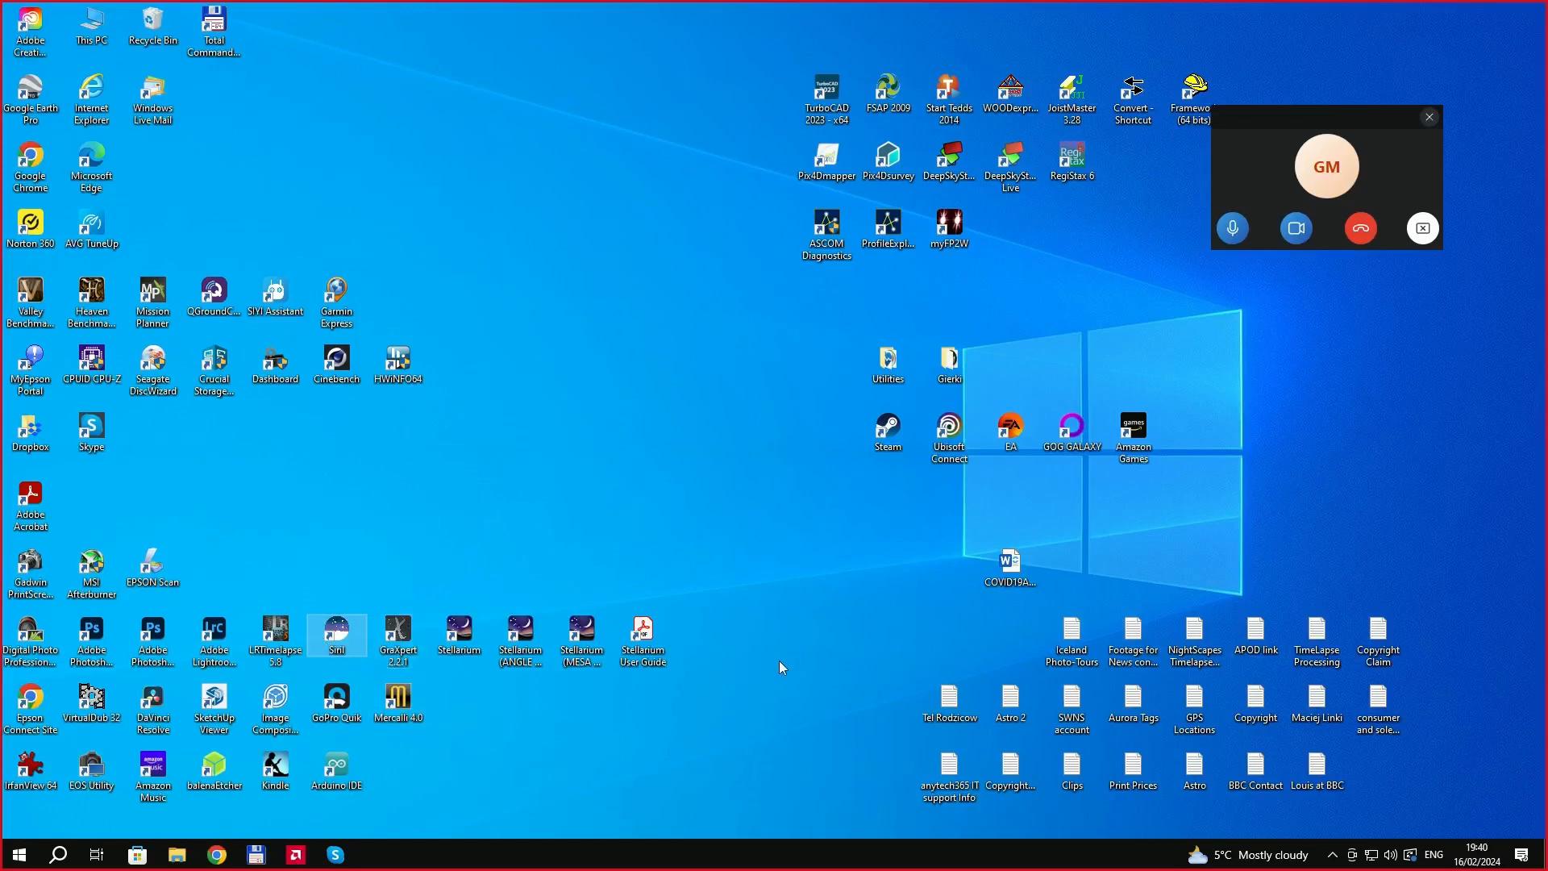
drag(498, 670, 719, 695)
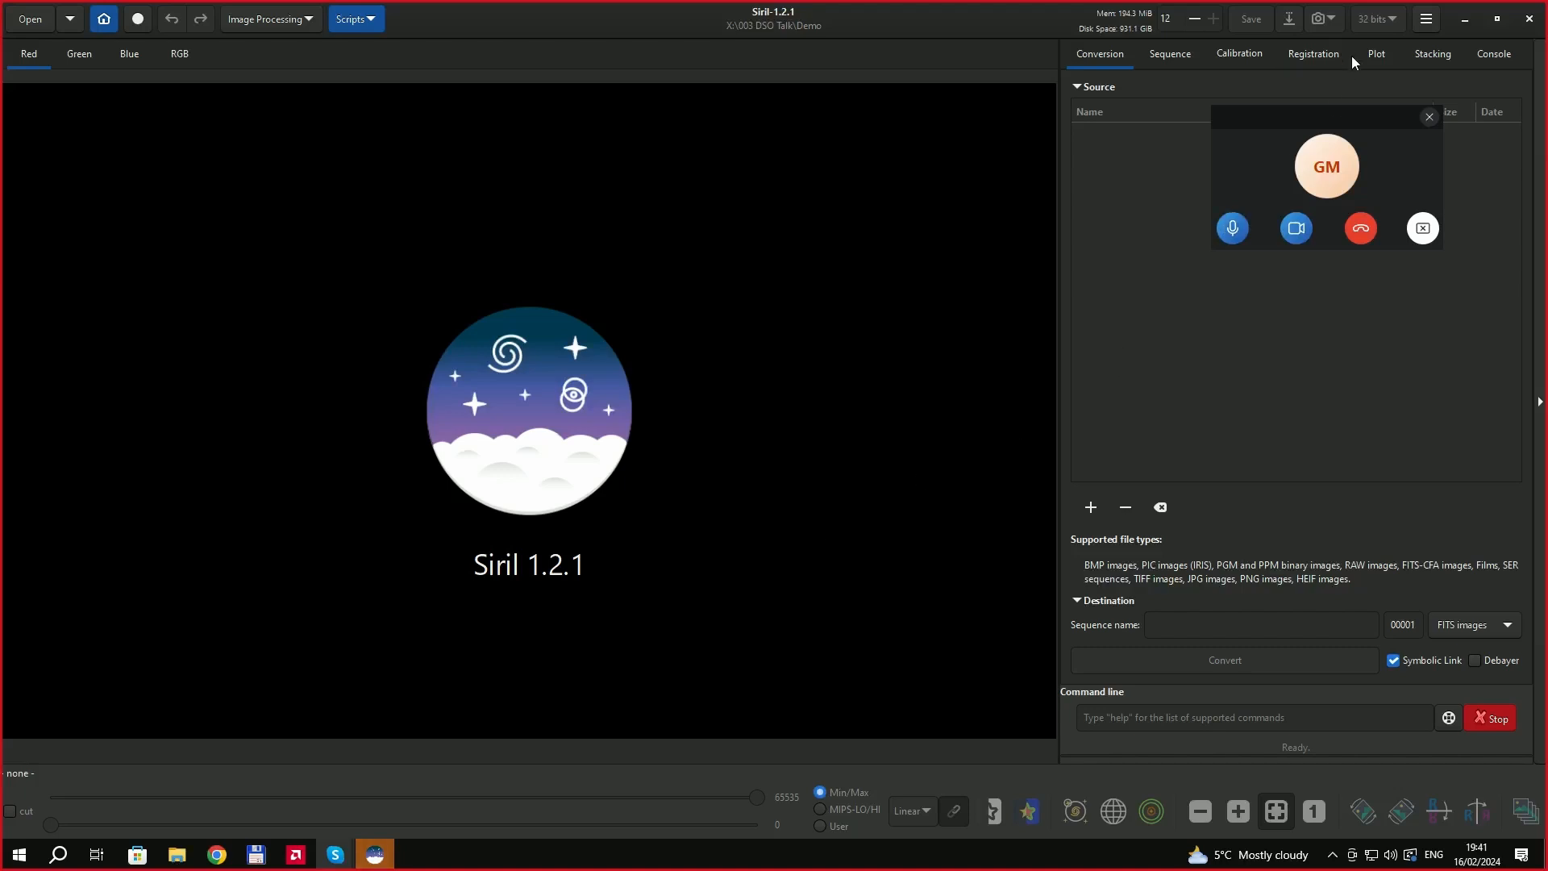
Move the floating call window aside and look through the image processing commands, including the Star Processing group.
drag(1338, 119, 1429, 50)
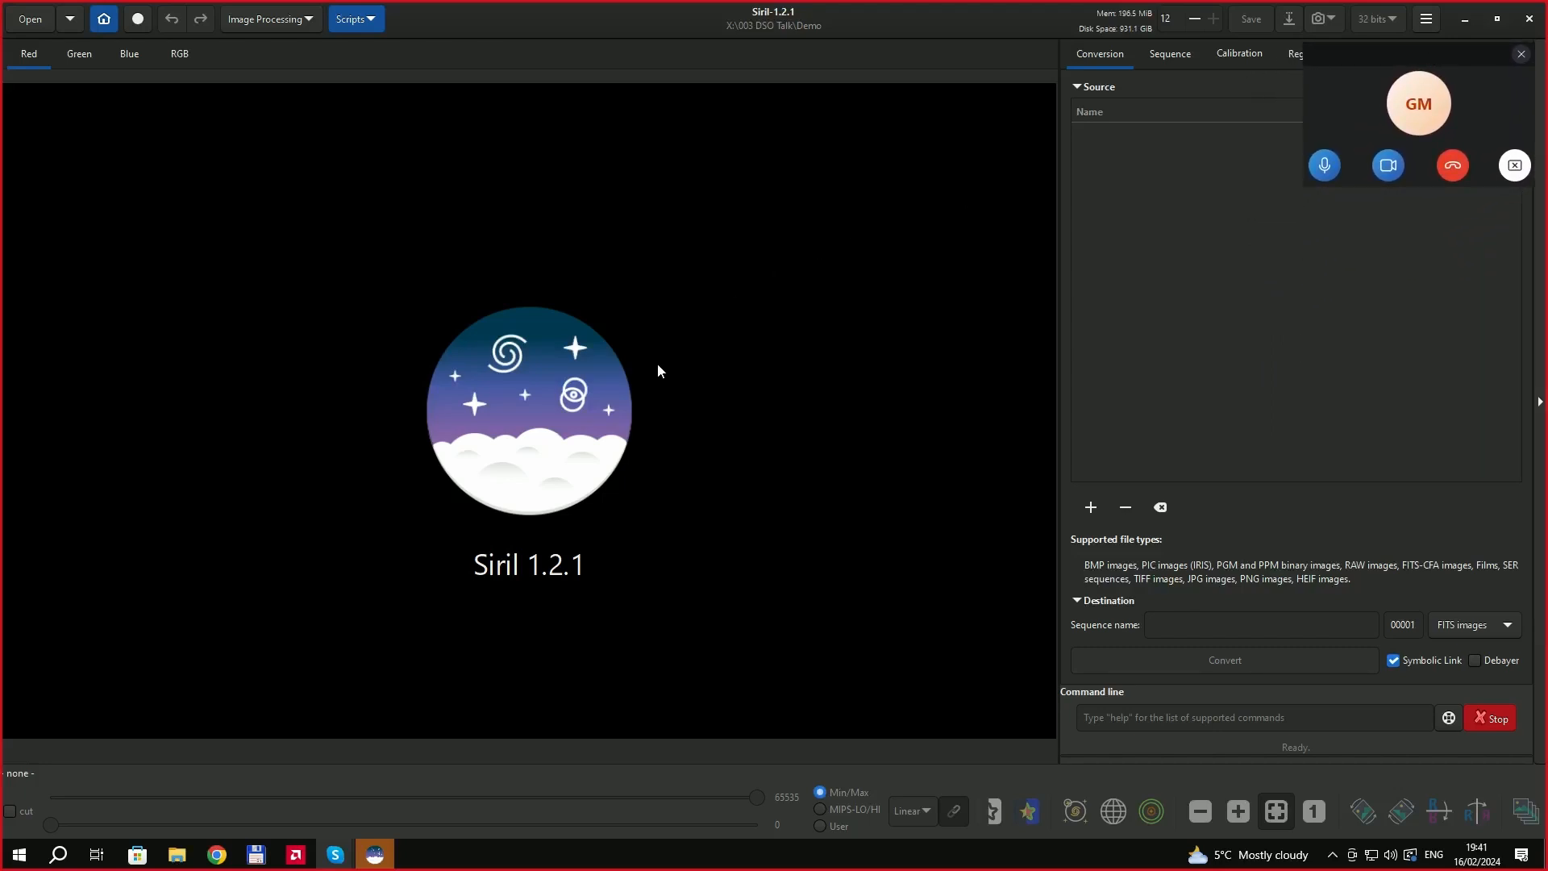
click(307, 18)
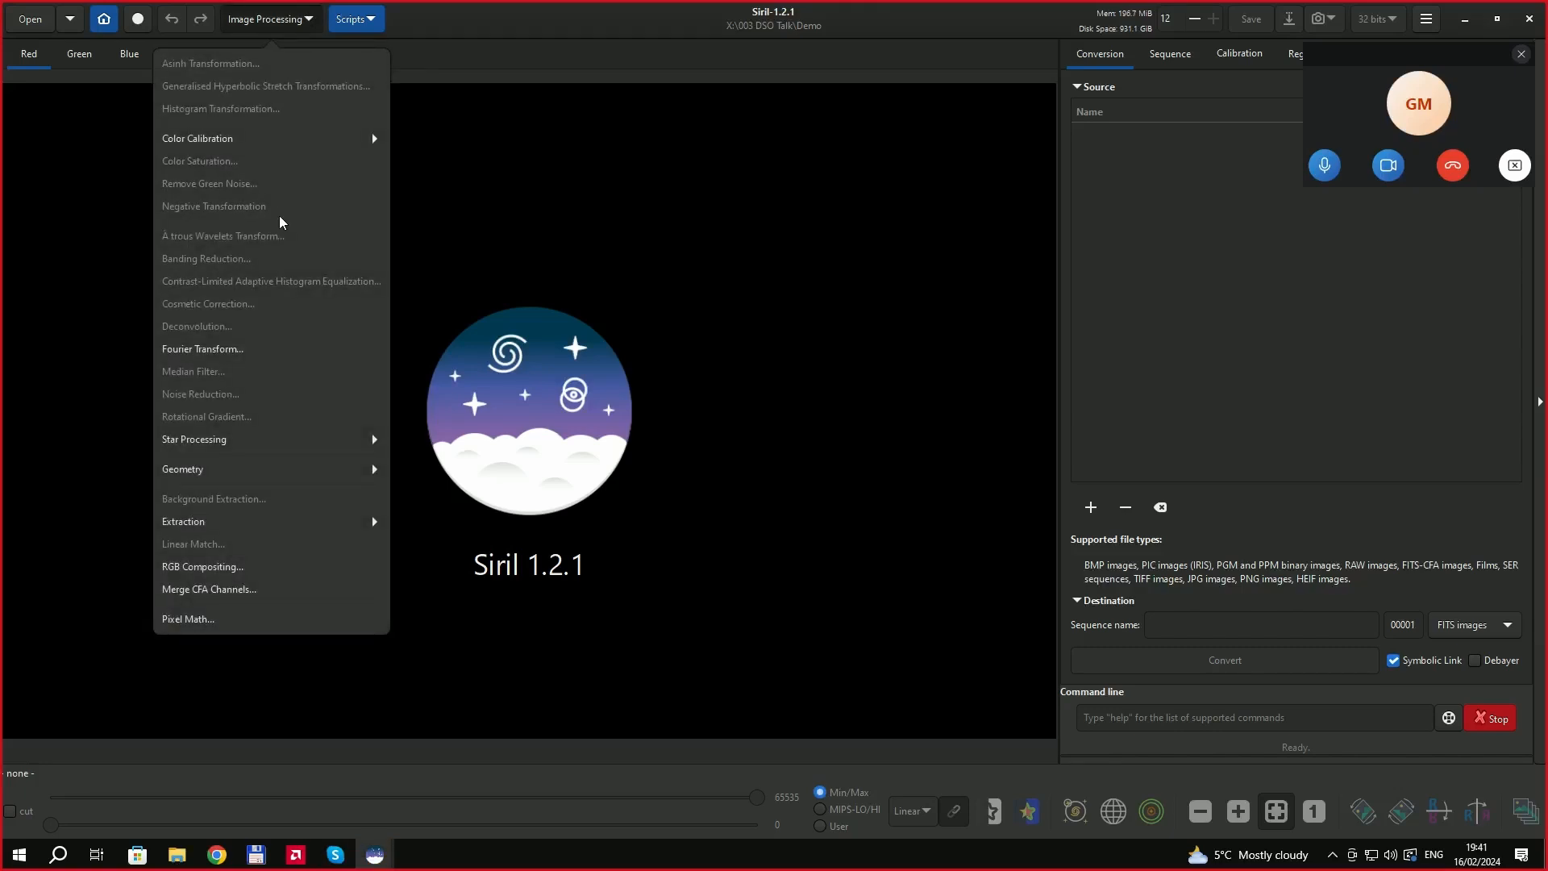
click(249, 440)
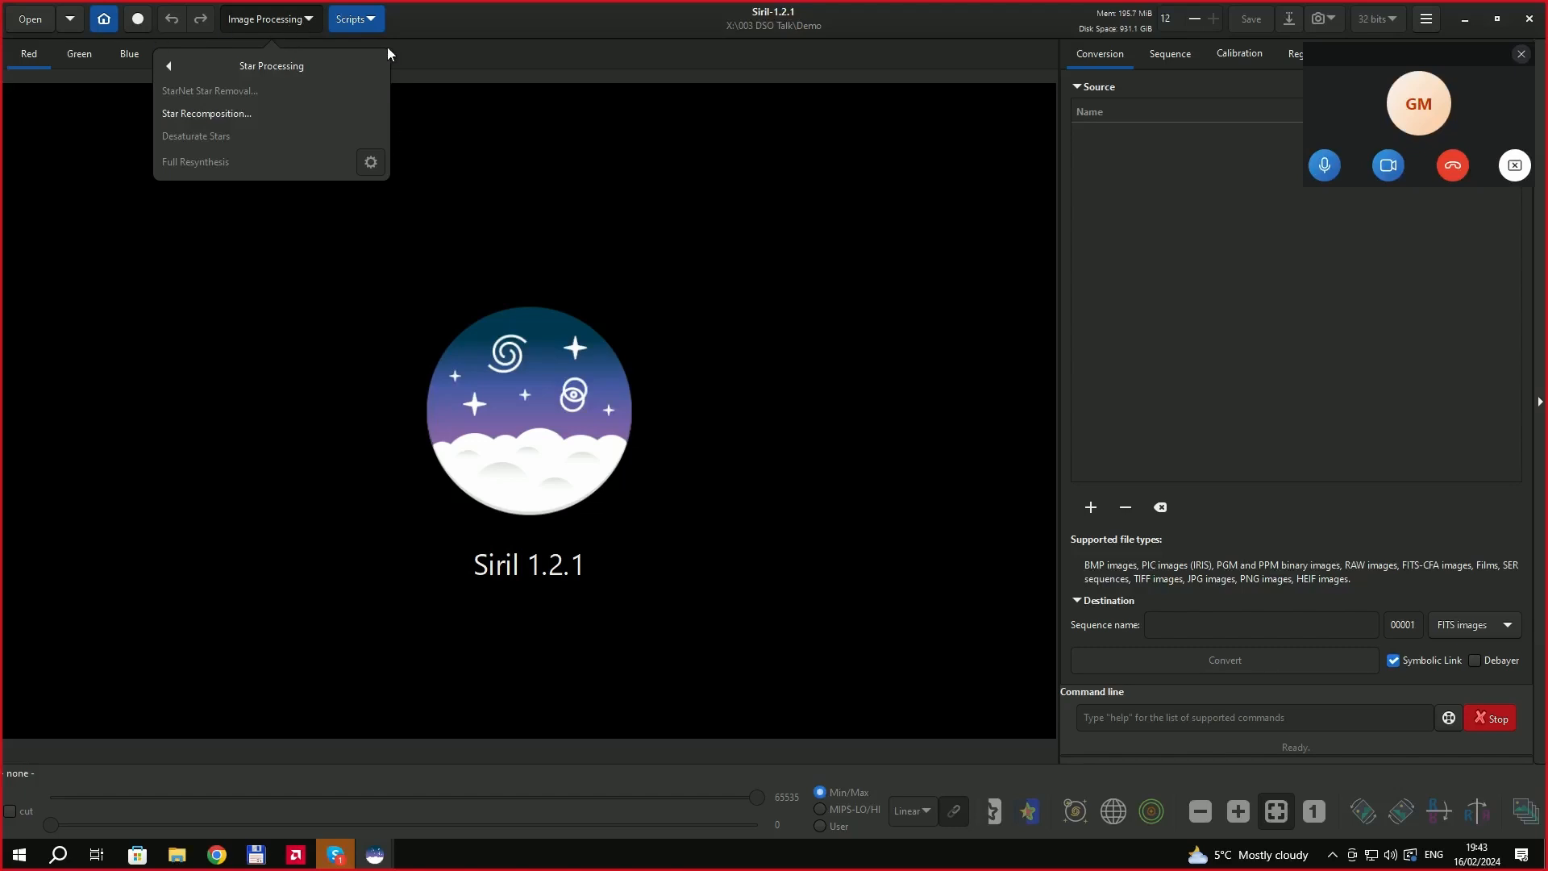
click(307, 22)
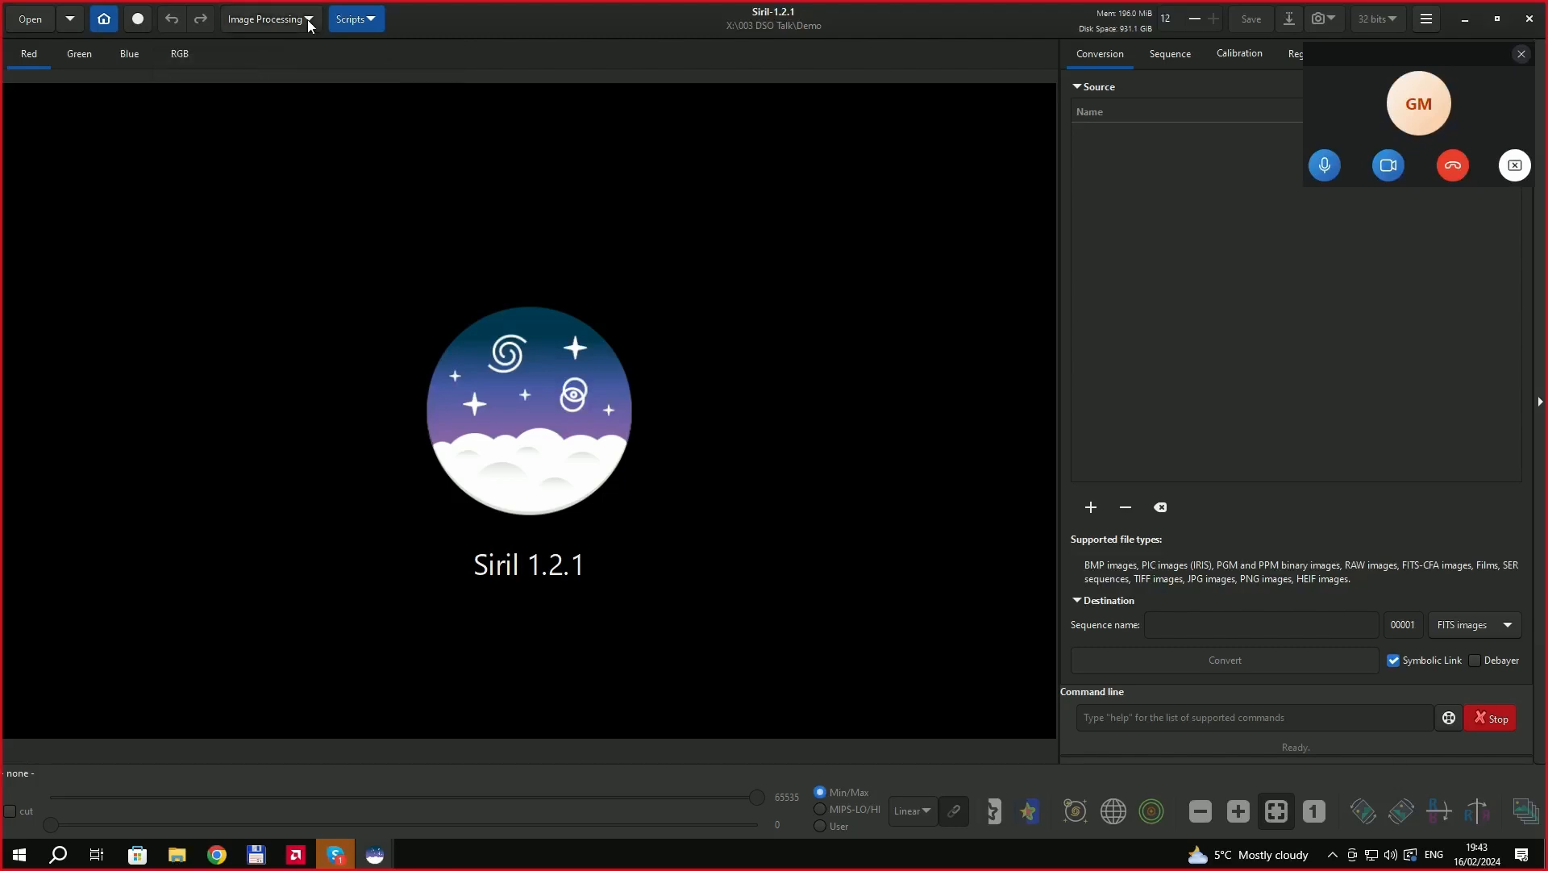
click(308, 19)
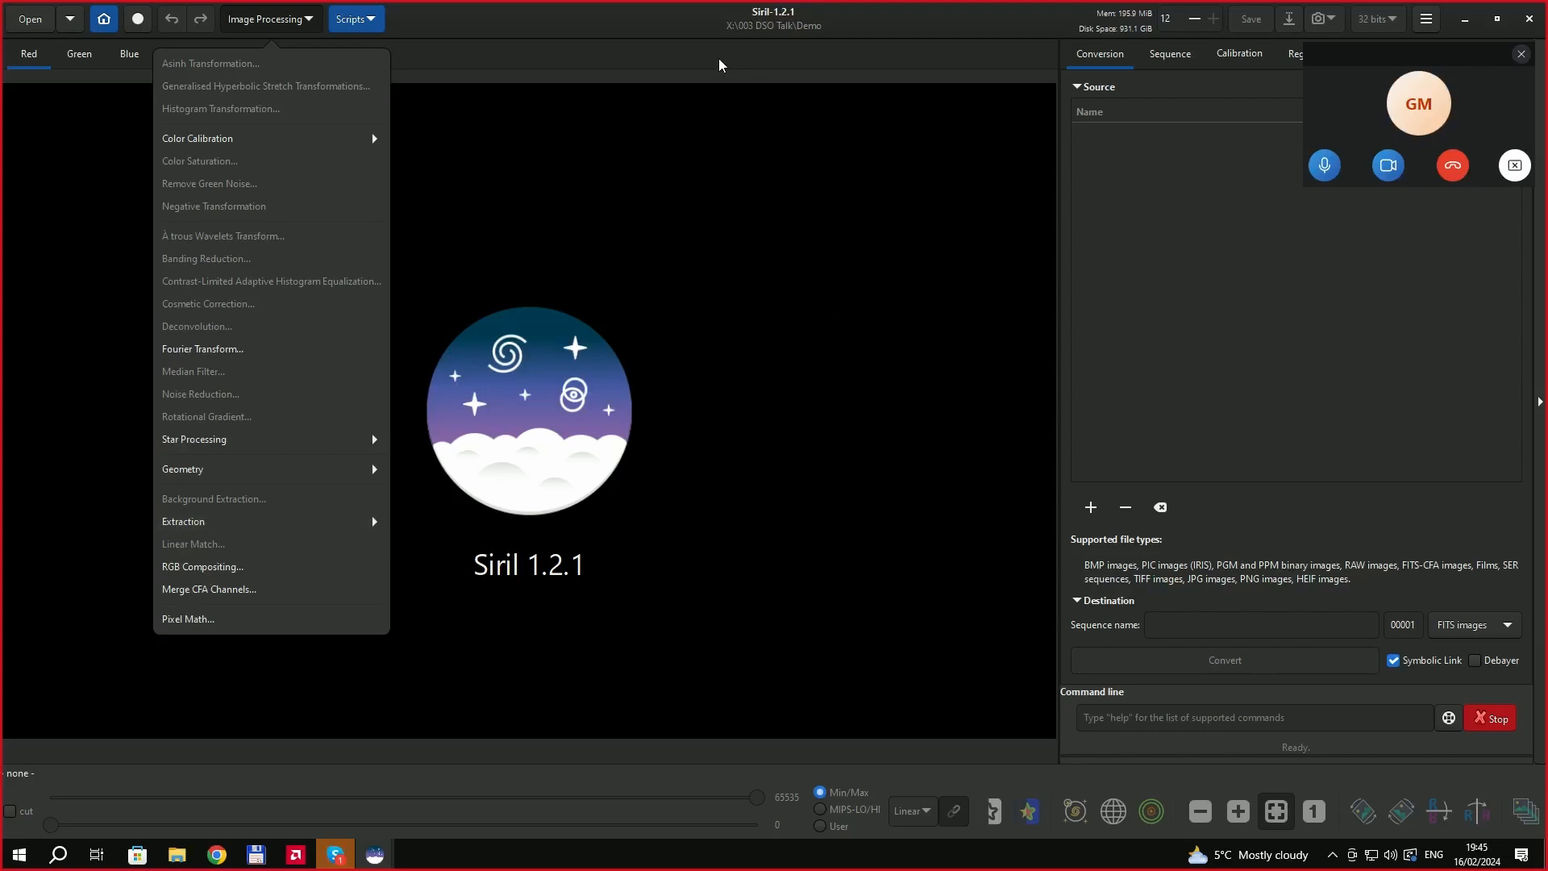
click(611, 26)
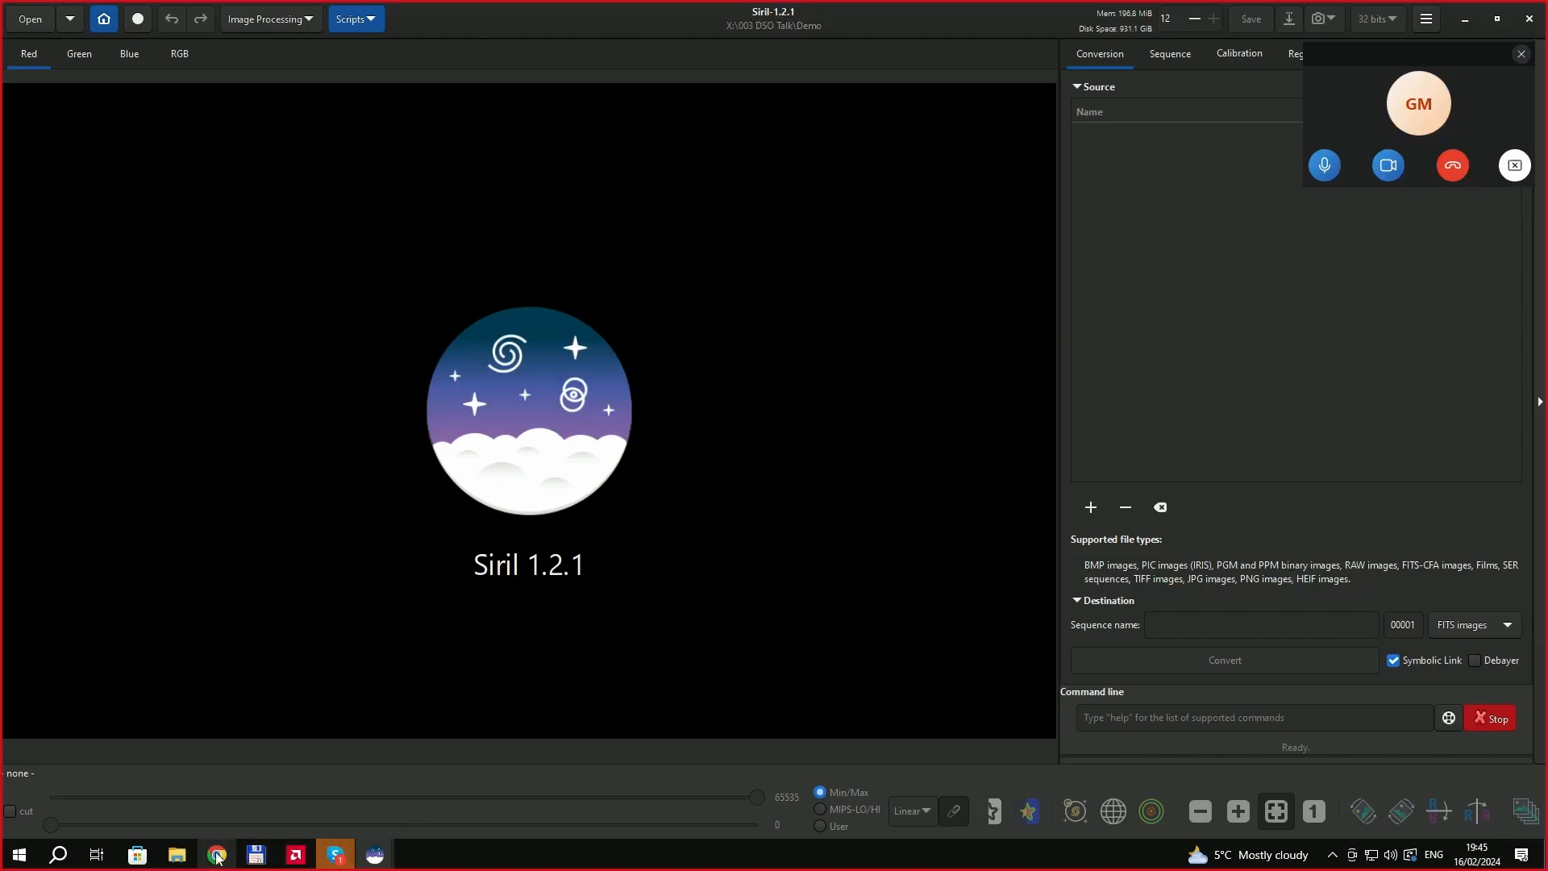
Switch to Chrome, find the official Siril website through a search for siril, and show its Windows download options.
mouse_move(217, 857)
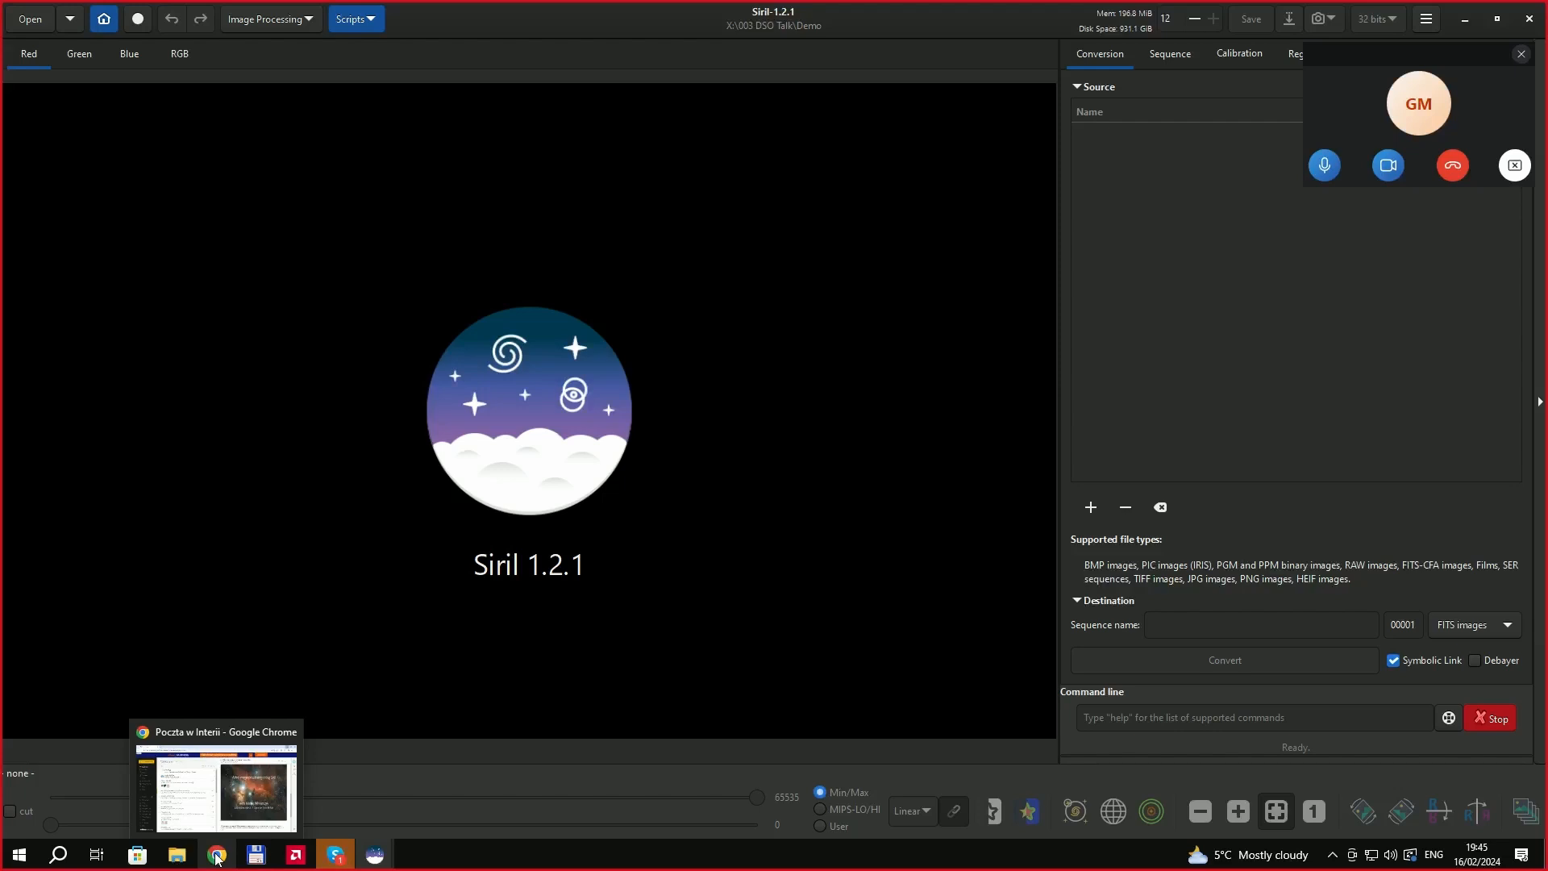
click(217, 857)
click(239, 19)
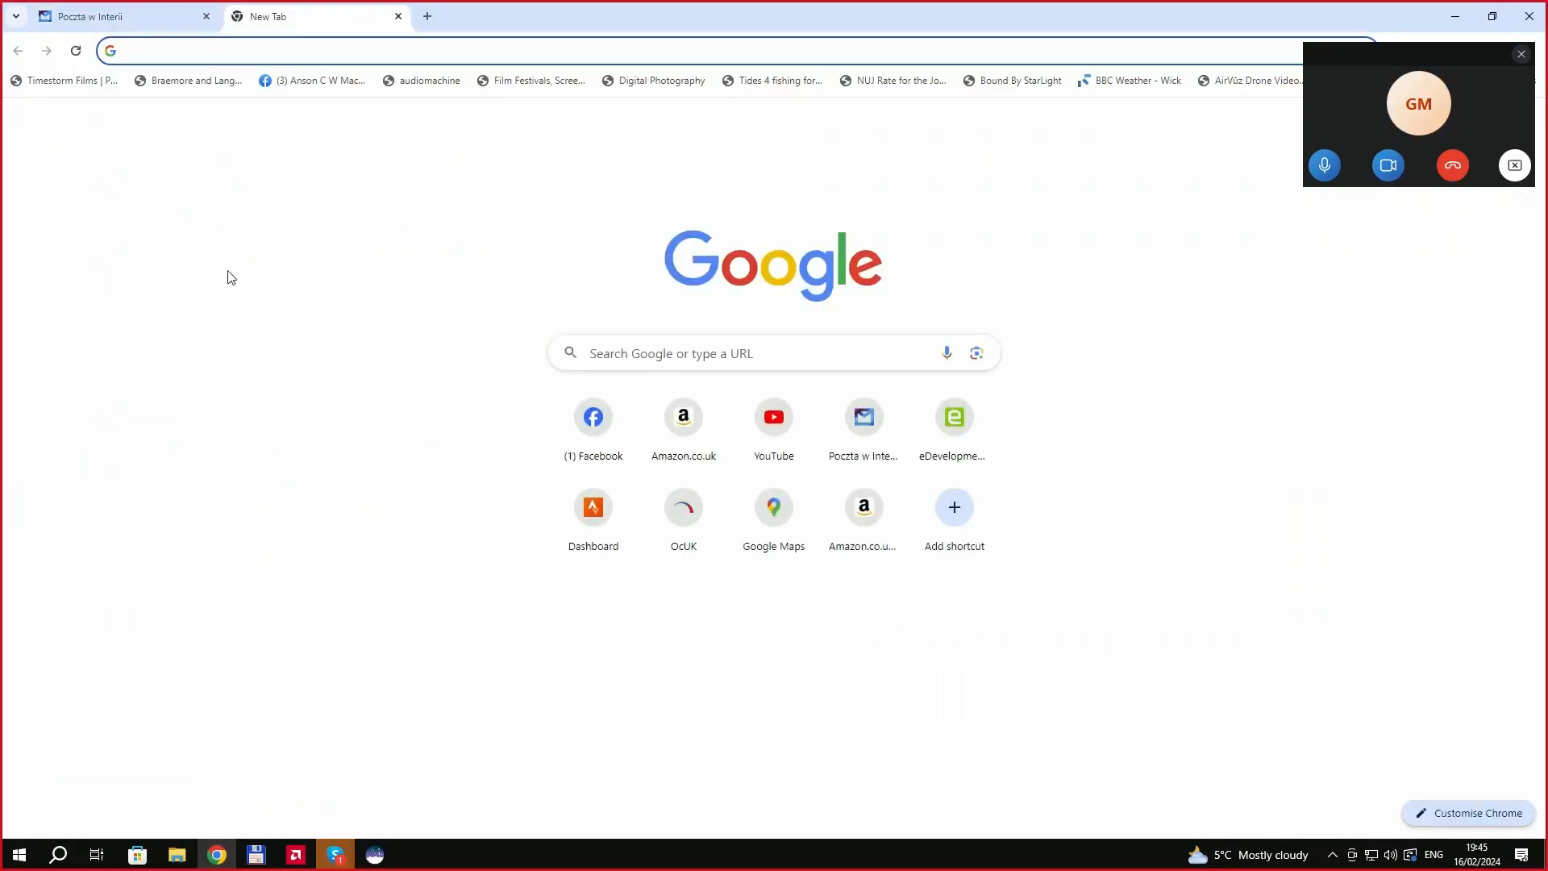
text(siril)
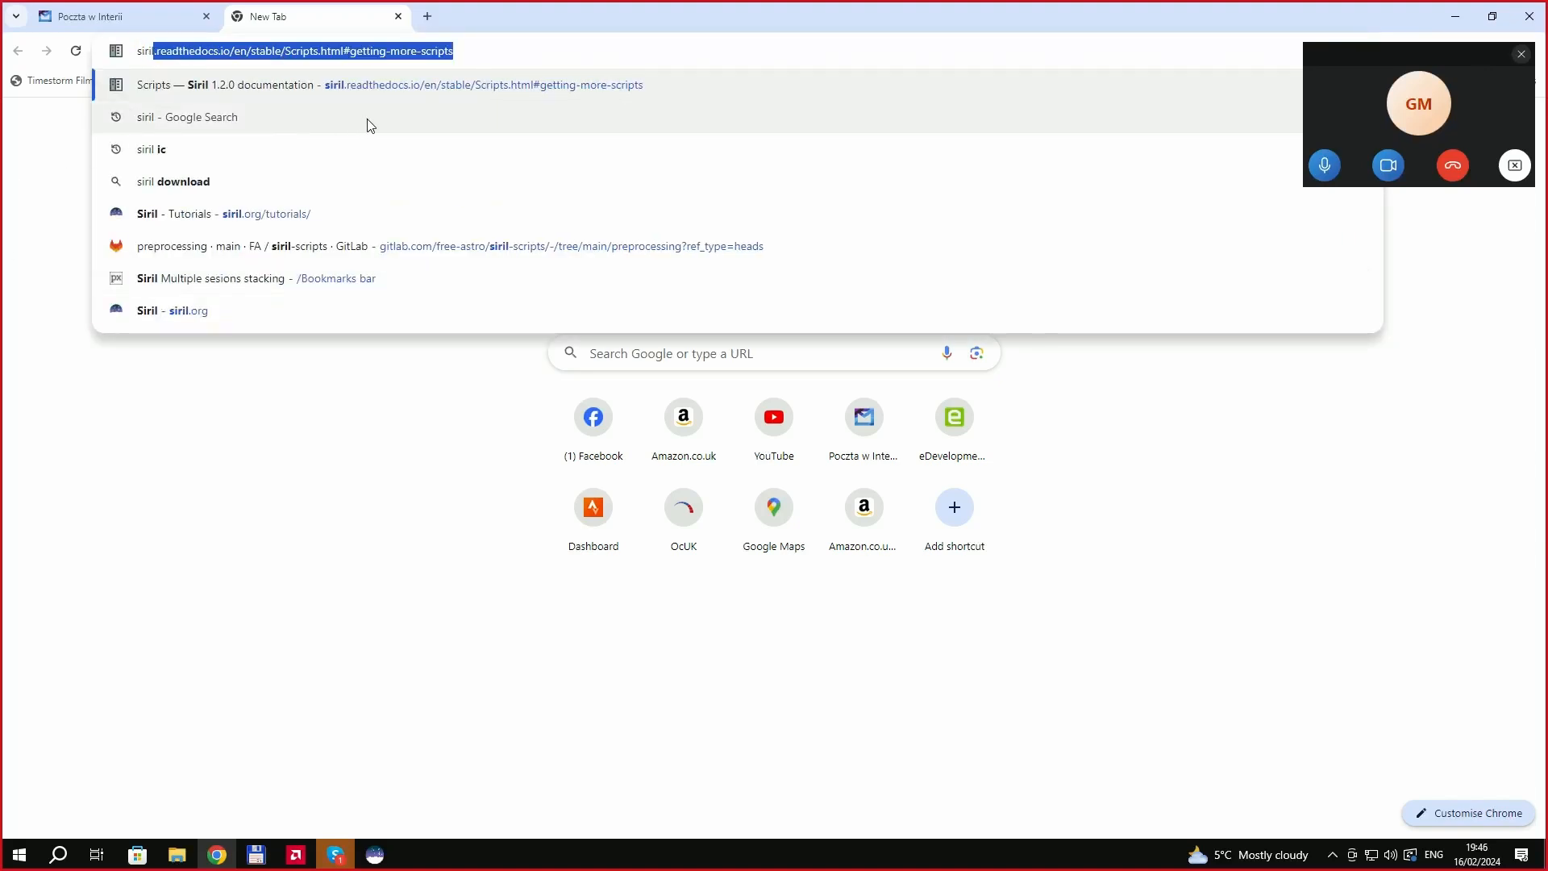
click(200, 121)
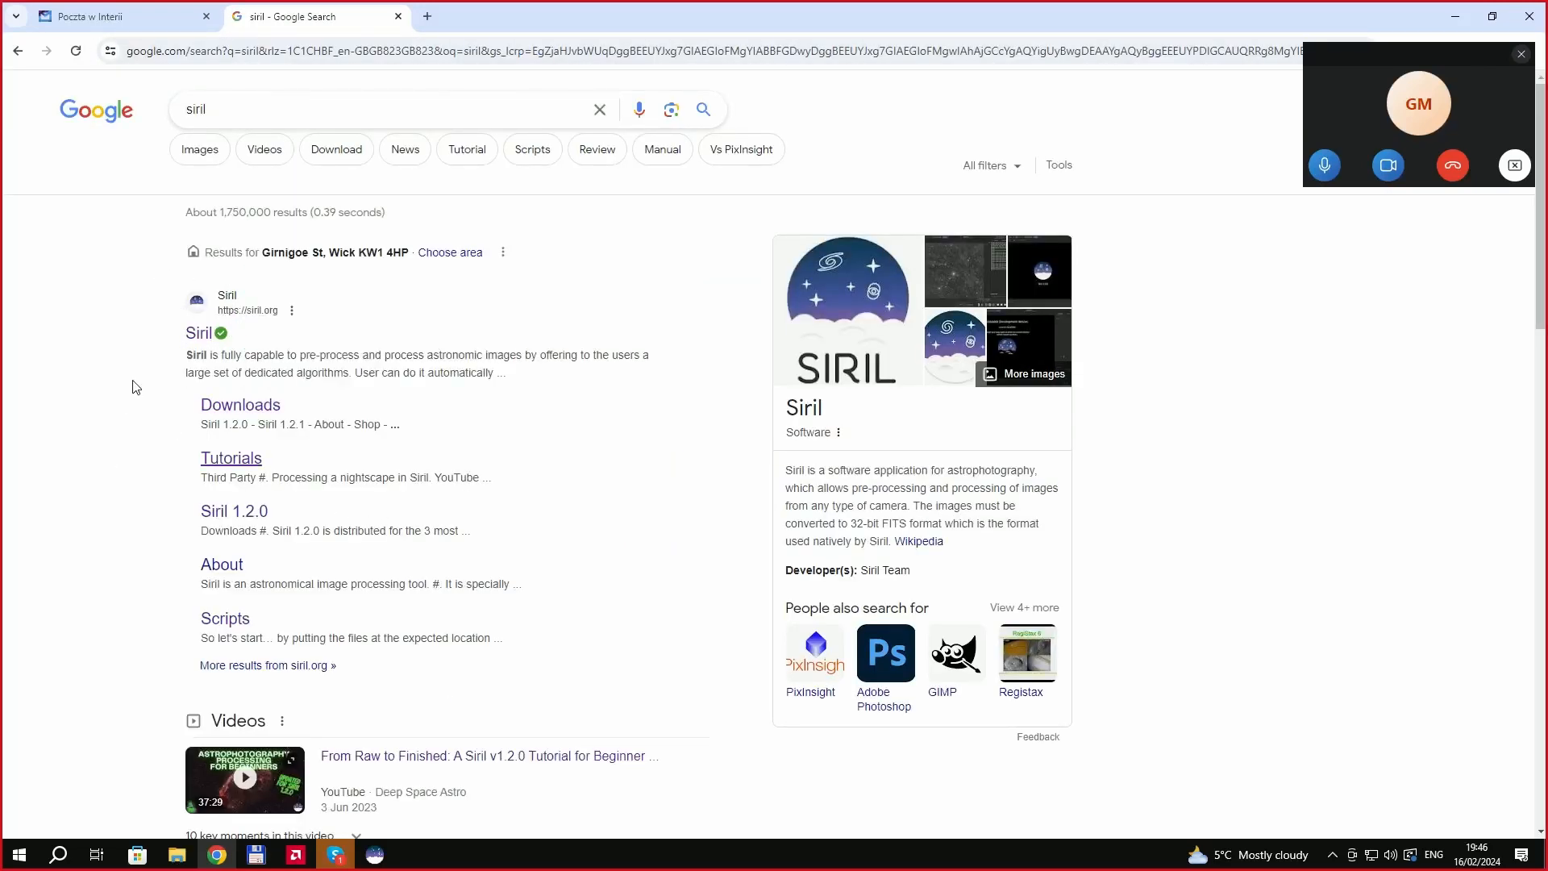
click(197, 333)
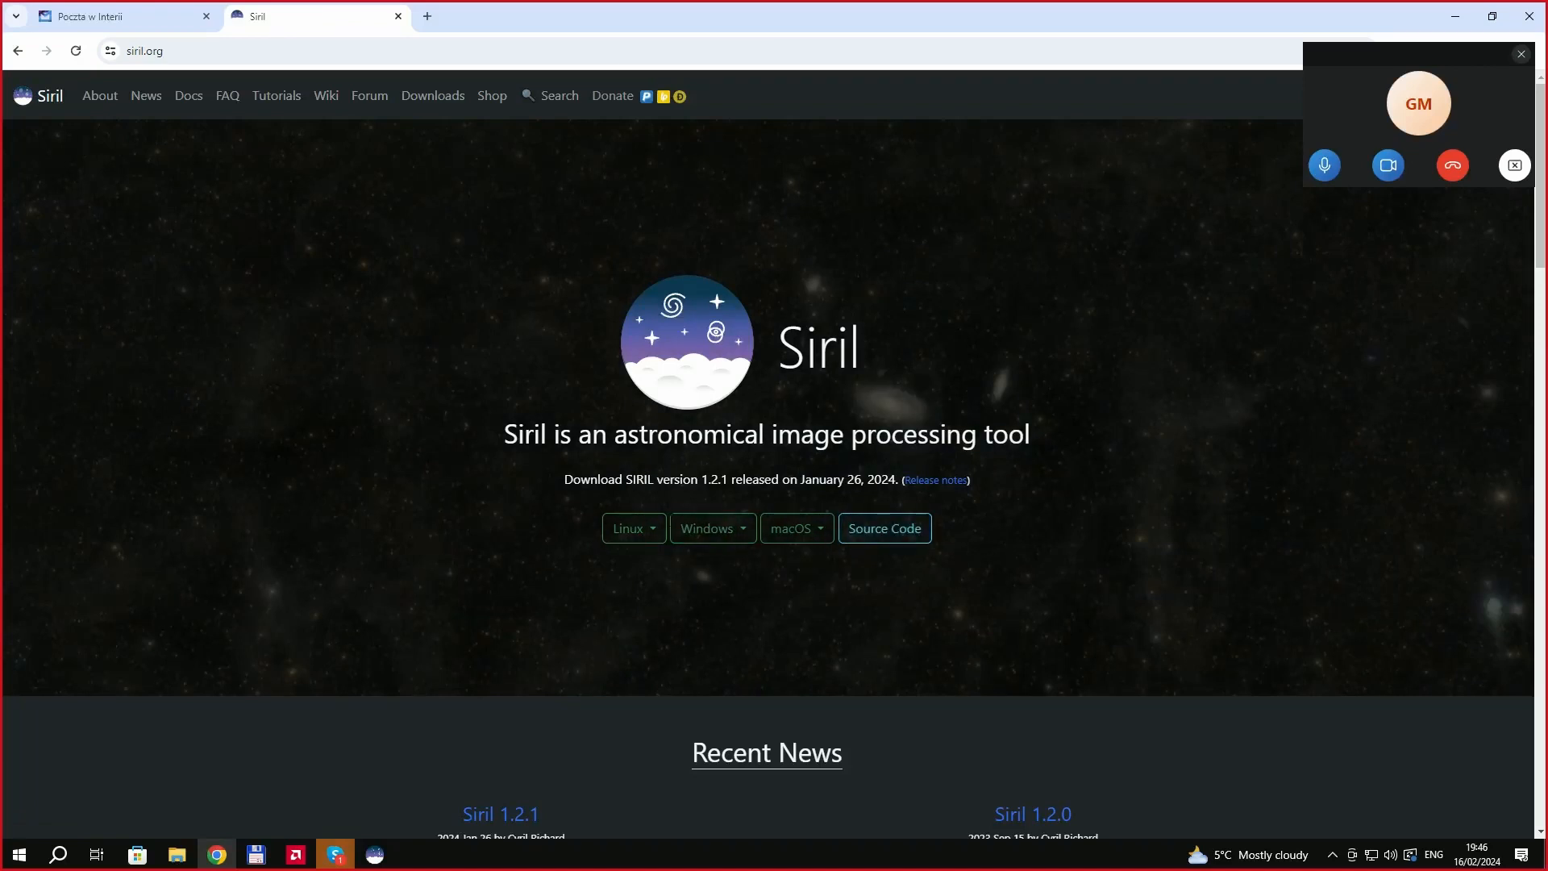
click(744, 530)
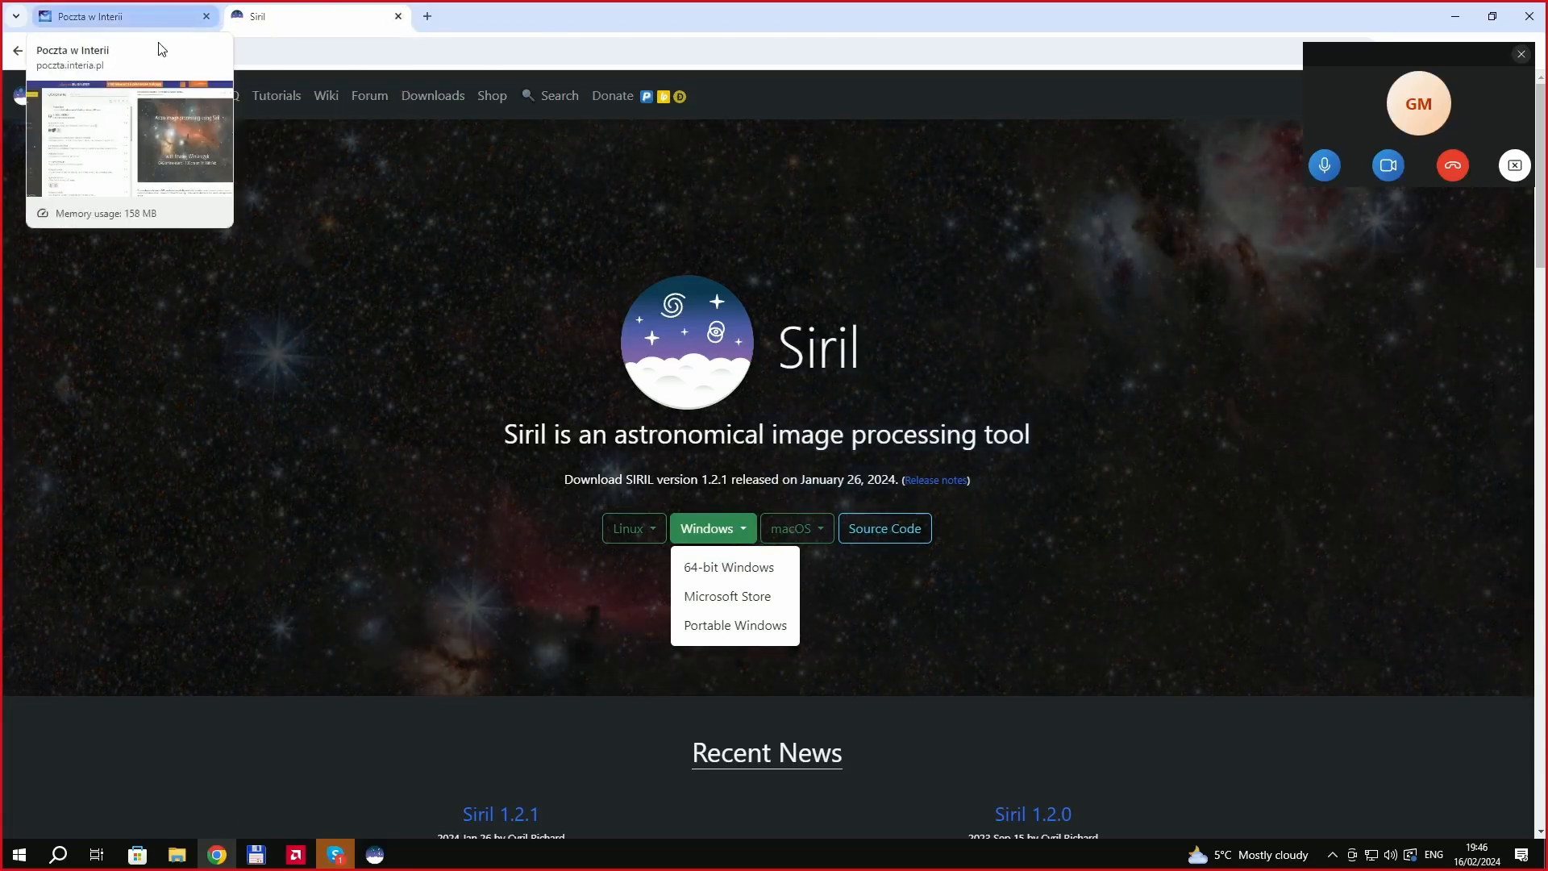
Switch back to Siril and open the image result.fit from the Demo folder.
mouse_move(374, 855)
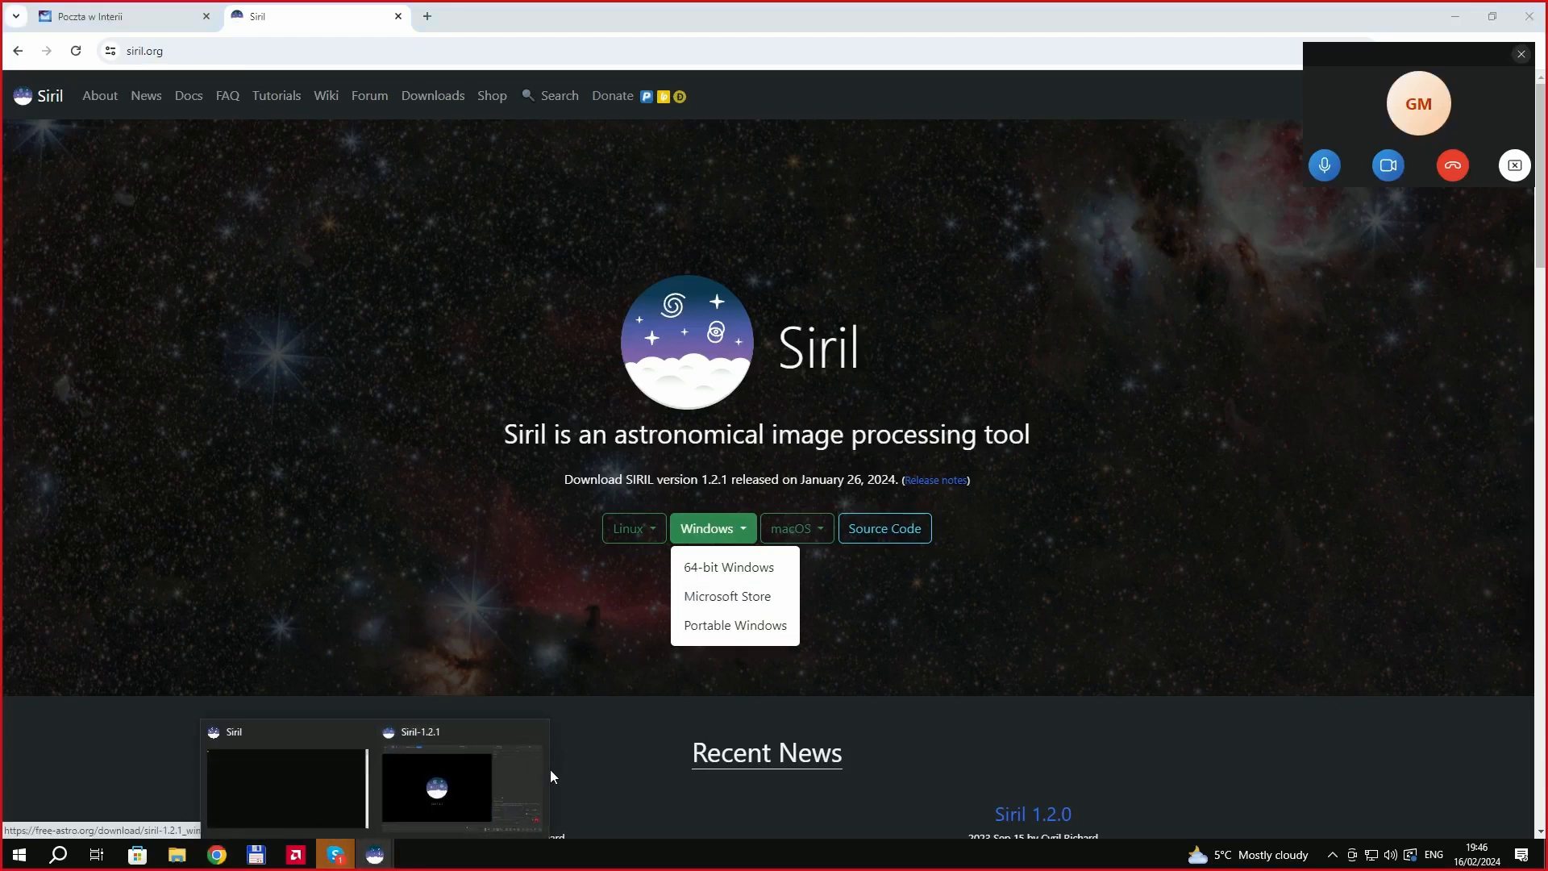
click(424, 786)
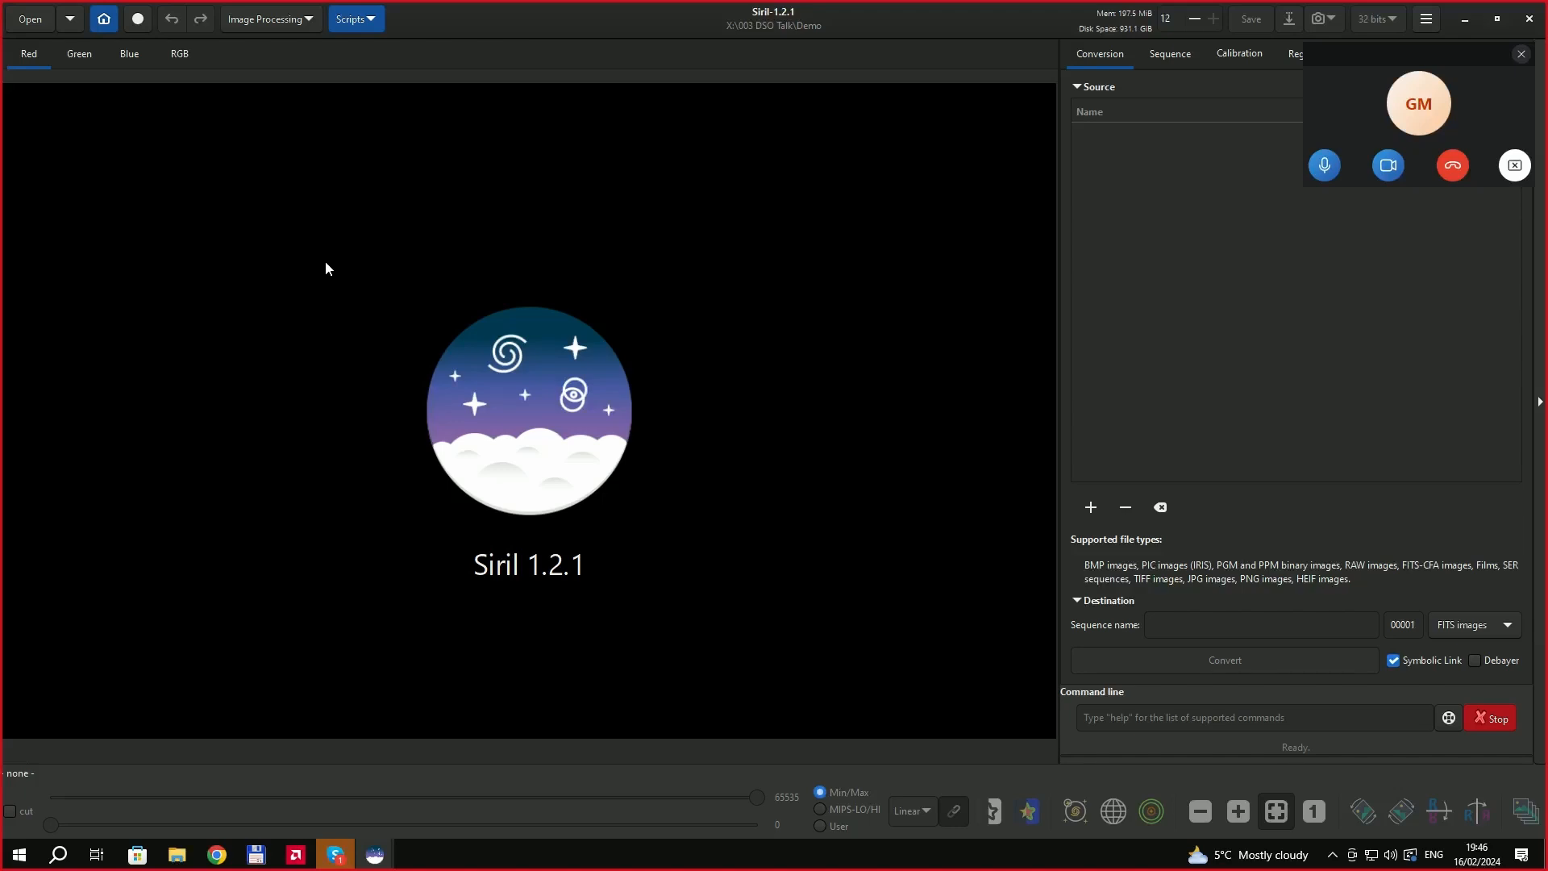
click(308, 19)
click(309, 25)
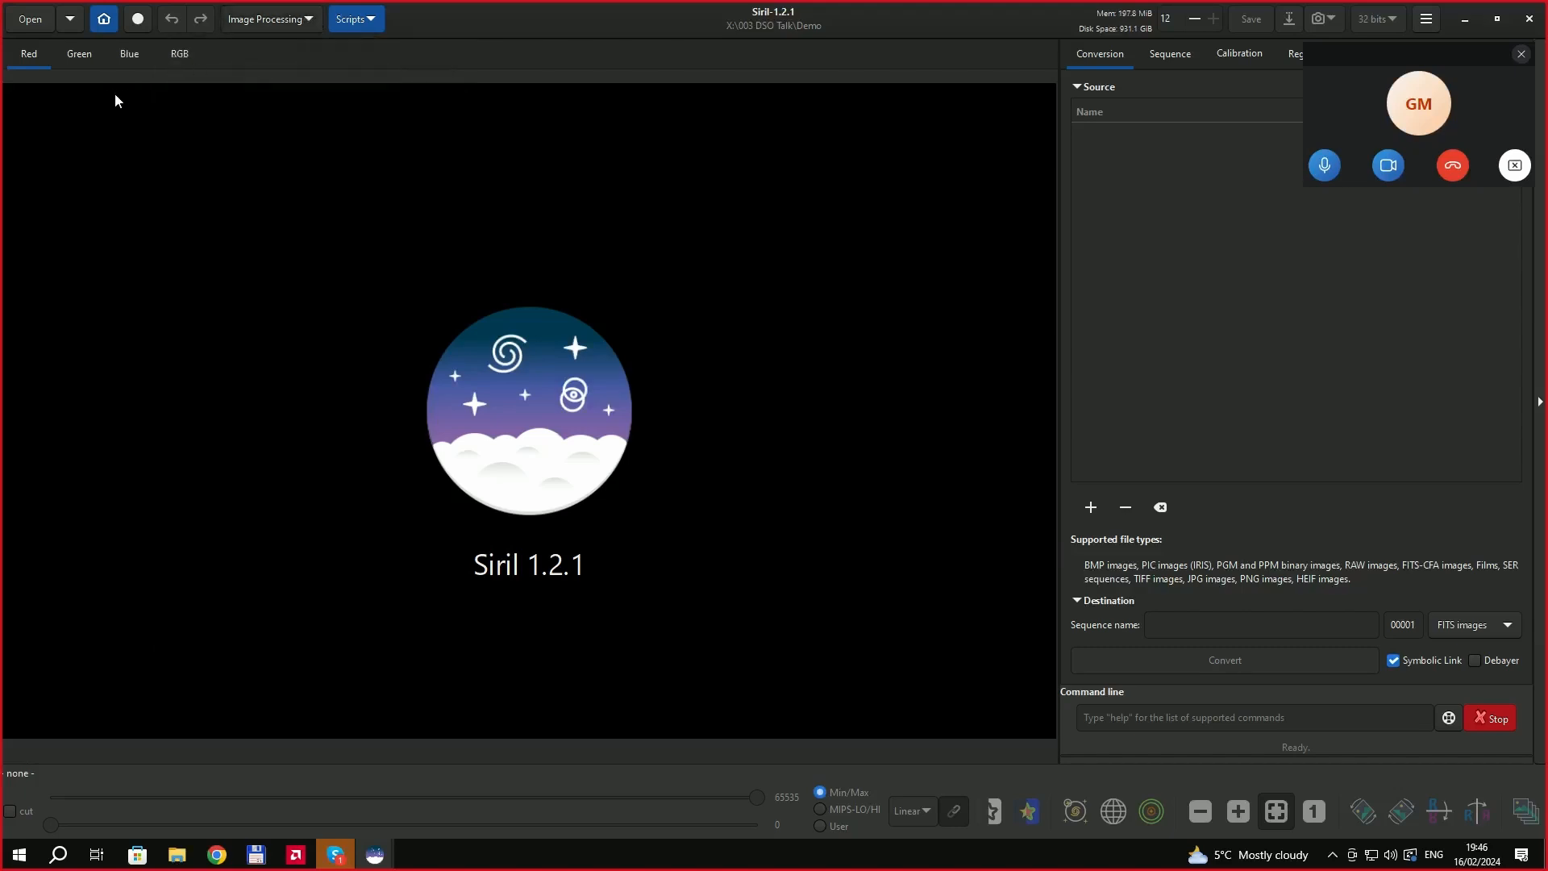
click(21, 27)
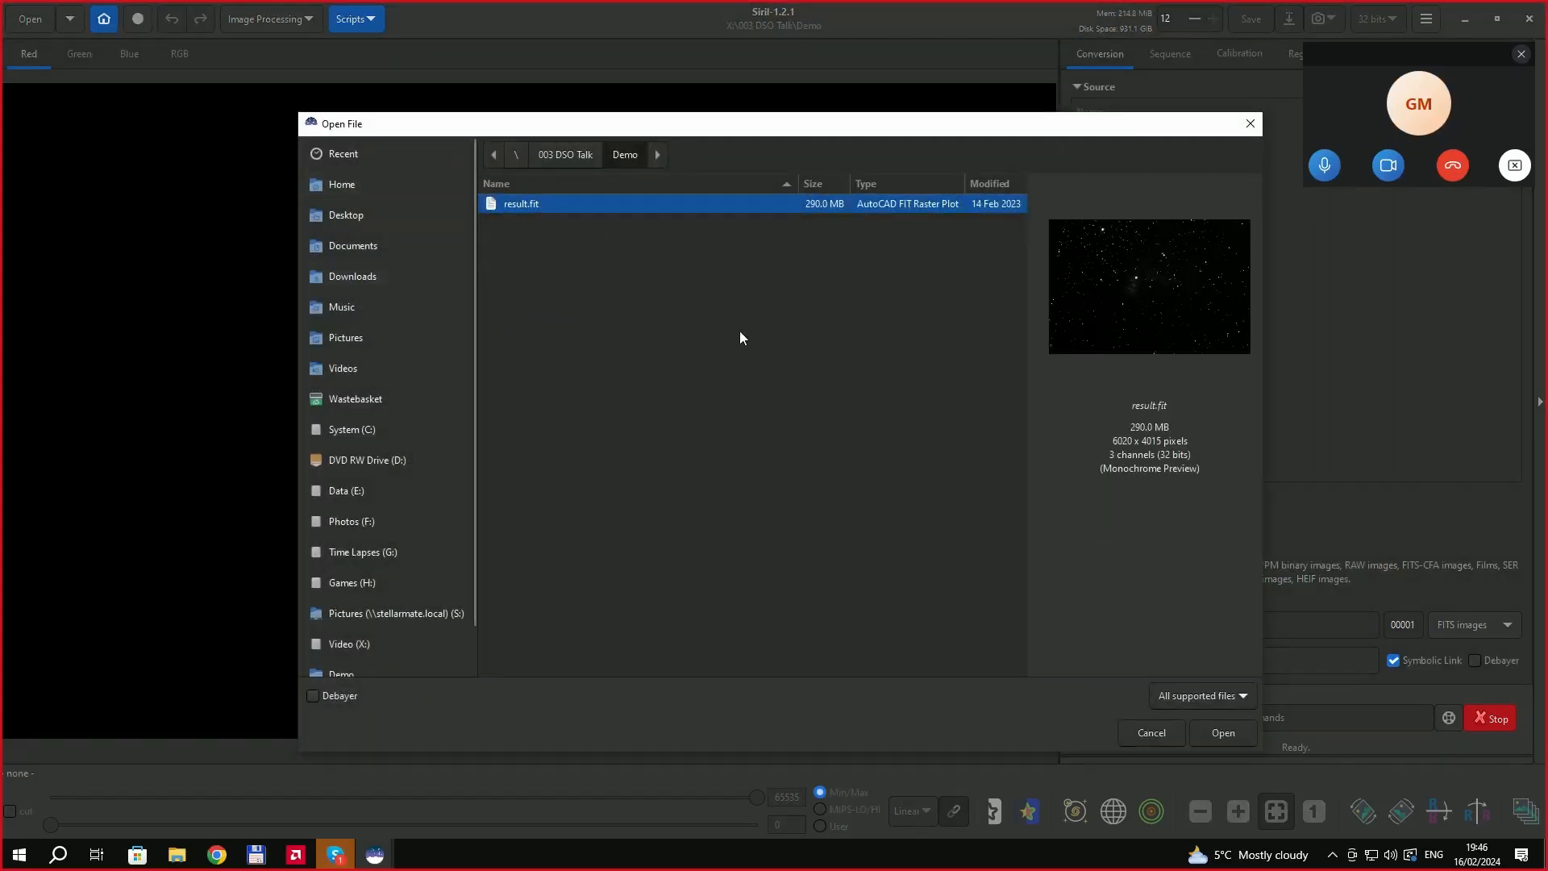
click(1222, 733)
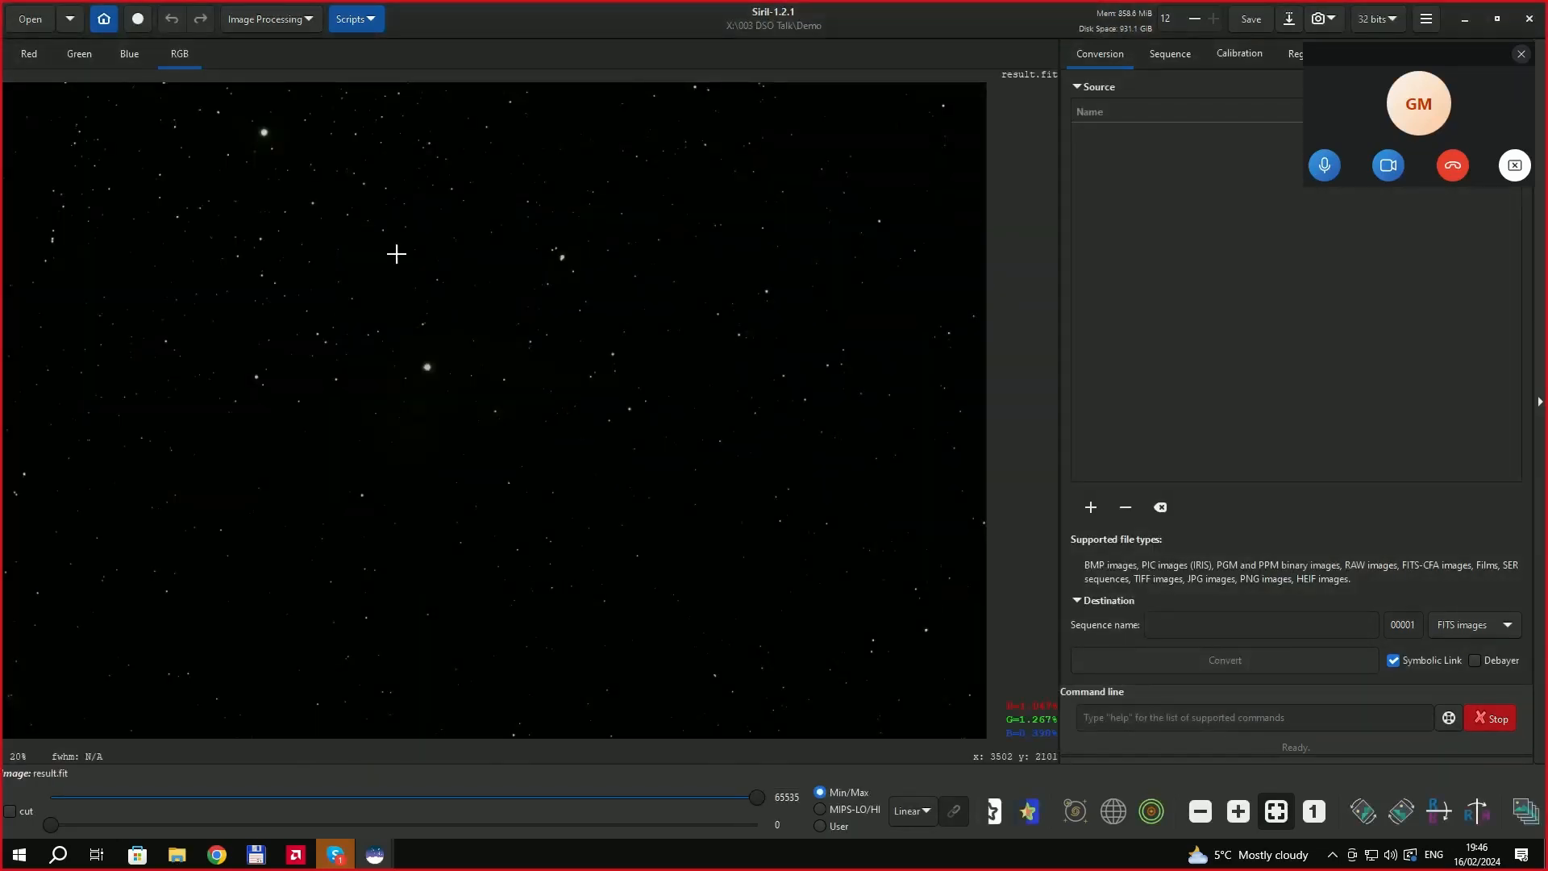
Look at the StarNet Star Removal options for the loaded image and close them without running the removal.
click(309, 22)
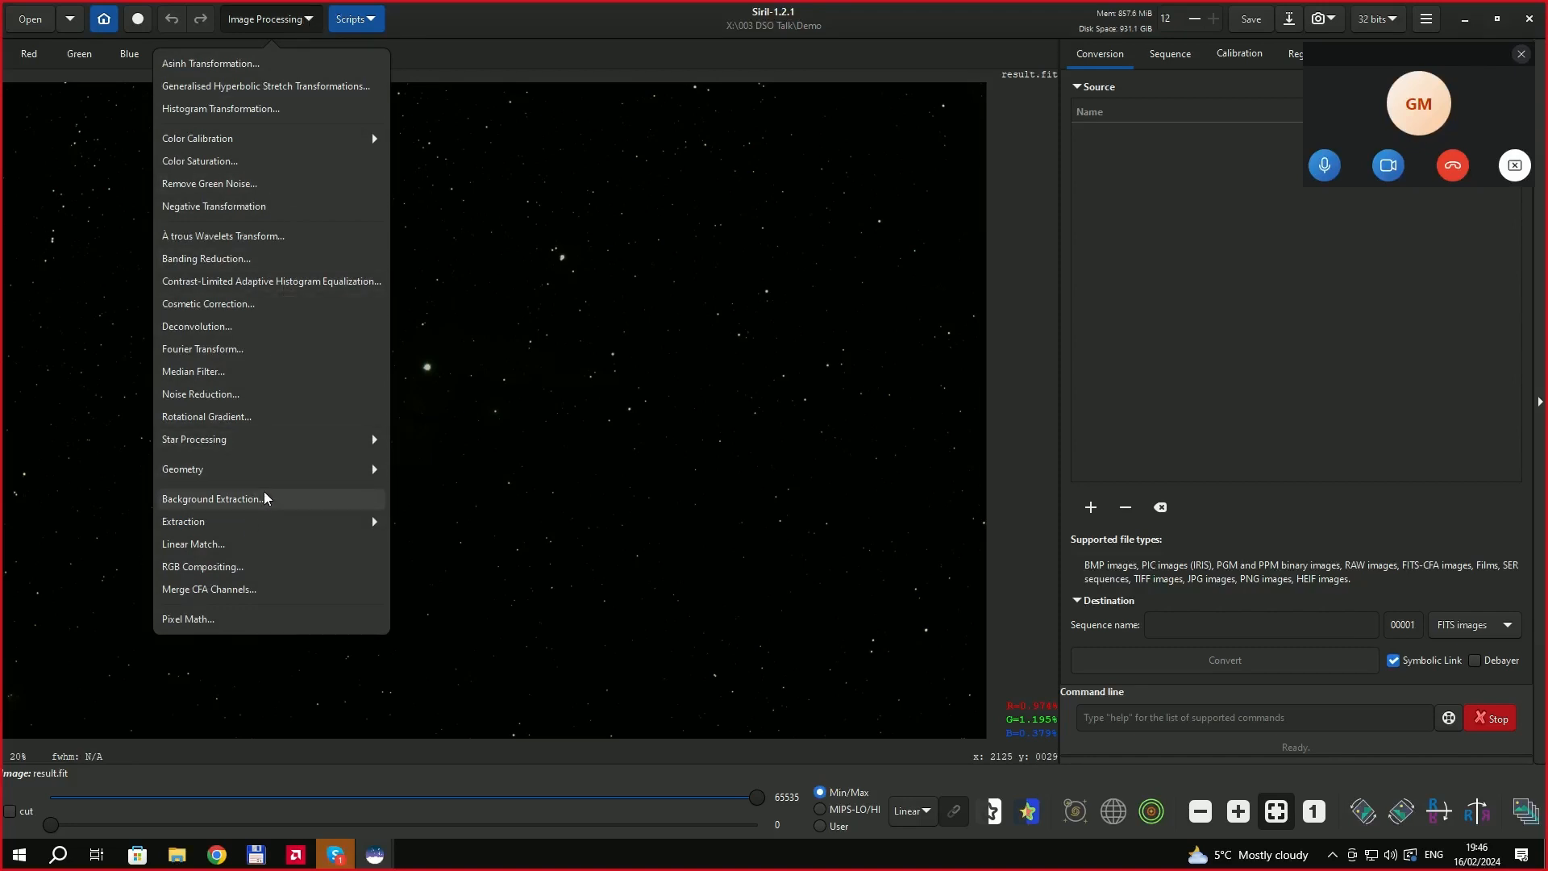
click(250, 439)
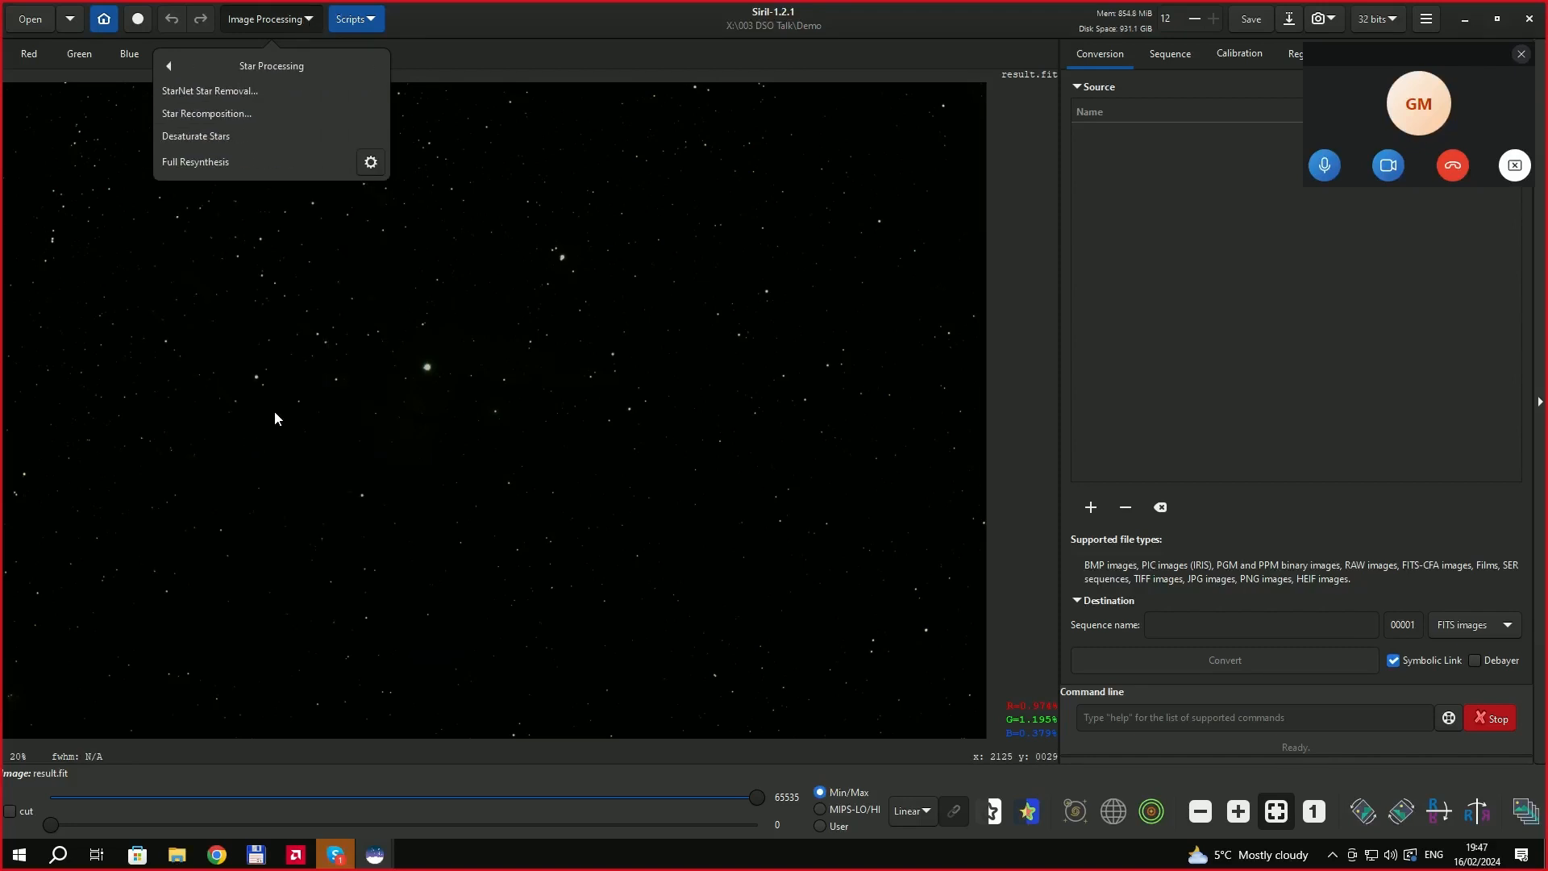
click(244, 98)
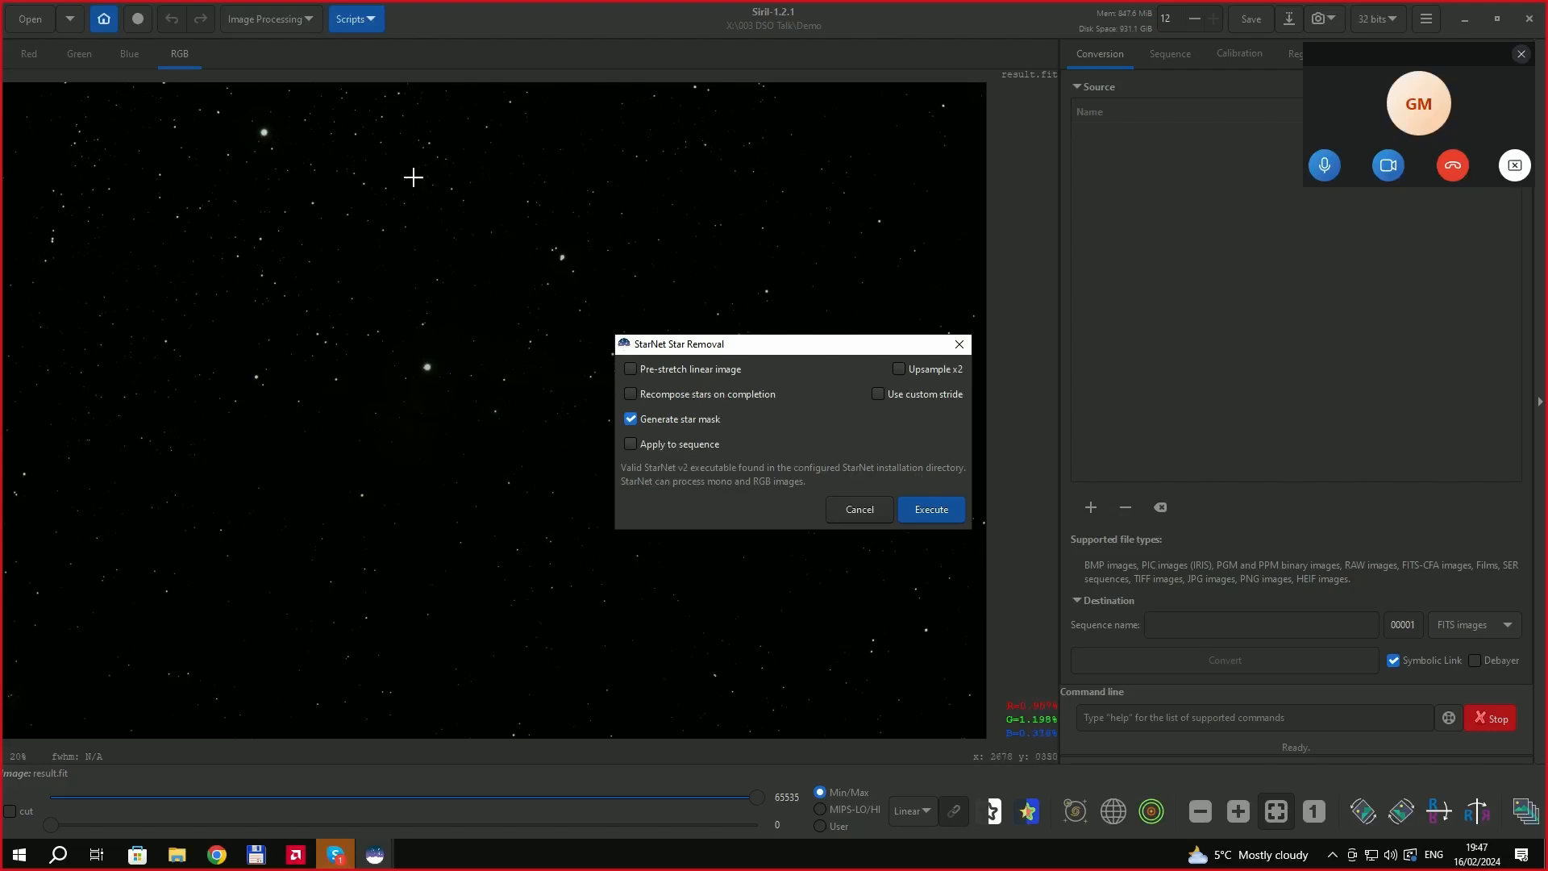
click(854, 510)
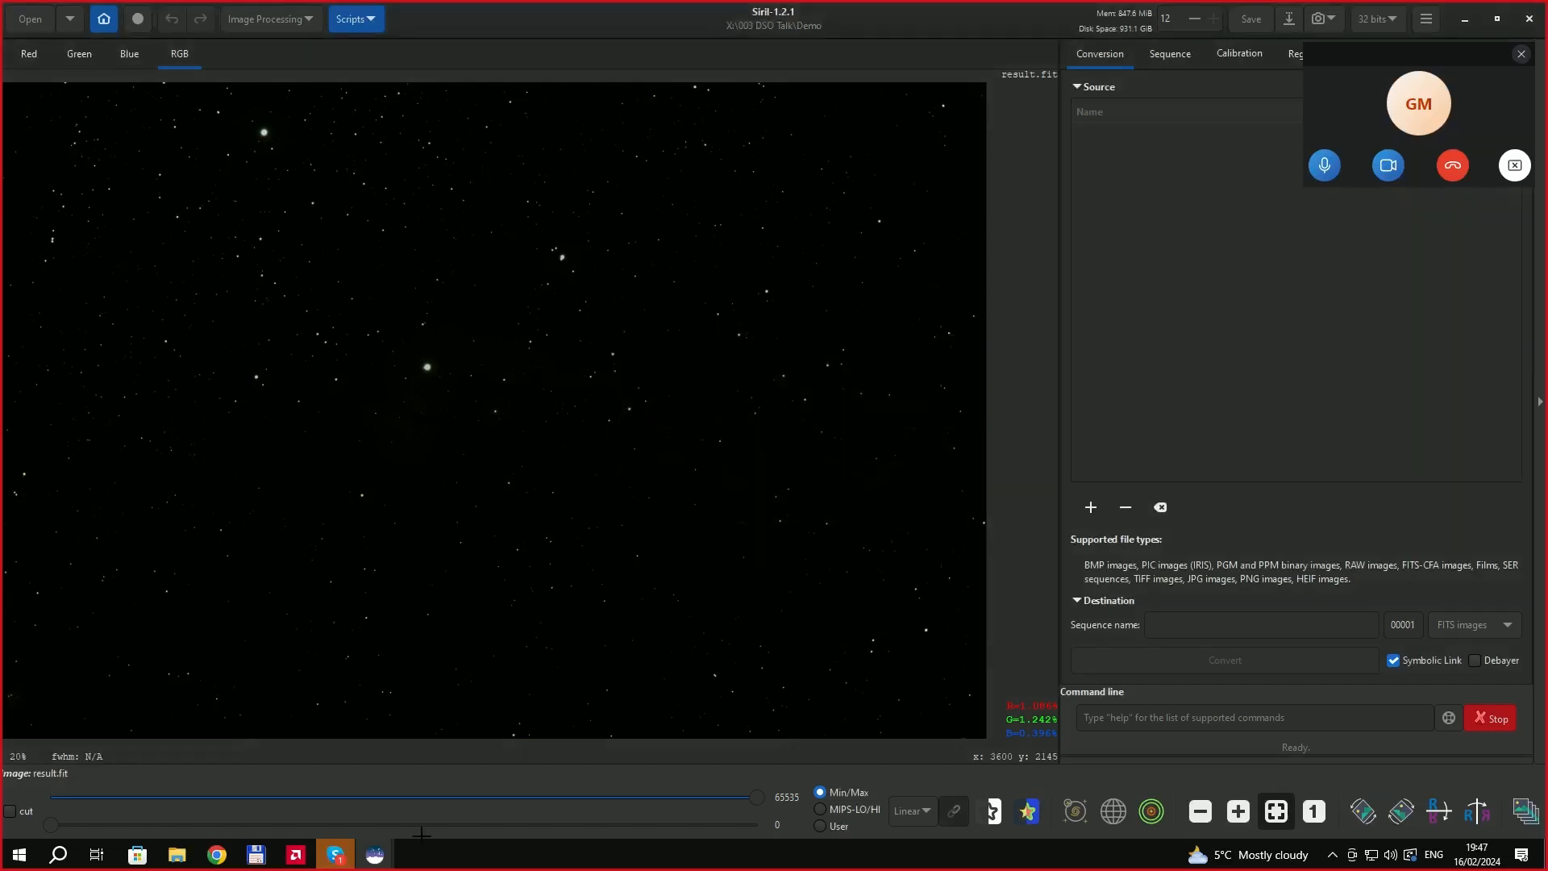
Switch to Chrome, search for starnet in a new tab, and open the download page of the official StarNet site.
click(221, 857)
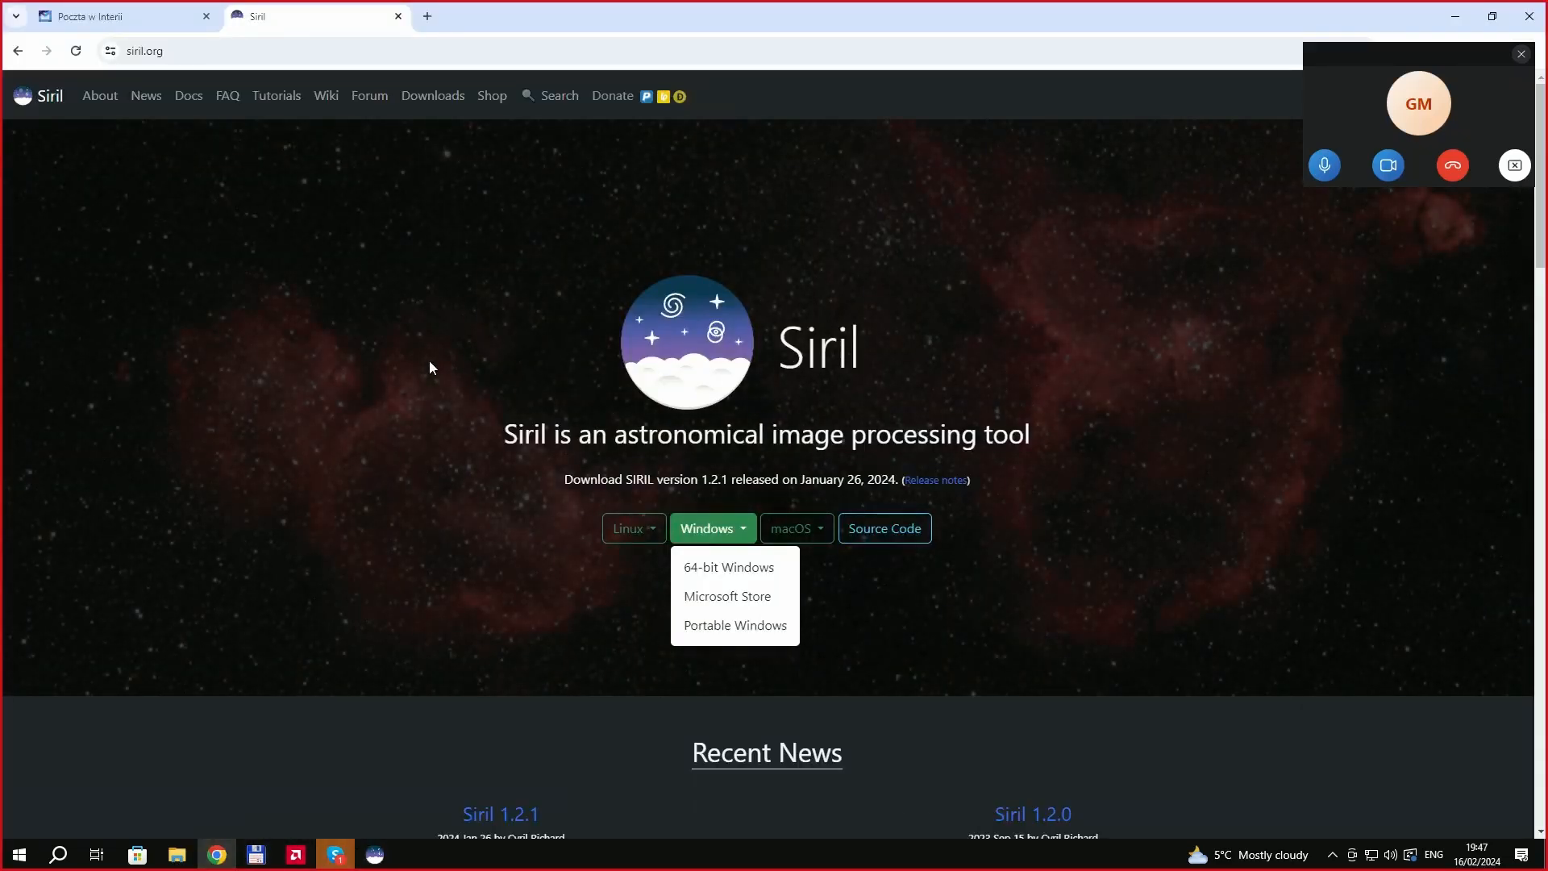
click(427, 17)
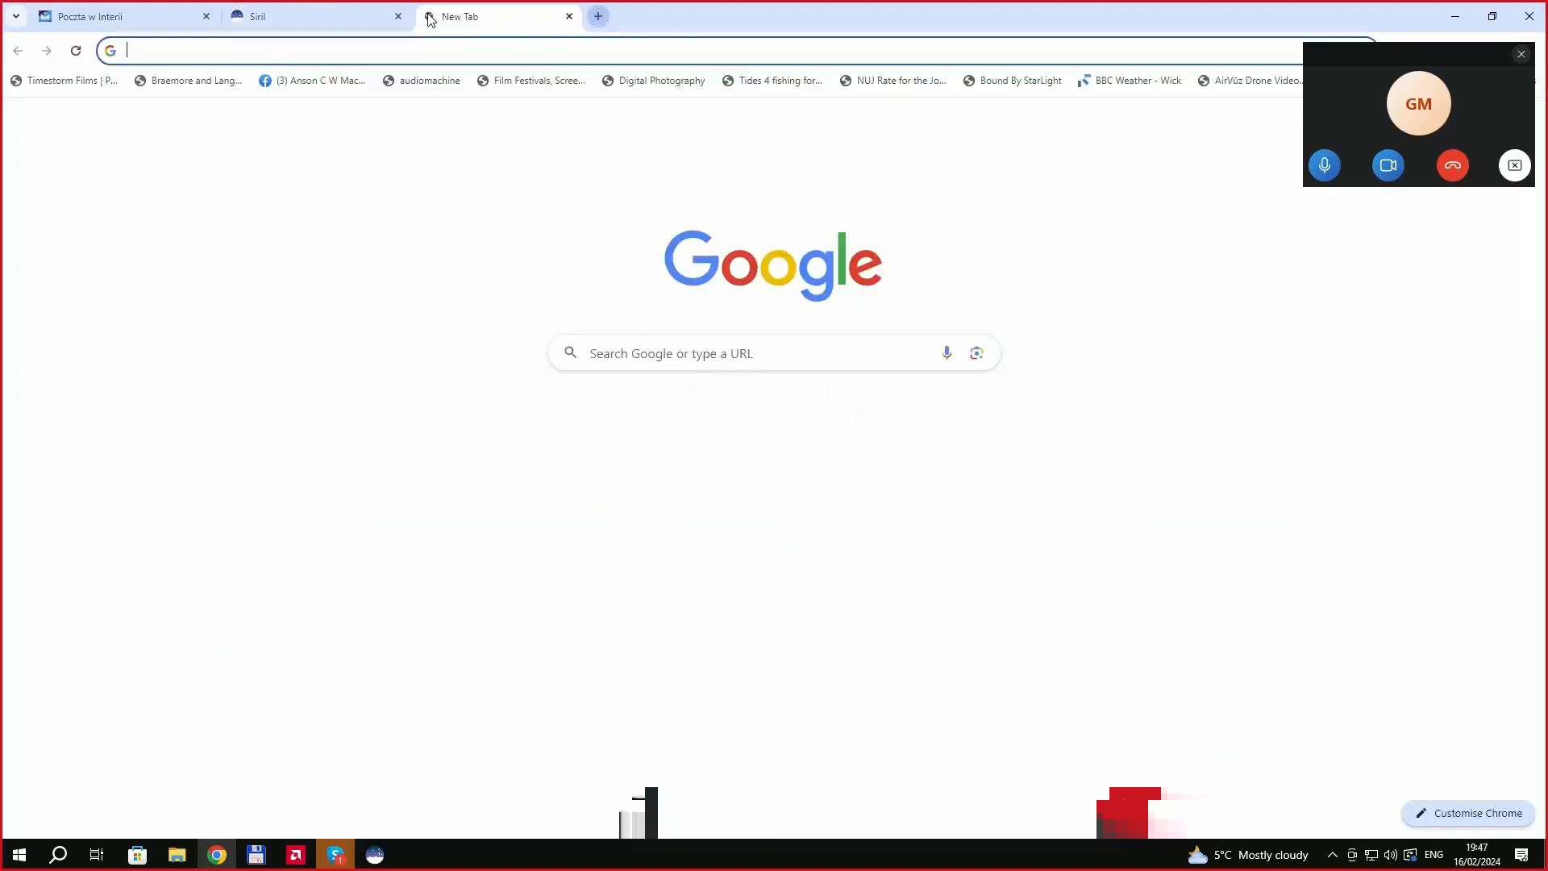
text(starnet)
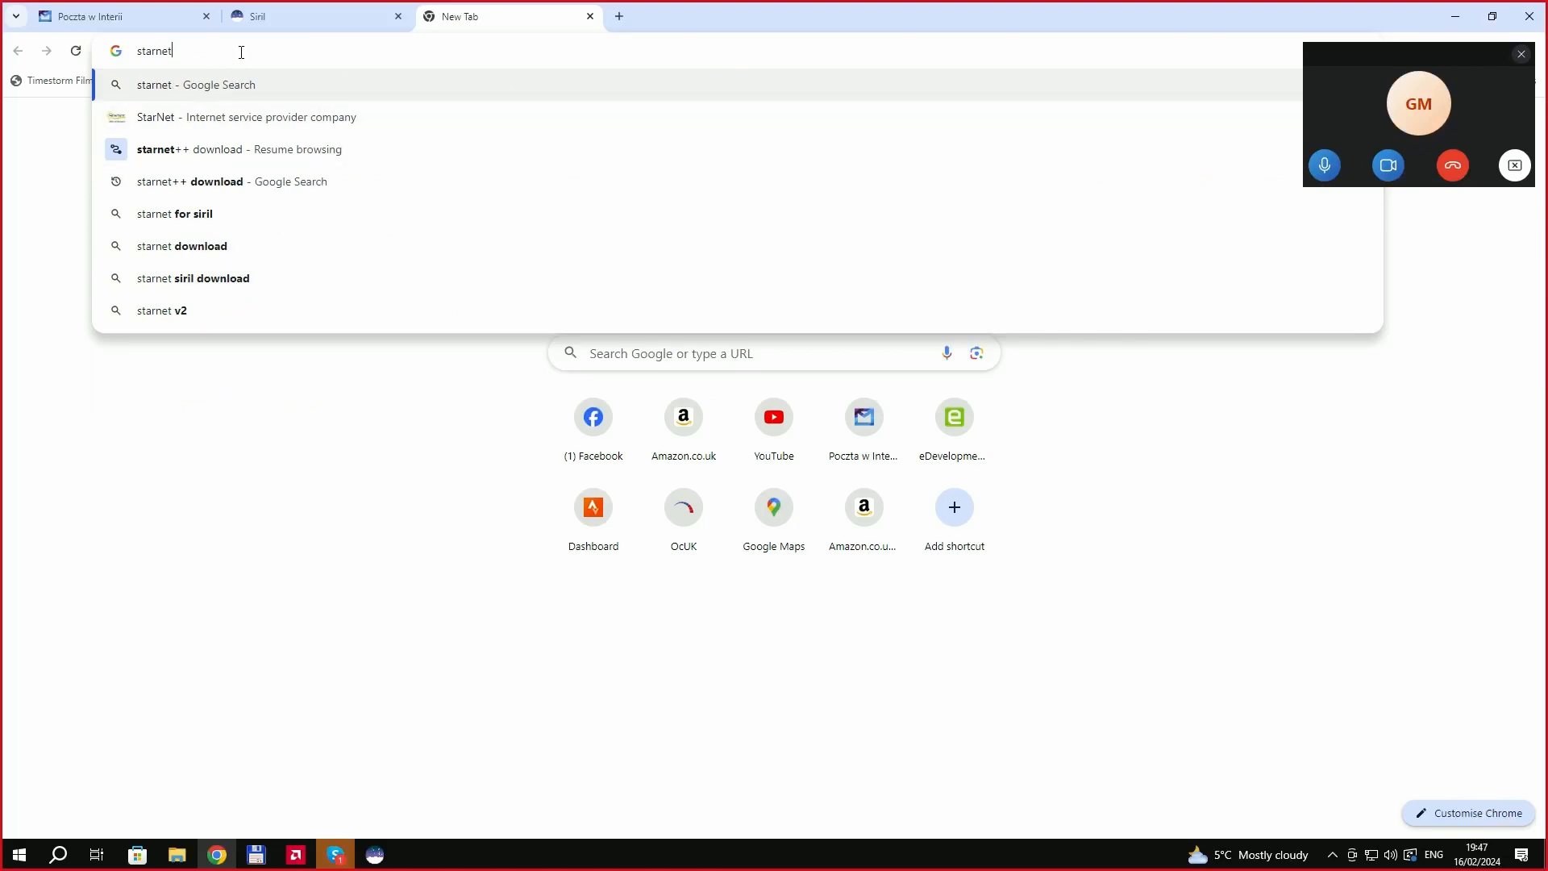
key(Return)
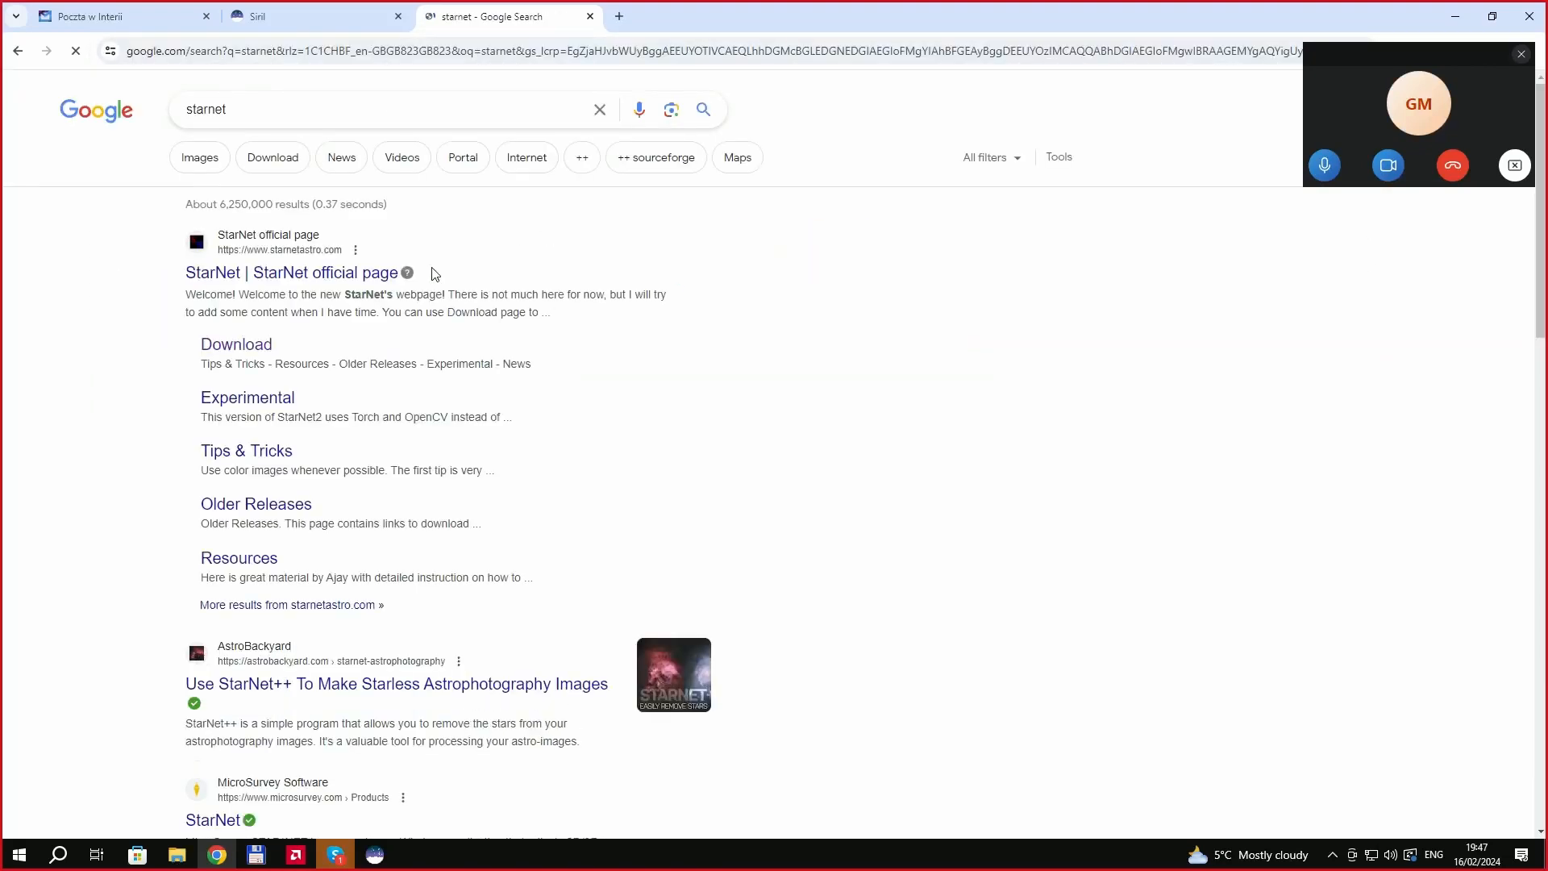
click(305, 277)
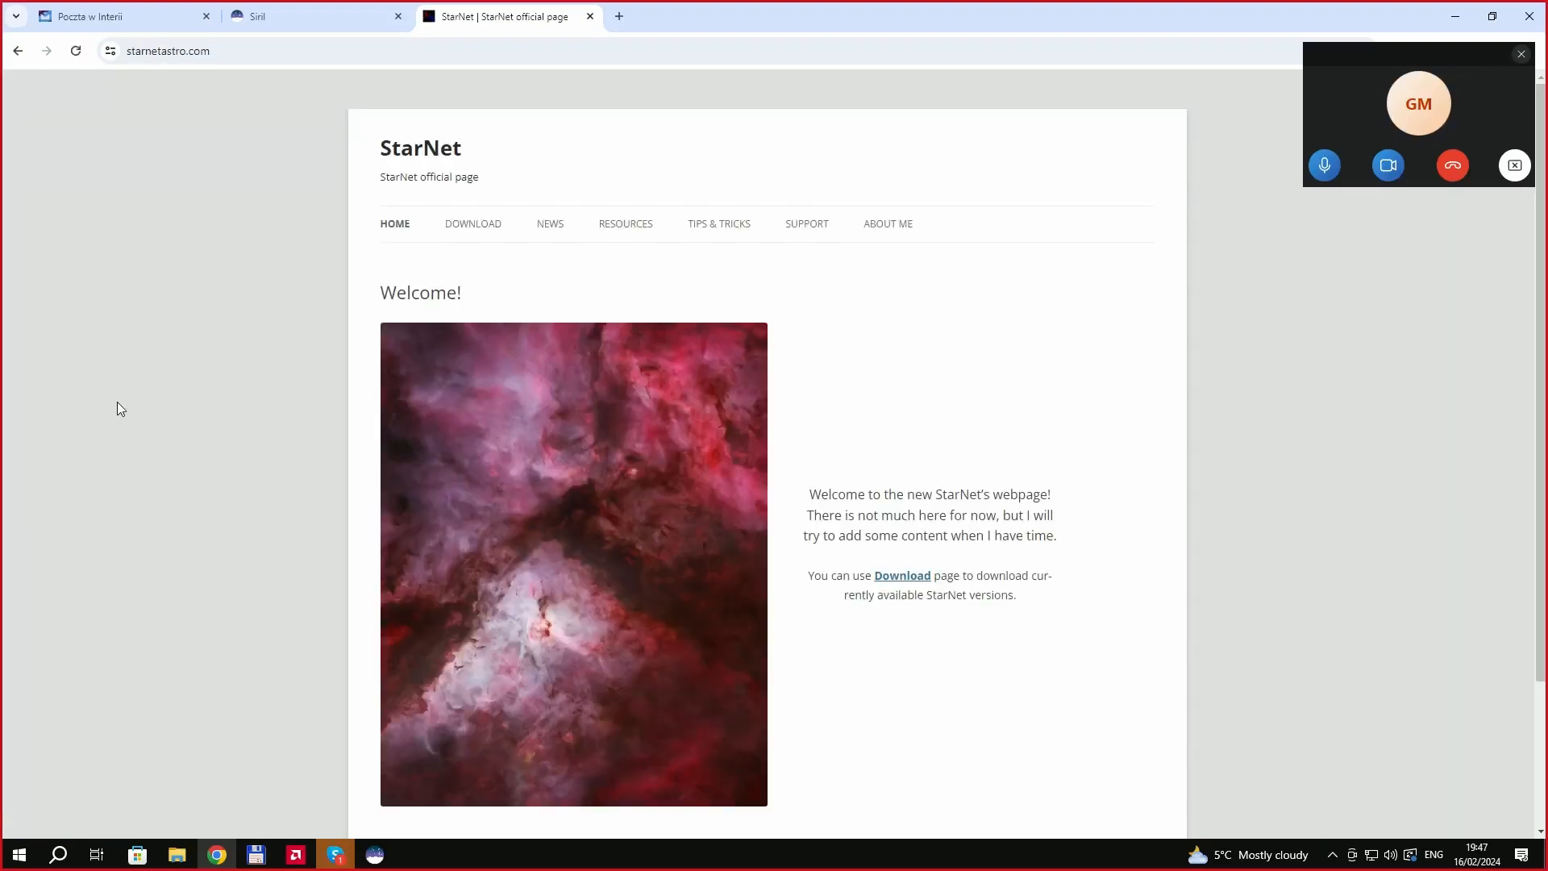
click(473, 231)
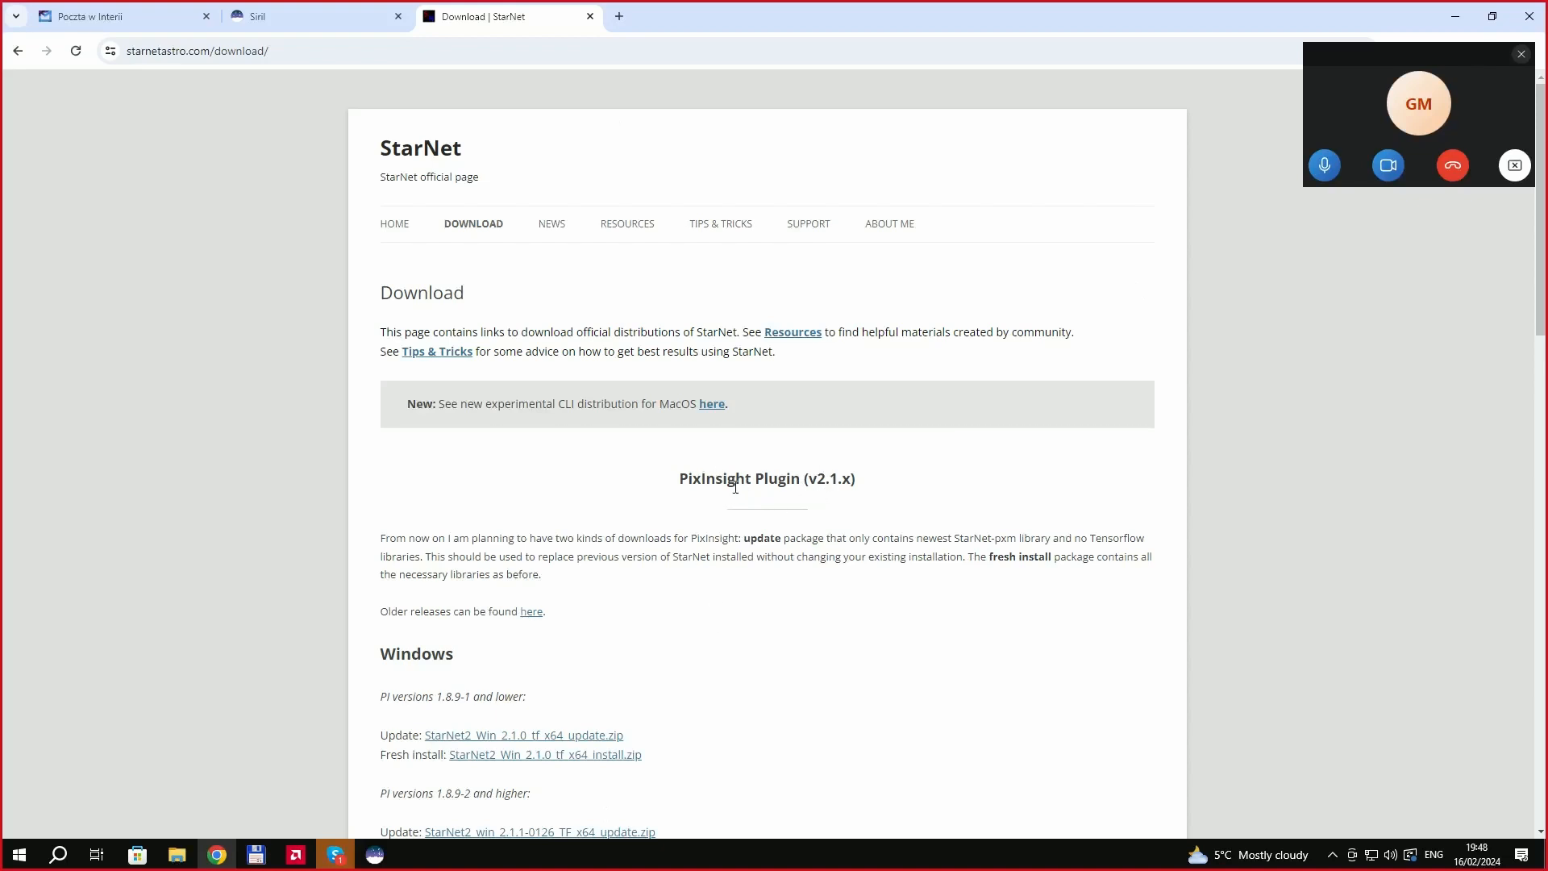
Download the Windows command line tool StarNetv2CLI_Win.zip and move the call window off the browser toolbar.
scroll(743, 518, down, 1)
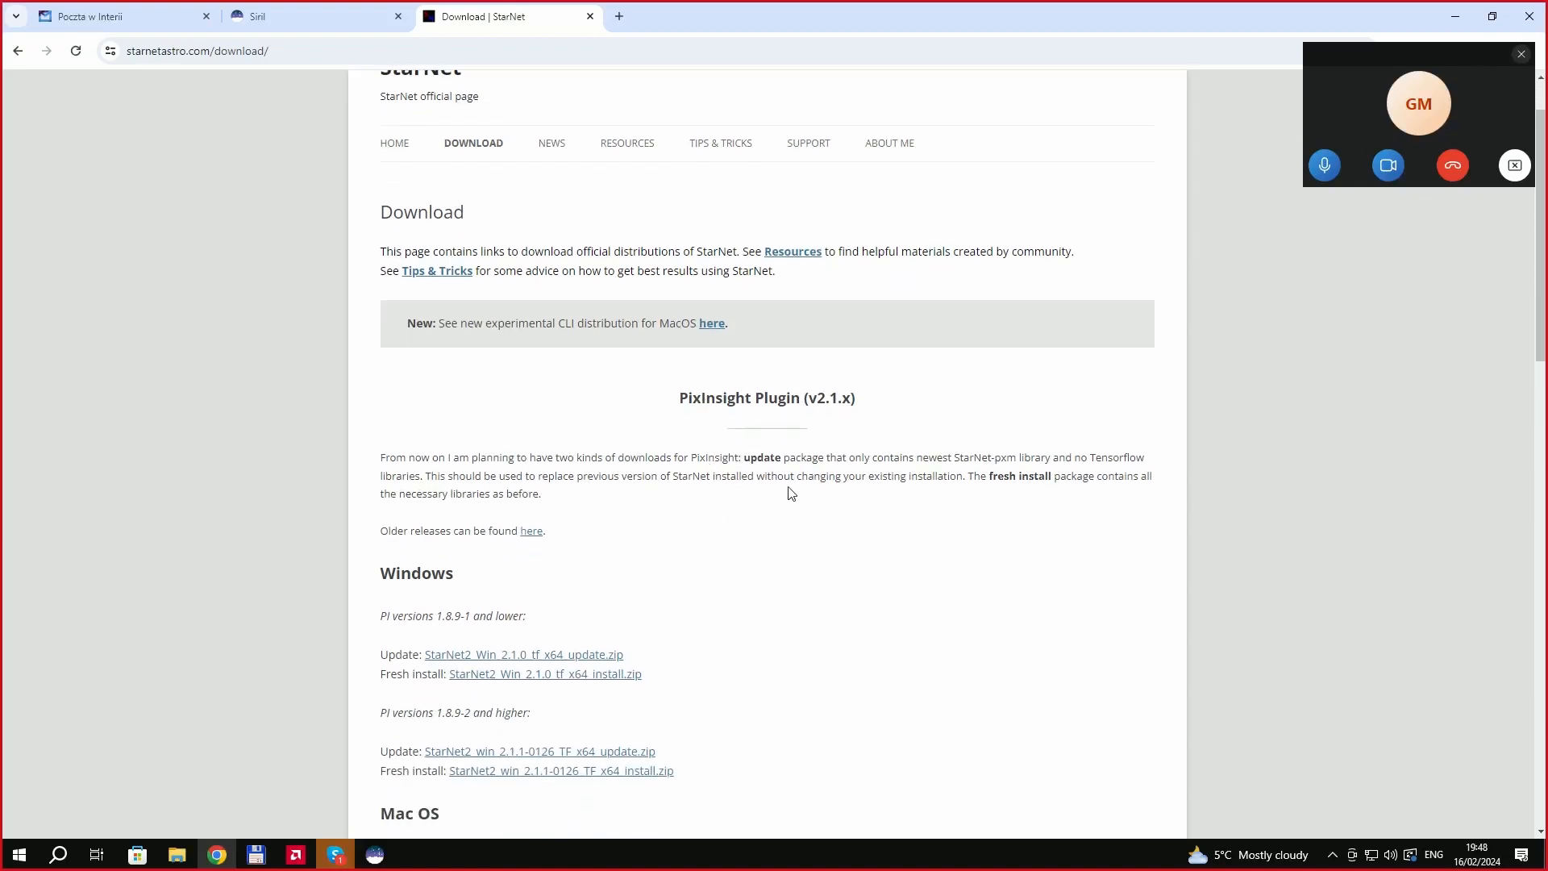
scroll(793, 487, down, 2)
scroll(793, 488, down, 1)
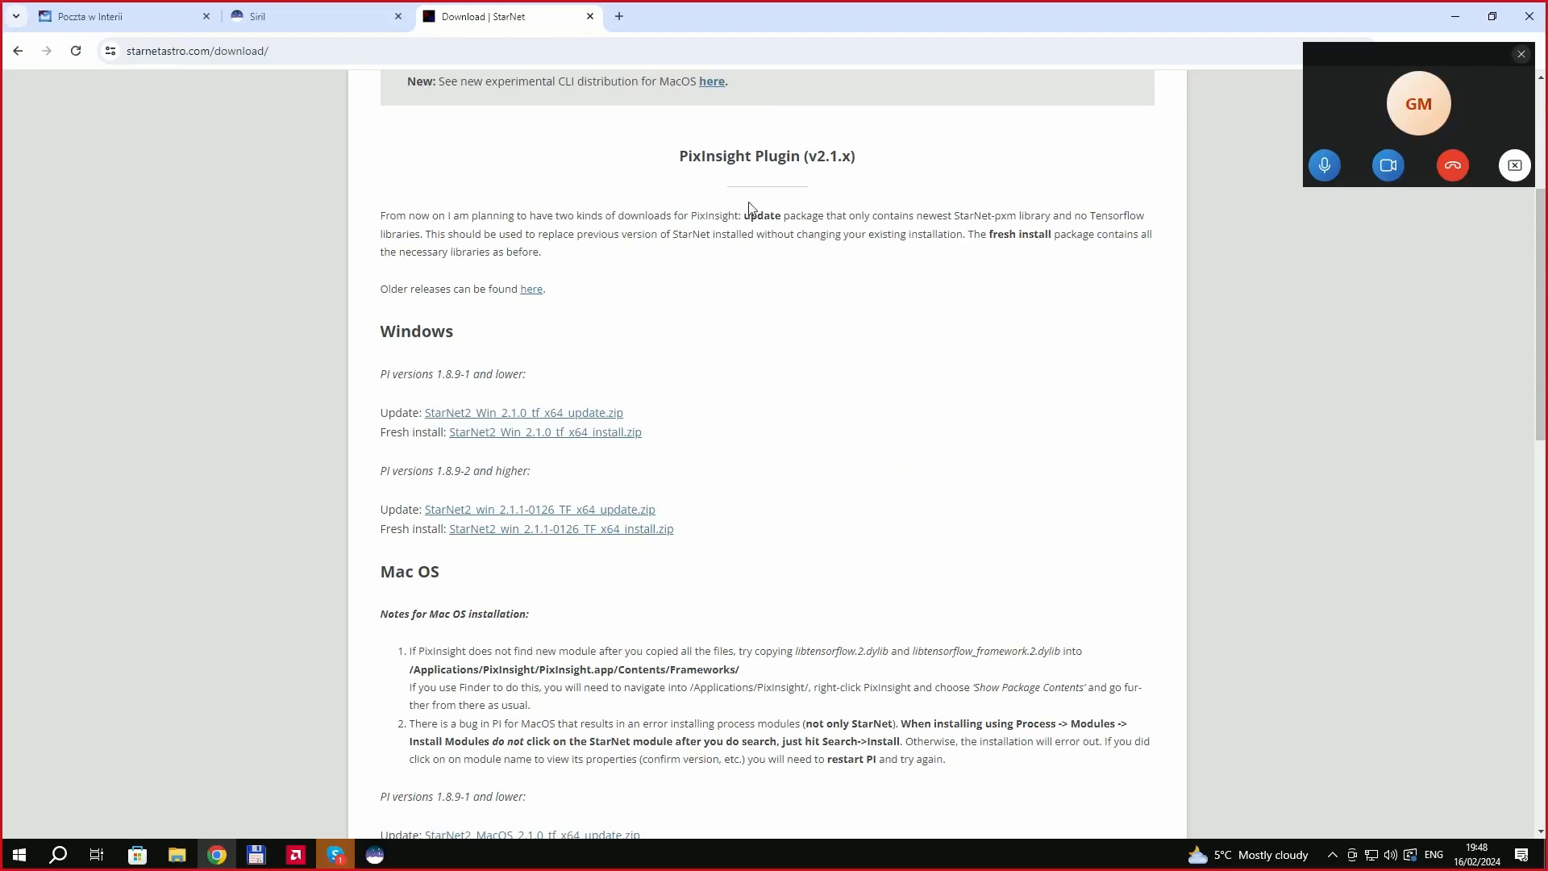
scroll(573, 439, down, 4)
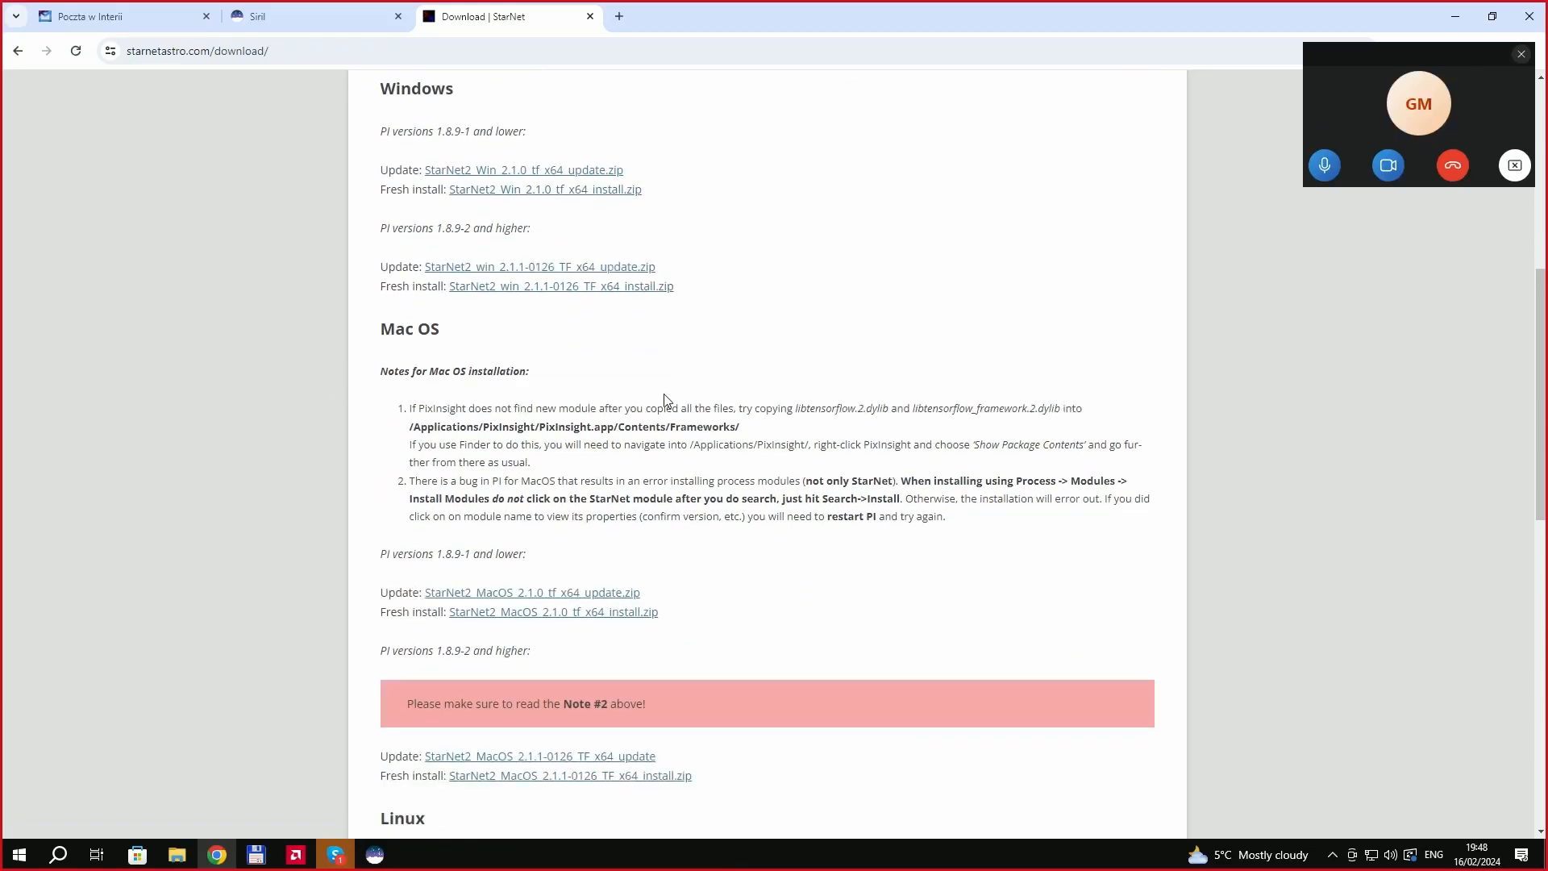
scroll(665, 394, down, 6)
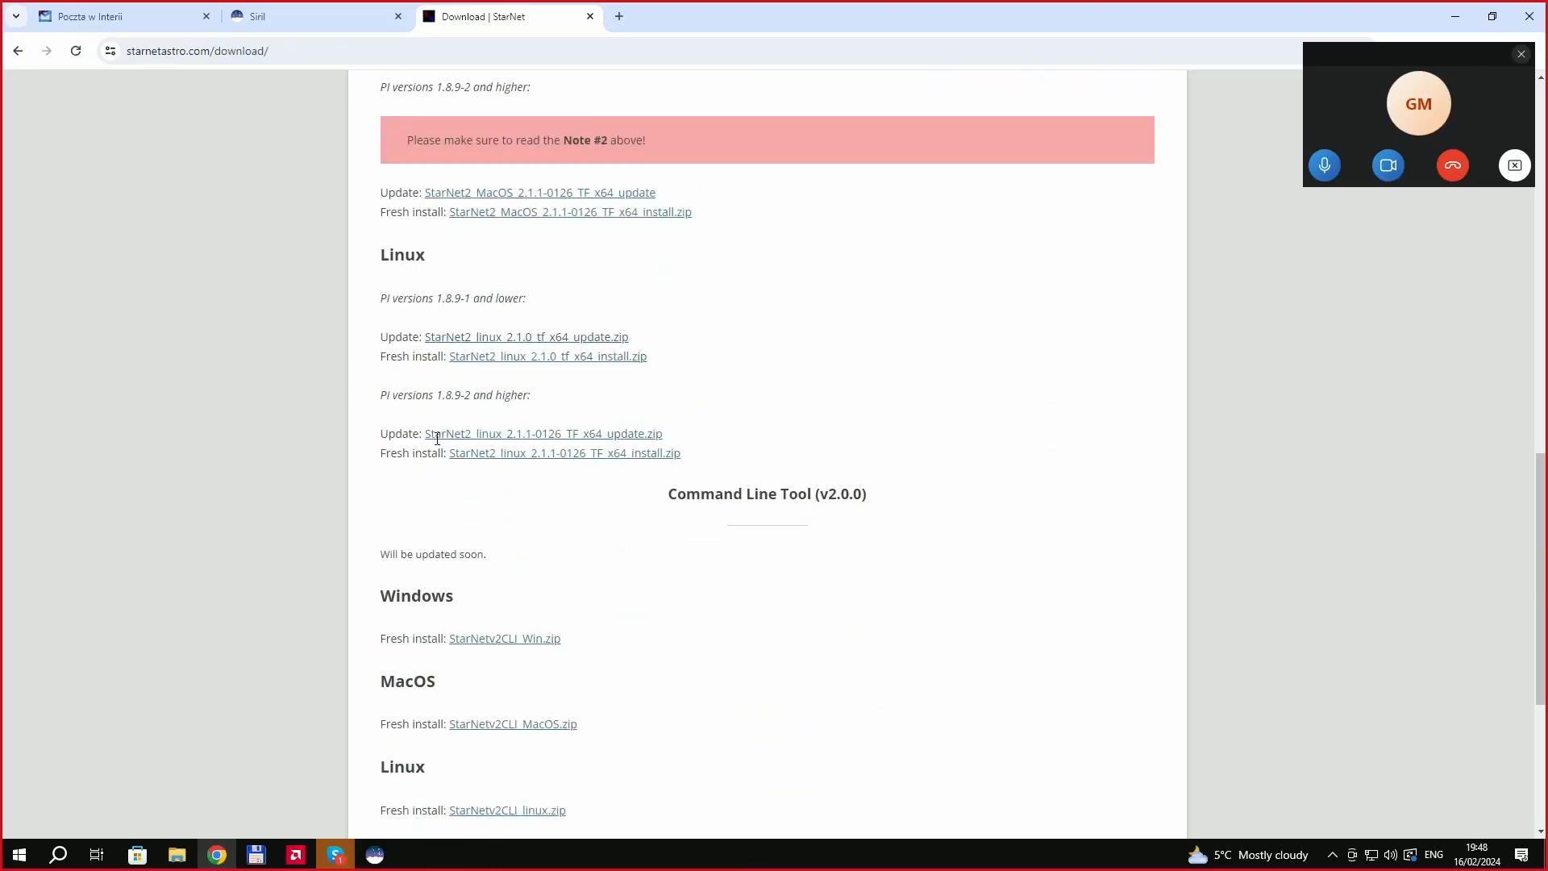
scroll(388, 445, down, 2)
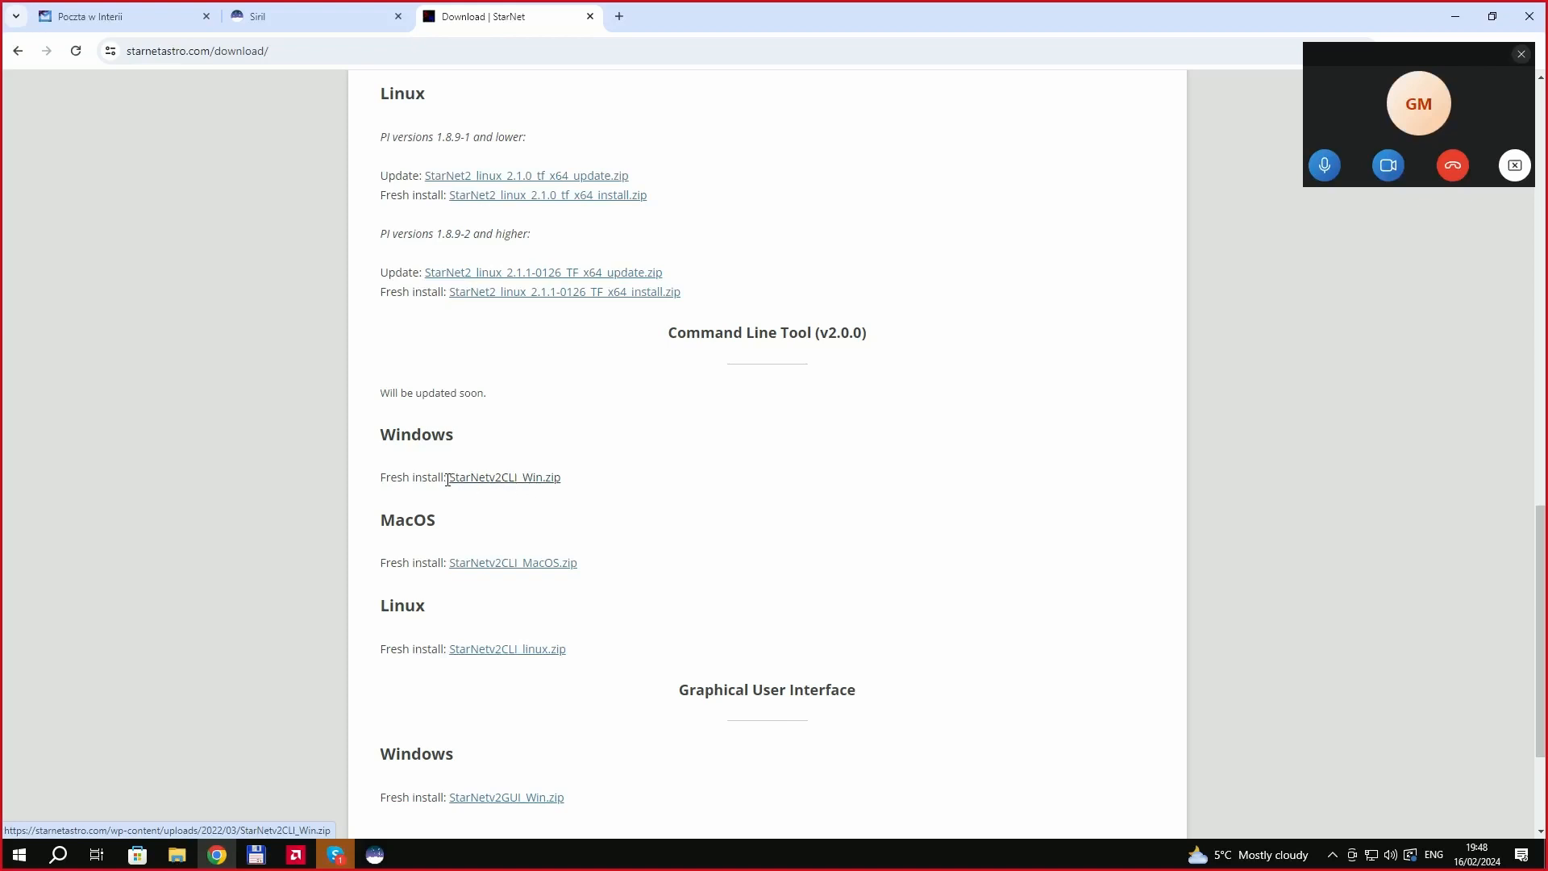
click(515, 478)
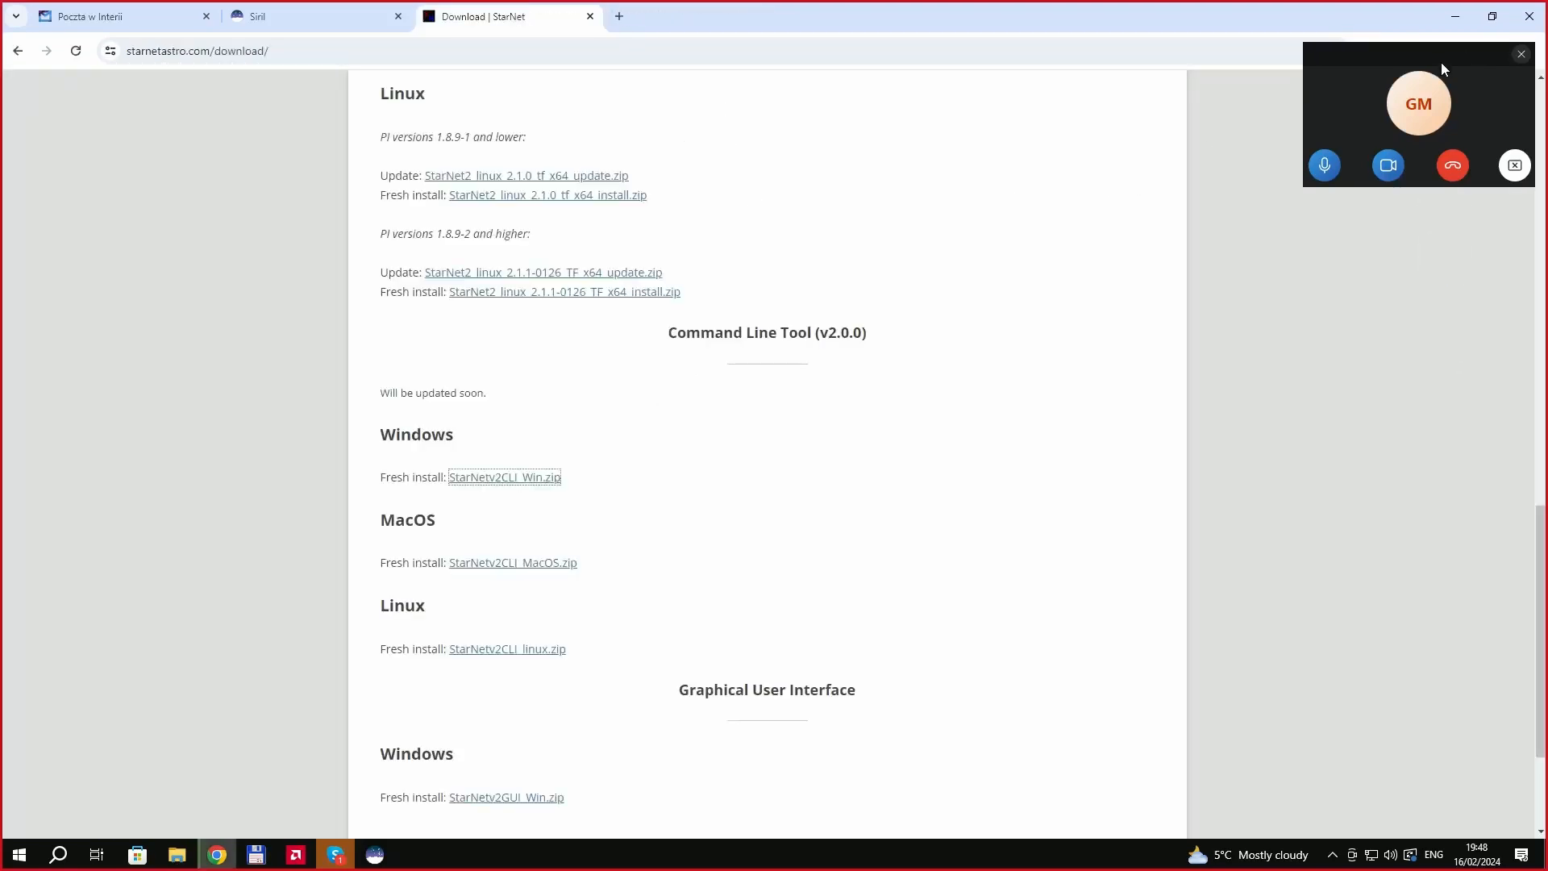
drag(1442, 67, 1452, 183)
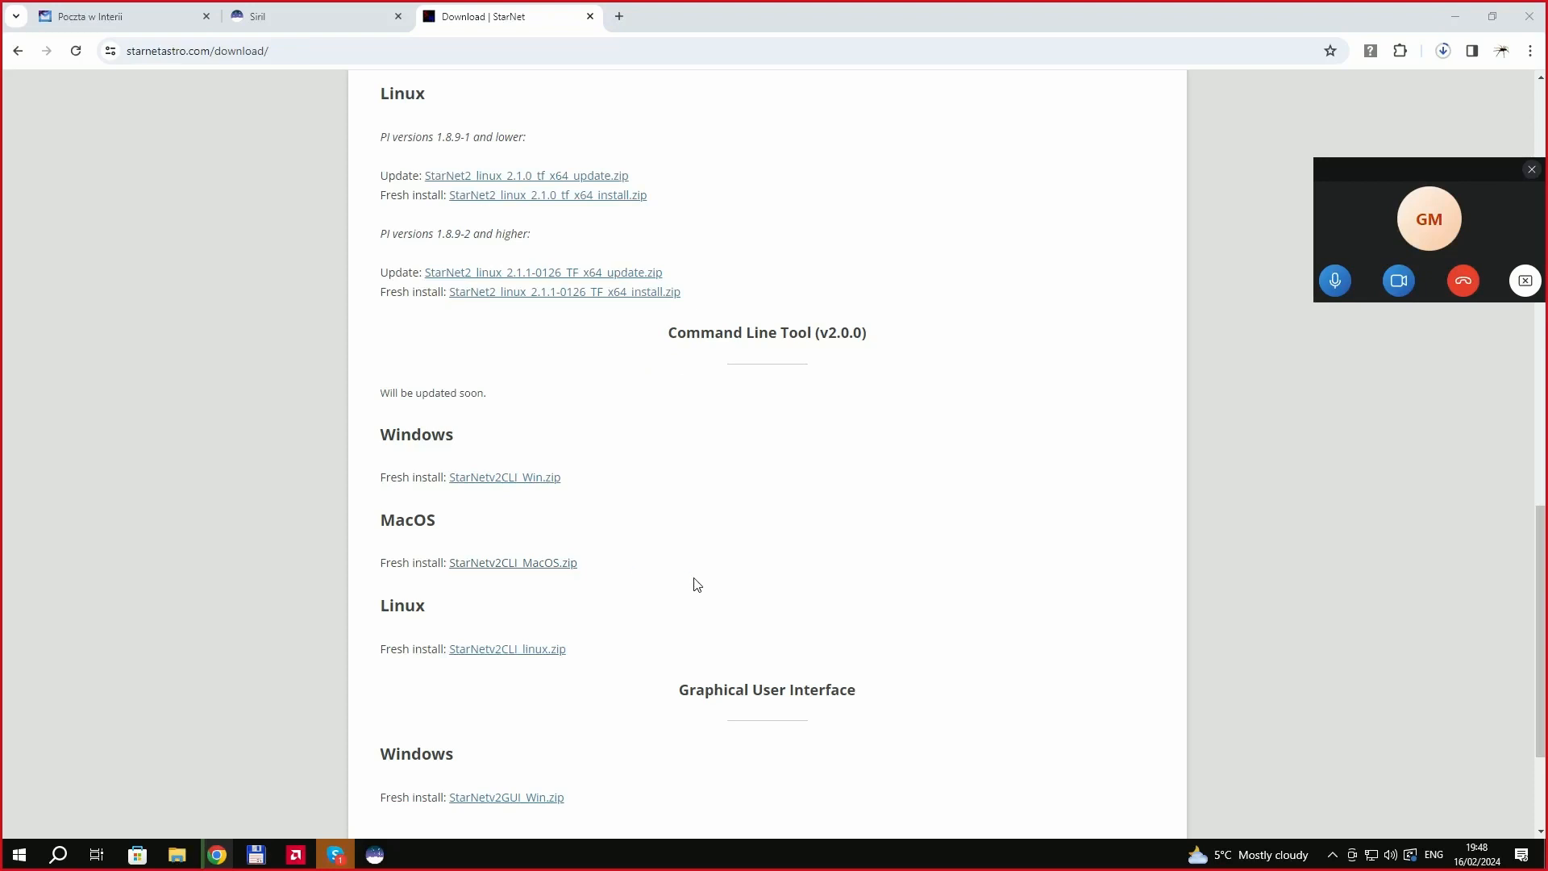
Open the downloaded StarNetv2CLI_Win.zip archive and copy the StarNetv2CLI_Win folder inside it.
scroll(533, 687, down, 2)
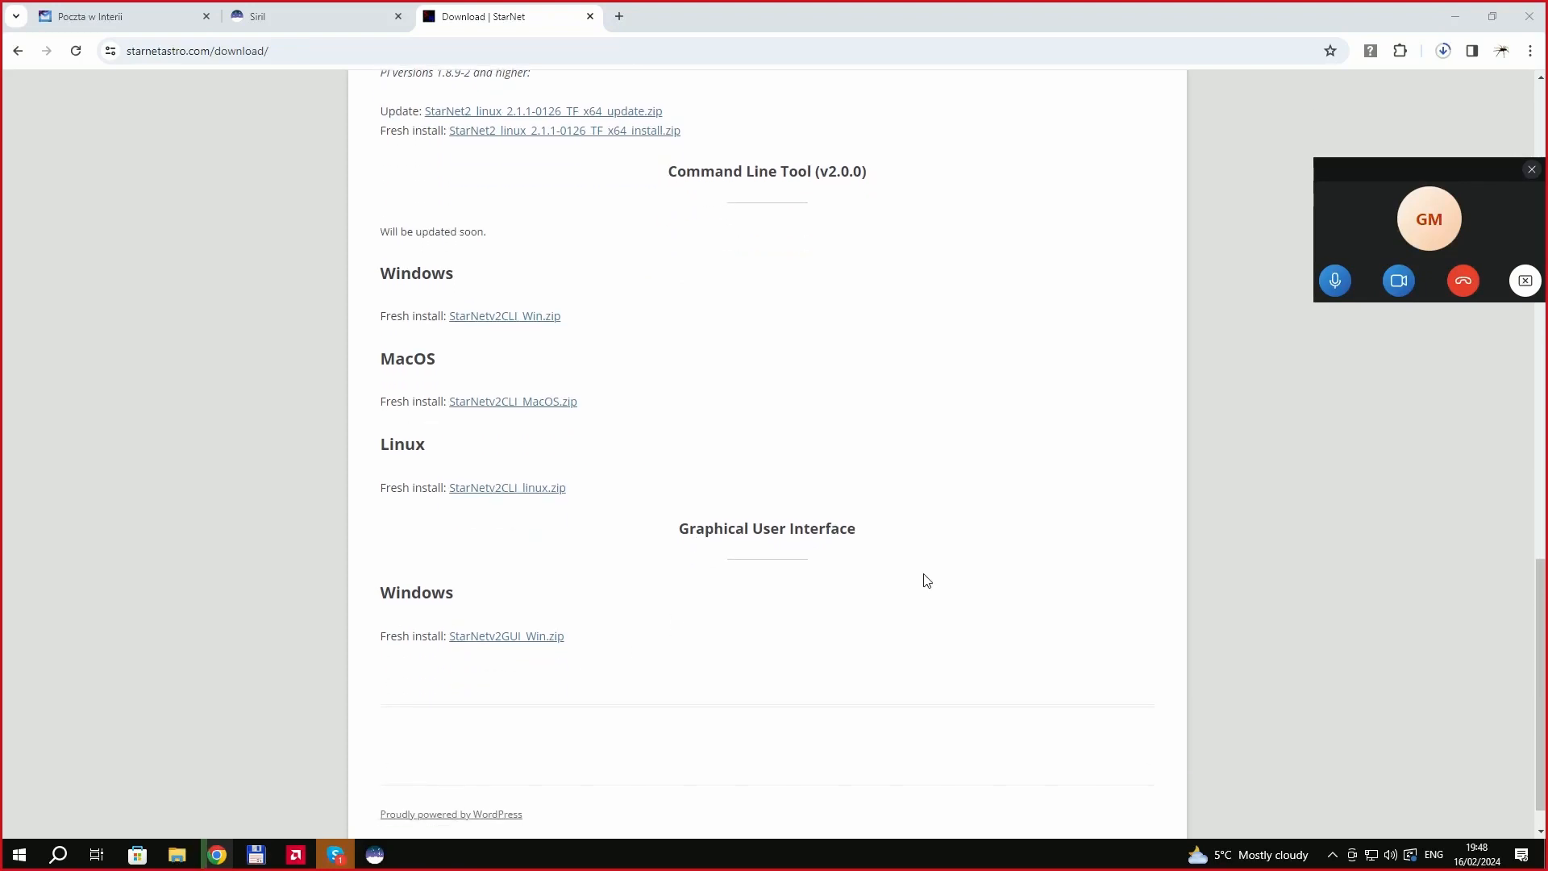
scroll(989, 581, up, 1)
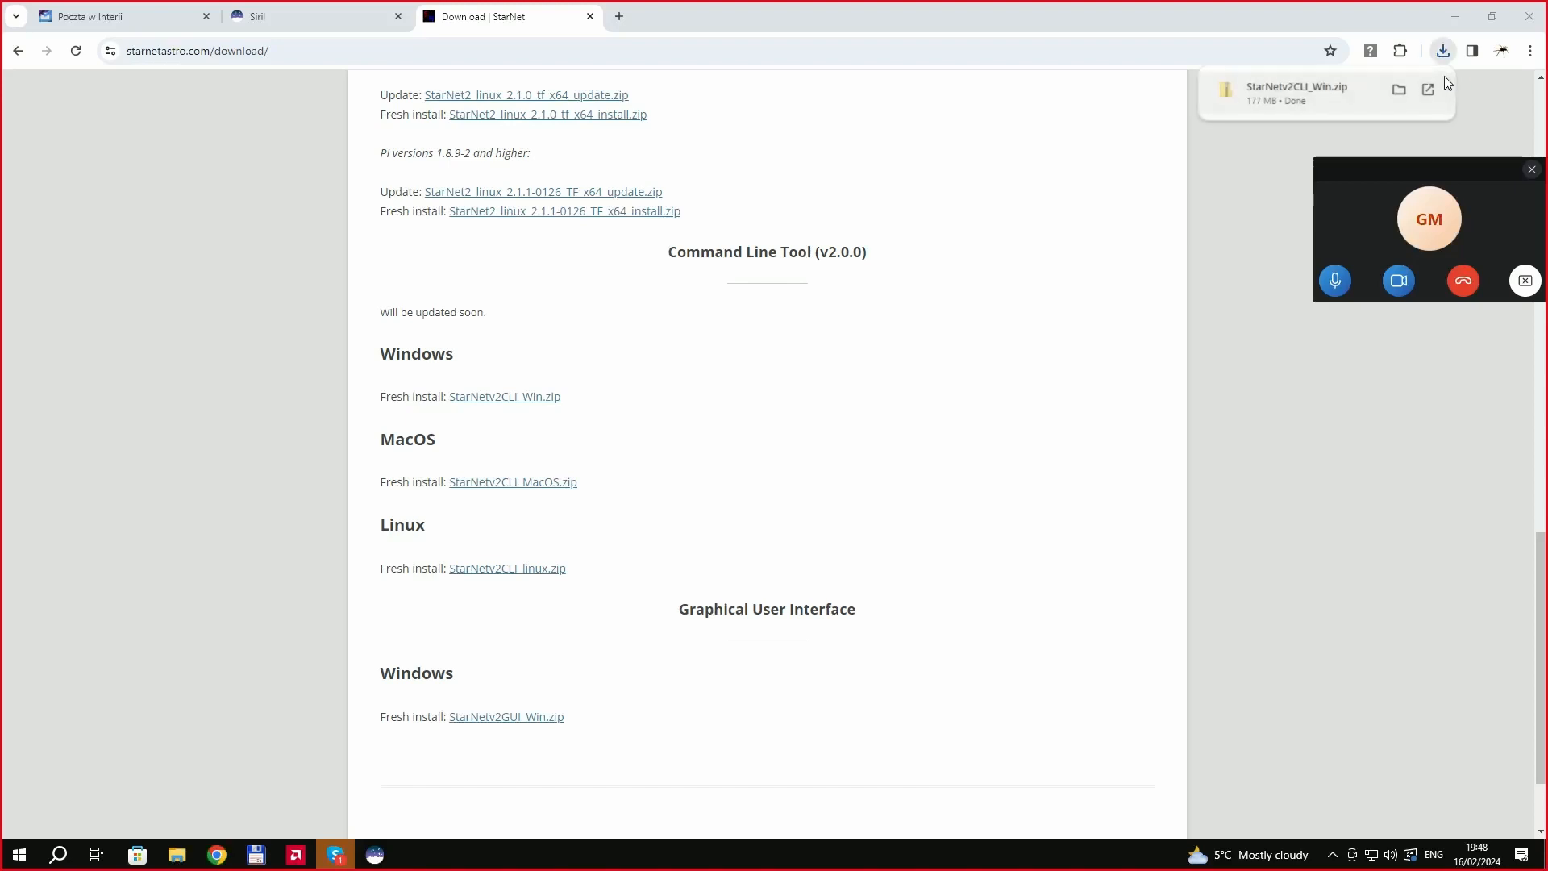
click(1307, 94)
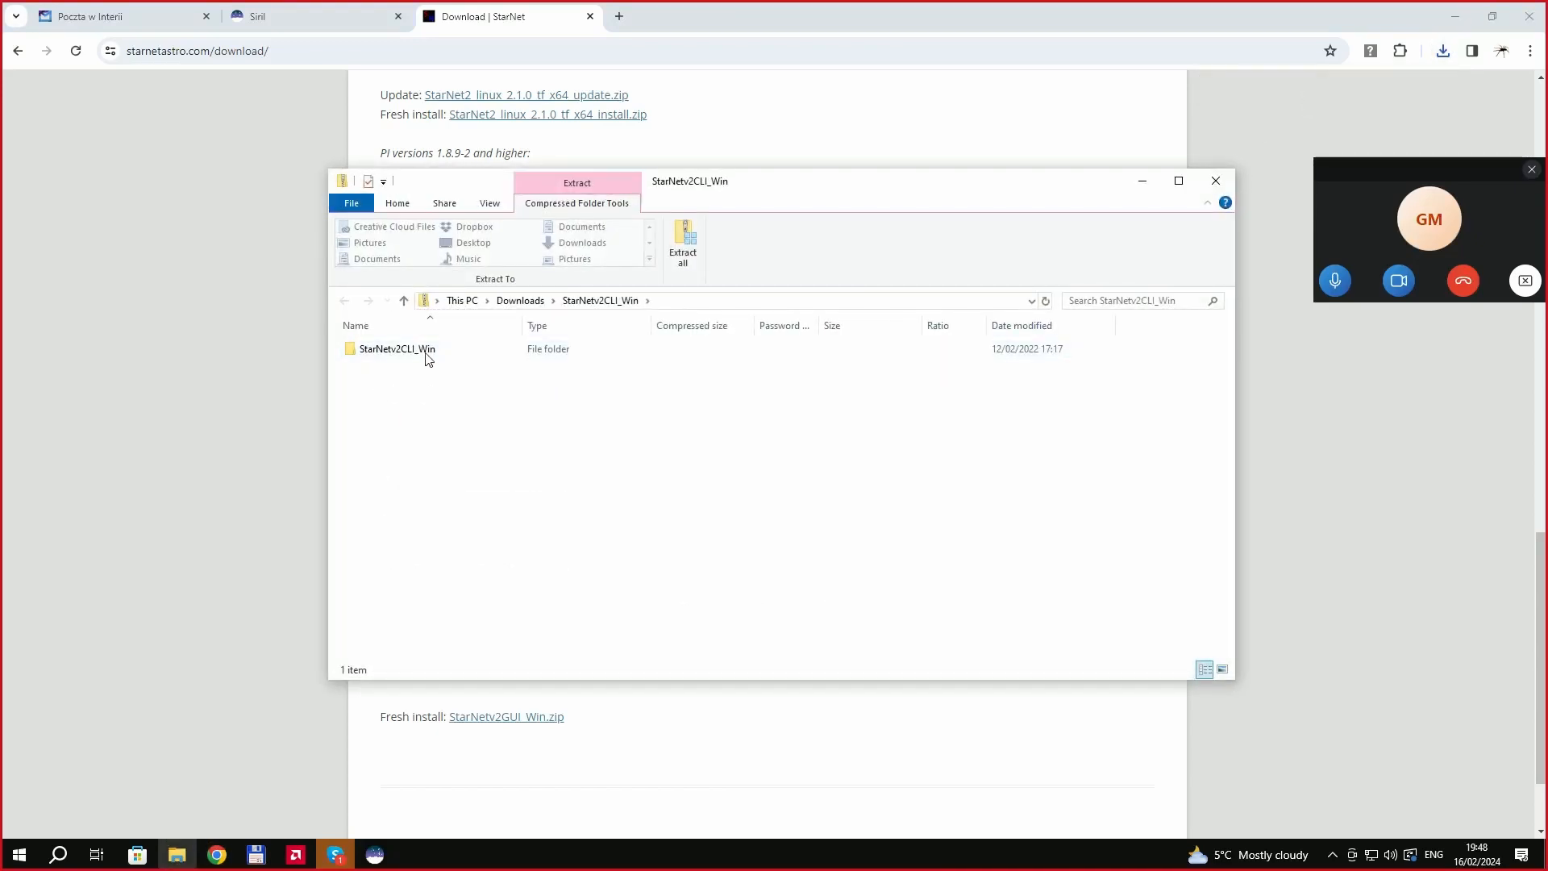
double_click(411, 351)
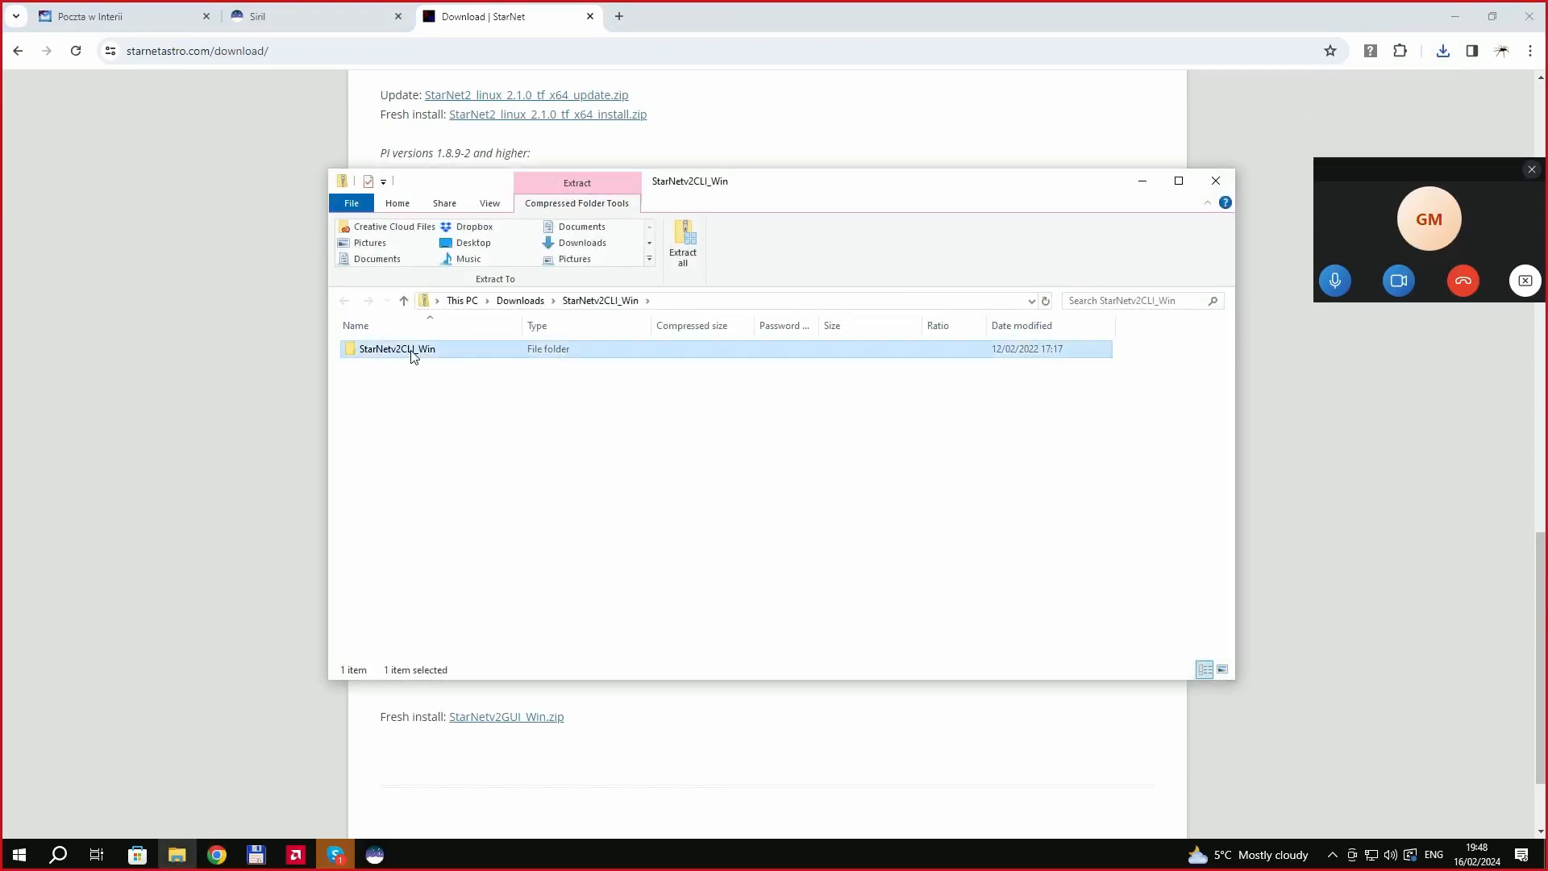
click(345, 300)
right_click(411, 354)
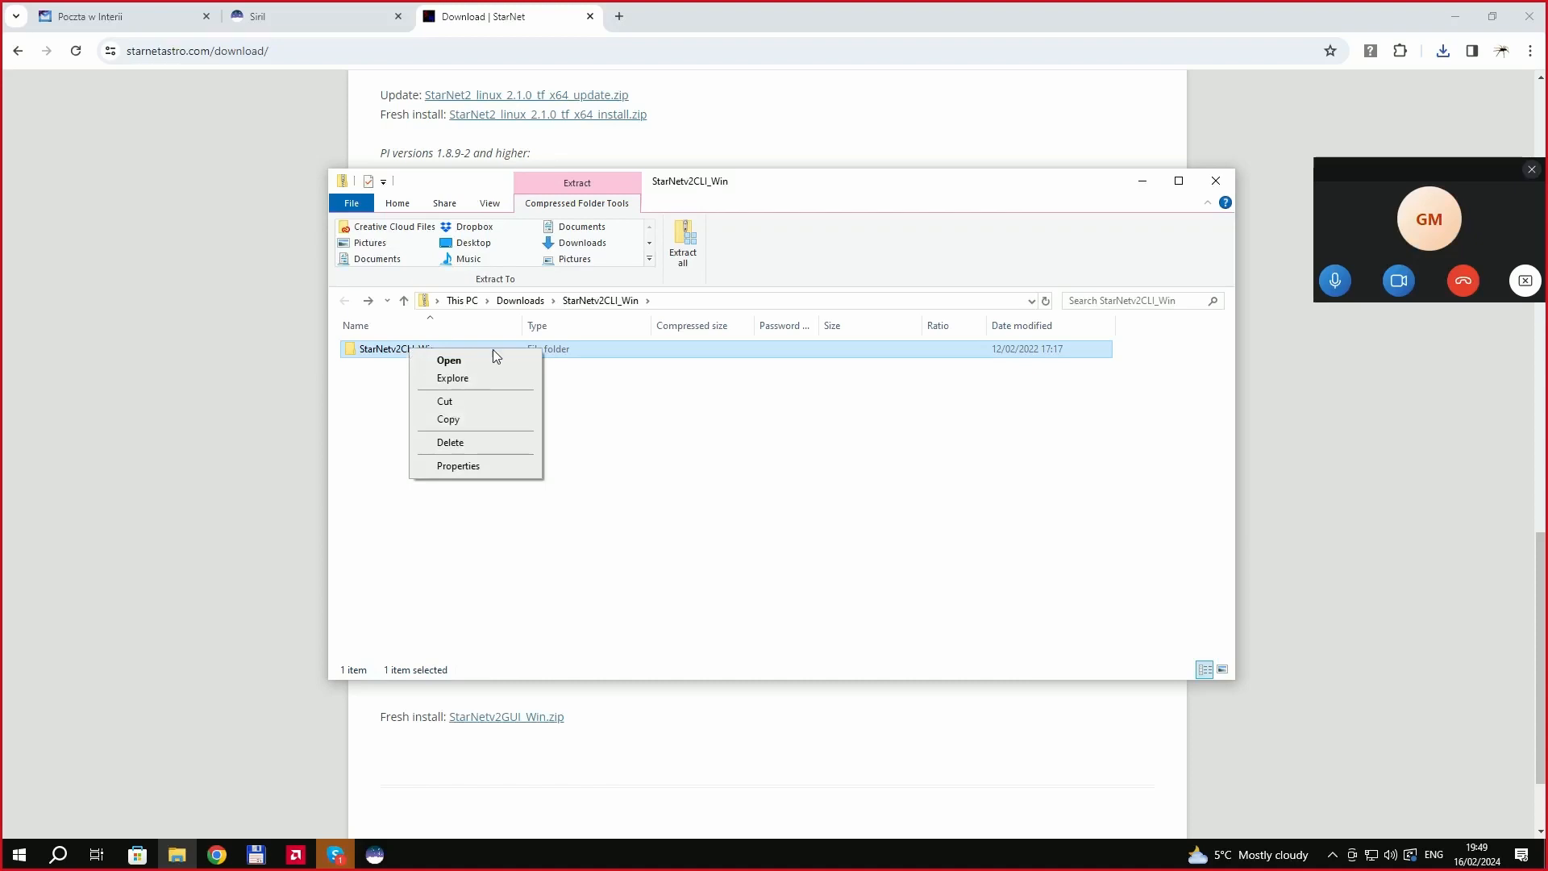
click(467, 420)
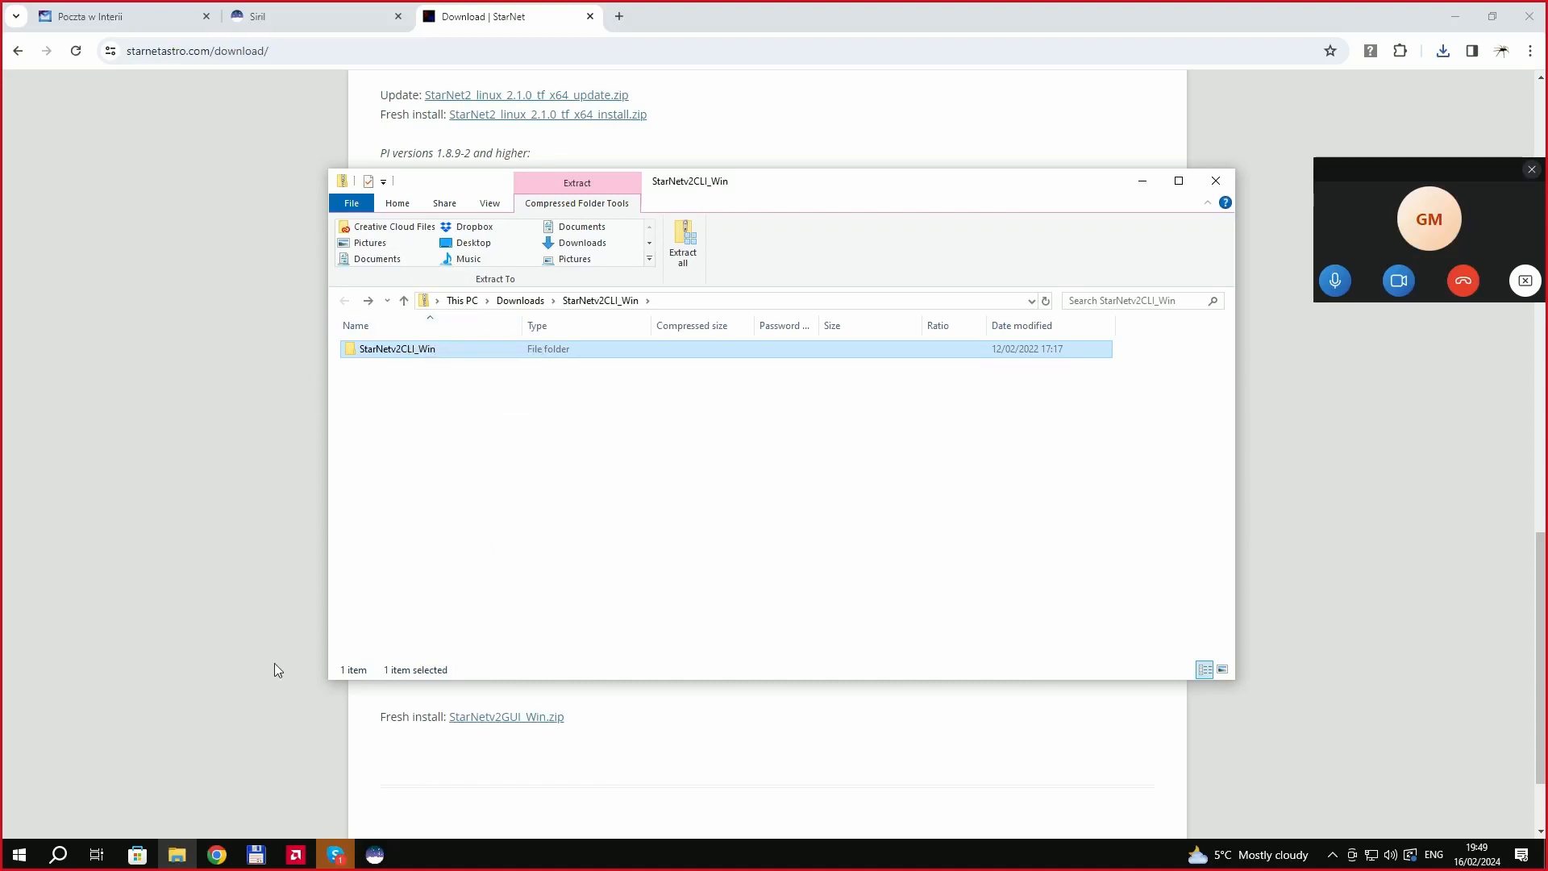
click(177, 858)
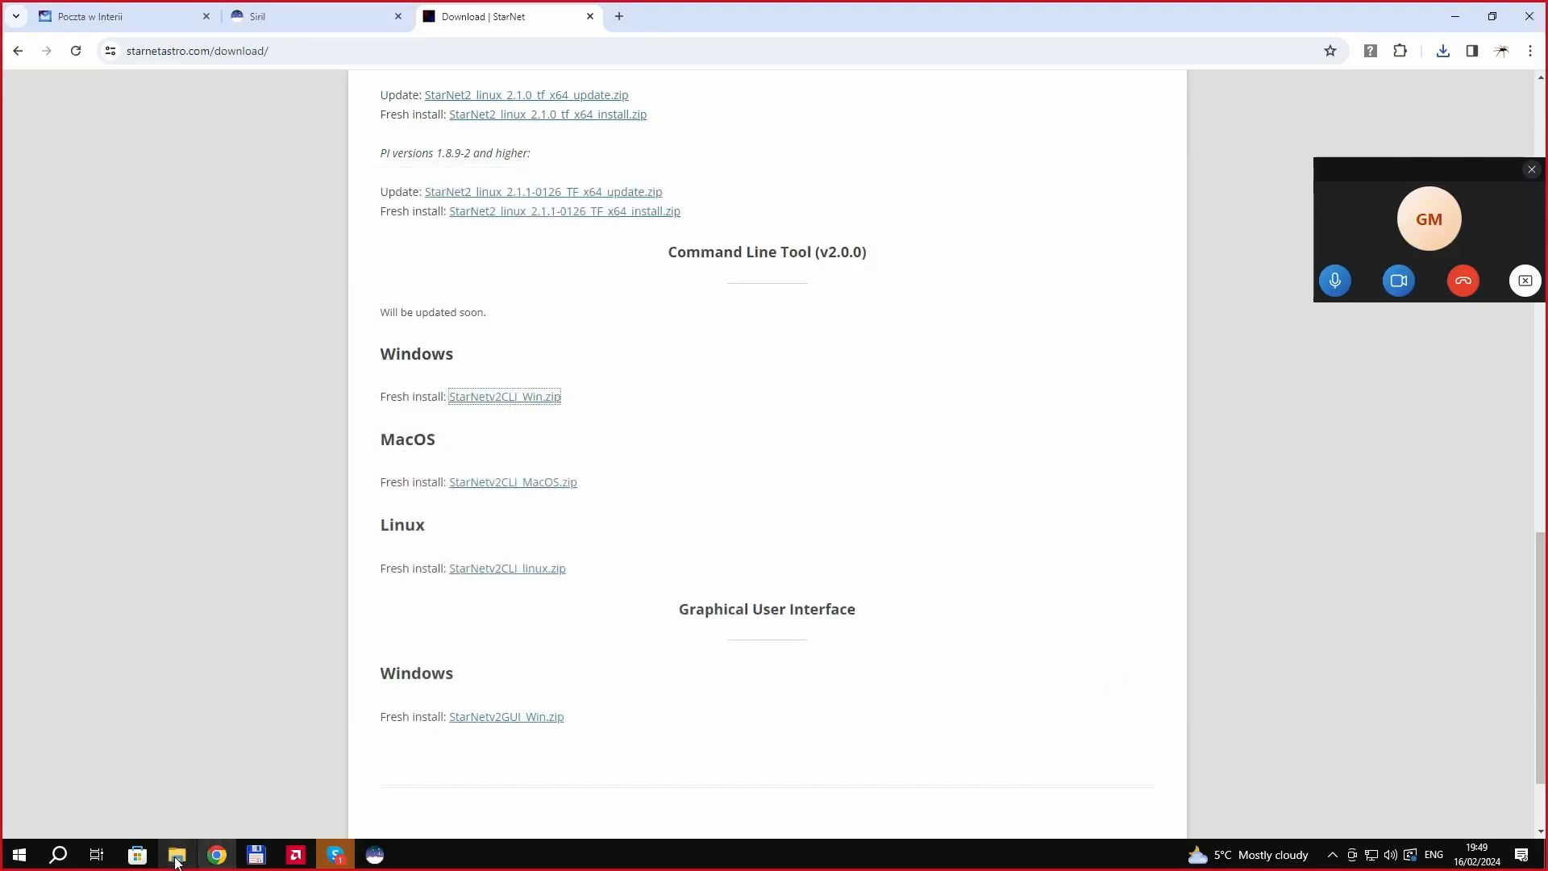
click(177, 856)
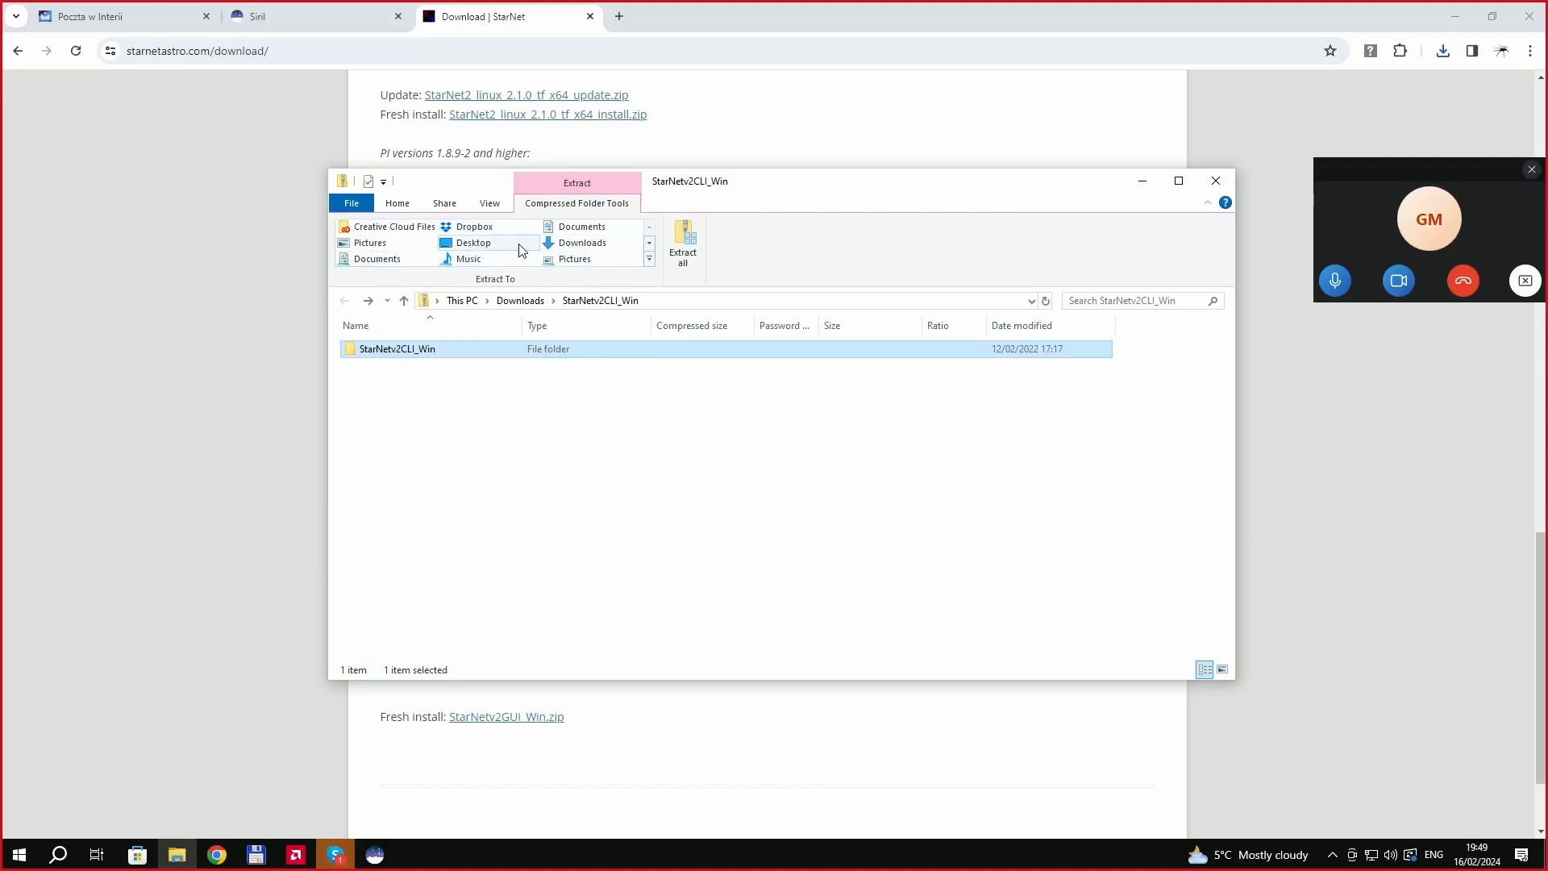
click(649, 244)
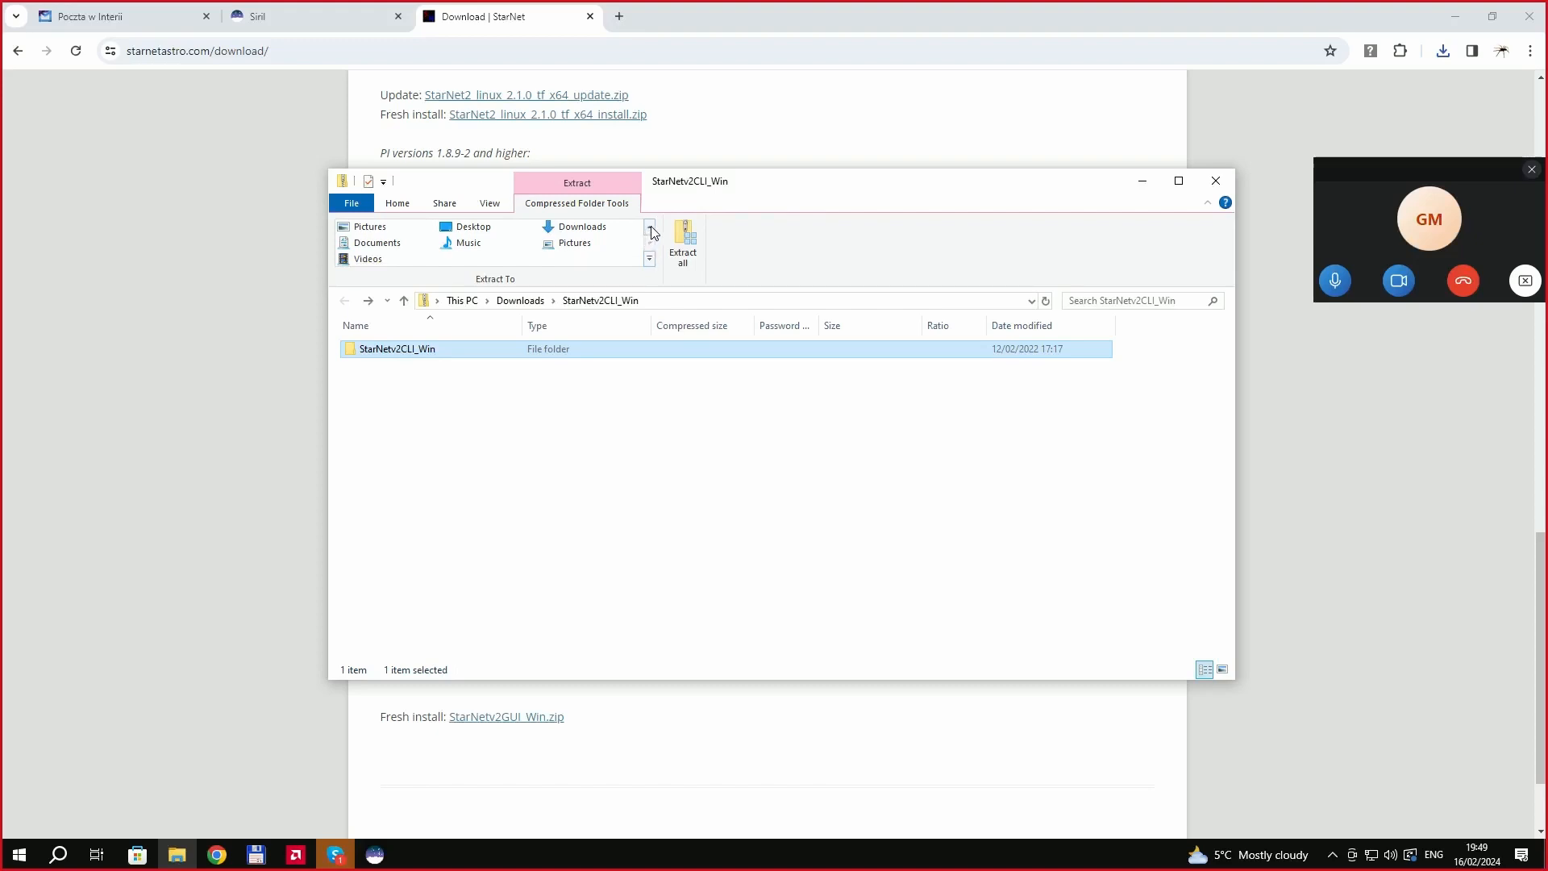
click(649, 228)
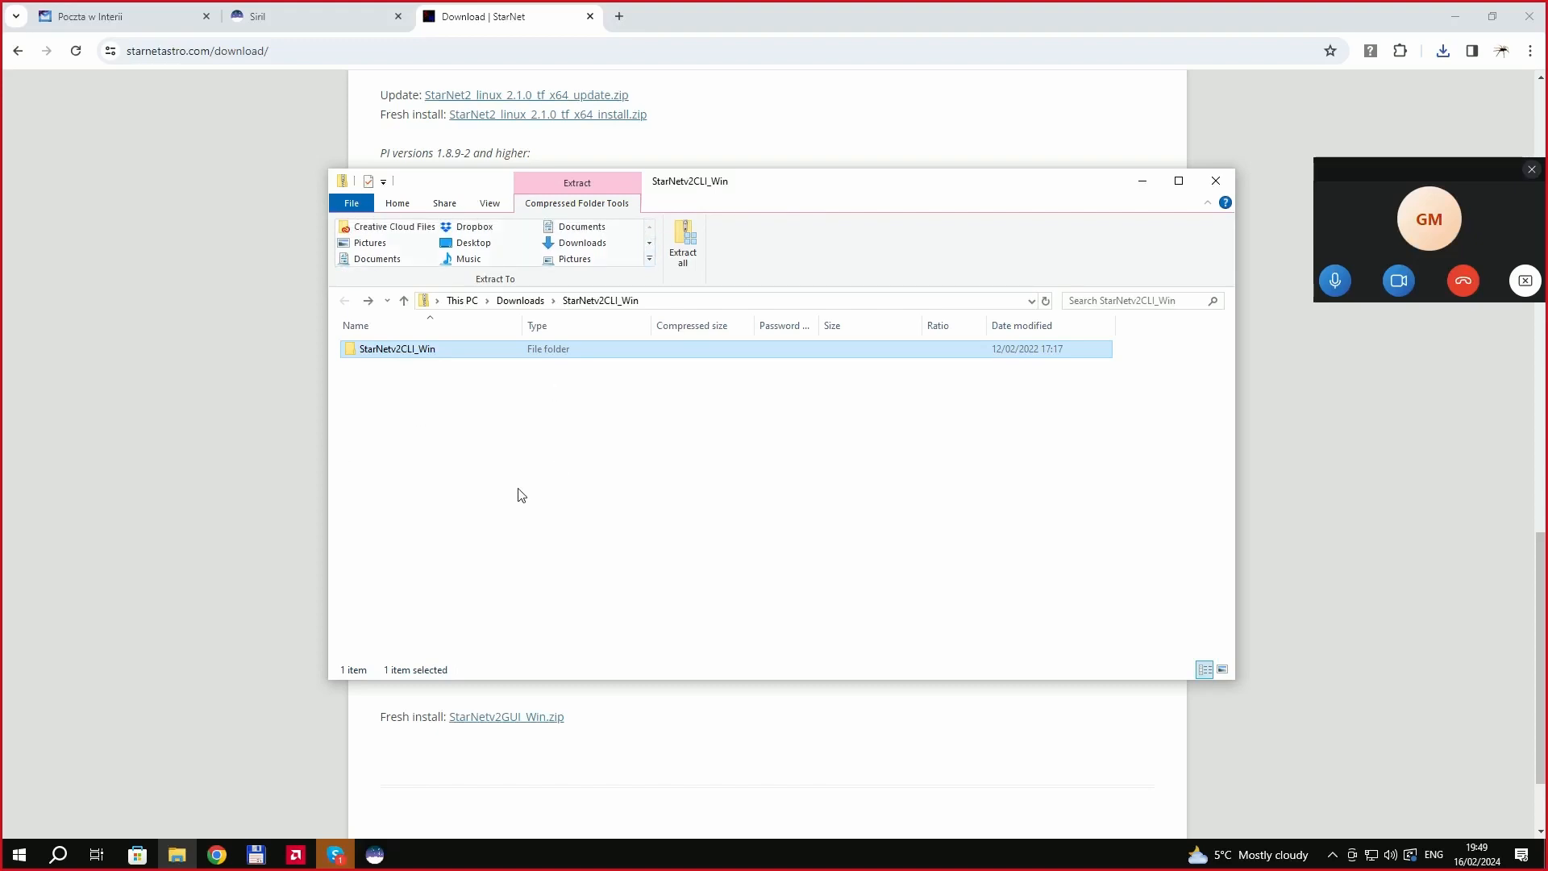
click(502, 474)
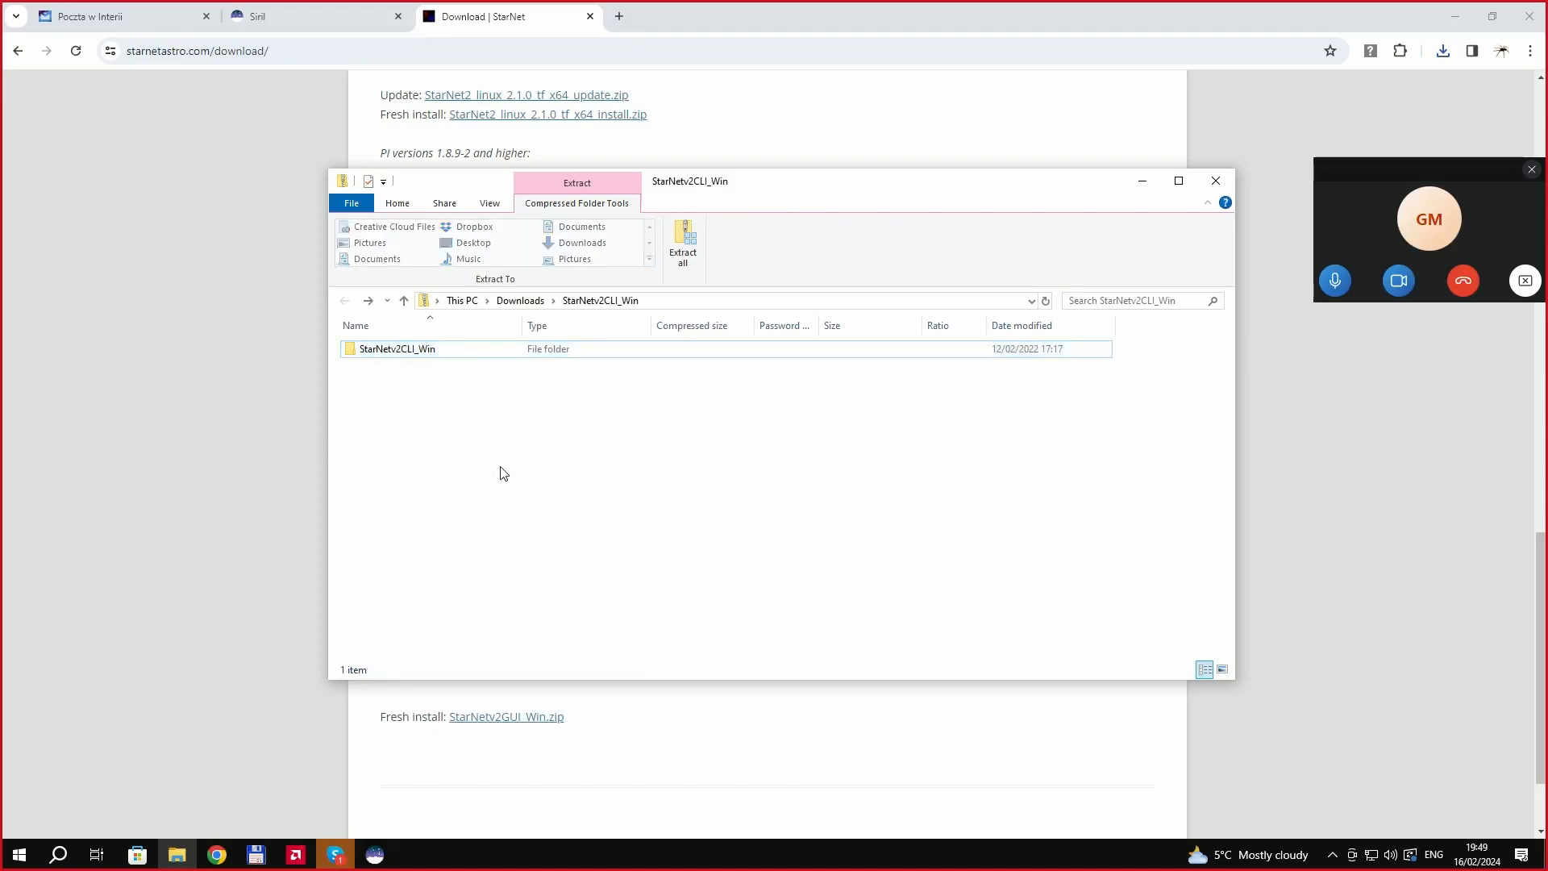
right_click(502, 474)
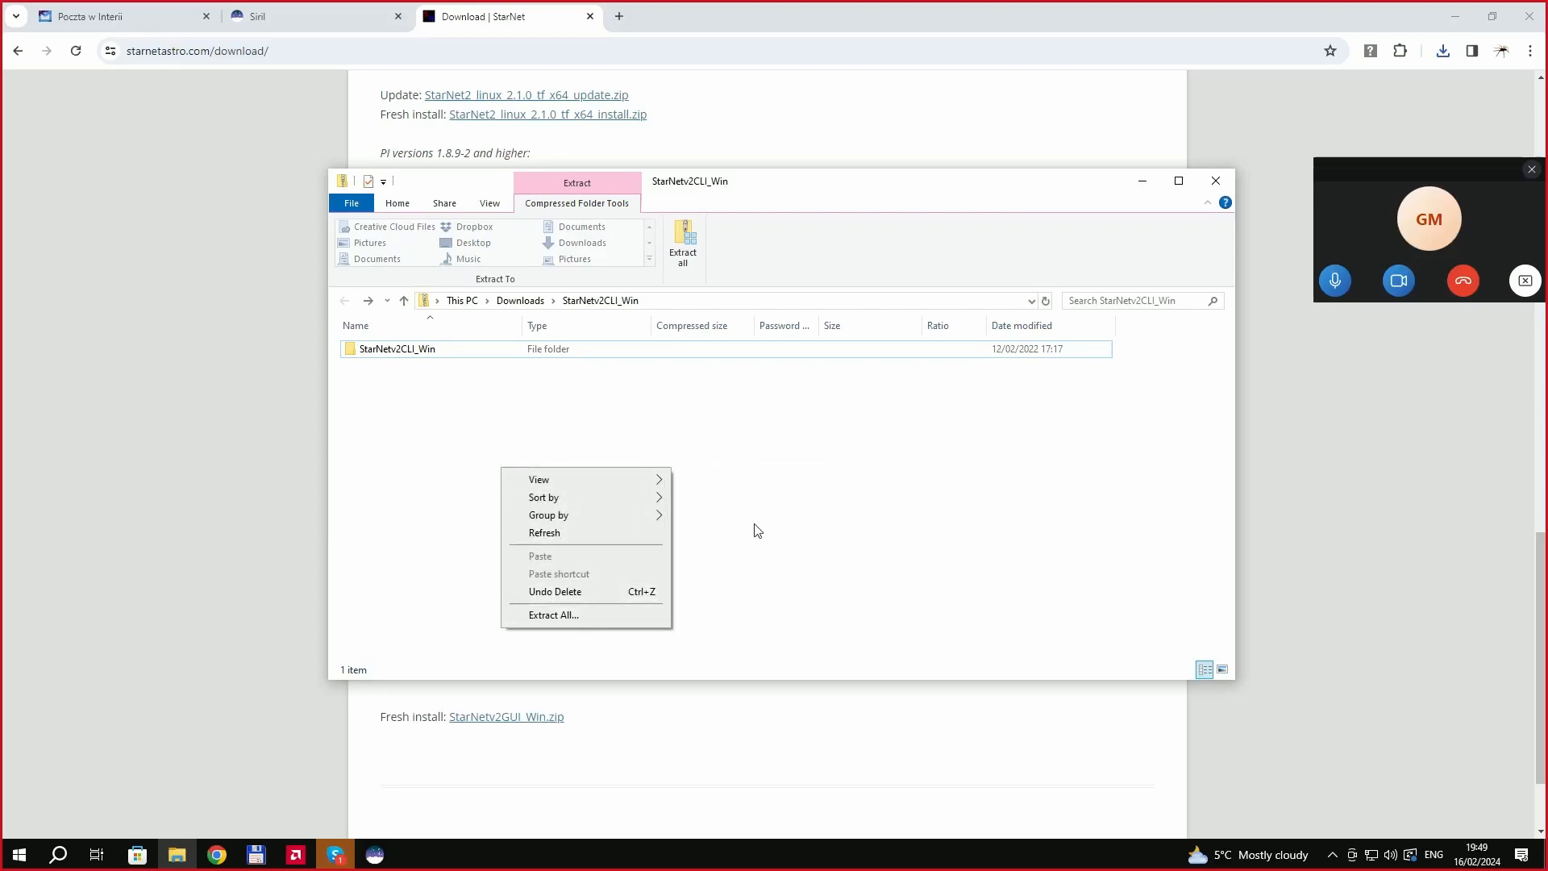
click(795, 538)
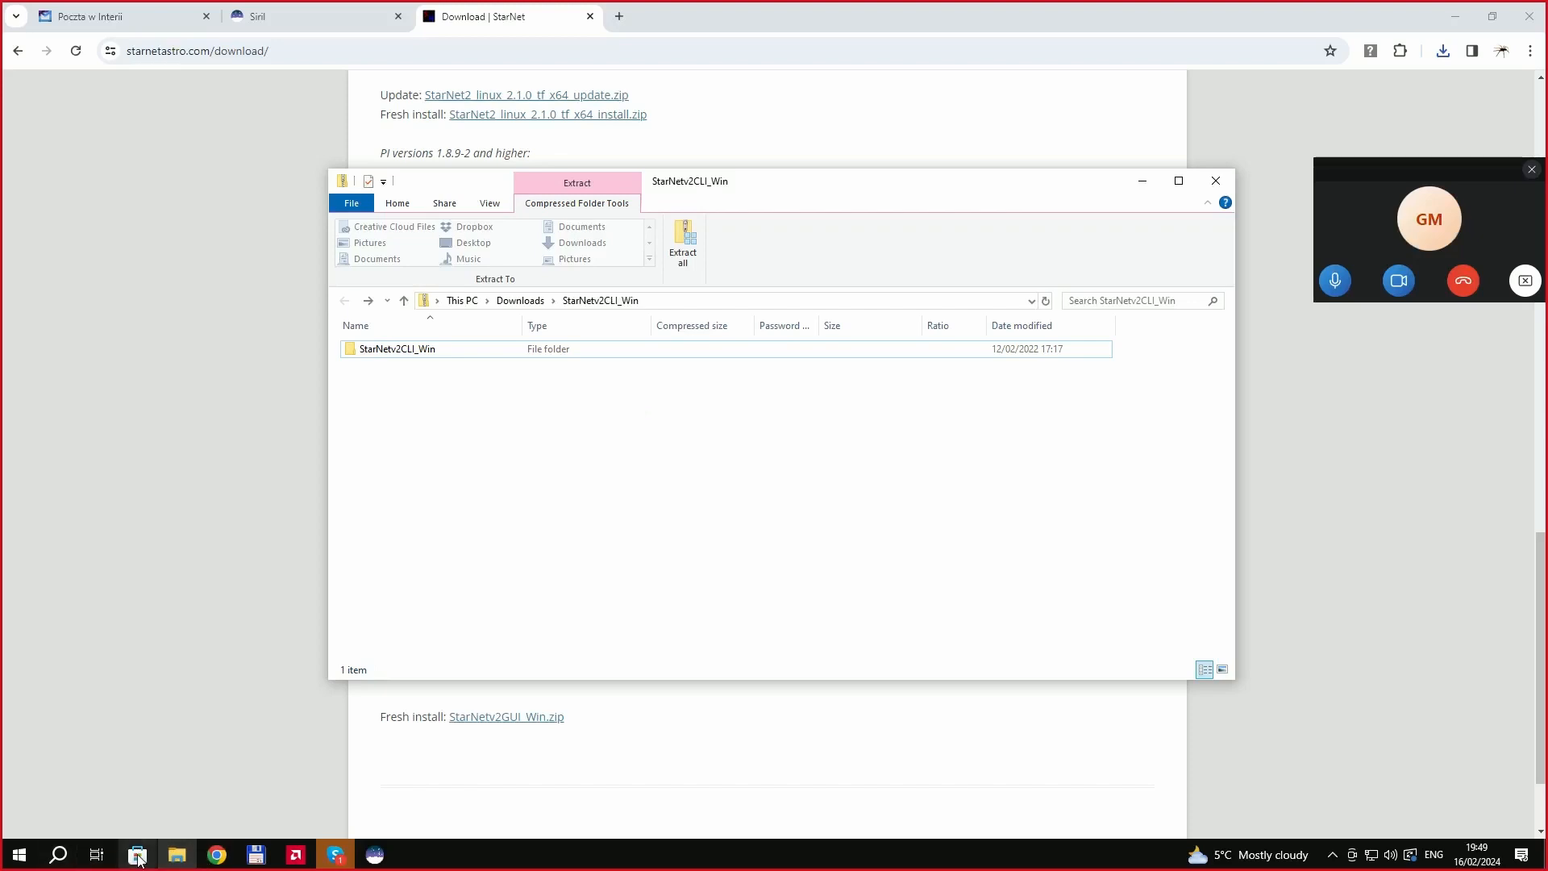
click(174, 857)
click(174, 856)
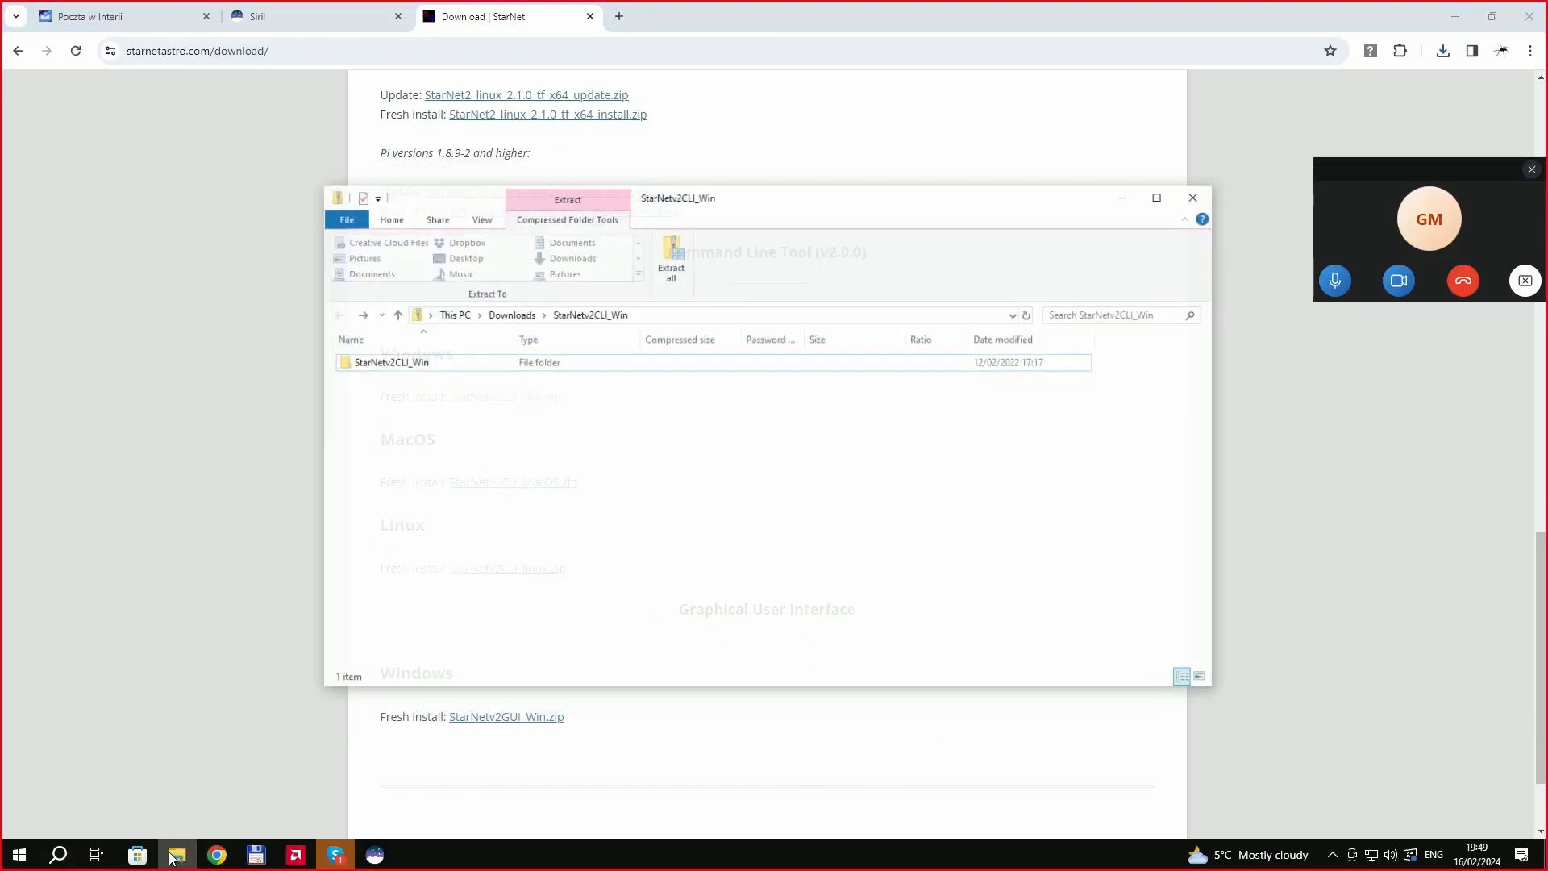
Close the archive window, browse to the Astro folder on the Video (X:) drive, and look into its 01AstroProgramy subfolder.
click(1218, 180)
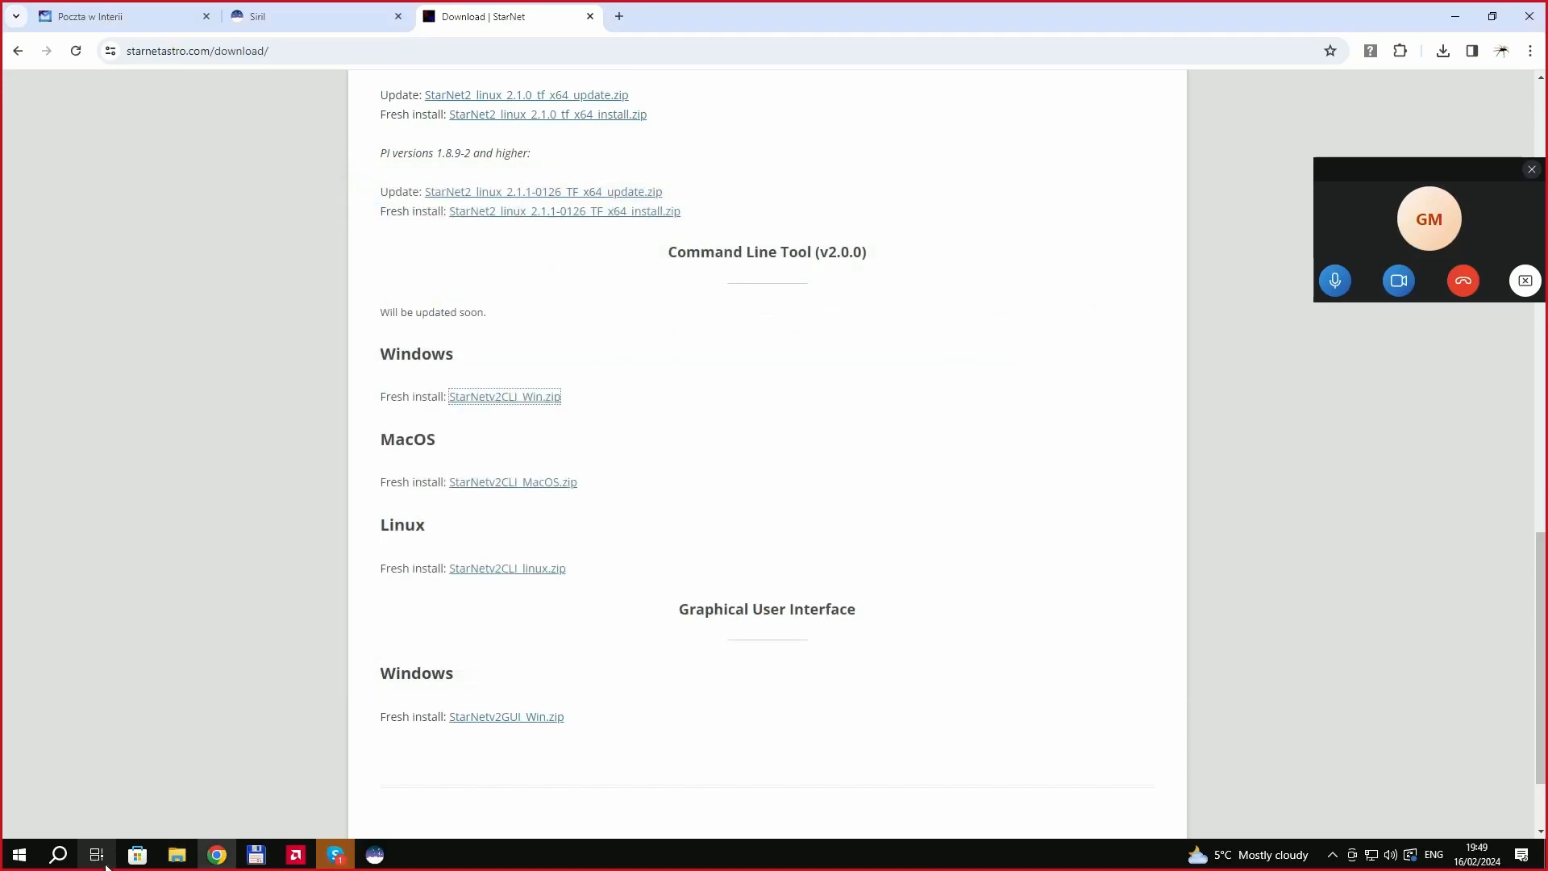
click(176, 855)
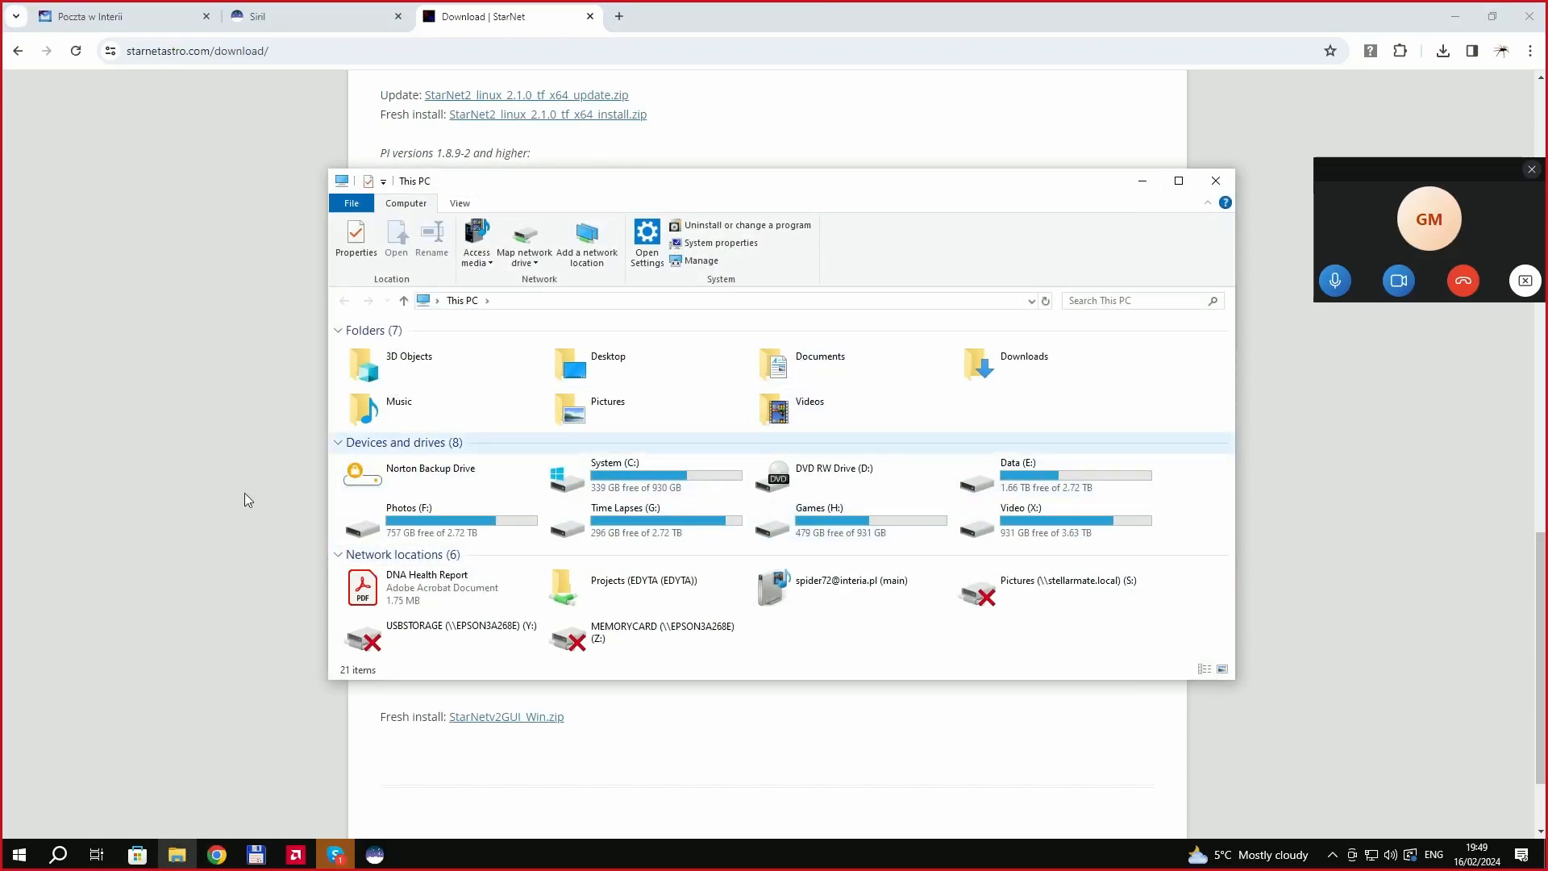
double_click(1040, 531)
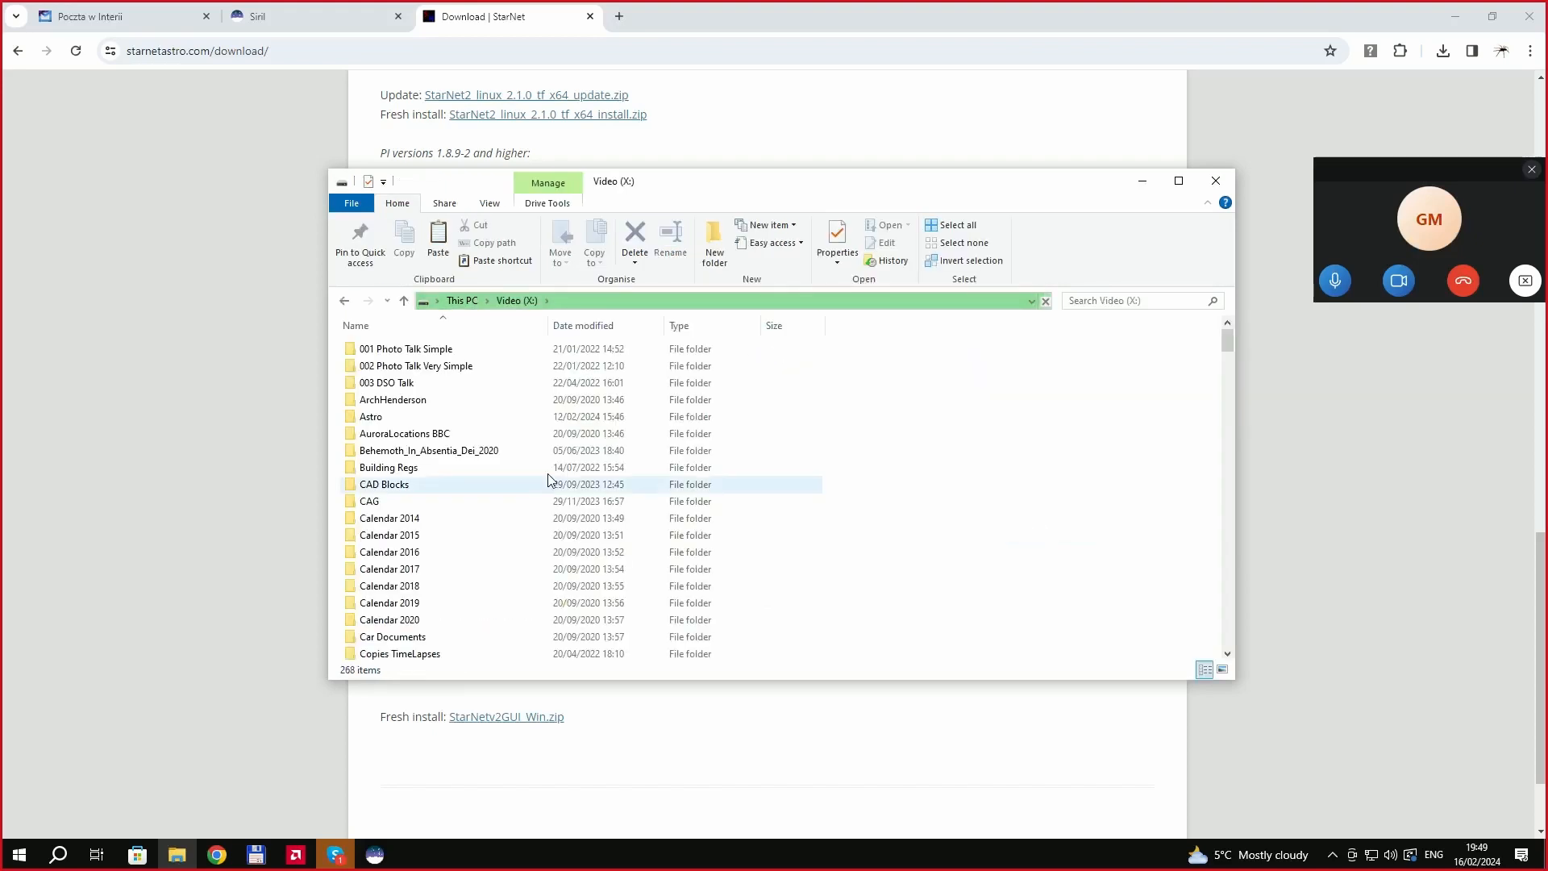
double_click(393, 419)
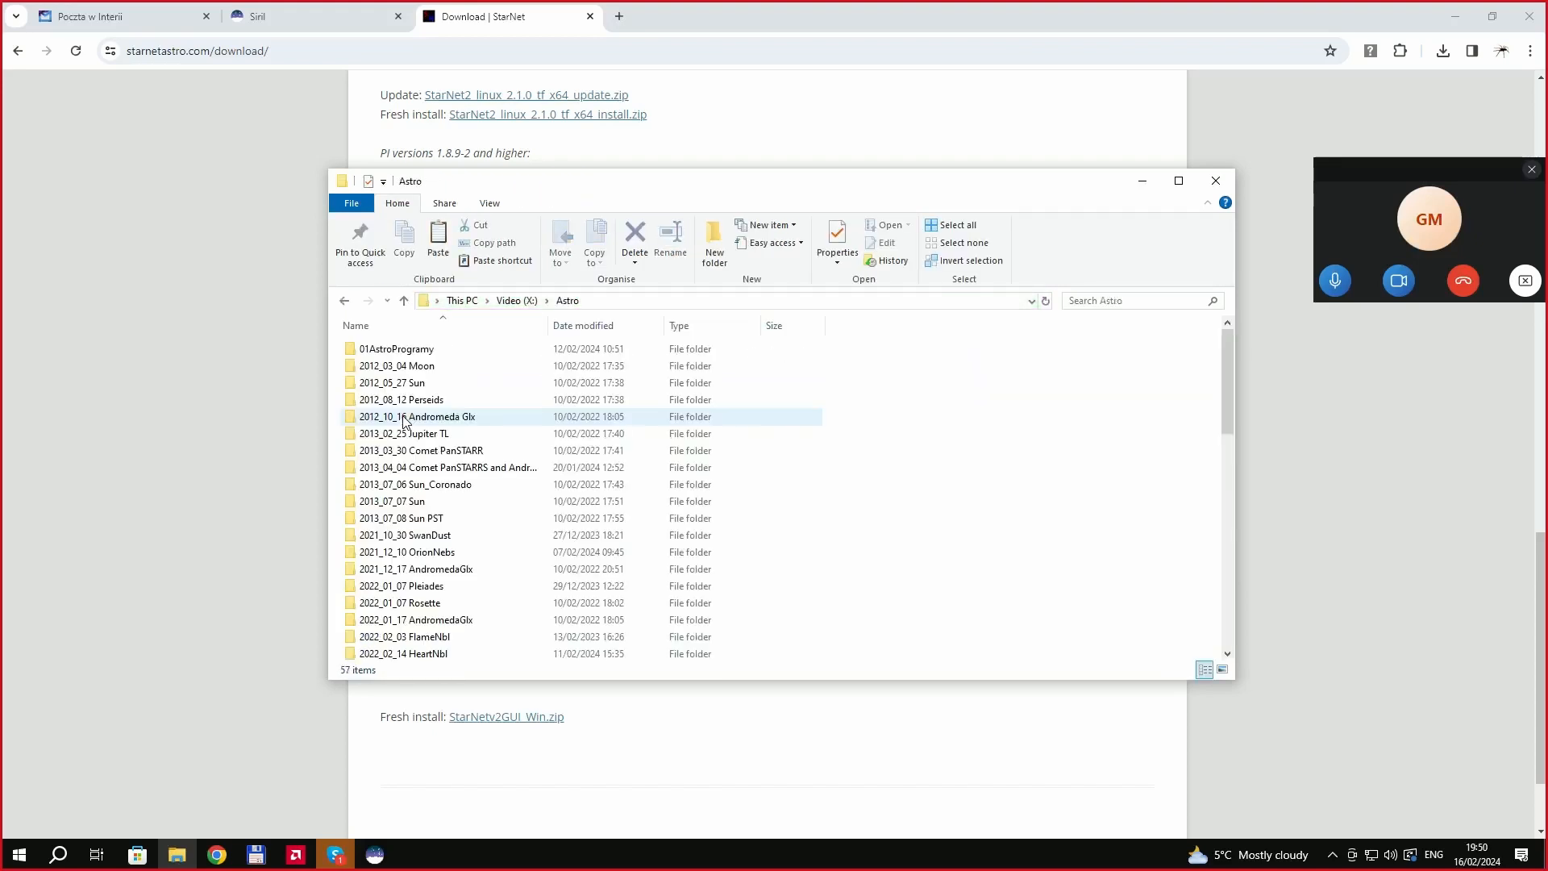
double_click(429, 350)
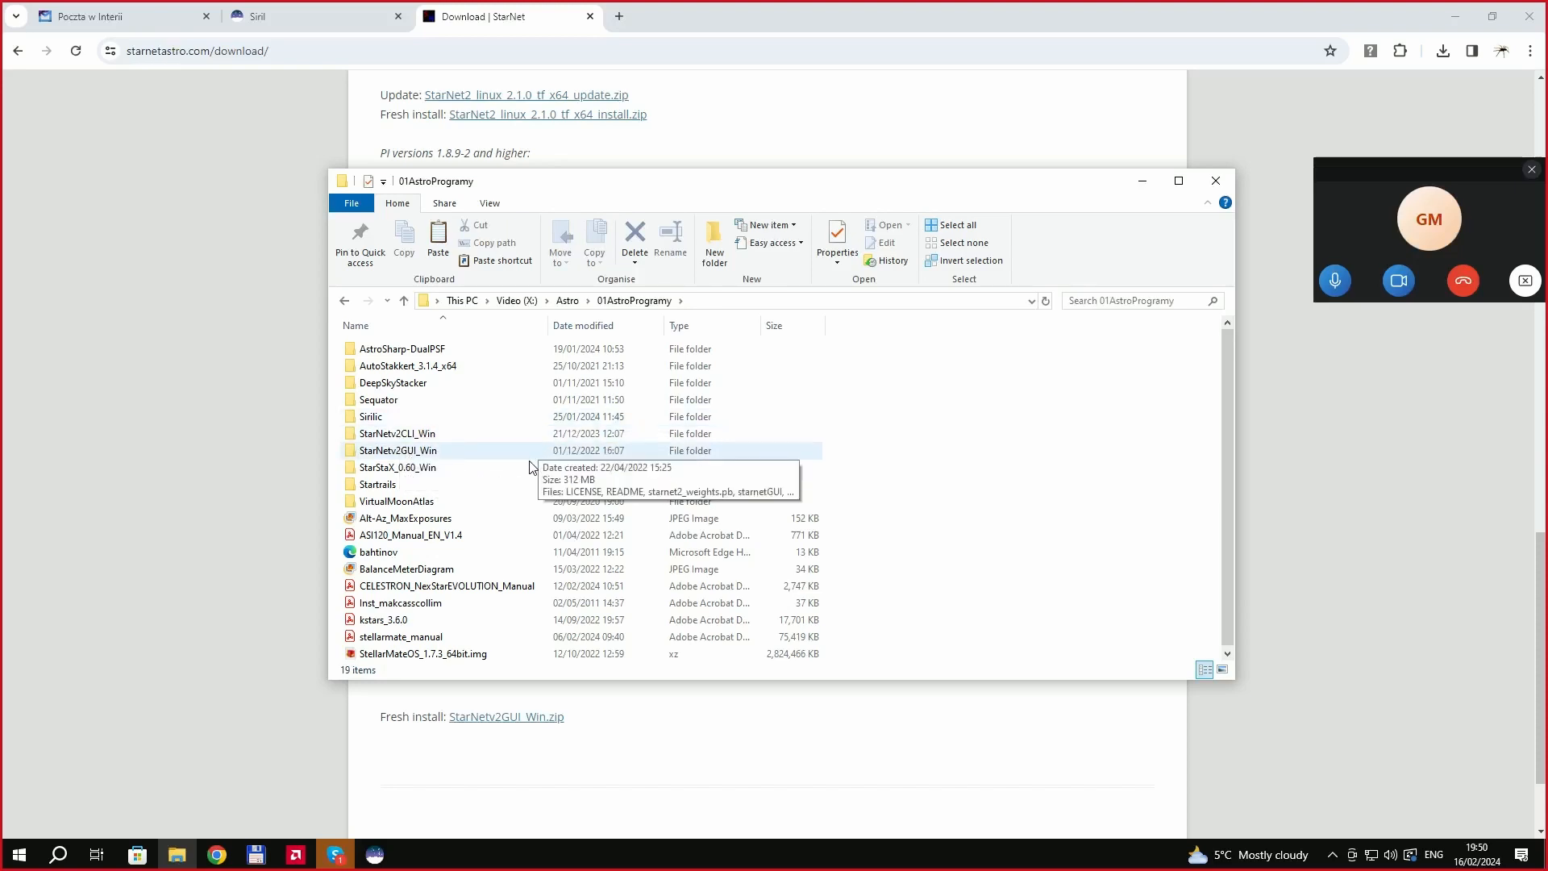
click(345, 301)
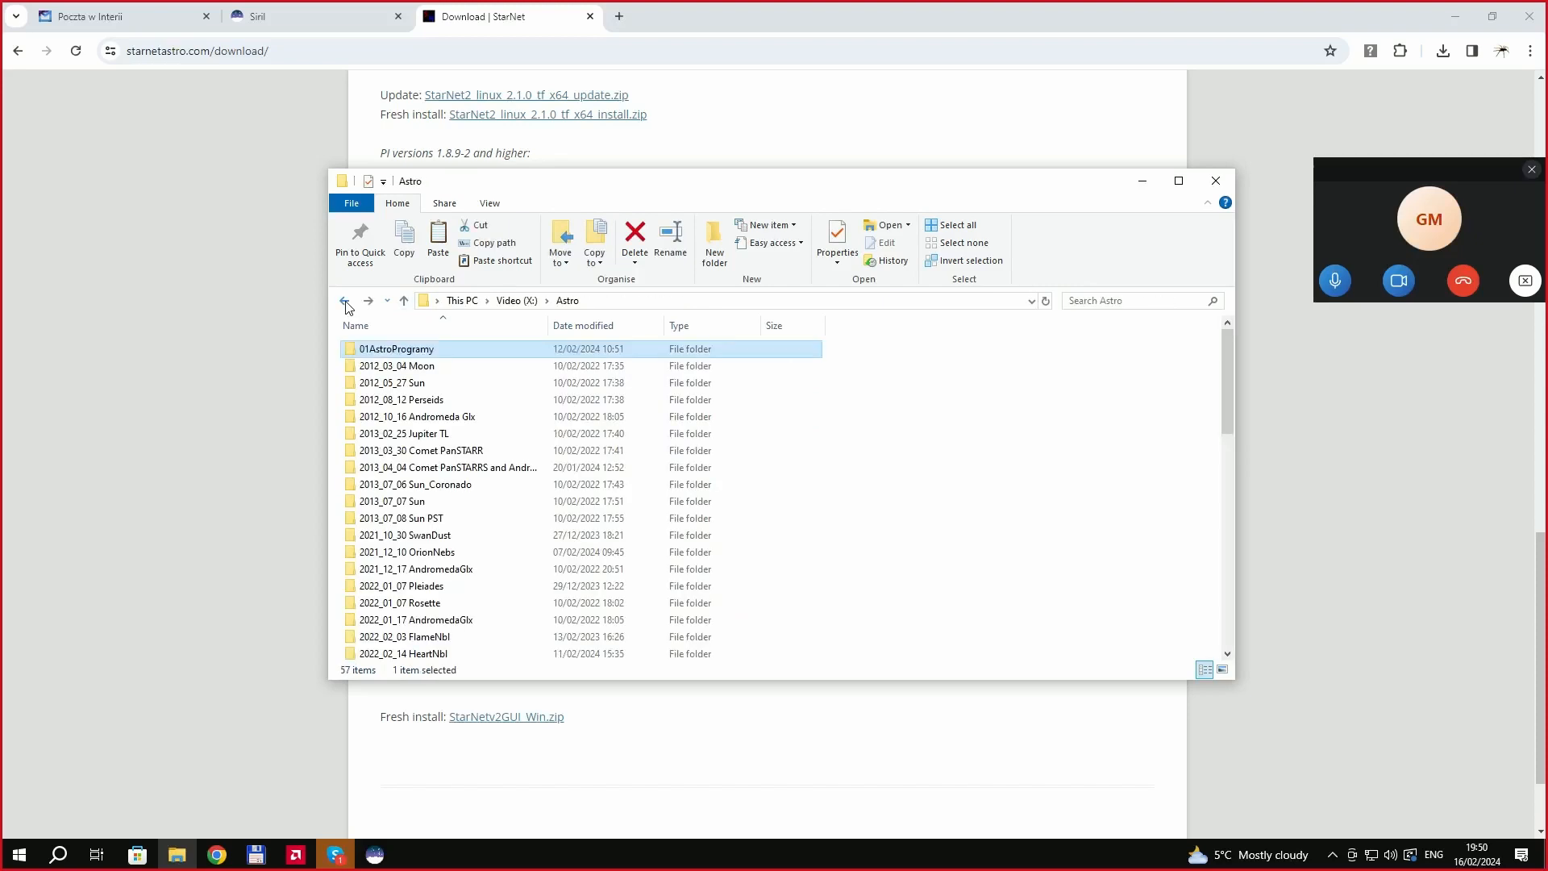
Create a new folder named AstroSo9ftware inside the Astro folder.
right_click(884, 461)
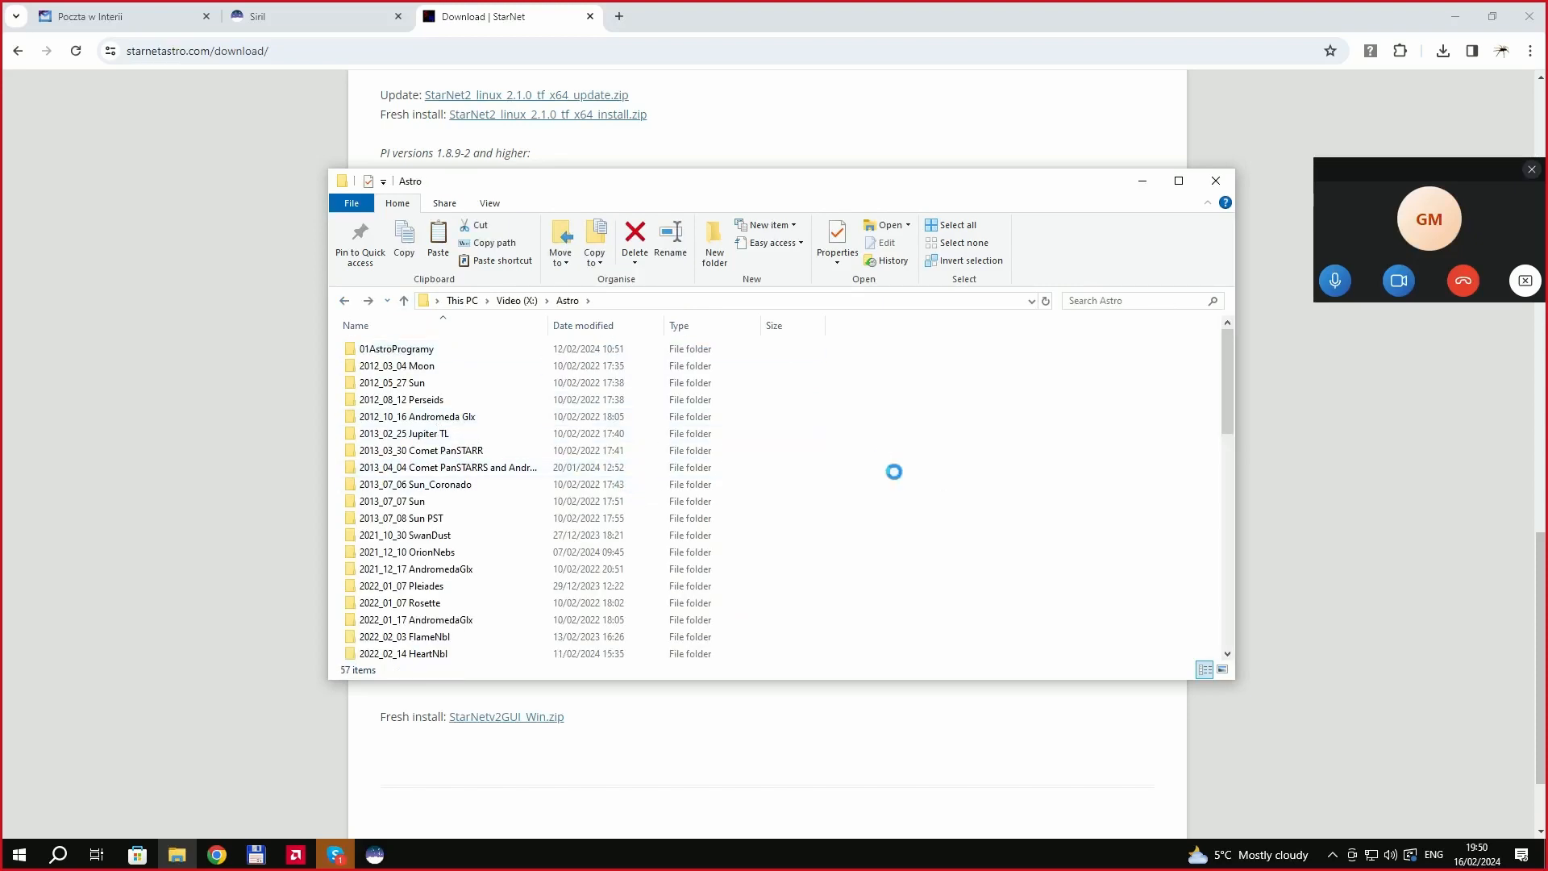
mouse_move(964, 694)
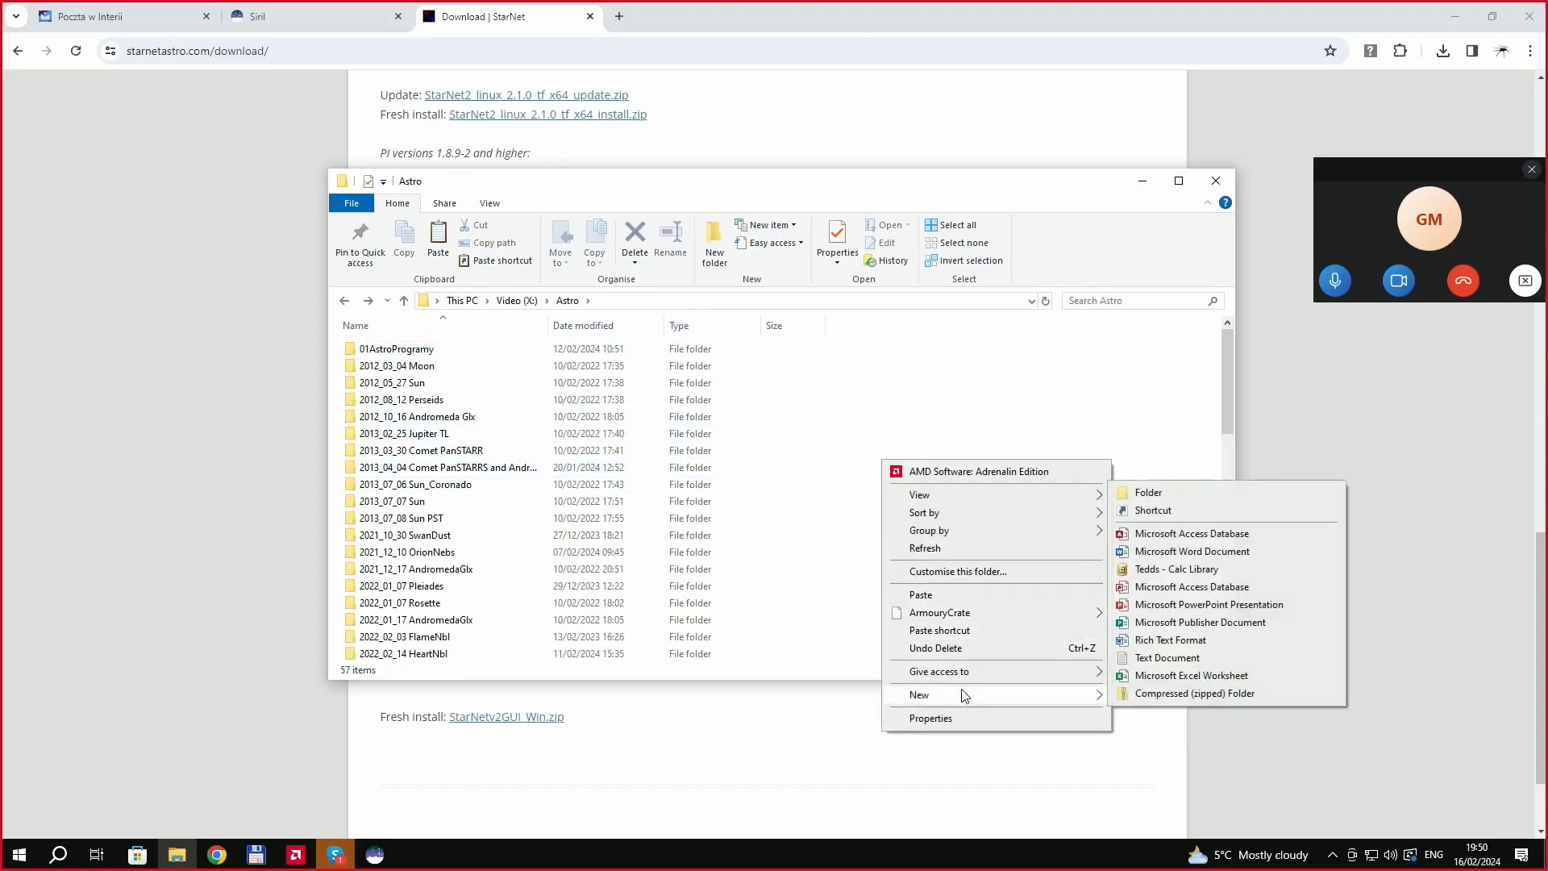
click(1145, 492)
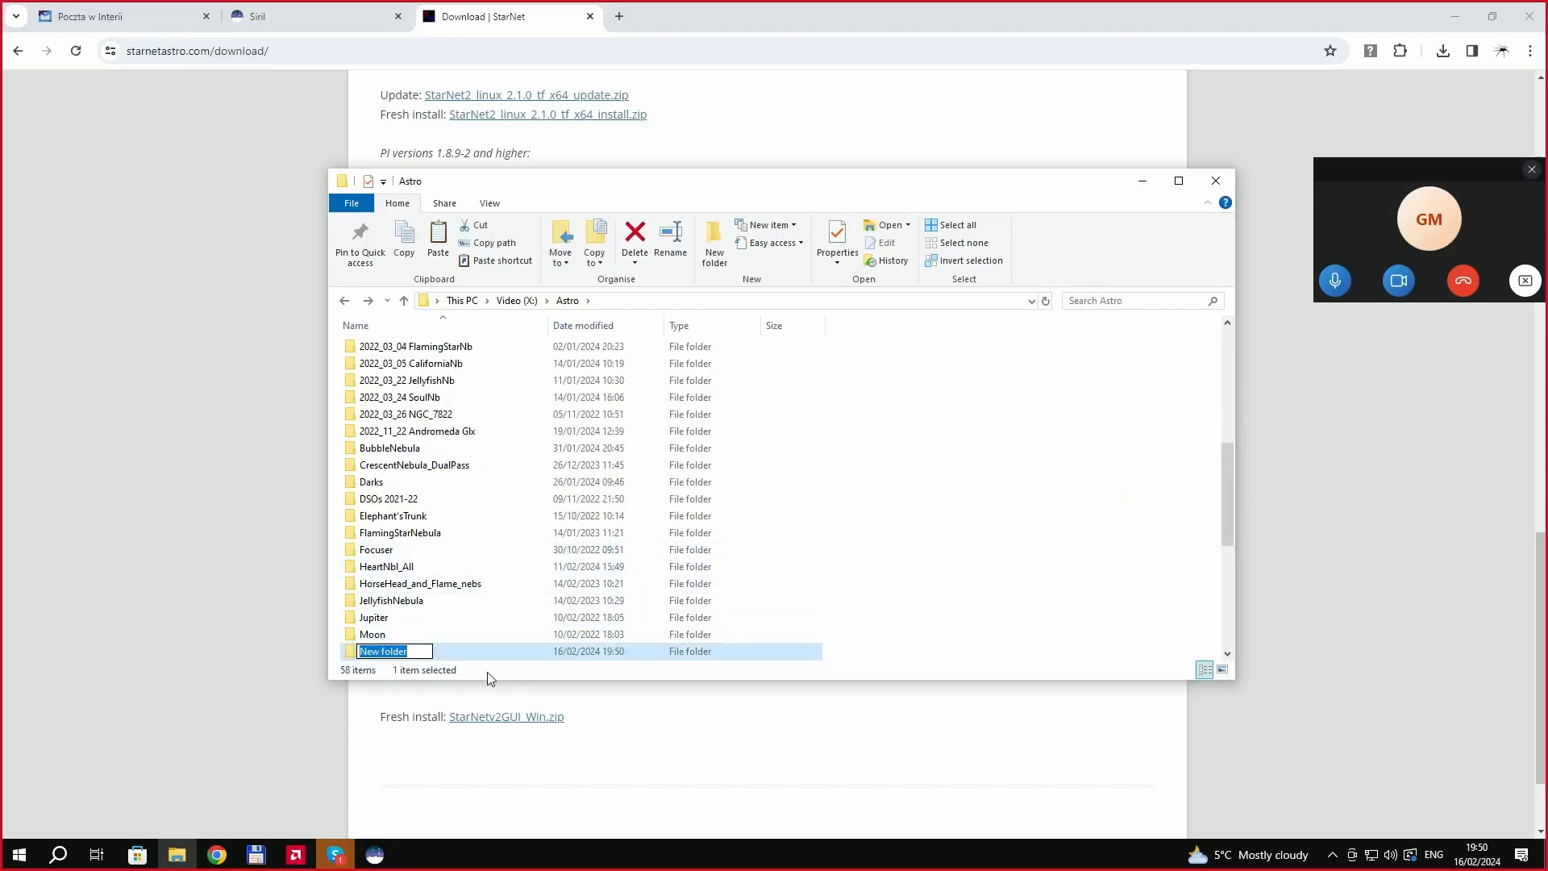
text(Astro)
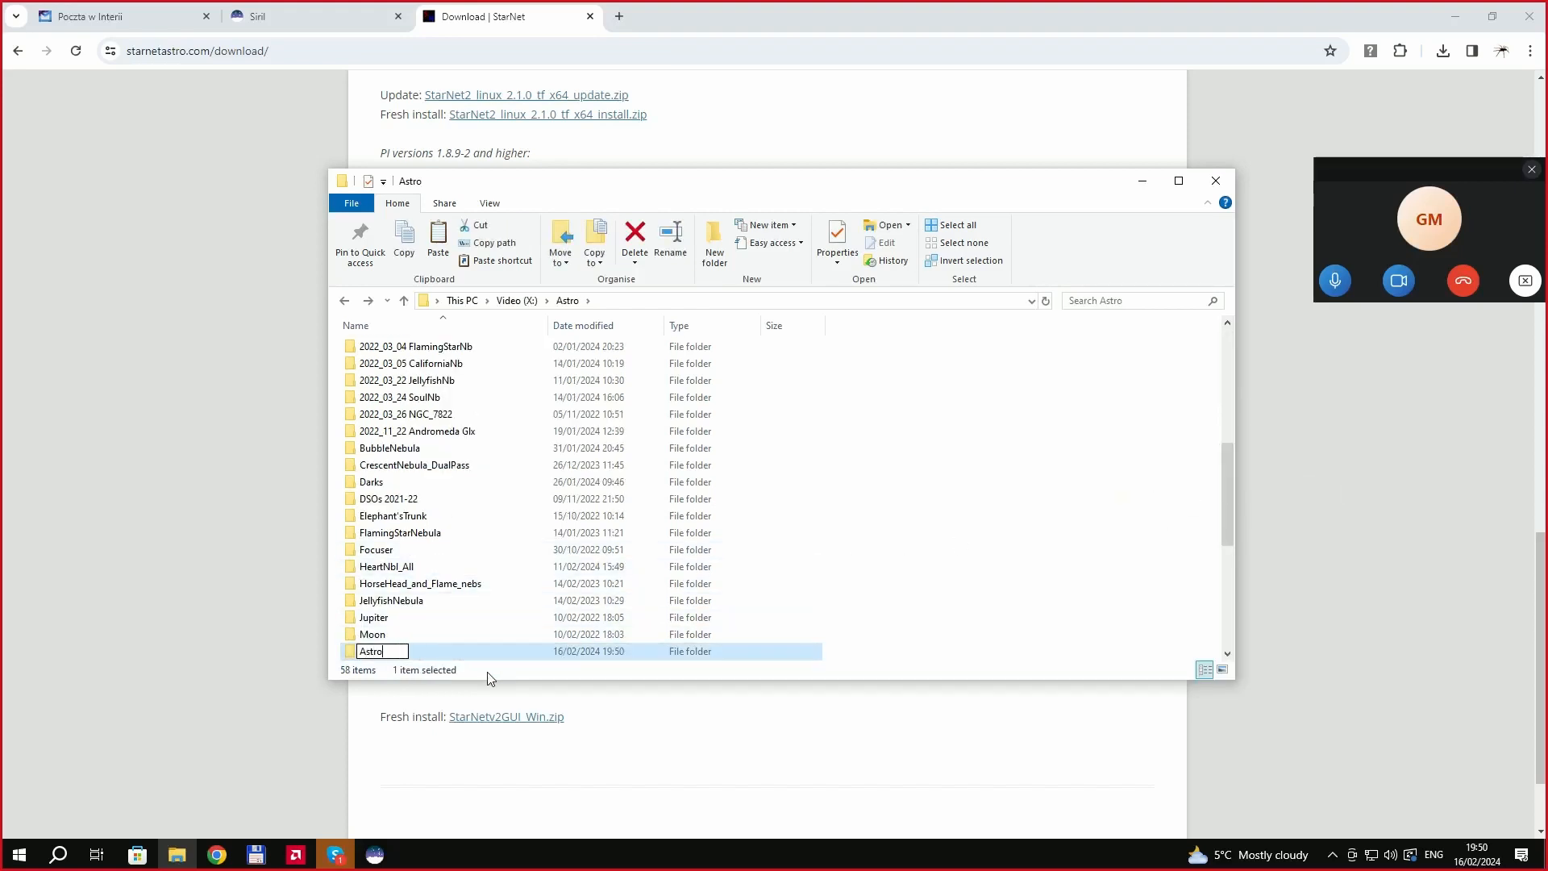
text(So9ftware)
key(Return)
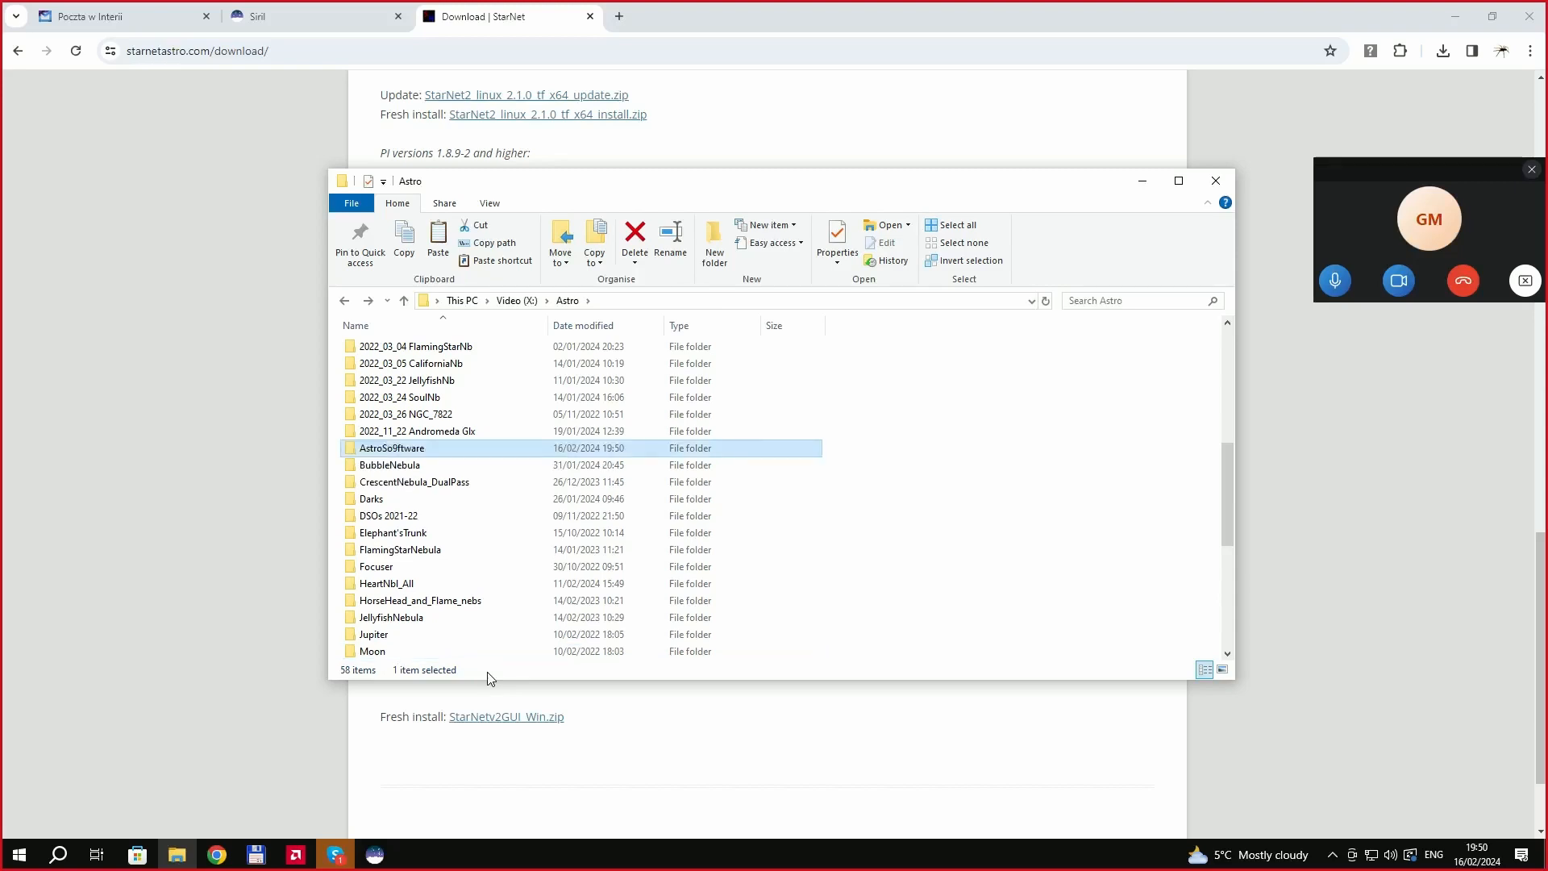
Paste the copied StarNetv2CLI_Win folder into AstroSo9ftware and open the pasted folder to view its program files.
double_click(461, 444)
right_click(501, 409)
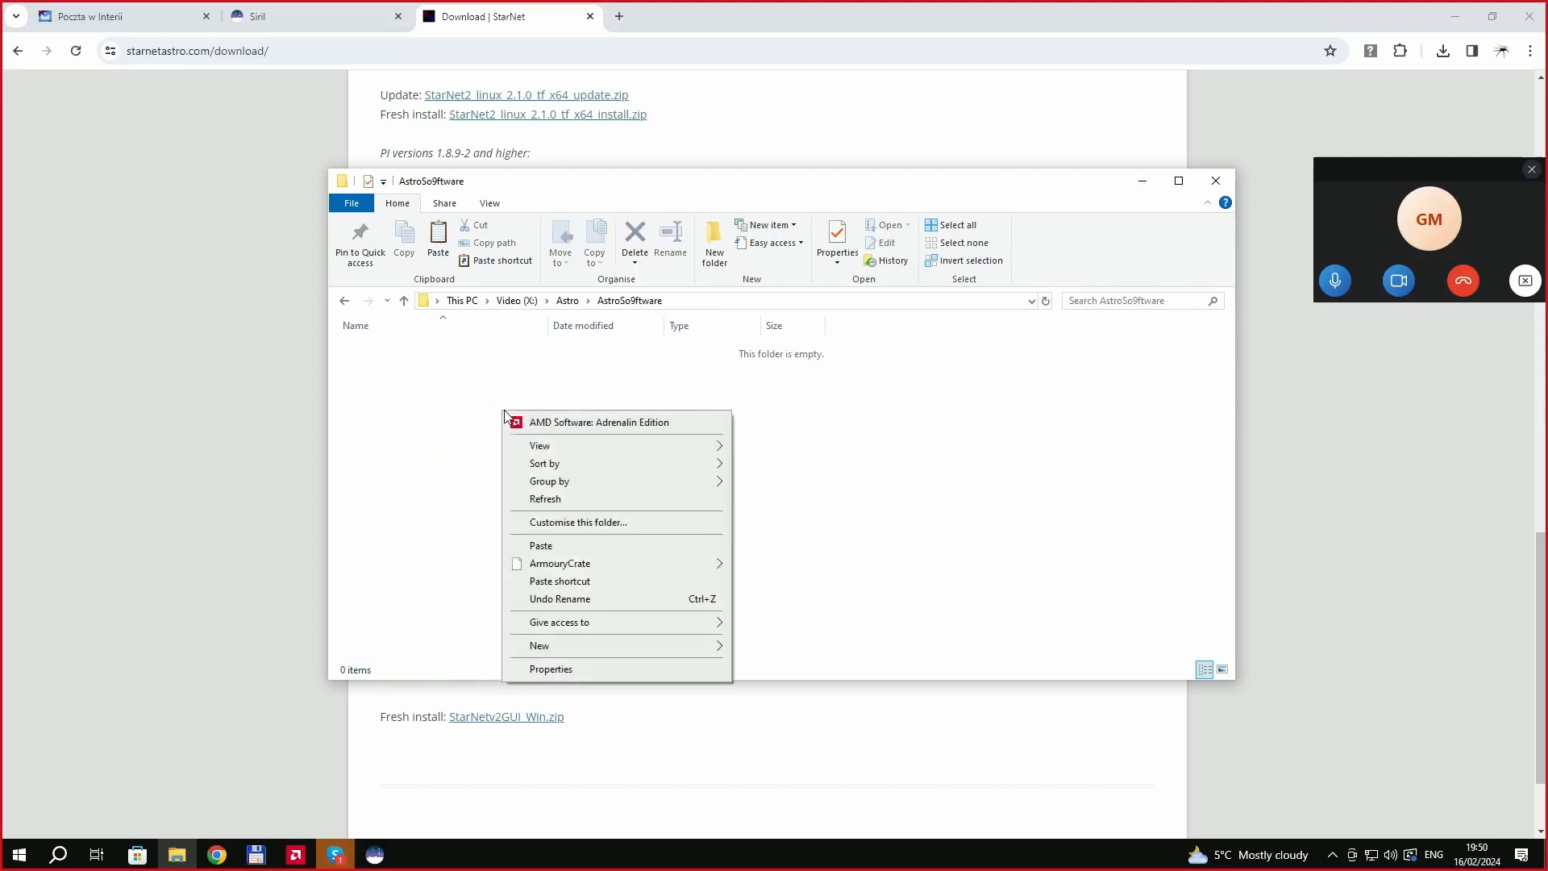
click(588, 545)
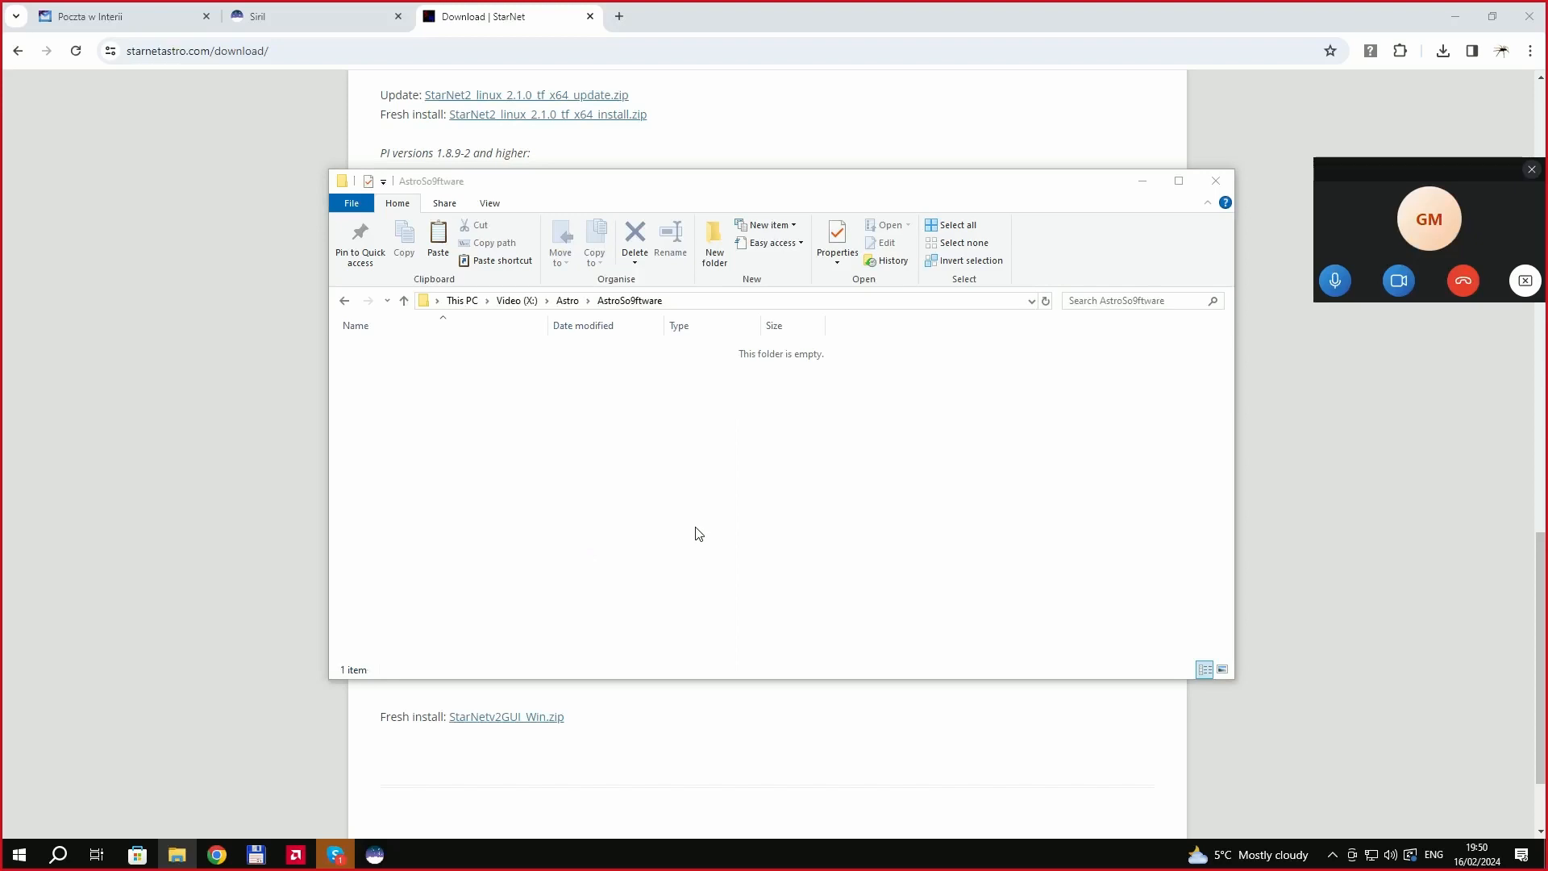
click(398, 355)
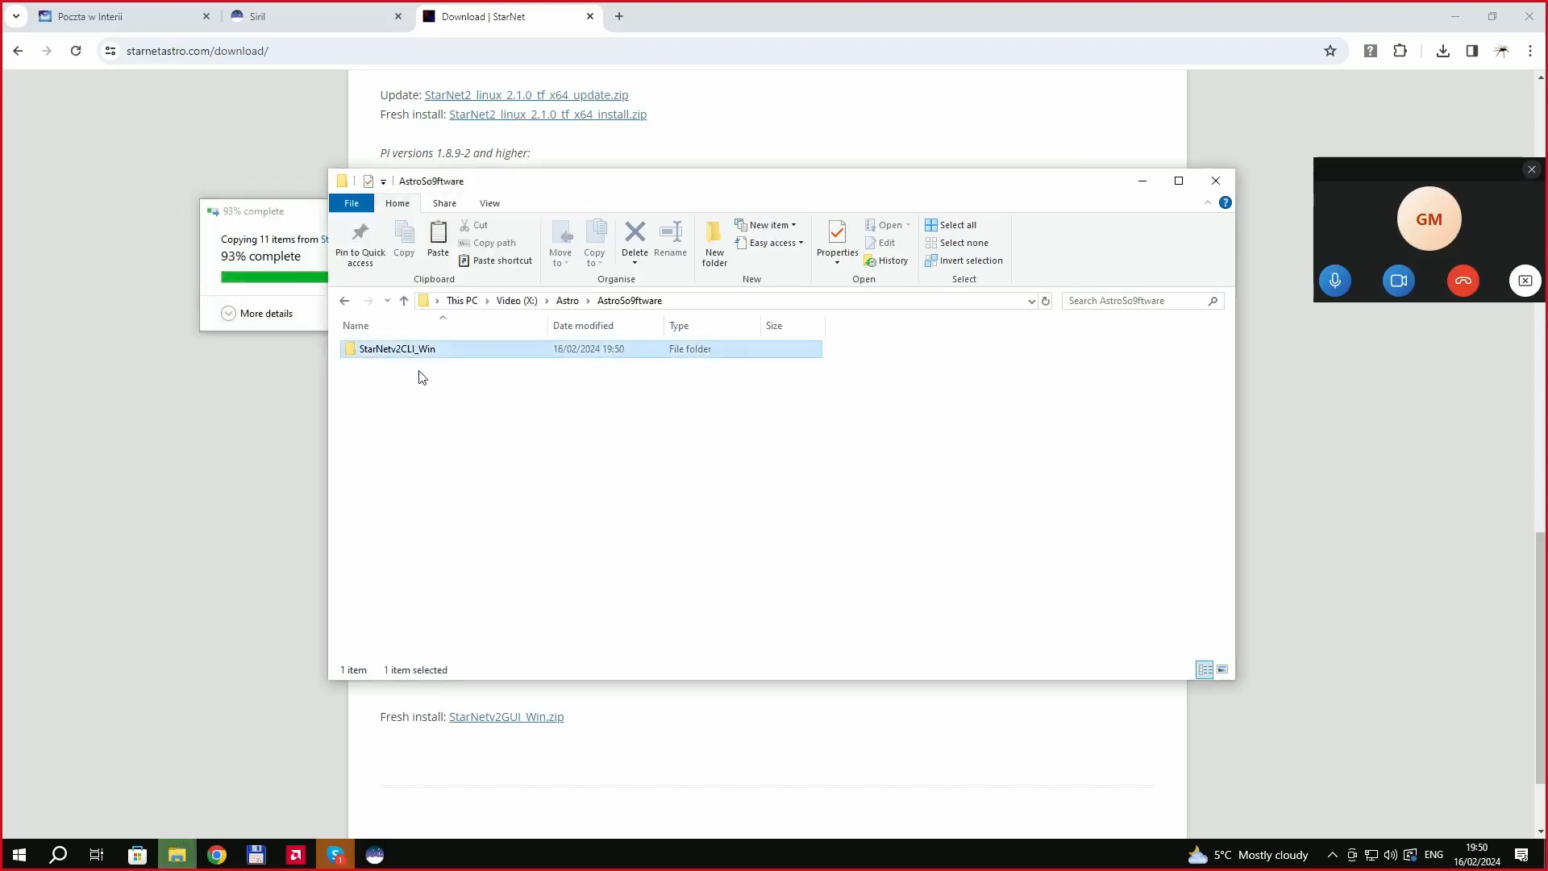
double_click(422, 352)
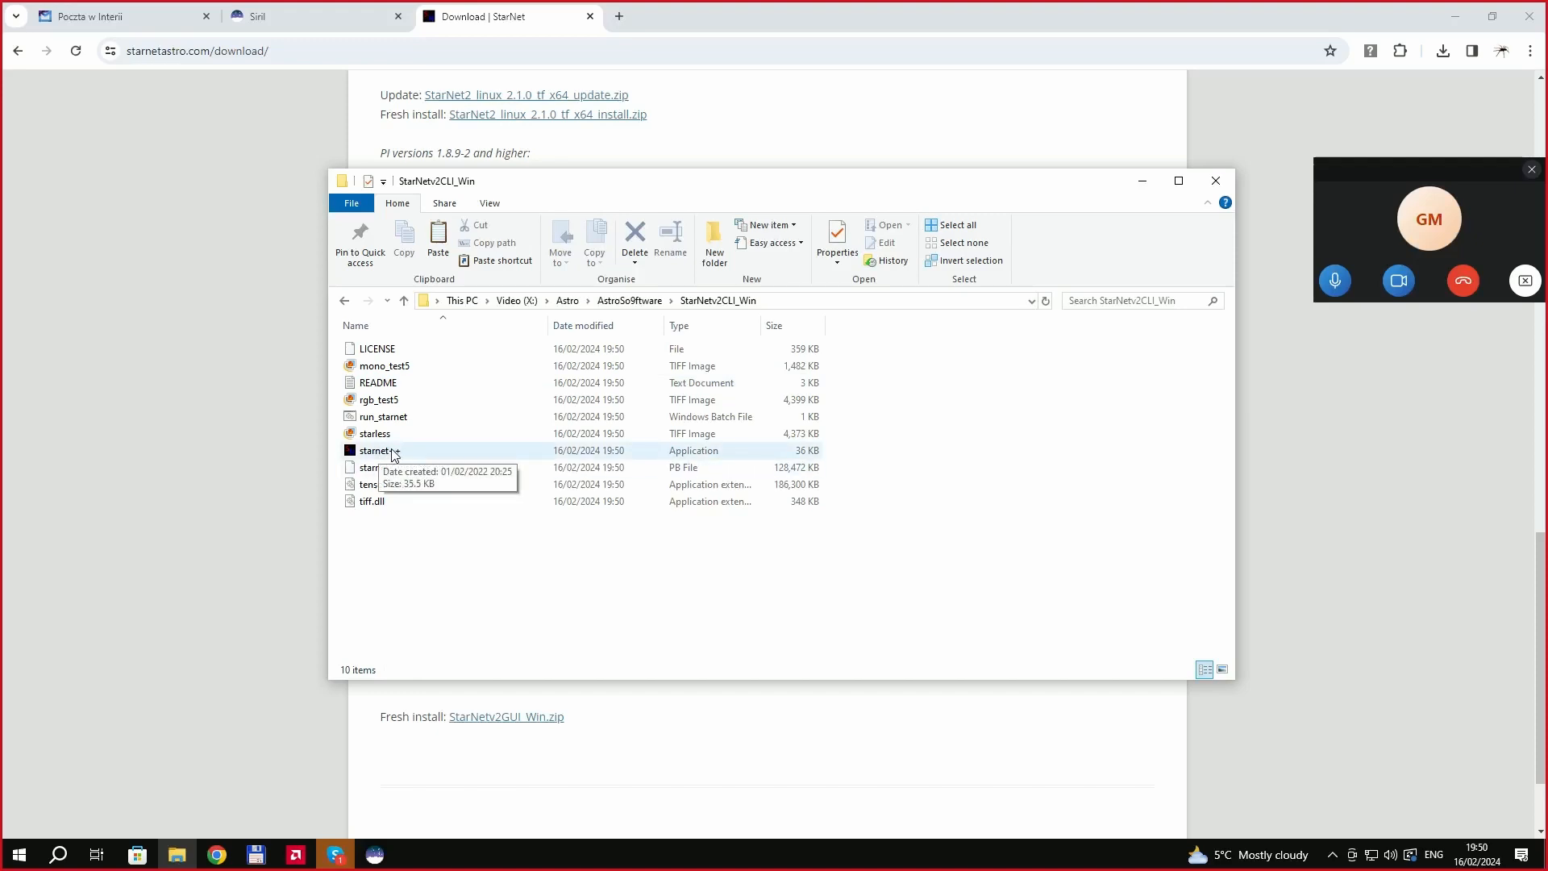
Close the folder window, switch to the Siril-1.2.1 window, and open its Preferences.
click(1215, 180)
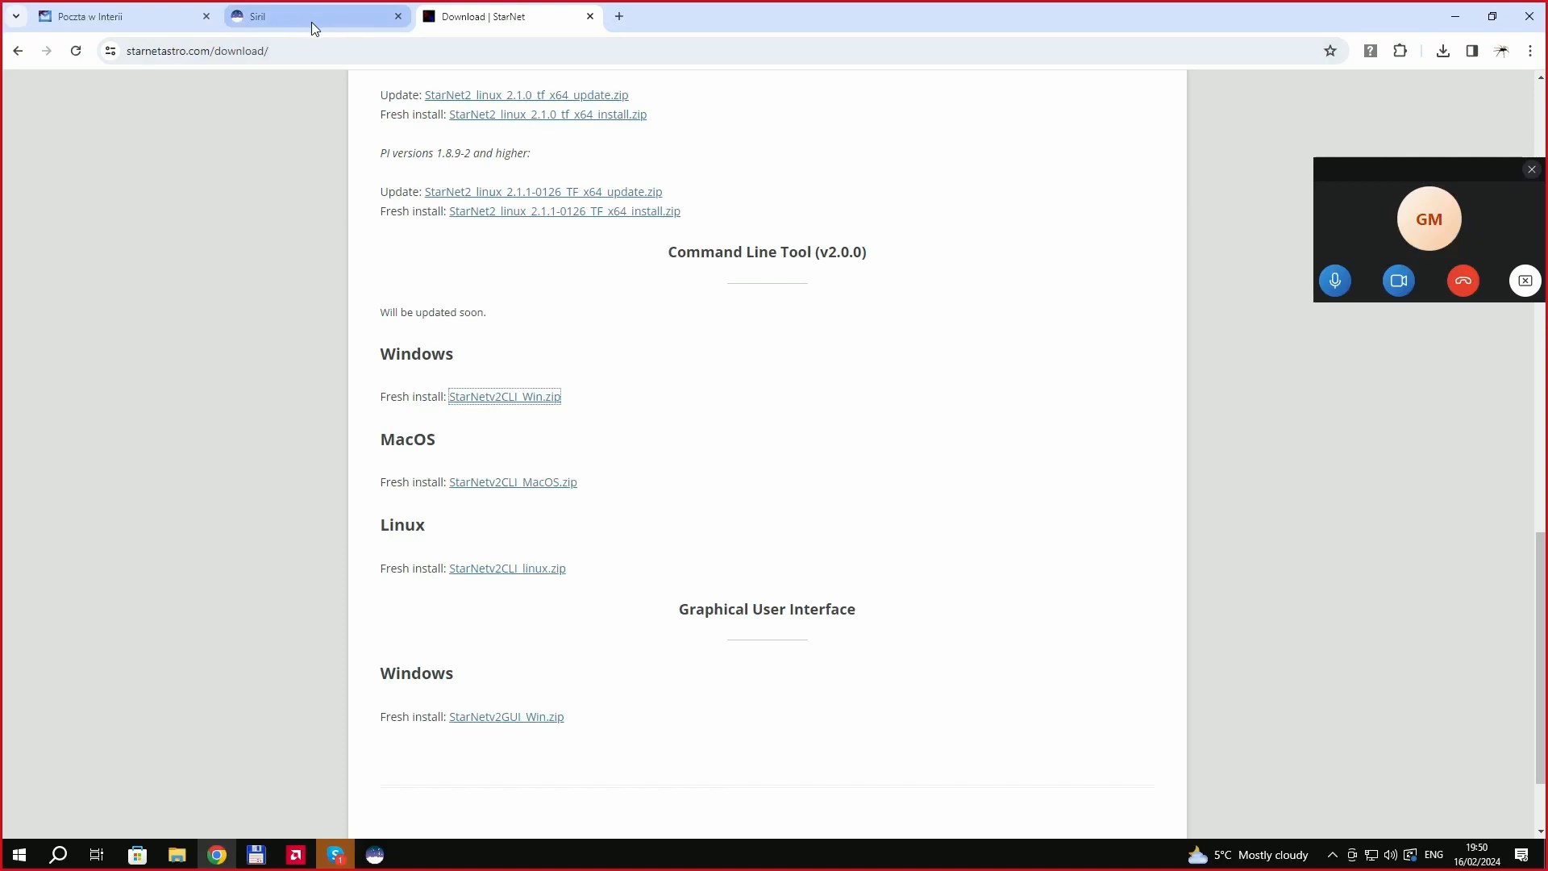
mouse_move(311, 22)
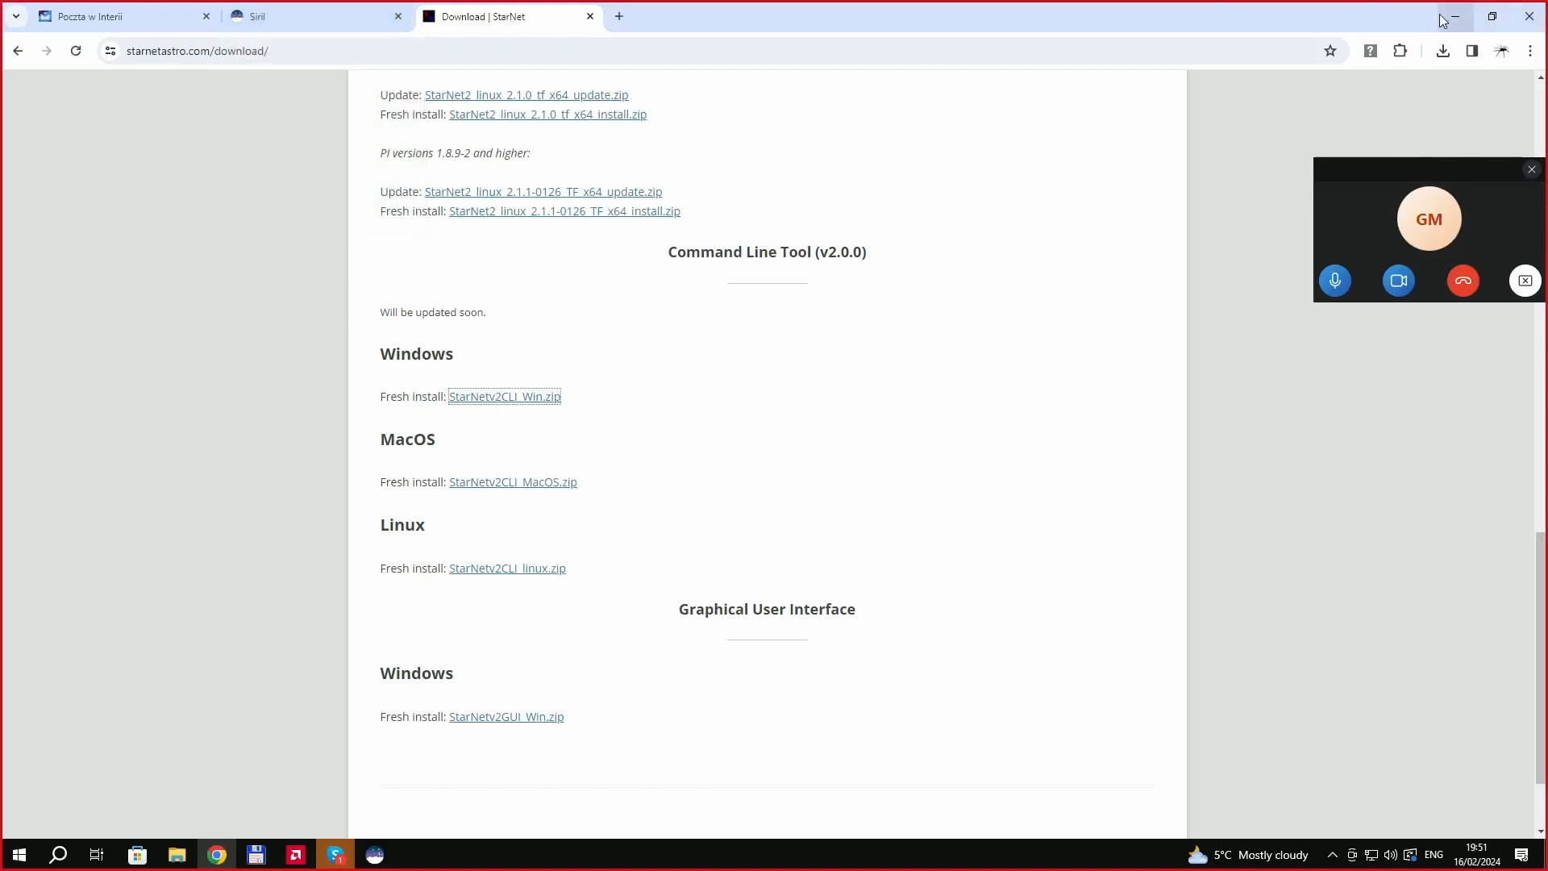
mouse_move(375, 854)
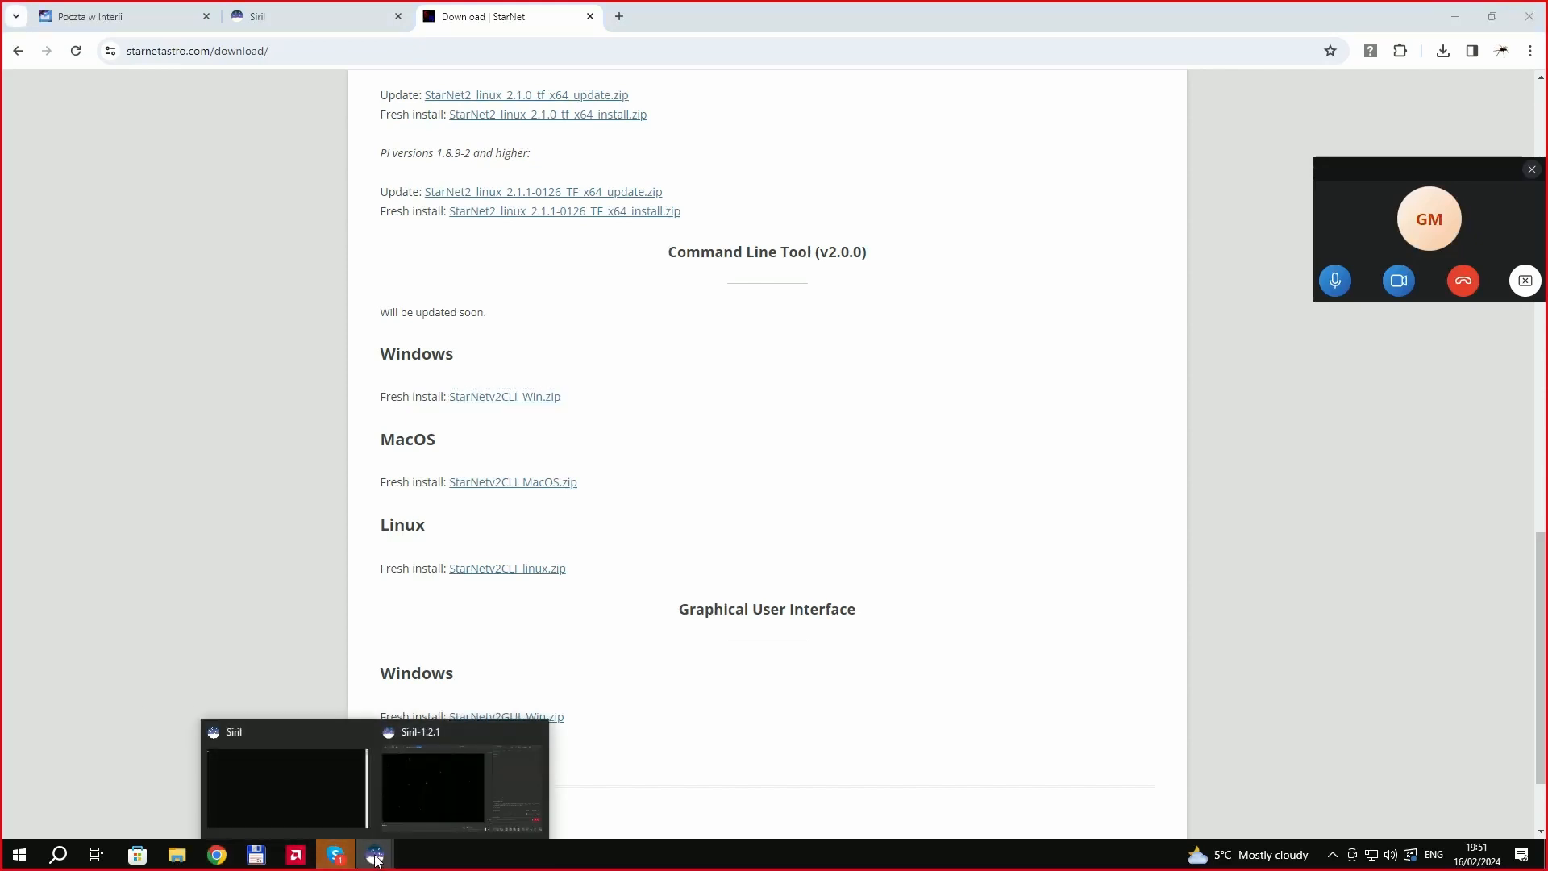
click(424, 808)
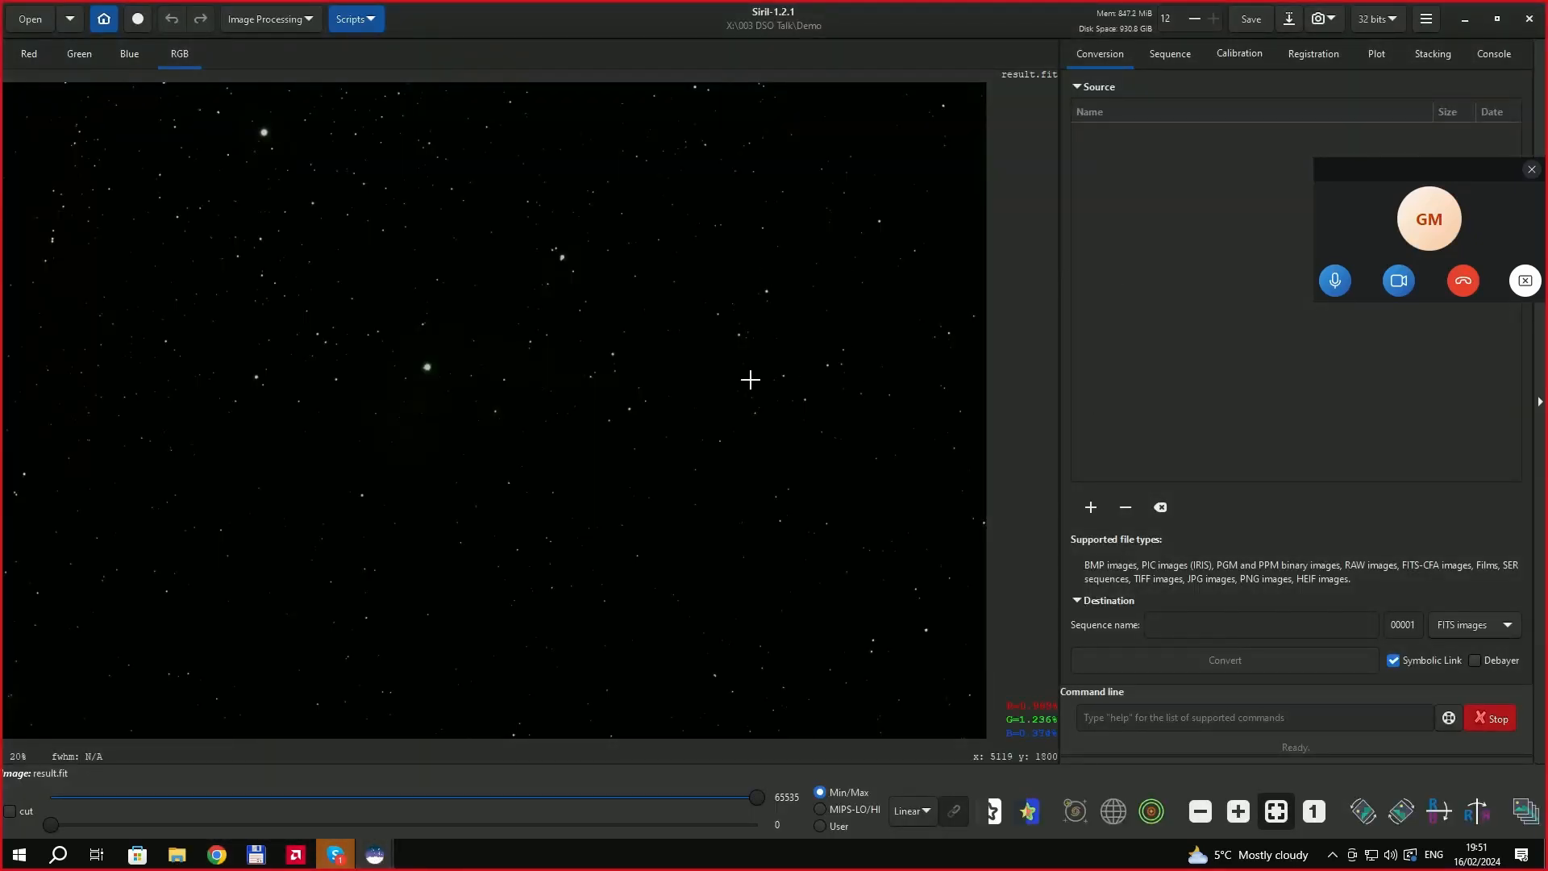
click(1427, 21)
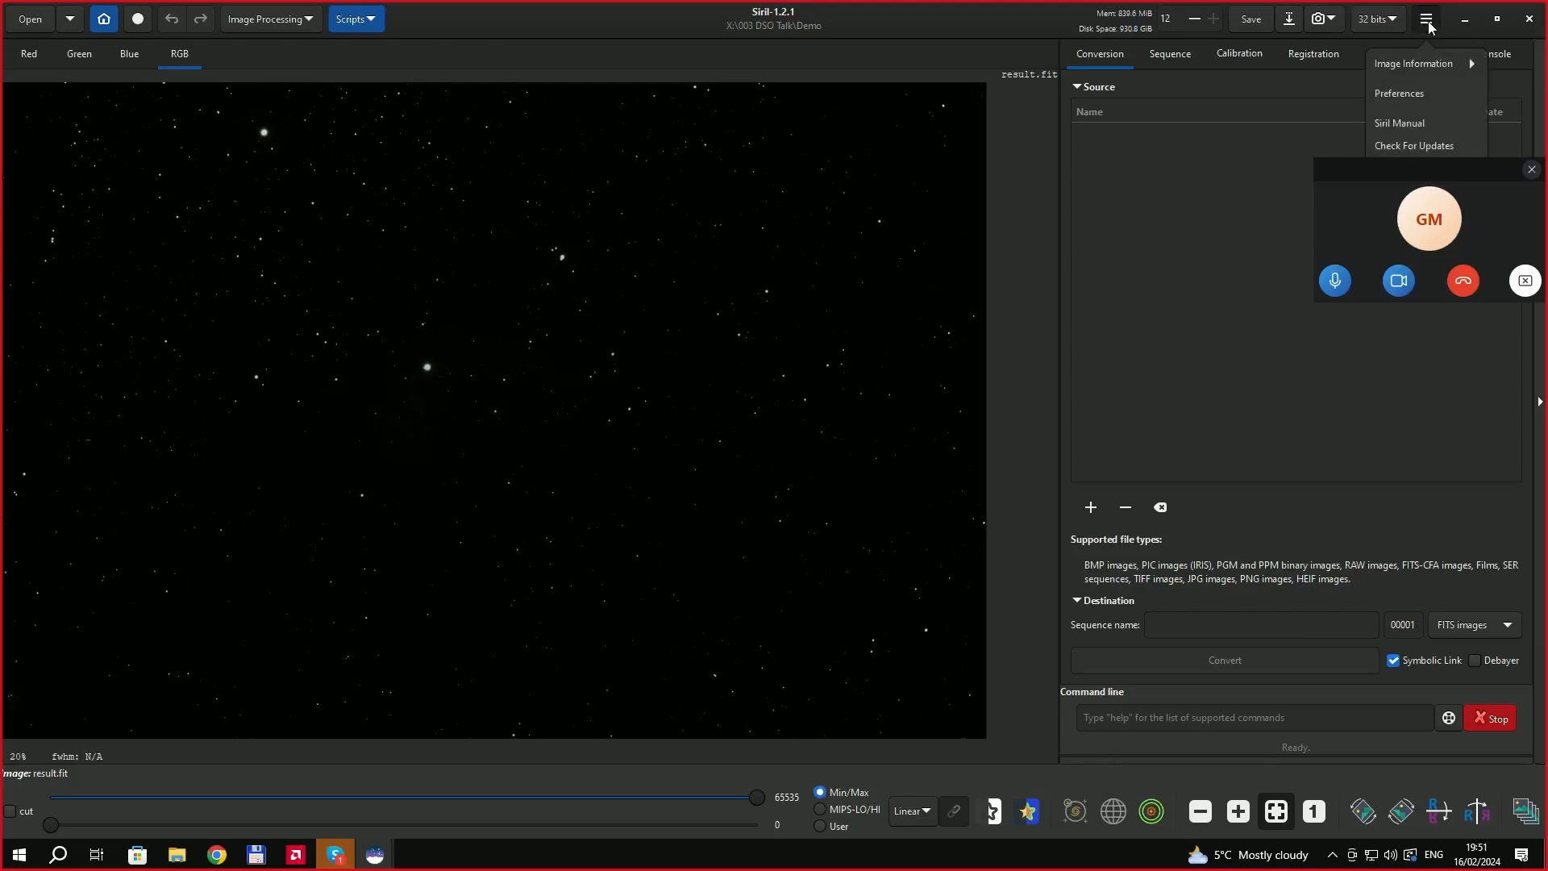
click(1419, 95)
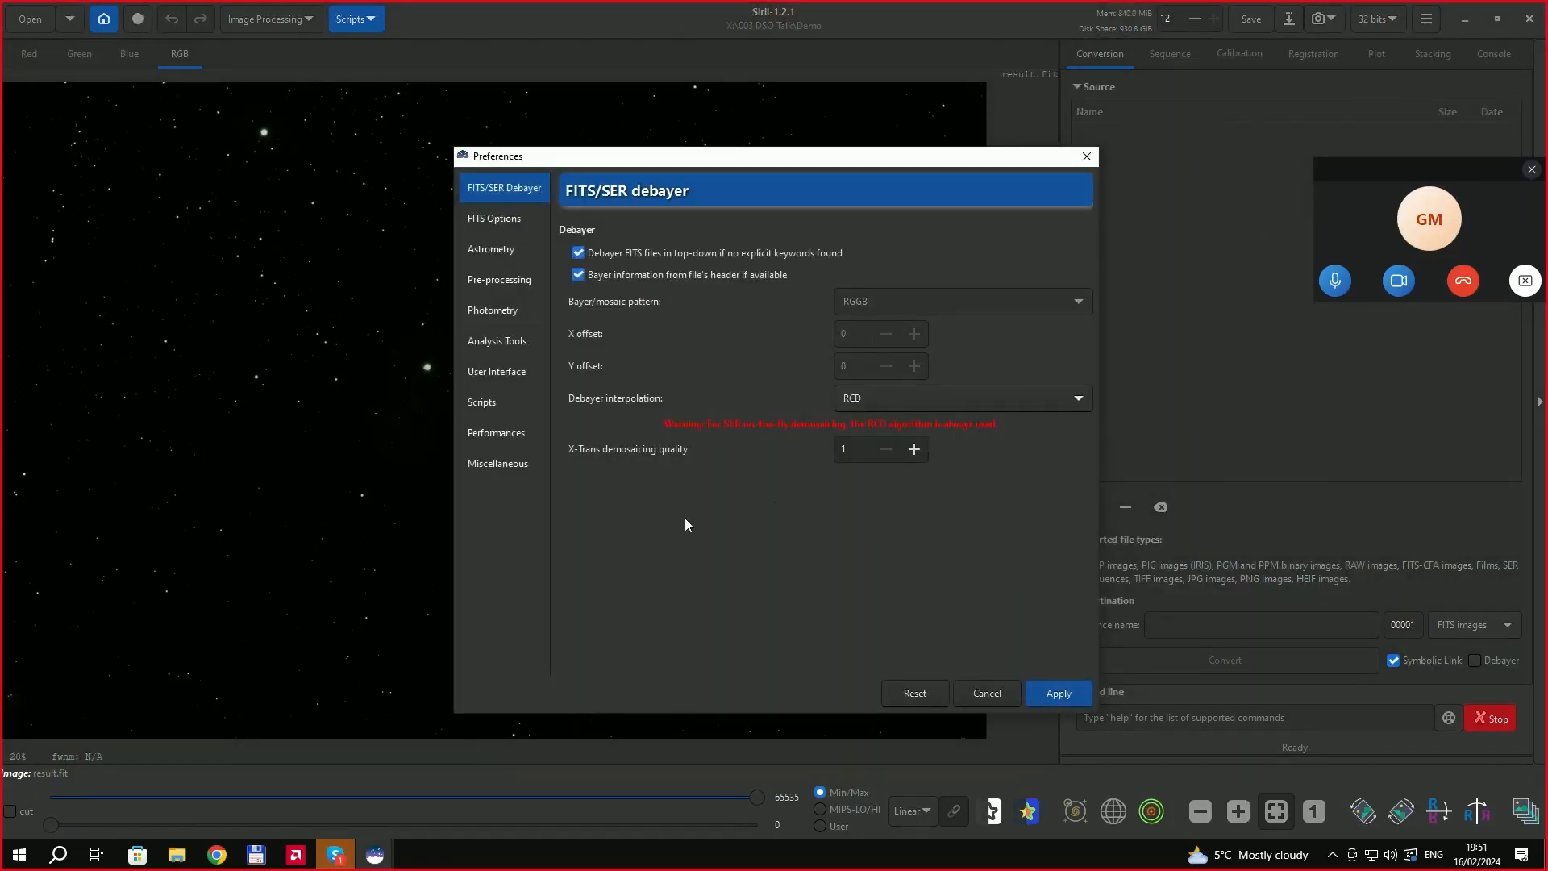
Choose starnet++ from X:\Astro\01AstroProgramy\StarNetv2CLI_Win as the StarNet executable in the Miscellaneous preferences, and close Preferences without applying.
click(493, 468)
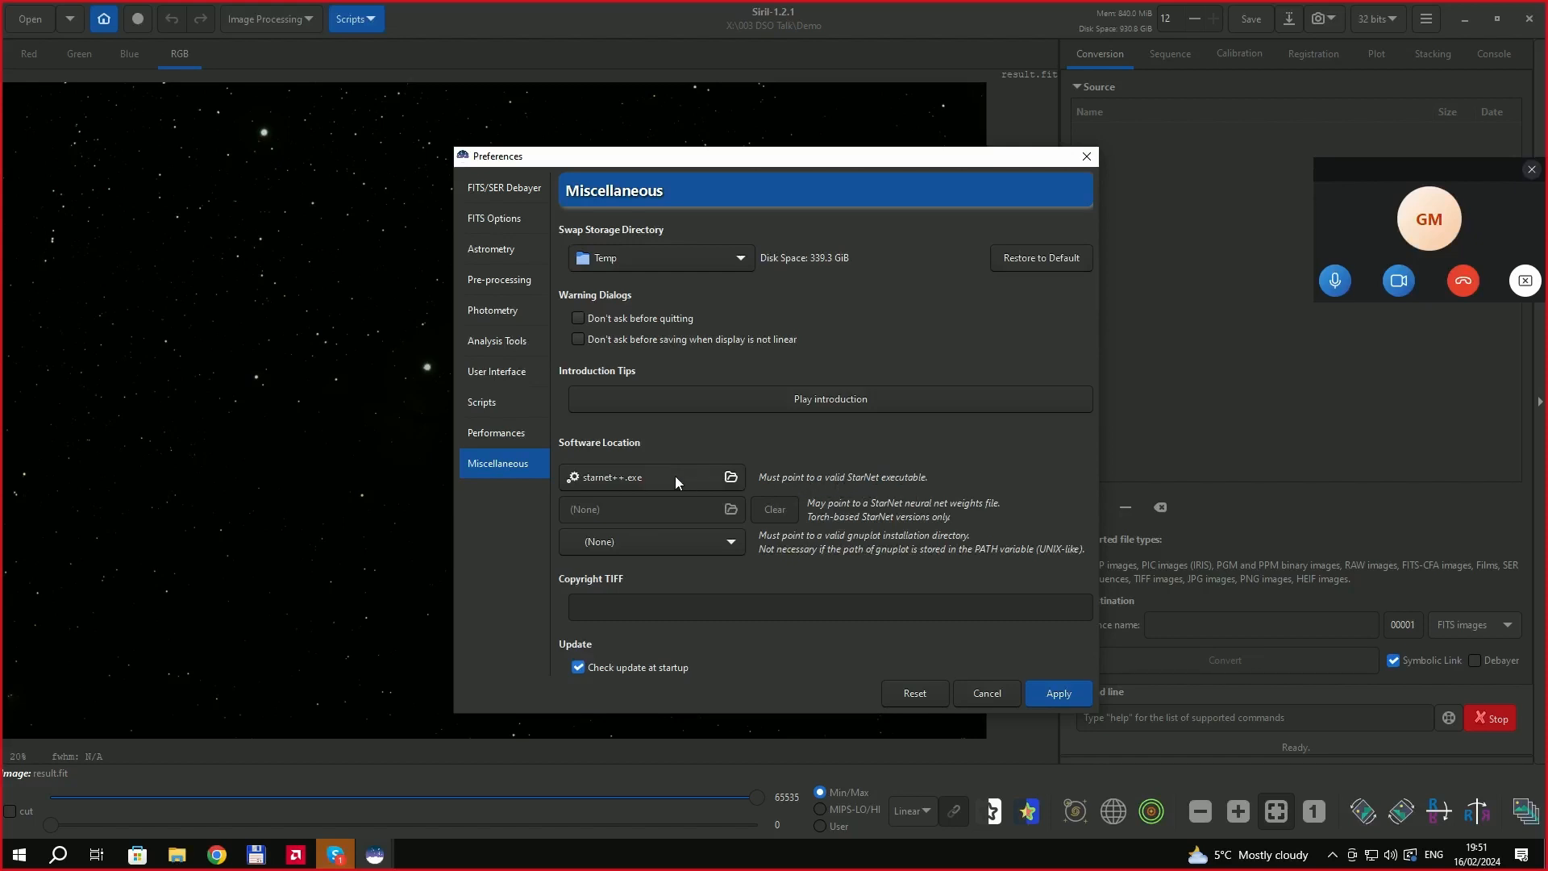
click(647, 477)
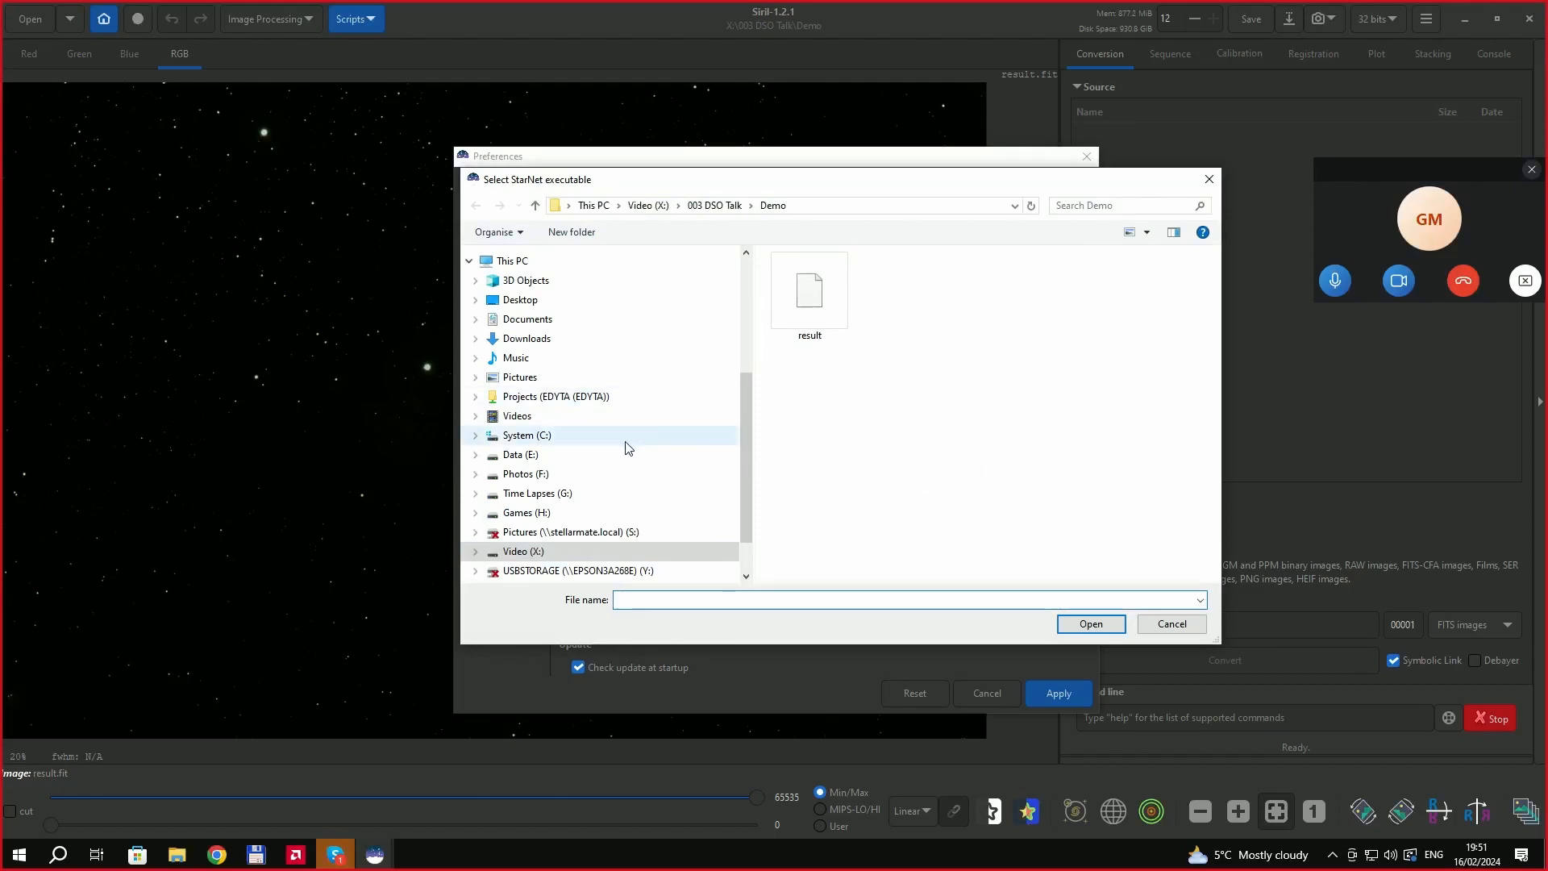
click(578, 555)
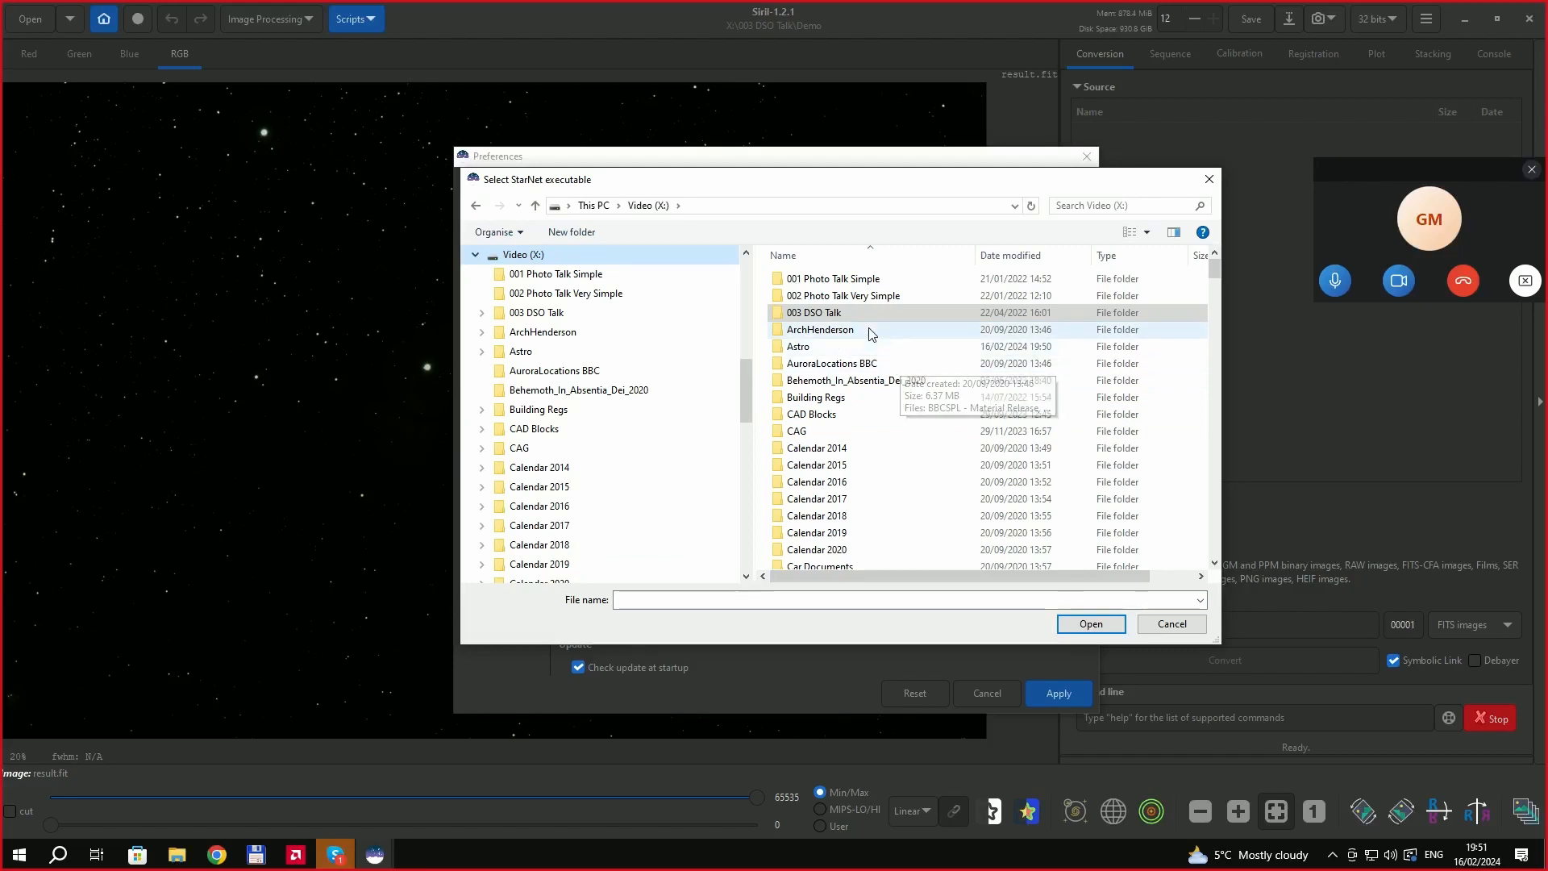
double_click(859, 349)
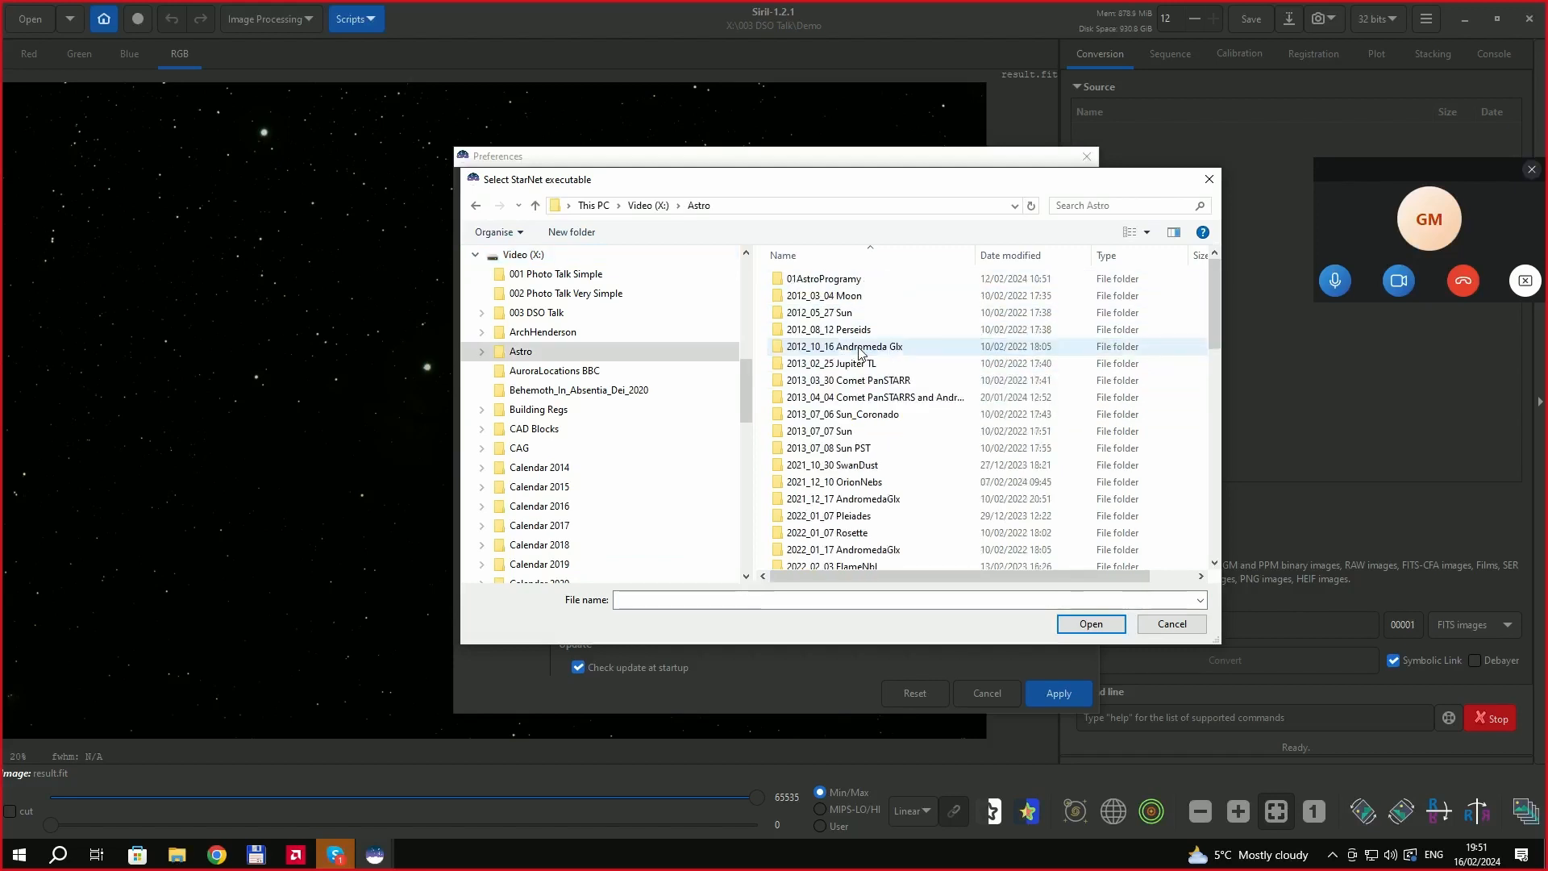
double_click(863, 281)
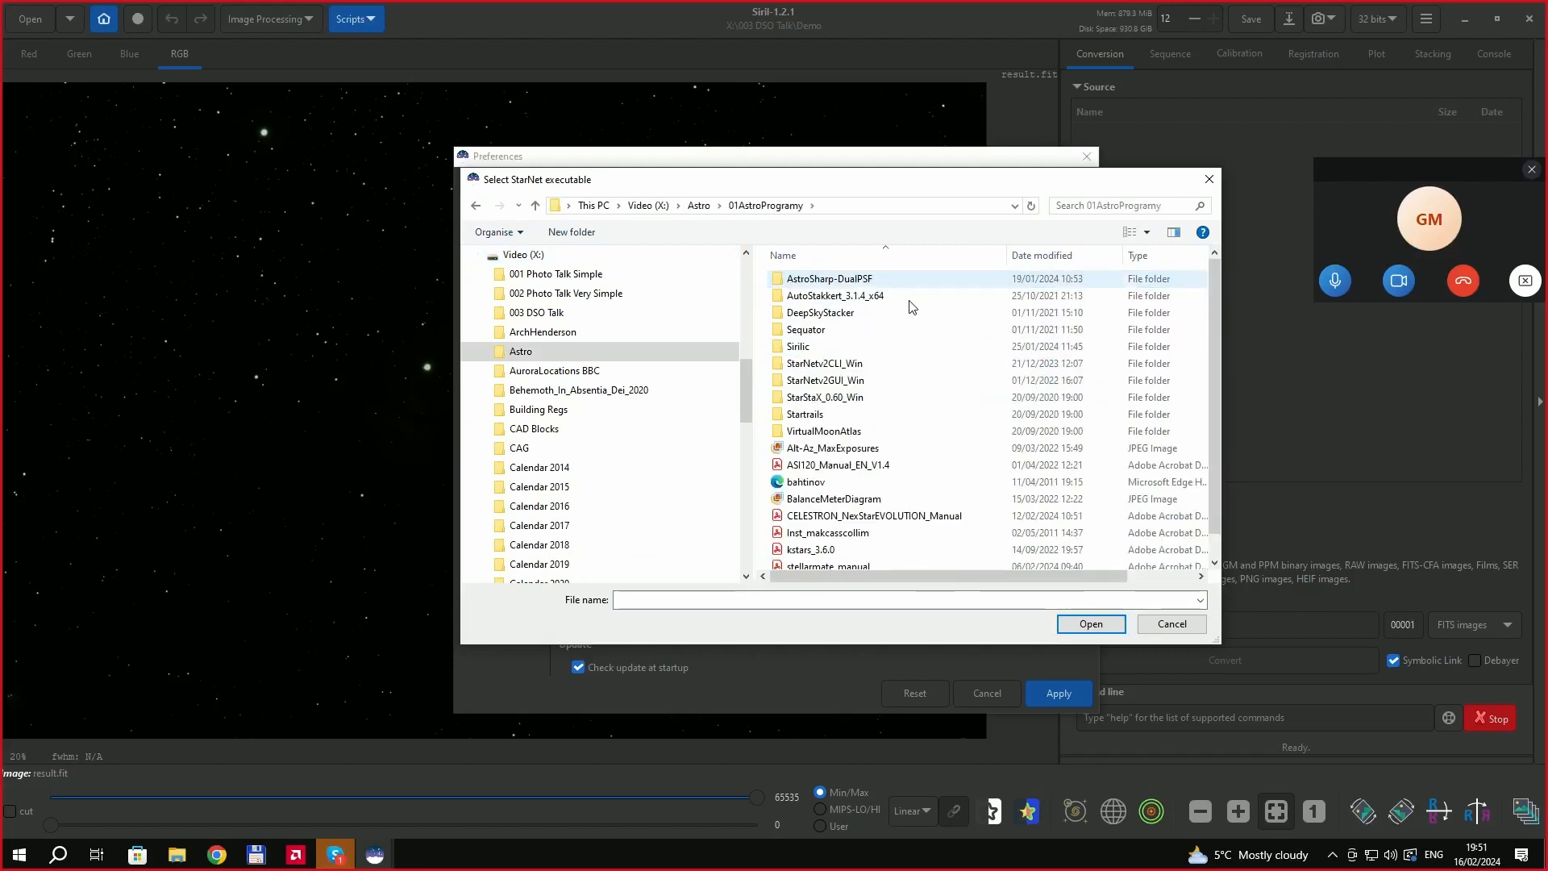
double_click(843, 365)
click(806, 379)
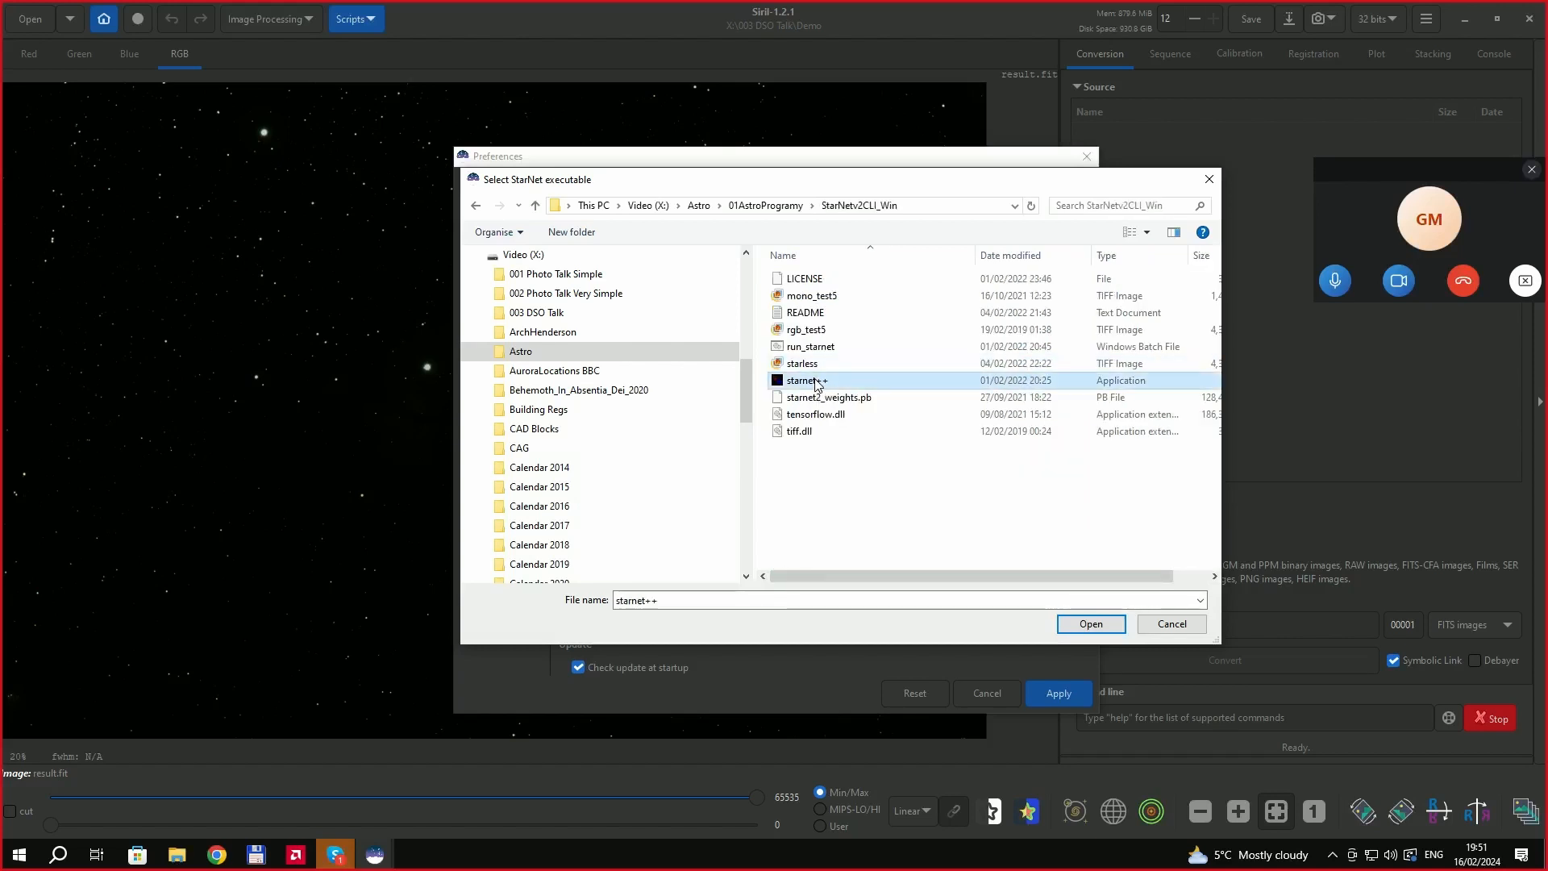
click(1091, 625)
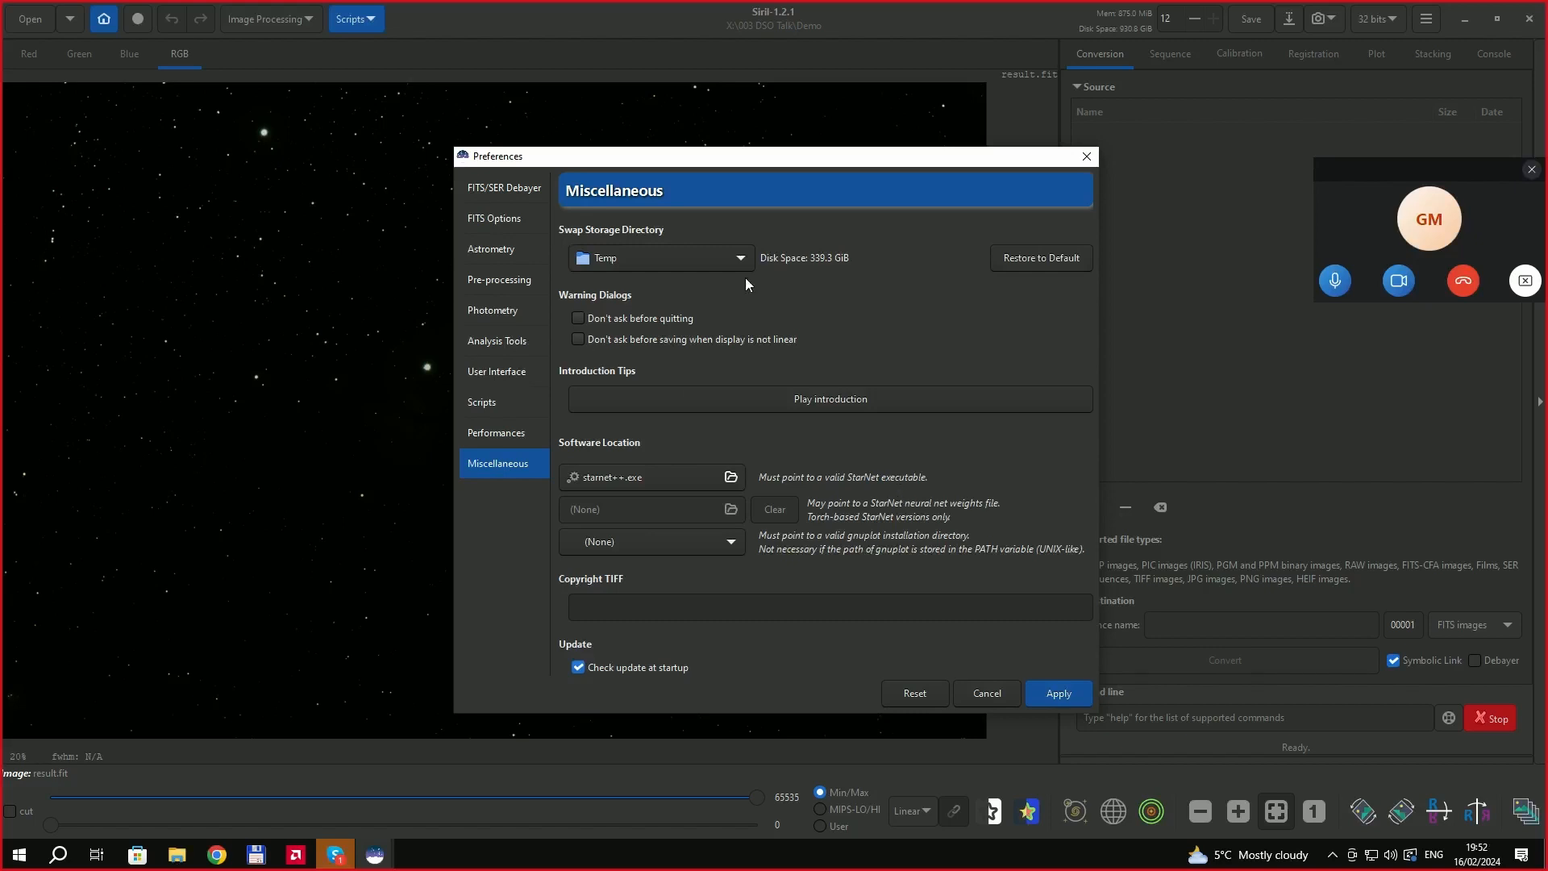
click(987, 693)
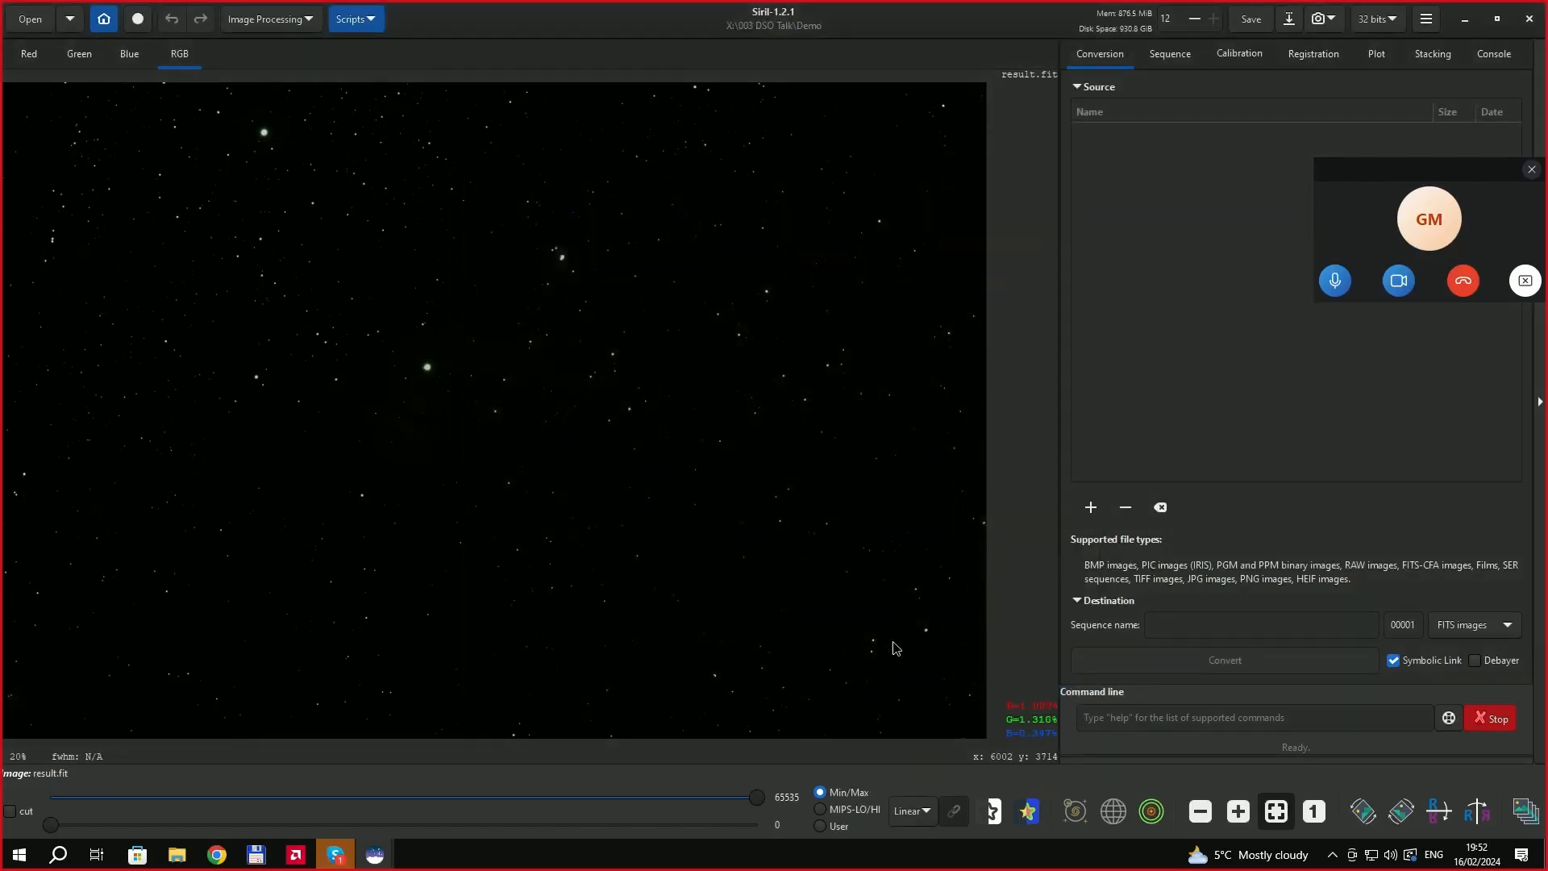
Open the StarNet Star Removal dialog to view its options, and close it without running the removal.
click(299, 21)
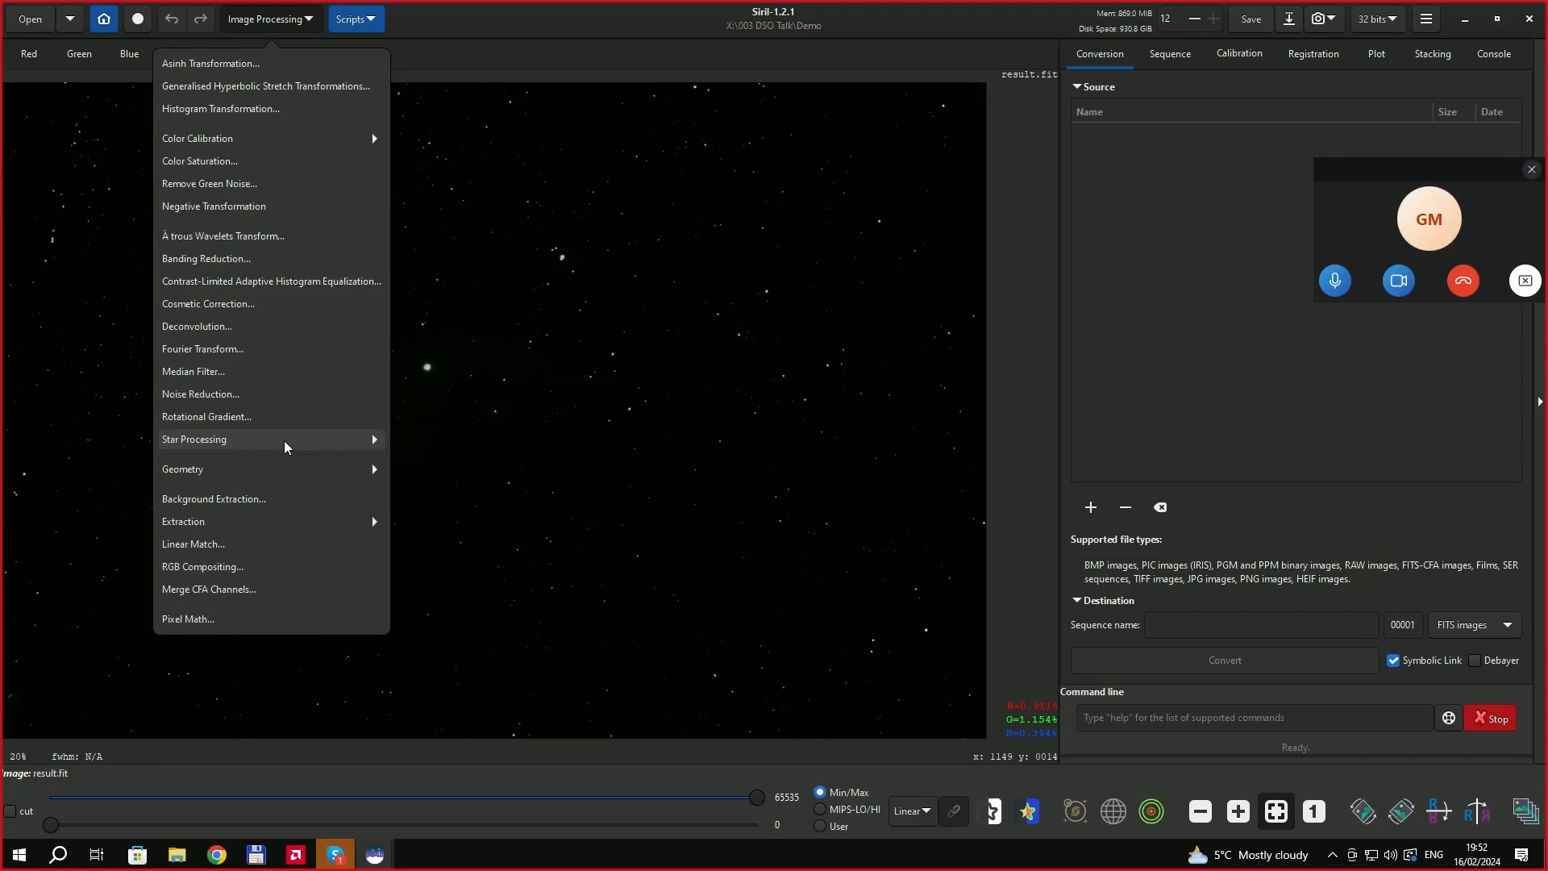
click(285, 445)
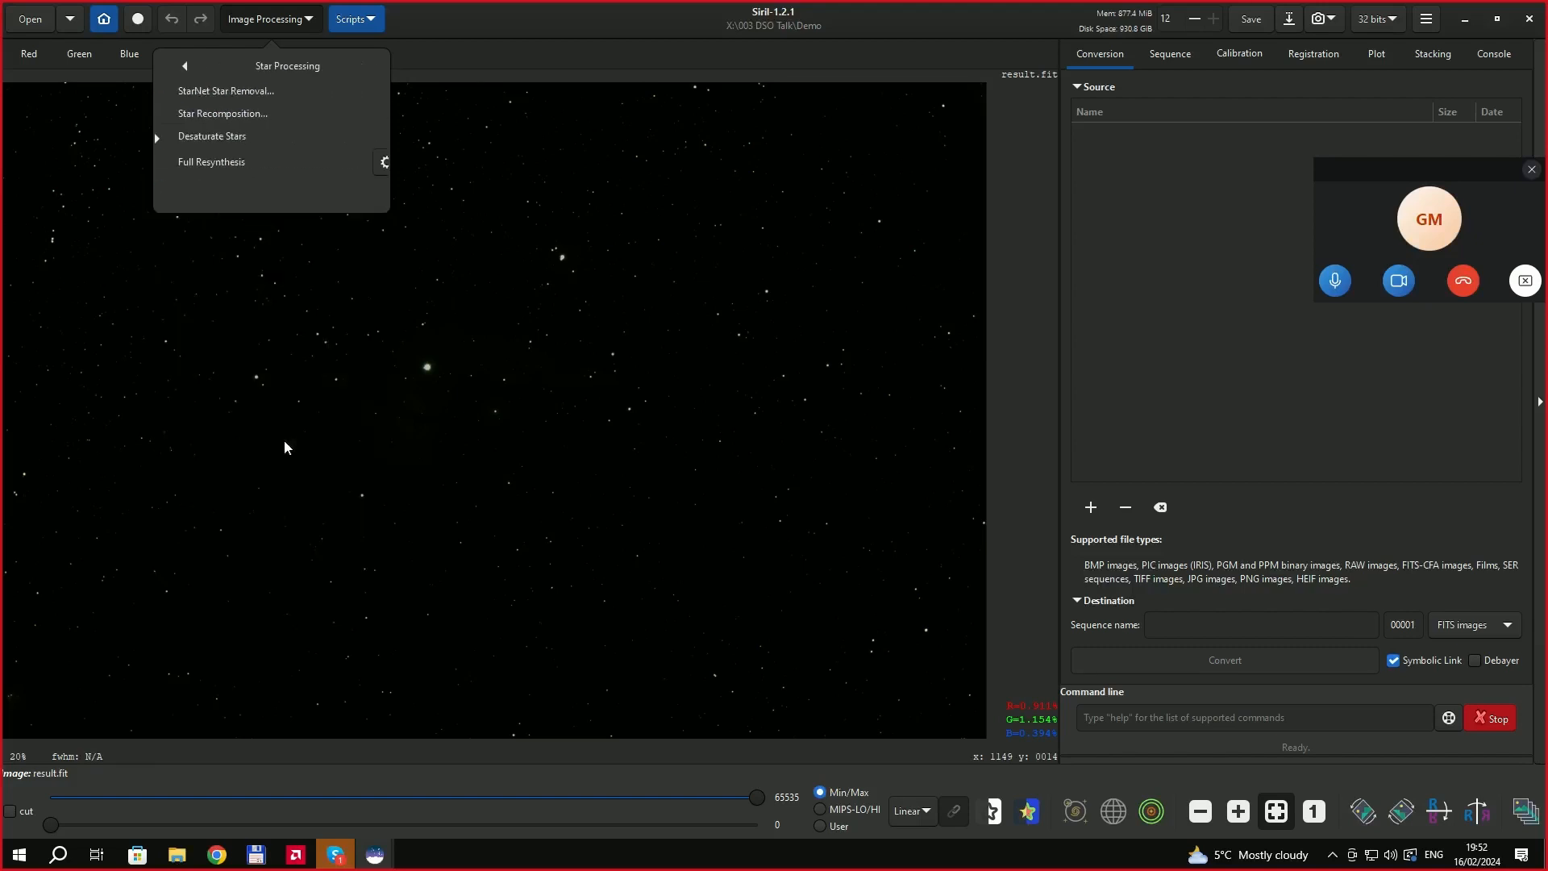
click(242, 93)
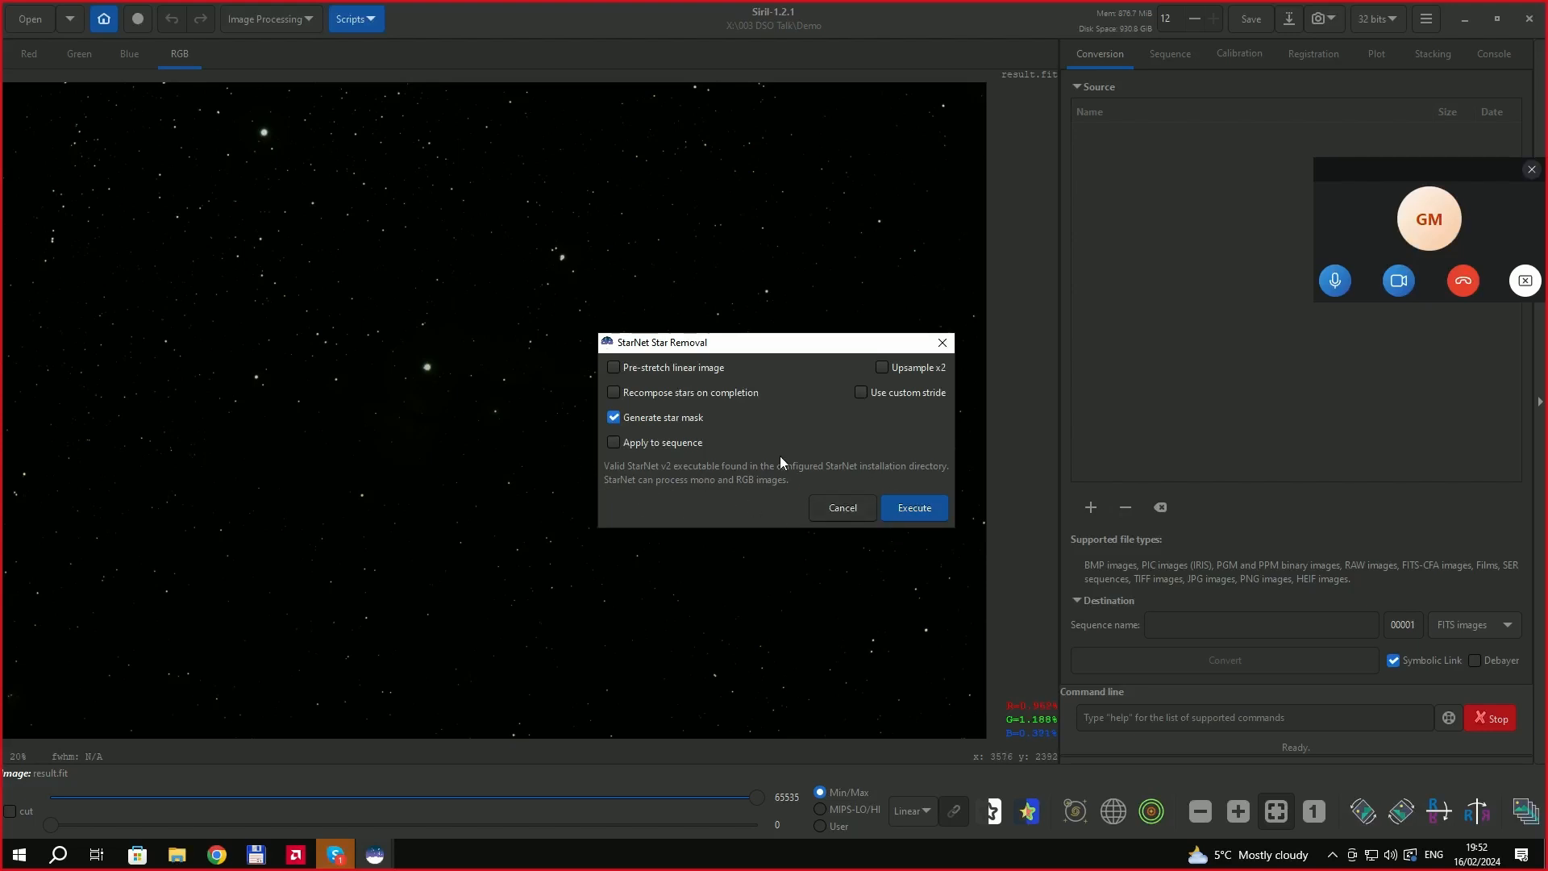
click(842, 508)
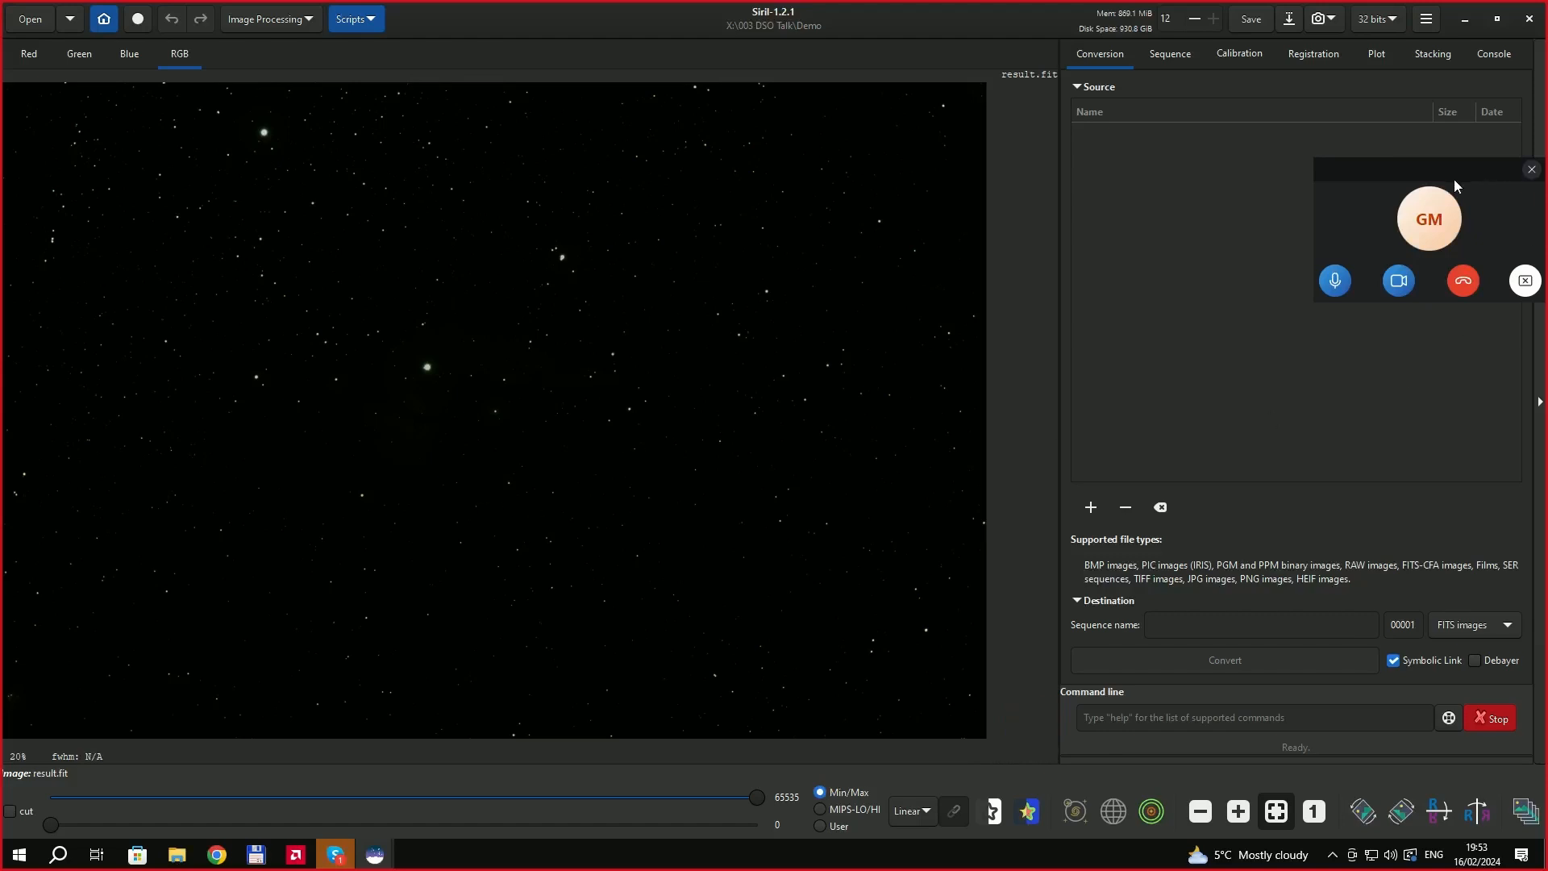
drag(1453, 171, 1448, 159)
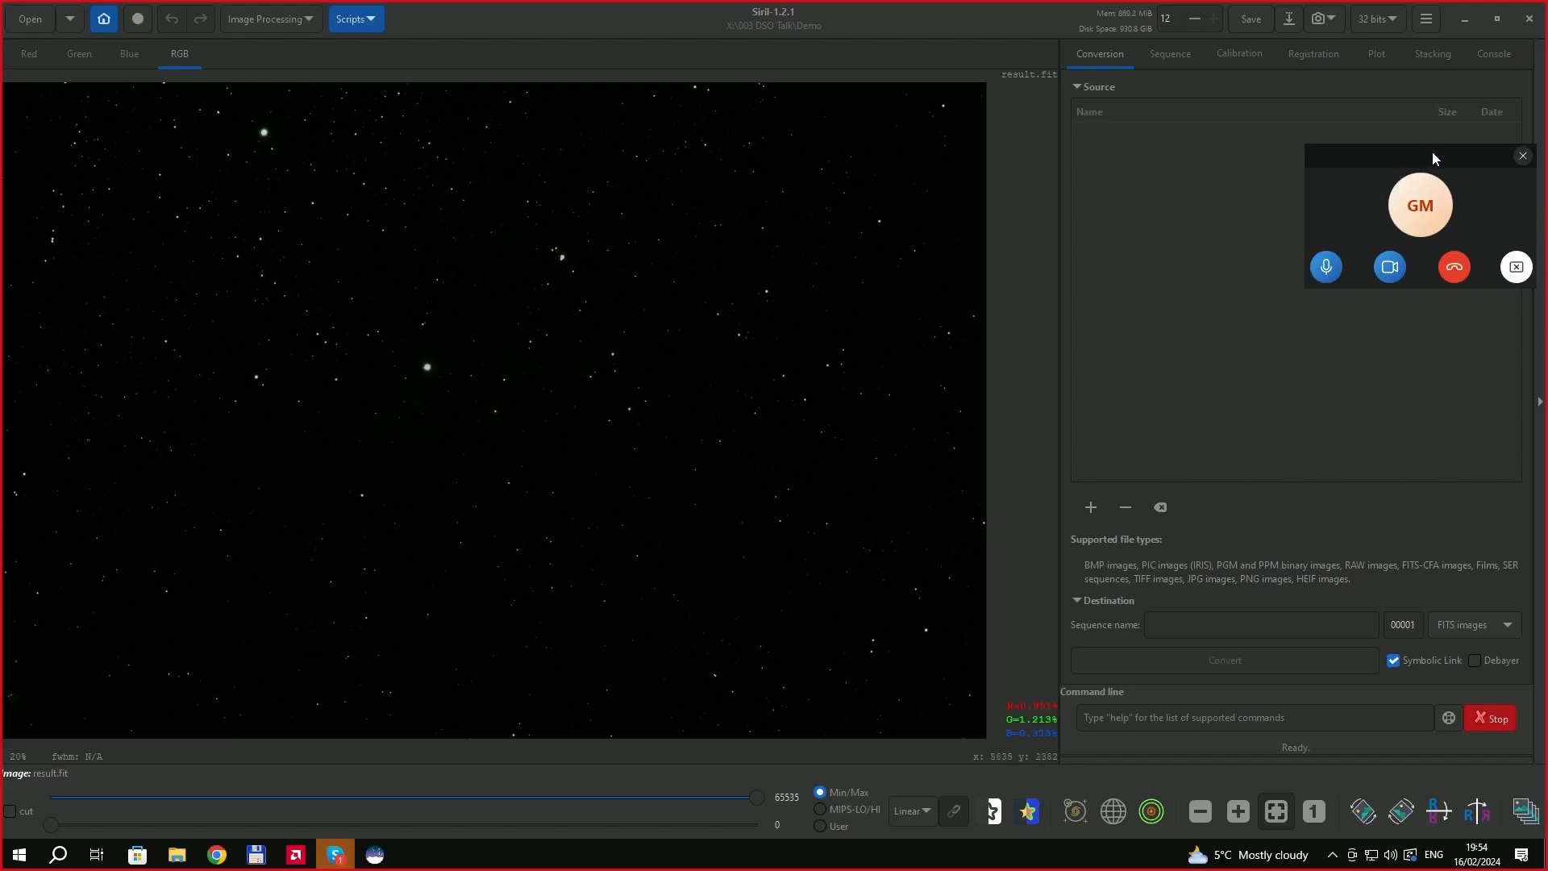
mouse_move(1432, 152)
mouse_down()
mouse_move(1407, 174)
mouse_move(1435, 171)
mouse_up()
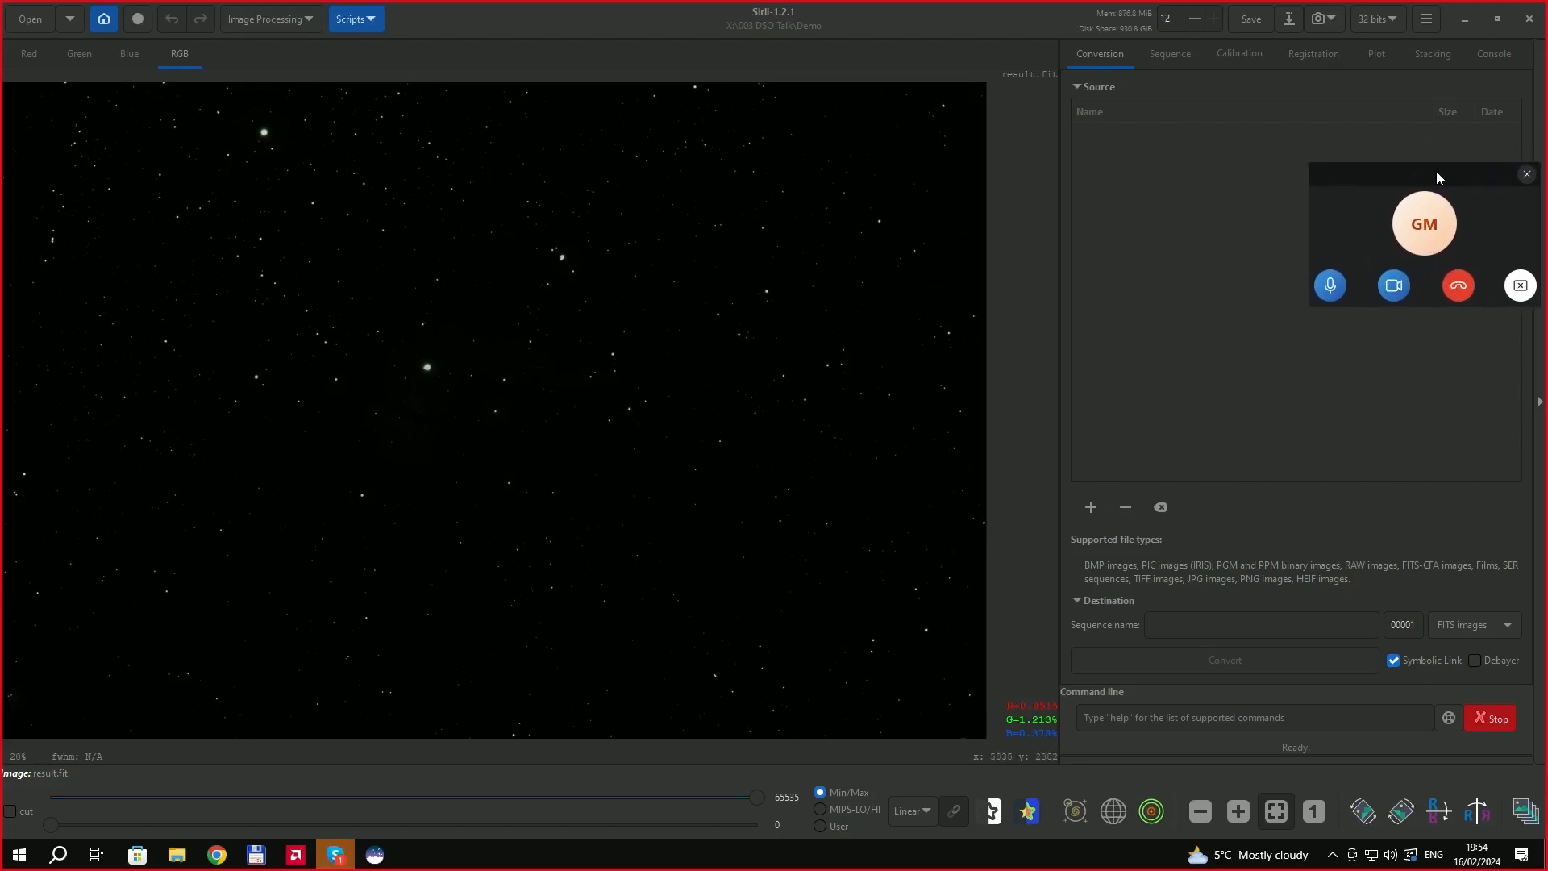
Browse the working directory chooser to the Astro folder on the Video (X:) drive, and cancel without changing the directory.
click(103, 20)
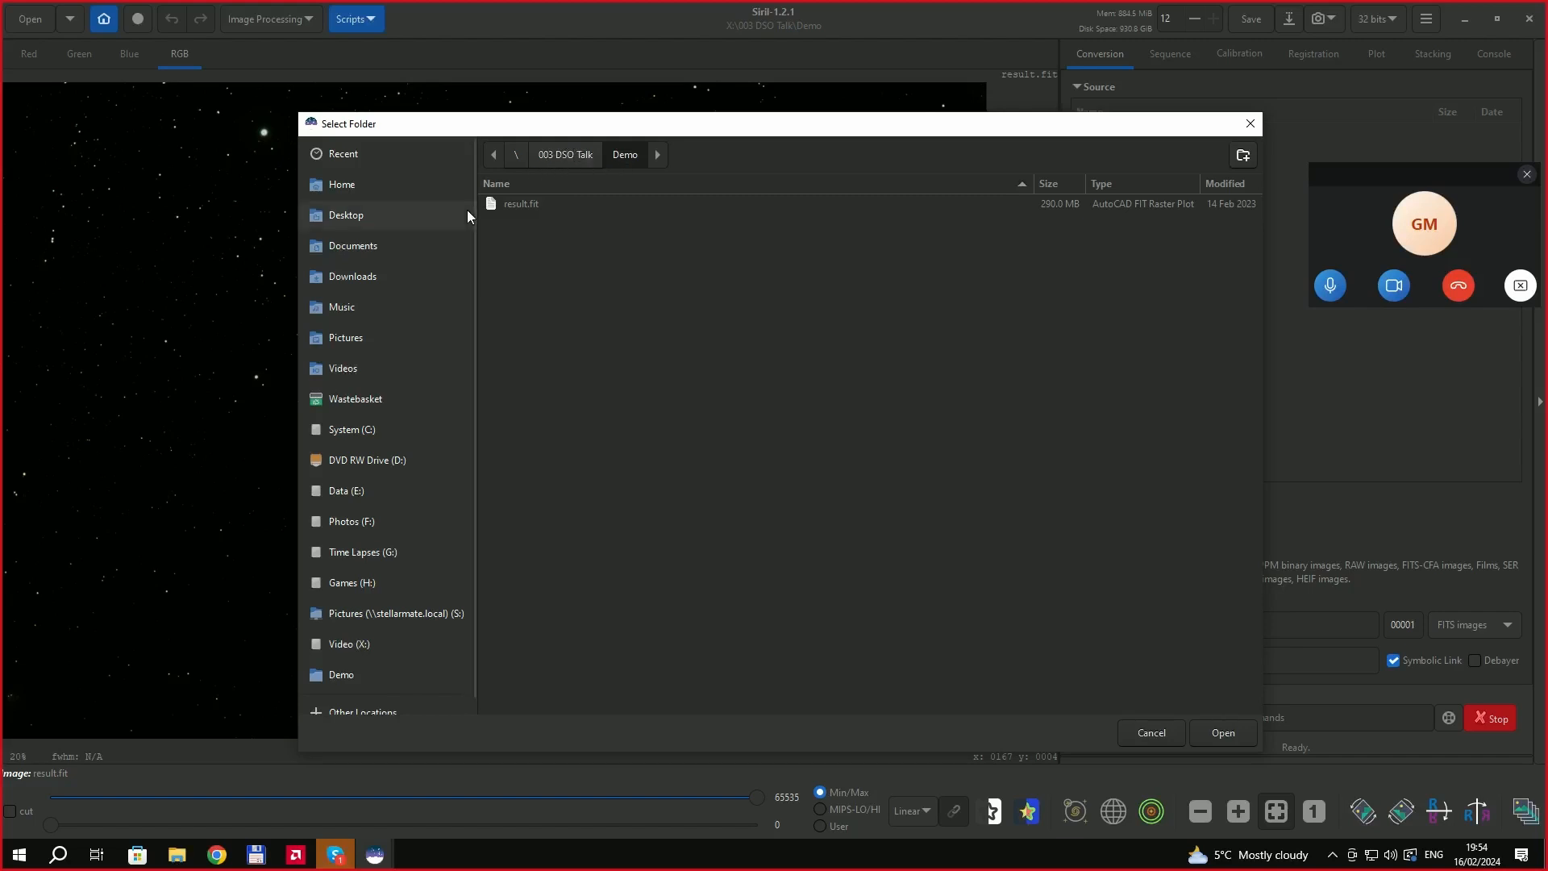
scroll(355, 569, down, 1)
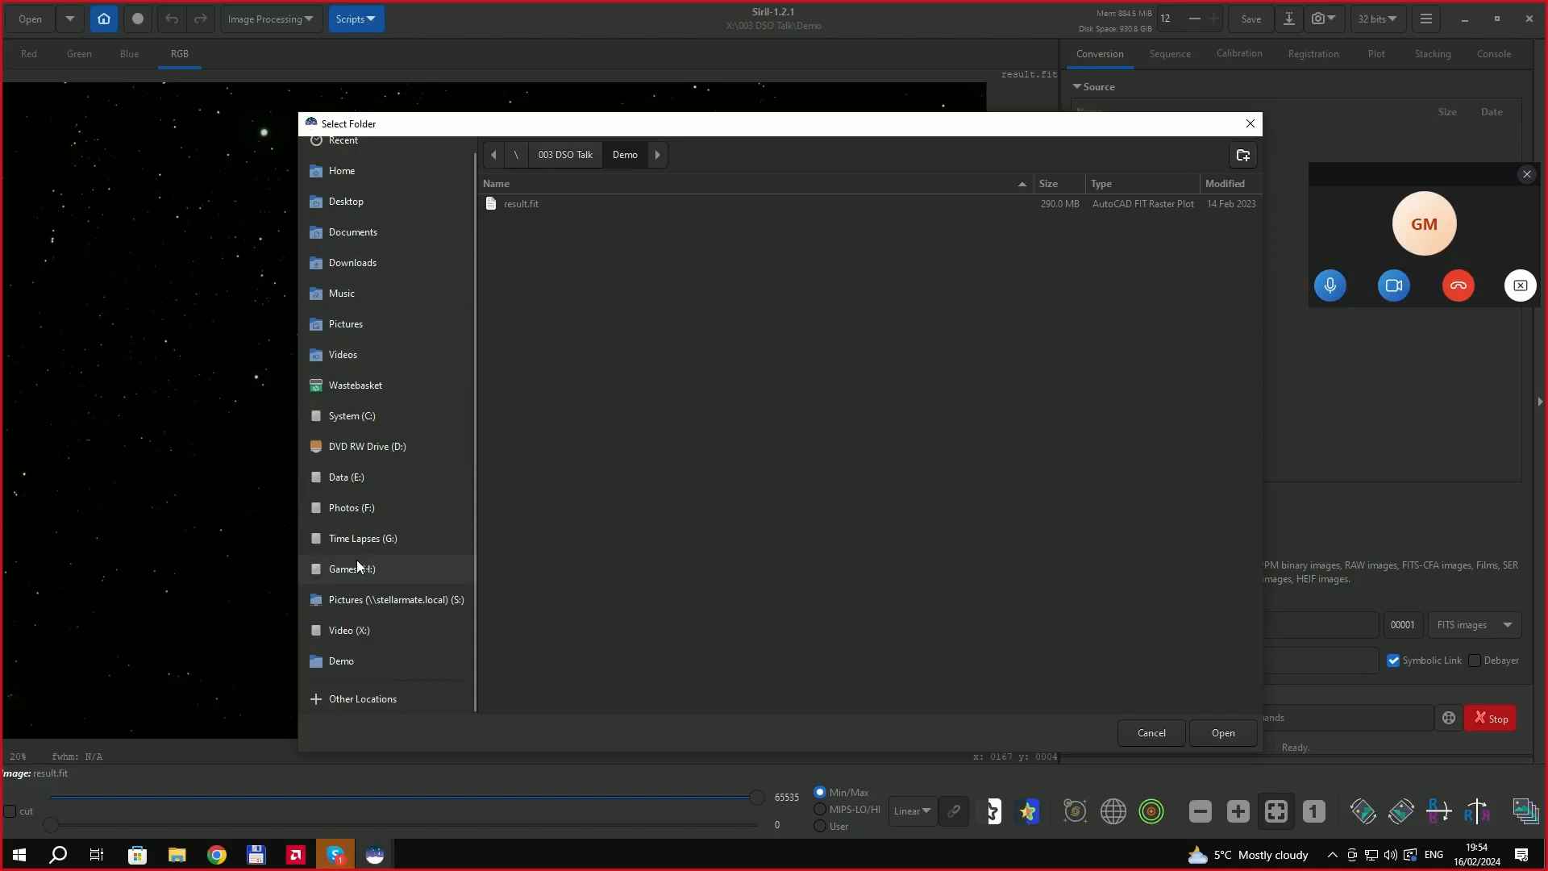
click(362, 635)
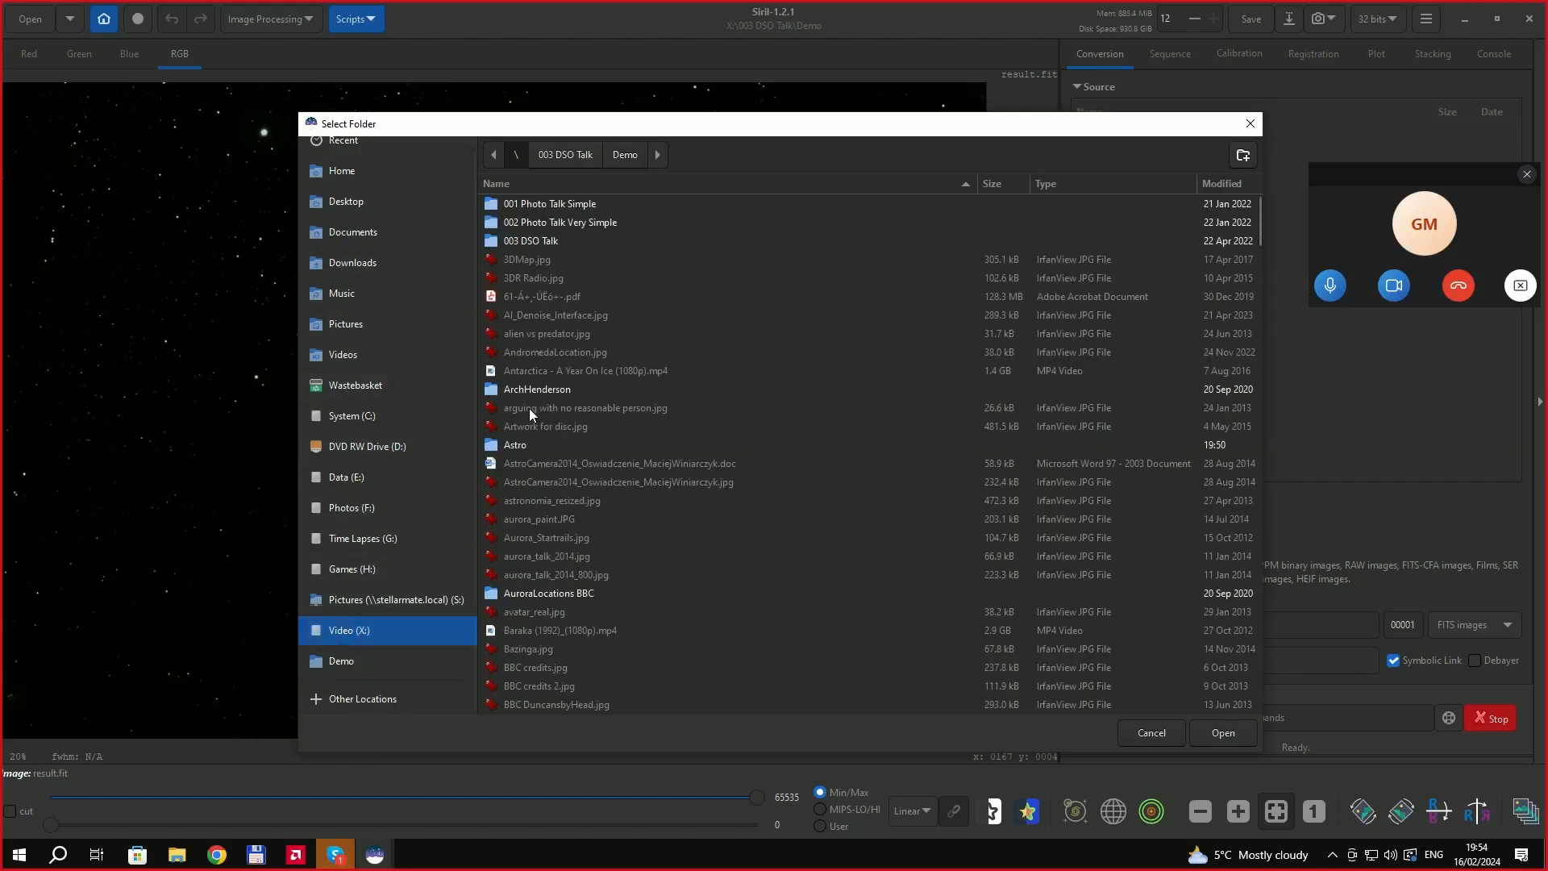
double_click(522, 444)
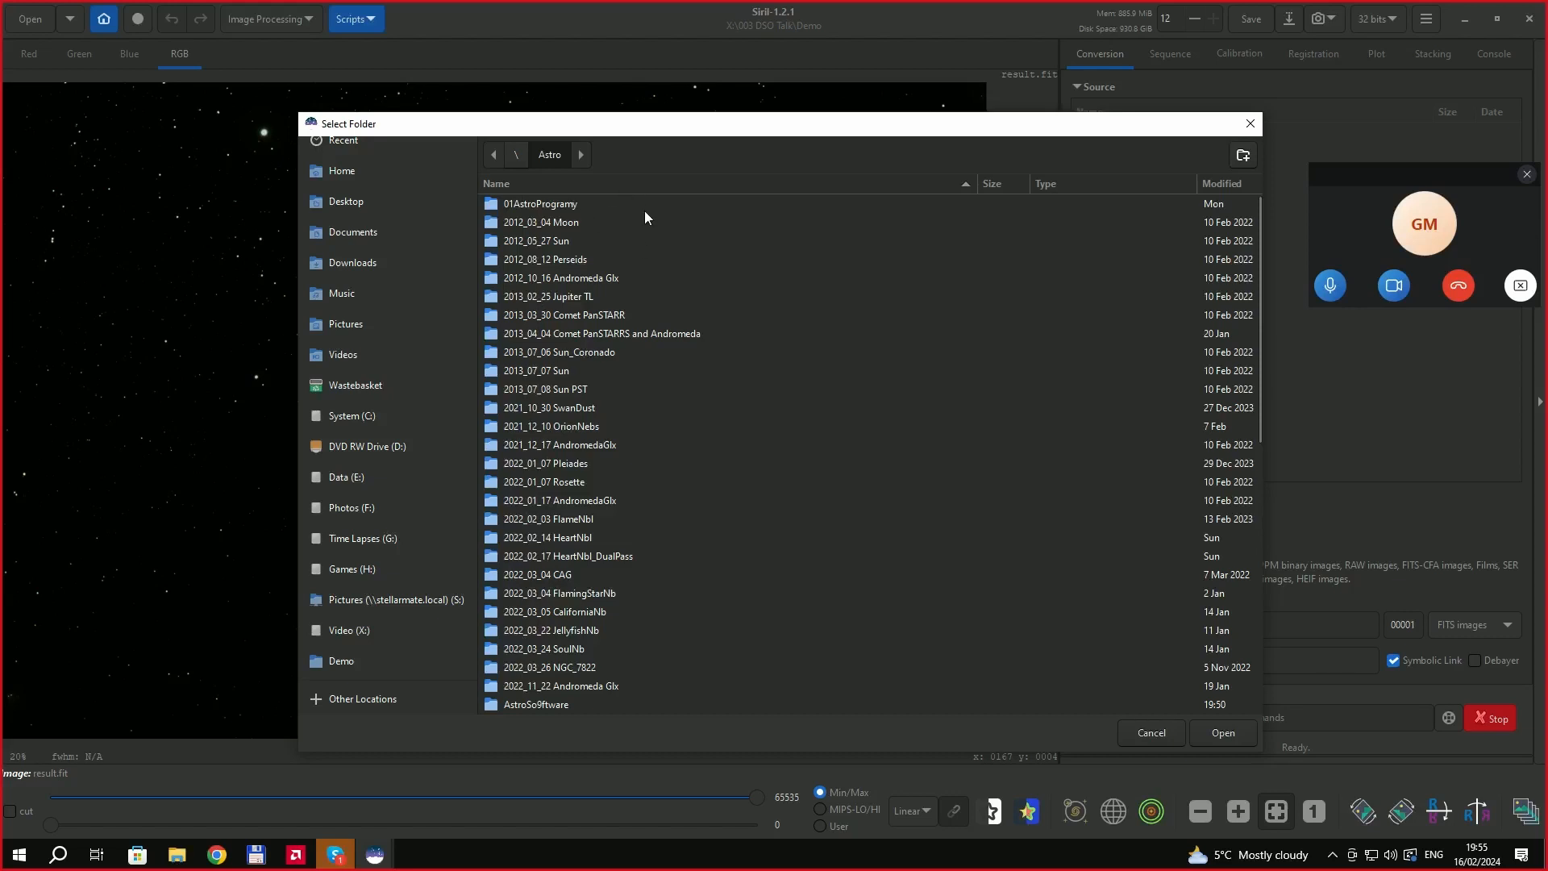
scroll(375, 398, up, 1)
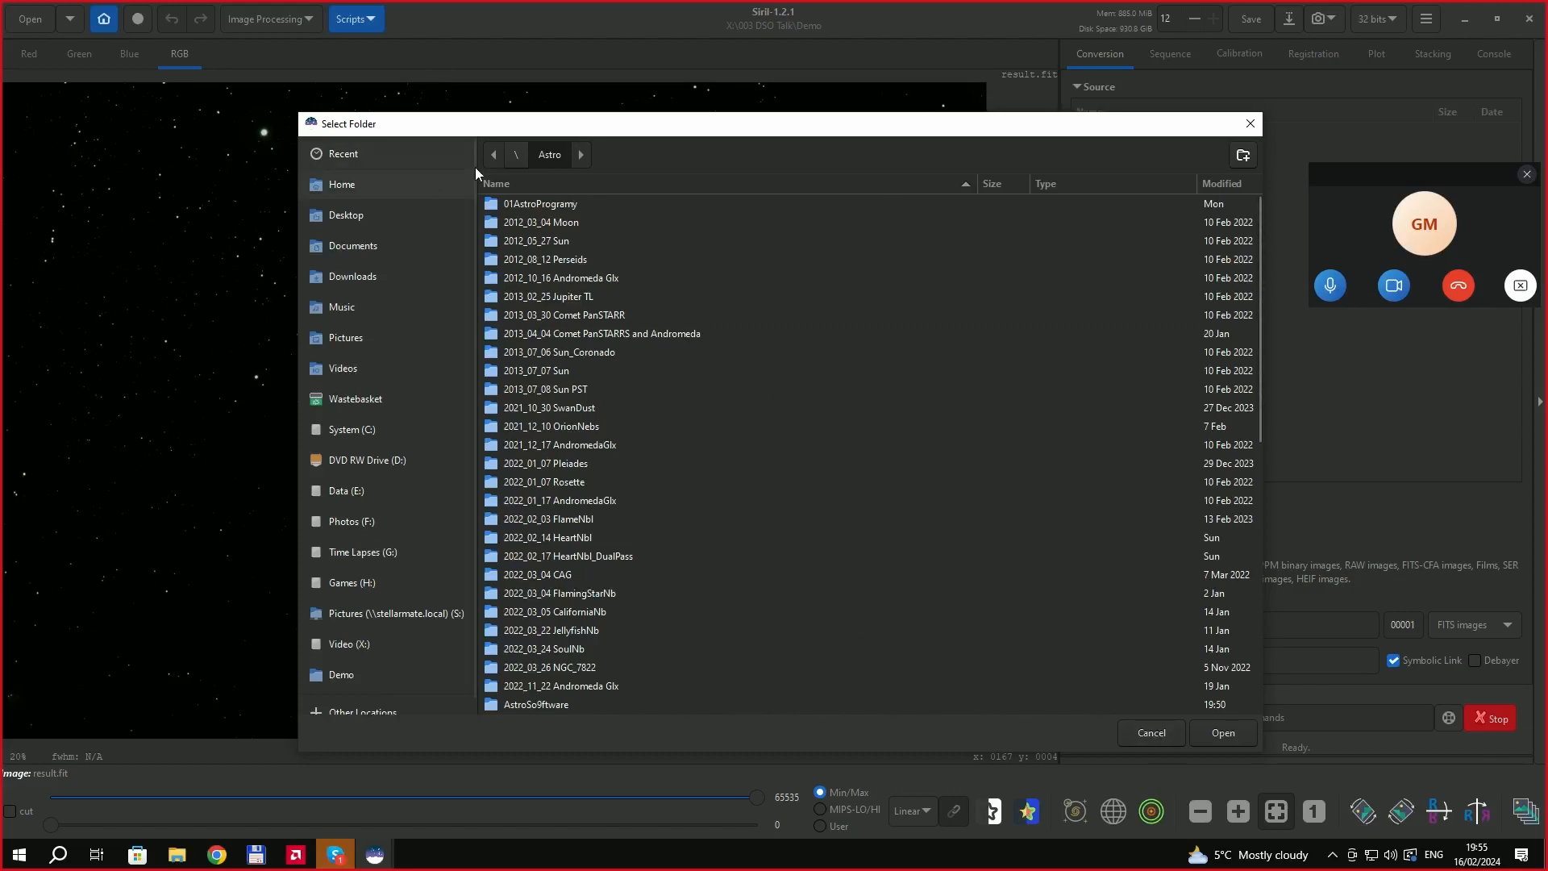
click(1151, 731)
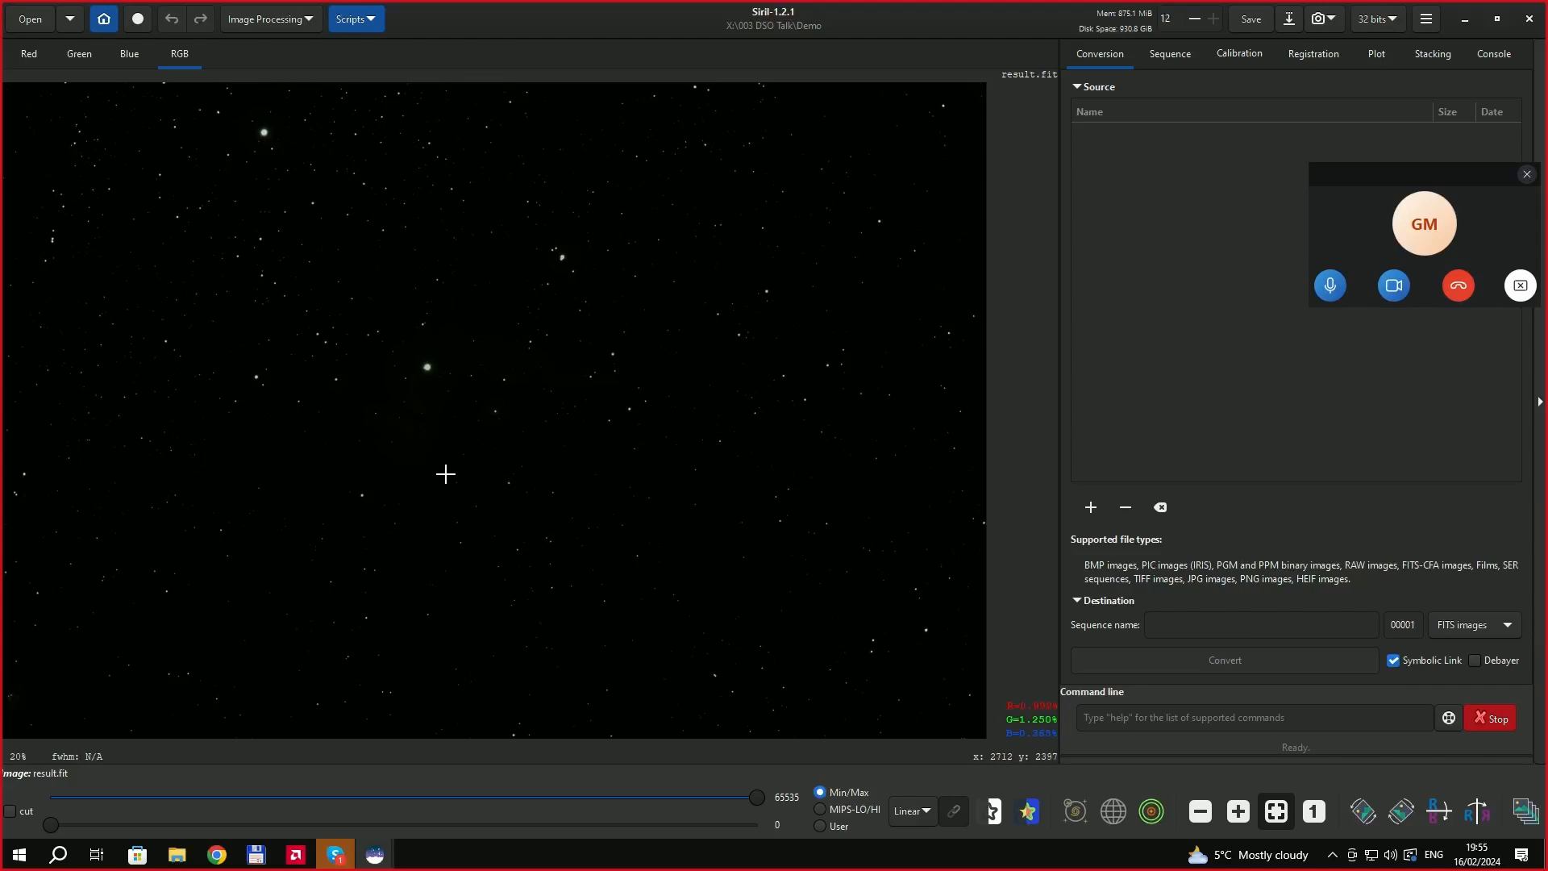
Review the list of available processing scripts without running any of them.
click(367, 21)
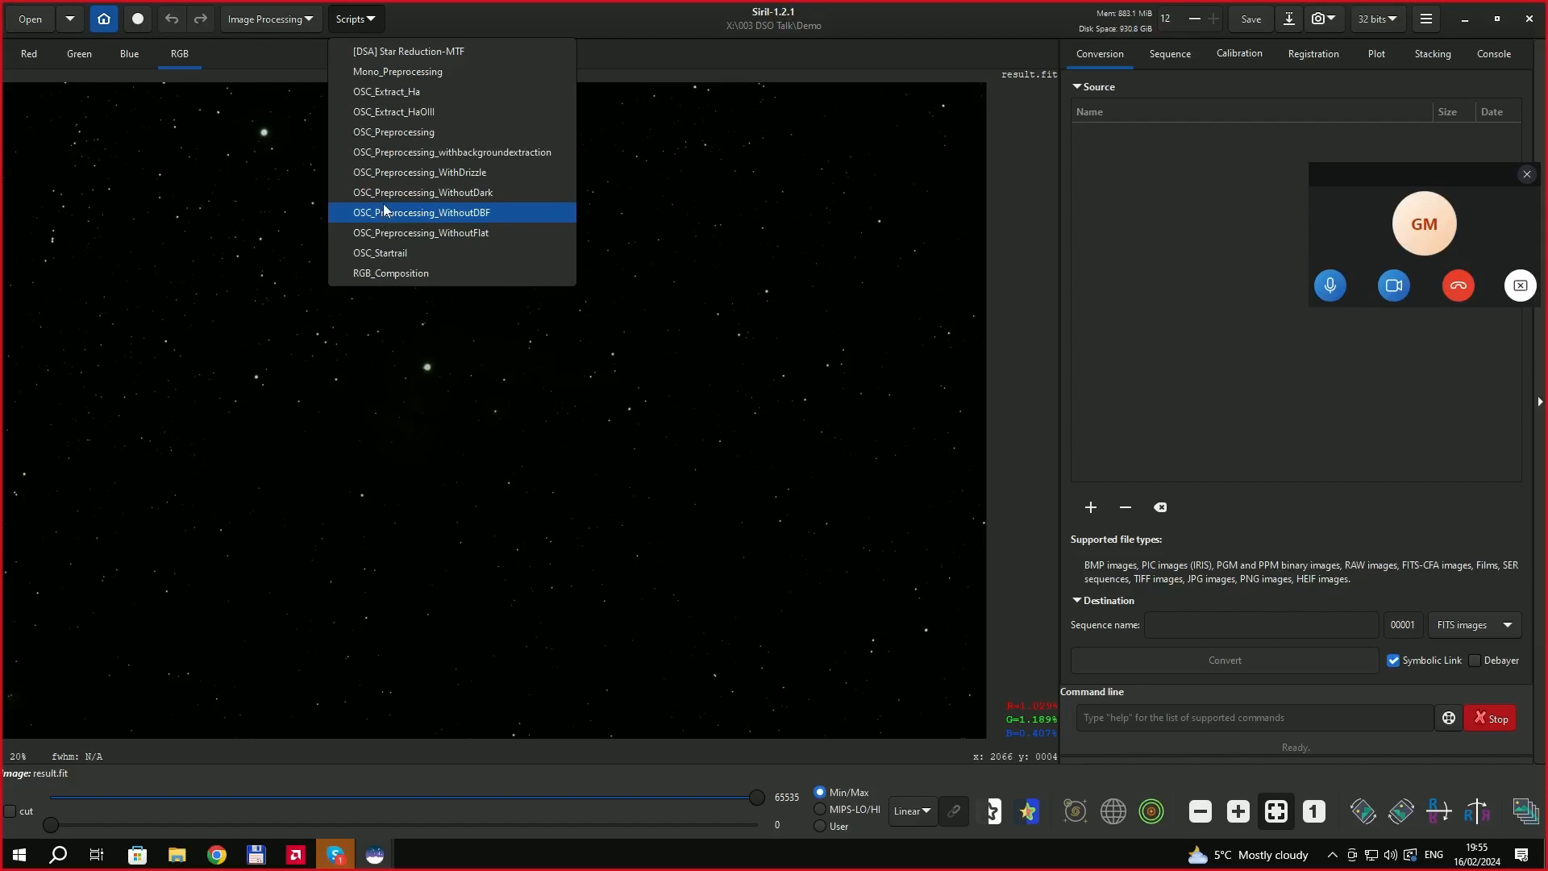
click(373, 25)
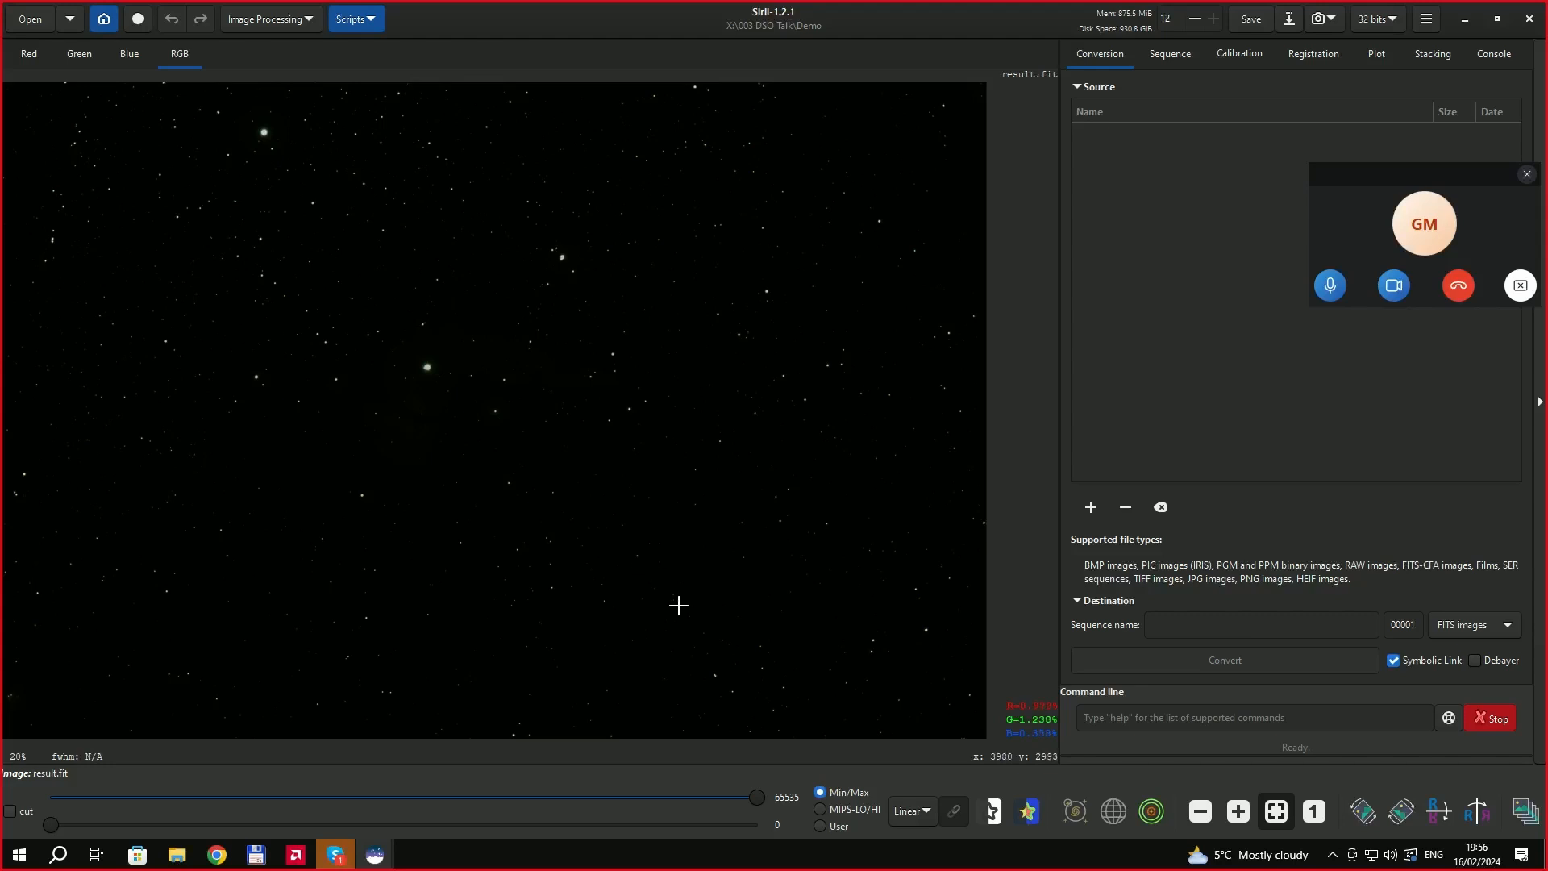
Set the image display mode to AutoStretch and unchain the colour channels for the stretch.
click(927, 811)
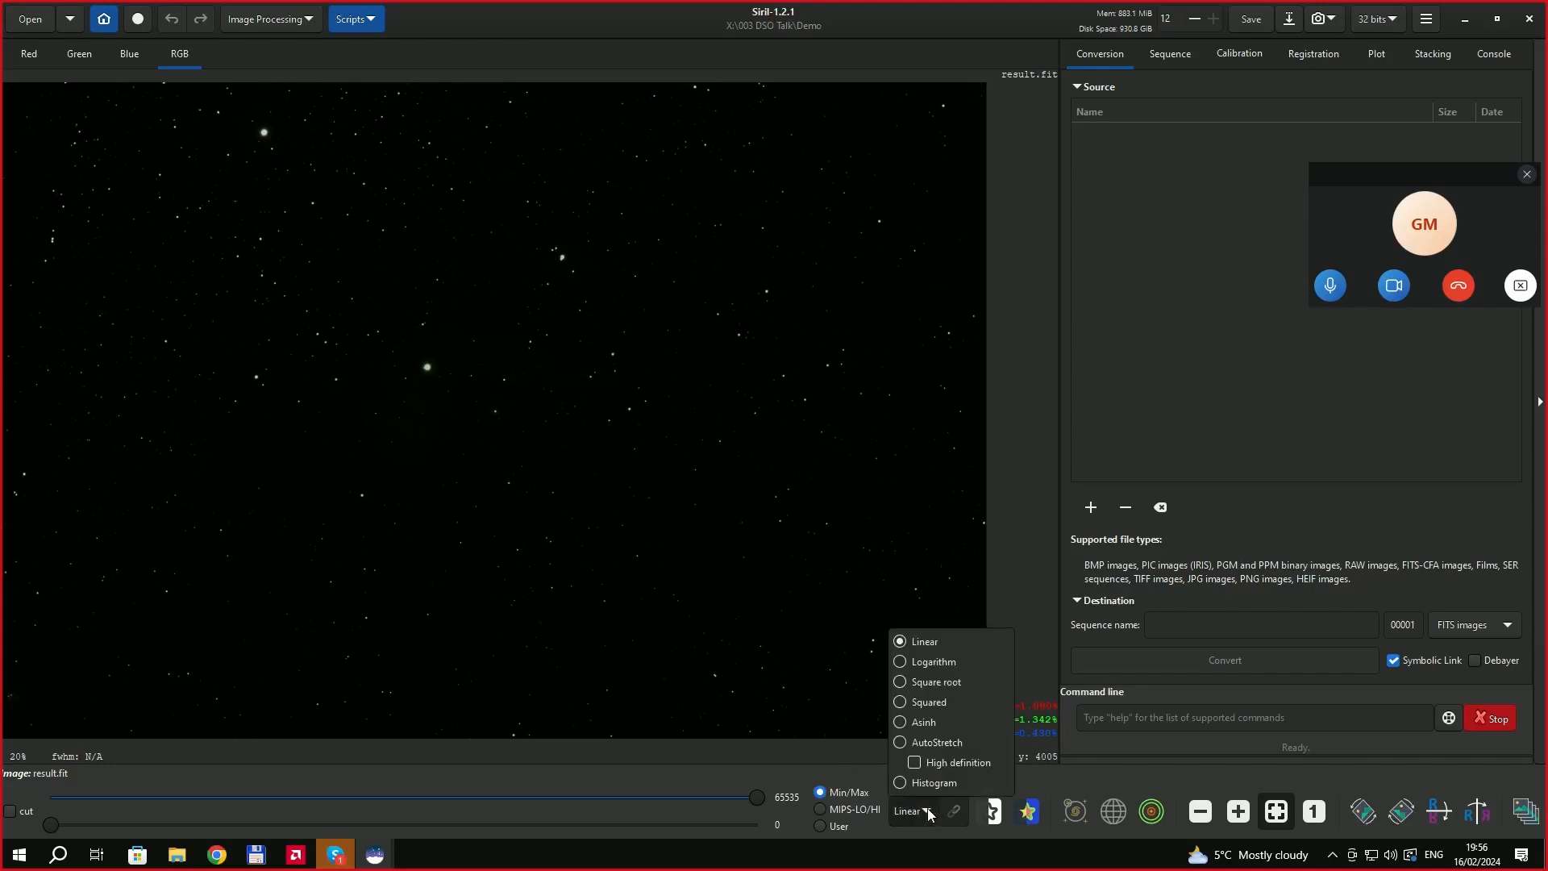
click(937, 742)
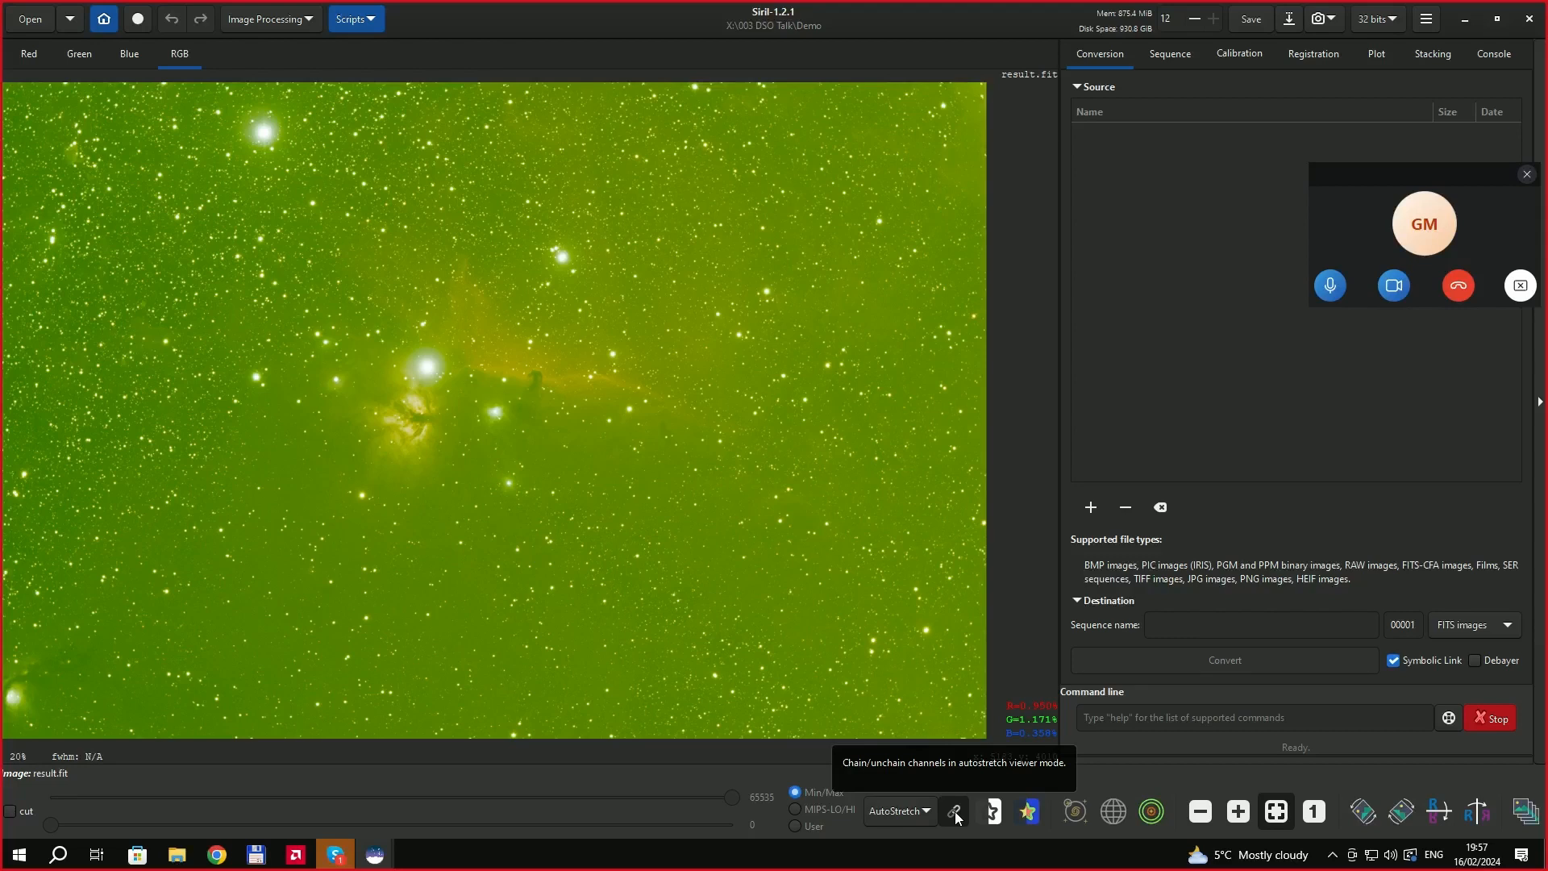
click(956, 813)
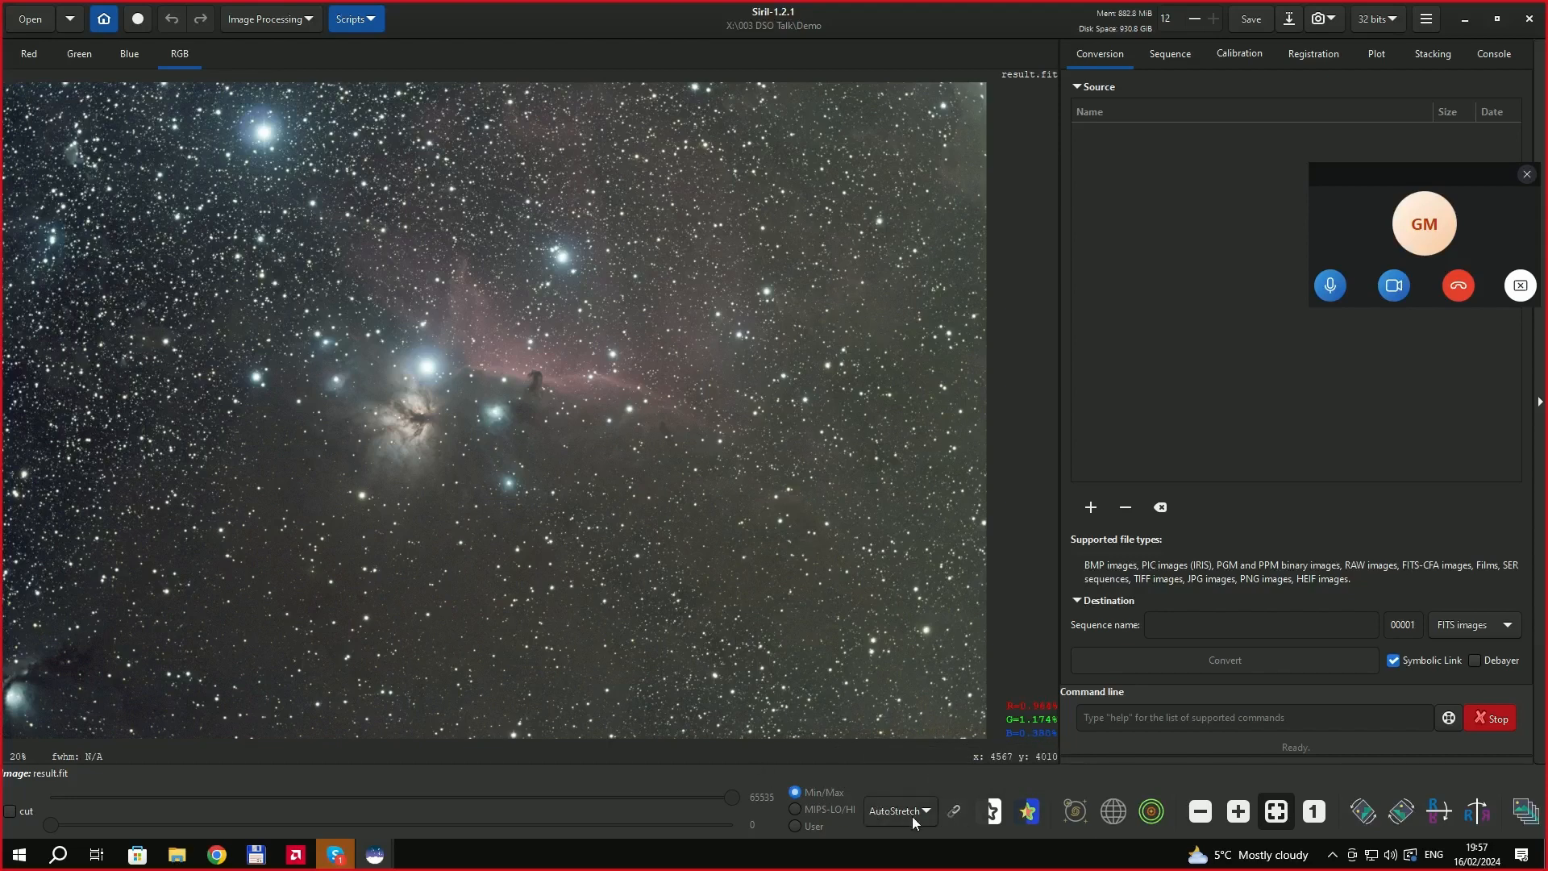
Compare the unchained AutoStretch preview with the chained version and the Linear display mode, returning to unchained AutoStretch.
click(954, 814)
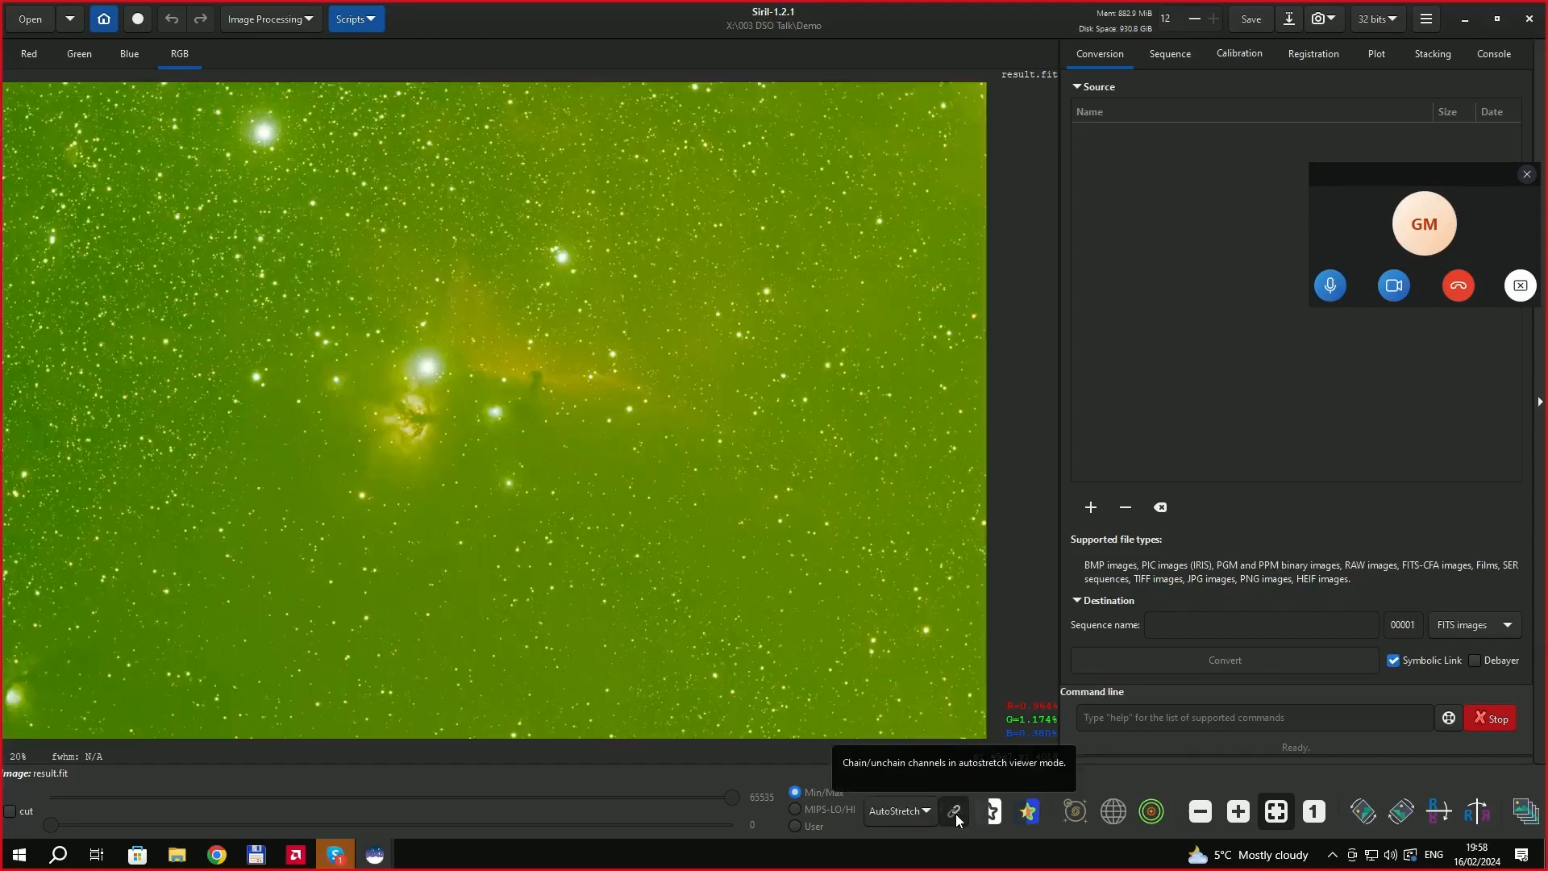
click(956, 814)
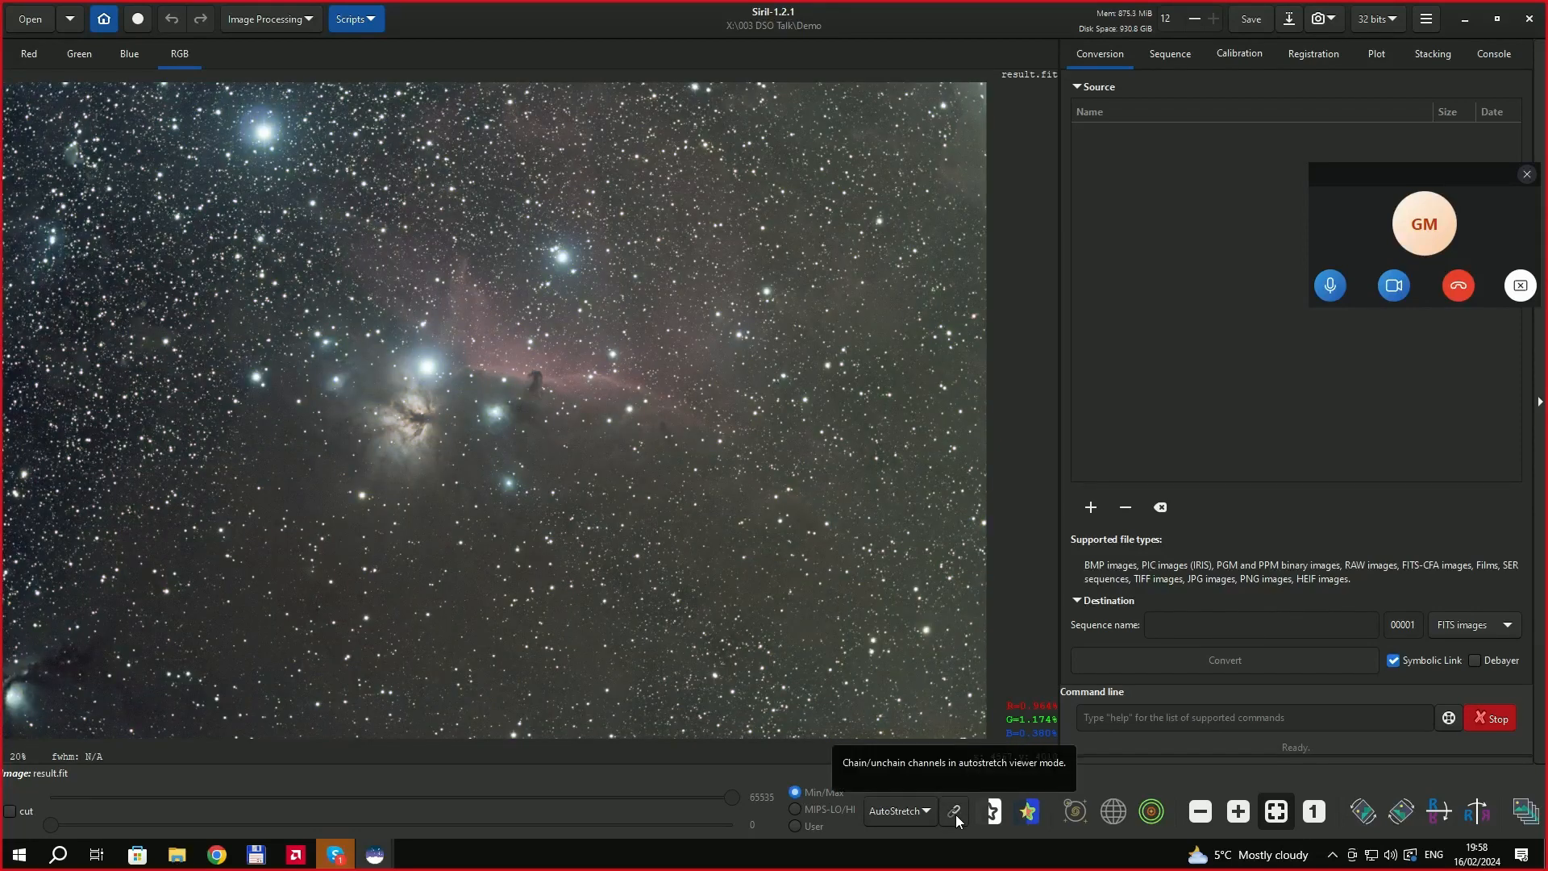
click(927, 811)
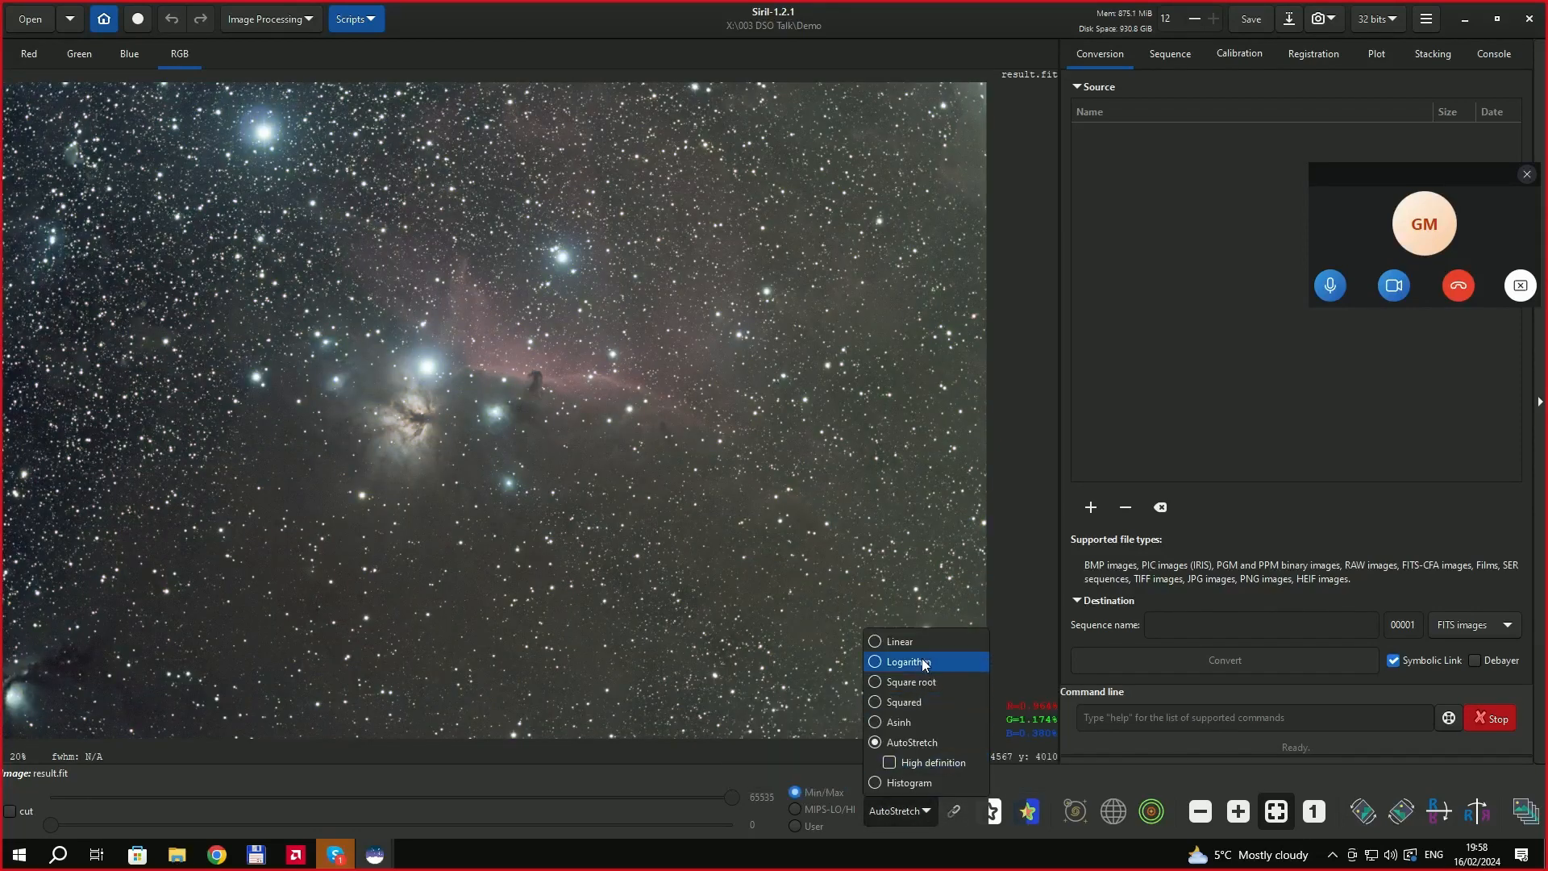
click(907, 637)
click(914, 810)
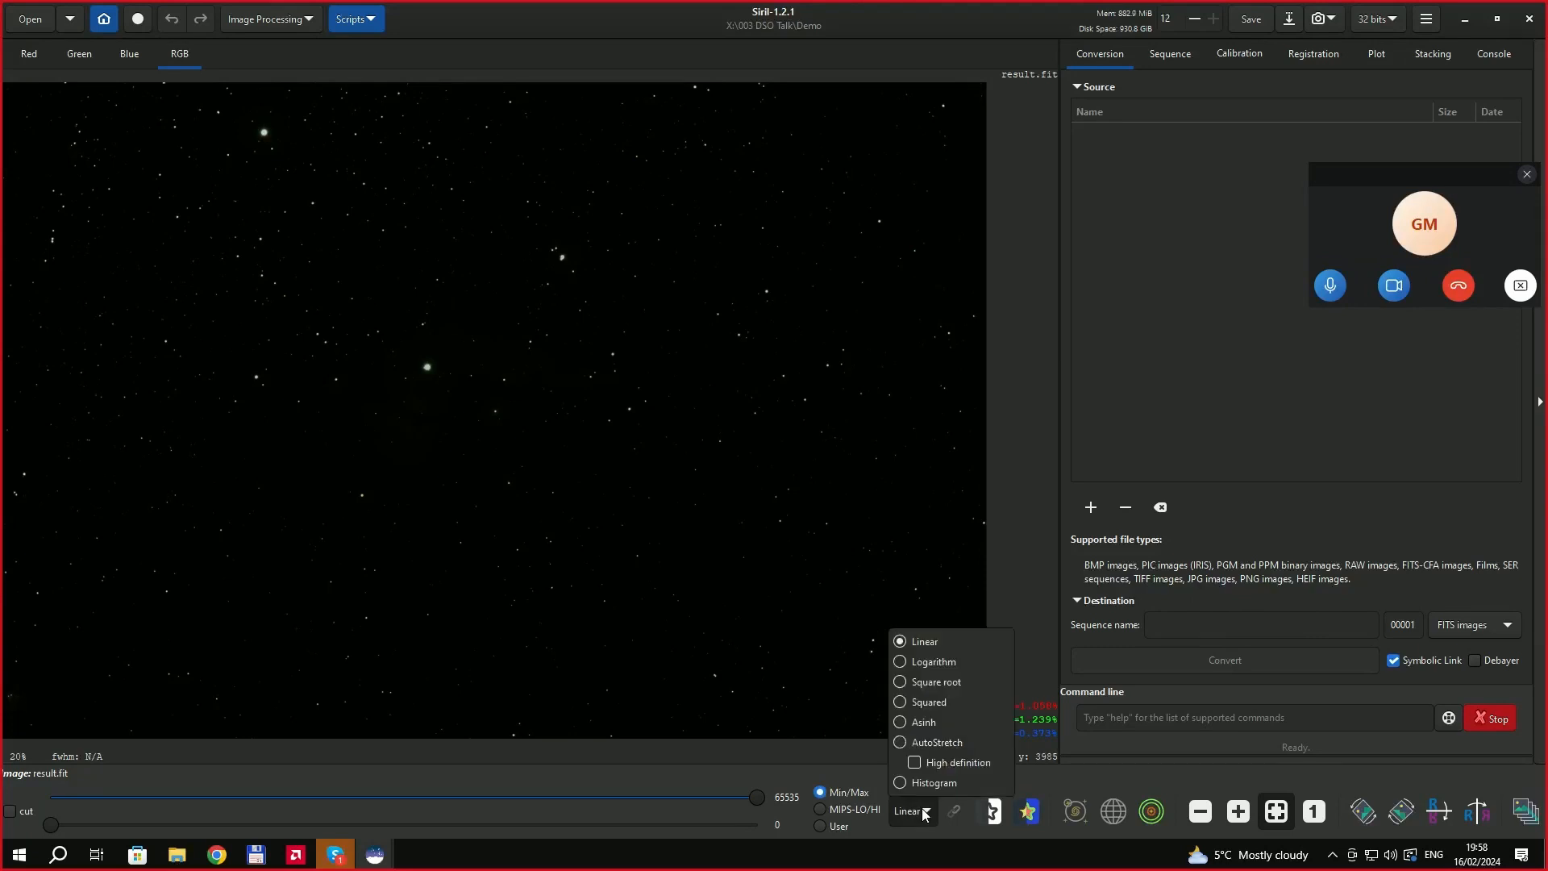
click(939, 742)
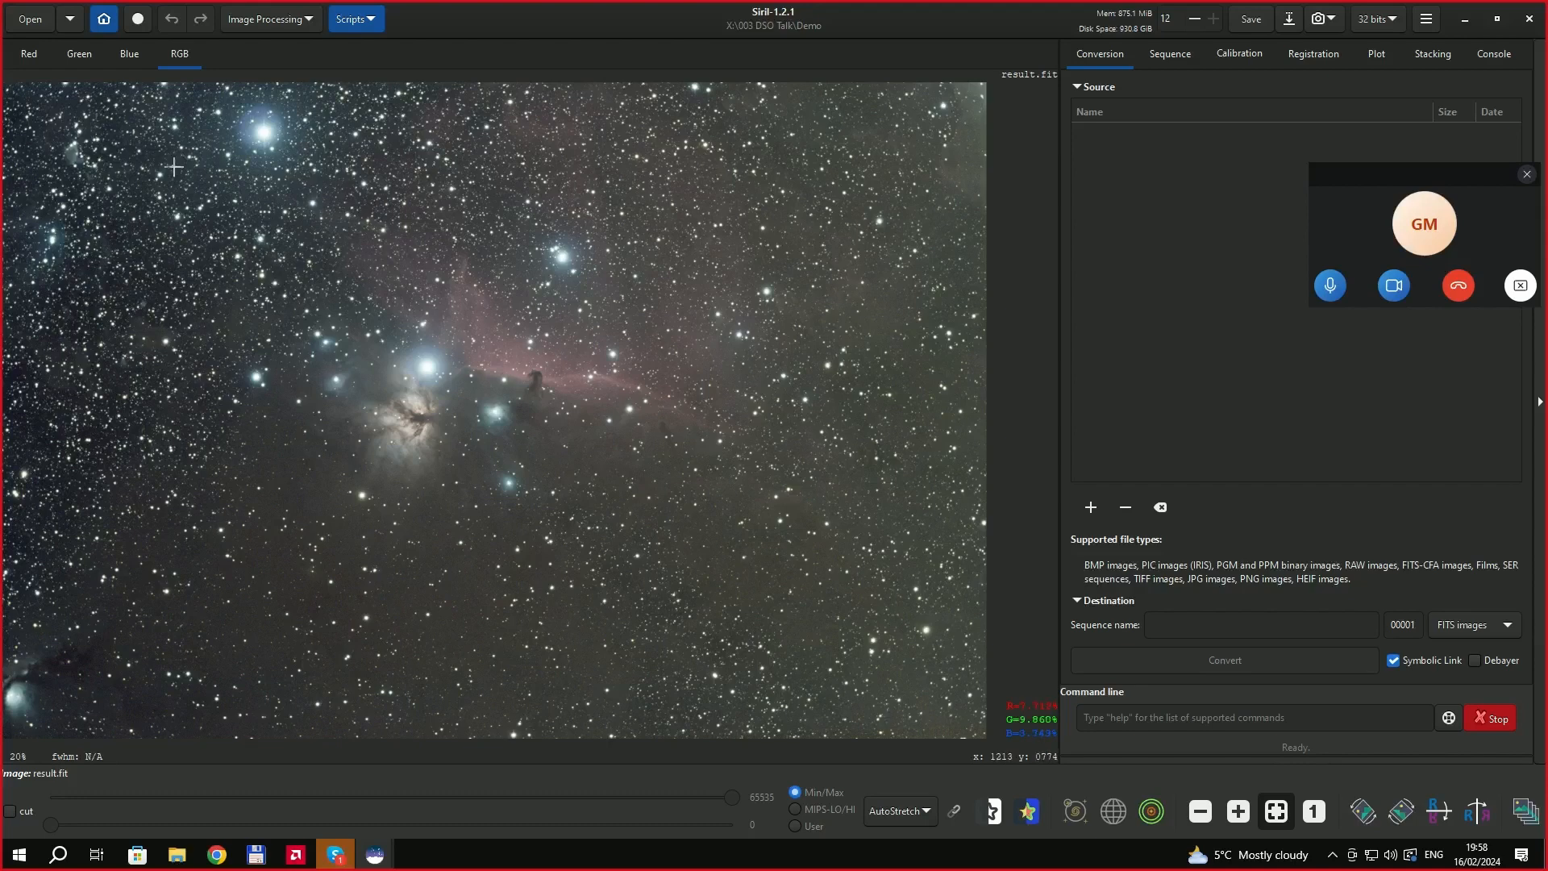
Examine the stretched image's blue, green and red channels individually and compare them with the RGB composite.
click(128, 54)
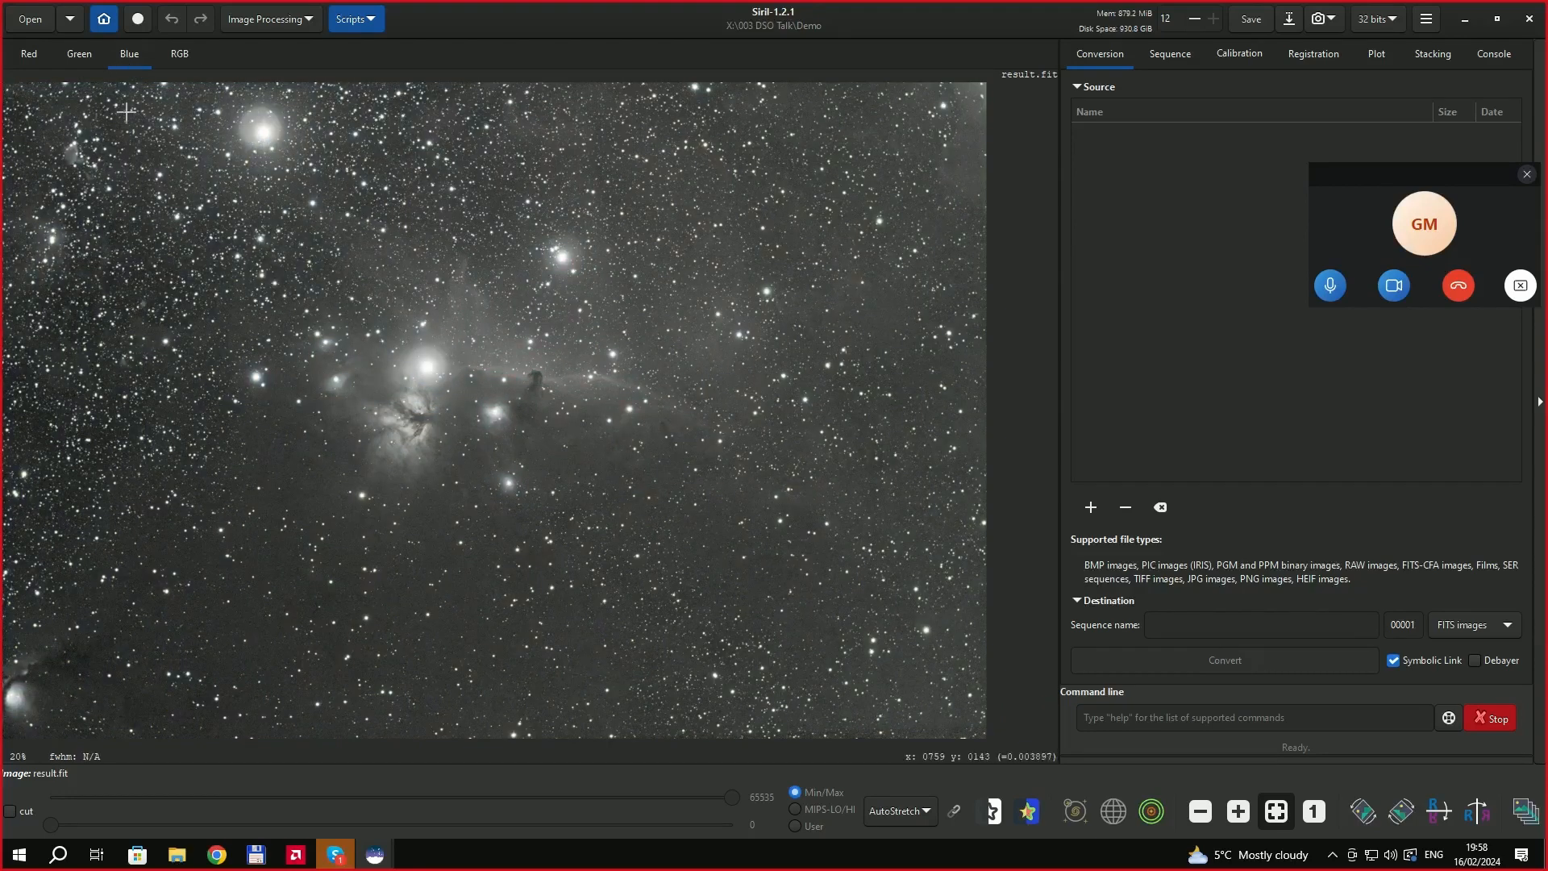
click(78, 57)
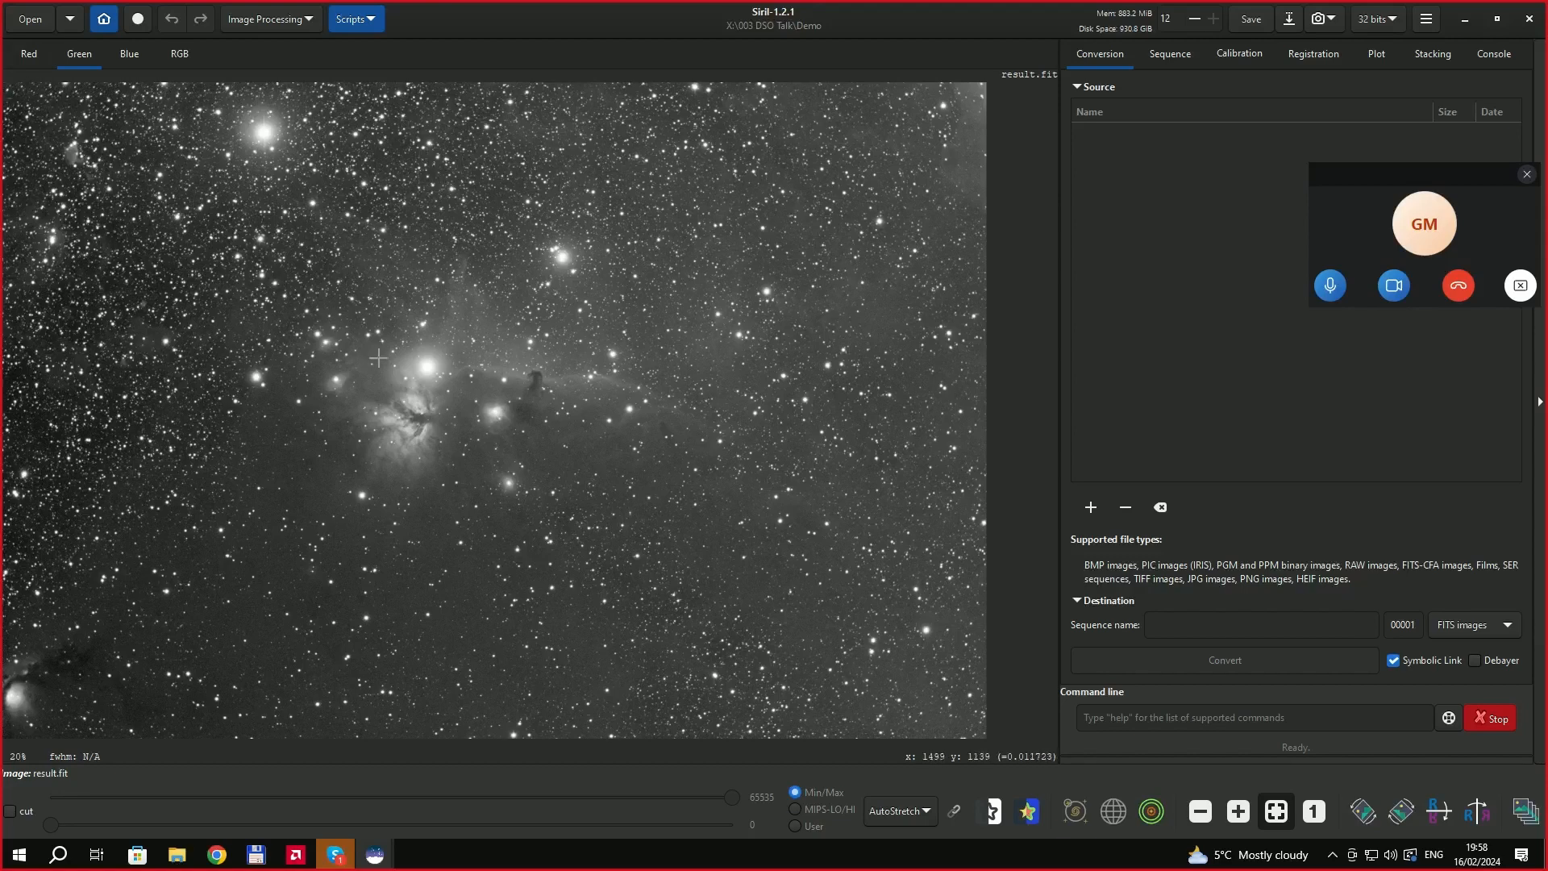
click(31, 61)
click(128, 60)
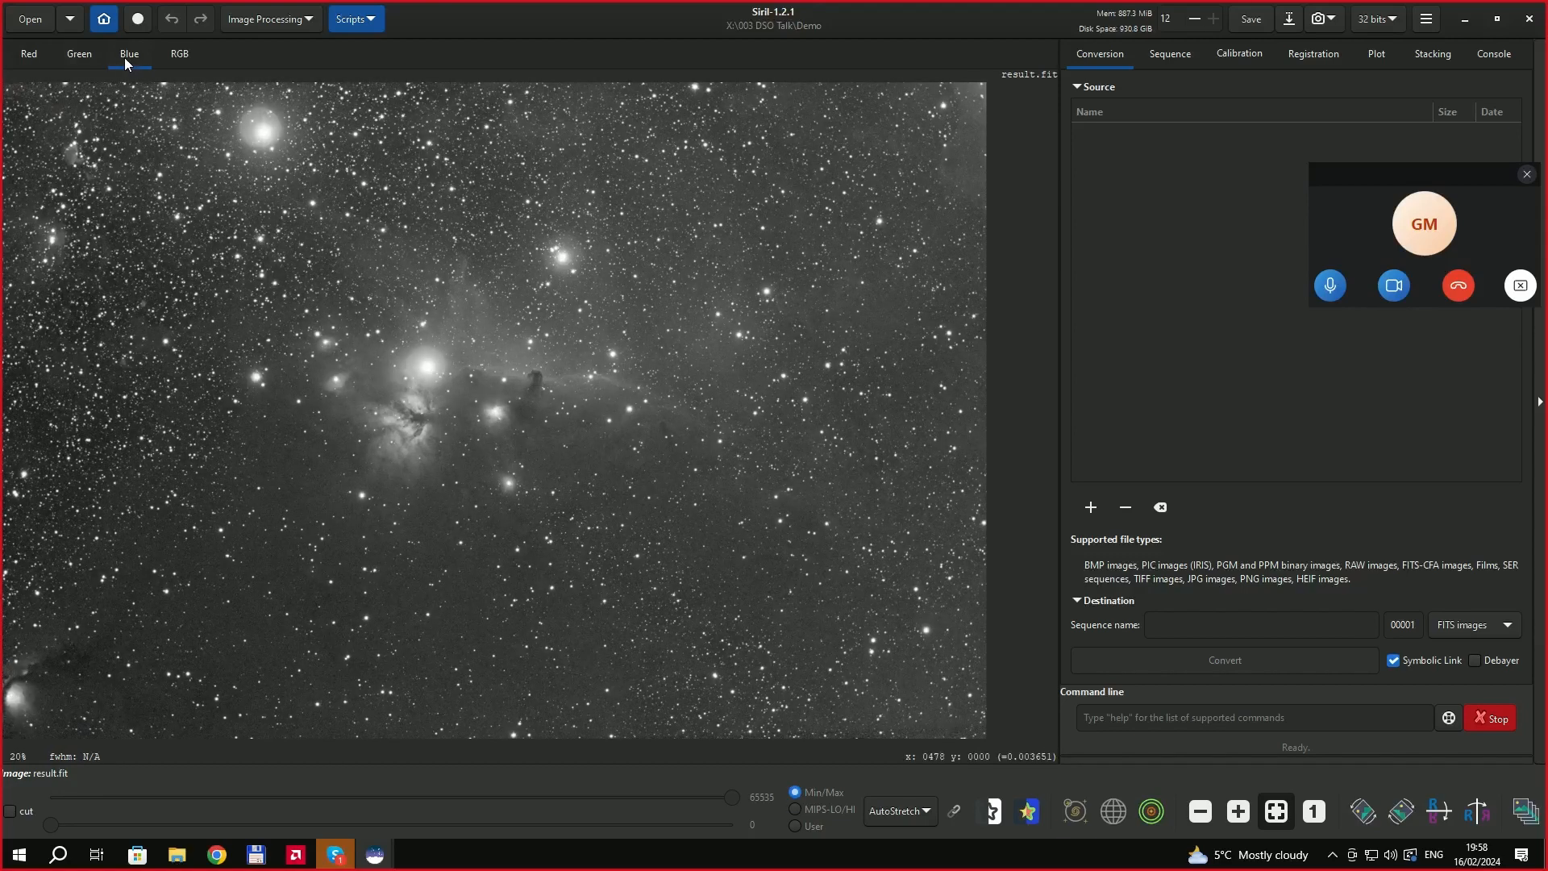
click(184, 51)
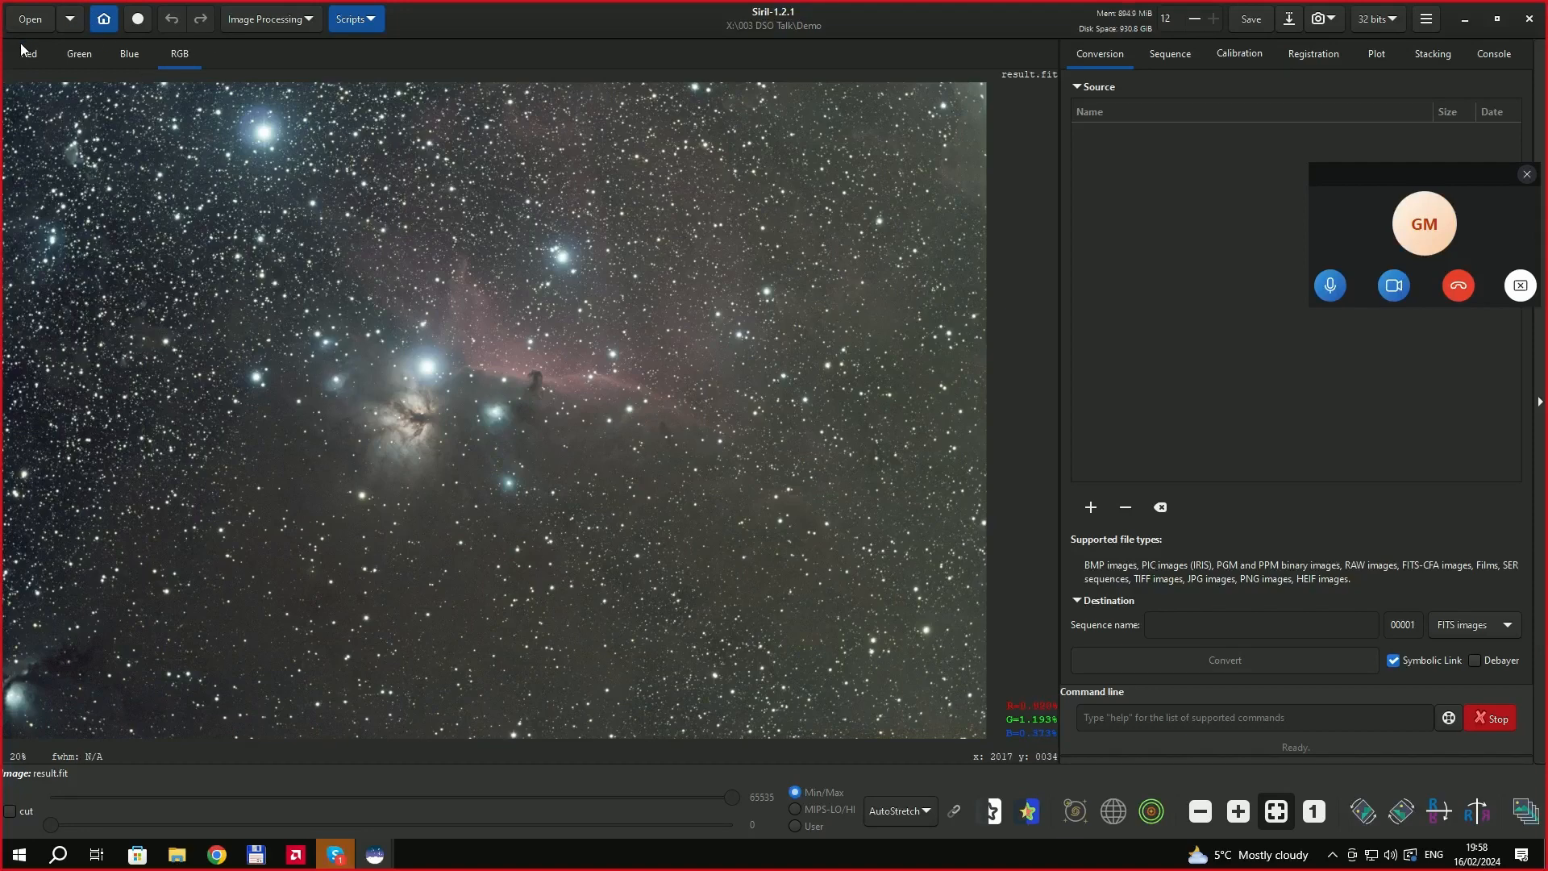
click(132, 53)
click(78, 56)
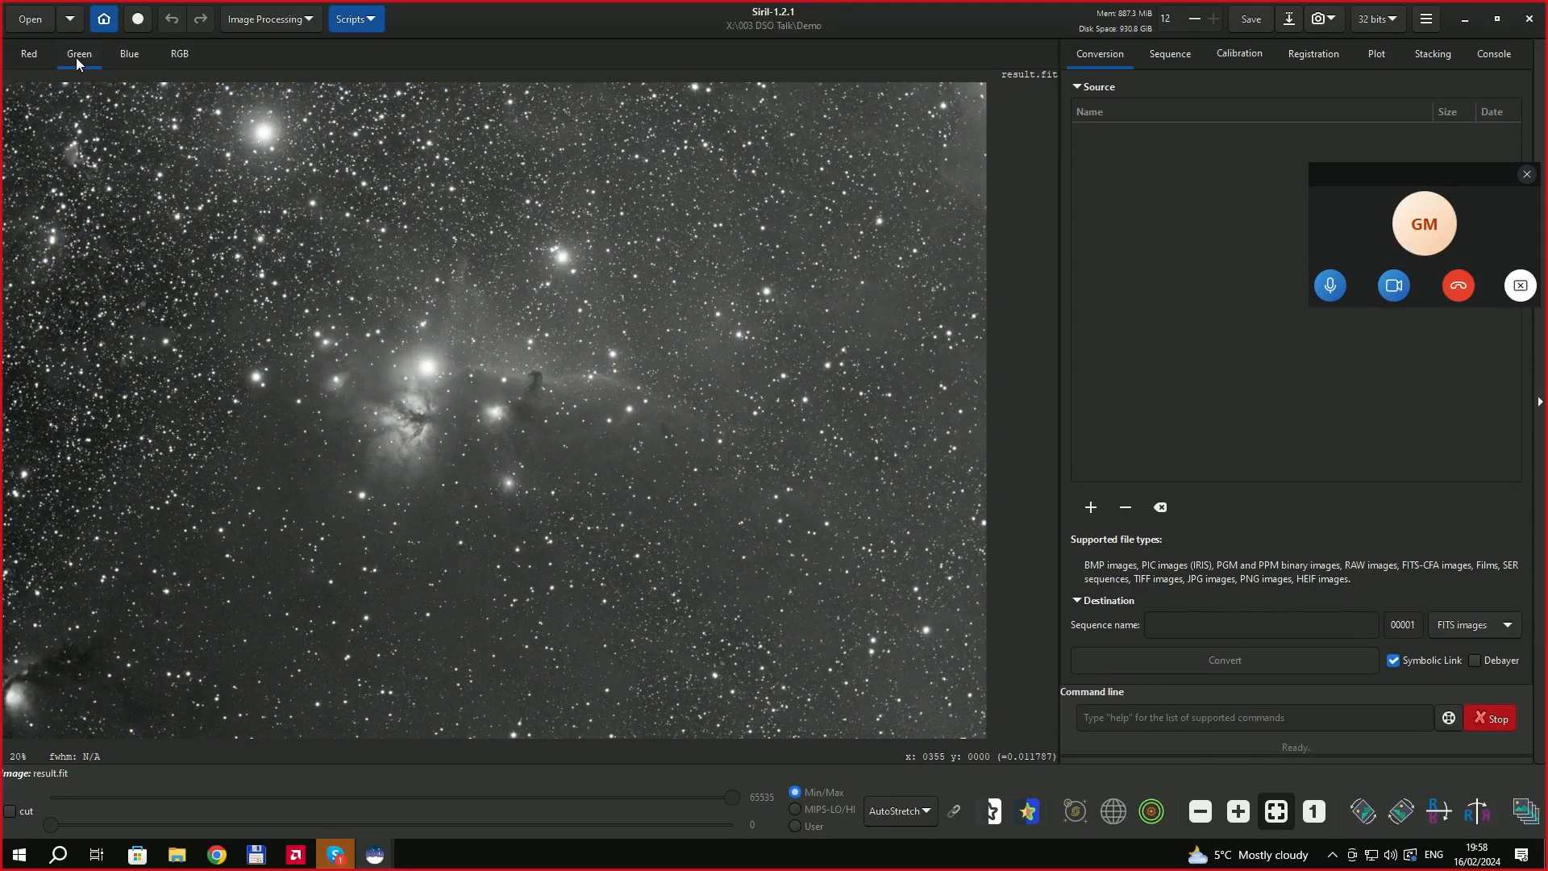
Compare the red, green and blue channels of the unchained AutoStretch preview, finishing on the green channel.
click(42, 57)
click(72, 57)
click(129, 56)
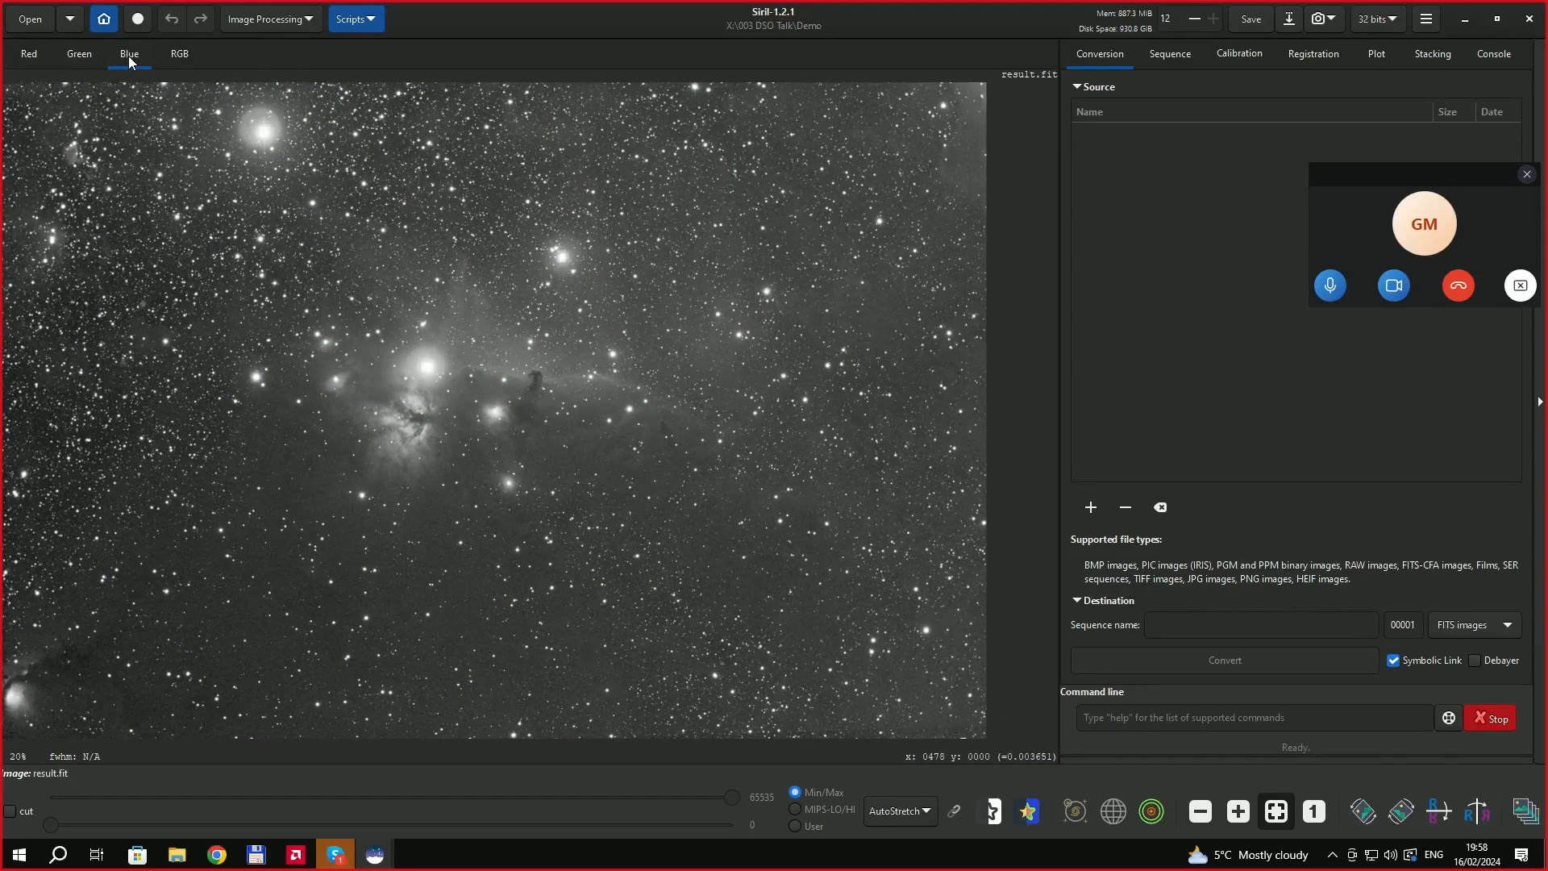
click(85, 55)
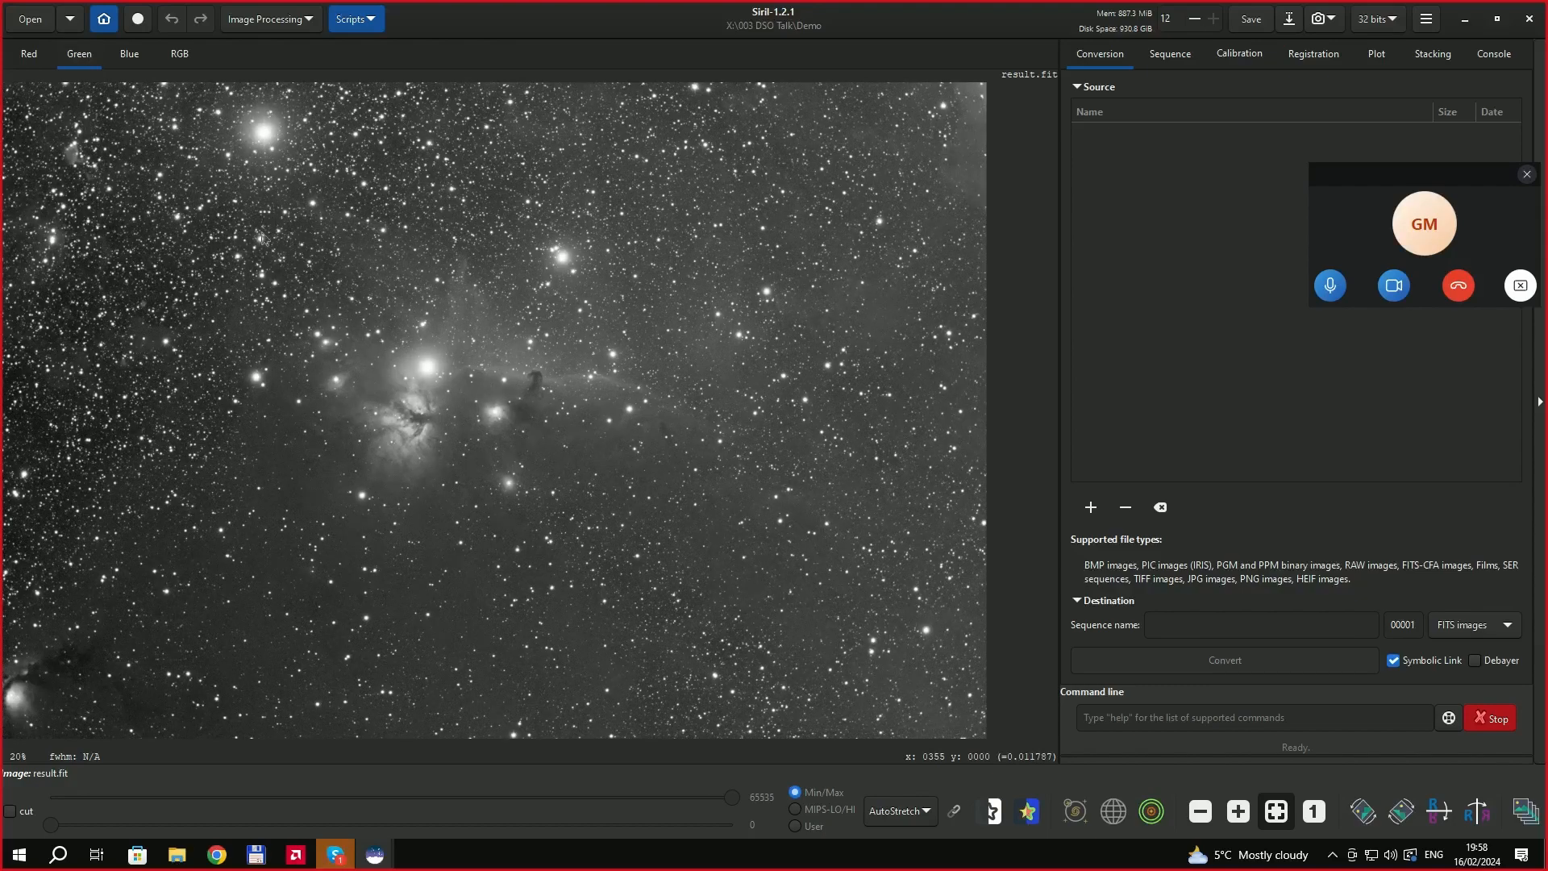
Compare chained and unchained AutoStretch on the green channel and the RGB composite, finishing on the unchained RGB view.
click(955, 812)
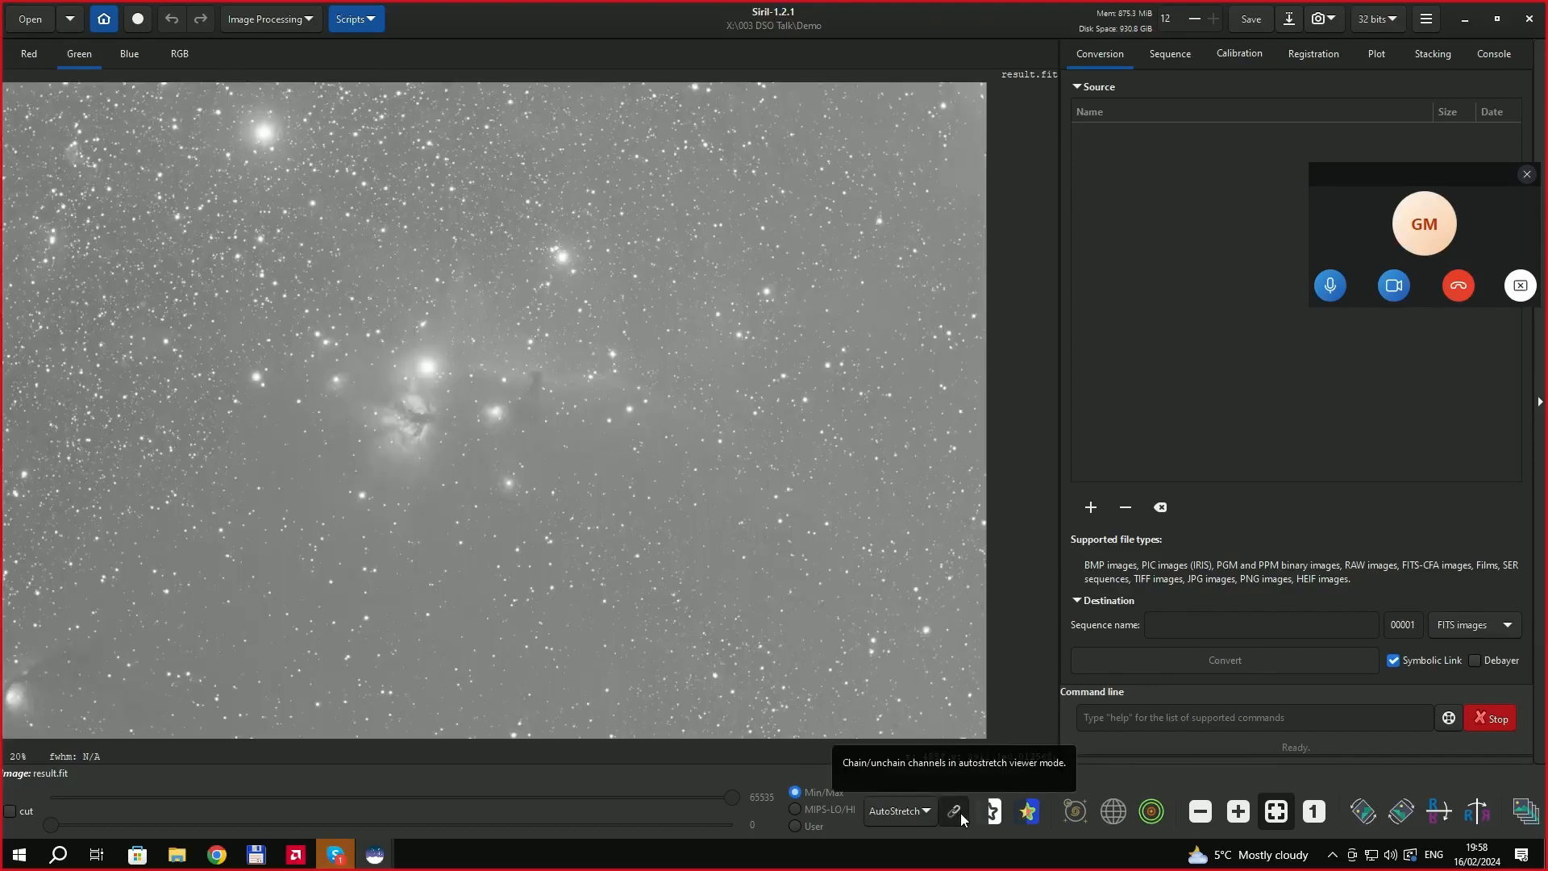
click(957, 812)
click(955, 812)
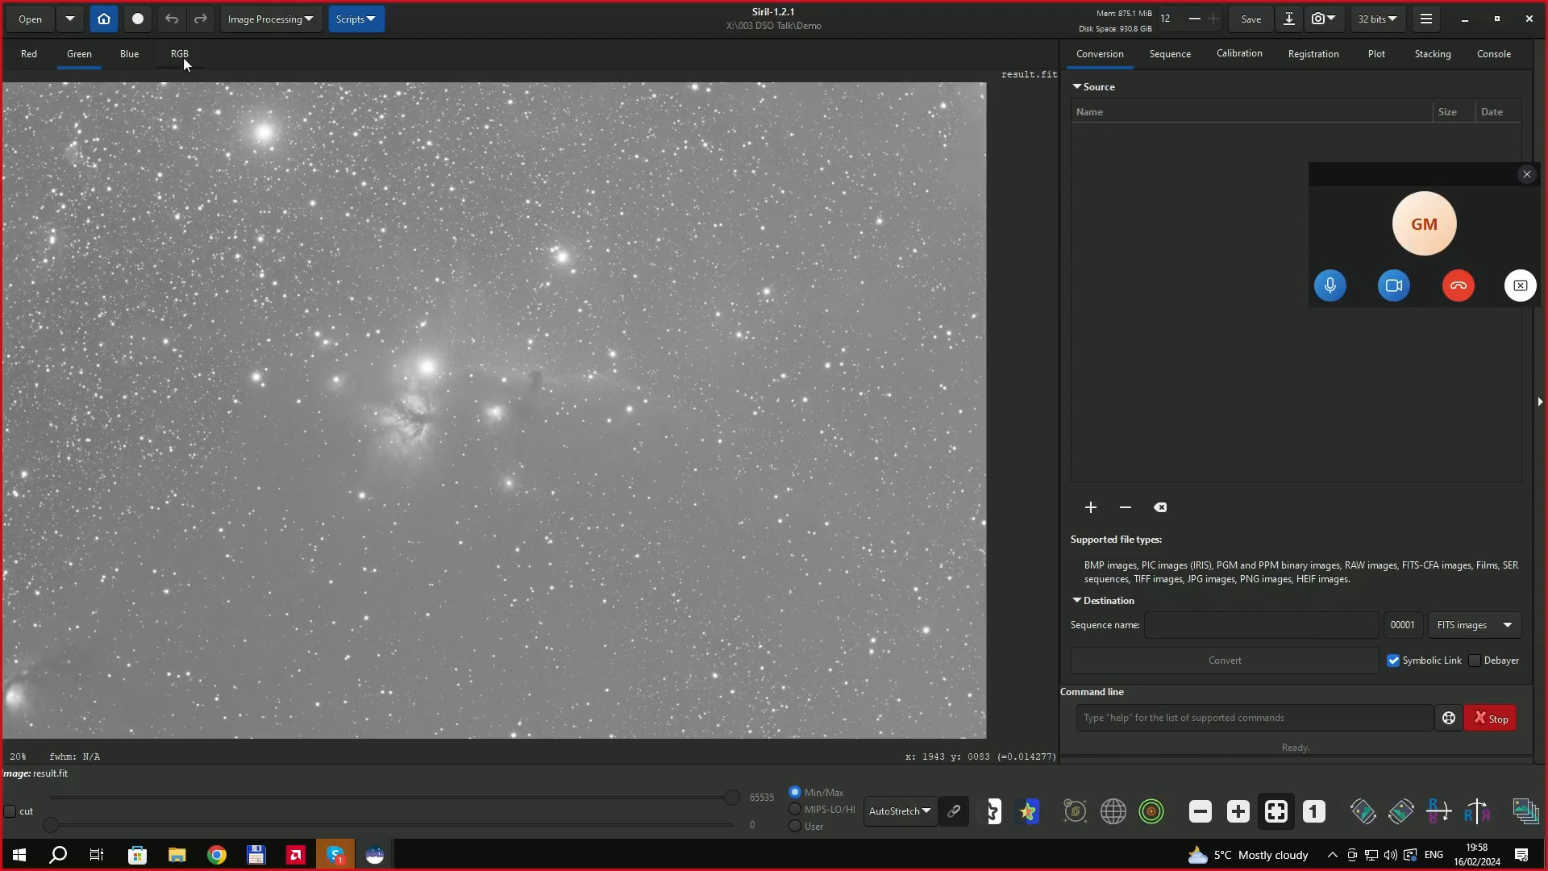
click(181, 57)
click(75, 55)
click(954, 812)
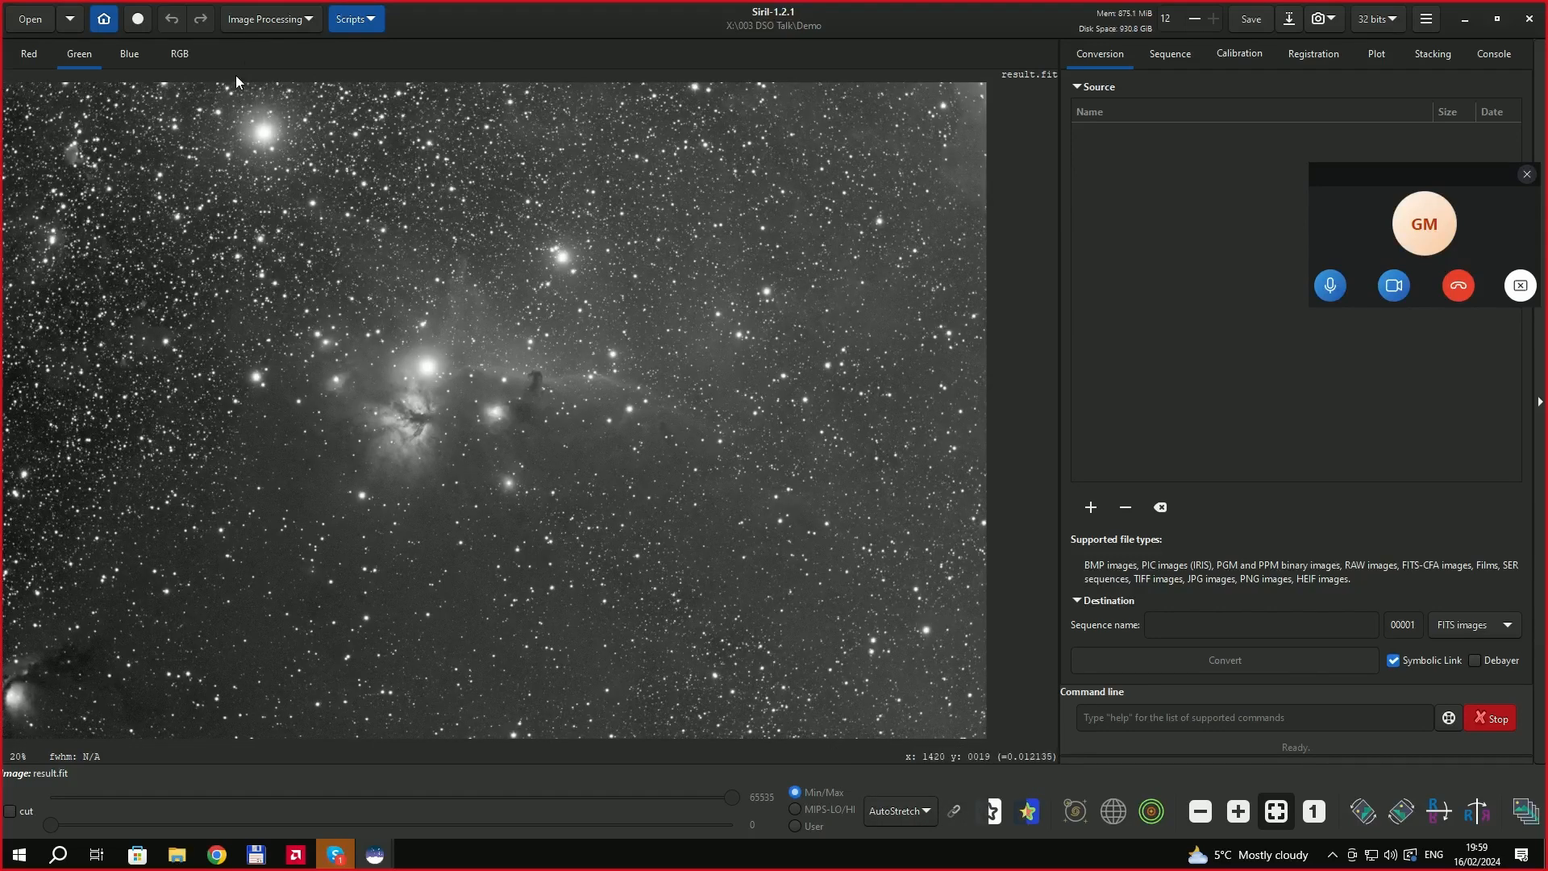
click(181, 57)
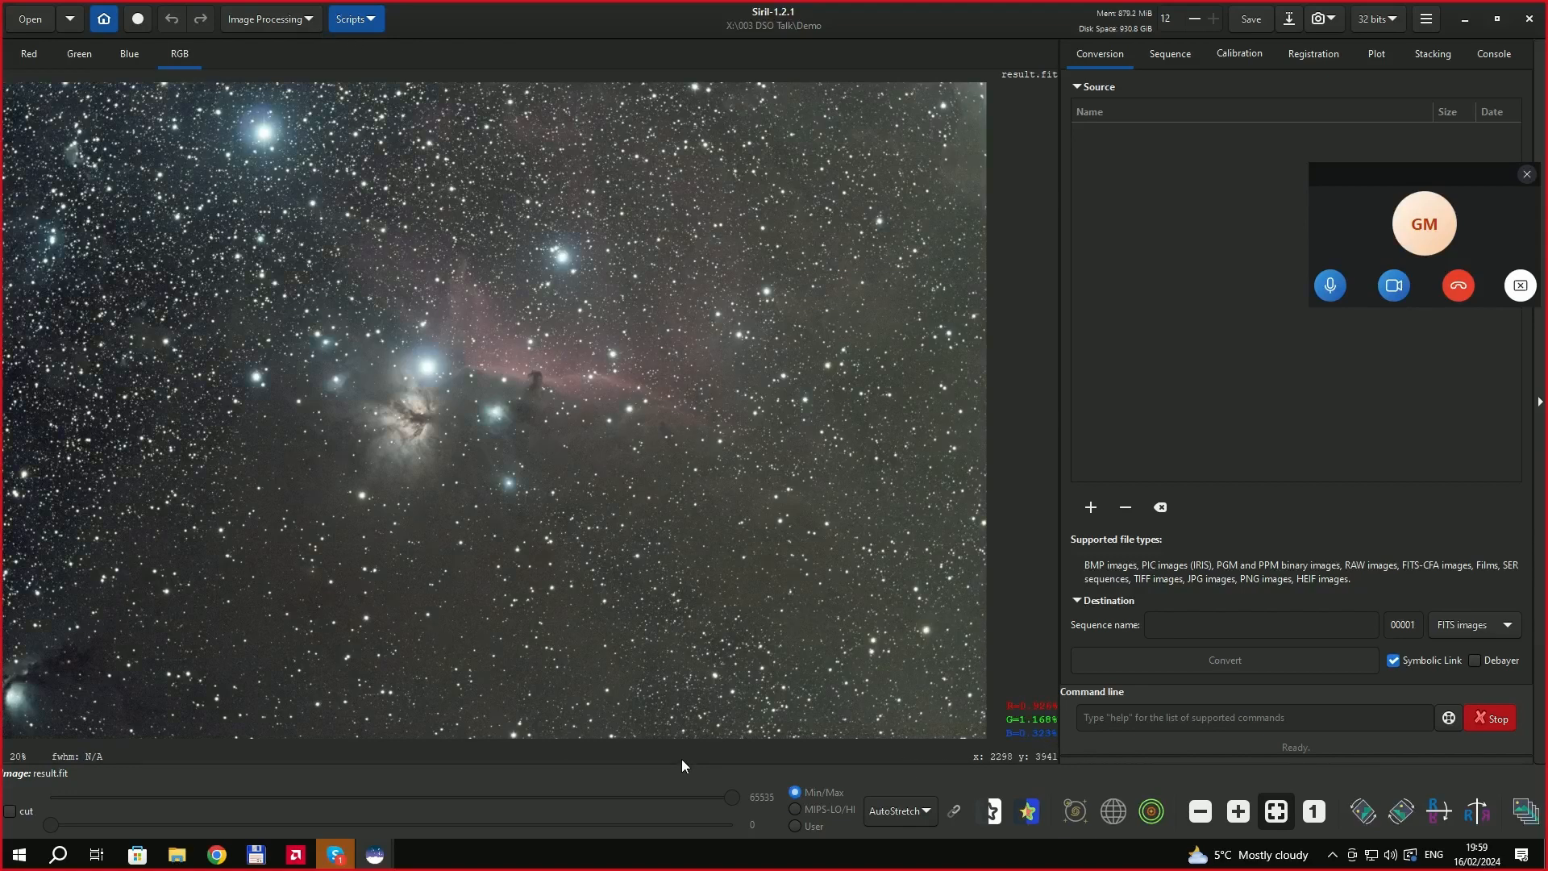
click(953, 813)
click(953, 813)
Open the Background Extraction tool and move its dialog away from the nebula.
click(309, 19)
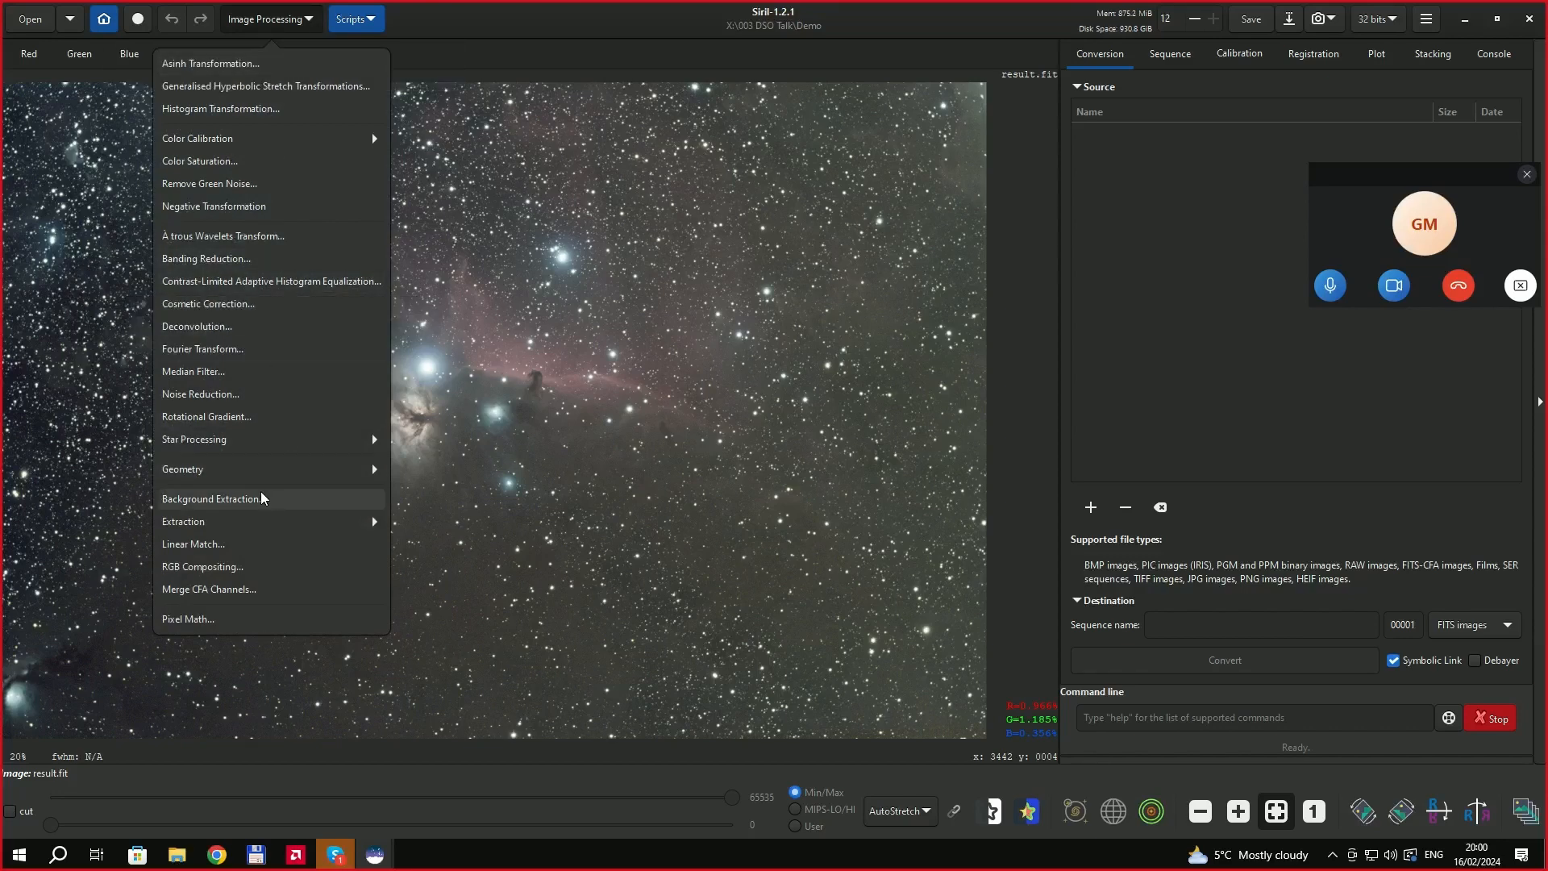
click(242, 500)
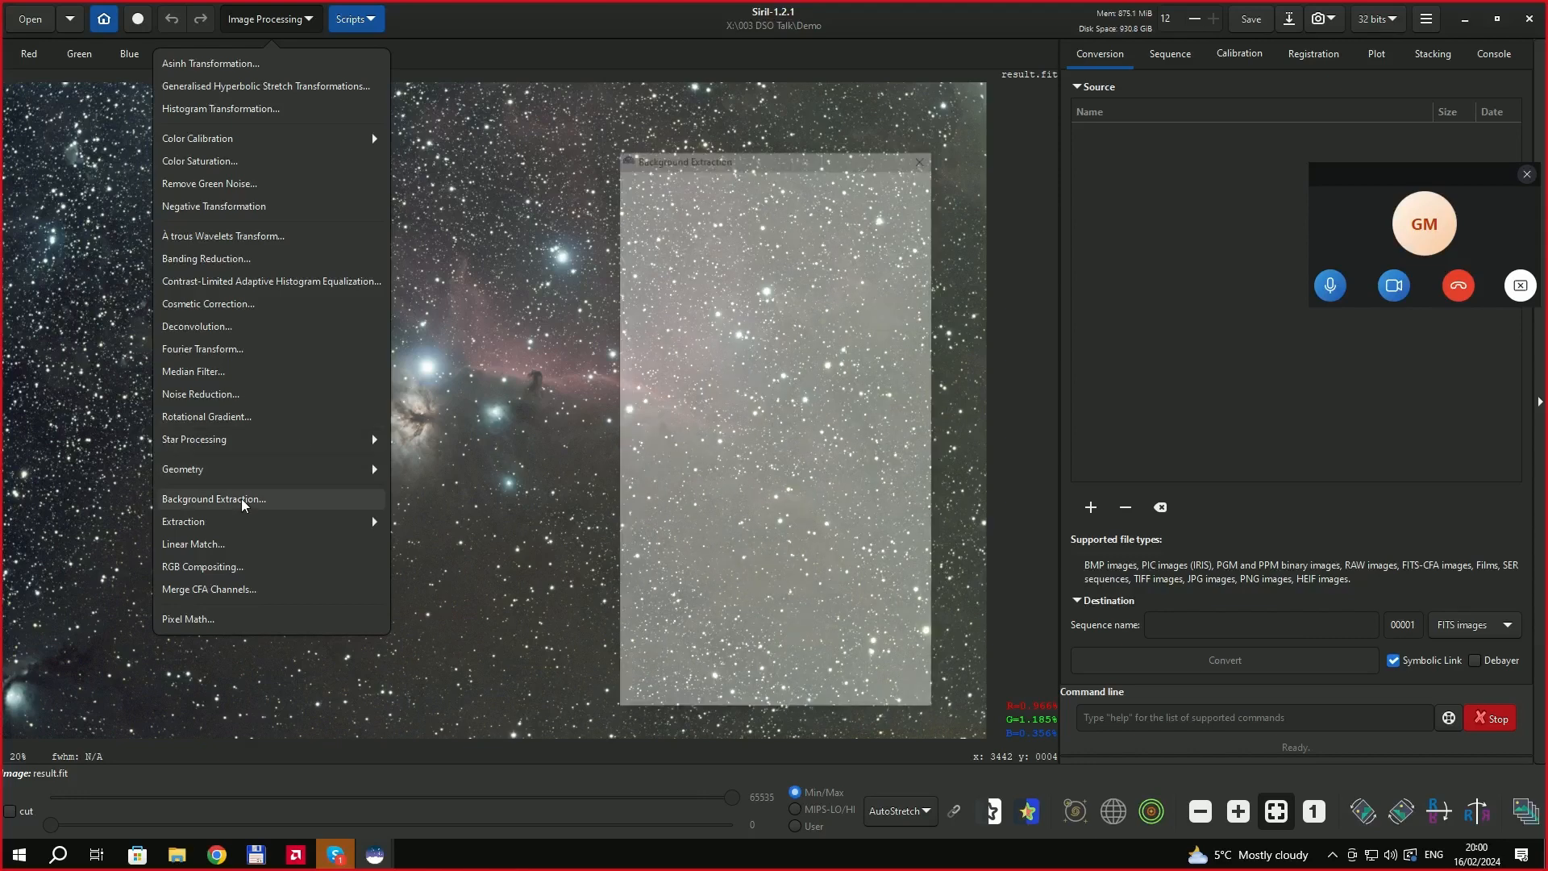
drag(846, 165, 1109, 125)
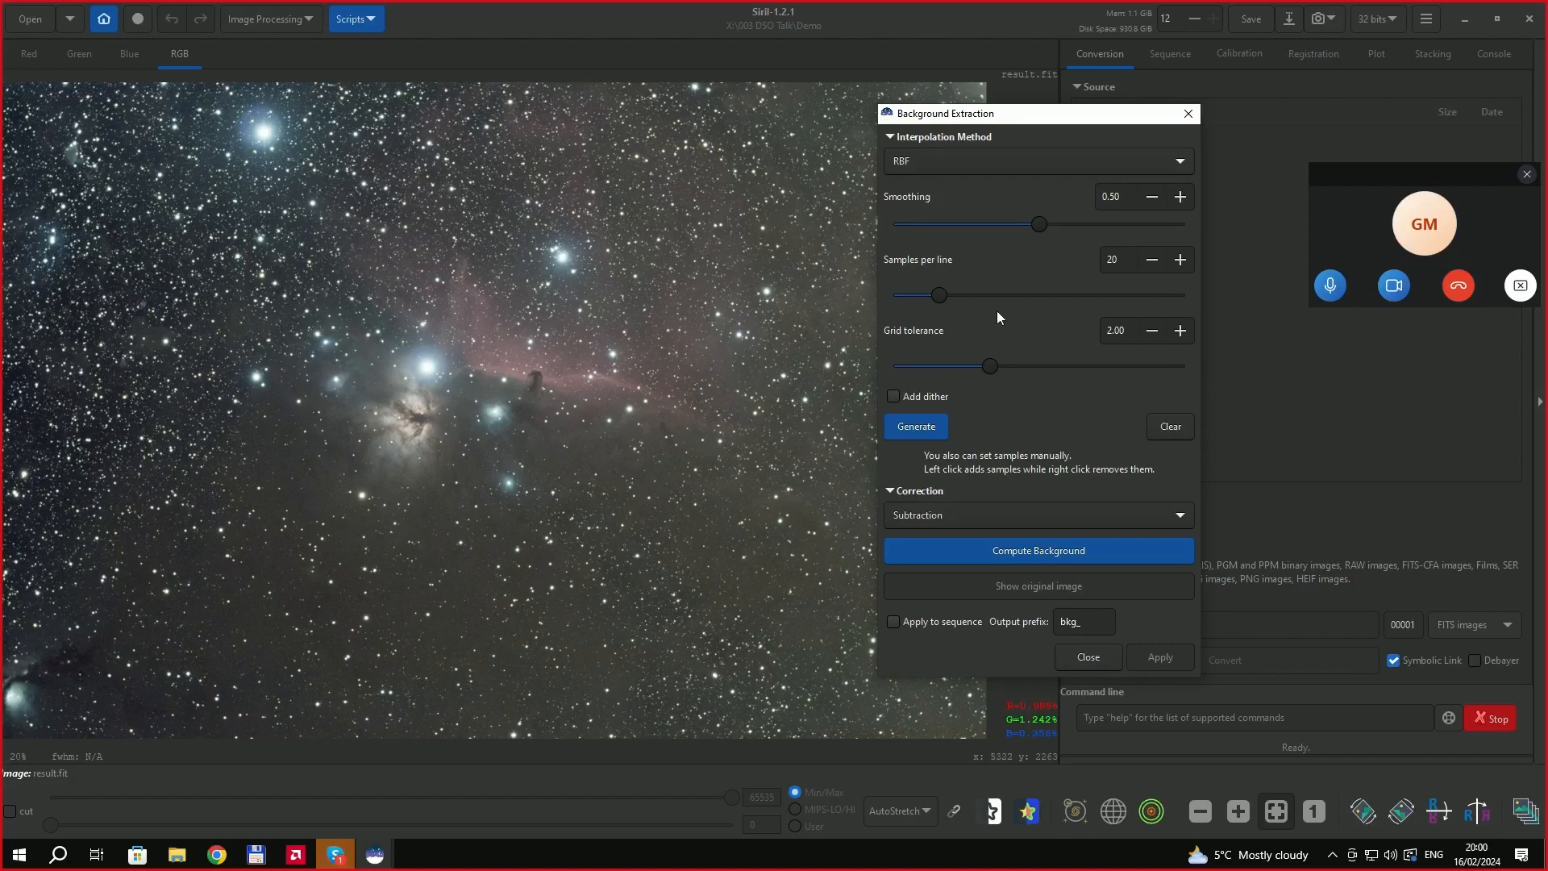
Try the Polynomial interpolation method for the background extraction and return to RBF.
click(1183, 164)
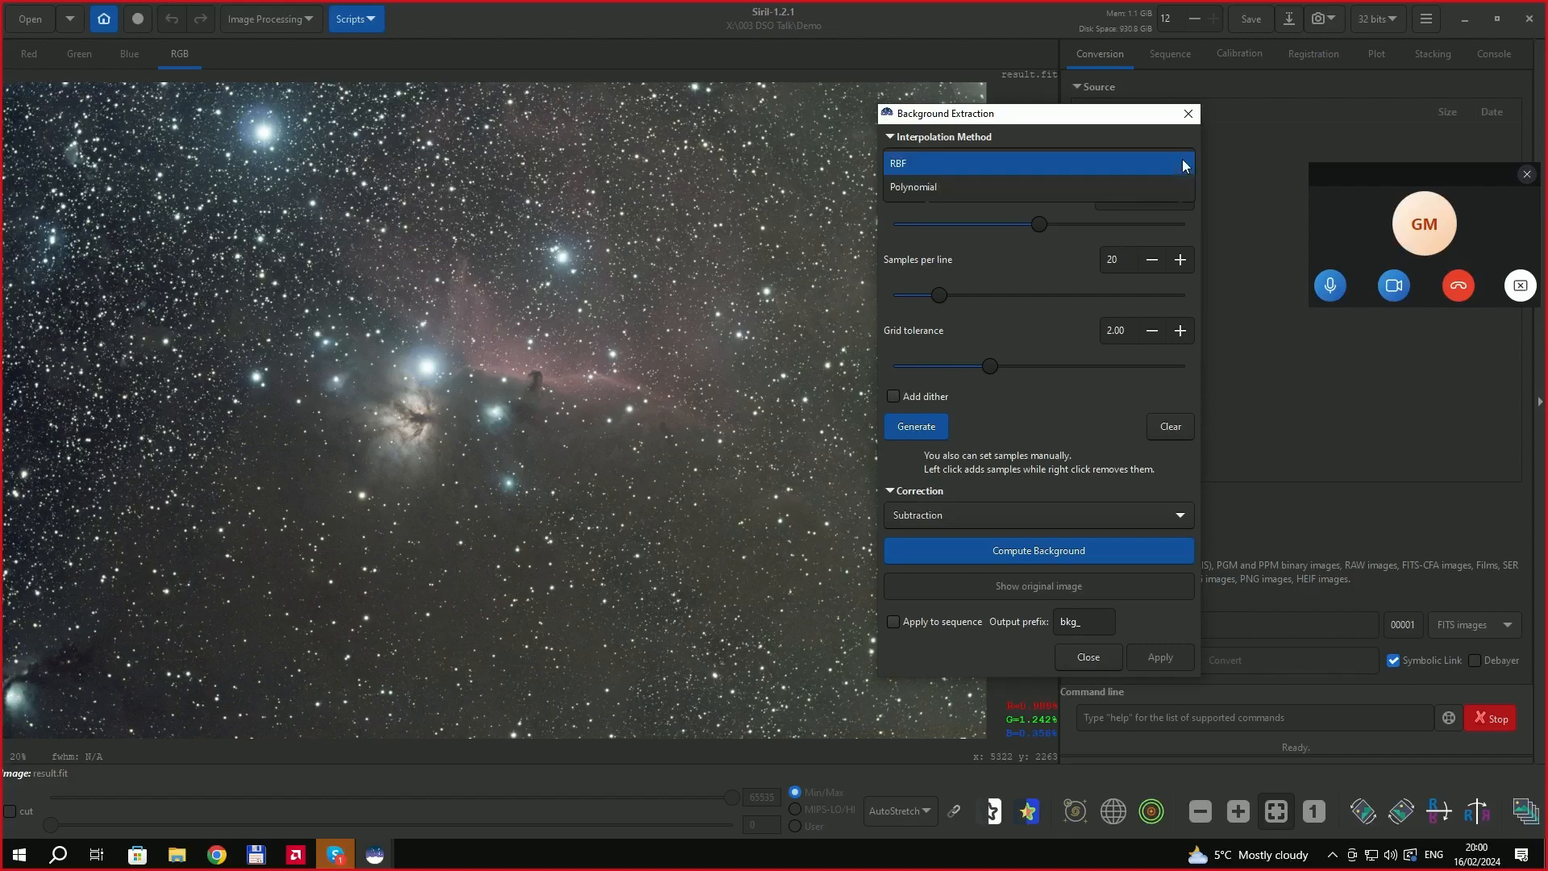
click(947, 189)
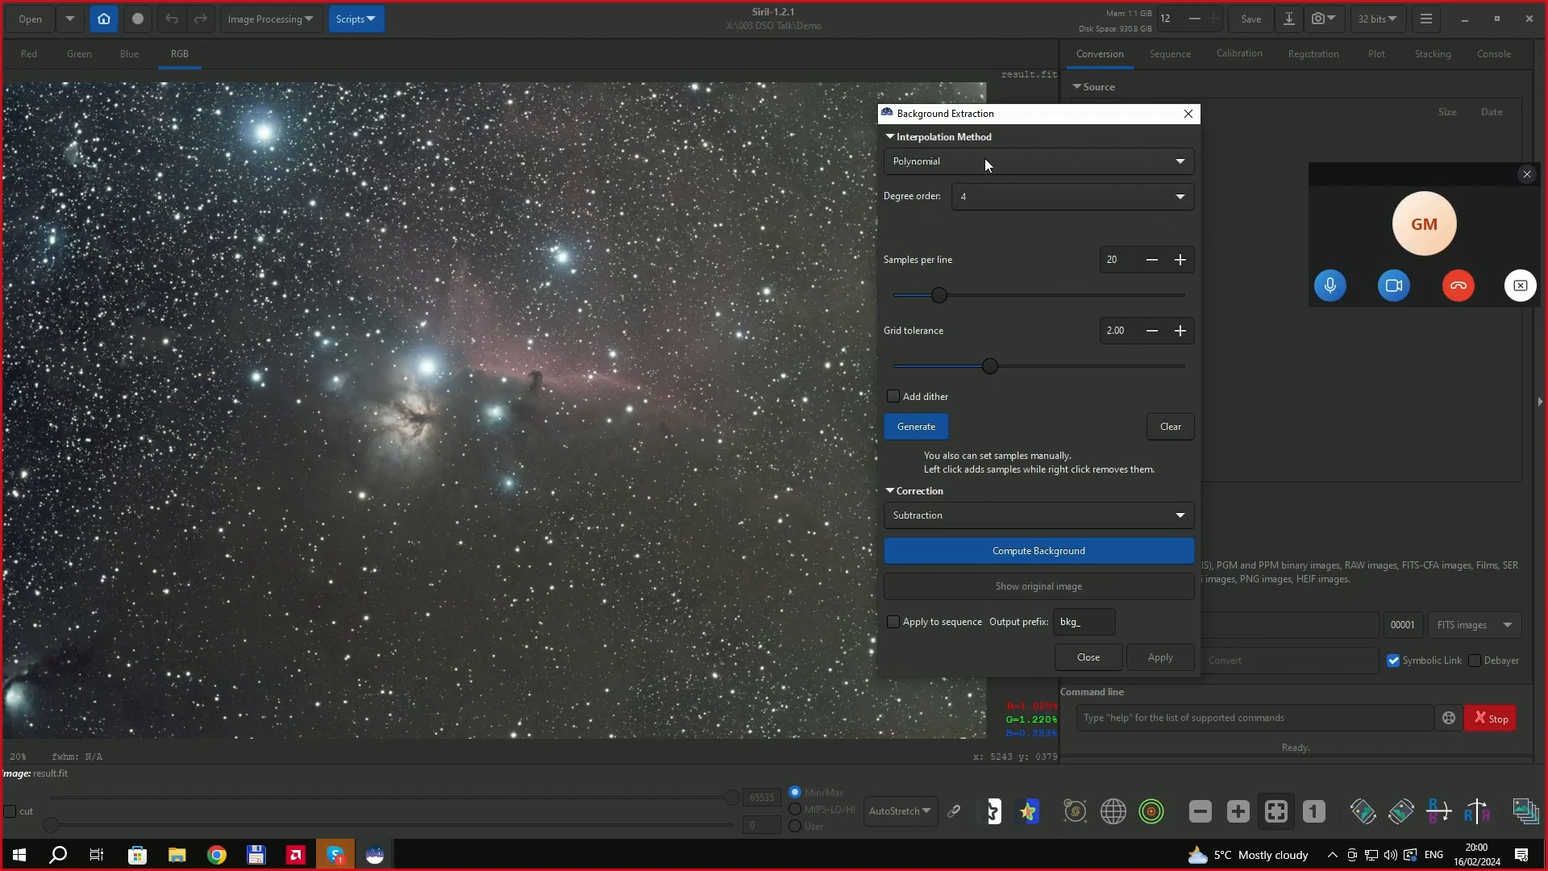
click(1183, 164)
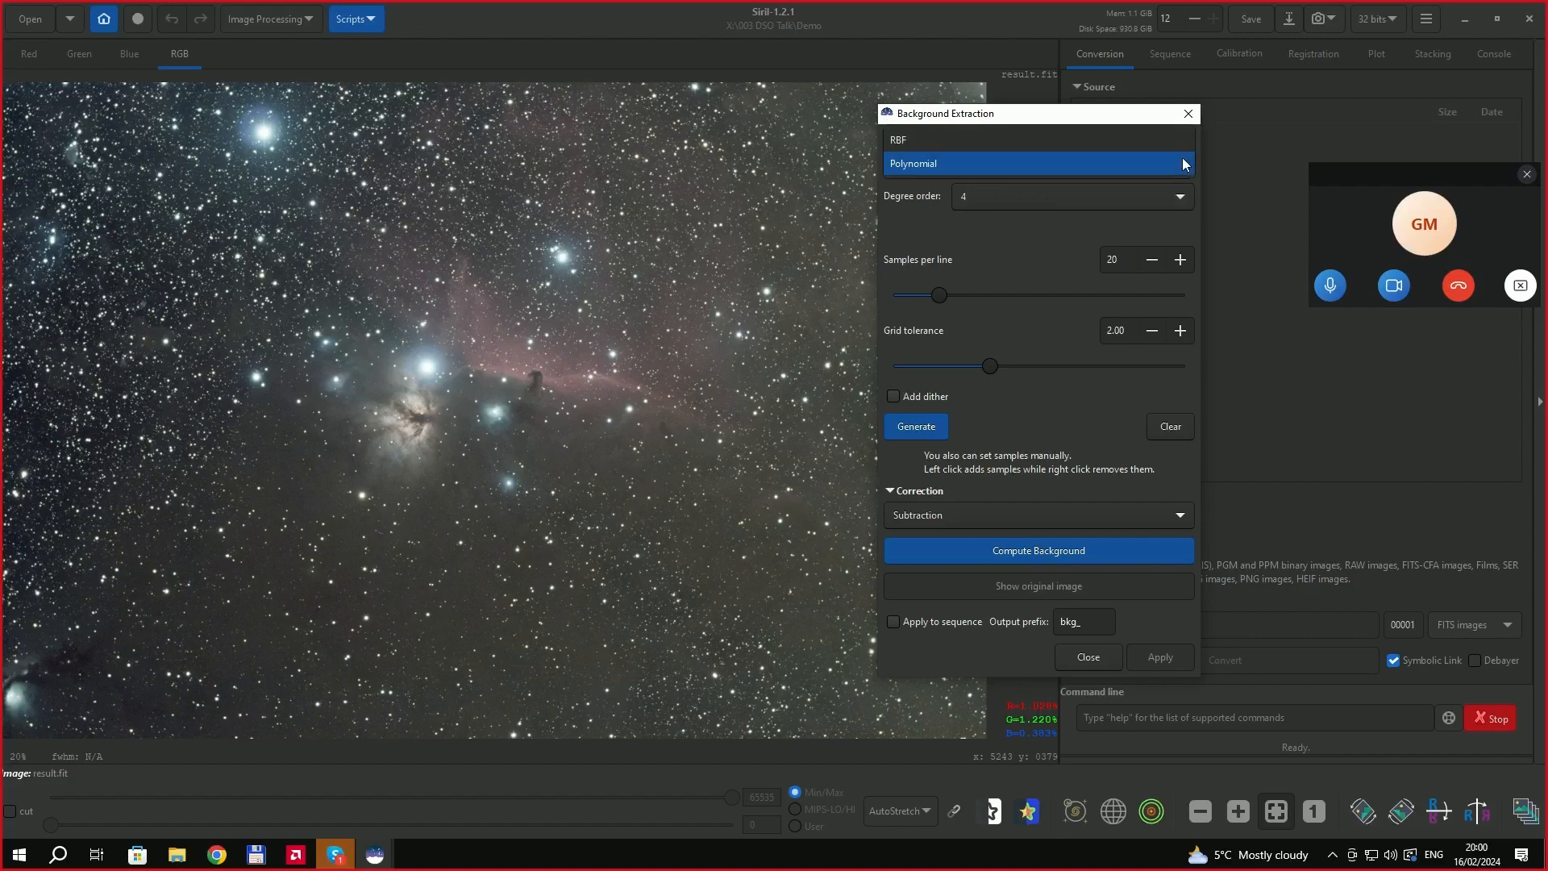
click(923, 144)
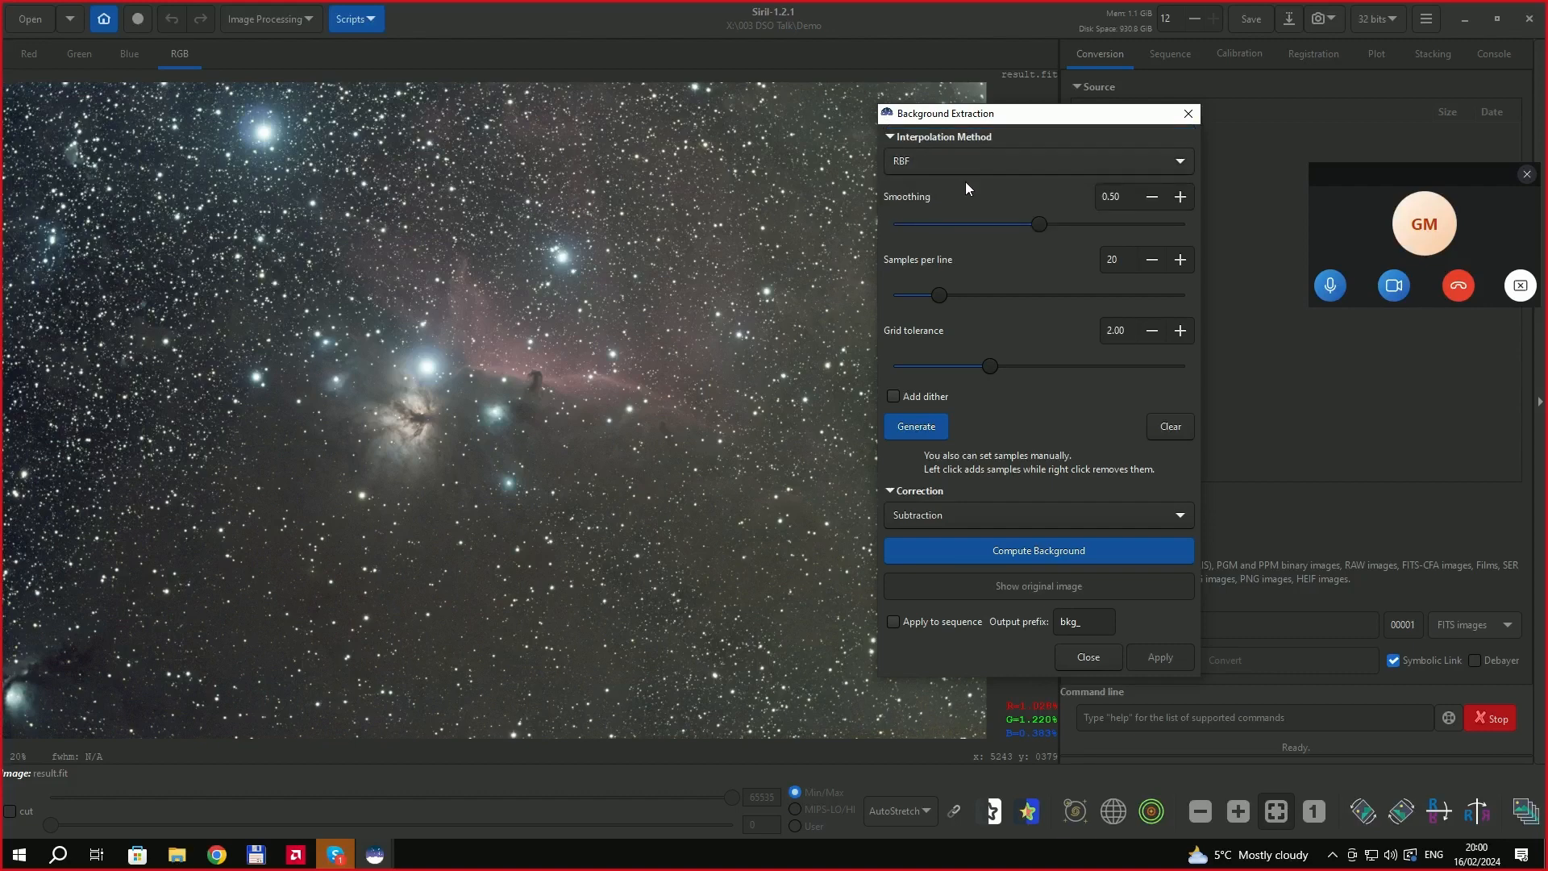
Generate an automatic grid of background samples, try removing and adding single samples, and clear them all.
drag(1063, 122, 1187, 84)
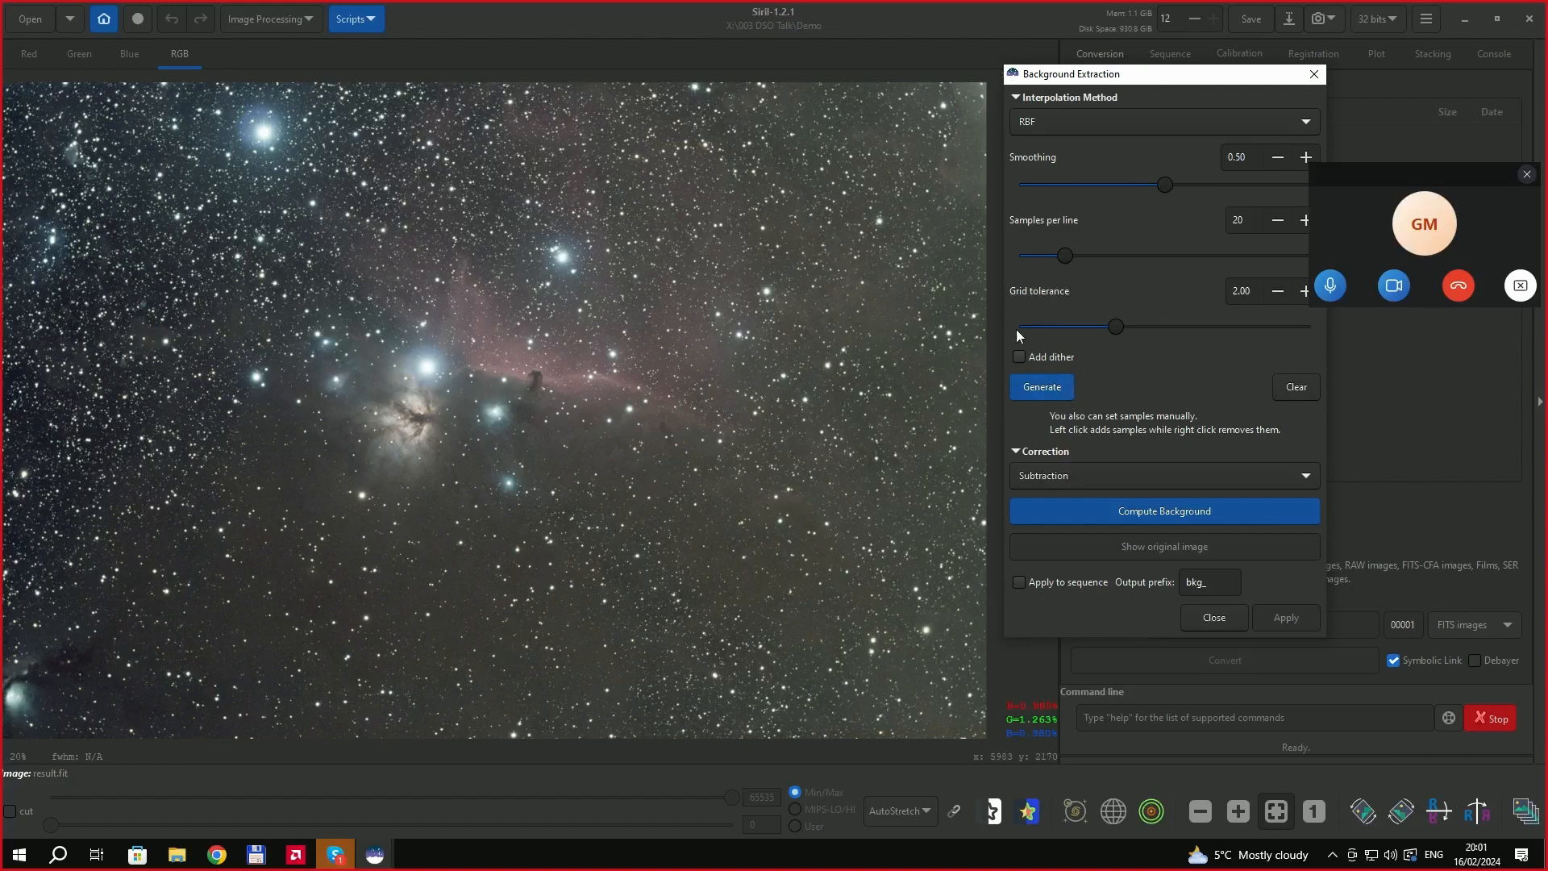
click(1041, 387)
right_click(572, 139)
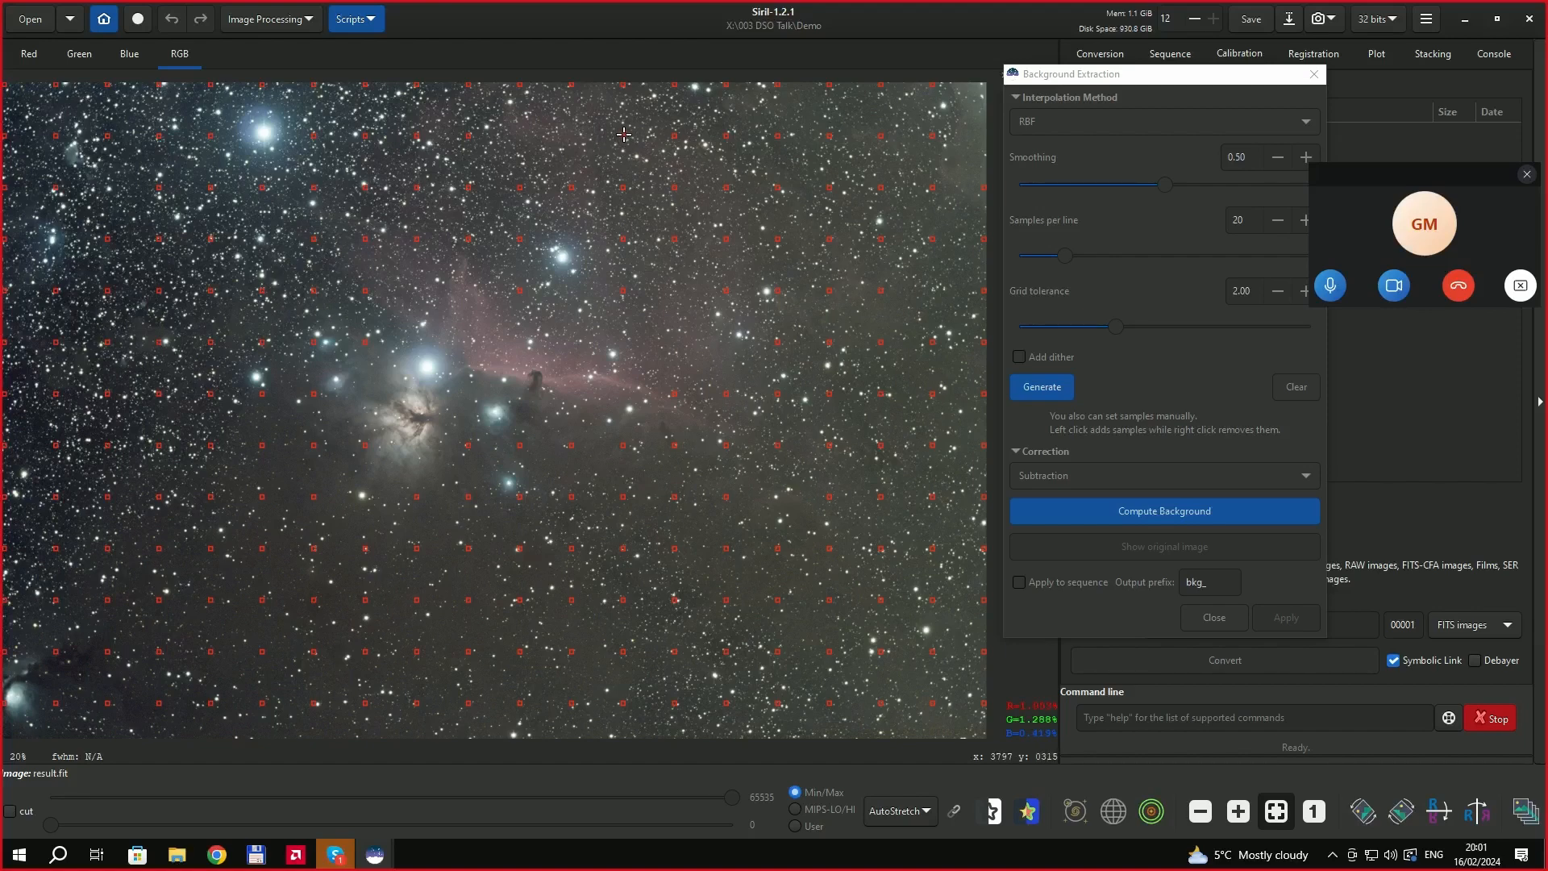
click(343, 110)
click(1280, 393)
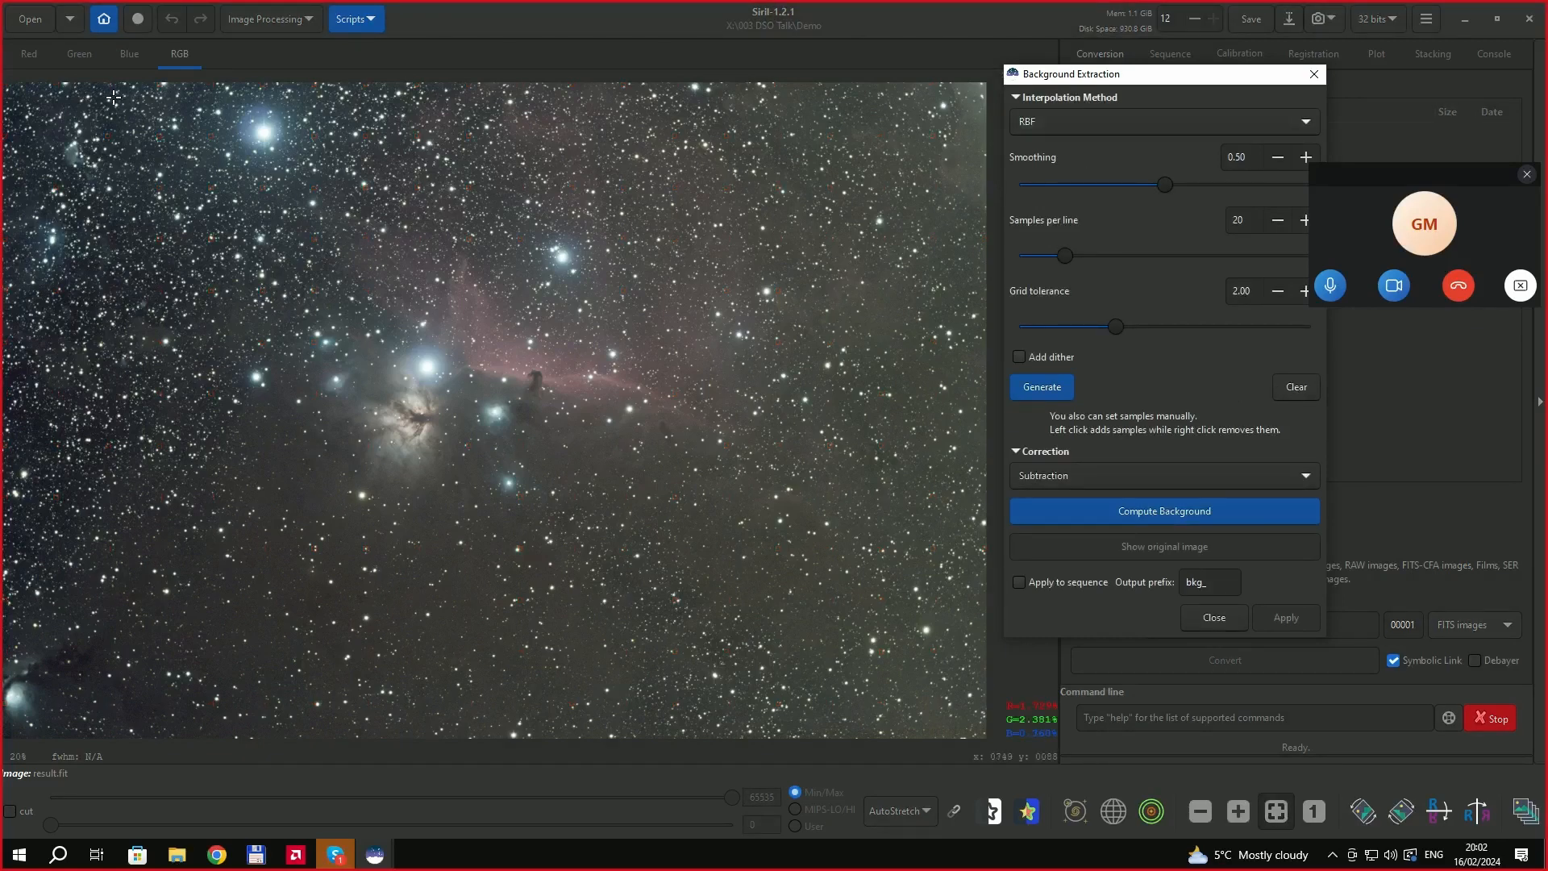
Place background samples by hand on dark, star-free sky in the image's upper-left corner and down its left edge.
click(71, 104)
click(14, 120)
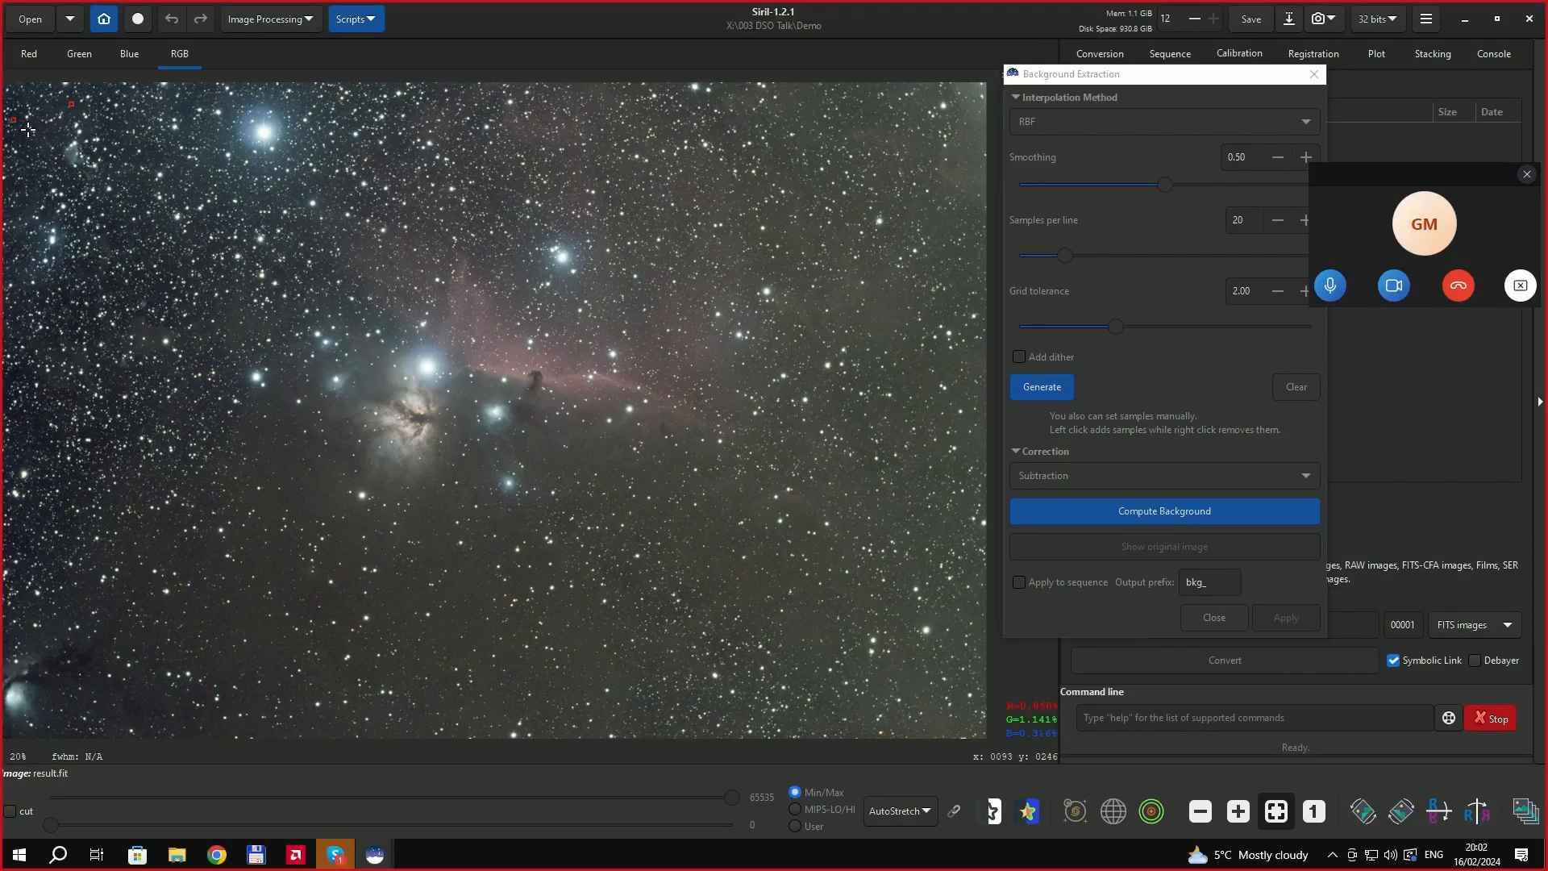
click(151, 154)
click(43, 442)
click(30, 611)
Add three background samples between the stars in the lower-right part of the image.
scroll(921, 634, up, 3)
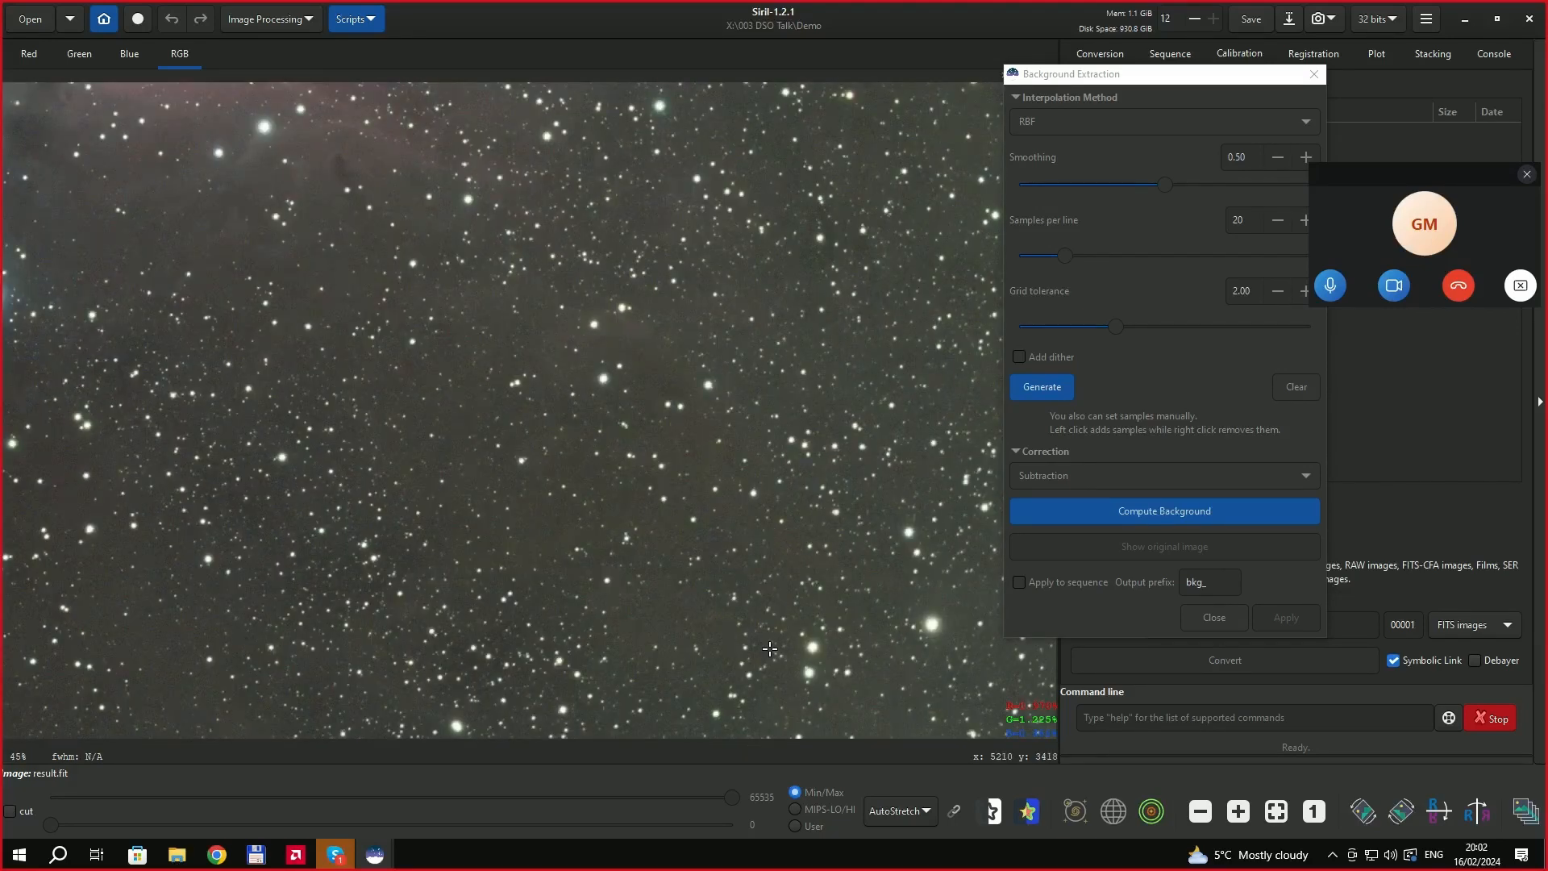
scroll(763, 637, down, 1)
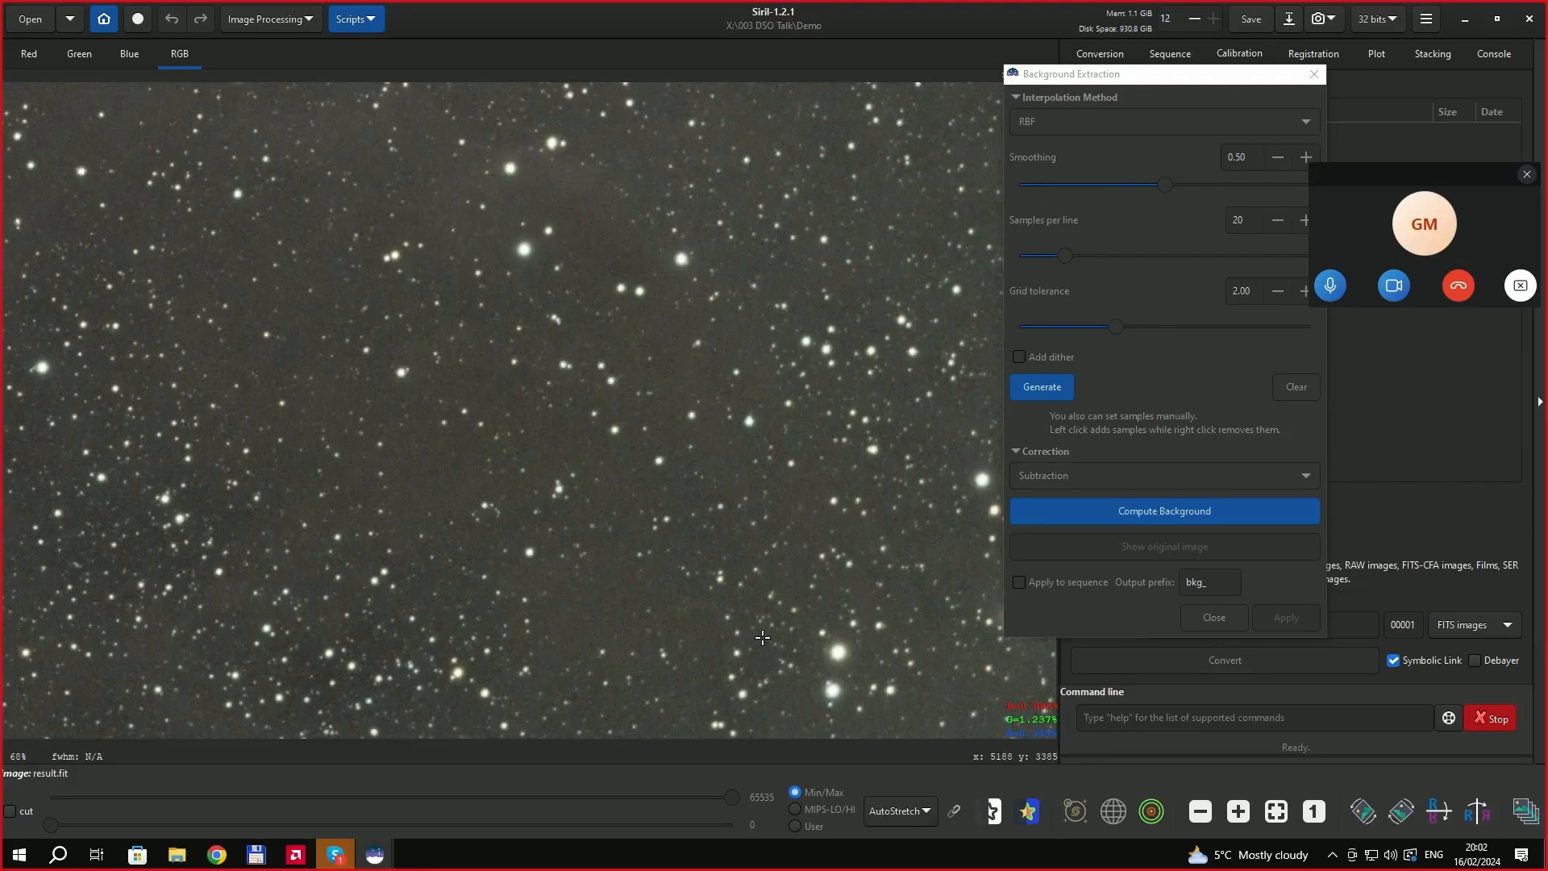
scroll(891, 721, up, 2)
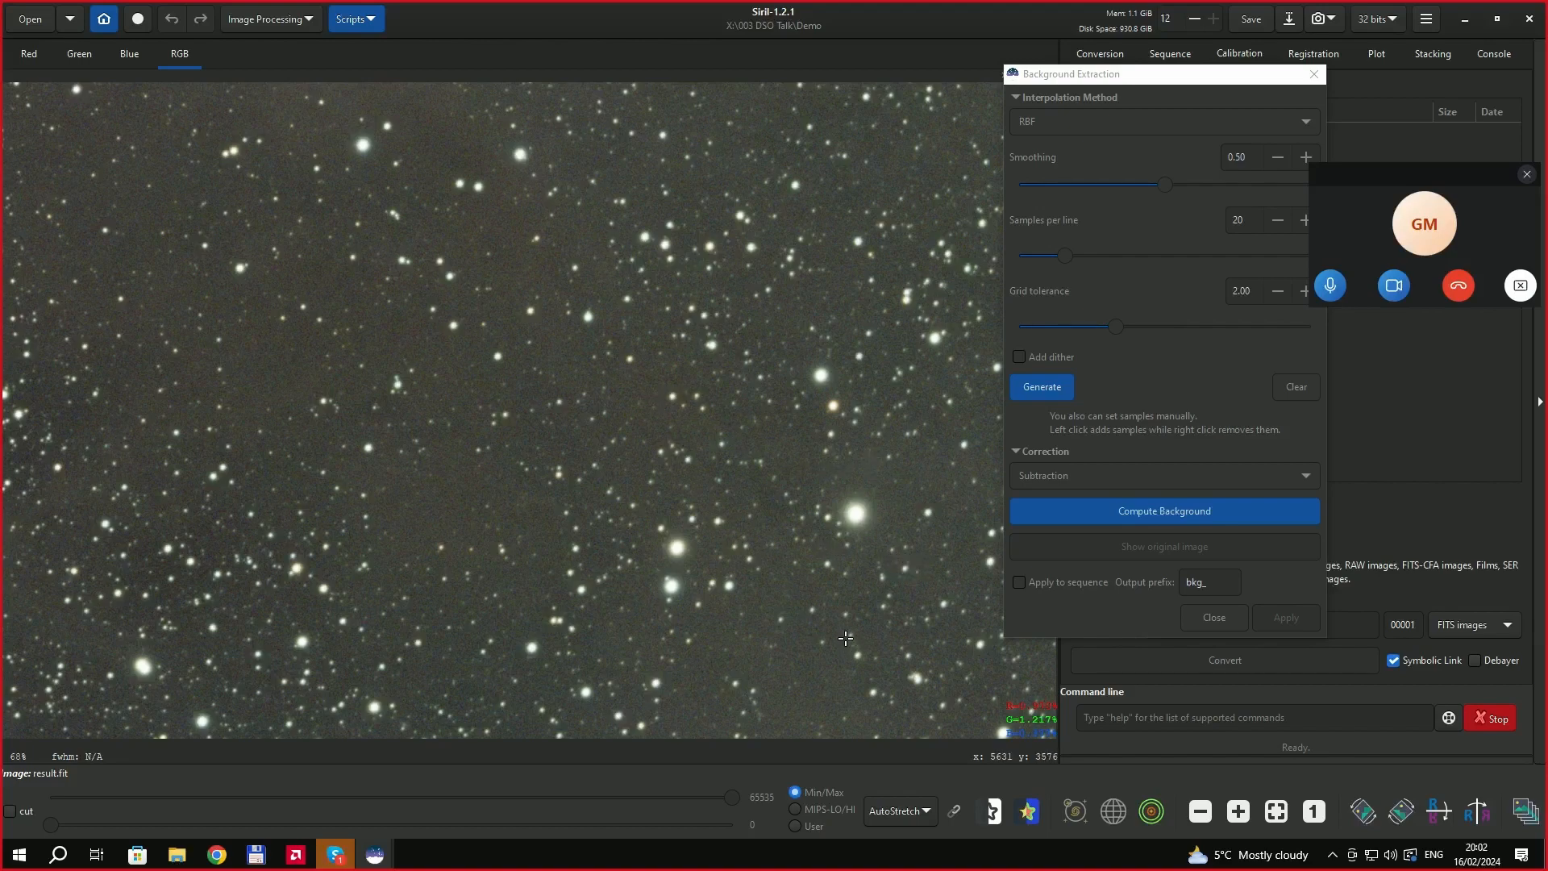
click(773, 497)
click(550, 640)
scroll(537, 547, down, 5)
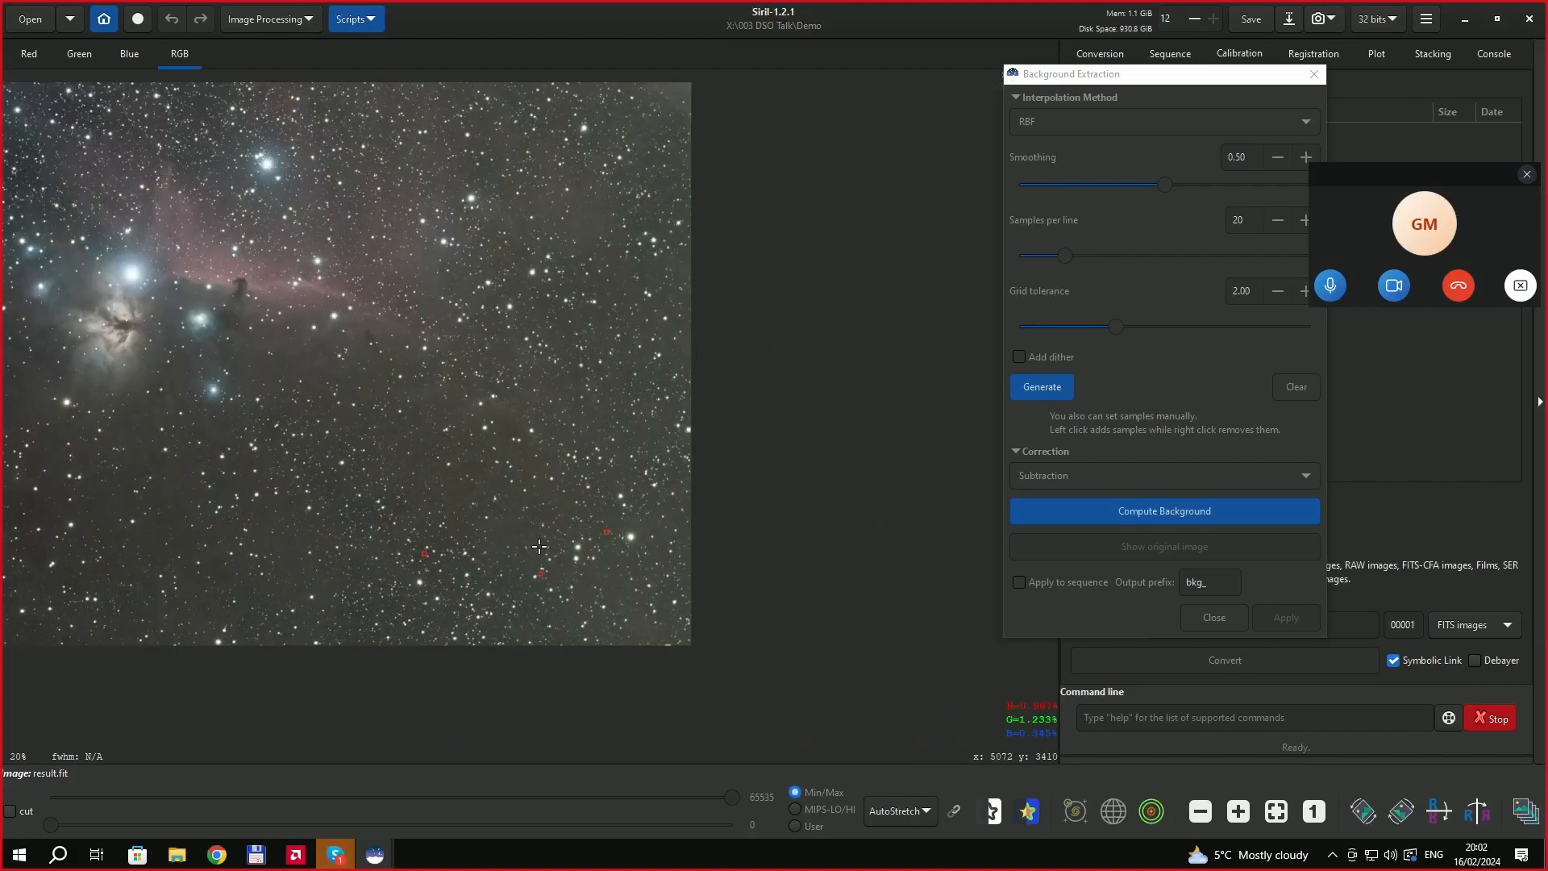
Add three background samples near the image's upper-right corner and one farther down its right edge.
scroll(607, 209, up, 3)
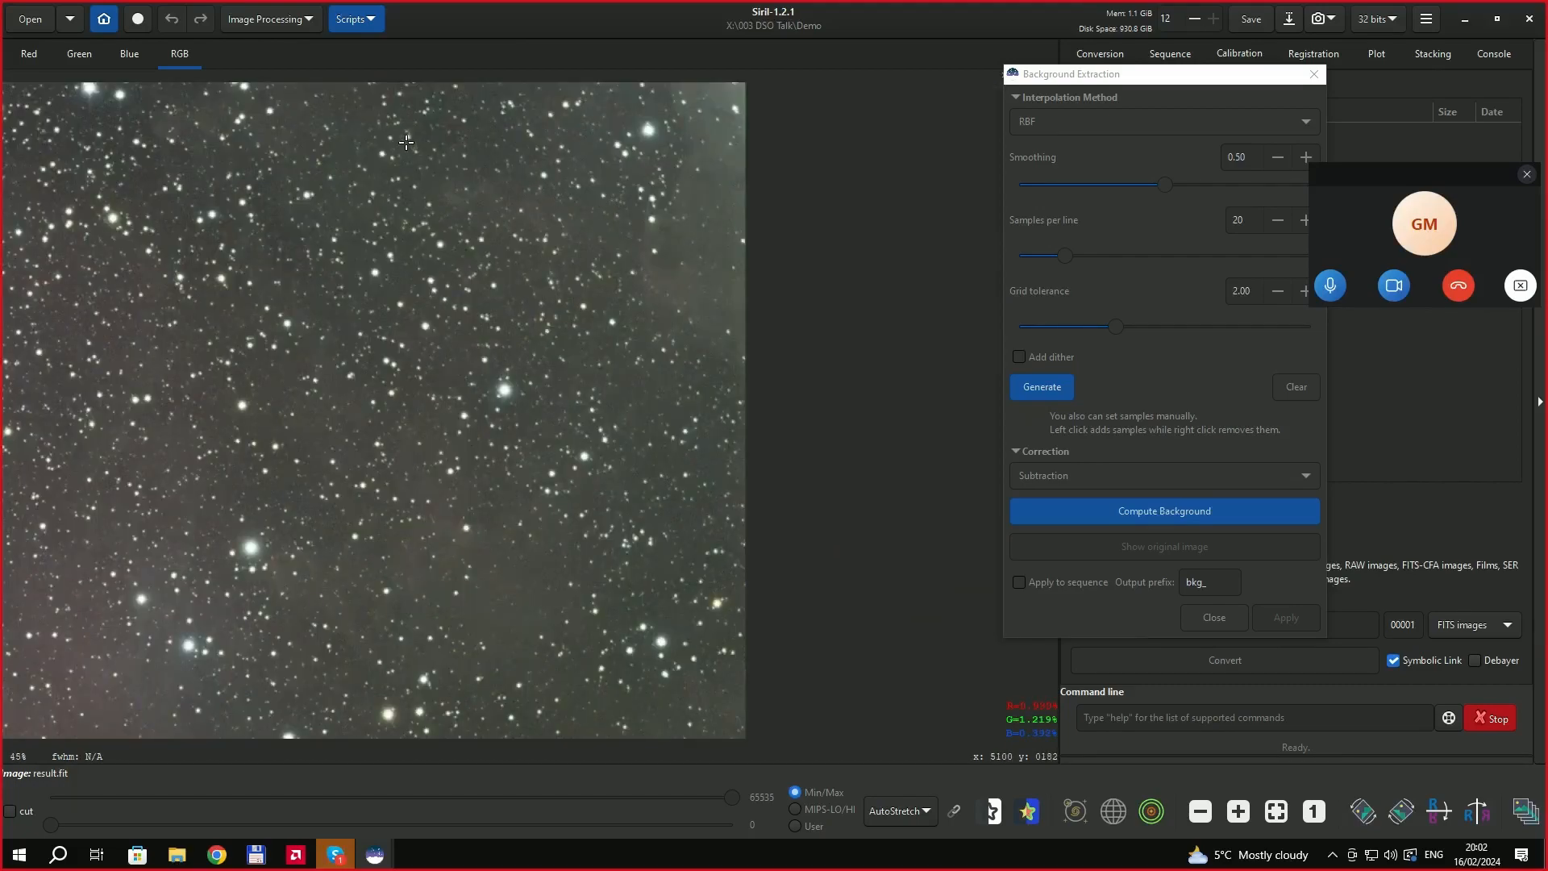
click(352, 137)
click(486, 149)
click(349, 222)
click(670, 458)
scroll(721, 417, down, 3)
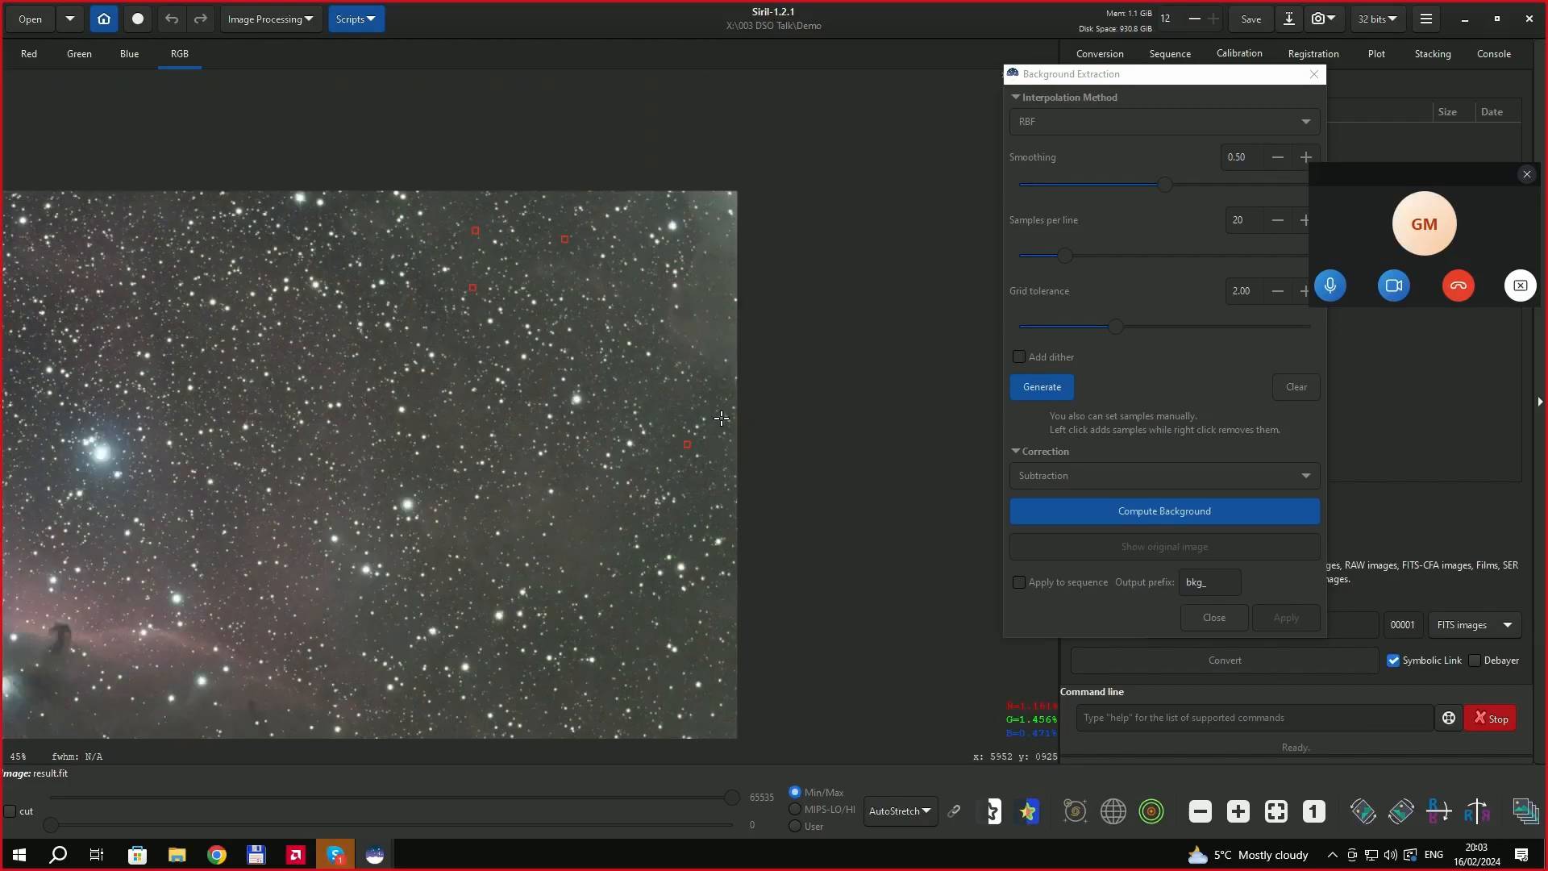
scroll(641, 581, down, 1)
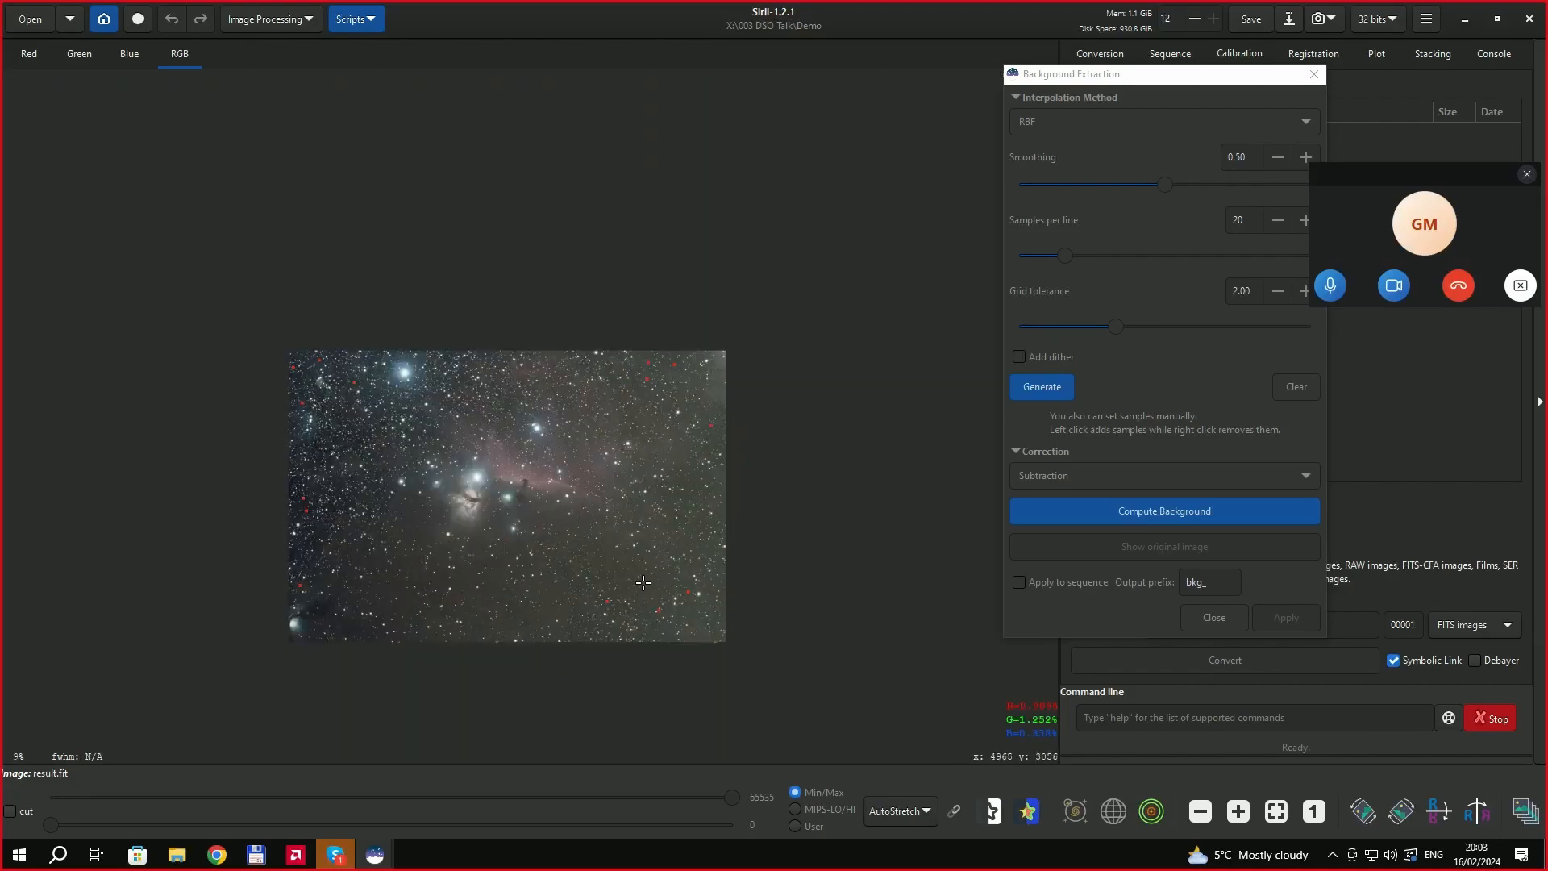
Add one background sample near the image's bottom edge, just below and left of the existing lower-right samples.
scroll(641, 580, up, 3)
scroll(584, 679, down, 1)
scroll(561, 708, up, 1)
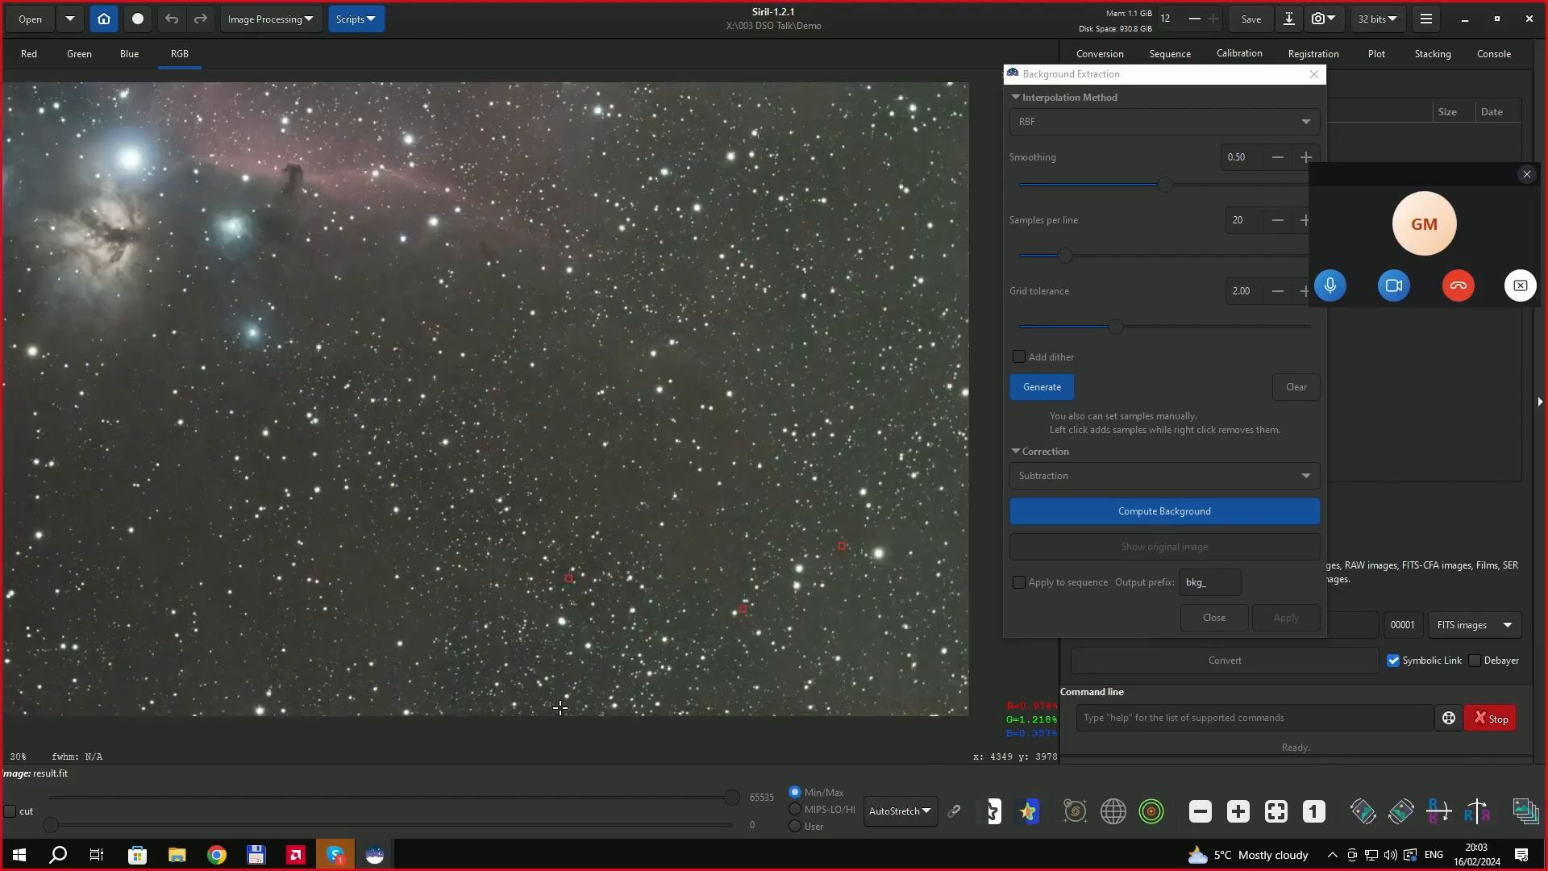
scroll(545, 703, up, 1)
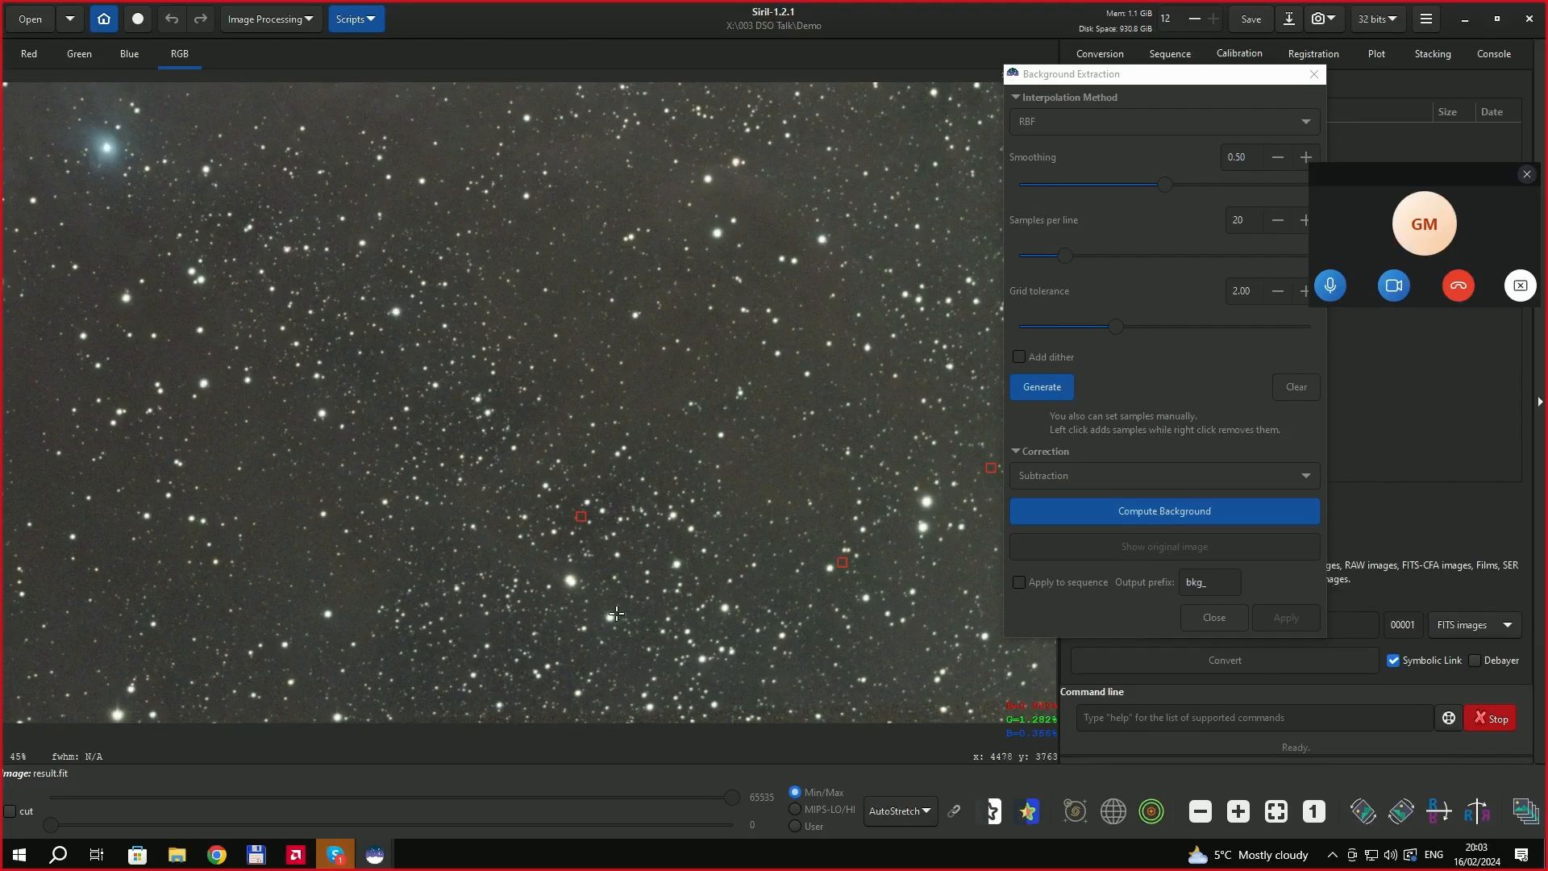
click(473, 629)
scroll(725, 524, down, 4)
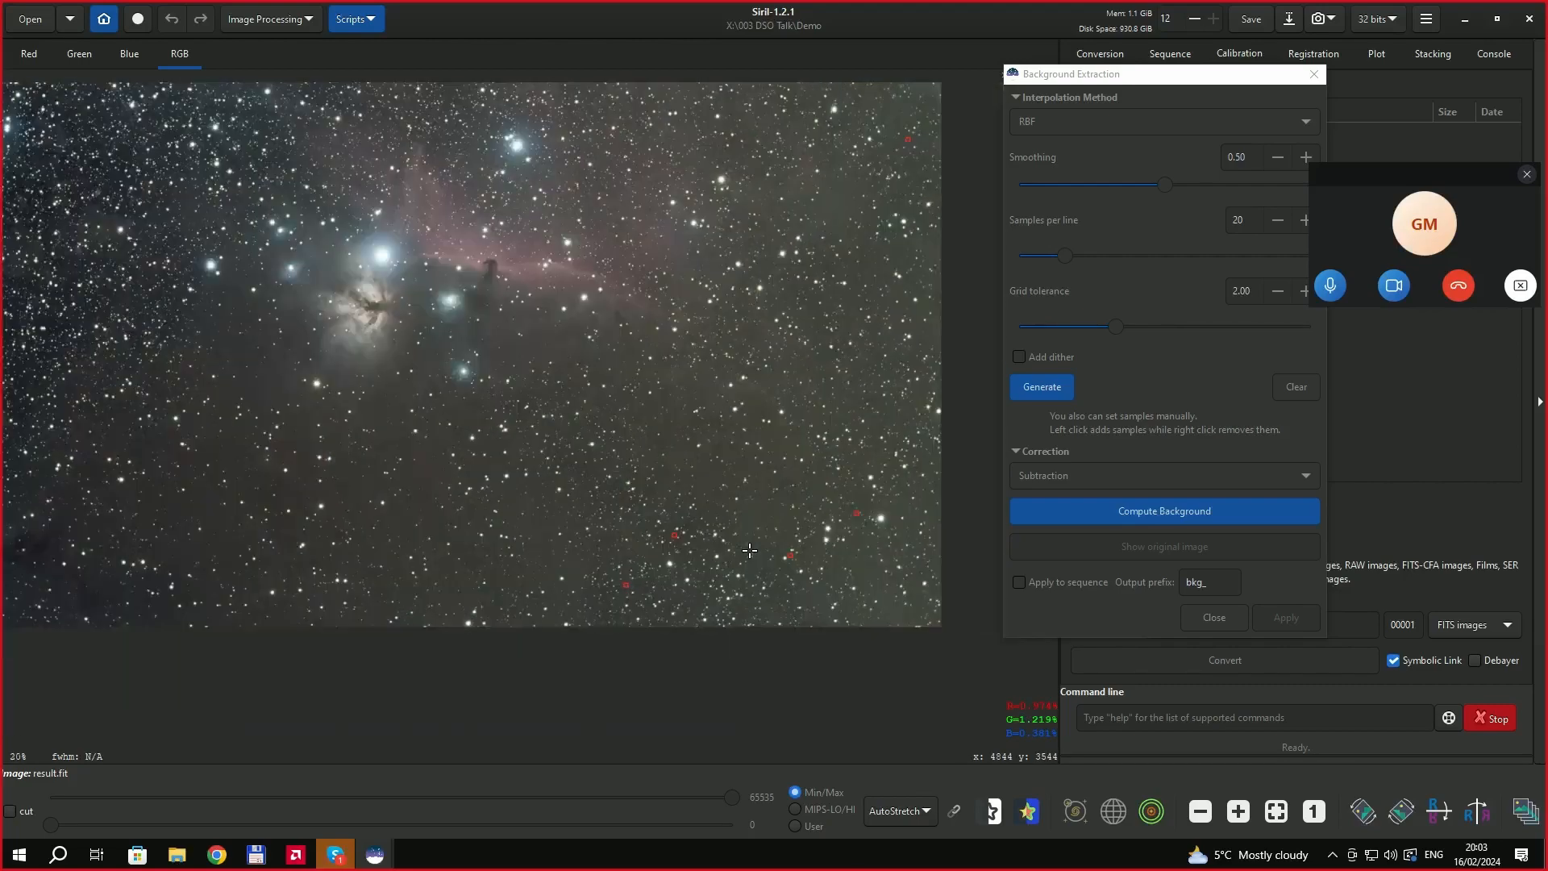
Add three more background samples on dark sky: two in the upper-left area and one on the lower left edge.
scroll(631, 442, up, 2)
scroll(629, 437, down, 2)
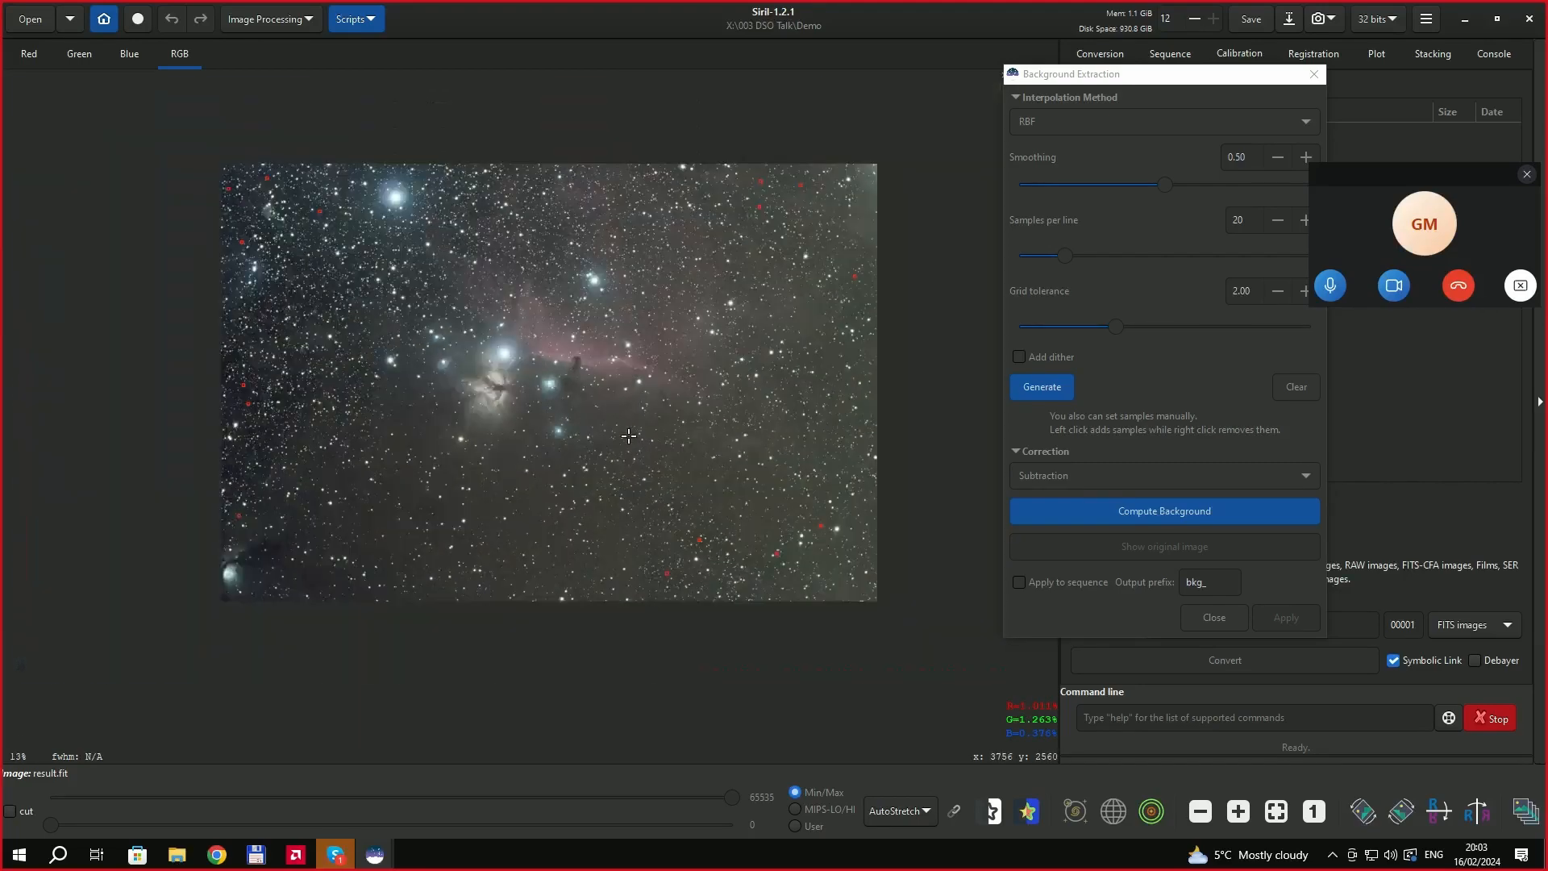
scroll(608, 372, up, 1)
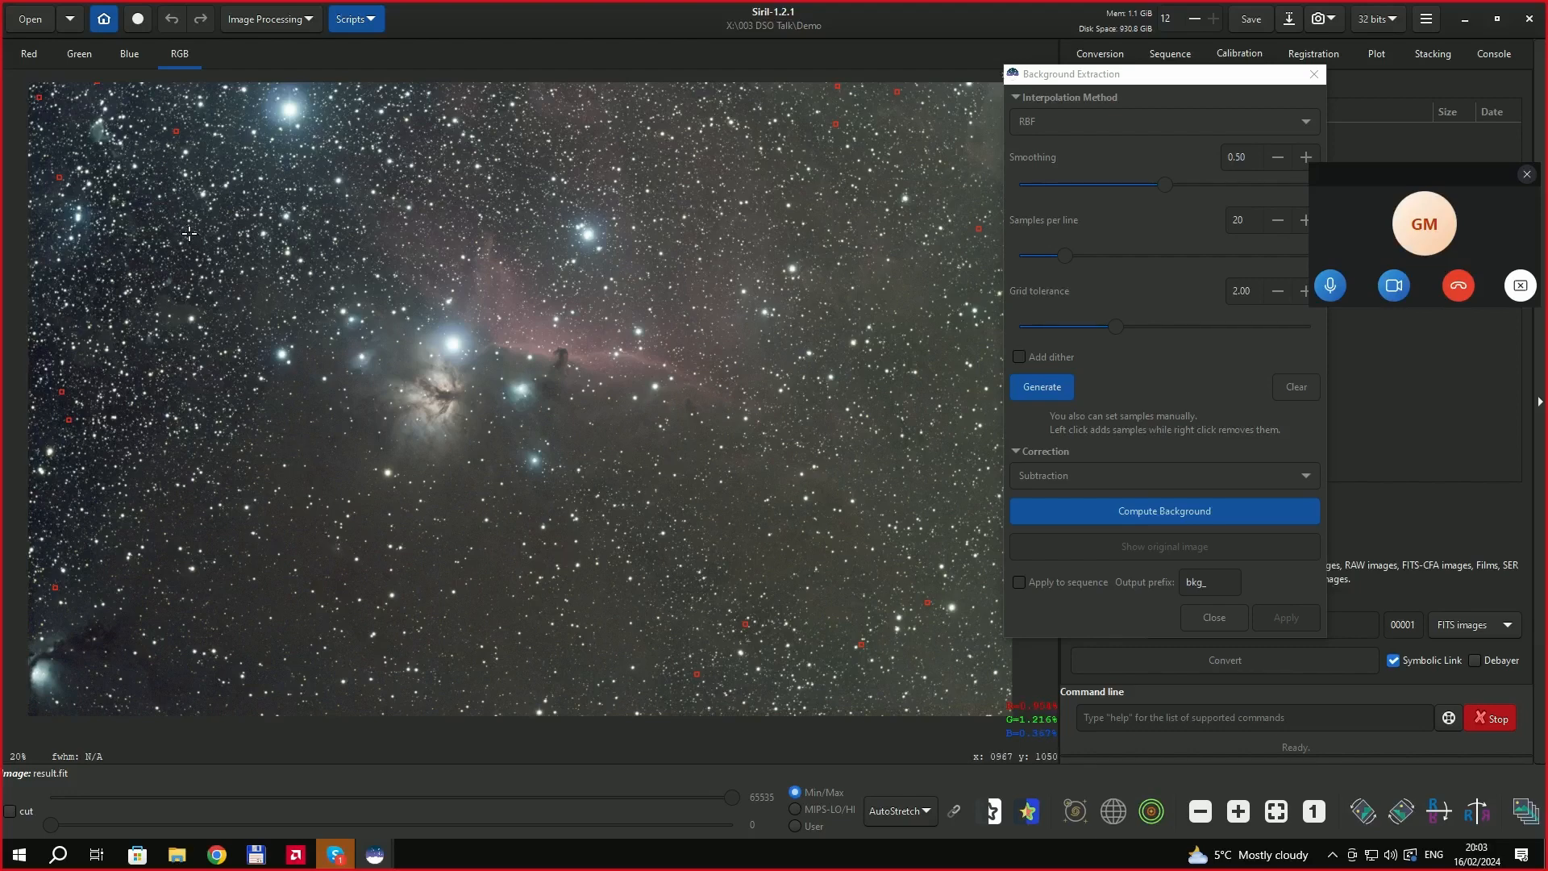
scroll(188, 233, up, 5)
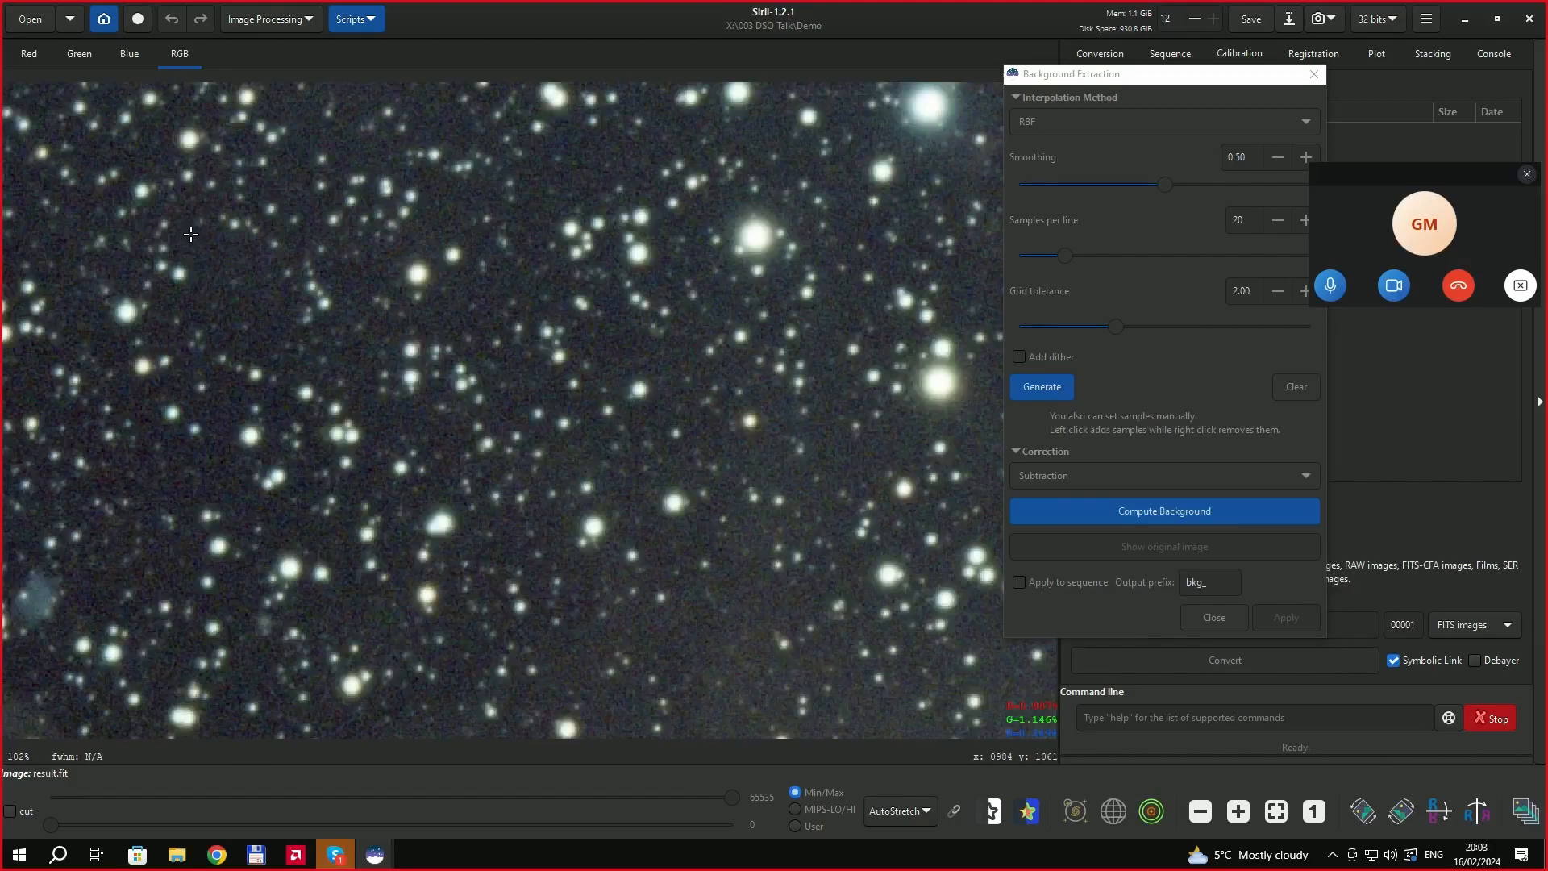
click(231, 261)
scroll(385, 327, down, 5)
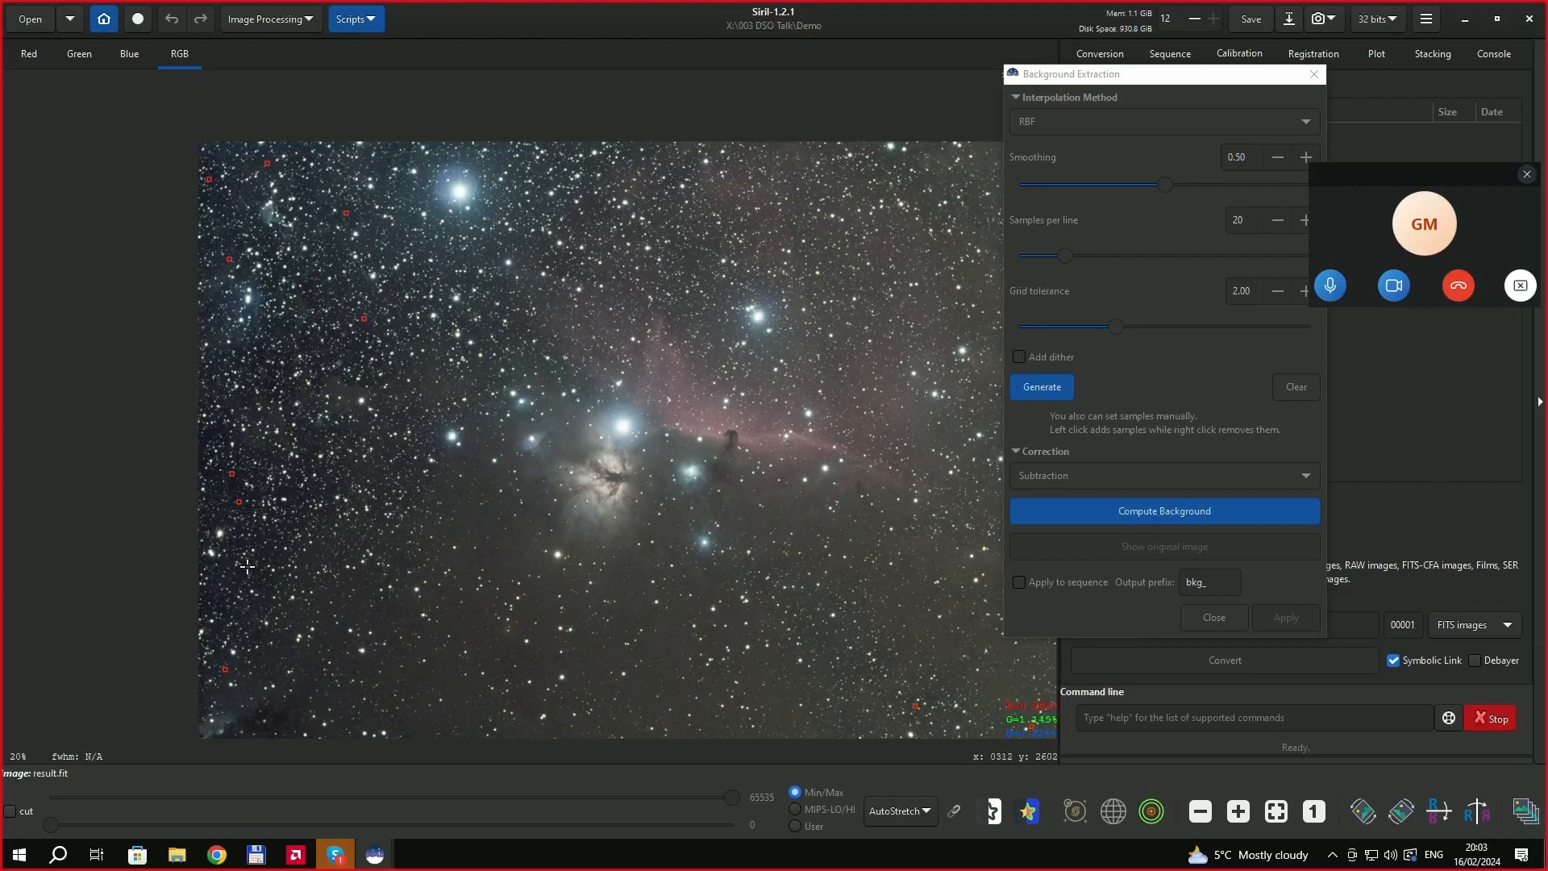
click(237, 543)
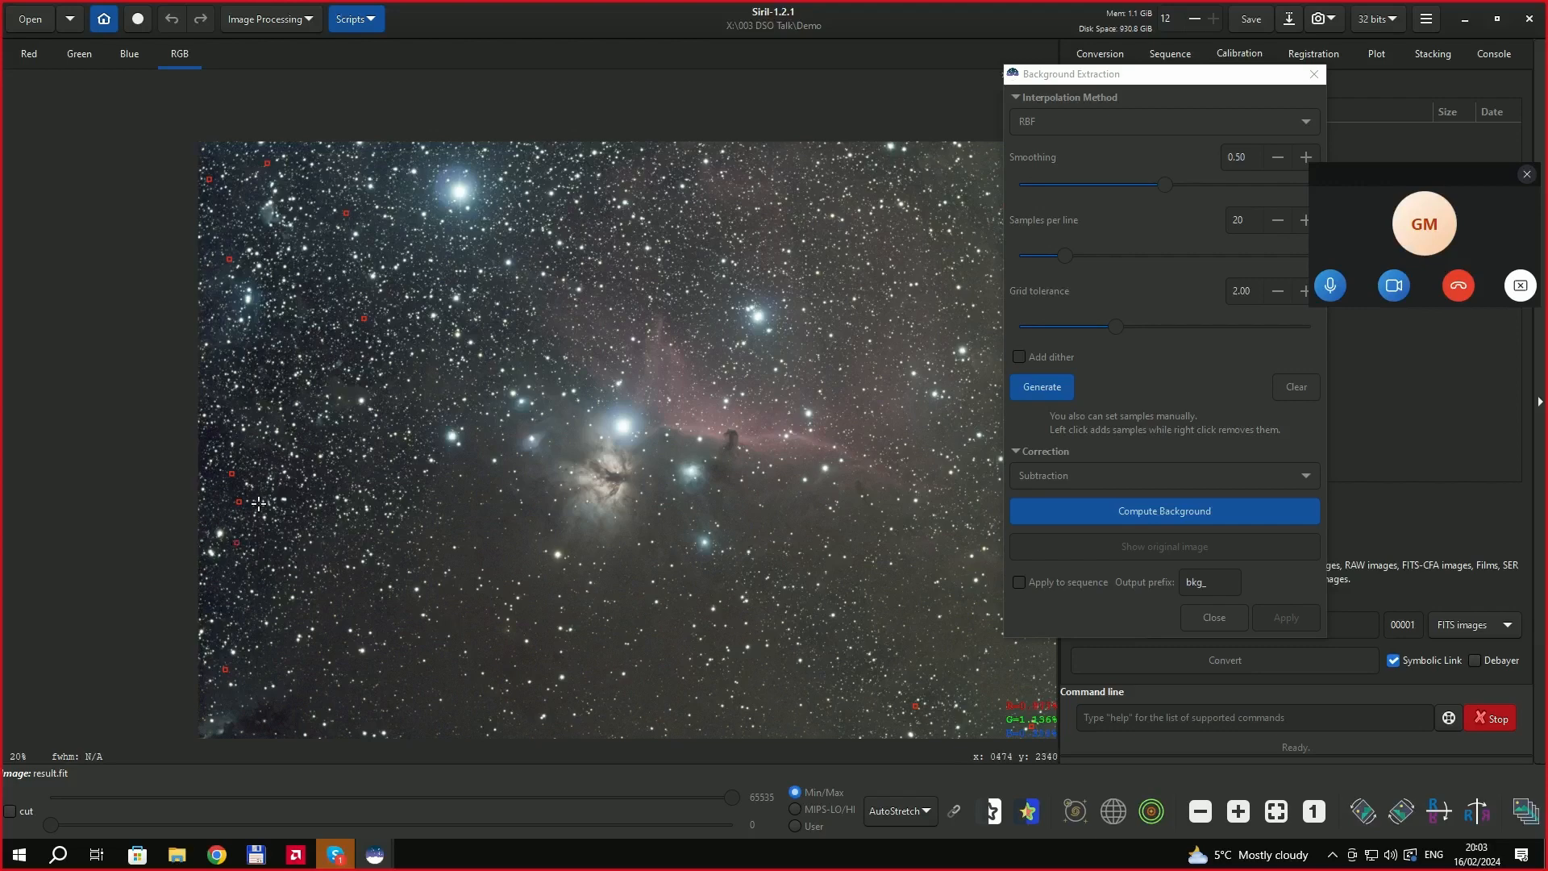
click(282, 329)
Compute the background with RBF interpolation and Subtraction correction, and fit the whole corrected image in view.
drag(1171, 72, 1325, 64)
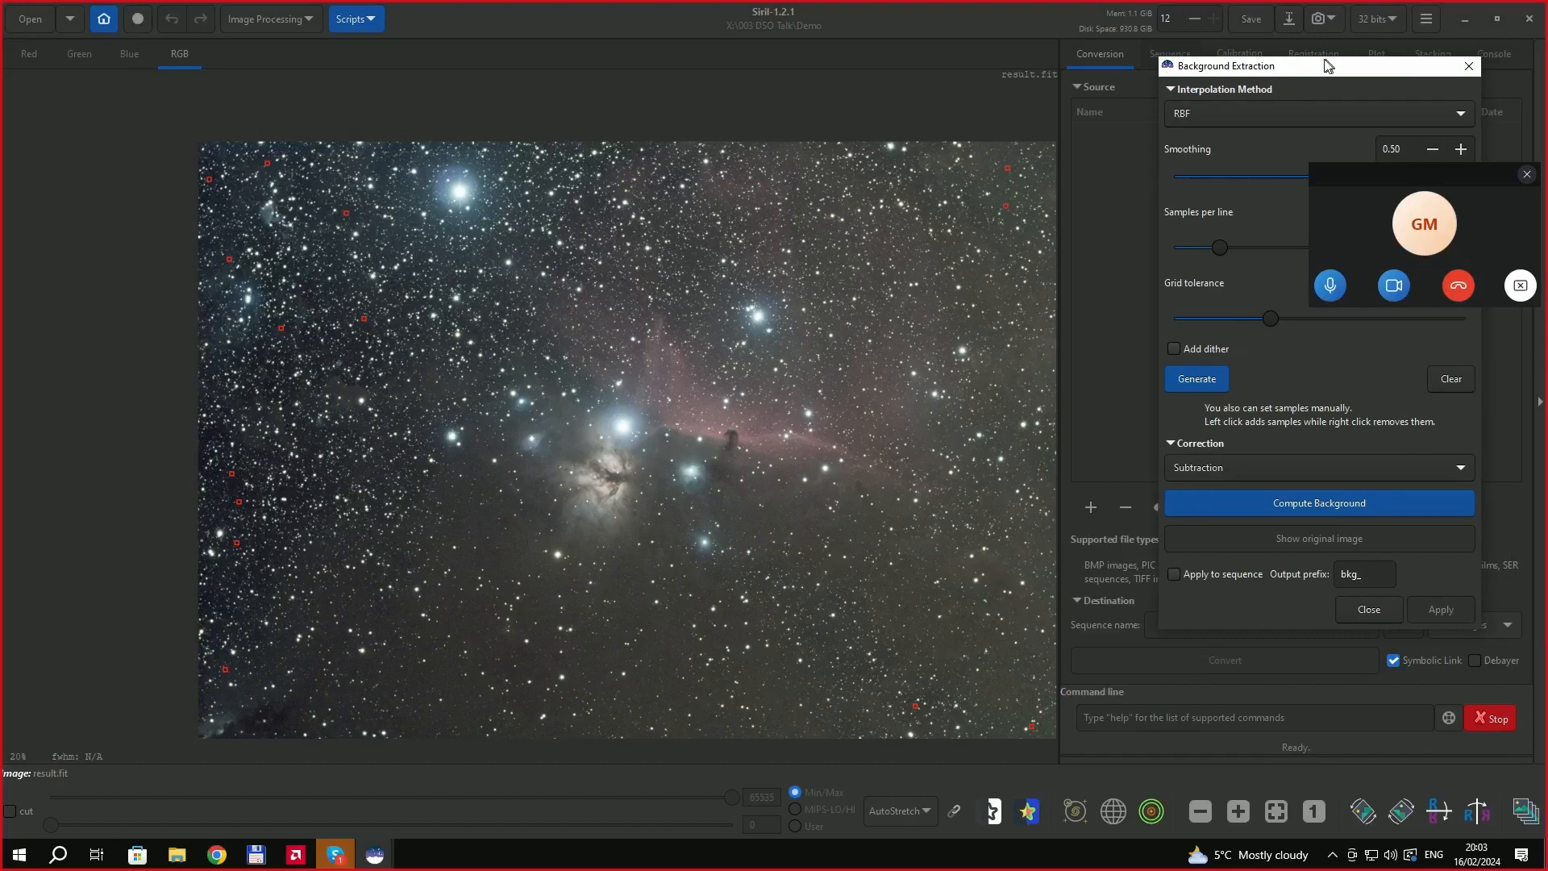
click(1313, 506)
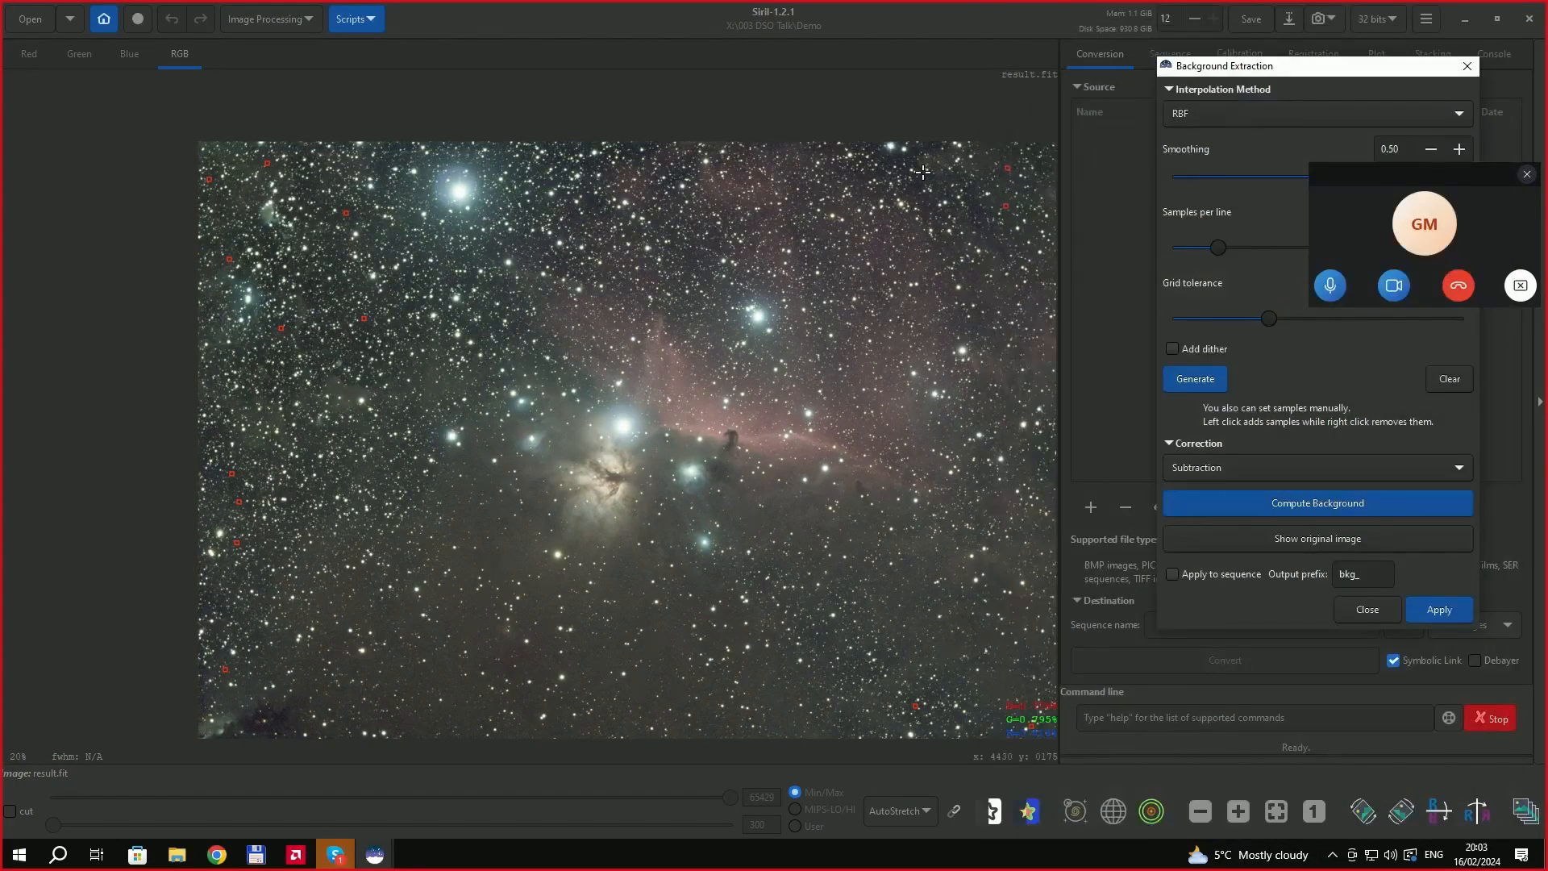
click(1278, 810)
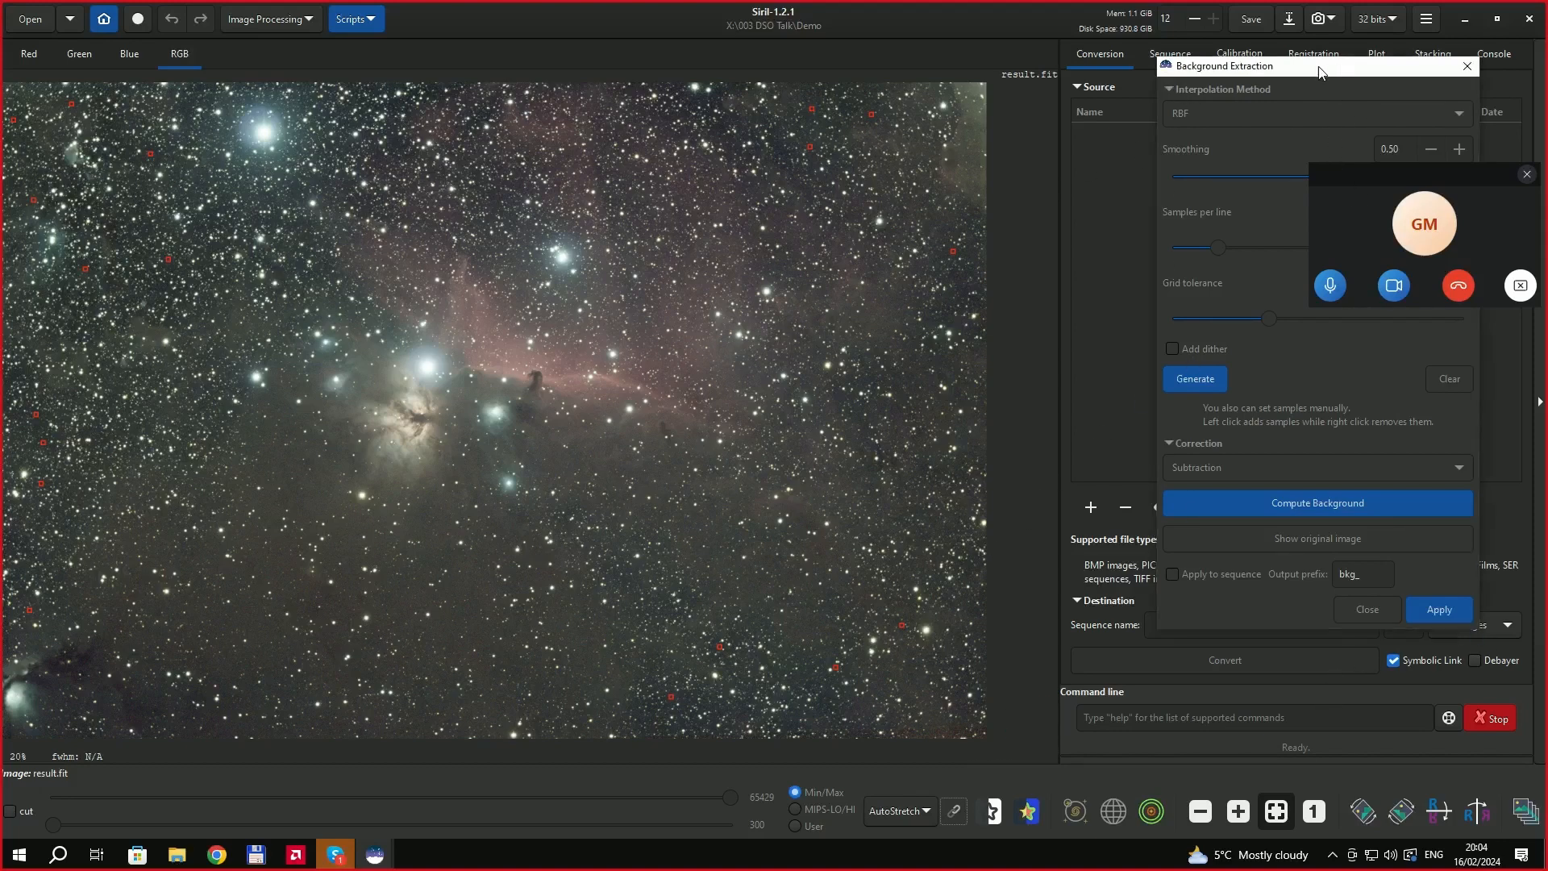
Add background samples on dark sky in the upper-left area, below the central nebula and near the bottom edge, and recompute the background.
drag(1335, 68, 1235, 87)
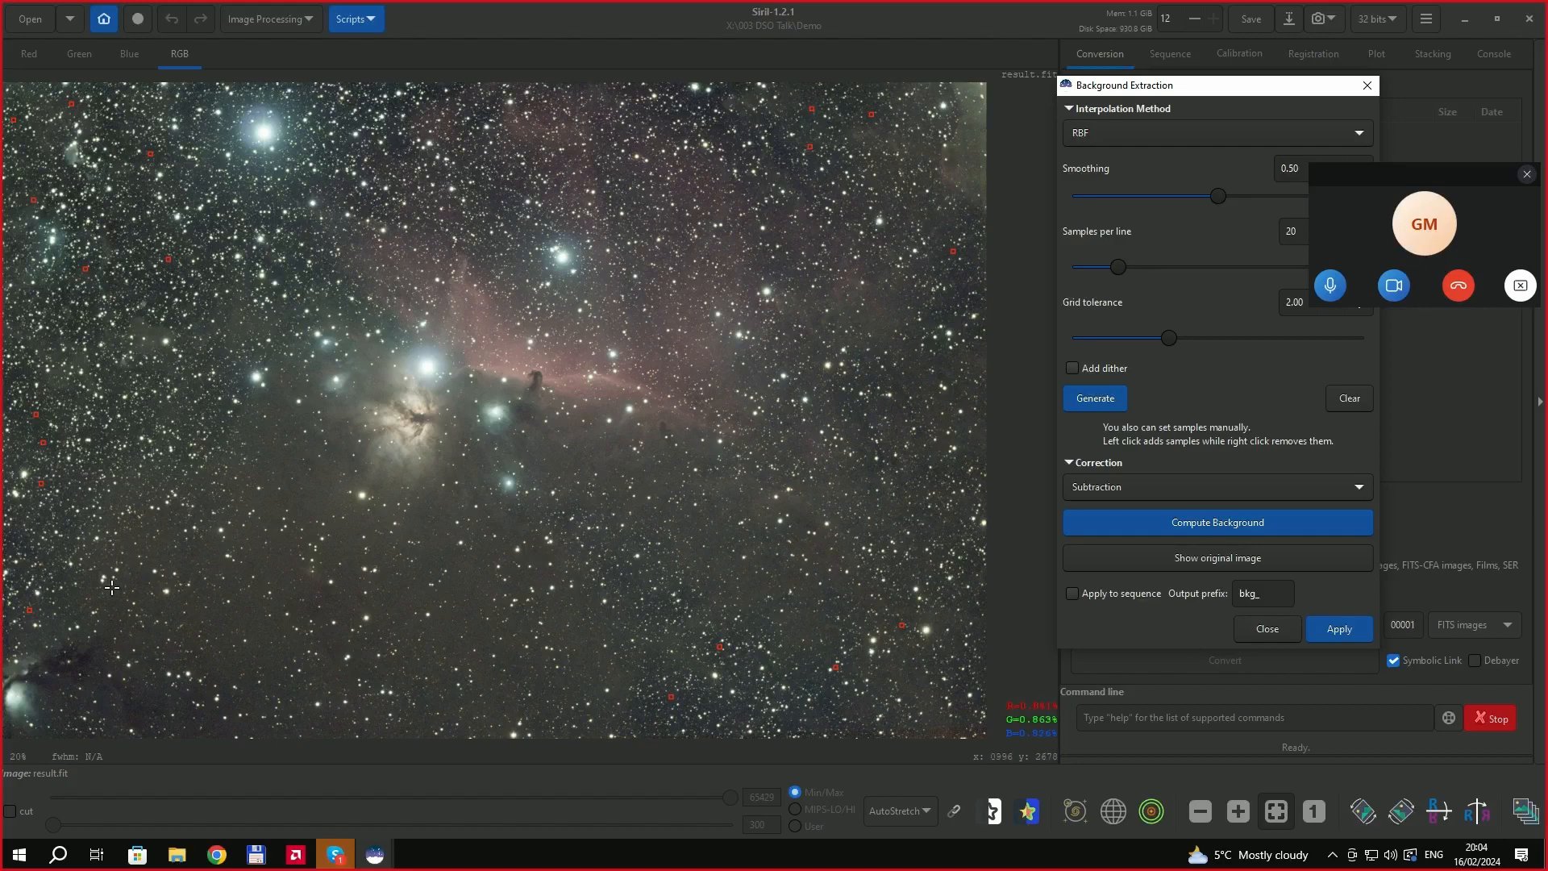
click(117, 286)
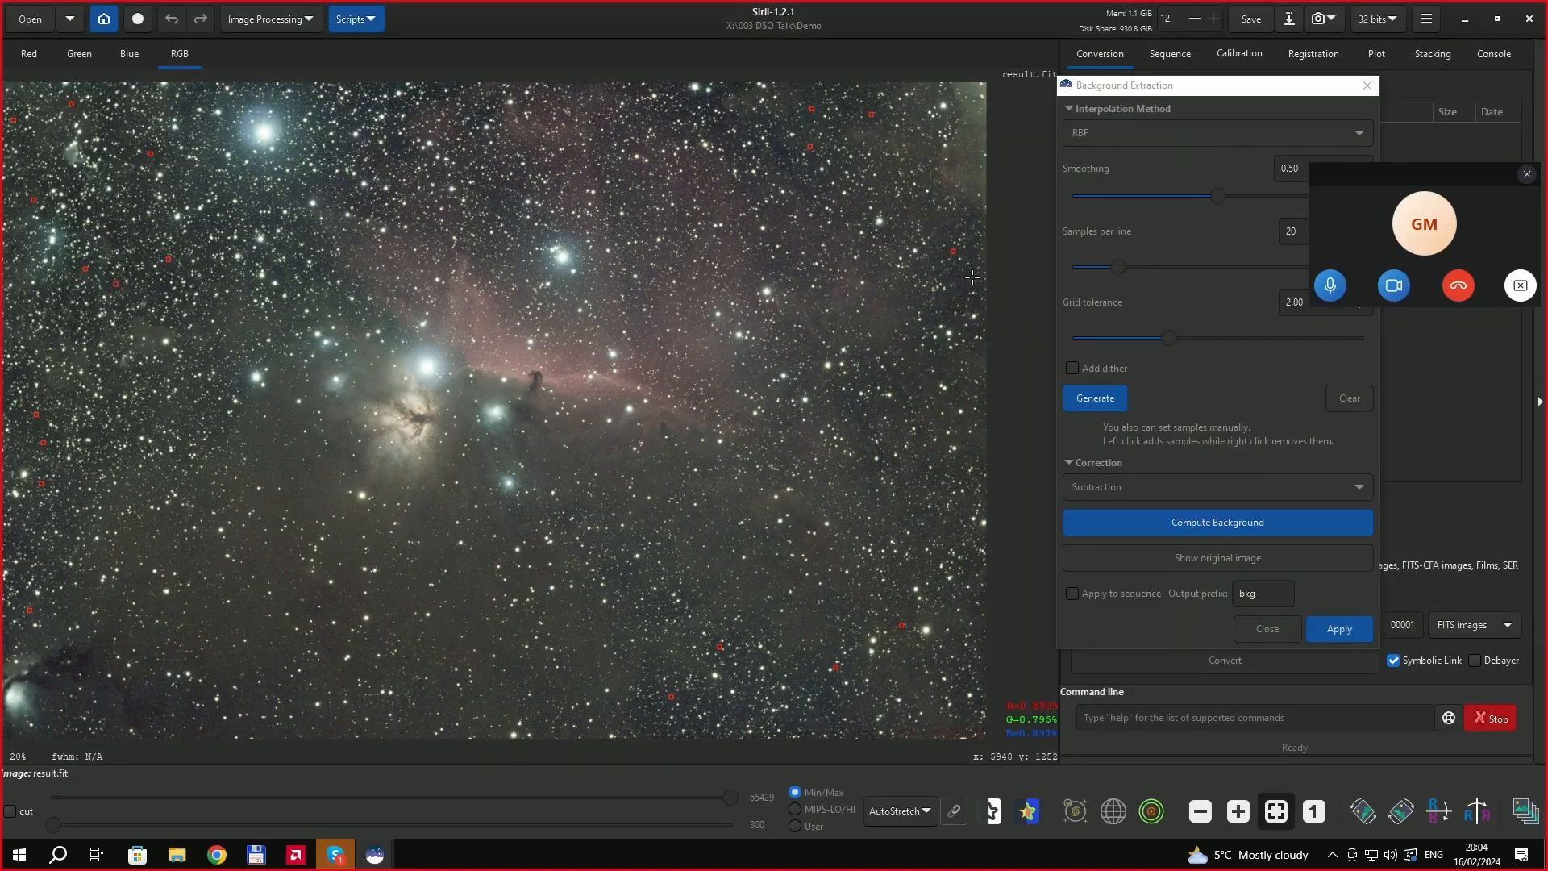
click(632, 578)
click(1237, 524)
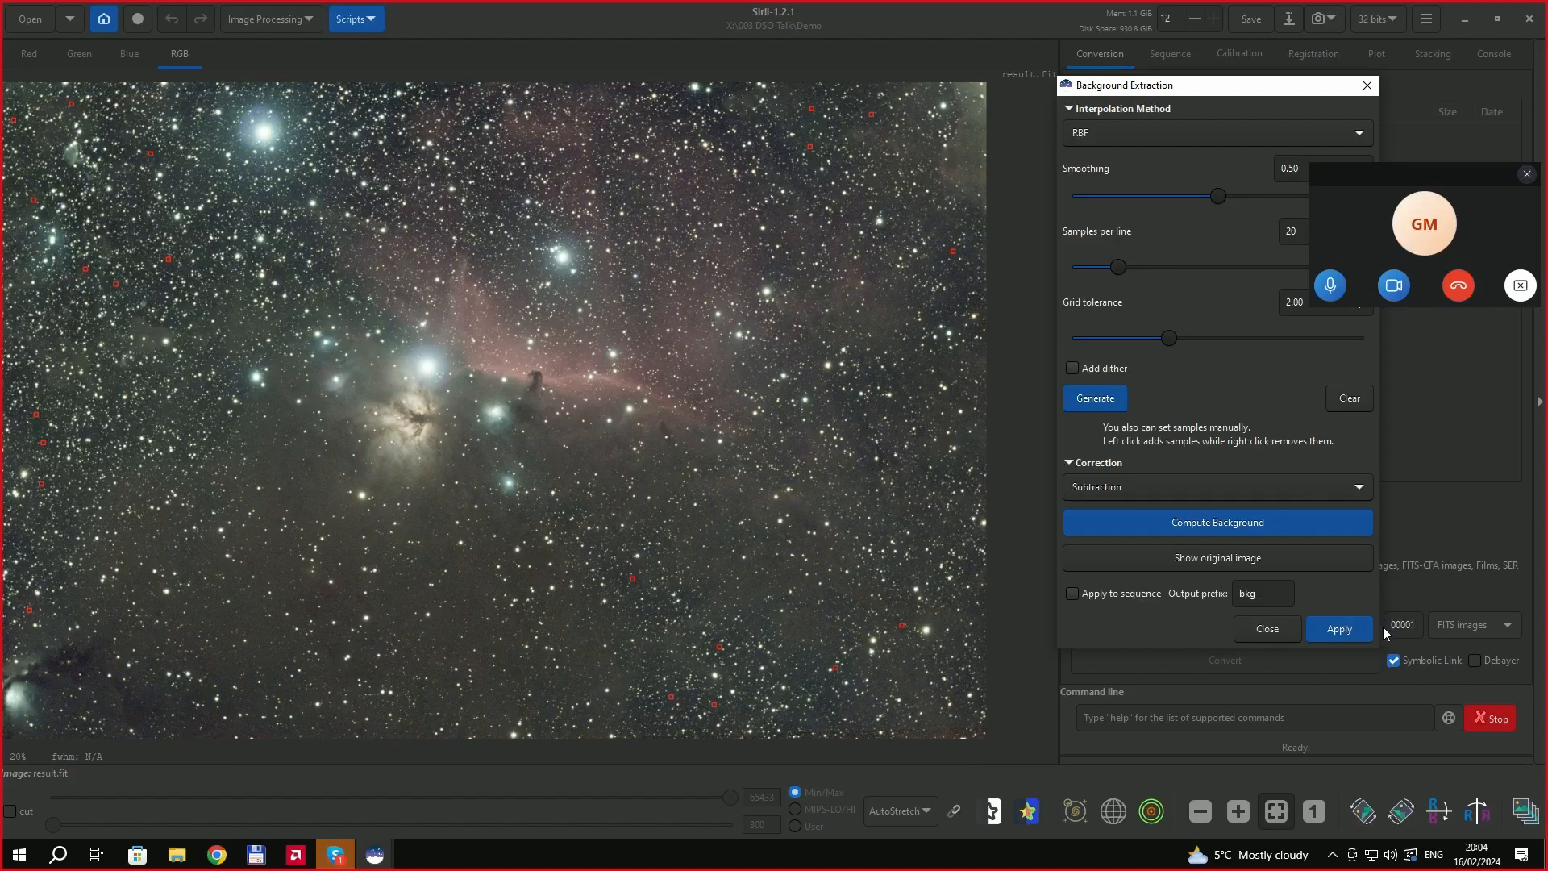
Add three background samples along the upper part of the image between the bright star and the nebula, recompute the background and apply the correction.
drag(1247, 90, 1194, 100)
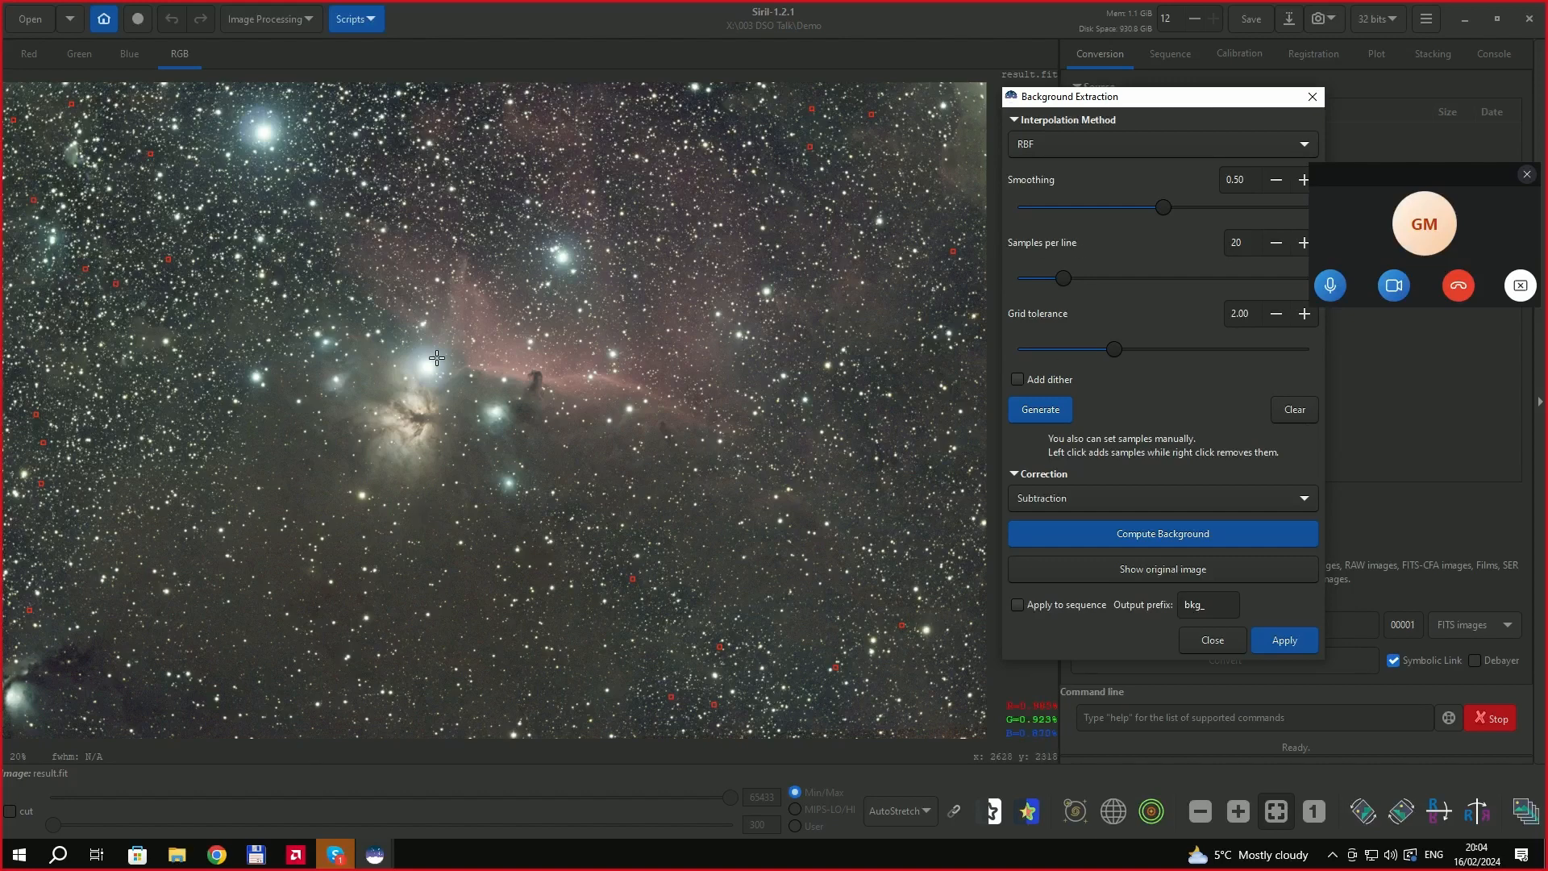
click(482, 115)
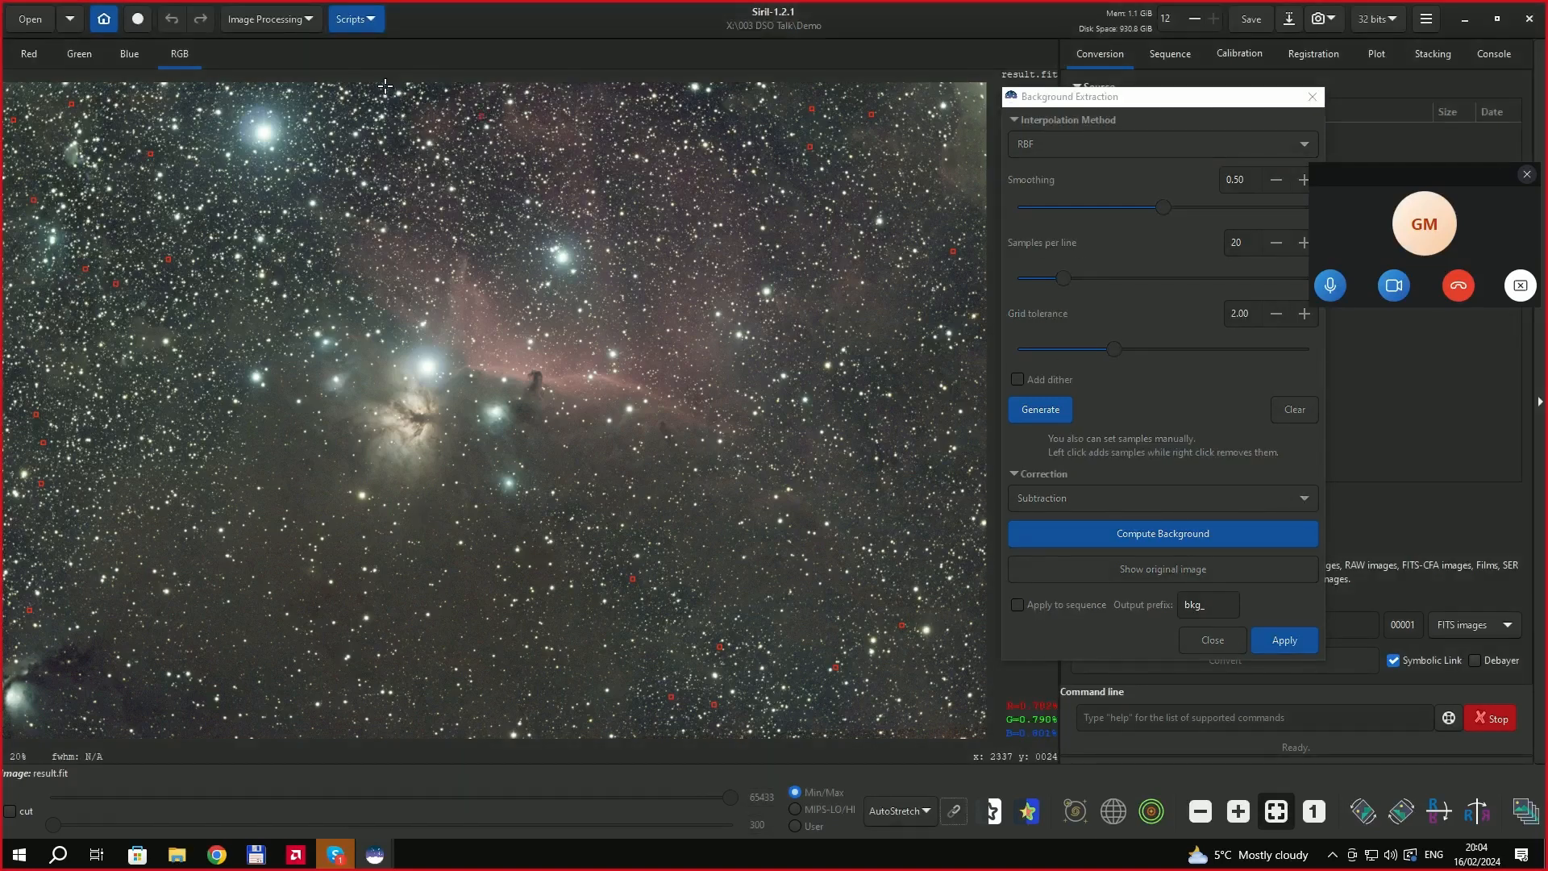
click(389, 85)
click(302, 189)
click(1185, 527)
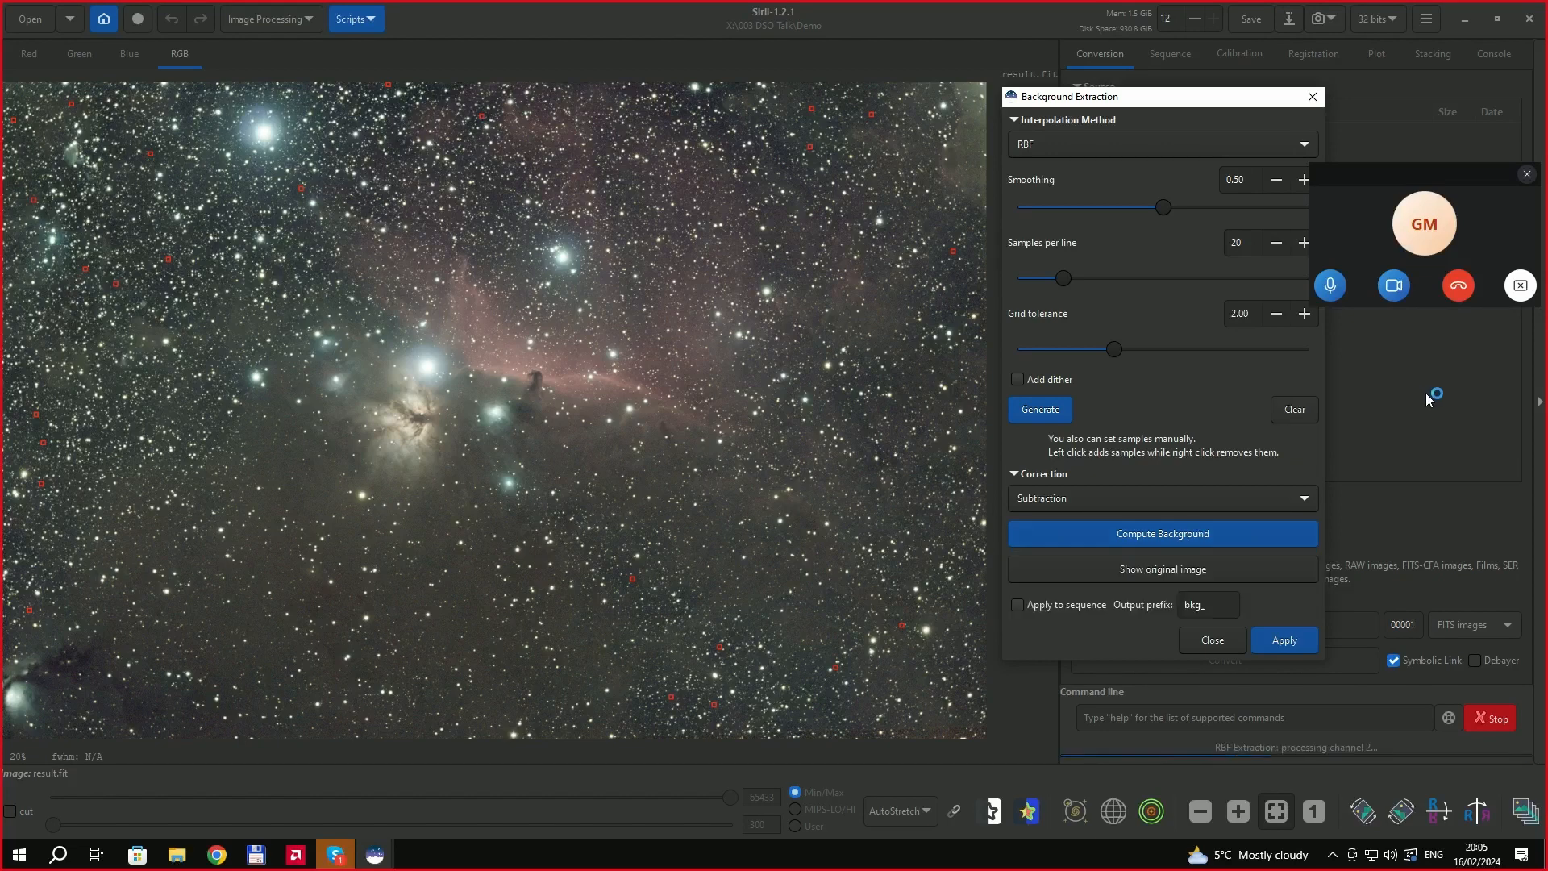
click(1290, 641)
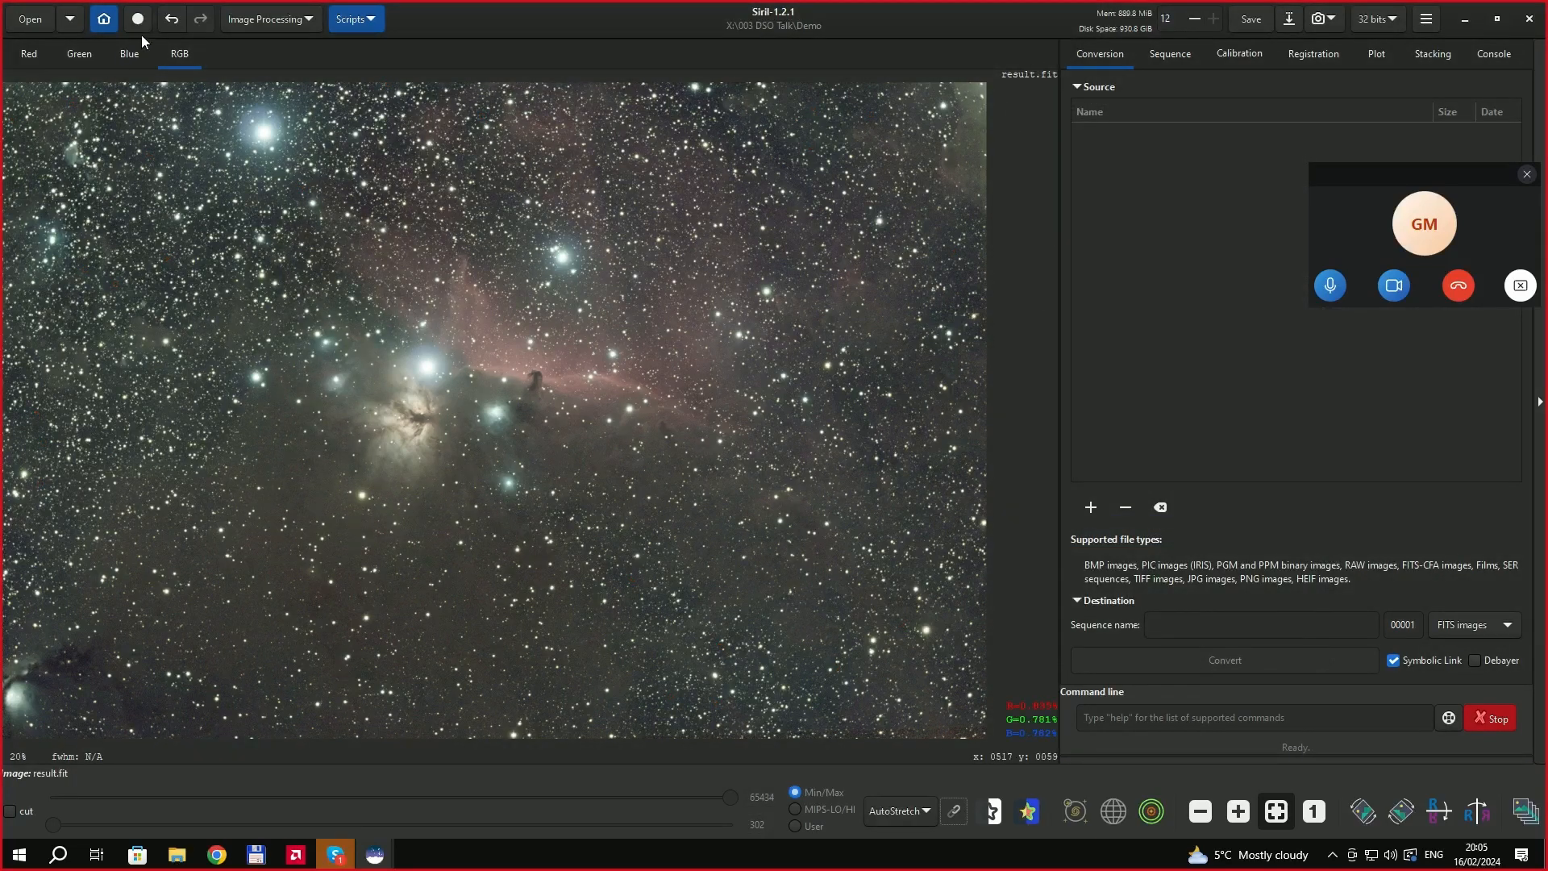
Undo and redo the background extraction to compare the image before and after, leaving the extraction undone.
click(172, 26)
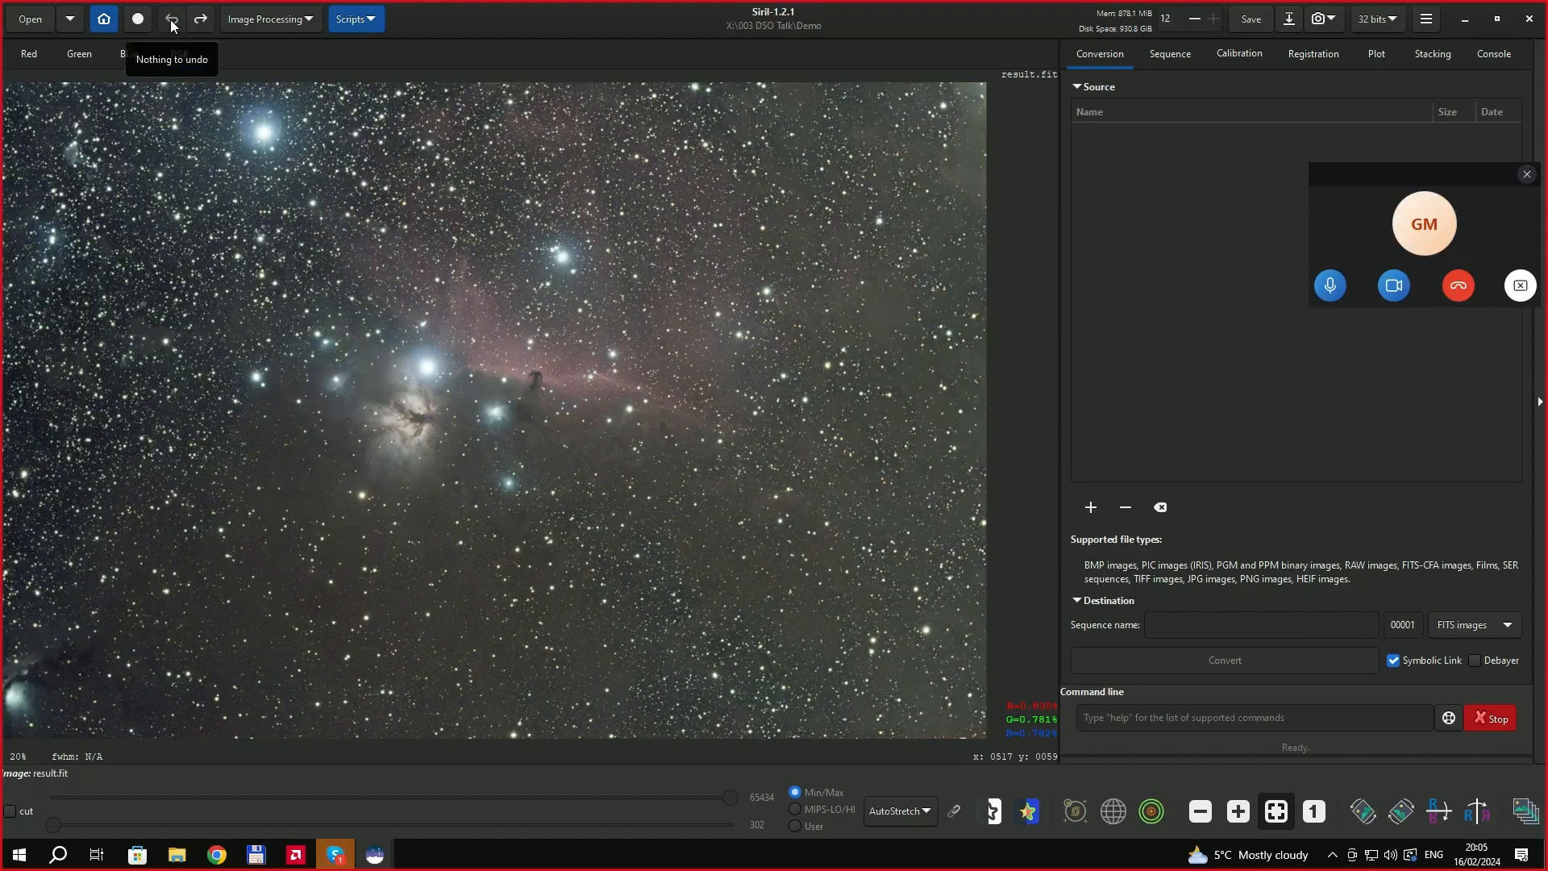
click(202, 26)
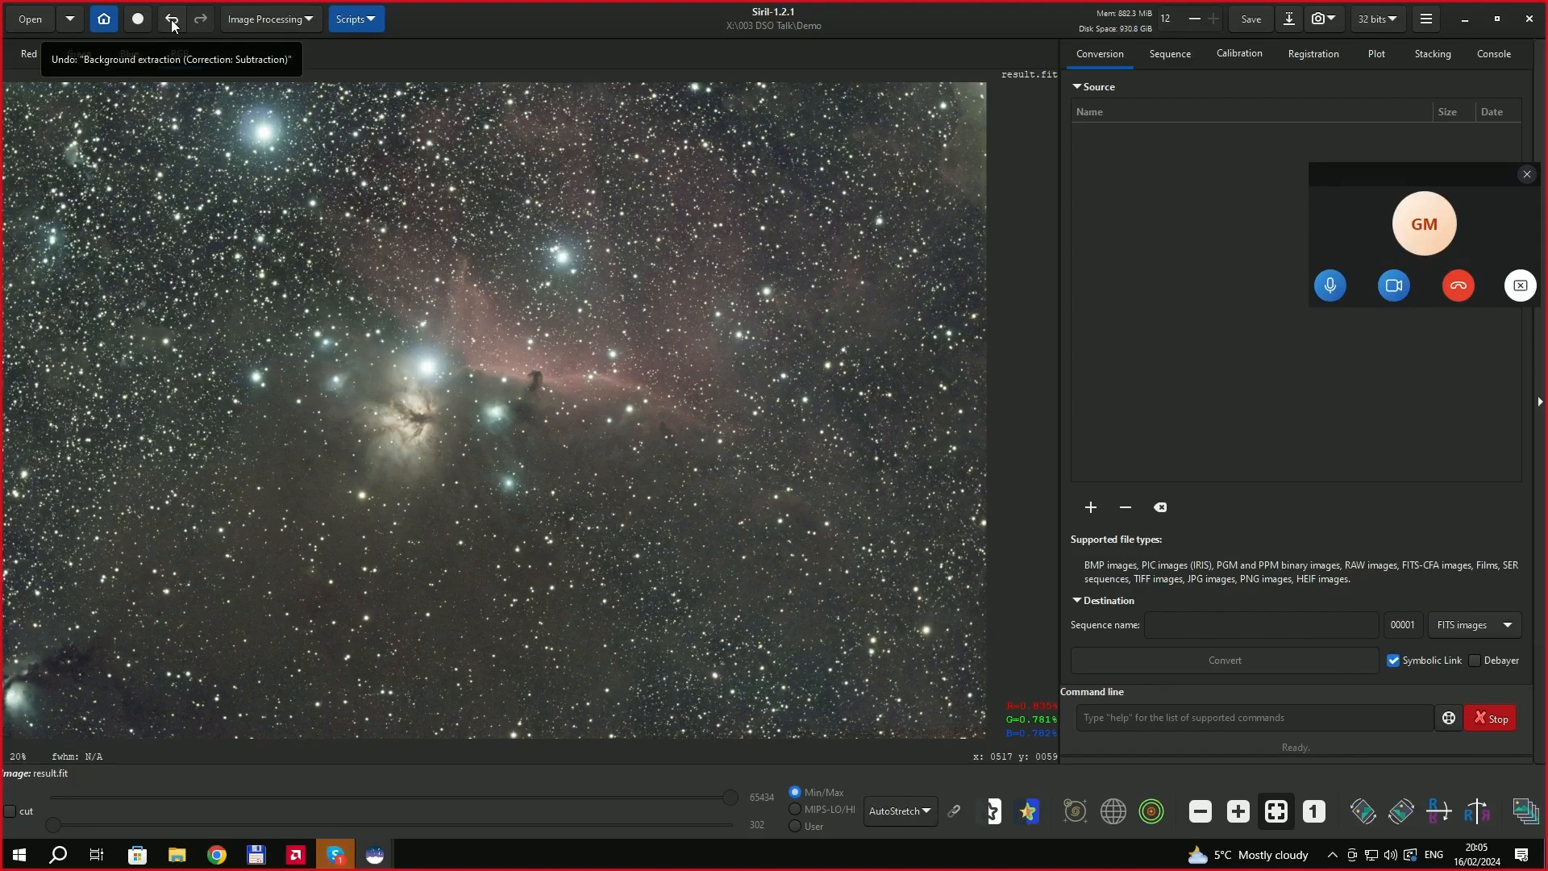
click(172, 26)
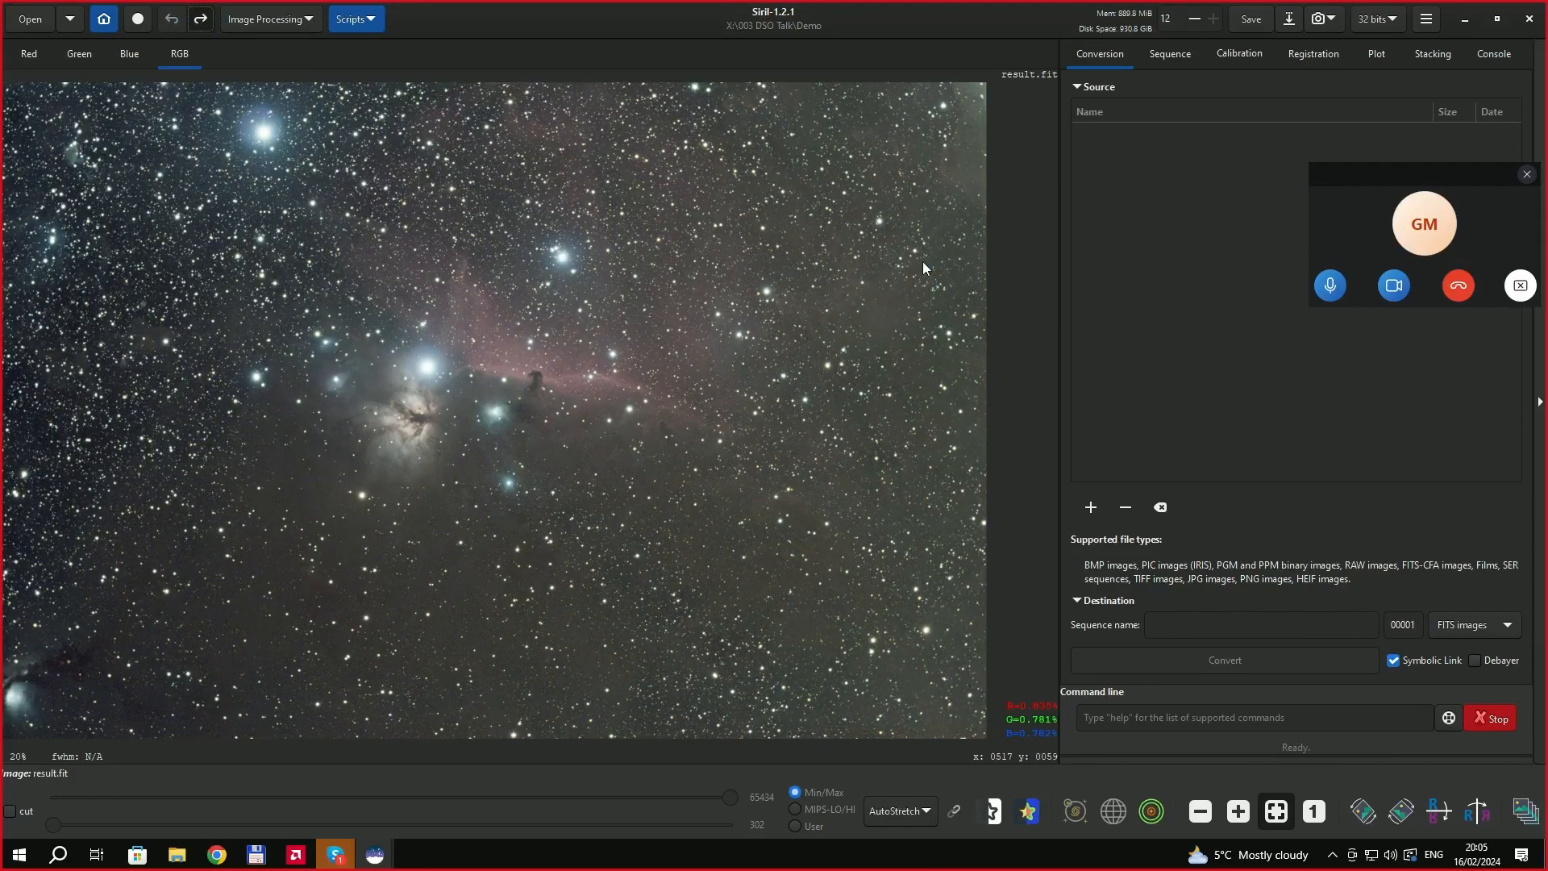
key(ctrl+shift+z)
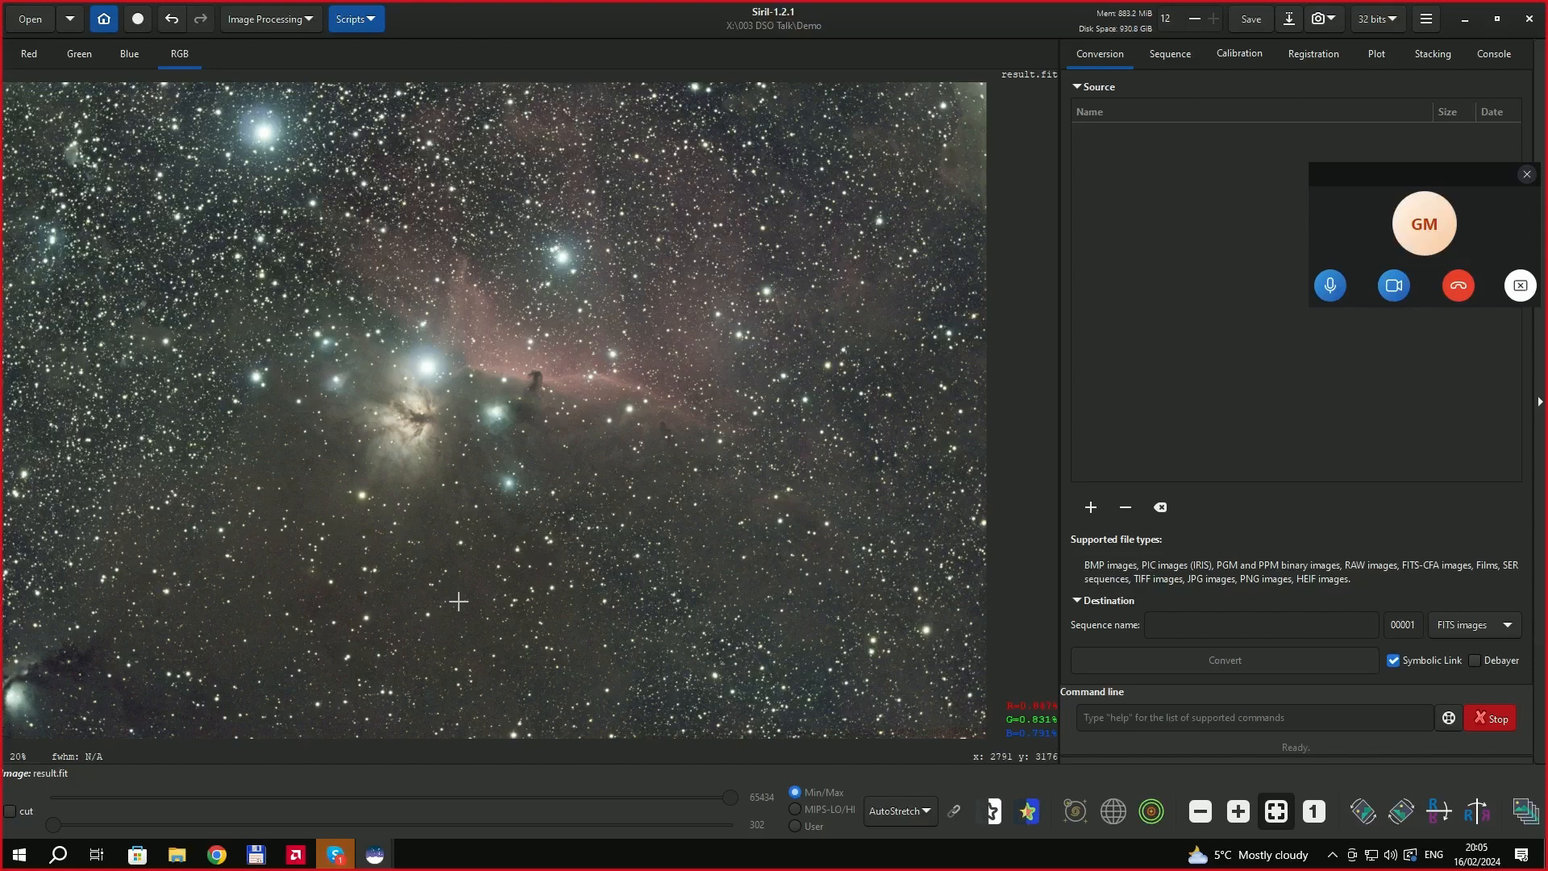
click(174, 18)
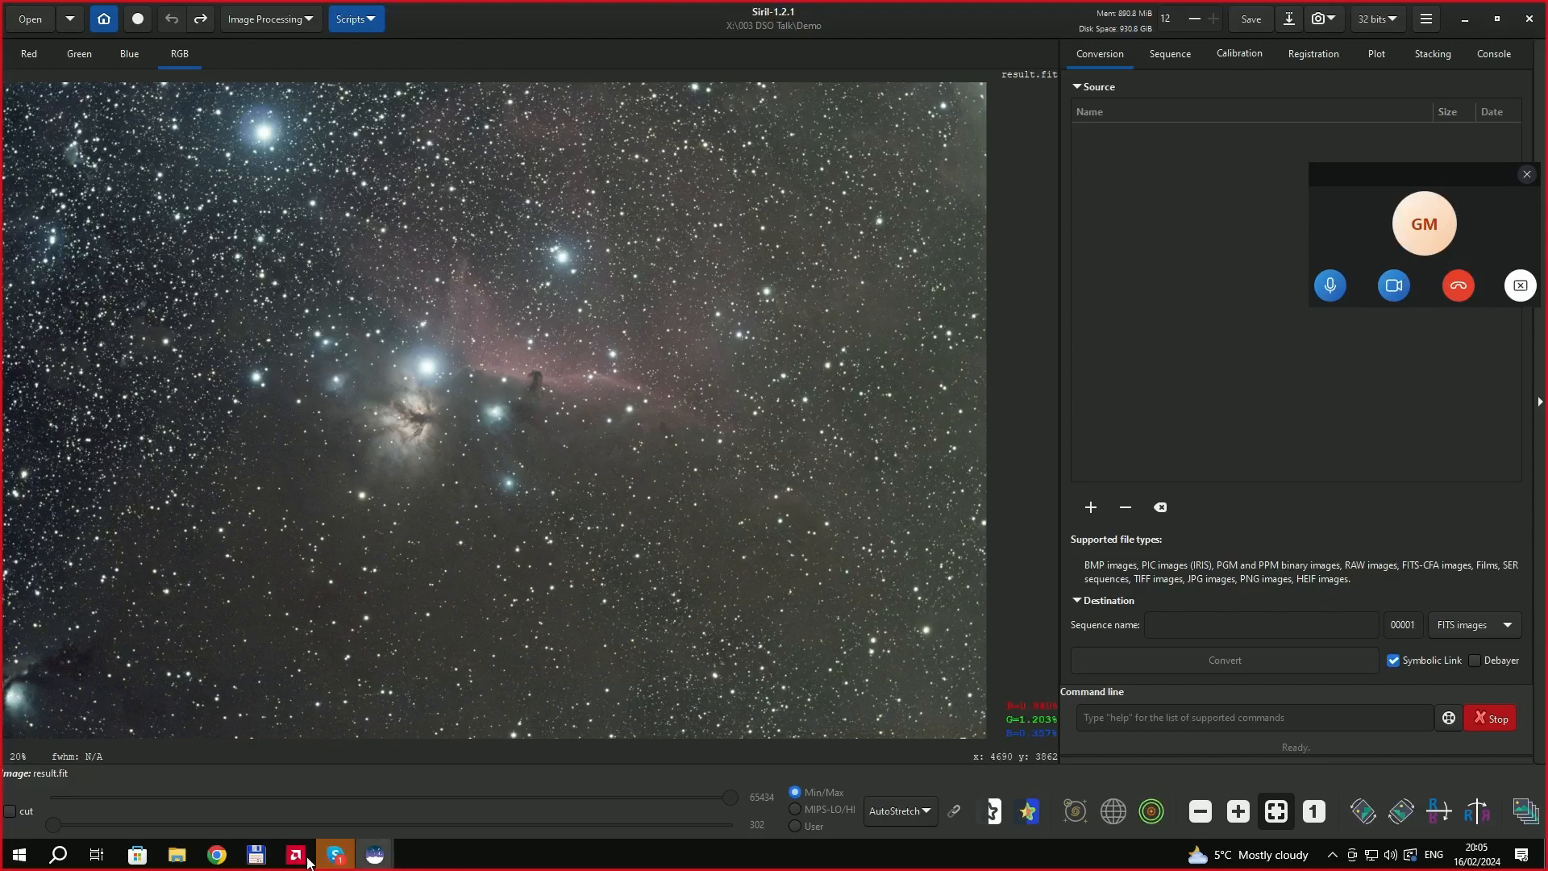
Switch to Chrome and close the StarNet download page.
click(257, 854)
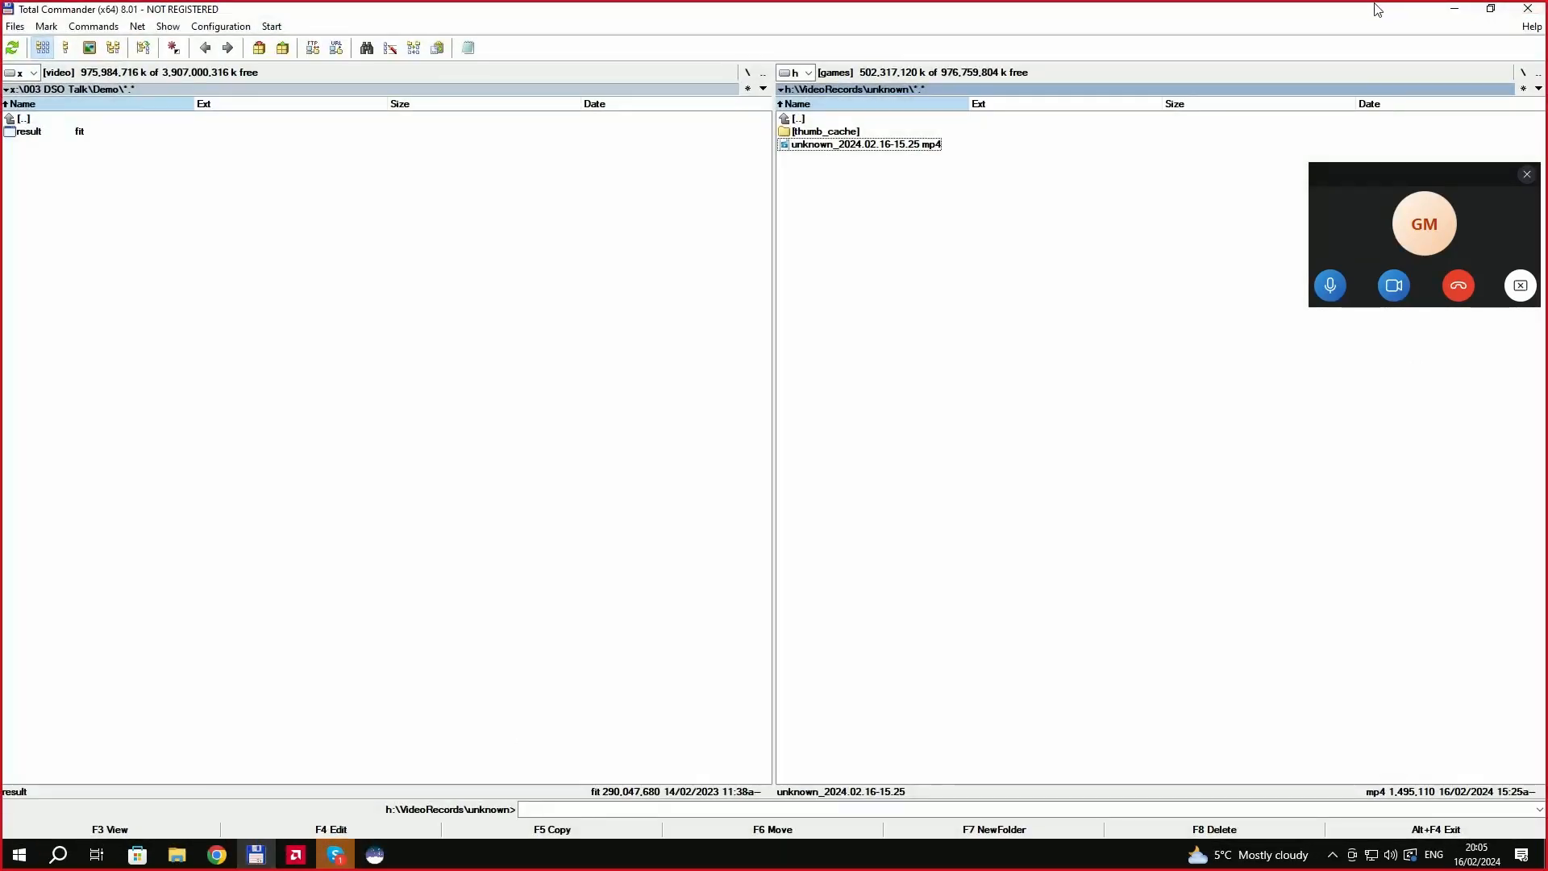
click(1527, 8)
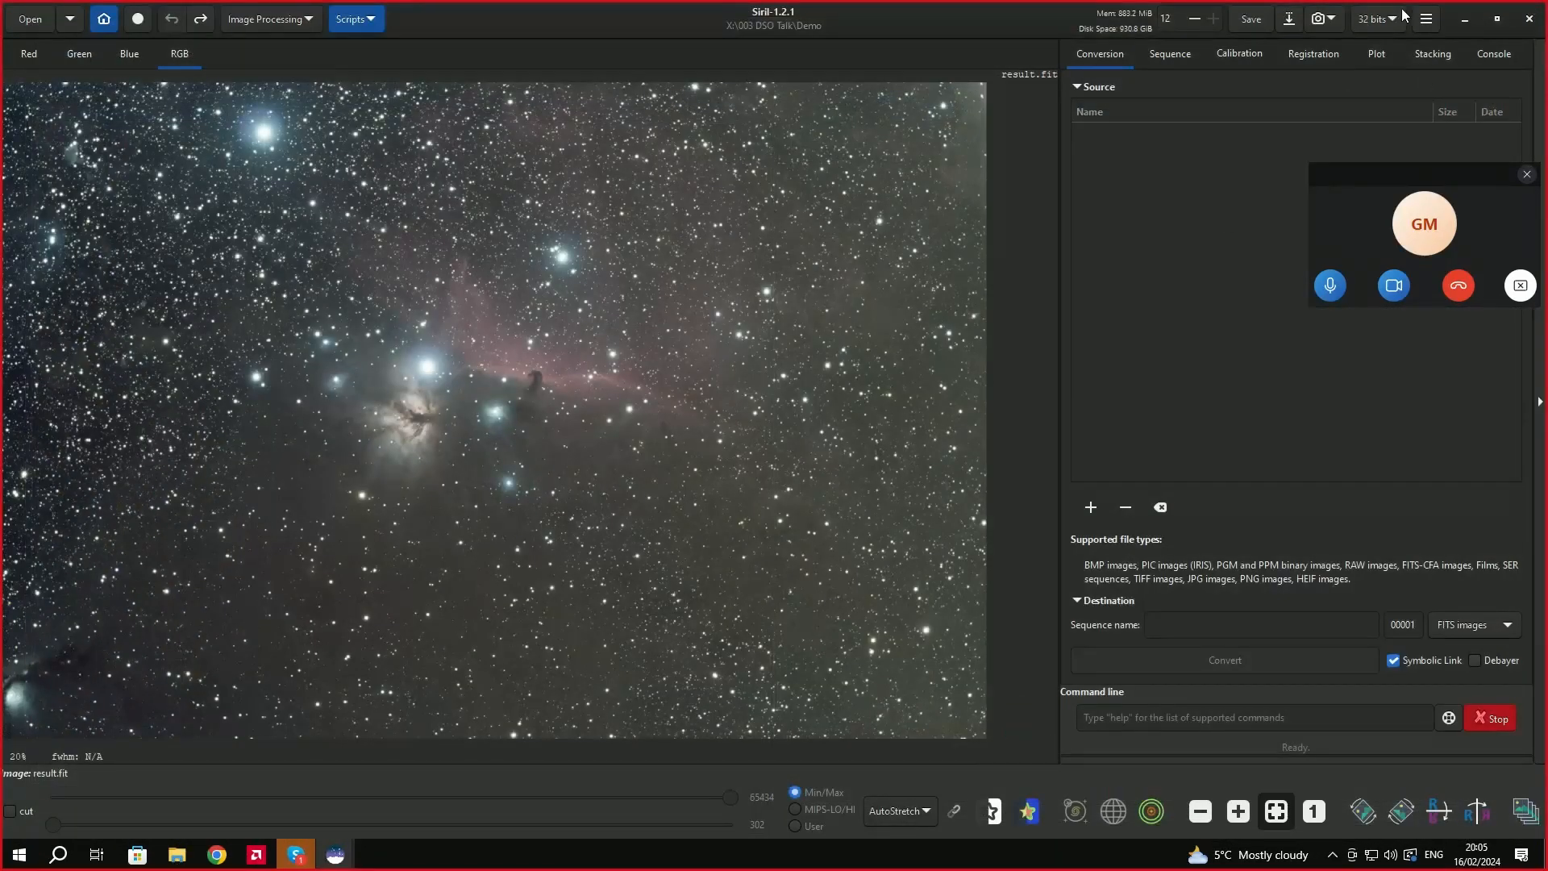
click(1465, 19)
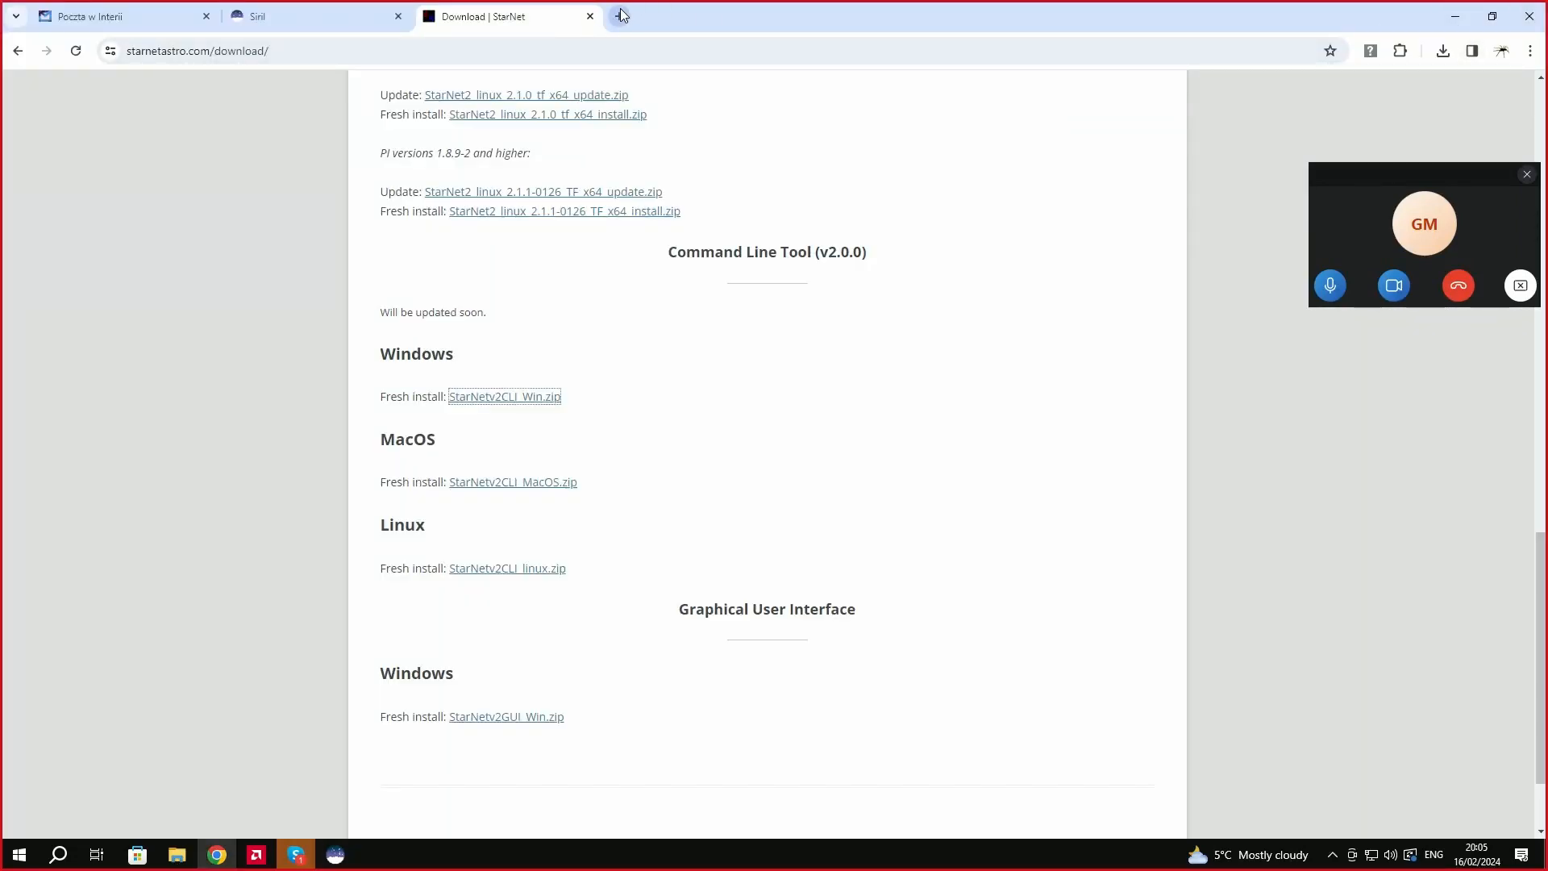
click(590, 17)
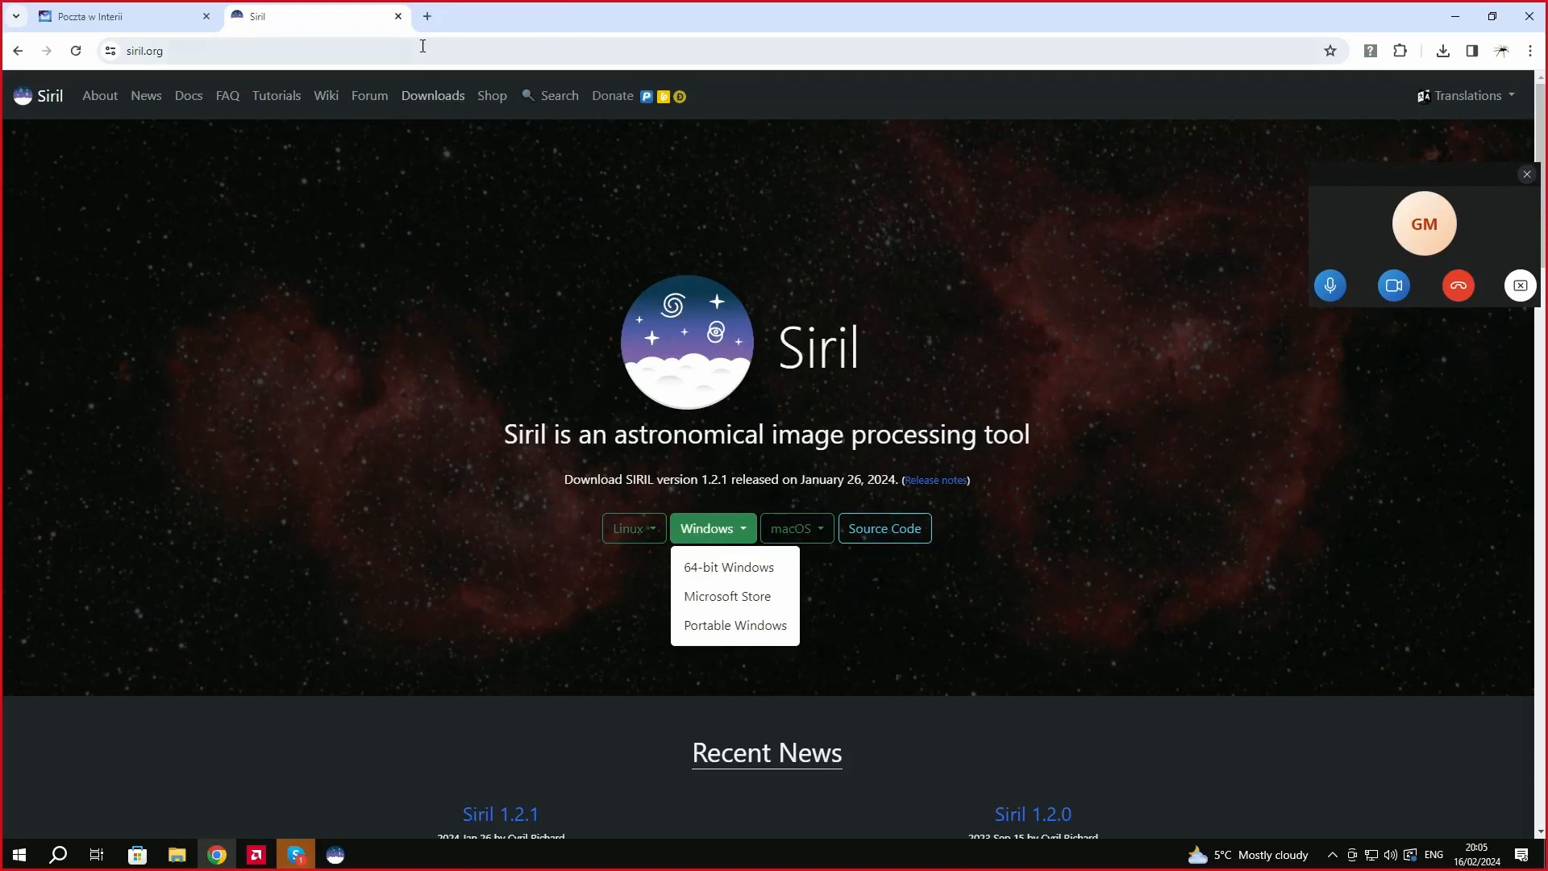
Search Google for graxpert and open the official GraXpert website.
click(201, 57)
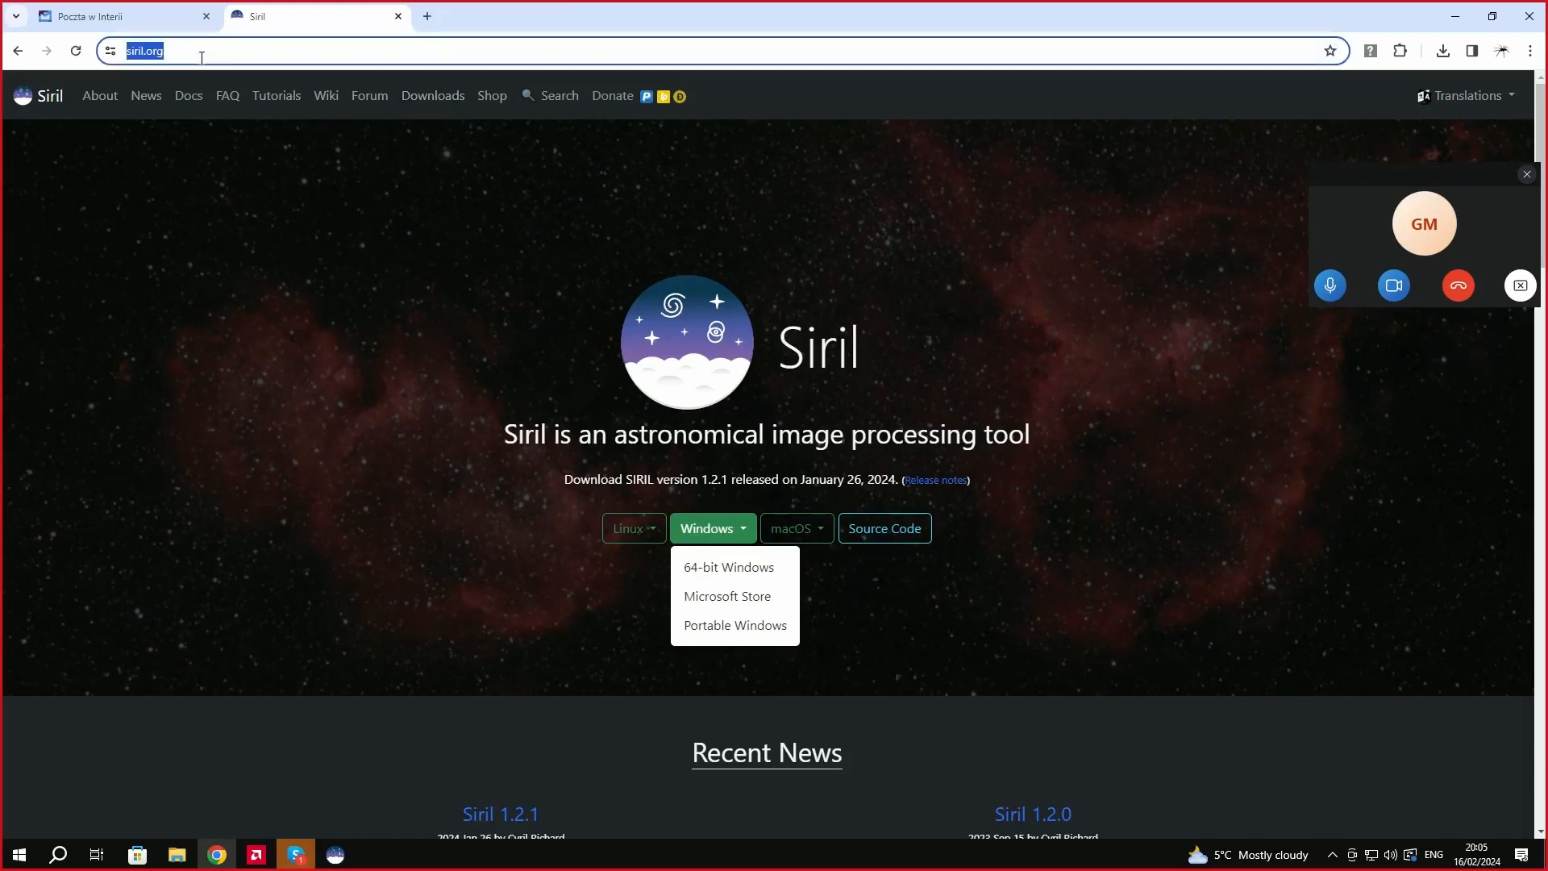
text(gr)
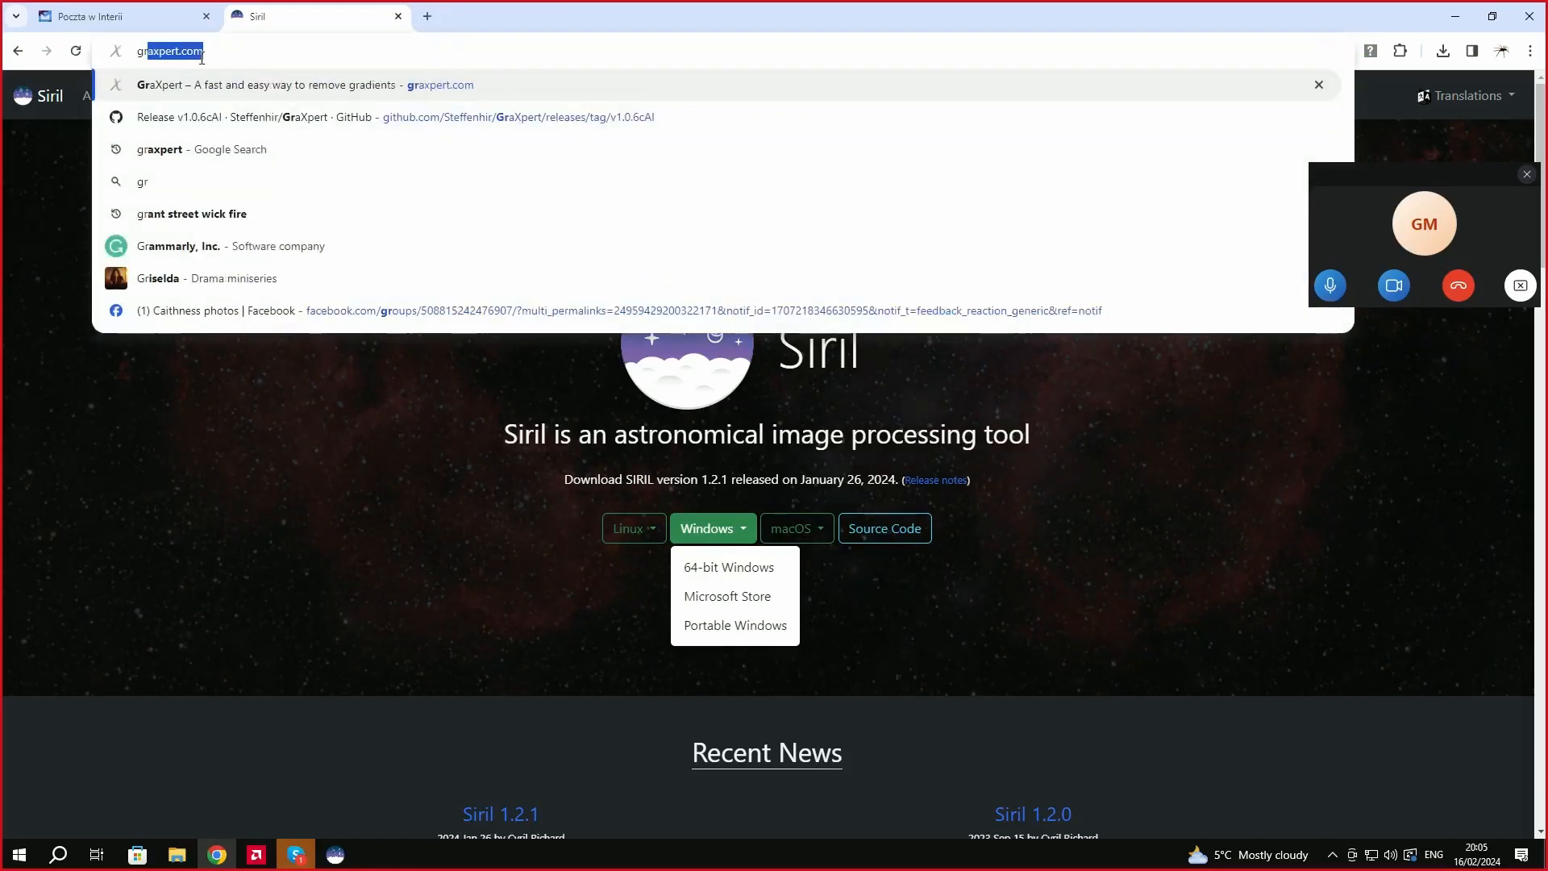
text(axpert)
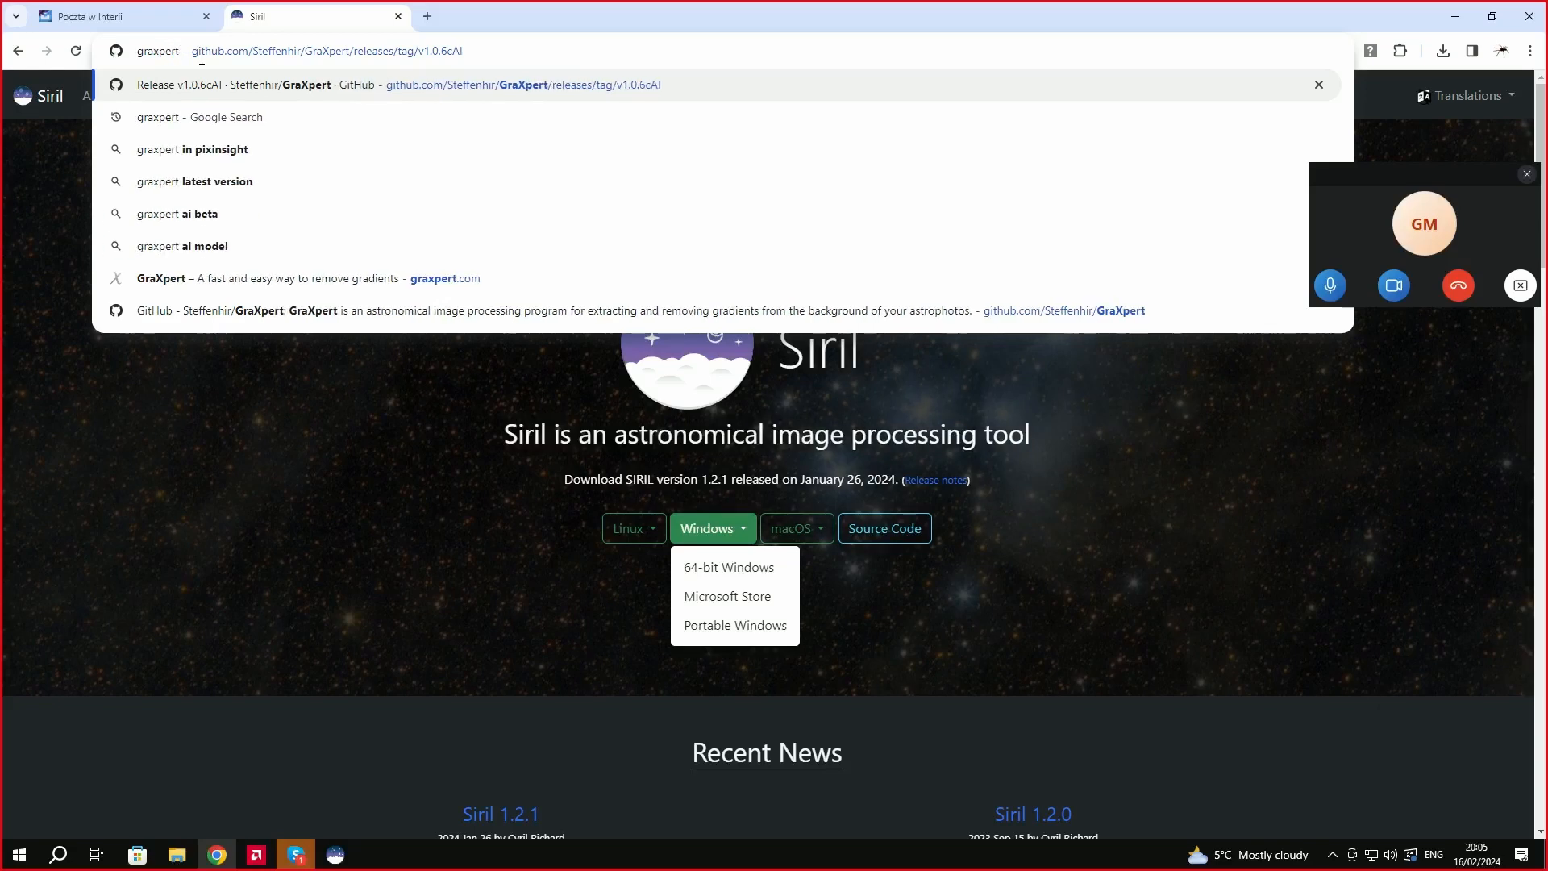
click(198, 123)
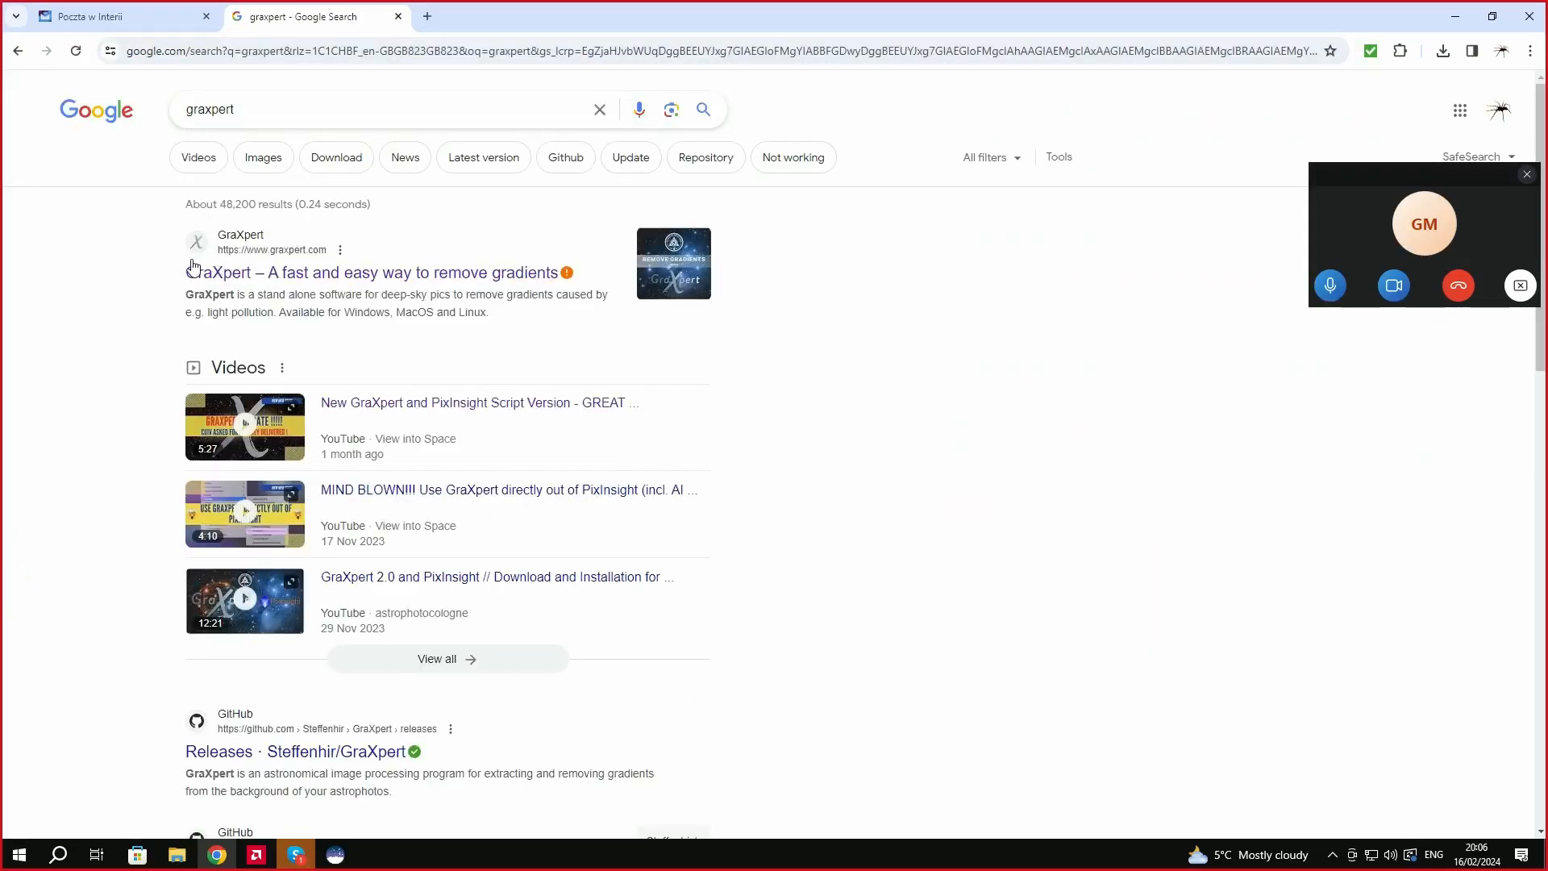
click(372, 277)
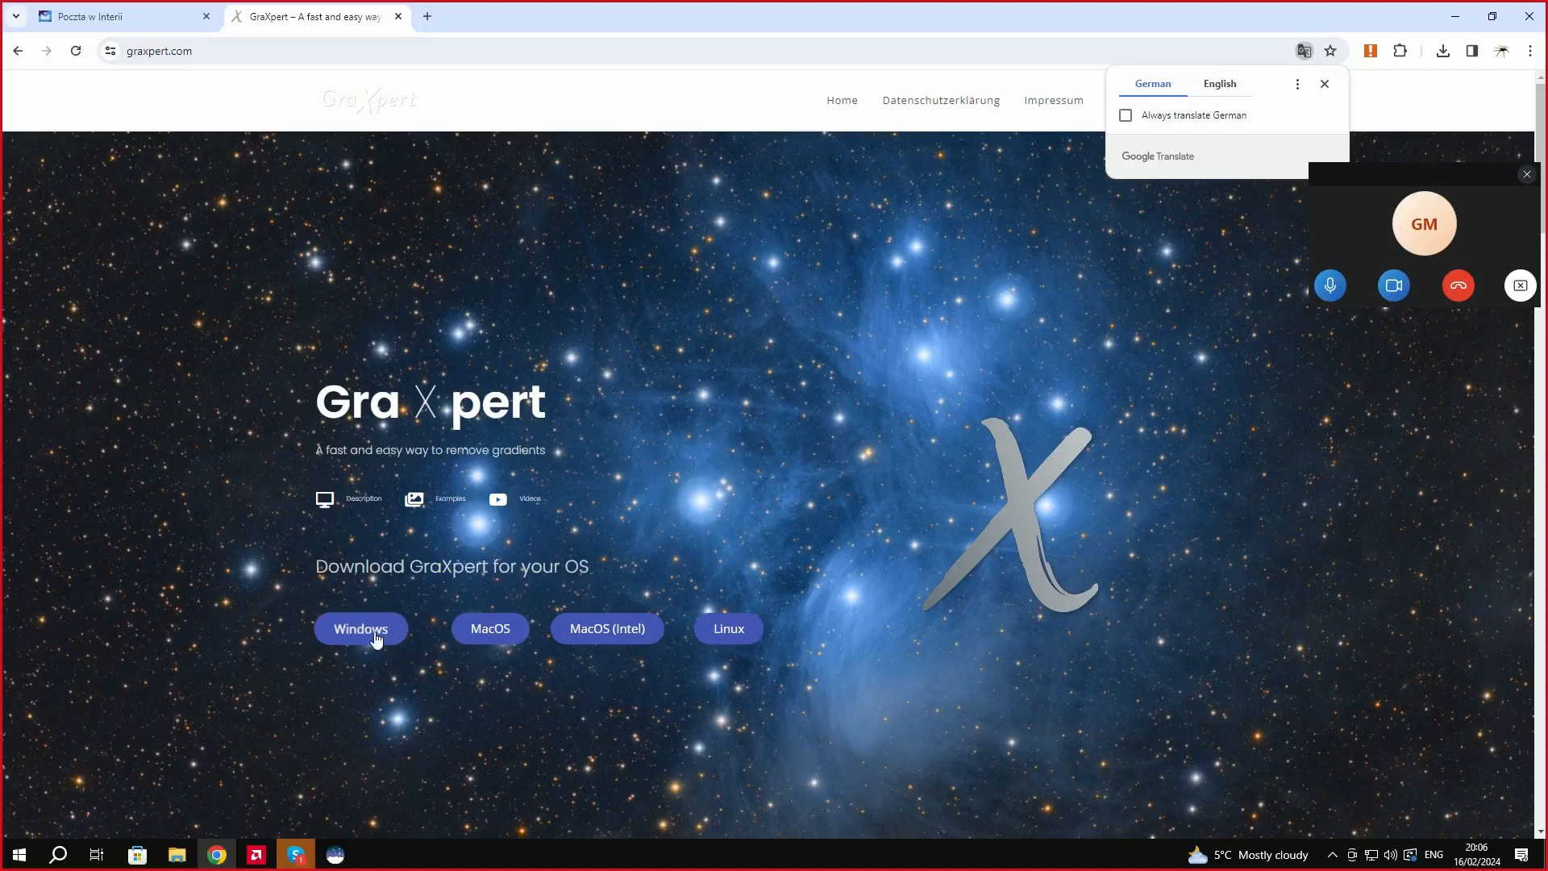
Translate the GraXpert page into English and download the Windows installer.
click(1220, 84)
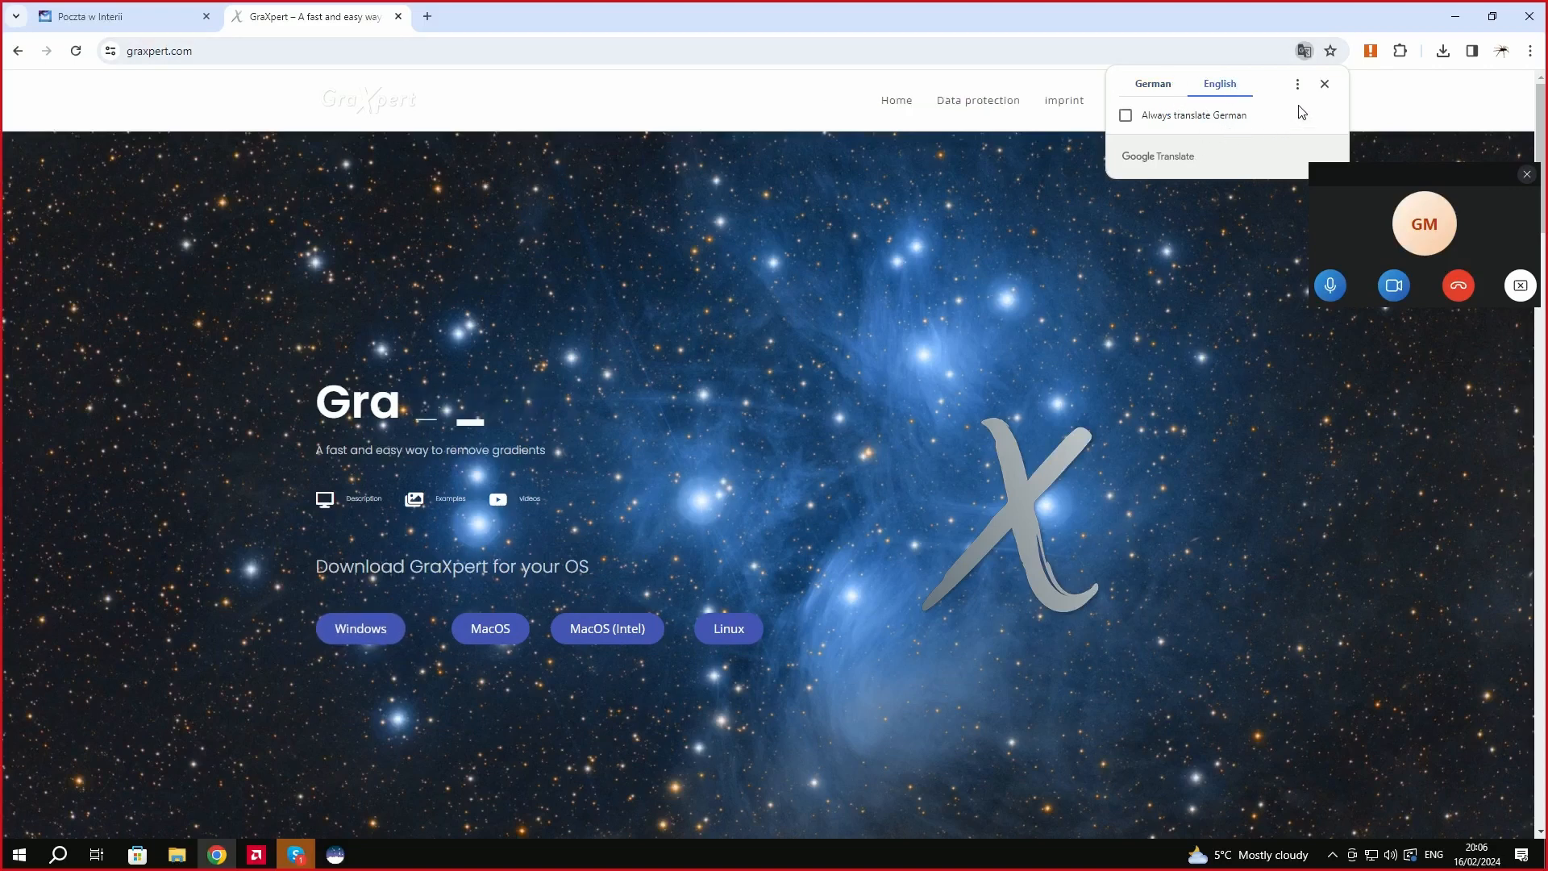
click(1324, 85)
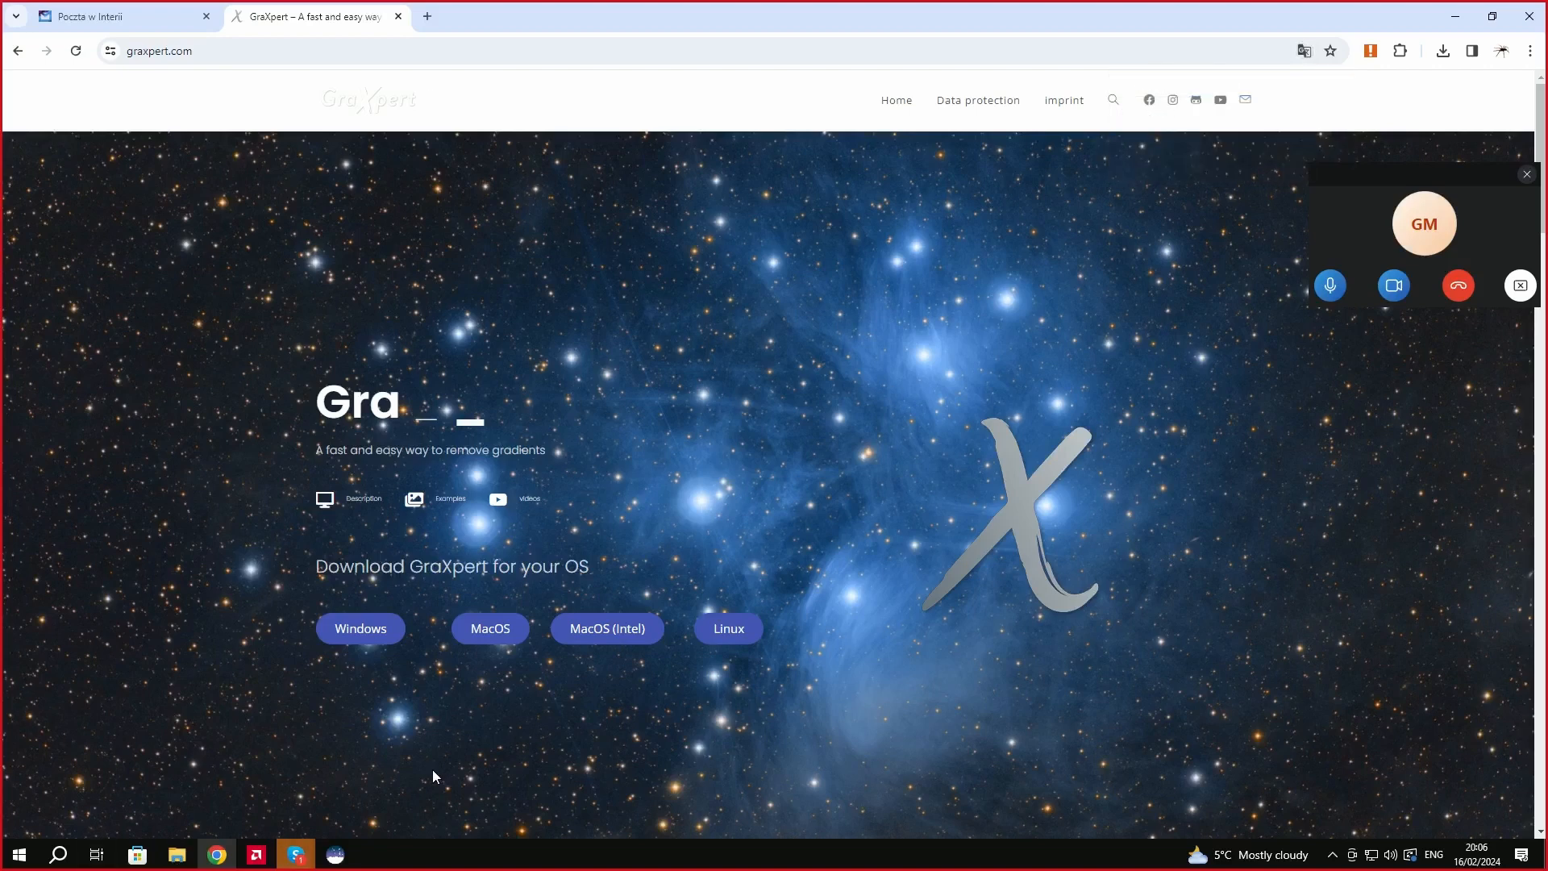
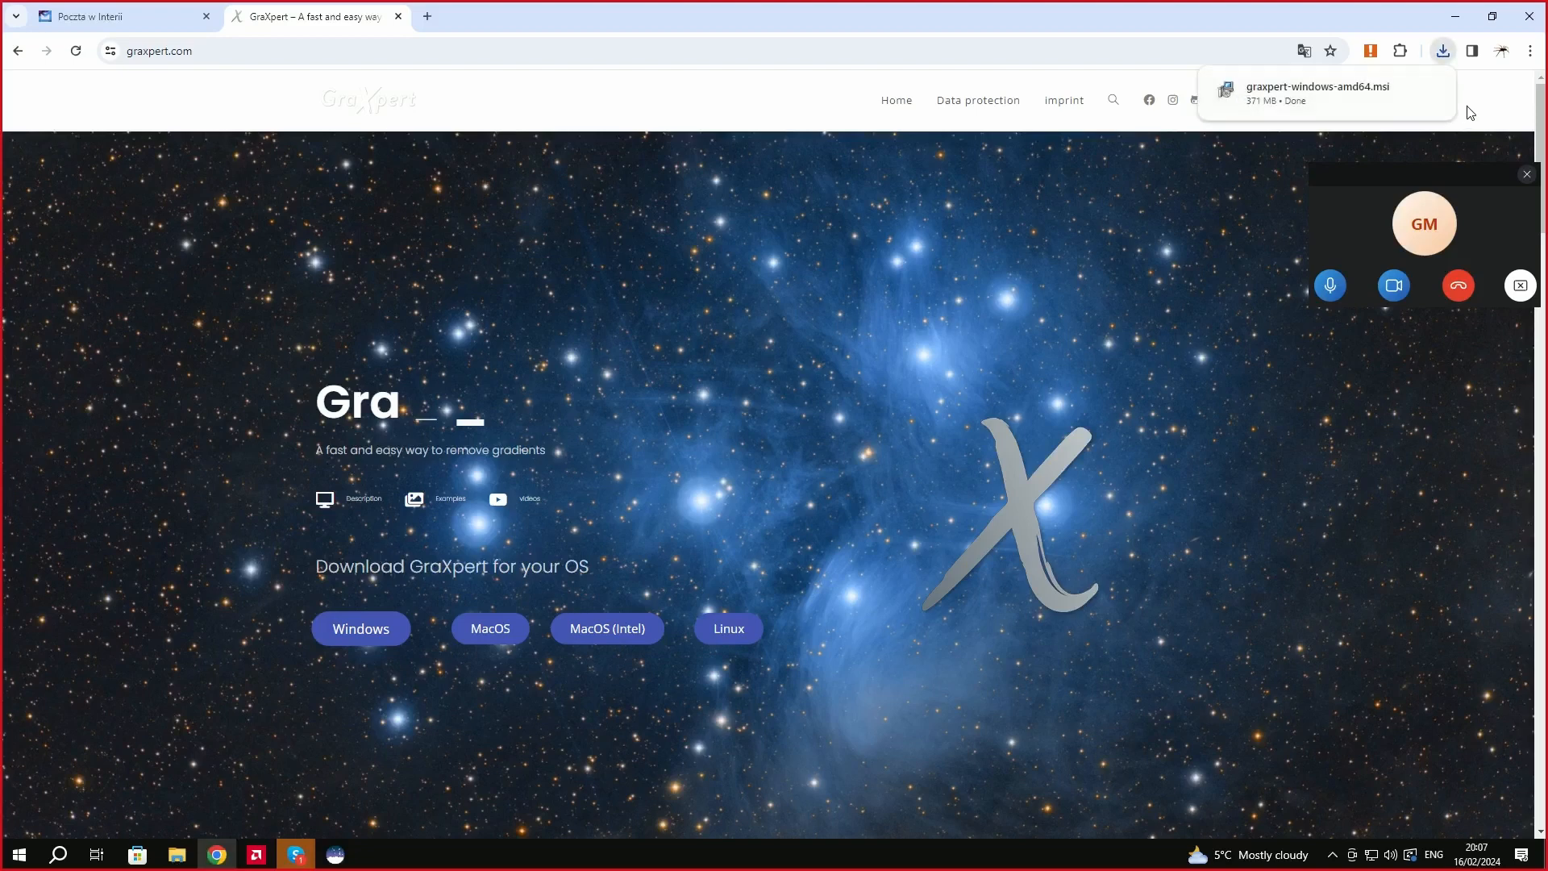
Open the downloaded graxpert-windows-amd64.msi, view its SmartScreen details and dismiss the warning without running the installer.
click(1293, 94)
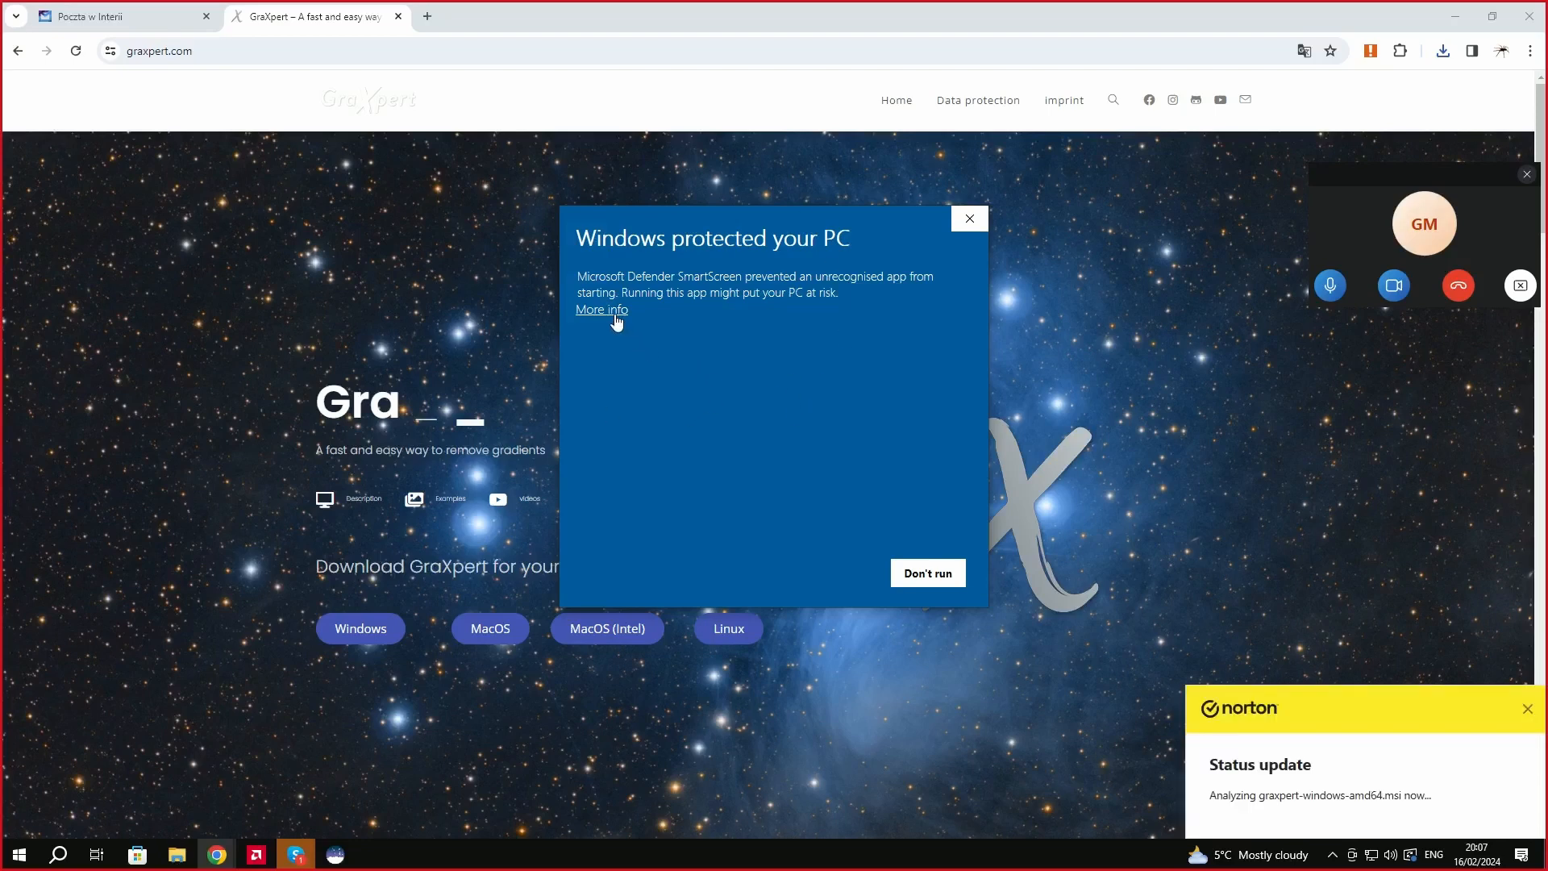
click(1520, 710)
click(612, 315)
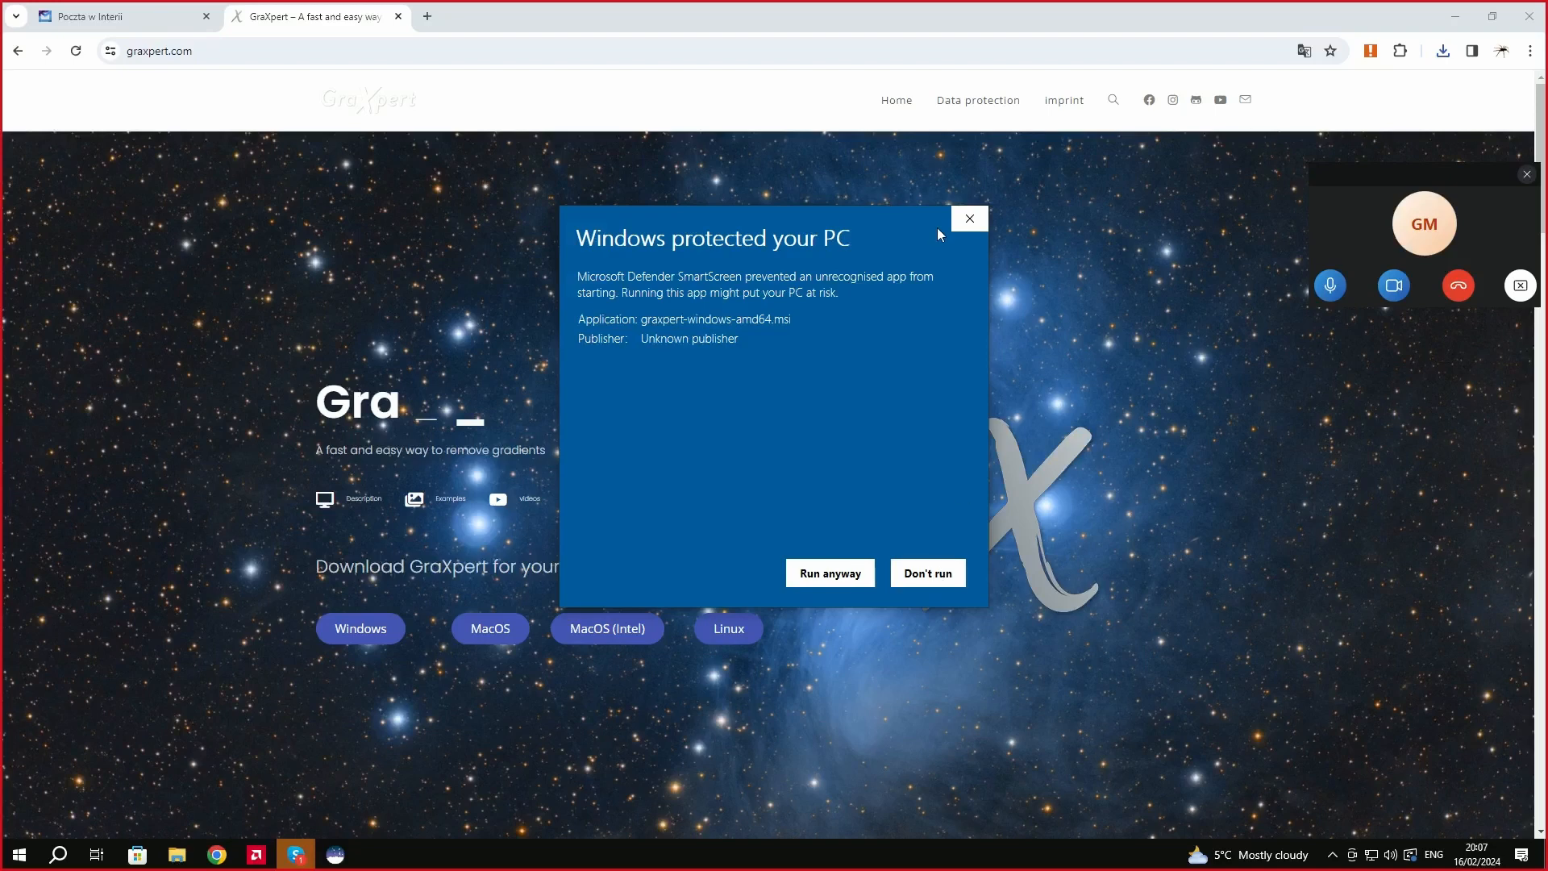
click(970, 219)
Leave Chrome and launch GraXpert 2.2.1 from the desktop.
click(1456, 16)
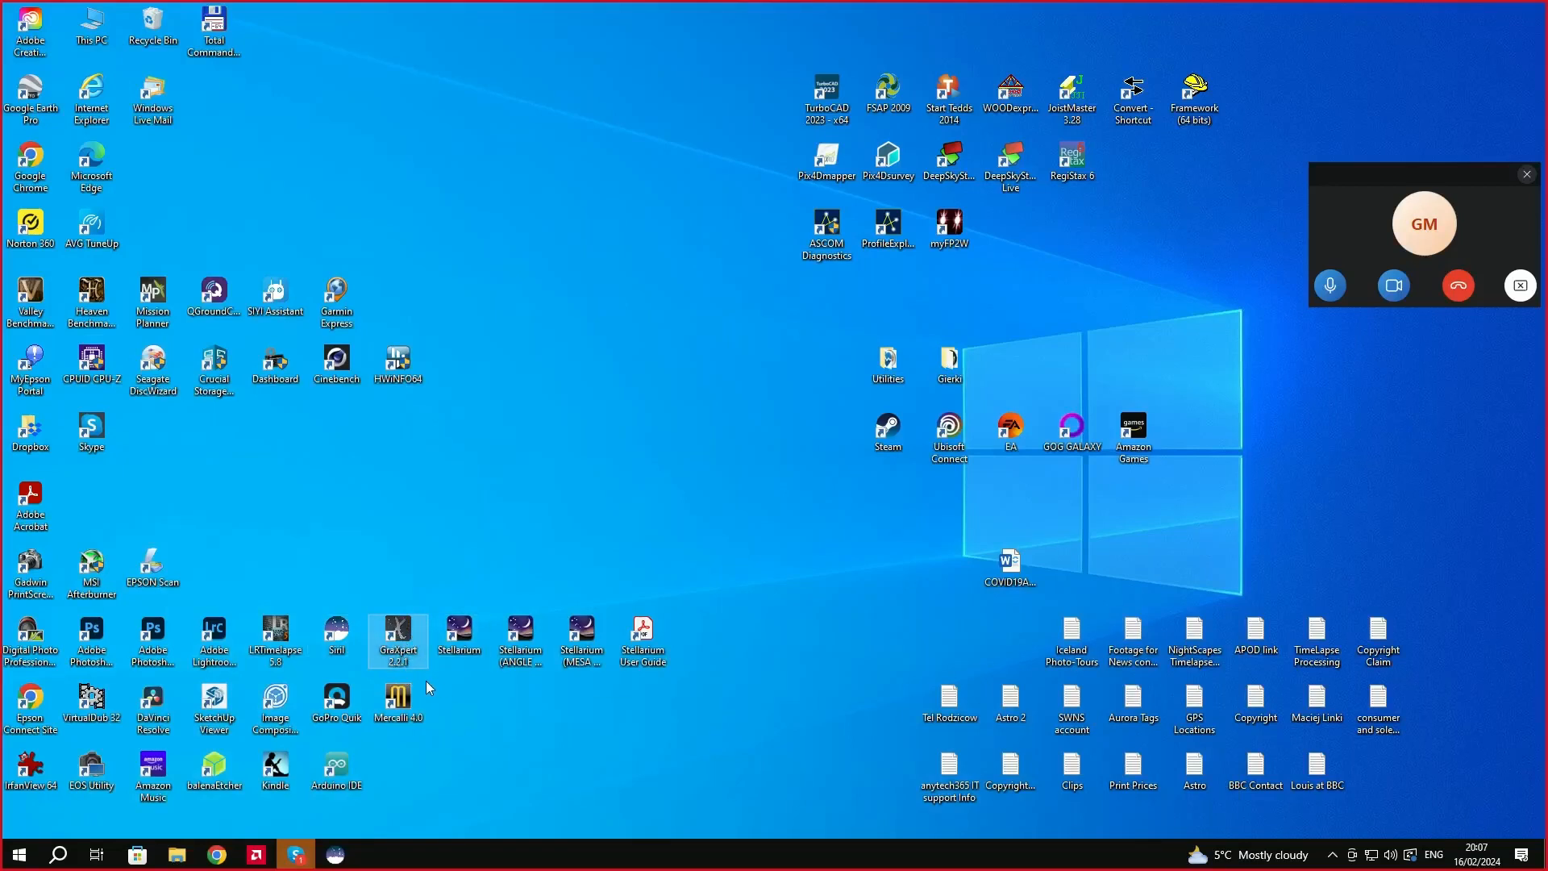
double_click(400, 635)
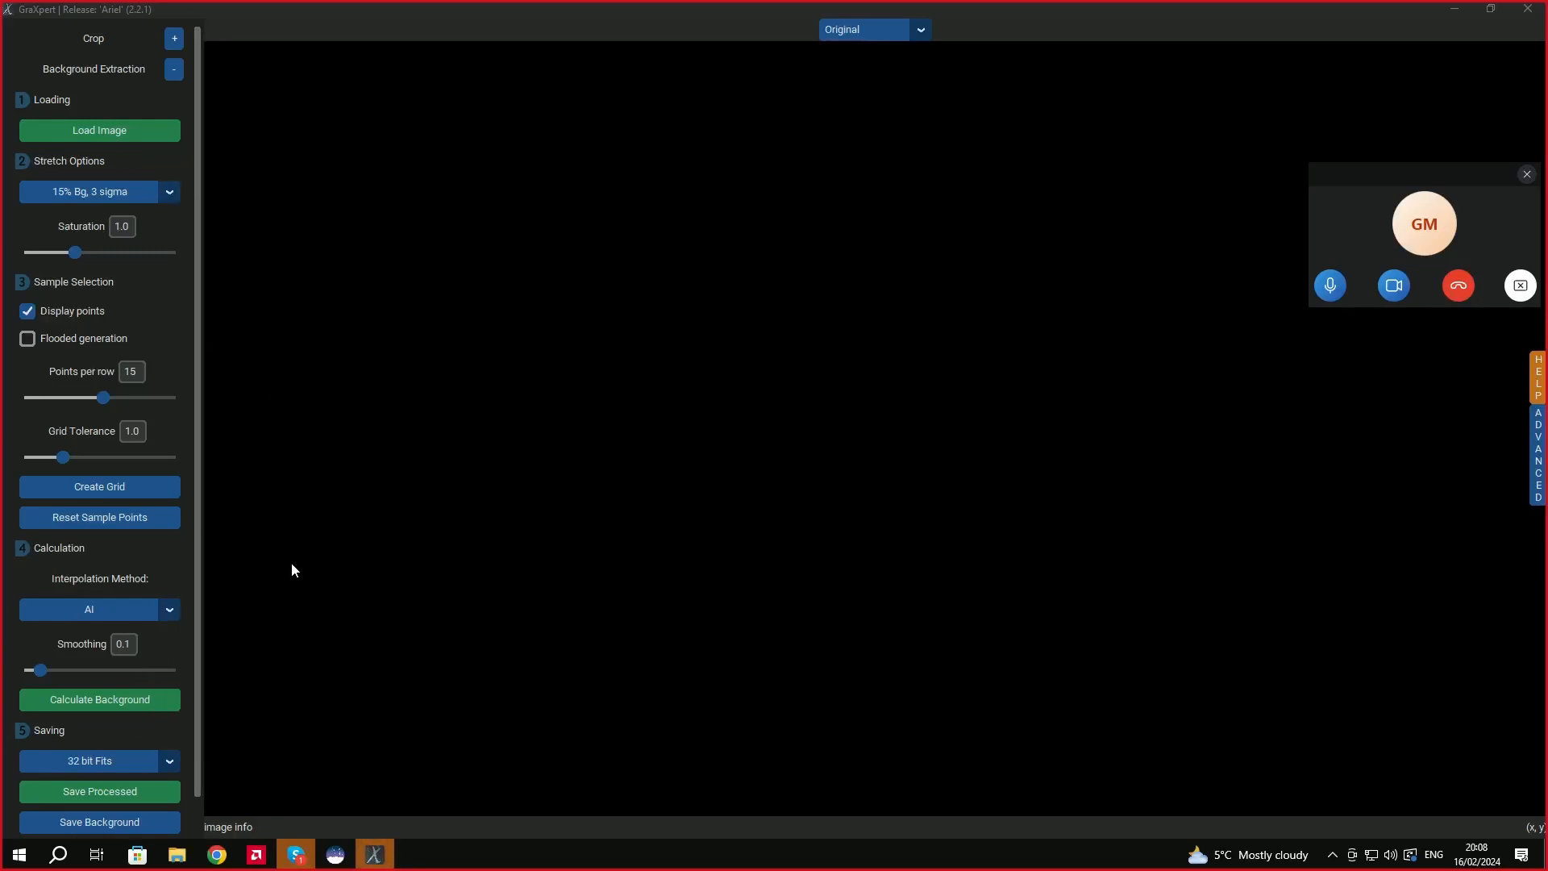
Switch the background interpolation method to RBF and back to AI twice, leaving AI selected.
click(169, 613)
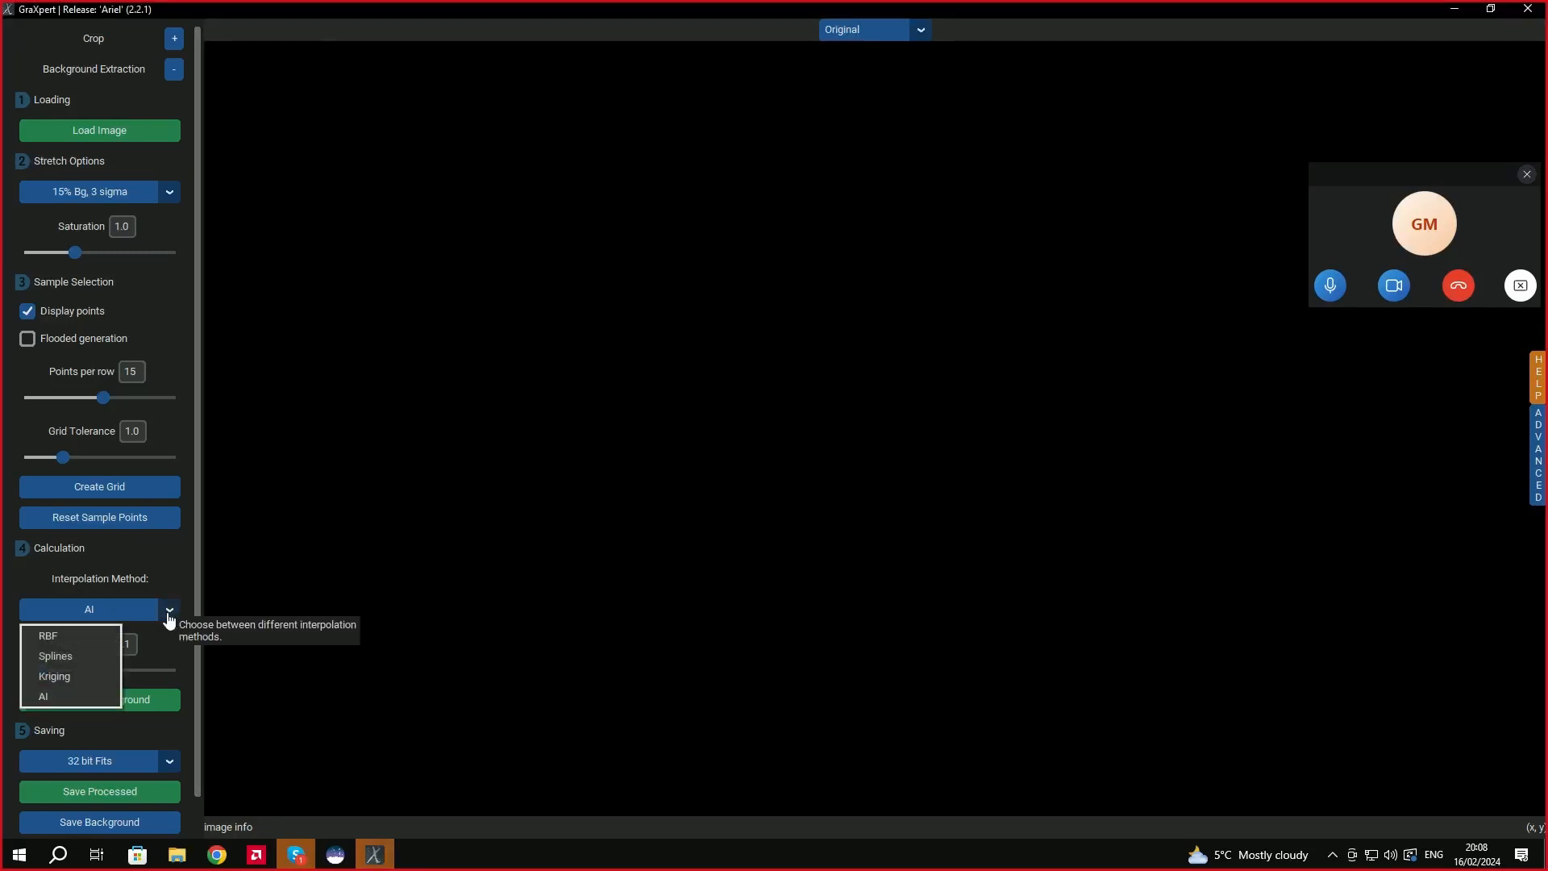
click(58, 637)
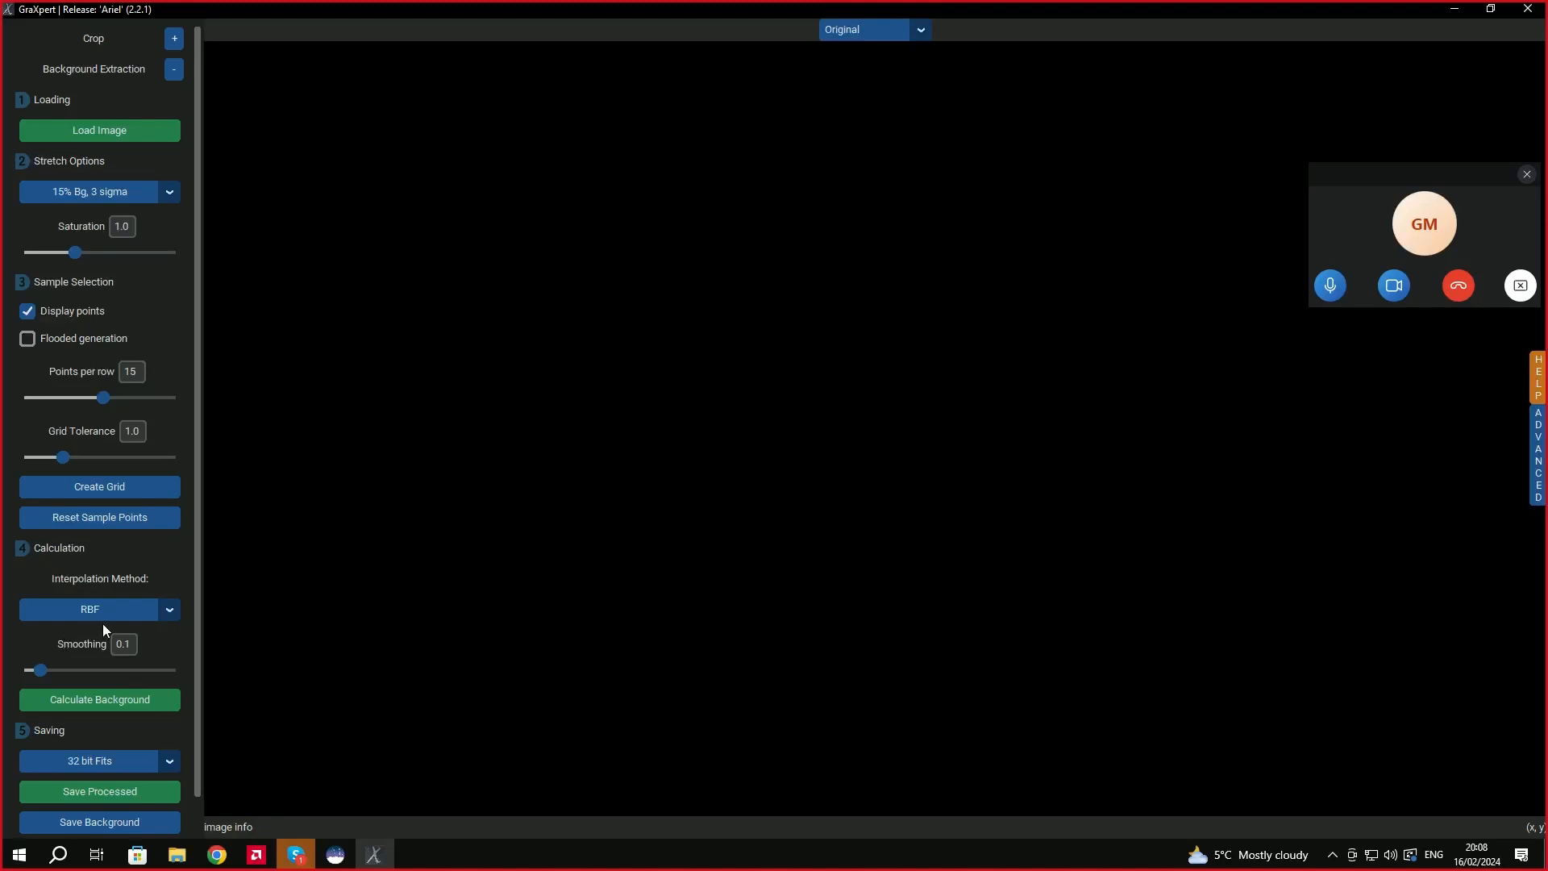
click(170, 611)
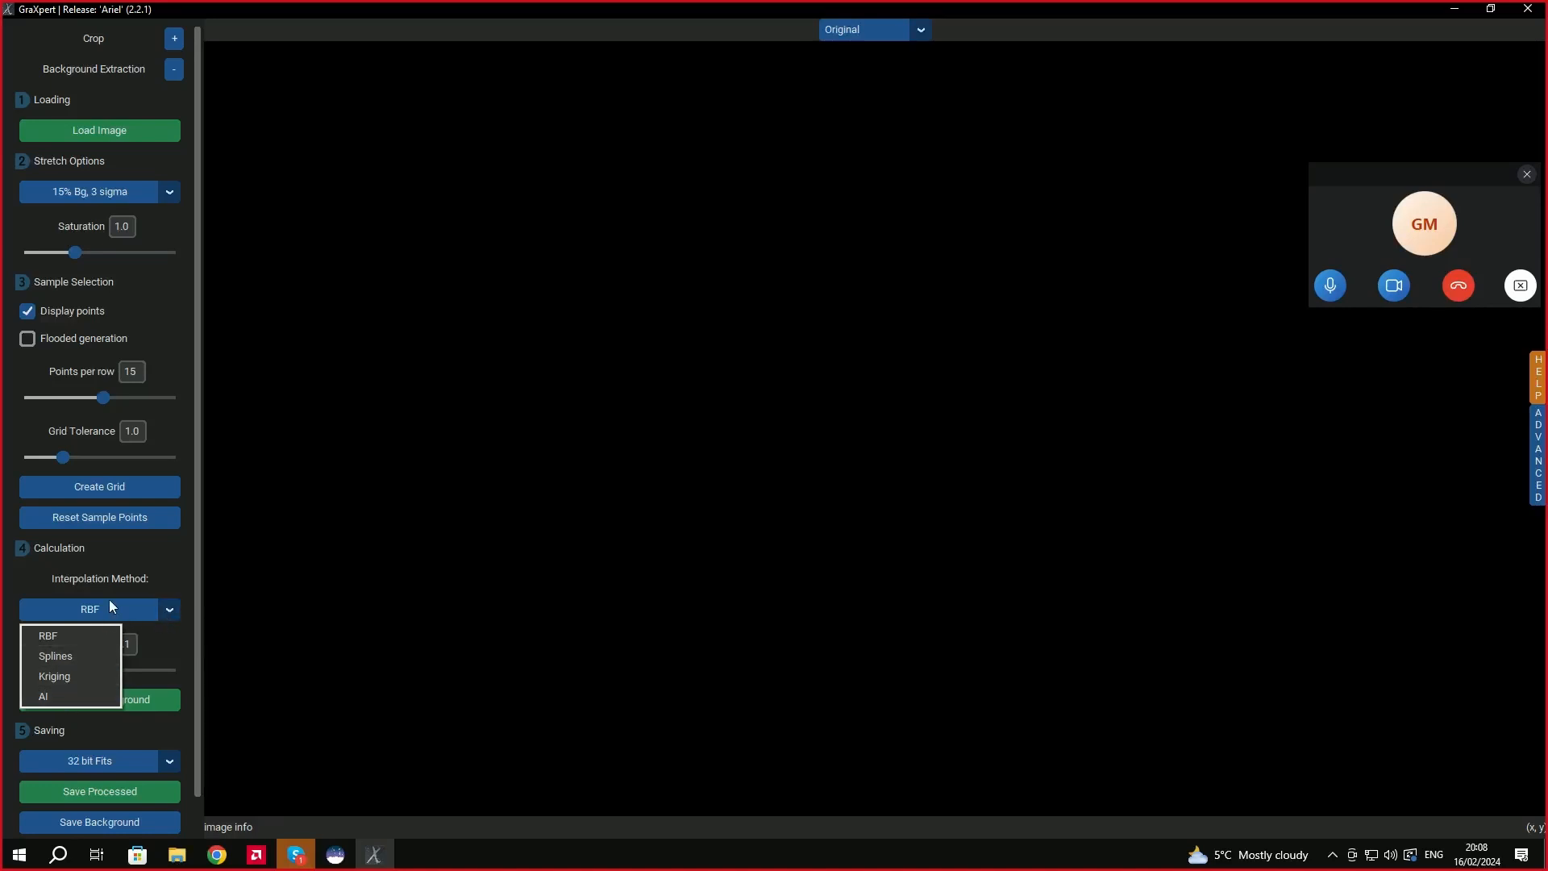
click(48, 698)
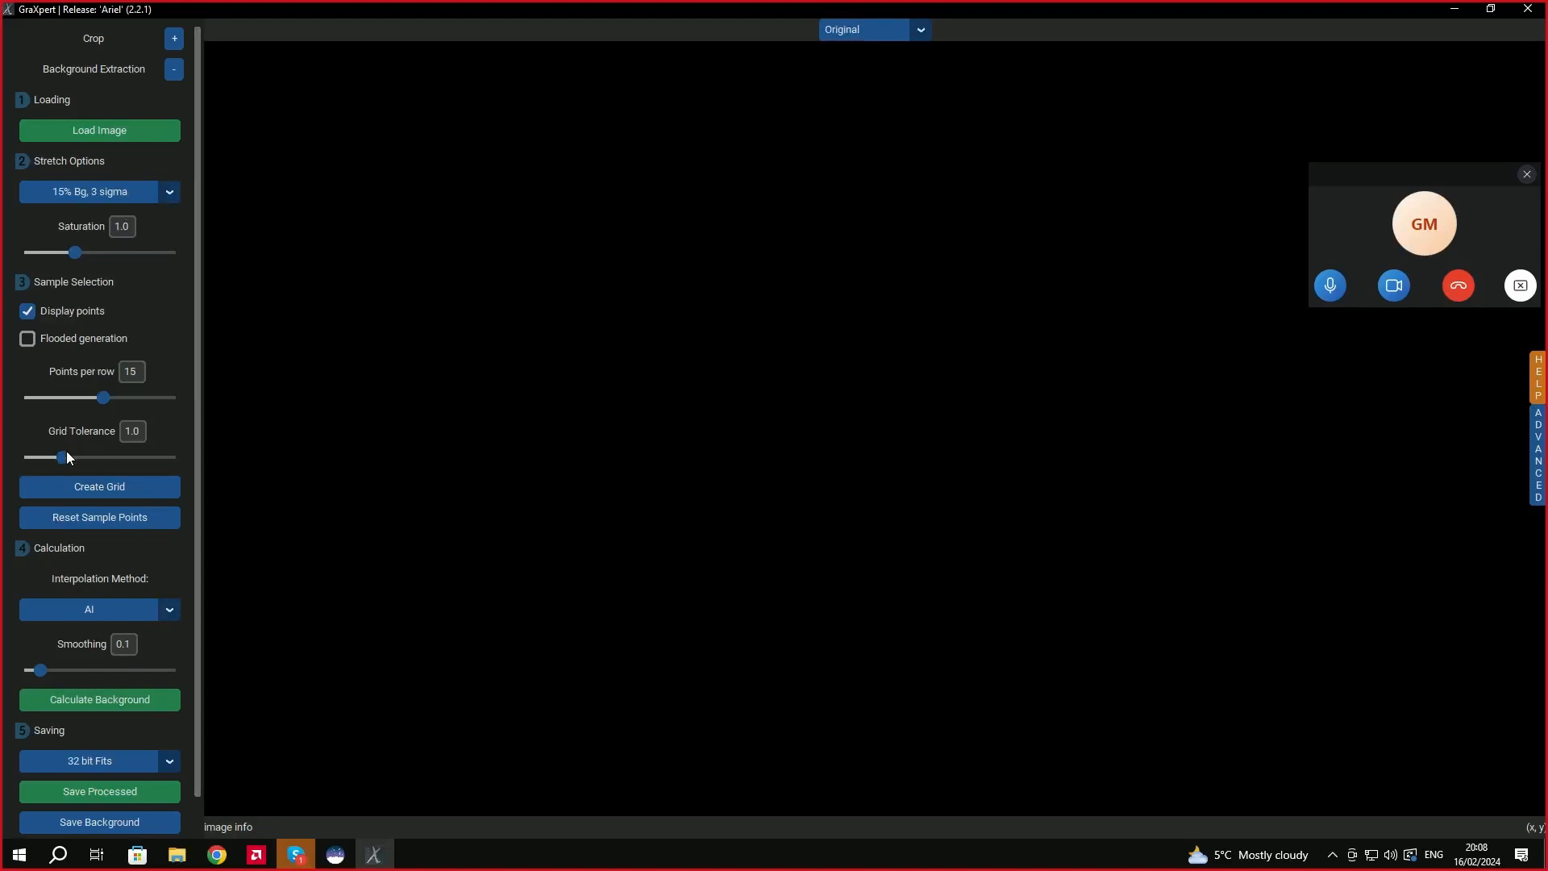
click(169, 614)
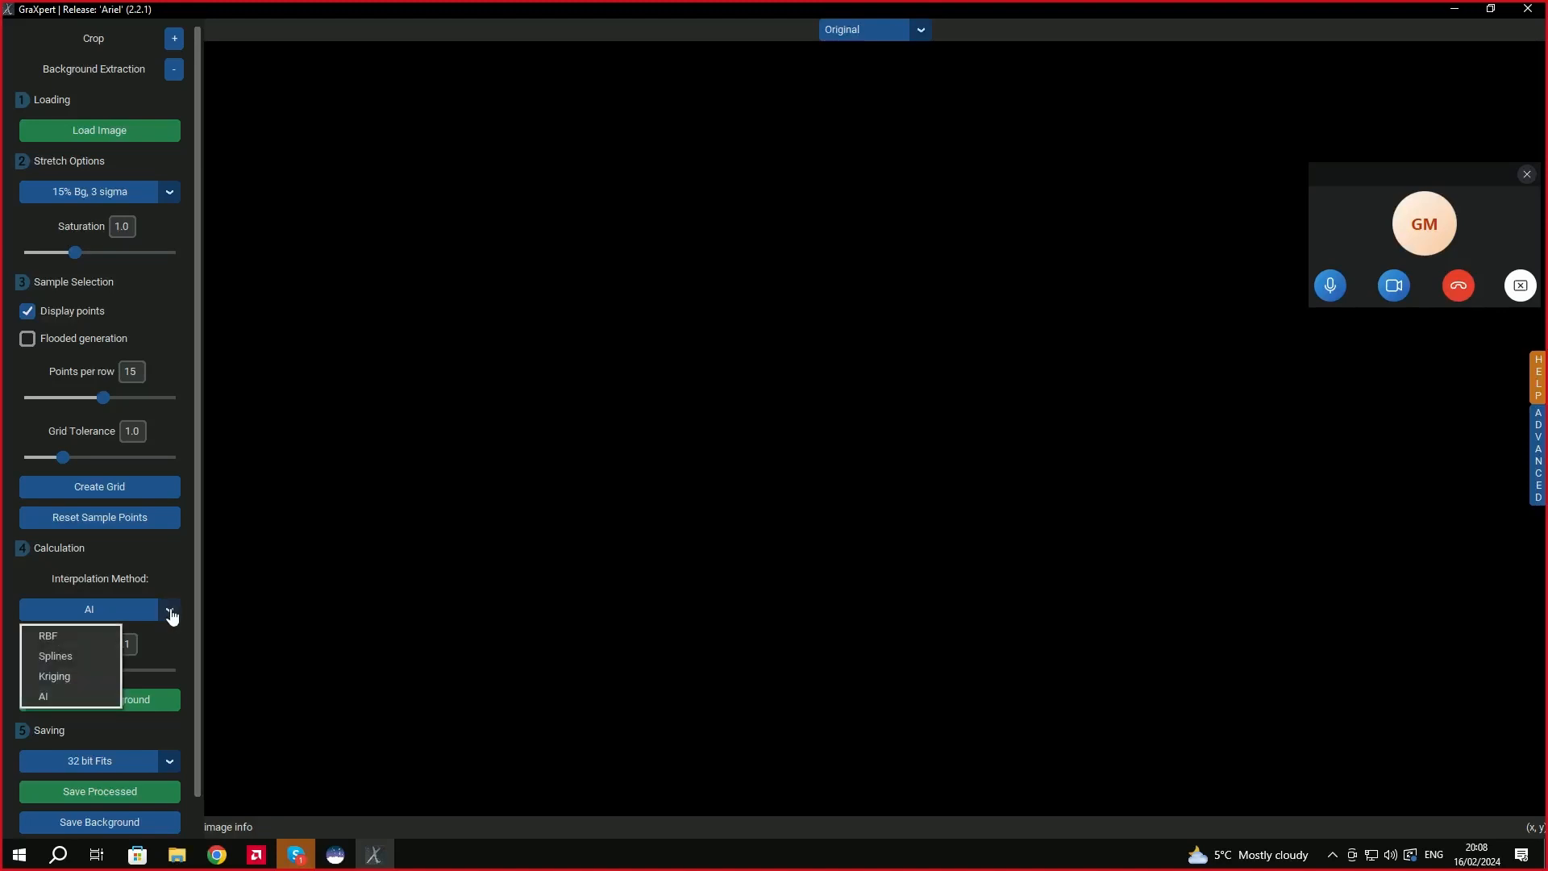
click(66, 637)
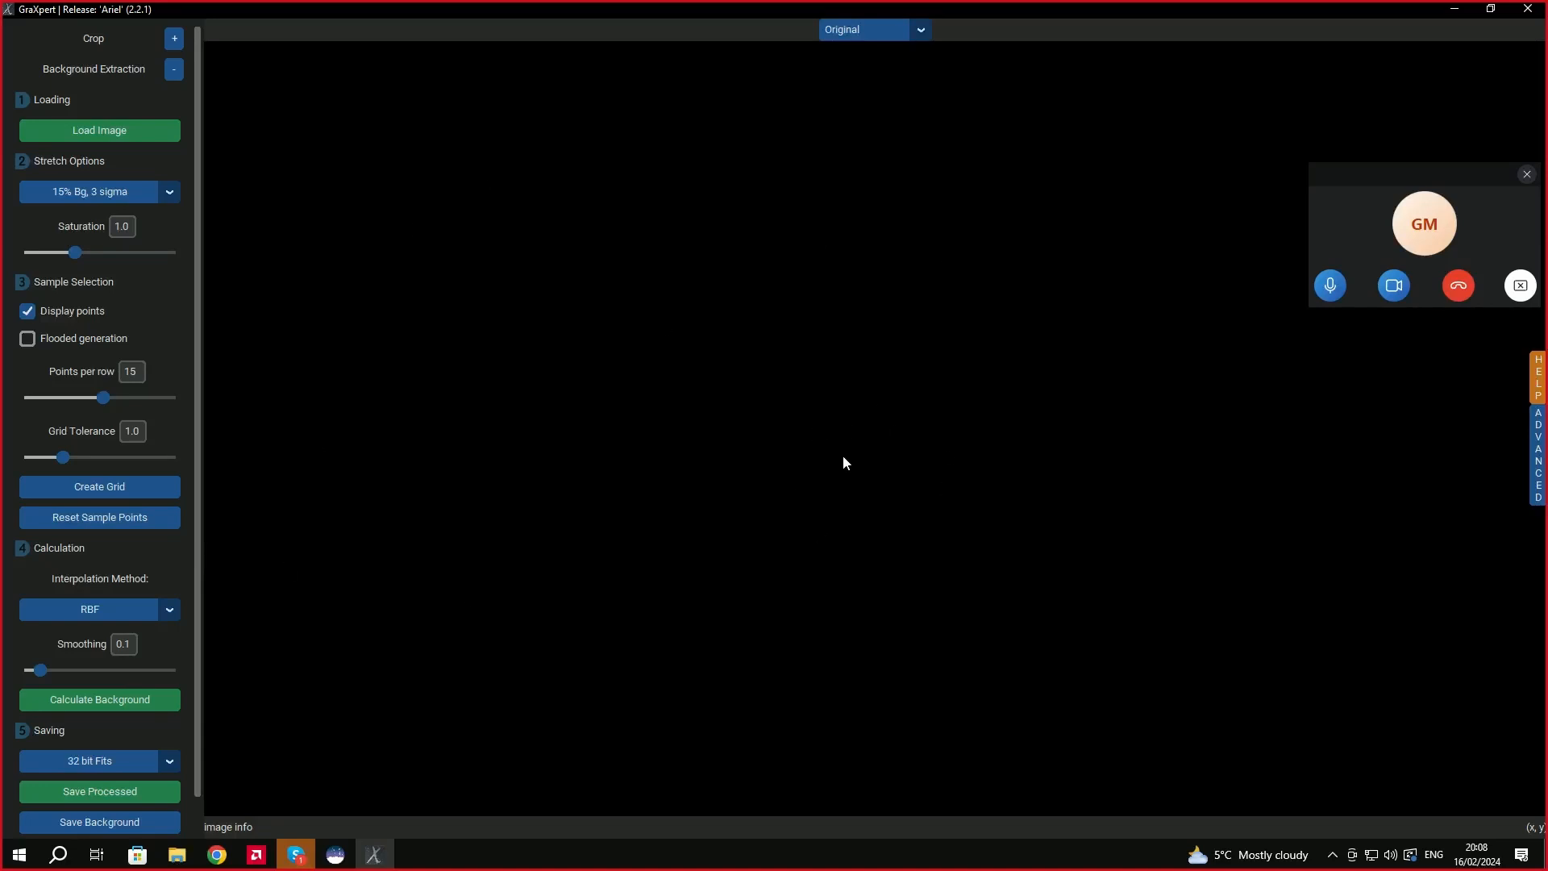
click(97, 610)
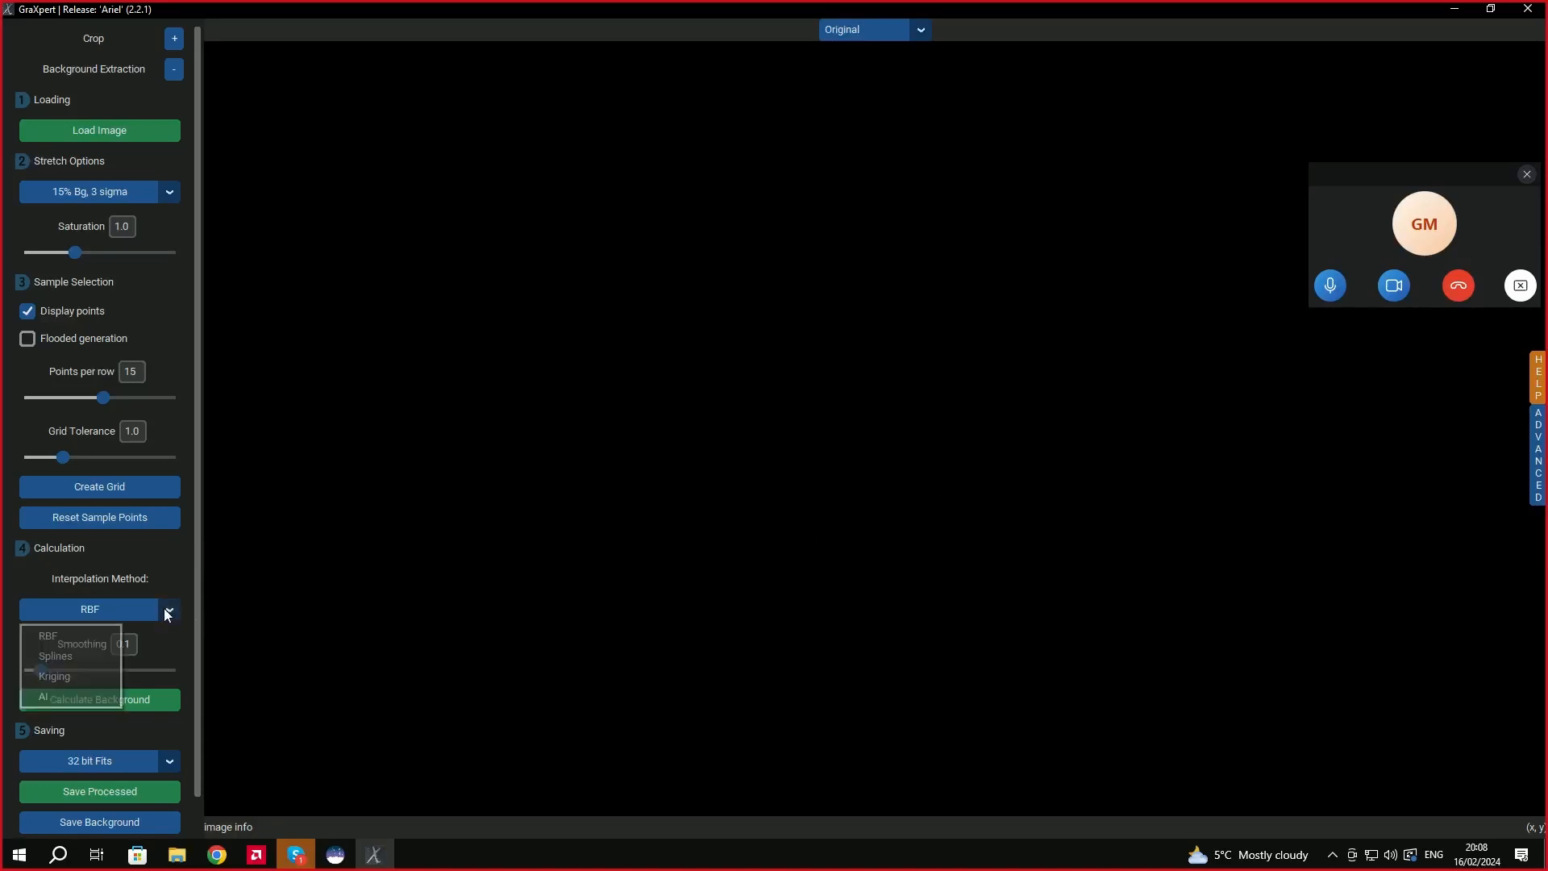
click(82, 692)
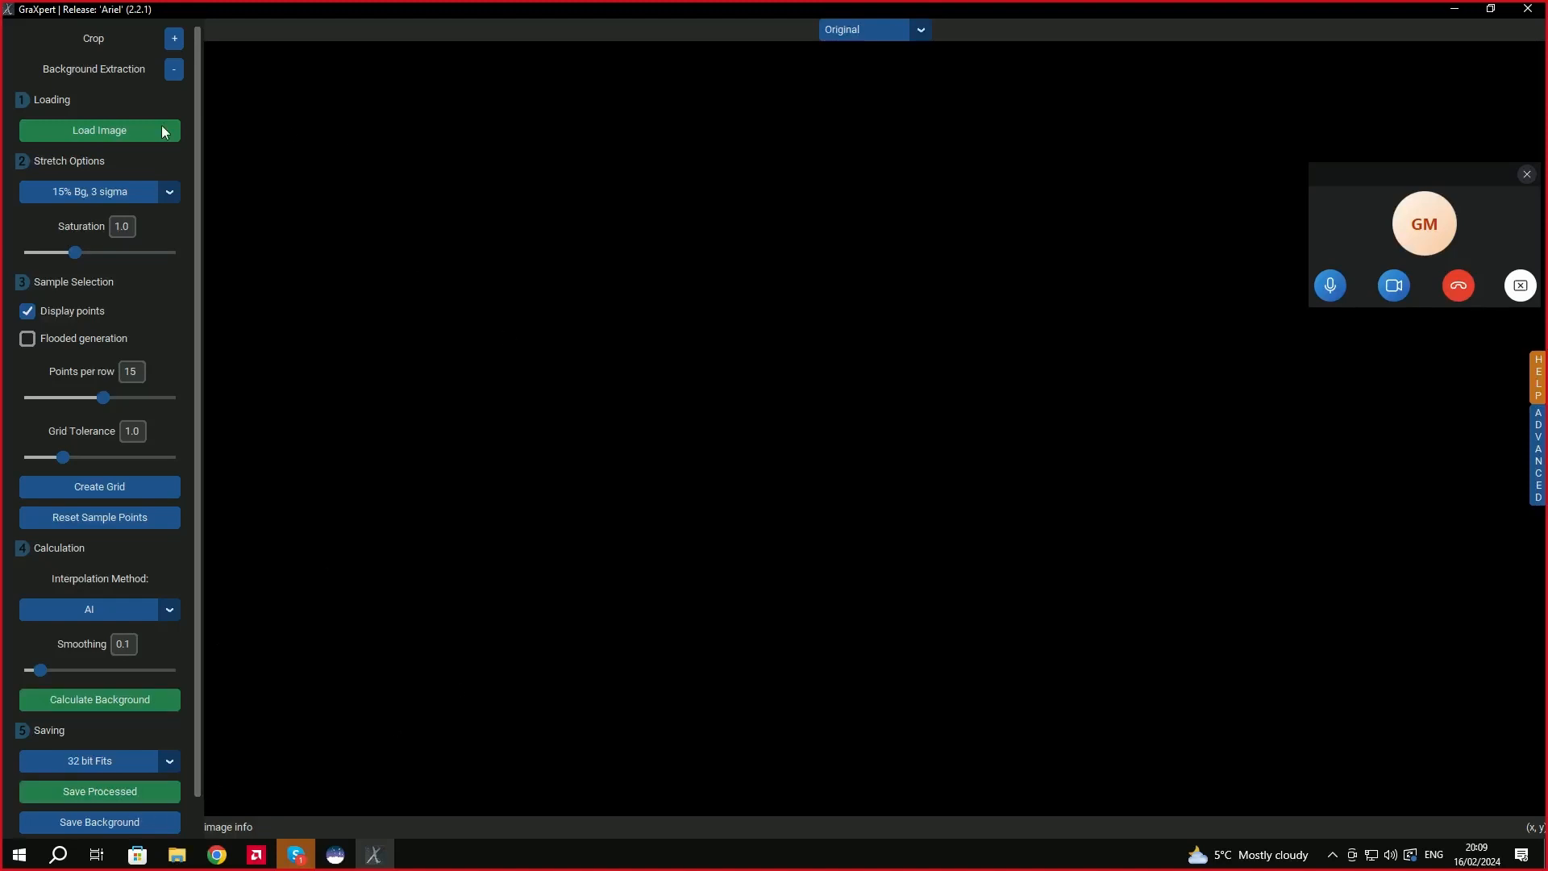
Load the result file from the Demo folder for background extraction.
click(110, 129)
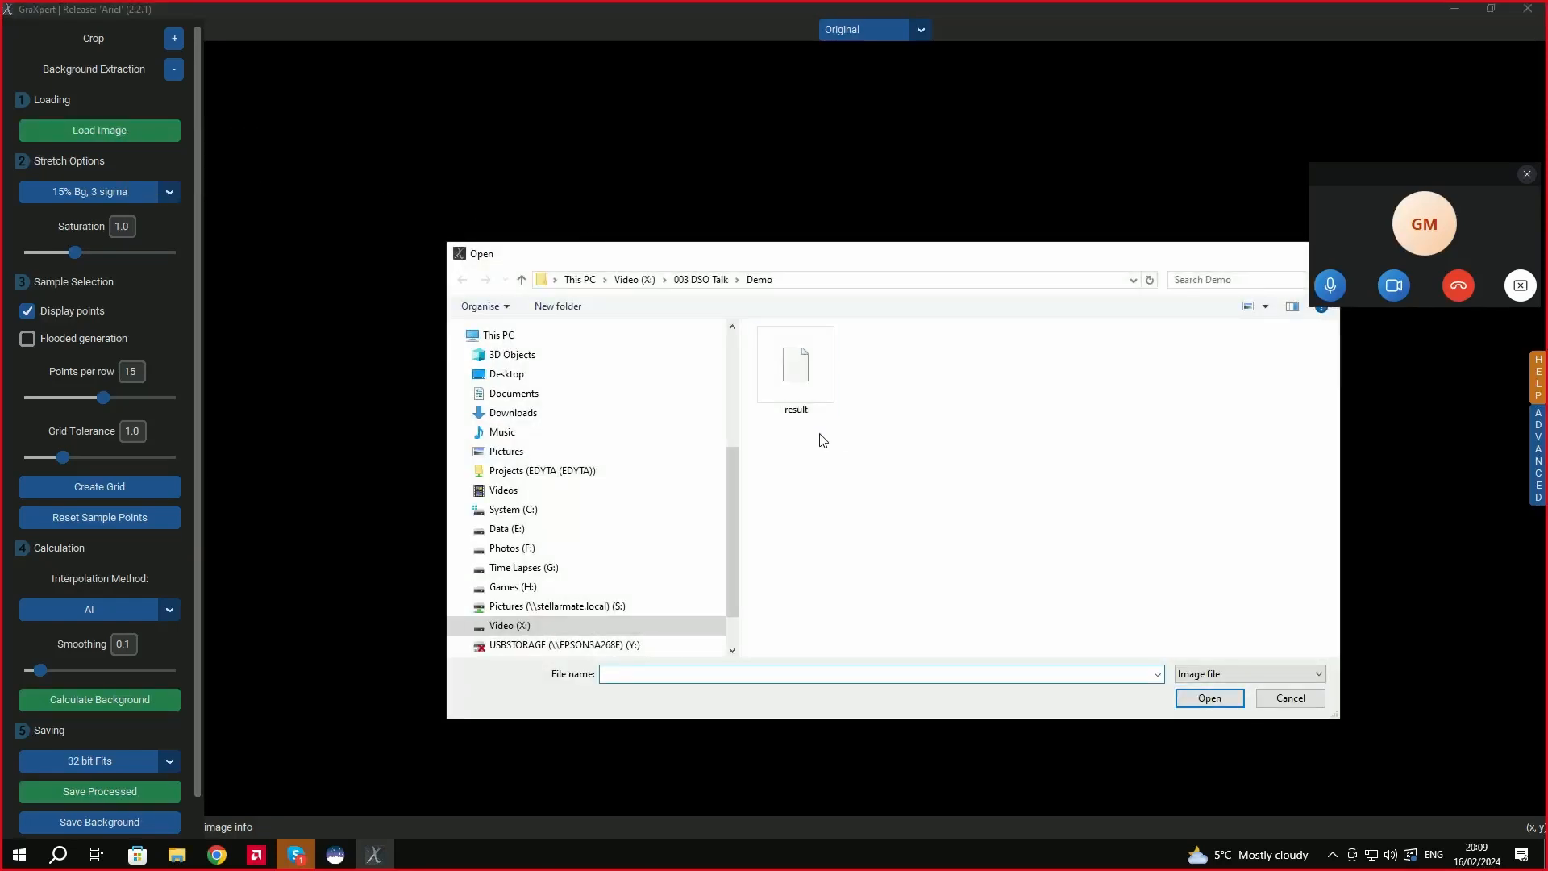
click(803, 358)
click(1209, 698)
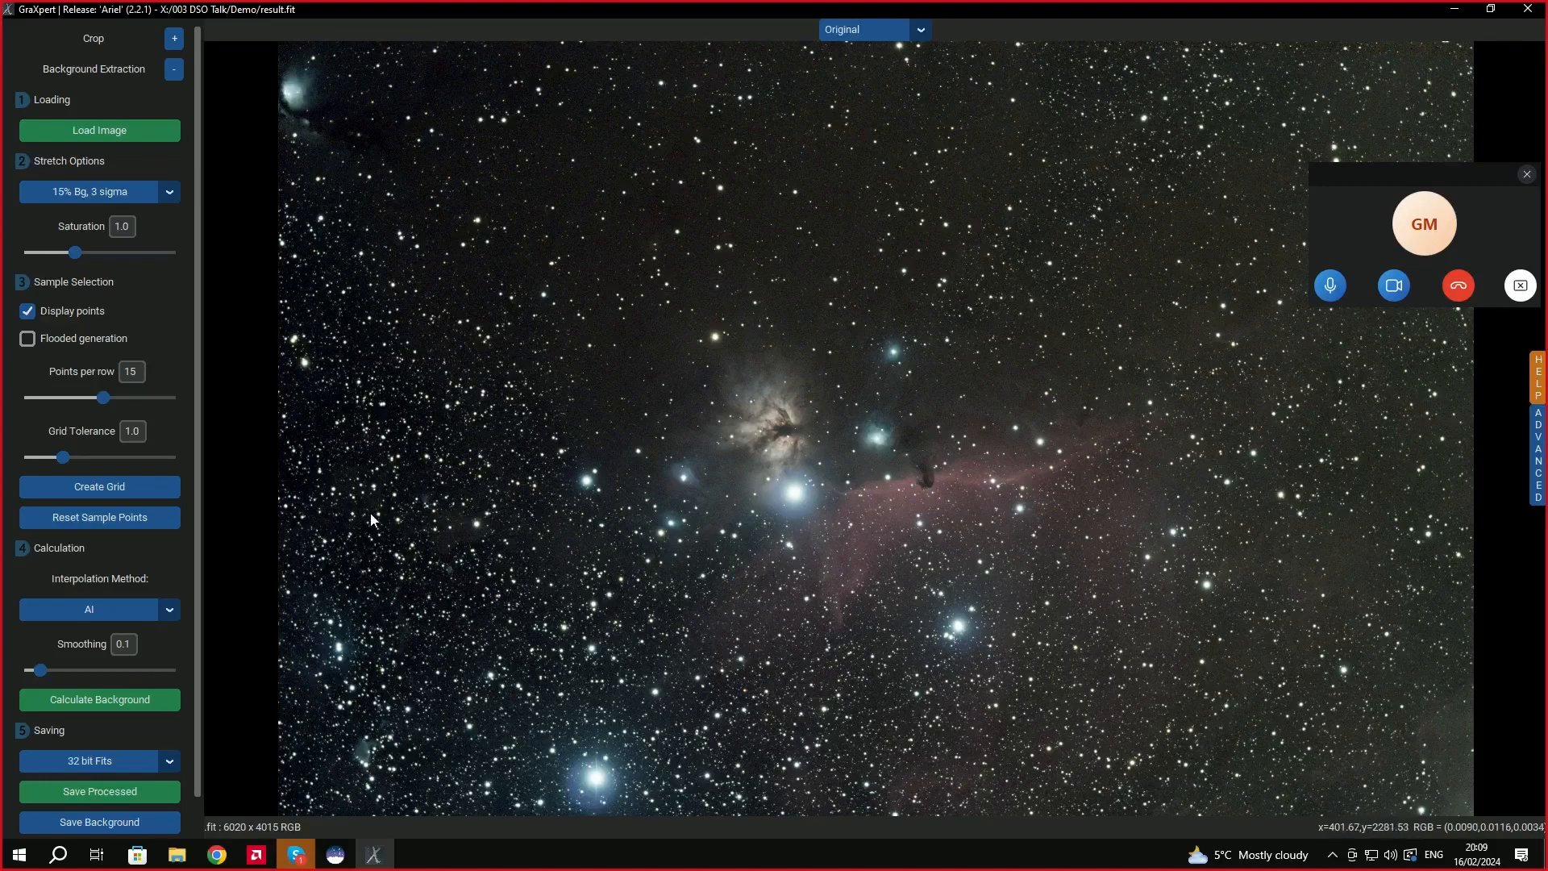
Compare the image preview with No Stretch, 20% Bg, 3 sigma and 15% Bg, 3 sigma.
click(170, 195)
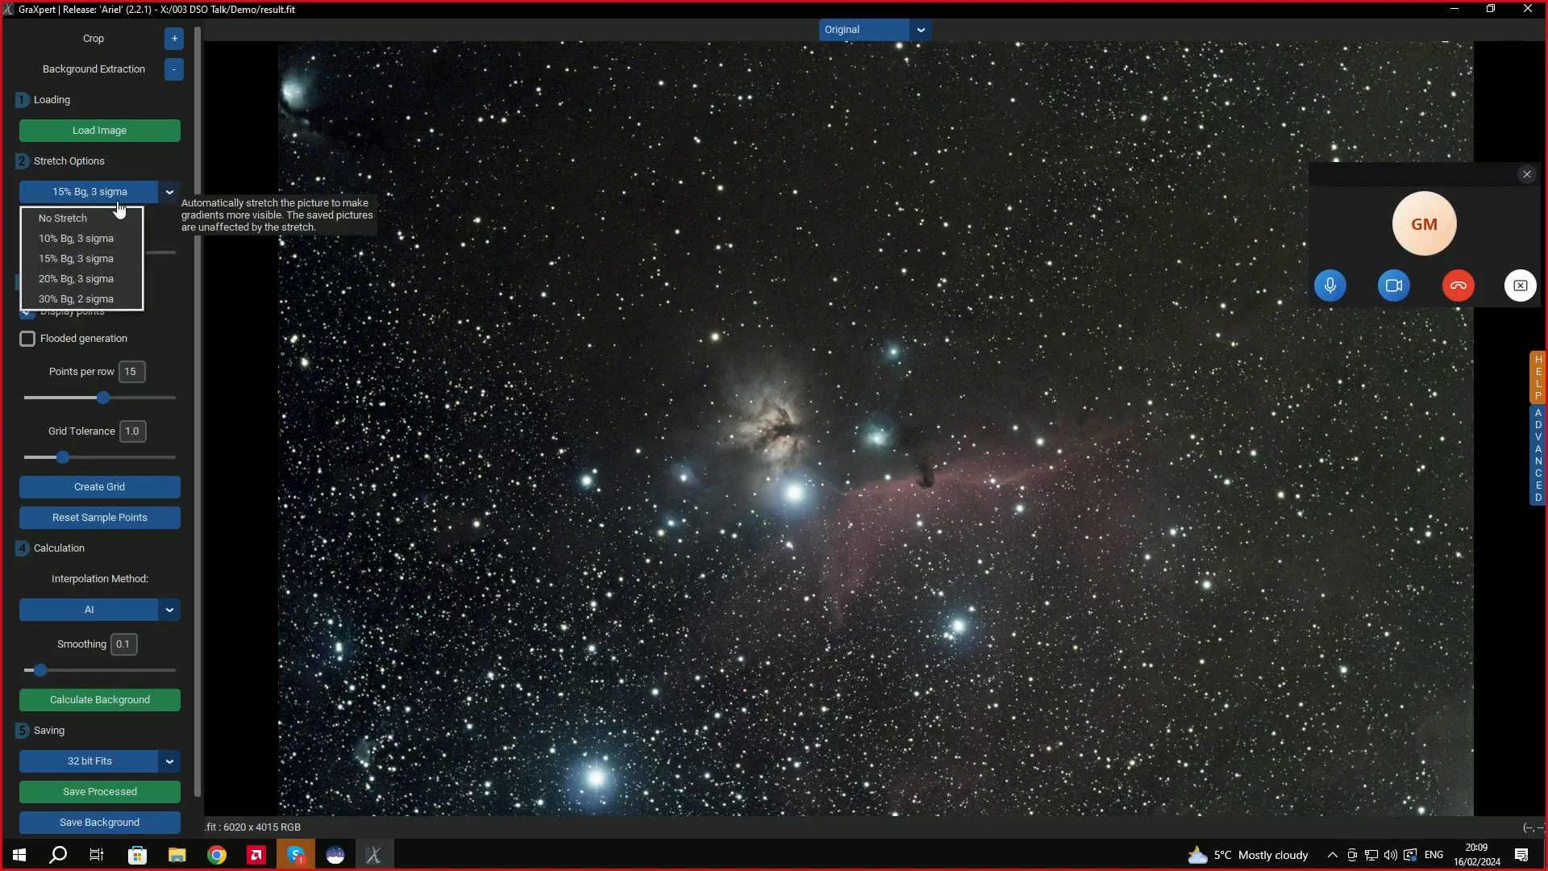
click(82, 216)
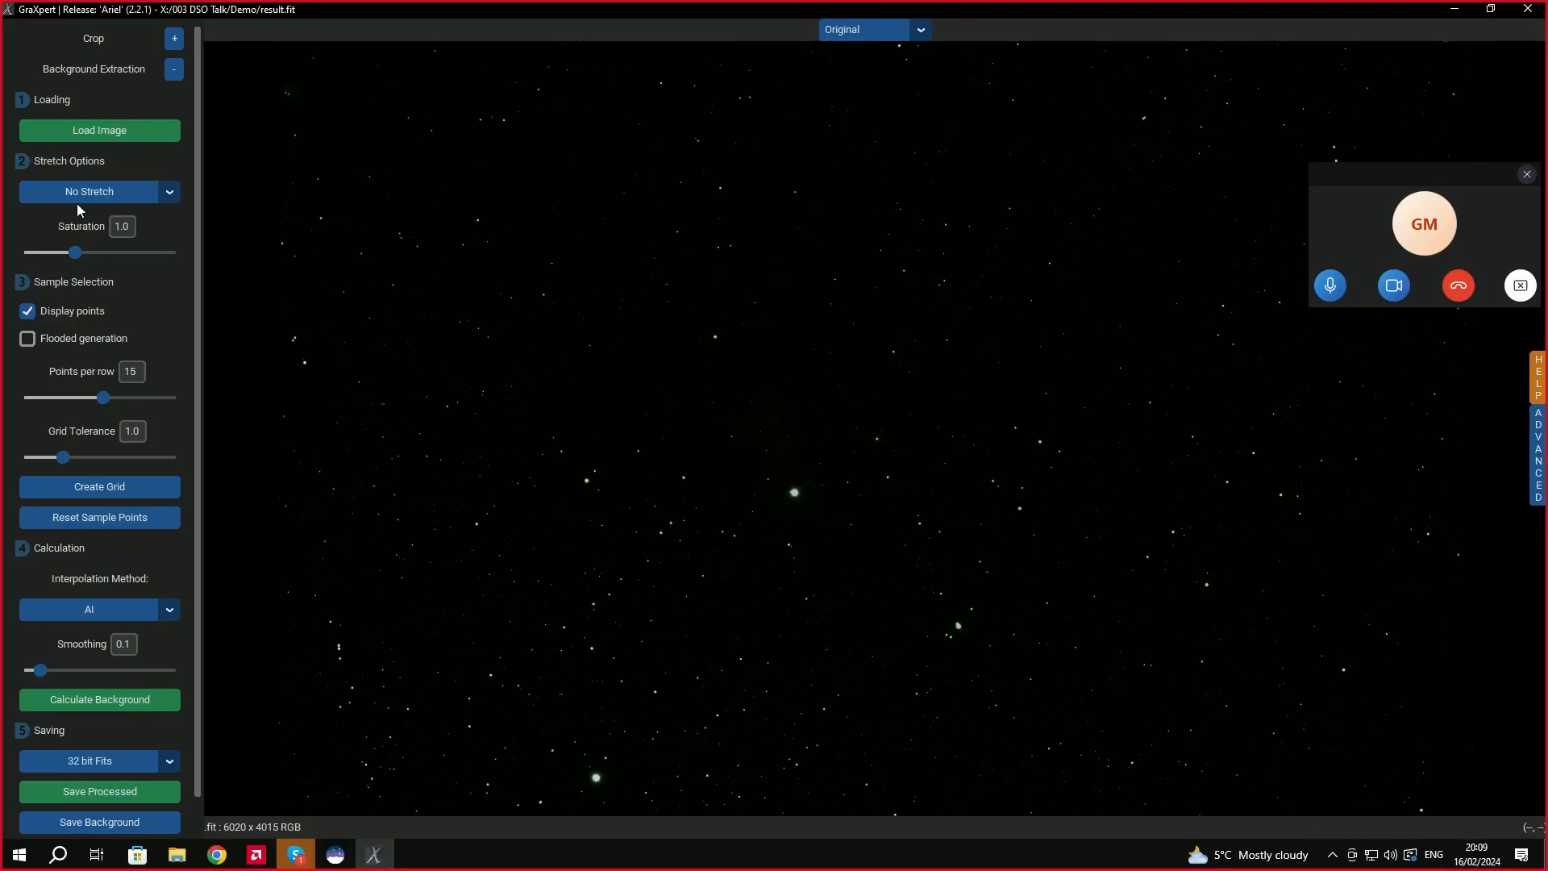
click(170, 197)
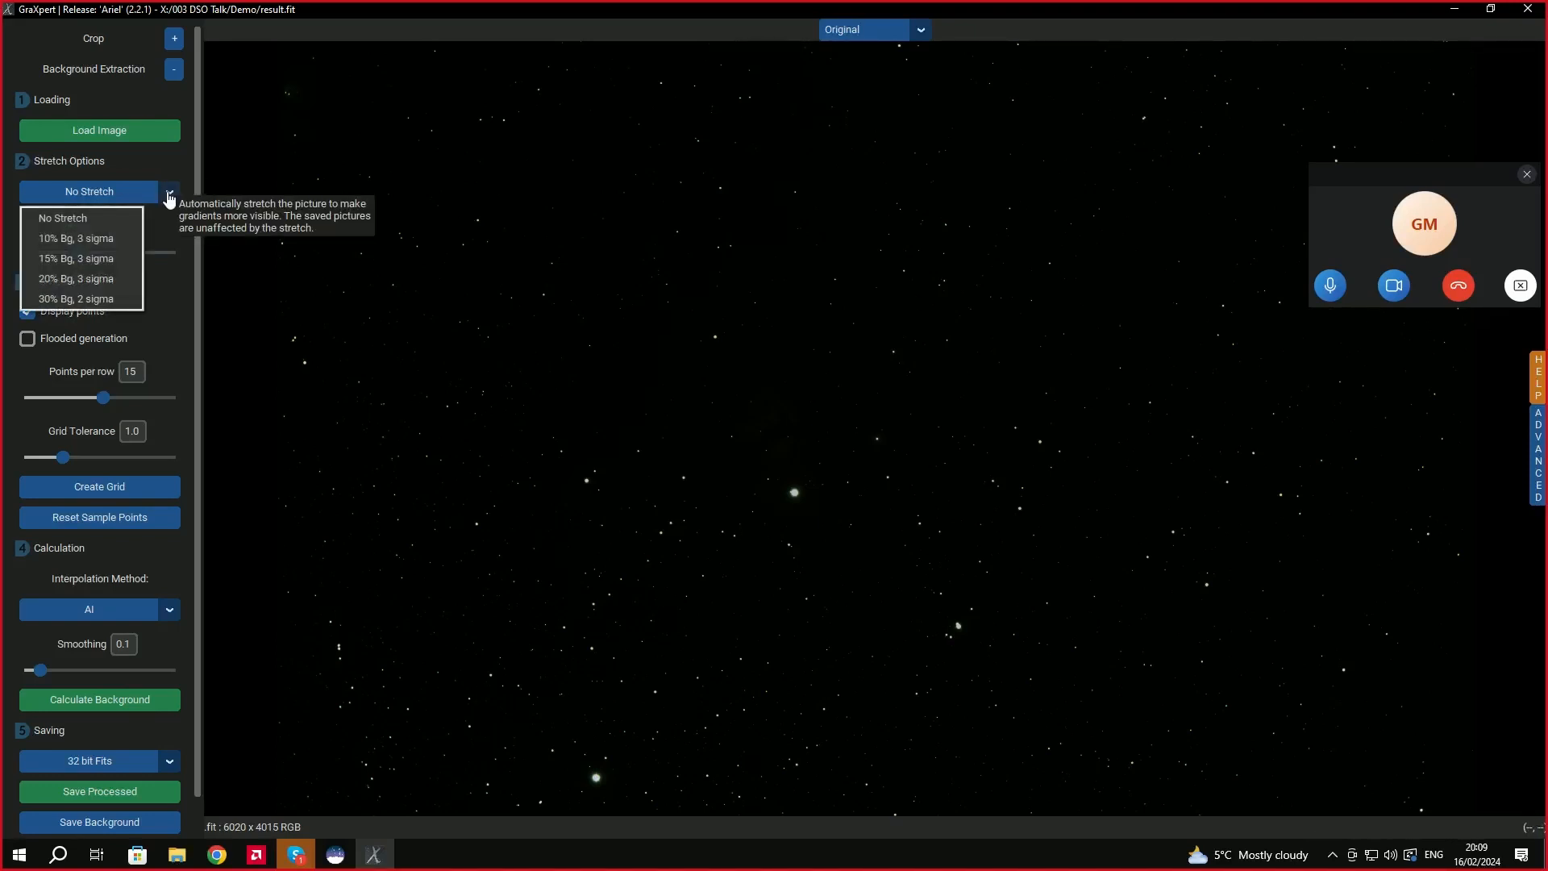
click(88, 279)
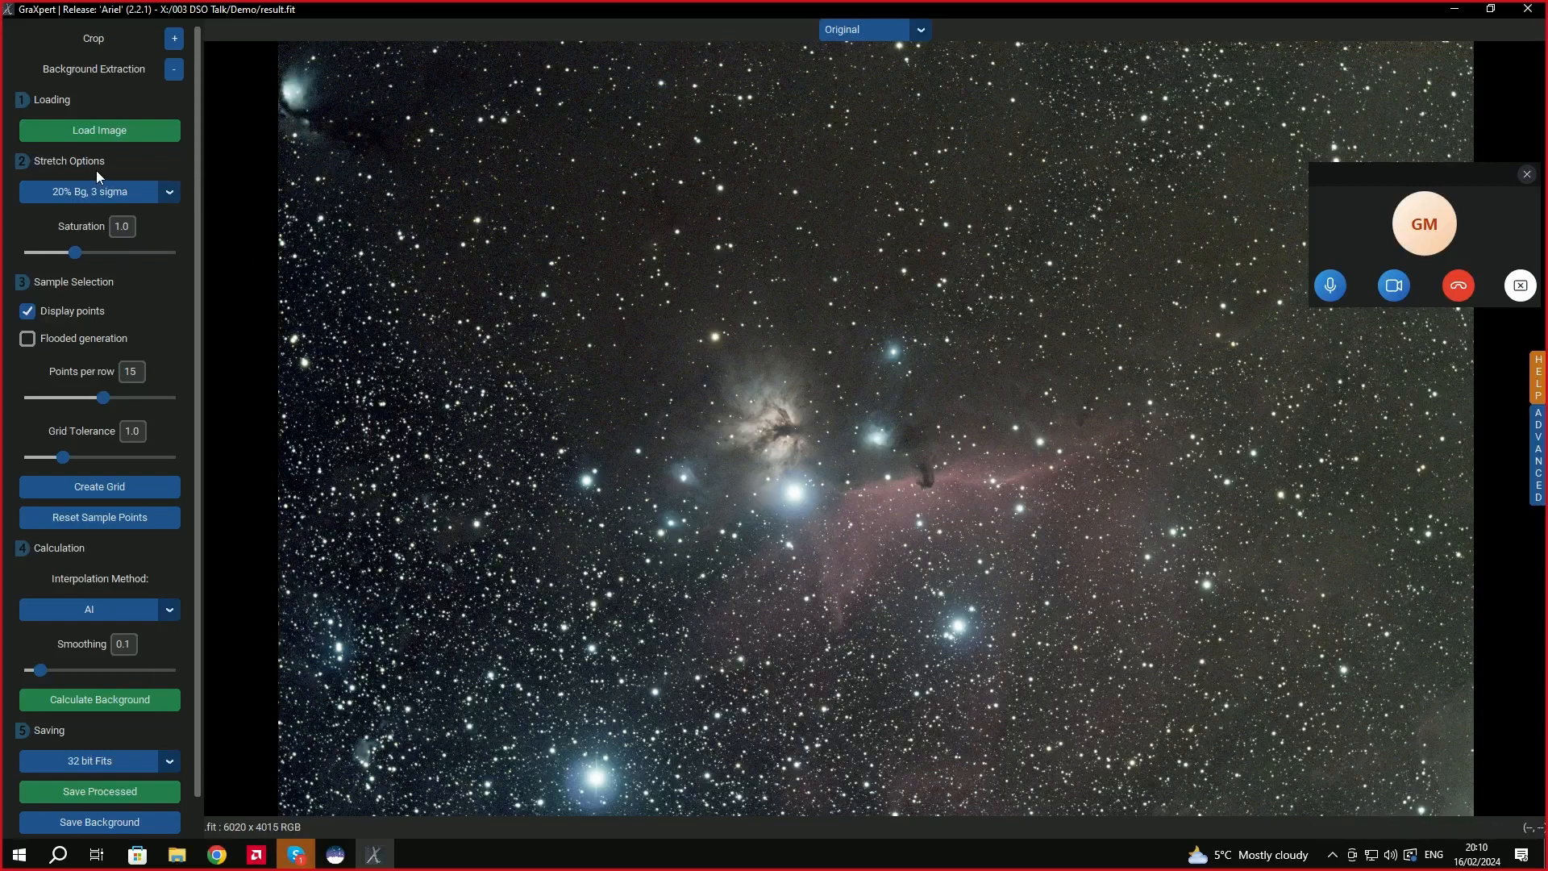
click(172, 195)
click(102, 216)
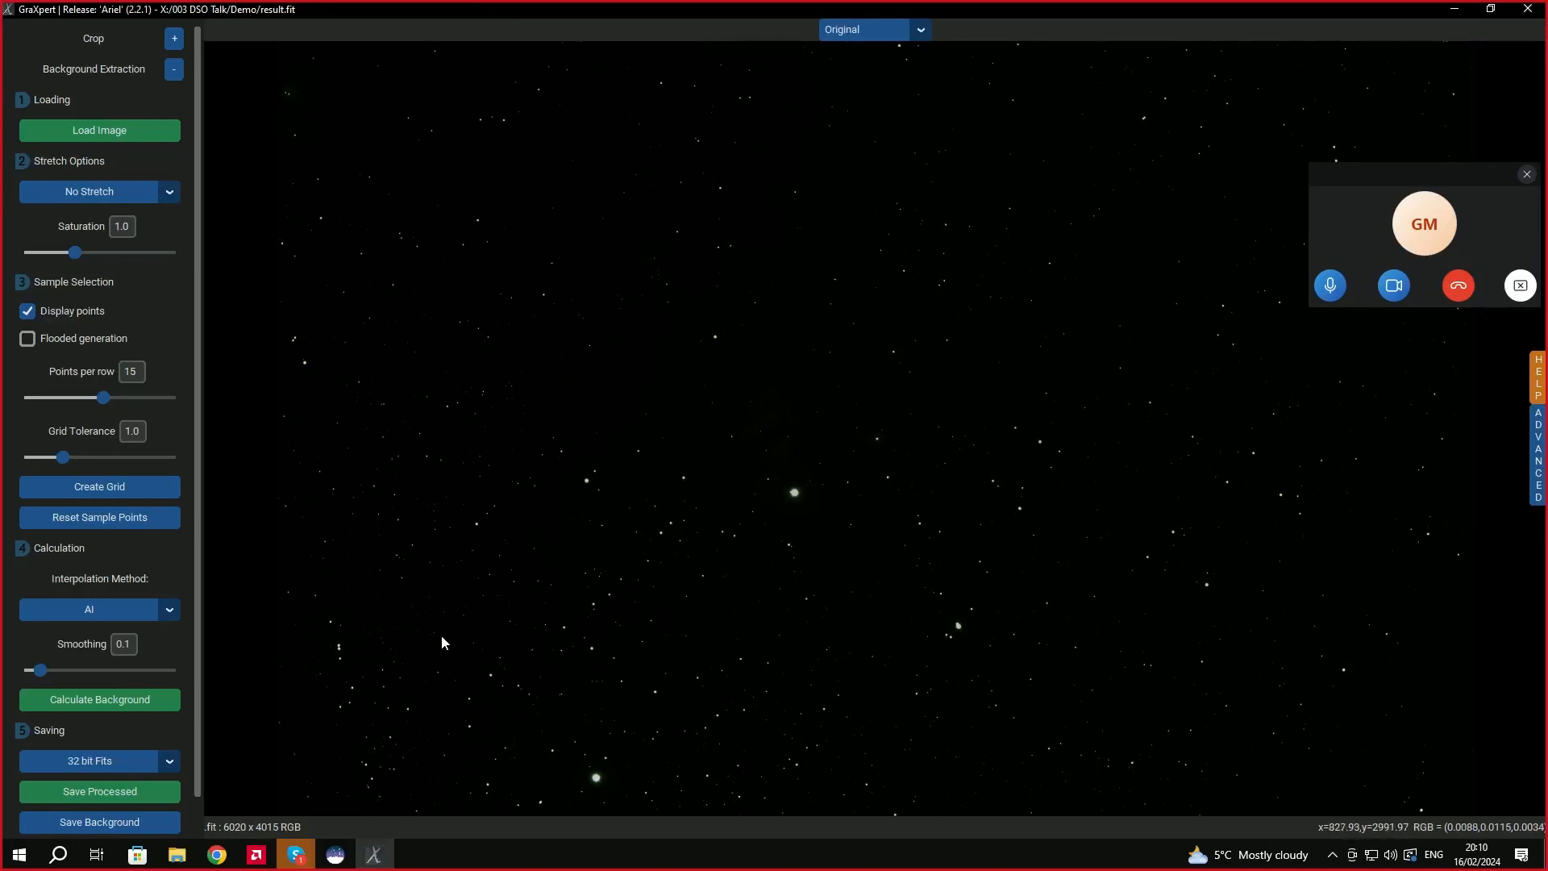
click(169, 194)
click(90, 260)
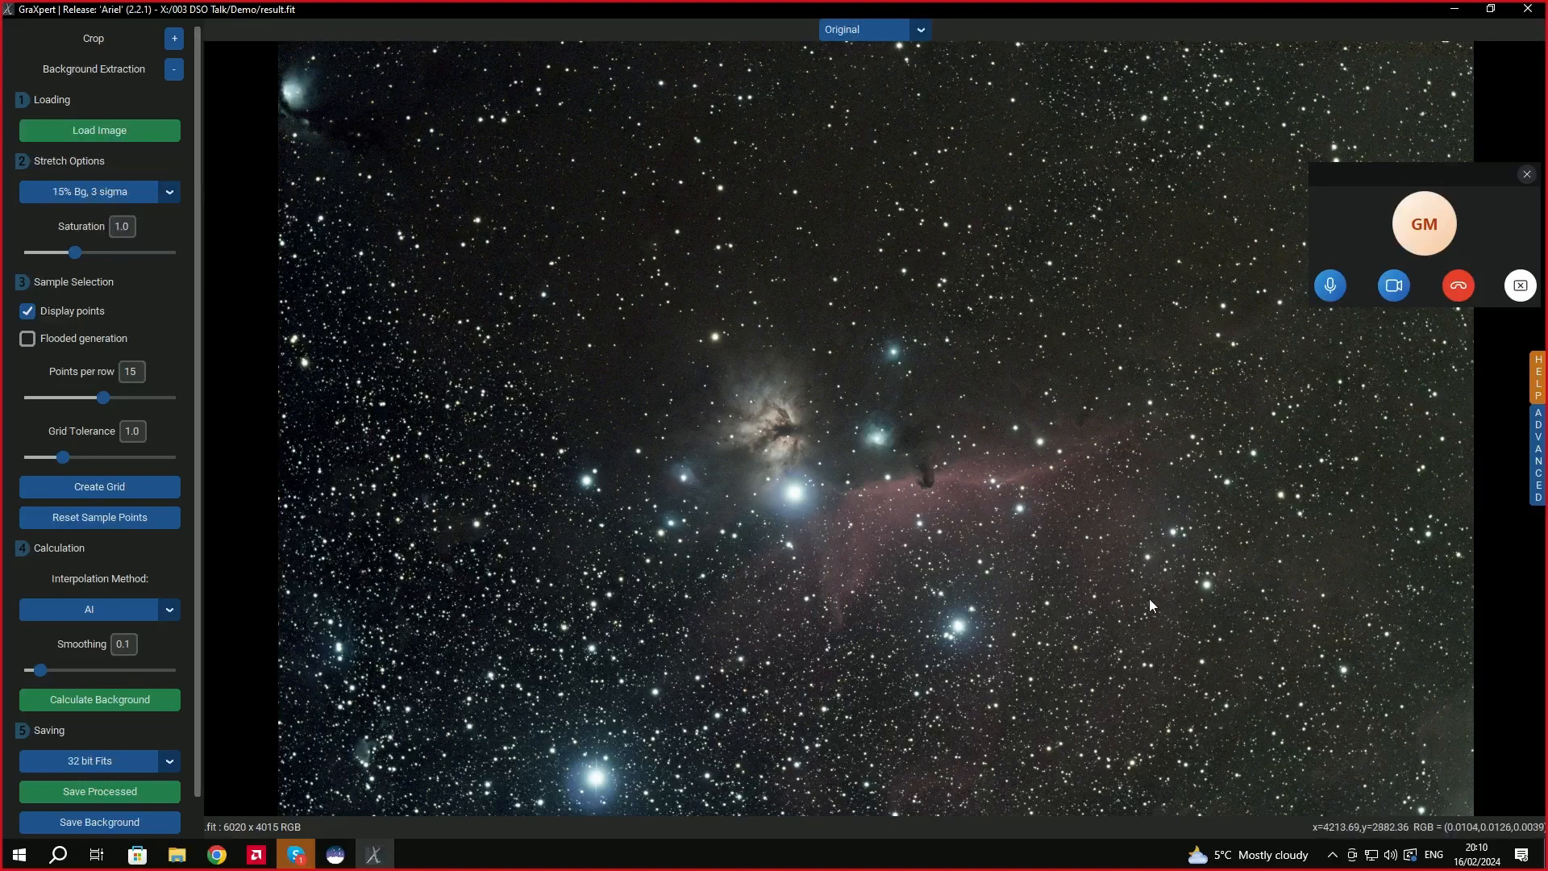
Set the preview stretch to 20% Bg, 3 sigma and calculate the image background with the AI method.
click(169, 193)
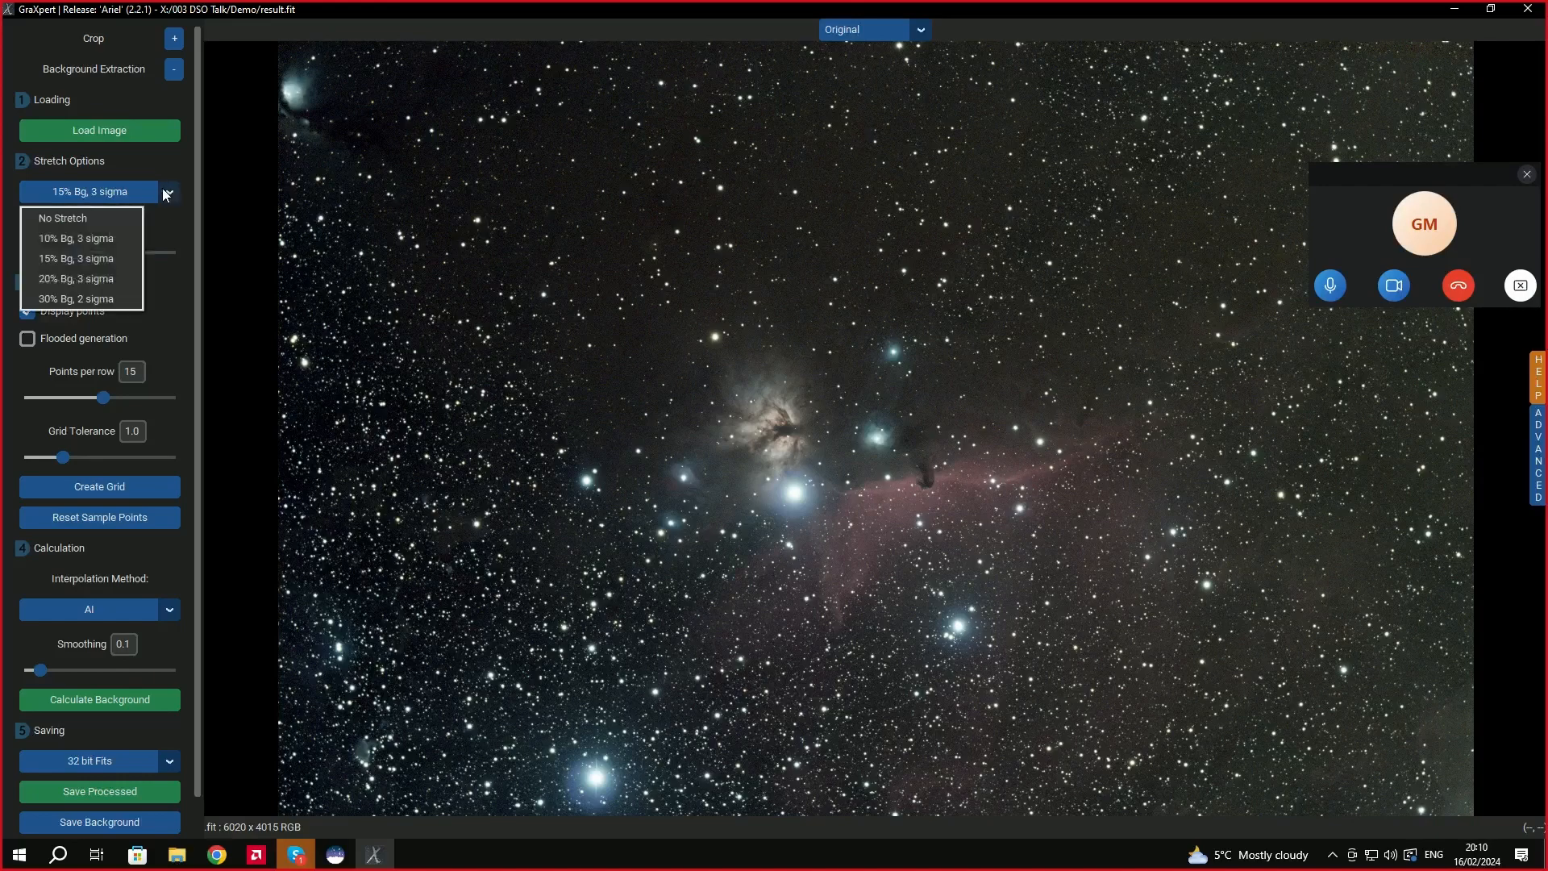
click(107, 274)
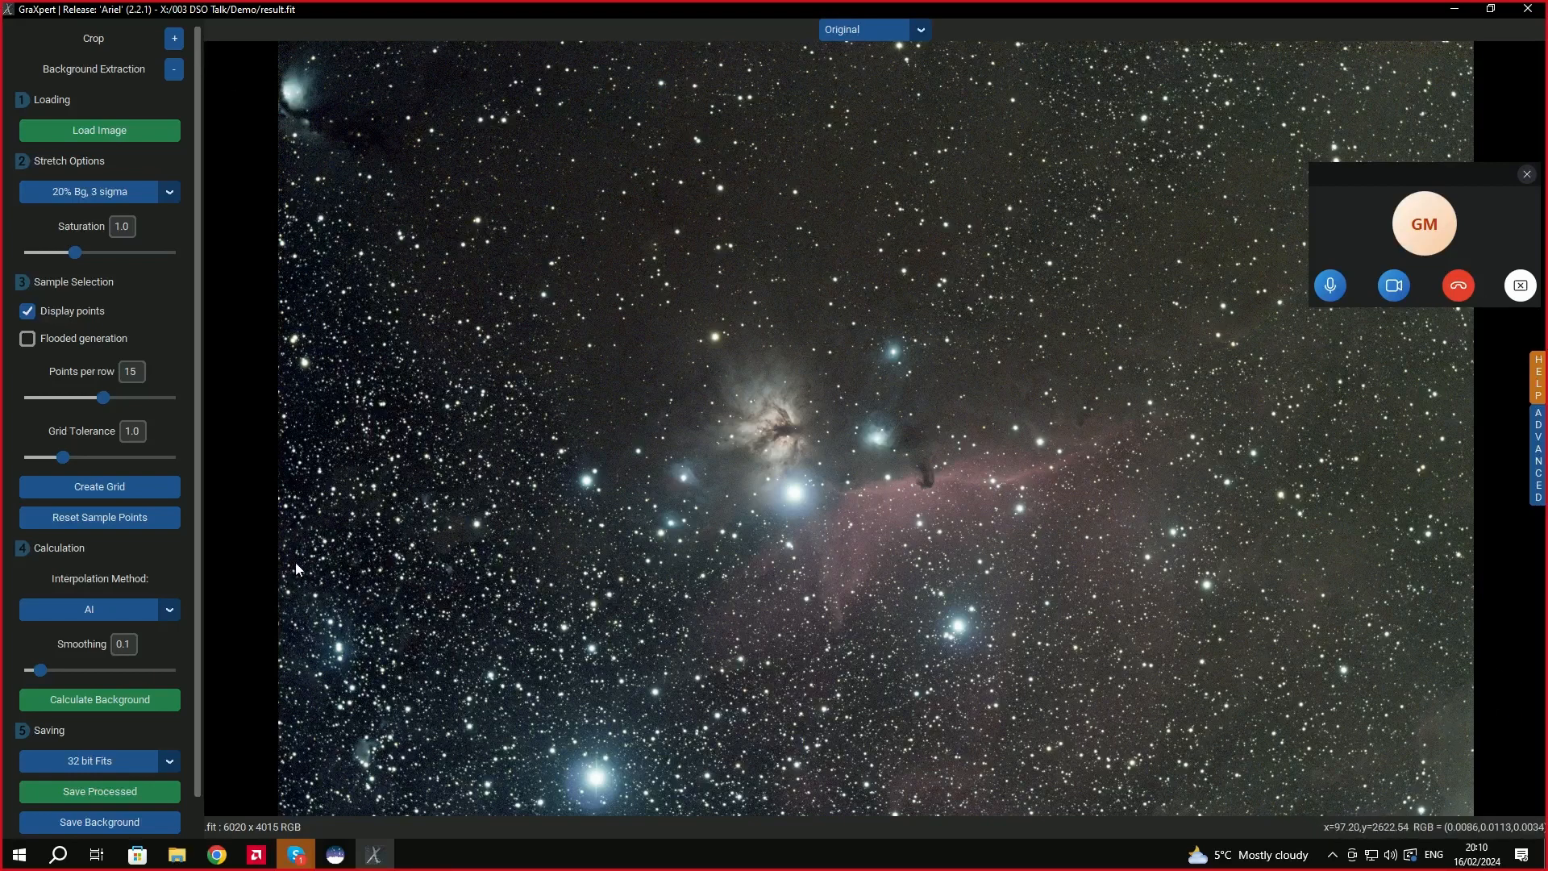
click(131, 700)
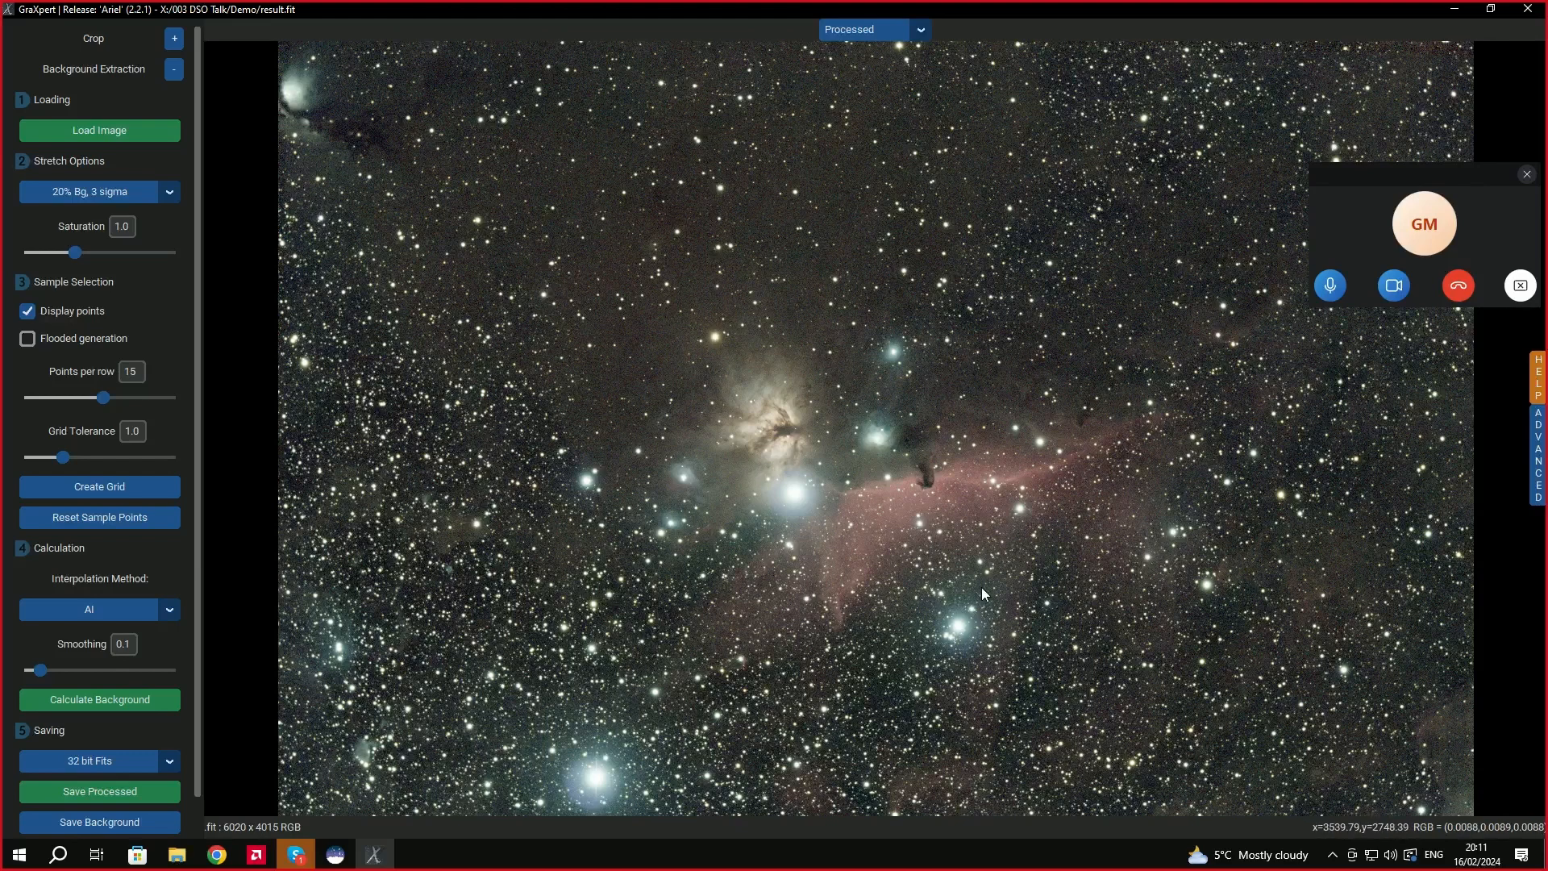
Compare the original, processed and extracted background views, finishing on the processed image.
click(923, 30)
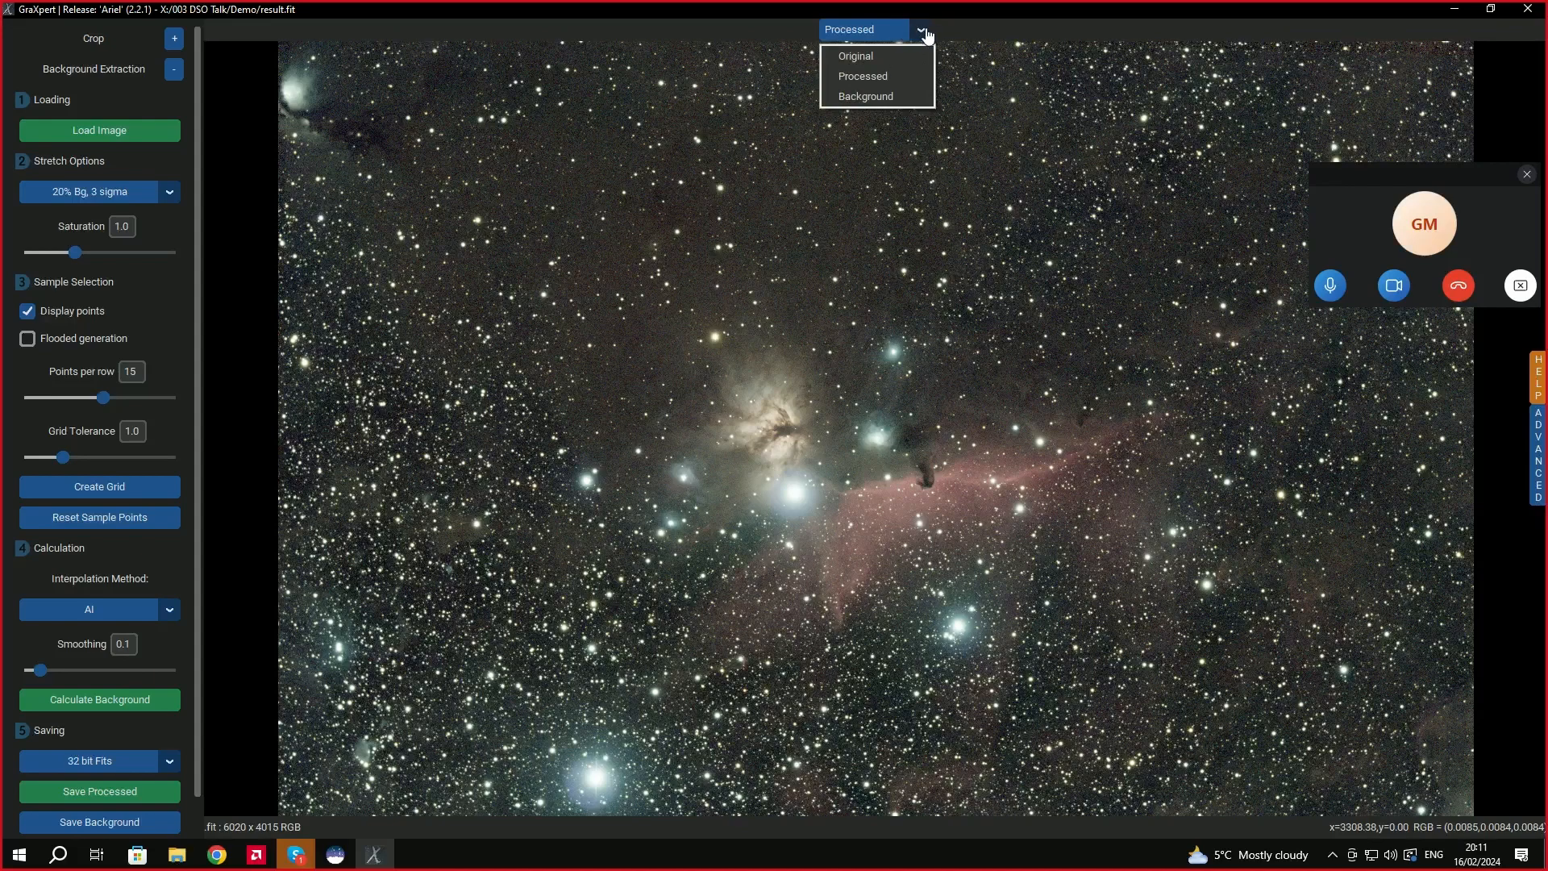
click(882, 55)
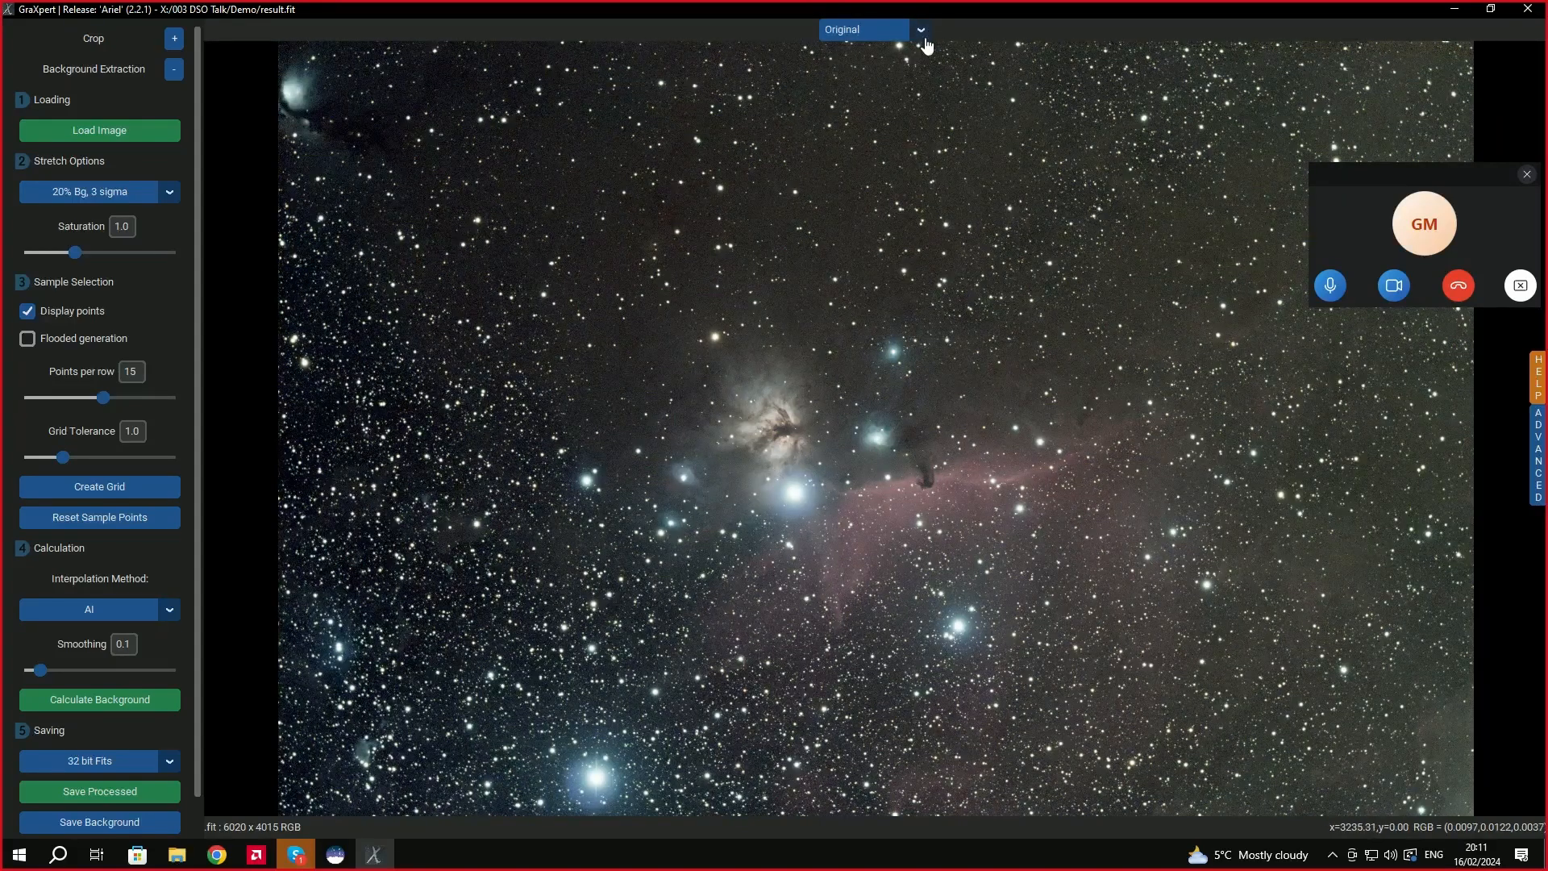
click(925, 42)
click(882, 76)
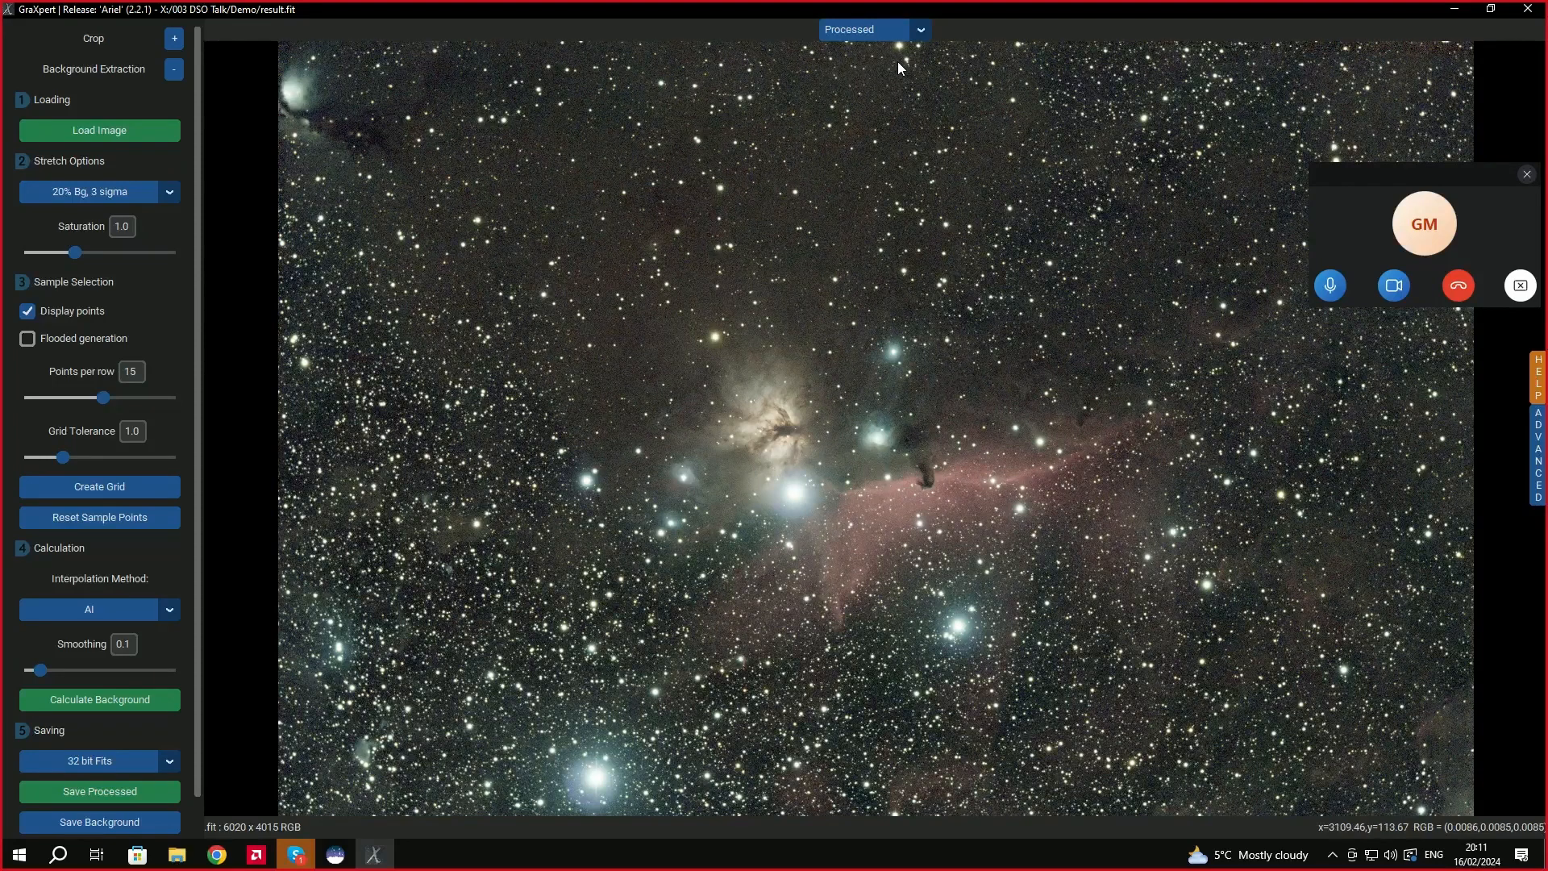
click(921, 29)
click(890, 97)
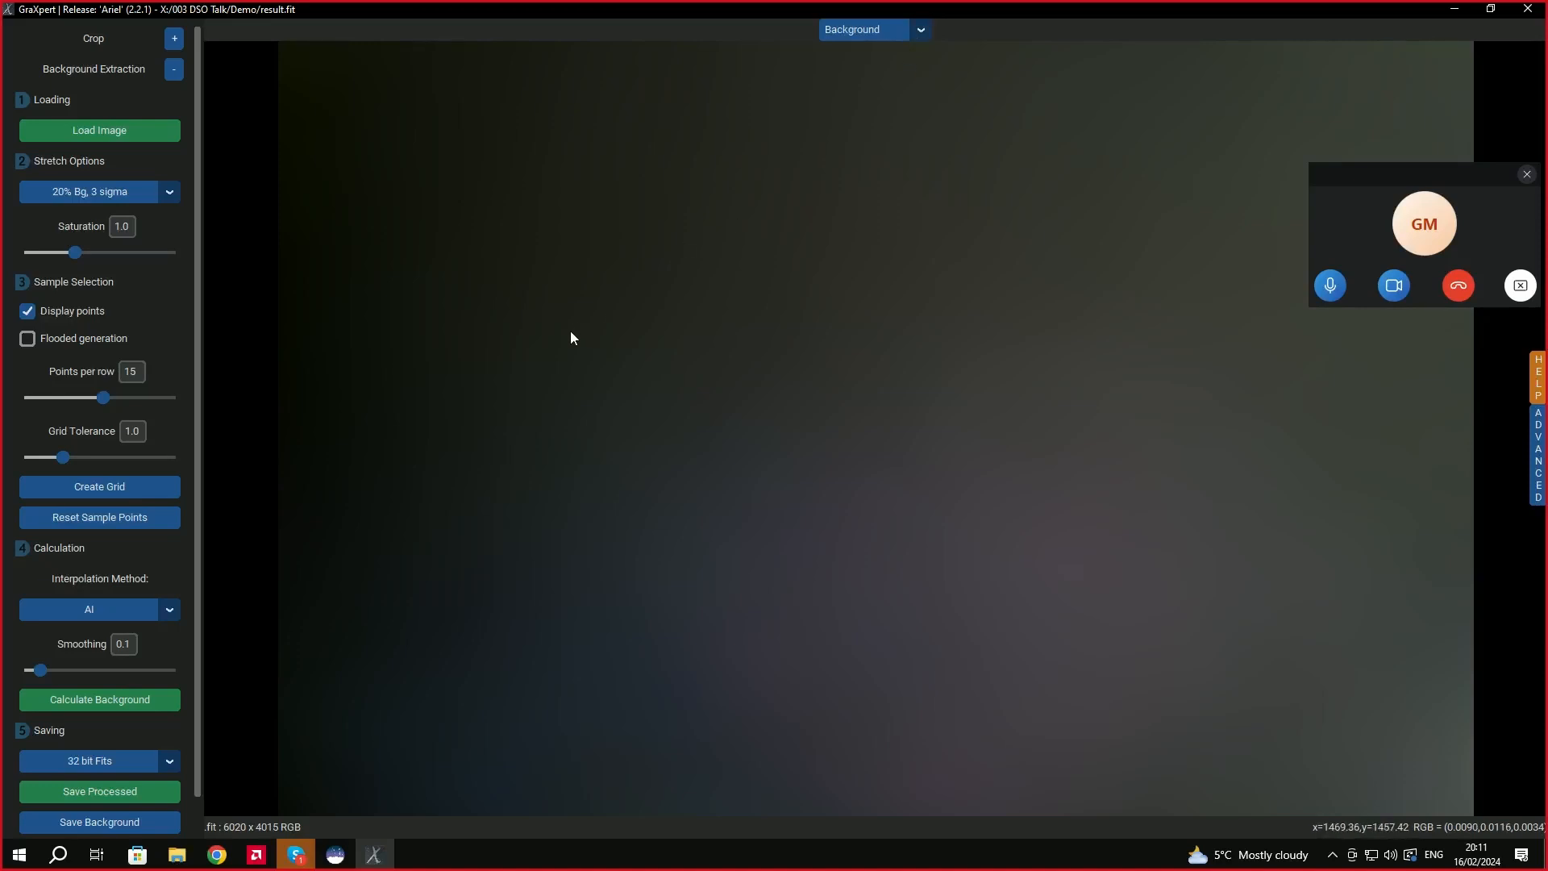
click(924, 36)
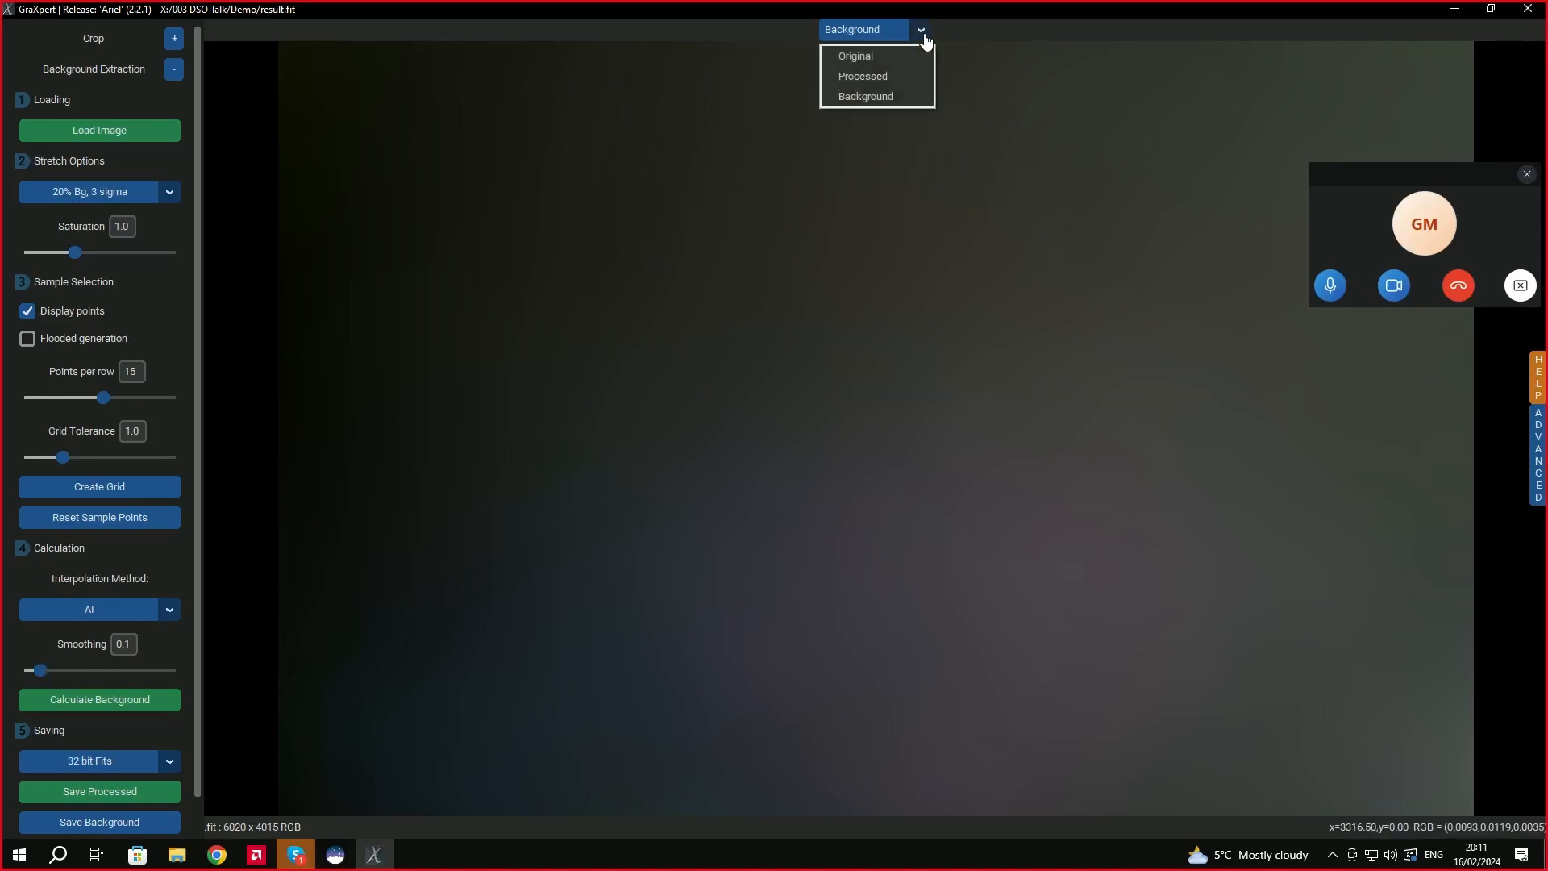
click(890, 76)
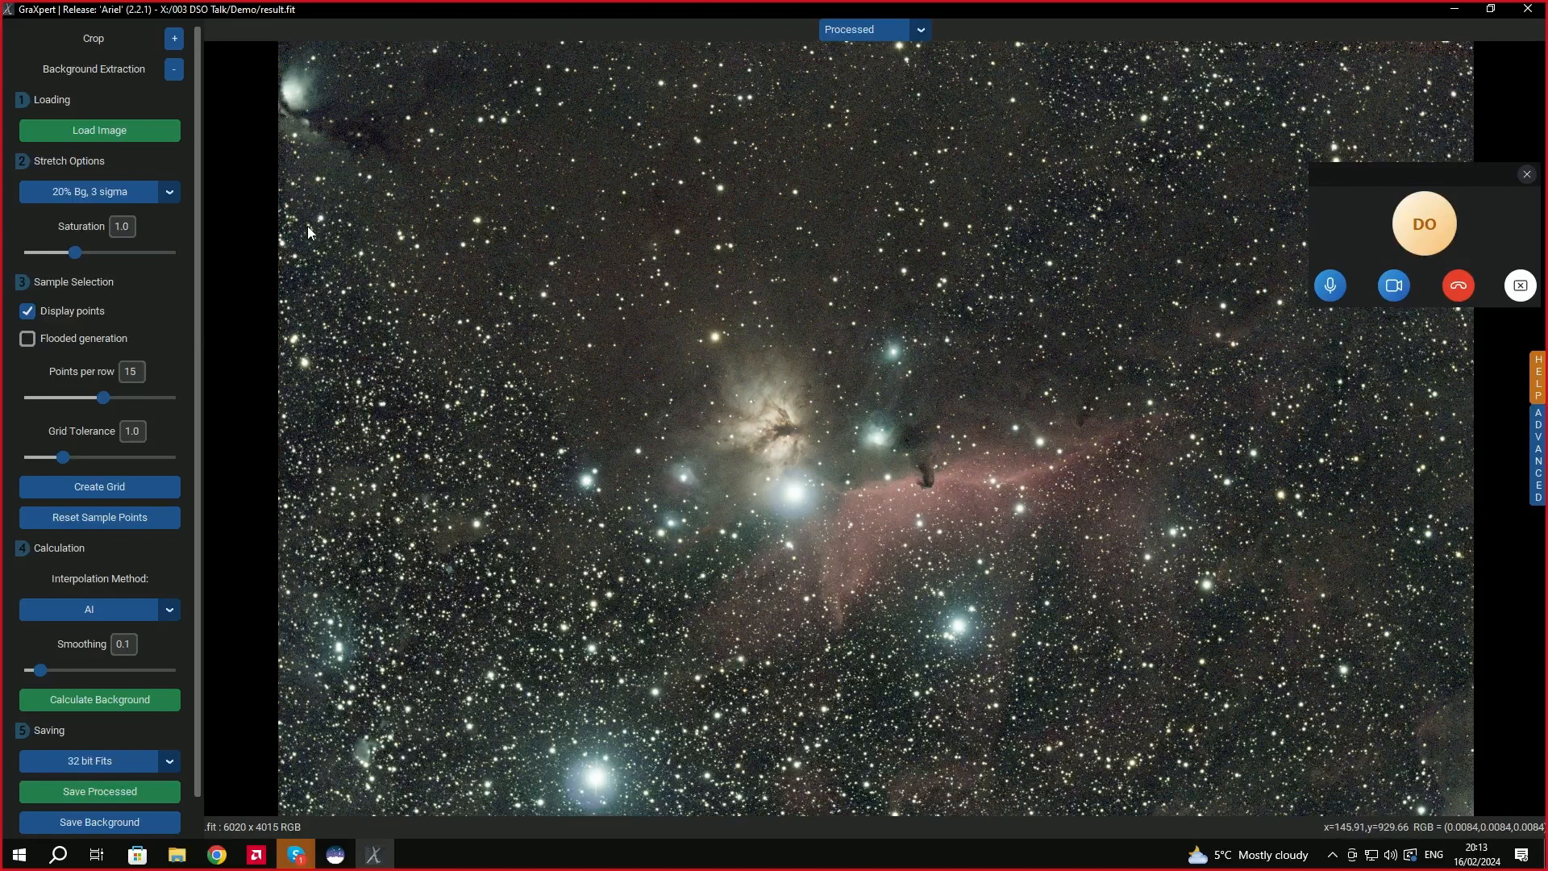
Load the Autosave TIFF image from Astro/2022_03_04 CAG/Autorun/M45 on the Video (X:) drive.
click(118, 137)
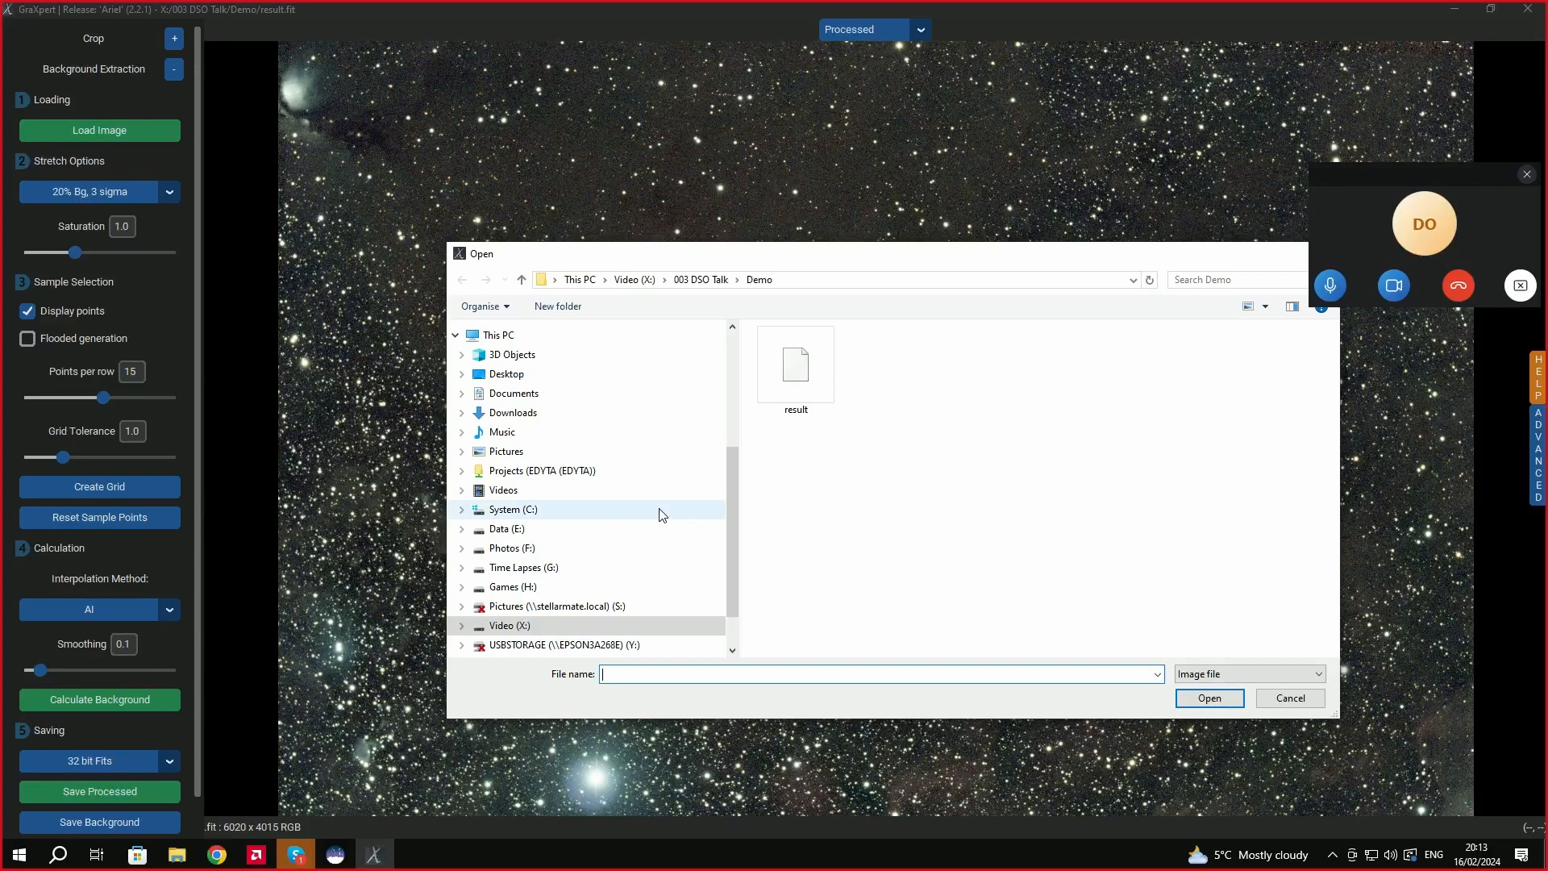
click(1288, 698)
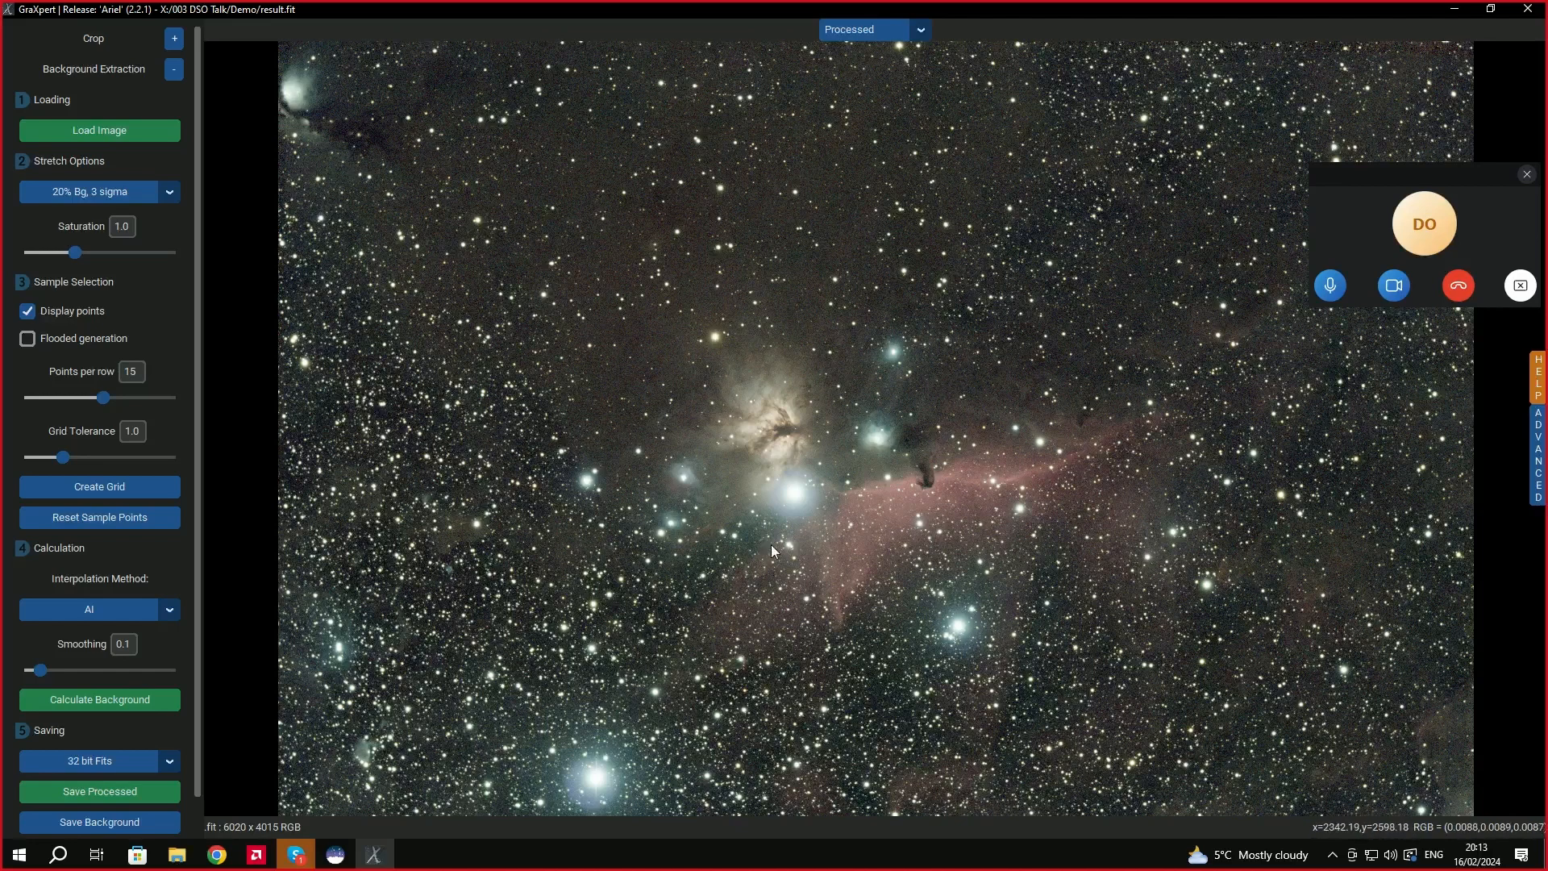
click(113, 133)
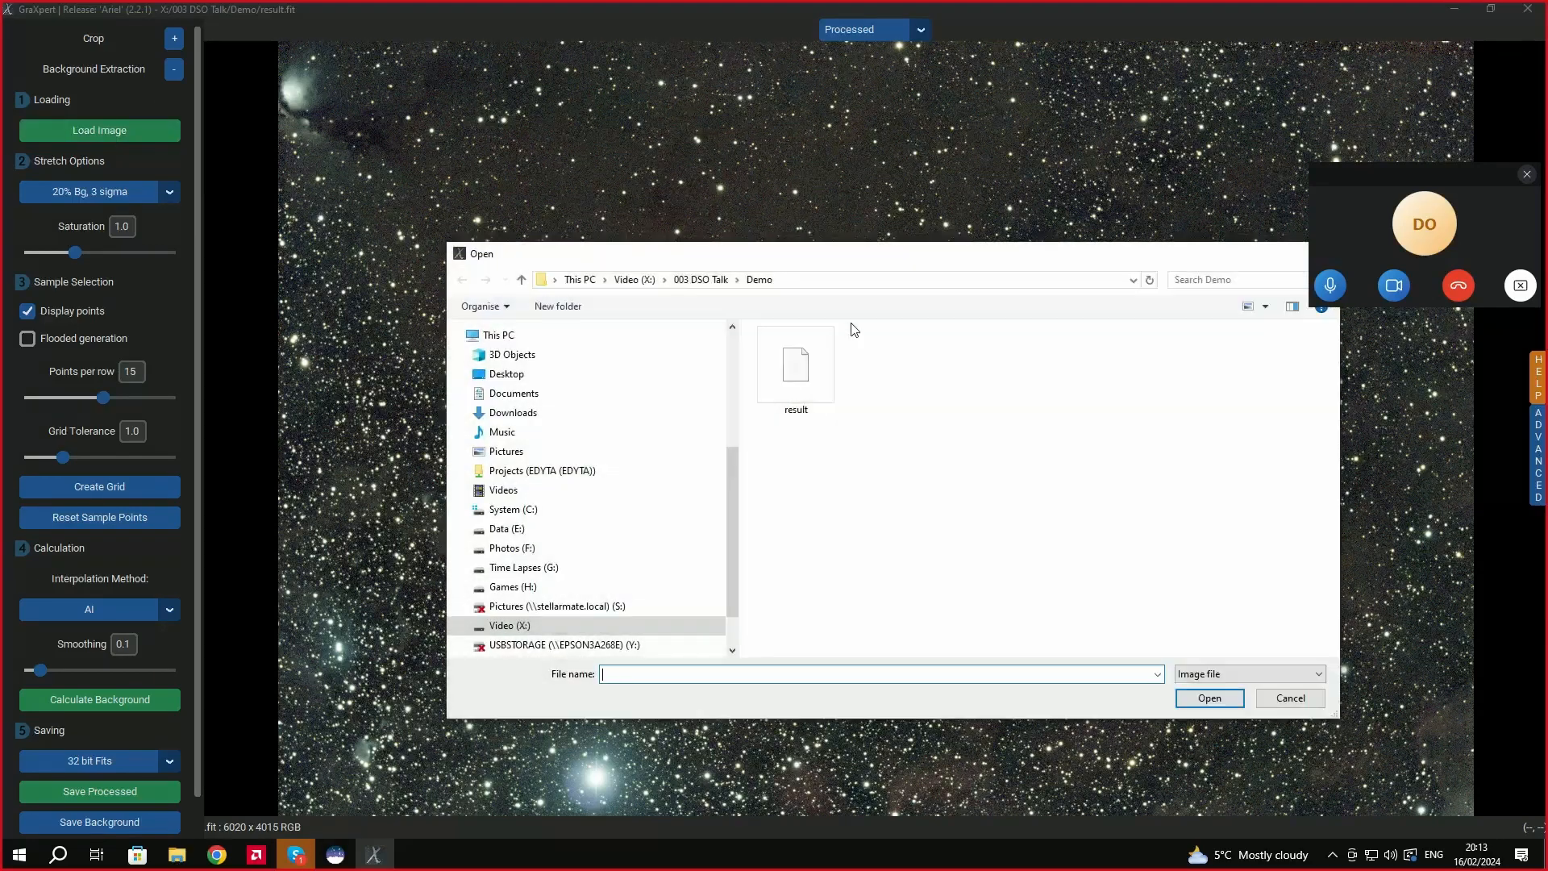
click(629, 281)
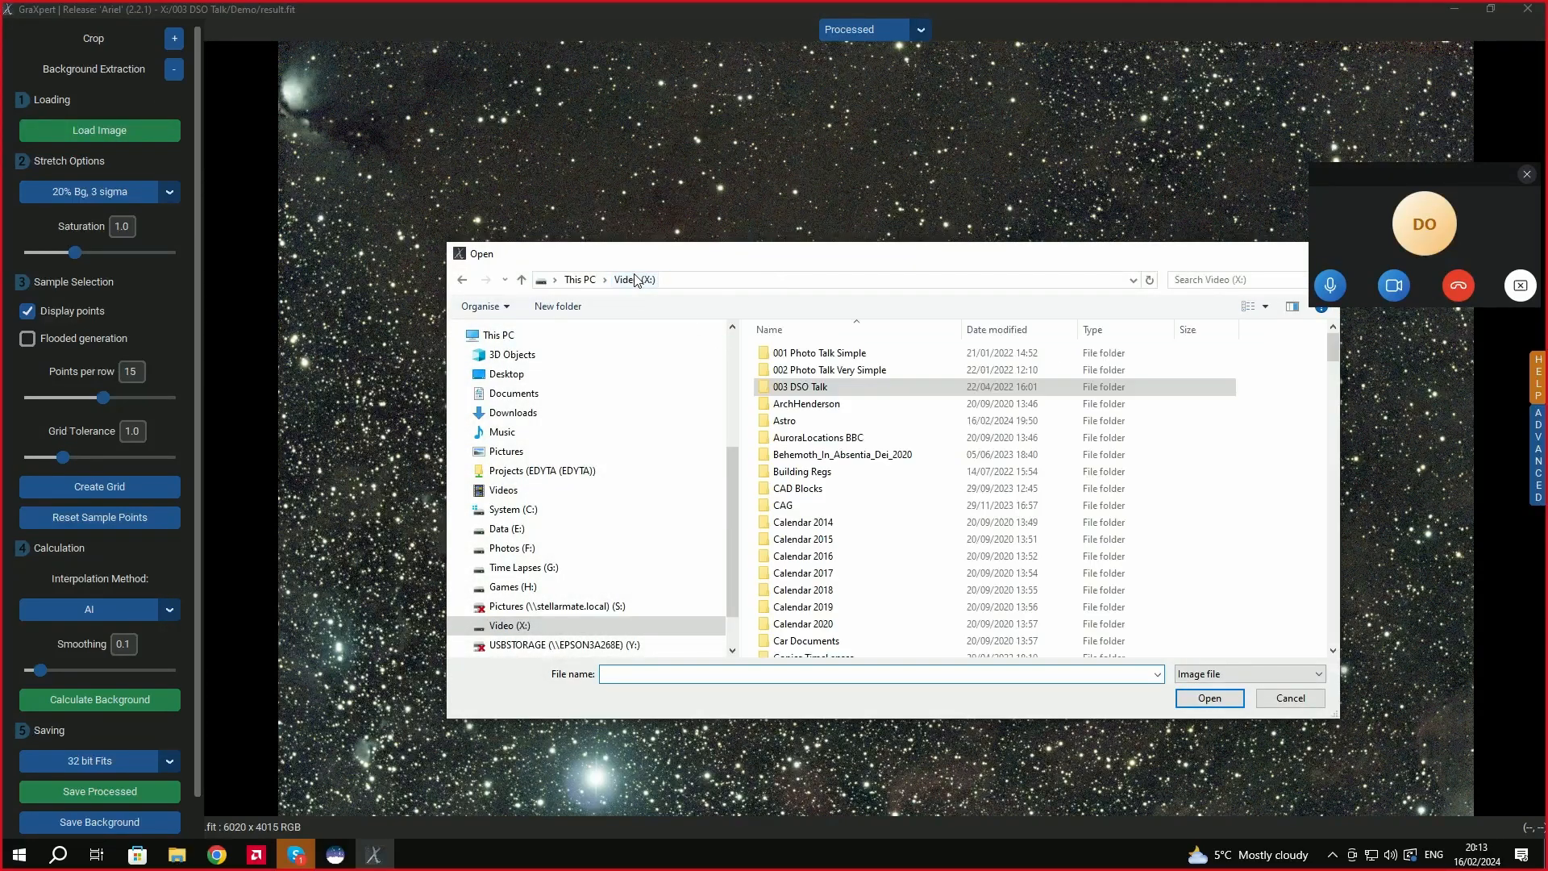
double_click(852, 435)
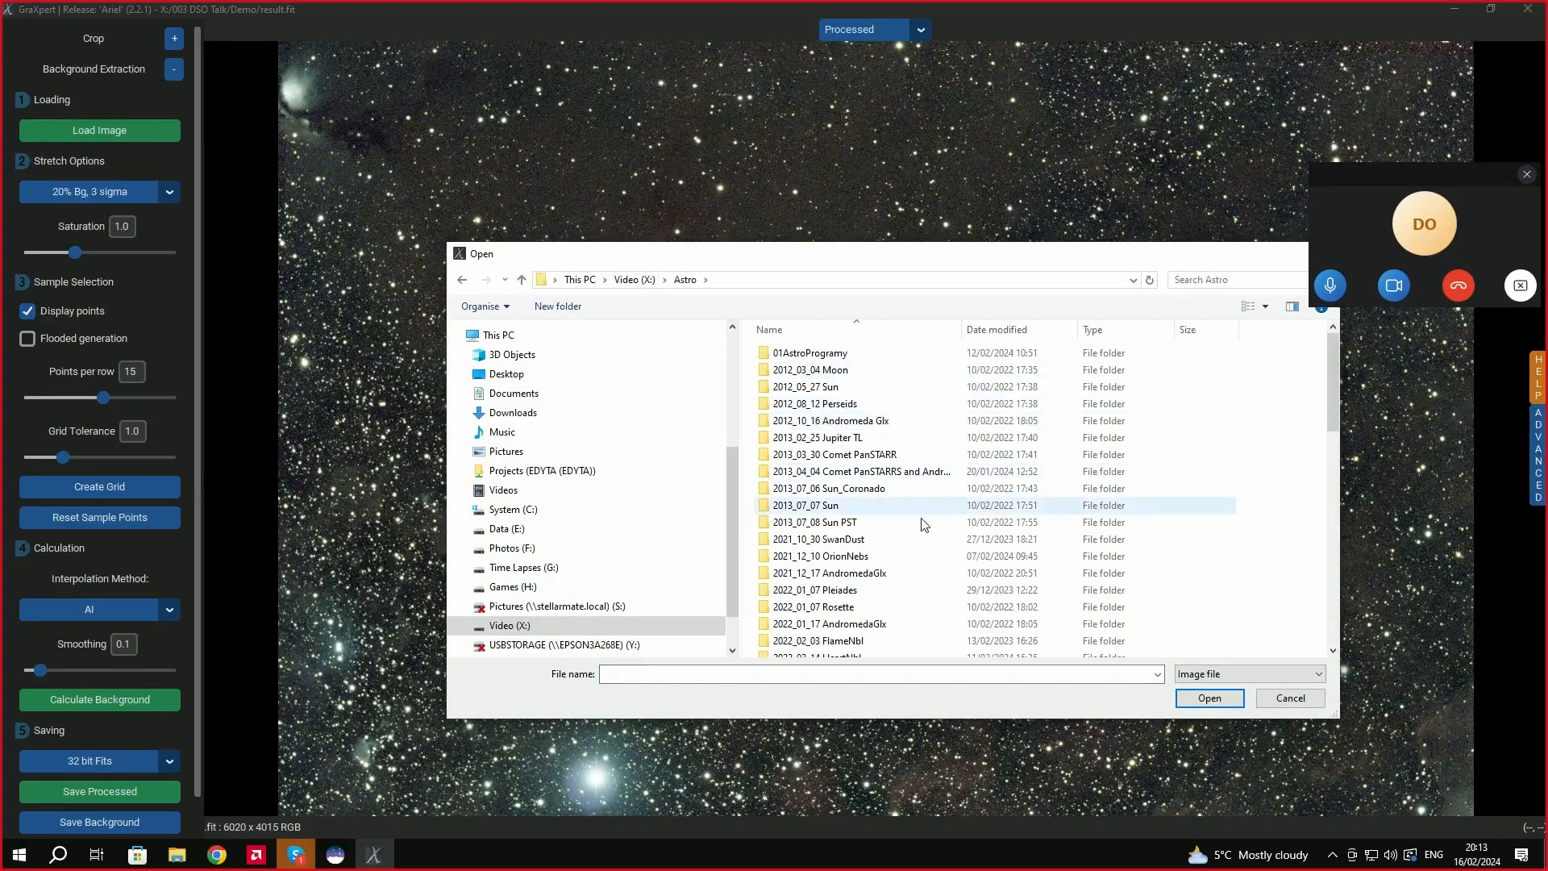
scroll(902, 600, down, 1)
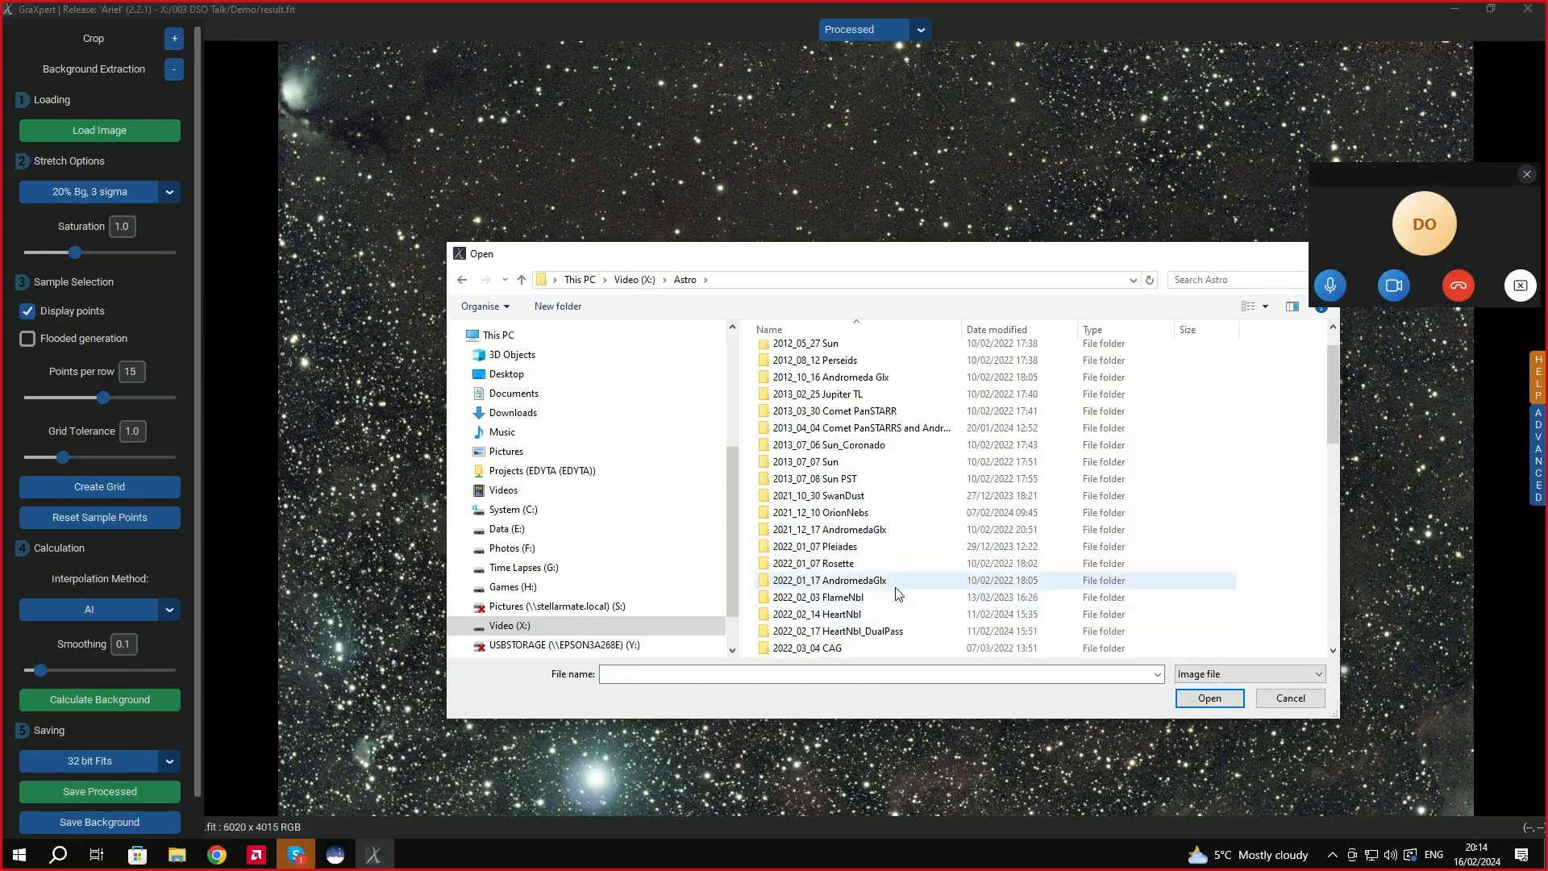
scroll(875, 629, down, 1)
double_click(874, 597)
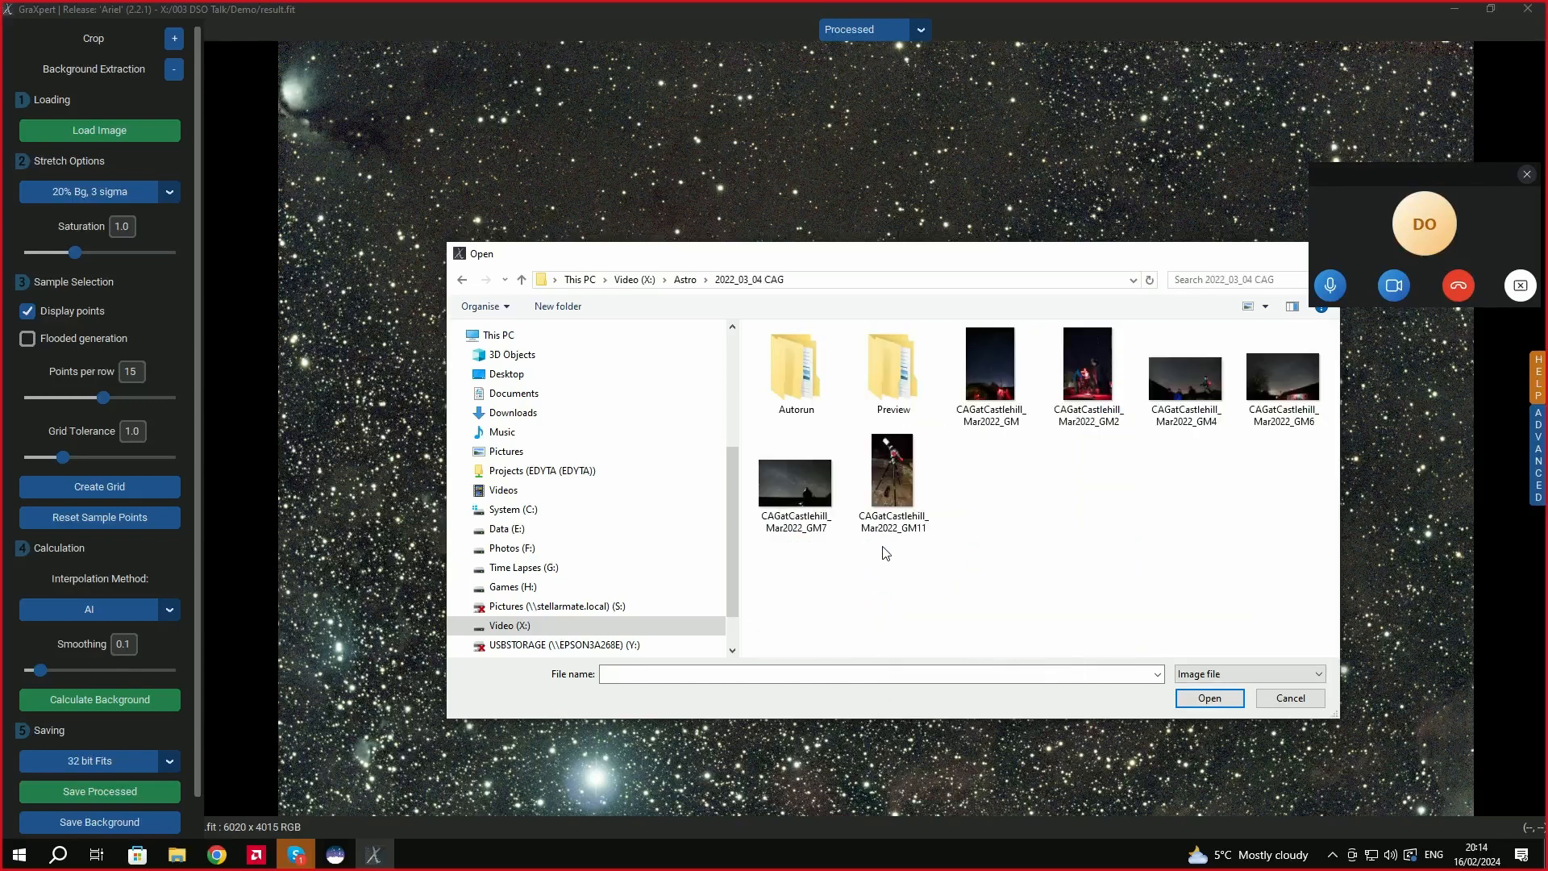
double_click(814, 365)
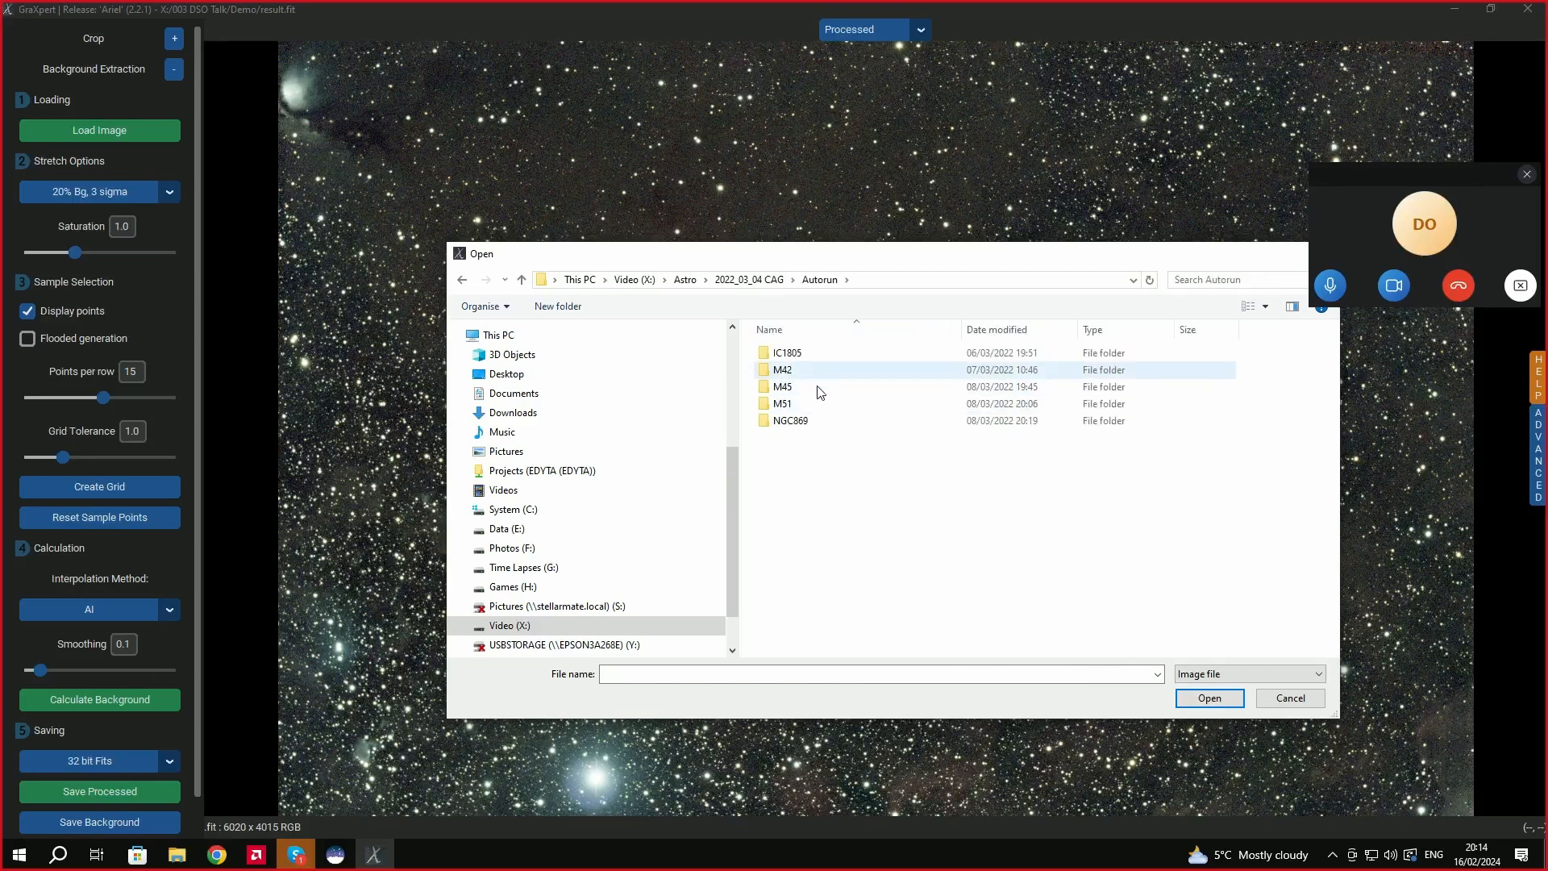
double_click(820, 388)
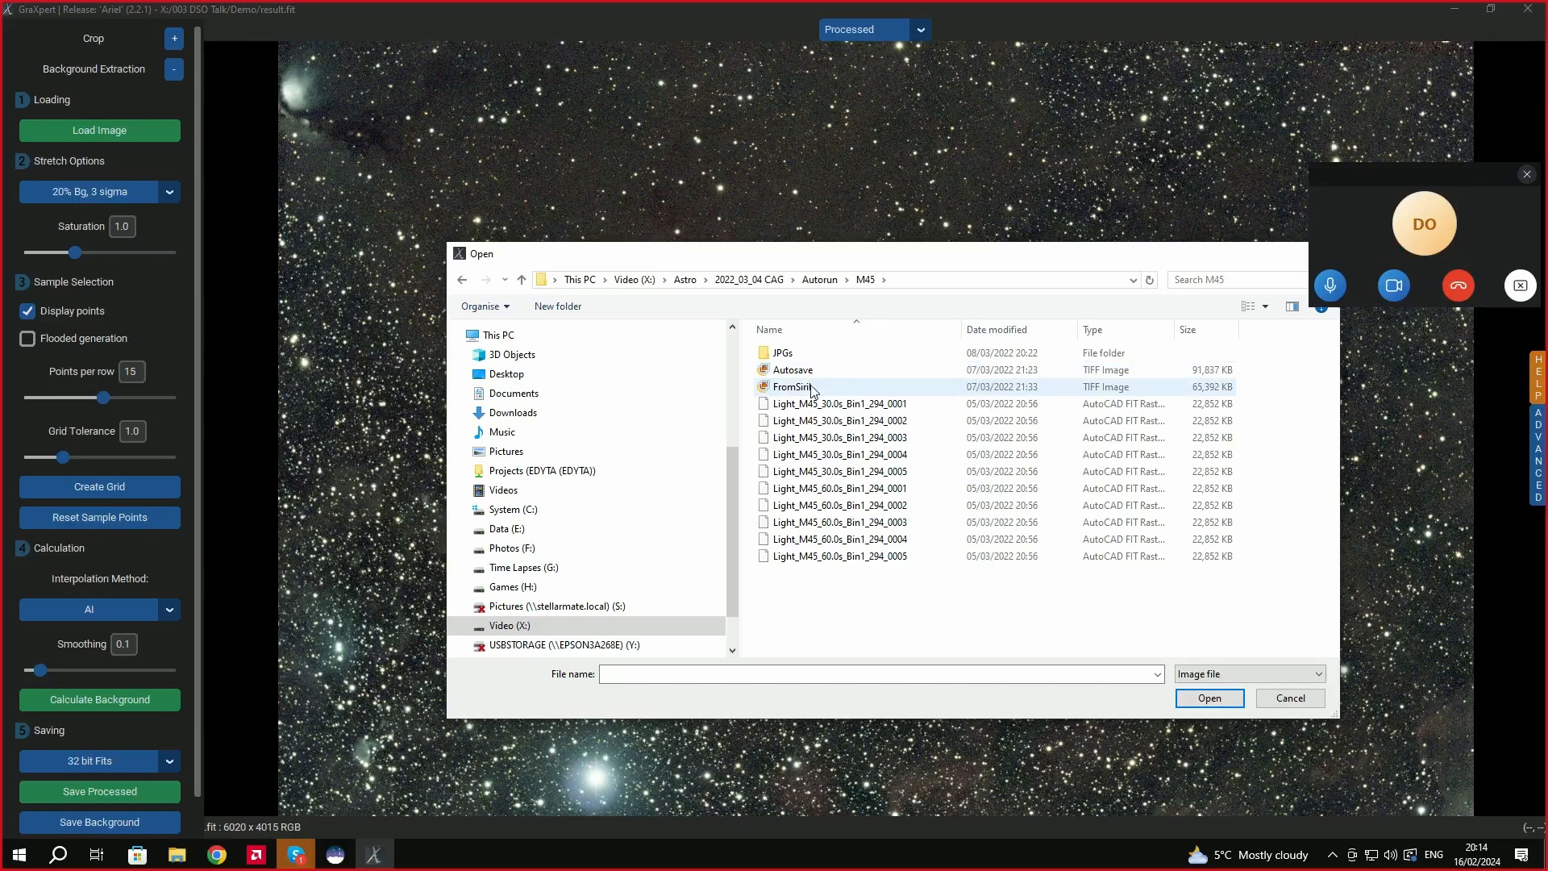
click(806, 370)
click(1189, 691)
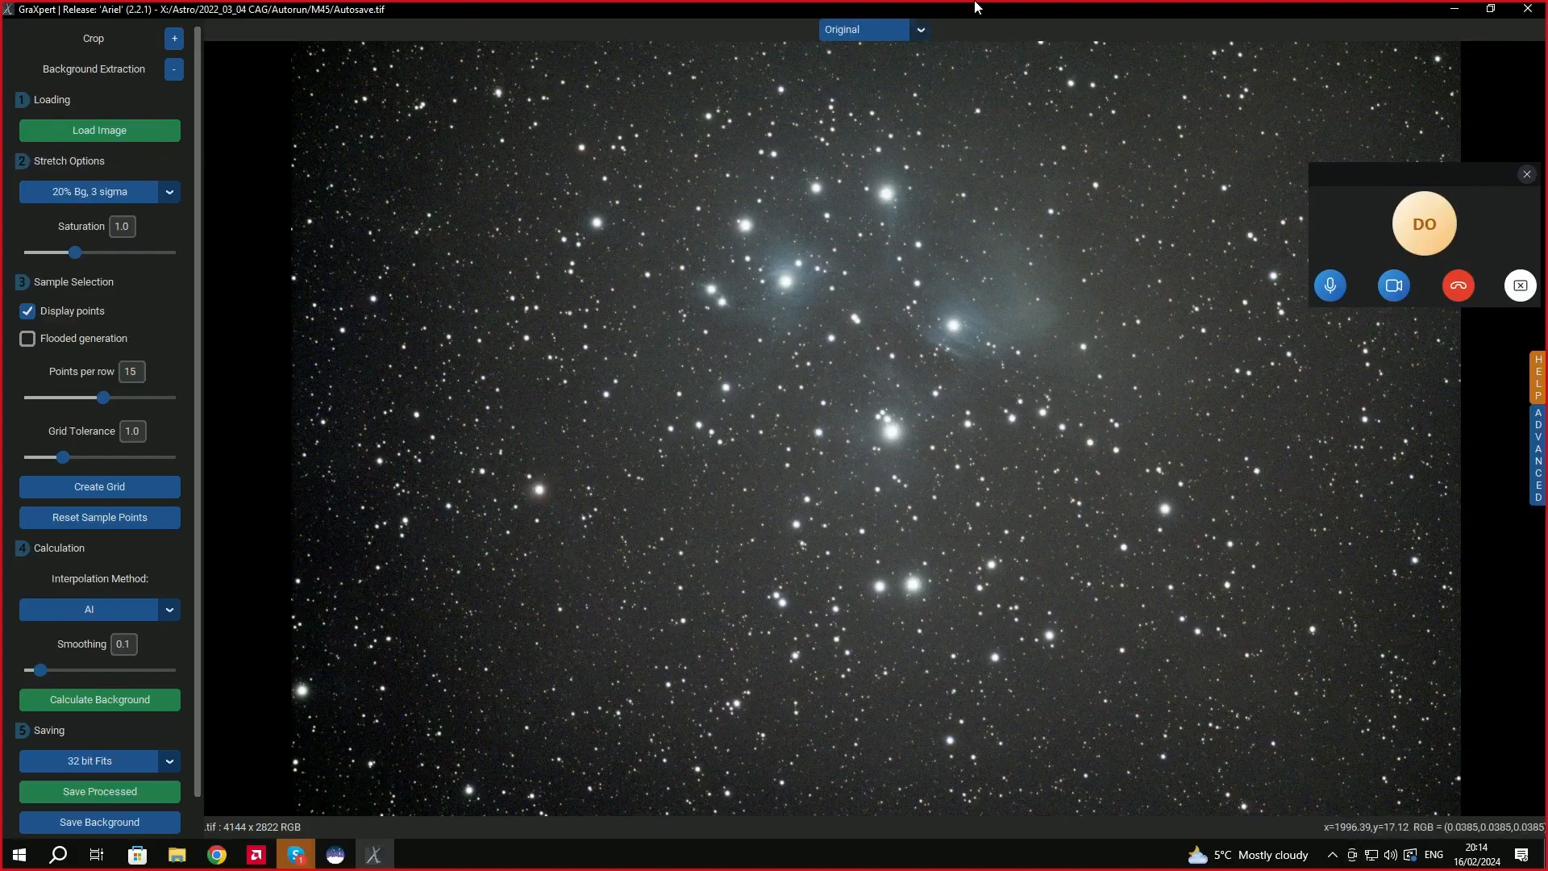
Calculate the M45 image's background with the AI method and display the extracted background.
click(120, 702)
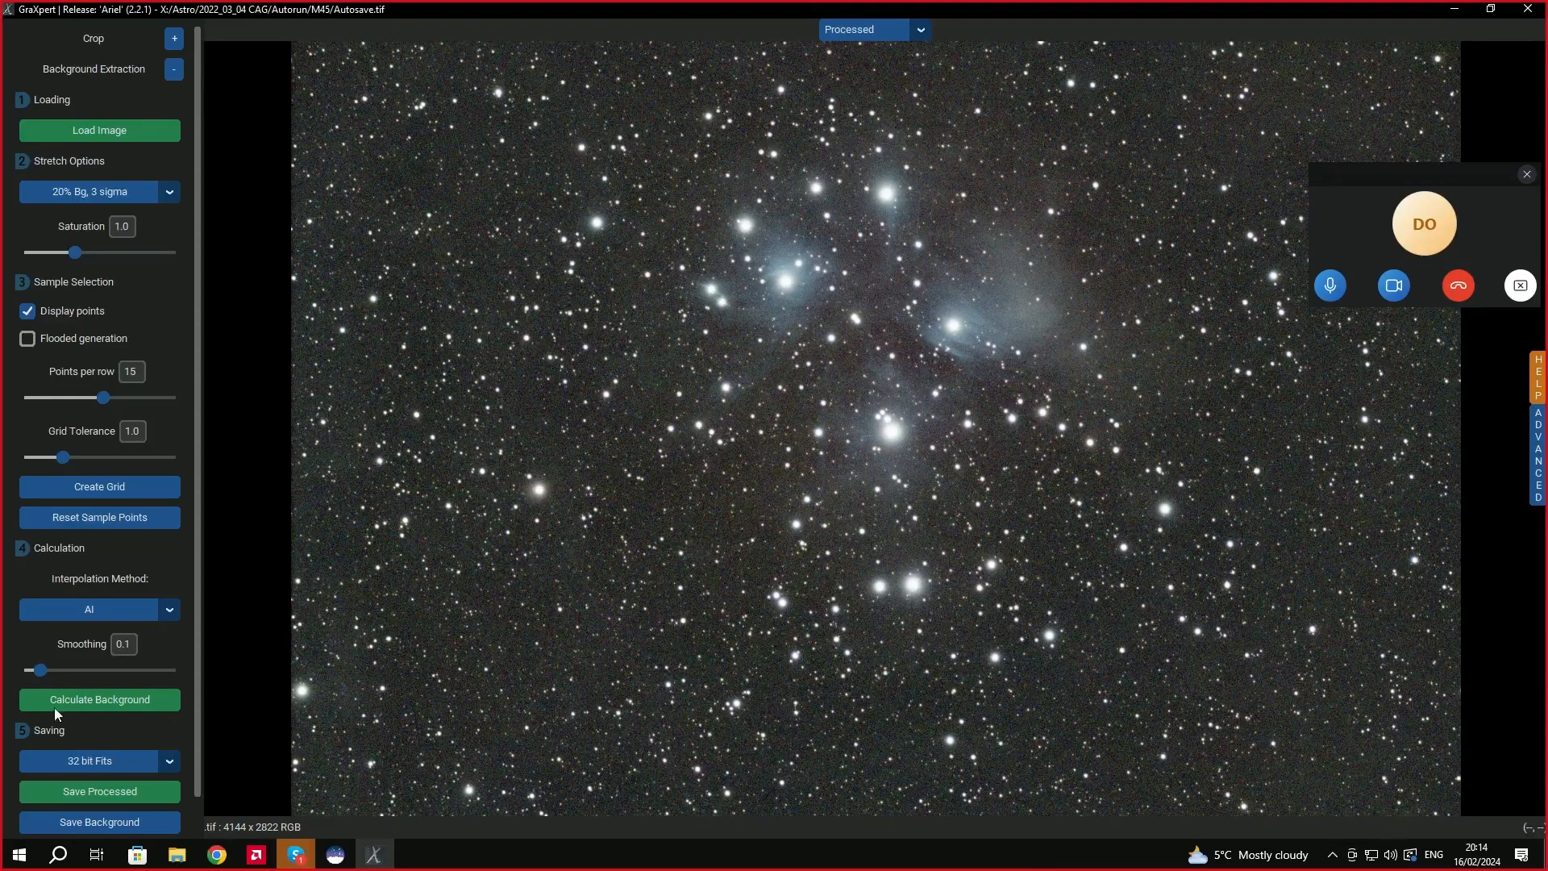
click(920, 32)
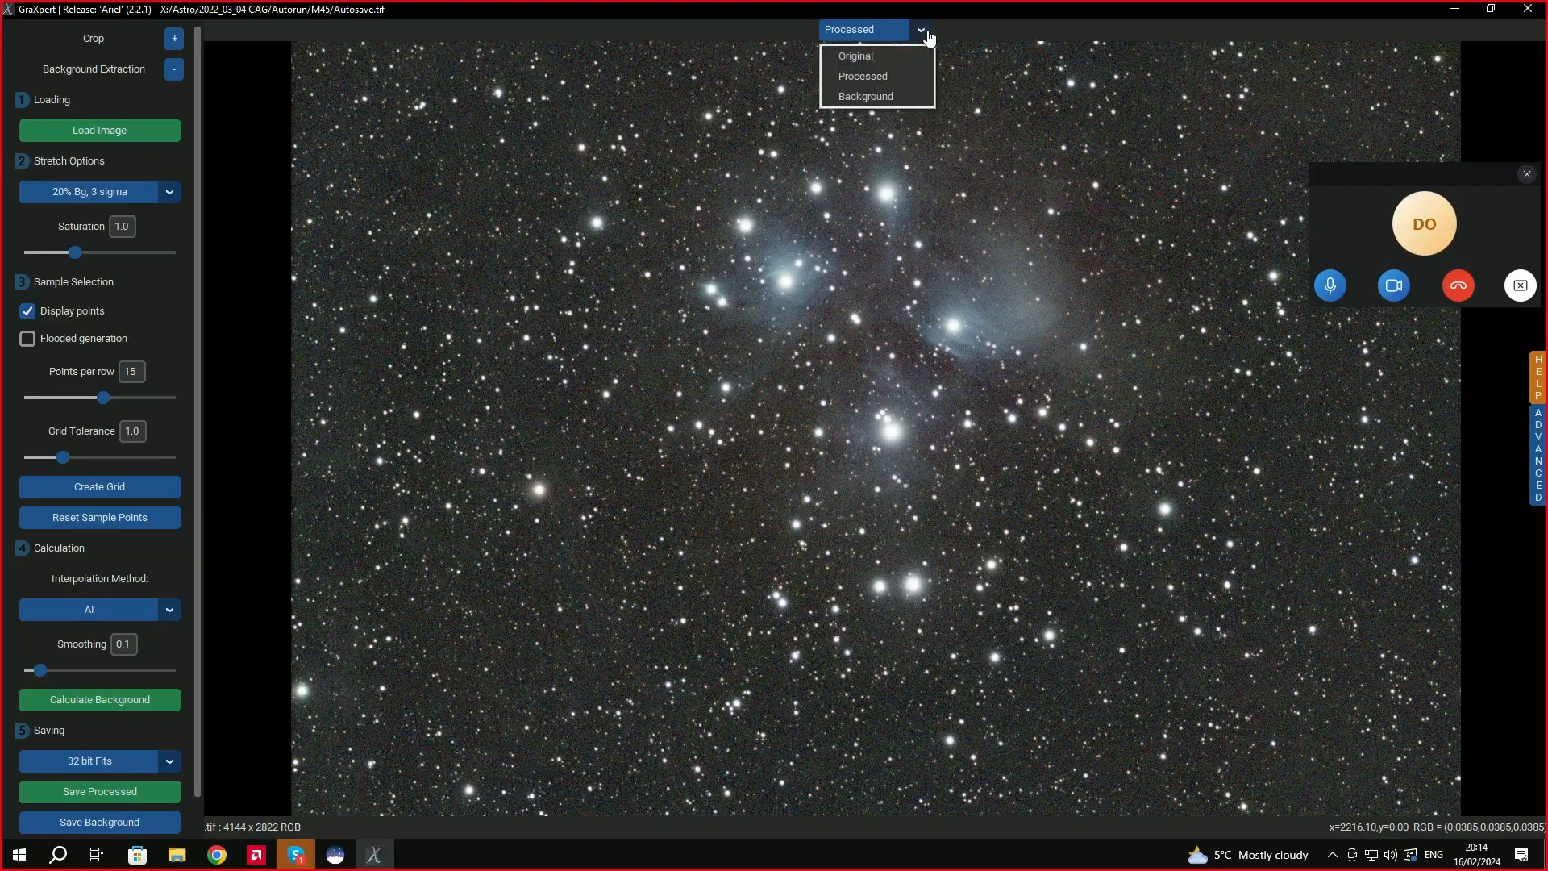
click(893, 94)
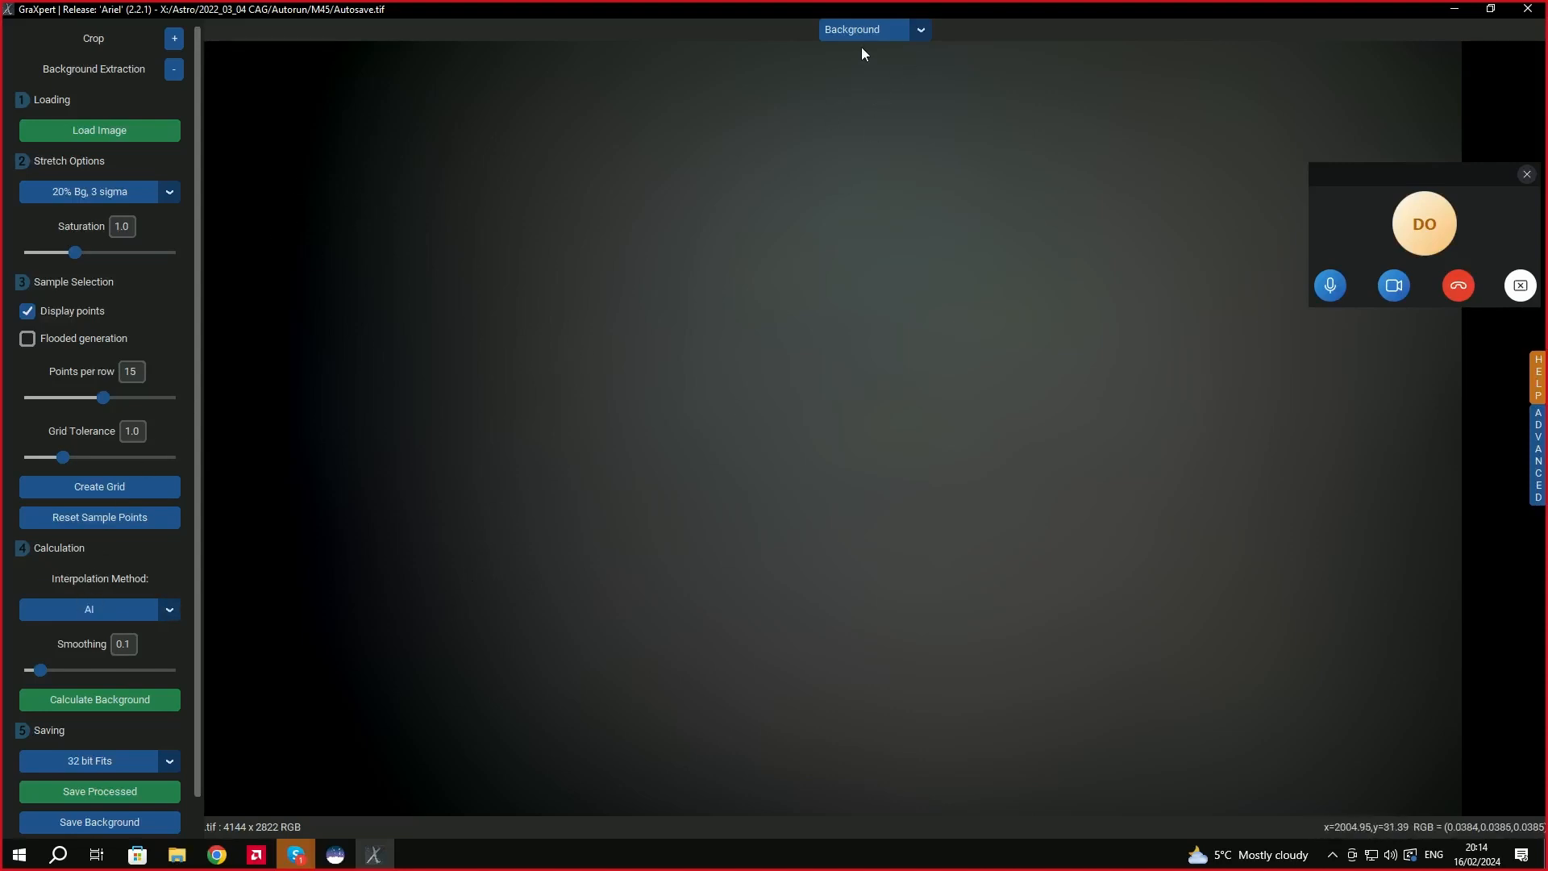
Load the result FIT image from the Astro/2021_12_10 OrionNebs folder on the Video (X:) drive.
click(99, 129)
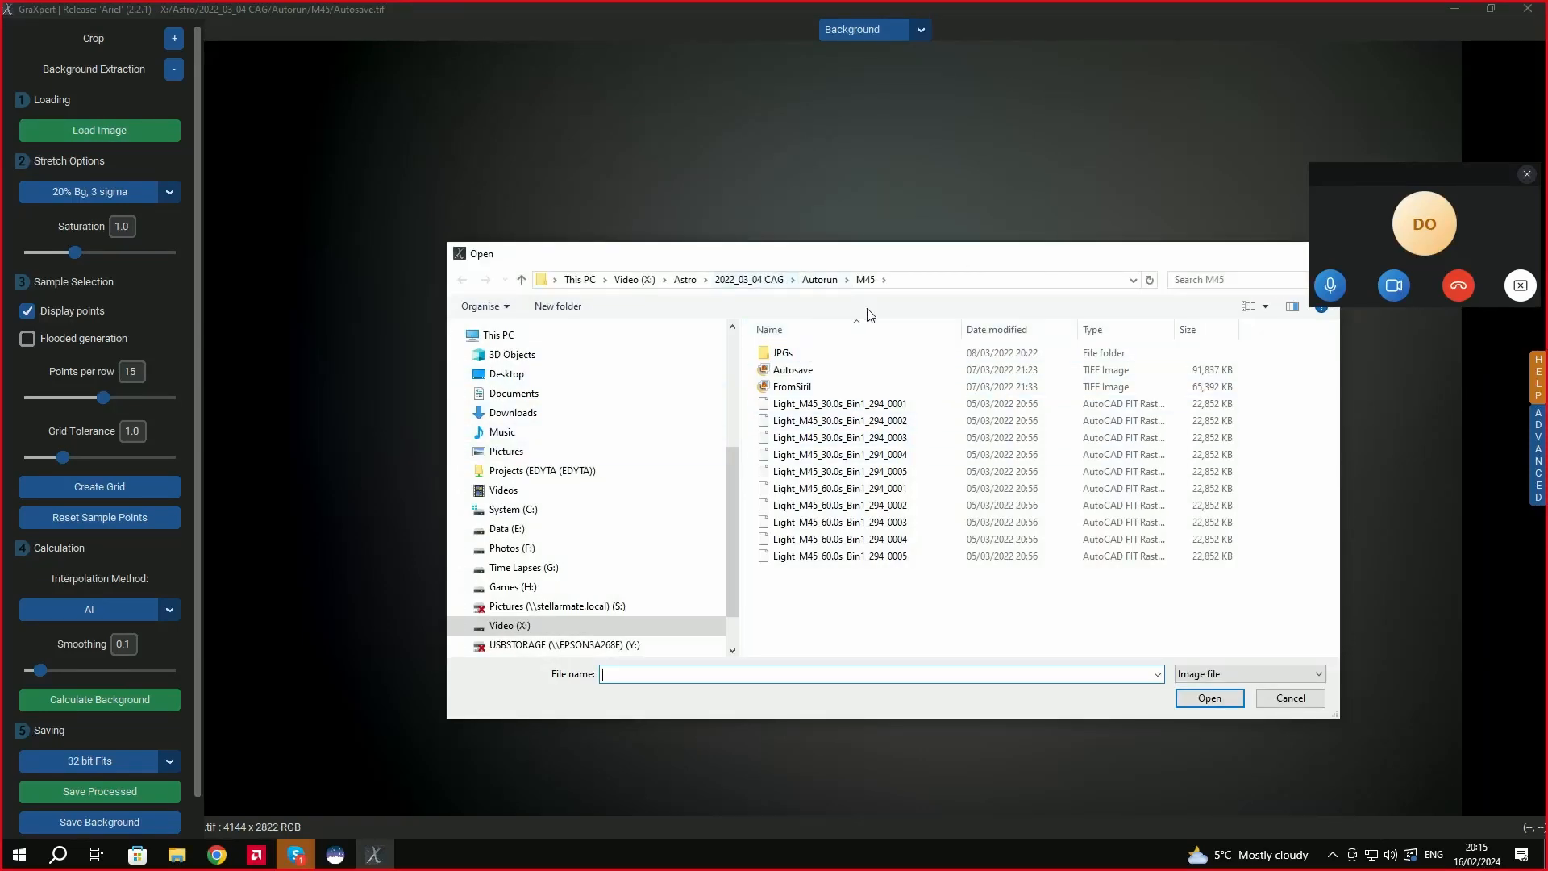
click(749, 280)
click(698, 280)
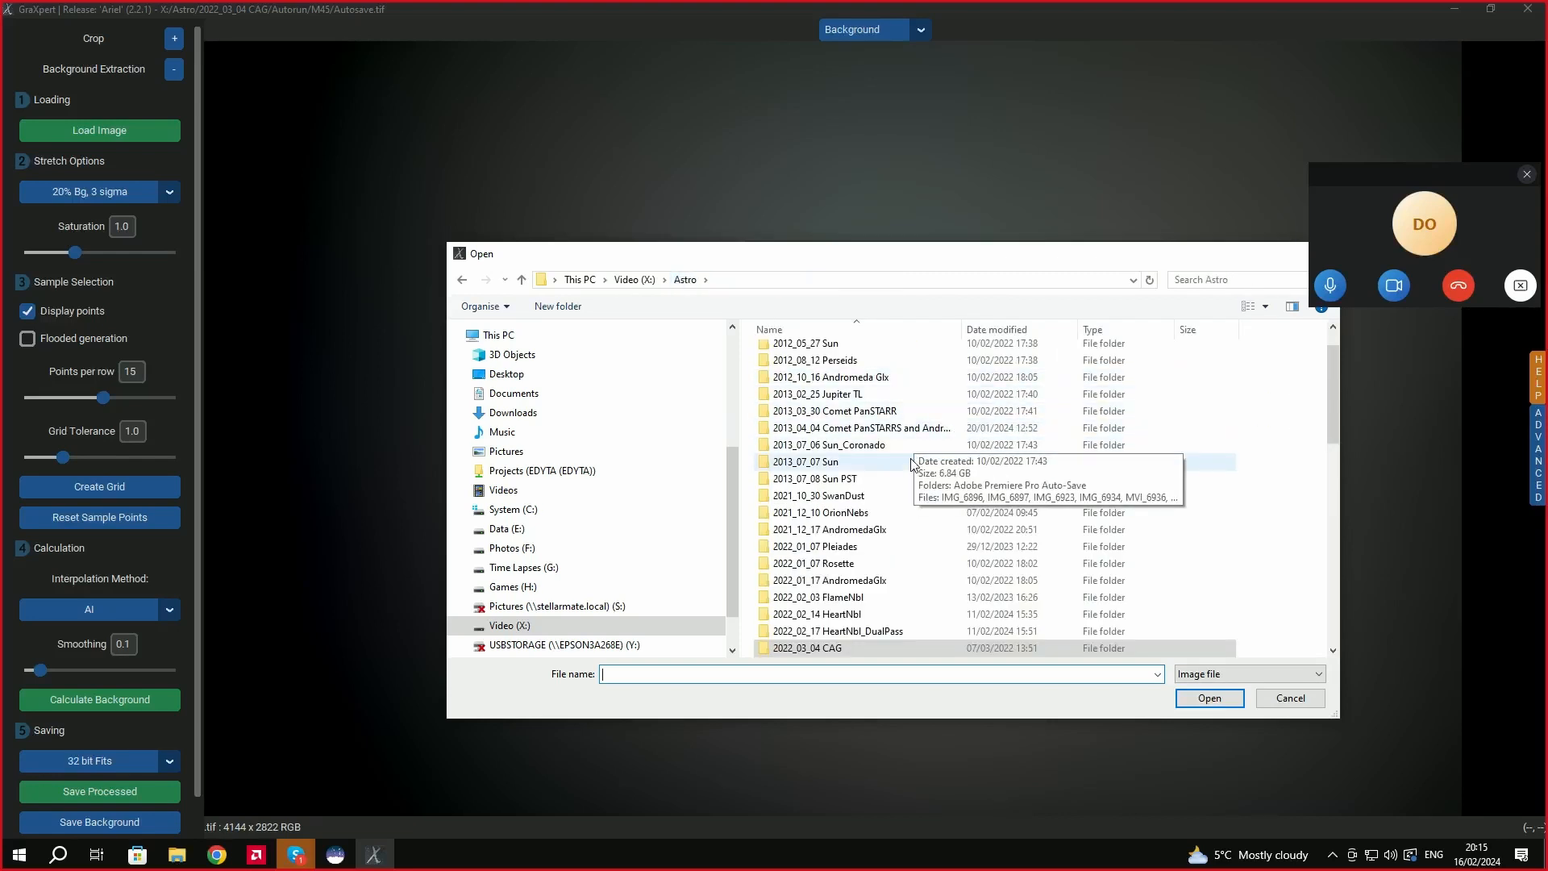
double_click(911, 520)
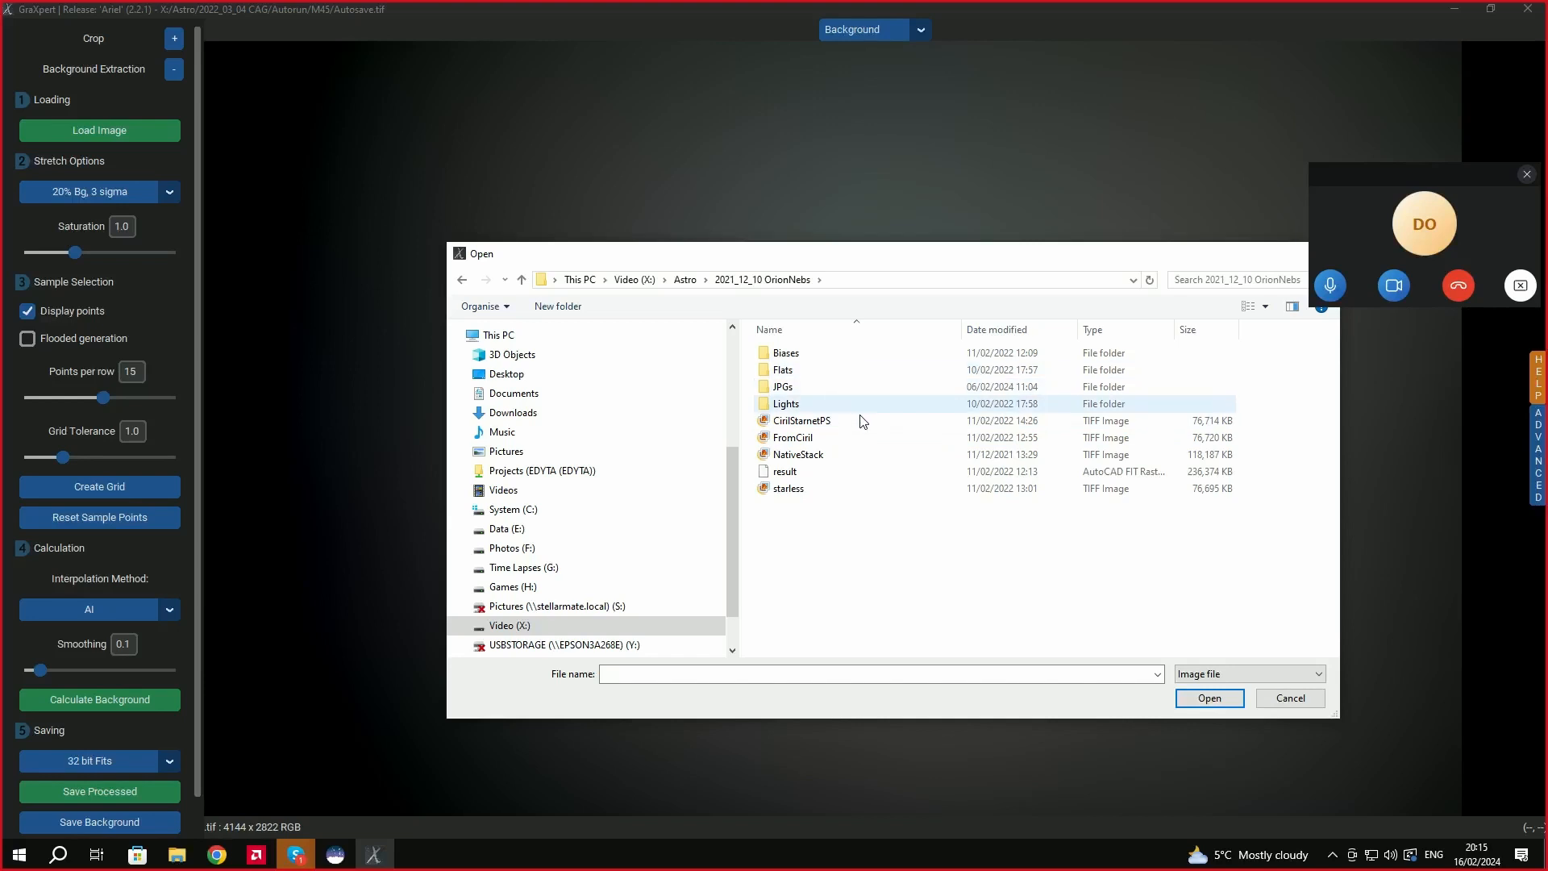
click(807, 472)
click(1209, 697)
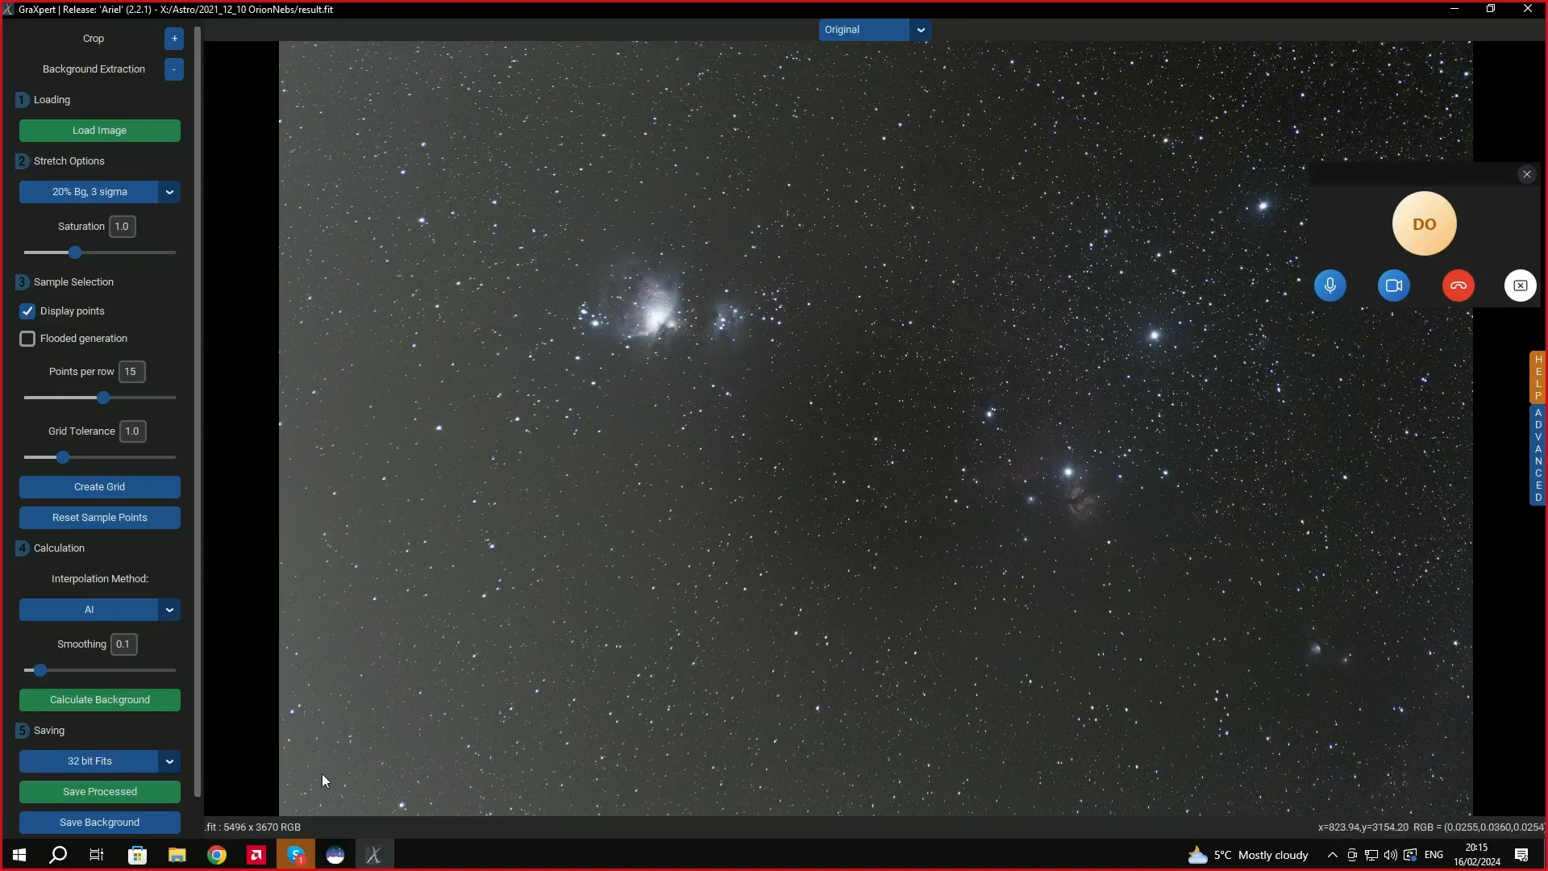
Run the AI background calculation on the Orion image and show its extracted background.
click(121, 703)
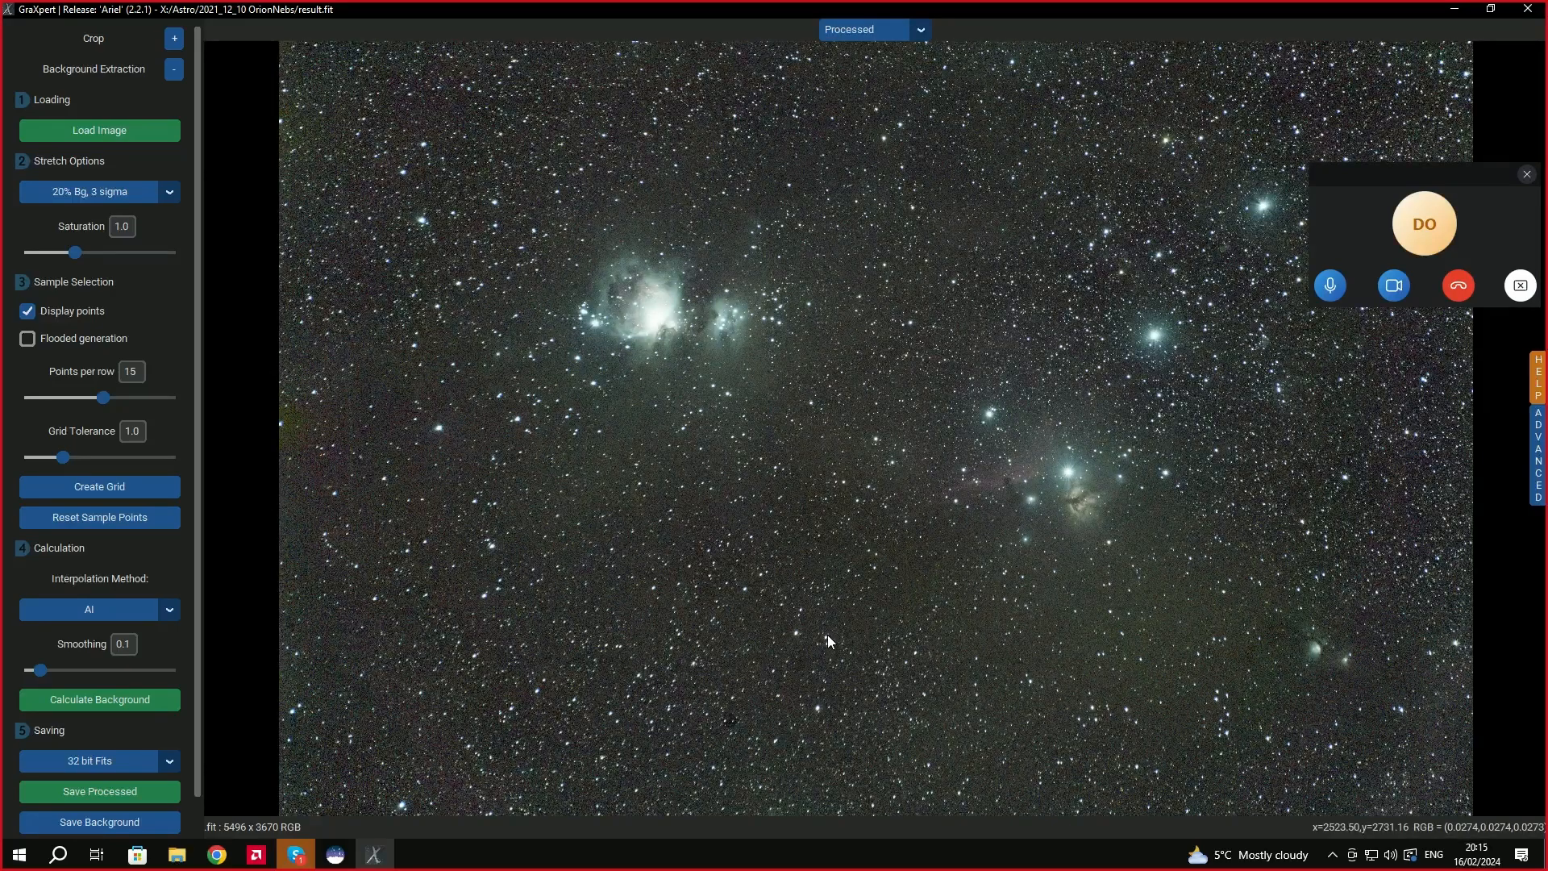
click(920, 30)
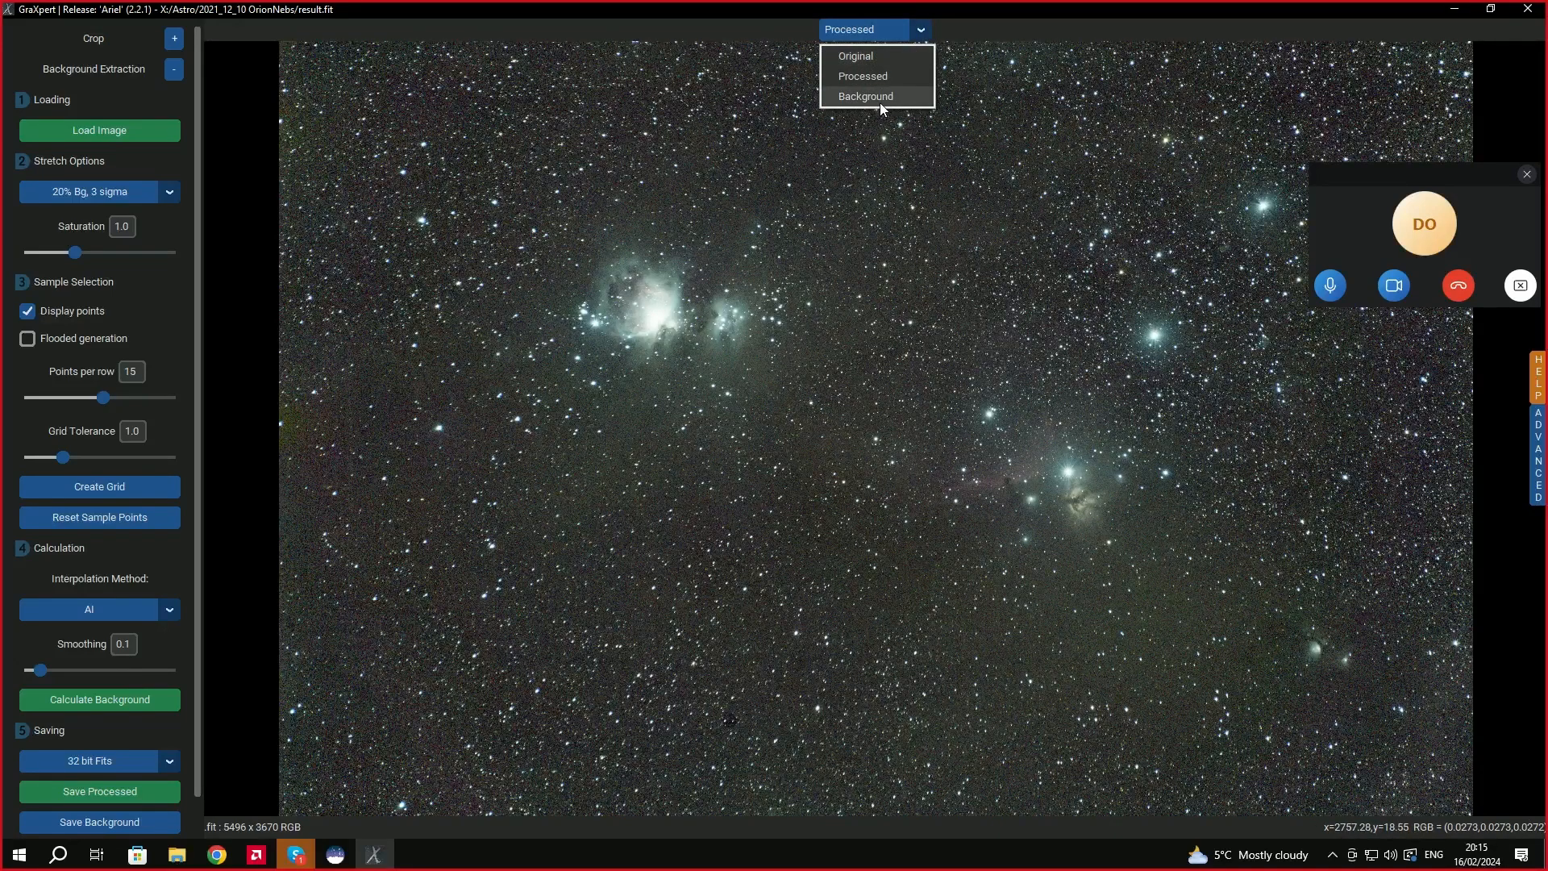
click(884, 100)
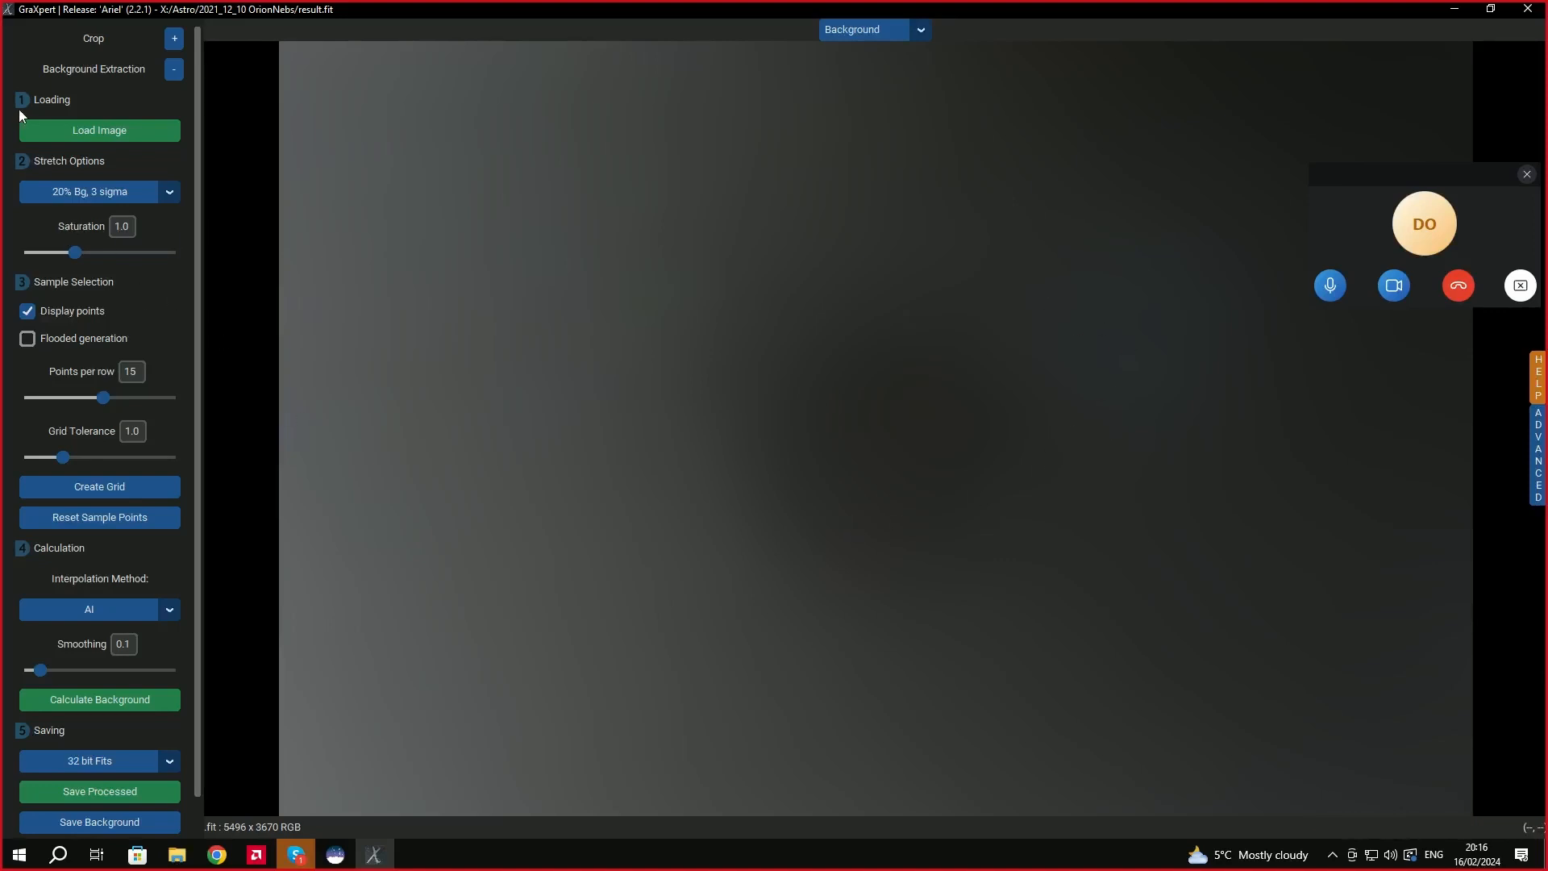
Compare the original Orion image with its processed version, finishing on the processed view.
click(84, 132)
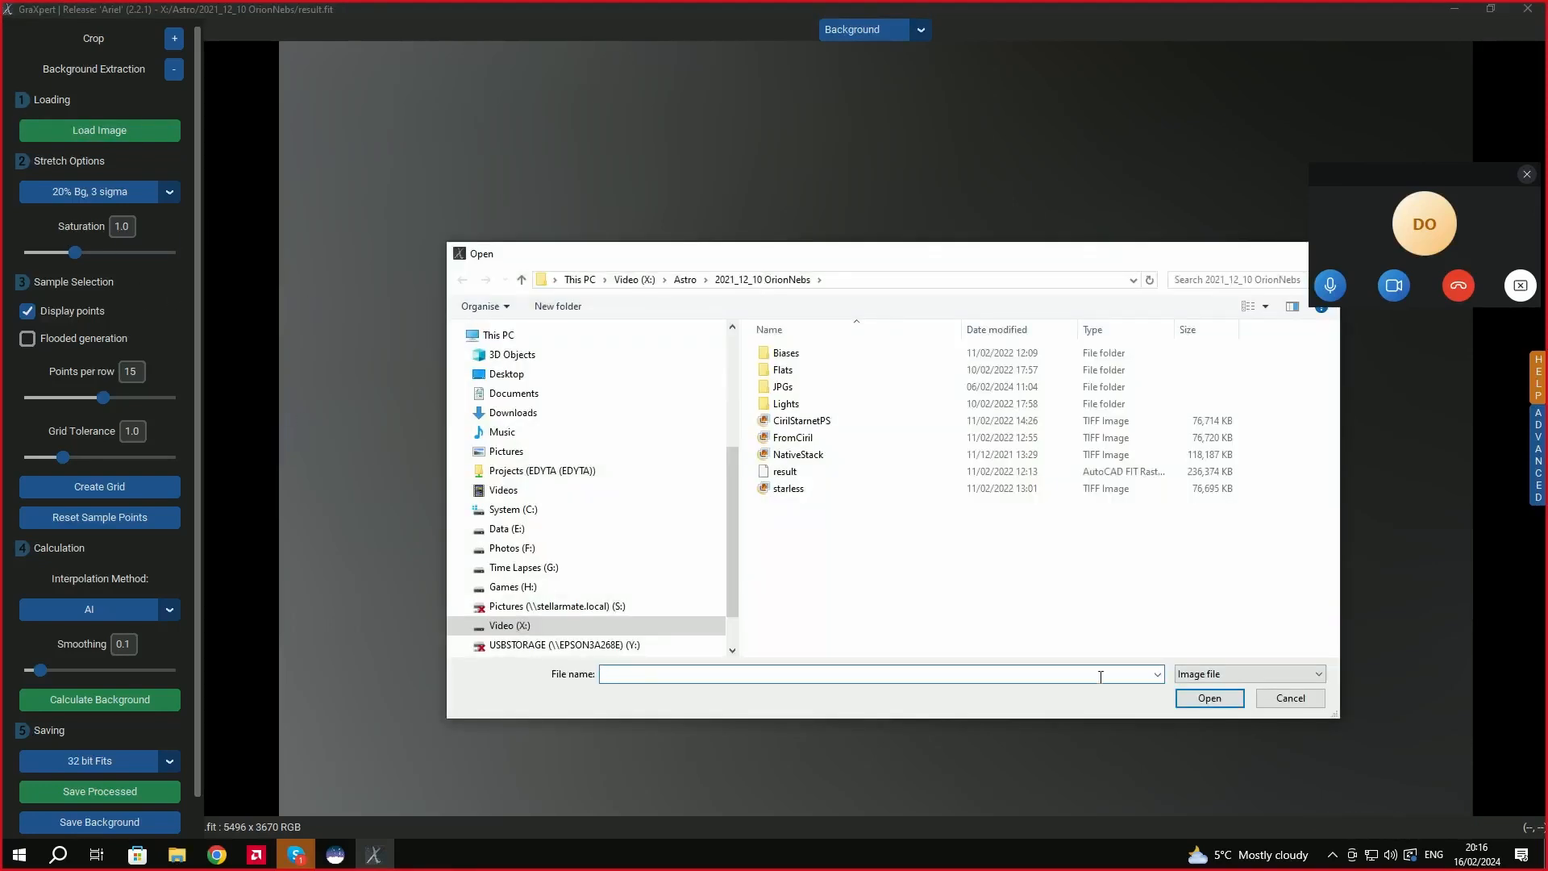
click(1290, 698)
click(911, 36)
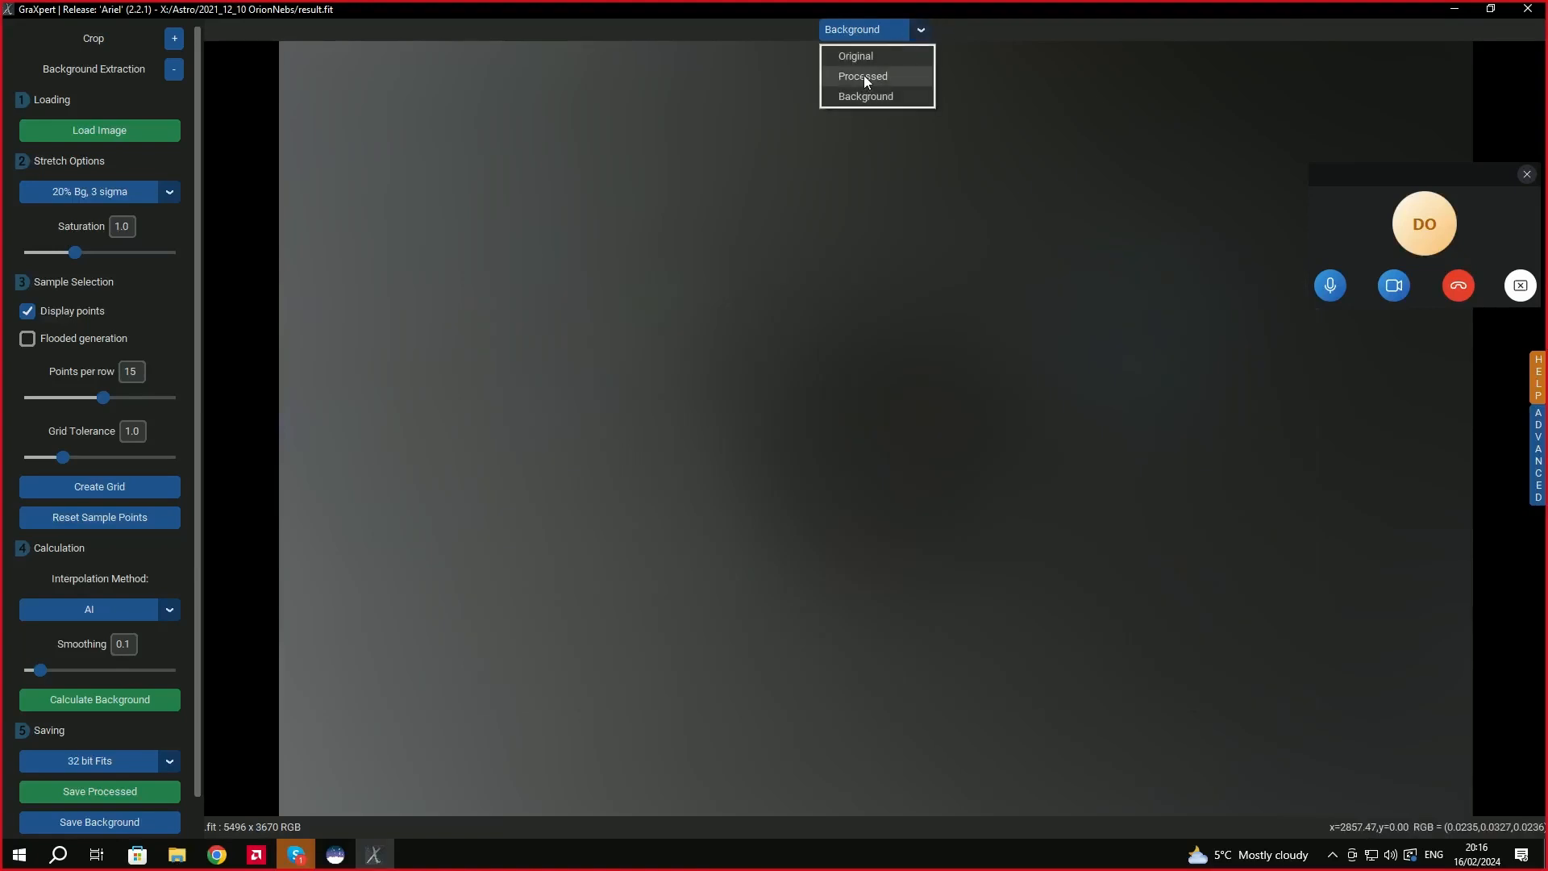
click(882, 56)
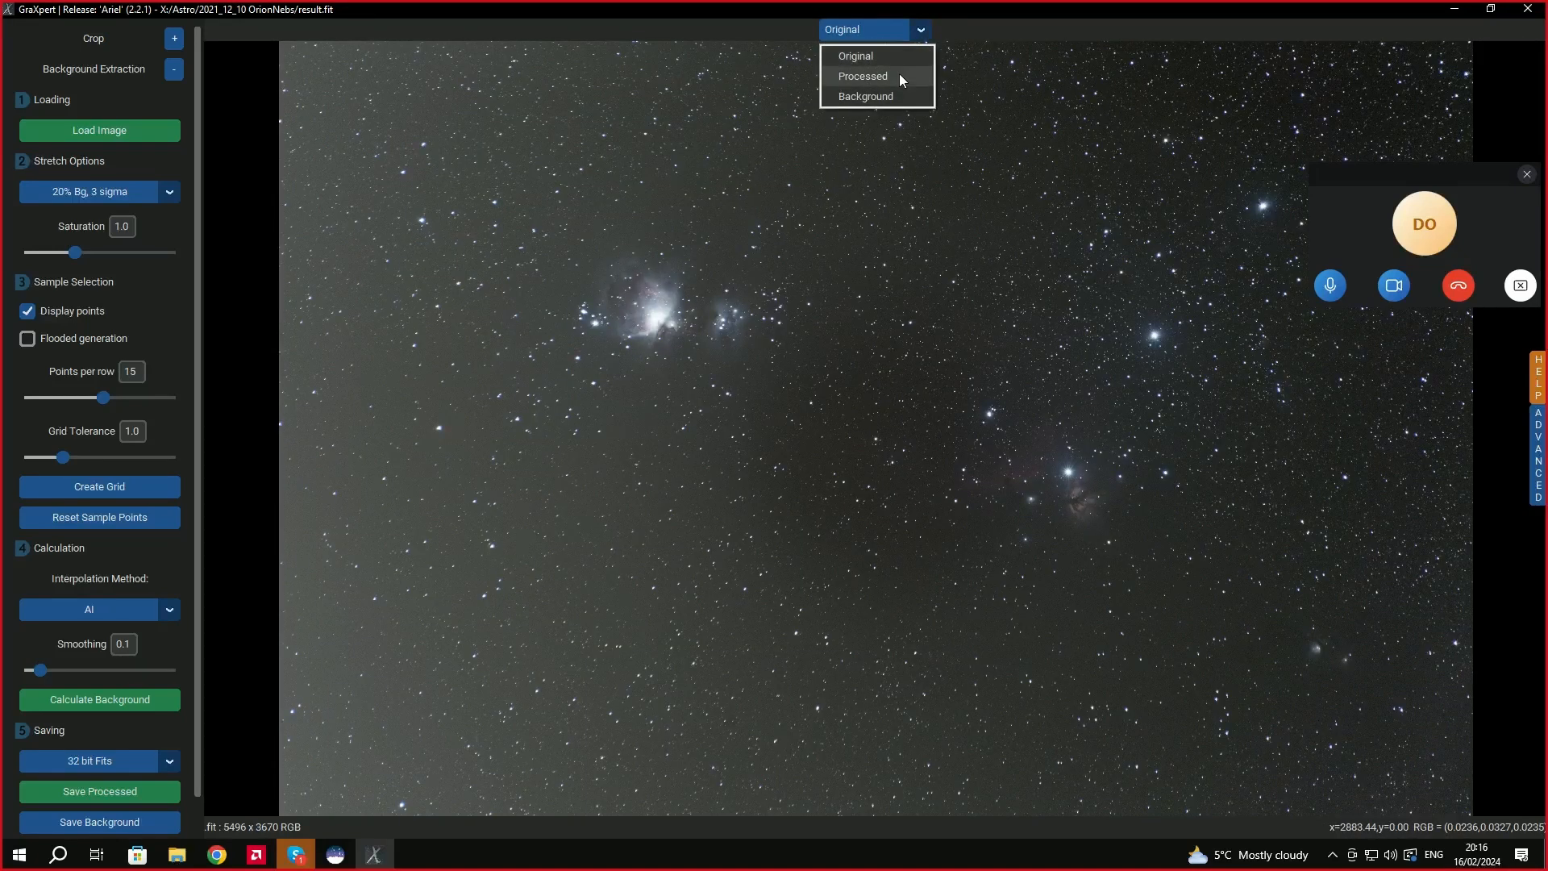
click(896, 76)
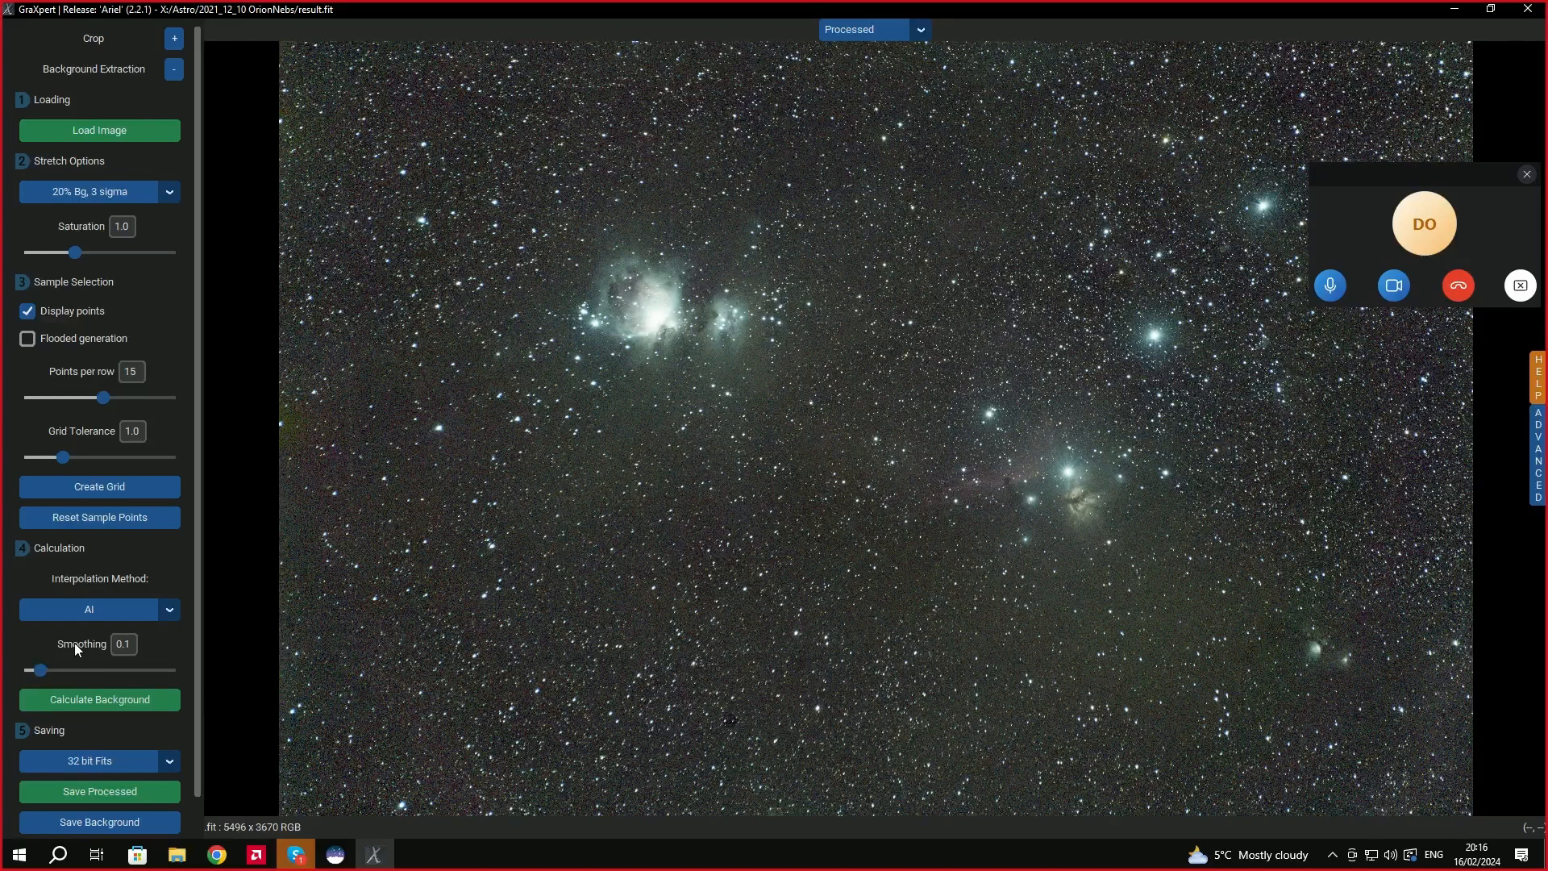
Set the smoothing to 0, recalculate the Orion image's background and display the extracted background.
drag(39, 670, 25, 681)
click(119, 643)
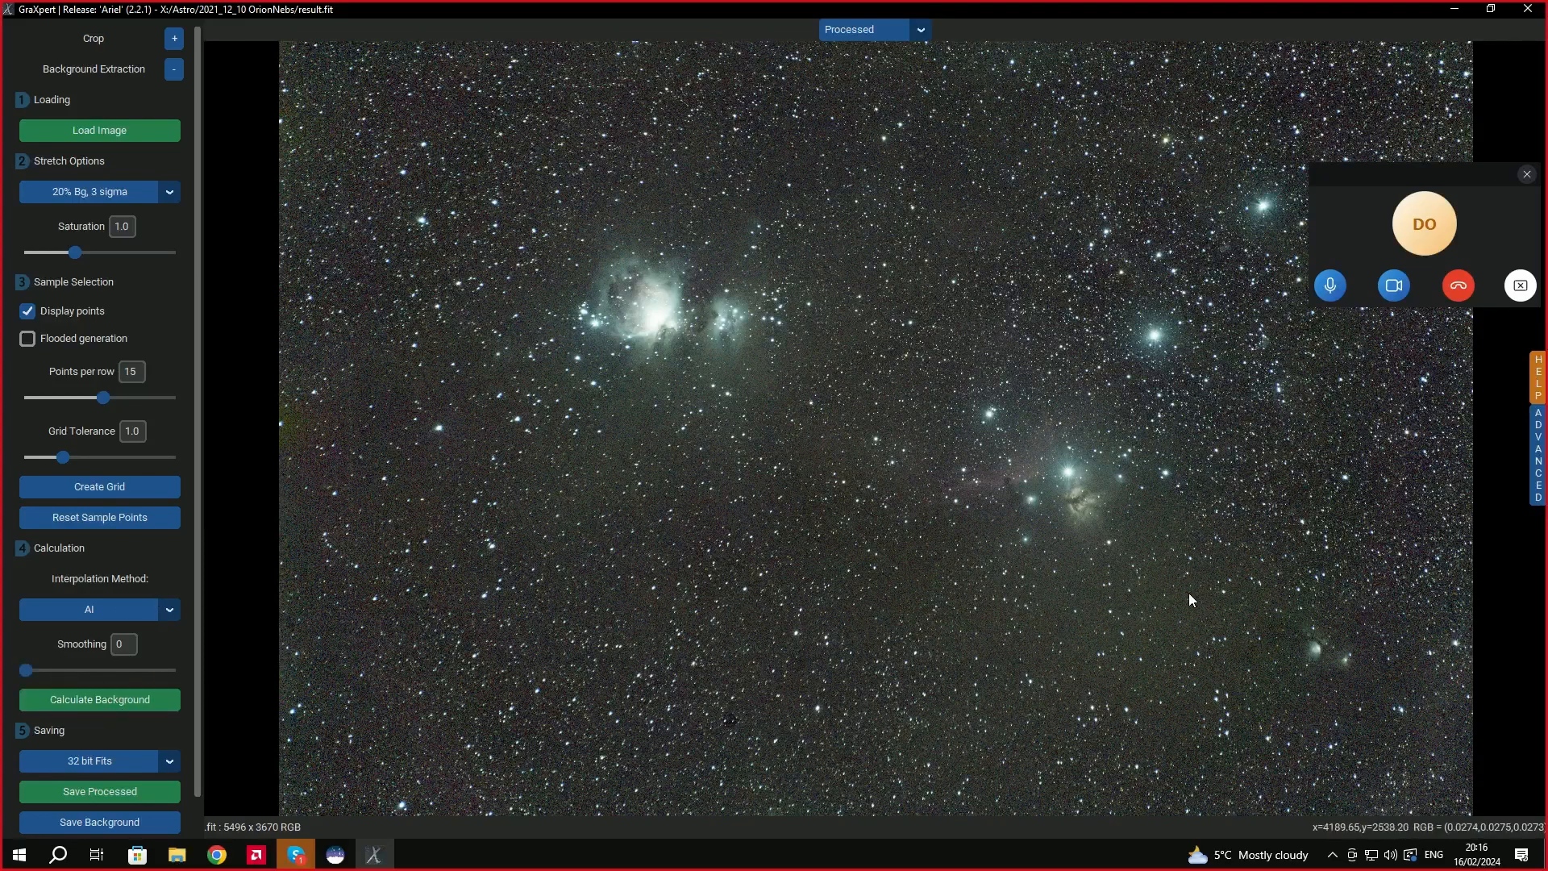
click(128, 700)
click(921, 31)
click(894, 96)
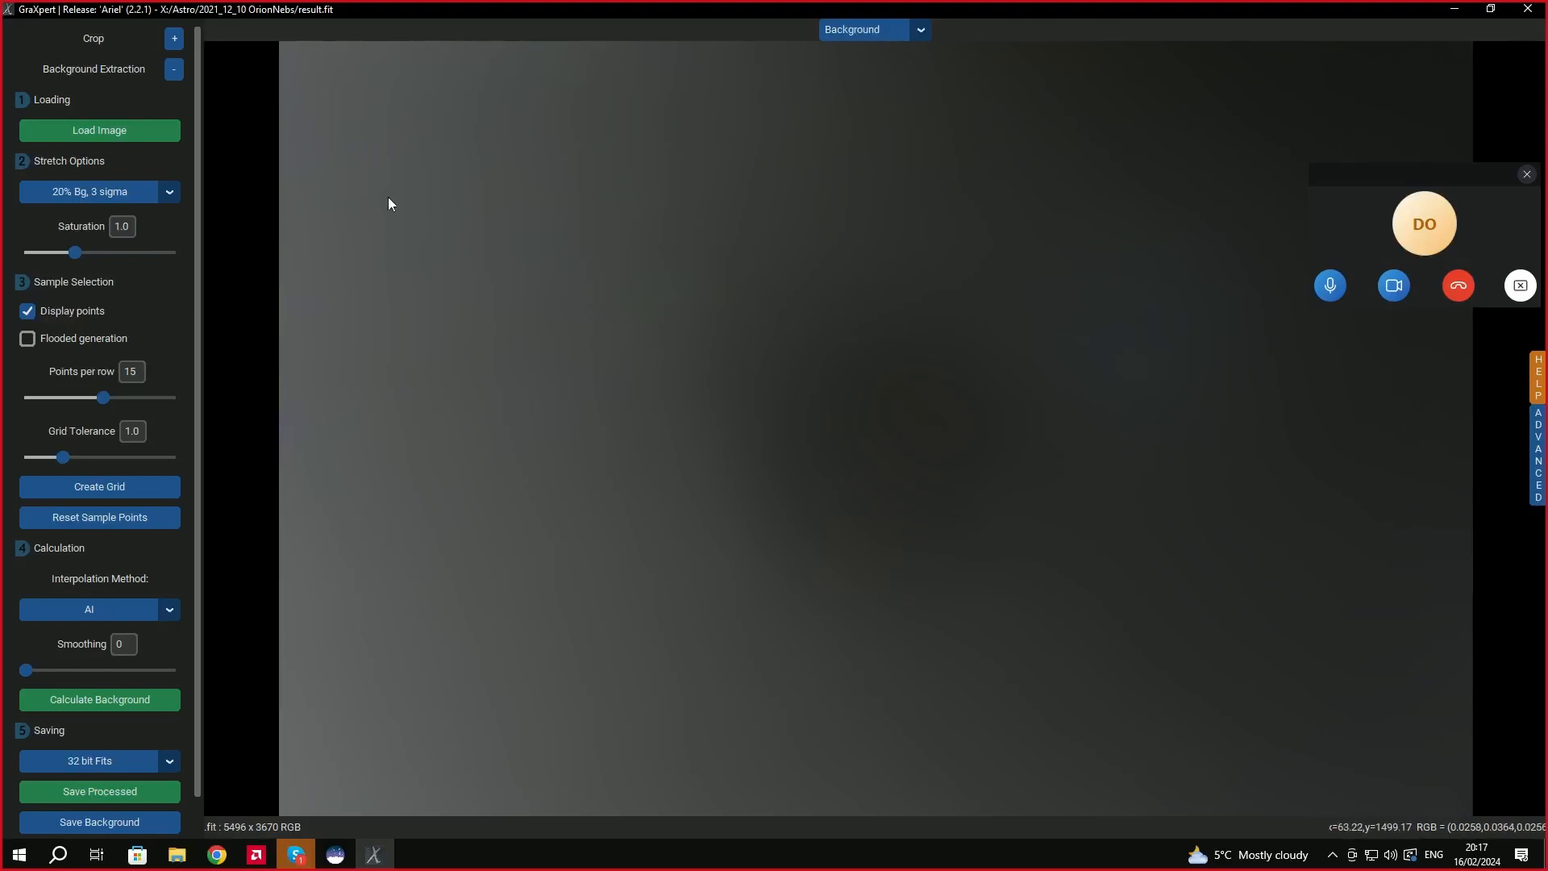
Load the result FIT image from the 003 DSO Talk/Demo folder on the Video (X:) drive.
click(100, 131)
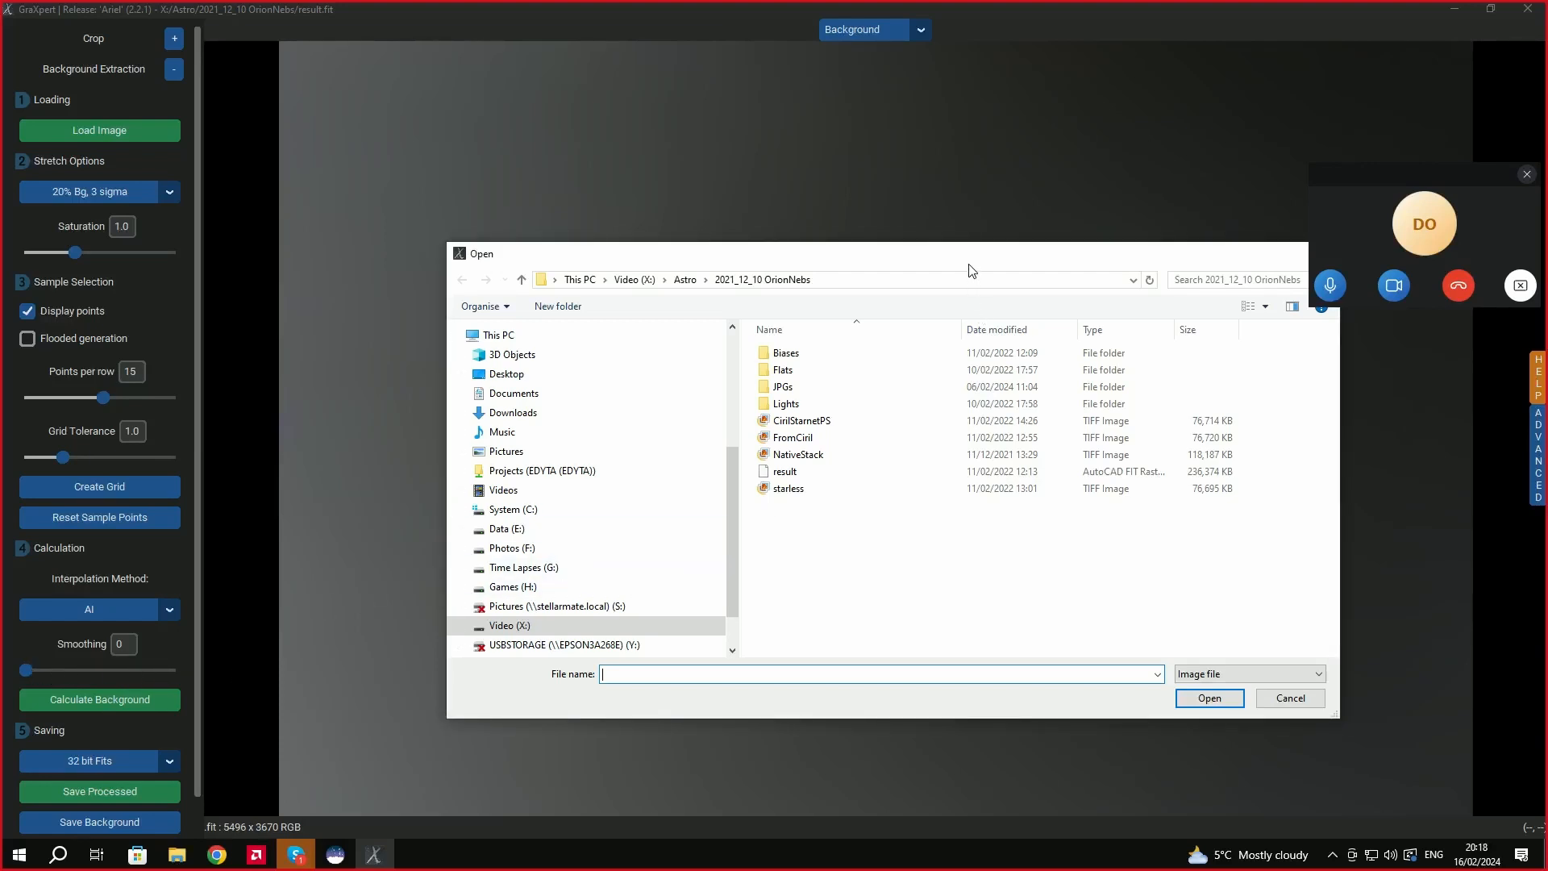
click(567, 626)
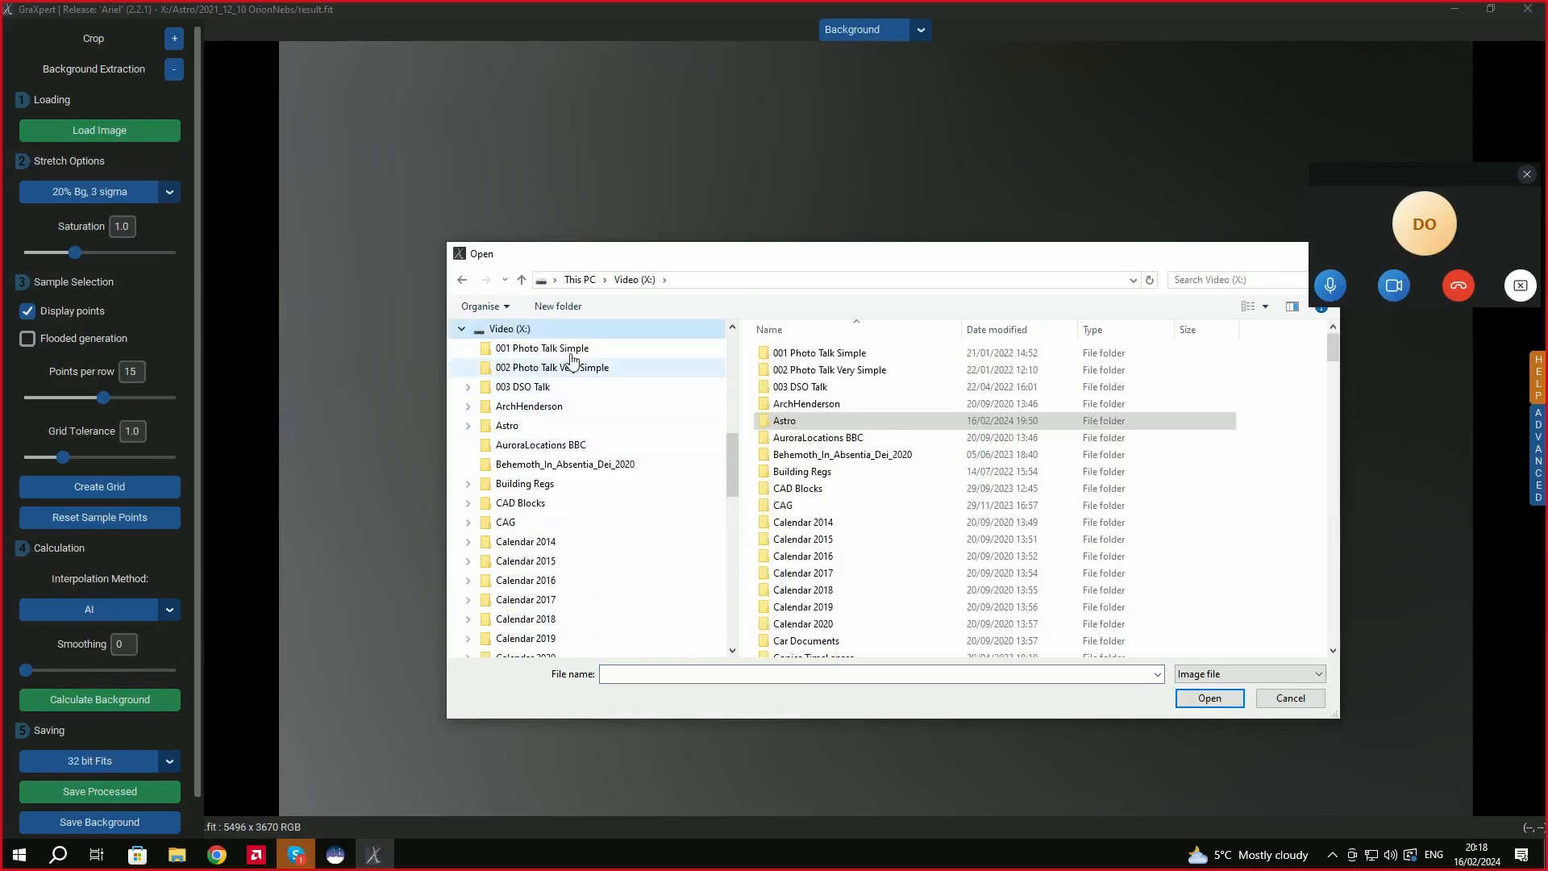
click(547, 390)
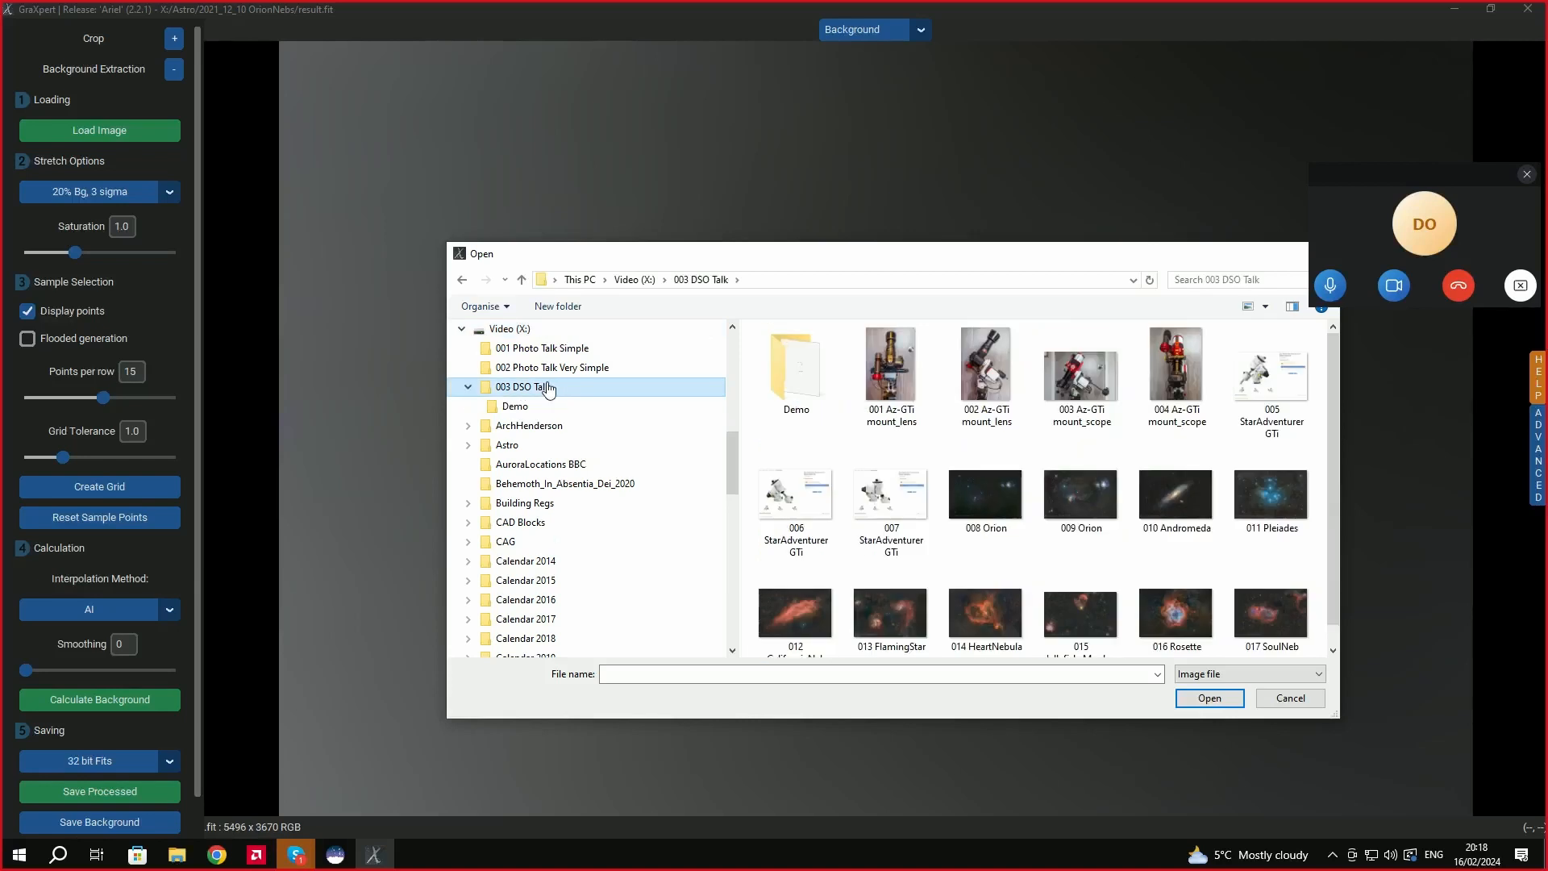
click(546, 407)
click(772, 387)
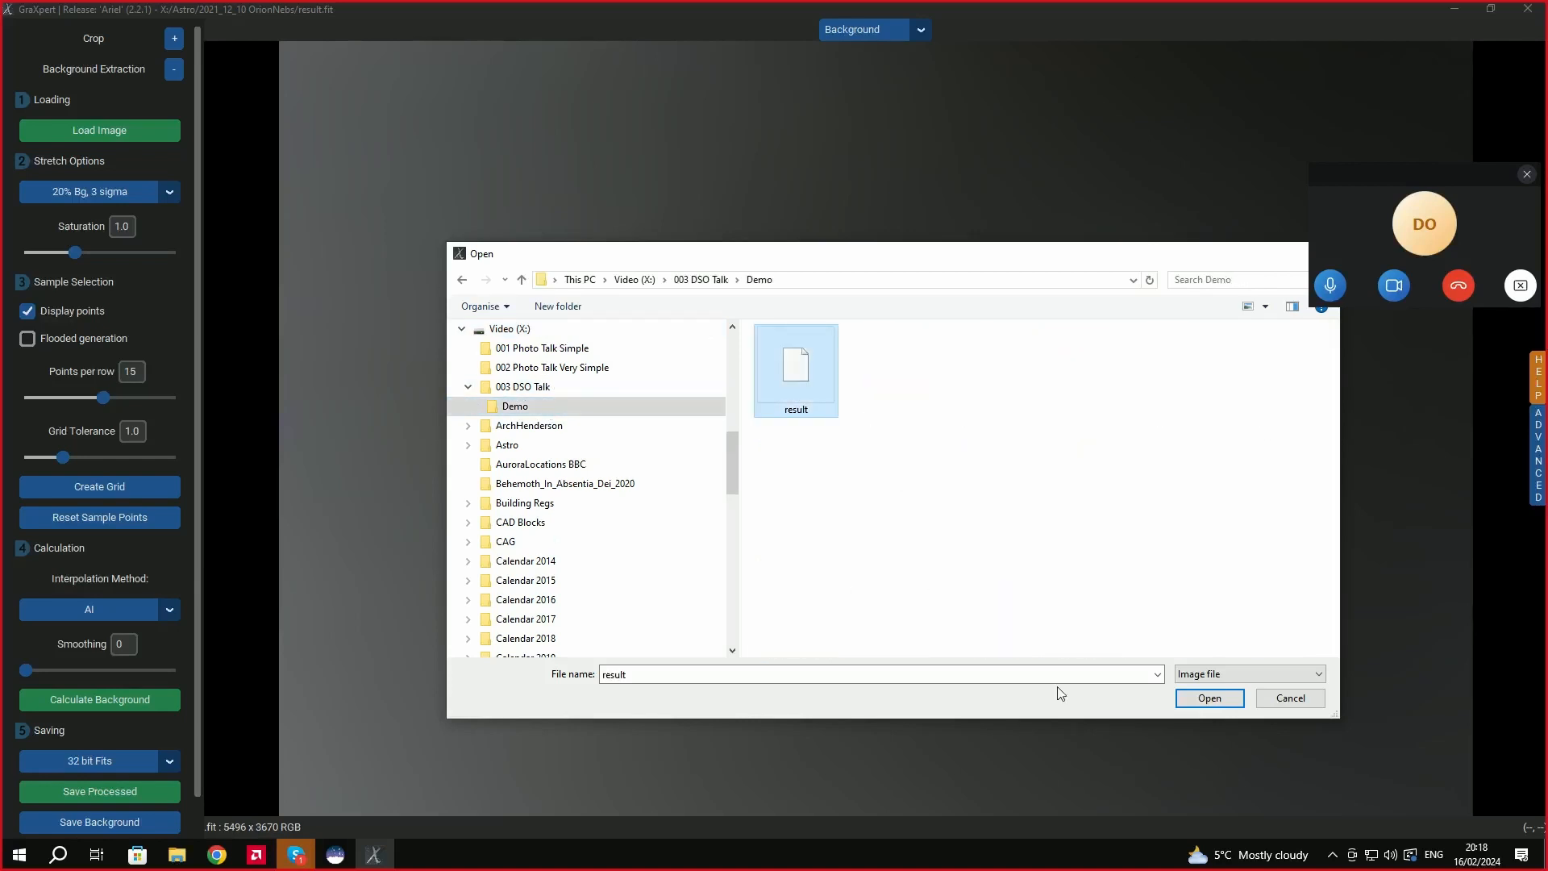
click(1228, 701)
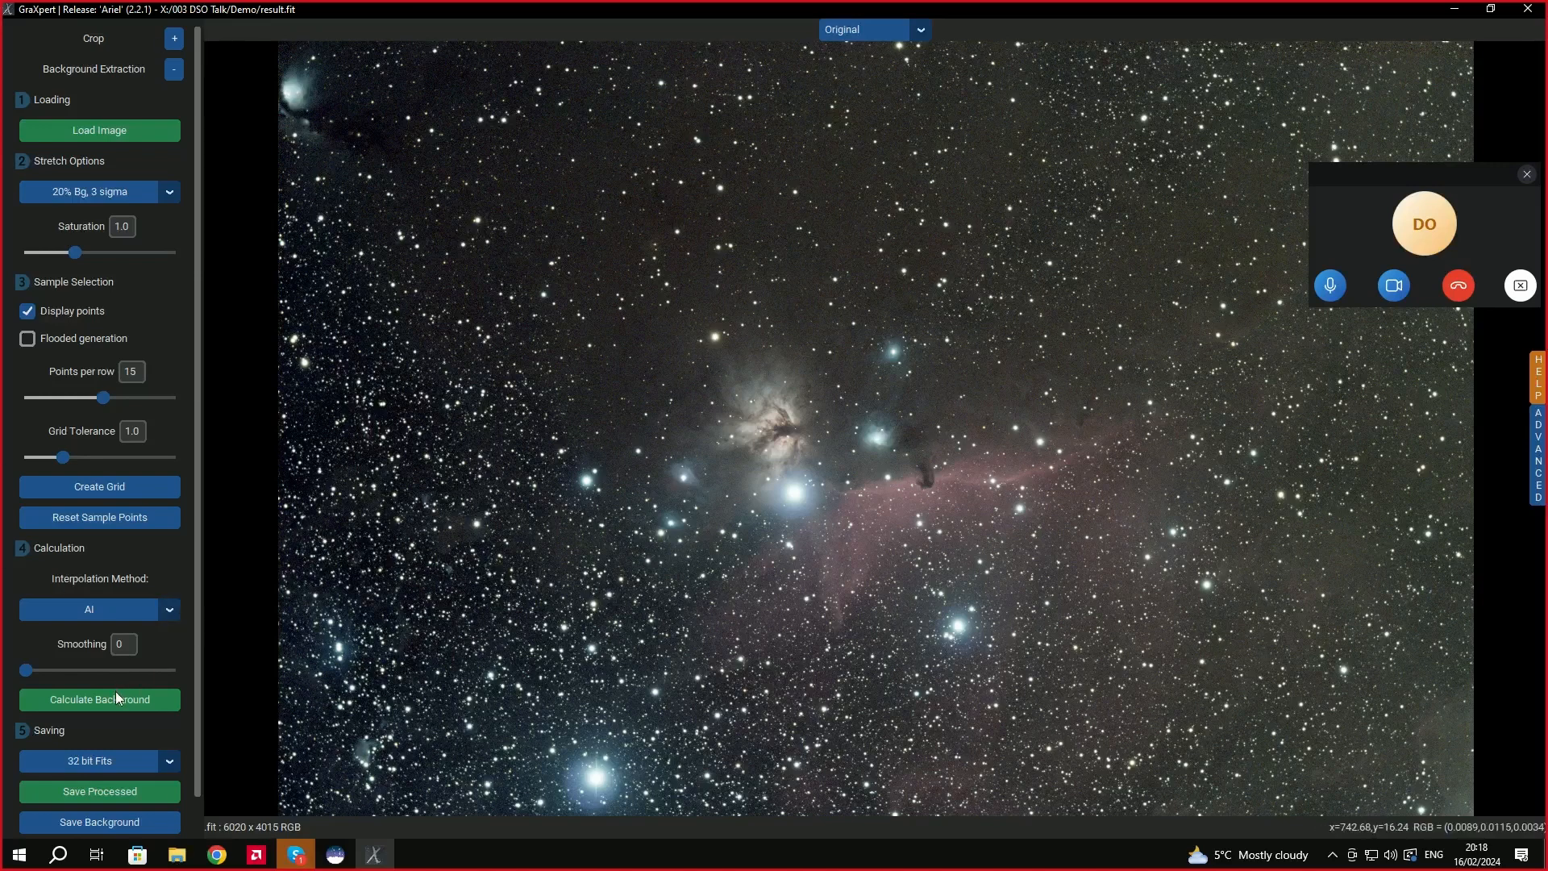
Choose AI as the interpolation method and calculate the background of the Demo image.
click(162, 615)
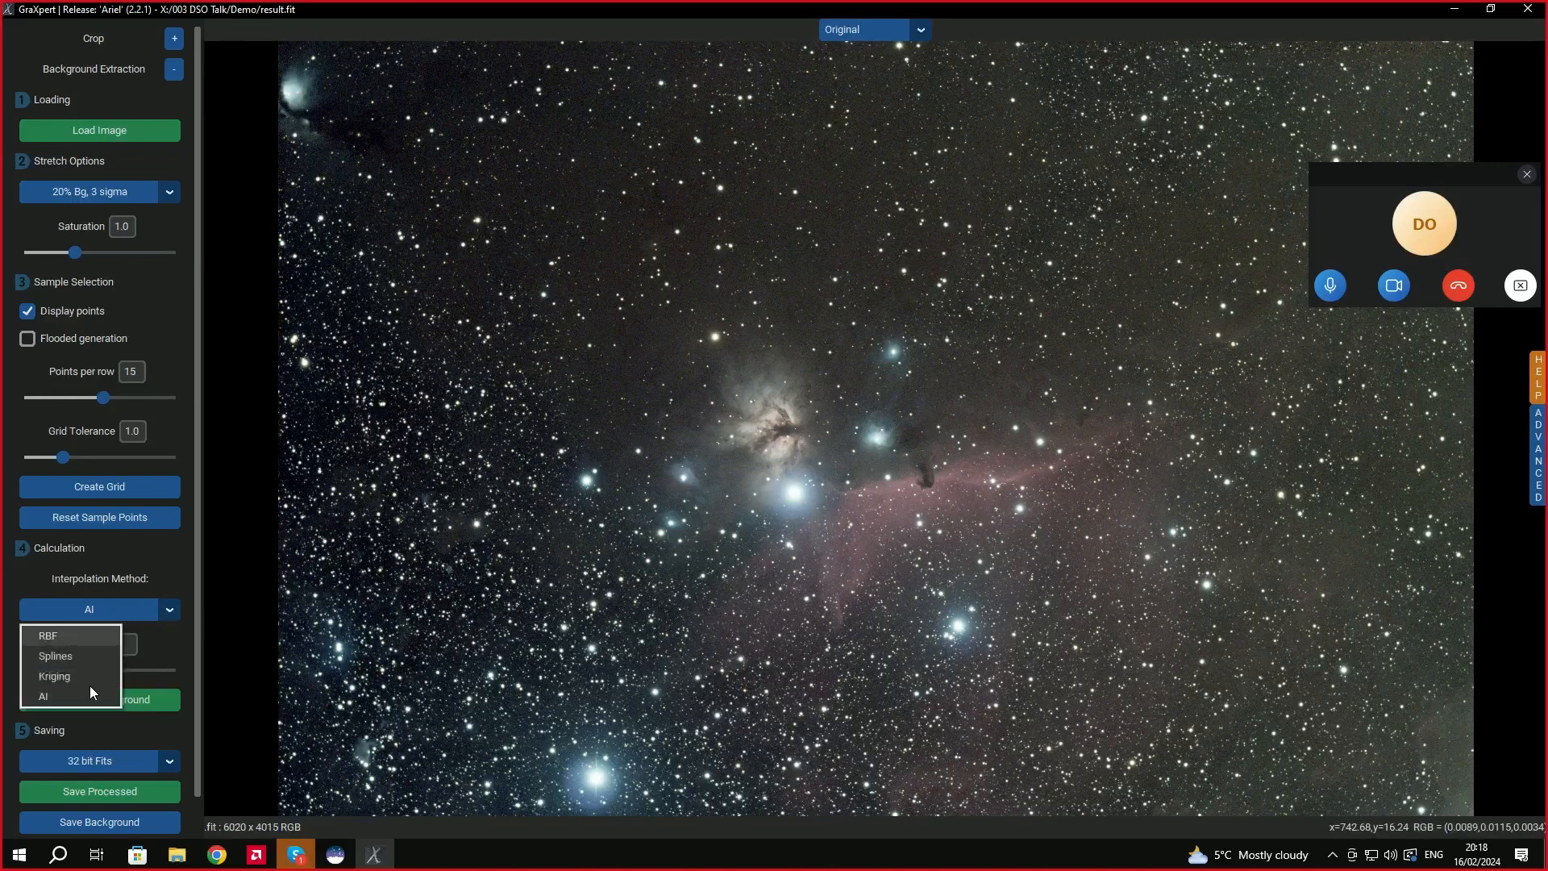
click(170, 612)
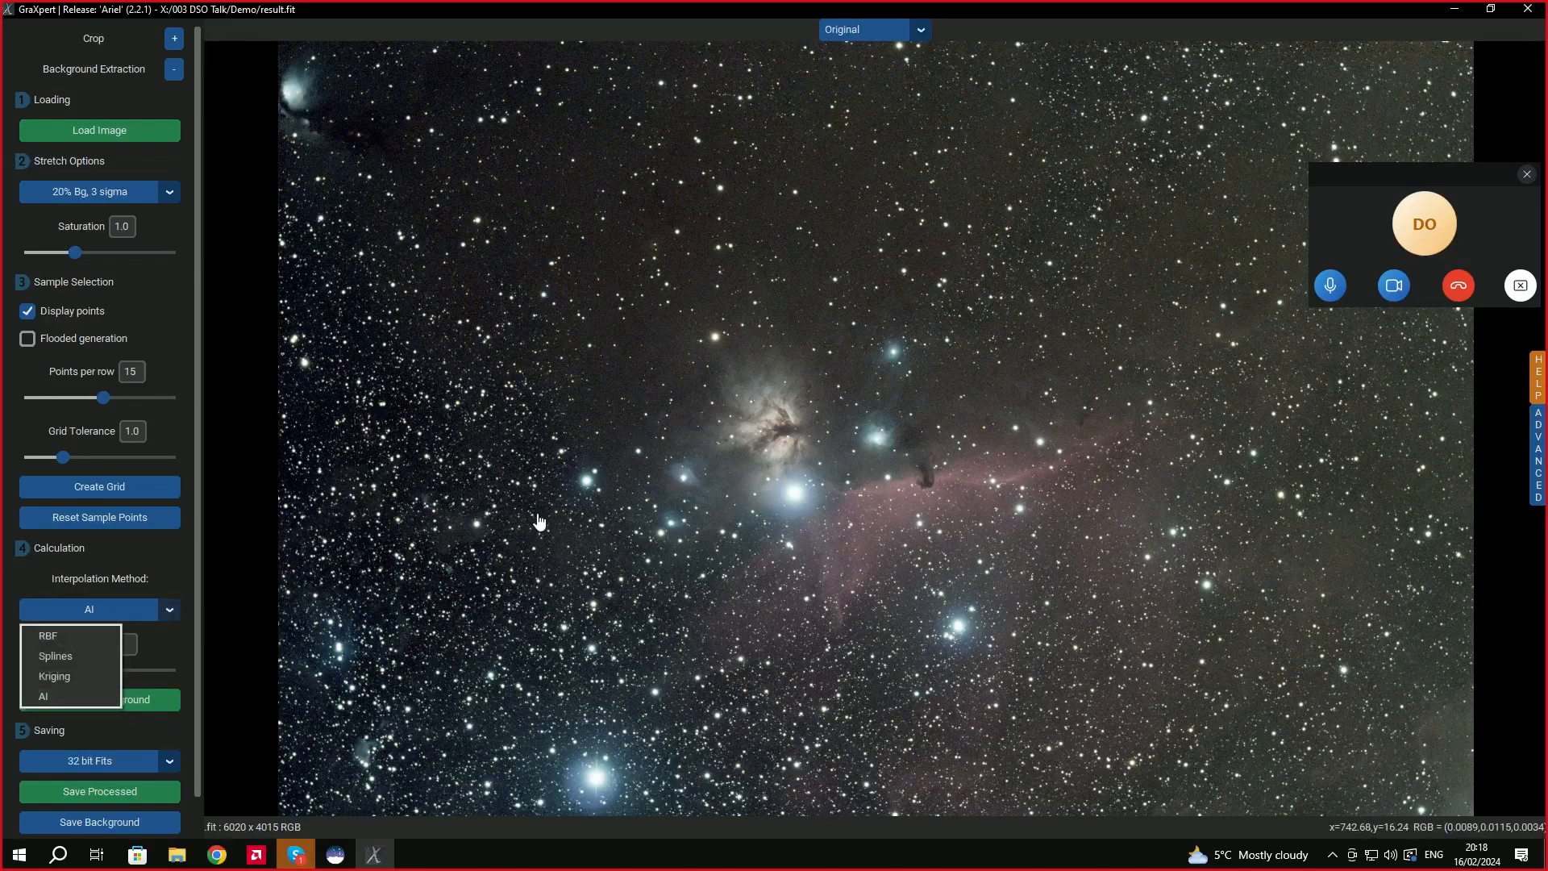
click(66, 694)
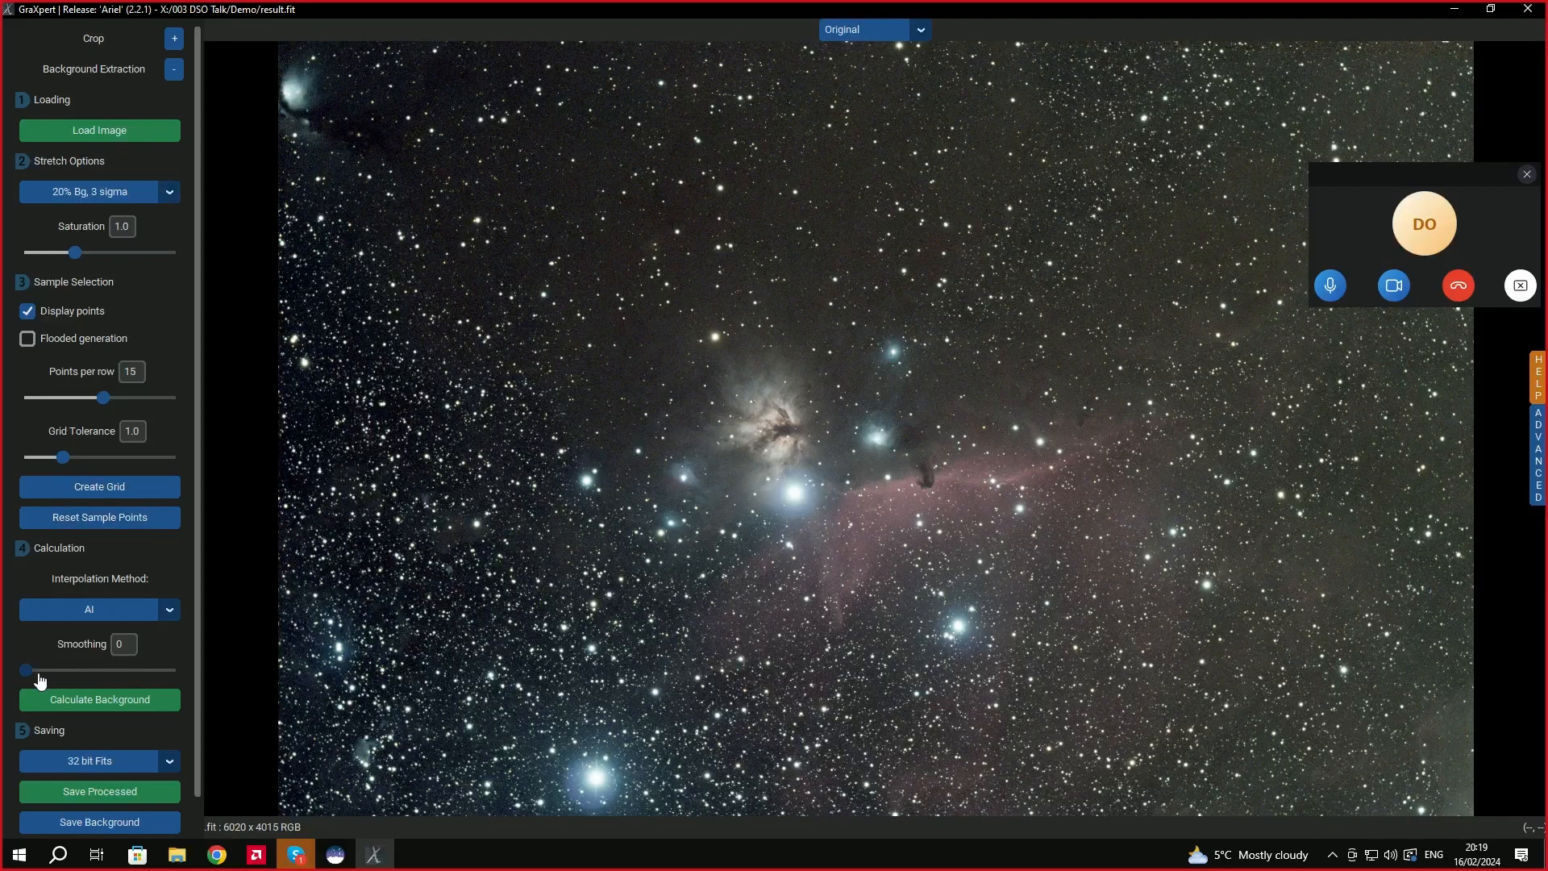
click(123, 700)
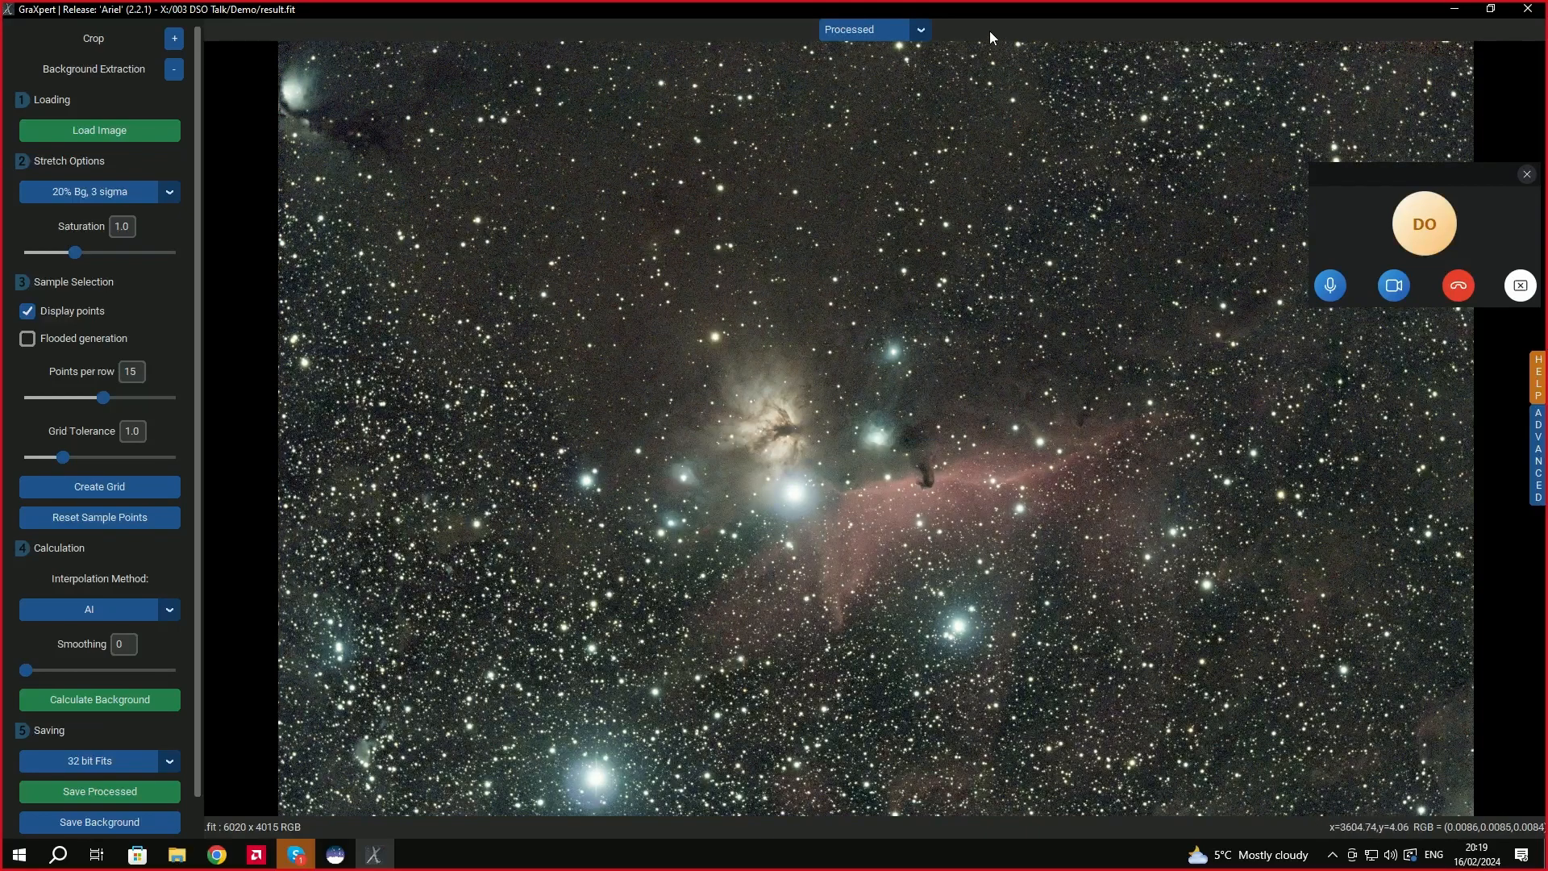
View the Demo image's extracted background and return to the processed image.
click(924, 32)
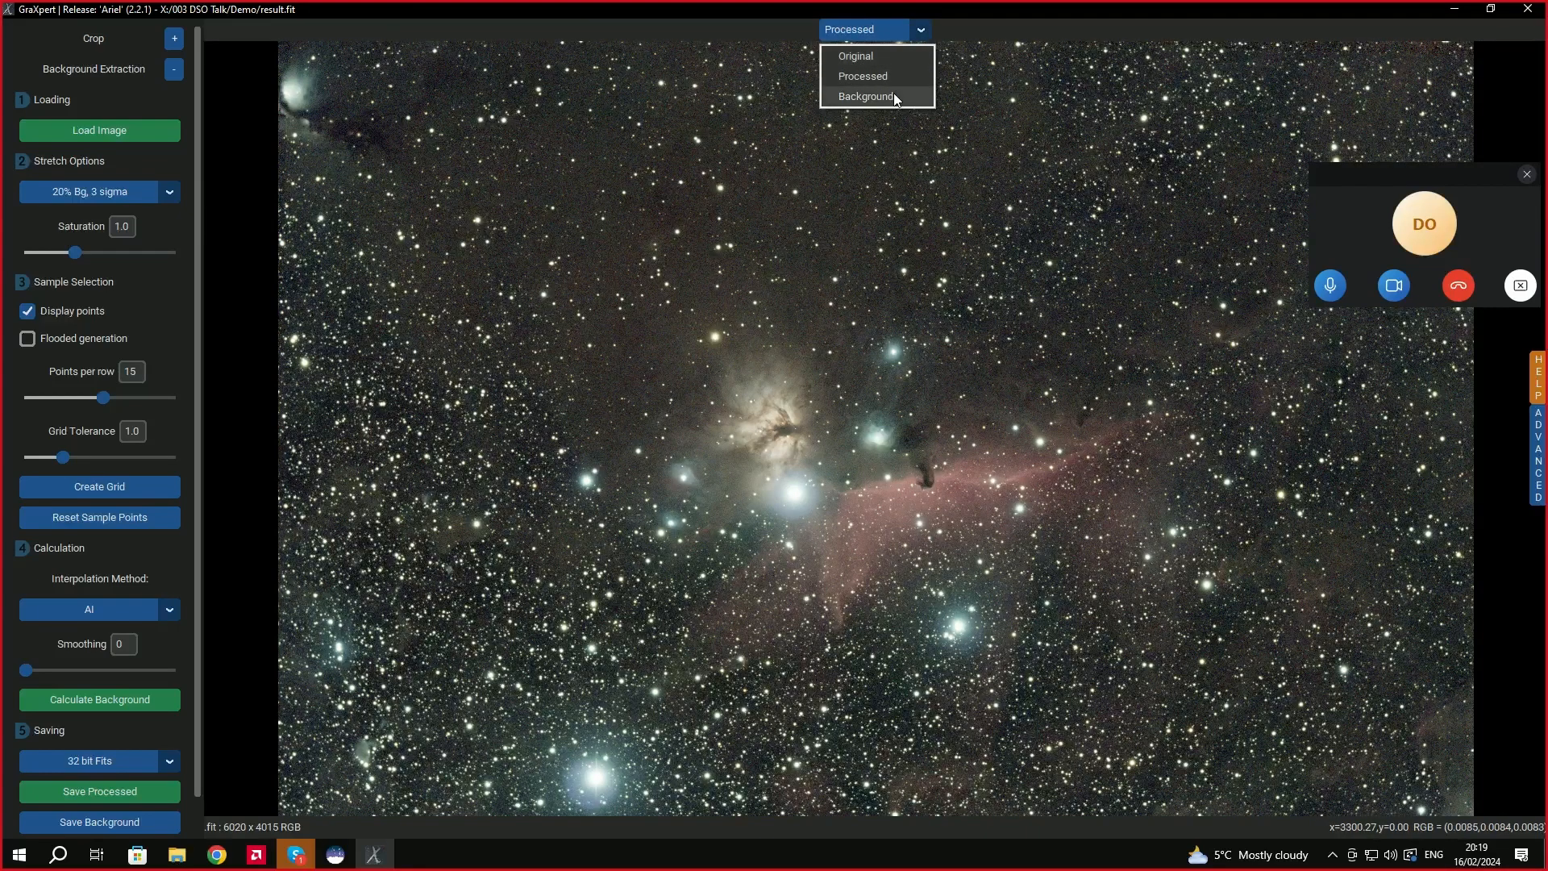
click(892, 95)
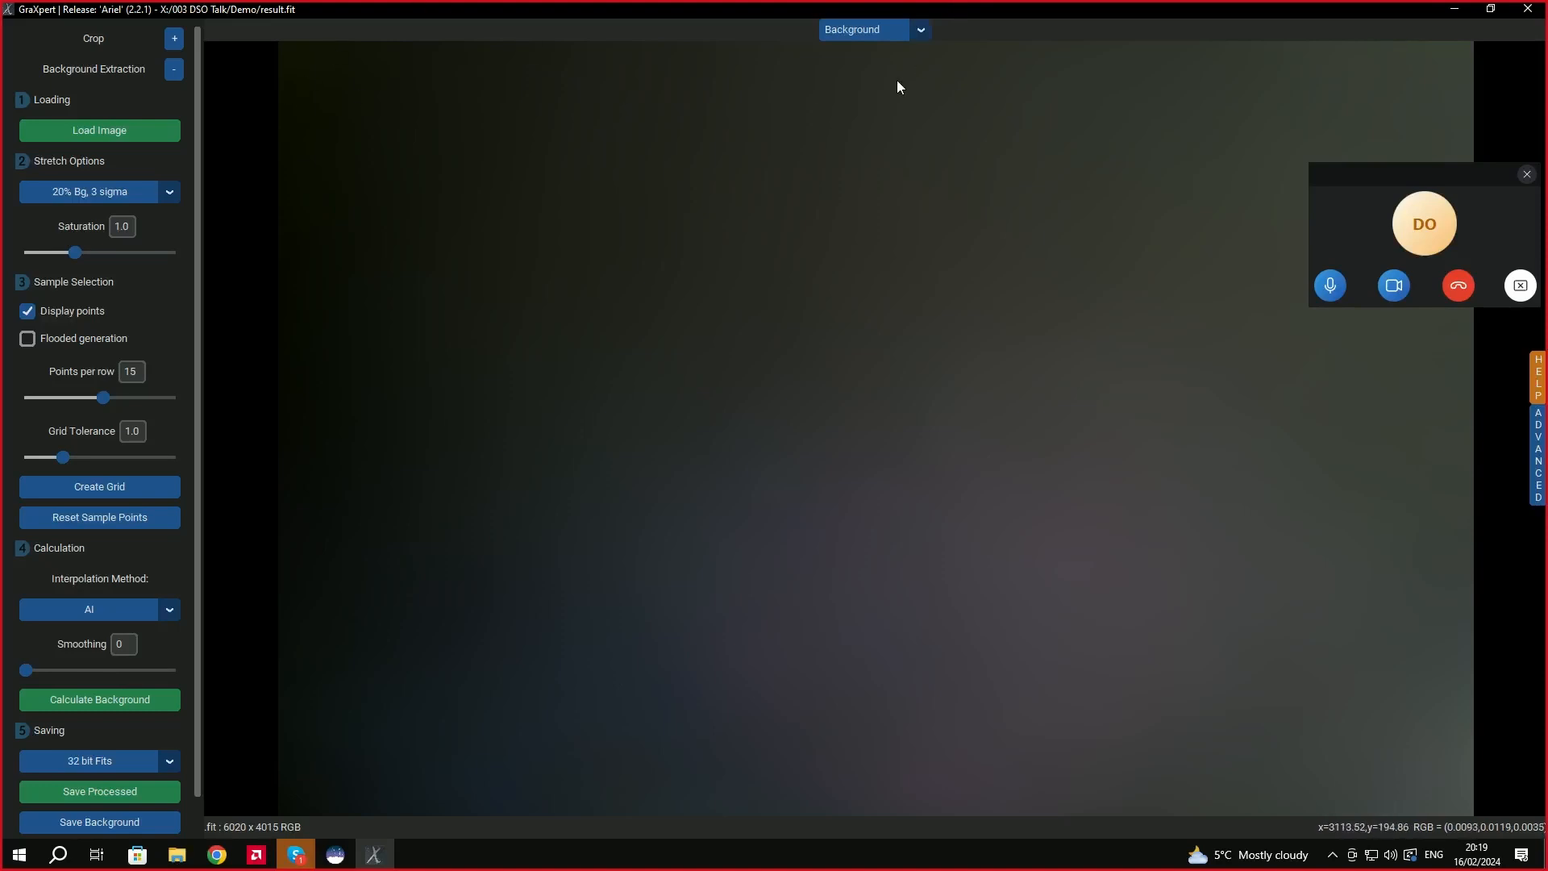
click(919, 30)
click(876, 72)
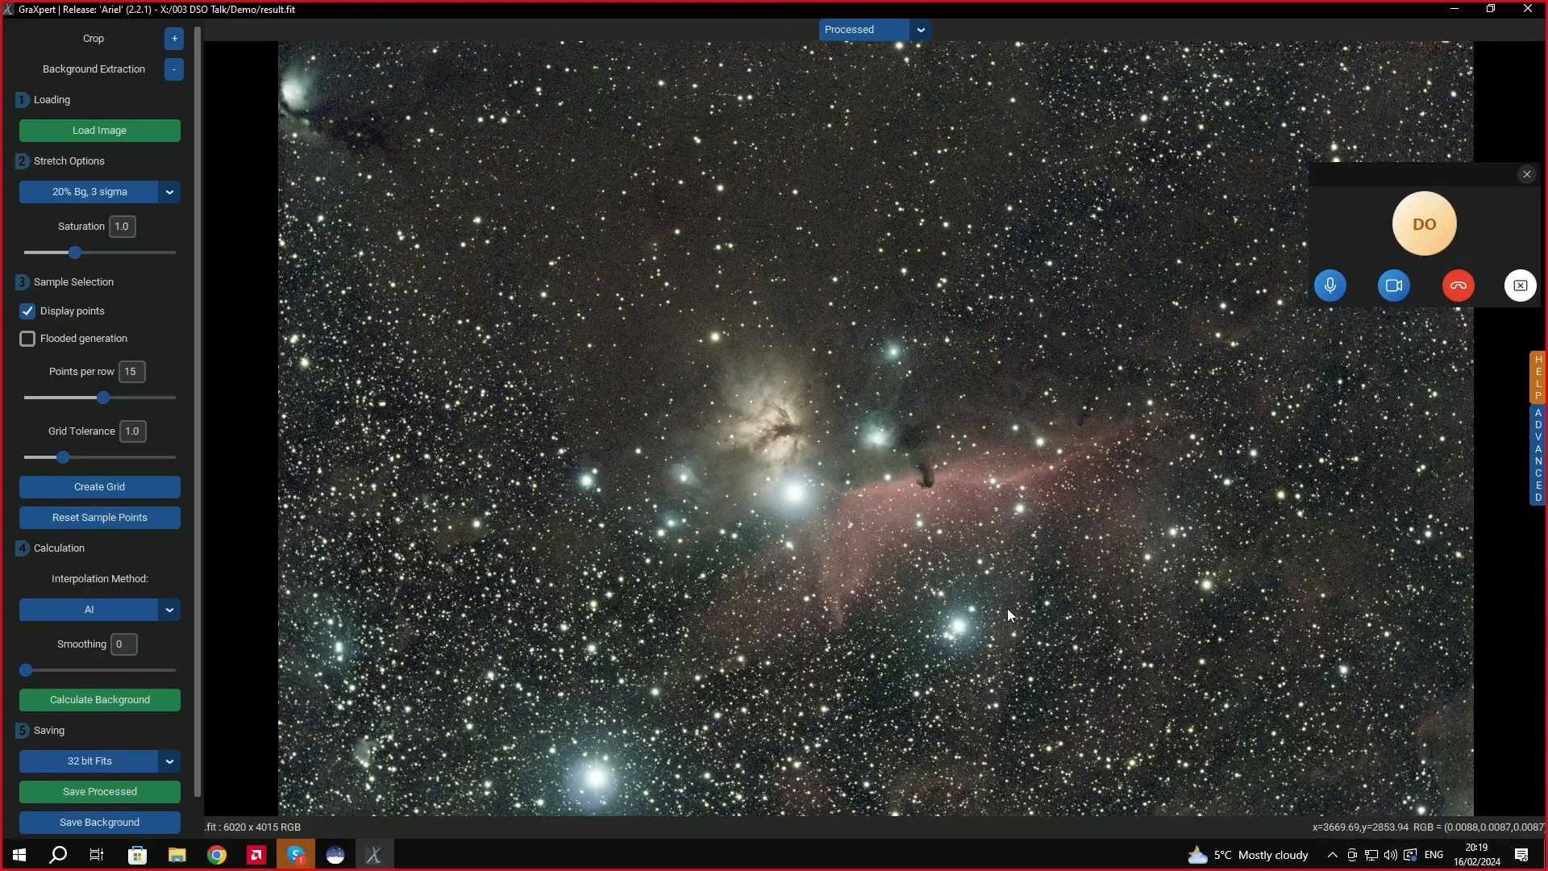
Raise the smoothing to 0.8, recalculate the Demo image's background and display the extracted background.
drag(26, 671, 130, 678)
click(124, 669)
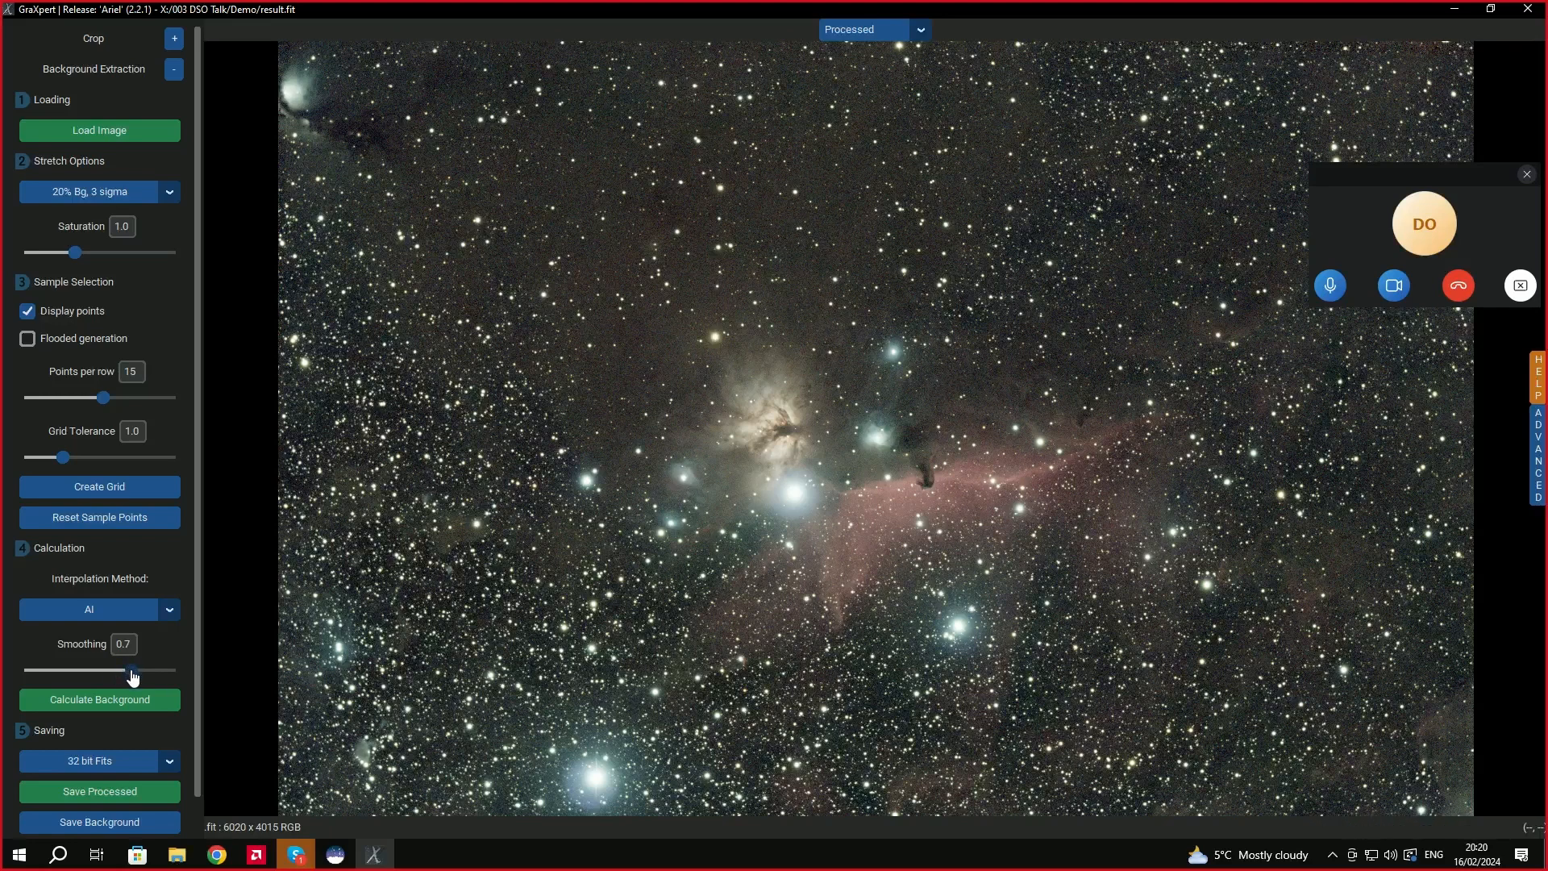
drag(125, 673, 32, 678)
drag(30, 677, 126, 674)
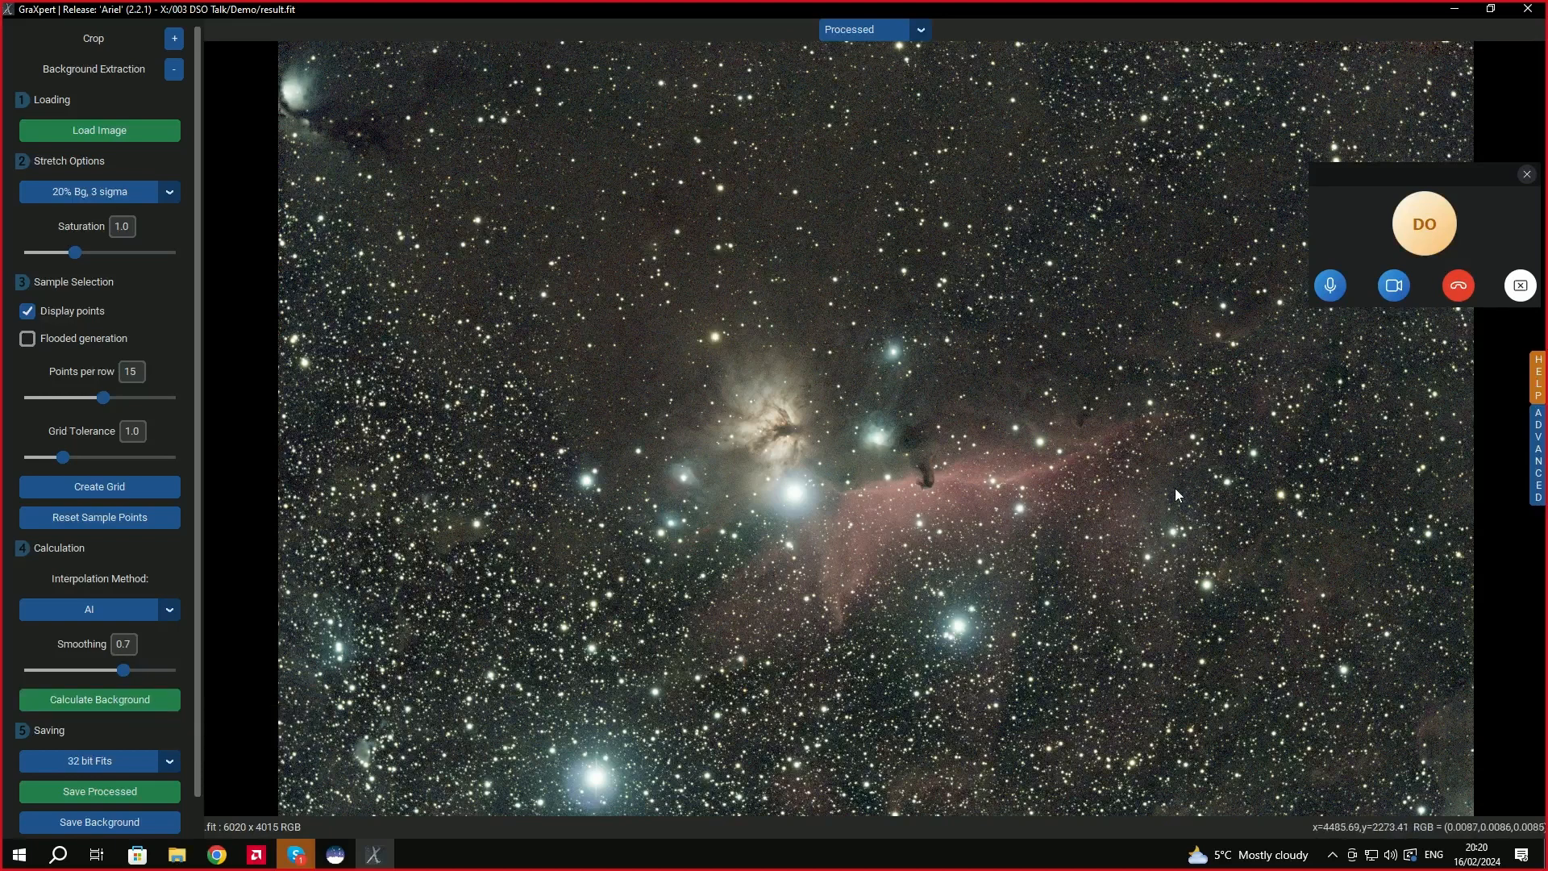
drag(122, 670, 148, 676)
click(110, 709)
click(921, 29)
click(901, 97)
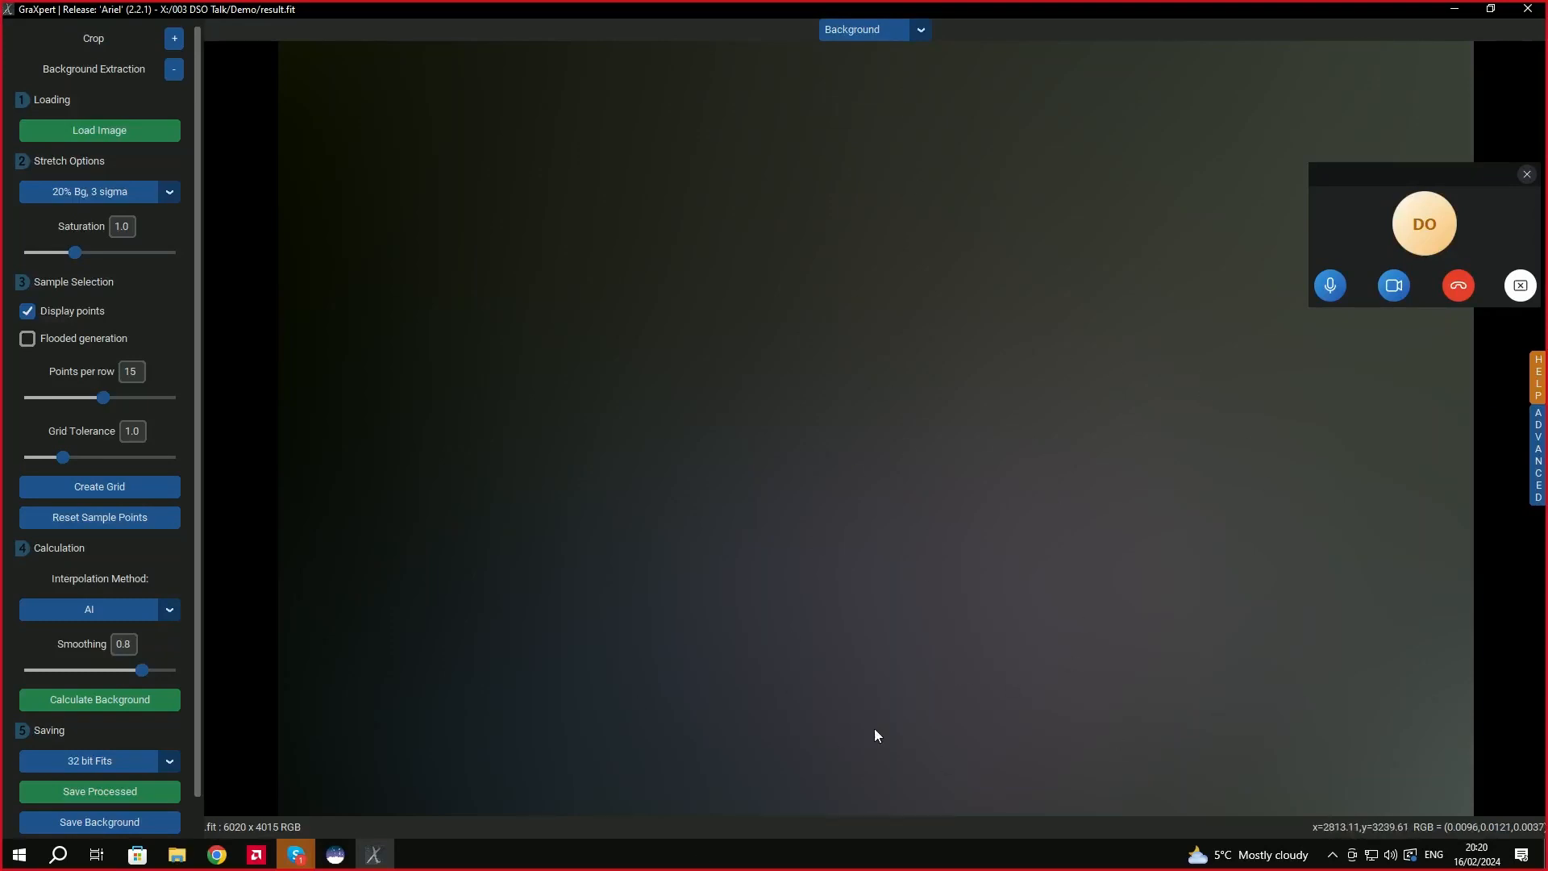
Lower the smoothing to 0 and raise it back to 0.8 to demonstrate its range.
click(923, 32)
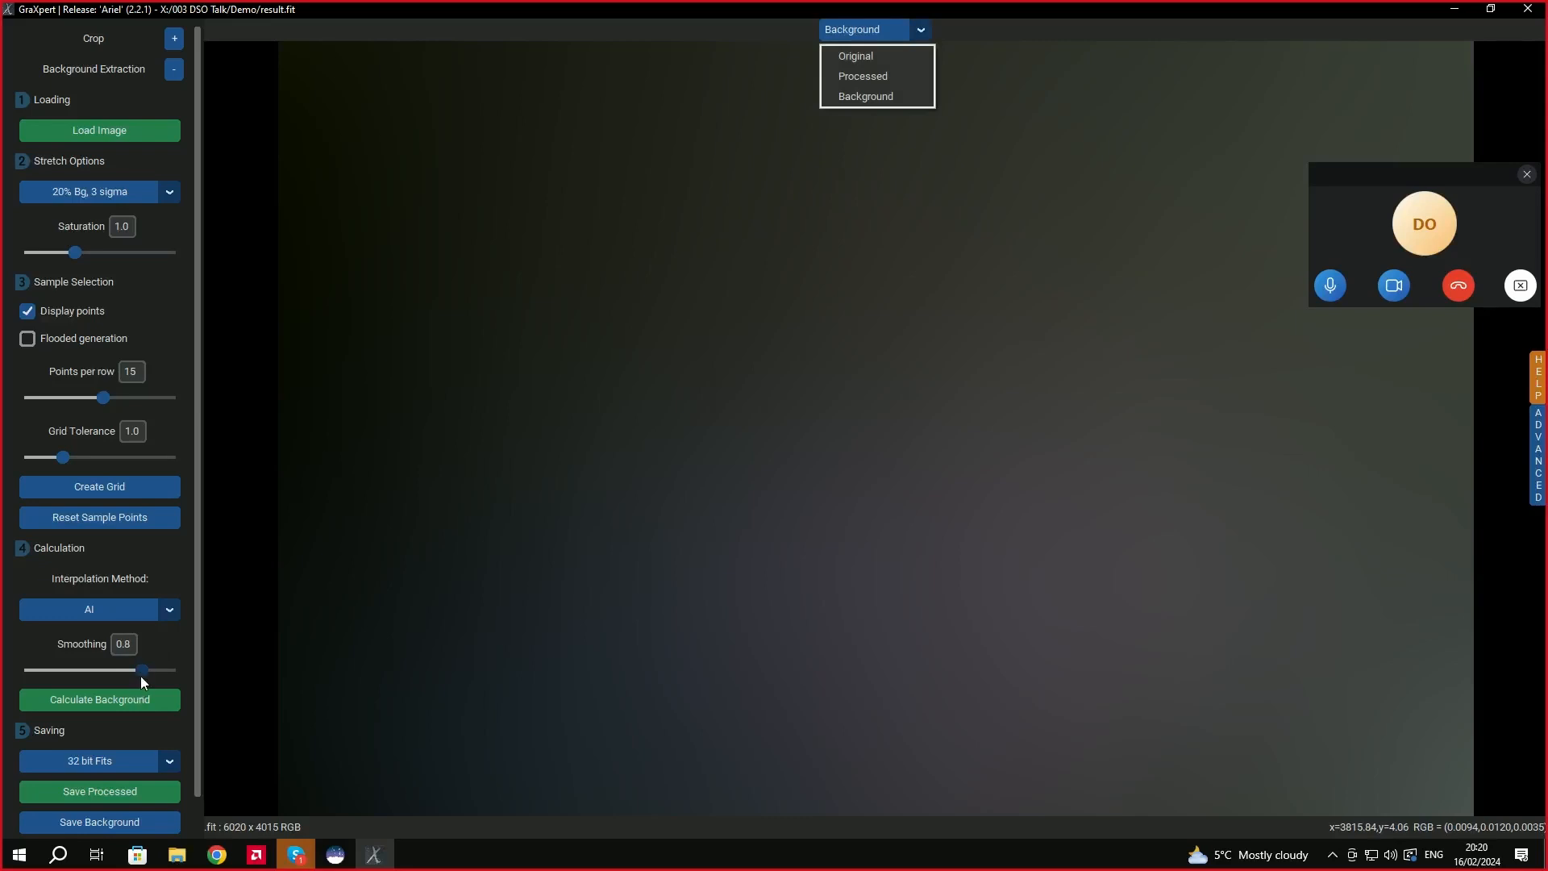
drag(140, 676, 47, 681)
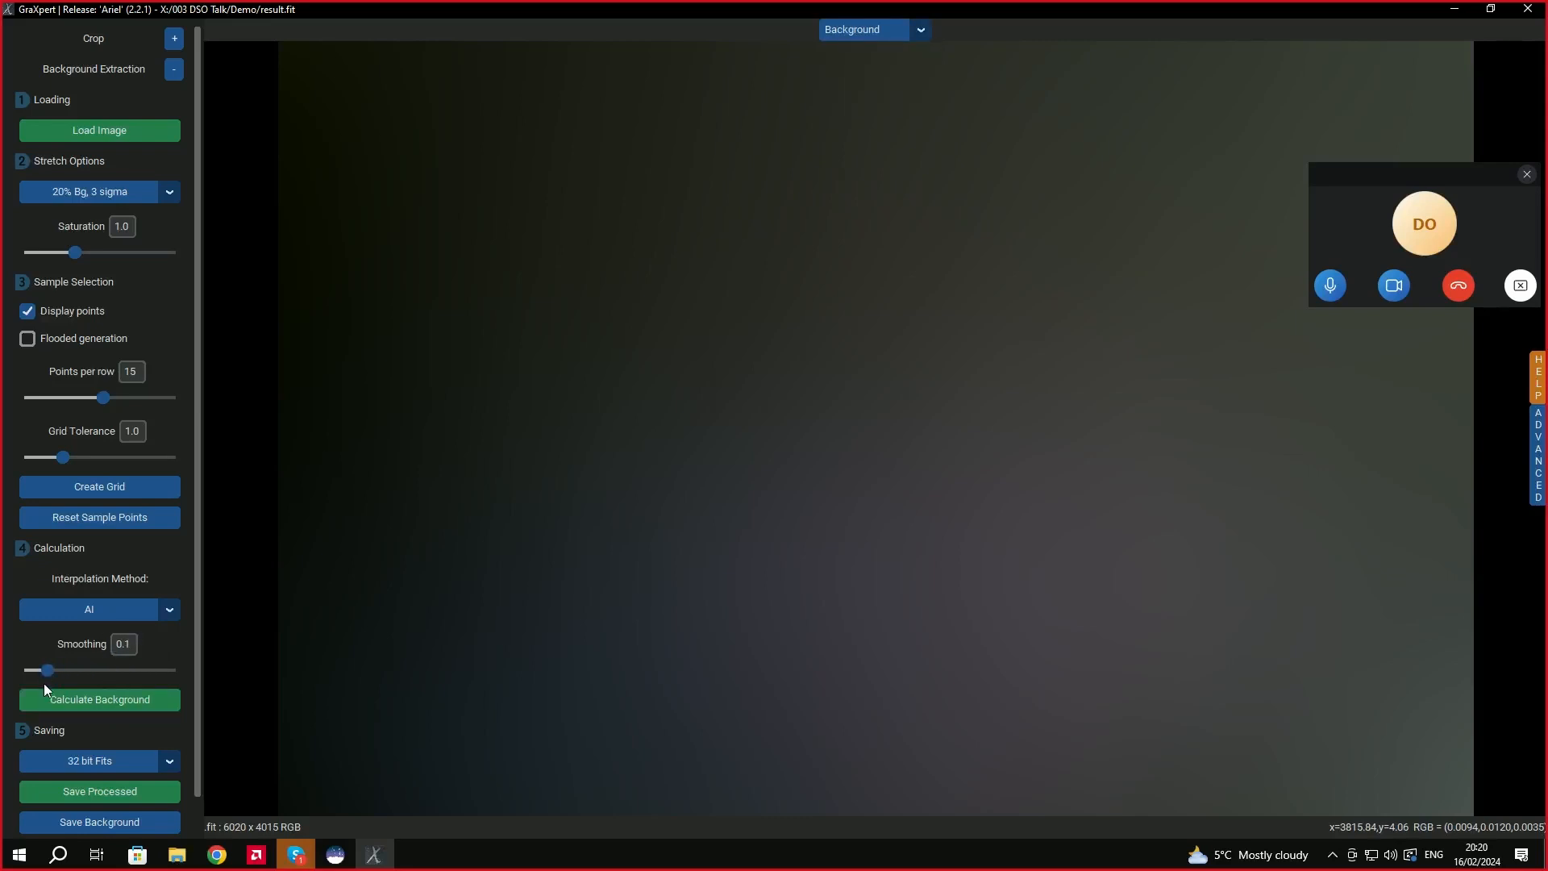
drag(44, 683, 19, 676)
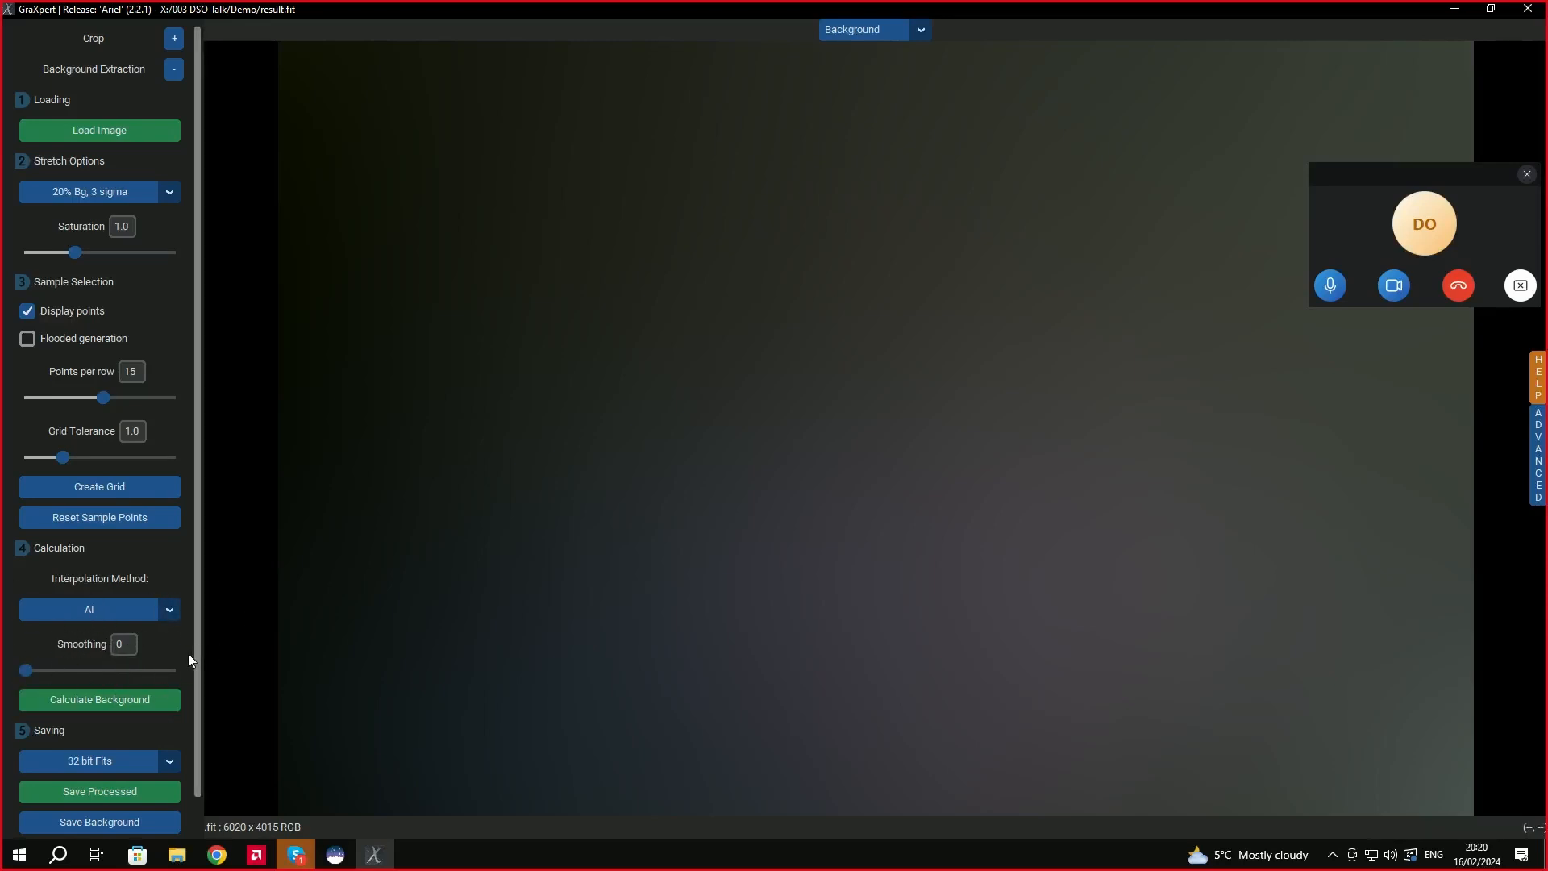
drag(25, 678, 151, 680)
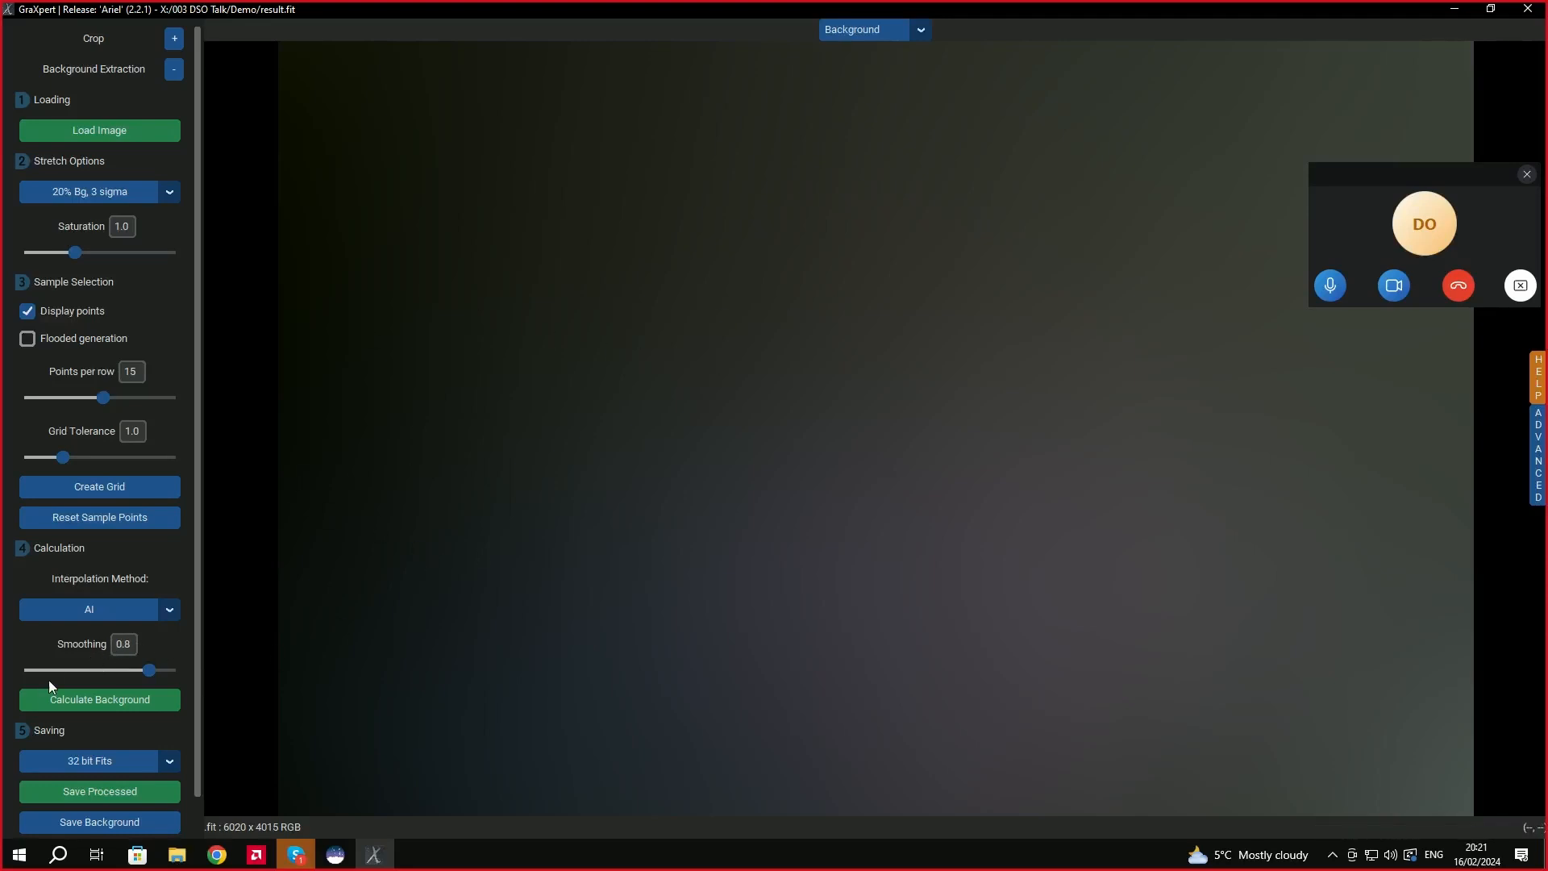
Lower the background extraction smoothing to 0.1.
drag(145, 676, 11, 680)
click(38, 670)
click(921, 32)
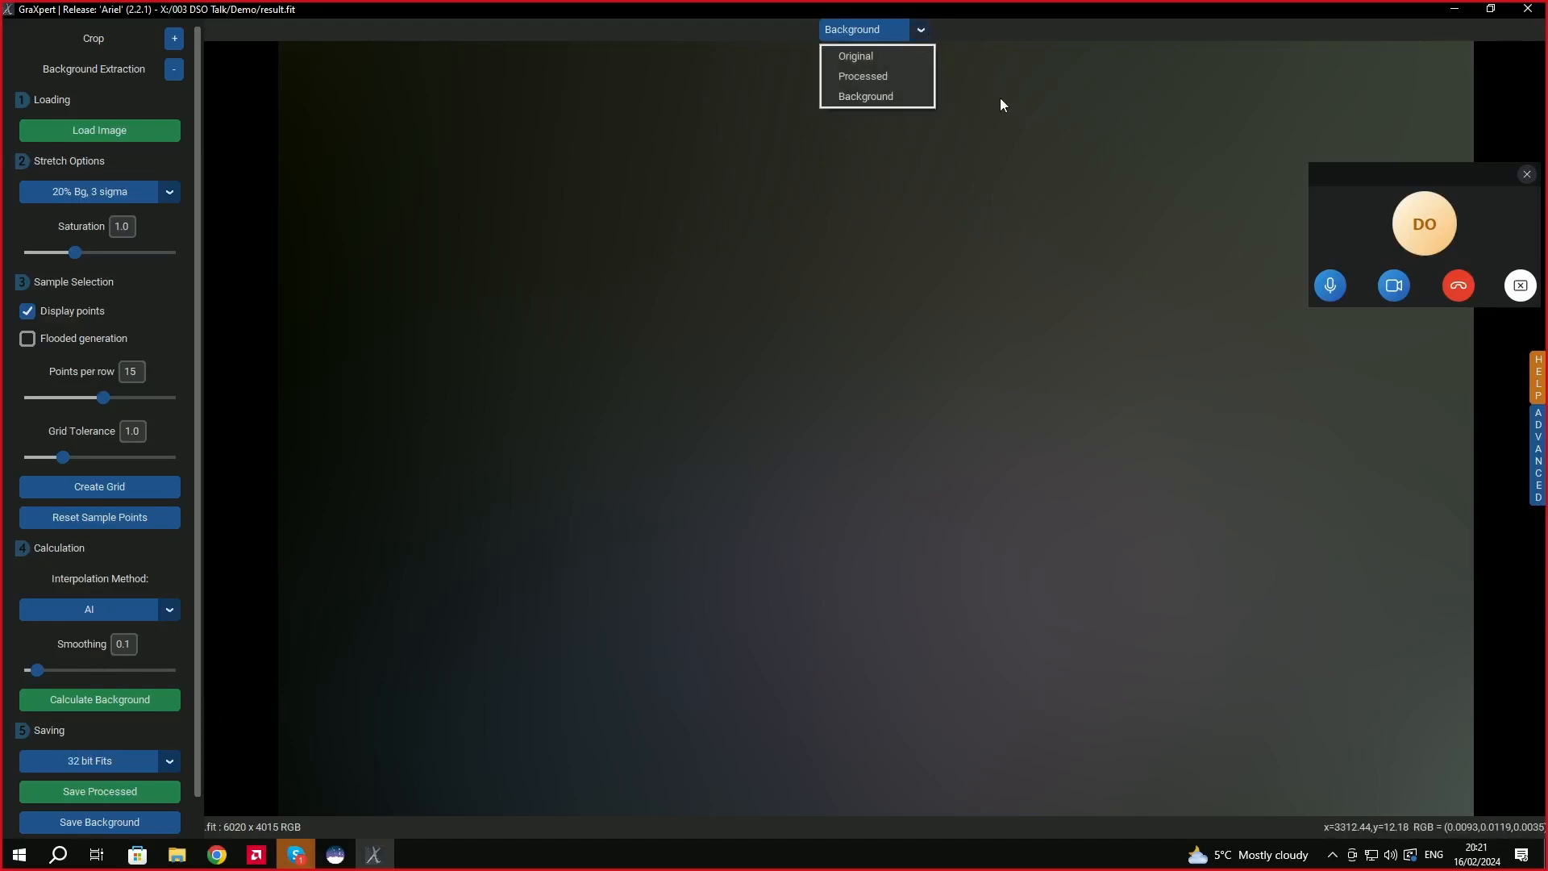
click(1072, 129)
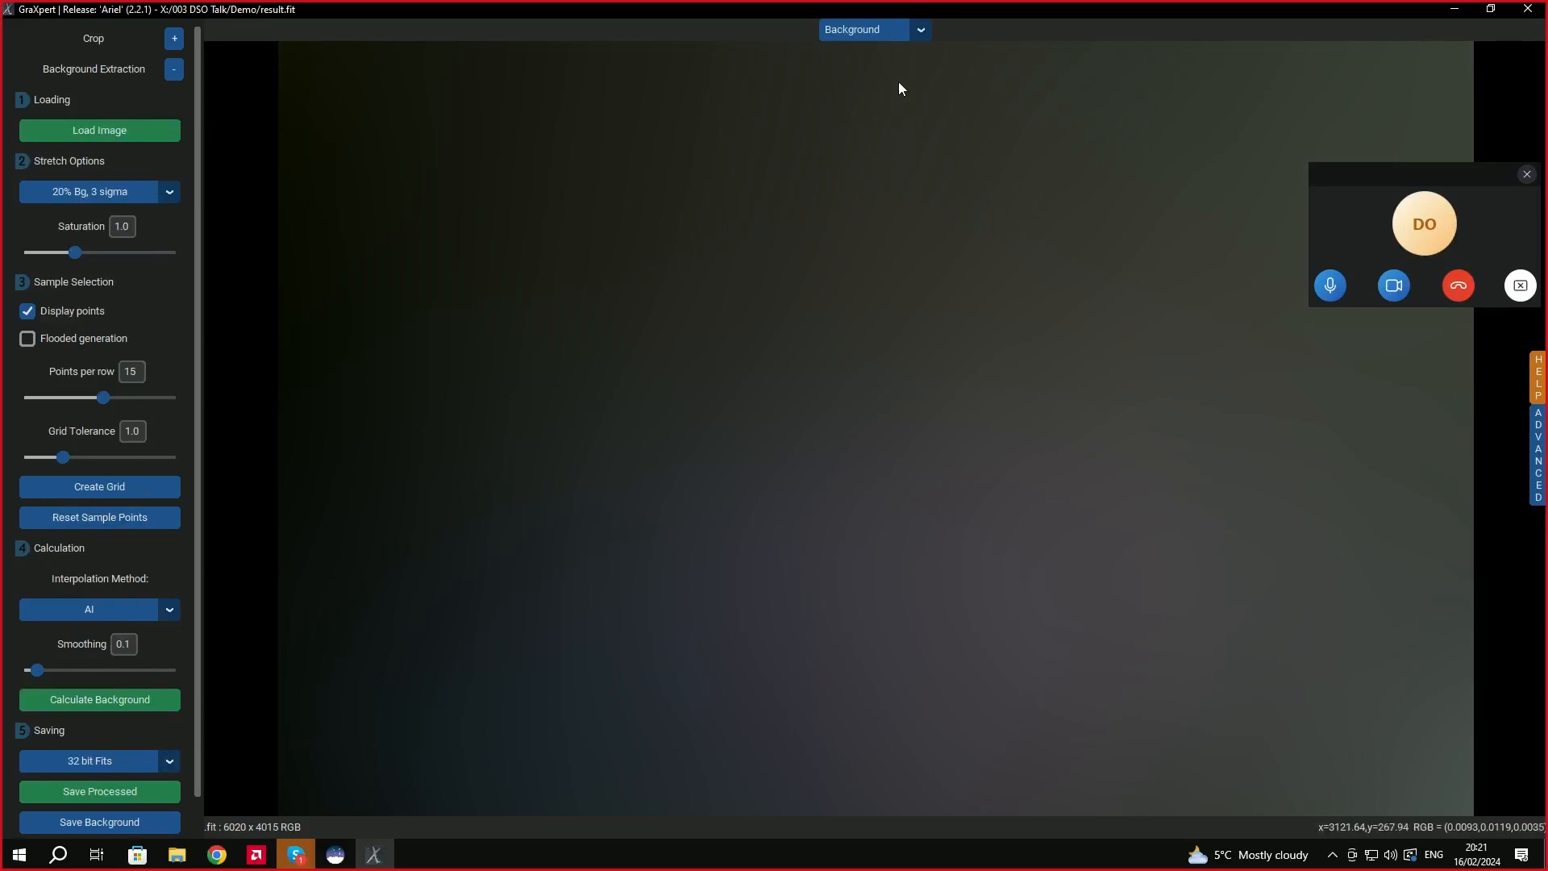
Save the processed image as a 32 bit Fits file named result_GraXpert in the Demo folder.
click(93, 795)
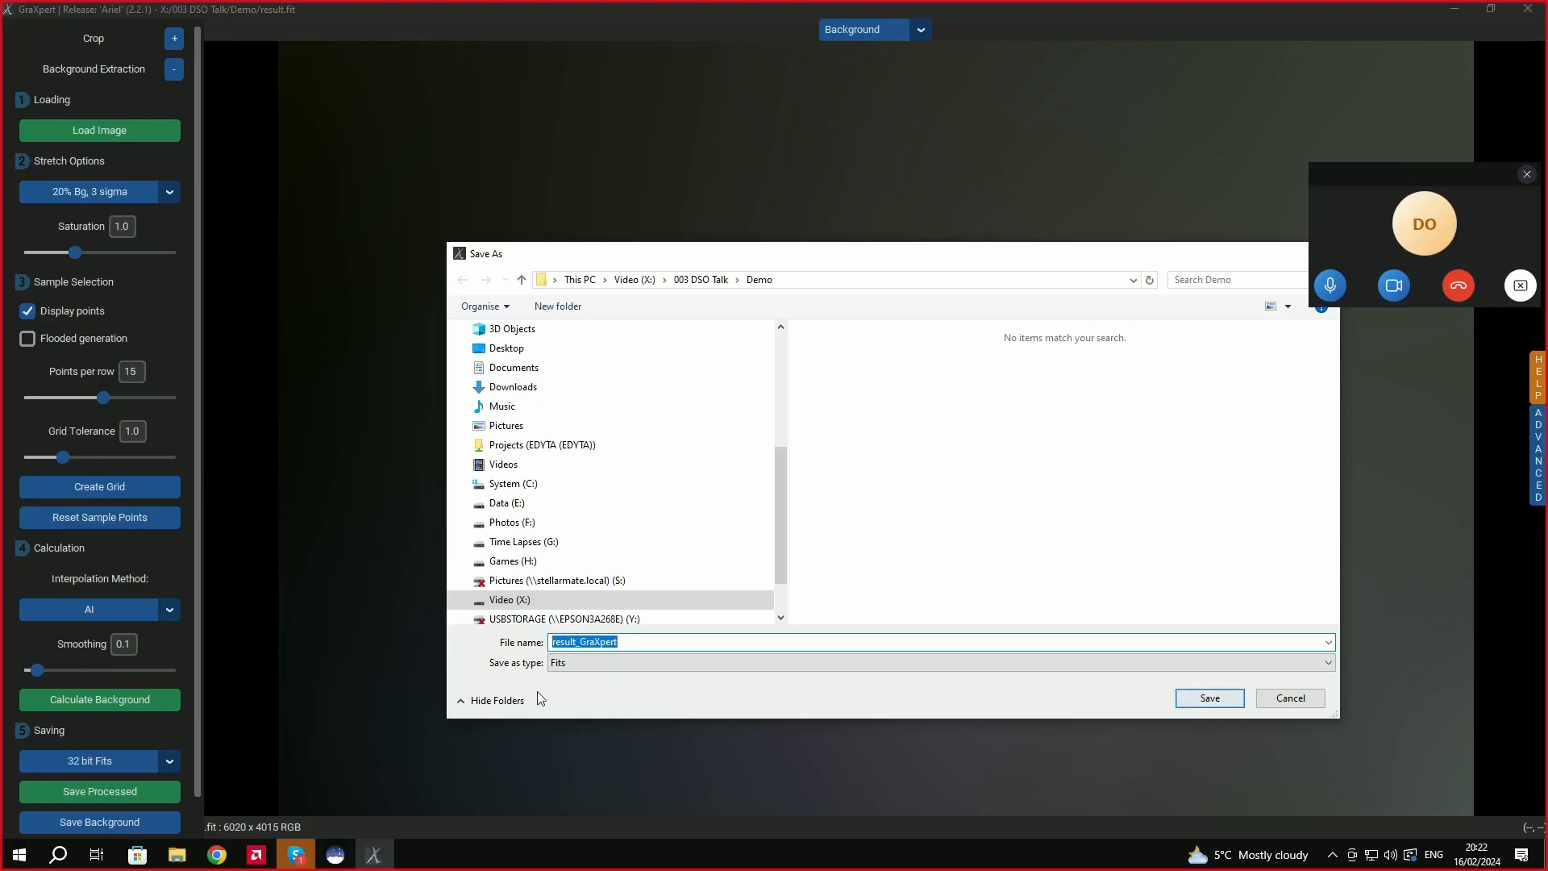
click(1288, 698)
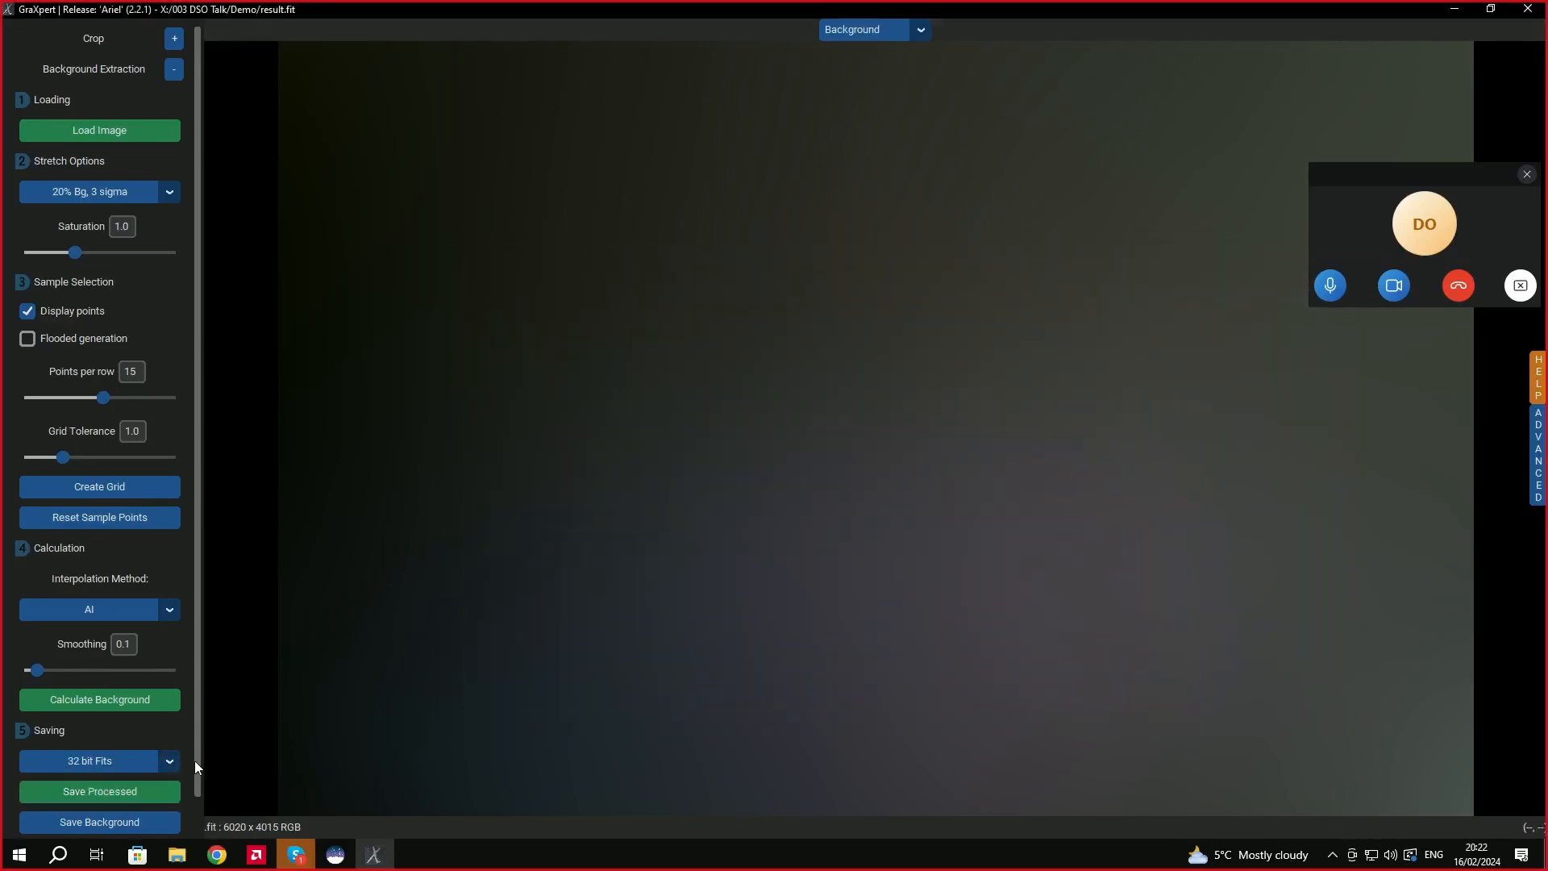
click(170, 762)
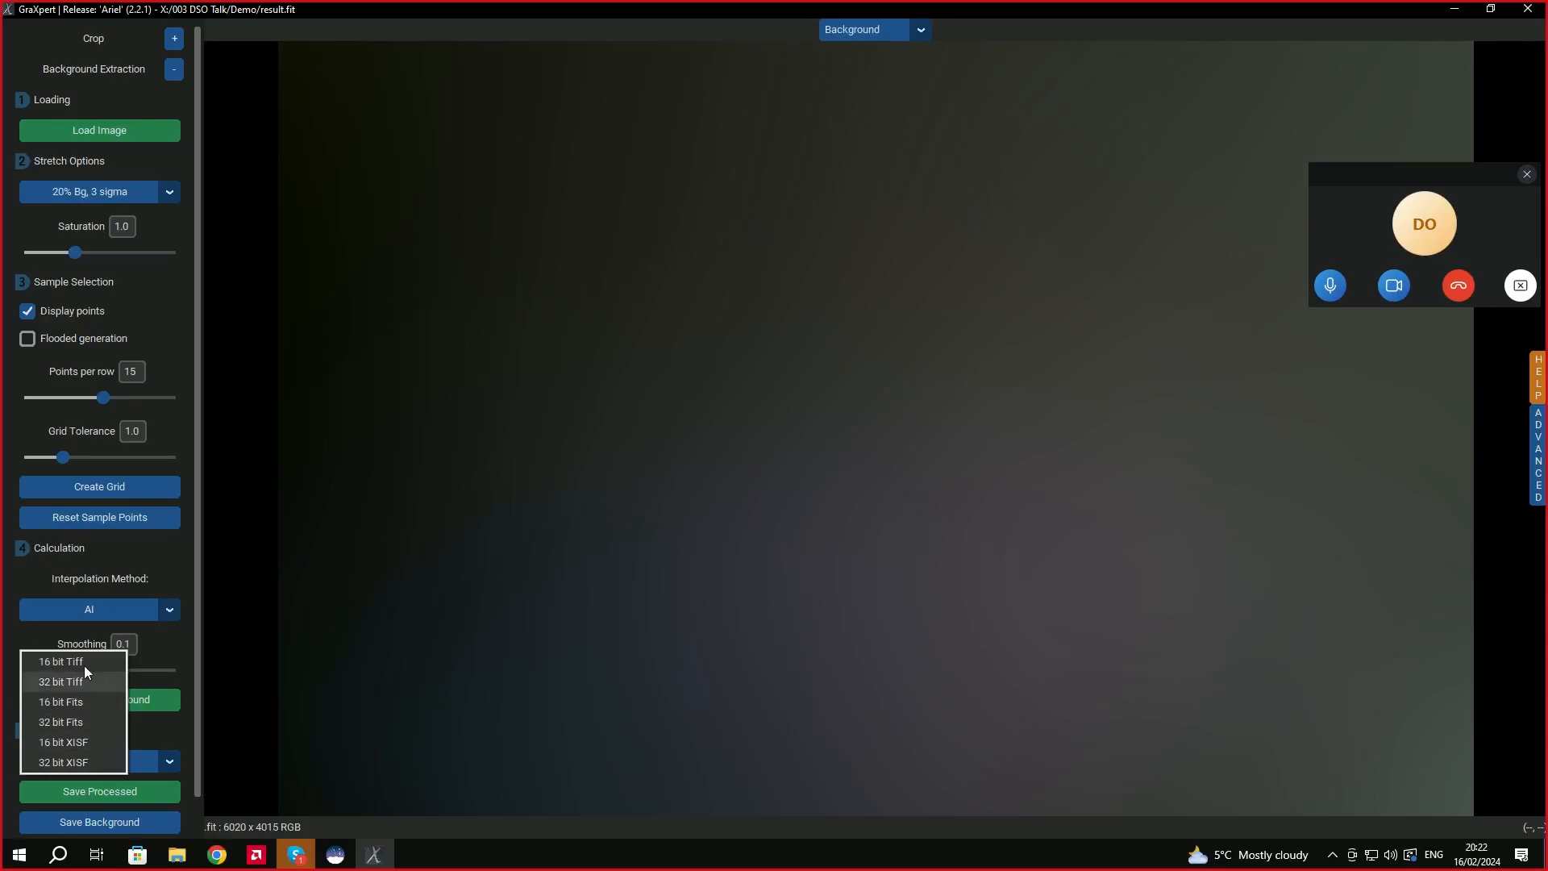
click(90, 720)
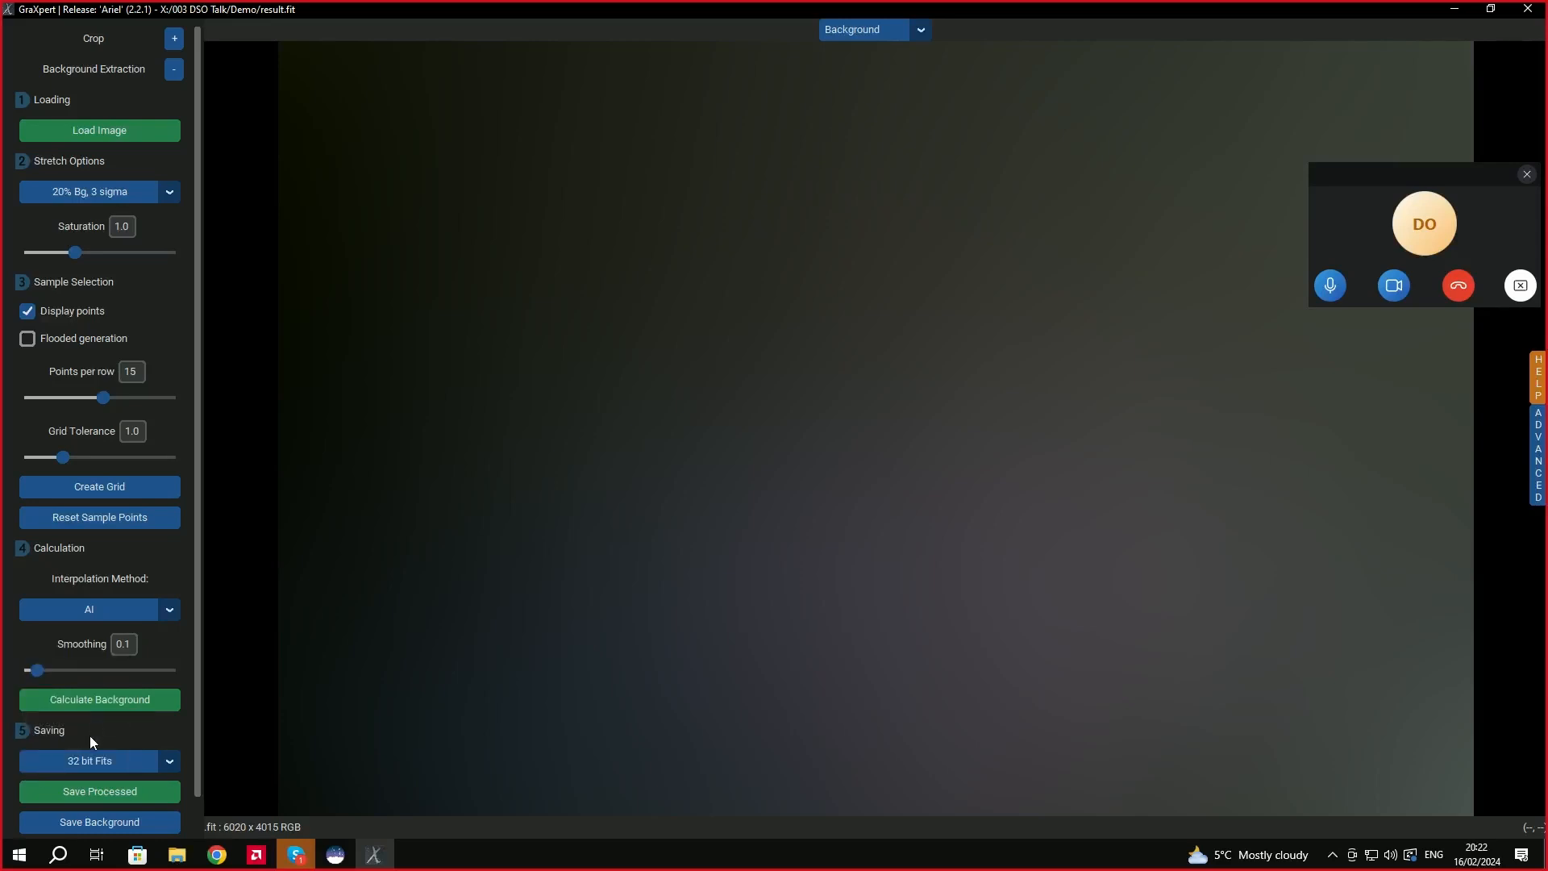
click(129, 791)
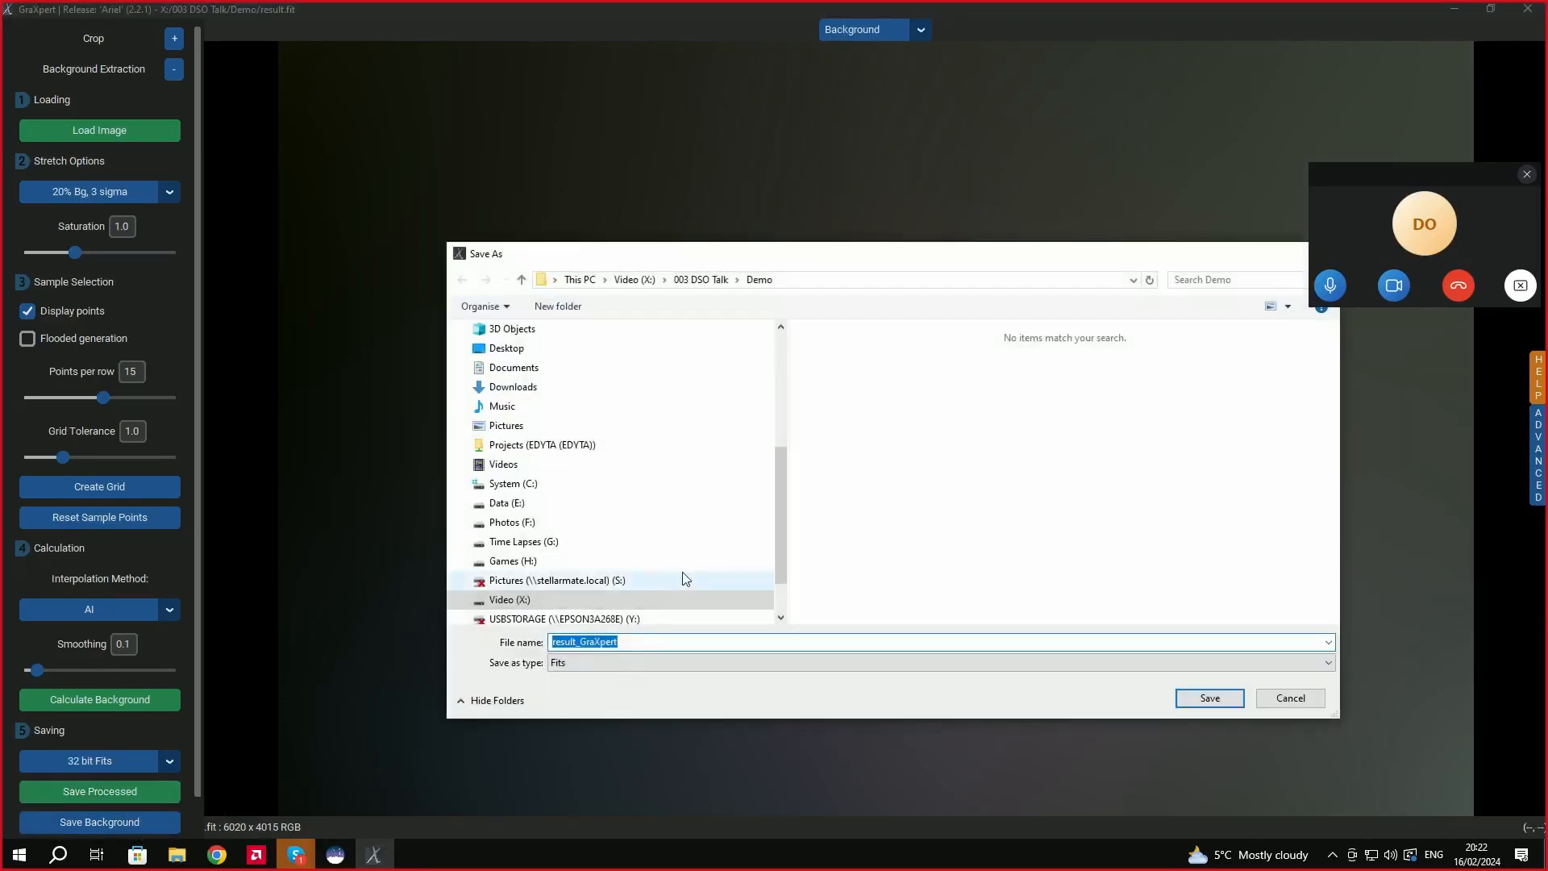
click(1209, 698)
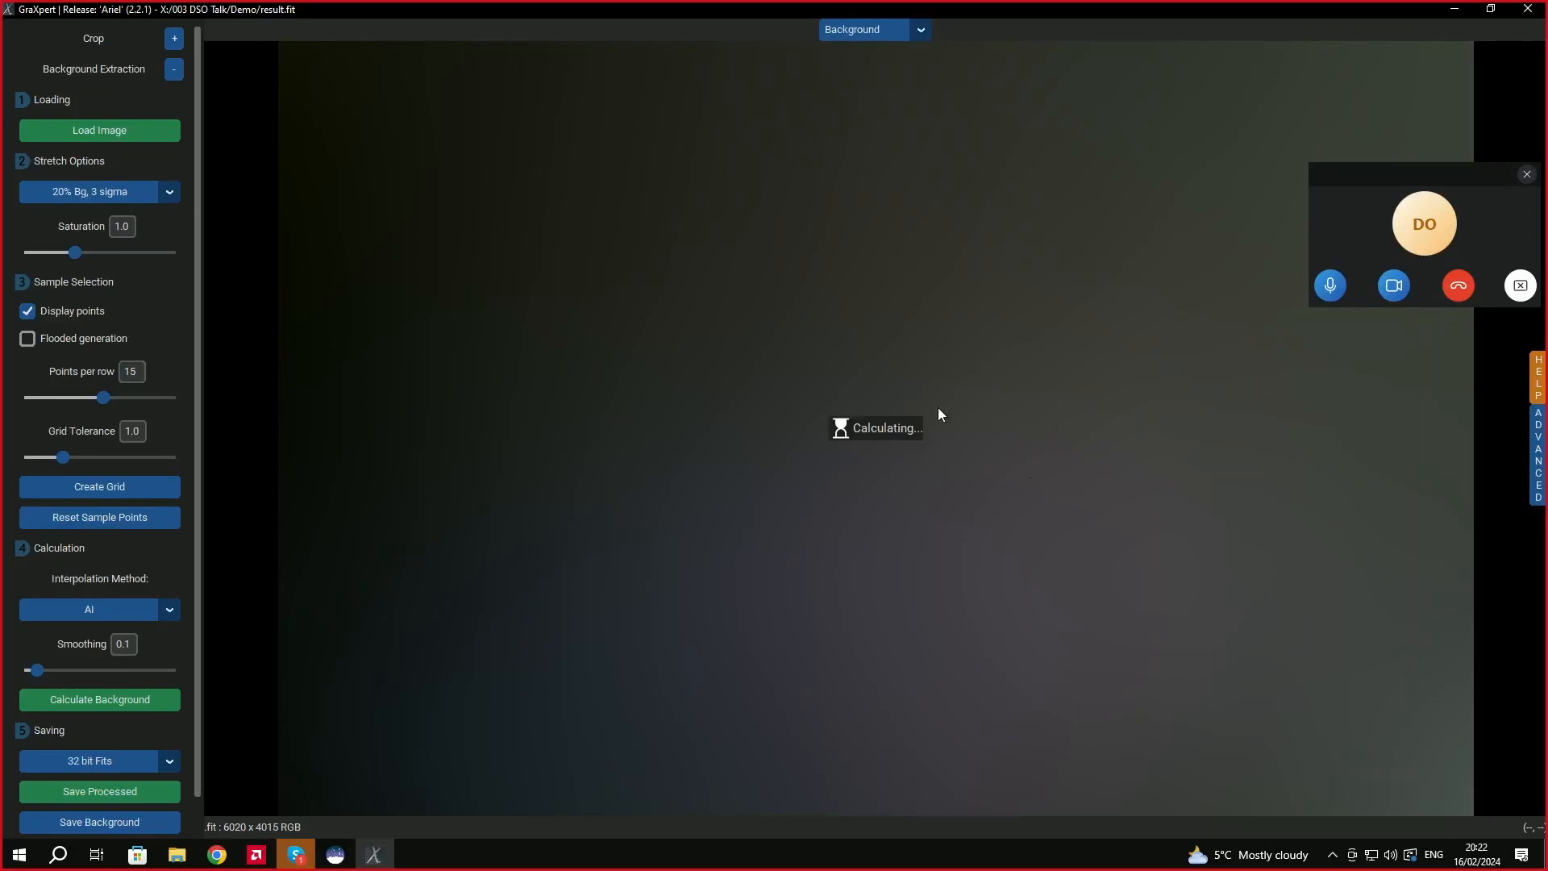
Close GraXpert, switch to Siril and open result_GraXpert.fits from the Demo folder.
click(1537, 15)
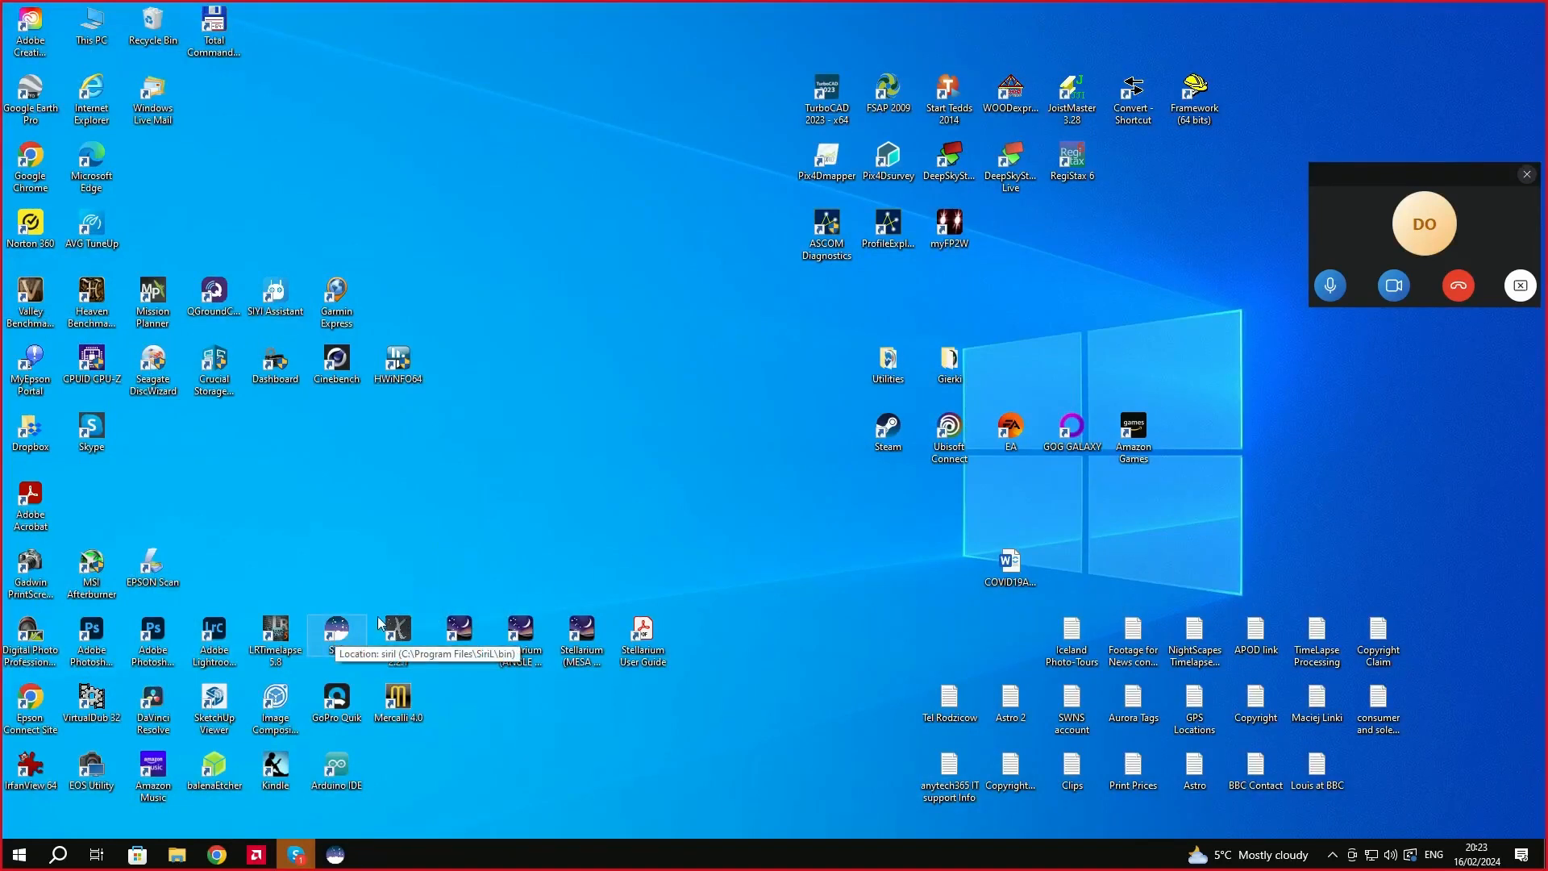
click(335, 857)
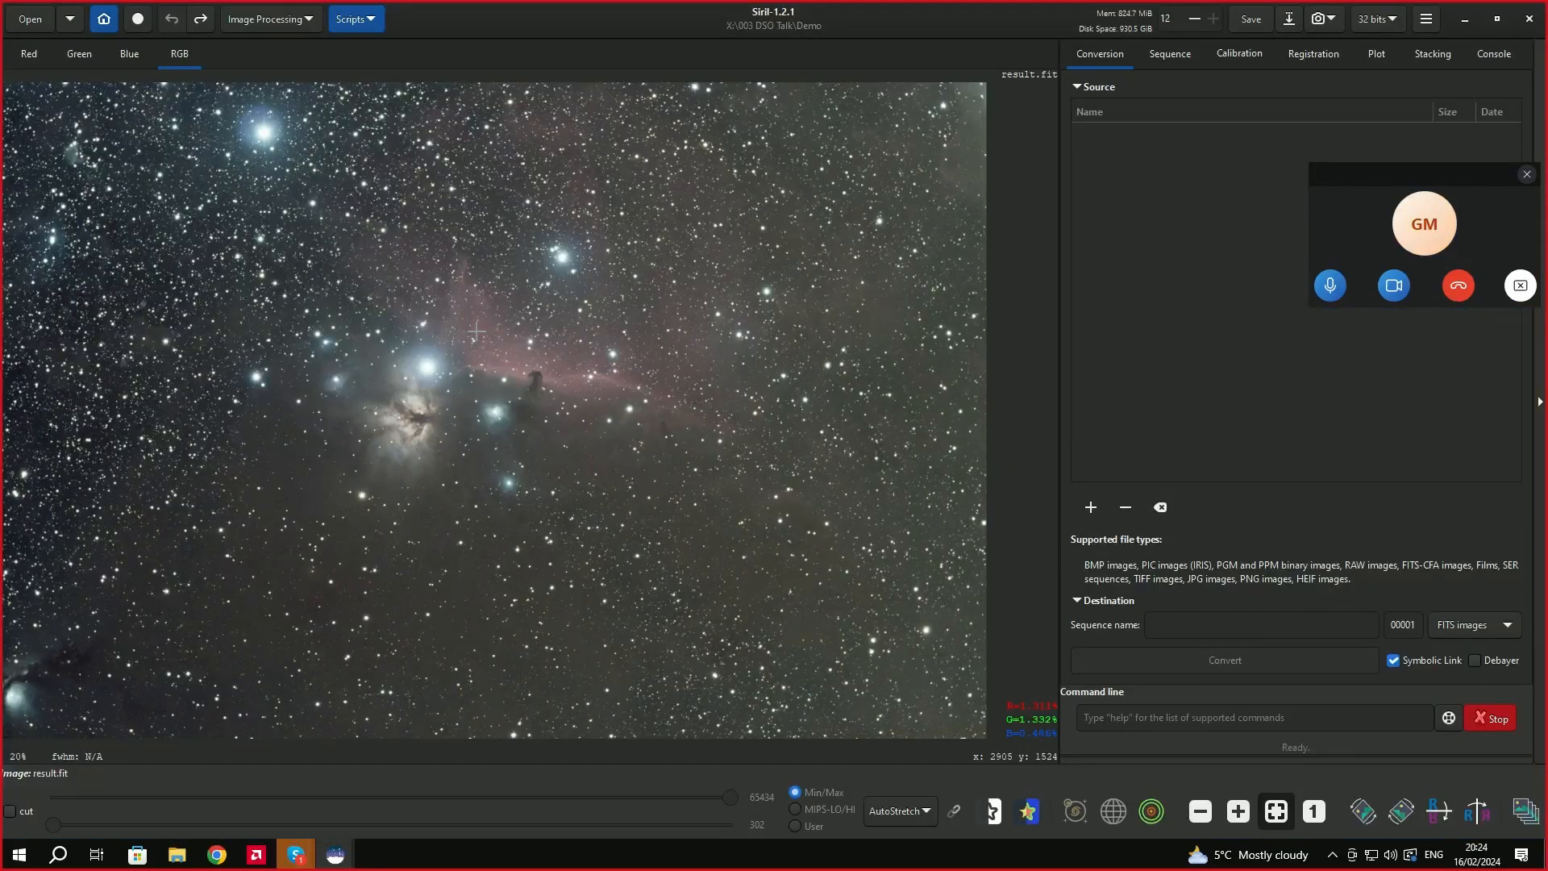
click(36, 19)
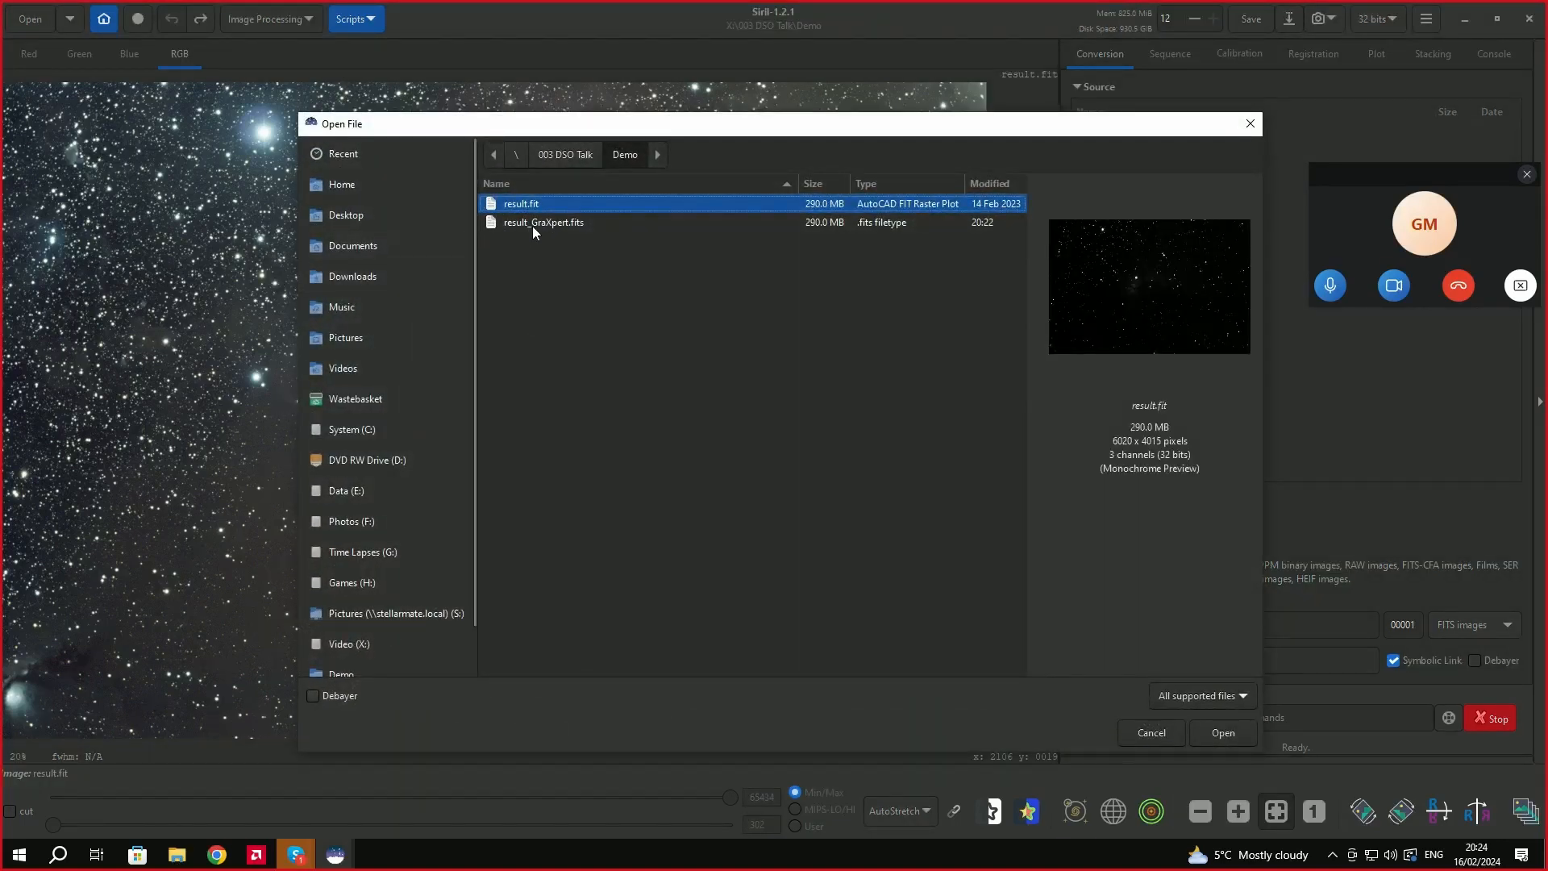
click(553, 224)
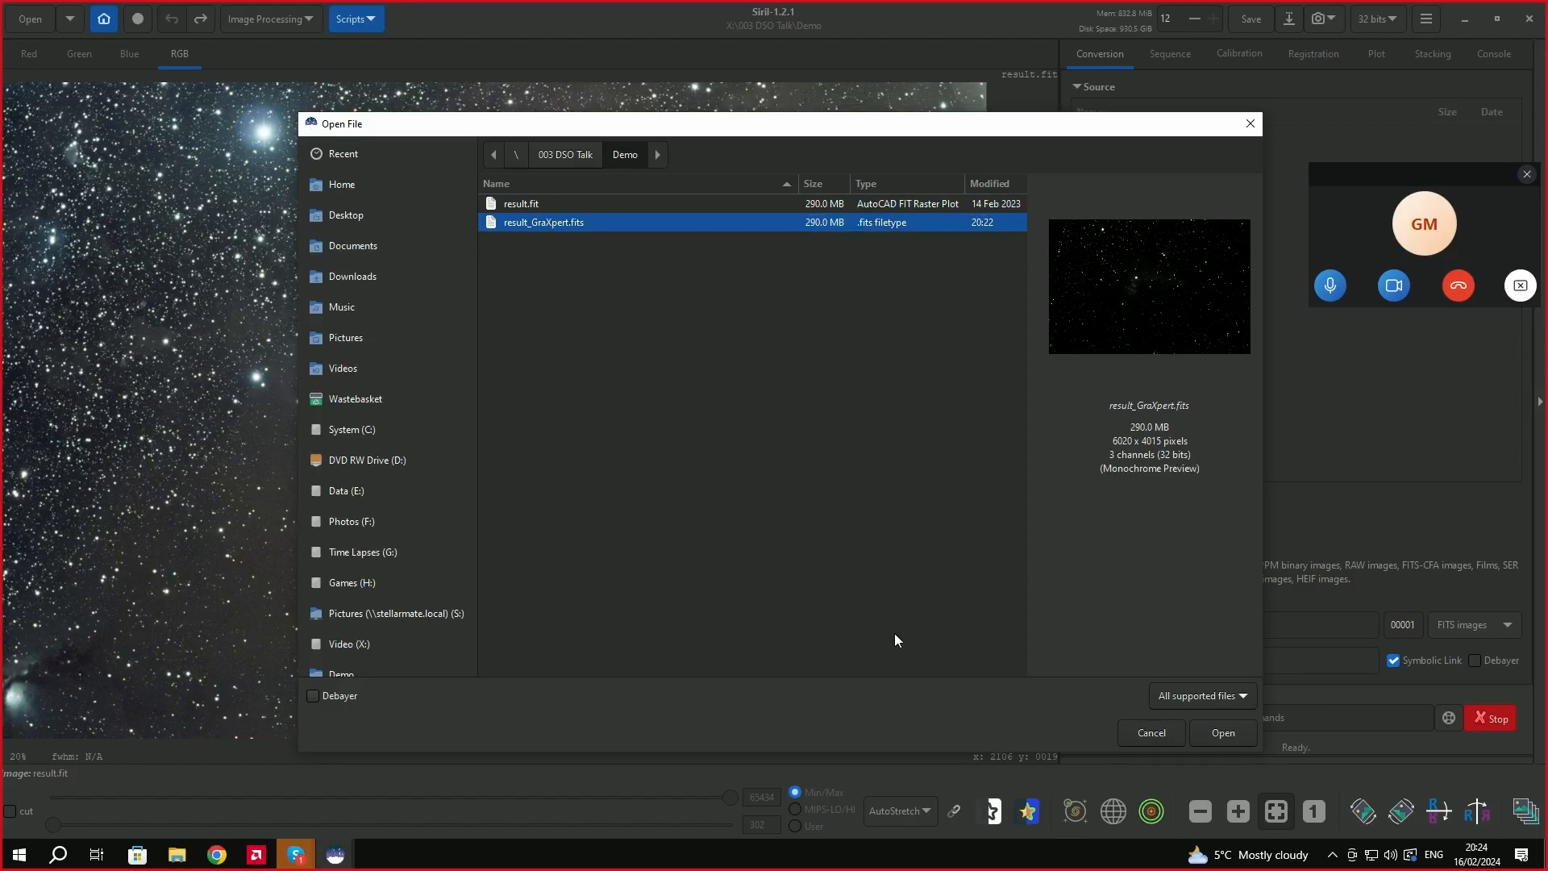
click(1223, 733)
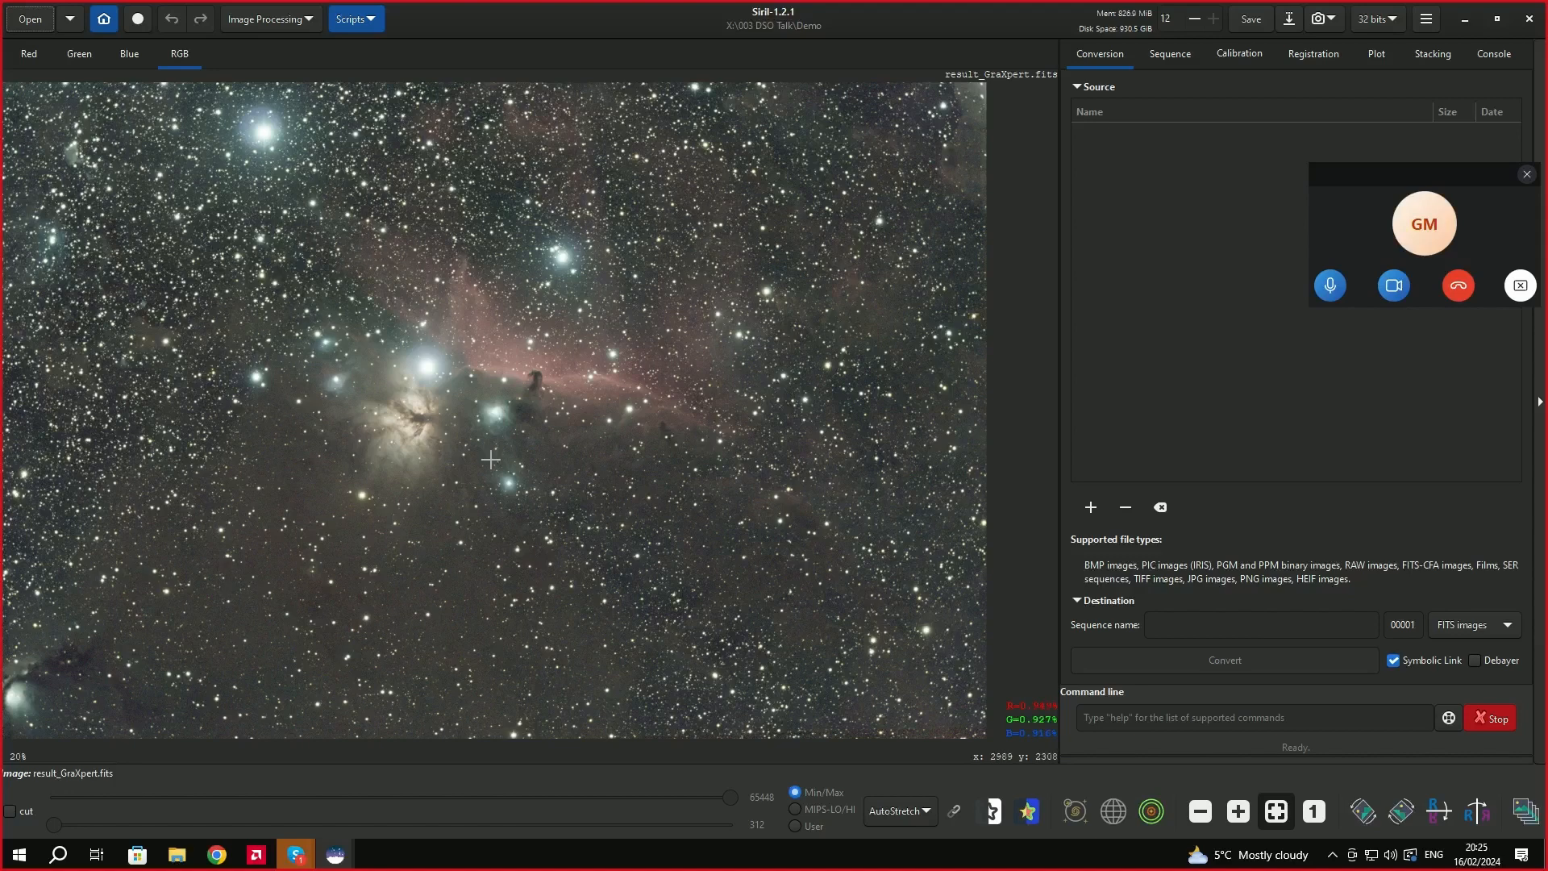
click(283, 19)
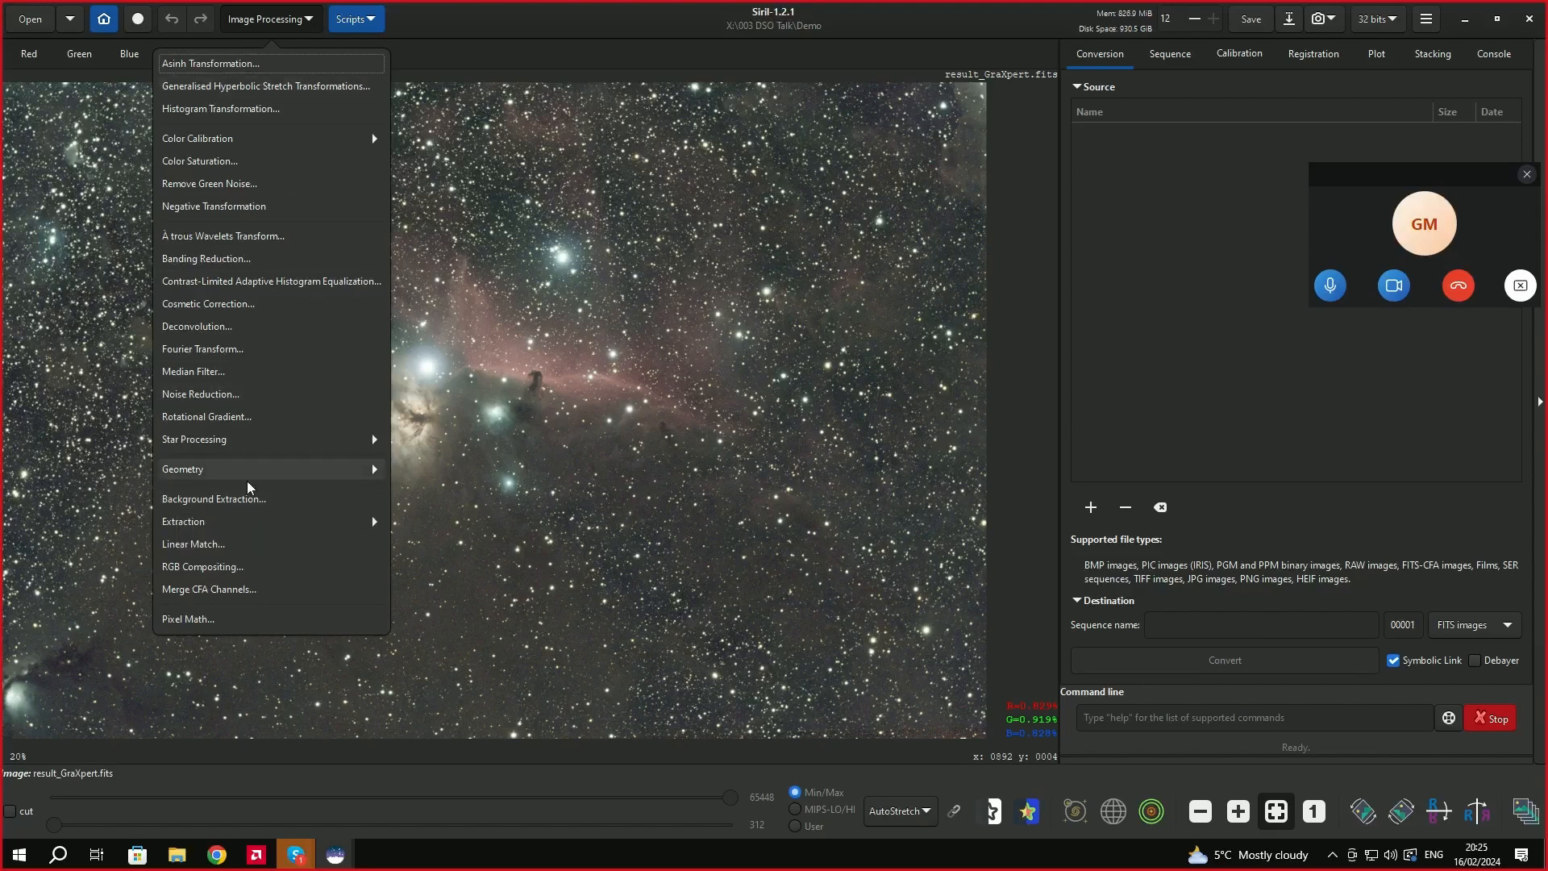
click(309, 20)
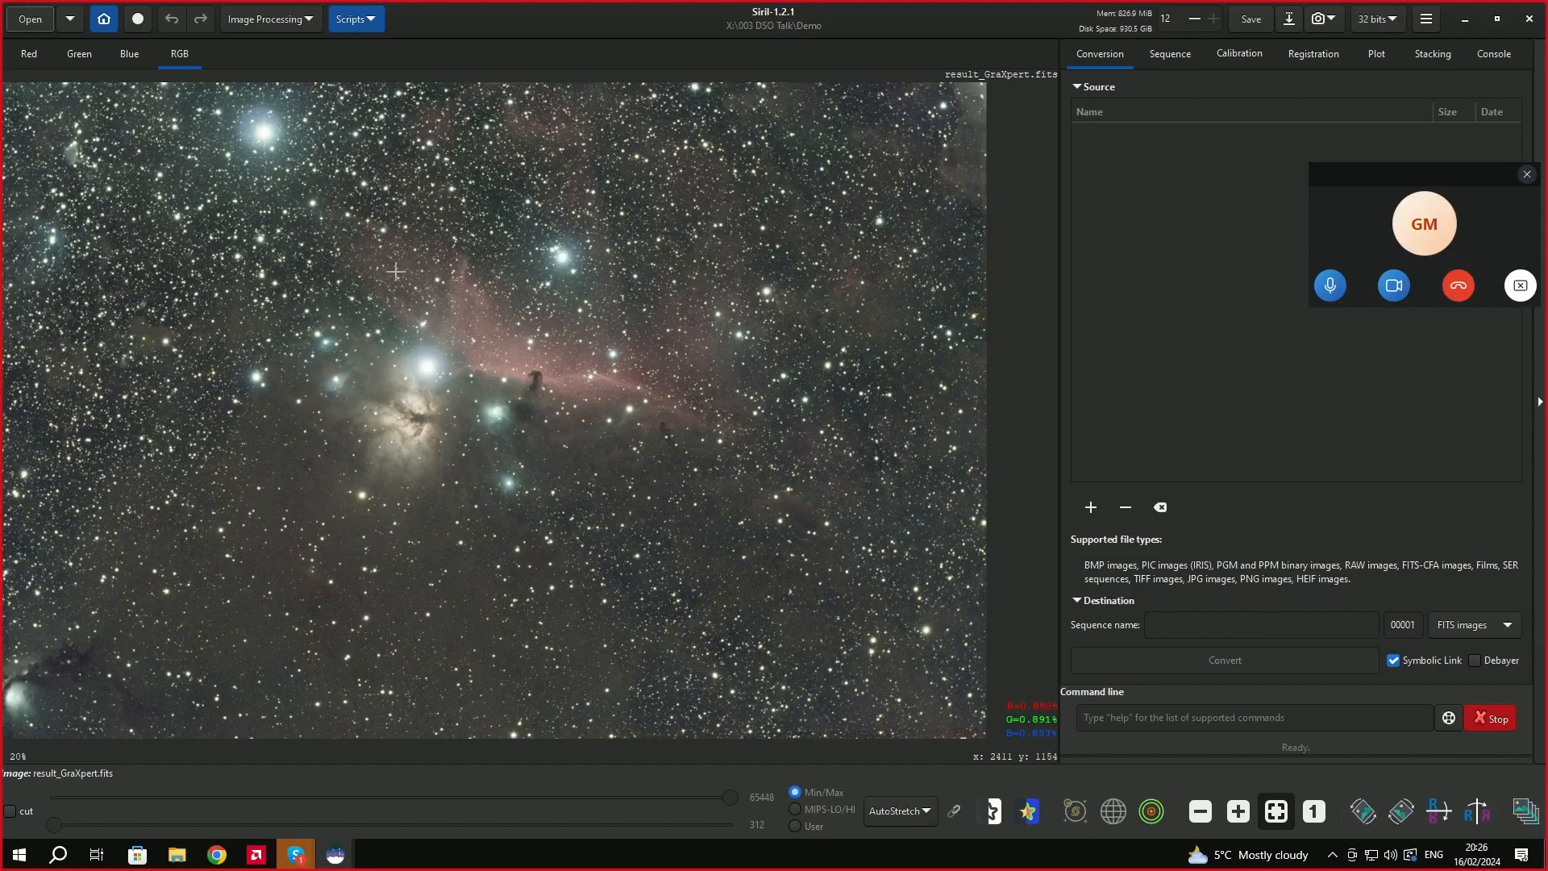
click(309, 19)
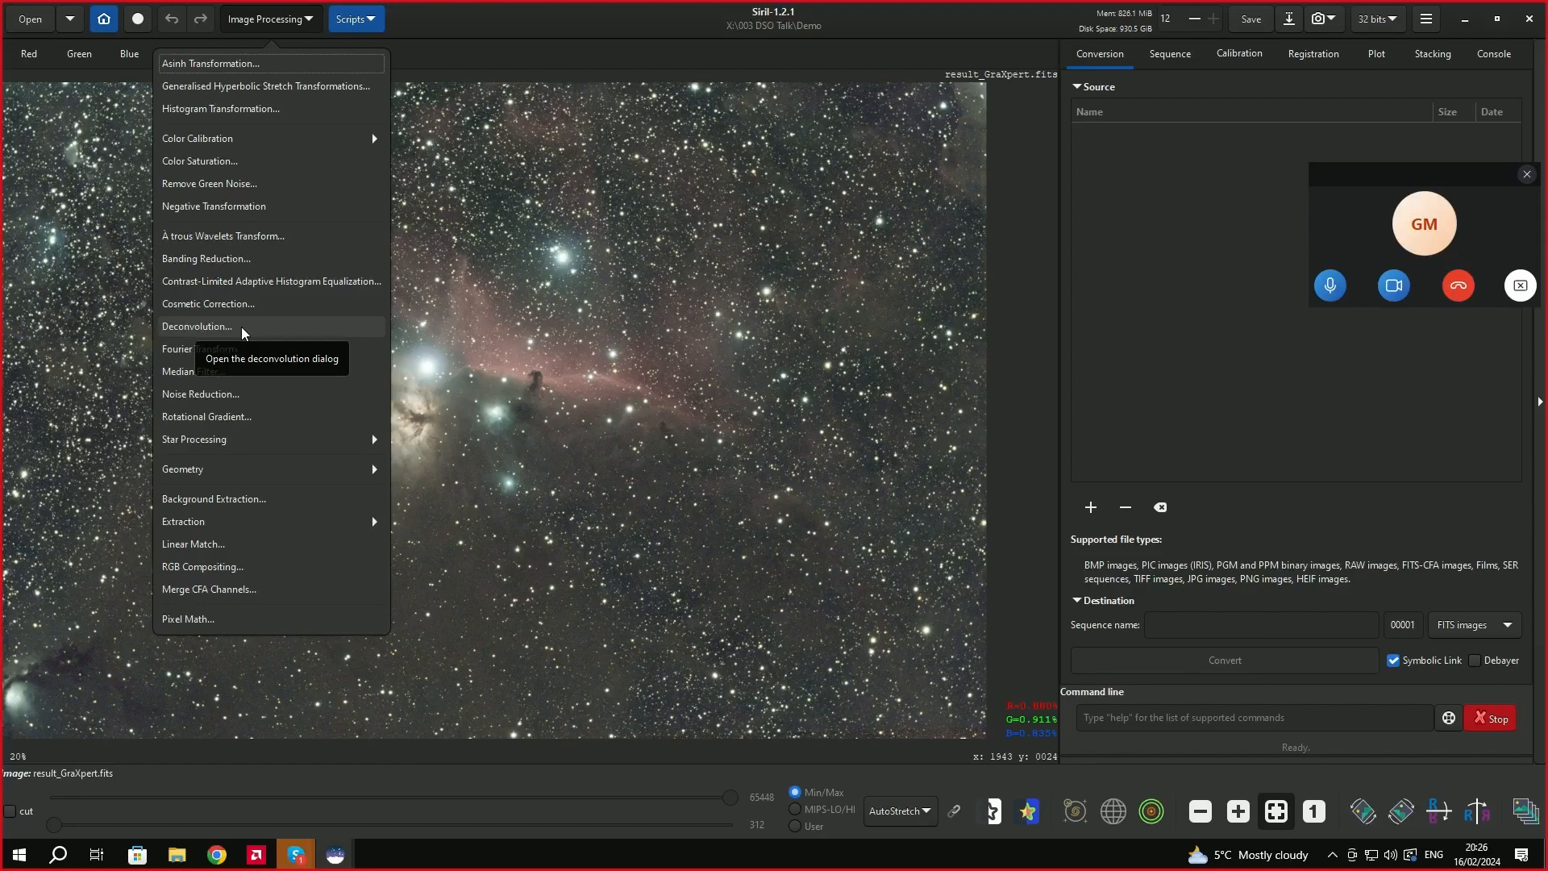
click(626, 18)
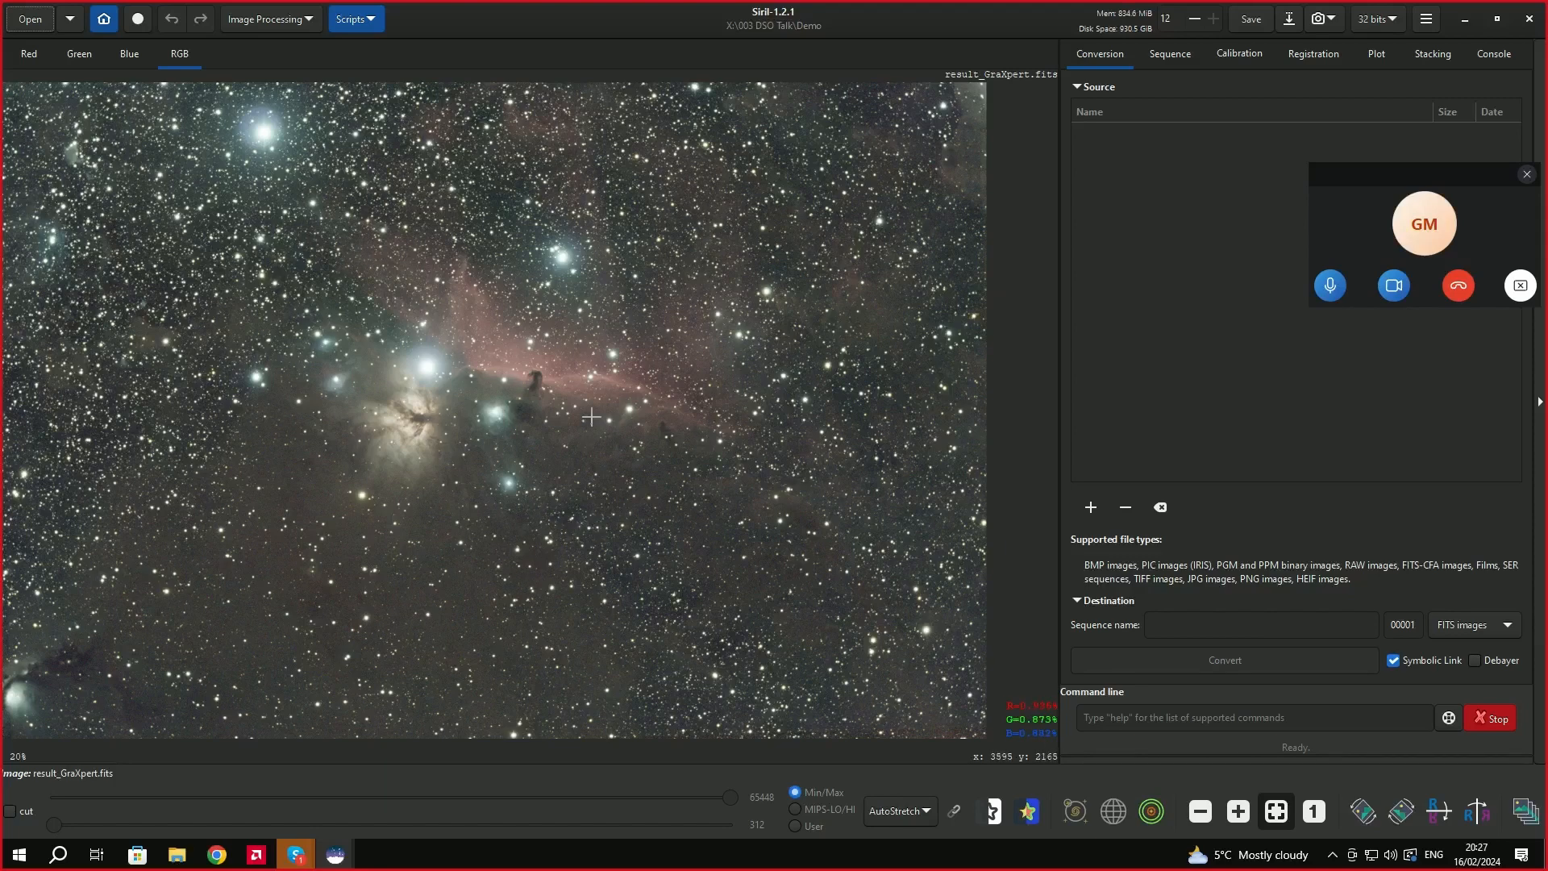
Display the image in Linear mode for comparison and return the display to AutoStretch.
click(927, 812)
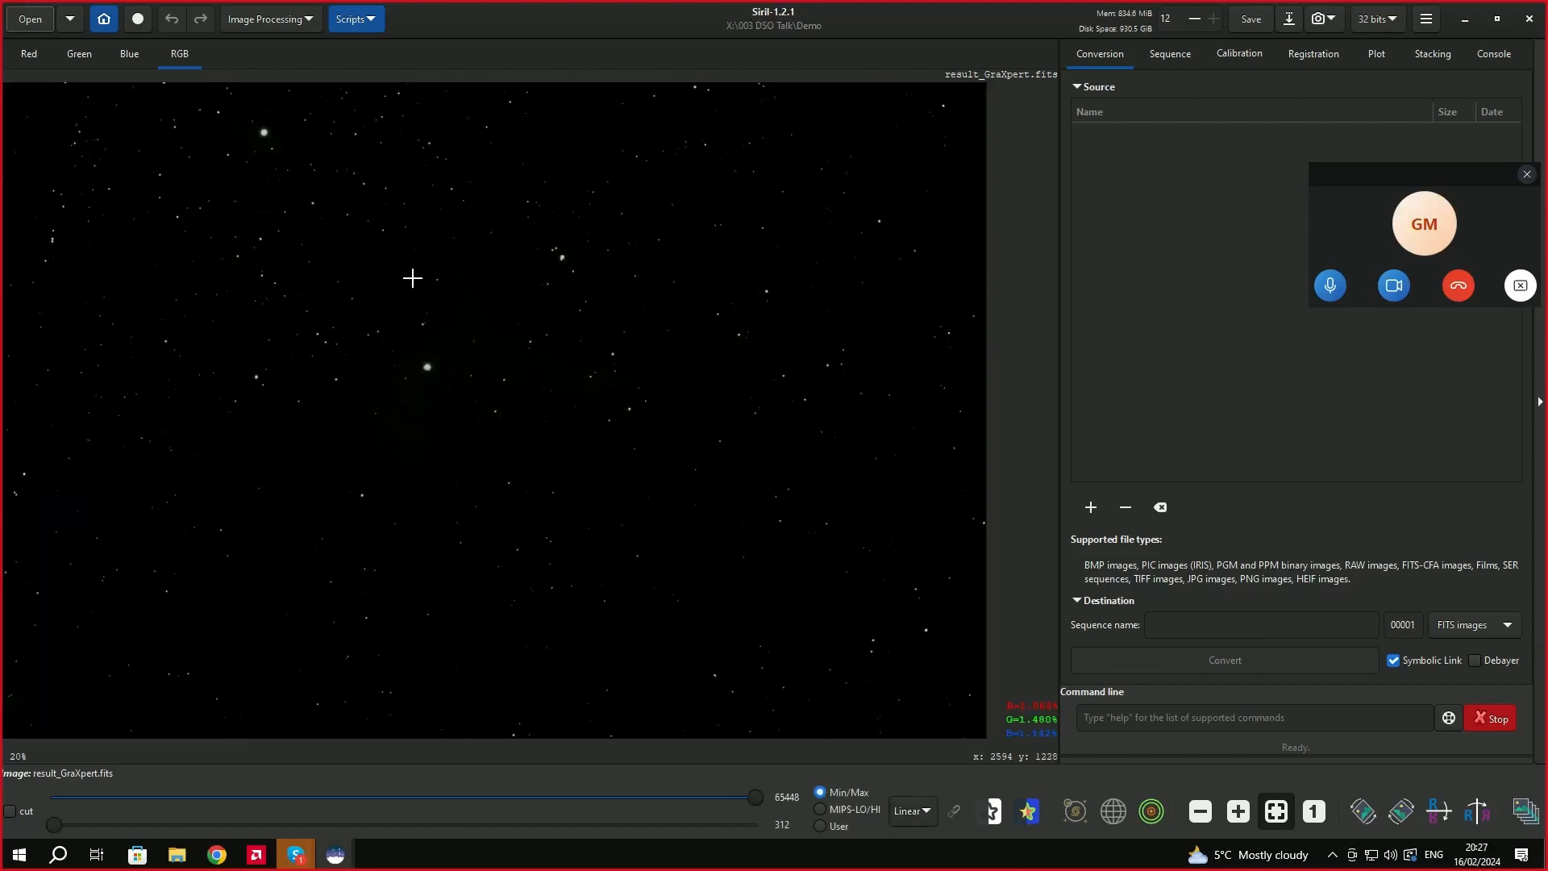
click(898, 643)
click(920, 811)
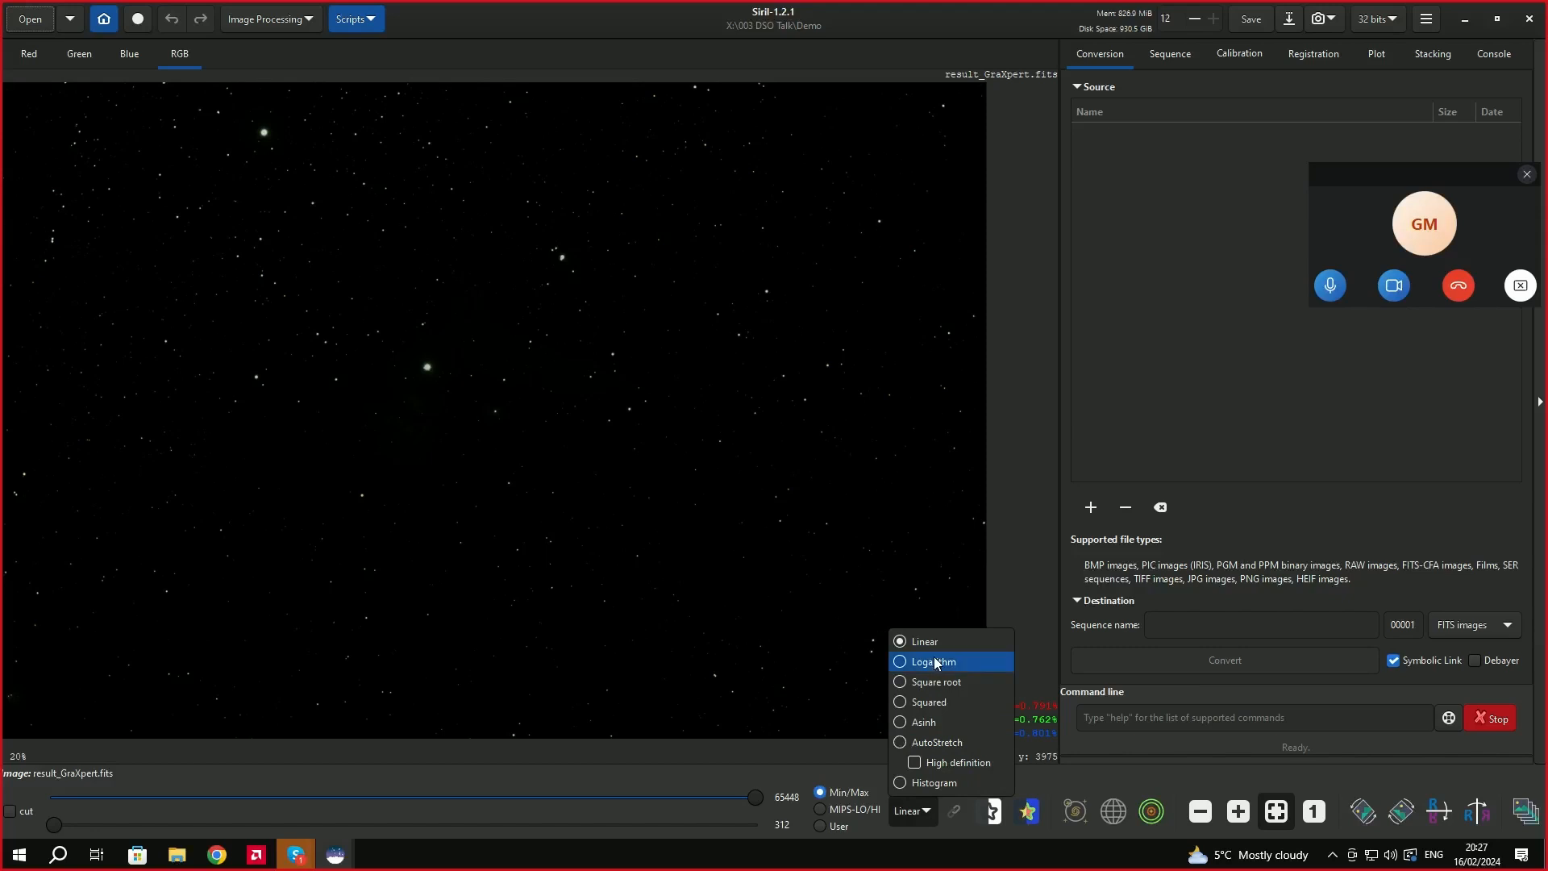
click(929, 742)
Review the Deconvolution settings with PSF from stars as the PSF source, and close them without applying.
click(306, 21)
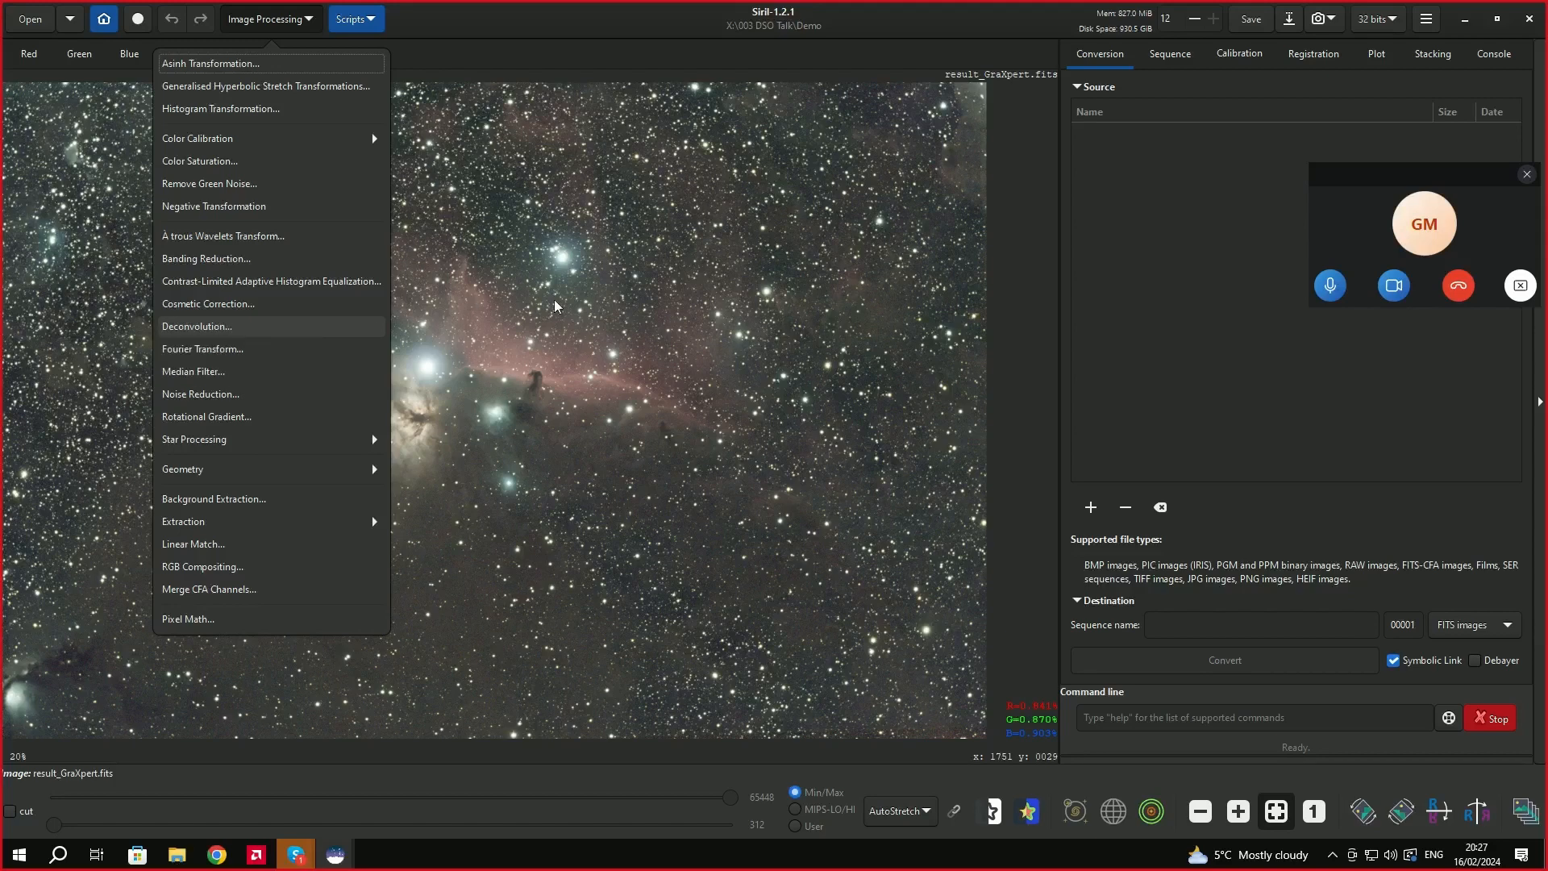
click(209, 328)
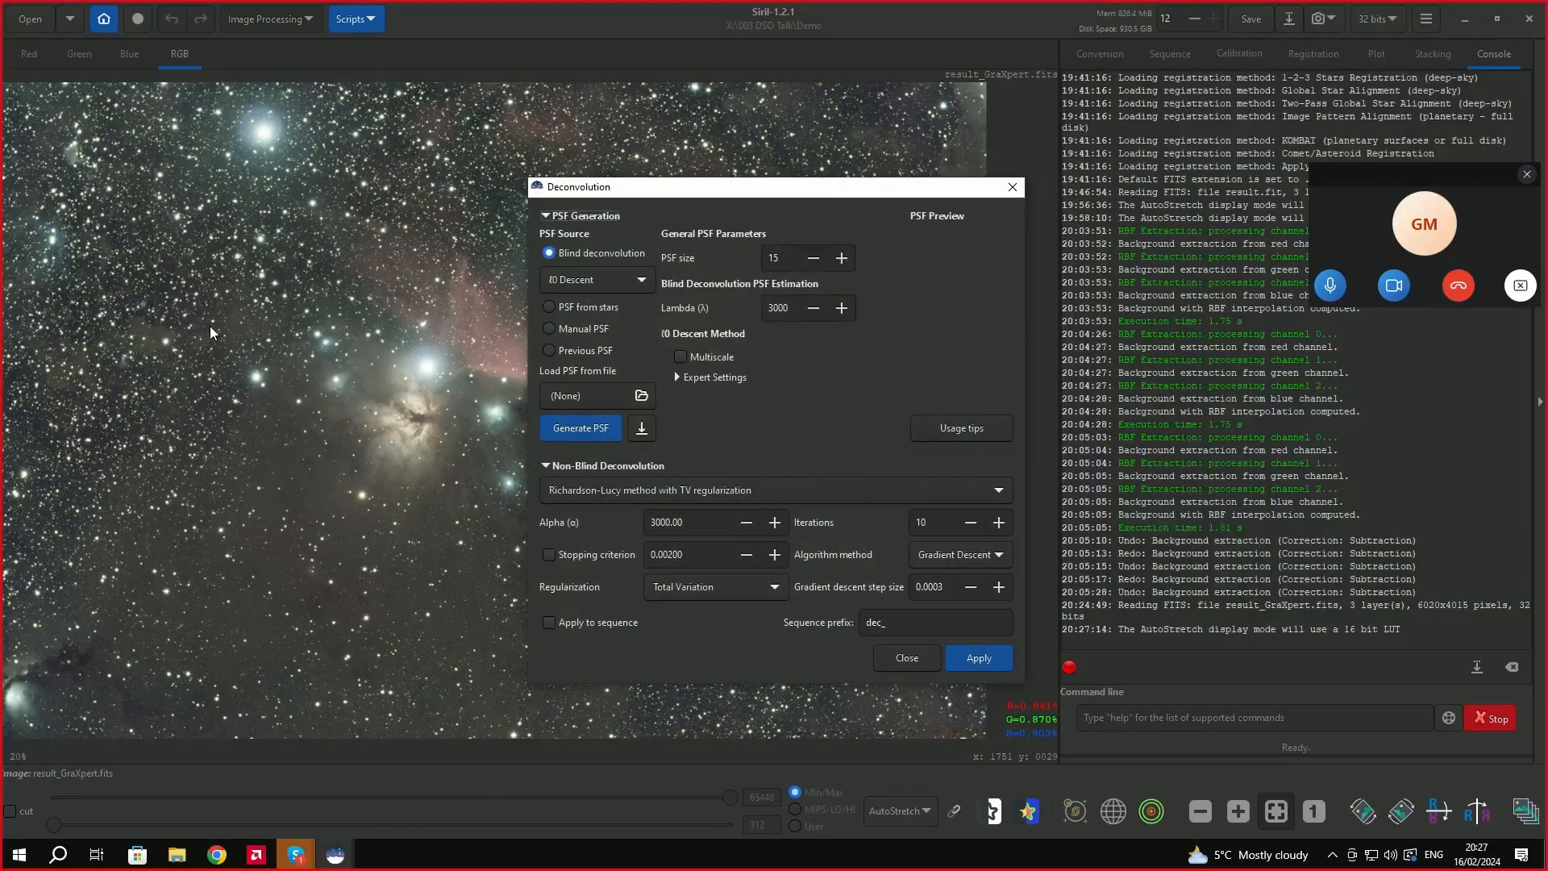
drag(781, 196, 1022, 171)
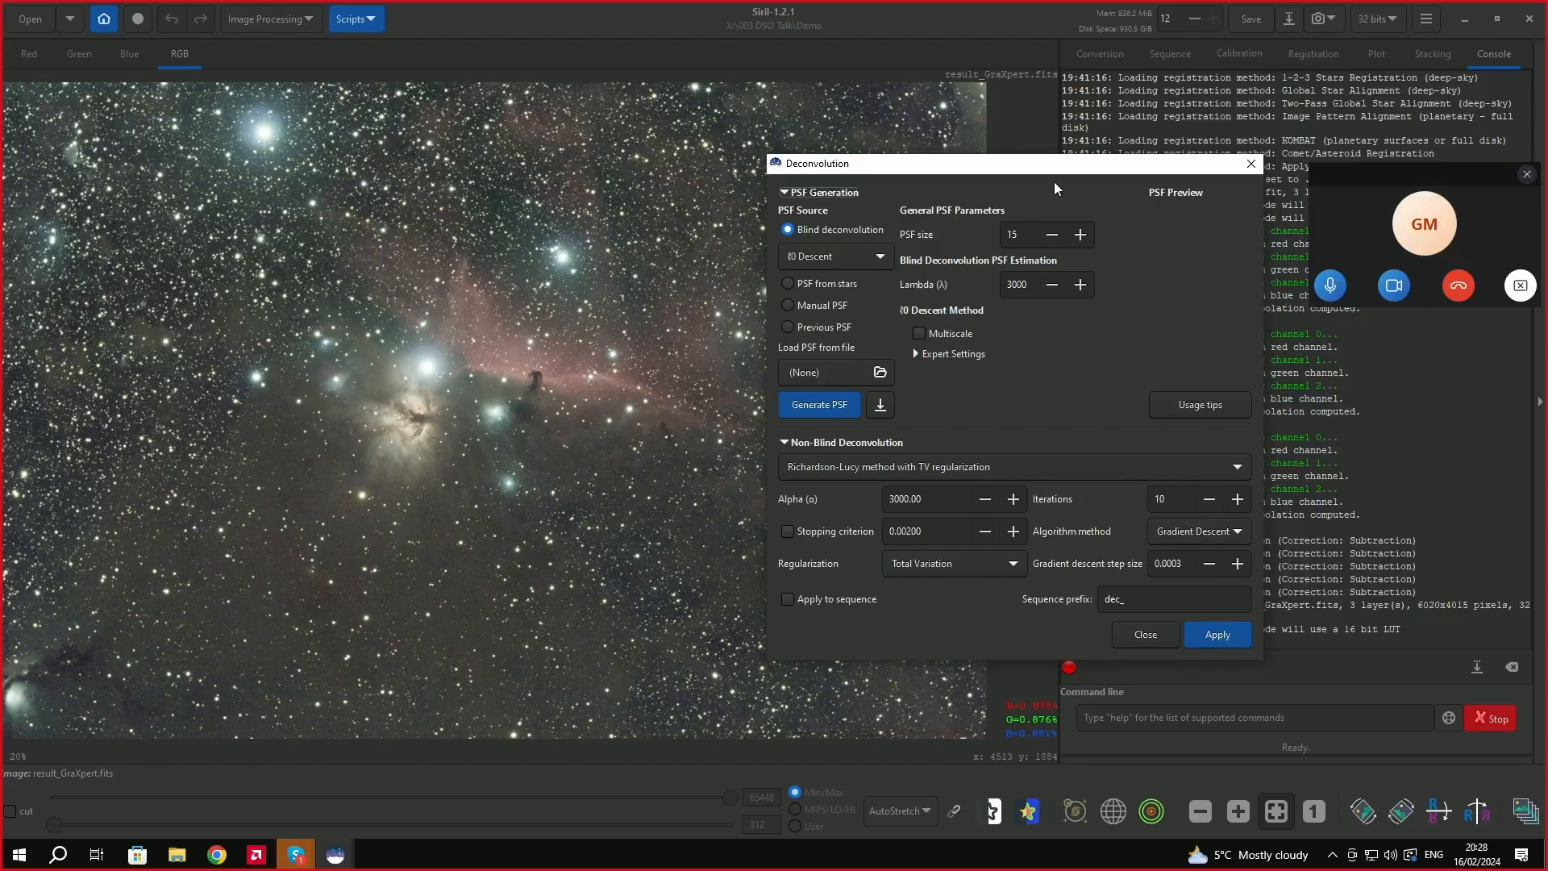
drag(1459, 173, 1491, 16)
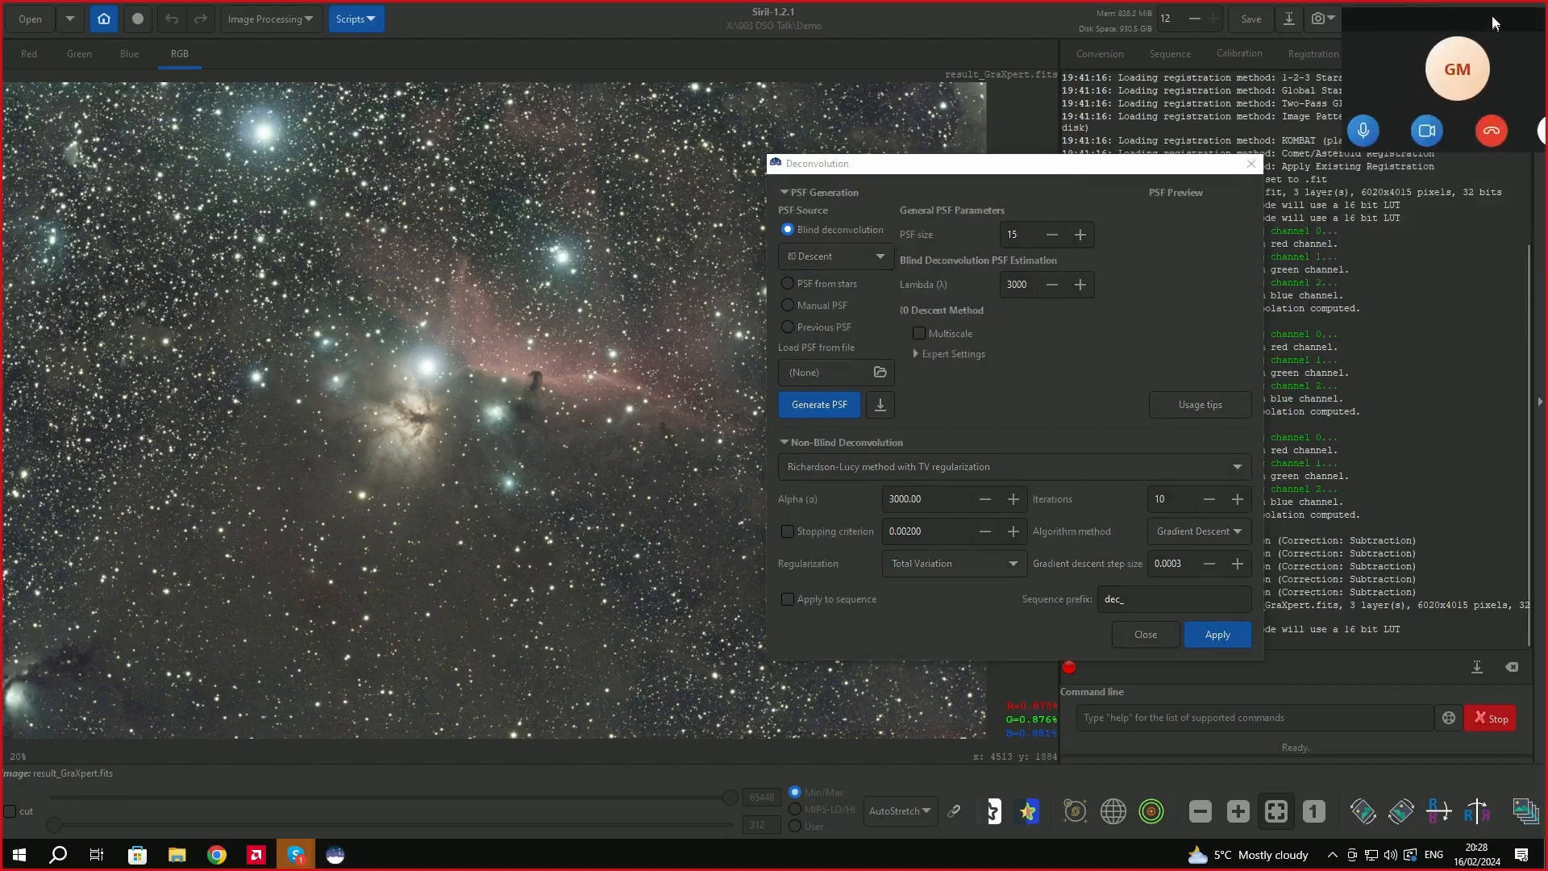
drag(998, 166, 1132, 183)
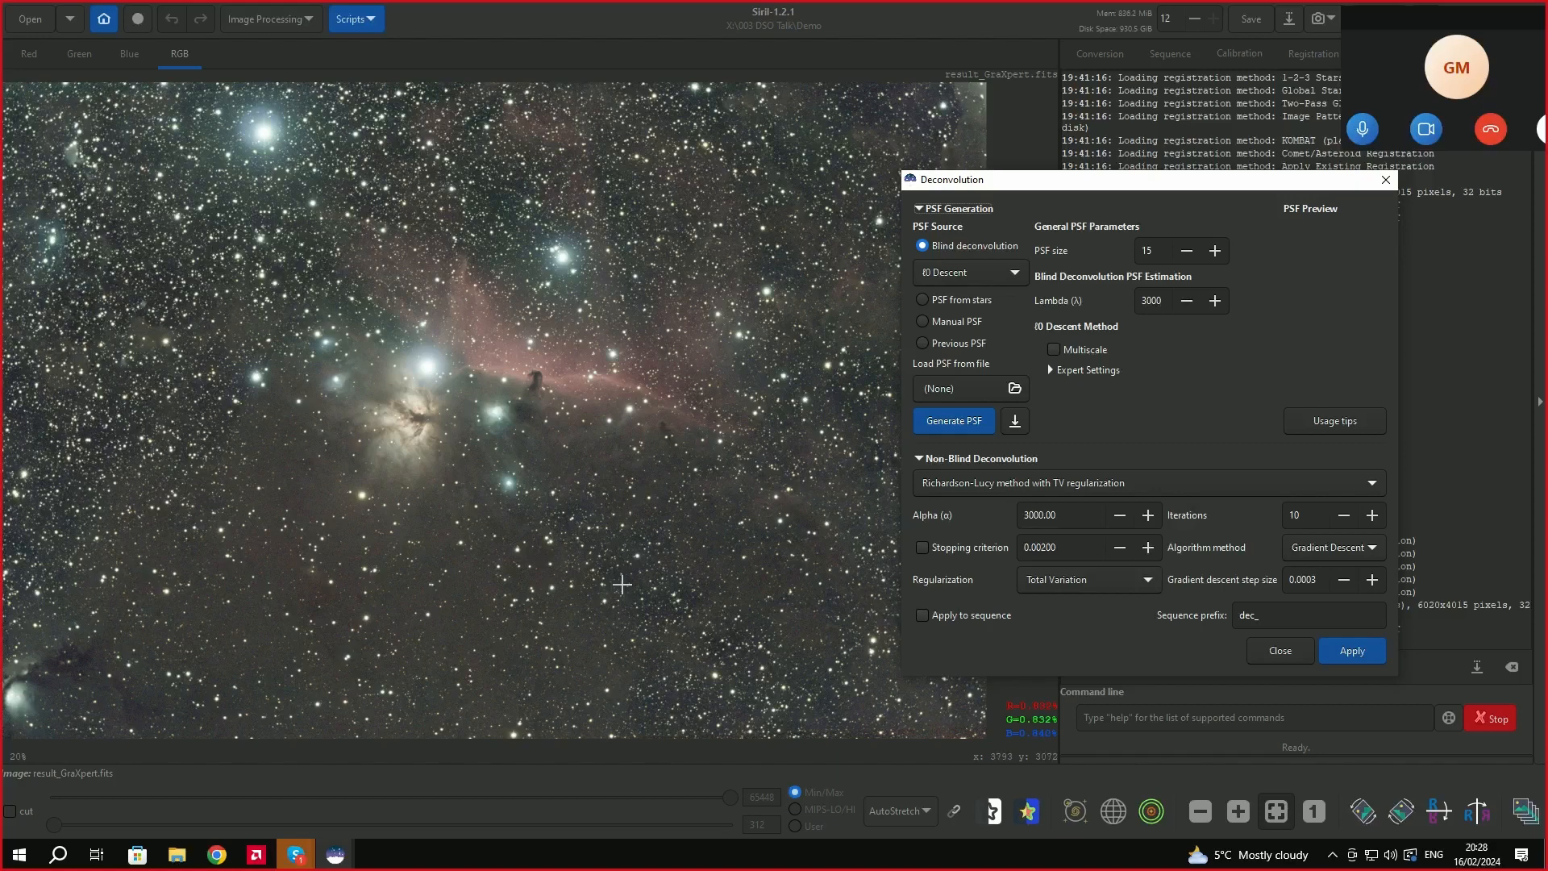
click(924, 302)
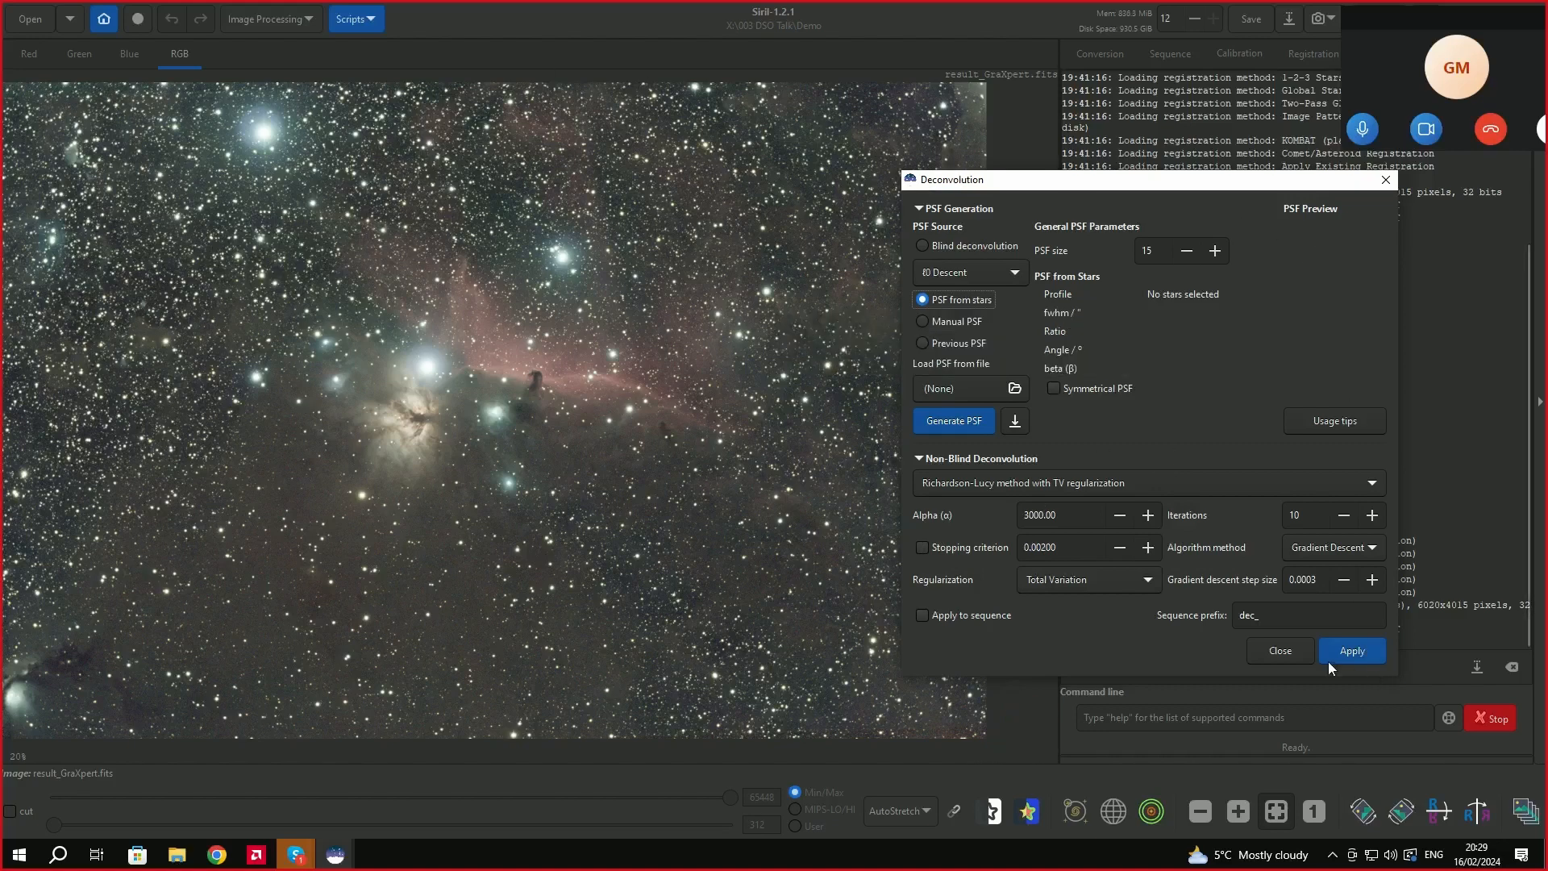
click(1280, 652)
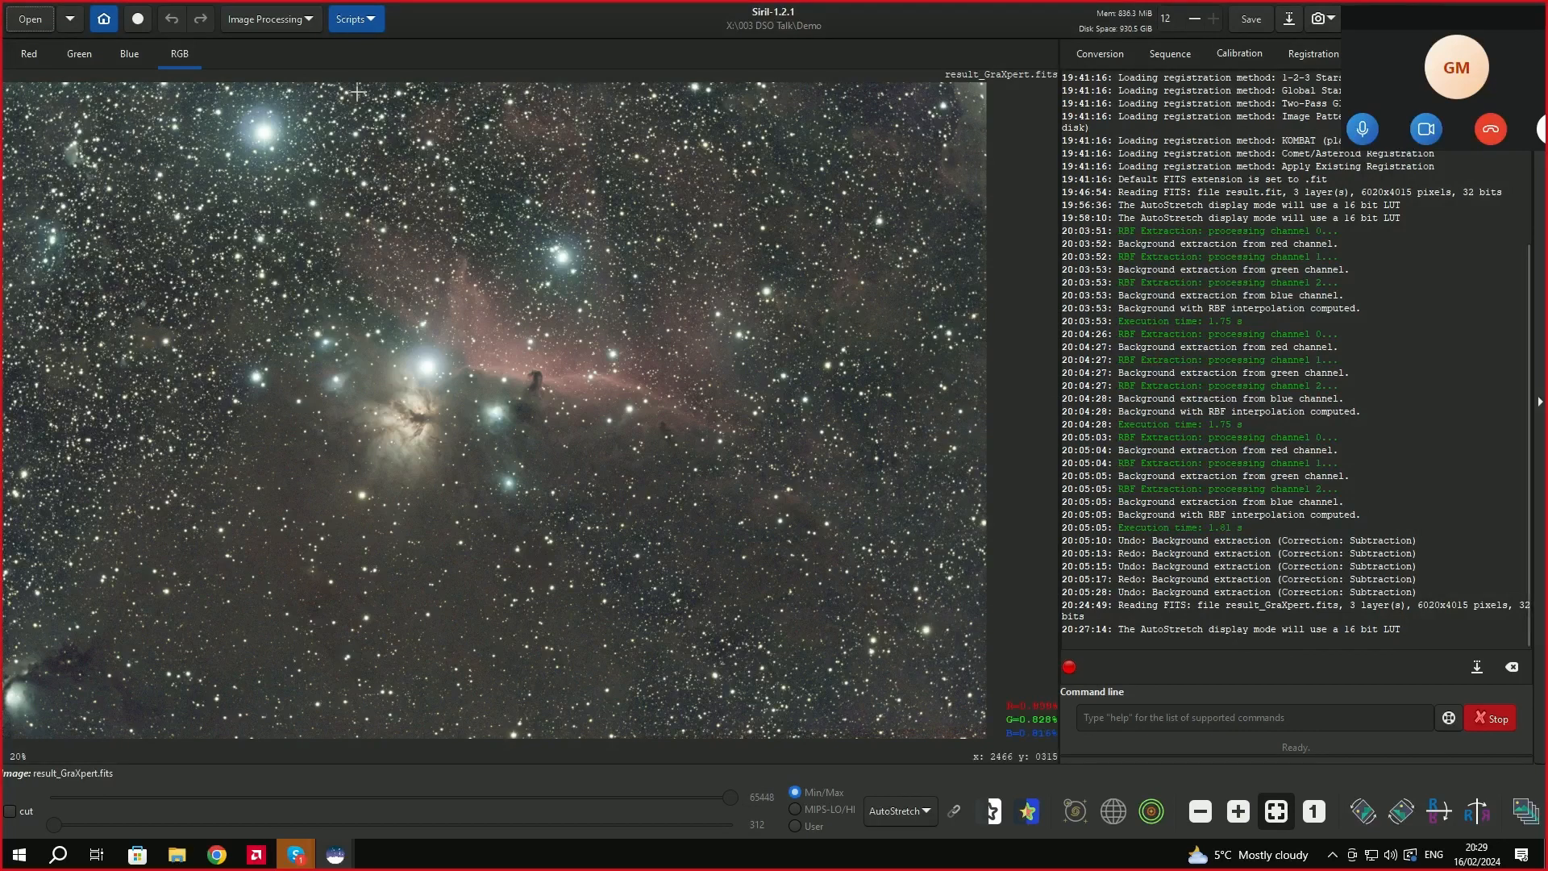
Open the Dynamic PSF settings from star processing, detect the stars in the image and inspect the marked stars up close.
click(308, 21)
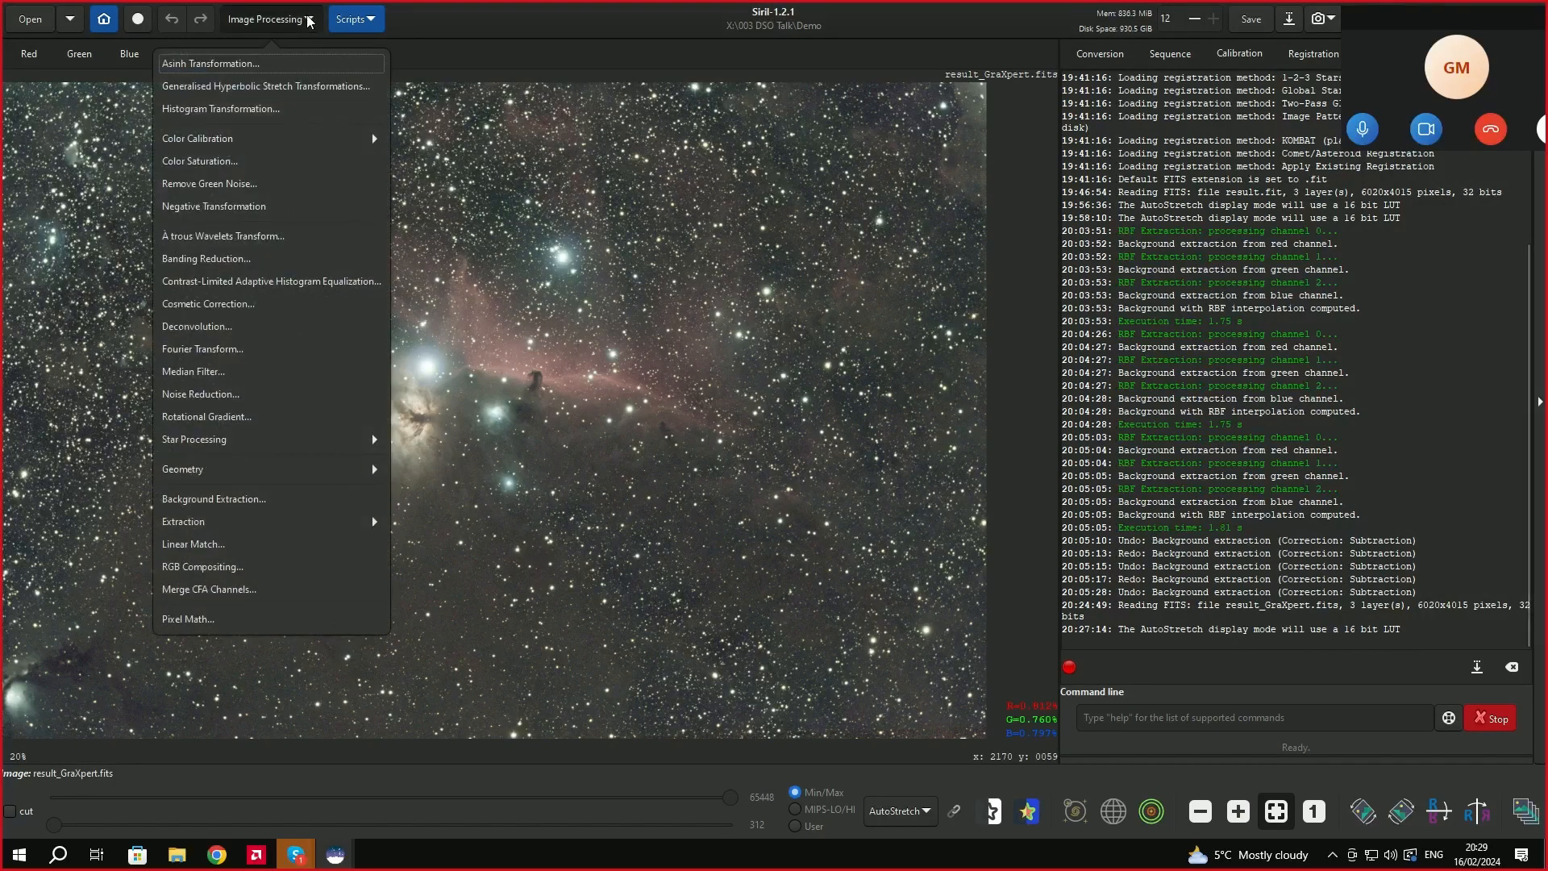
click(209, 439)
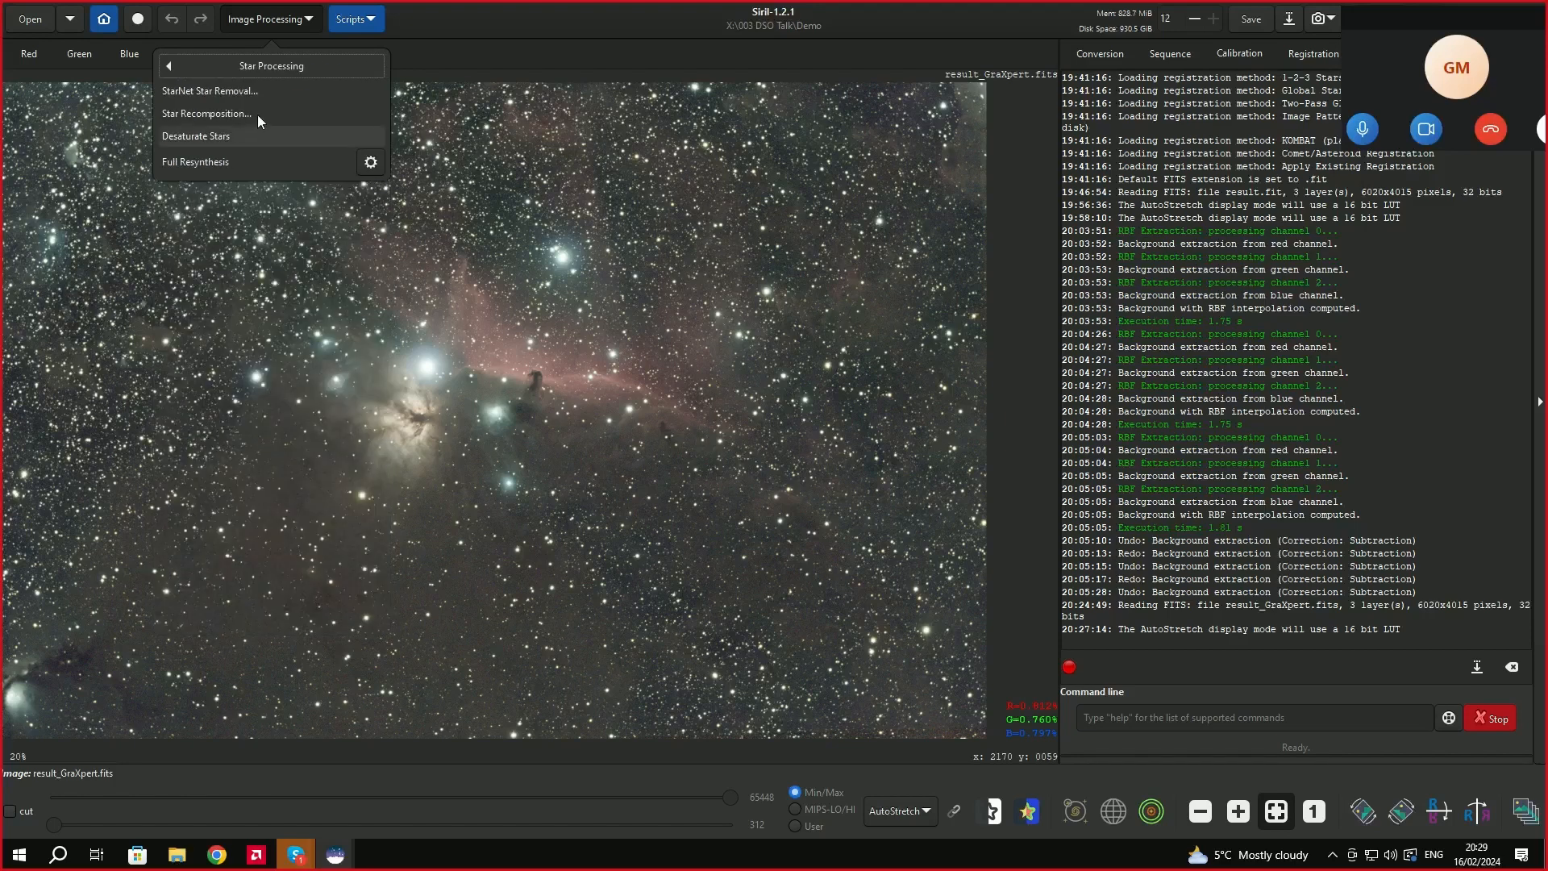
click(312, 21)
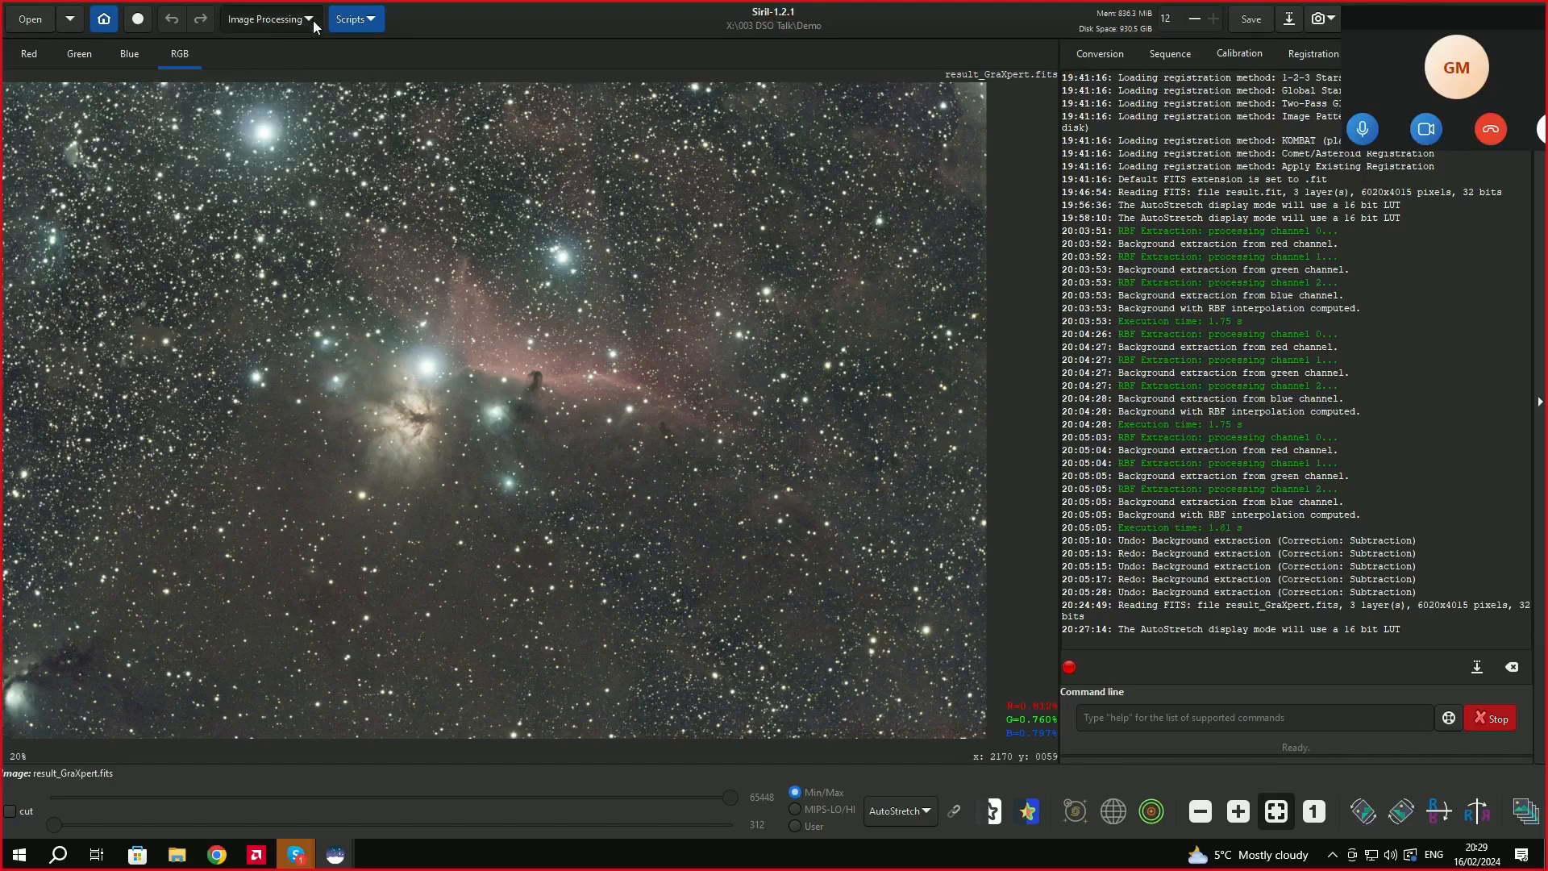
click(313, 21)
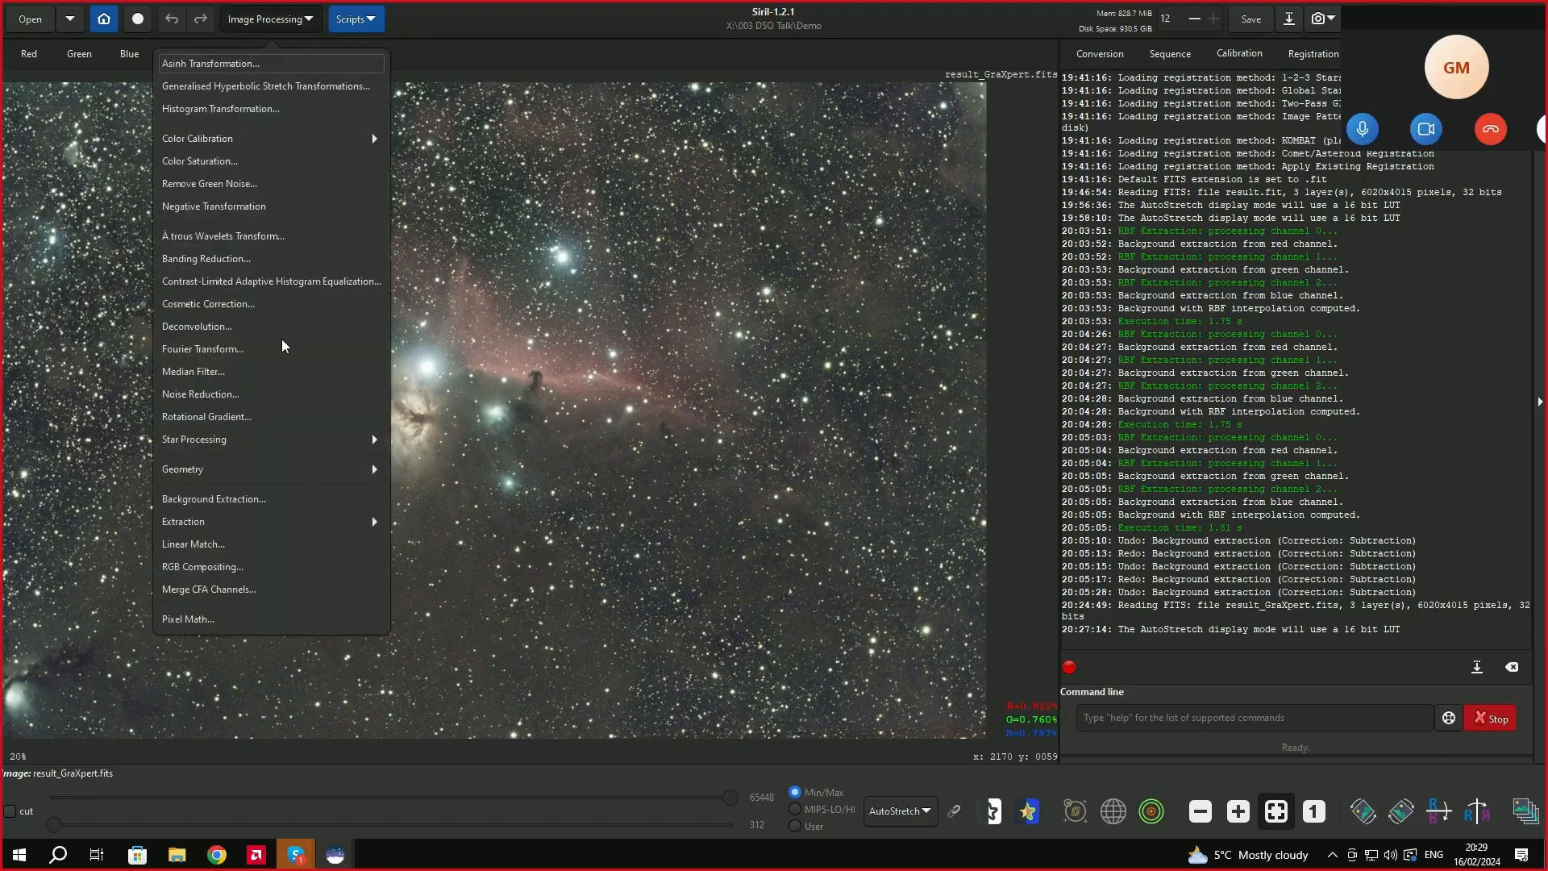
click(237, 442)
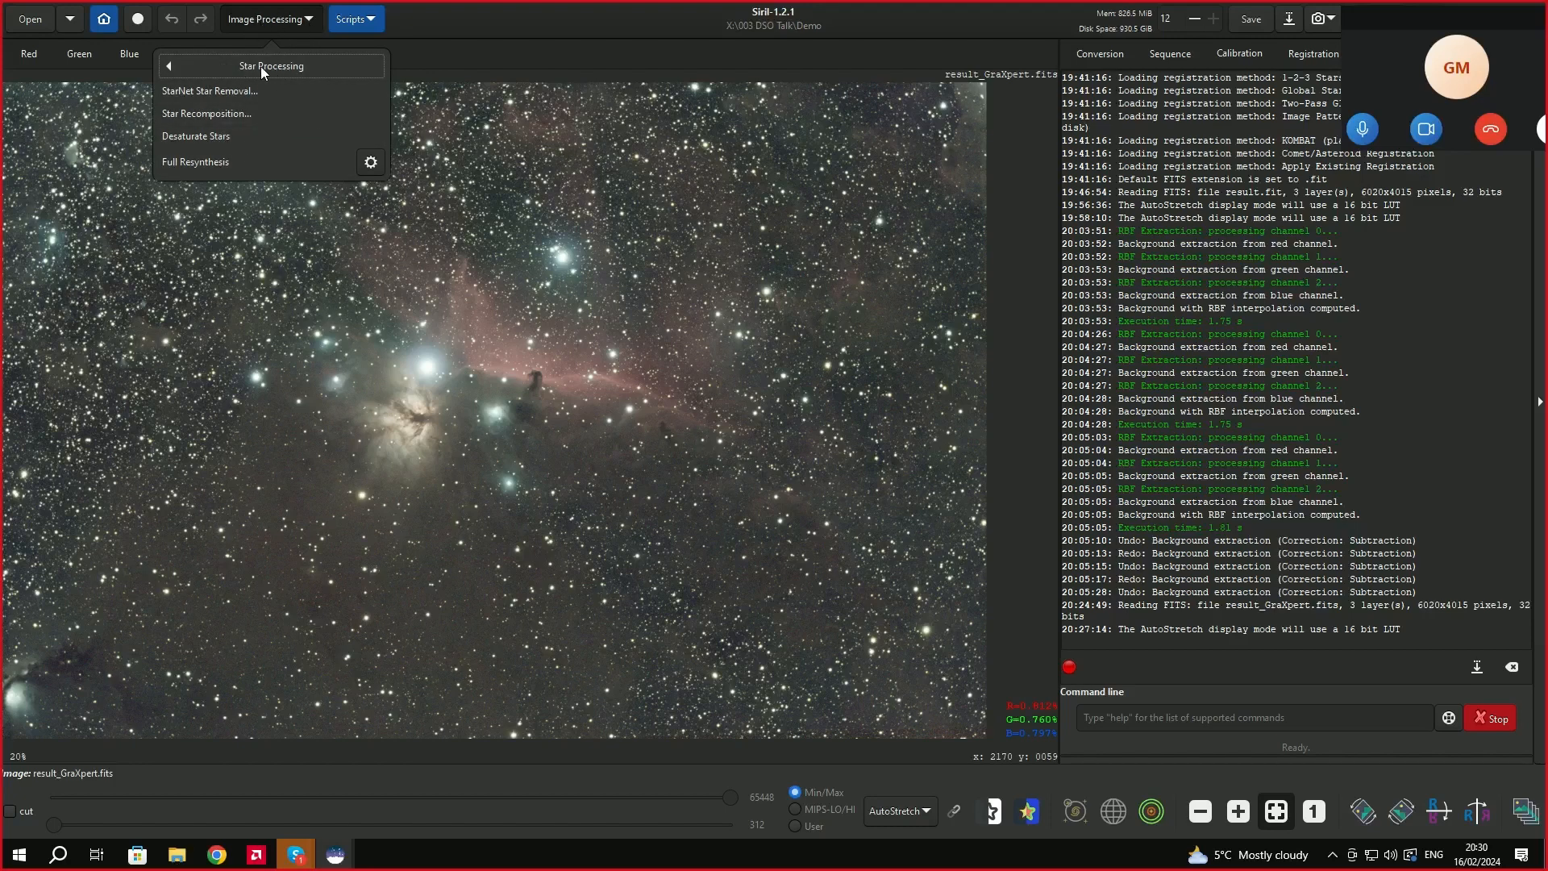
click(371, 164)
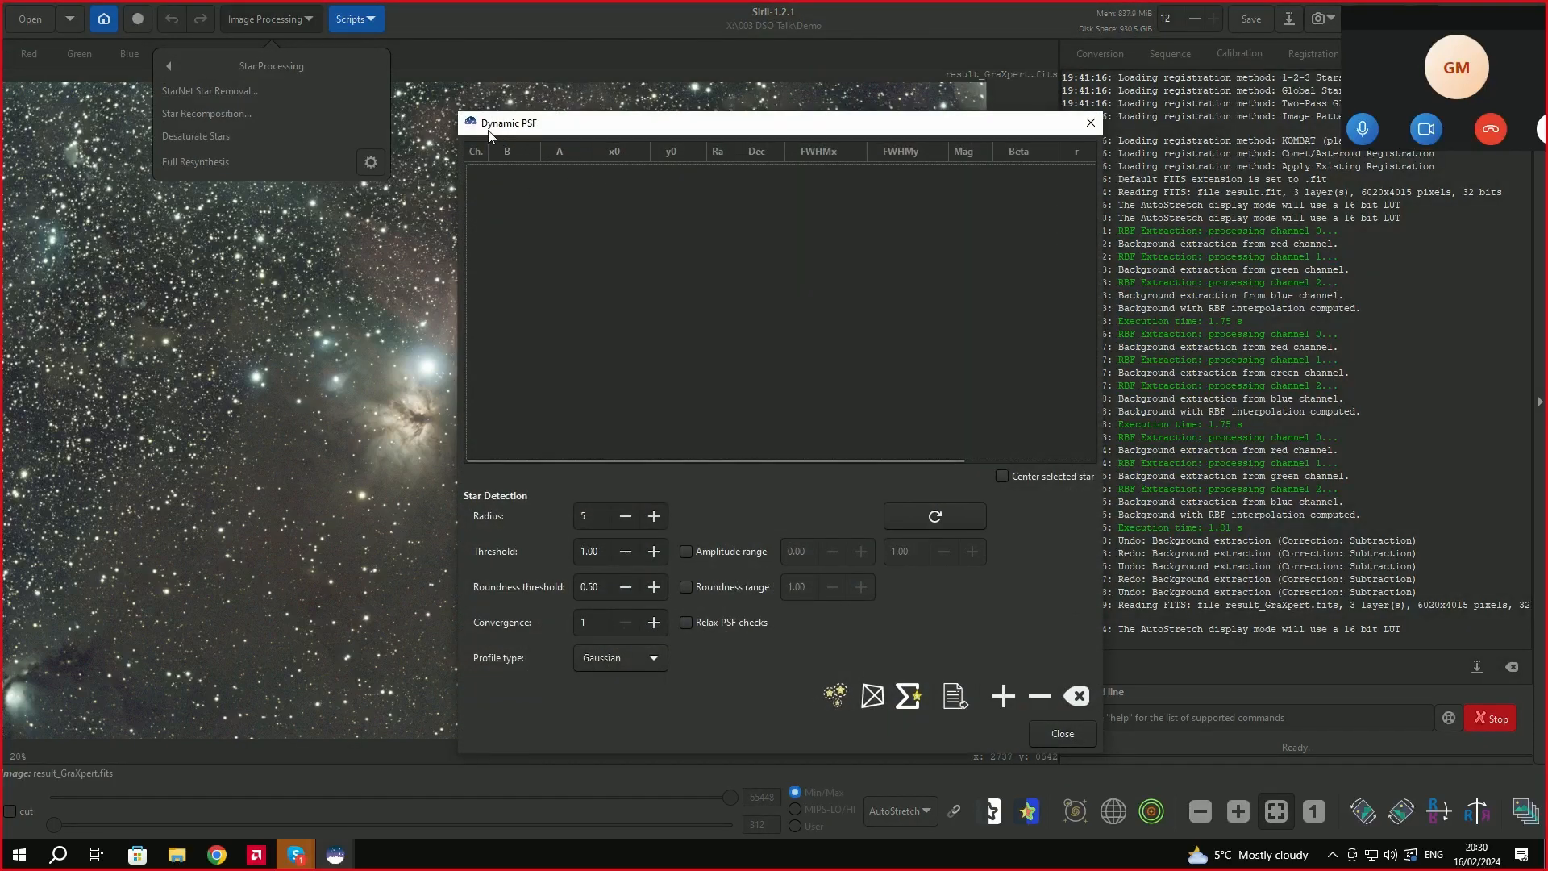
drag(614, 130, 889, 65)
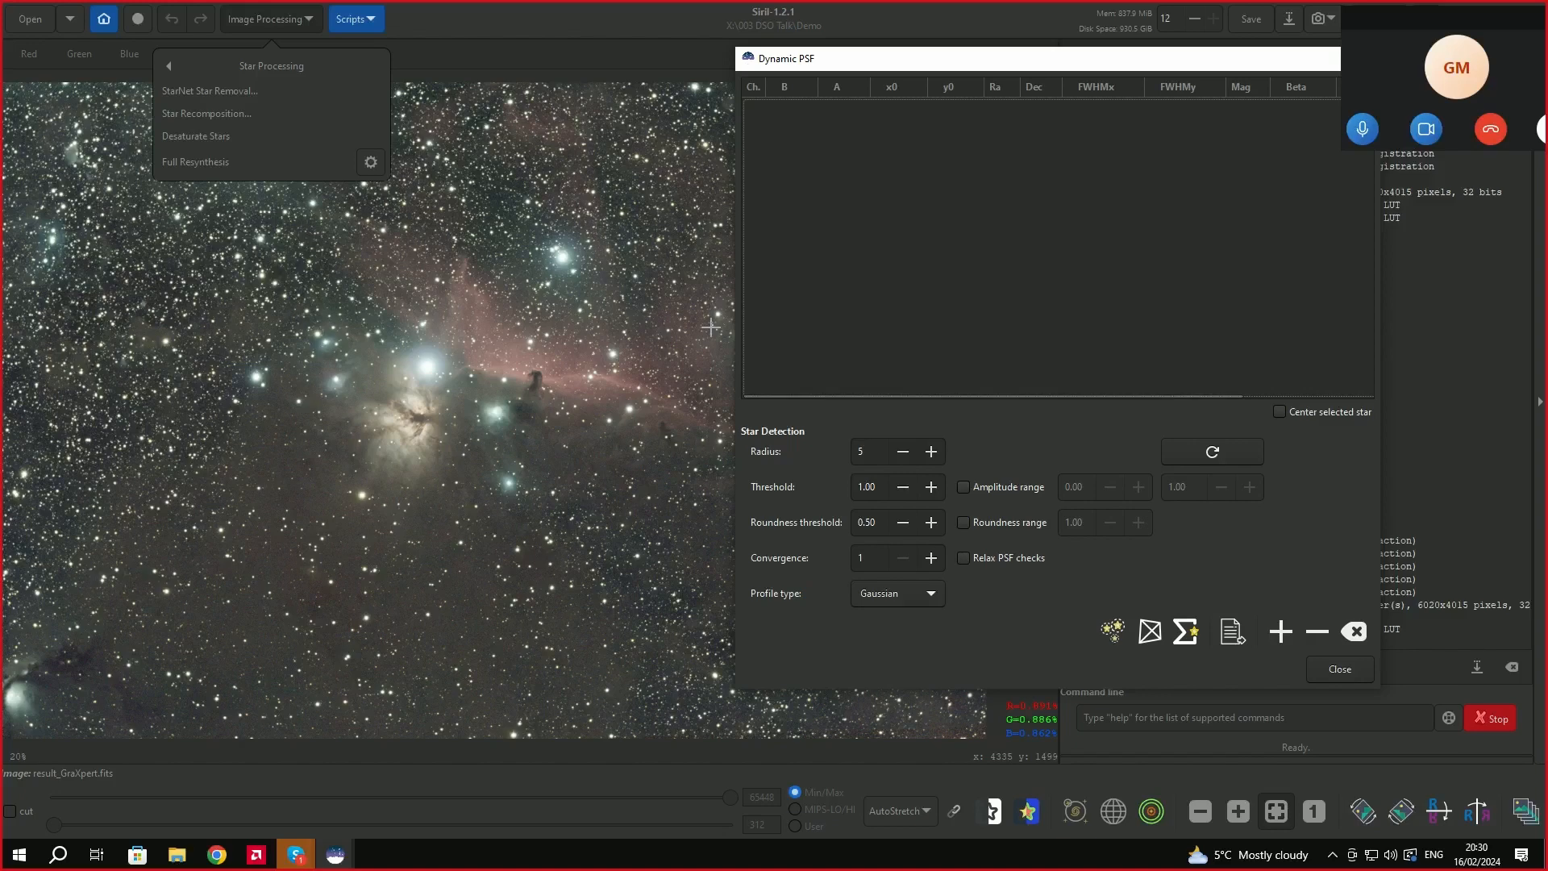
click(1113, 633)
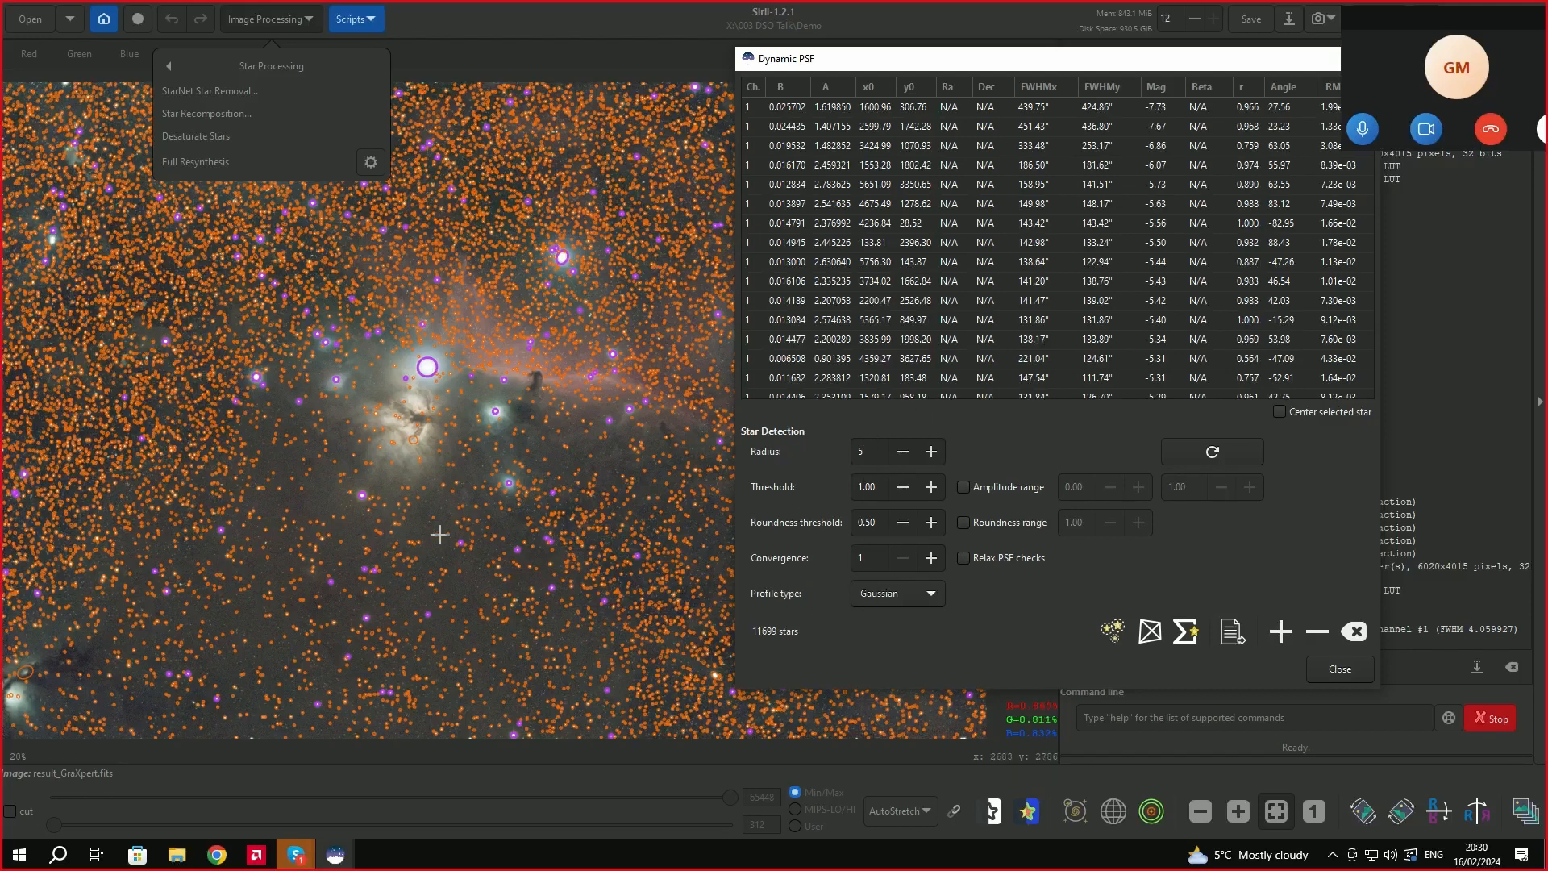
scroll(439, 525, up, 5)
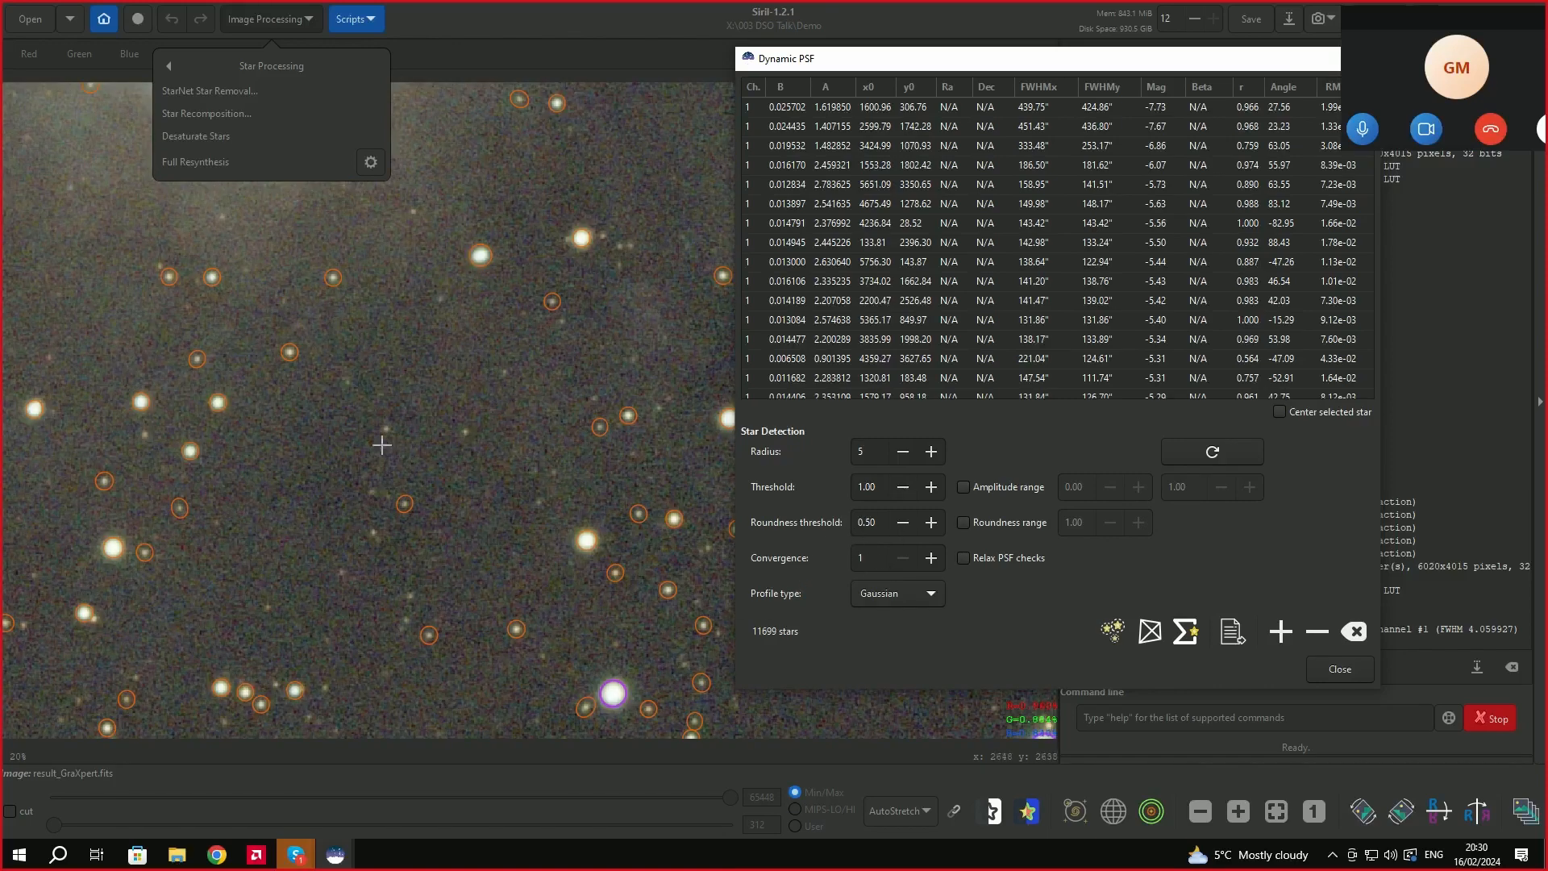
Desaturate the stars in the image and reposition the Dynamic PSF window so the processing log can be checked.
scroll(513, 461, down, 2)
scroll(514, 464, down, 1)
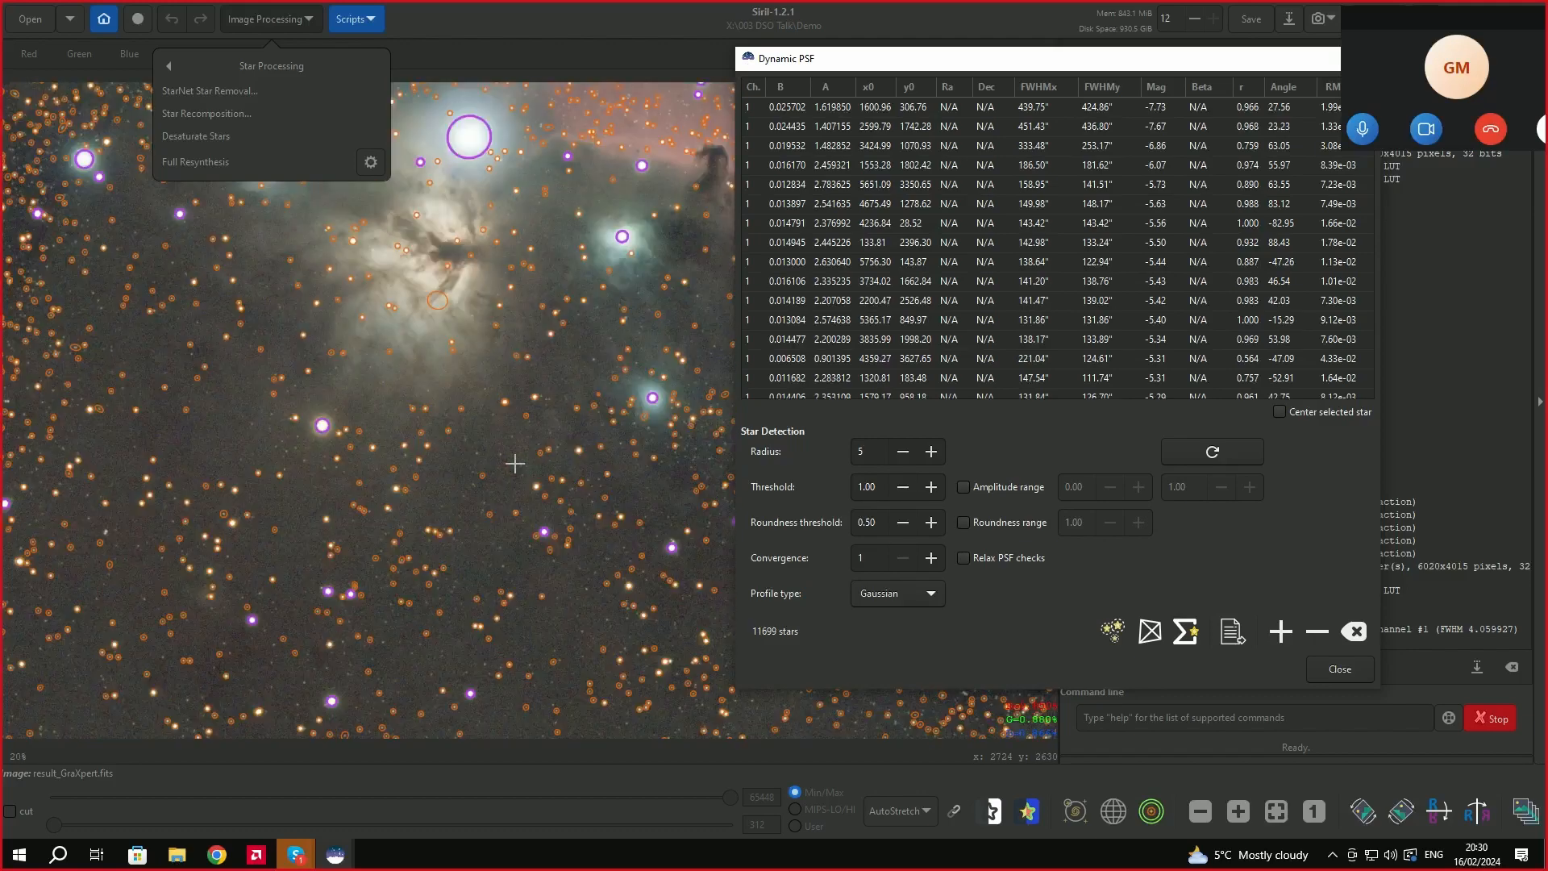
scroll(515, 464, down, 2)
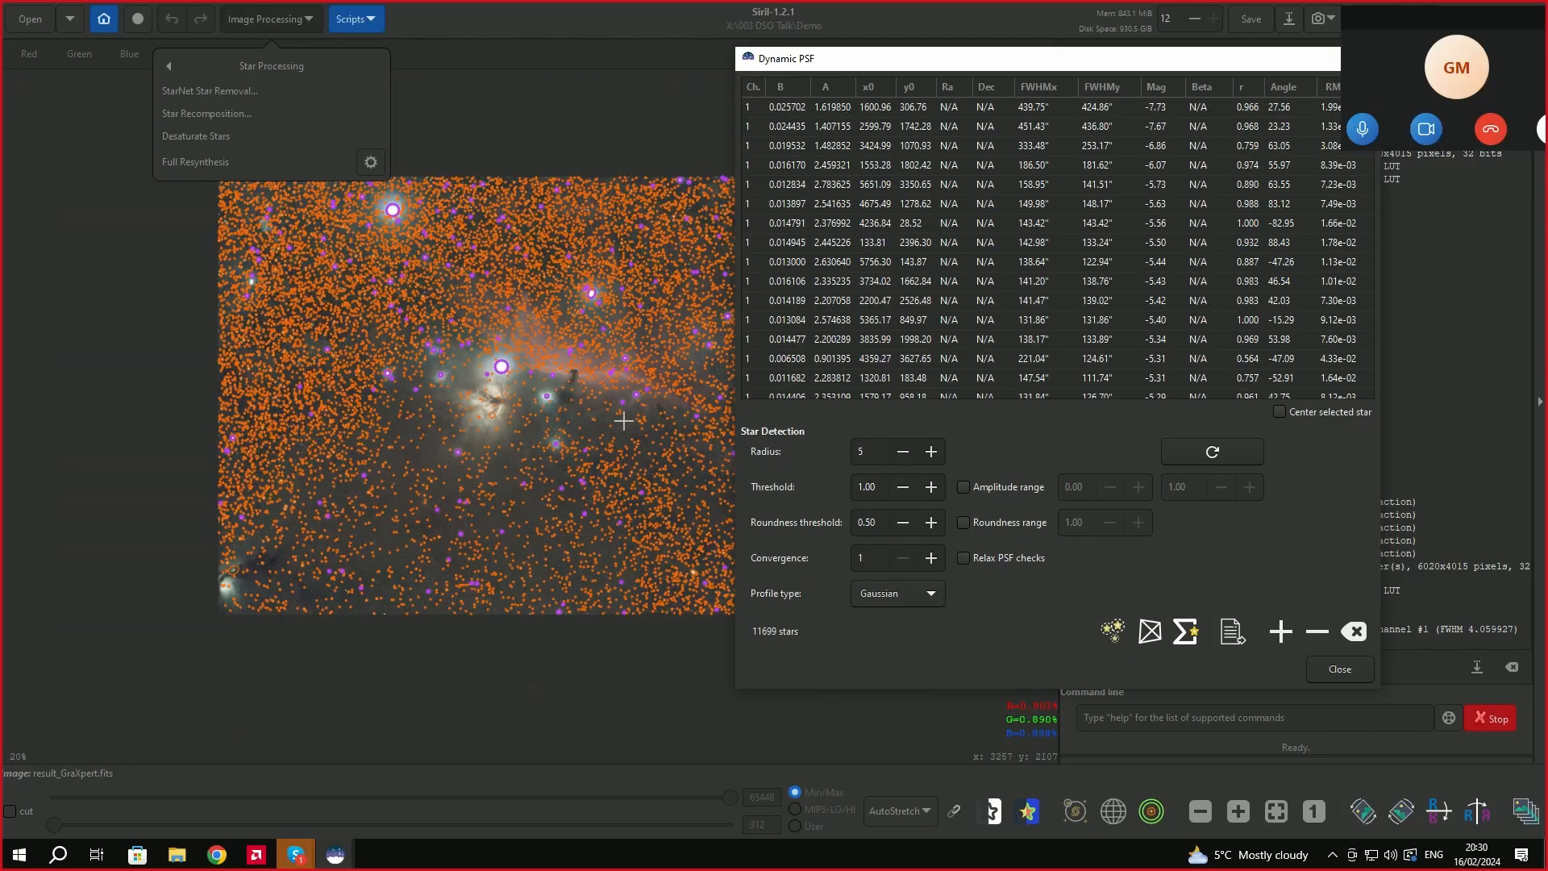
scroll(623, 420, up, 1)
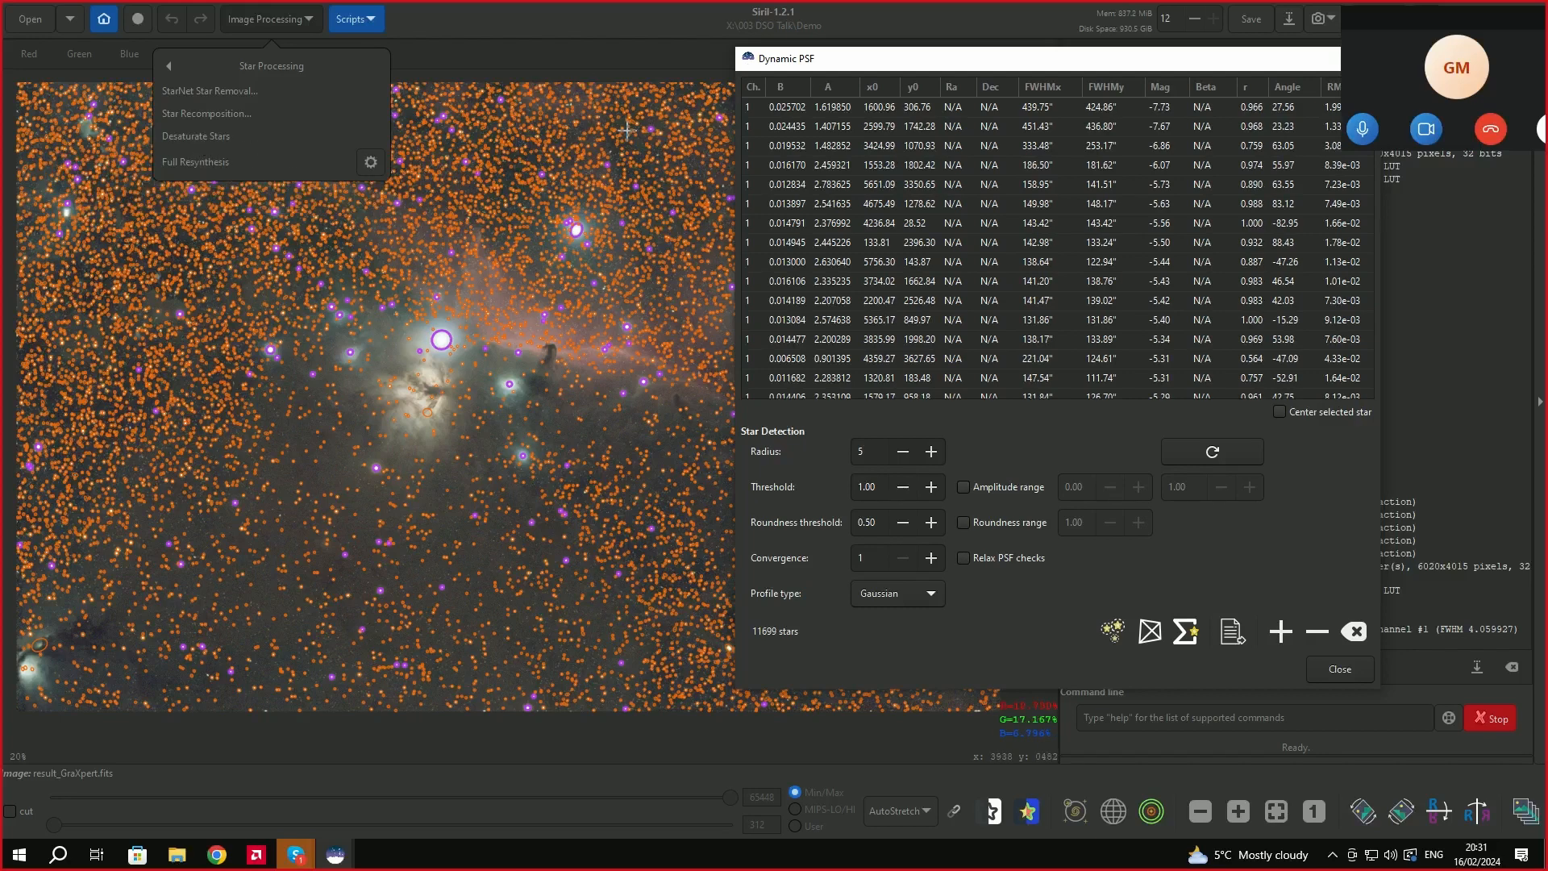
click(200, 133)
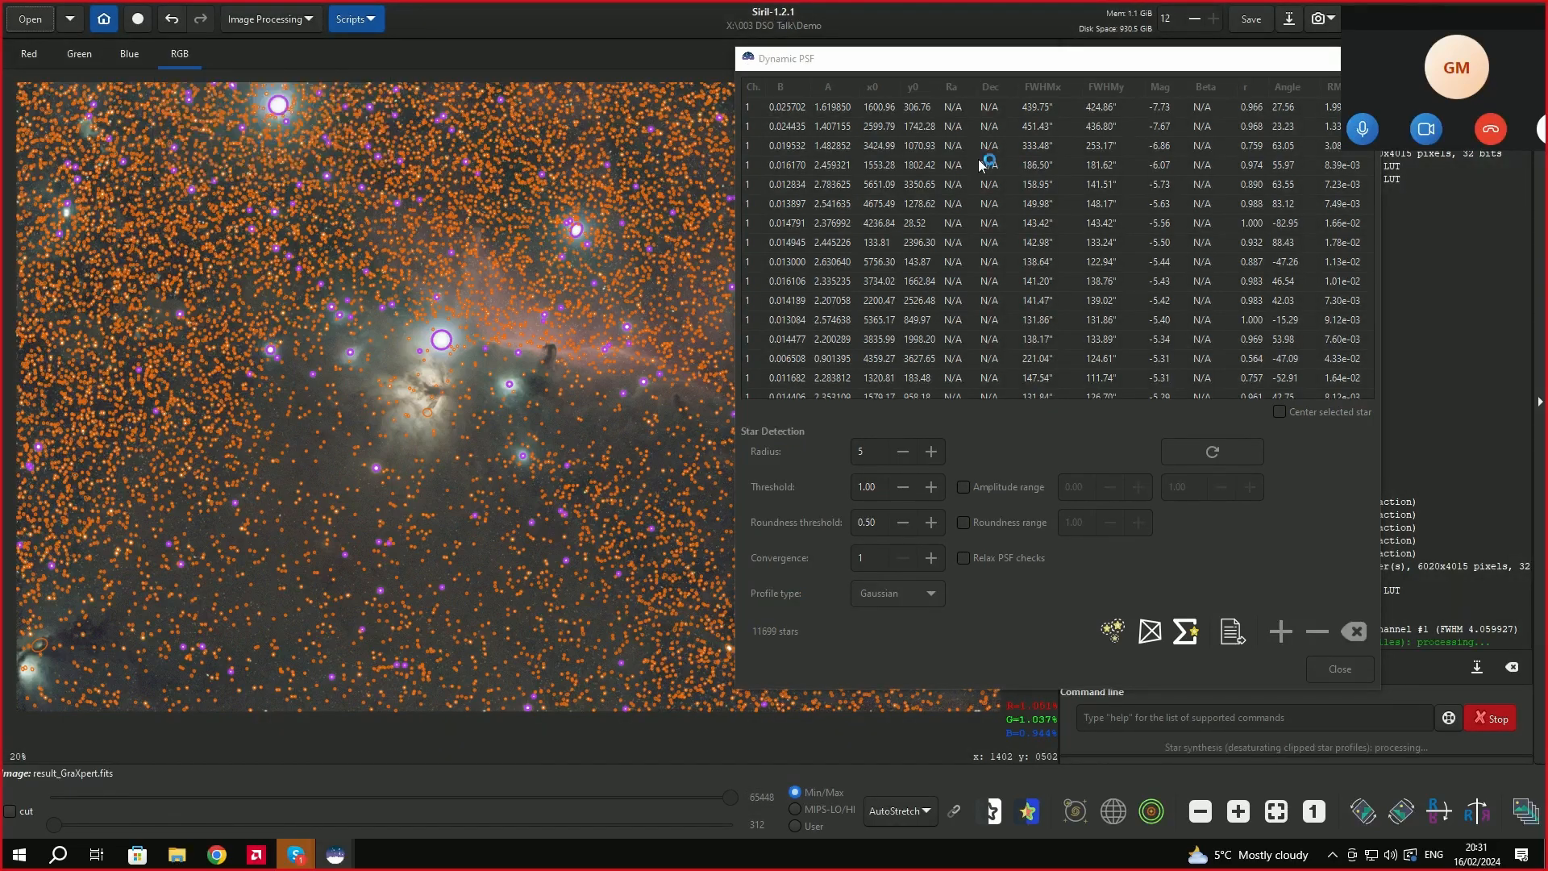
drag(999, 58, 838, 56)
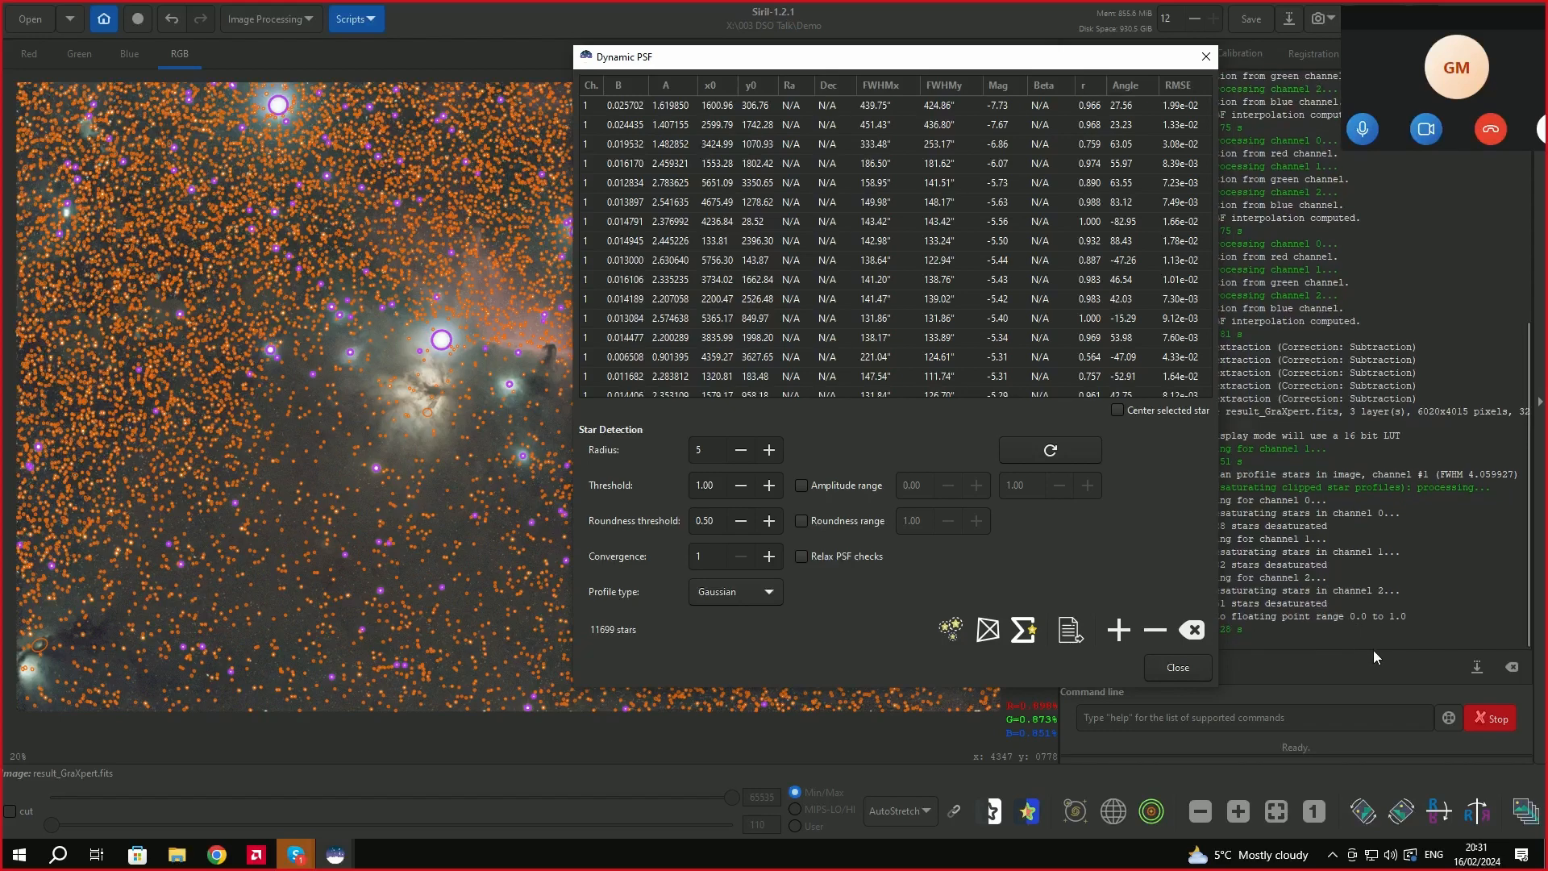
drag(1023, 68, 1237, 64)
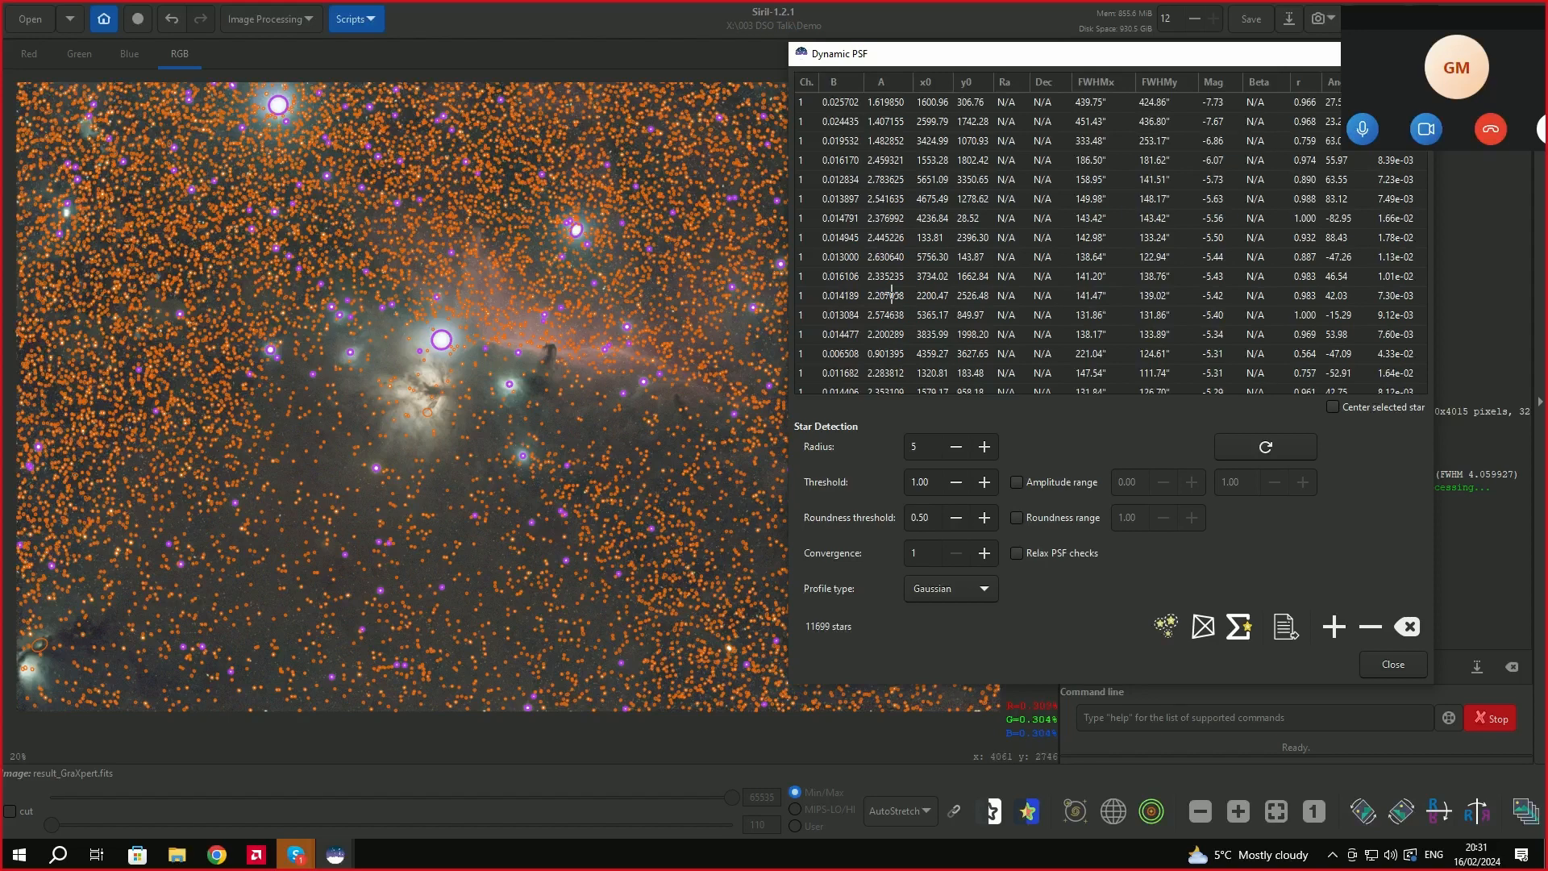
drag(1086, 62, 1077, 70)
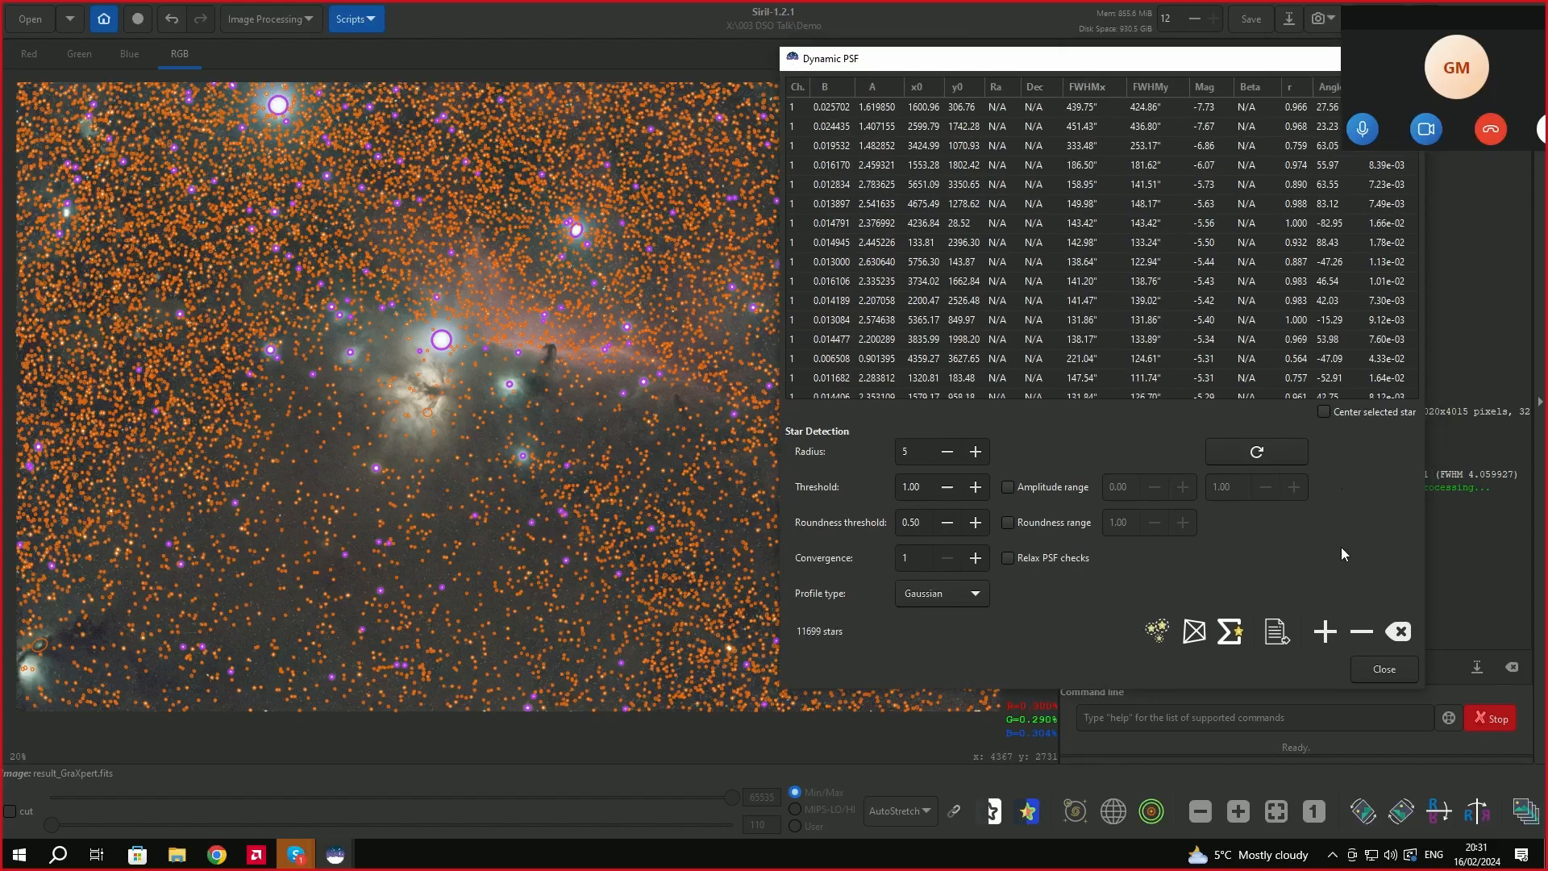
Clear all detected stars from the Dynamic PSF list and detect the stars again on the desaturated image.
click(1399, 634)
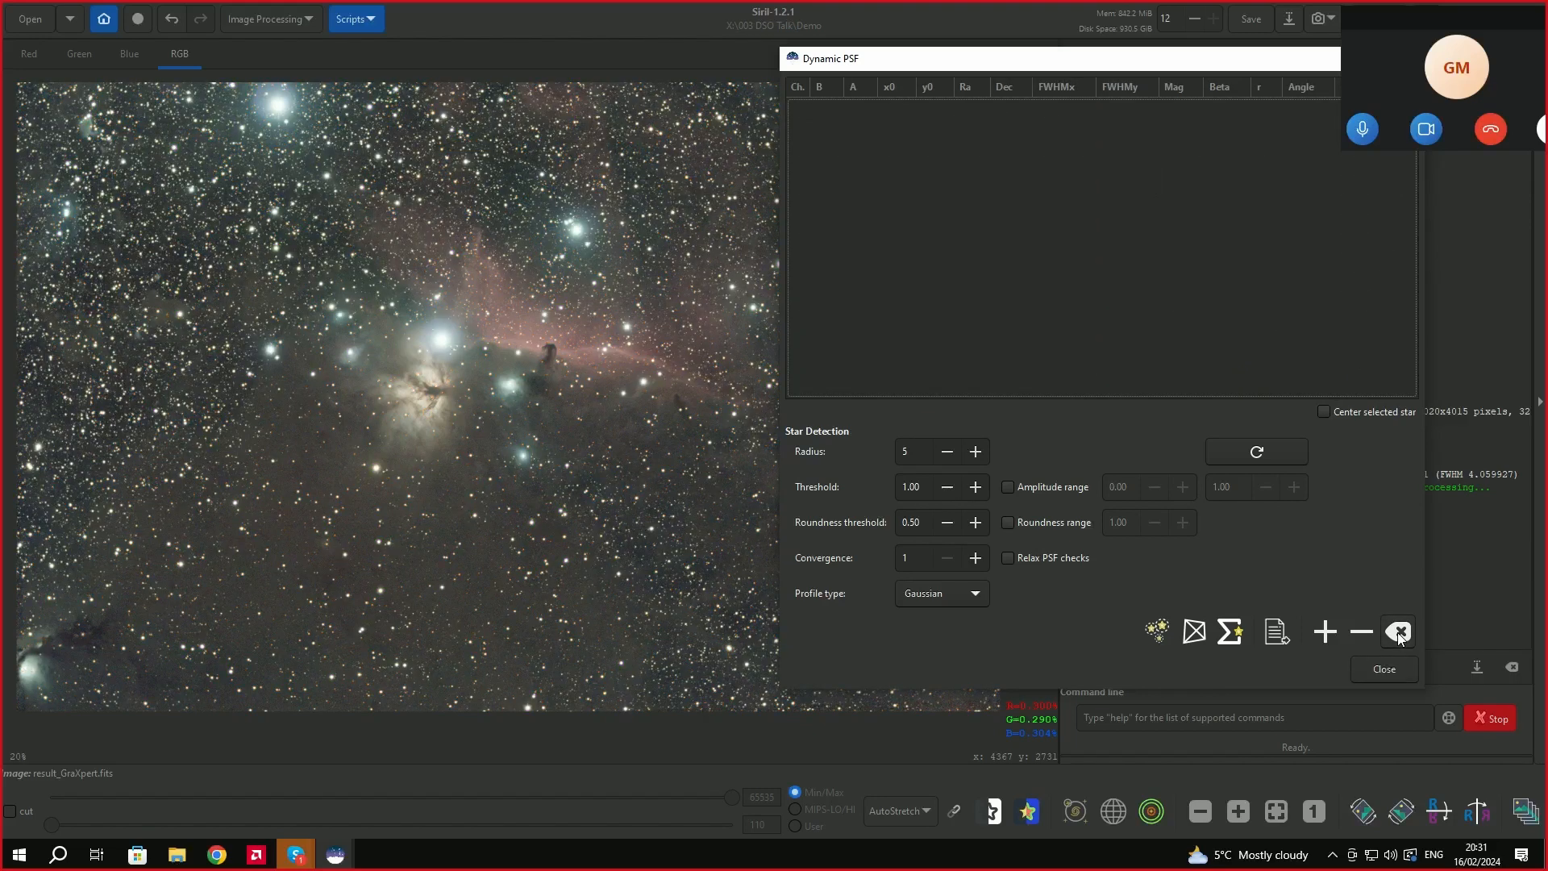
click(1156, 632)
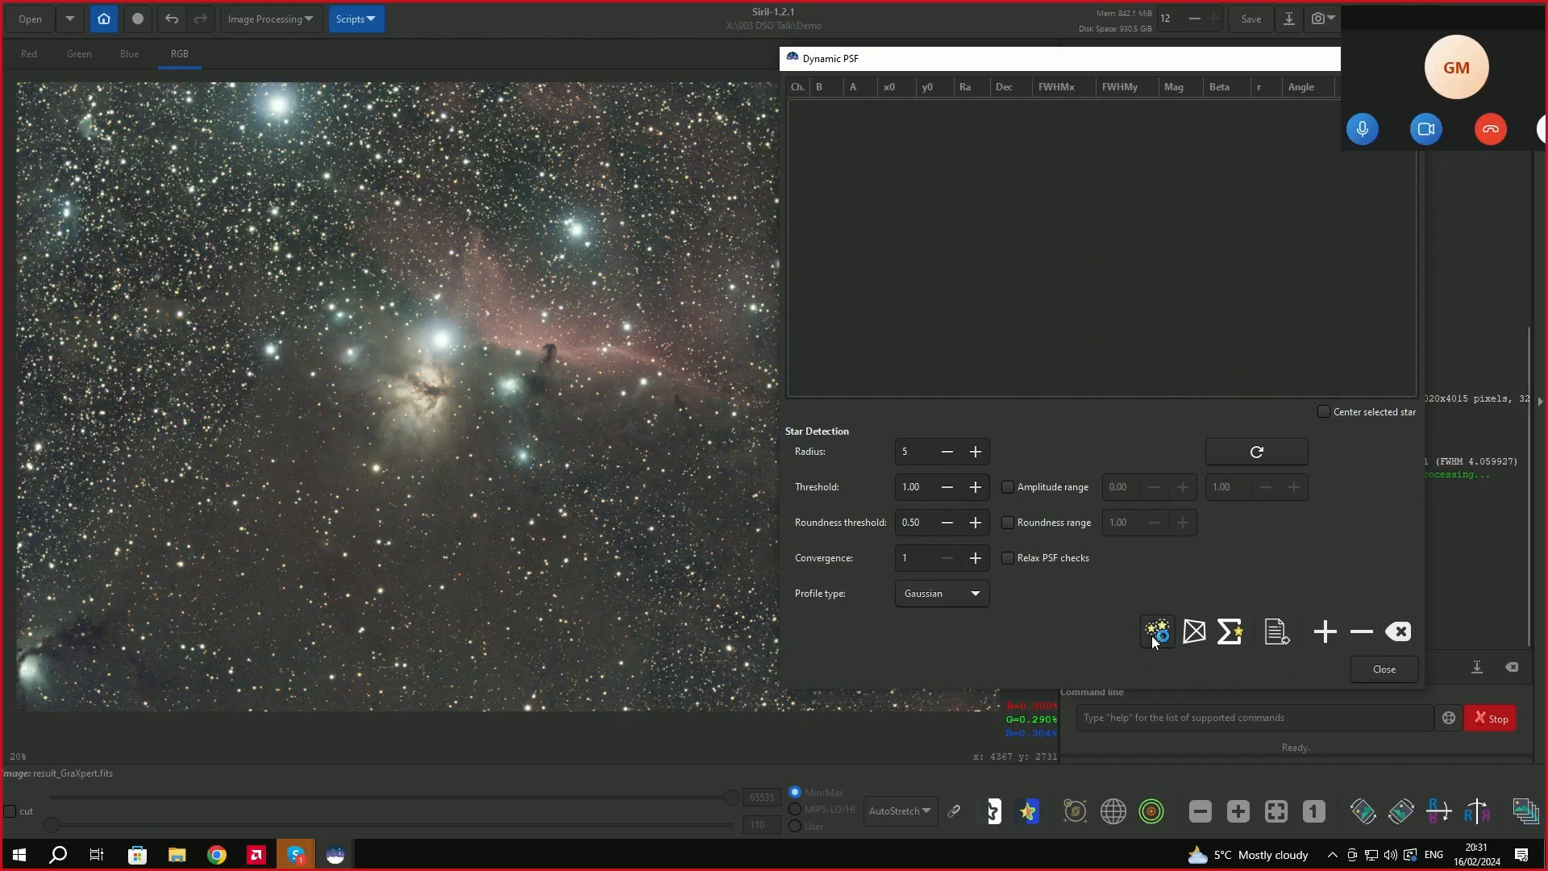
drag(1095, 61, 1344, 96)
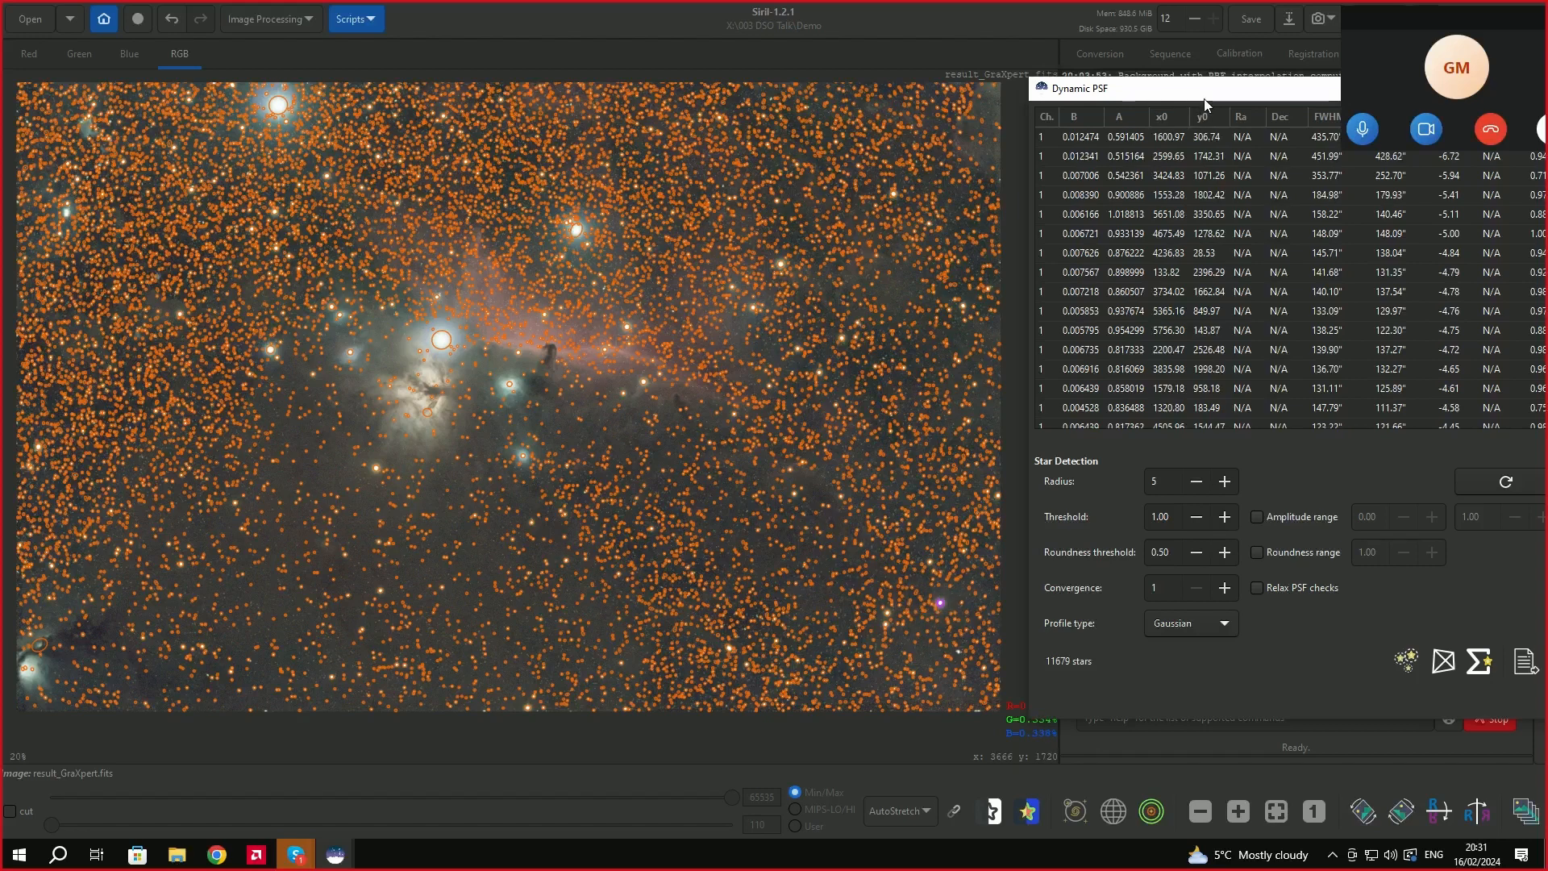
drag(1205, 104, 1038, 103)
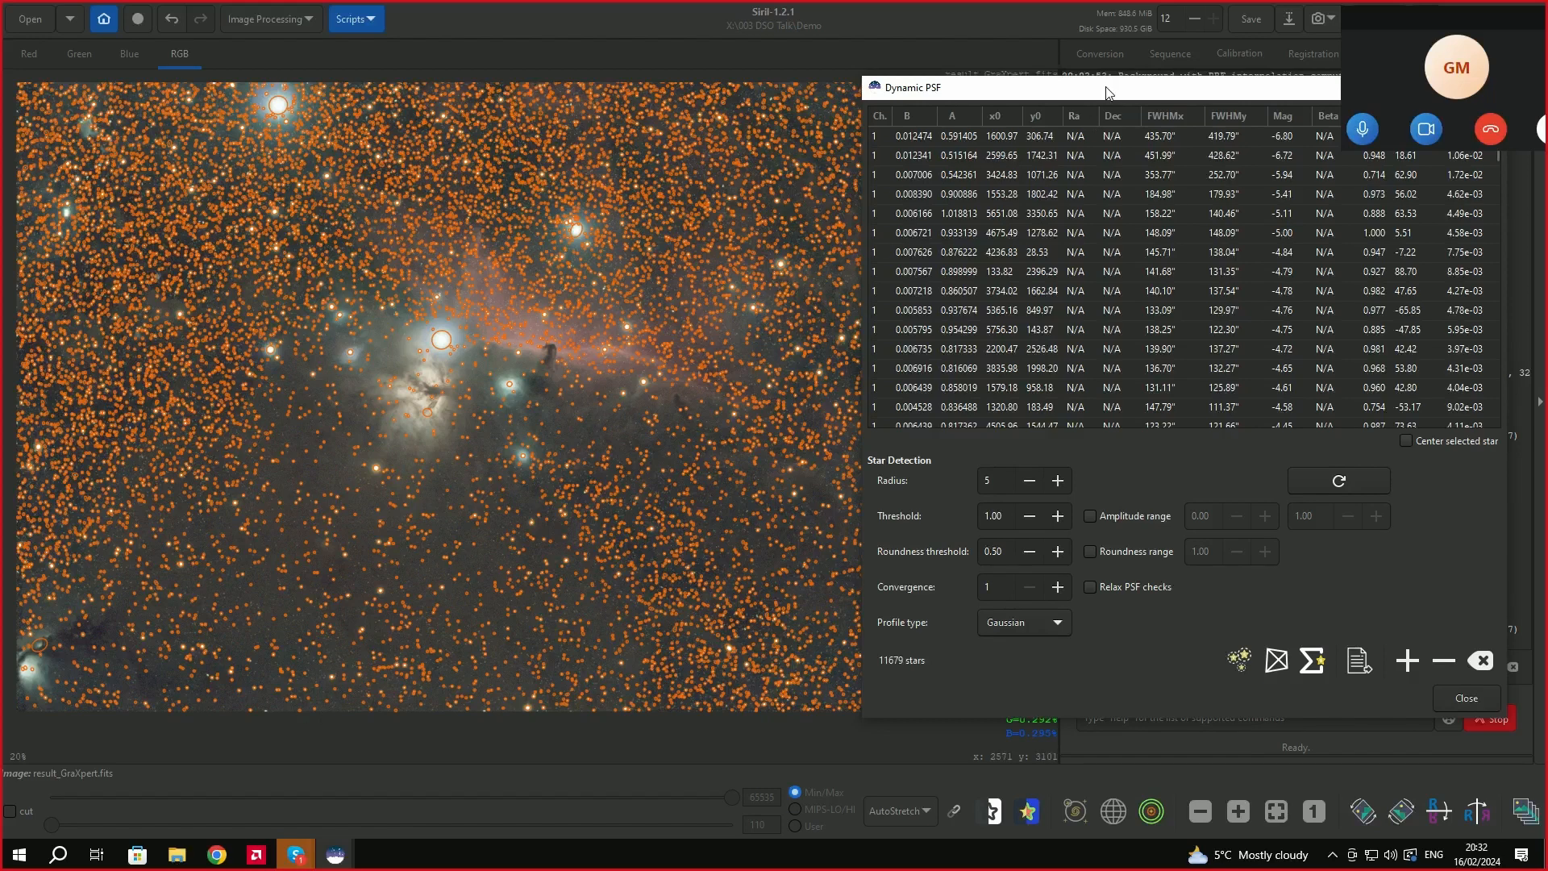
drag(1106, 91, 1022, 100)
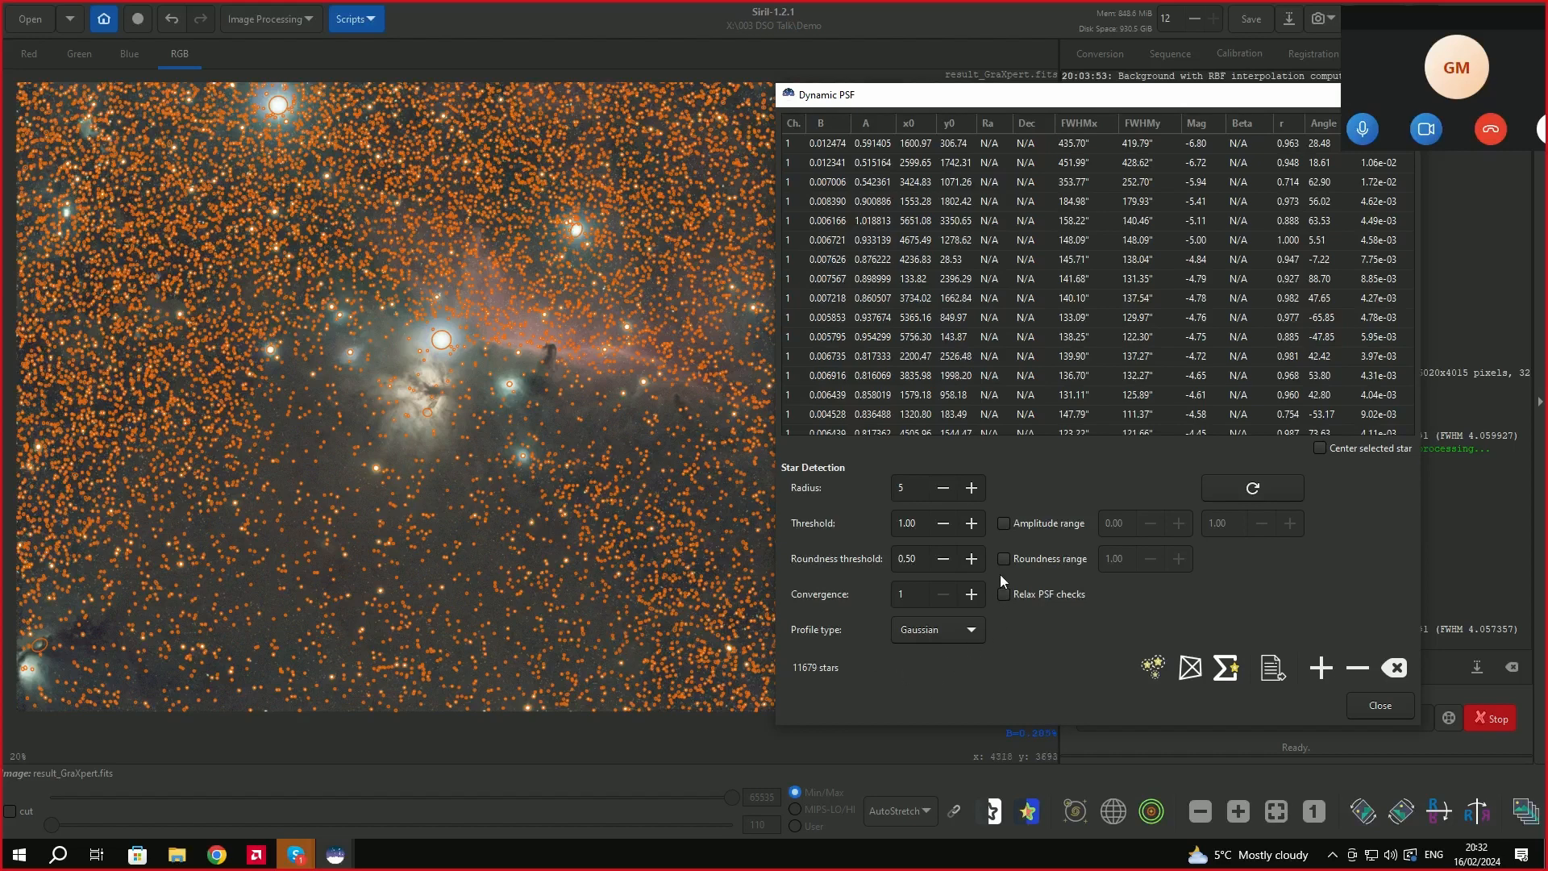
Limit star detection to an amplitude range of 0.10 to 0.70, detect the stars again and close Dynamic PSF.
click(1007, 524)
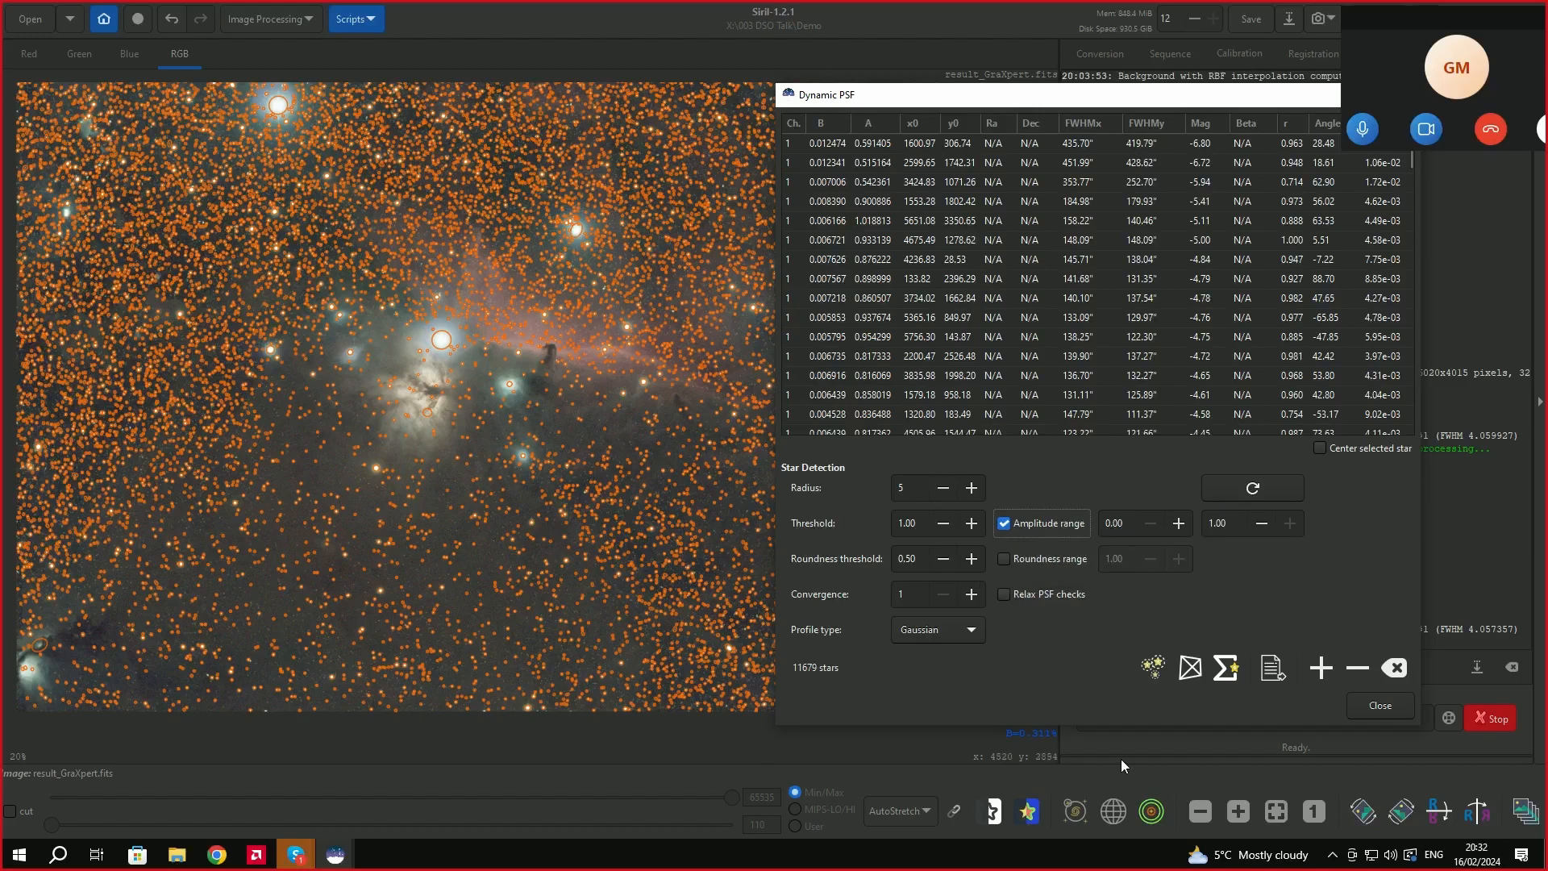
click(1119, 521)
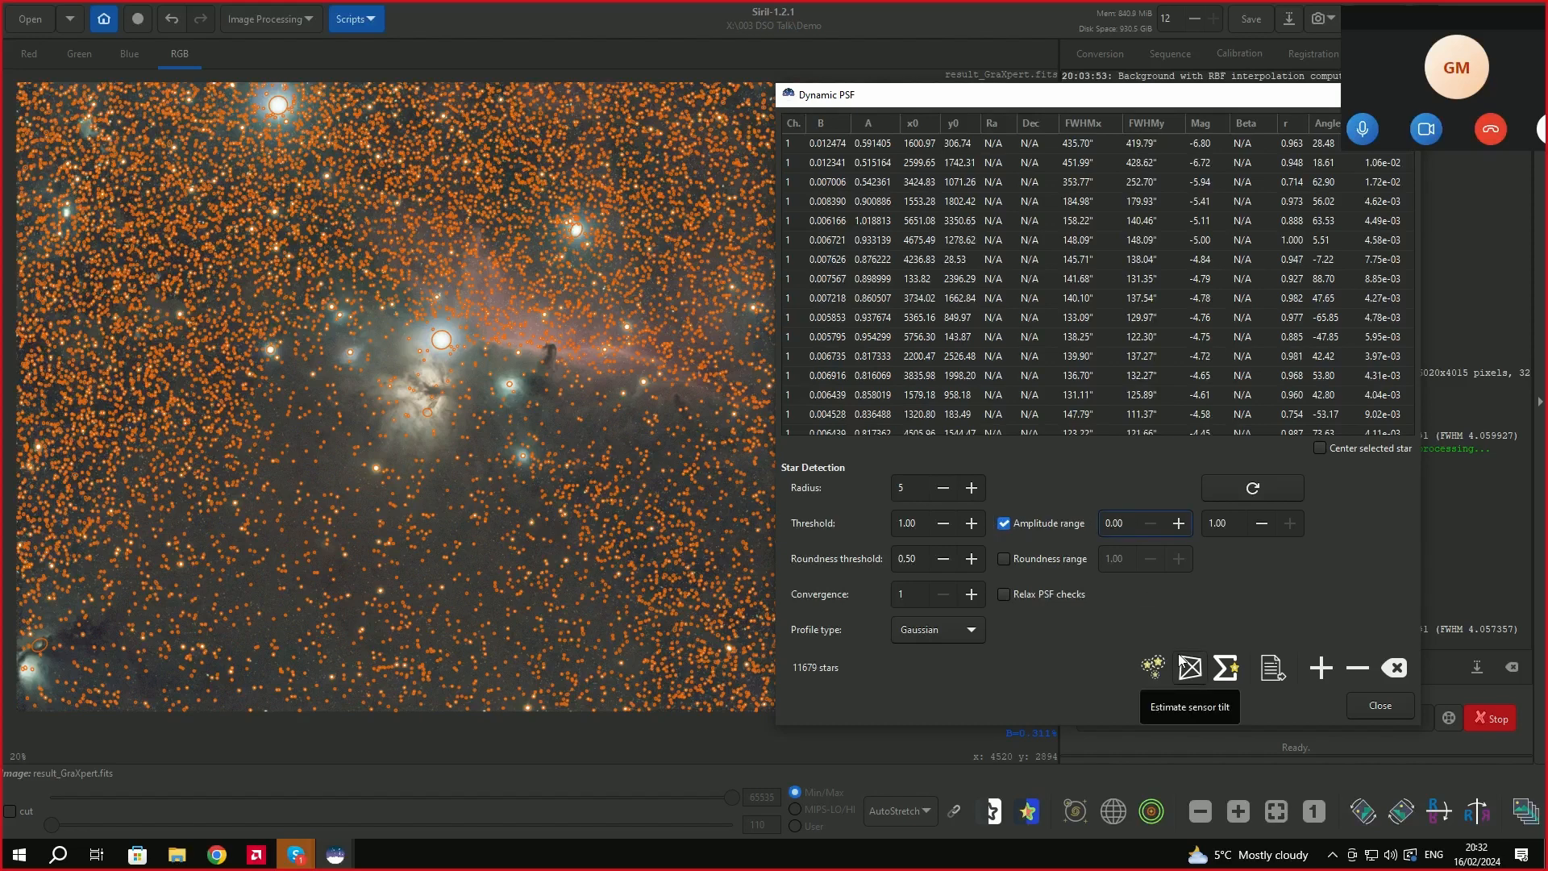
key(BackSpace)
text(1)
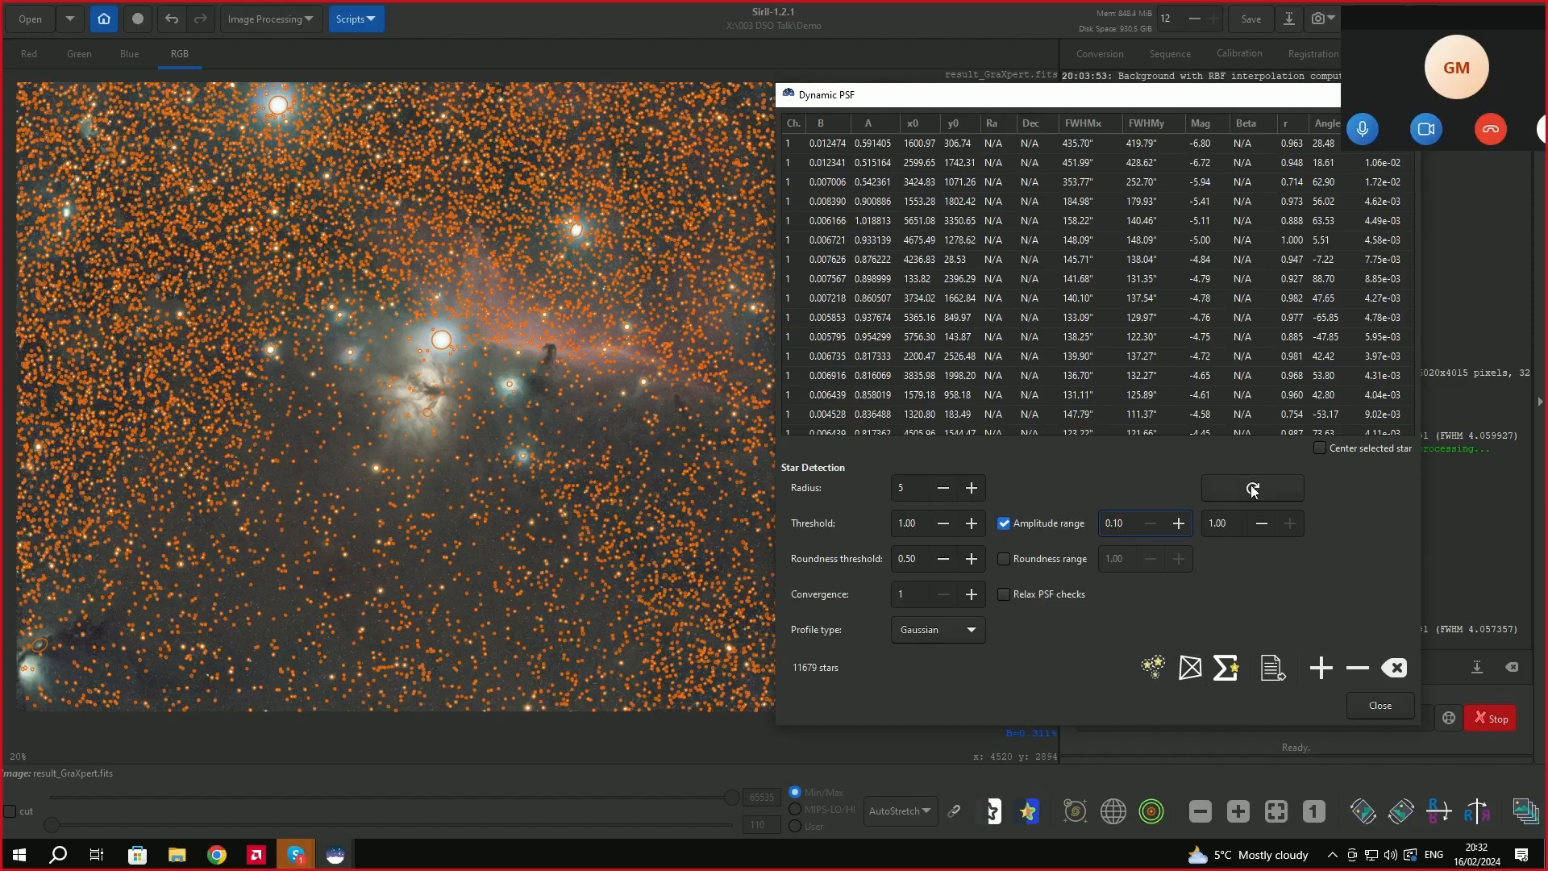
key(Tab)
click(1155, 668)
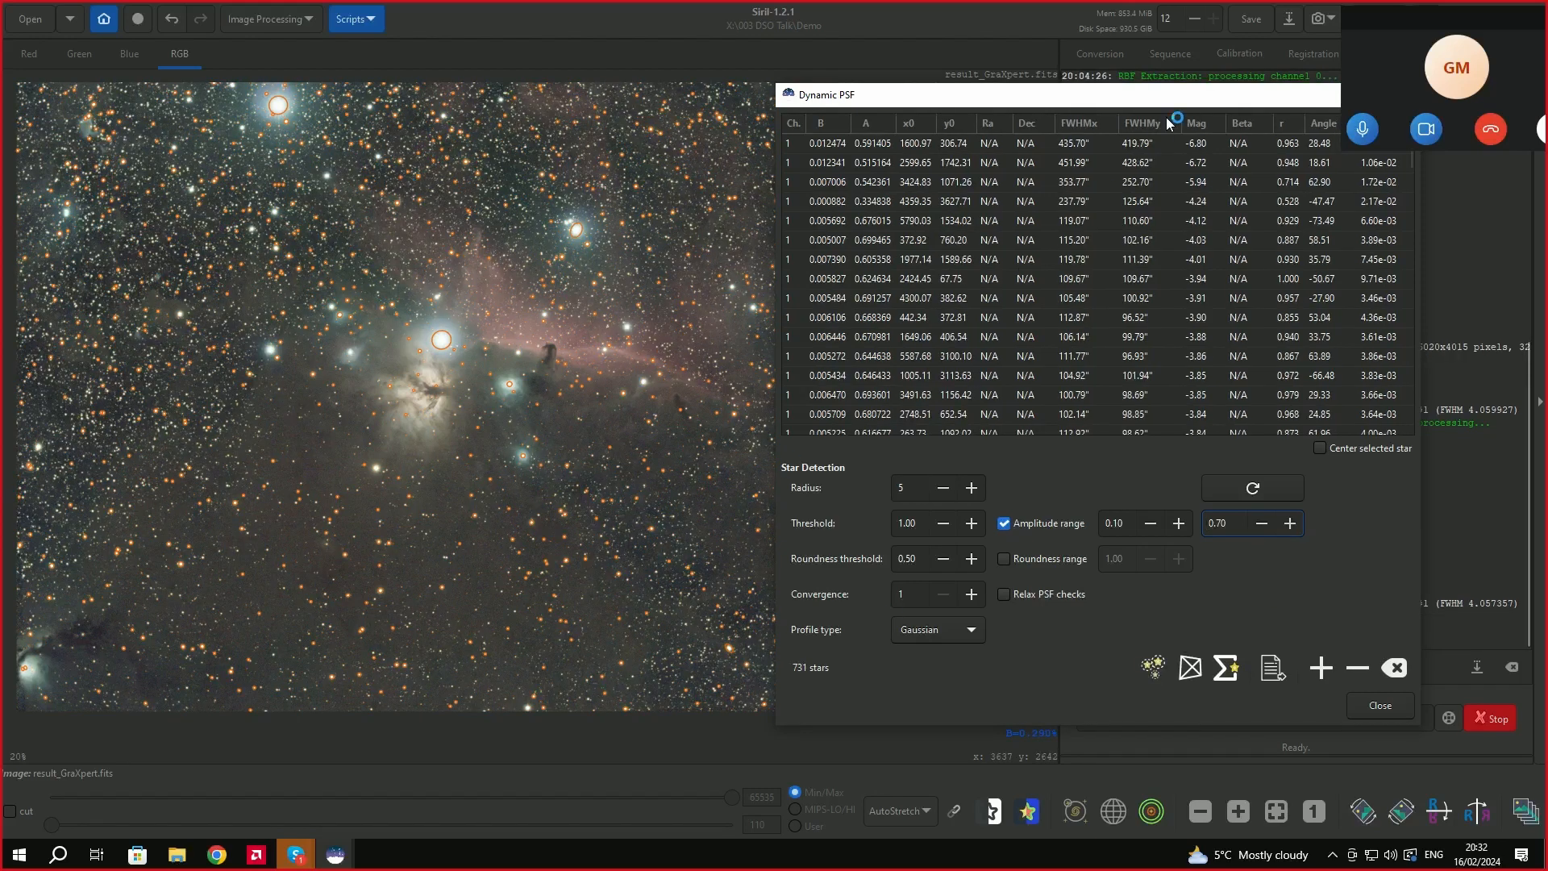
drag(1225, 97, 1150, 105)
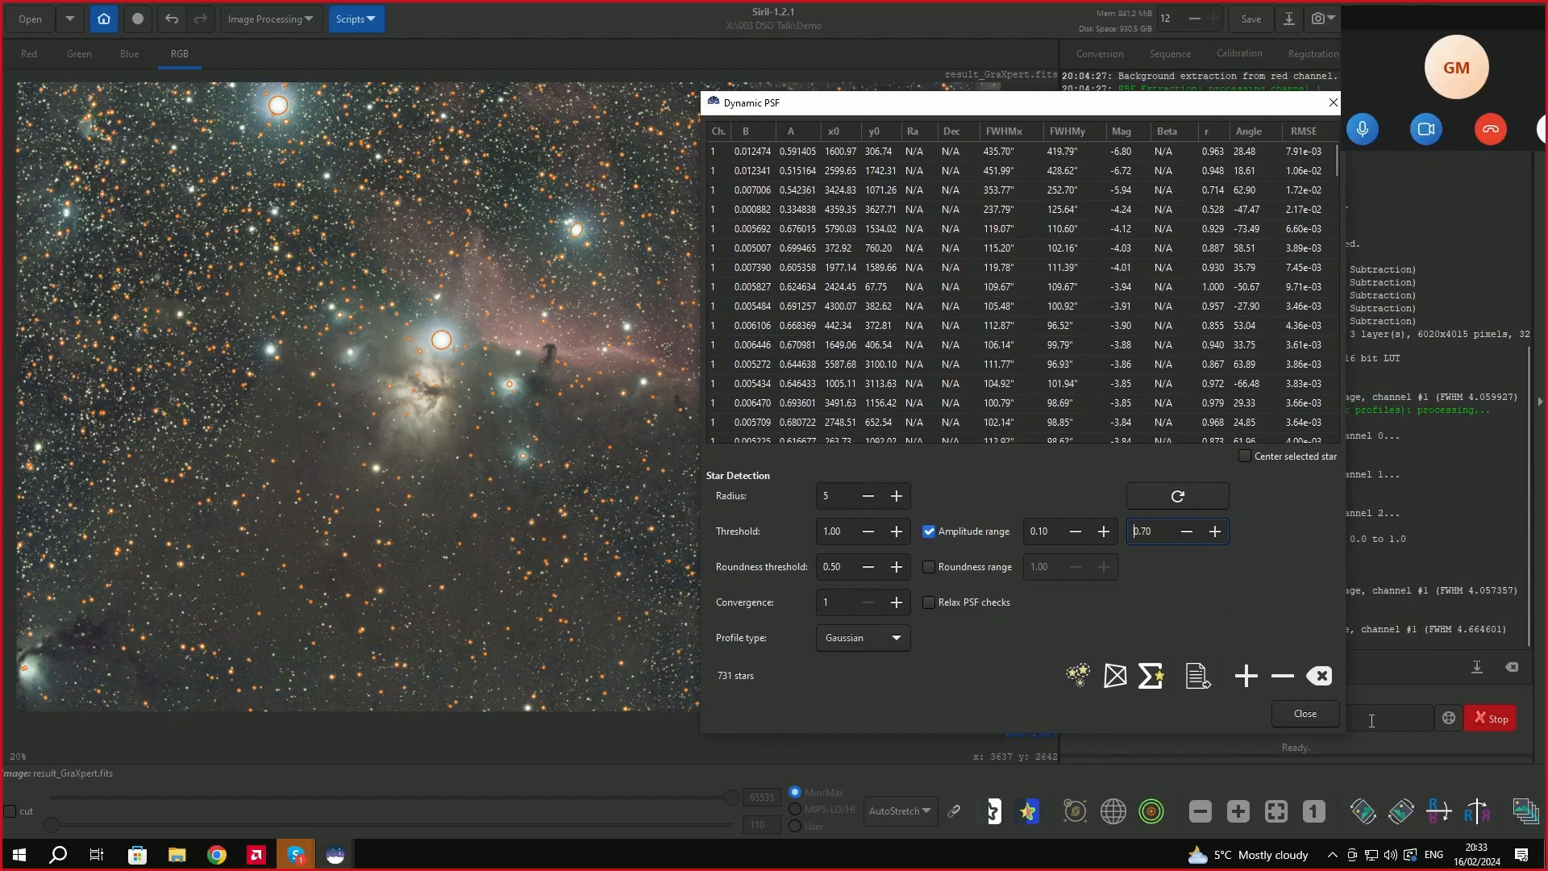
click(1322, 722)
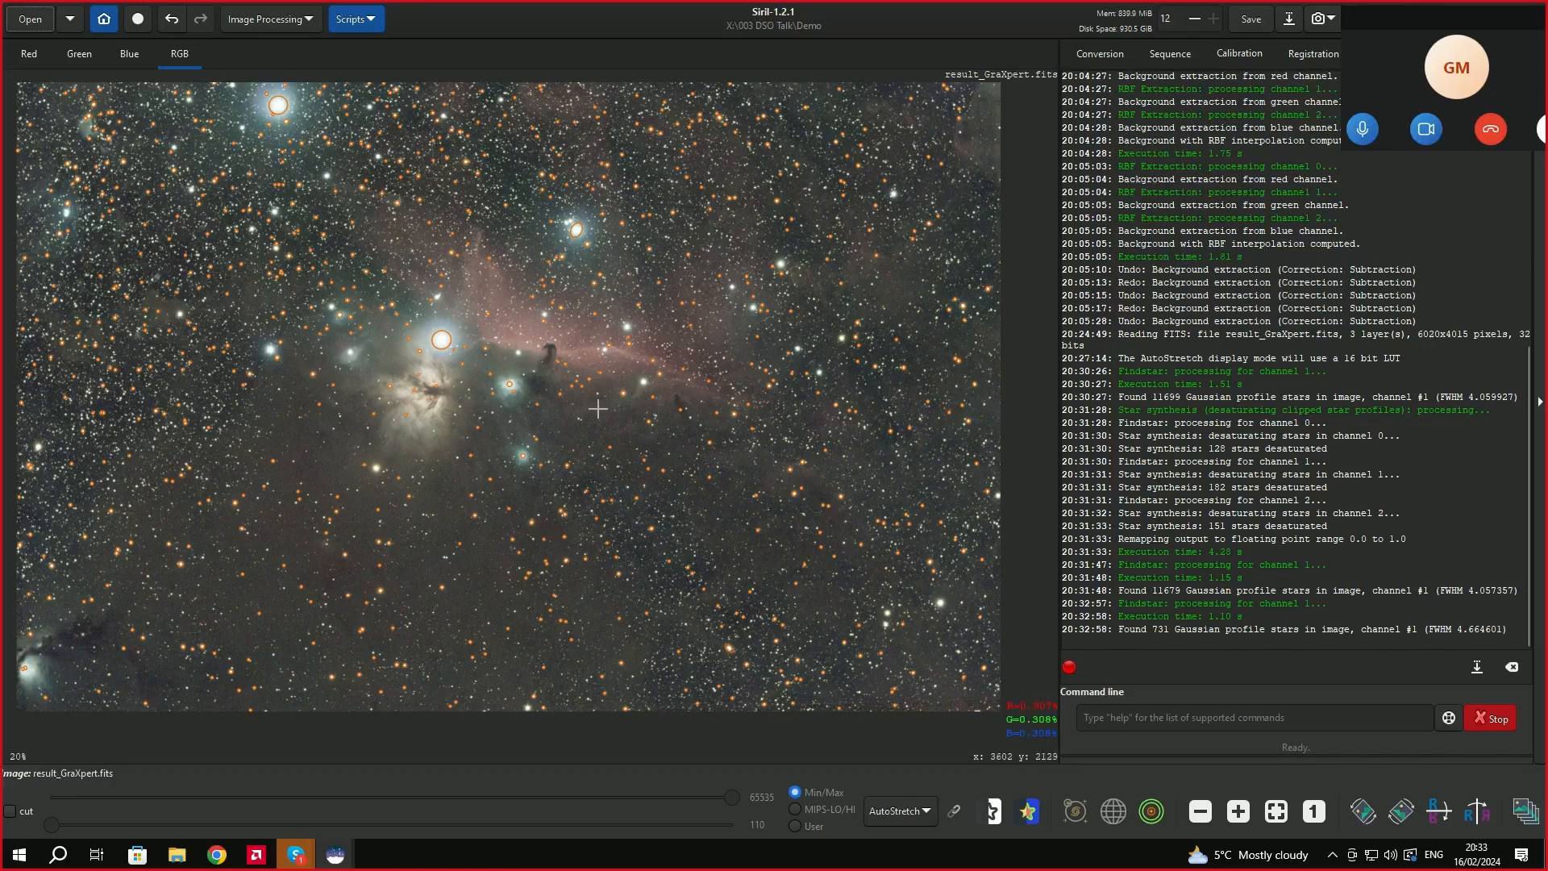
Open Deconvolution and generate the PSF with PSF from stars as the source.
click(308, 18)
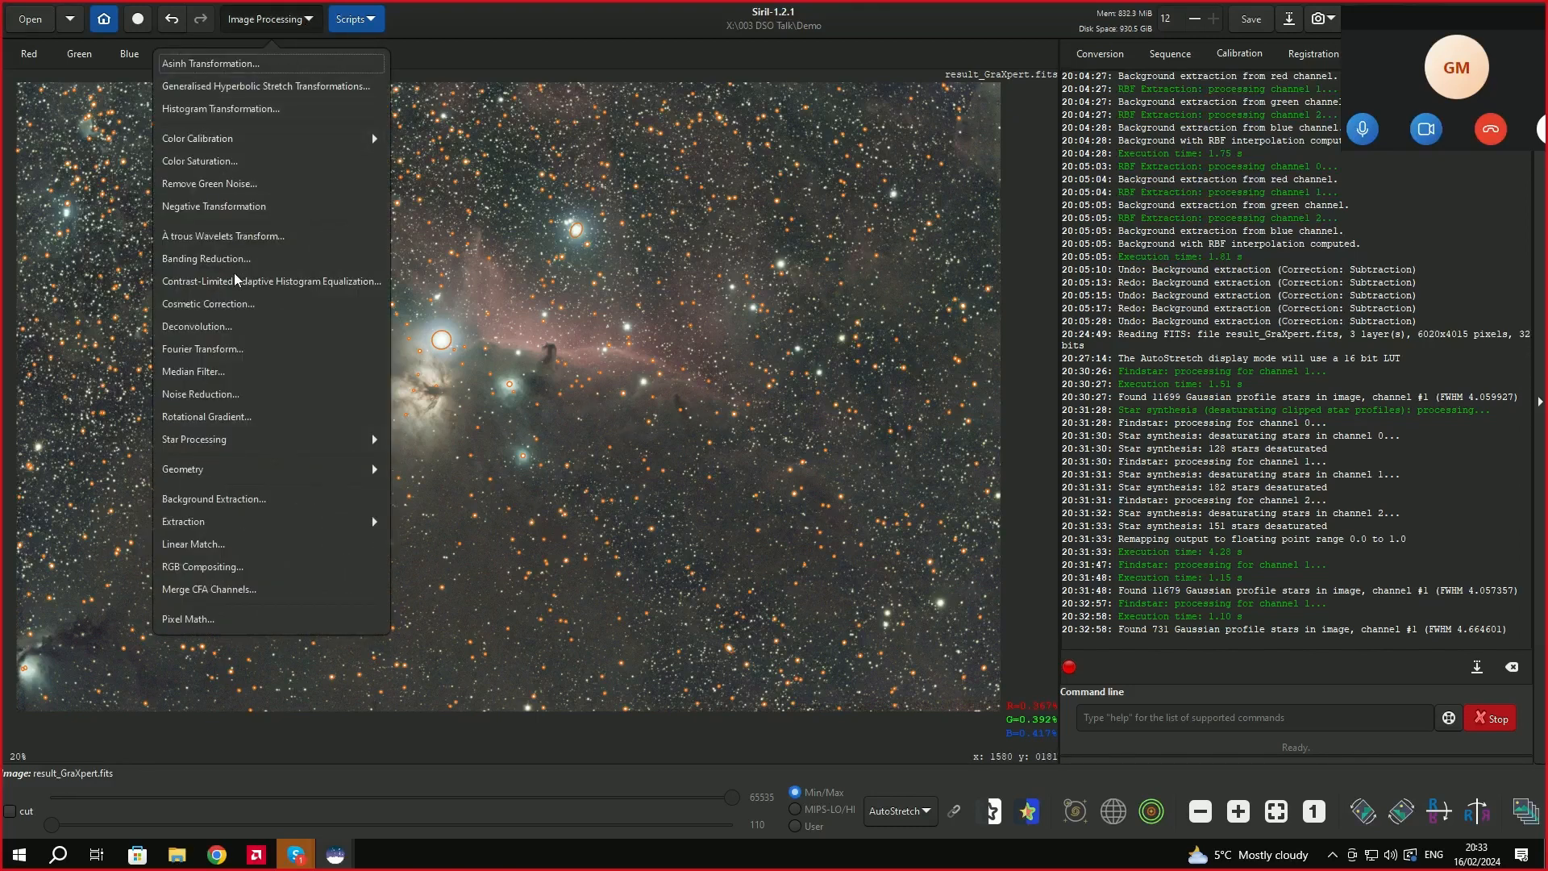
click(219, 325)
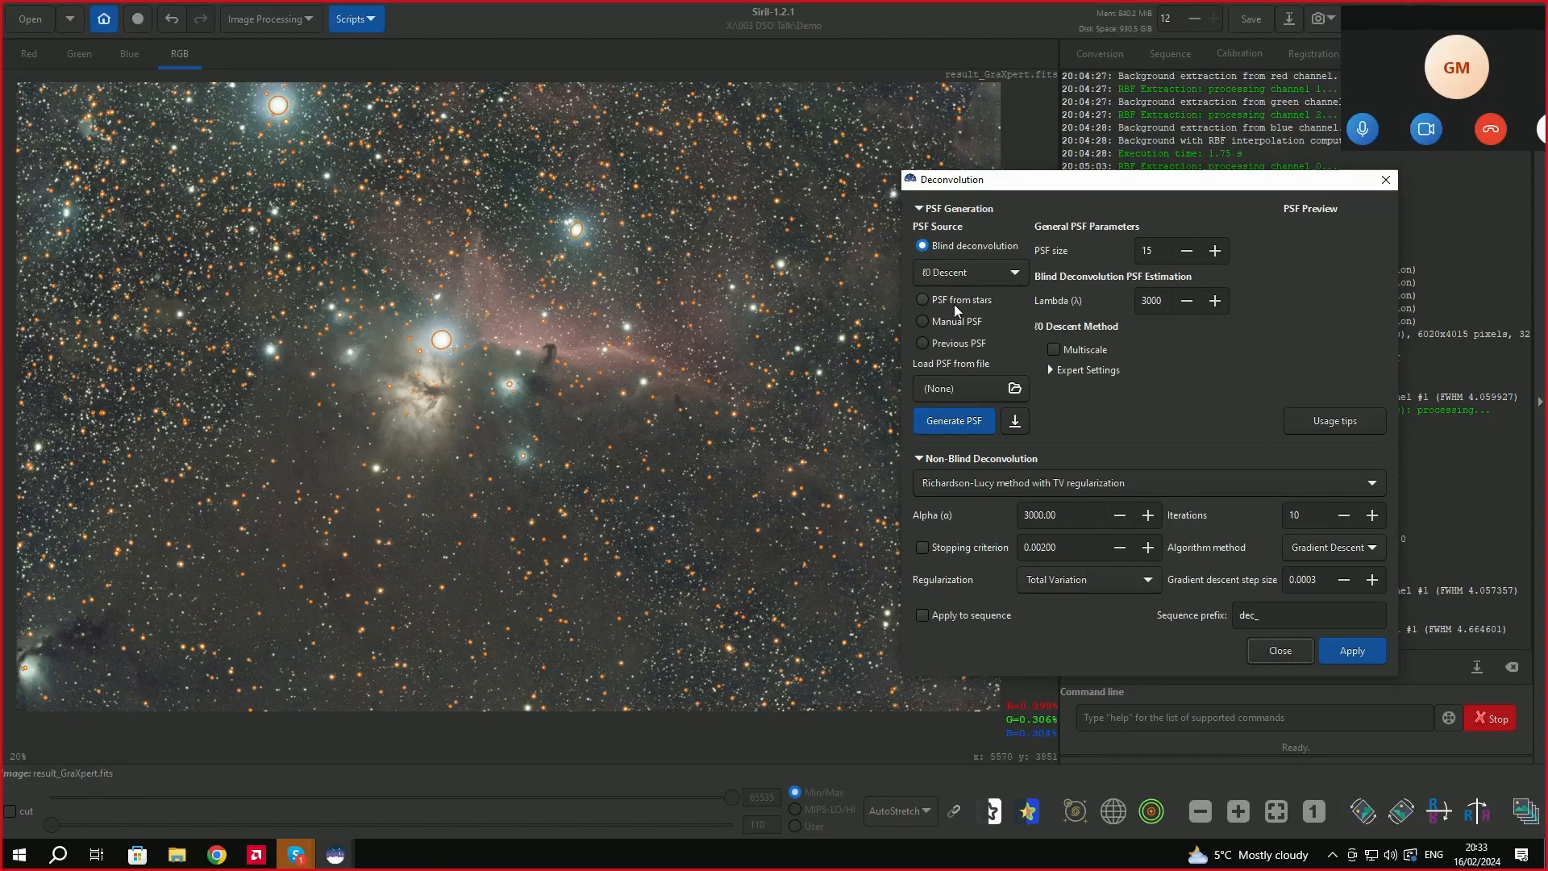
click(924, 298)
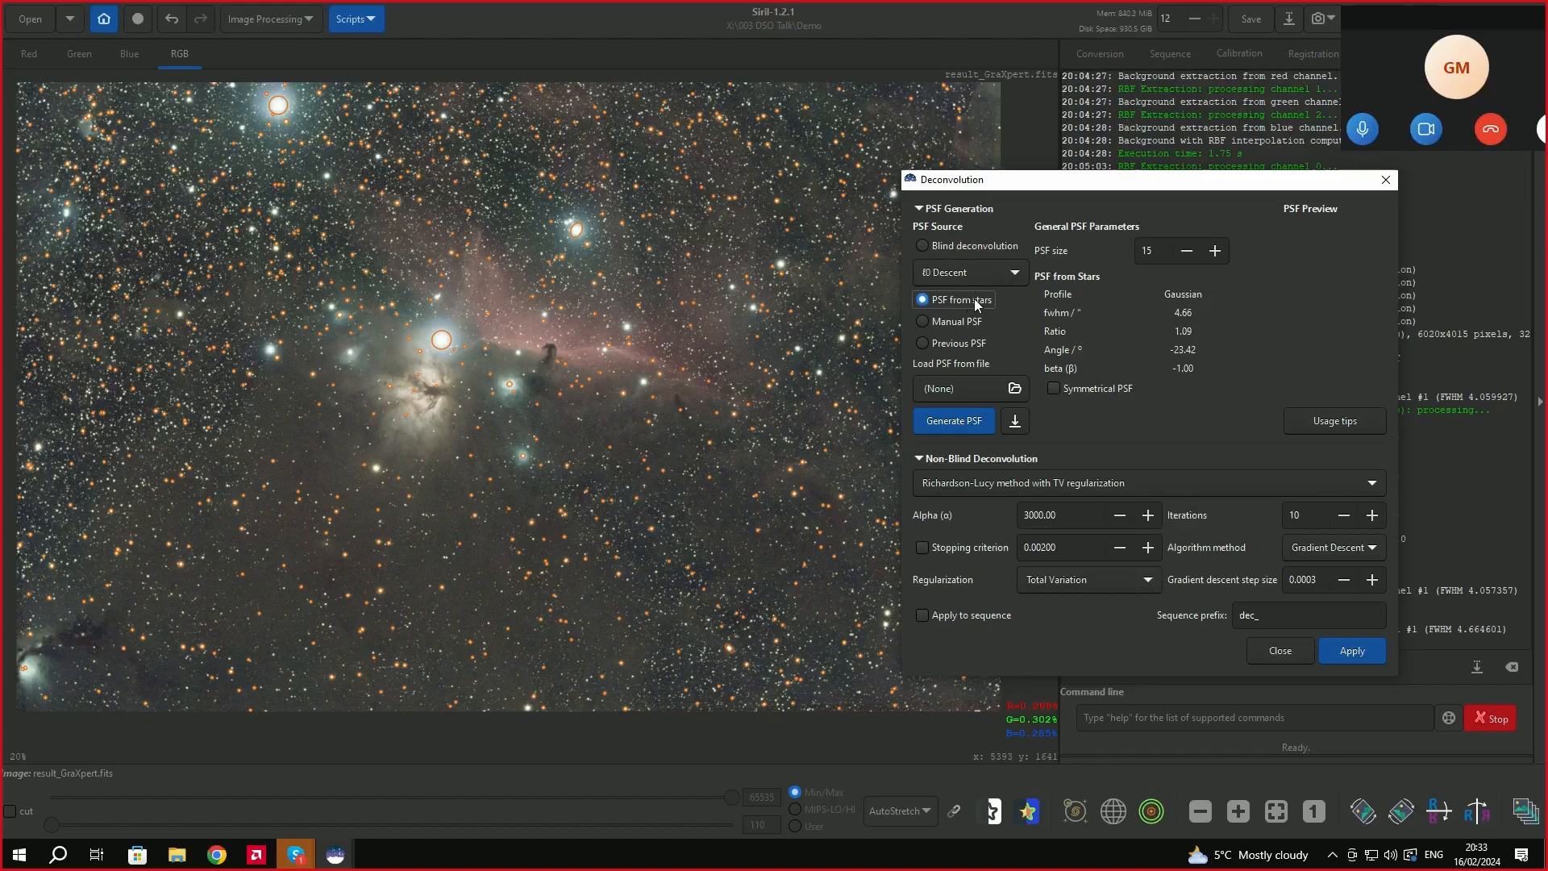
click(961, 423)
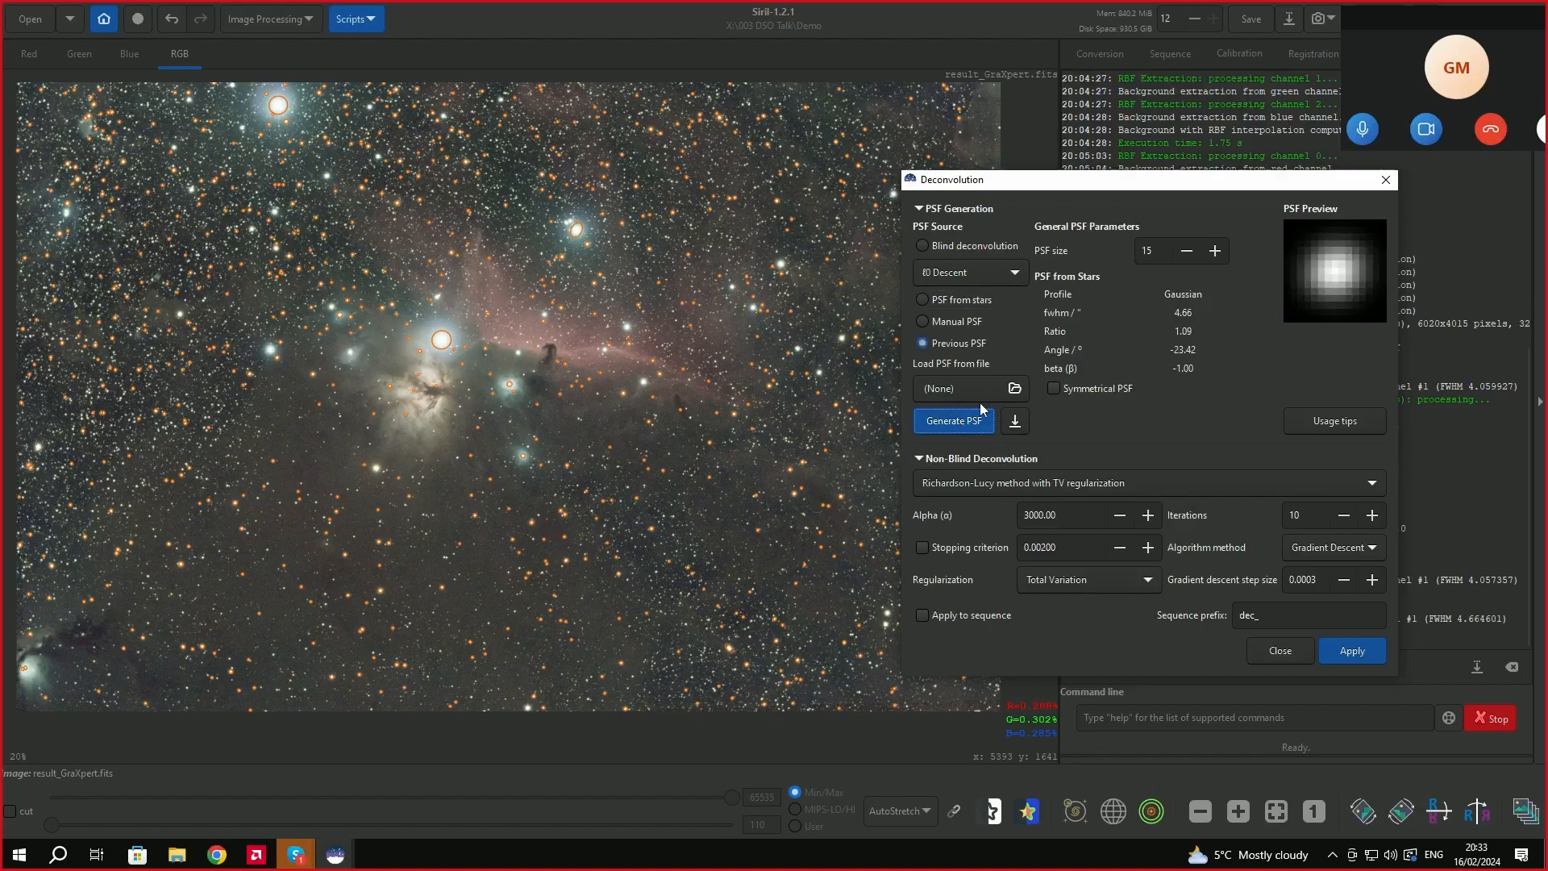
drag(1200, 179, 1039, 54)
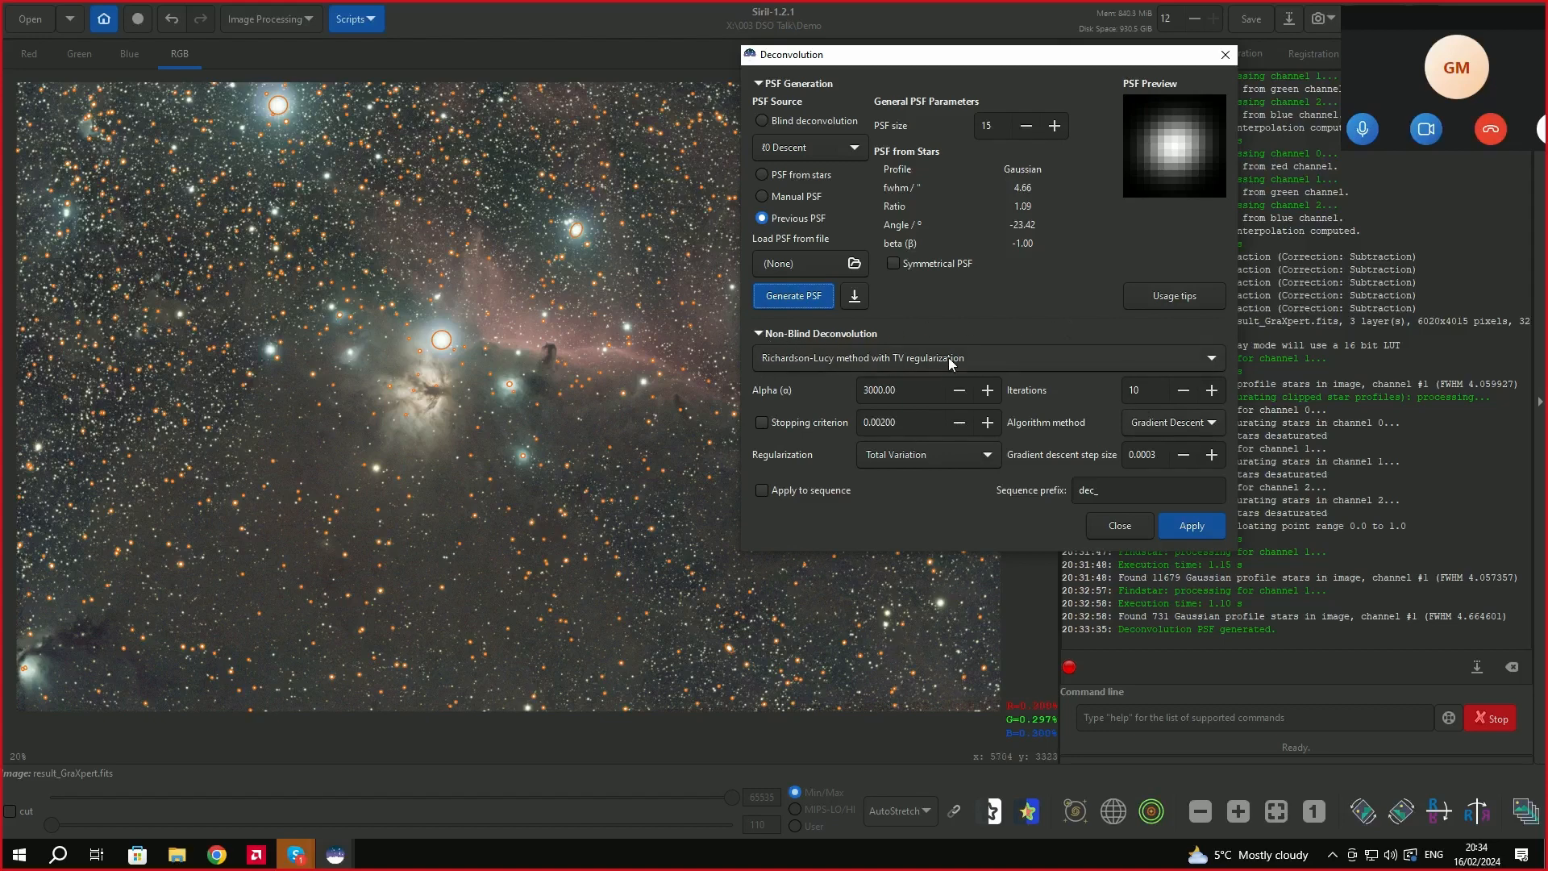
Keep the Richardson-Lucy method with TV regularization, apply the deconvolution and inspect the Horsehead region up close.
click(1201, 357)
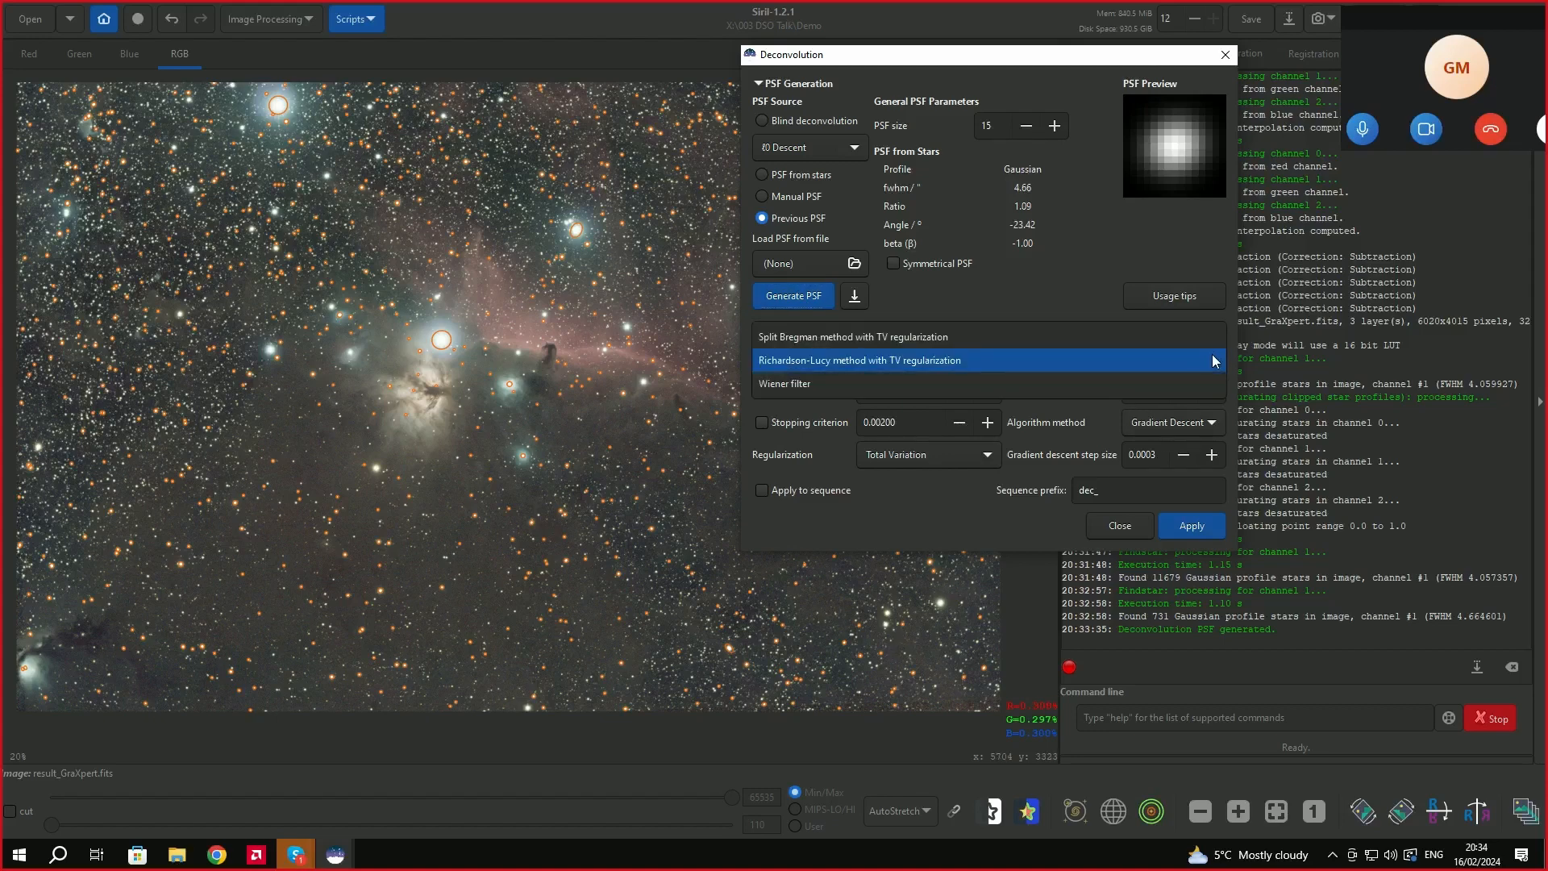
click(1209, 360)
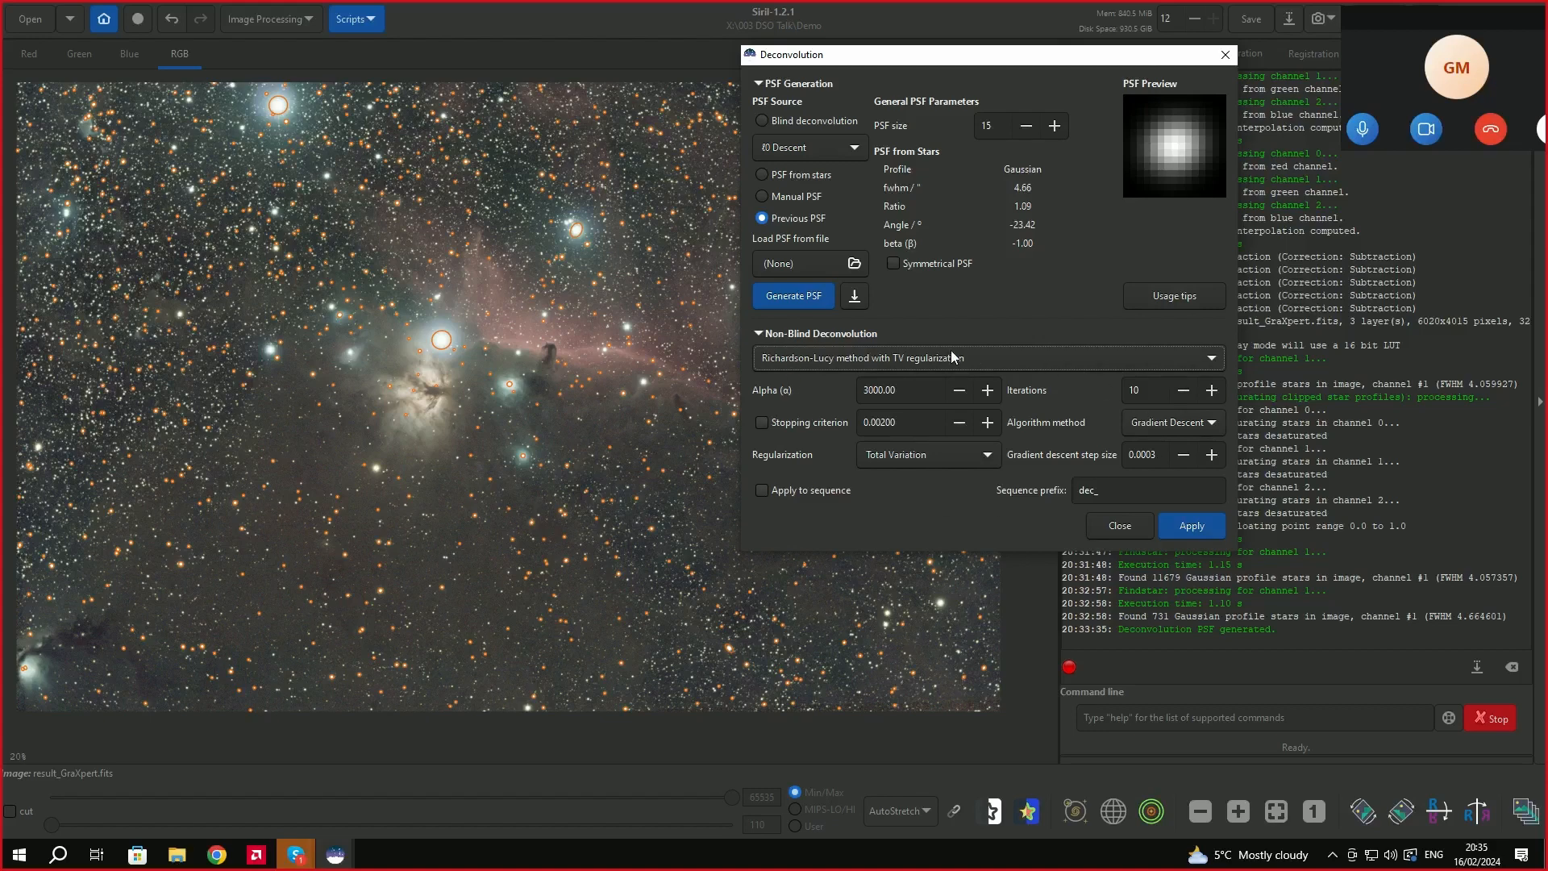
click(1192, 527)
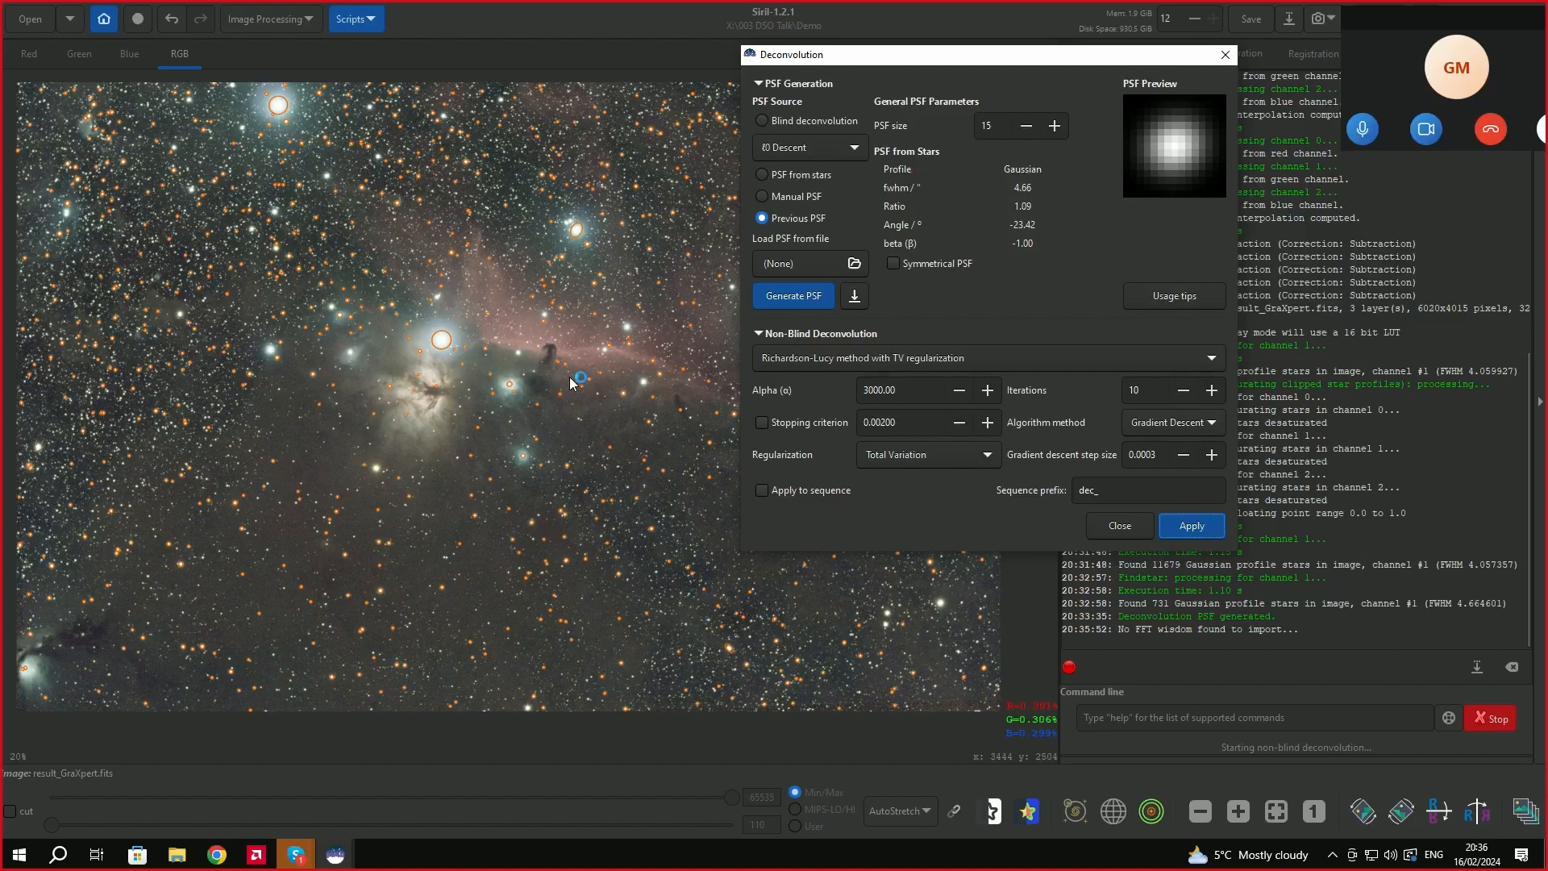
scroll(561, 376, up, 3)
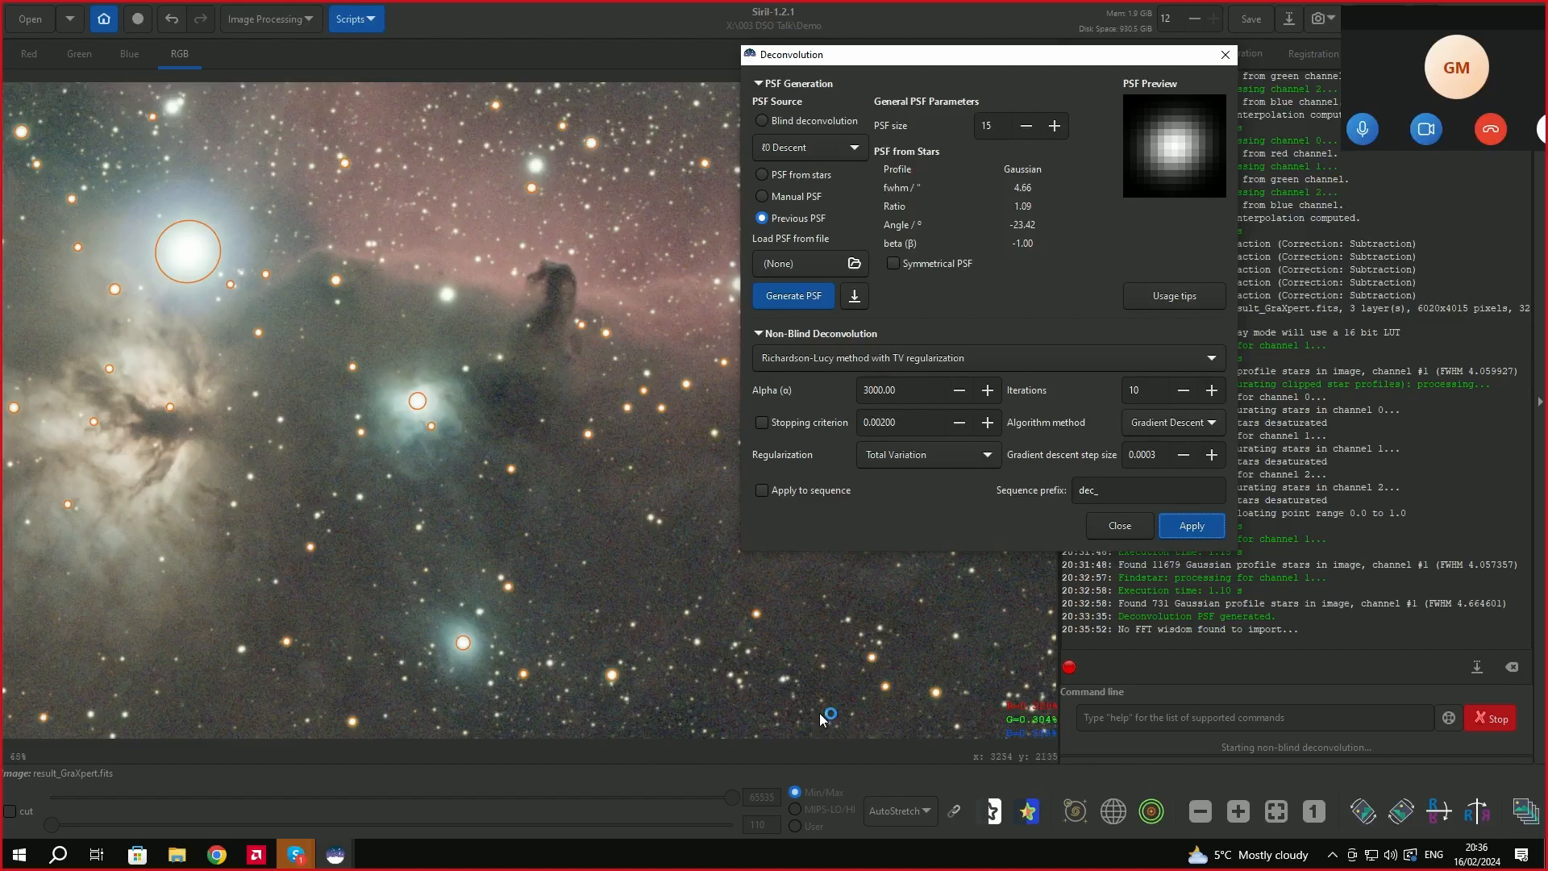
scroll(528, 490, up, 1)
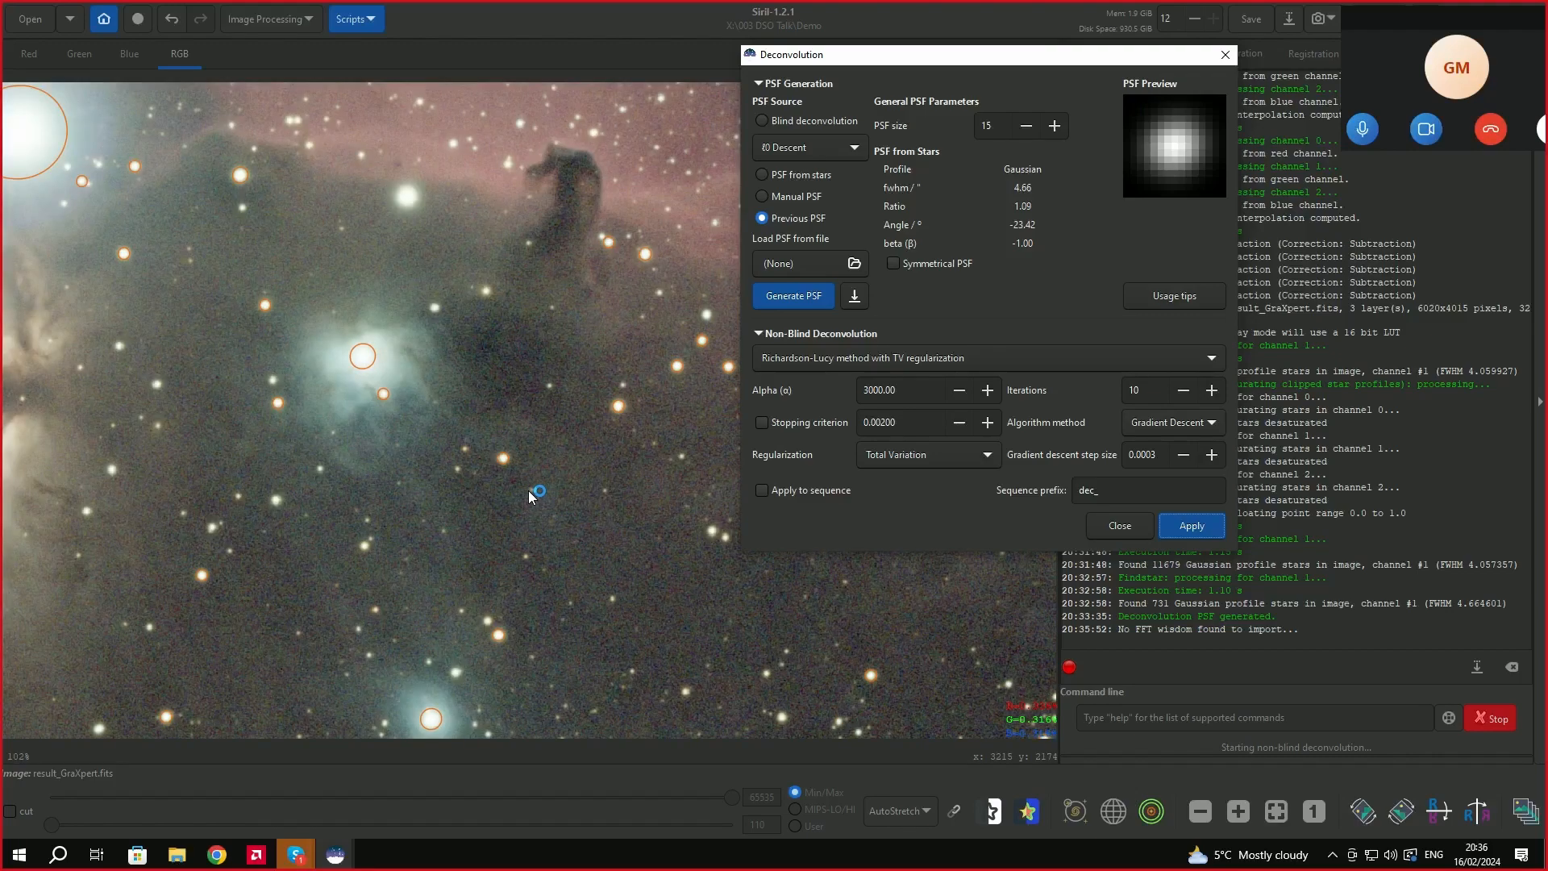
scroll(529, 490, down, 1)
scroll(588, 254, up, 1)
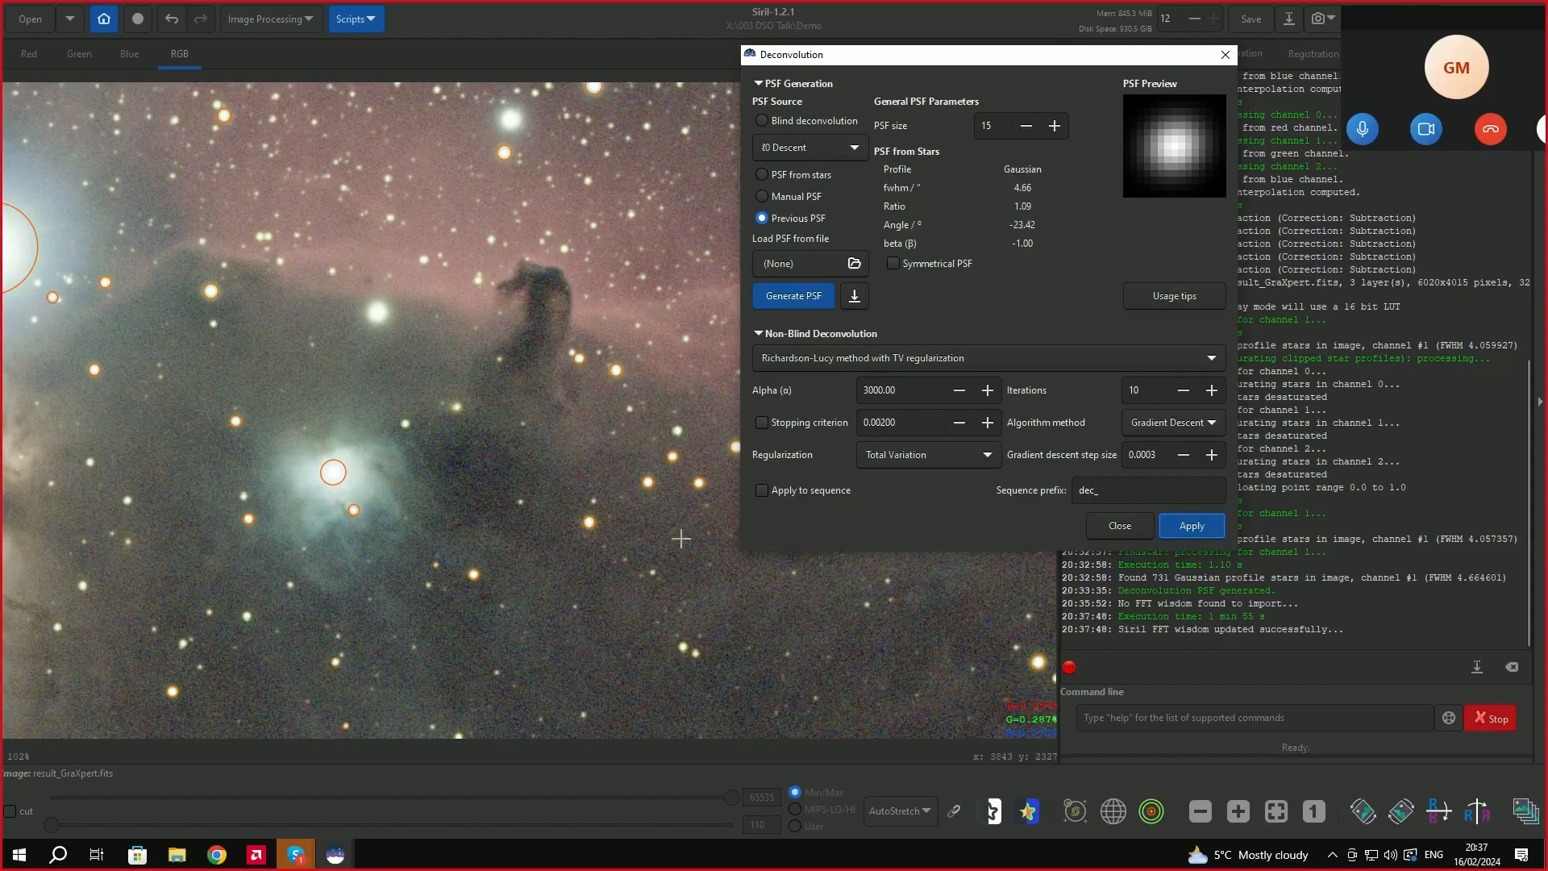
Compare the image before and after deconvolution by repeatedly undoing and redoing it, ending with the deconvolution applied.
click(173, 17)
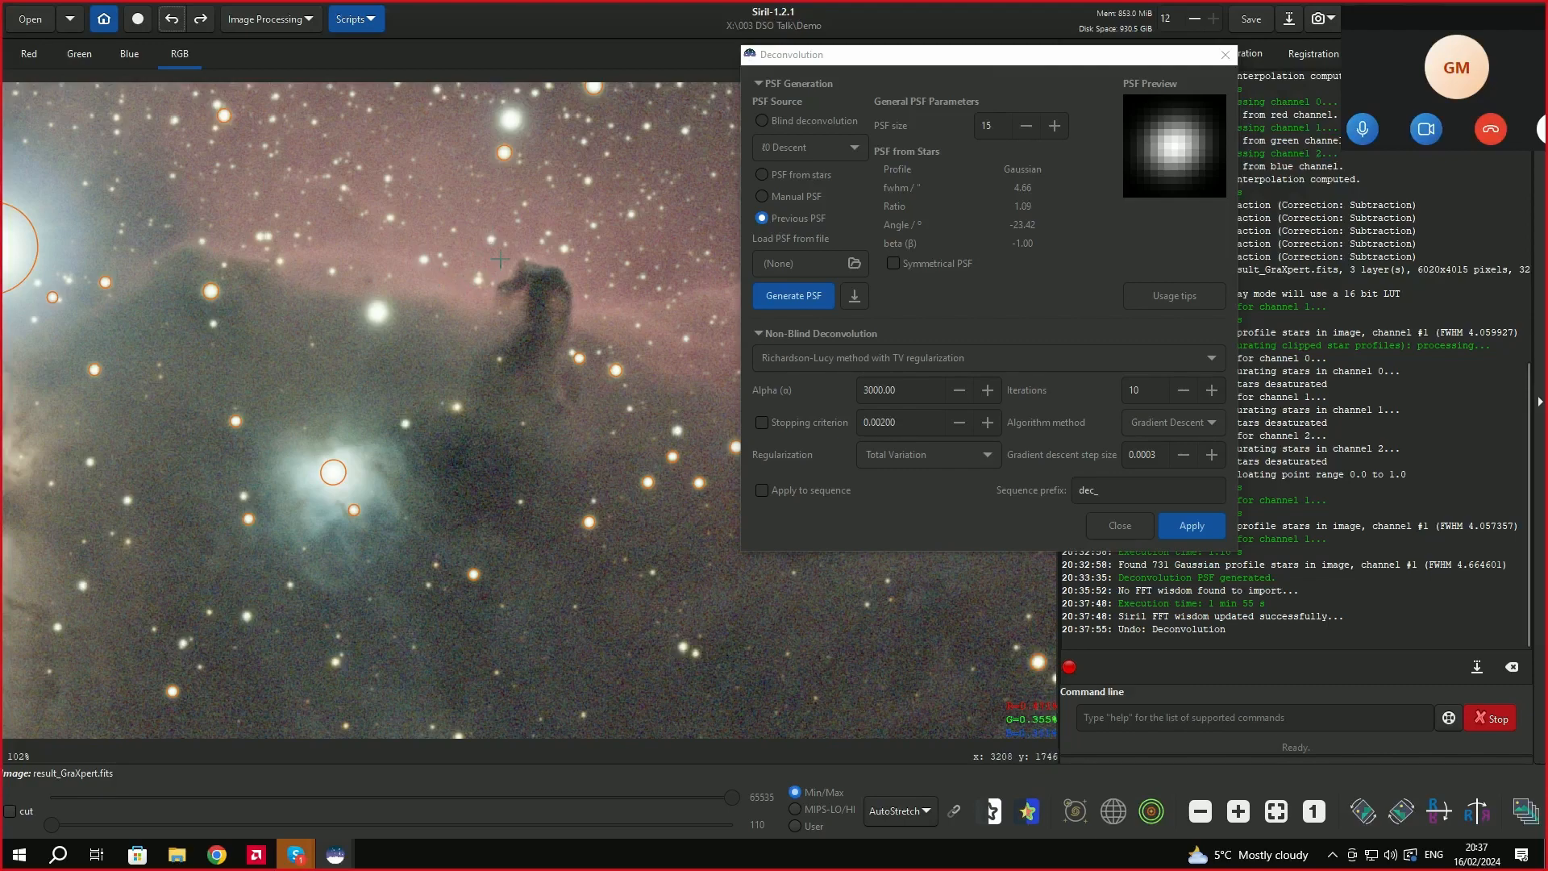
click(198, 21)
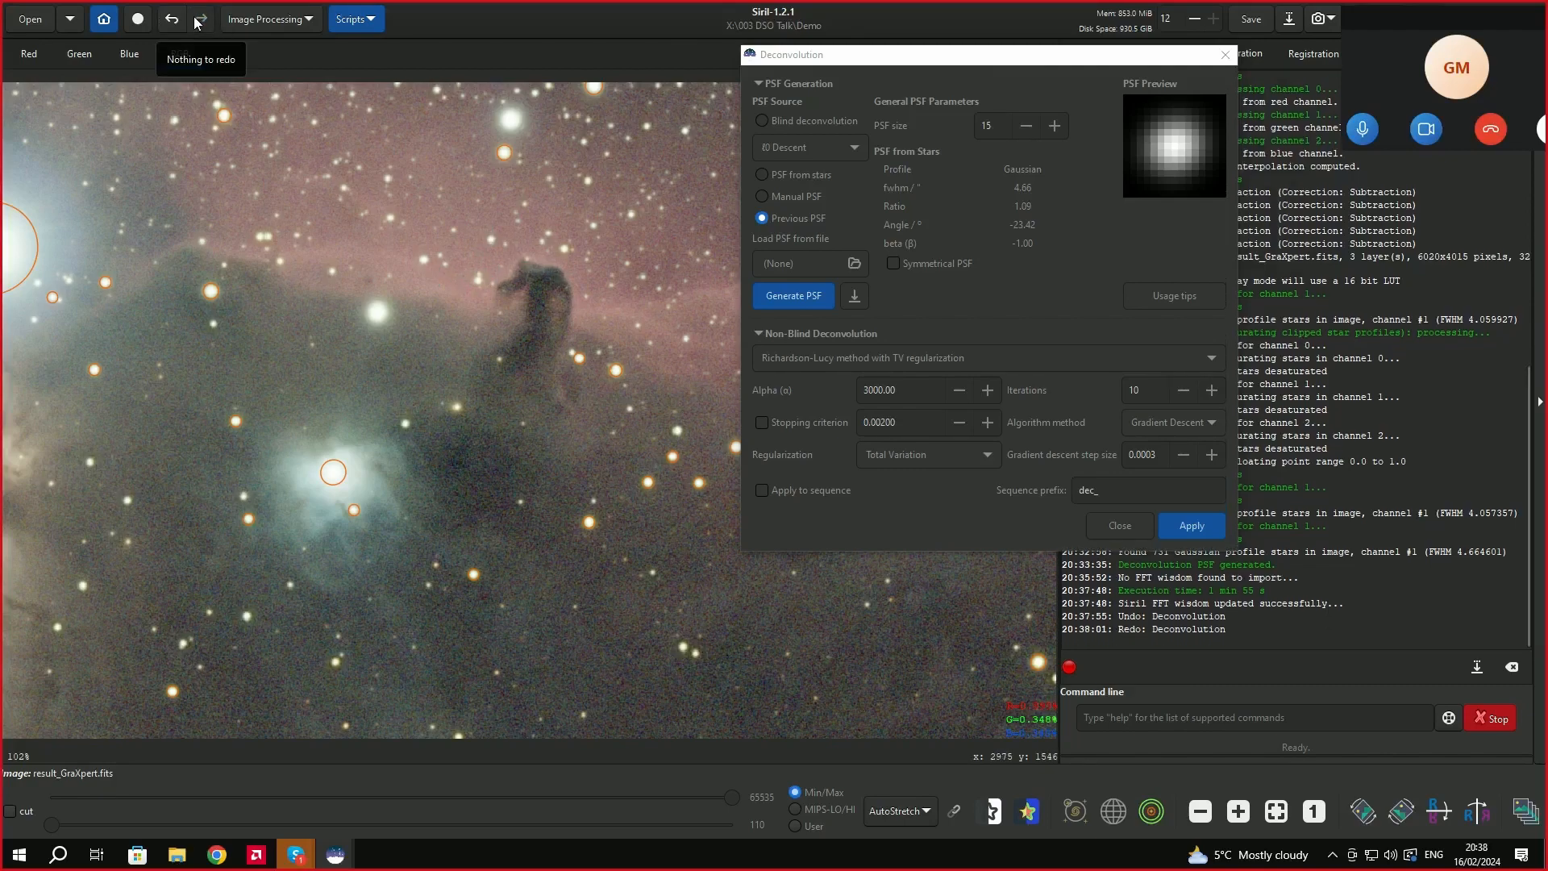
click(167, 22)
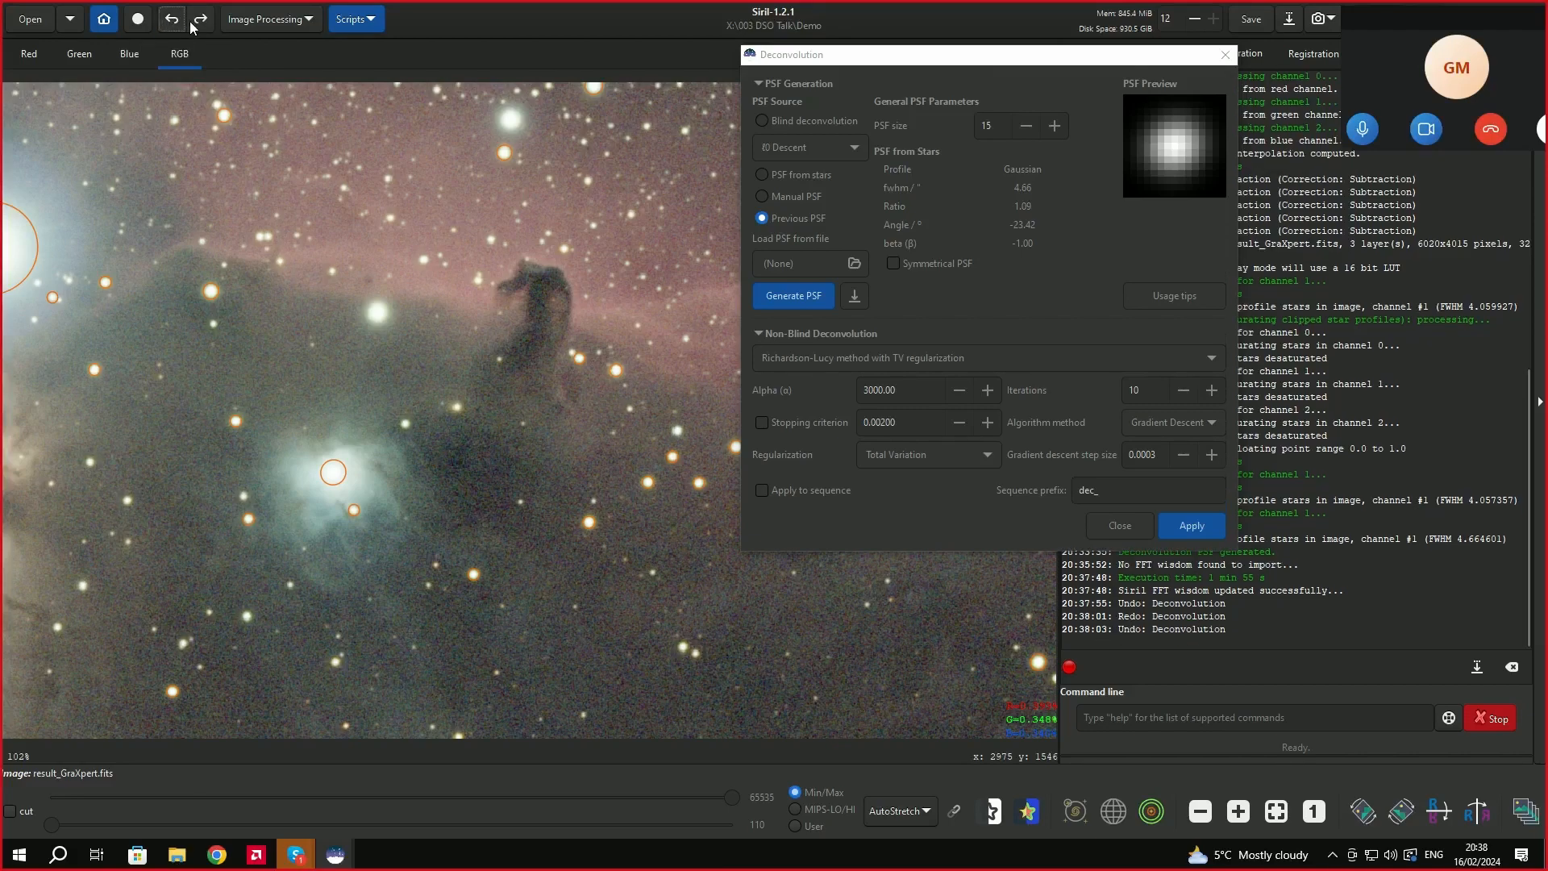
click(202, 20)
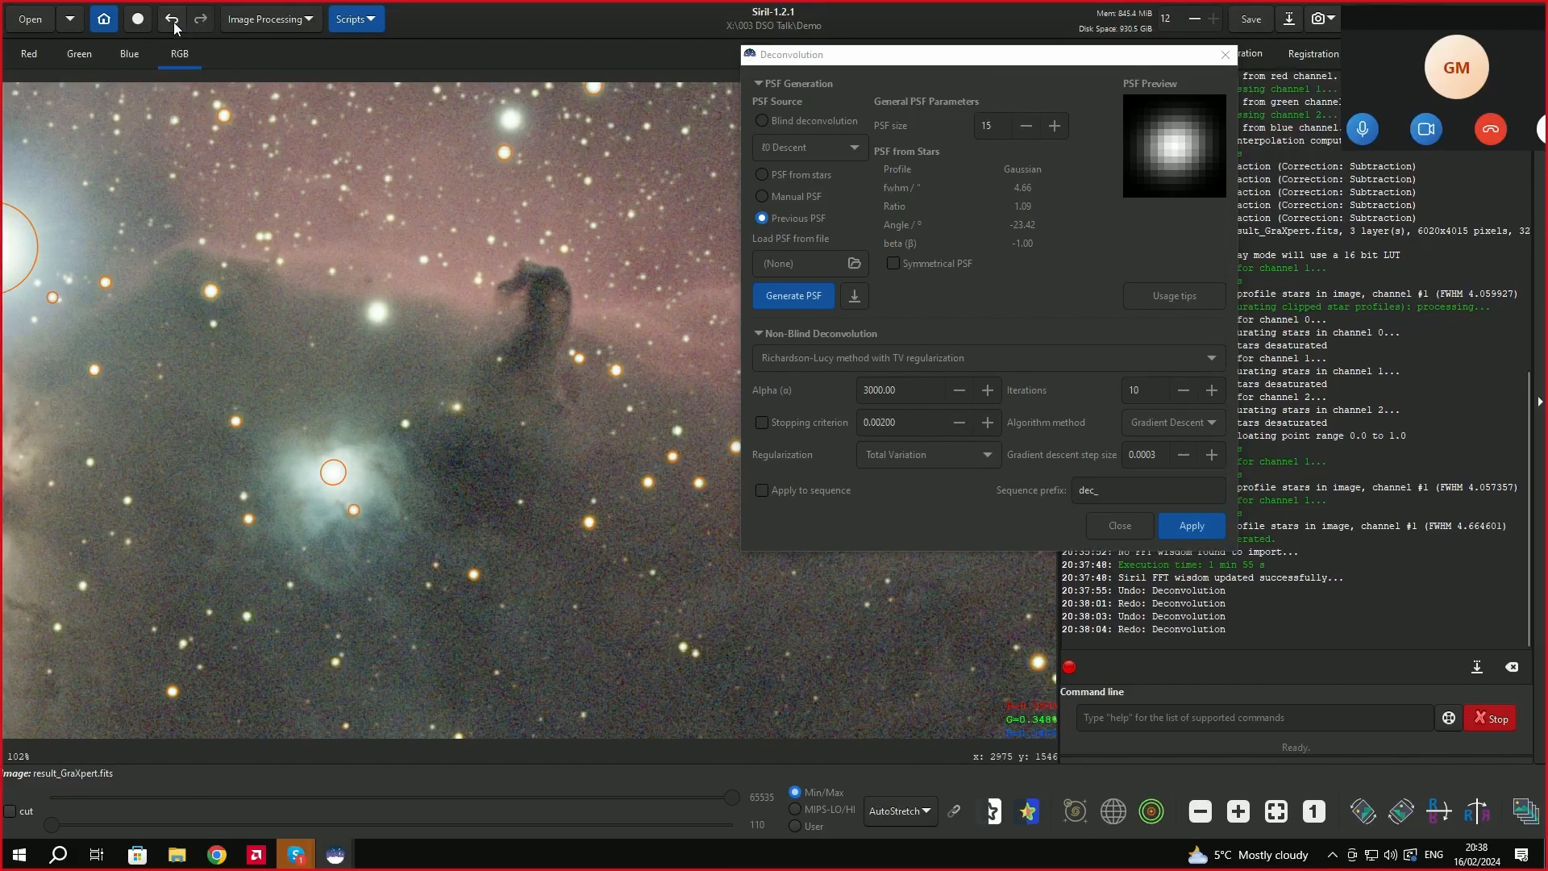
click(173, 22)
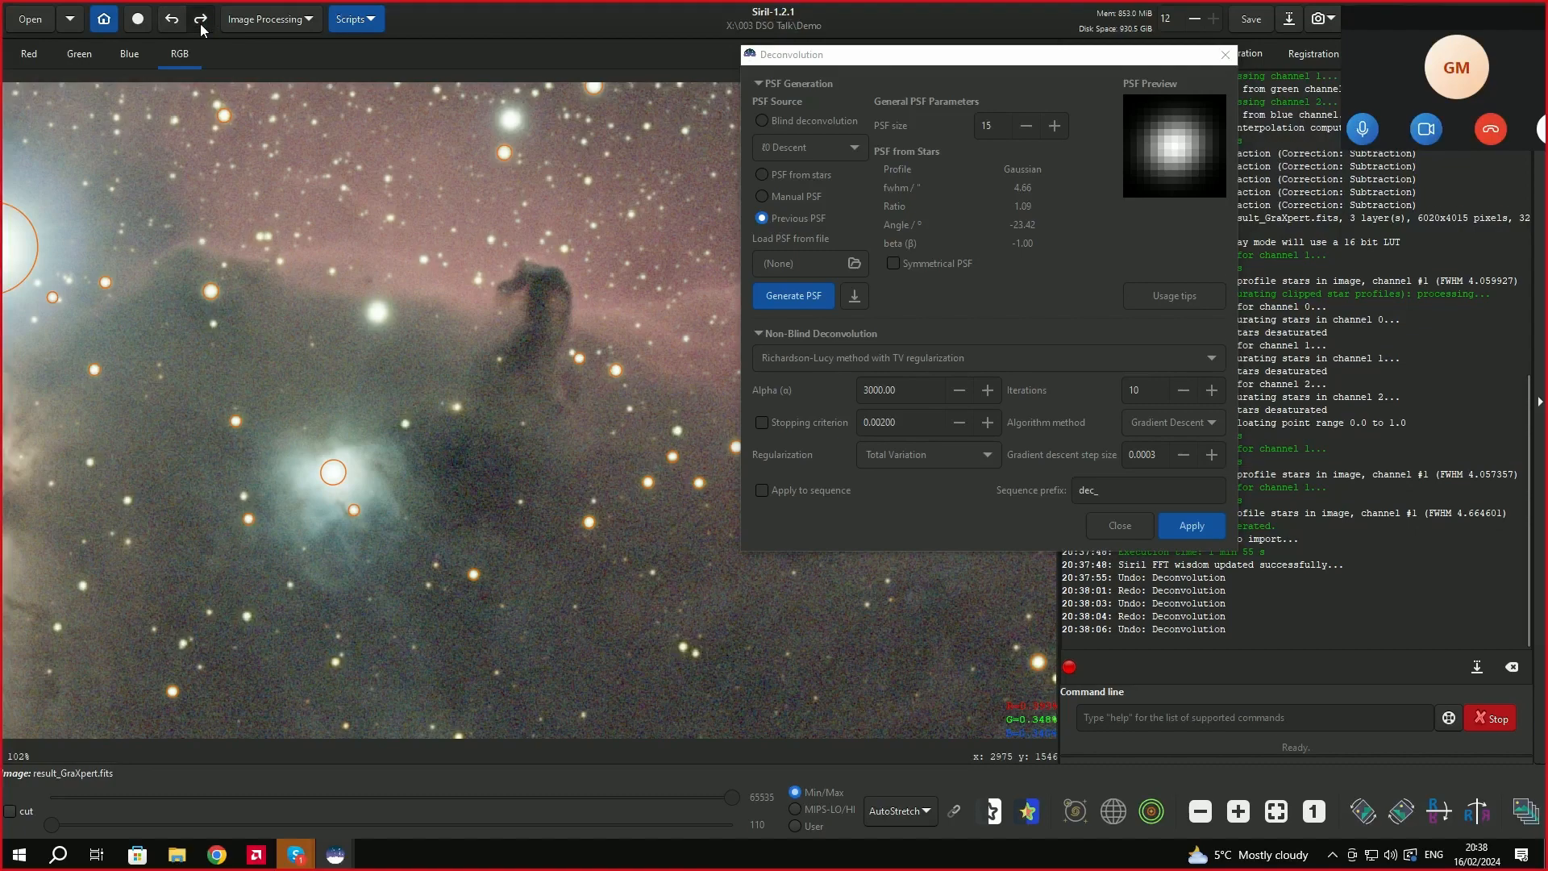
click(200, 22)
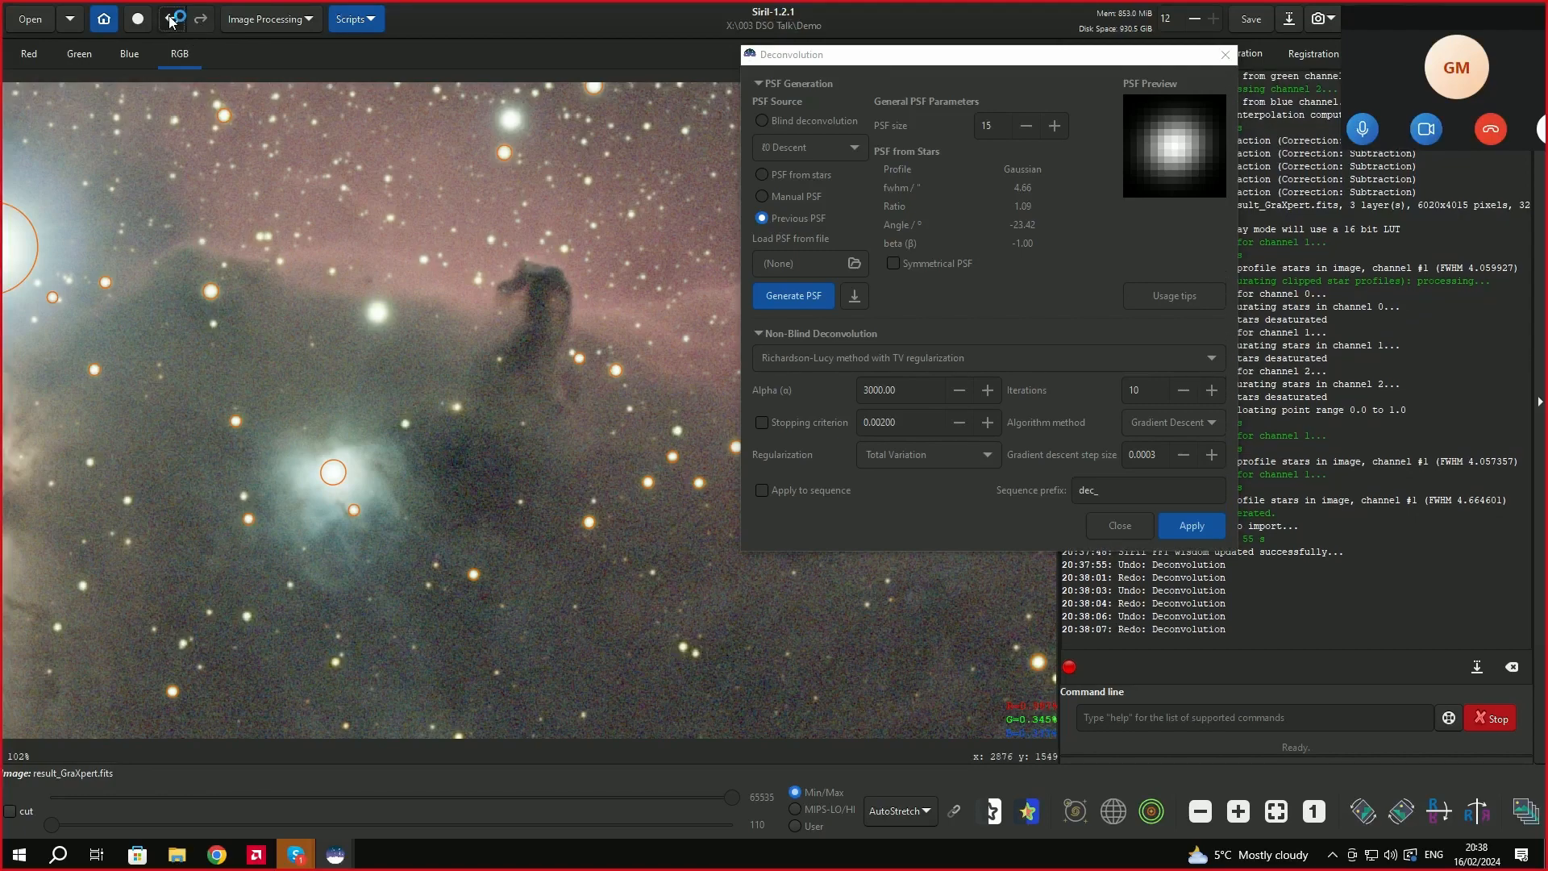
Compare the Horsehead region before and after deconvolution at closer magnification, undoing and redoing it and ending with it applied.
click(171, 20)
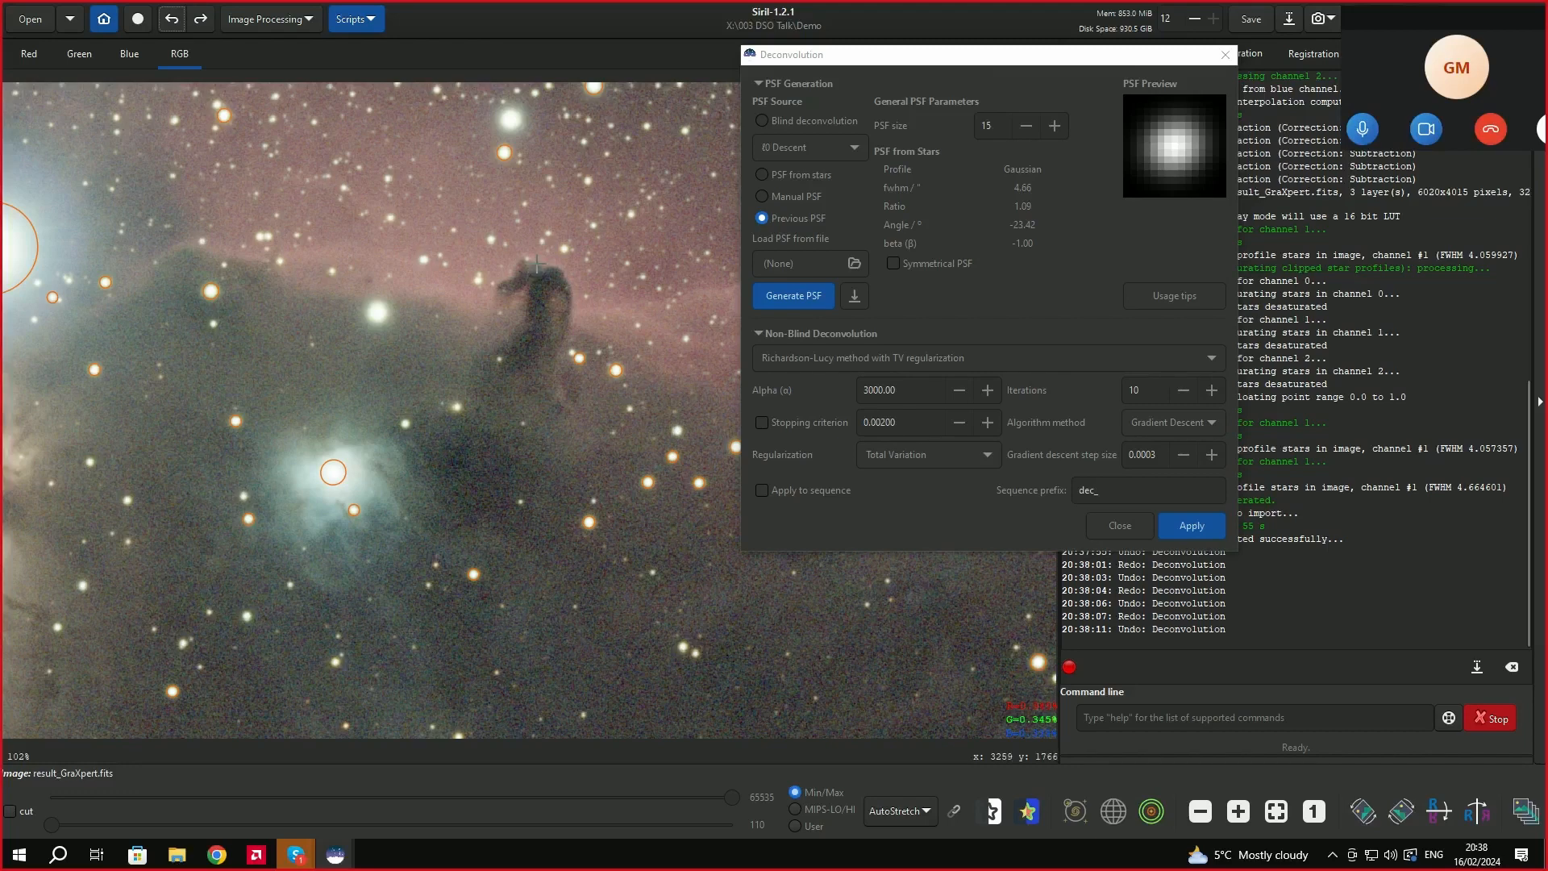
click(201, 19)
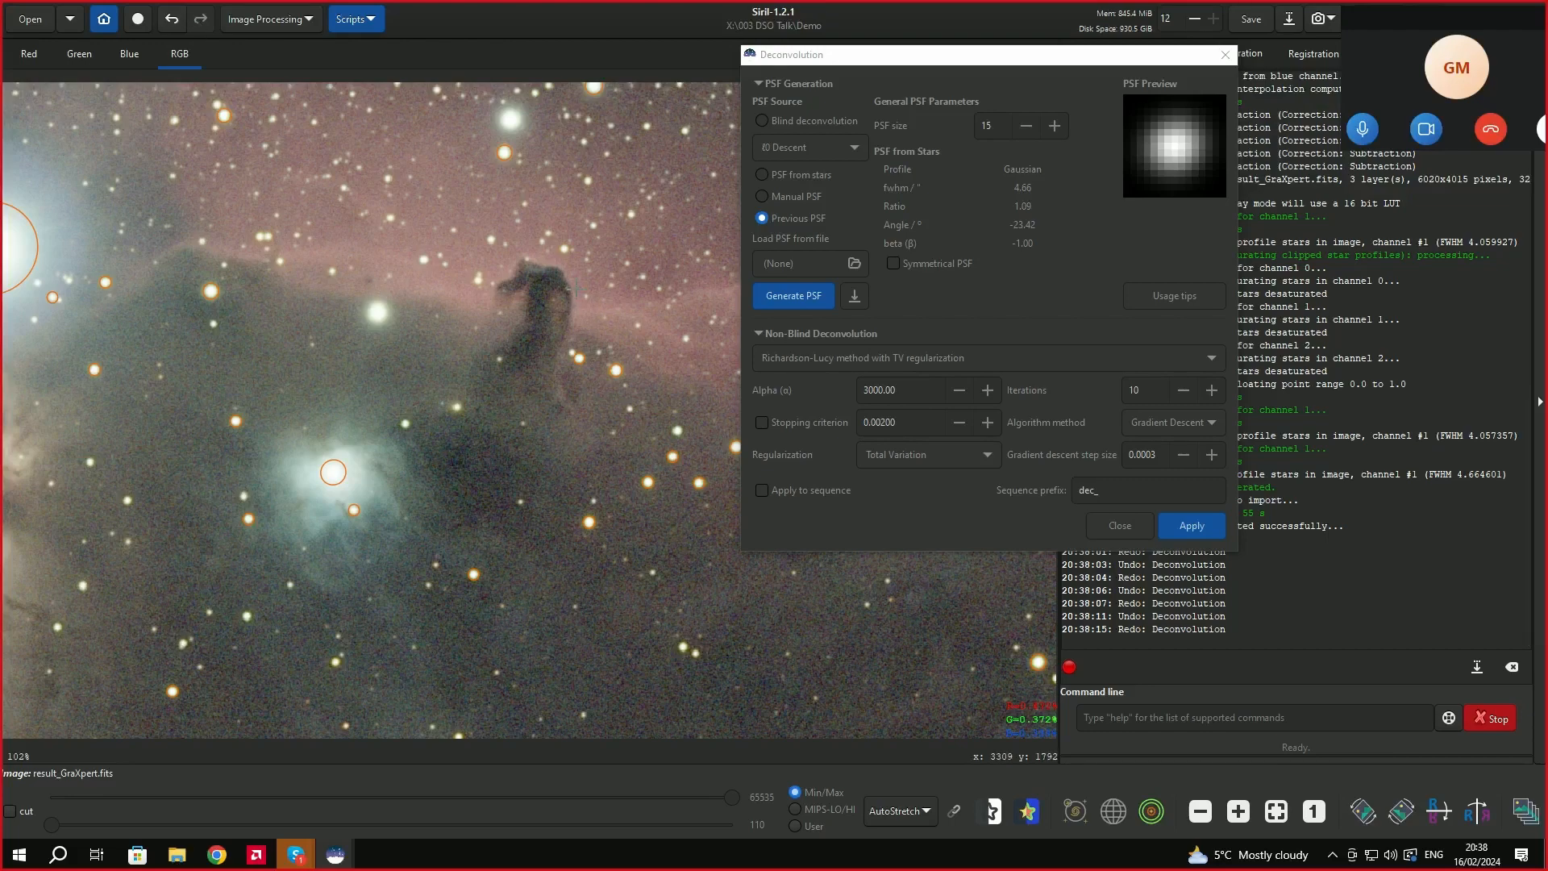
scroll(582, 223, up, 1)
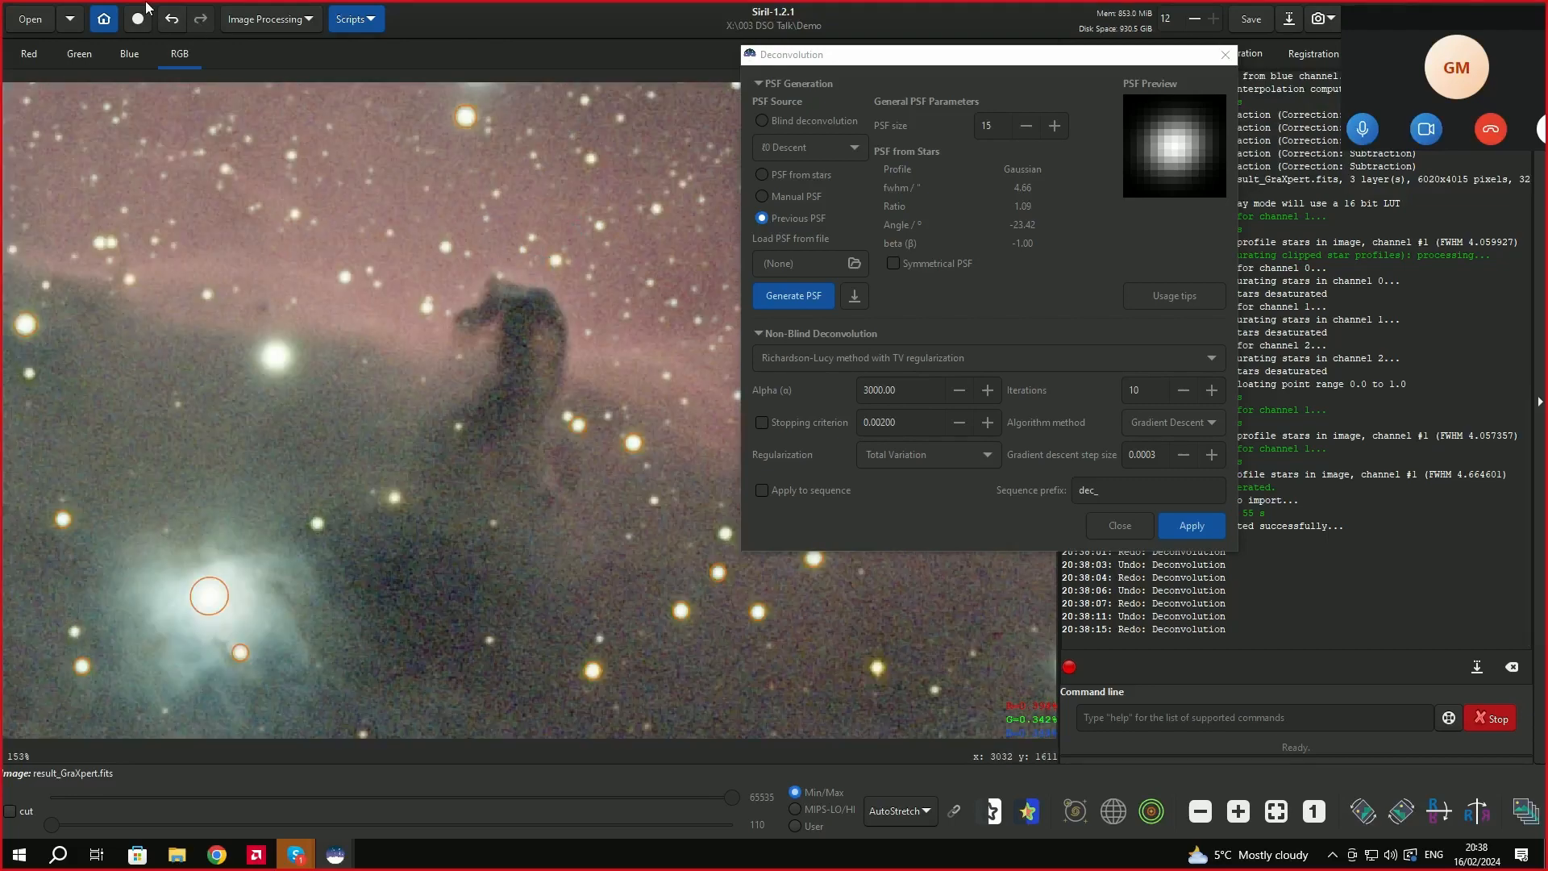
click(179, 21)
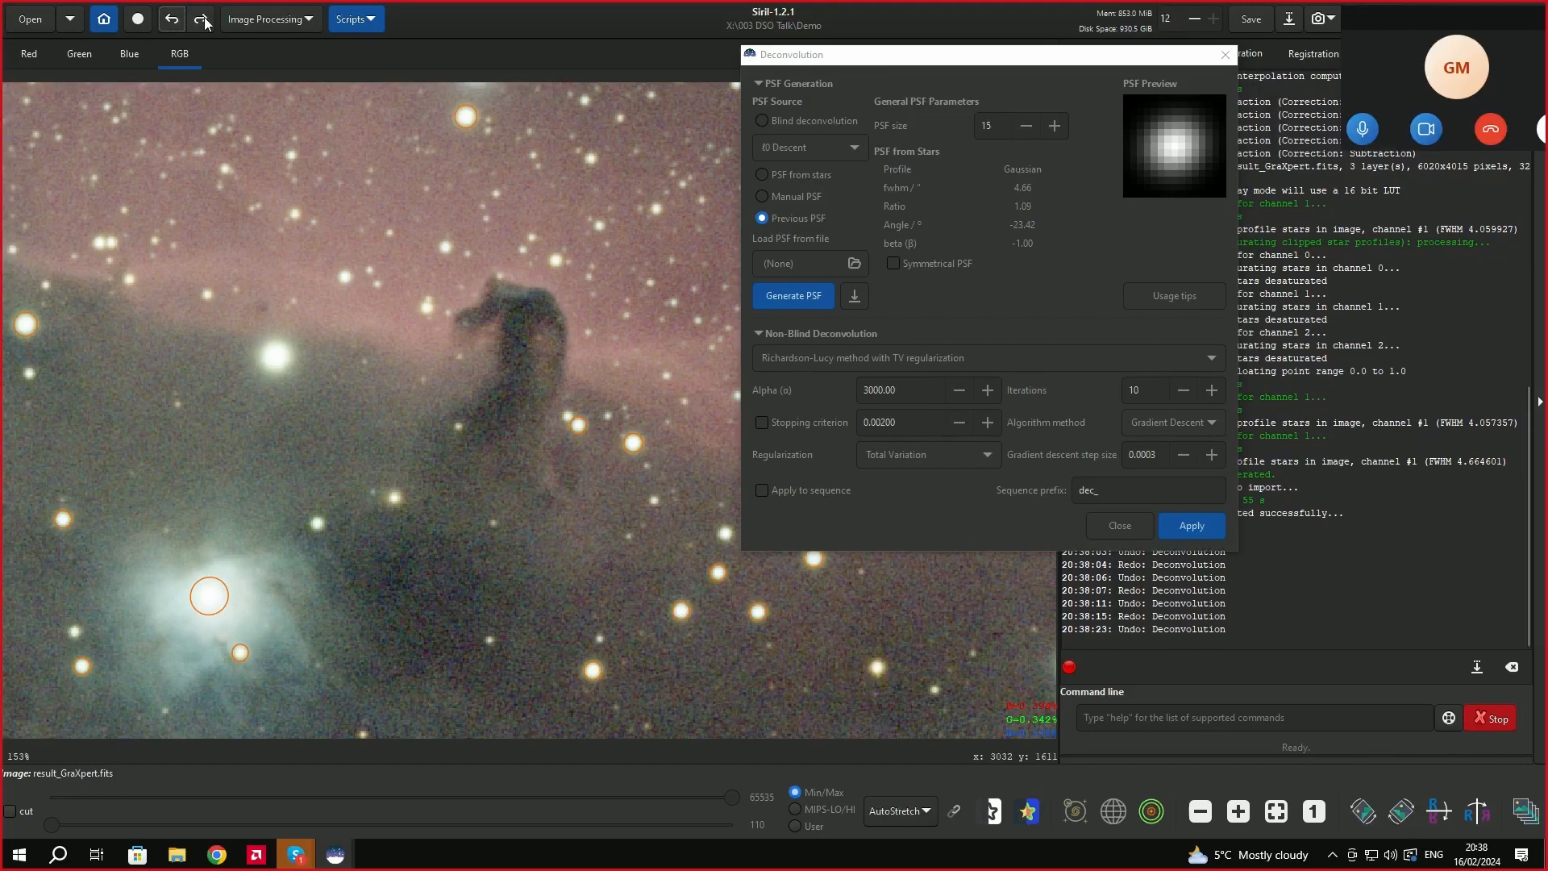
key(ctrl+shift+z)
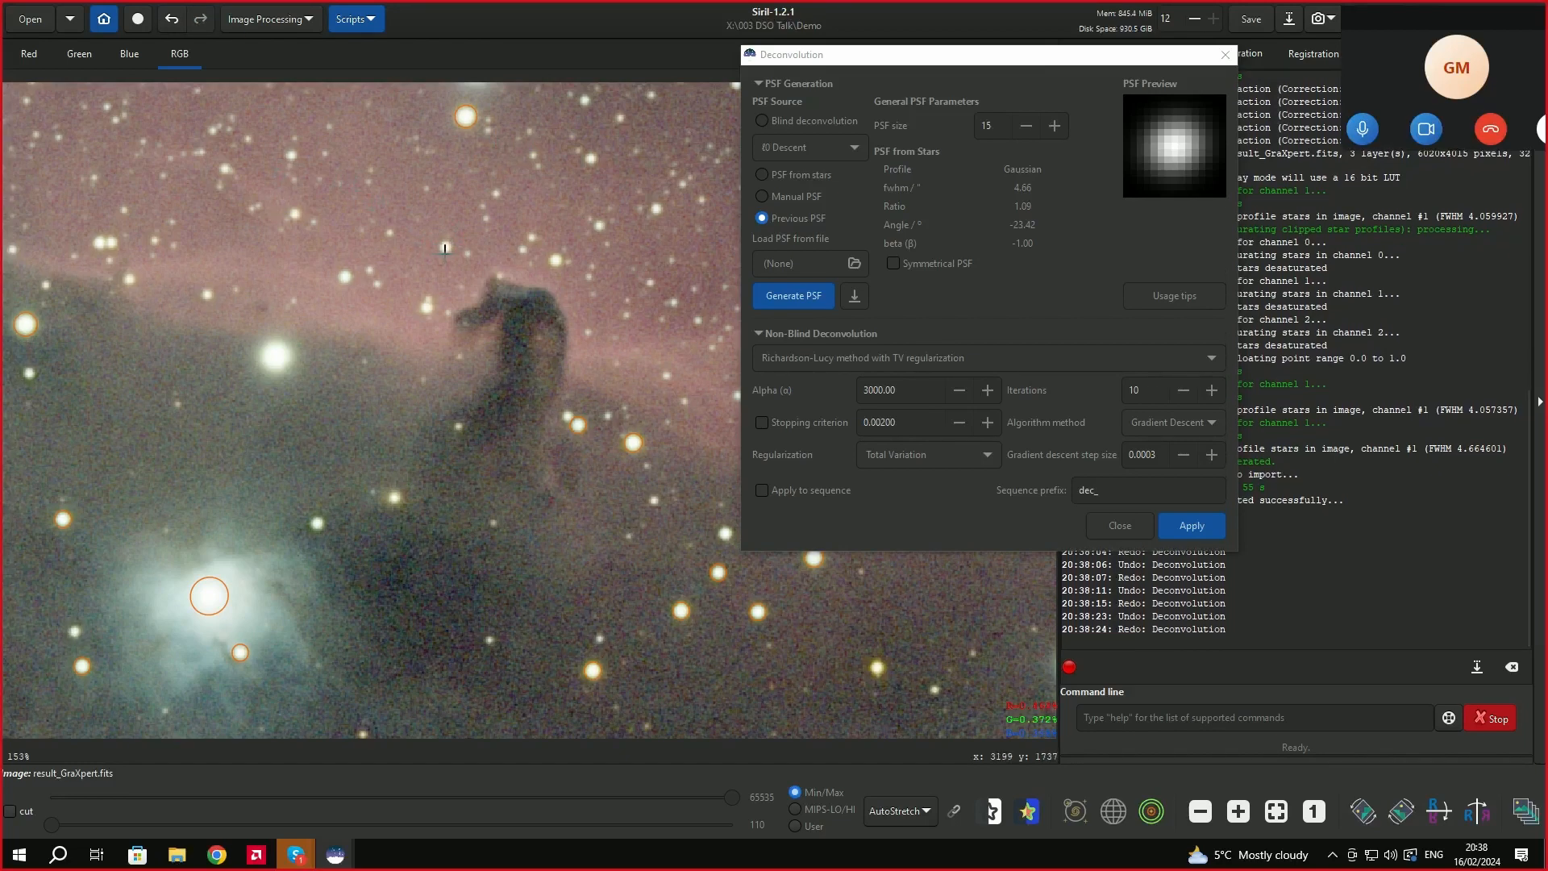
Try another deconvolution pass with a gradient descent step size of 0.0004, followed by one with 0.0003.
click(1211, 455)
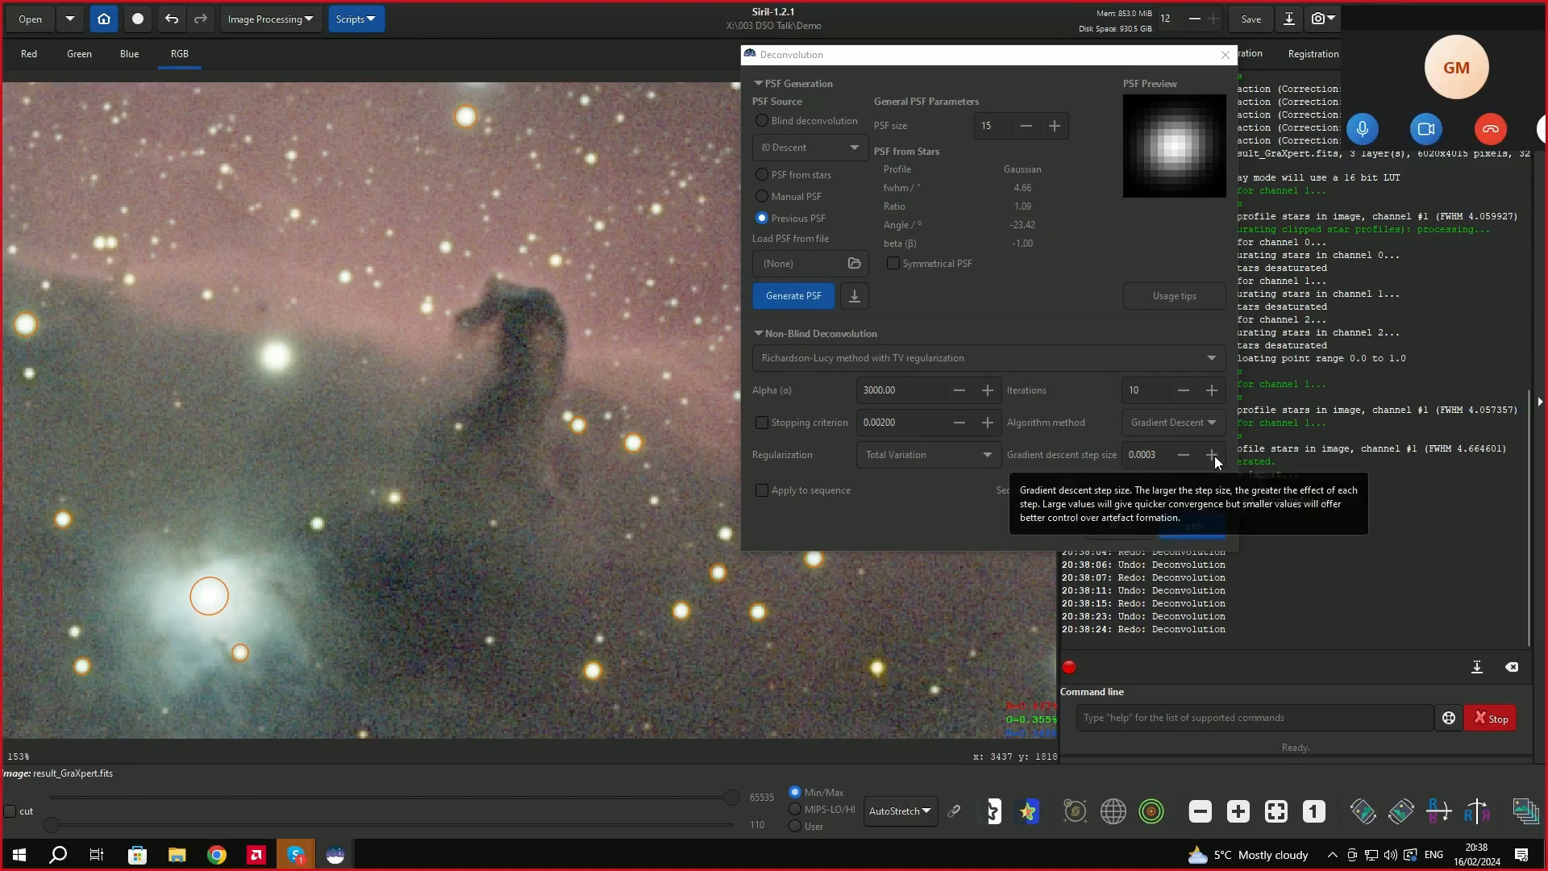
click(1206, 529)
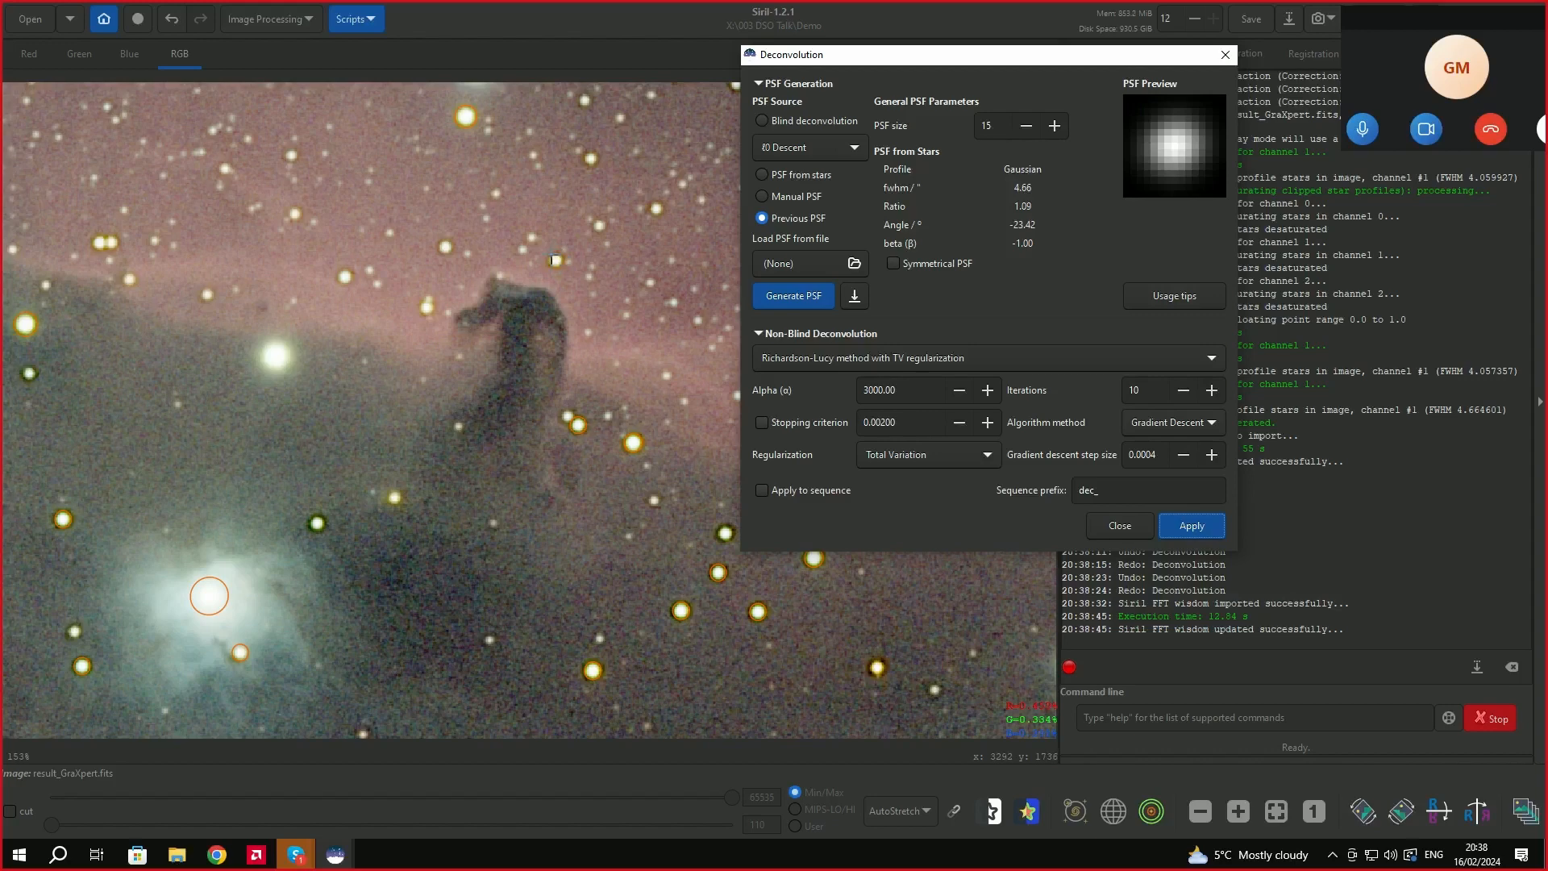
click(1184, 456)
click(1199, 527)
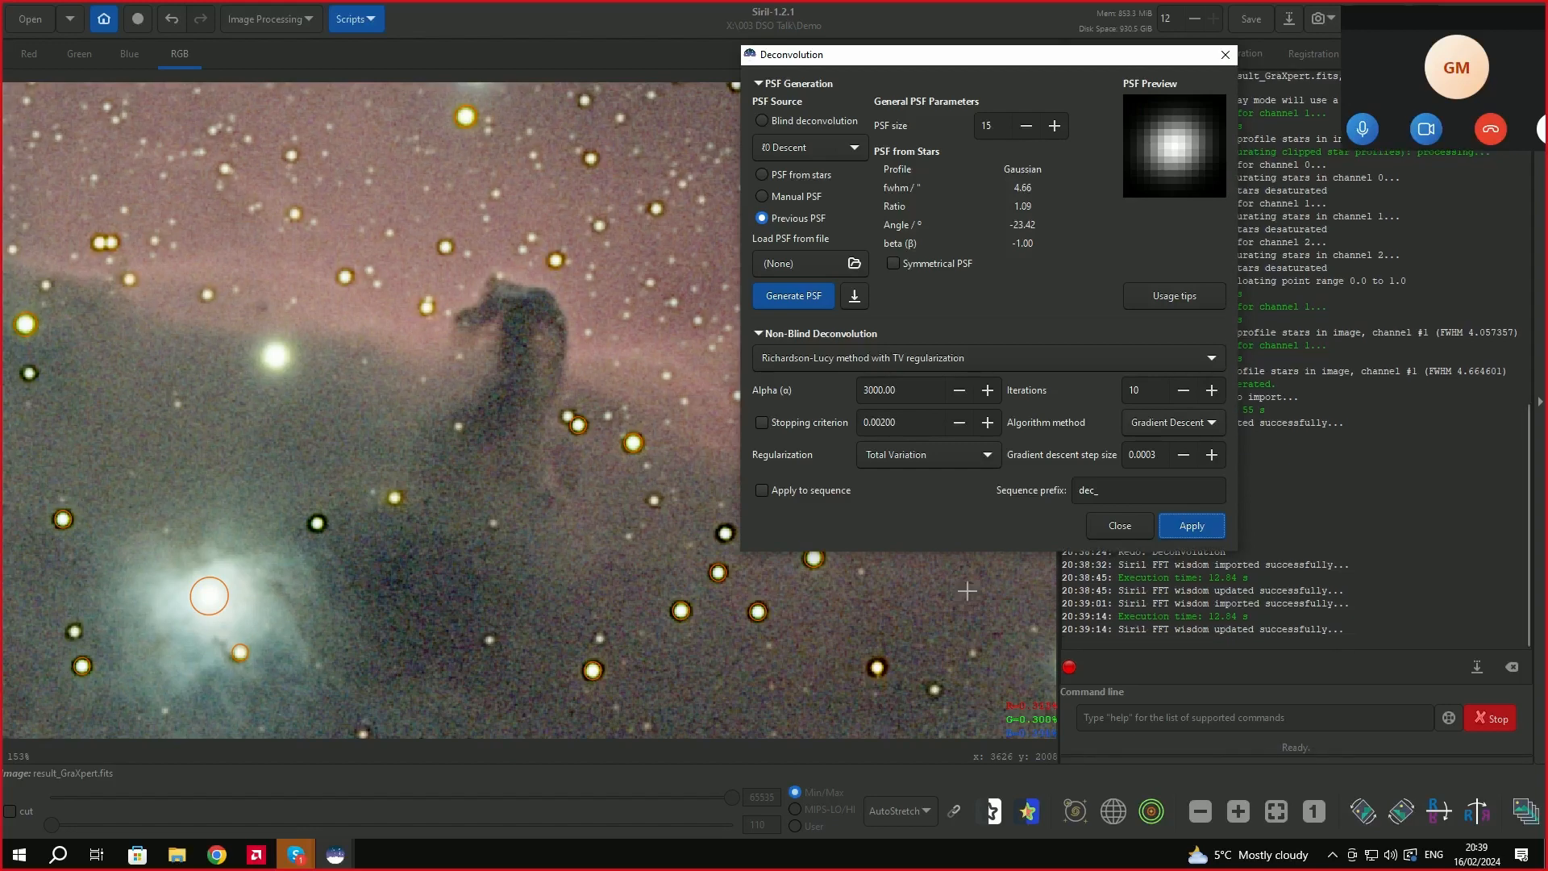
Close Deconvolution and undo the last two deconvolution passes.
click(1119, 524)
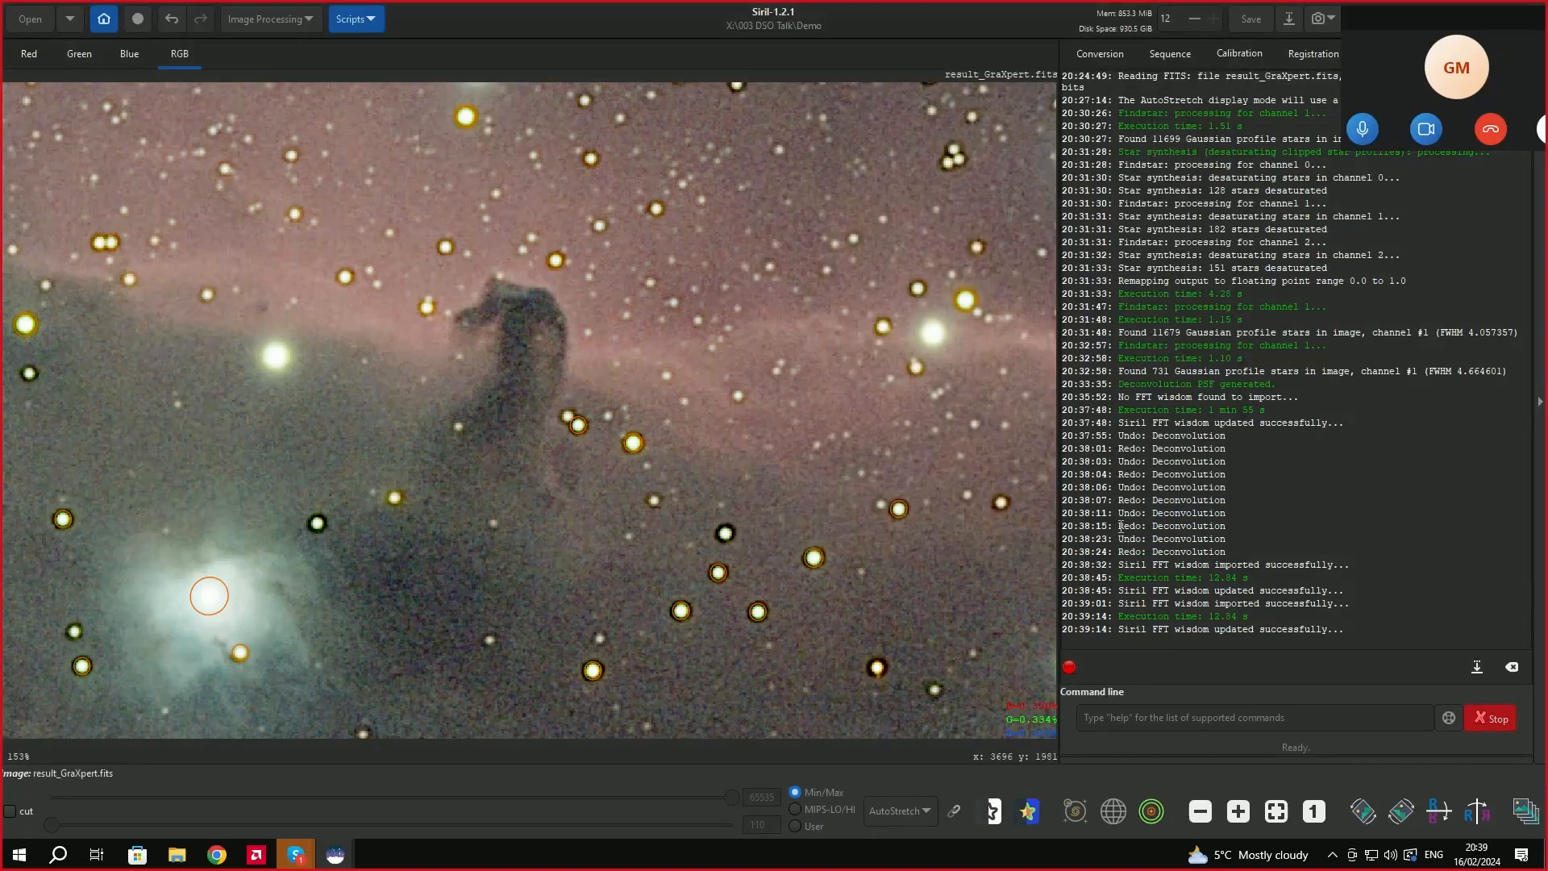
click(178, 24)
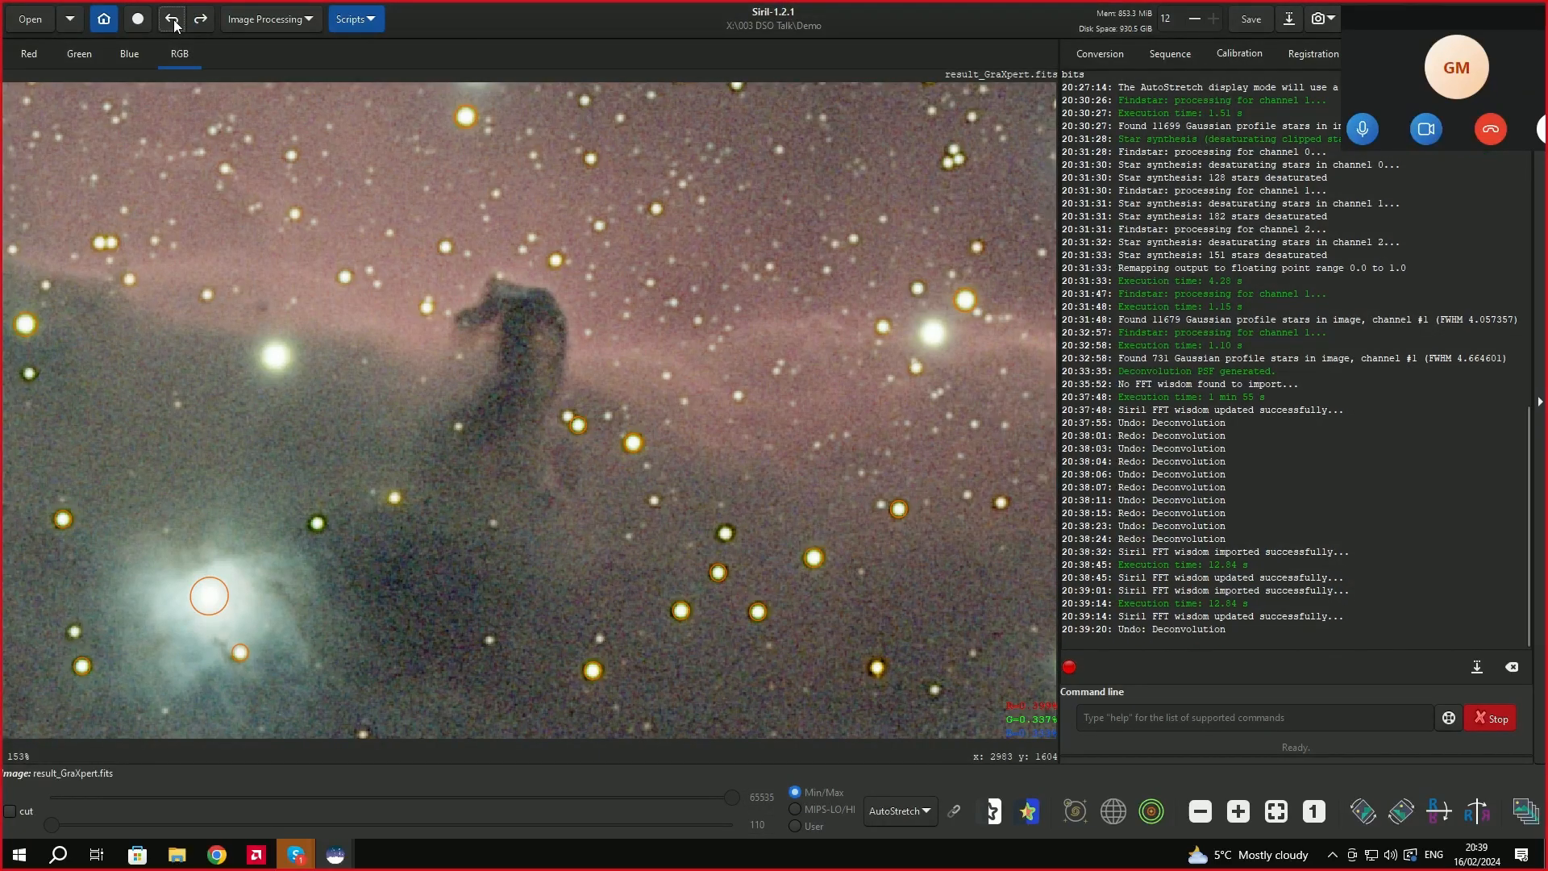
click(174, 24)
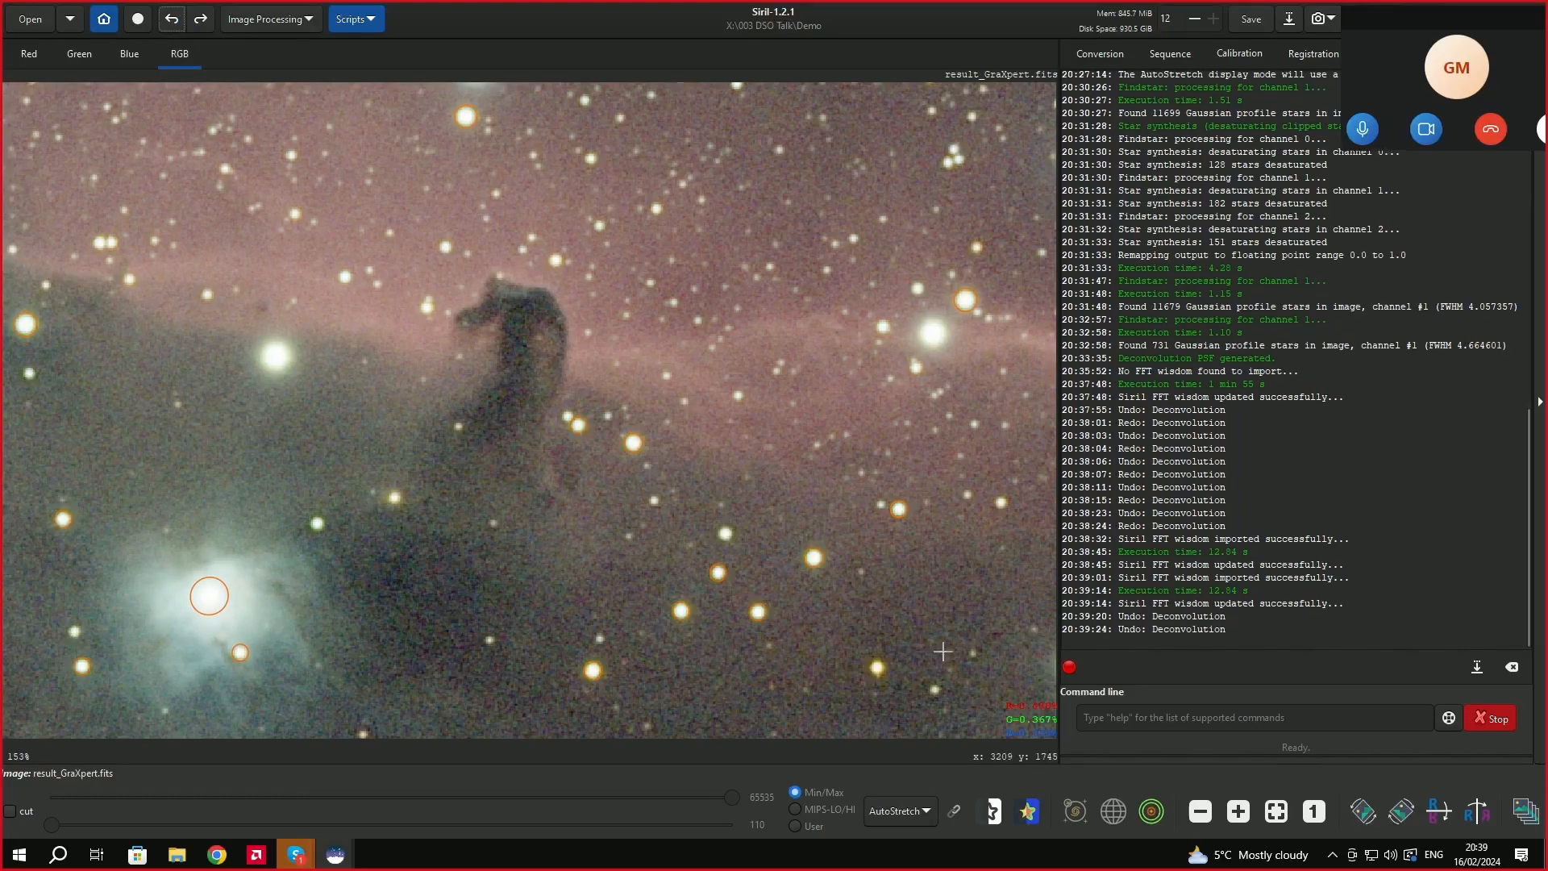
Reopen Deconvolution beside the Horsehead and try one more pass from the previous PSF with step size 0.0003.
click(308, 18)
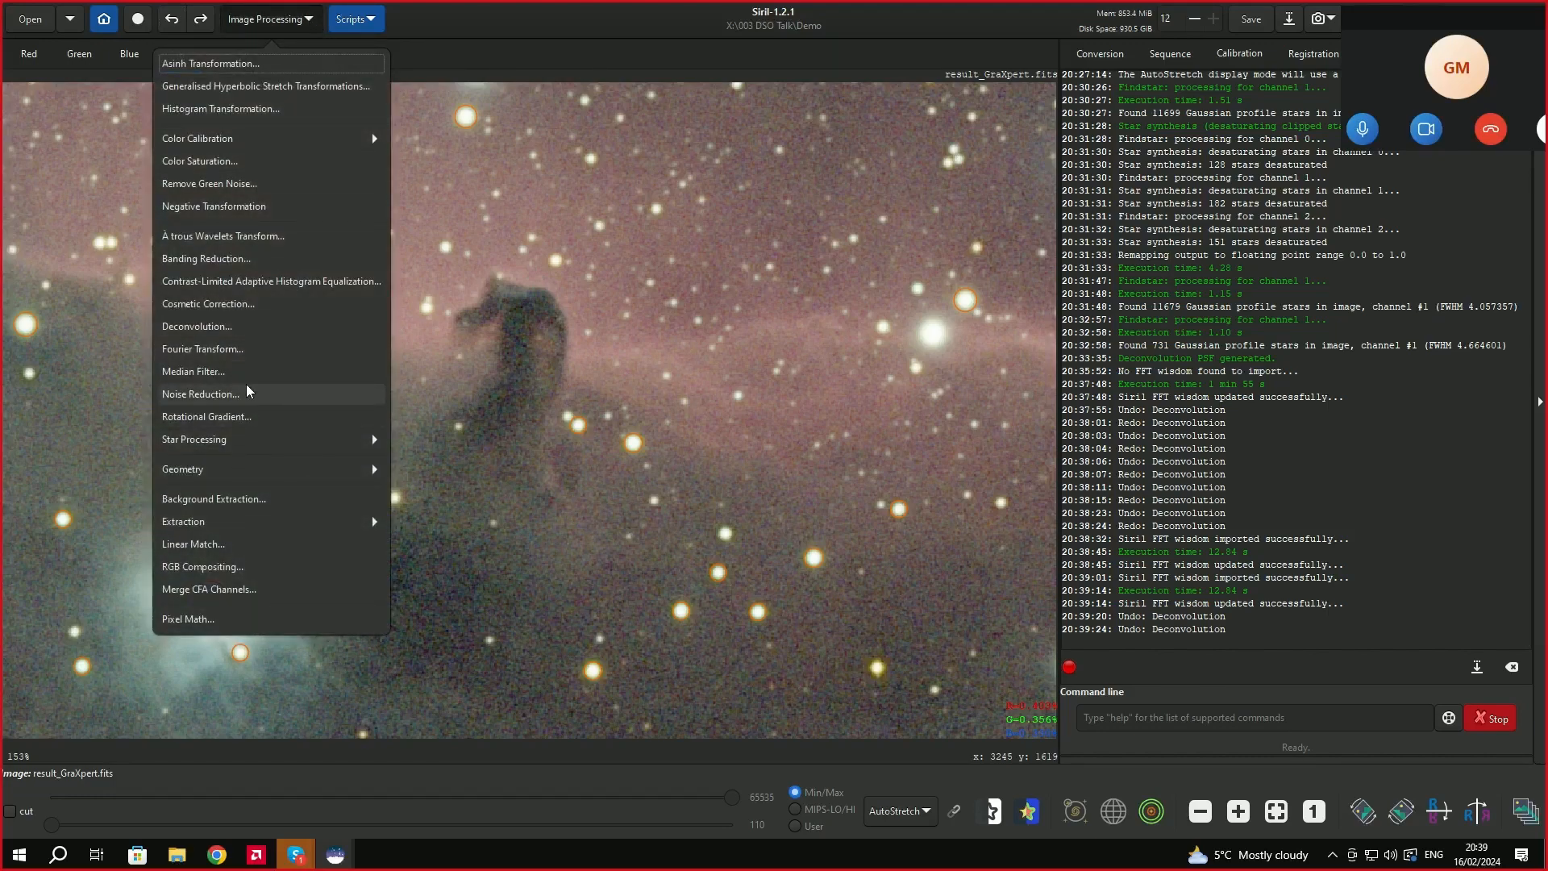
click(235, 326)
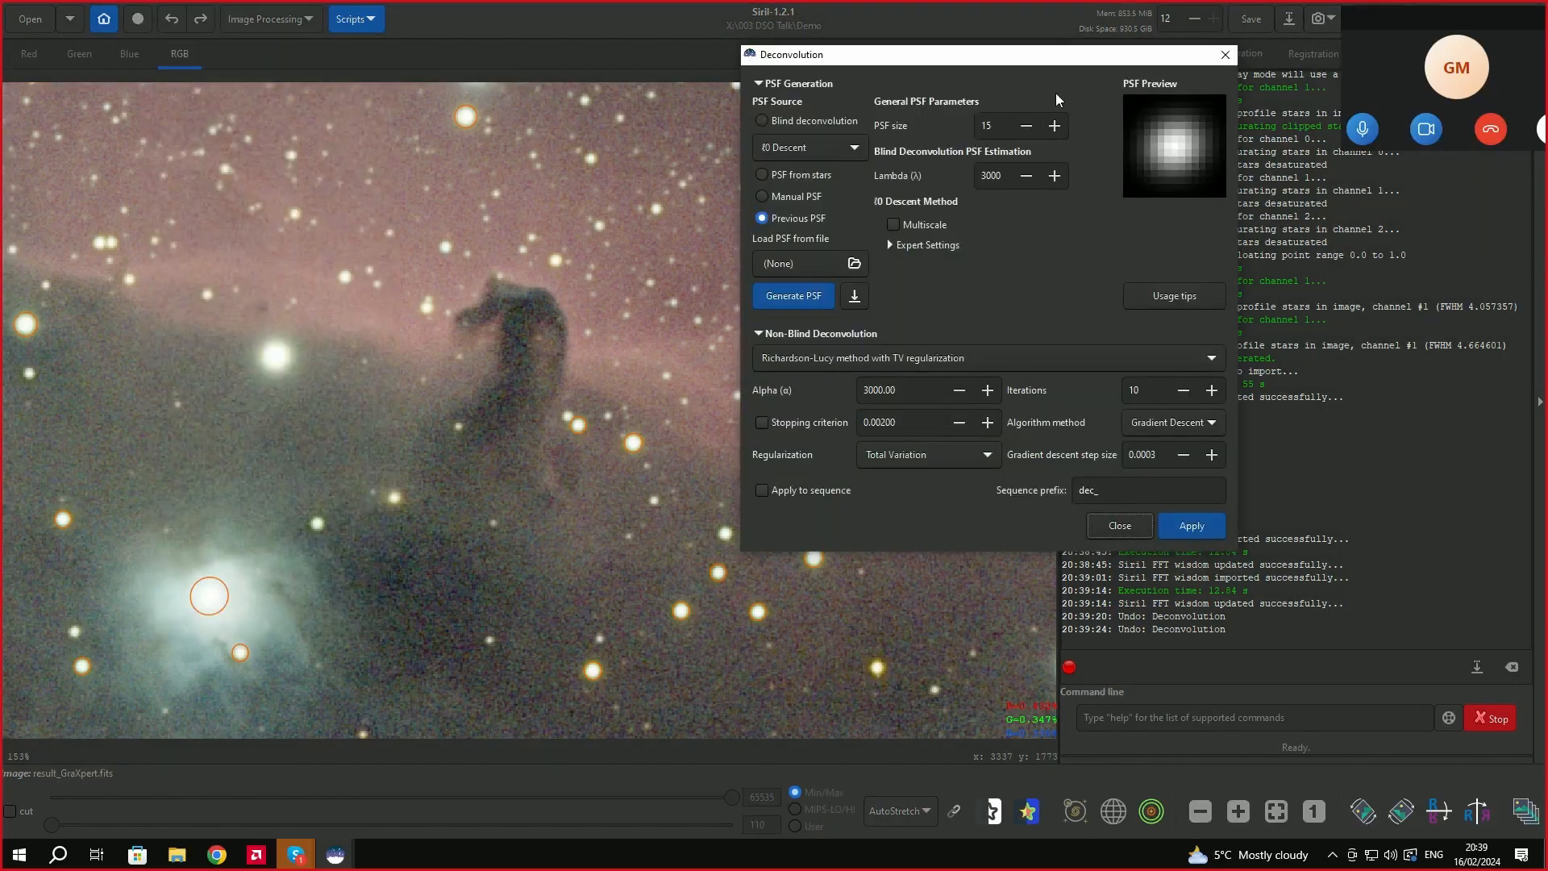
drag(1045, 58, 1354, 128)
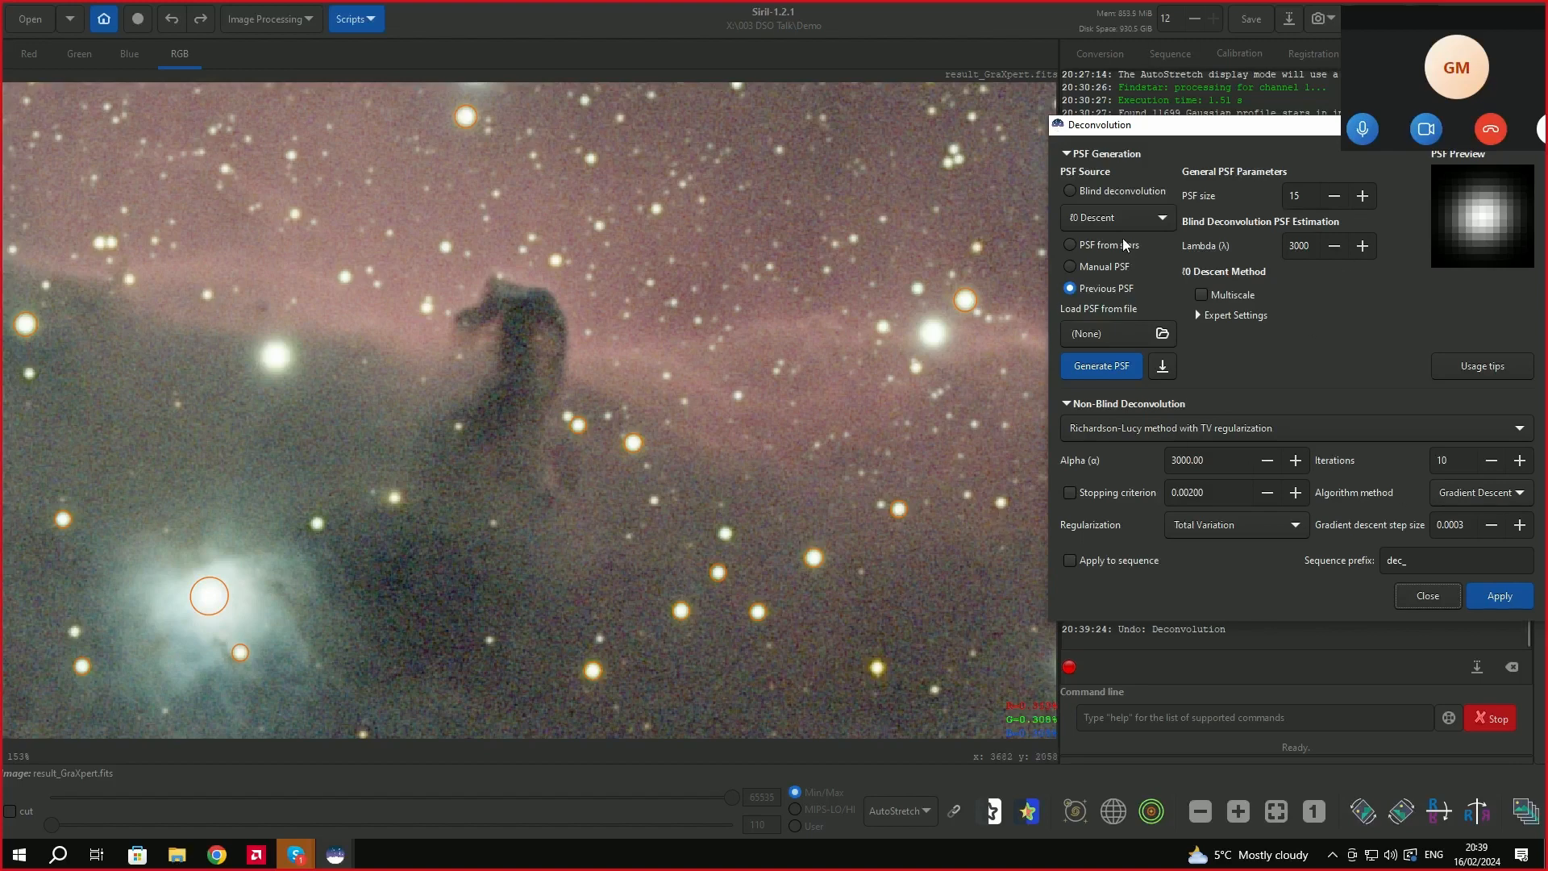
drag(1201, 135, 1140, 141)
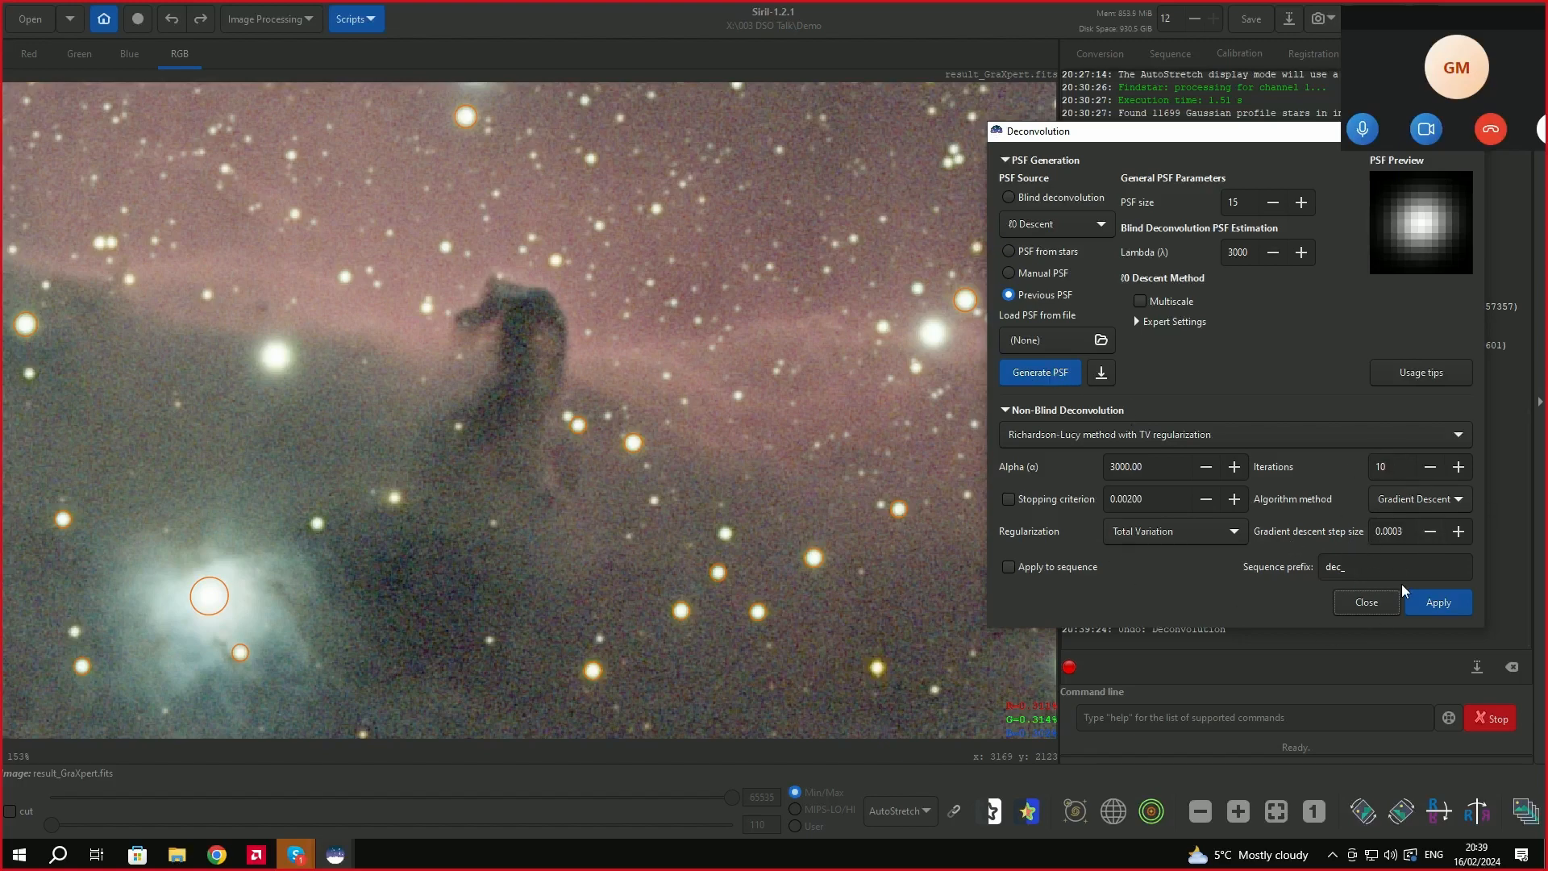
click(1448, 605)
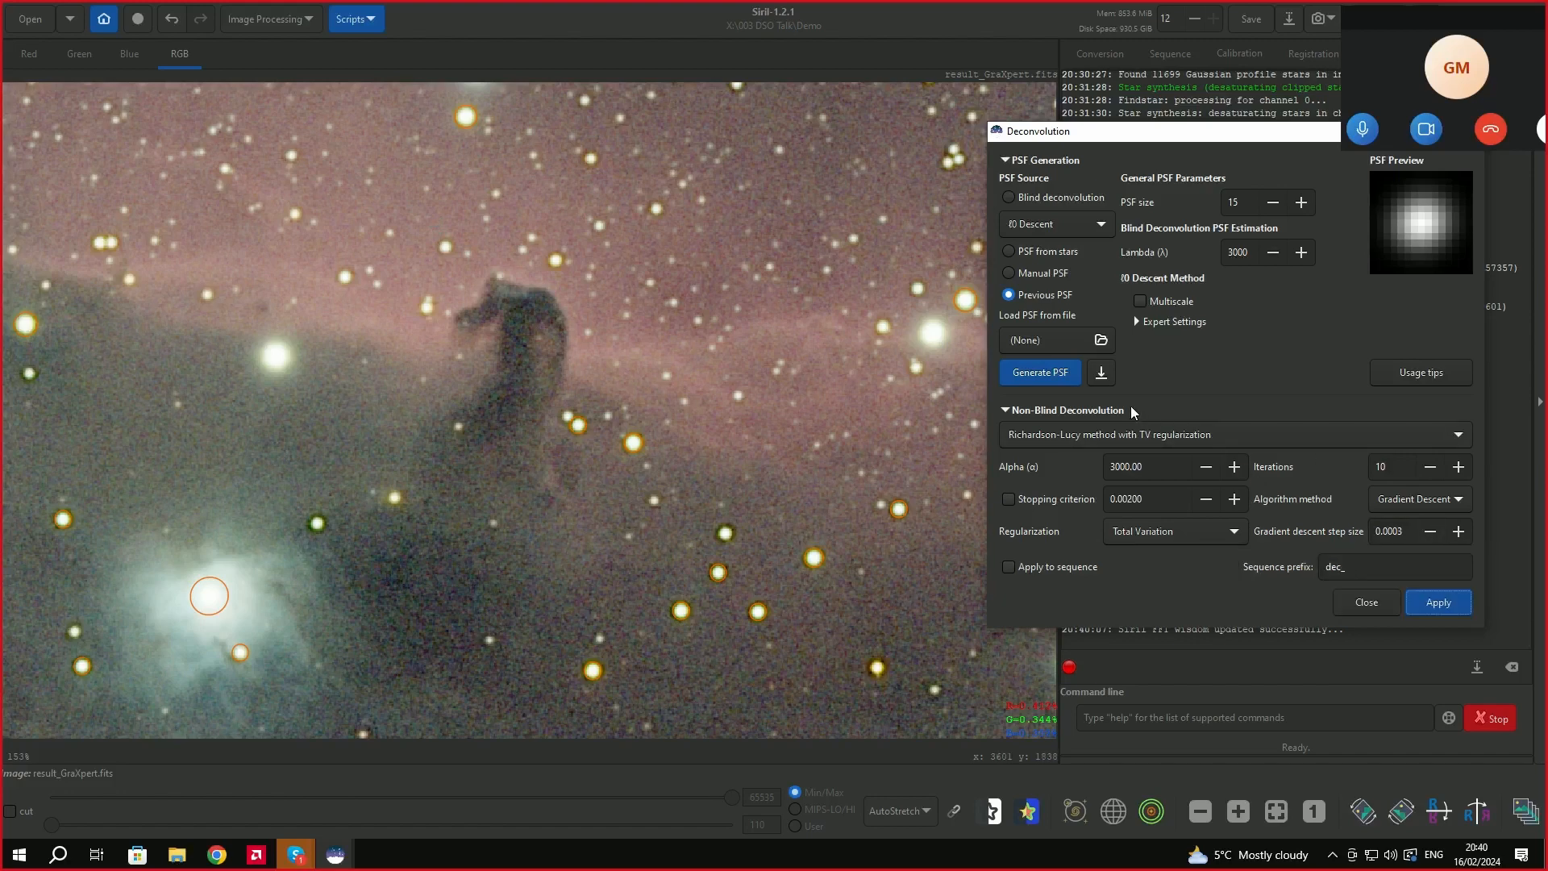
Undo the last deconvolution pass, try another with gradient descent step size 0.0002, and undo that one too.
click(1429, 532)
click(171, 19)
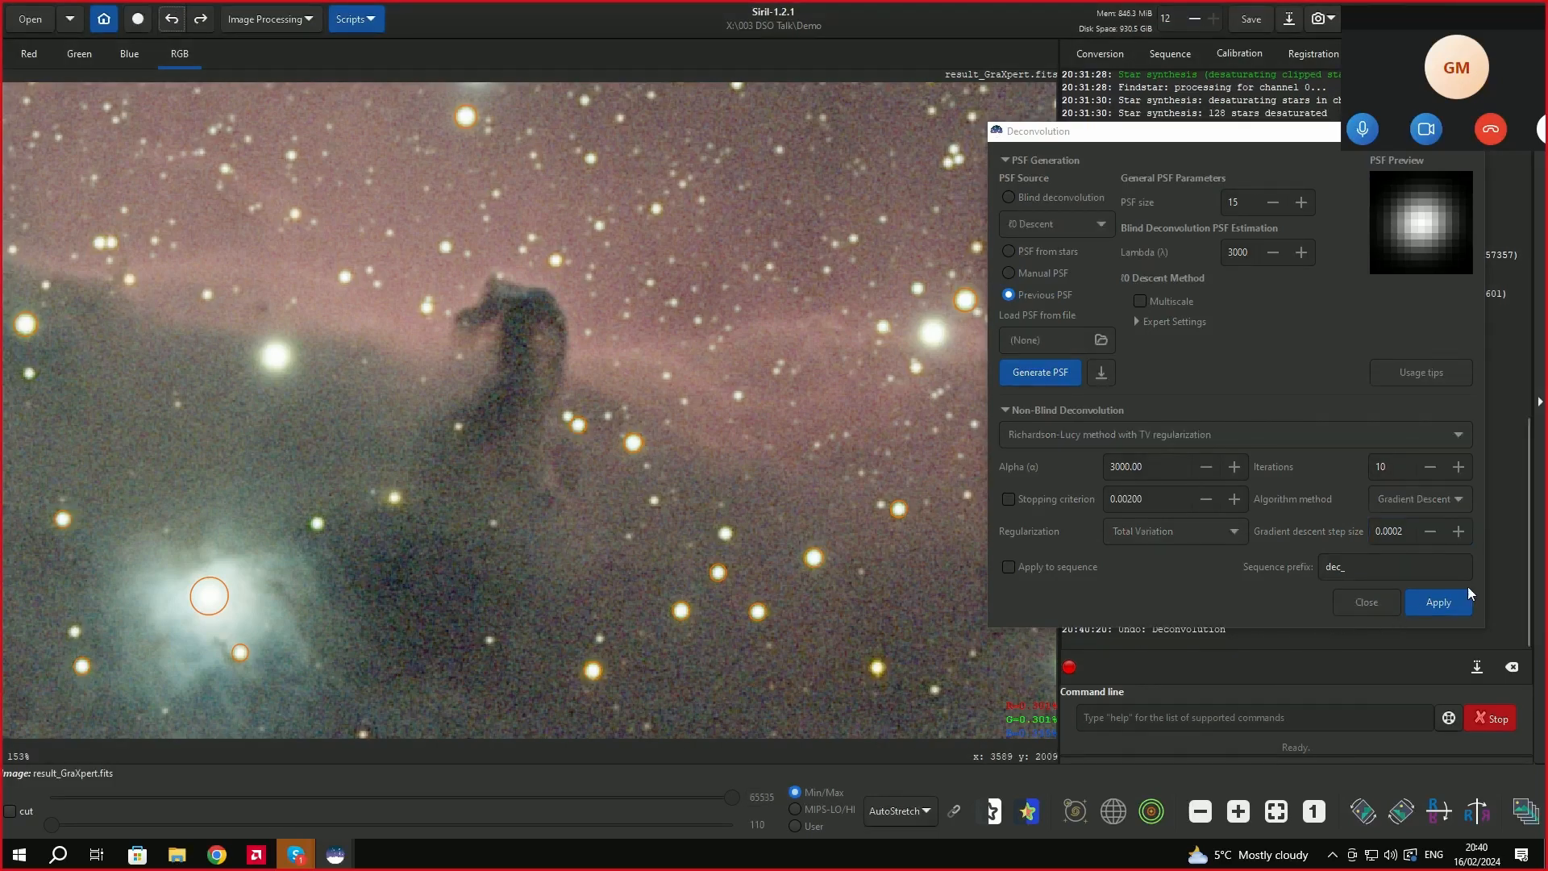
click(1444, 604)
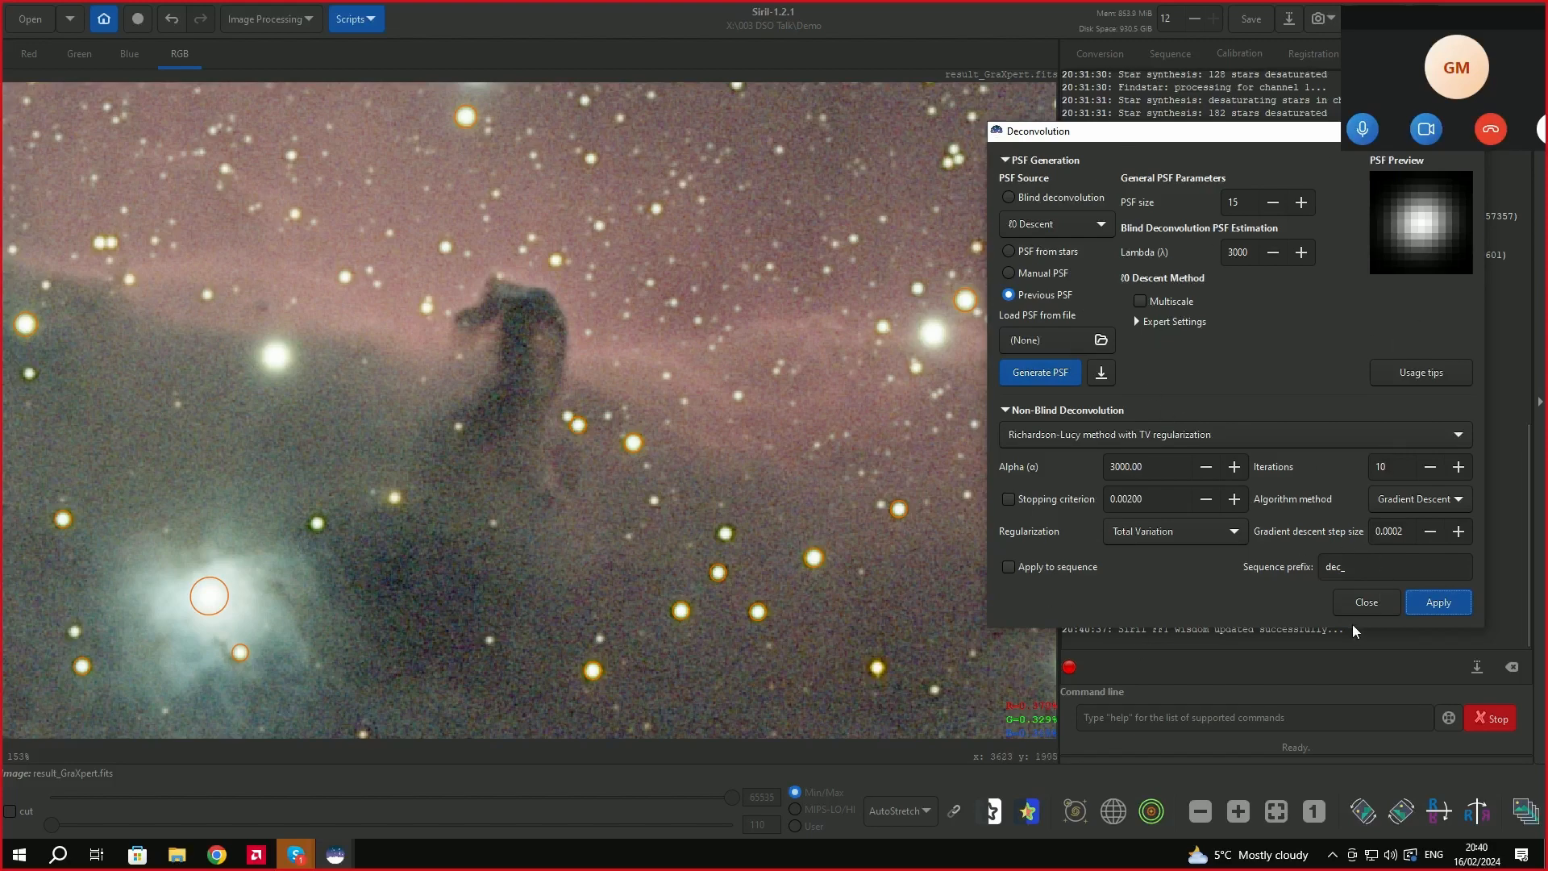
click(171, 18)
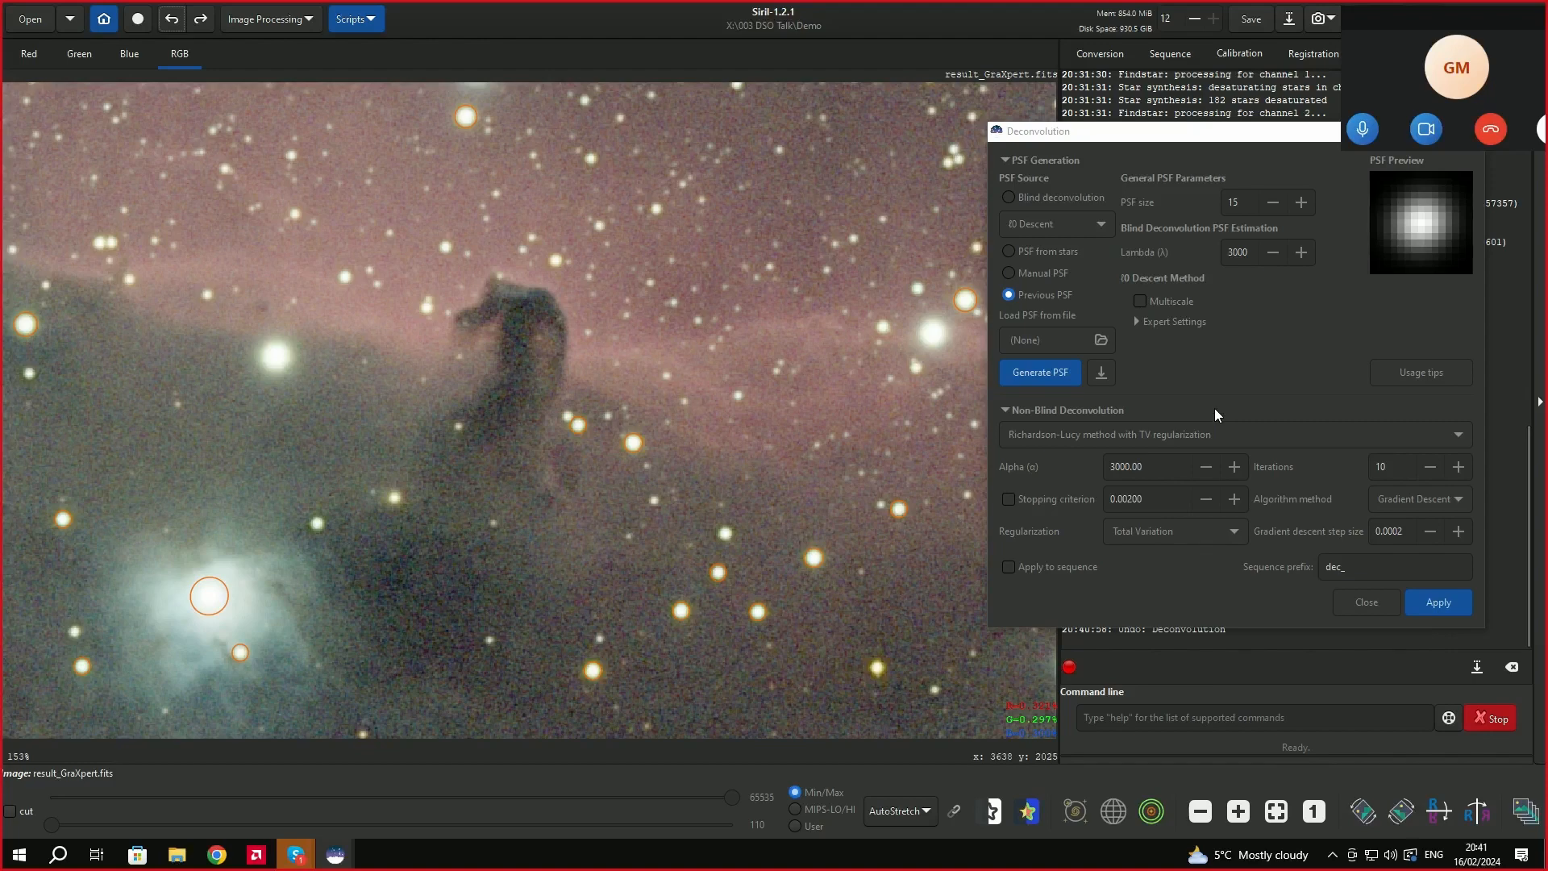
Switch the PSF source to Blind deconvolution and back to PSF from stars to show the options.
click(1009, 196)
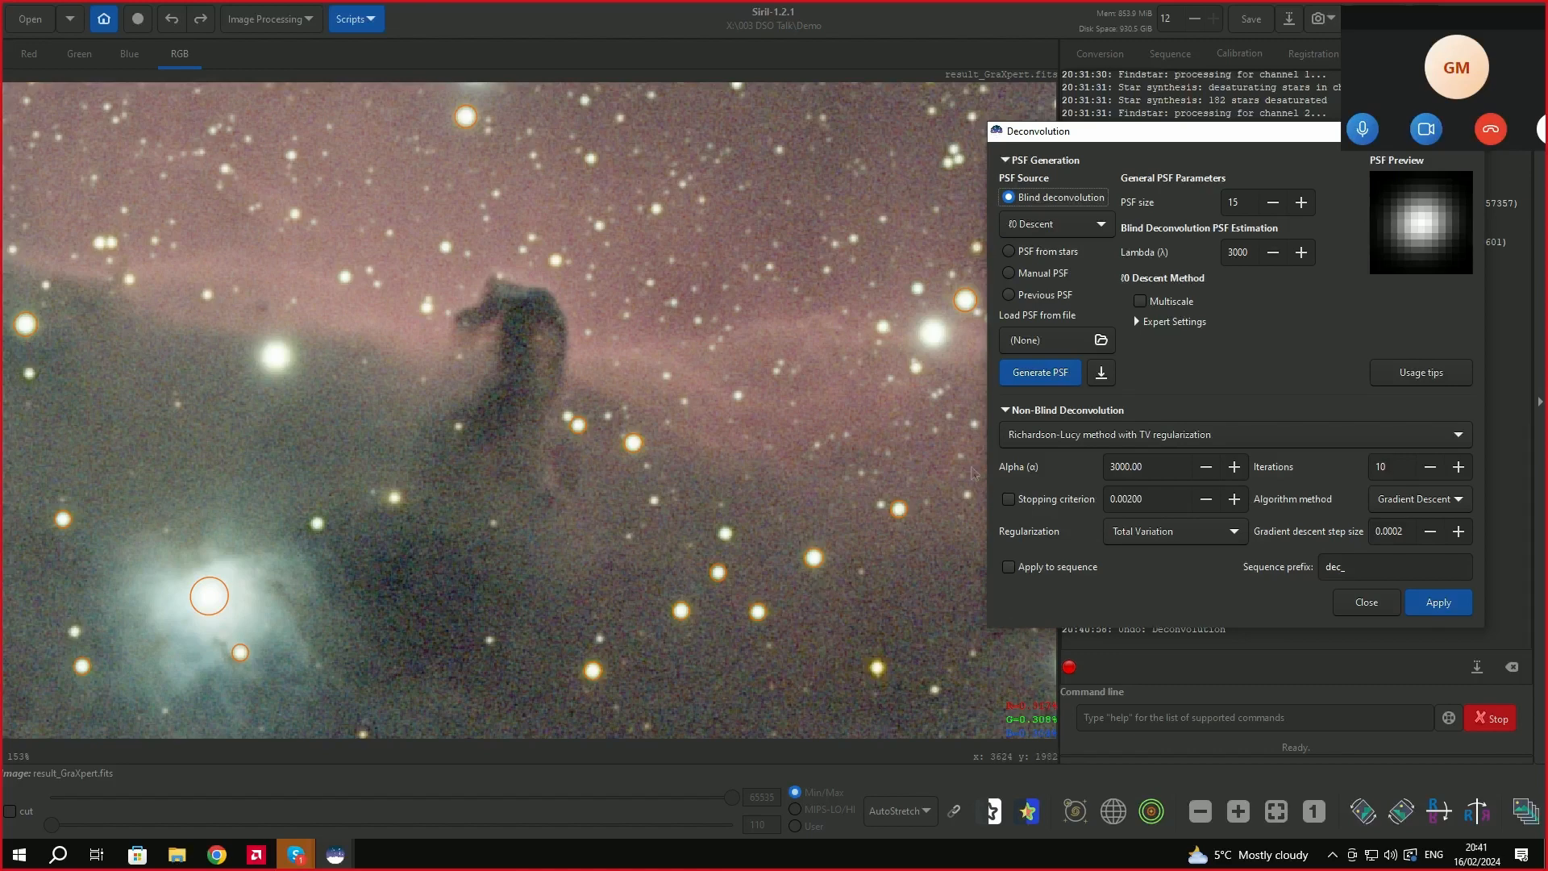
click(1009, 251)
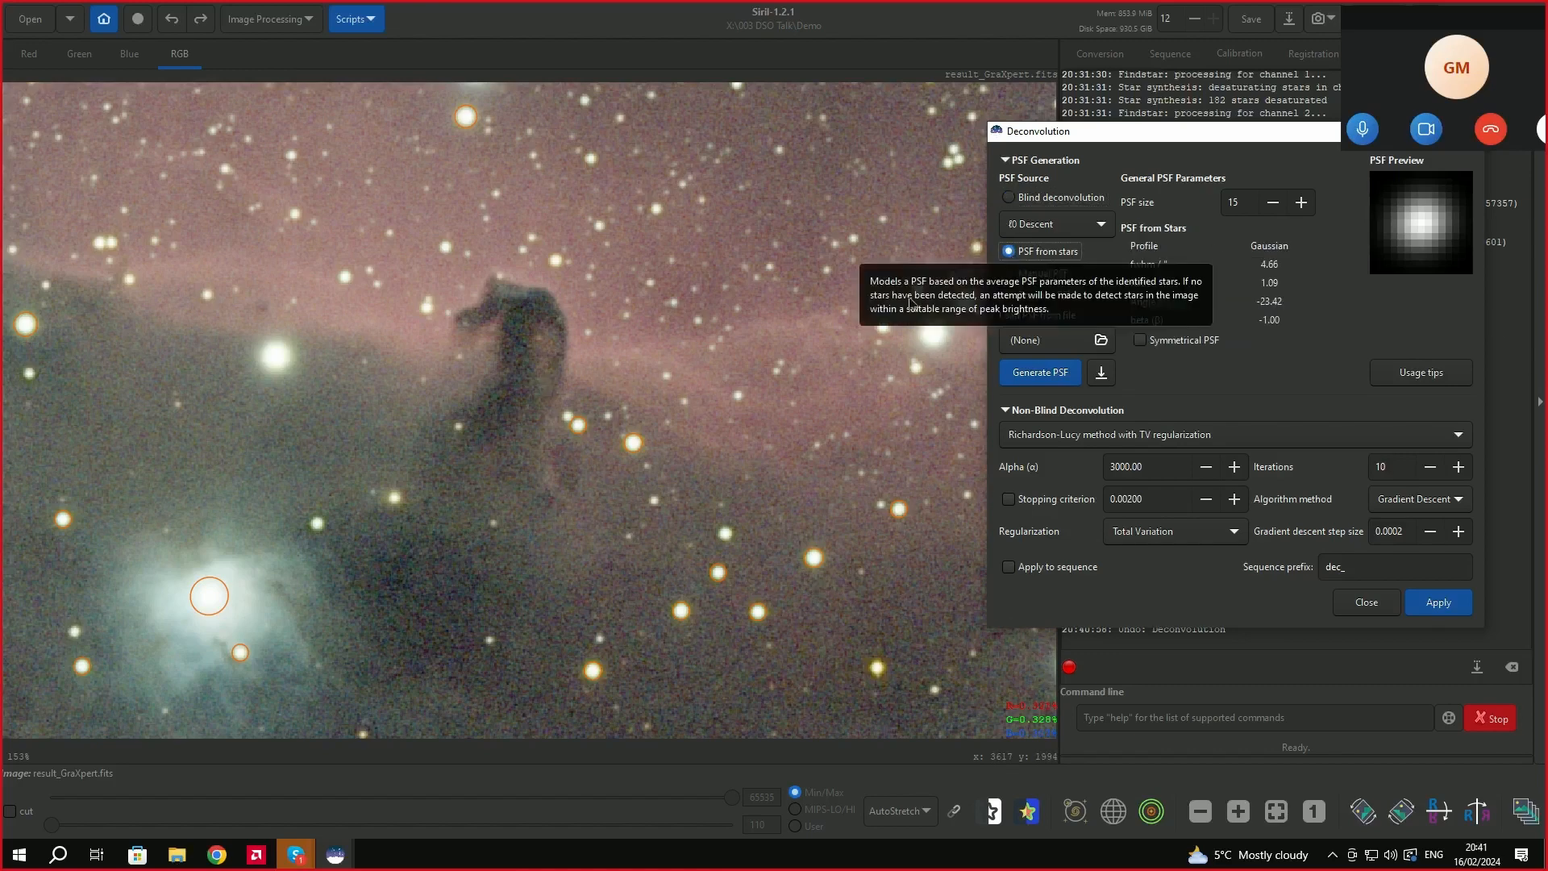
Open the Dynamic PSF star detection settings and clear all detected stars from the image.
click(278, 30)
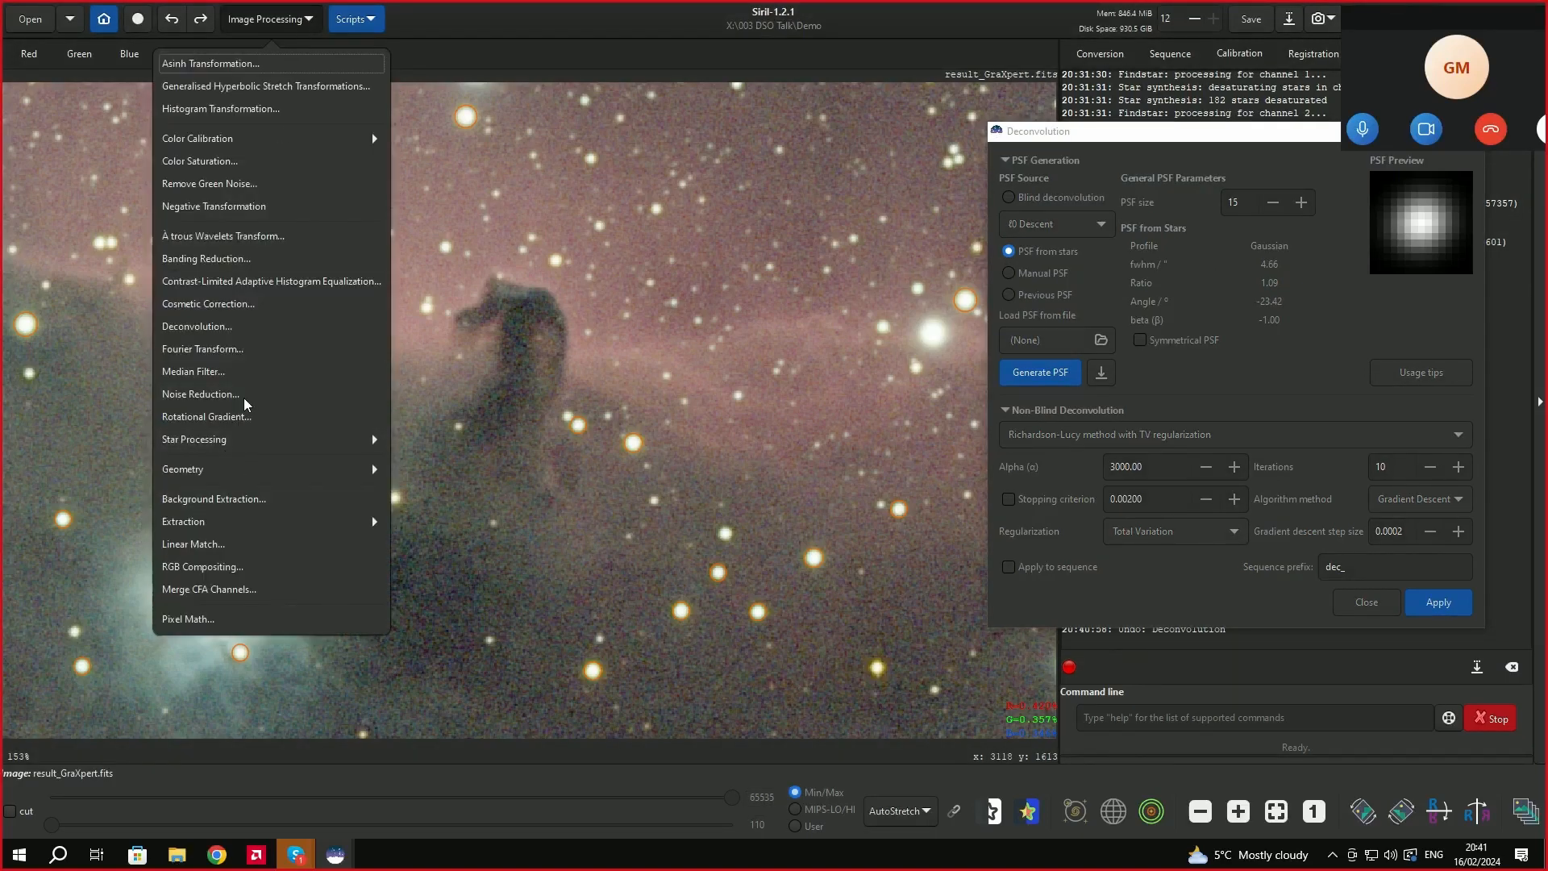
click(248, 441)
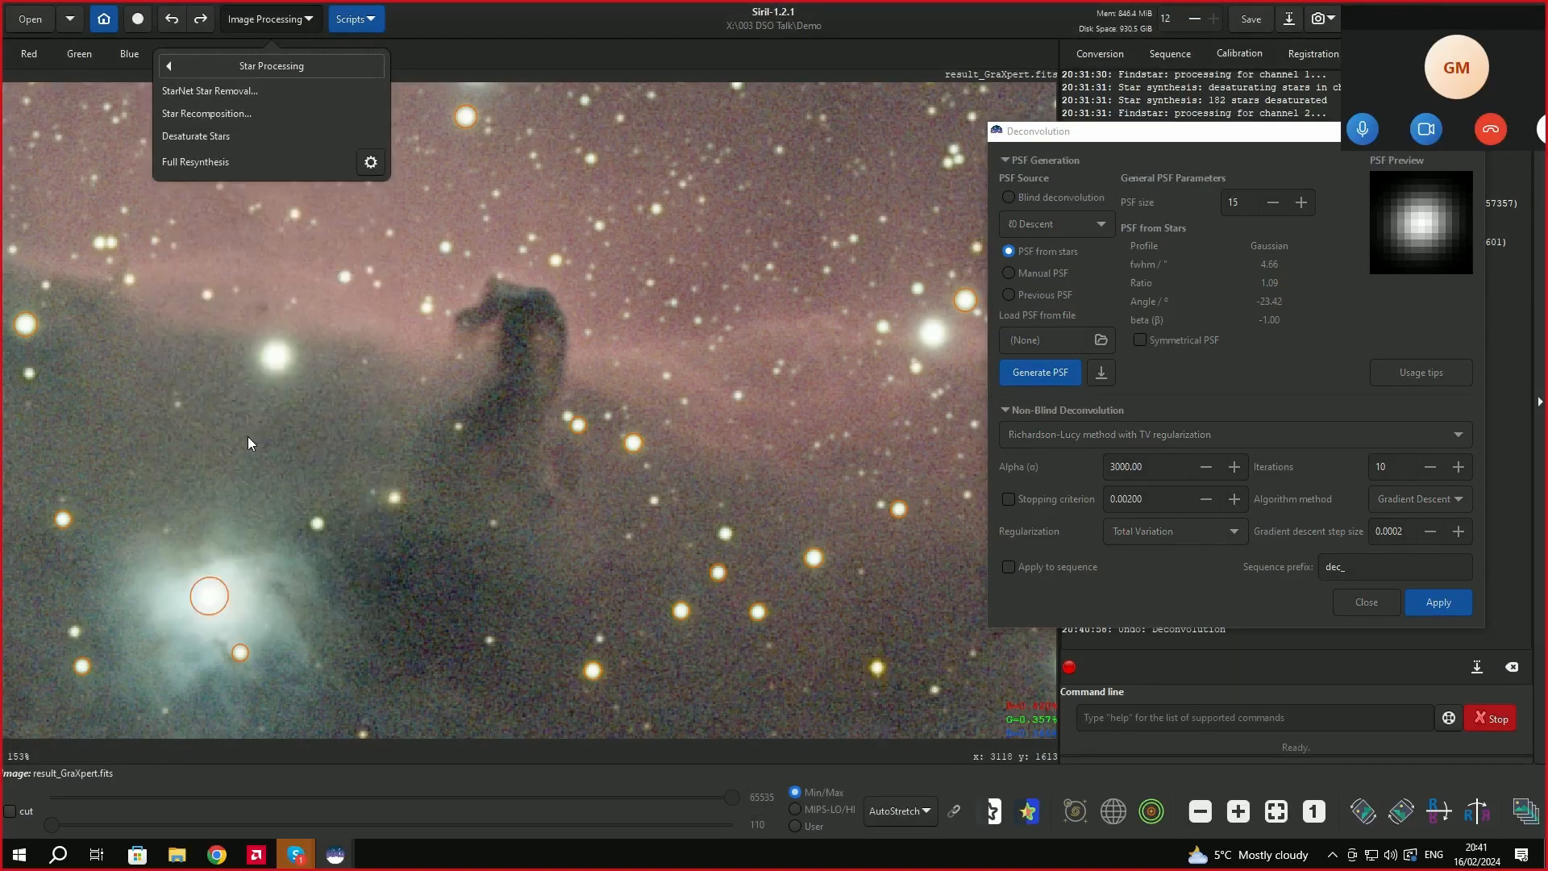
click(370, 162)
drag(1050, 109, 1091, 102)
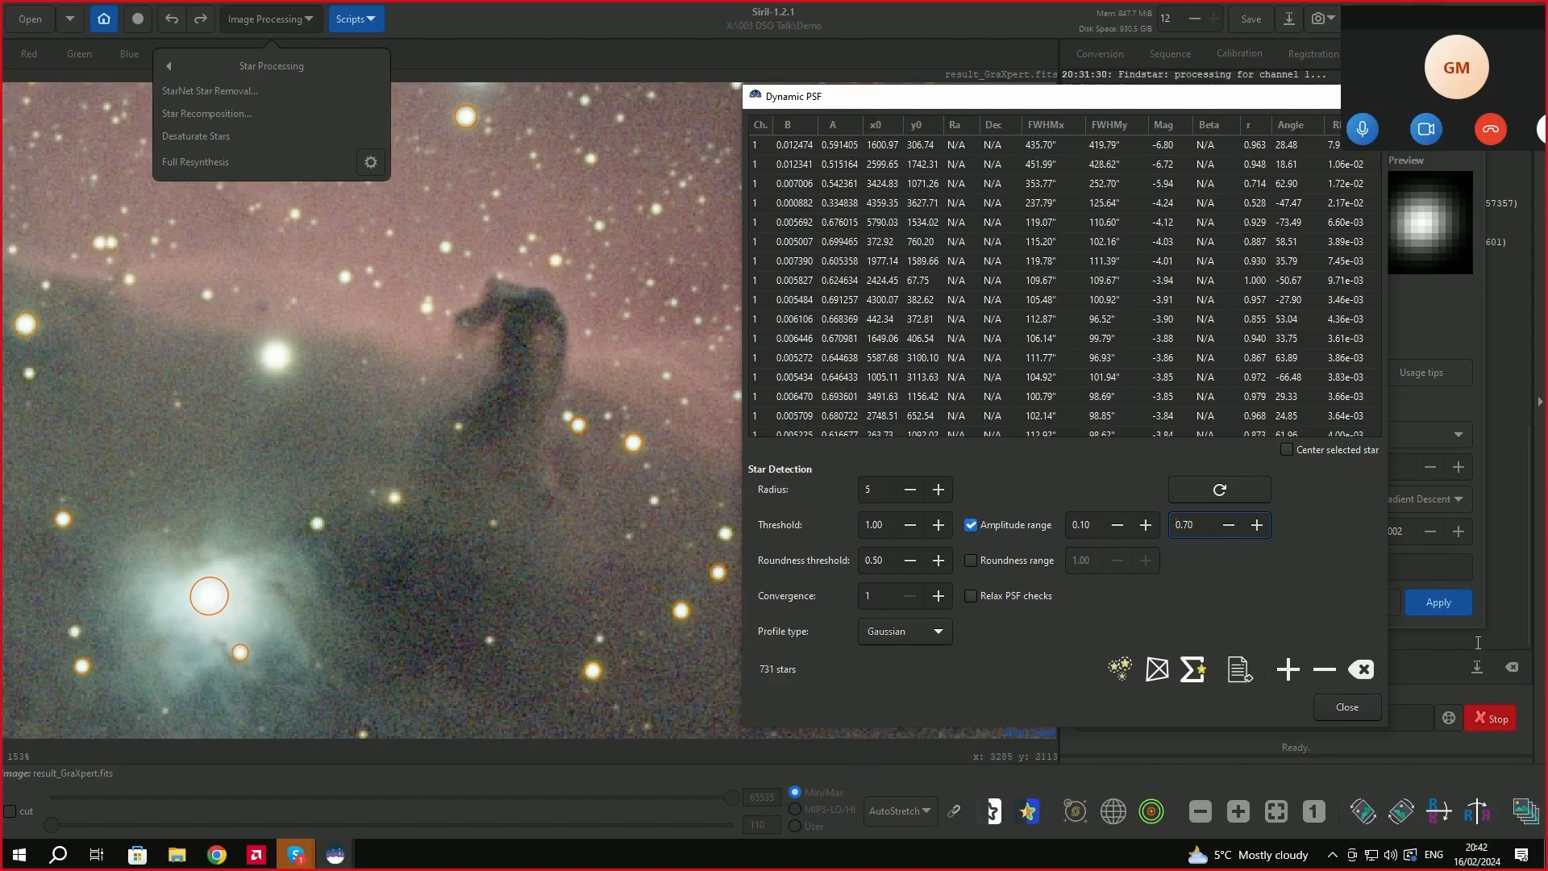
click(1364, 669)
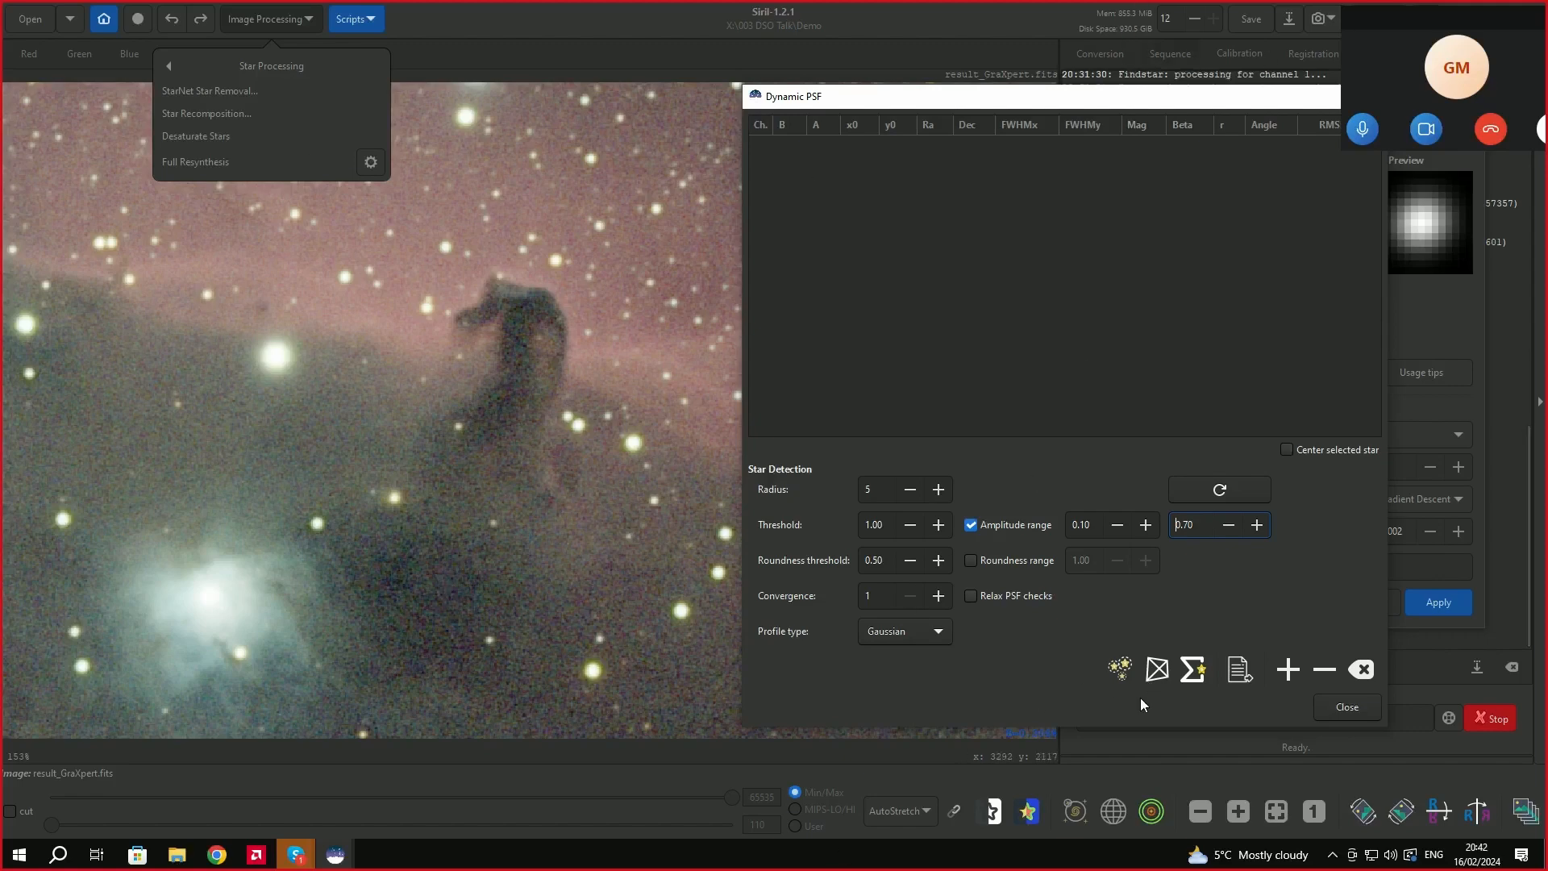
Fit the whole image in view, estimate the sensor tilt from Dynamic PSF and examine the tilt overlay.
click(1277, 812)
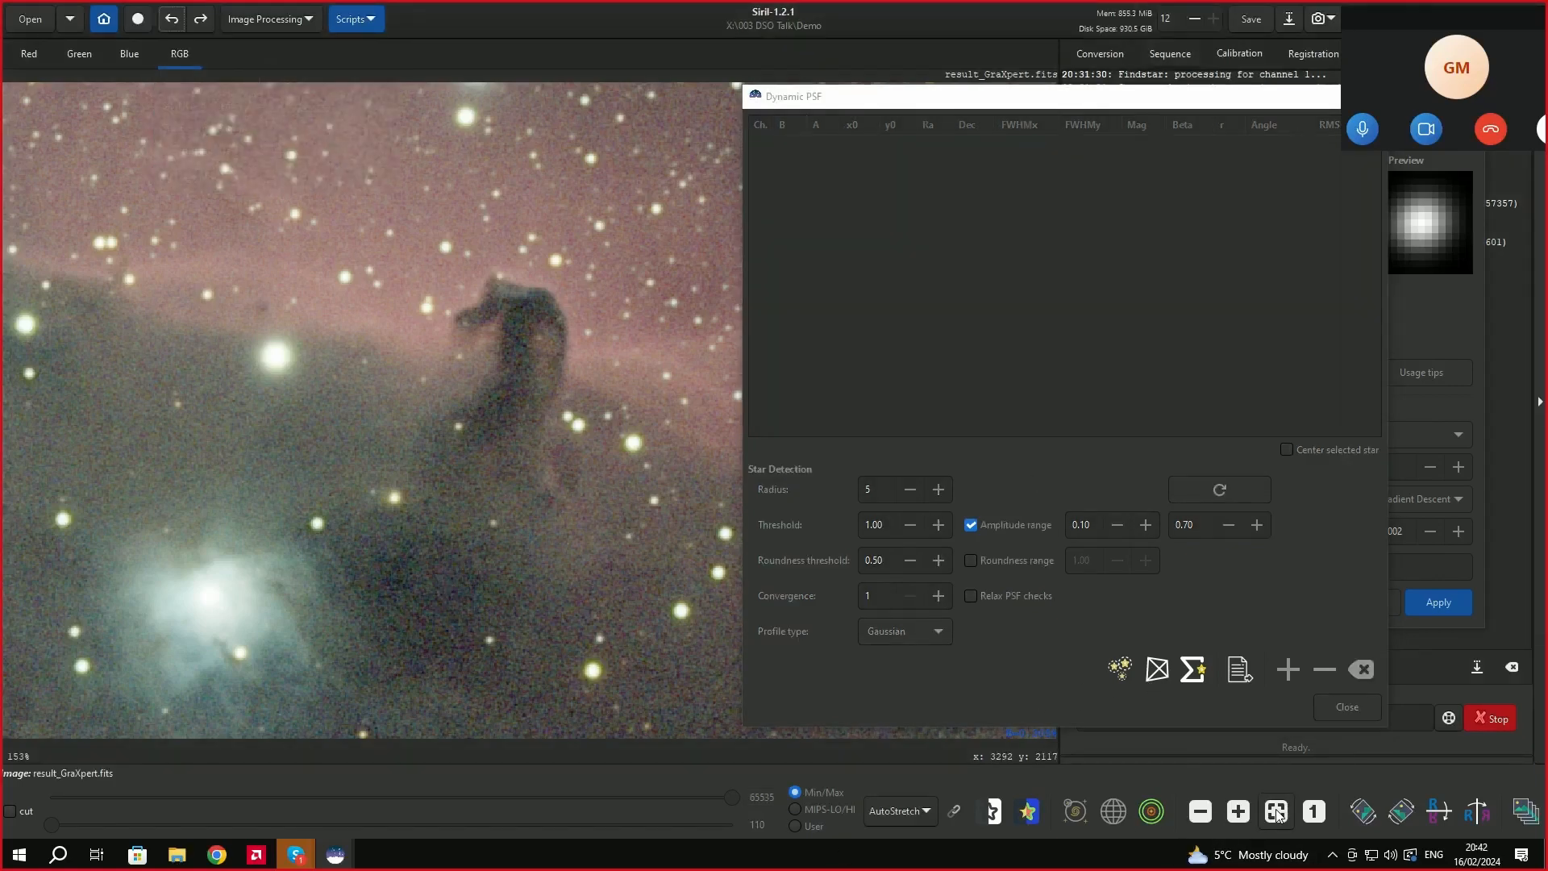
click(1277, 812)
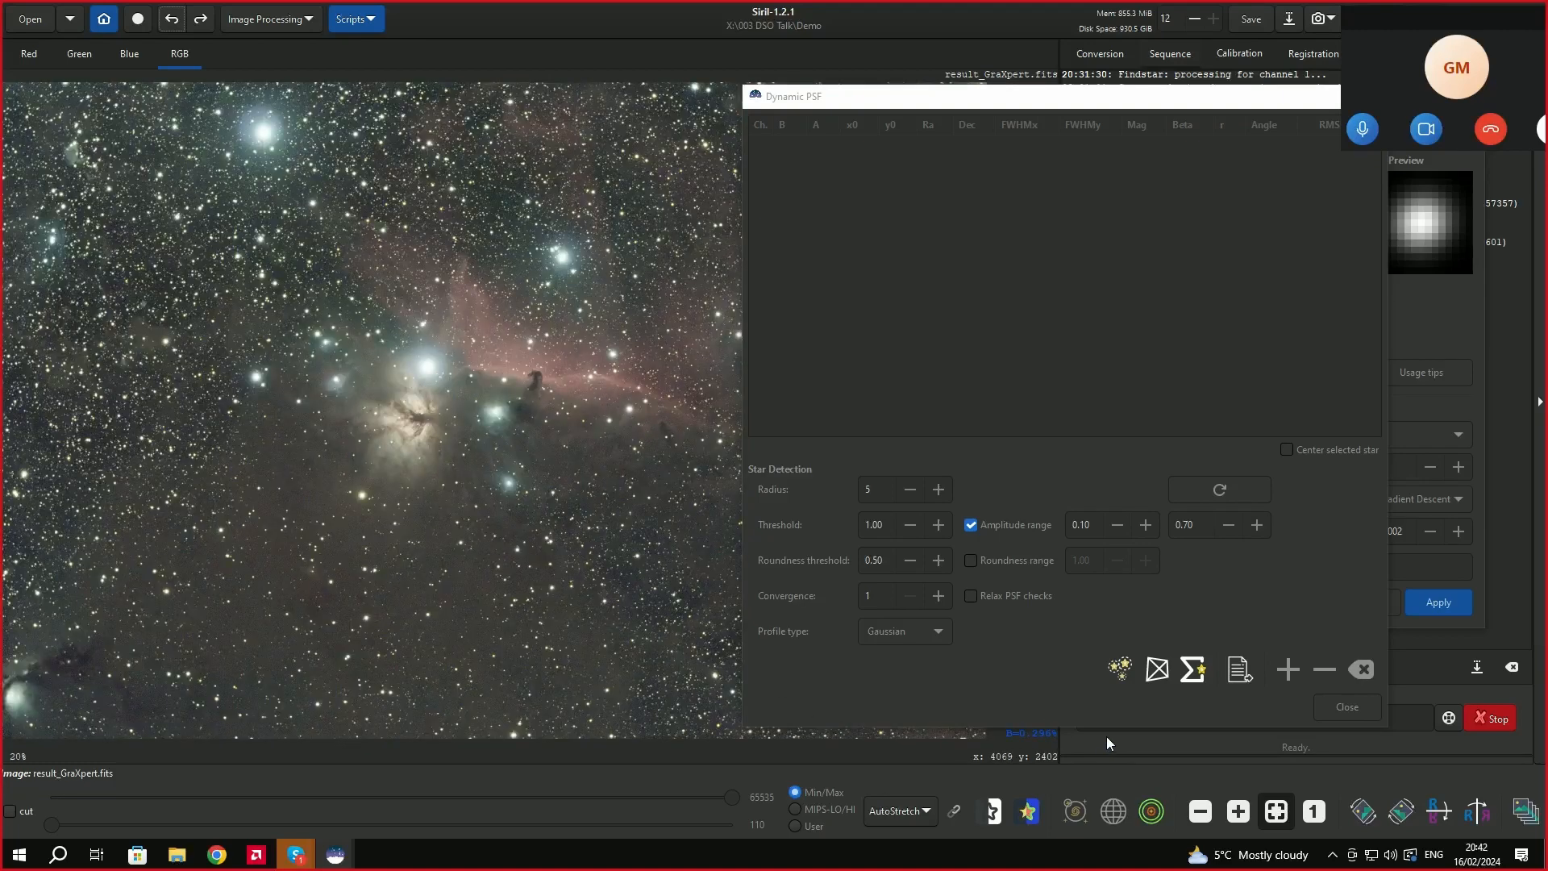
click(1159, 682)
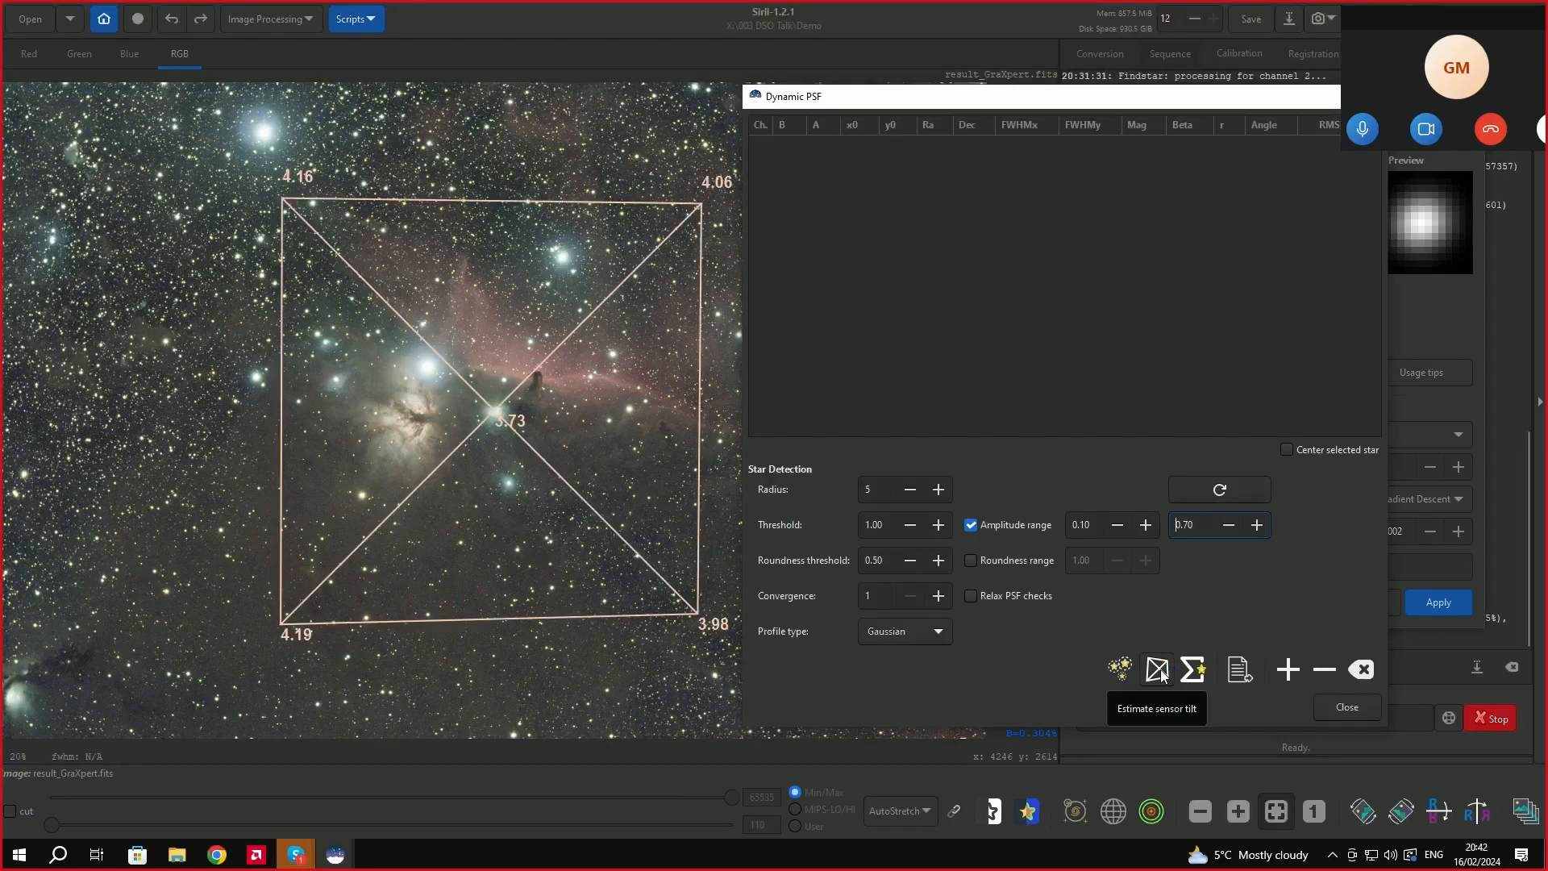
drag(1265, 105, 1452, 95)
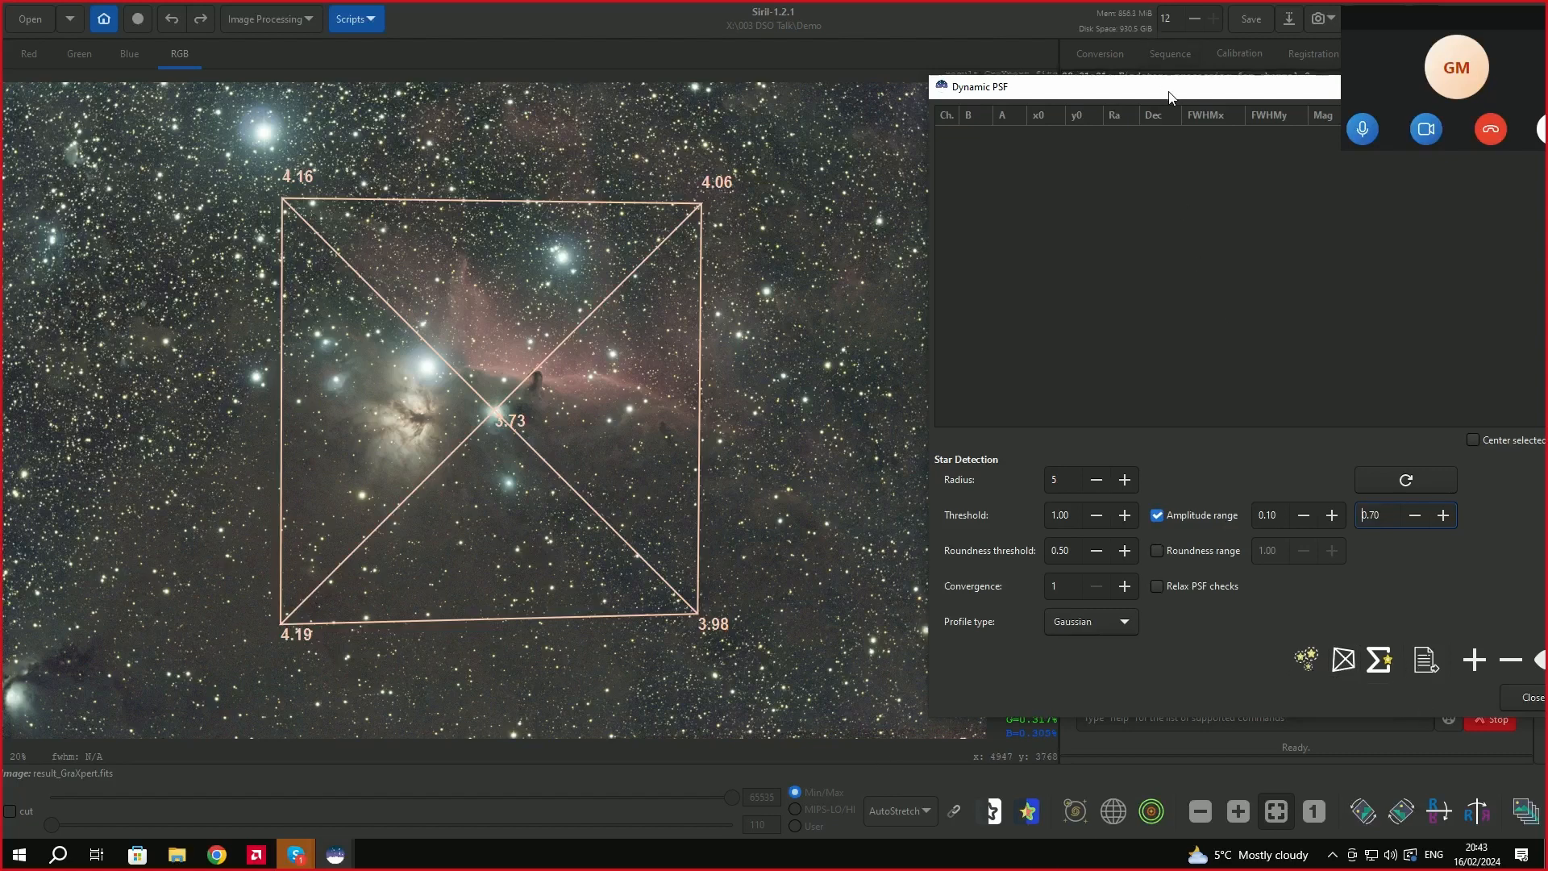
drag(1169, 91, 968, 94)
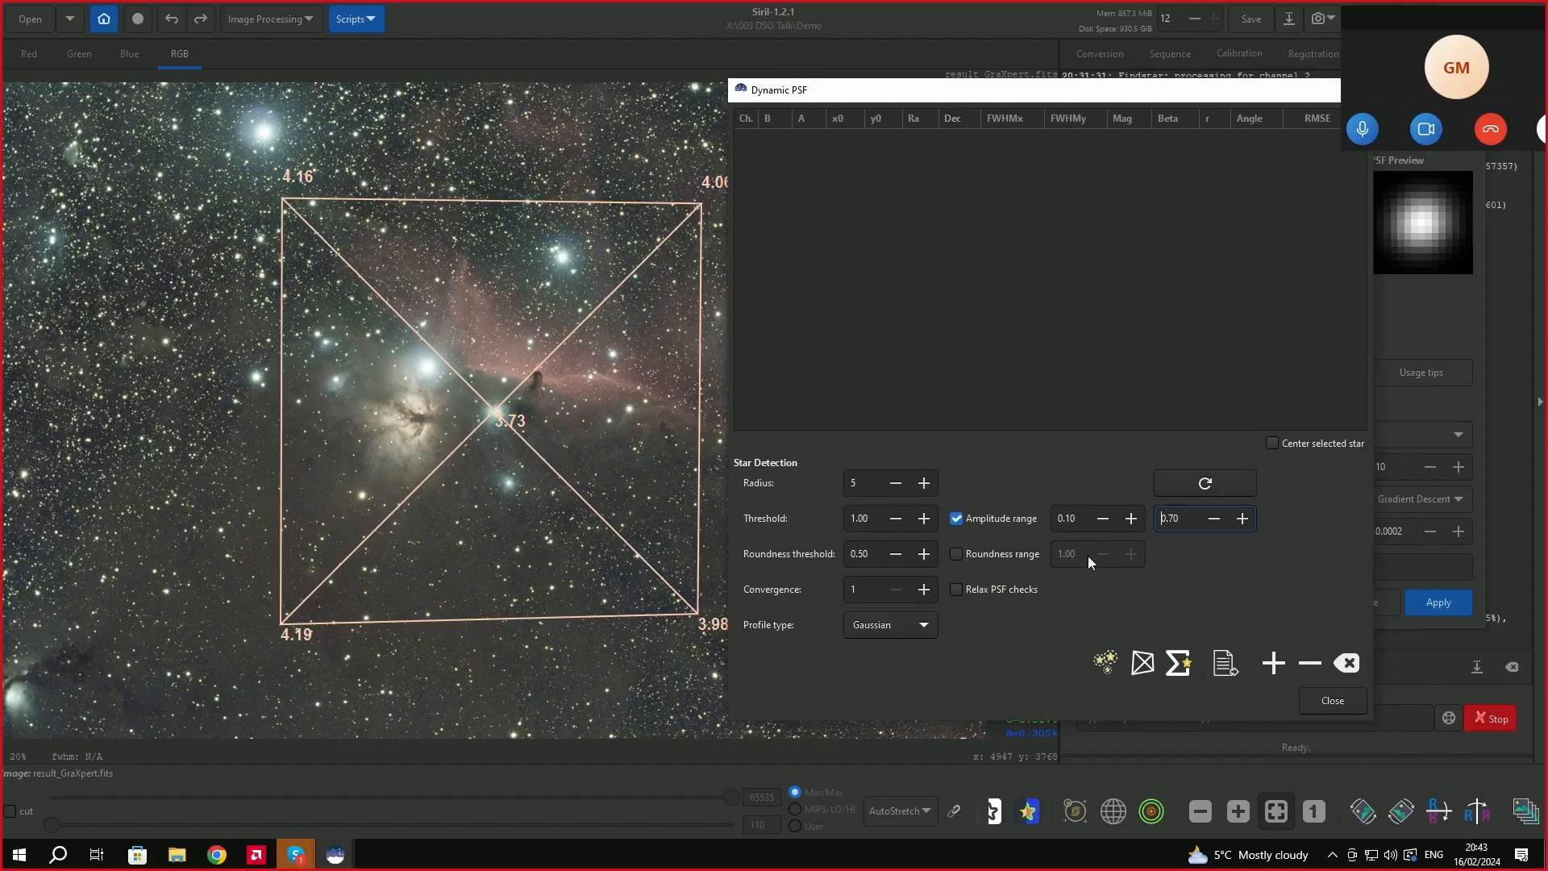
Clear the sensor tilt overlay and close both Dynamic PSF and Deconvolution.
click(1353, 664)
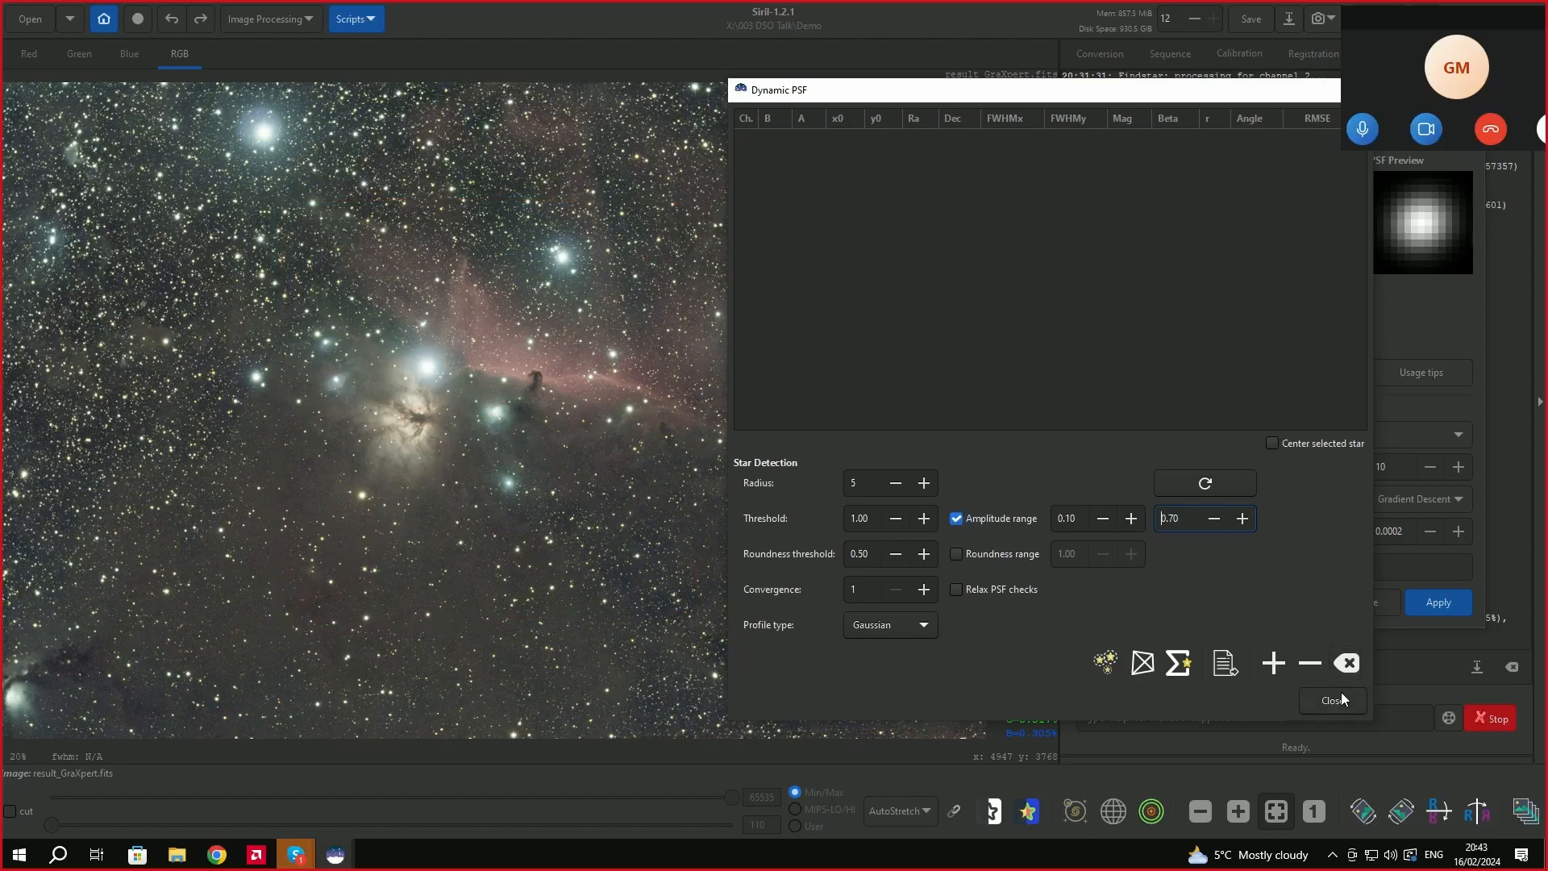
click(1341, 692)
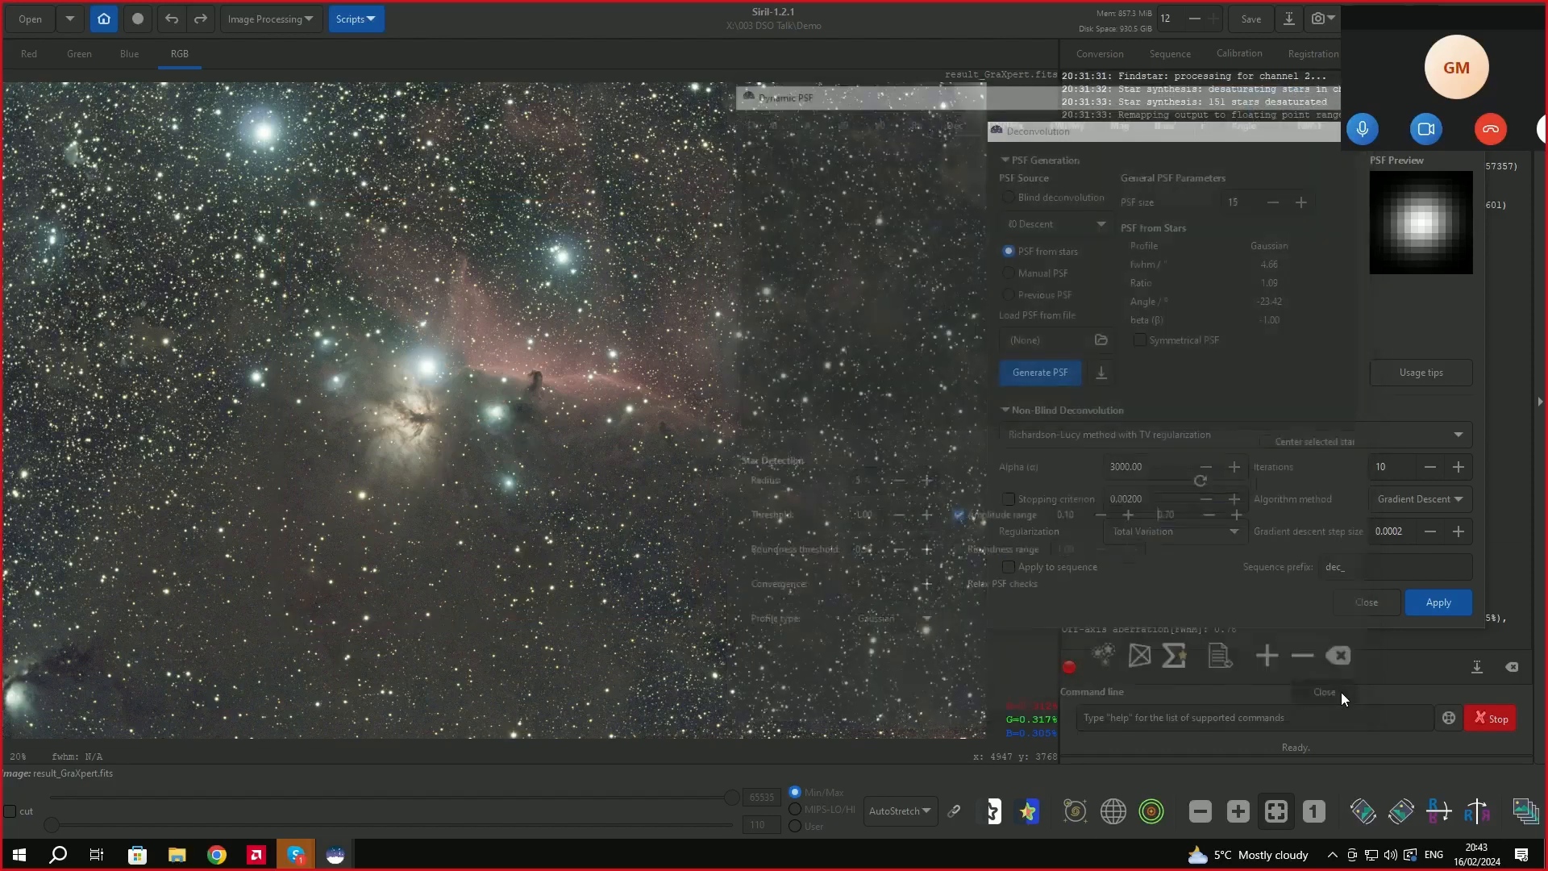
click(1368, 603)
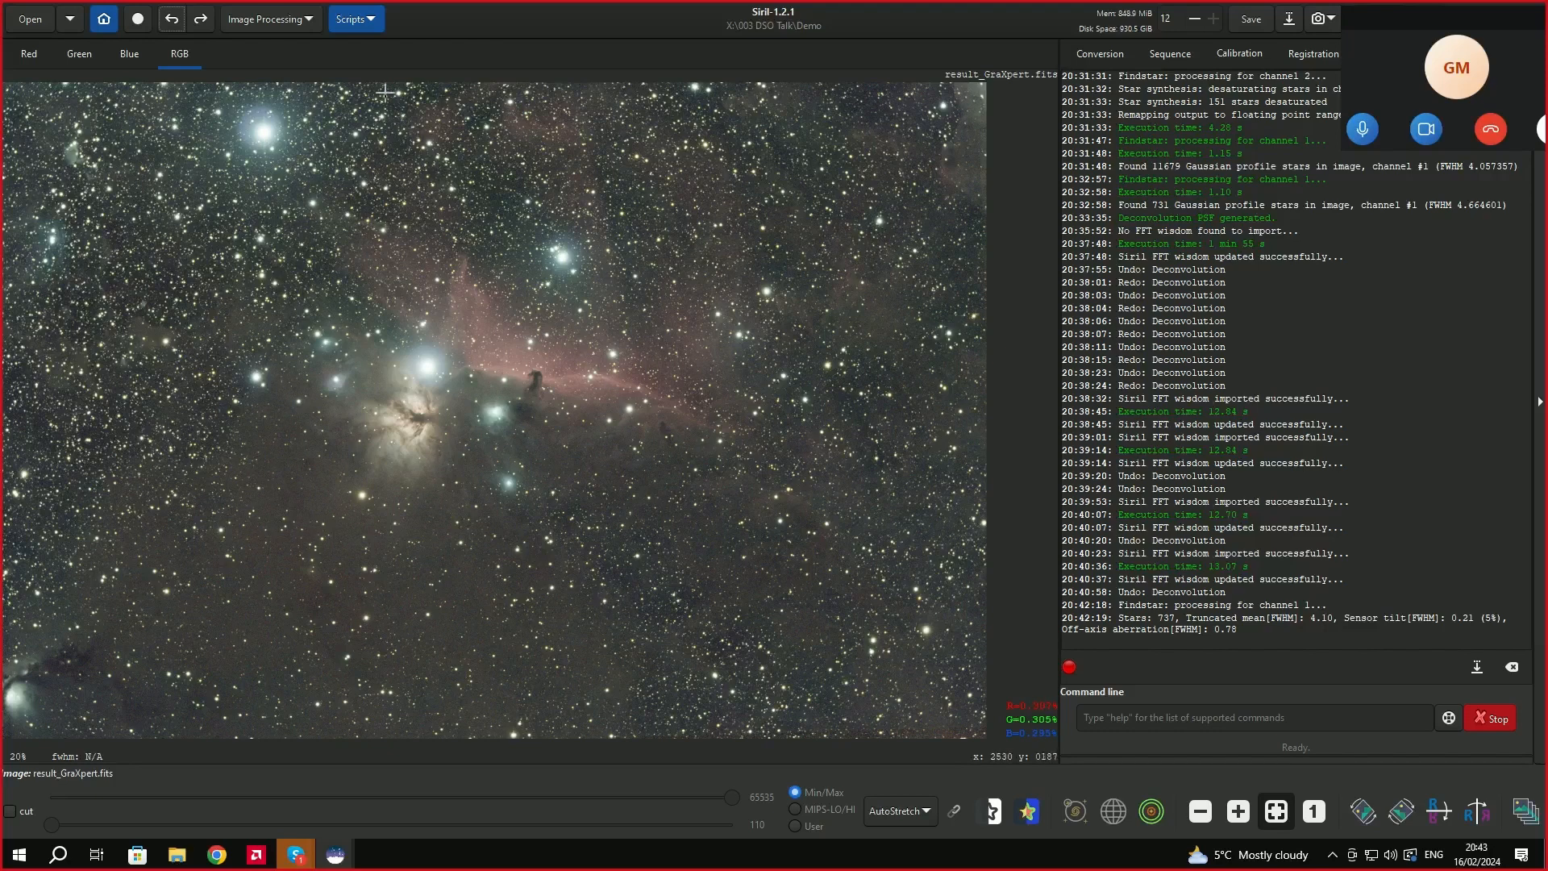
Apply Banding Reduction to the image with amount 1.0, highlight protection enabled and a 1/Sigma factor of 1.0.
click(316, 19)
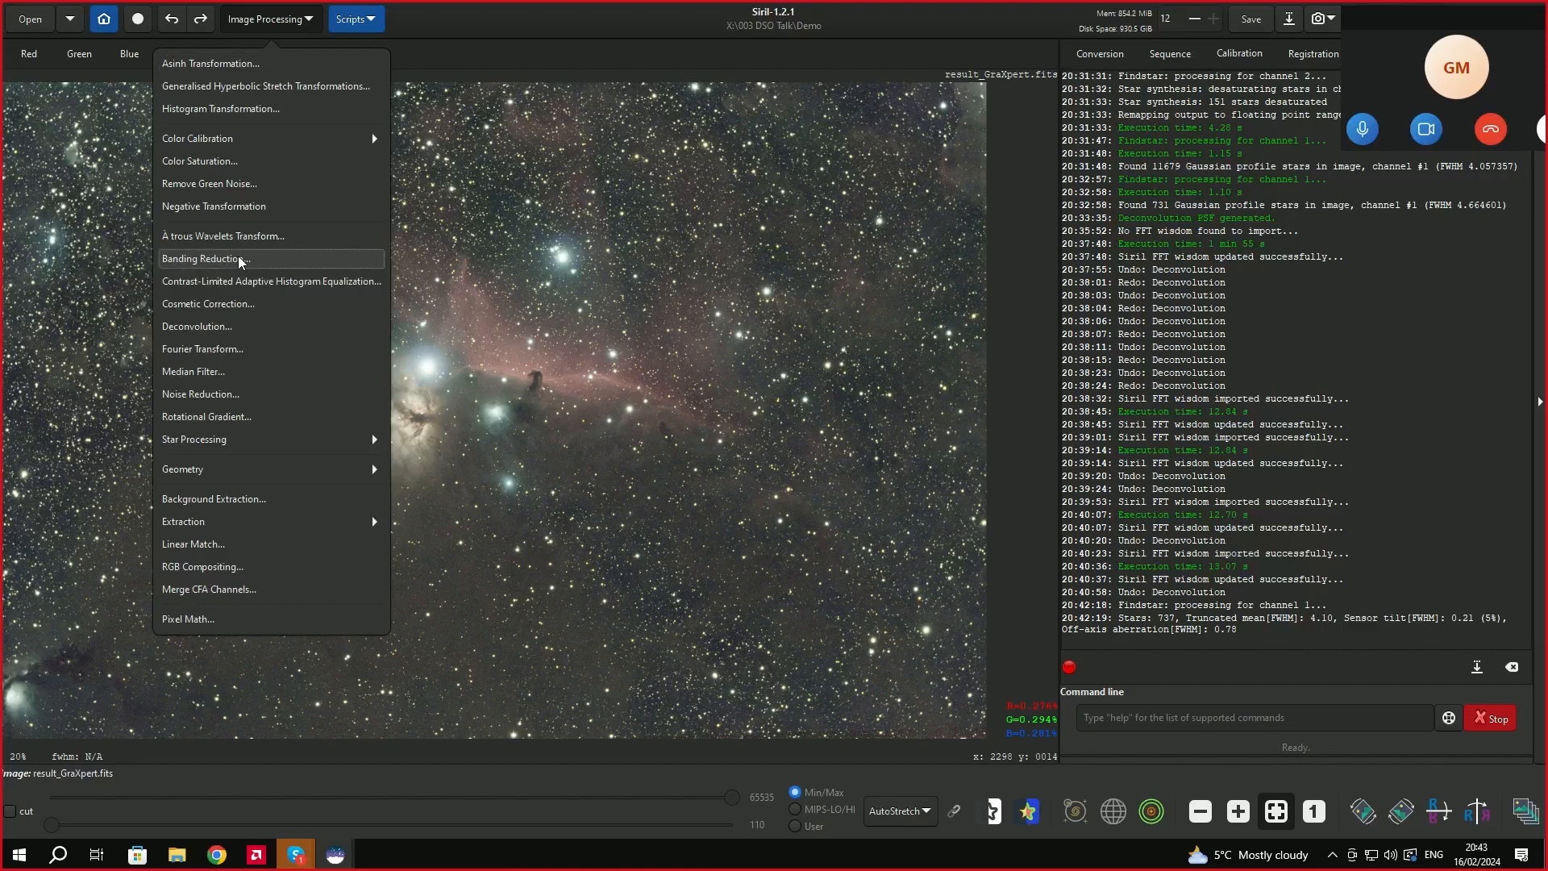
click(240, 260)
drag(733, 294, 1177, 246)
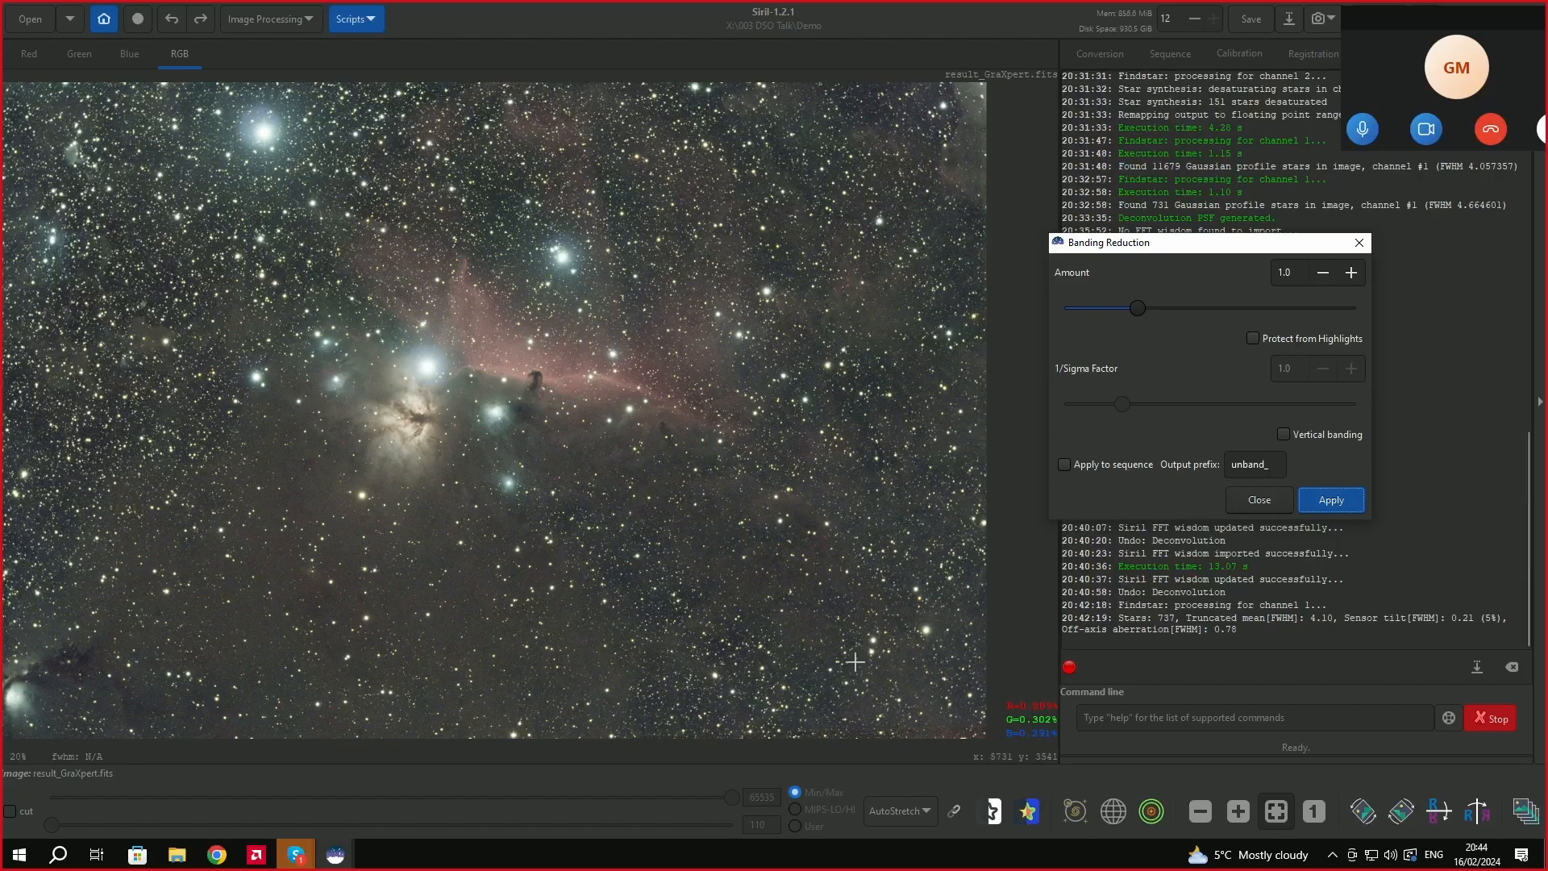
drag(1225, 244, 1245, 249)
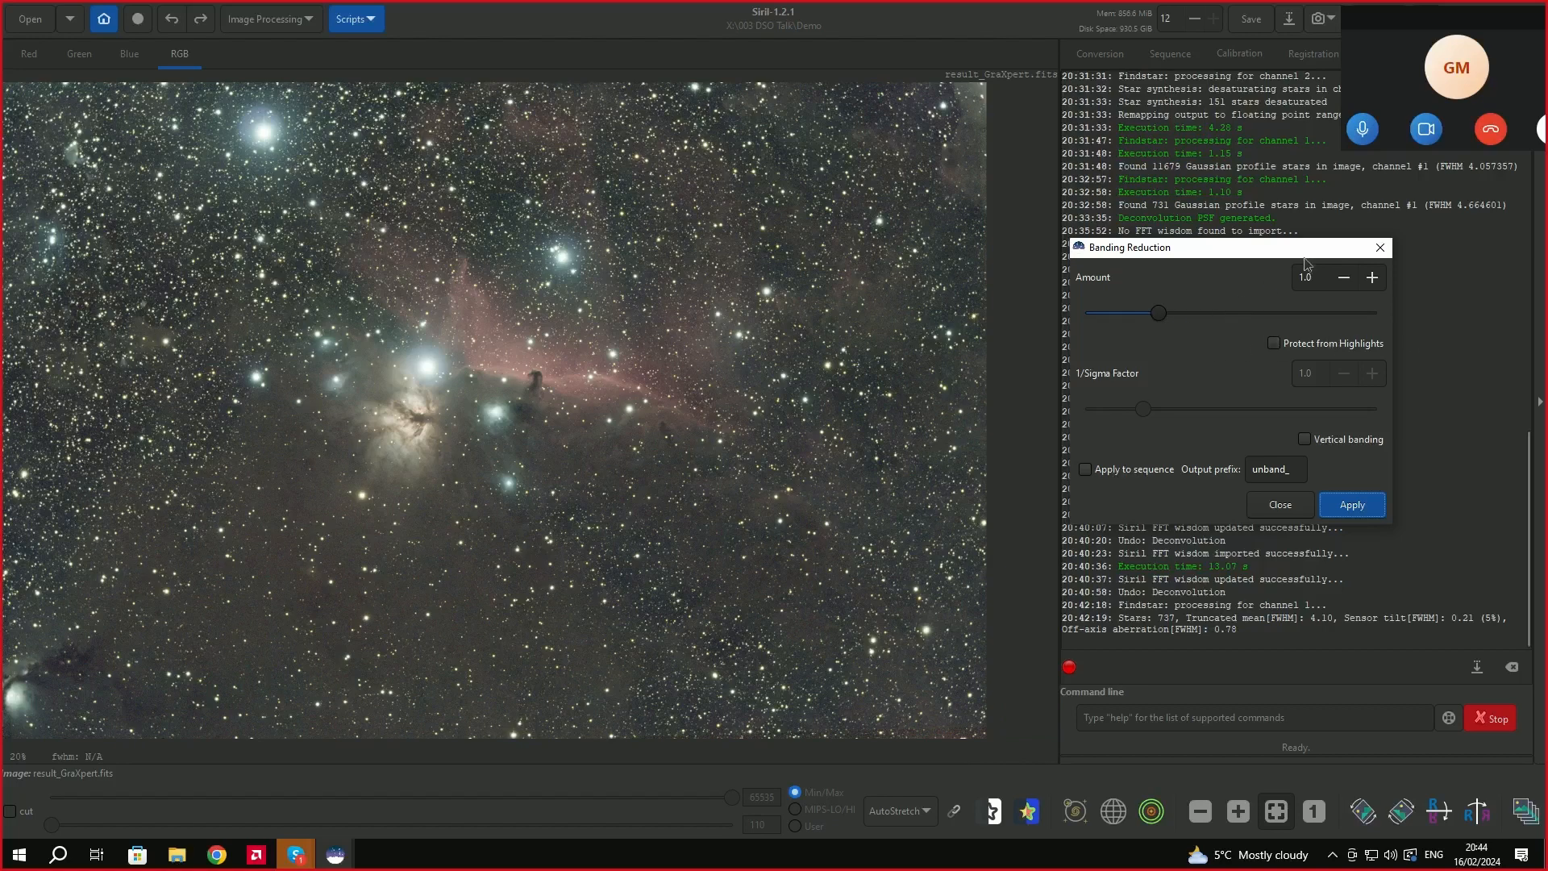
click(1275, 342)
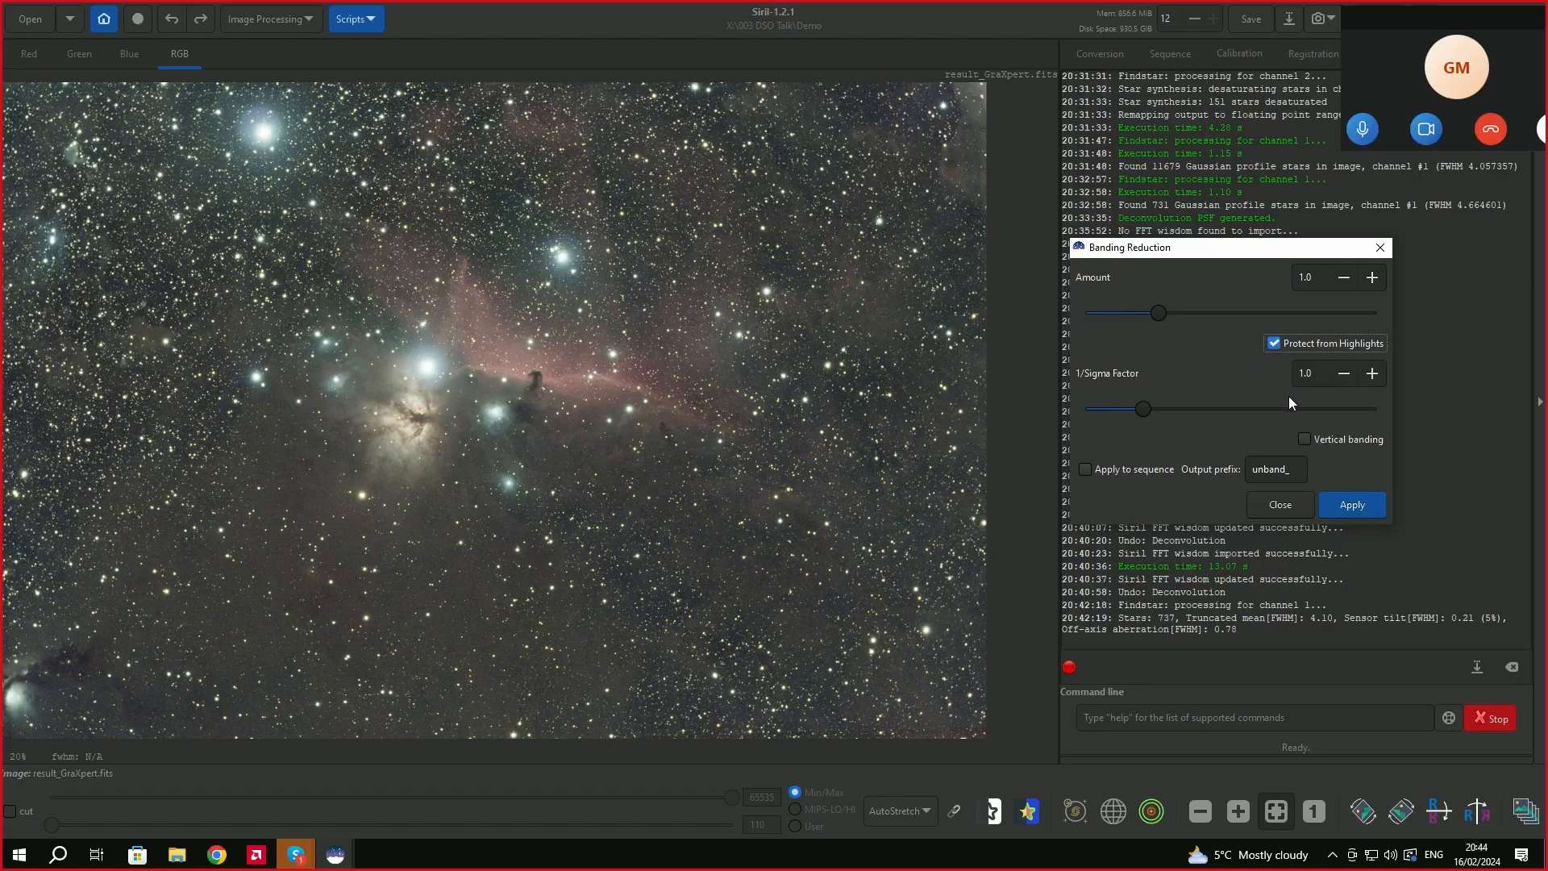
click(1360, 505)
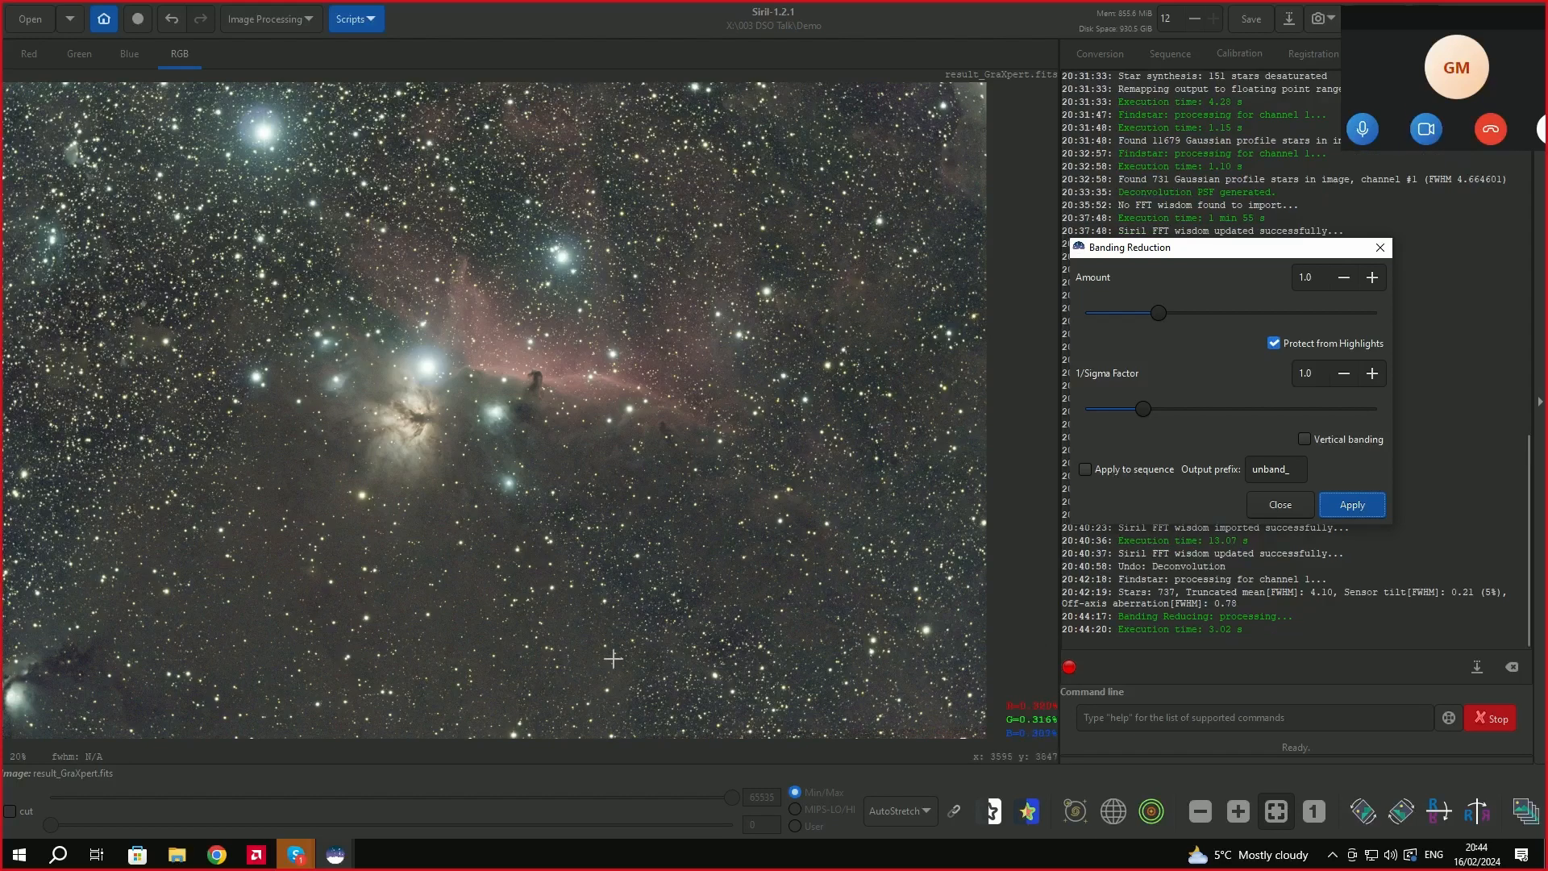
Undo and redo the banding reduction twice to compare the image before and after.
click(175, 18)
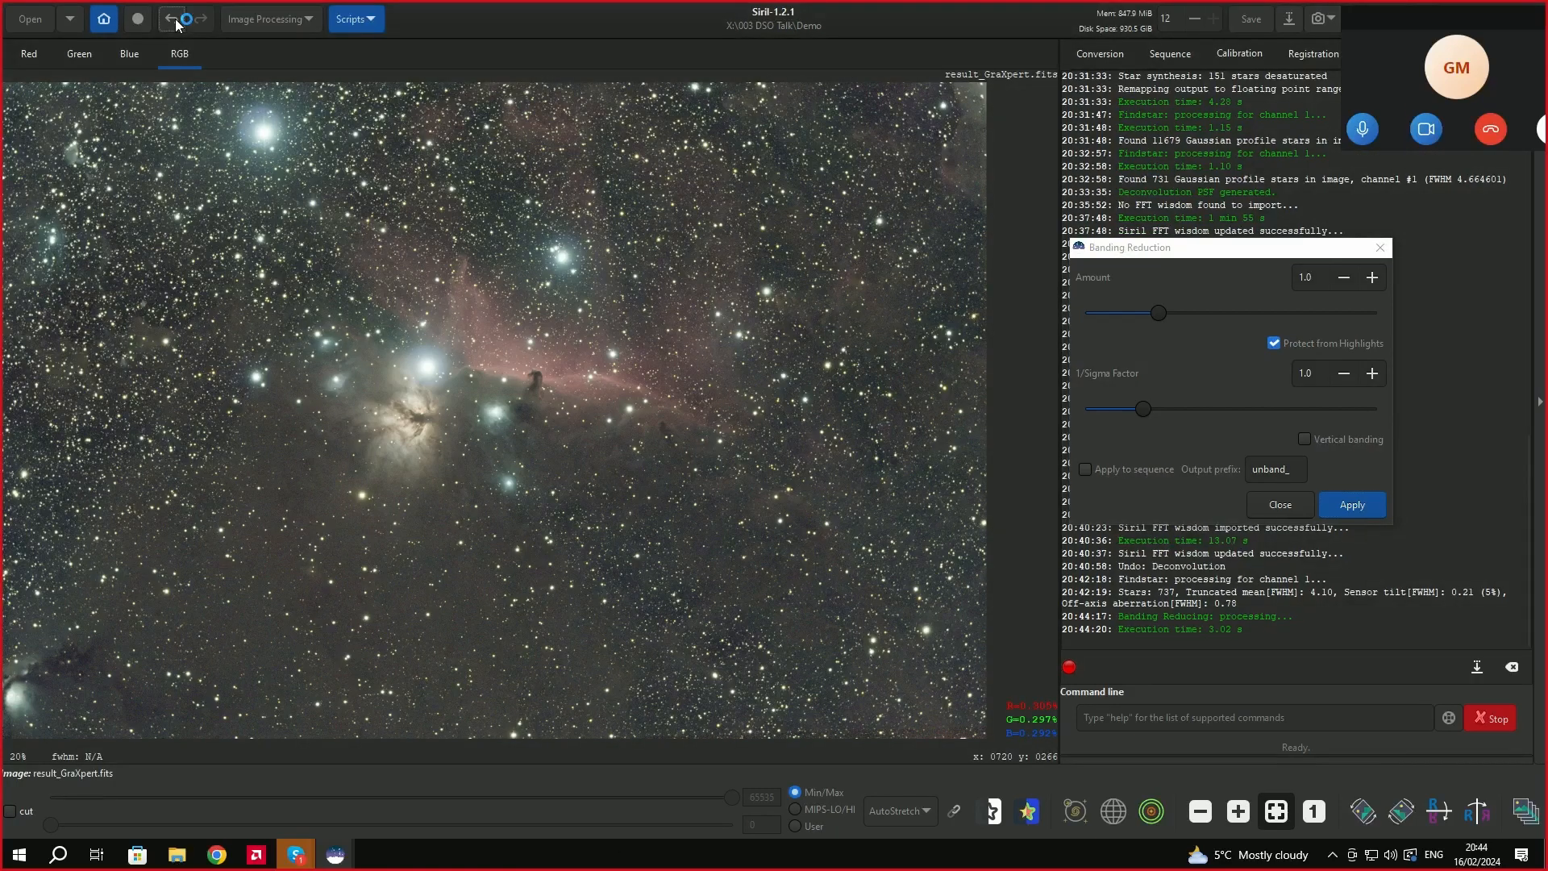
click(201, 19)
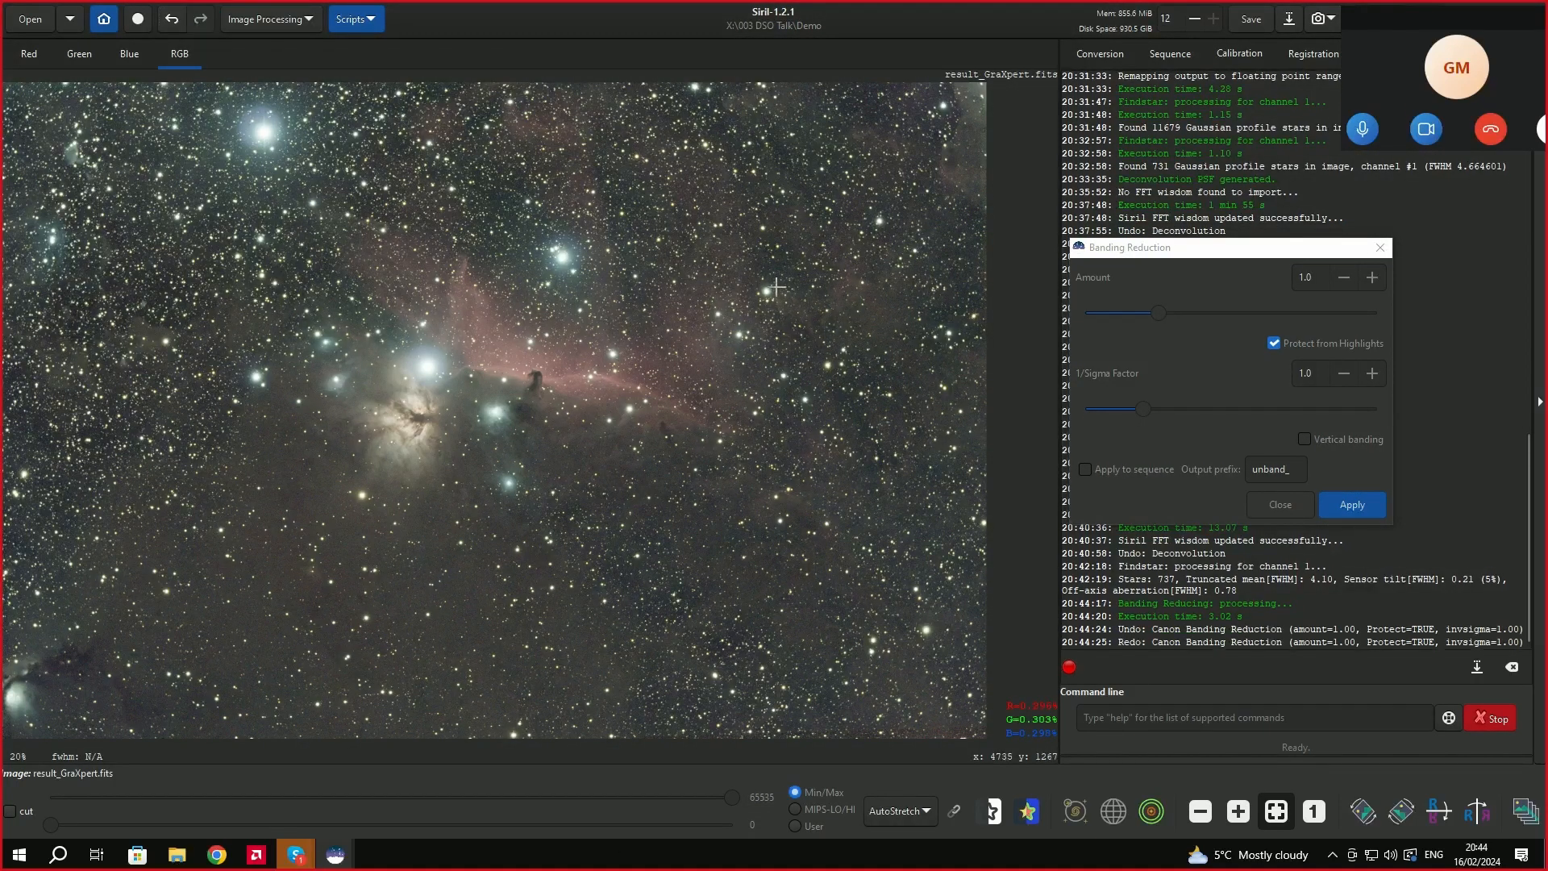
click(172, 20)
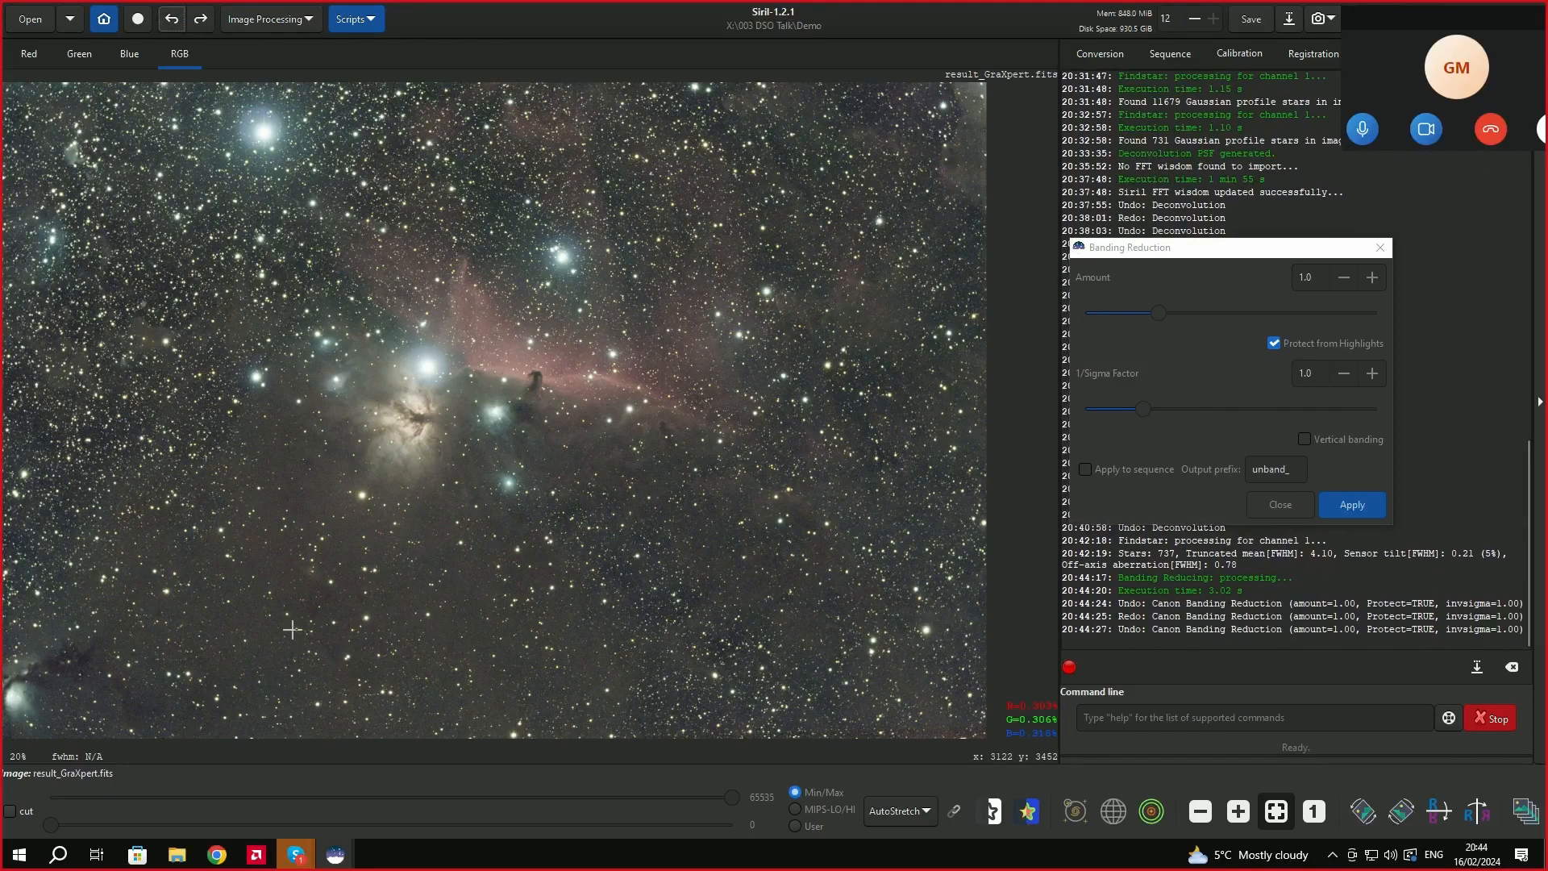
click(201, 19)
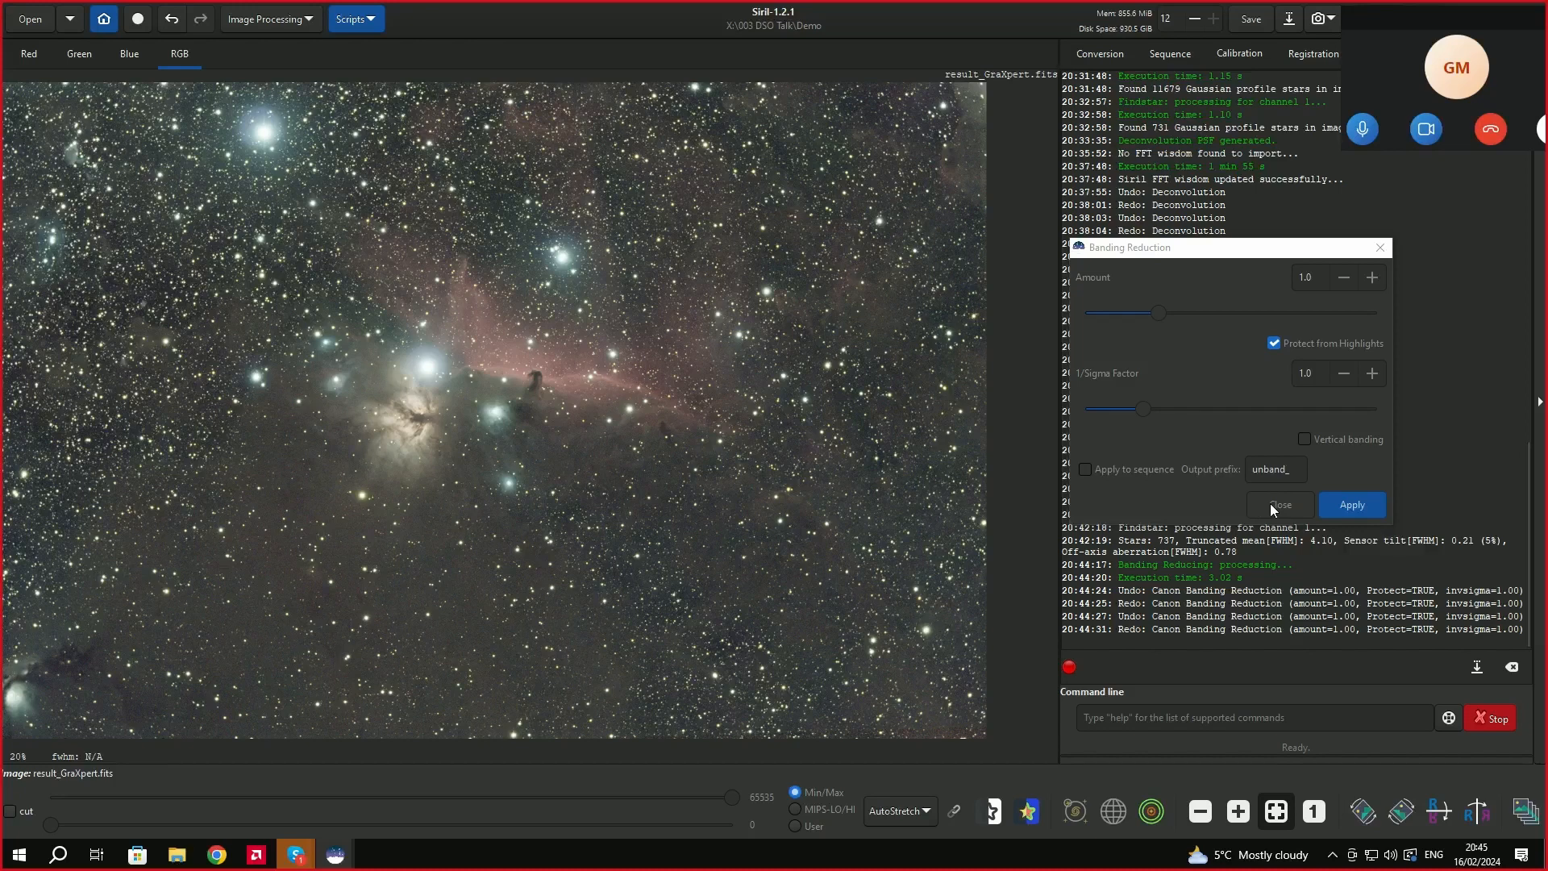
Turn the vertical banding option on and off again, and close Banding Reduction.
click(1312, 438)
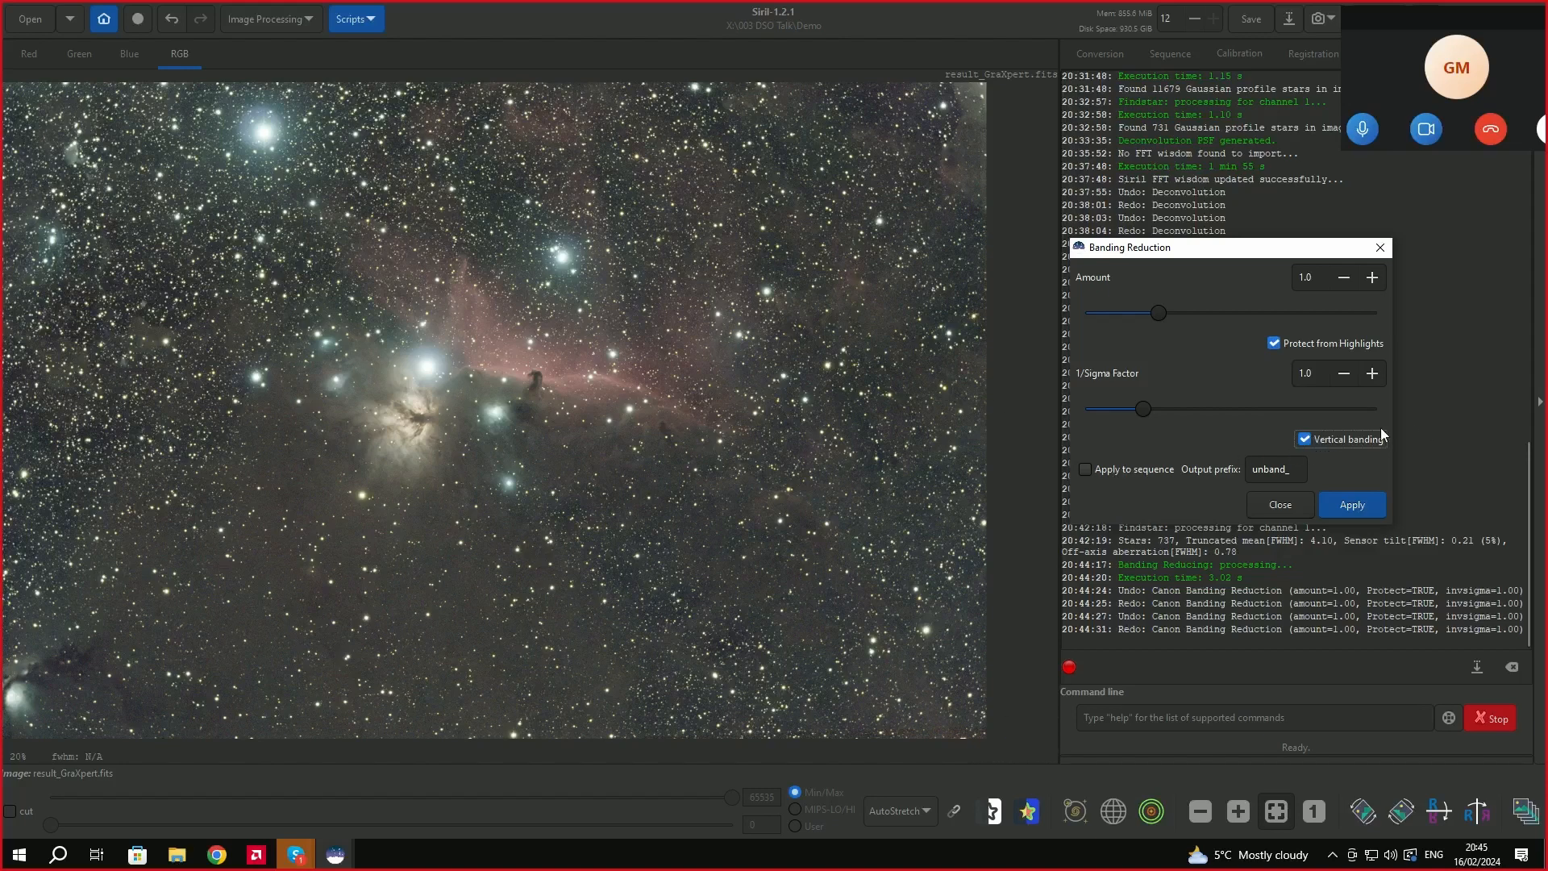
click(1306, 439)
click(1299, 506)
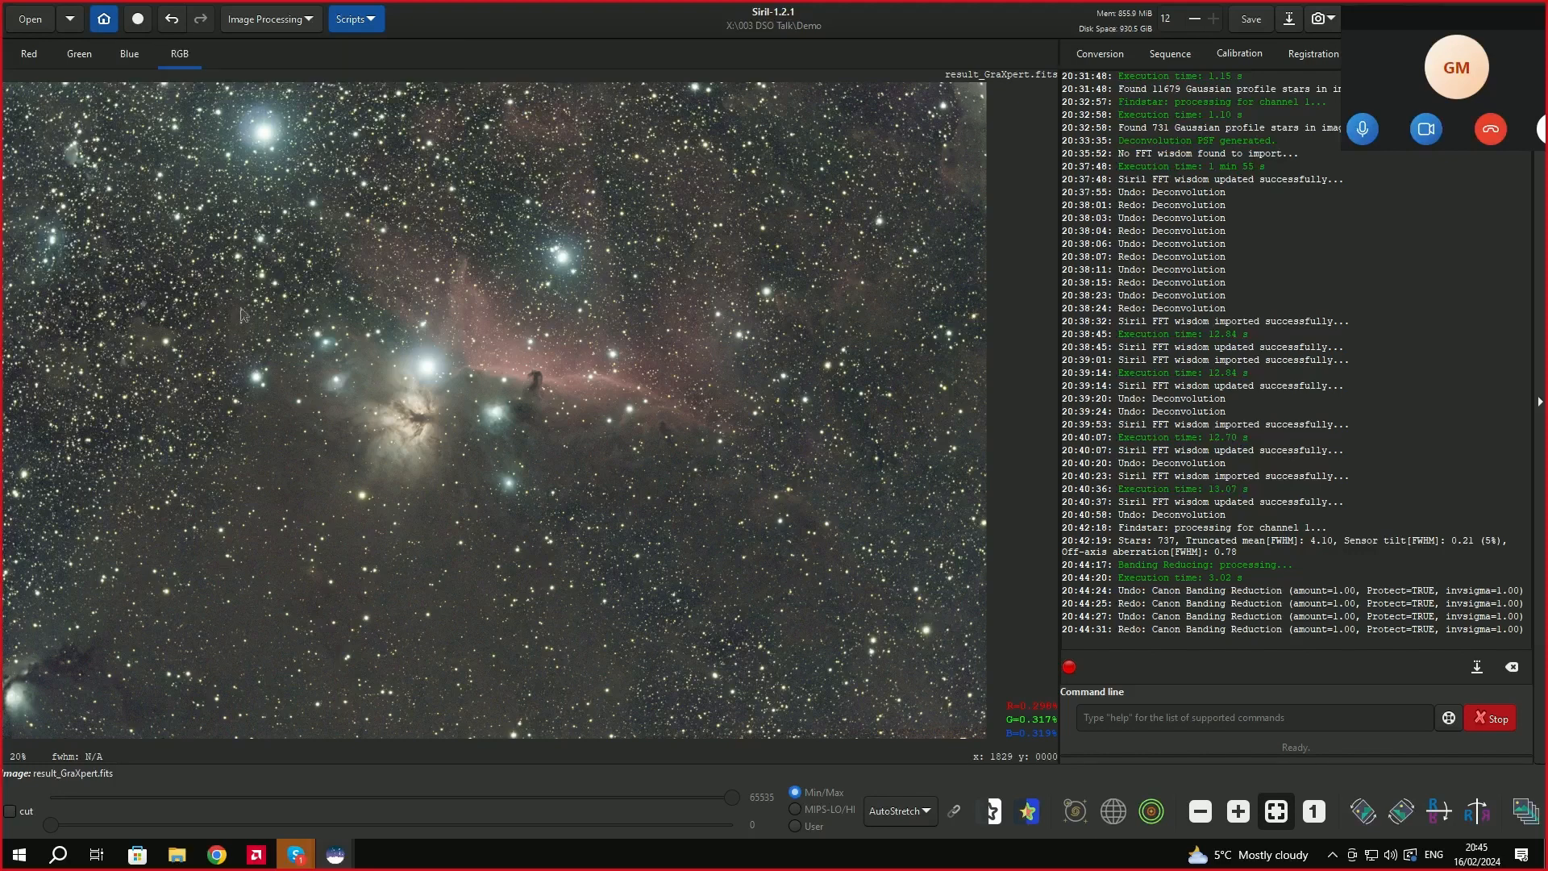
Open Photometric Color Calibration and move its dialog away from the nebula.
click(312, 18)
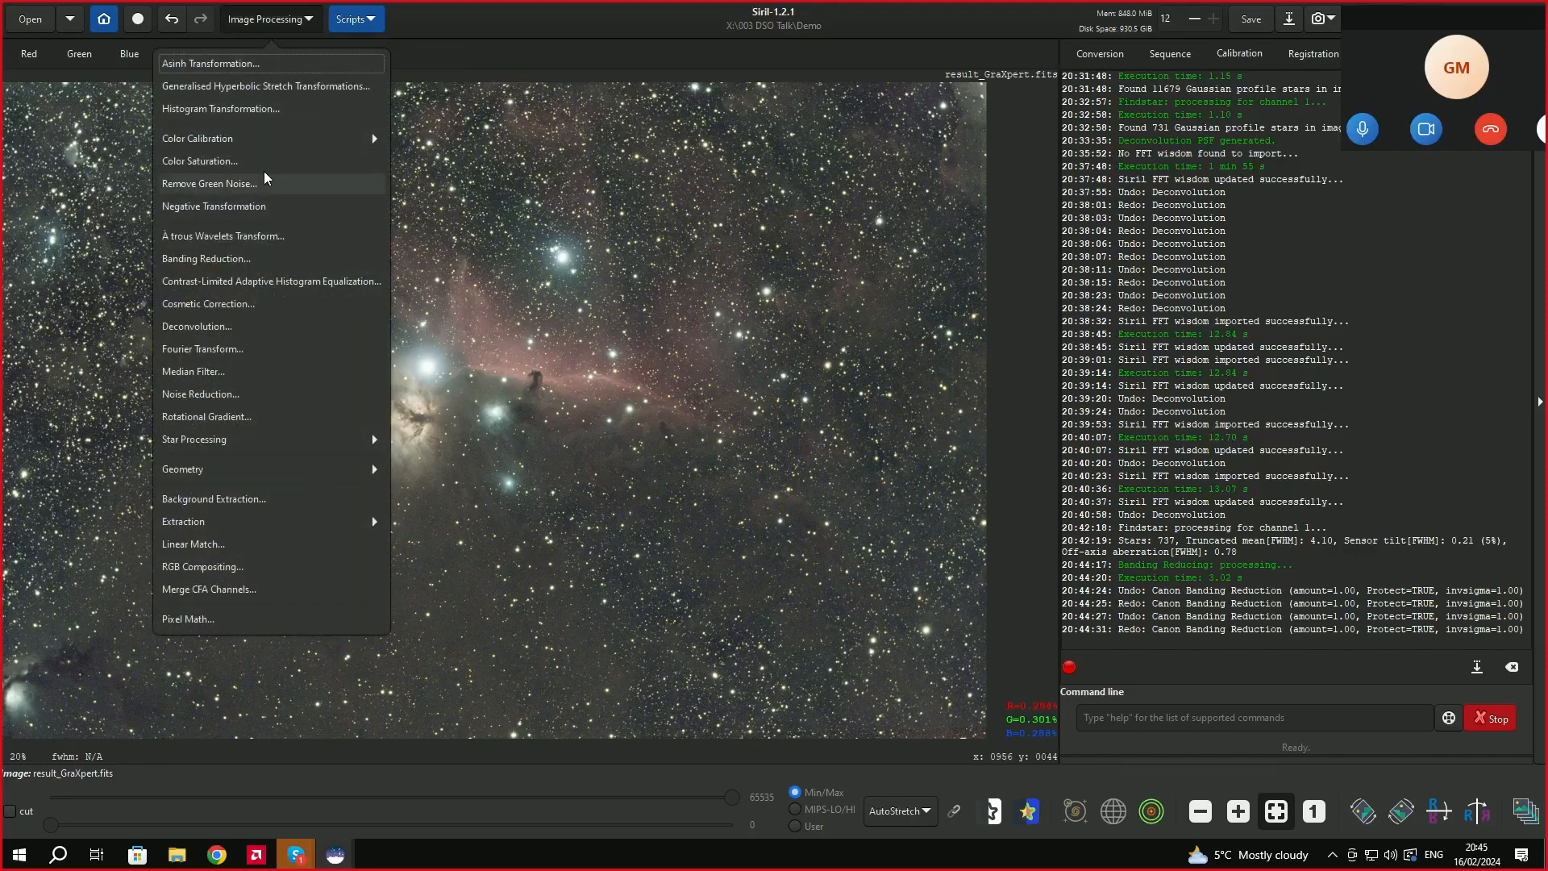
click(316, 24)
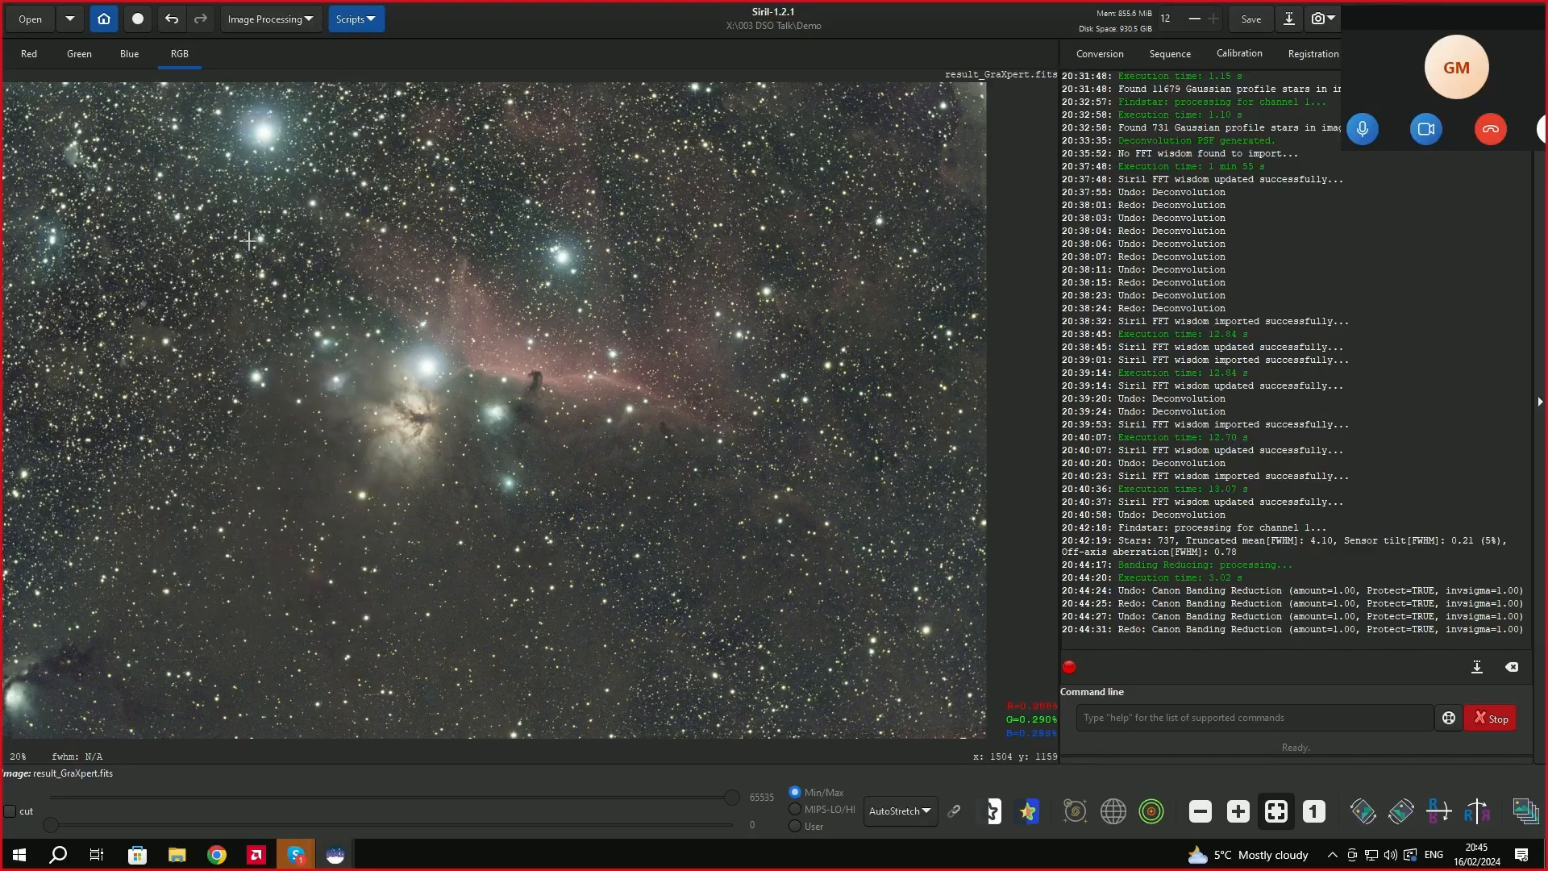
click(314, 20)
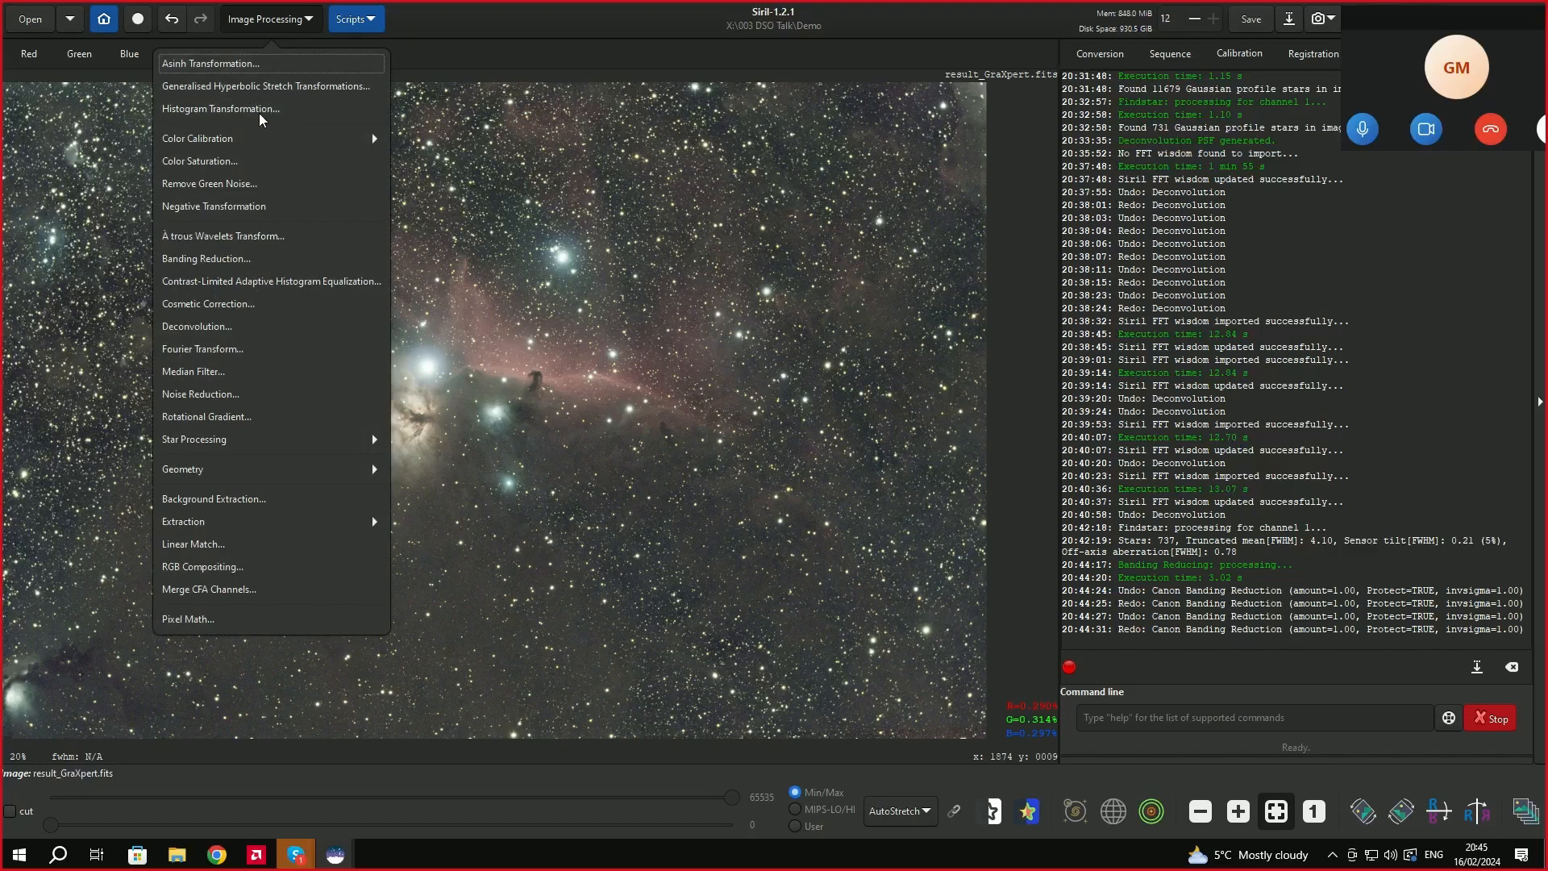
click(232, 138)
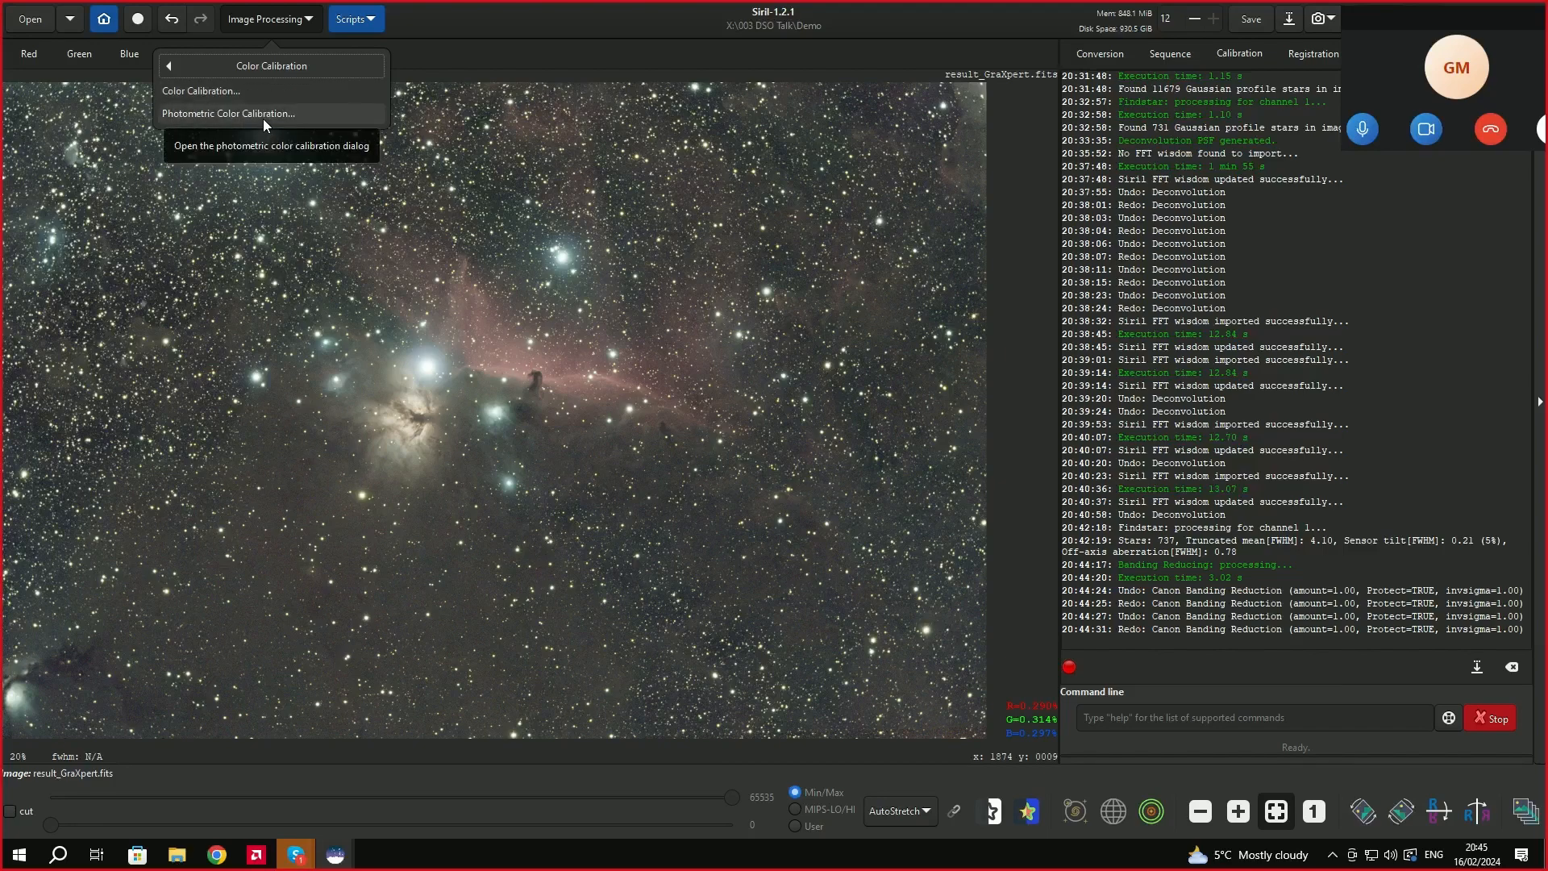
click(263, 118)
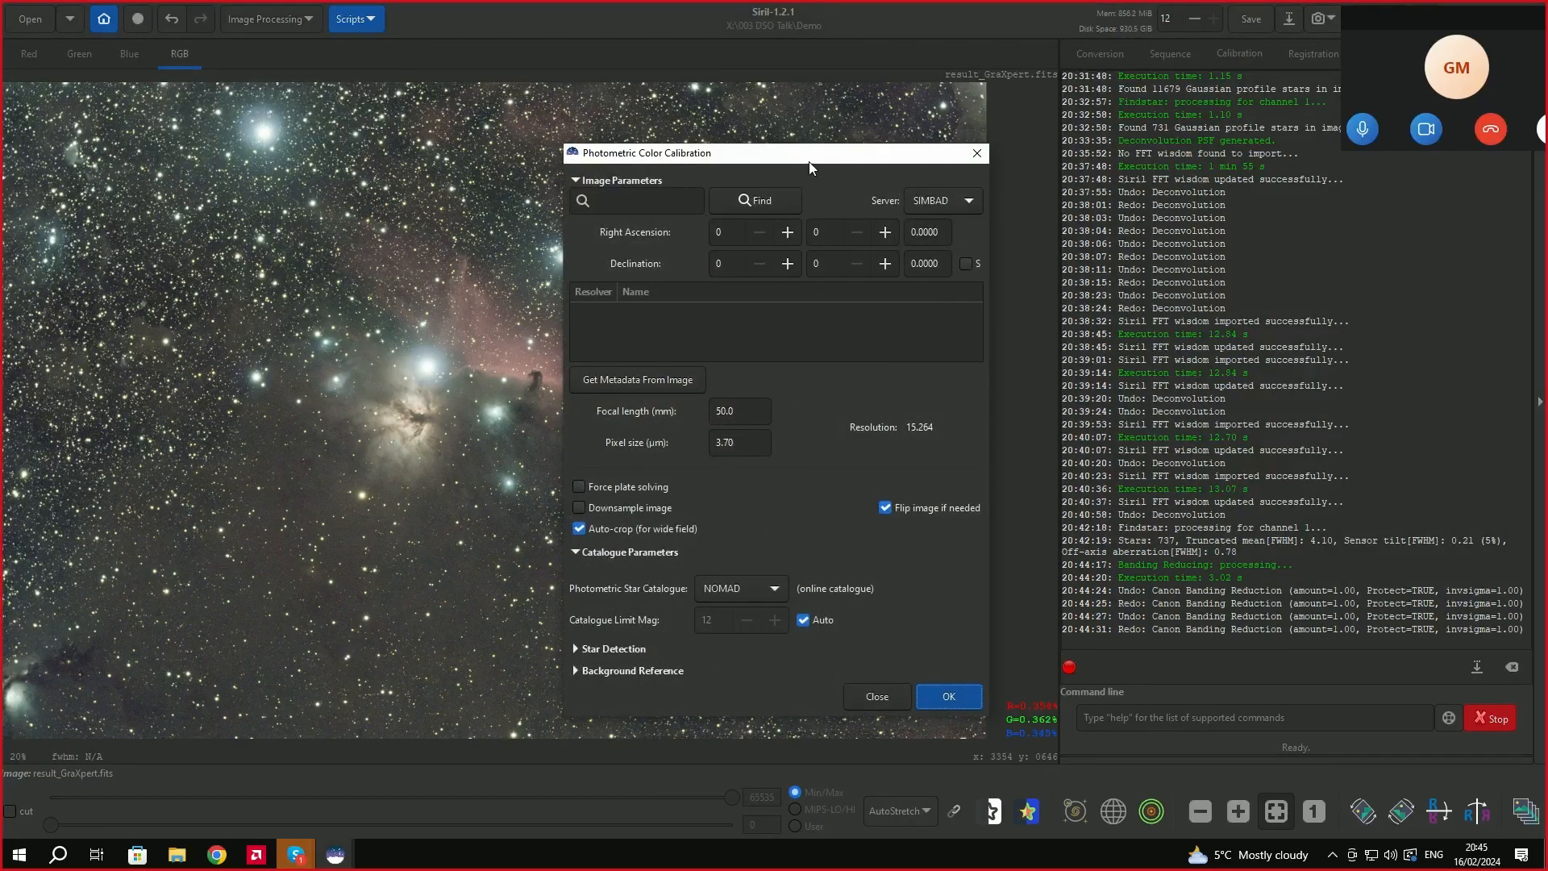
drag(809, 162, 1129, 151)
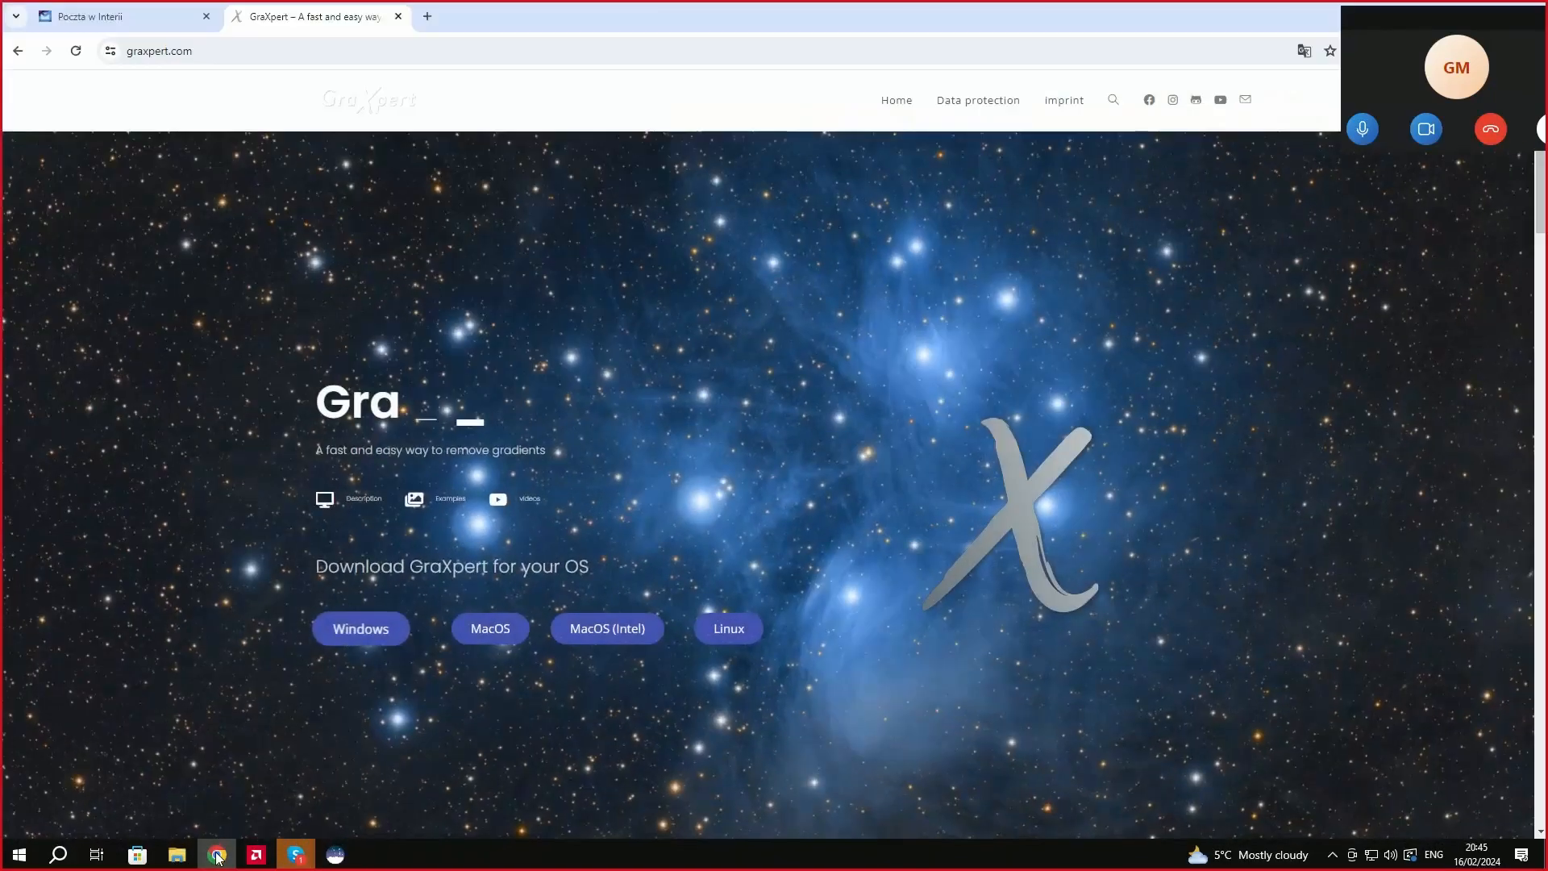
click(216, 854)
double_click(496, 18)
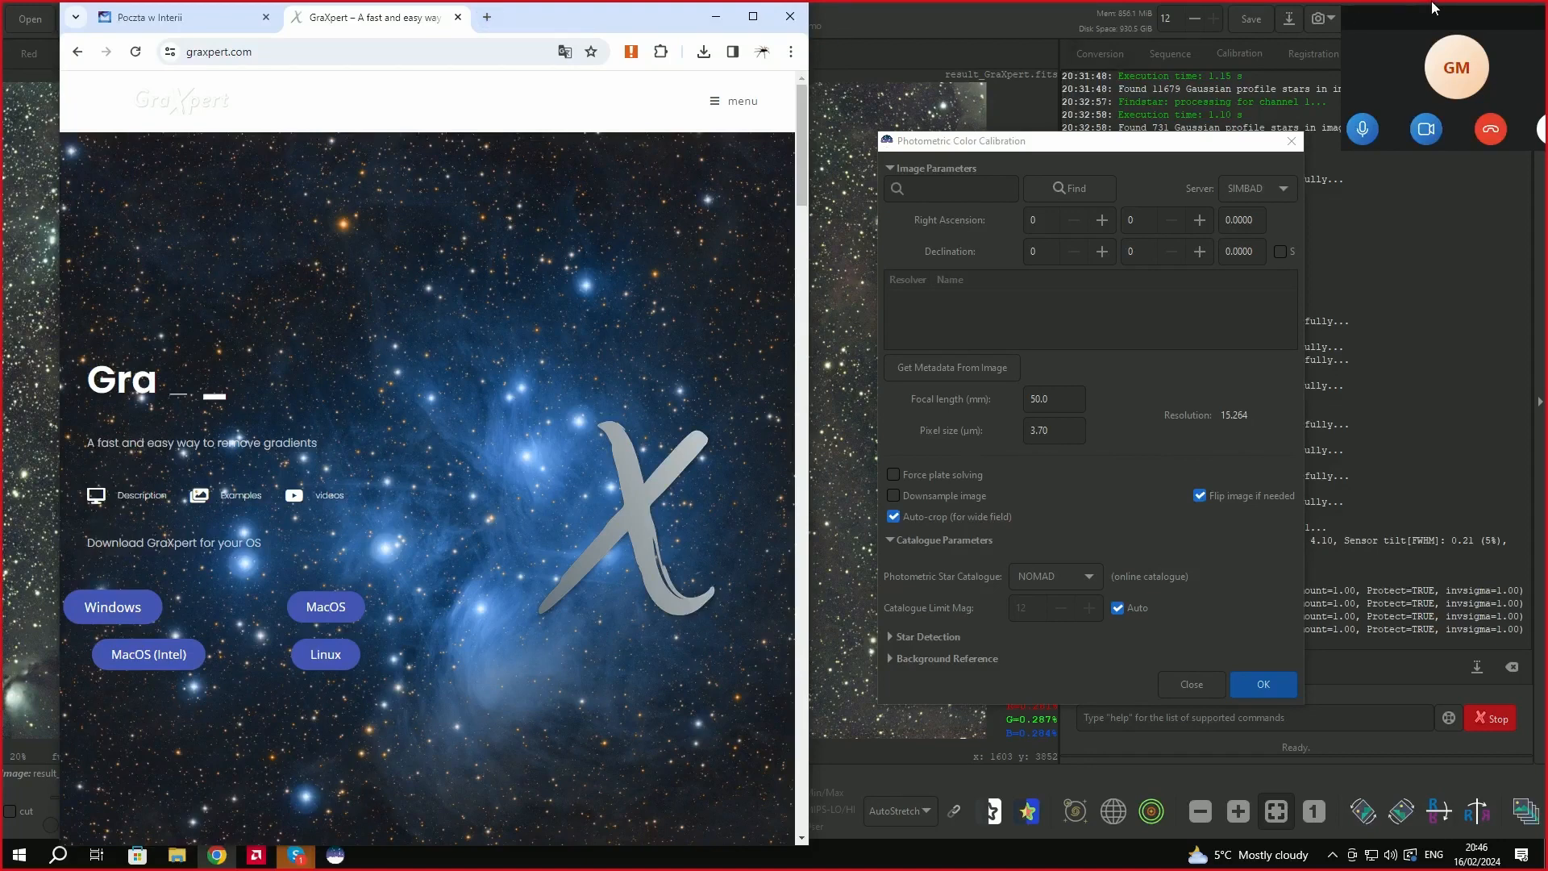
click(1030, 23)
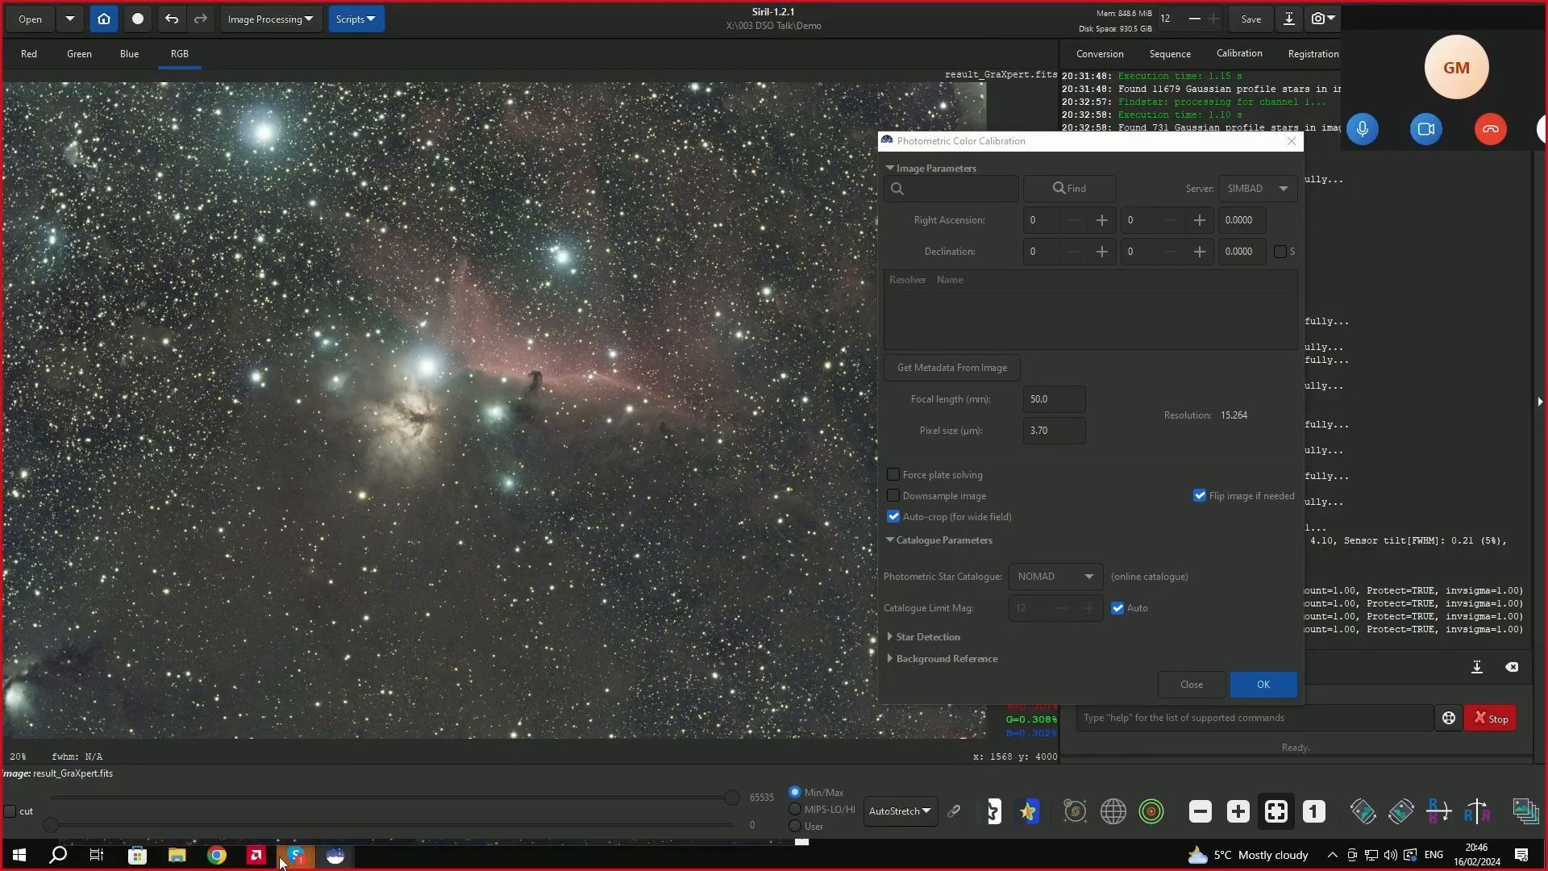
Switch to the maximised Chrome window and search Google for "horsehead nebula".
click(217, 855)
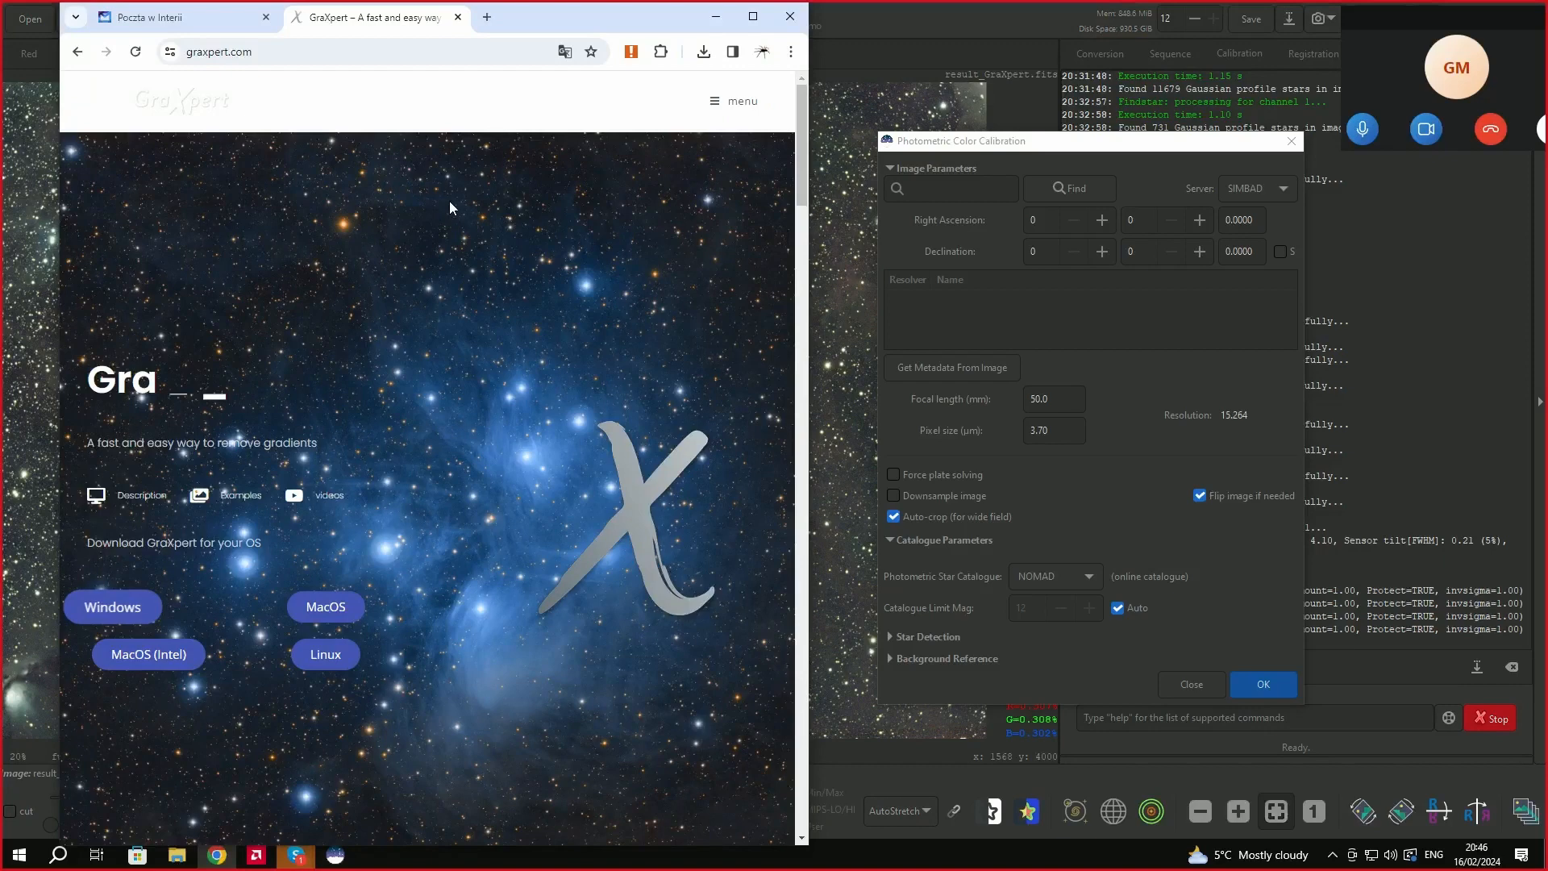
click(752, 16)
click(288, 53)
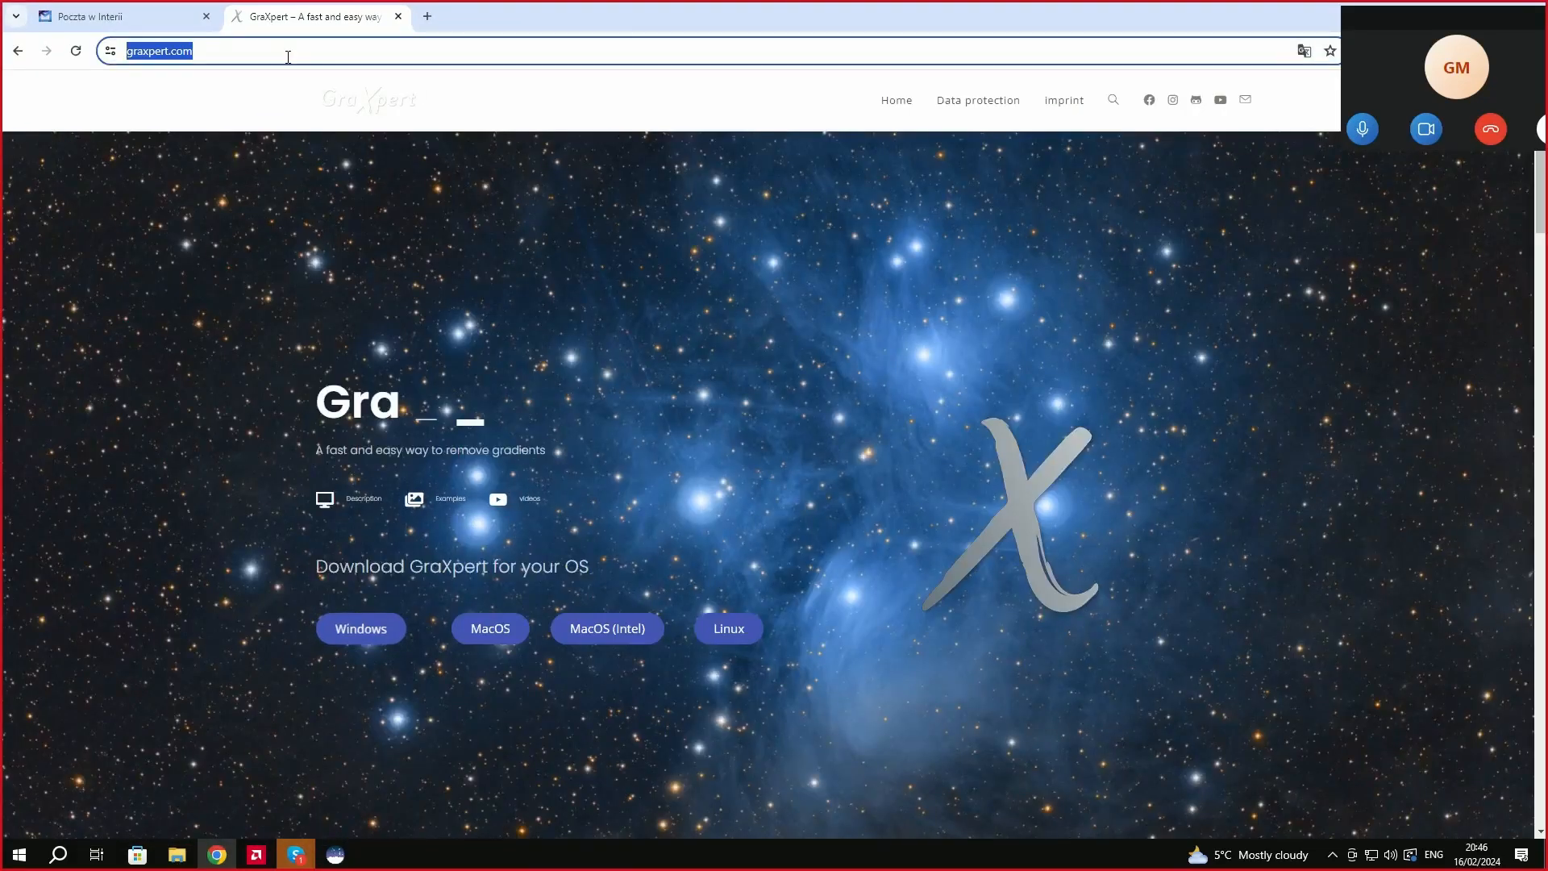
text(head)
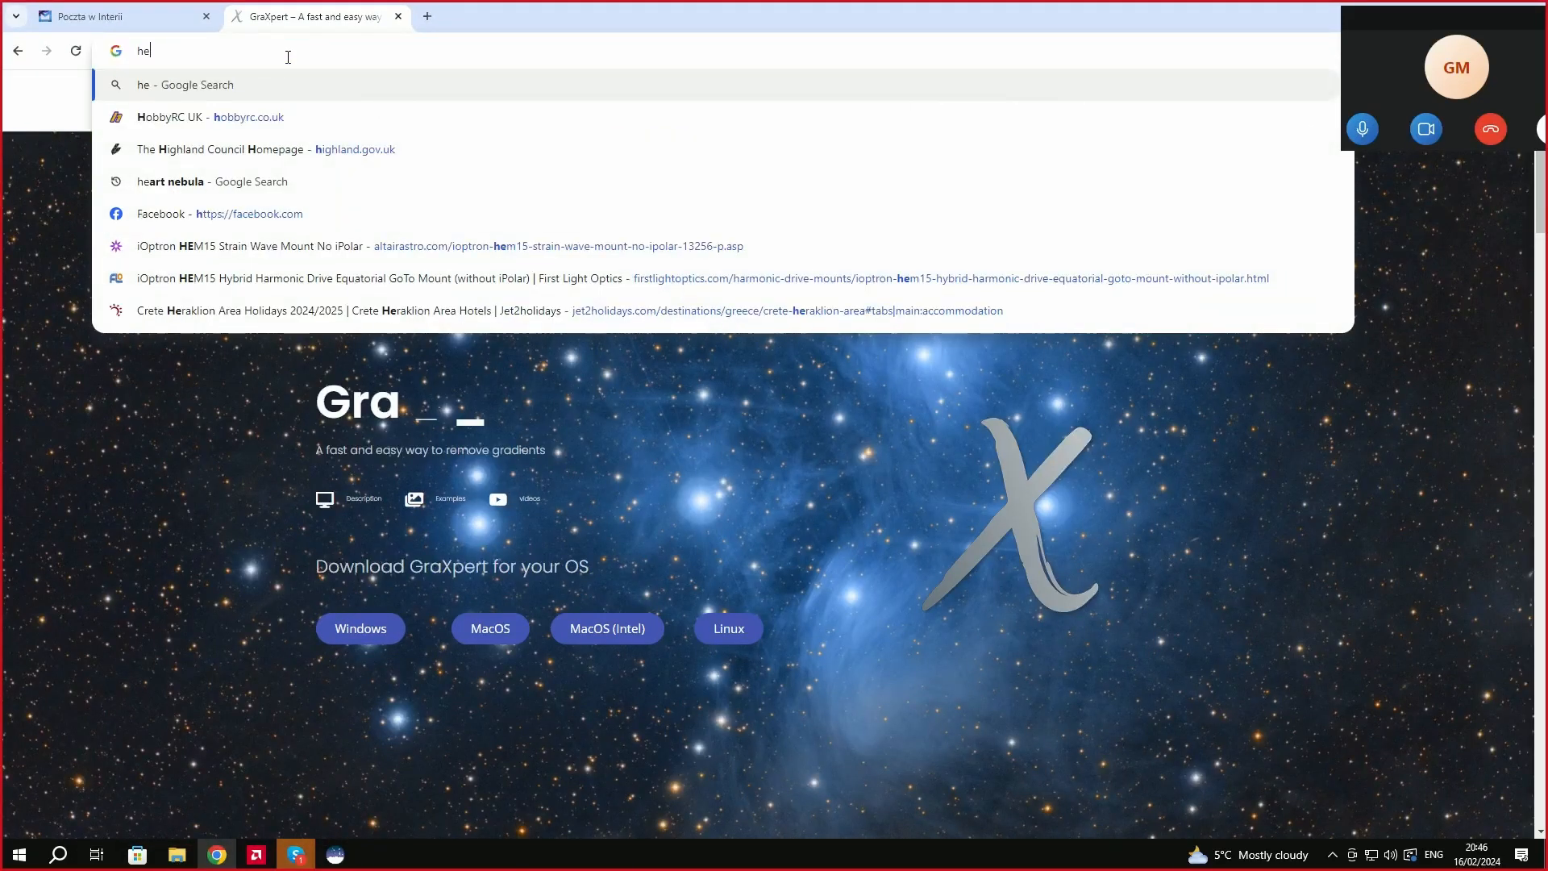
key(BackSpace)
key(BackSpace)
key(BackSpace)
key(BackSpace)
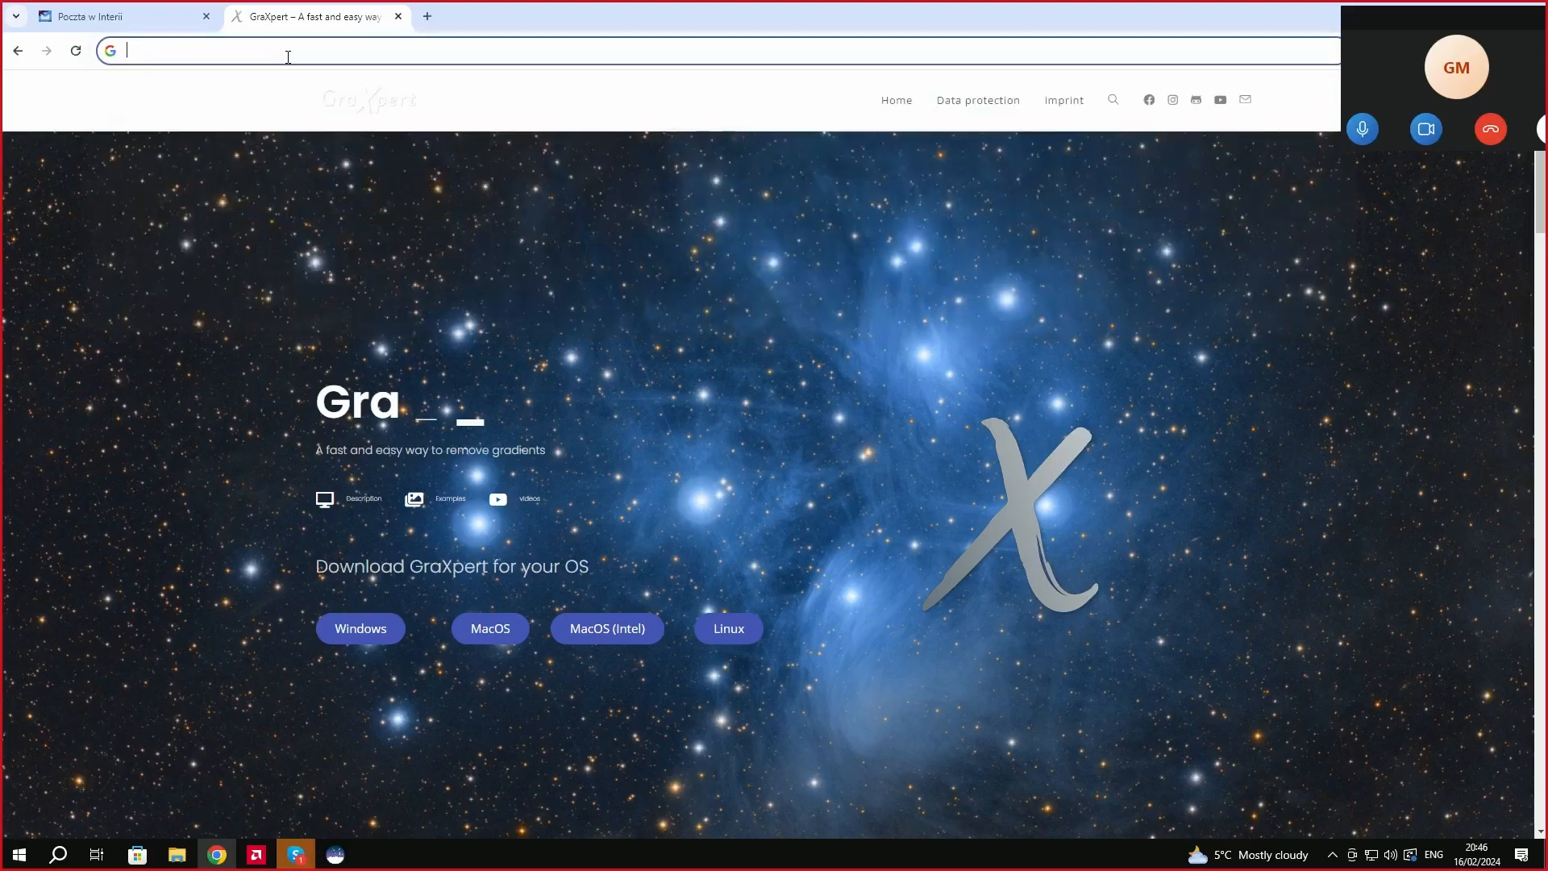
text(hors)
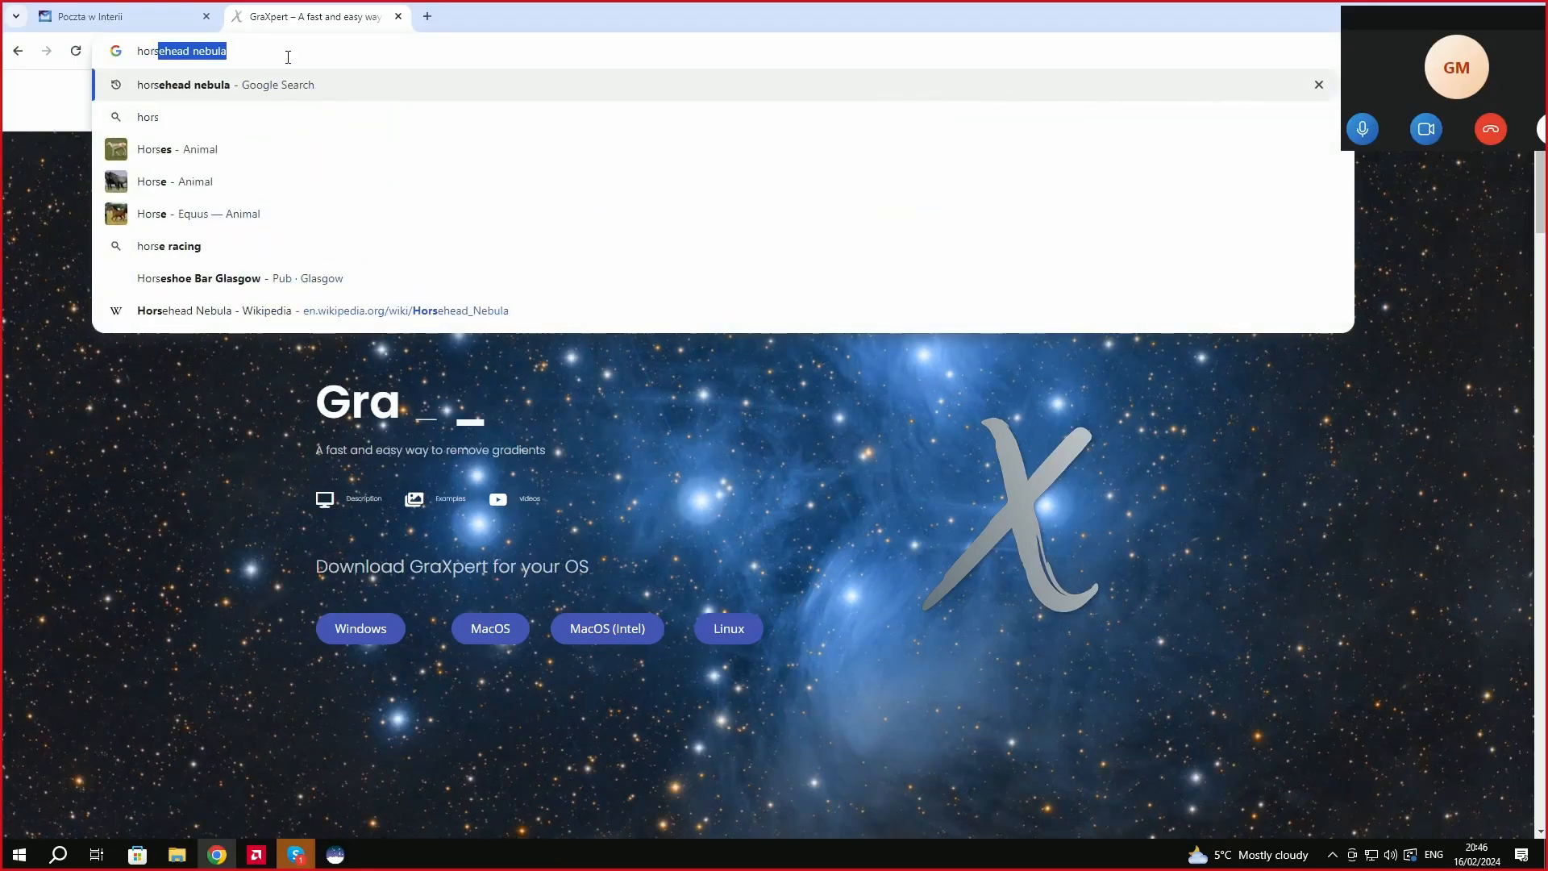
click(274, 84)
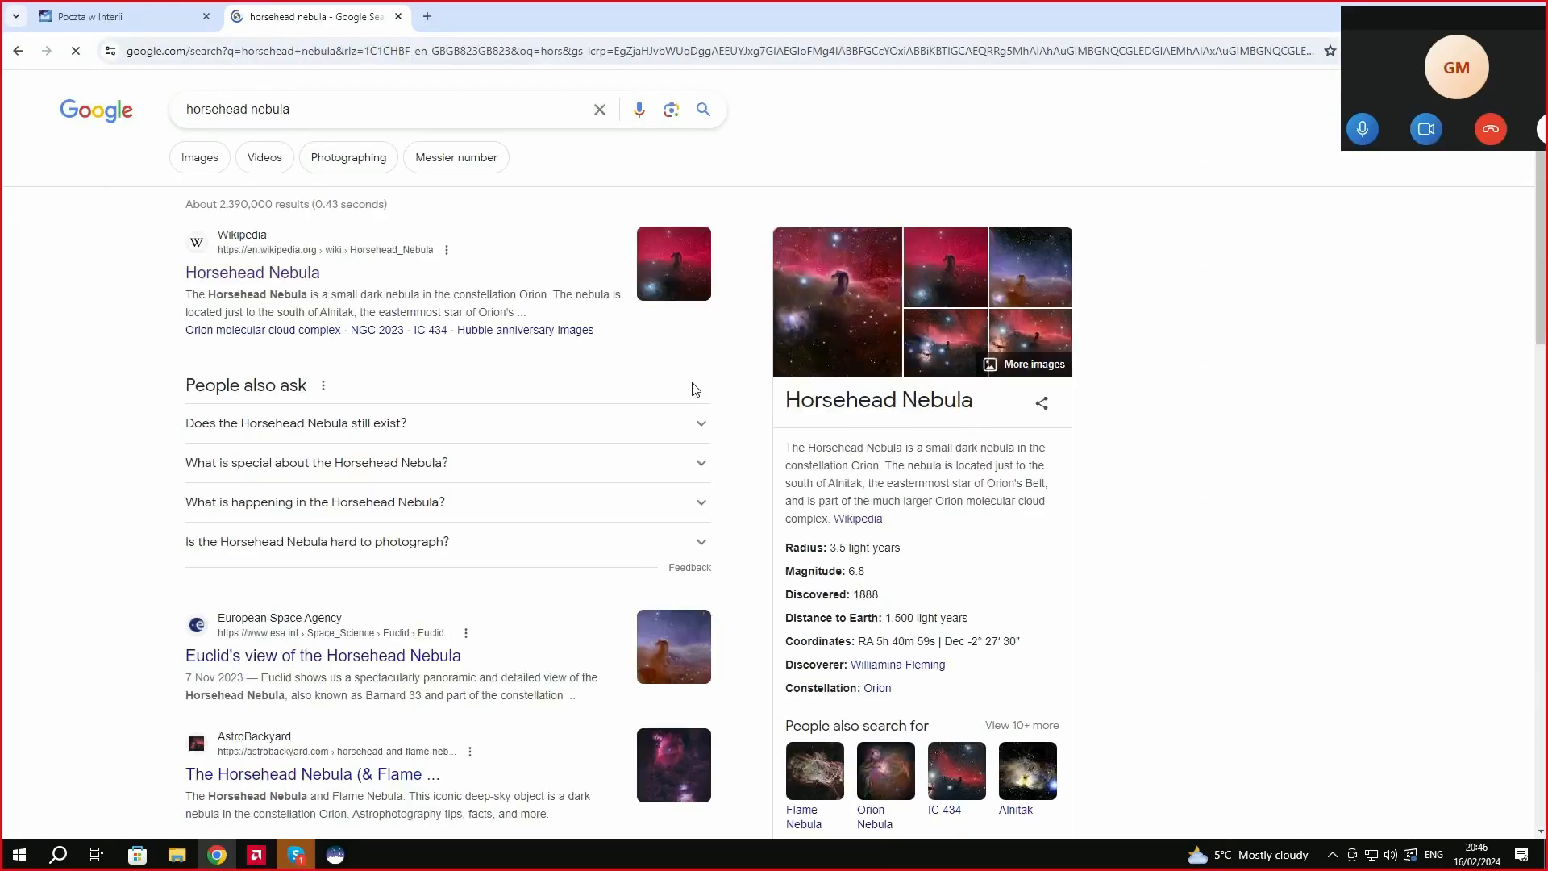
Open the IC 434 Wikipedia article from the search results and copy the designation "IC 434" from its text.
click(430, 337)
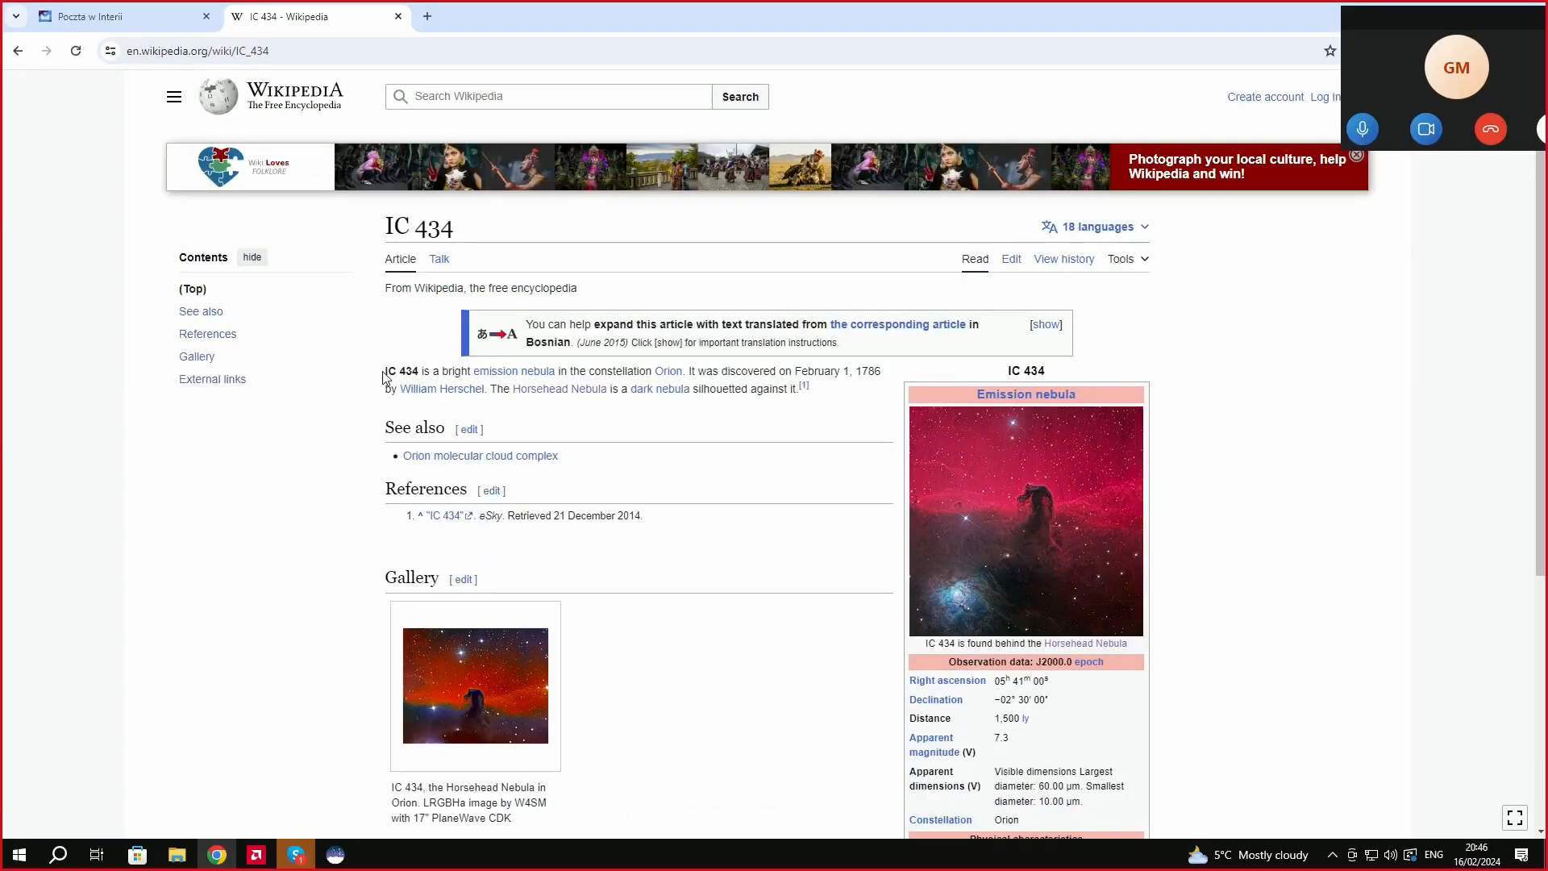
drag(387, 373, 419, 372)
right_click(410, 377)
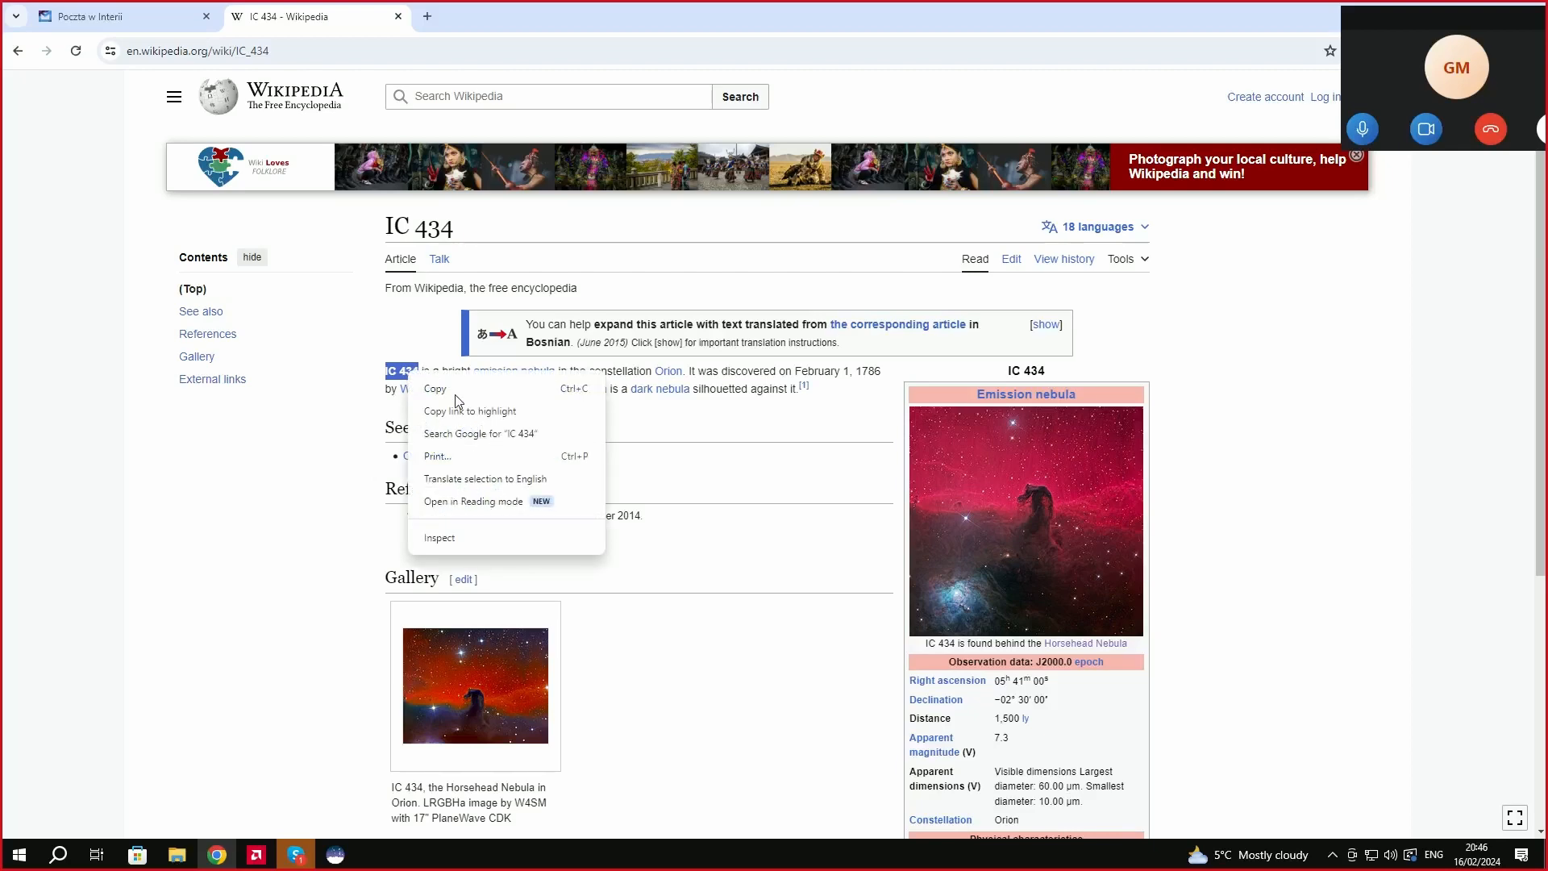
click(427, 389)
Switch back to Siril, paste "IC 434" as the photometric calibration target and look up its coordinates with SIMBAD.
click(335, 855)
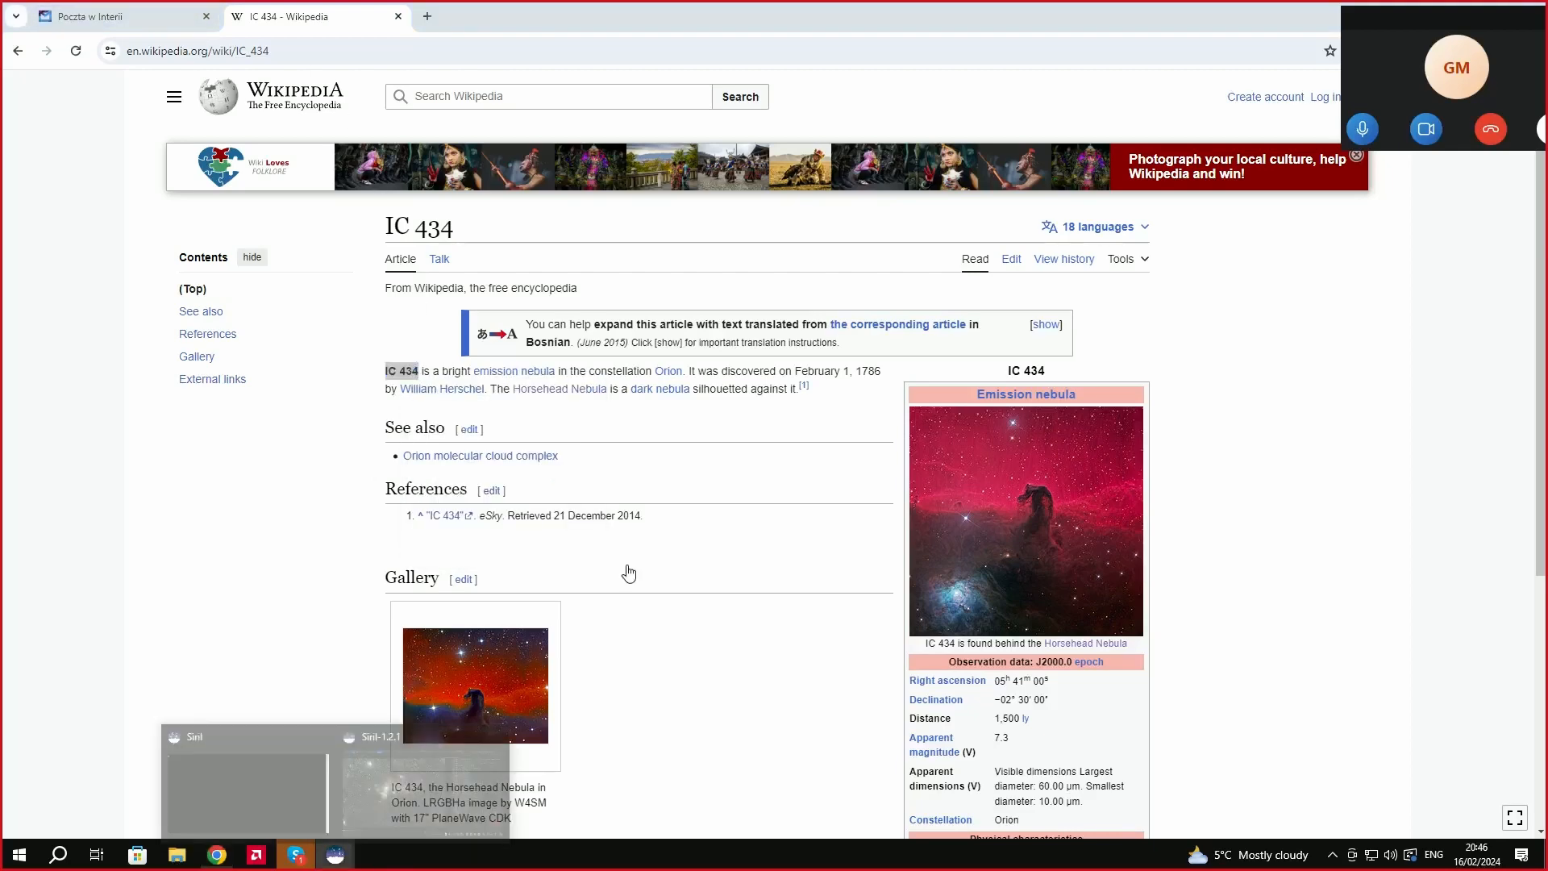
click(425, 782)
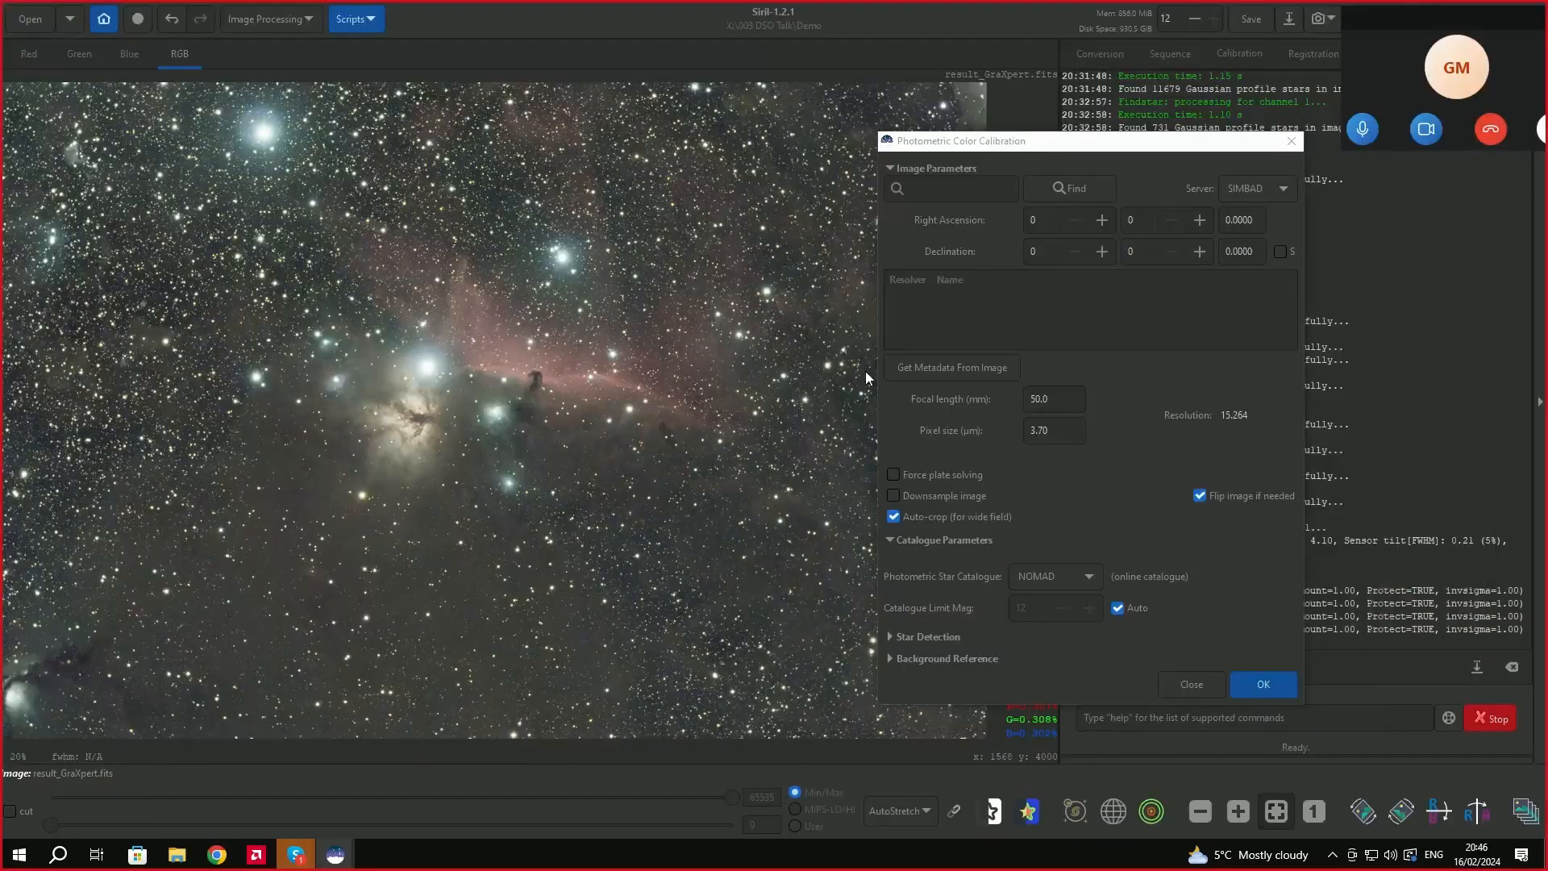
right_click(949, 189)
click(989, 246)
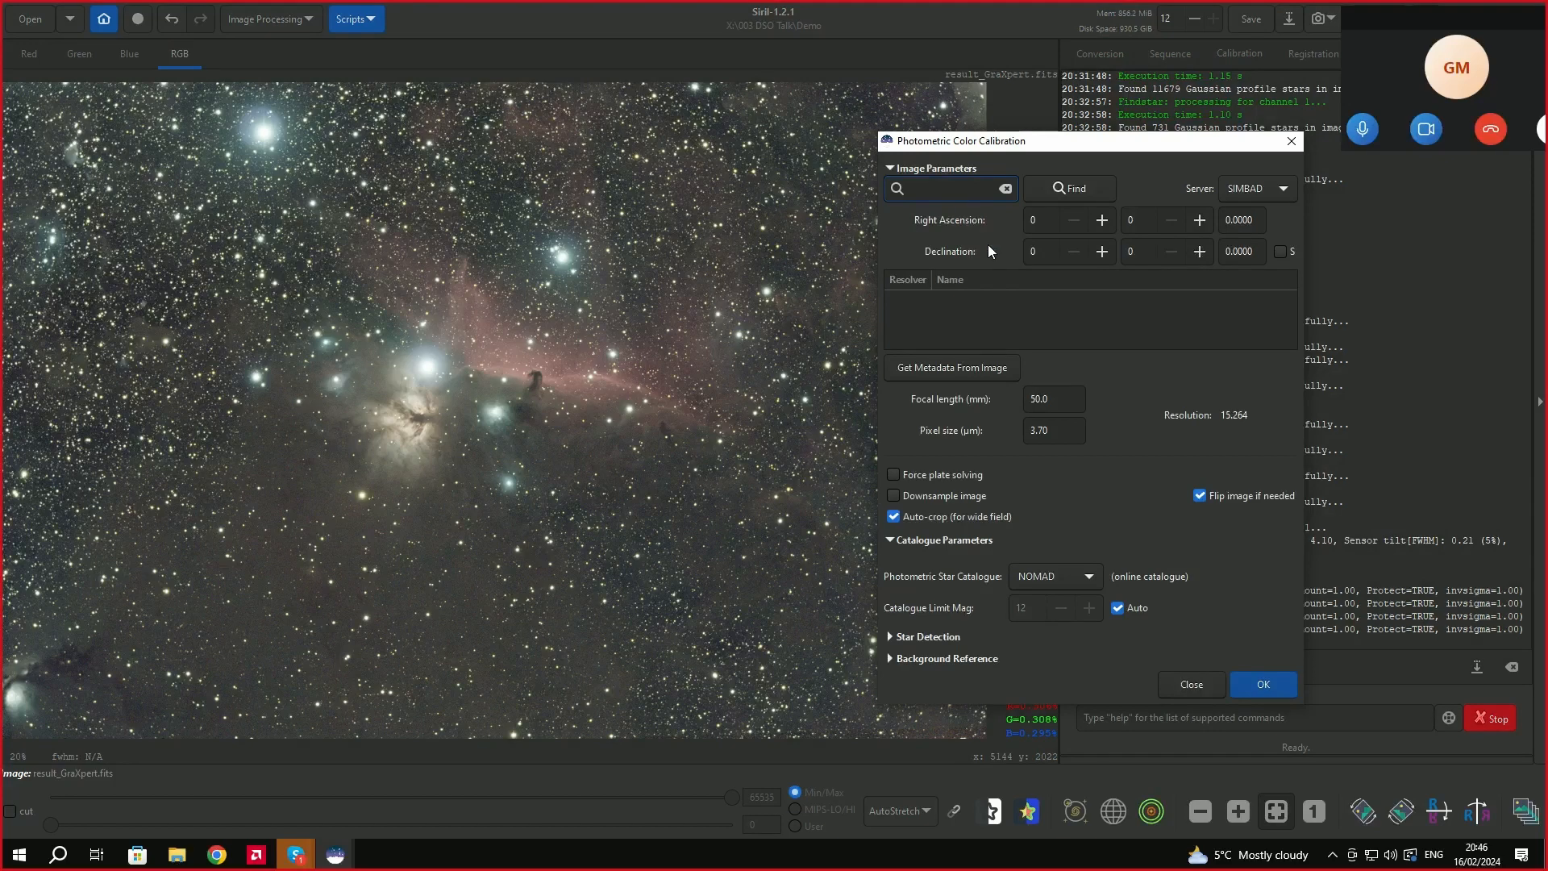
click(1069, 188)
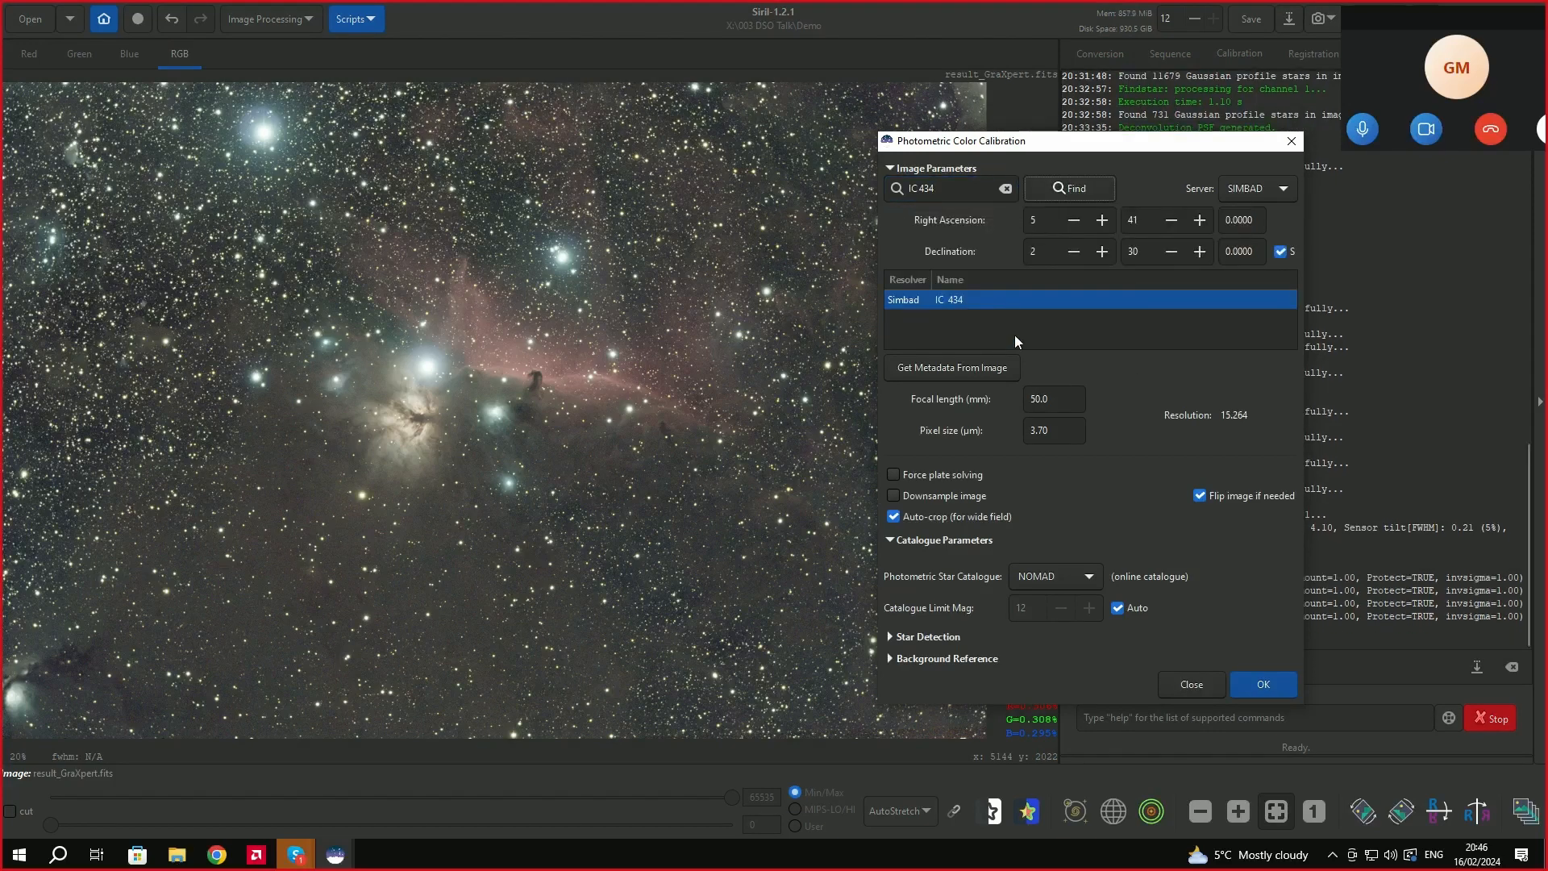
Set the focal length to 275 mm and start the photometric color calibration with the NOMAD catalogue.
double_click(1053, 398)
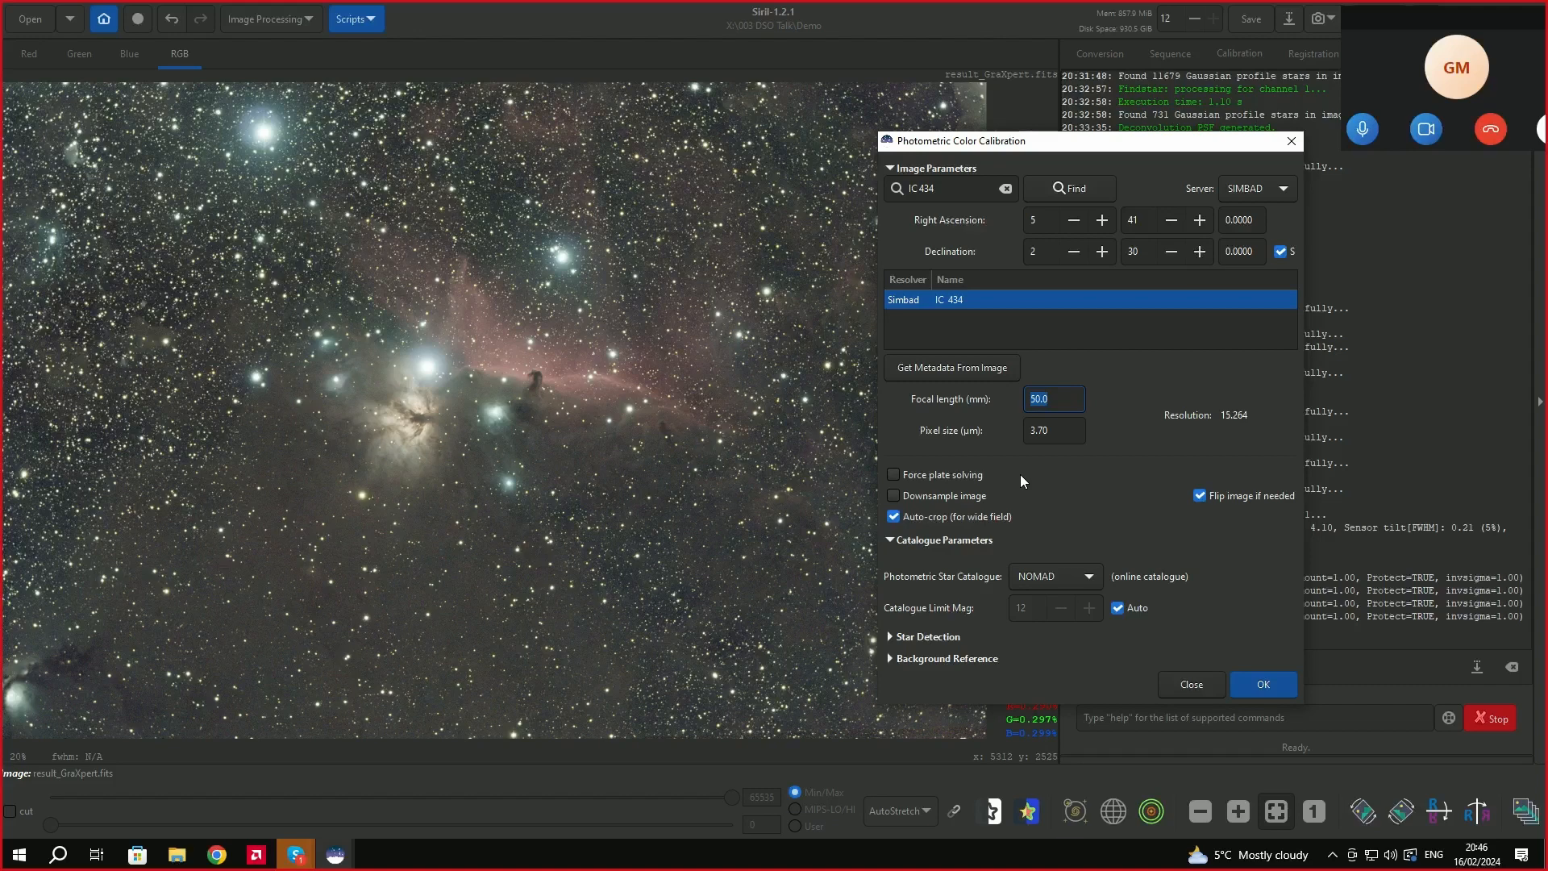
text(275)
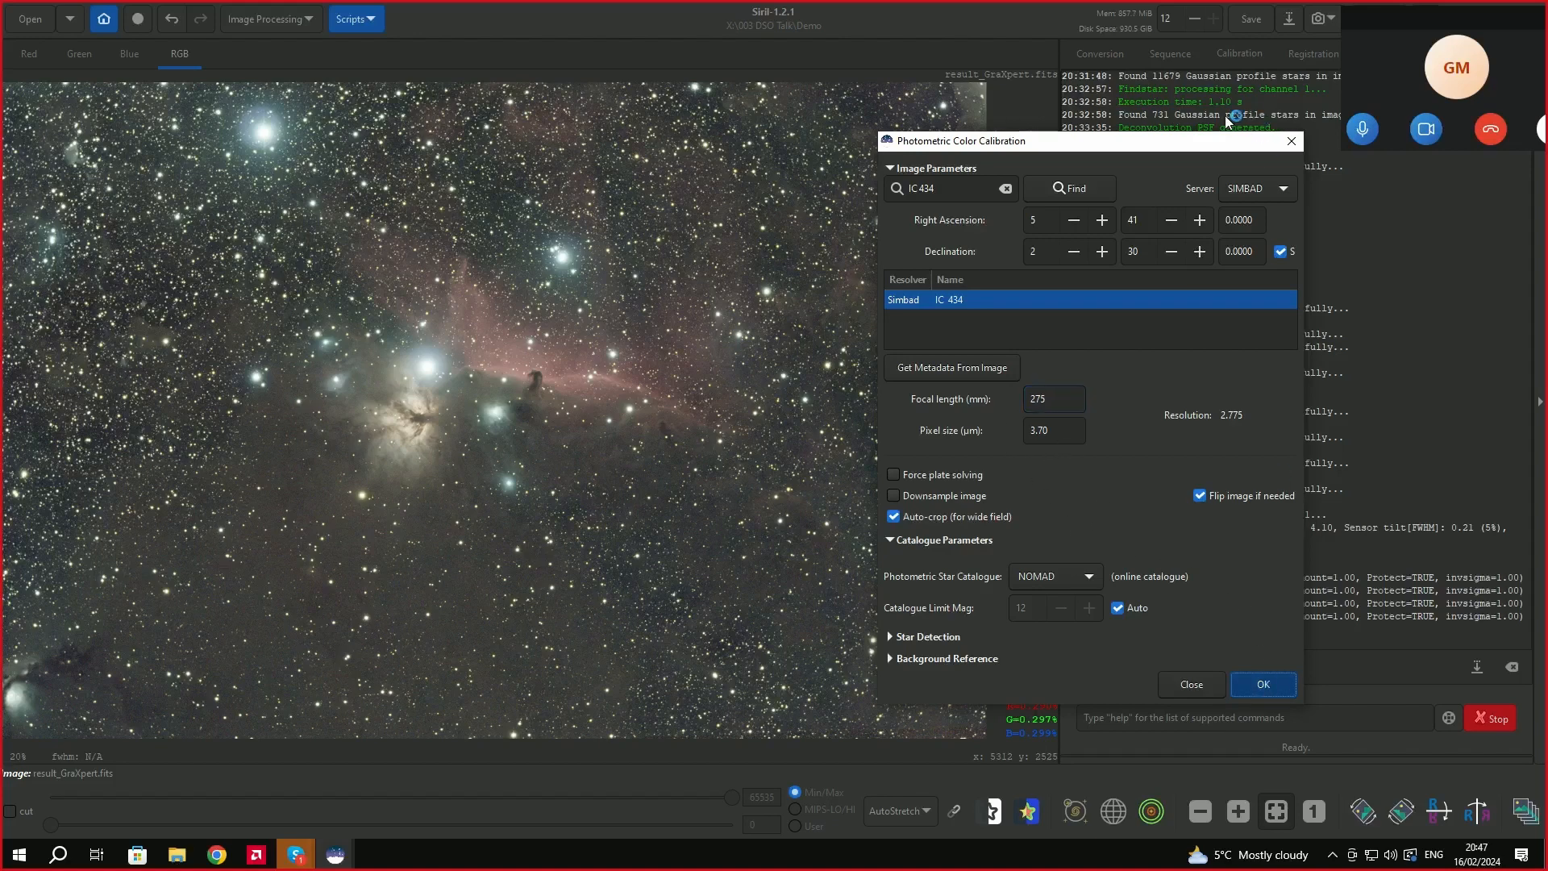
click(1266, 680)
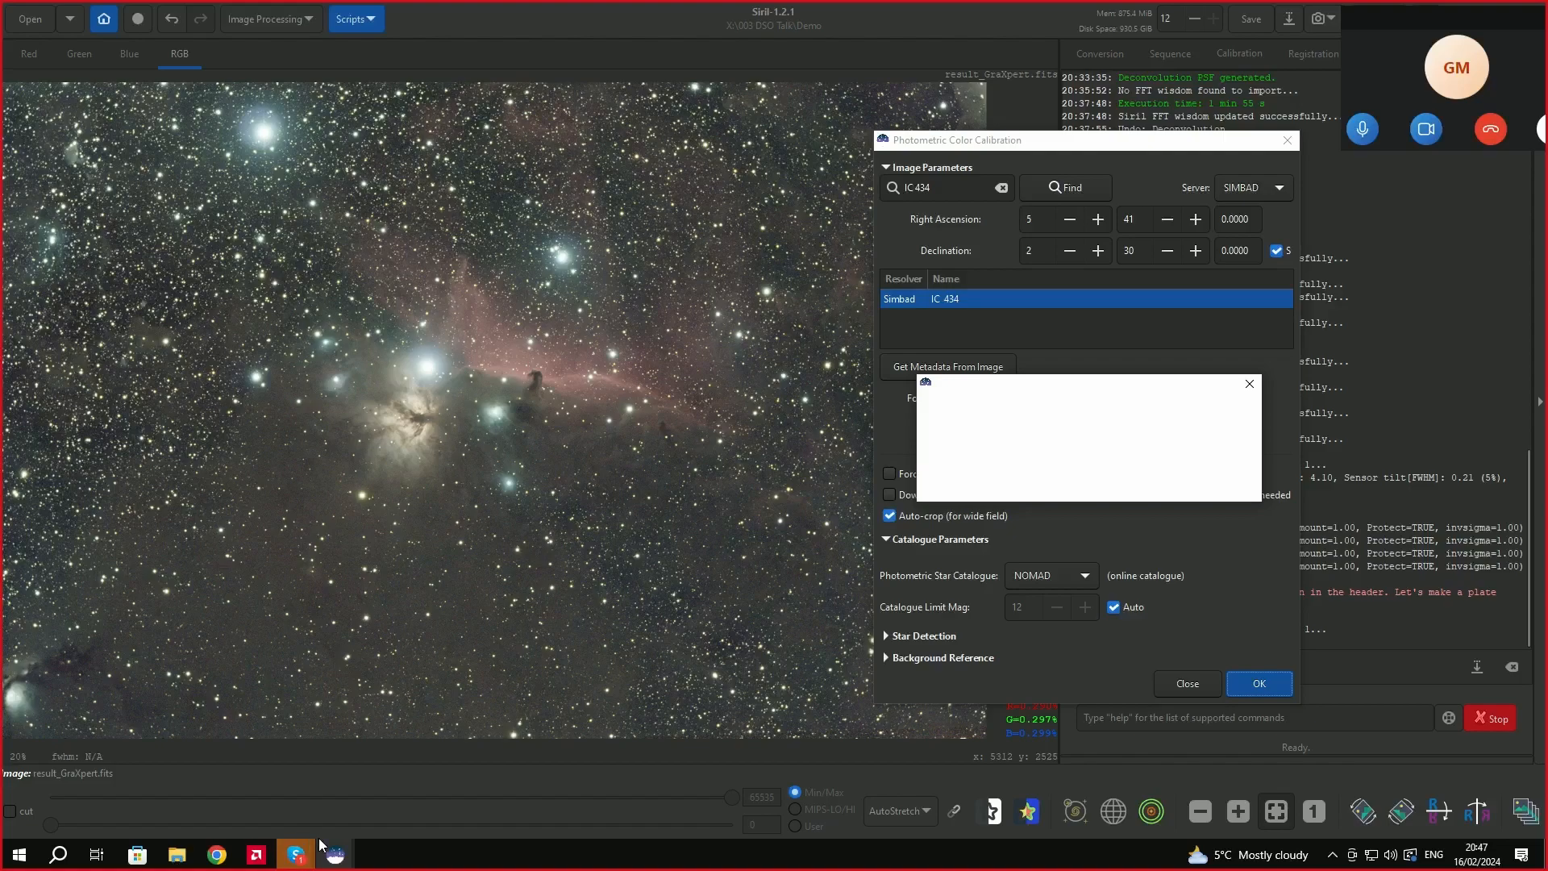
Open Task Manager in its reduced-detail view, end the siril task and close Task Manager.
key(ctrl+alt+Delete)
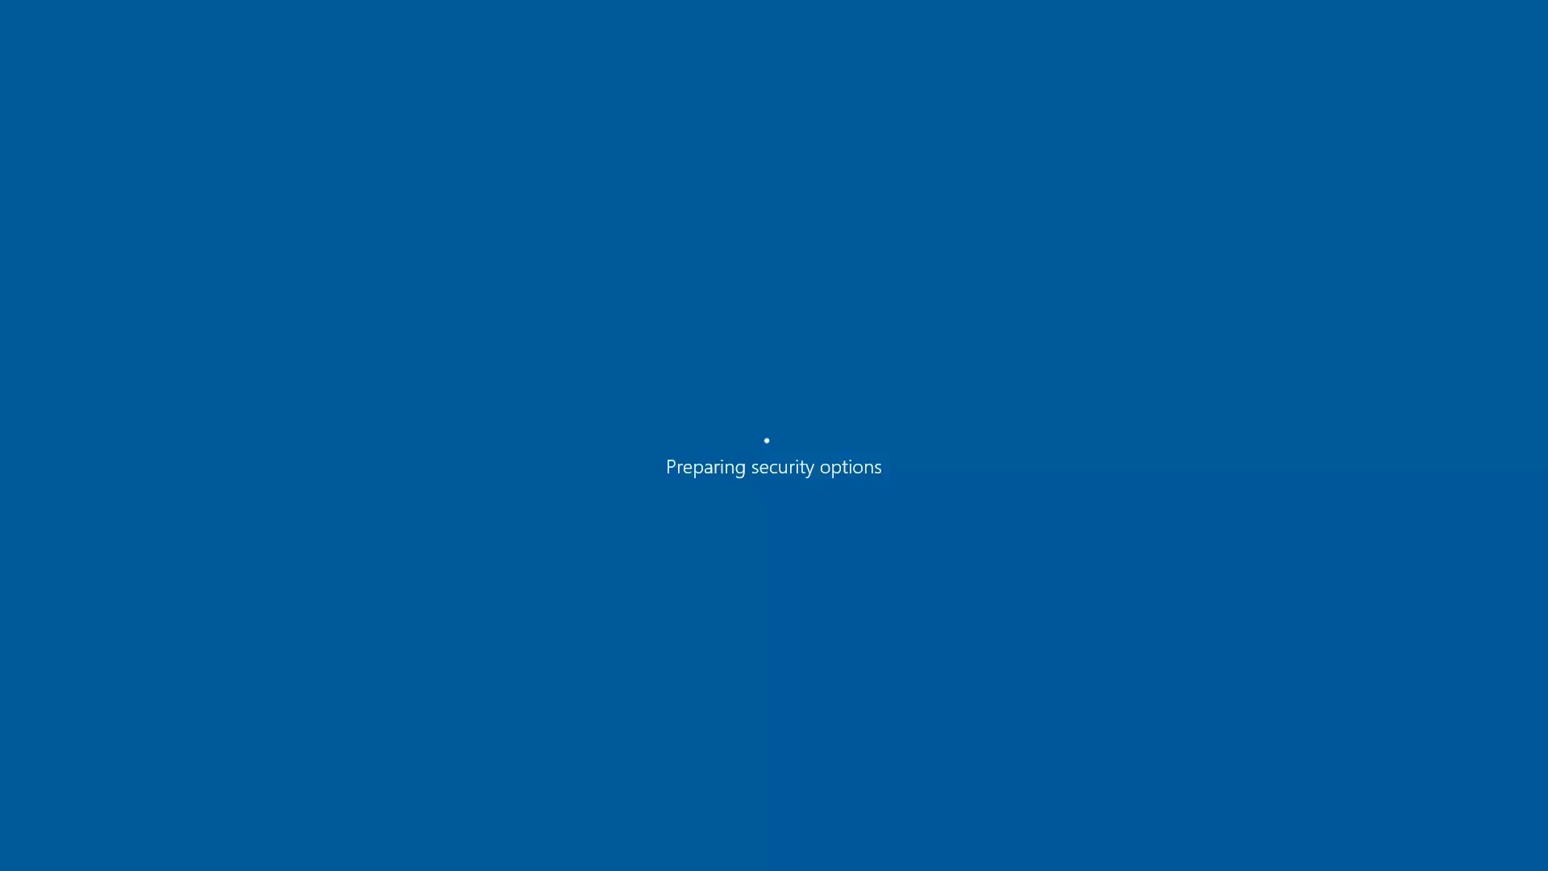
click(756, 430)
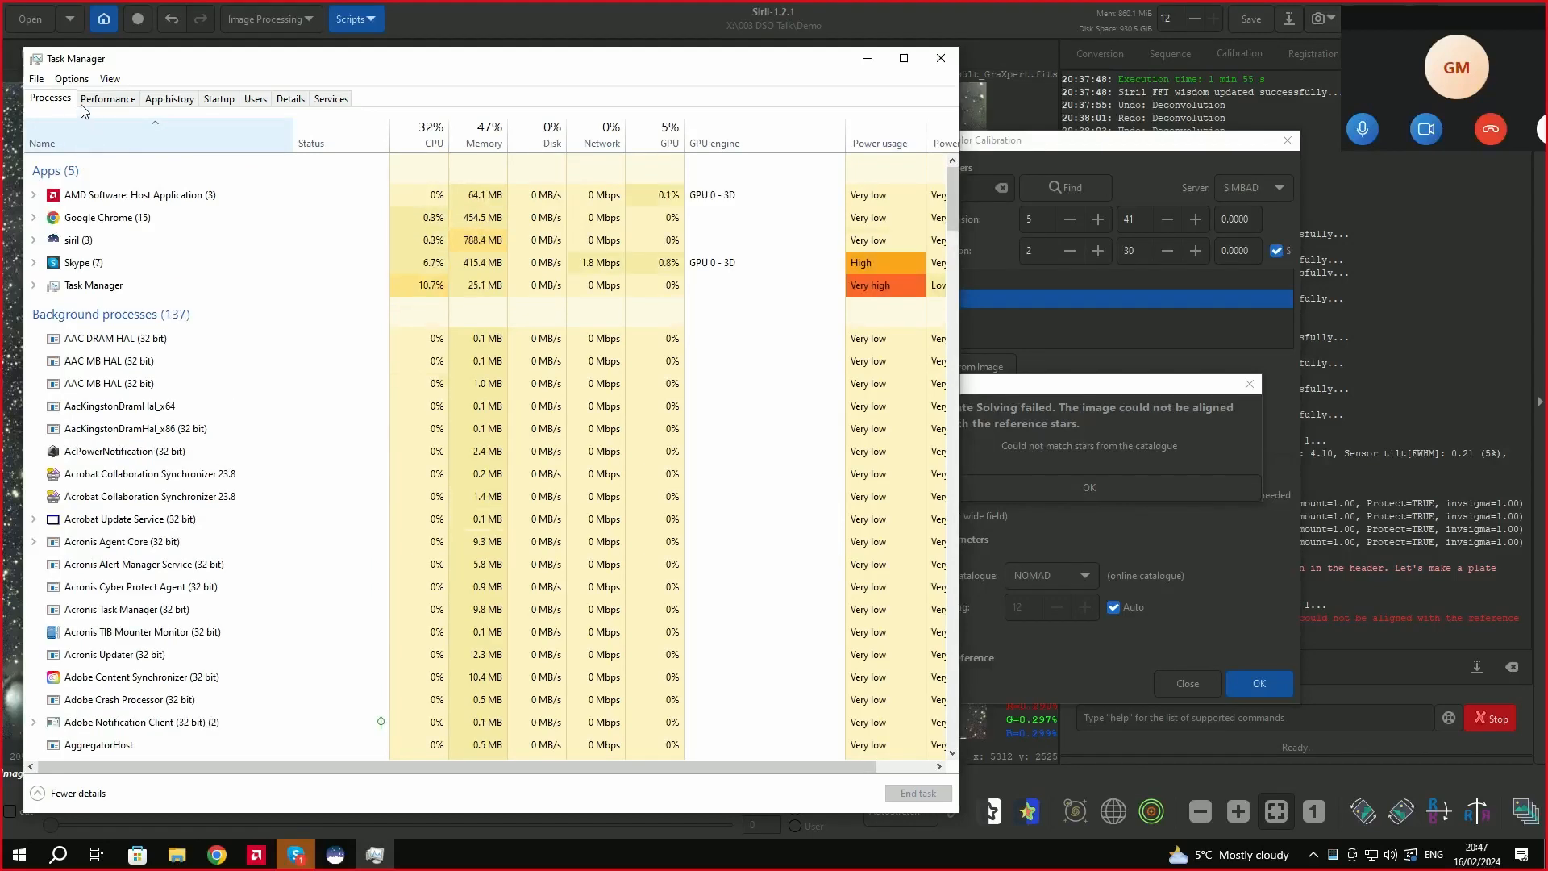
click(37, 794)
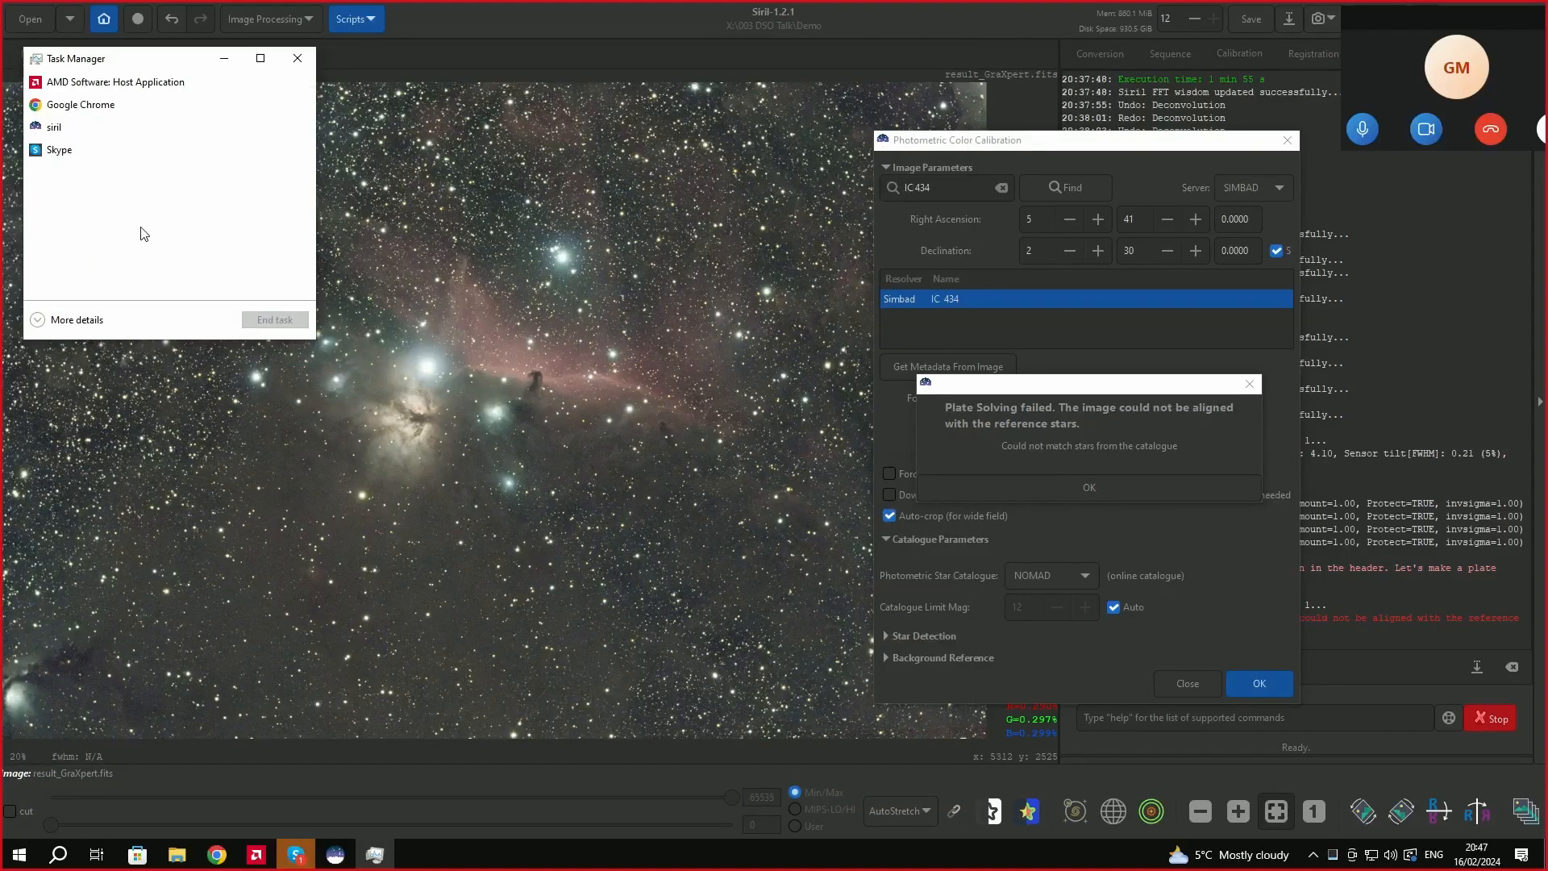
click(68, 129)
click(275, 326)
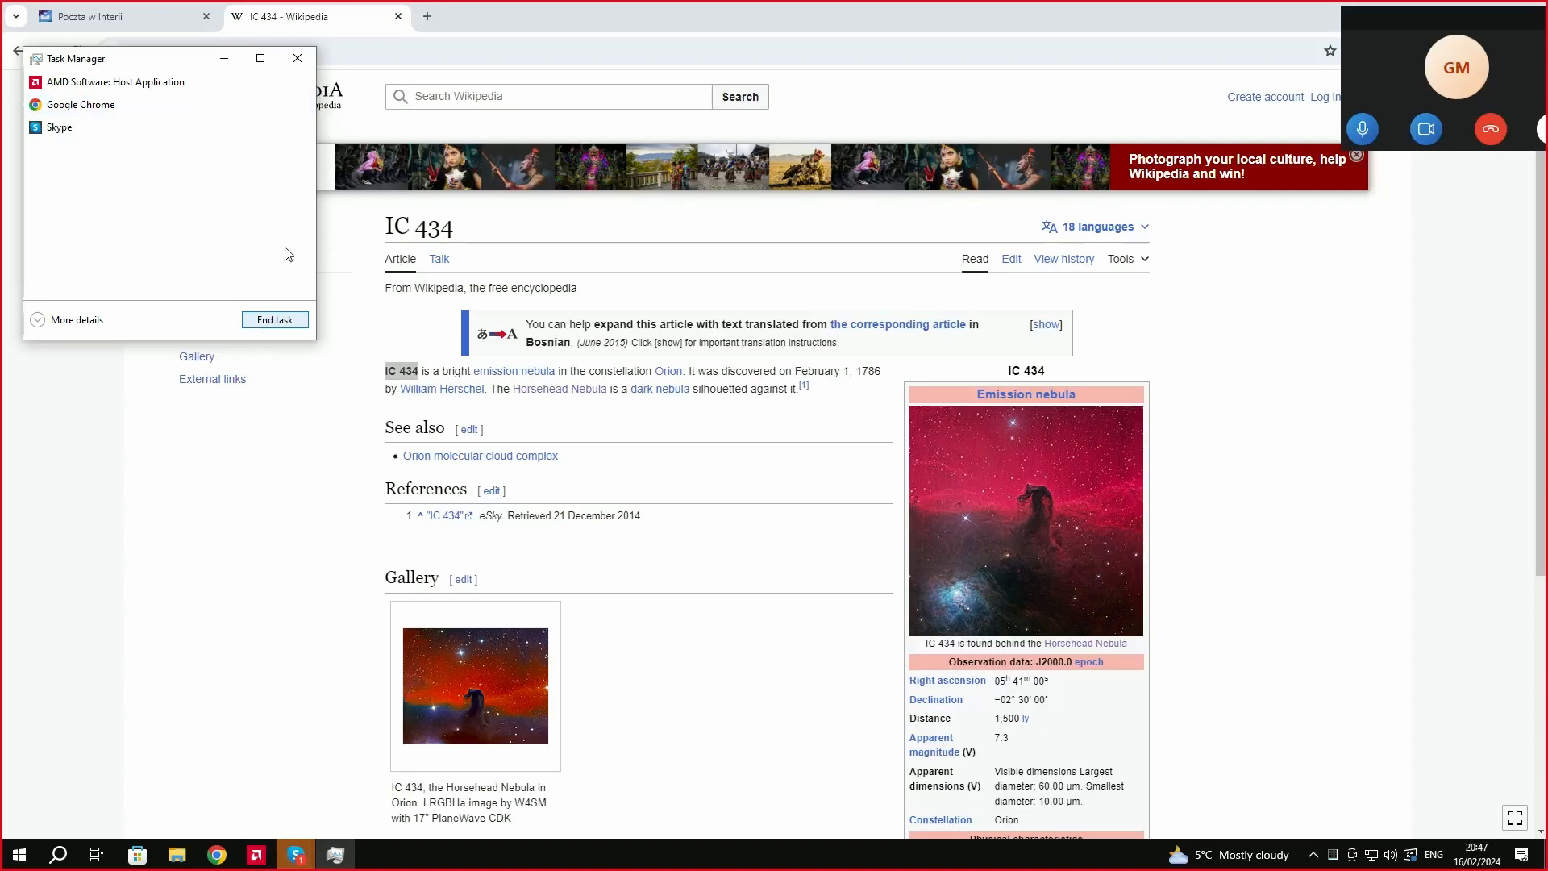
click(297, 58)
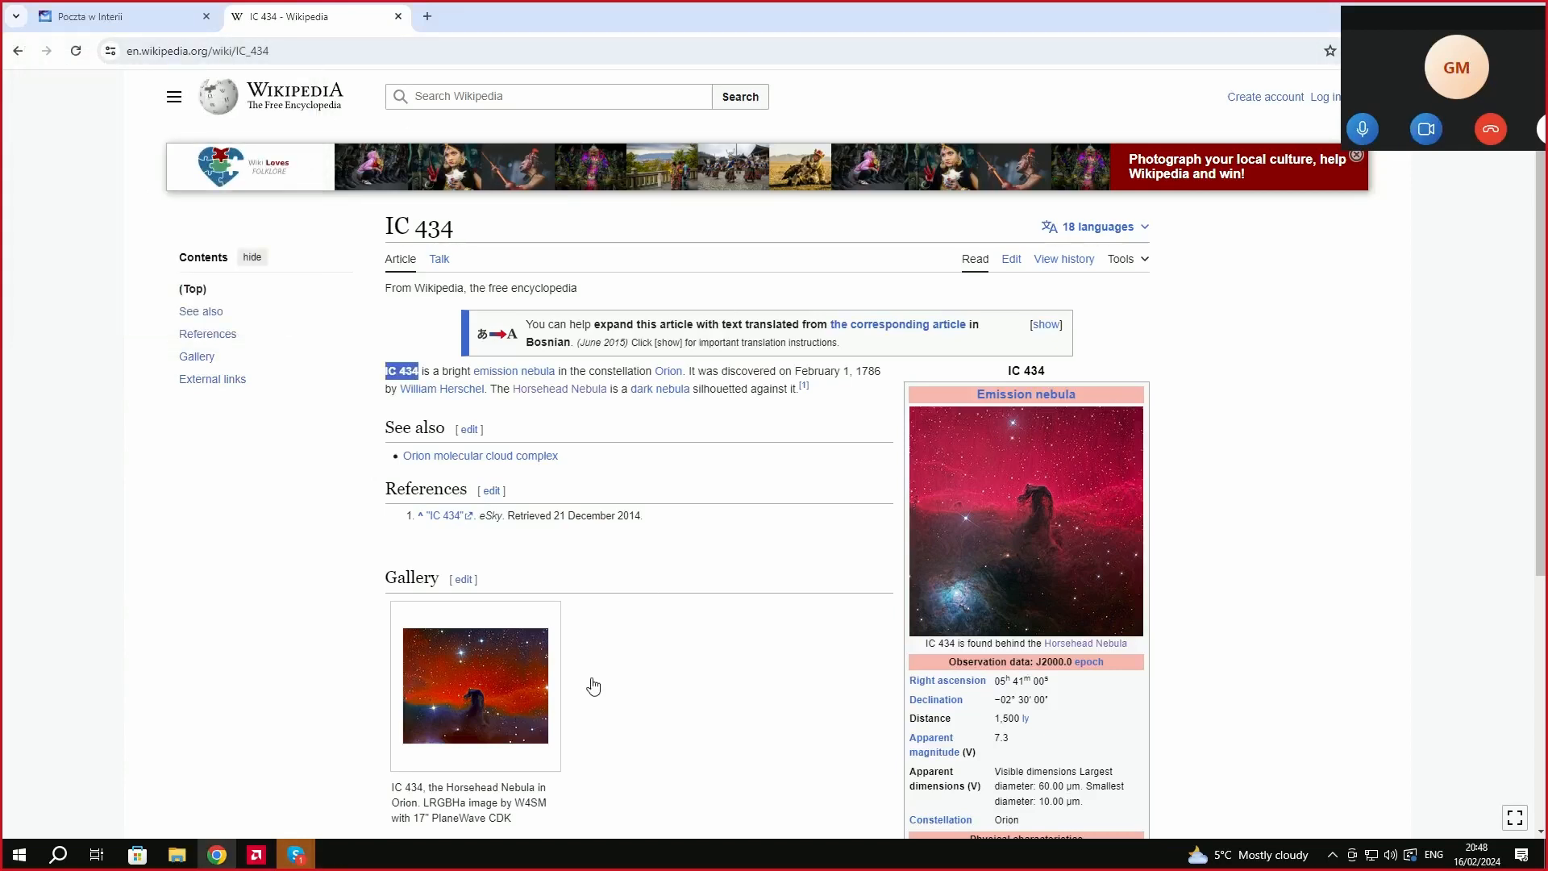
Move the floating Skype call window away from the screen edge, then view the main Skype meeting window and minimise it.
drag(1471, 36, 1405, 46)
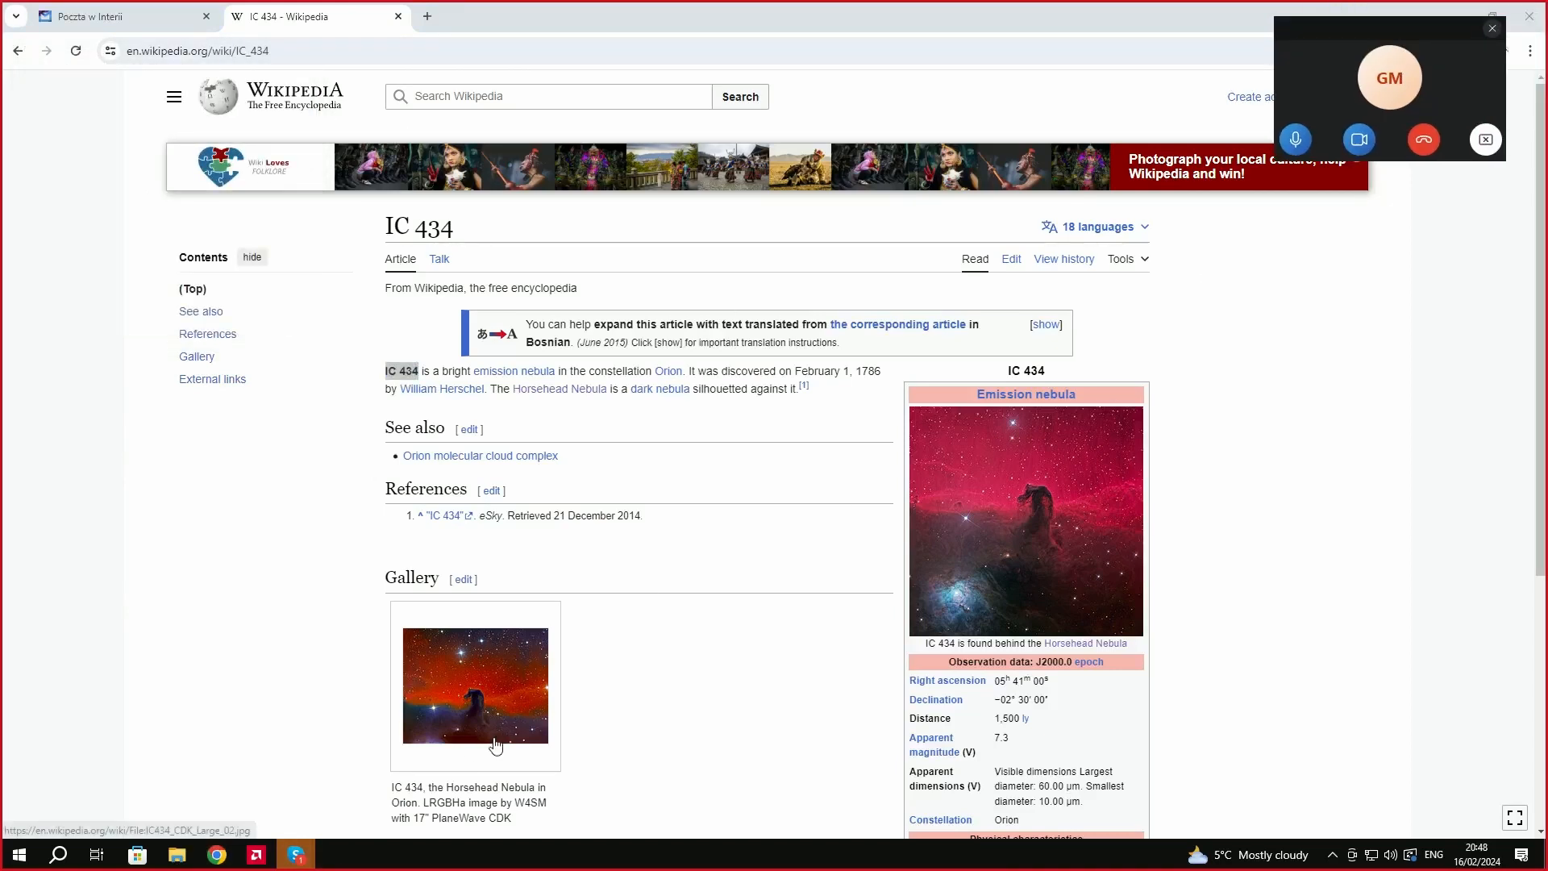
click(295, 854)
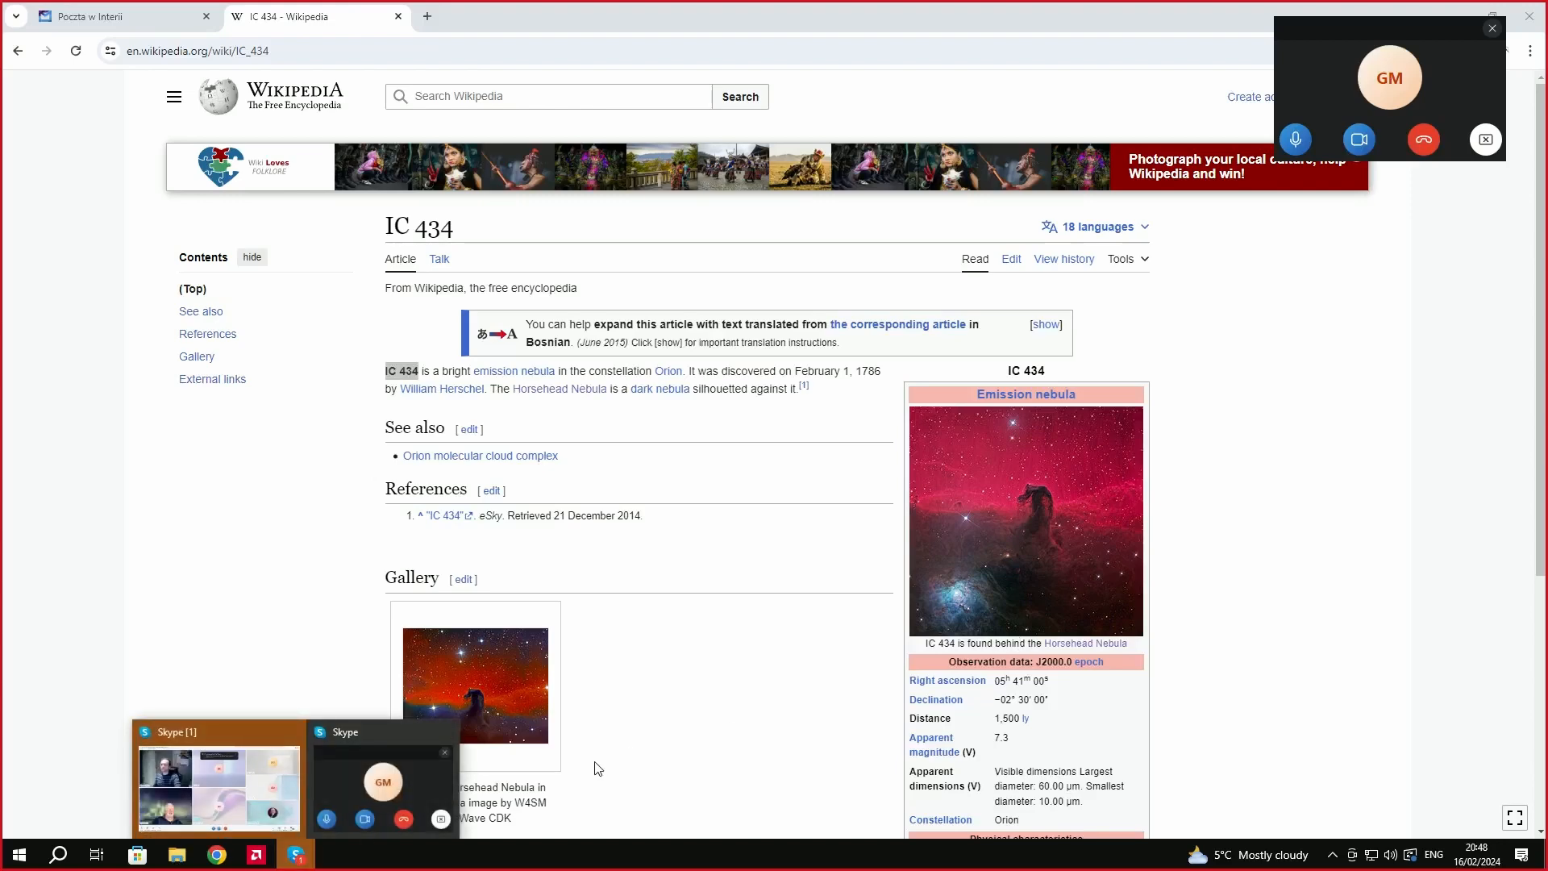
click(197, 796)
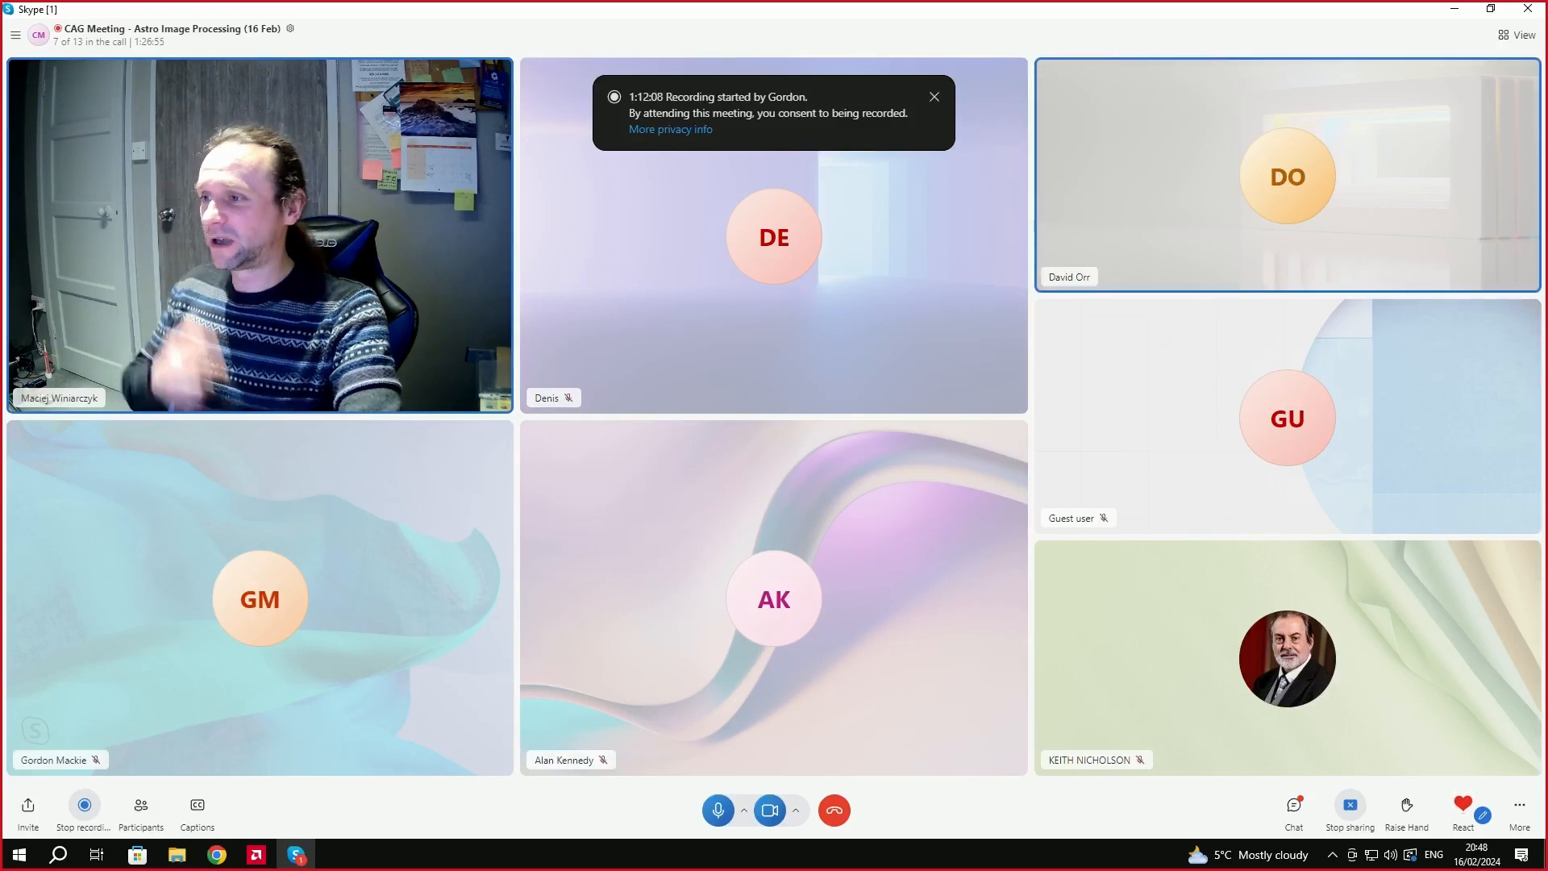
click(1456, 12)
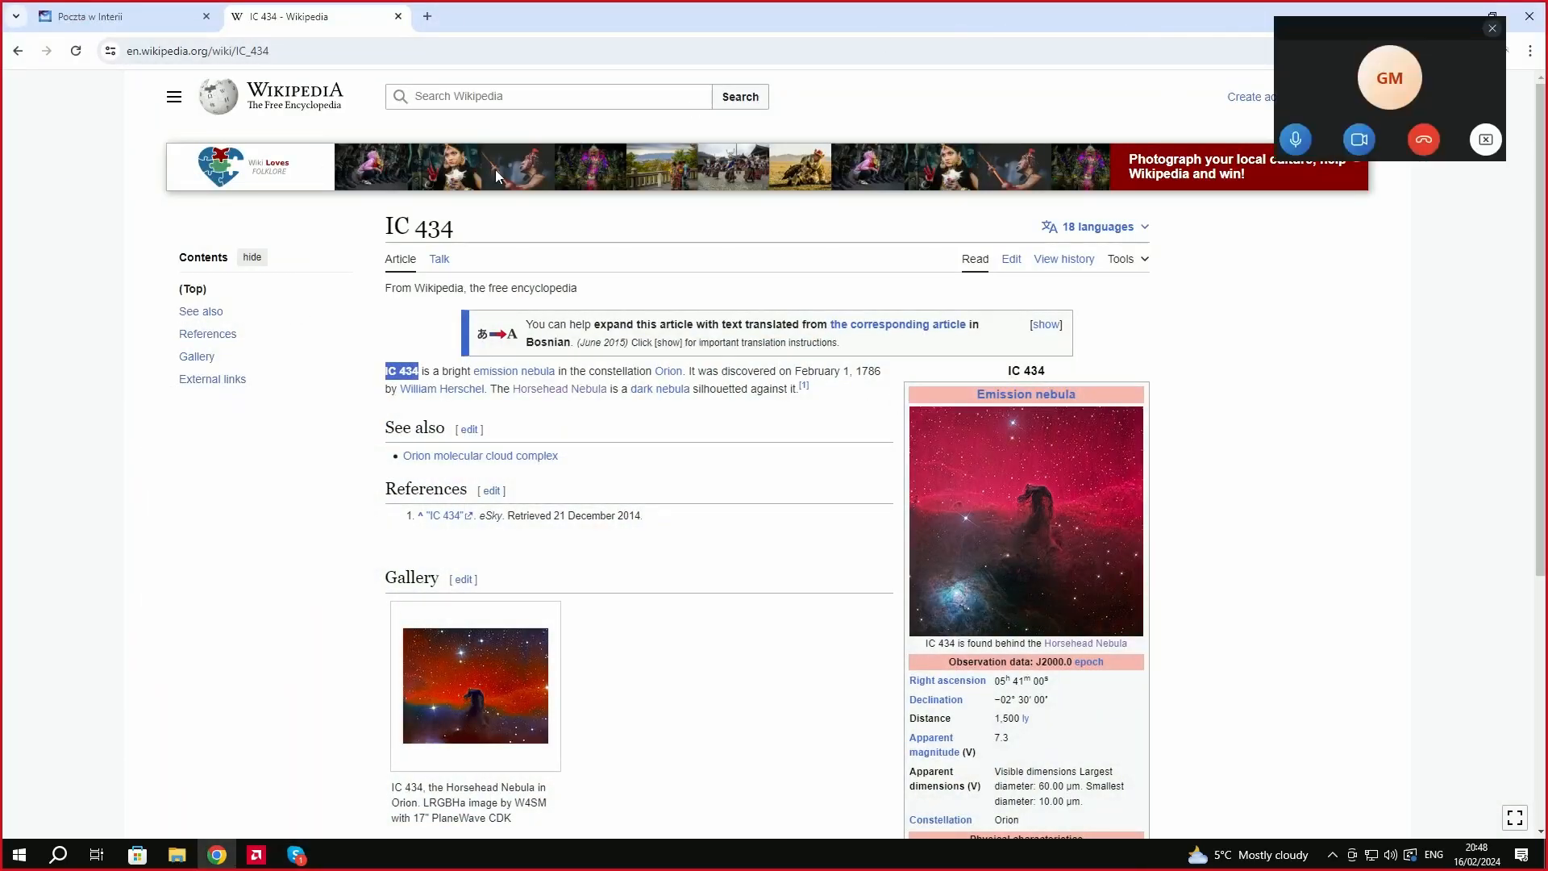
Minimize the browser window and launch Siril from the desktop.
click(217, 856)
click(217, 856)
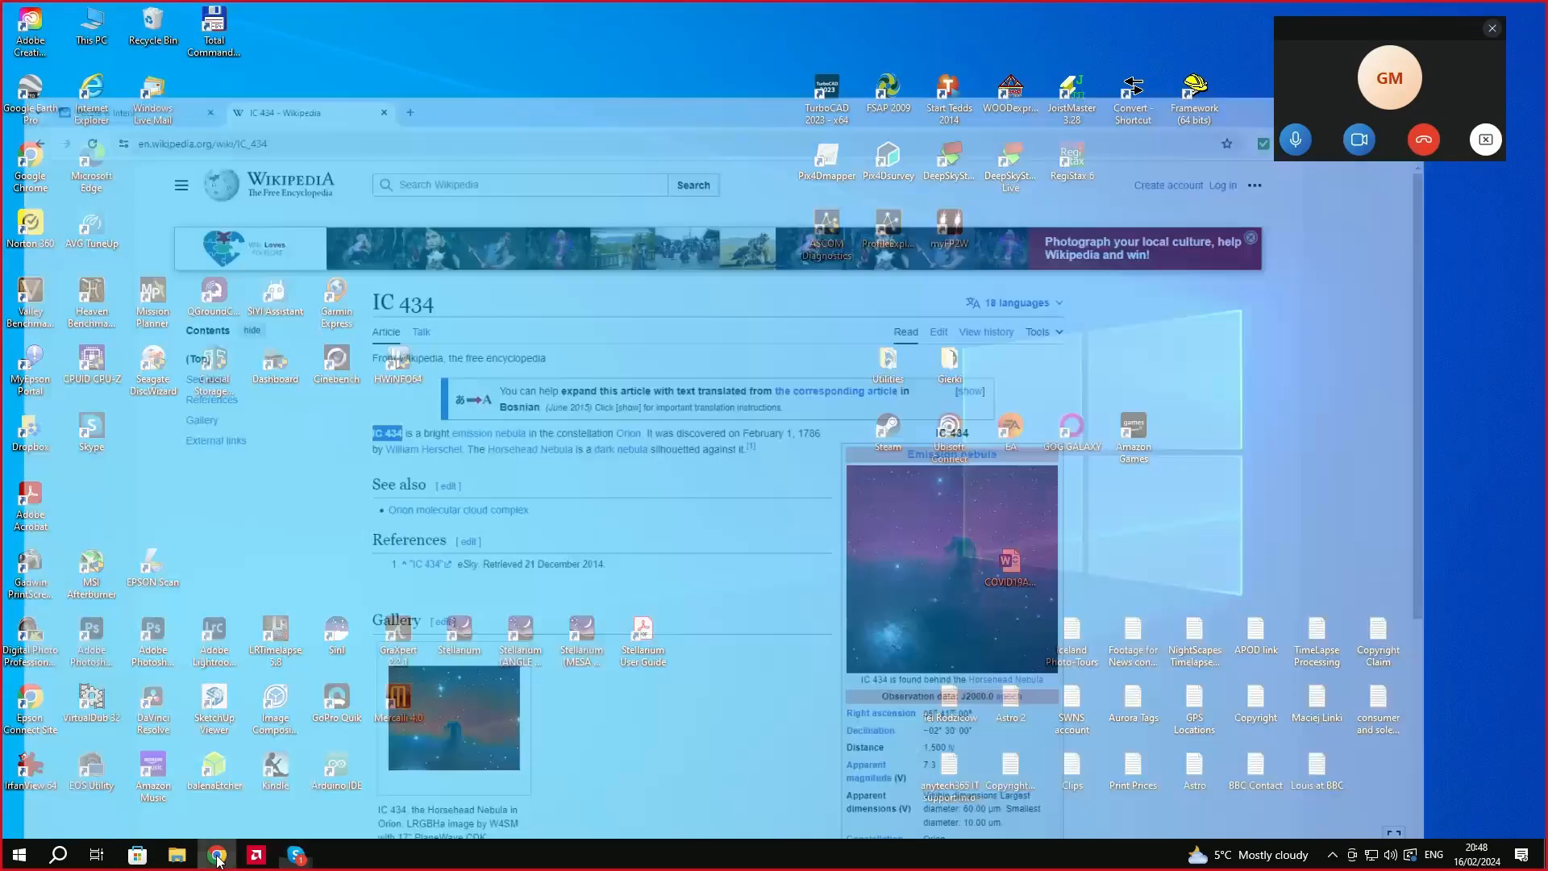
click(216, 855)
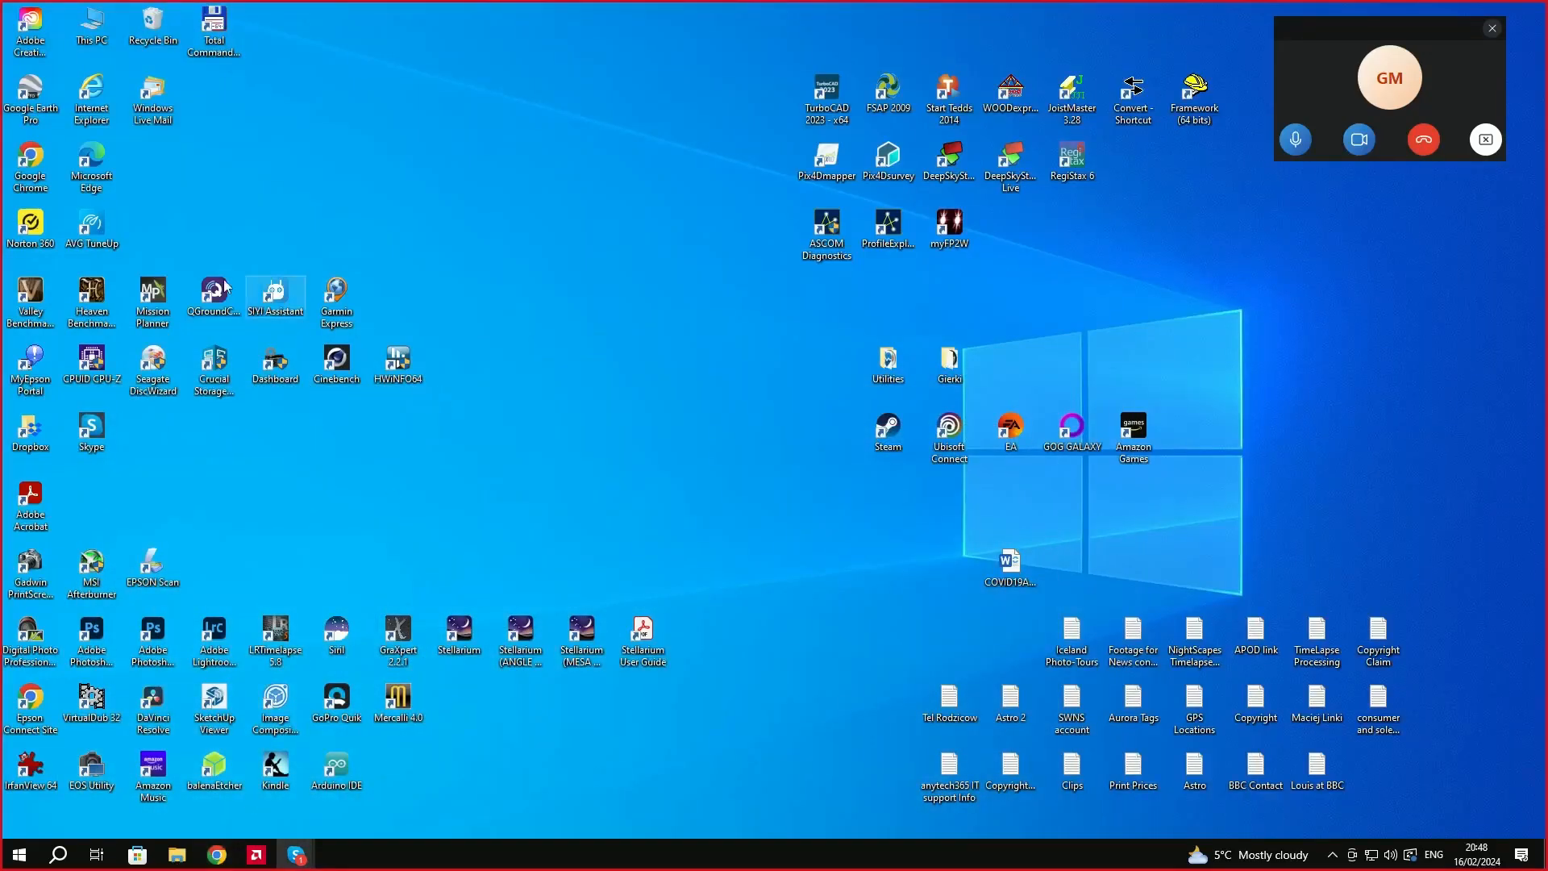
double_click(337, 633)
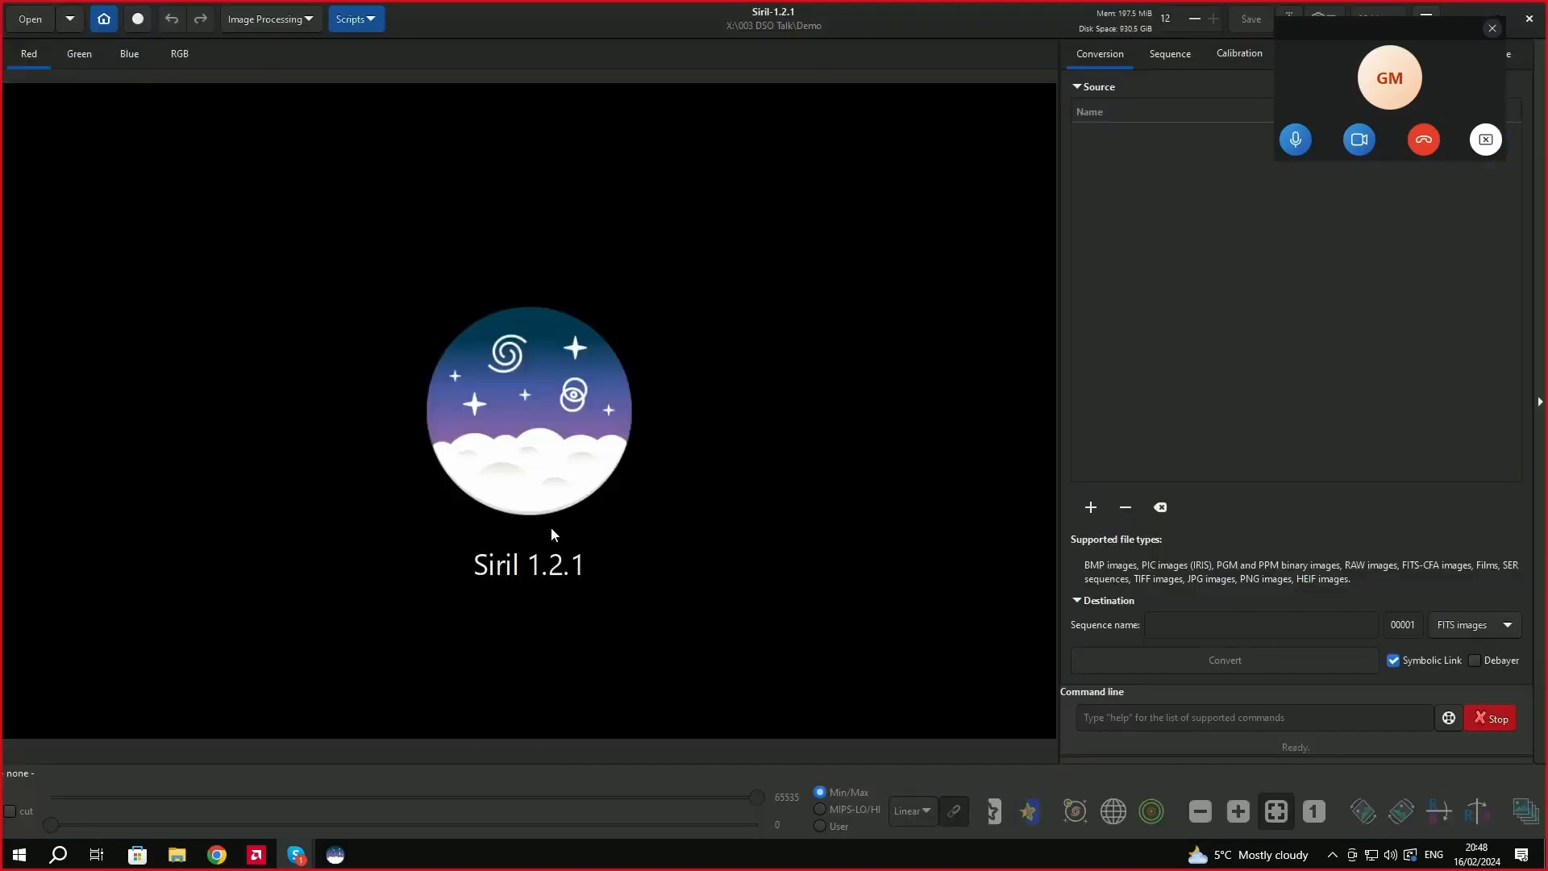
Open result_GraXpert.fits from the Demo folder of 003 DSO Talk on the Video (X:) drive and display it with AutoStretch.
click(30, 18)
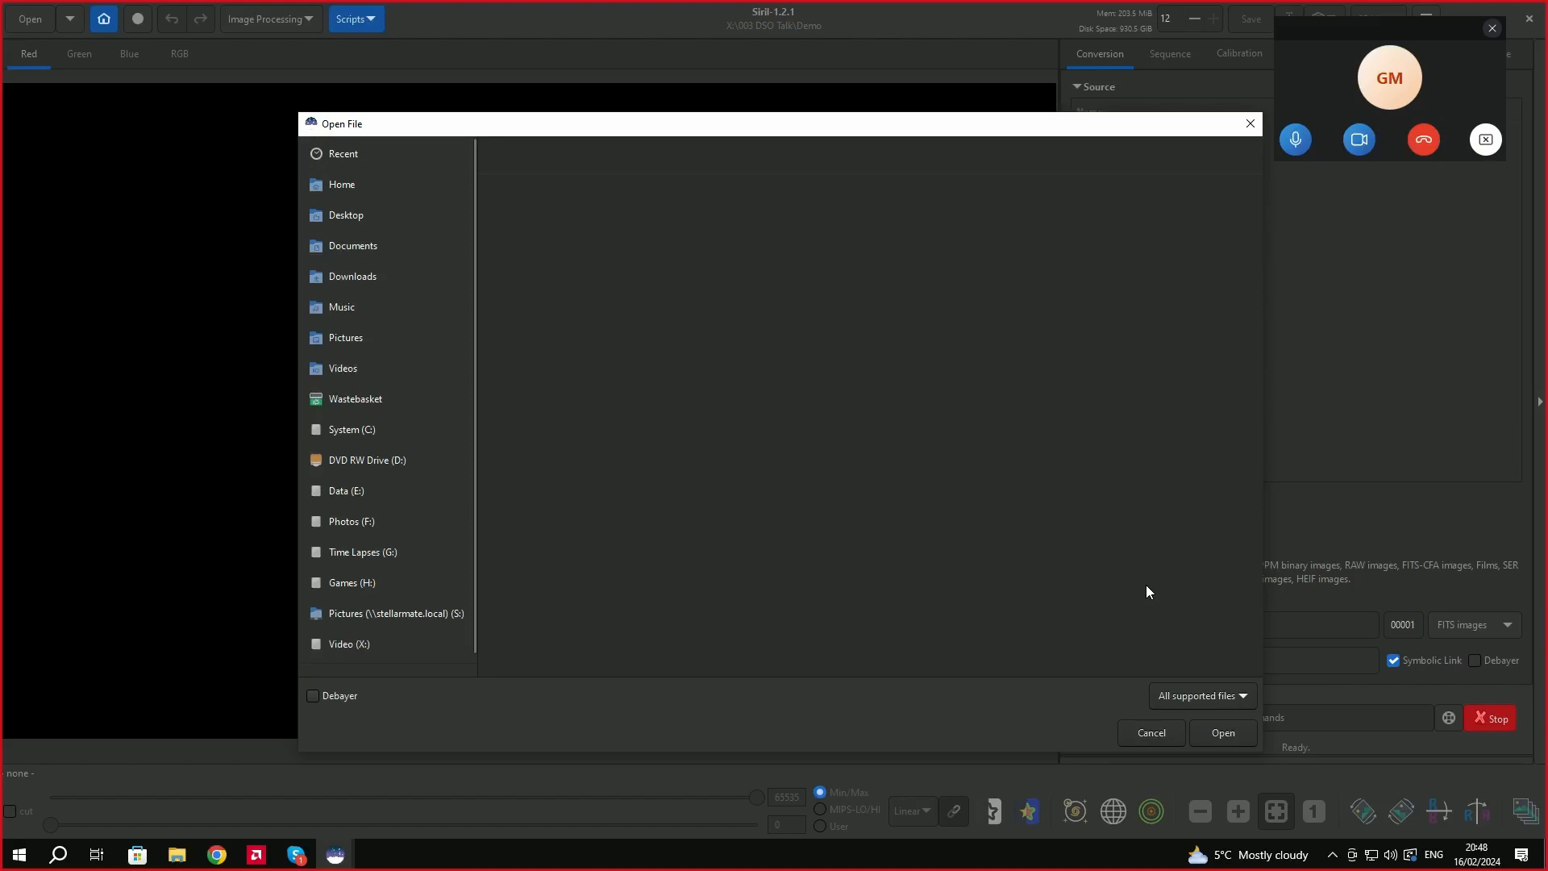
drag(873, 133, 692, 102)
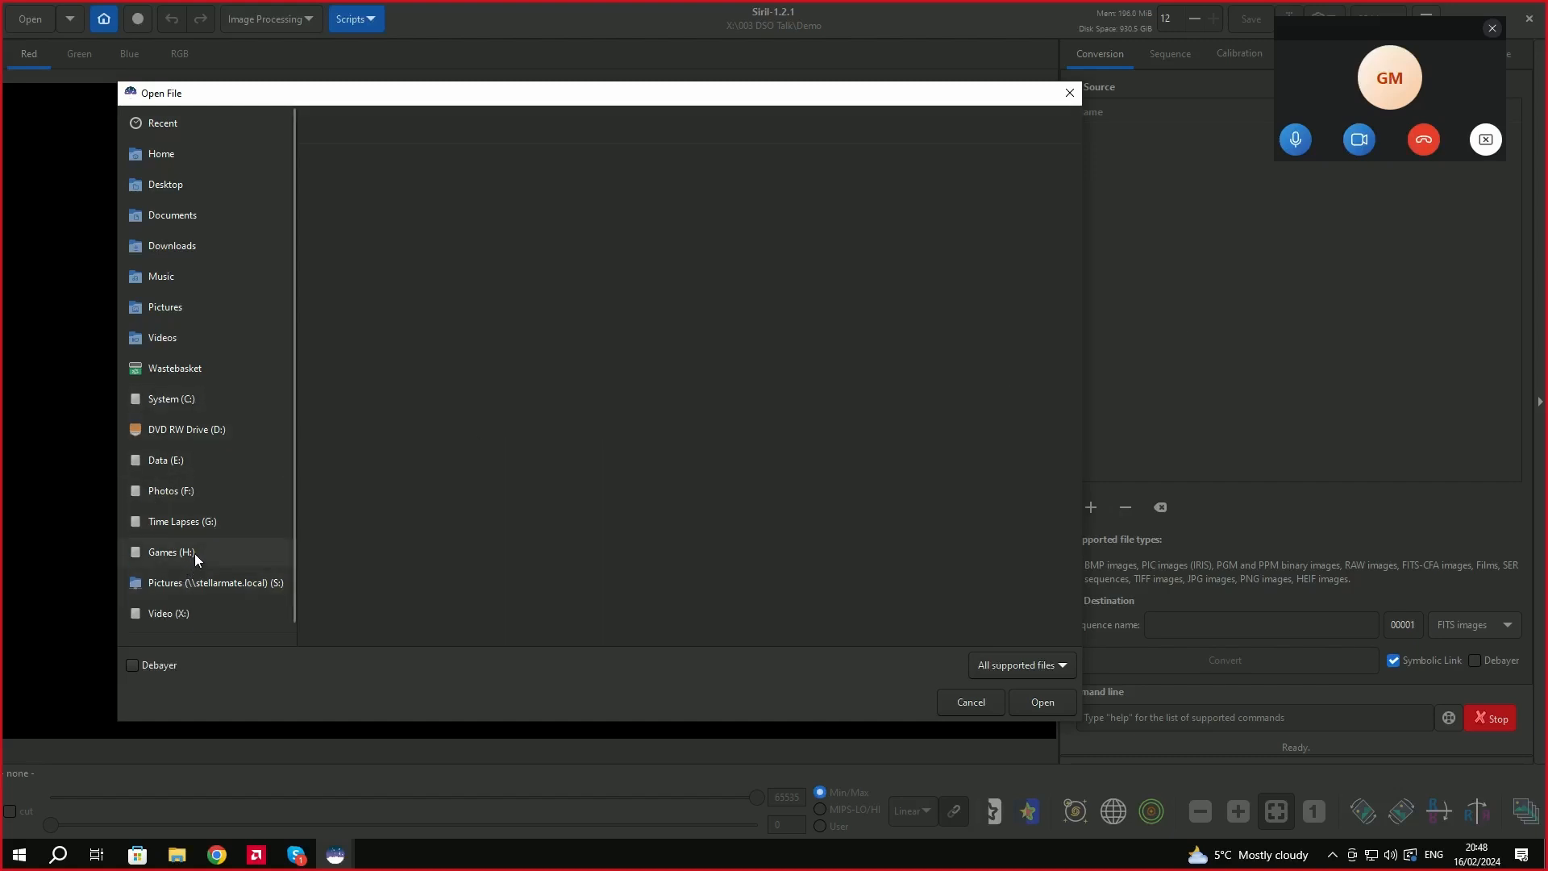
click(164, 611)
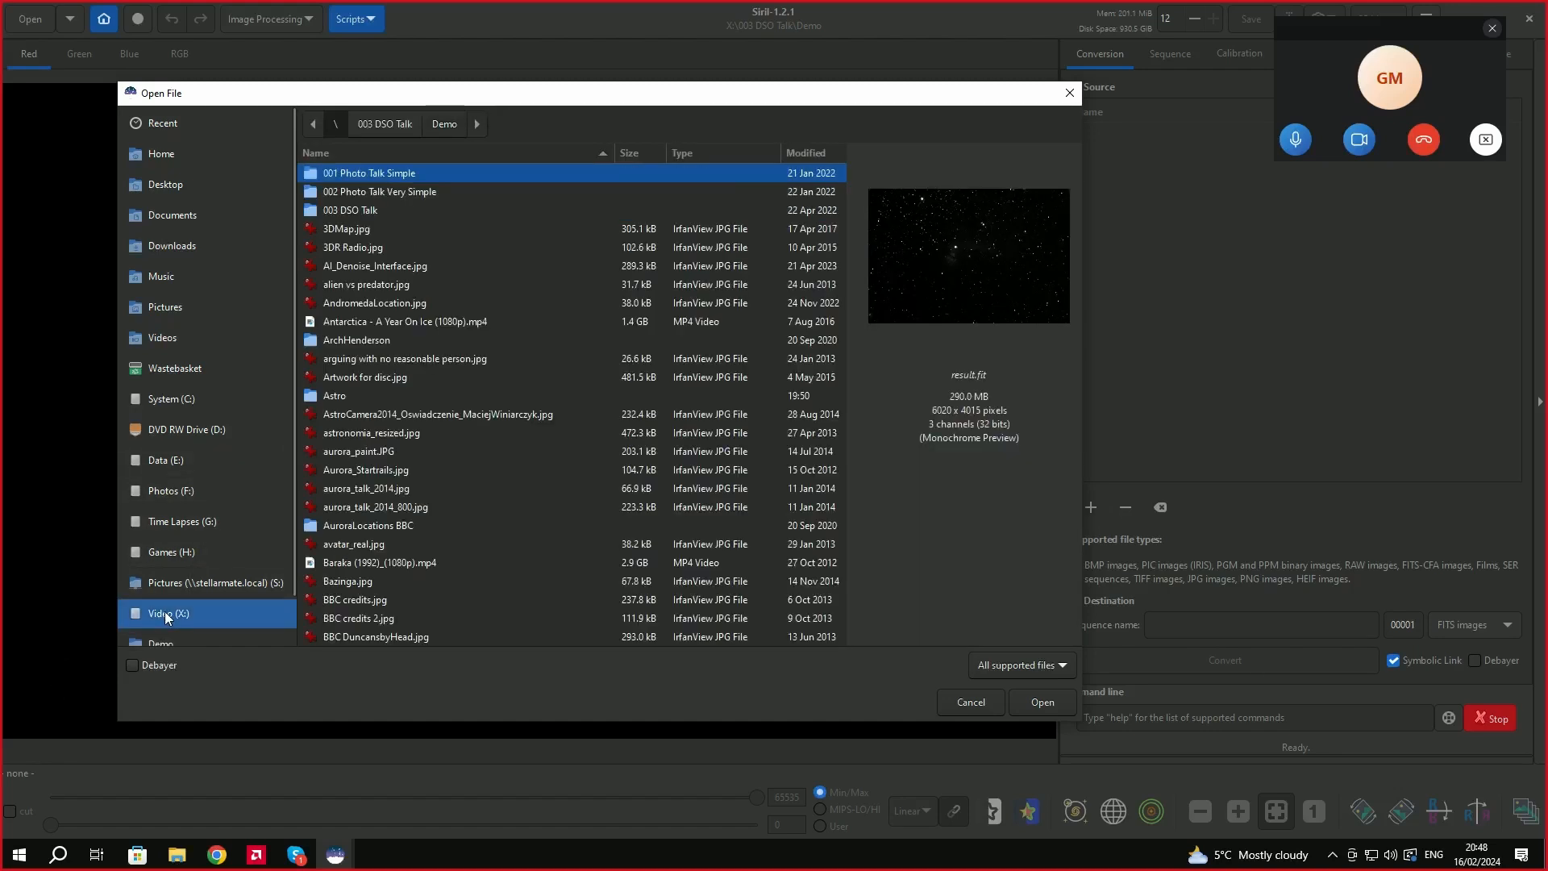
double_click(375, 208)
double_click(344, 494)
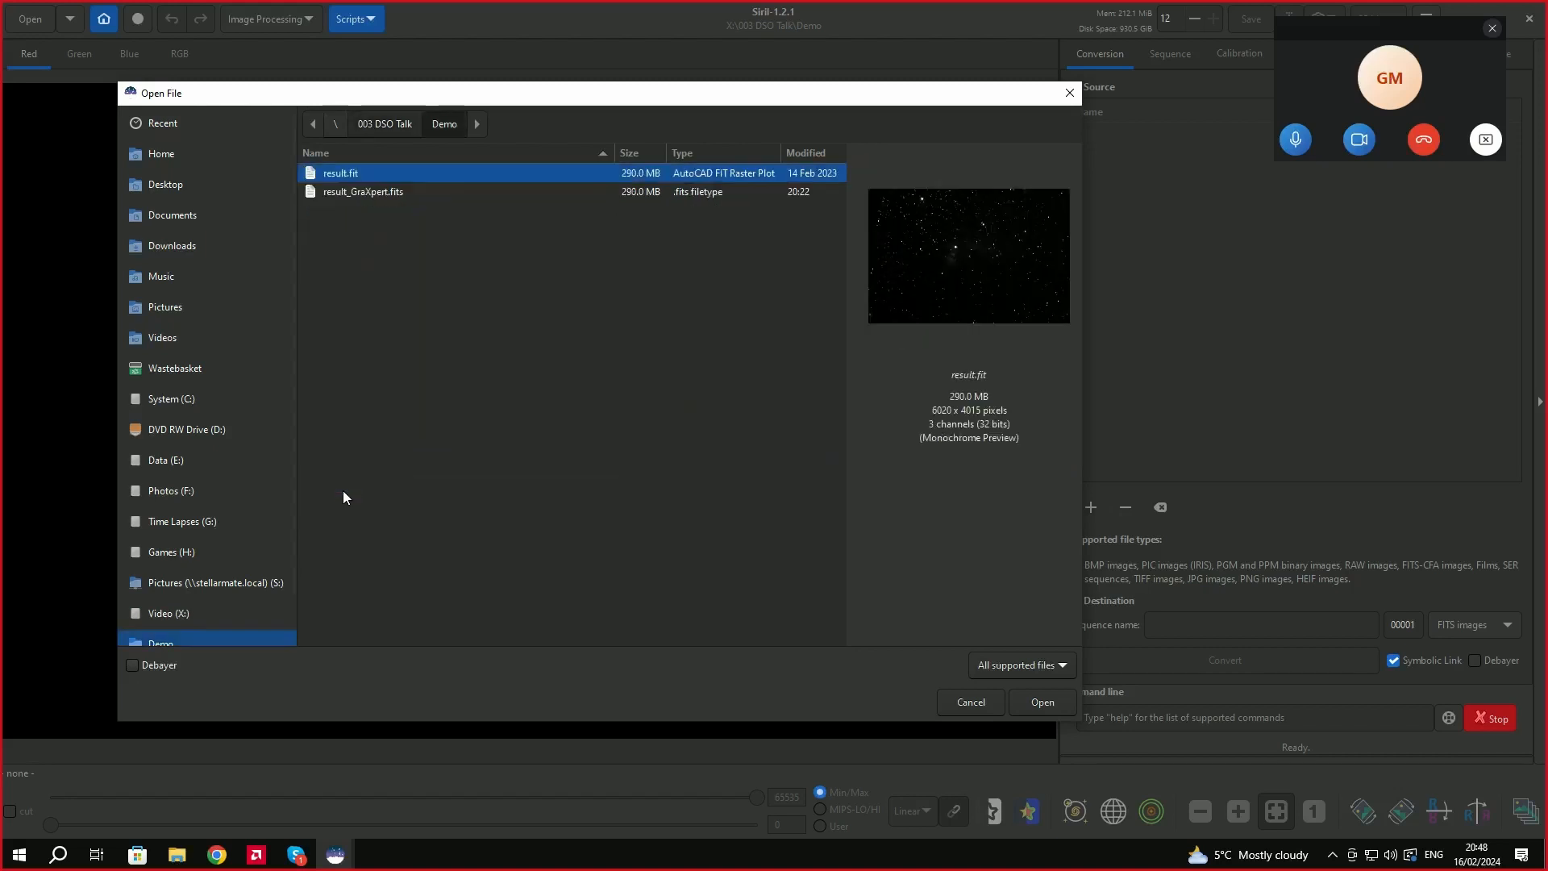
click(382, 191)
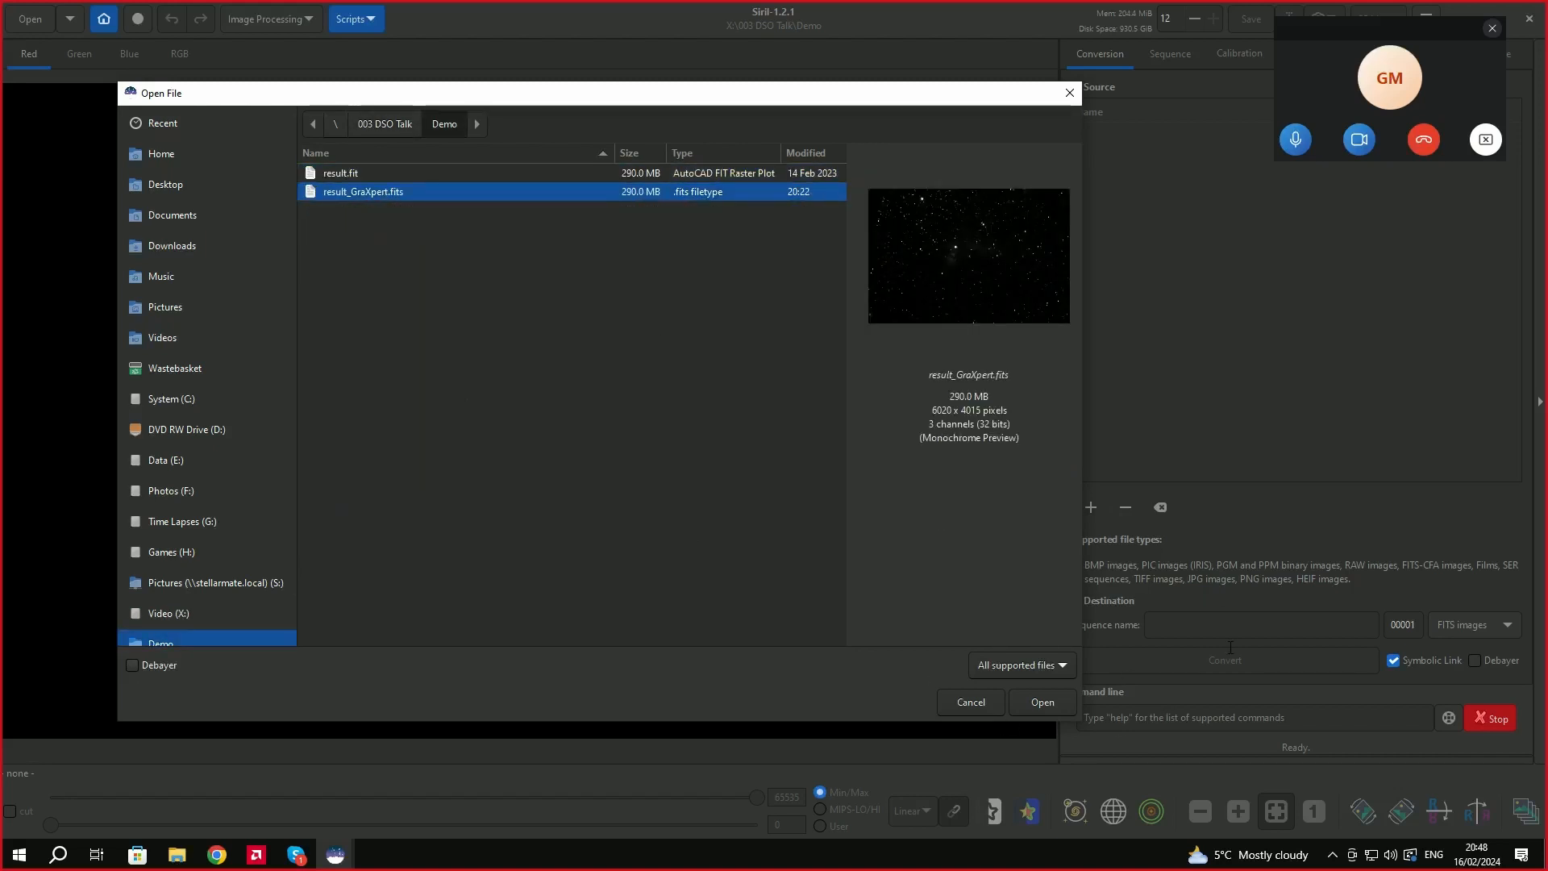
key(Return)
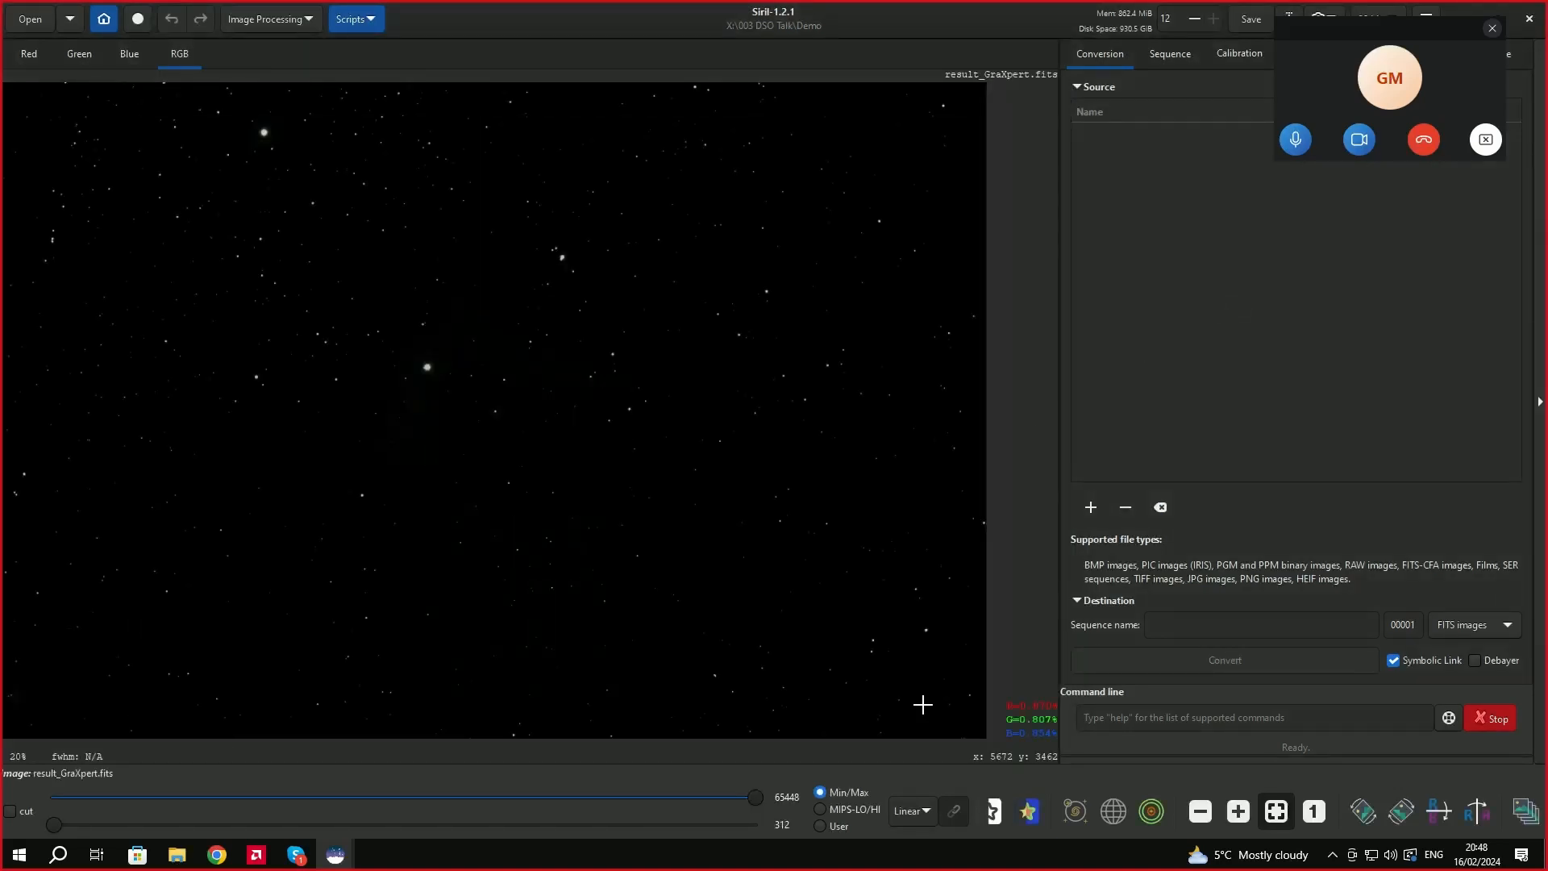
click(931, 809)
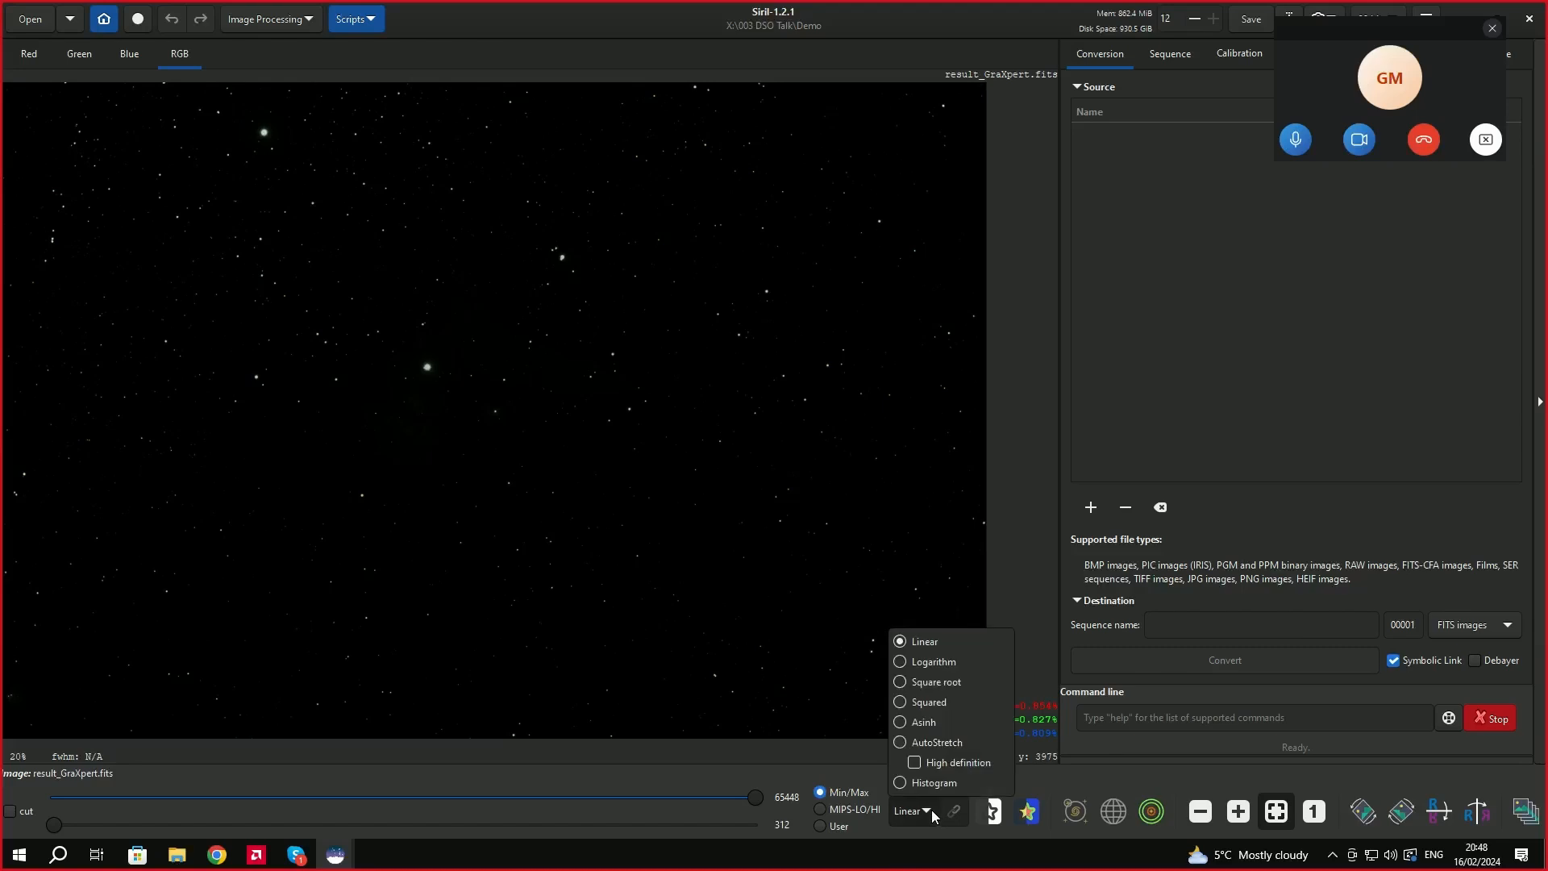
click(937, 742)
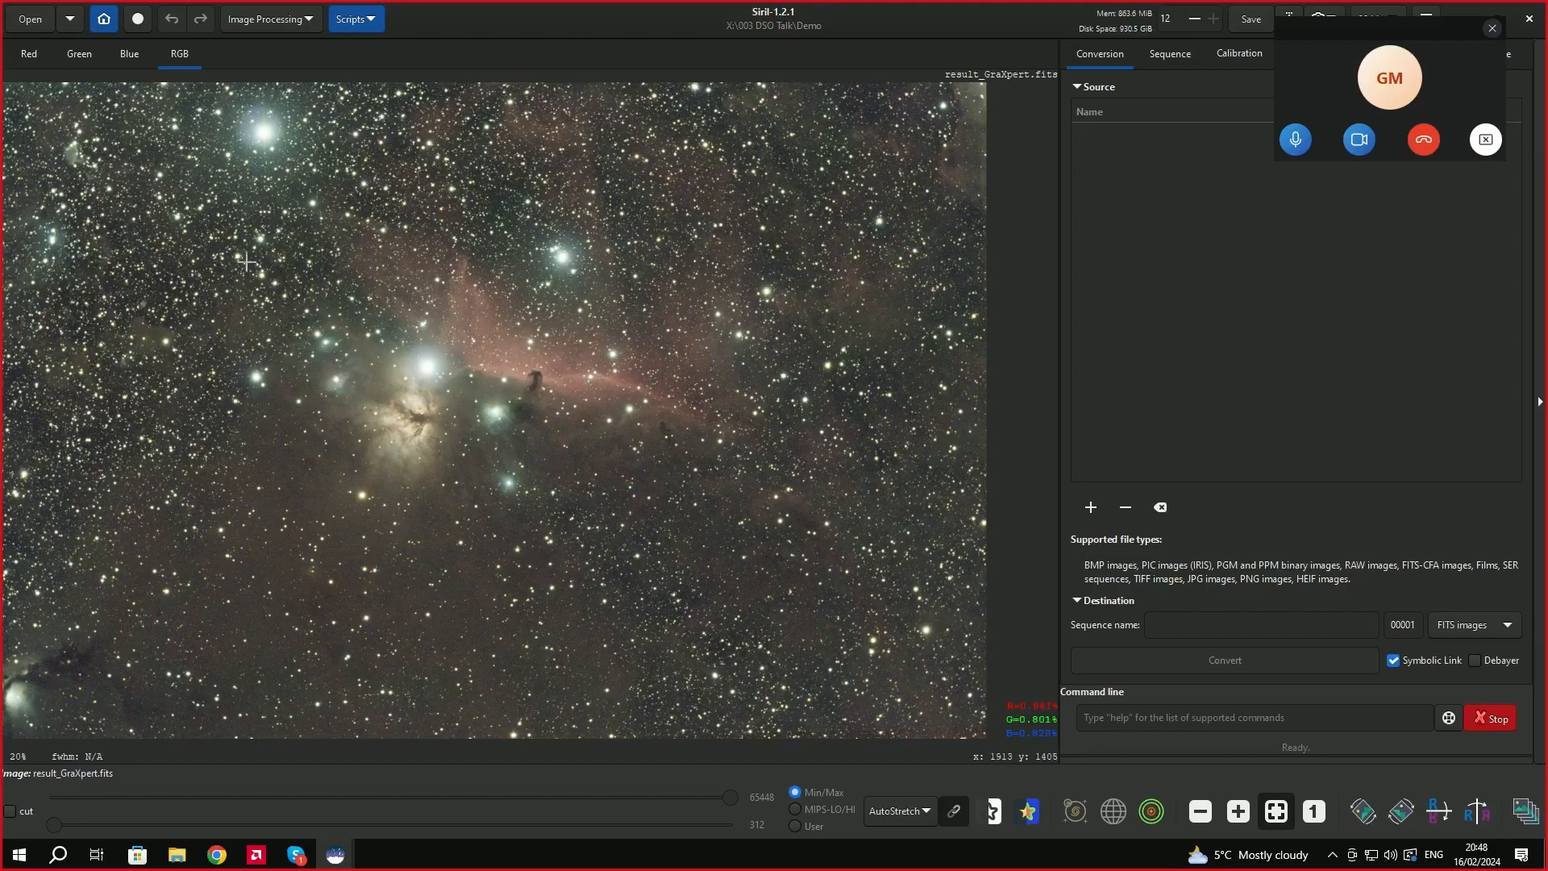
Remove green noise from the image using the Average Neutral protection method with lightness preserved.
click(305, 24)
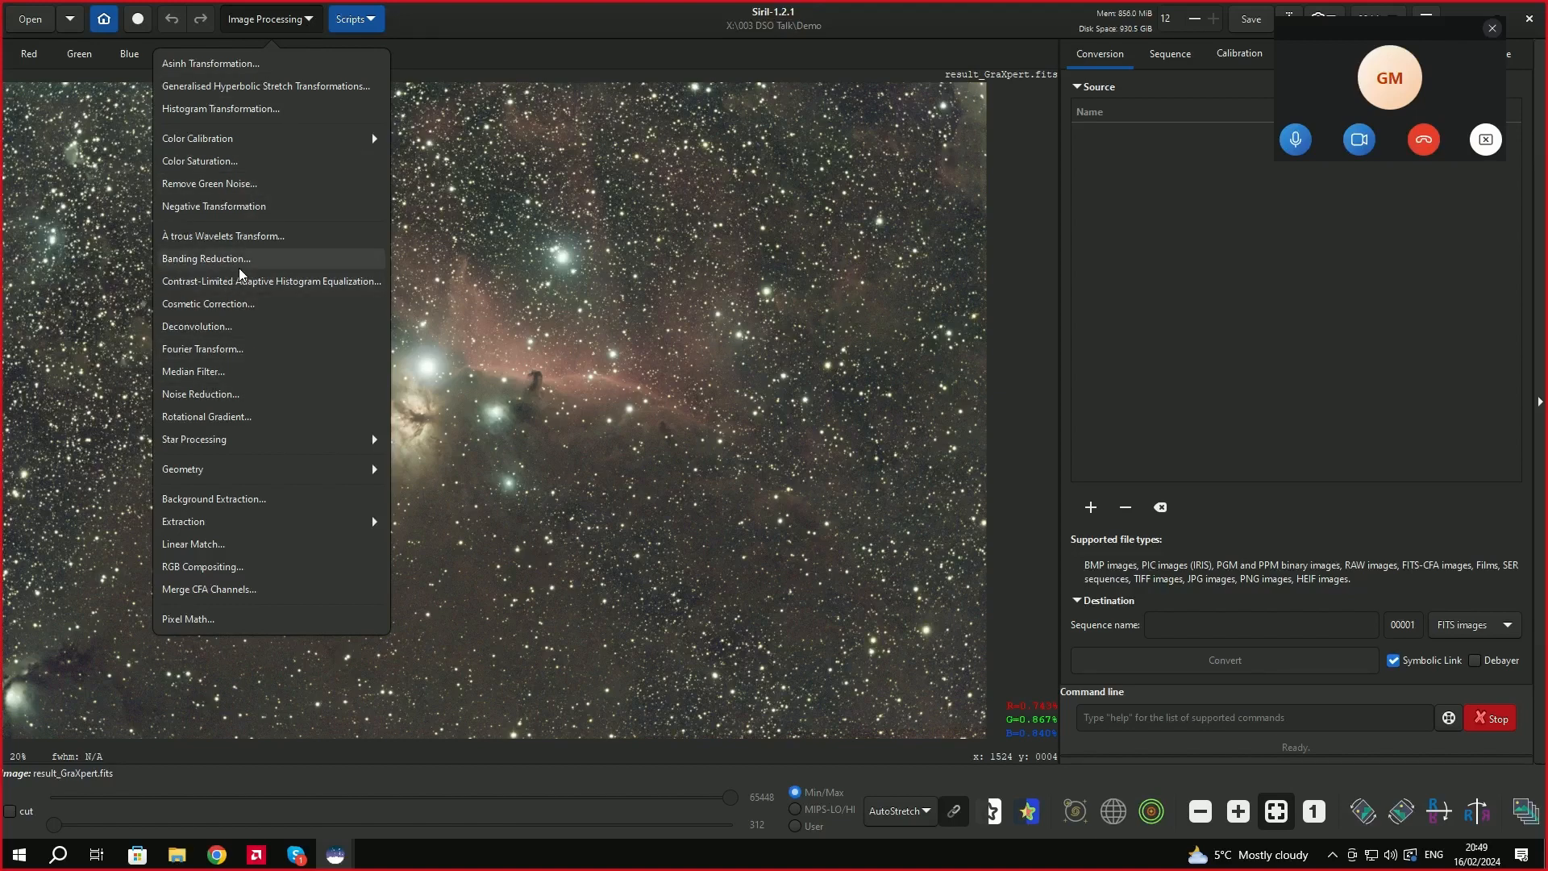
click(206, 184)
click(905, 509)
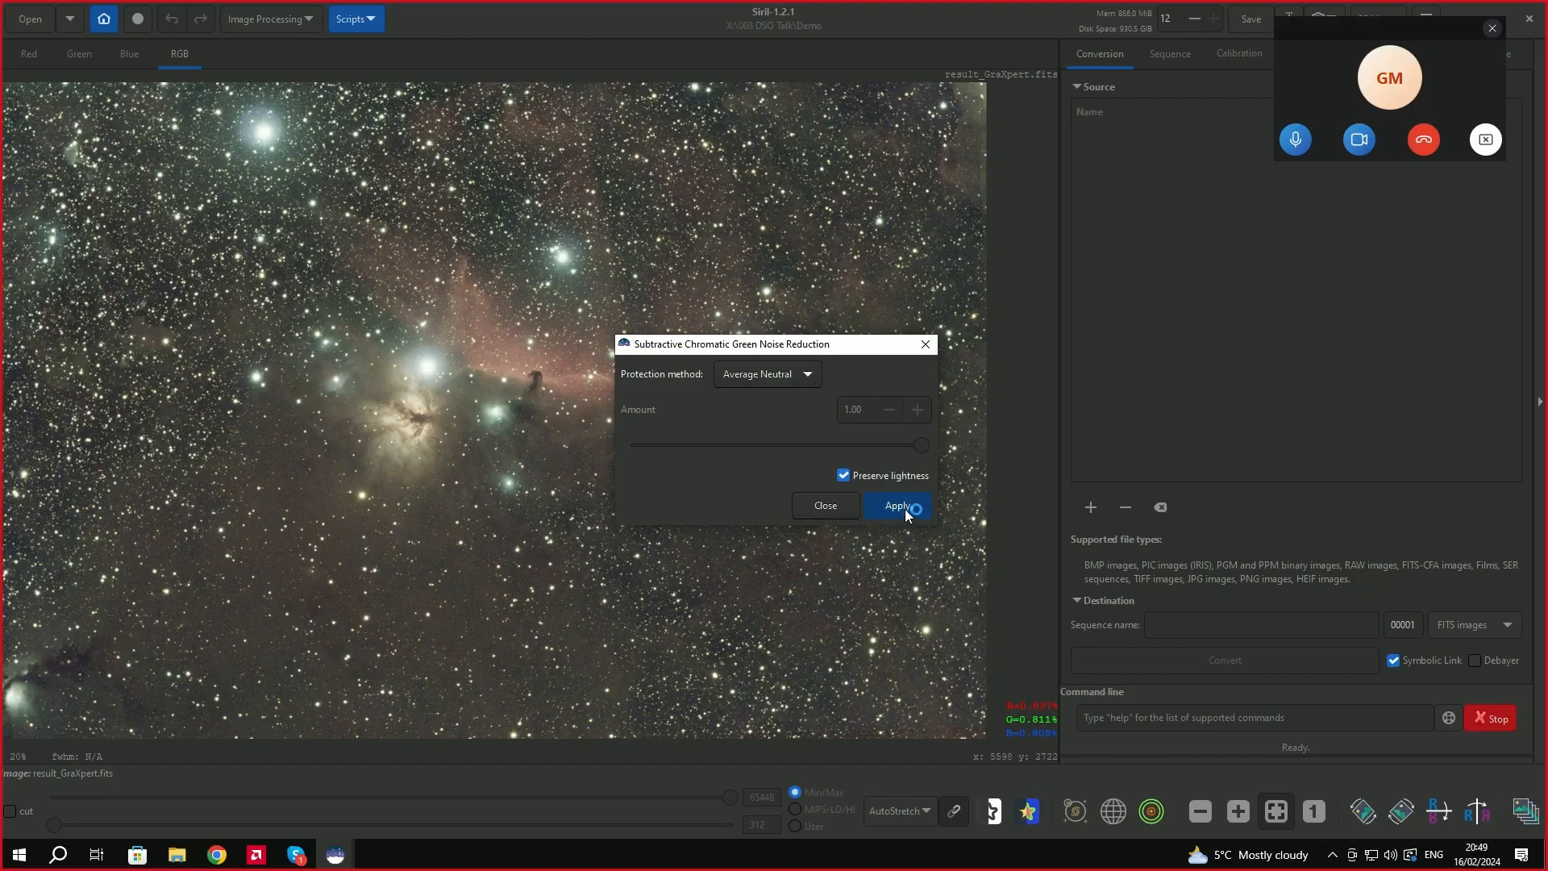
click(822, 505)
Apply Banding Reduction with an amount of 1.0, protection from highlights enabled and a 1/Sigma factor of 1.0.
click(271, 21)
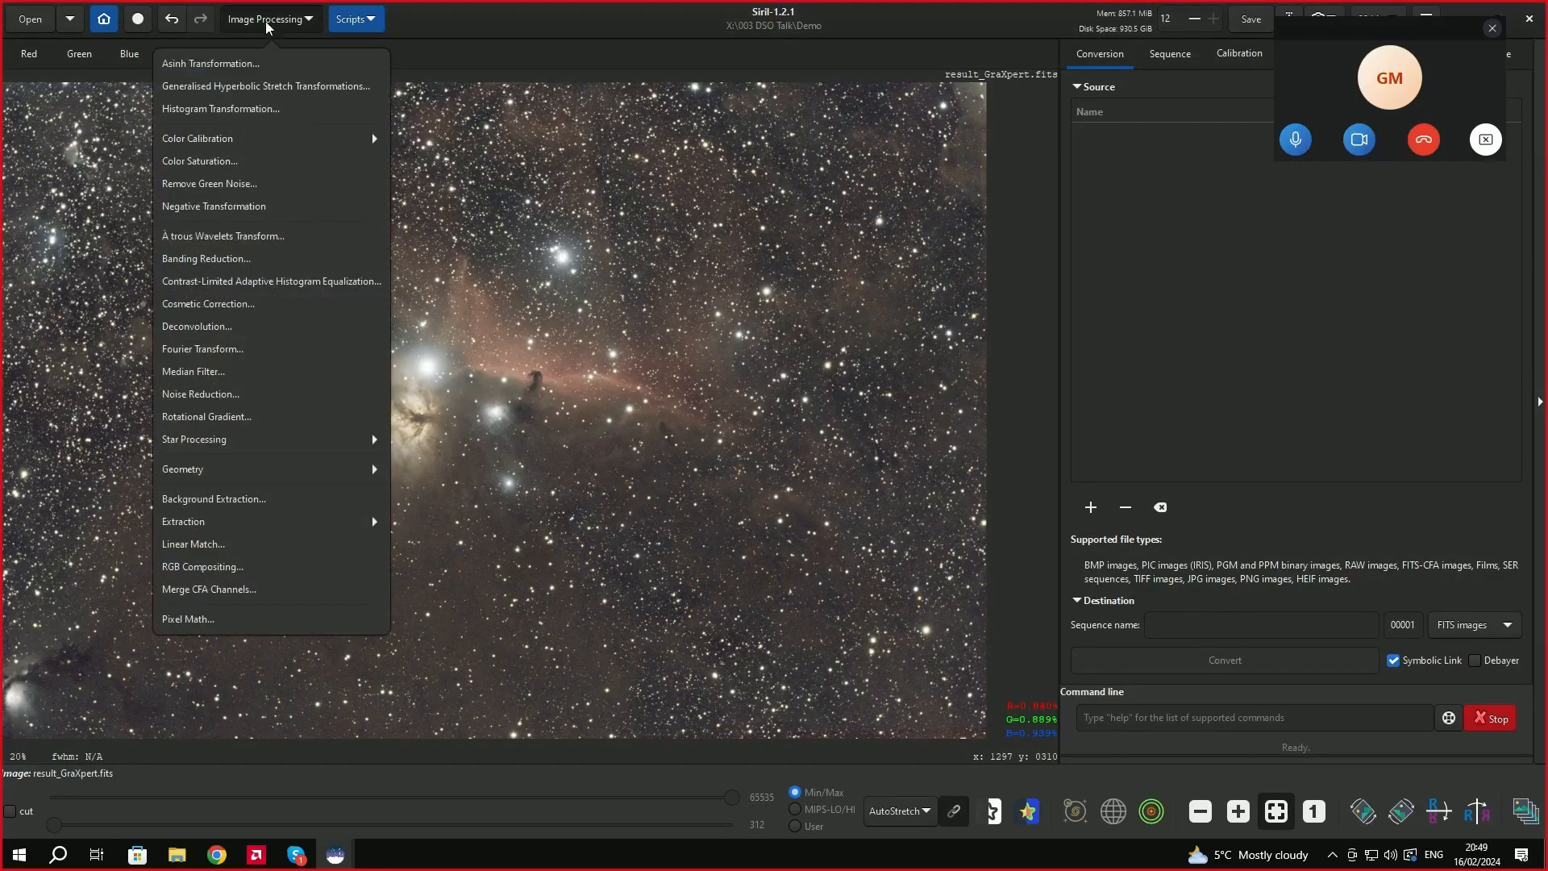
click(242, 259)
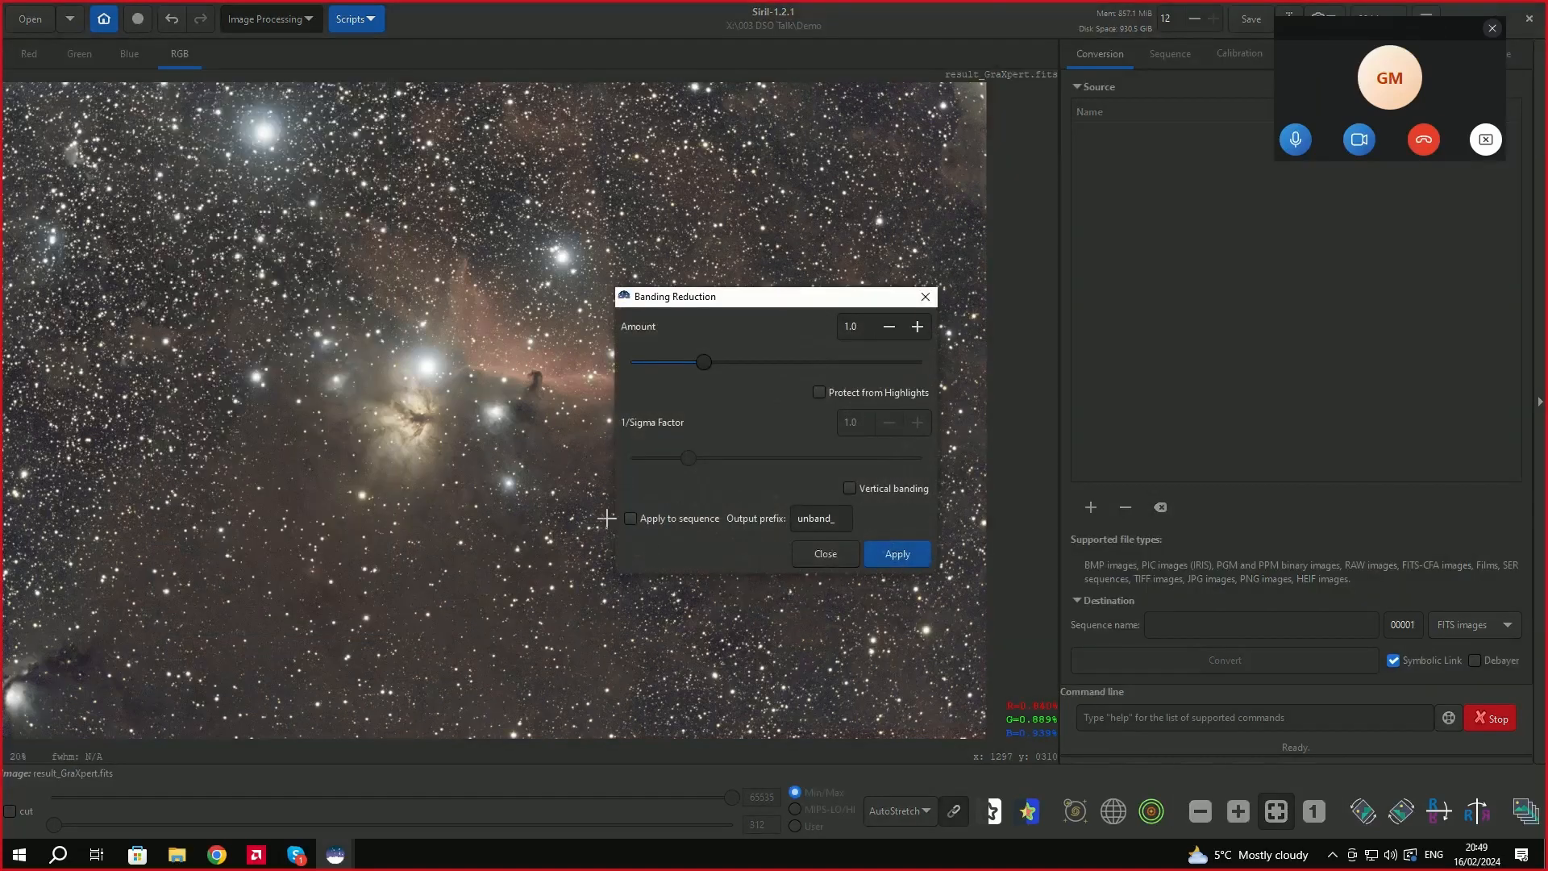
click(820, 393)
click(914, 562)
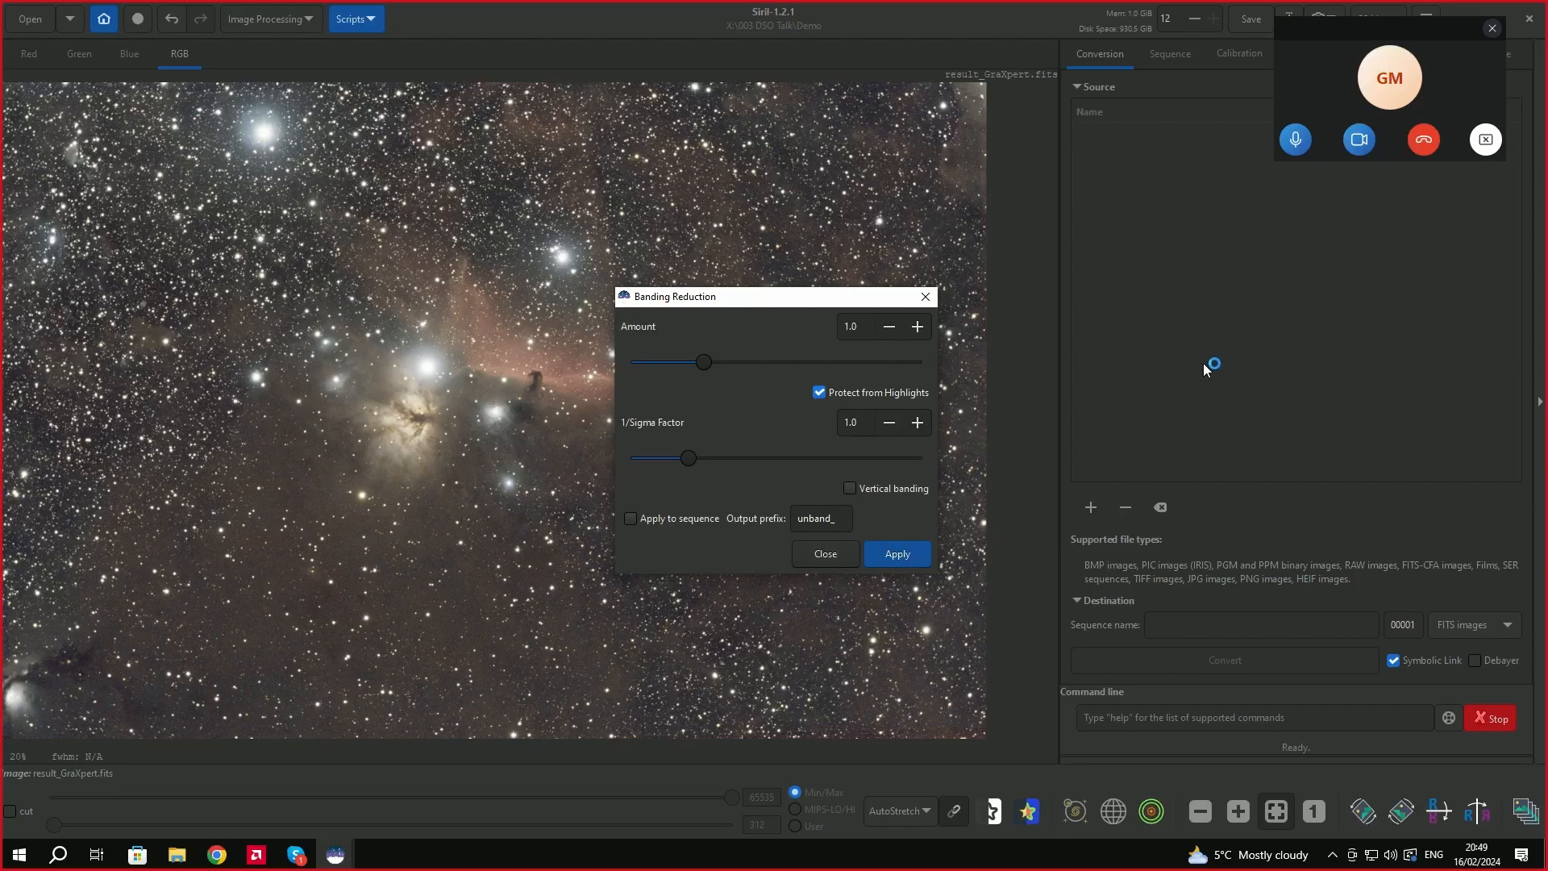
click(824, 556)
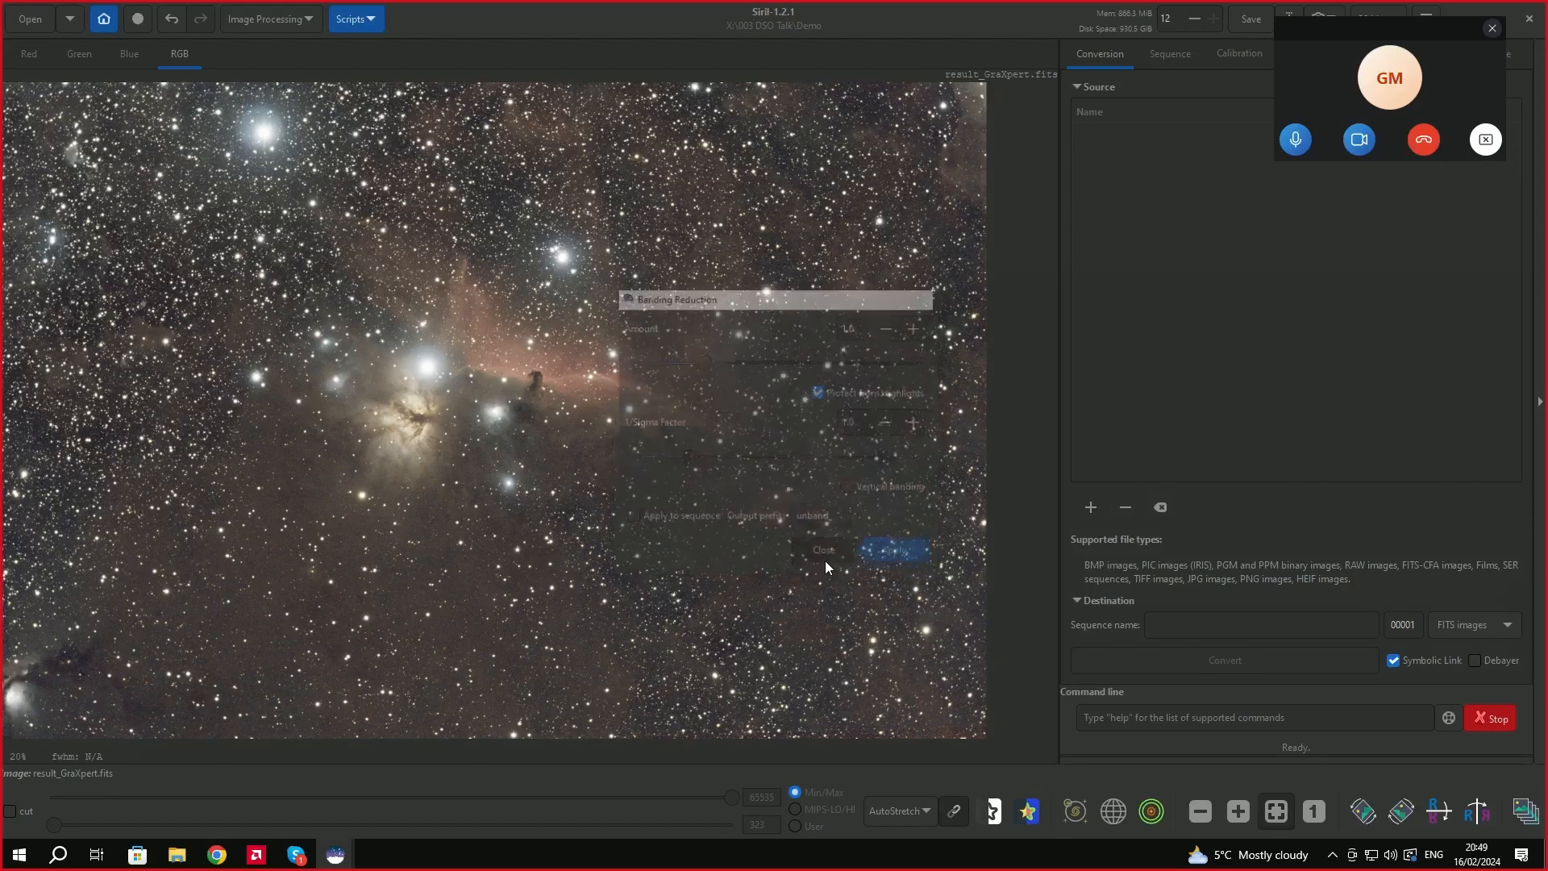
Start Photometric Color Calibration and look up IC 434 on the SIMBAD server to fill in the object's coordinates.
click(309, 23)
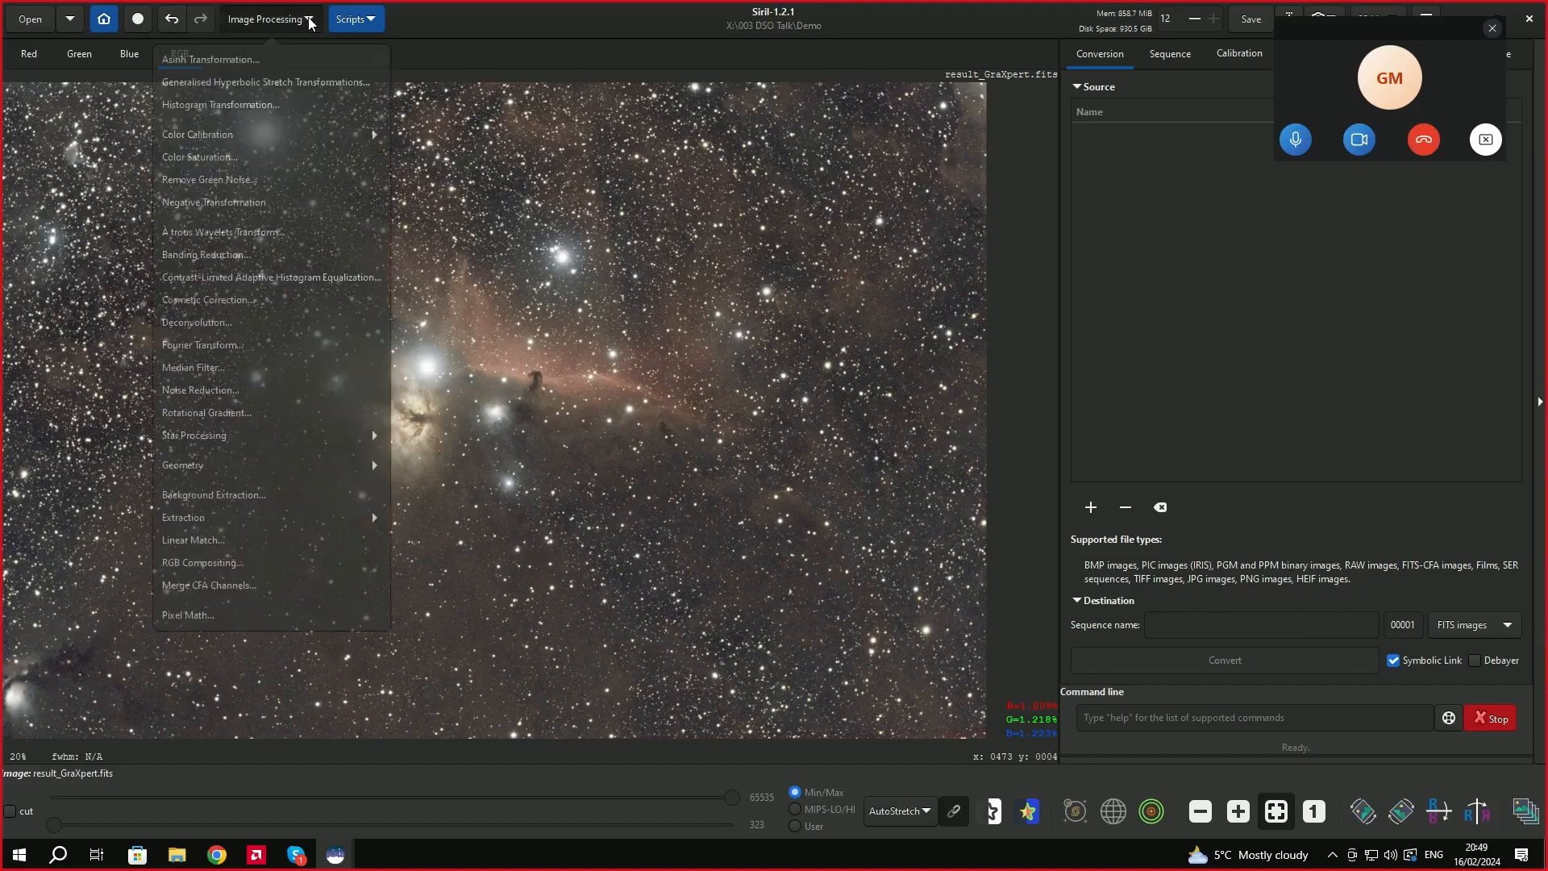
click(233, 139)
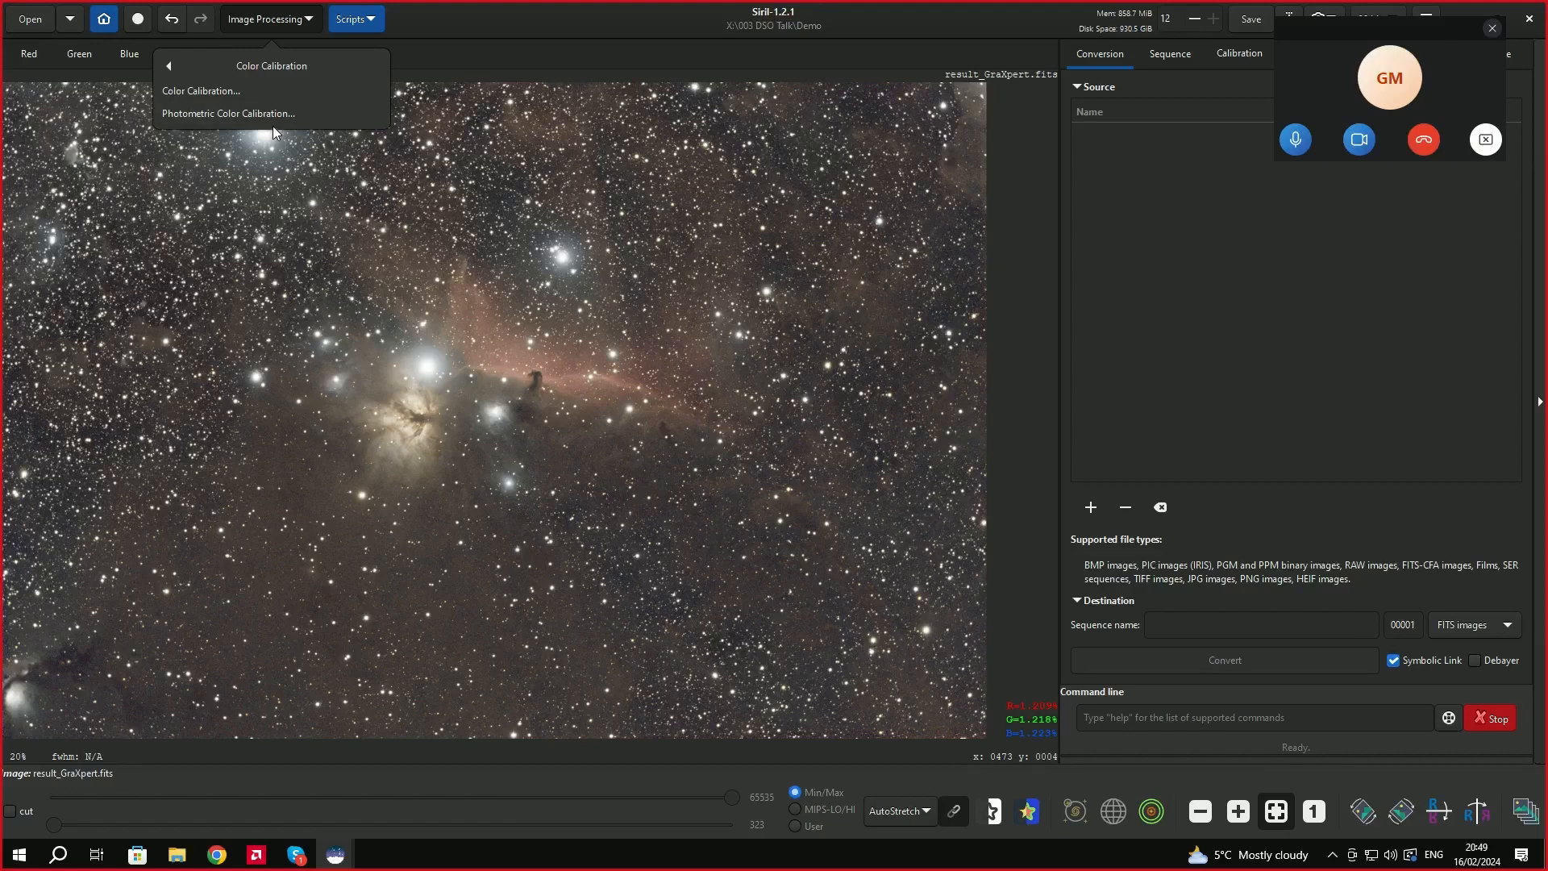
click(255, 113)
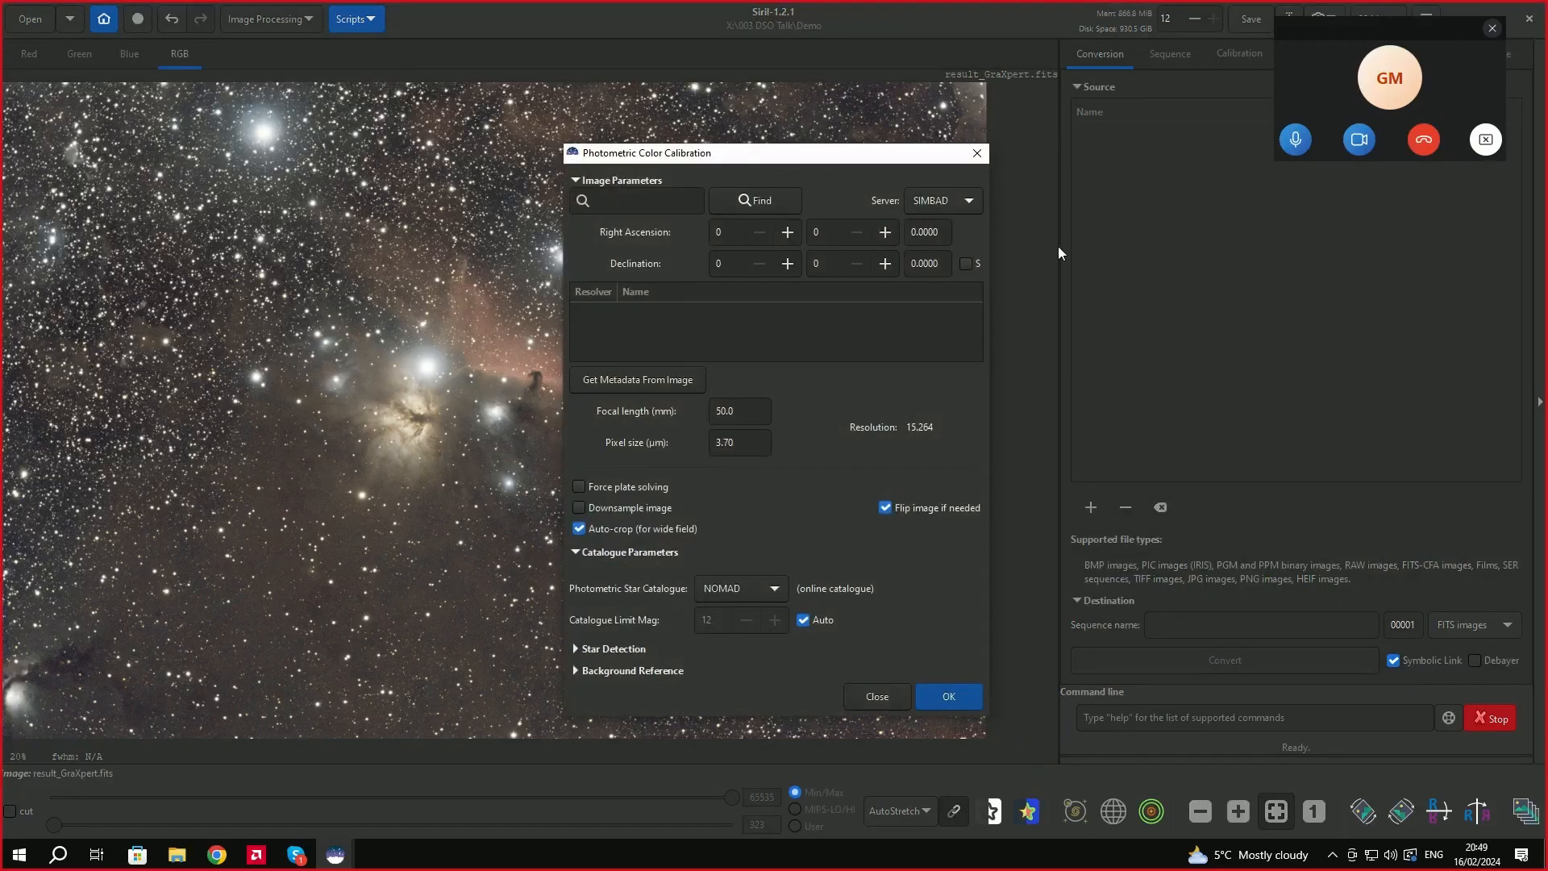
right_click(630, 205)
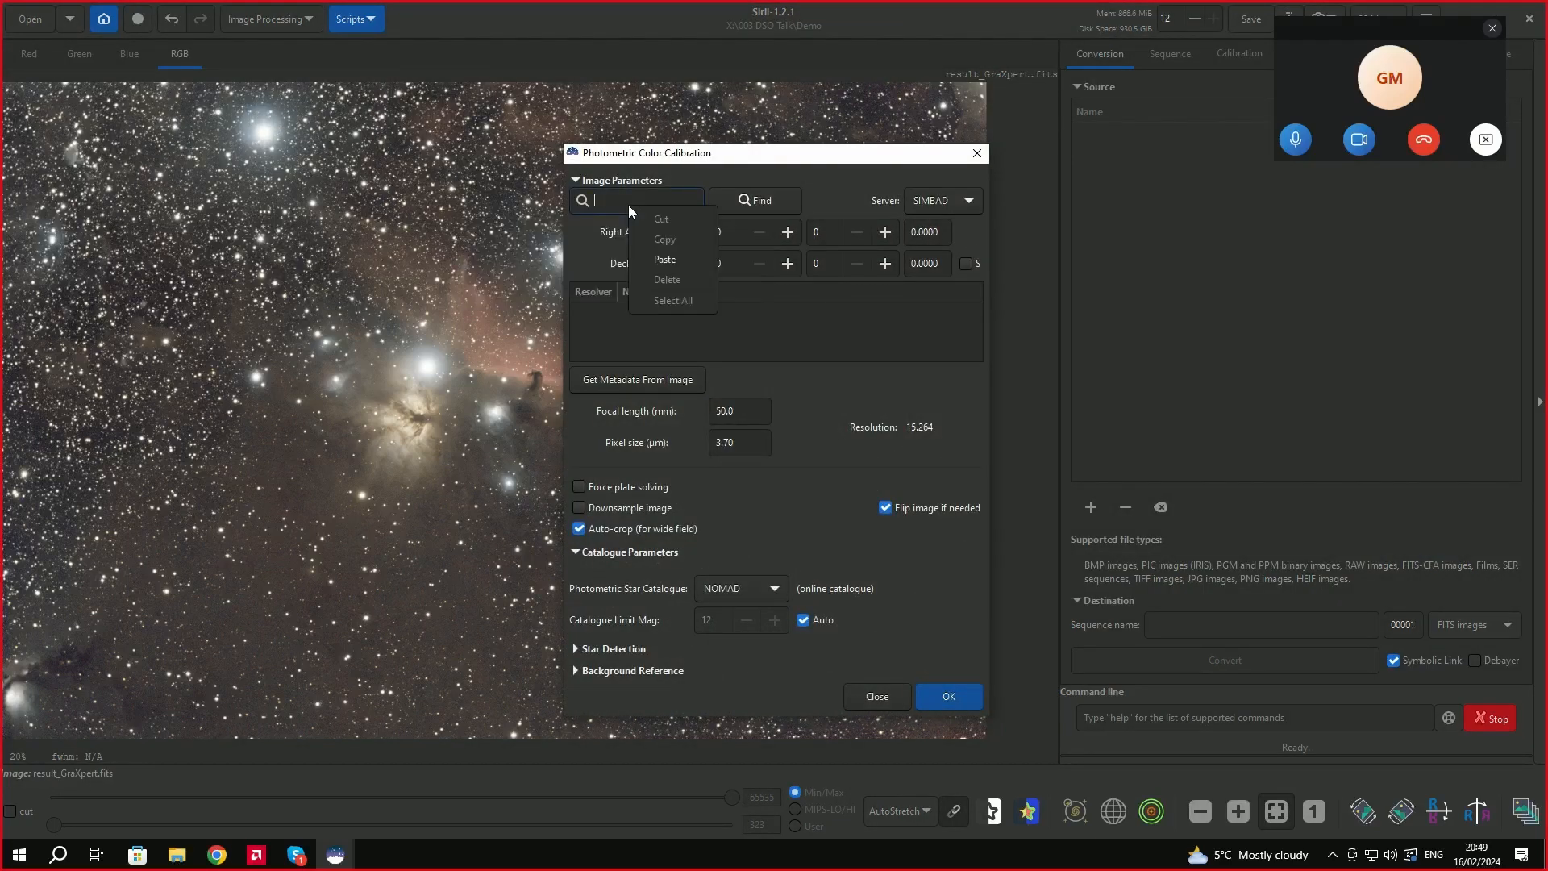
click(674, 259)
click(770, 203)
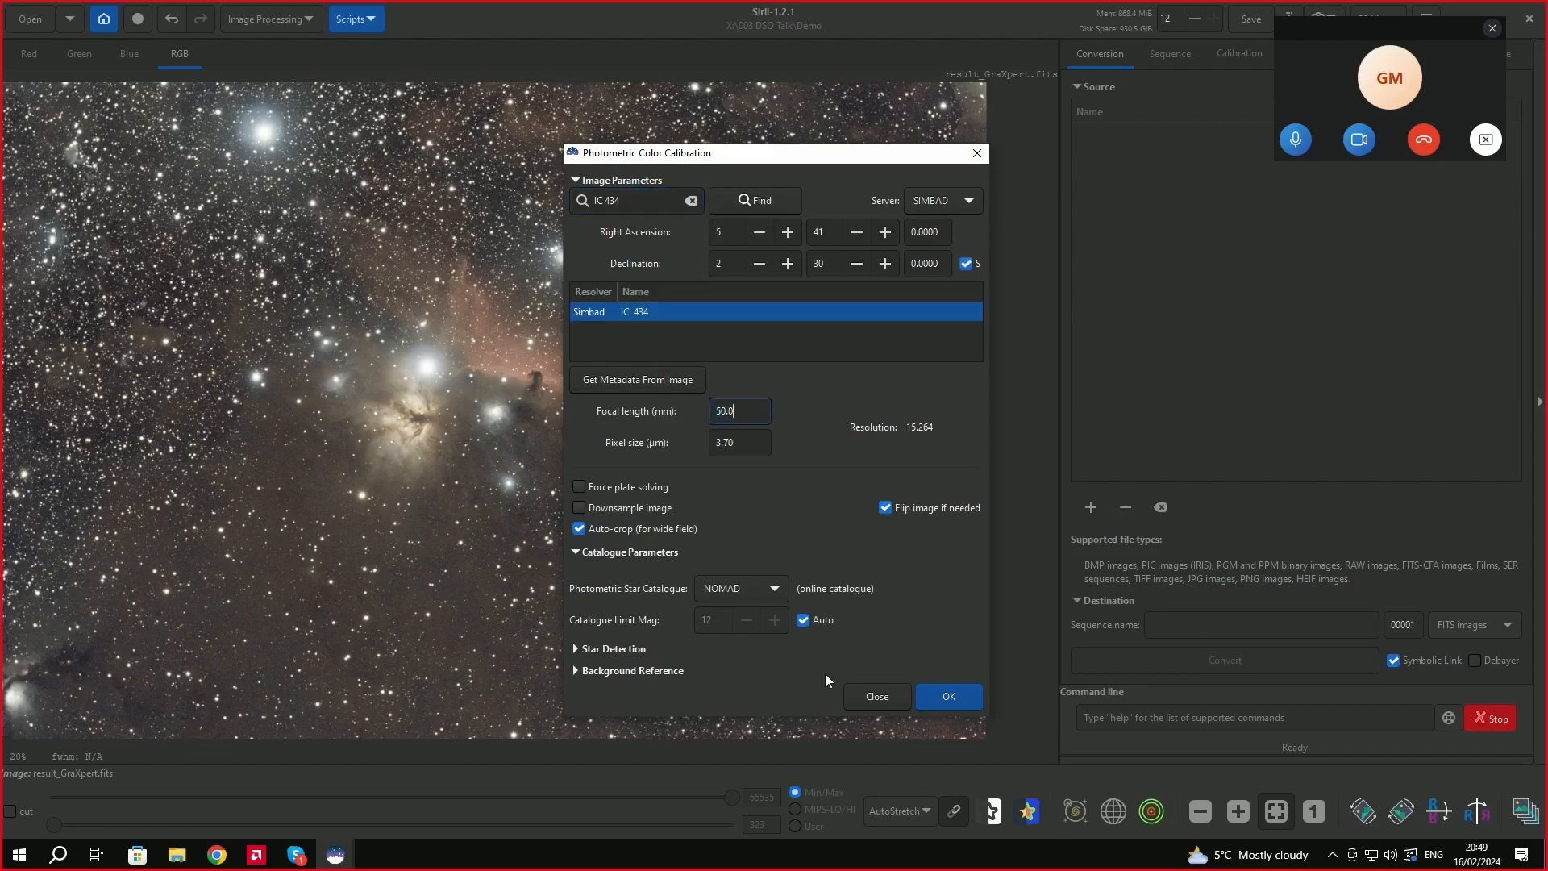
Replace the focal length with the one used for the image and run the photometric color calibration with the NOMAD catalogue.
key(BackSpace)
key(BackSpace)
text(27)
click(956, 695)
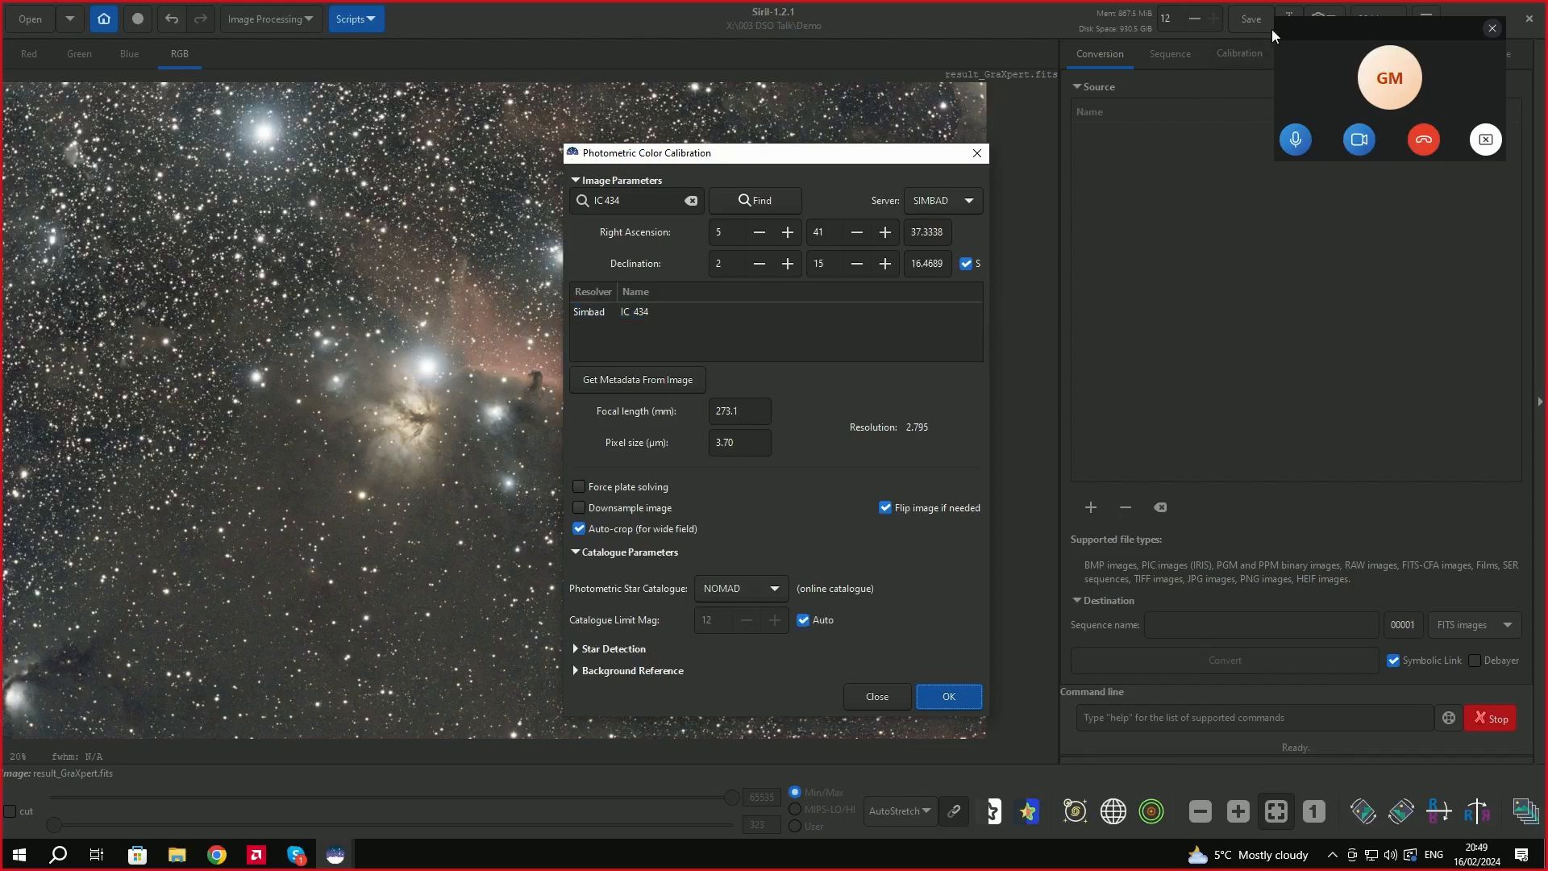
Review the color calibration log in the console and close the Photometric Color Calibration dialog.
drag(1410, 33, 1373, 37)
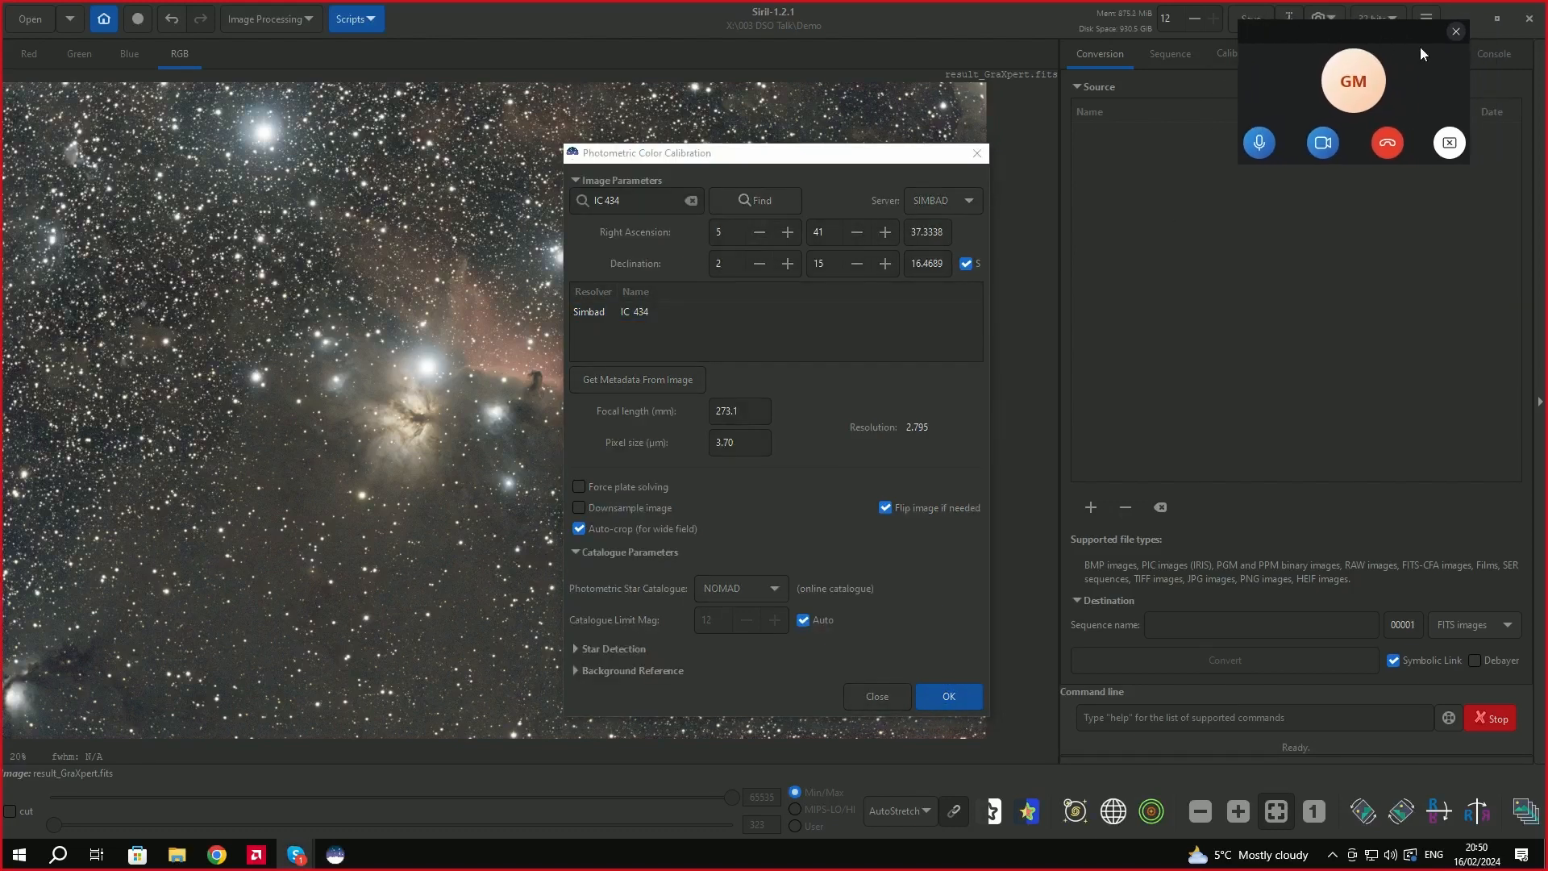
click(1505, 58)
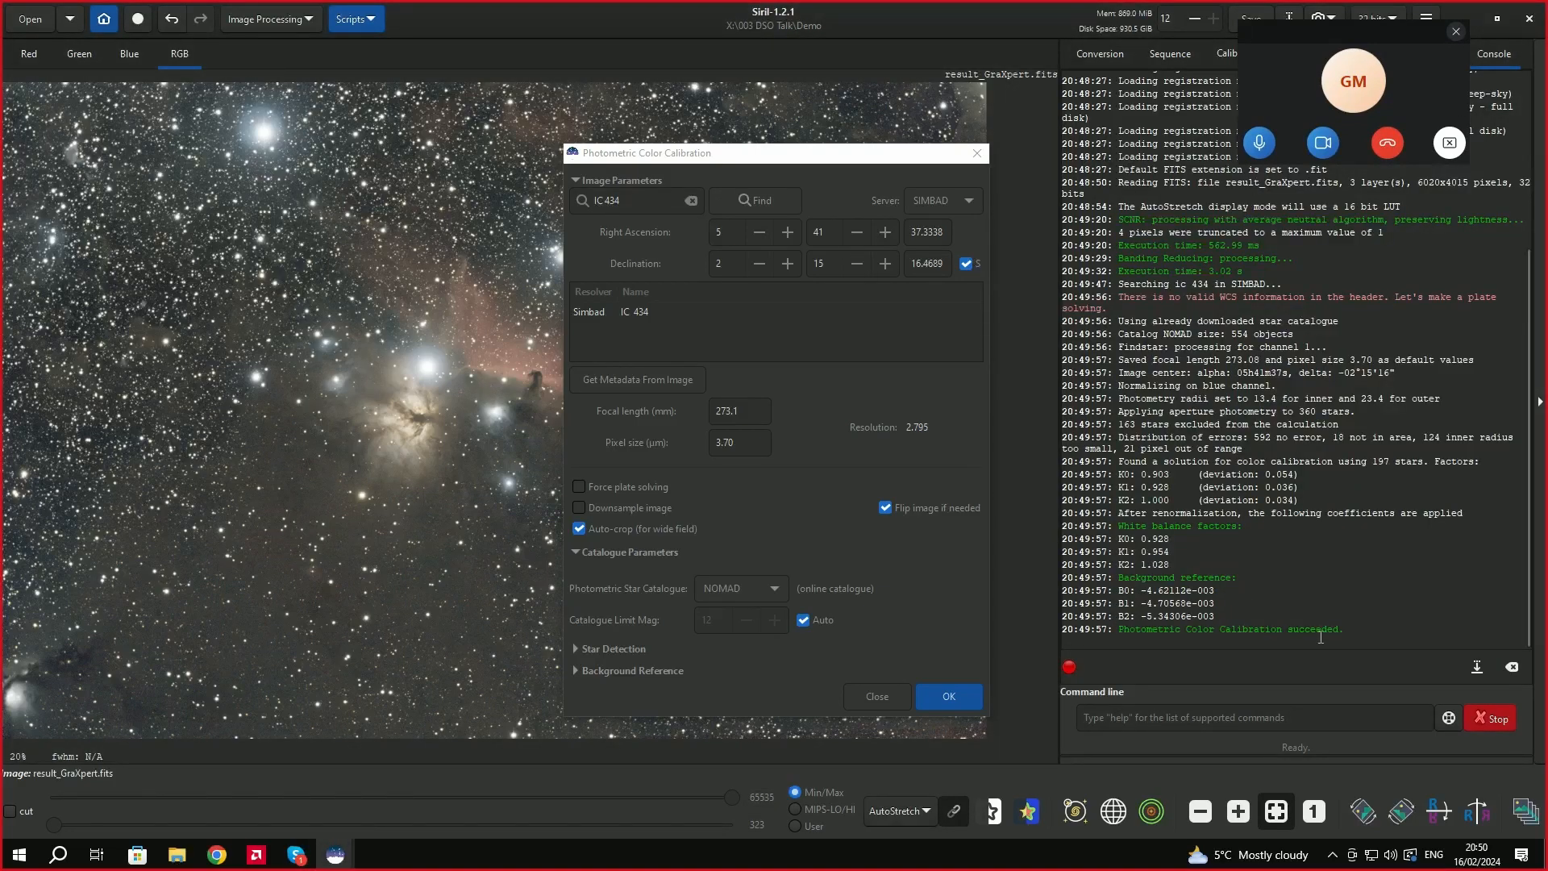
drag(613, 152, 866, 145)
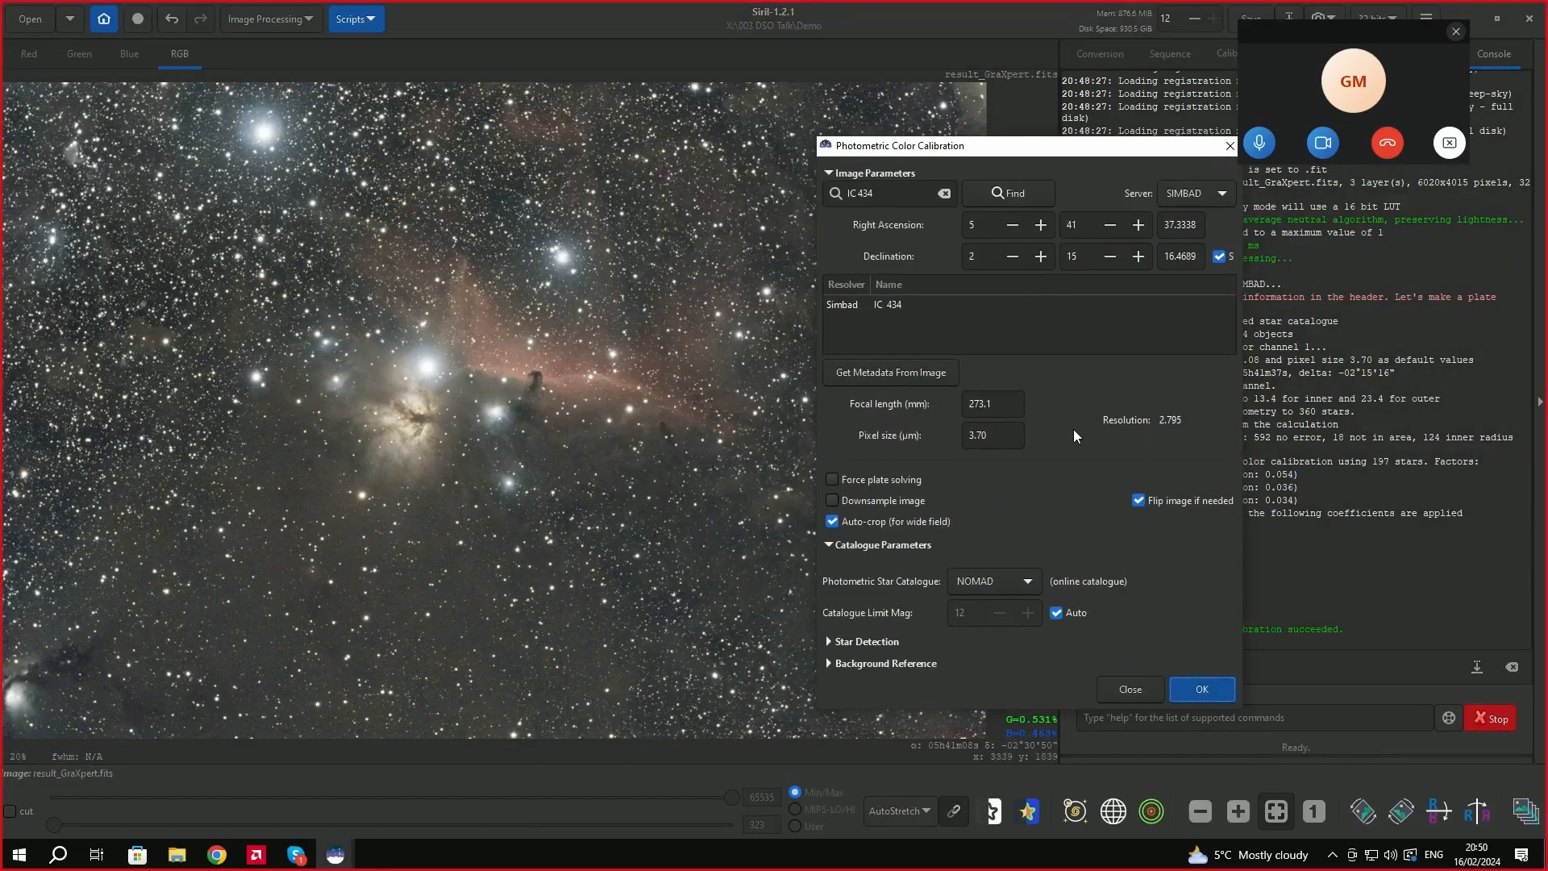
click(1130, 685)
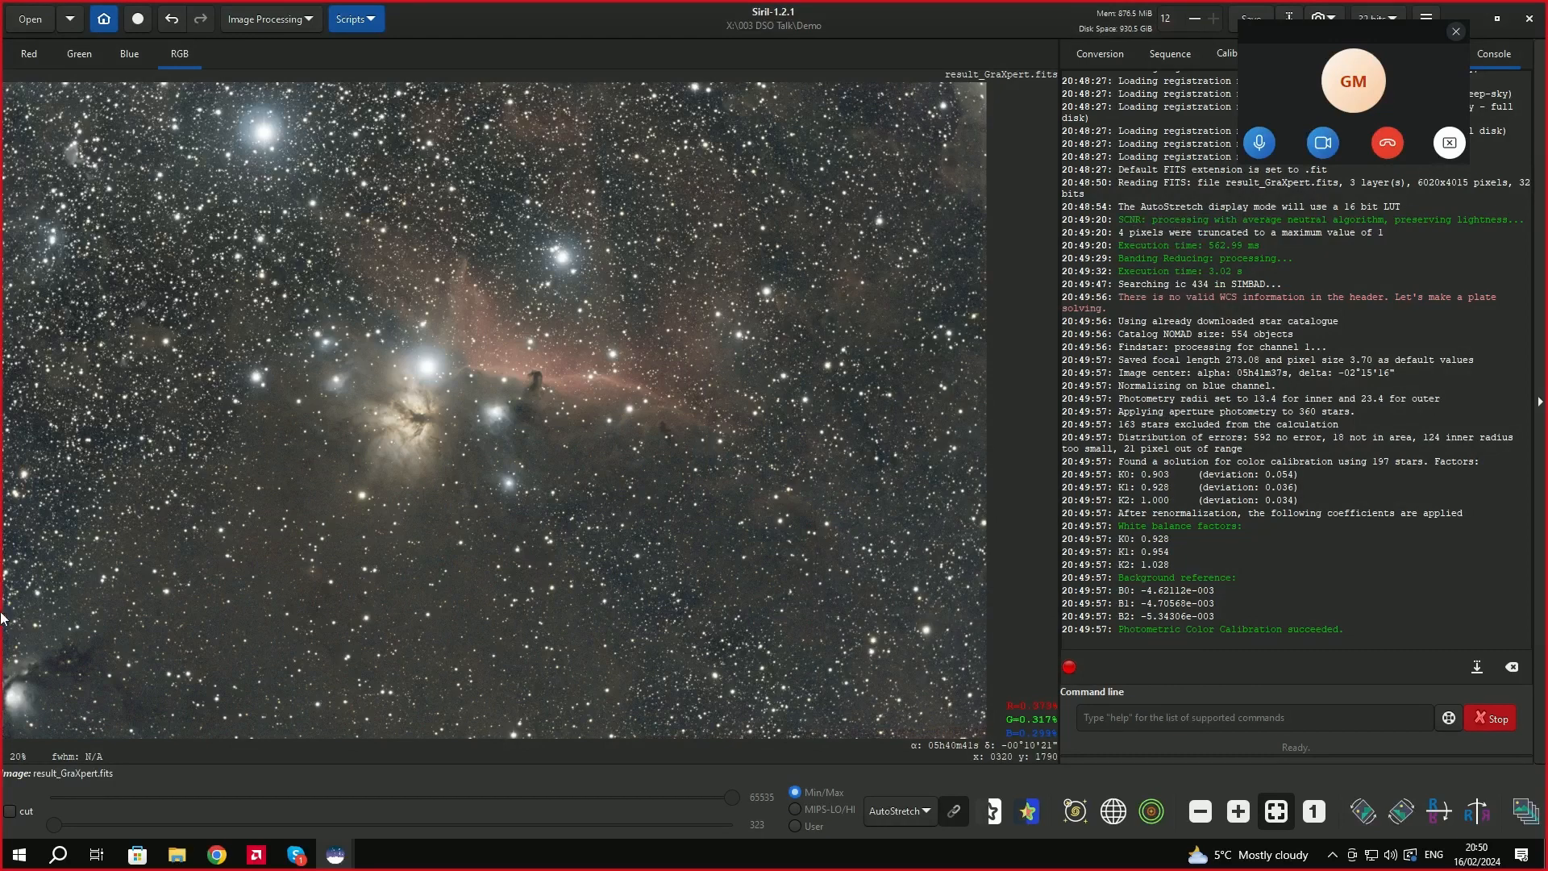
Undo and redo the photometric color calibration to compare the image before and after.
click(174, 25)
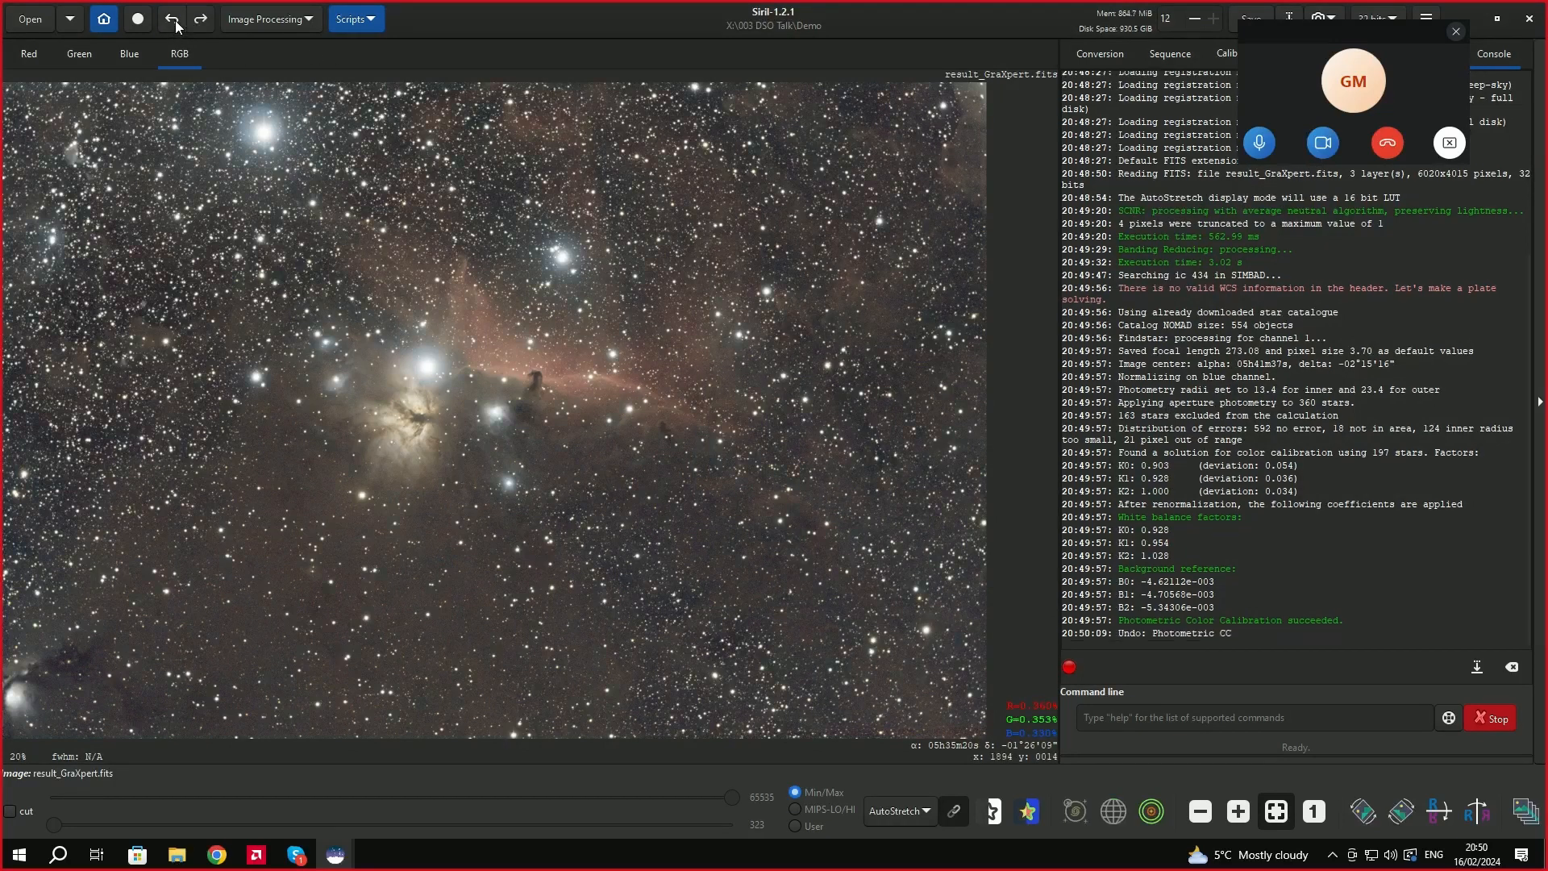
click(202, 19)
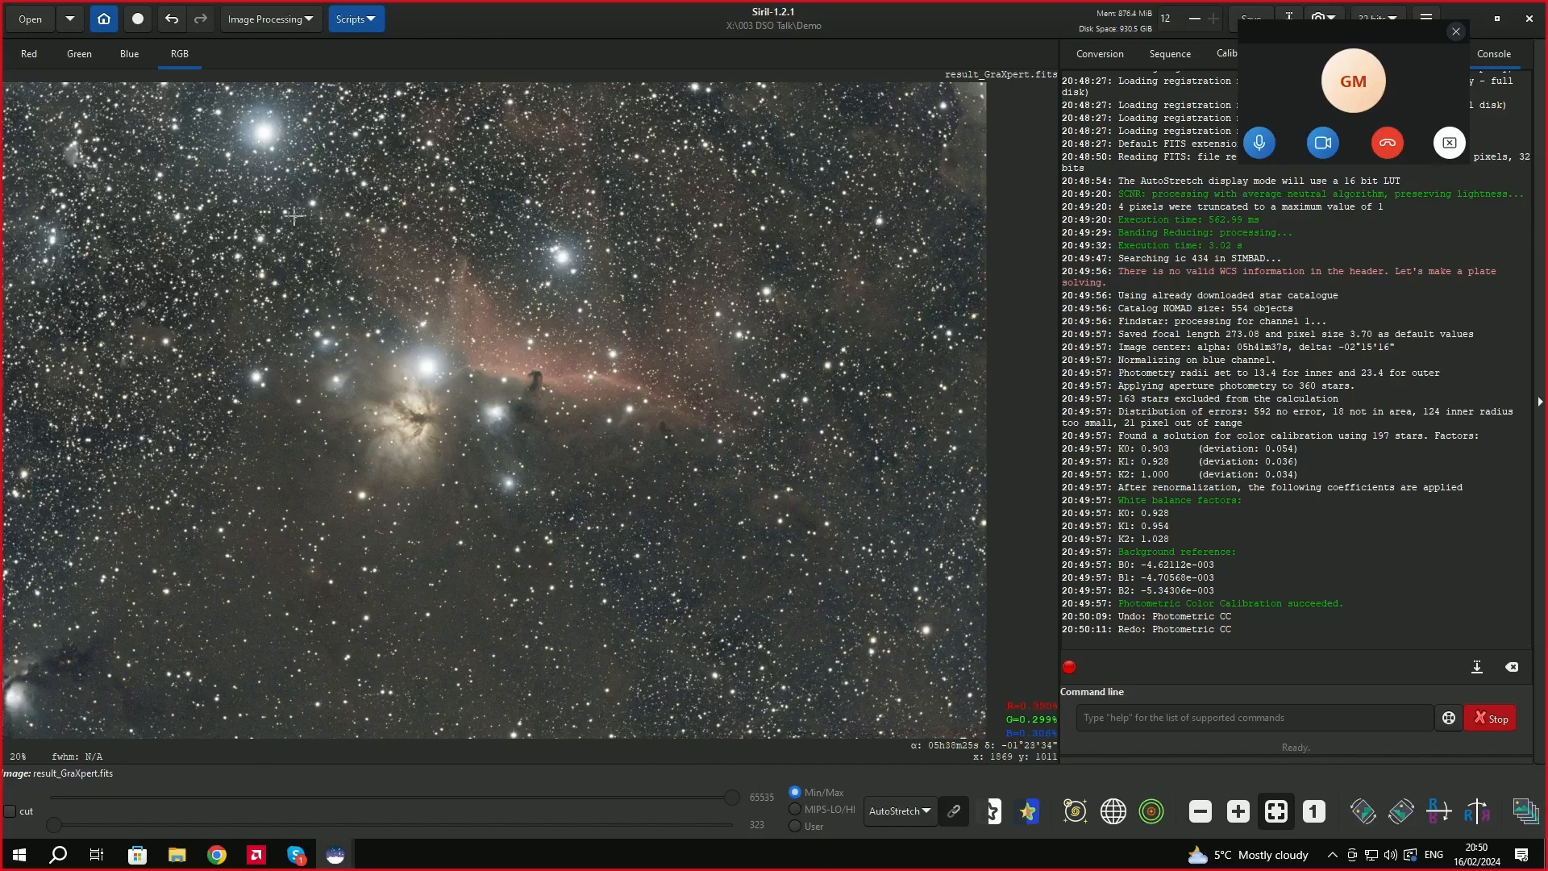
click(310, 20)
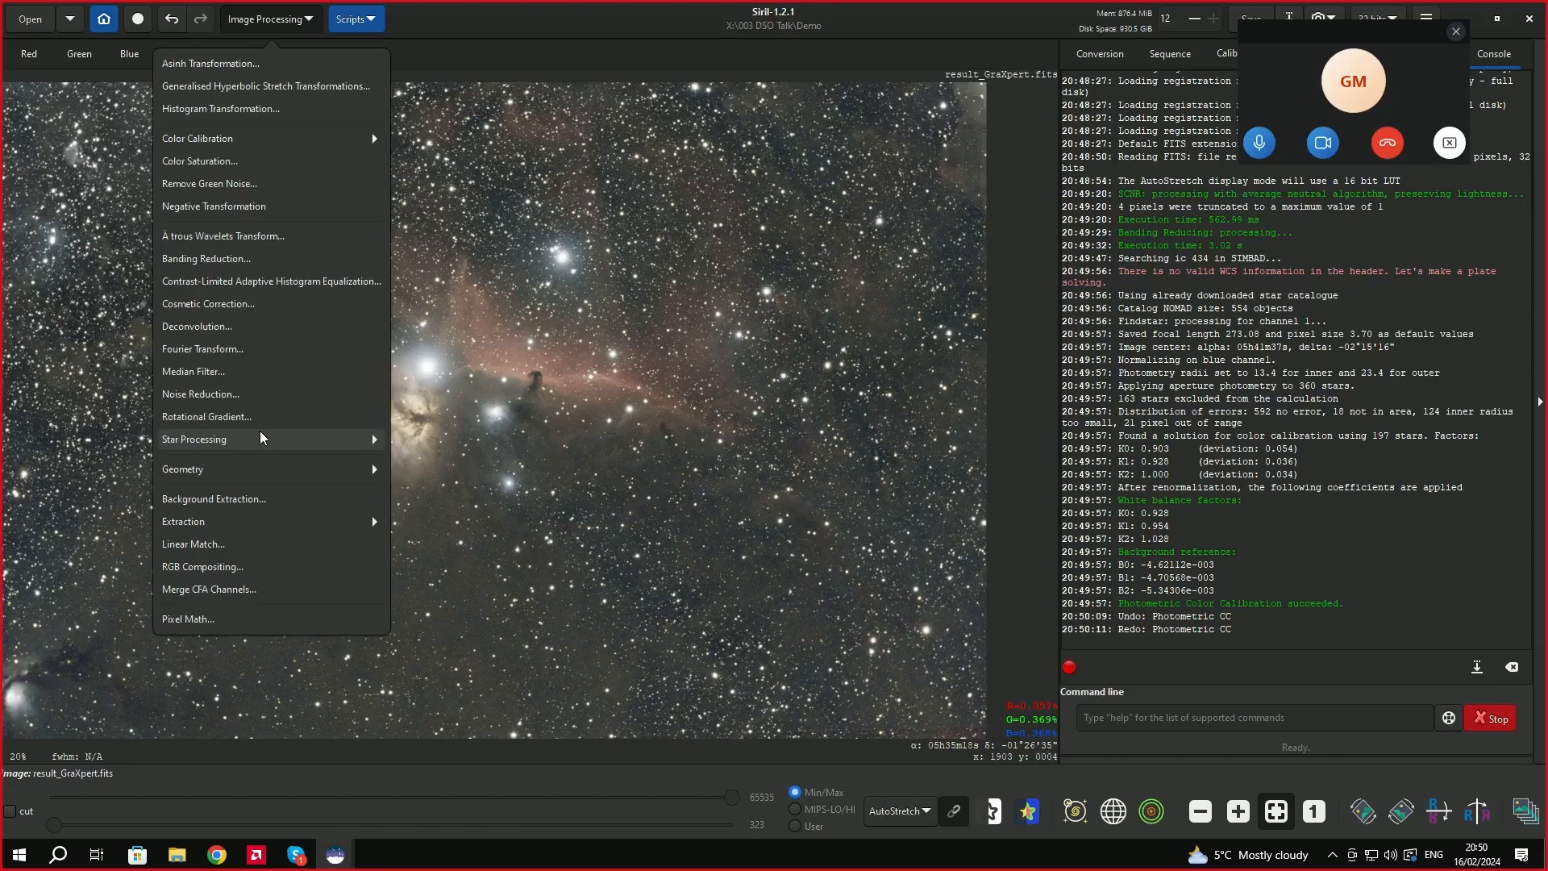
click(292, 442)
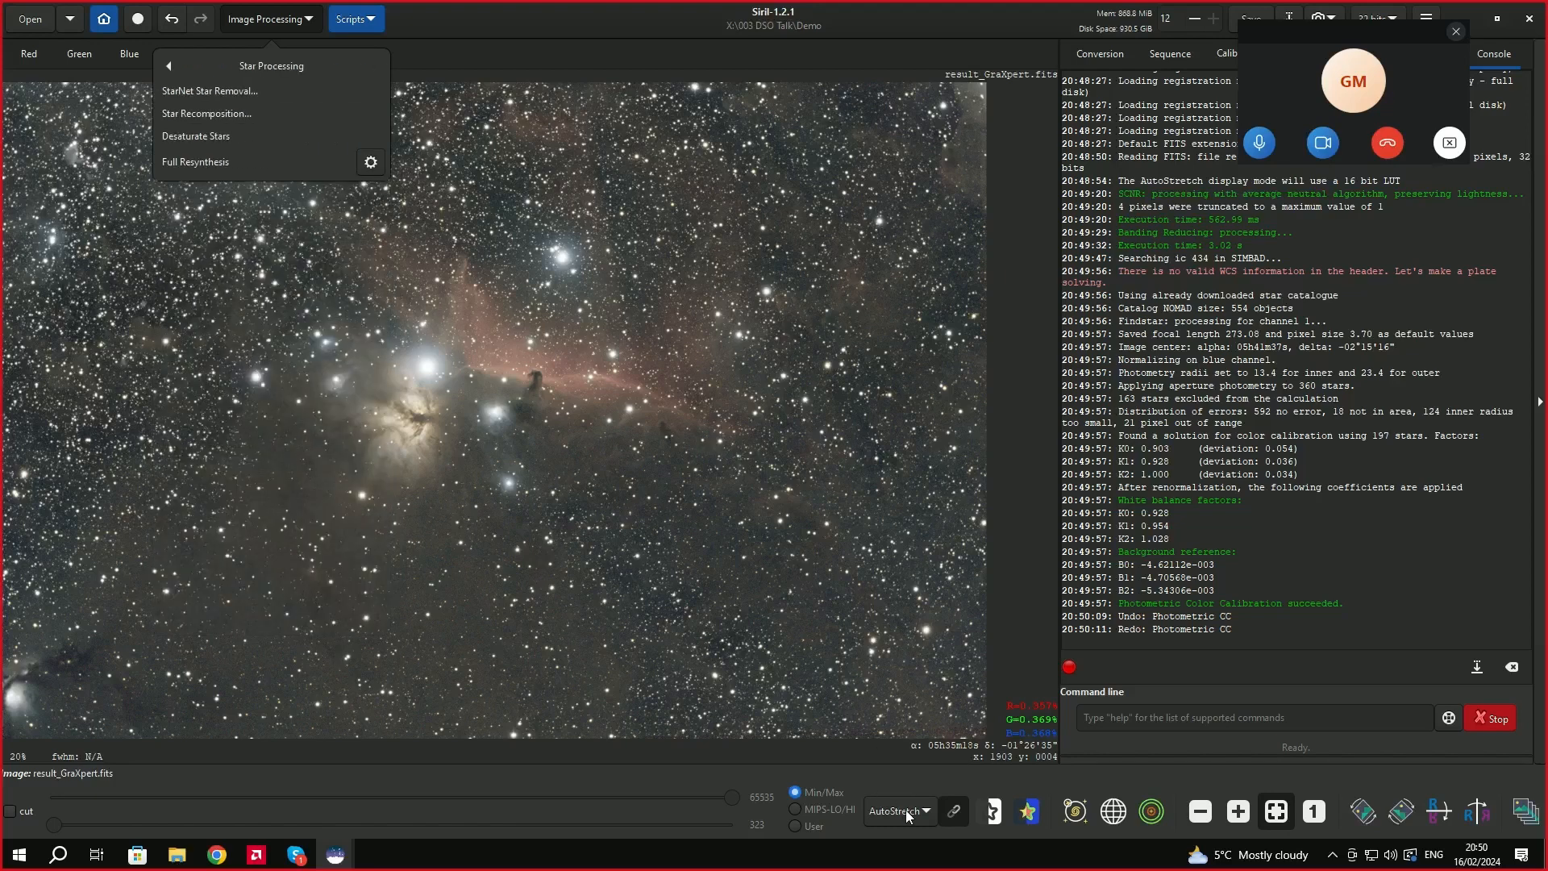
key(Escape)
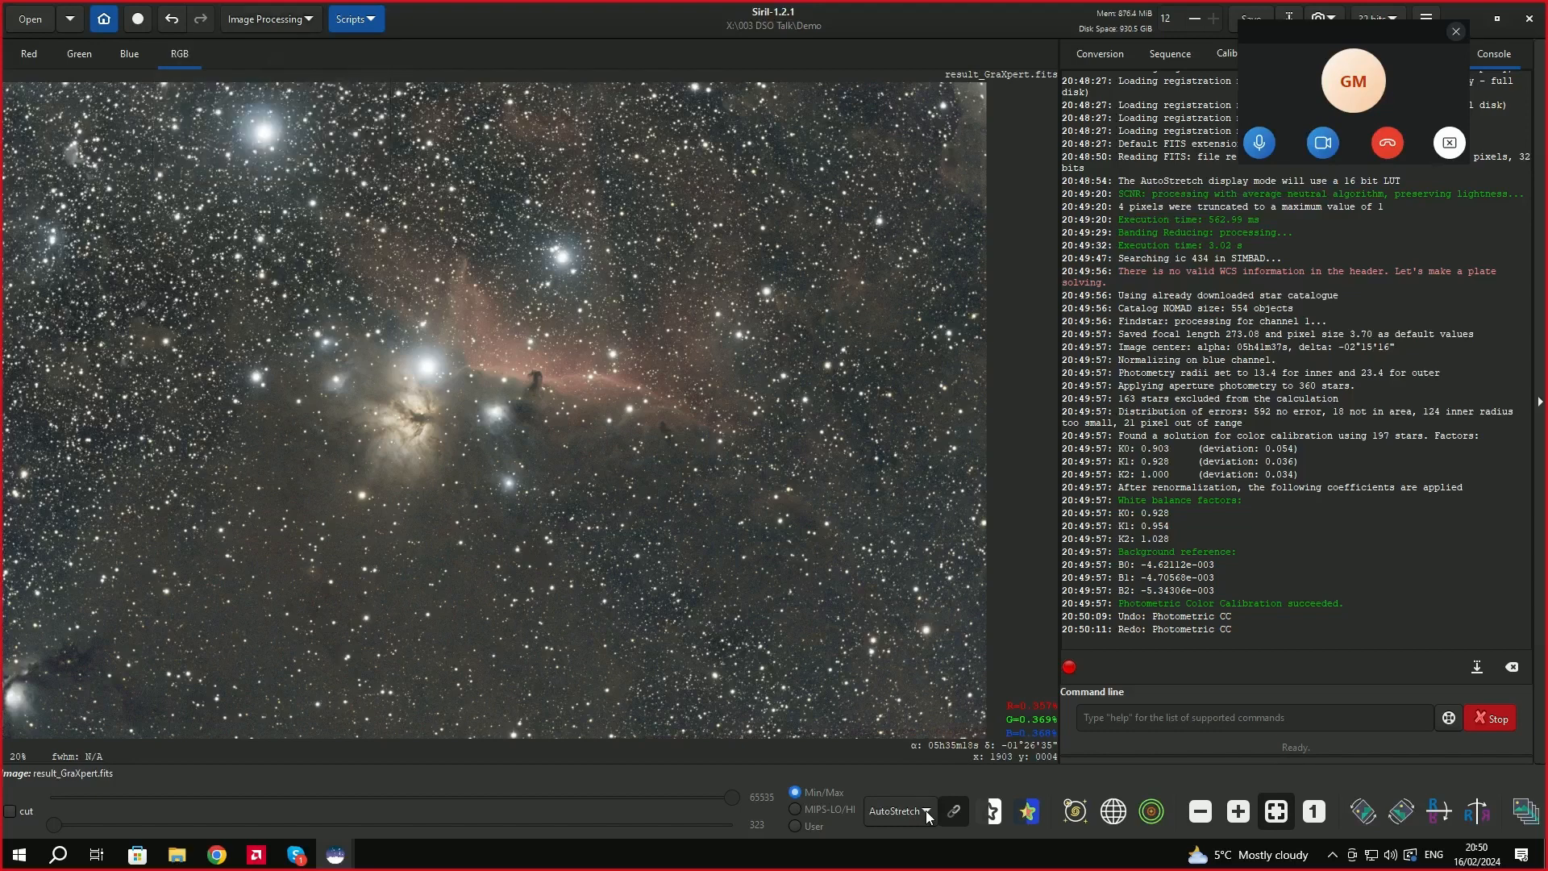
Switch the image display to Linear and back to AutoStretch to compare the unstretched data with the preview.
click(926, 810)
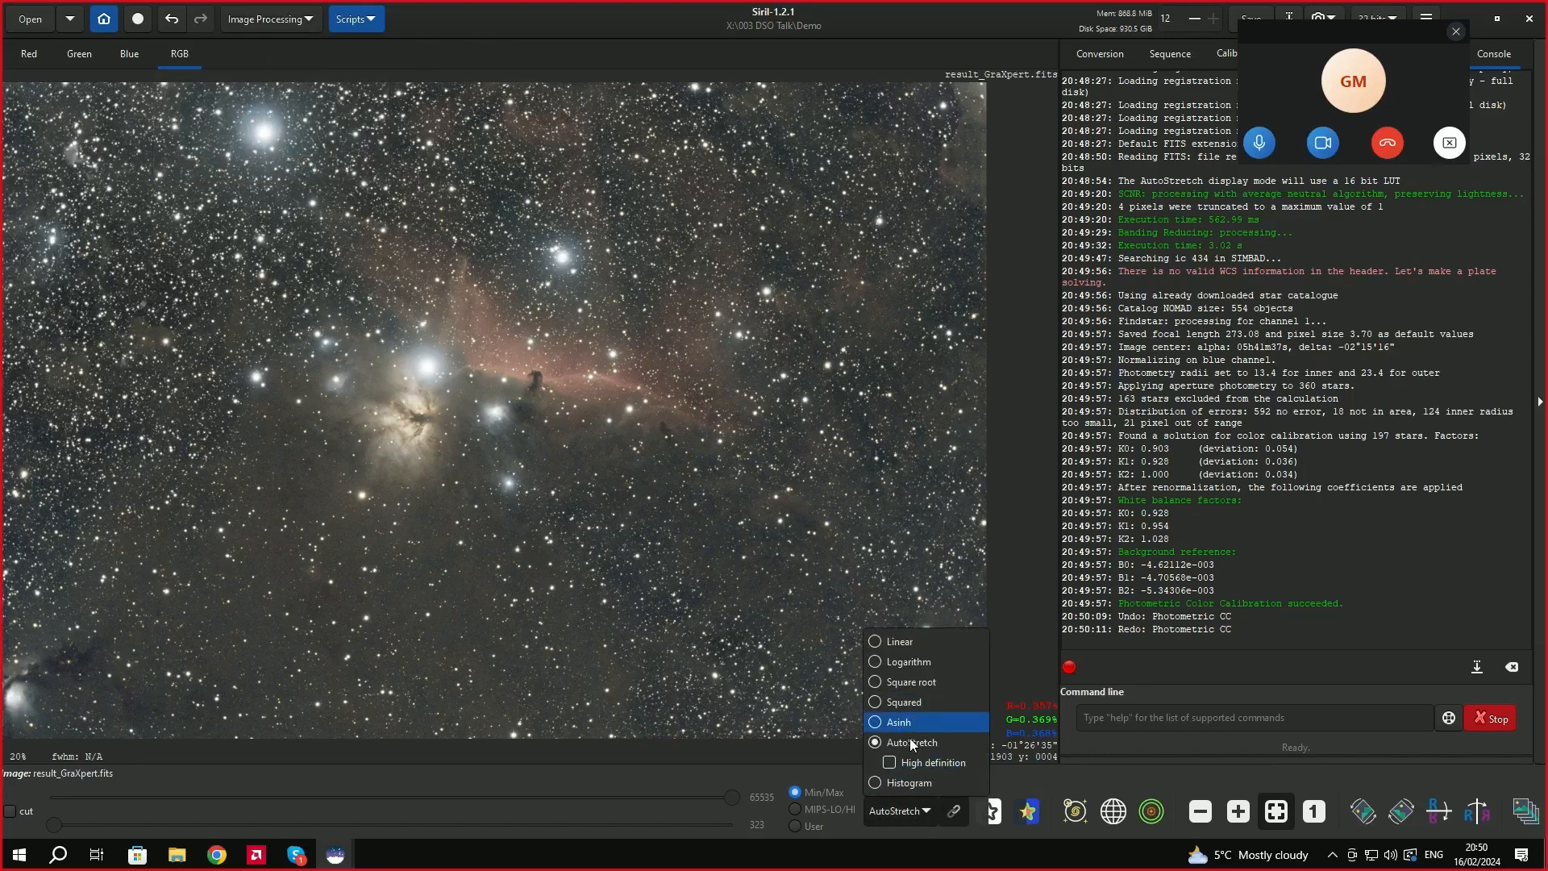
click(900, 648)
click(919, 813)
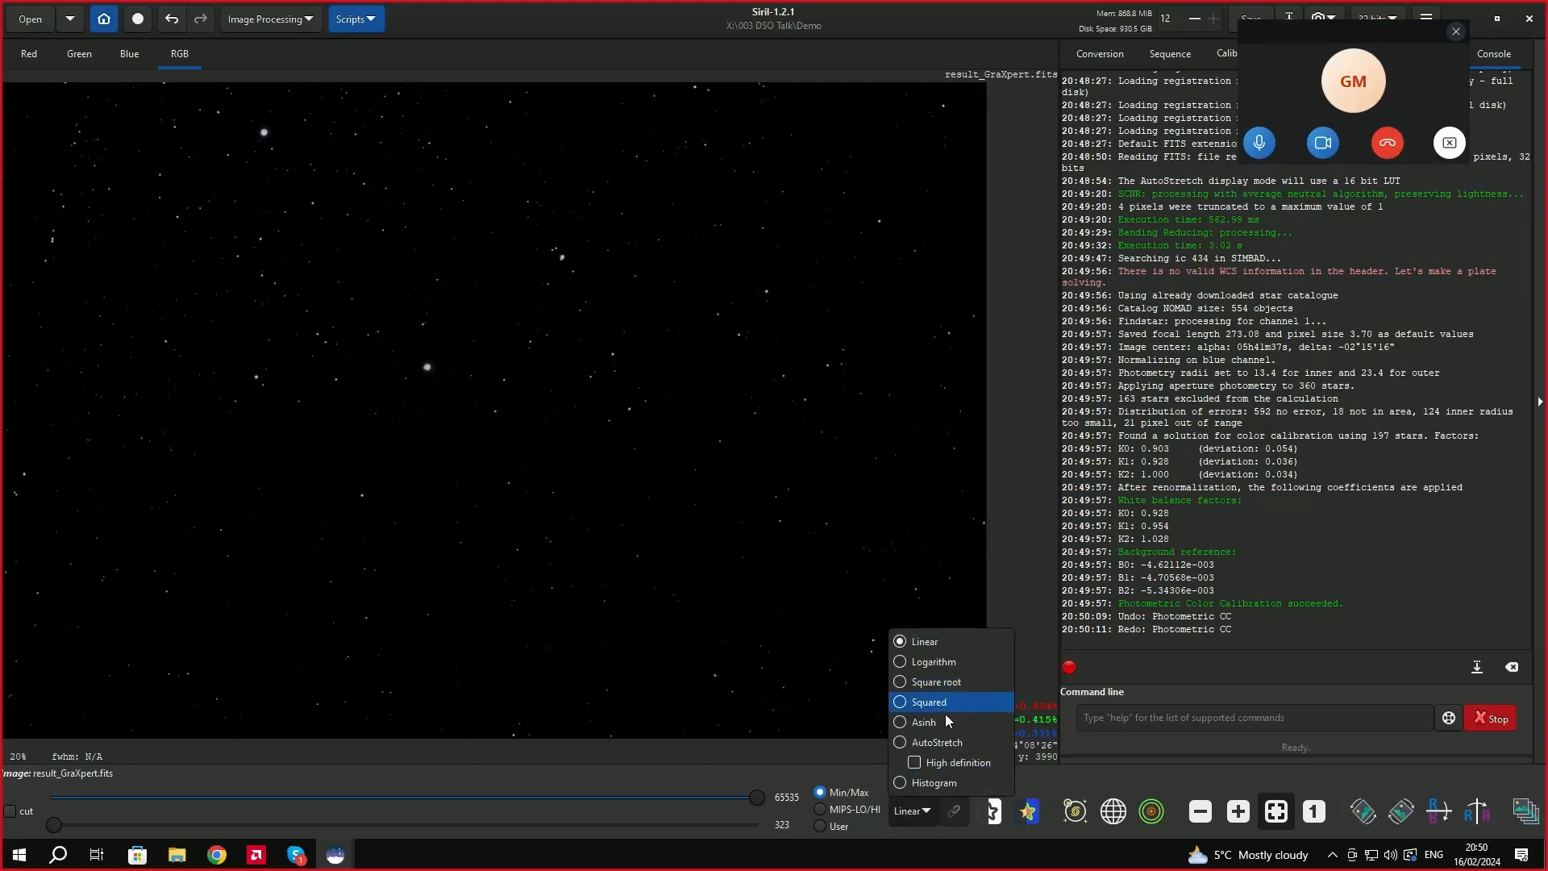
click(936, 743)
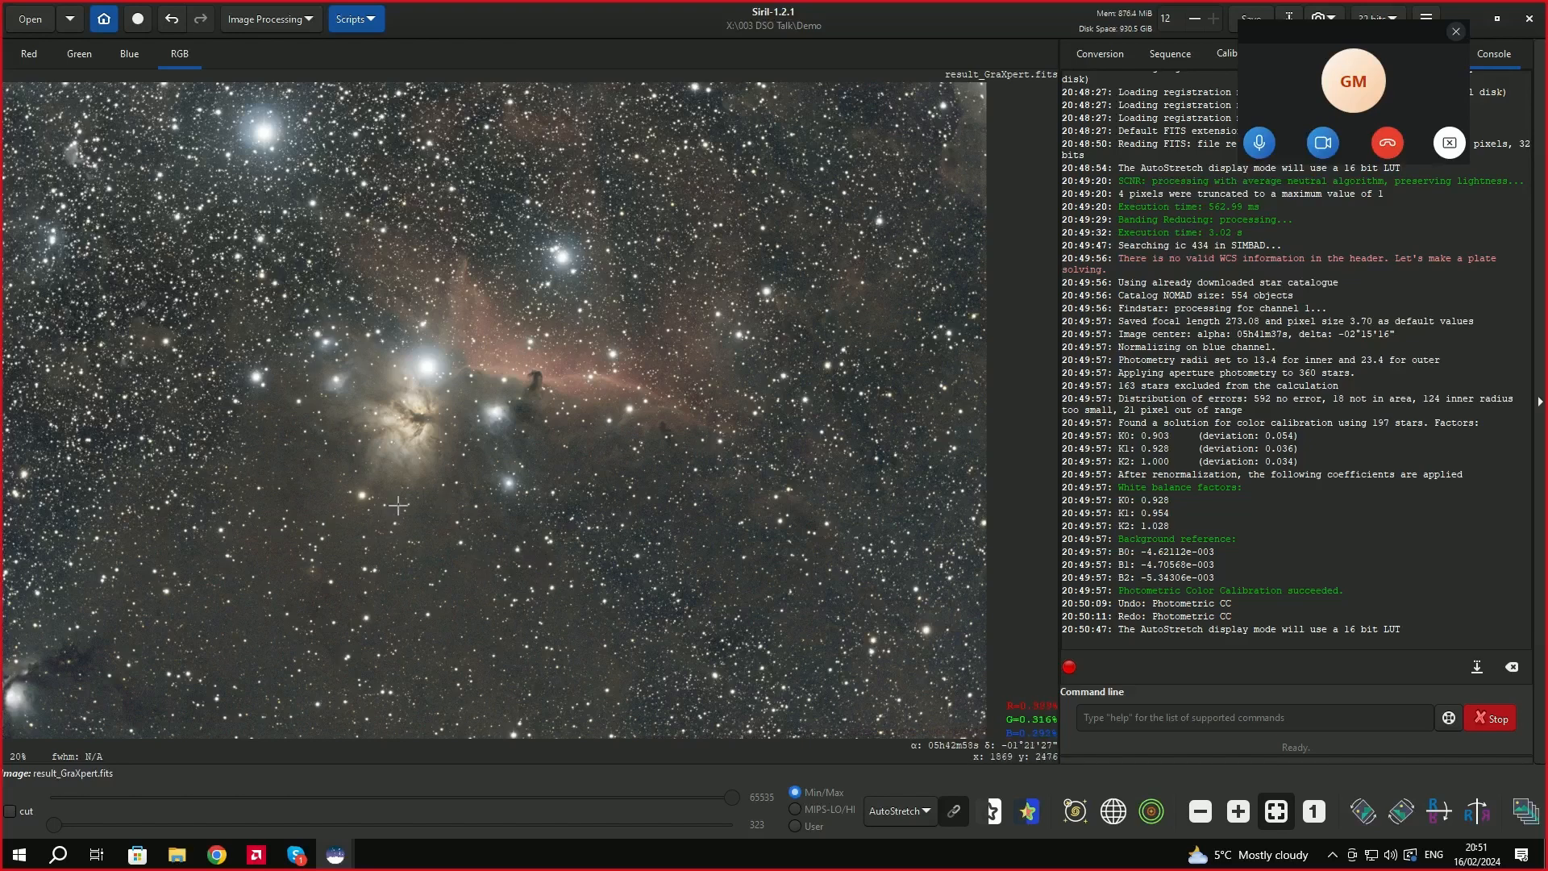
Run StarNet star removal on the image with linear pre-stretch and star mask generation enabled.
click(309, 21)
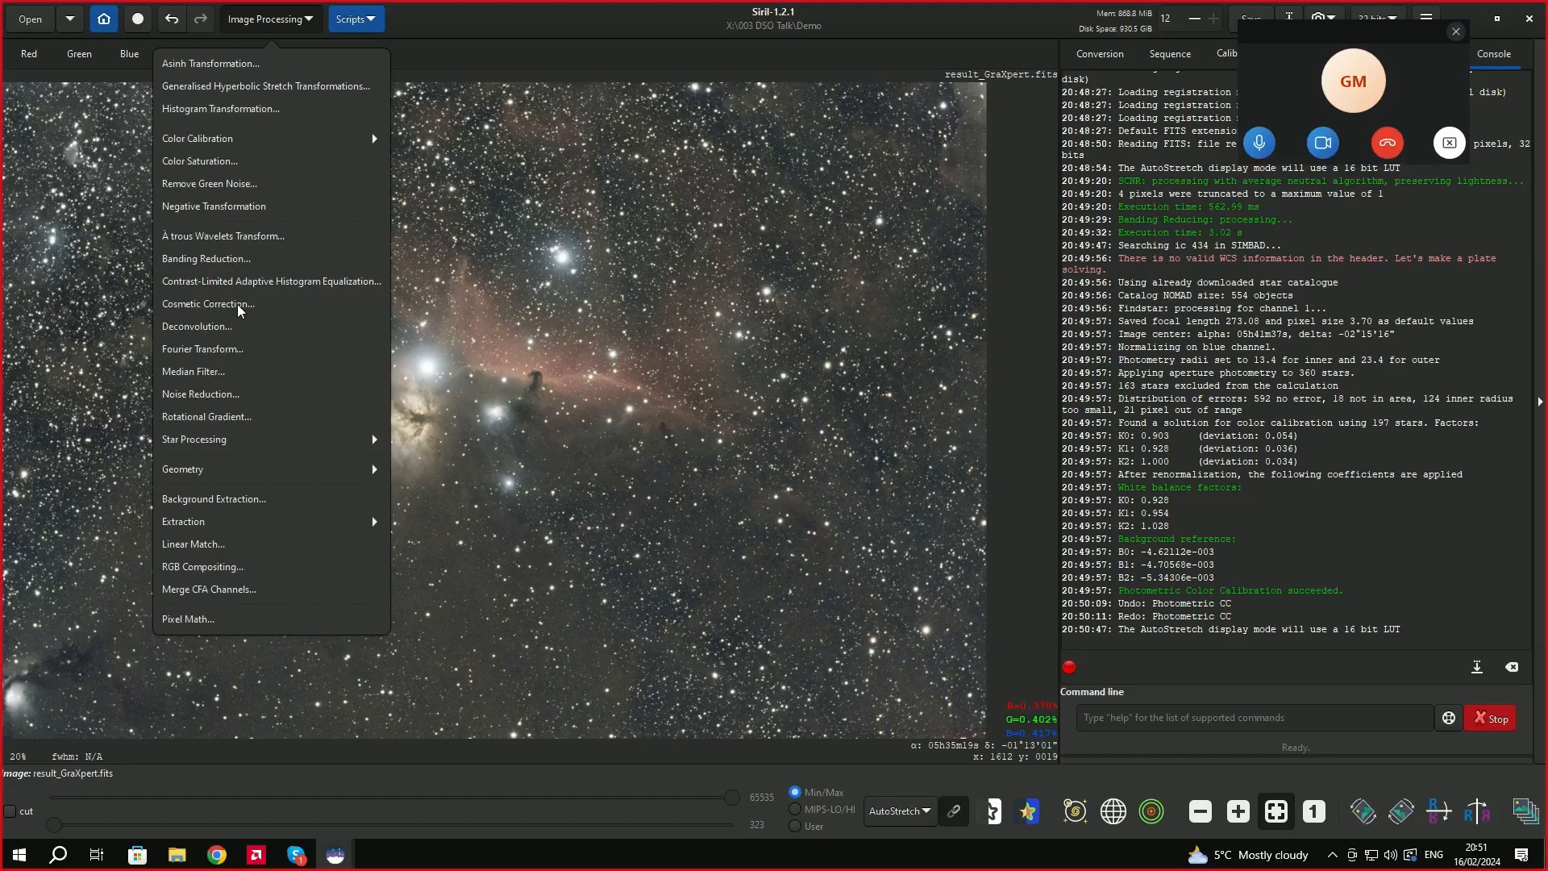
click(236, 440)
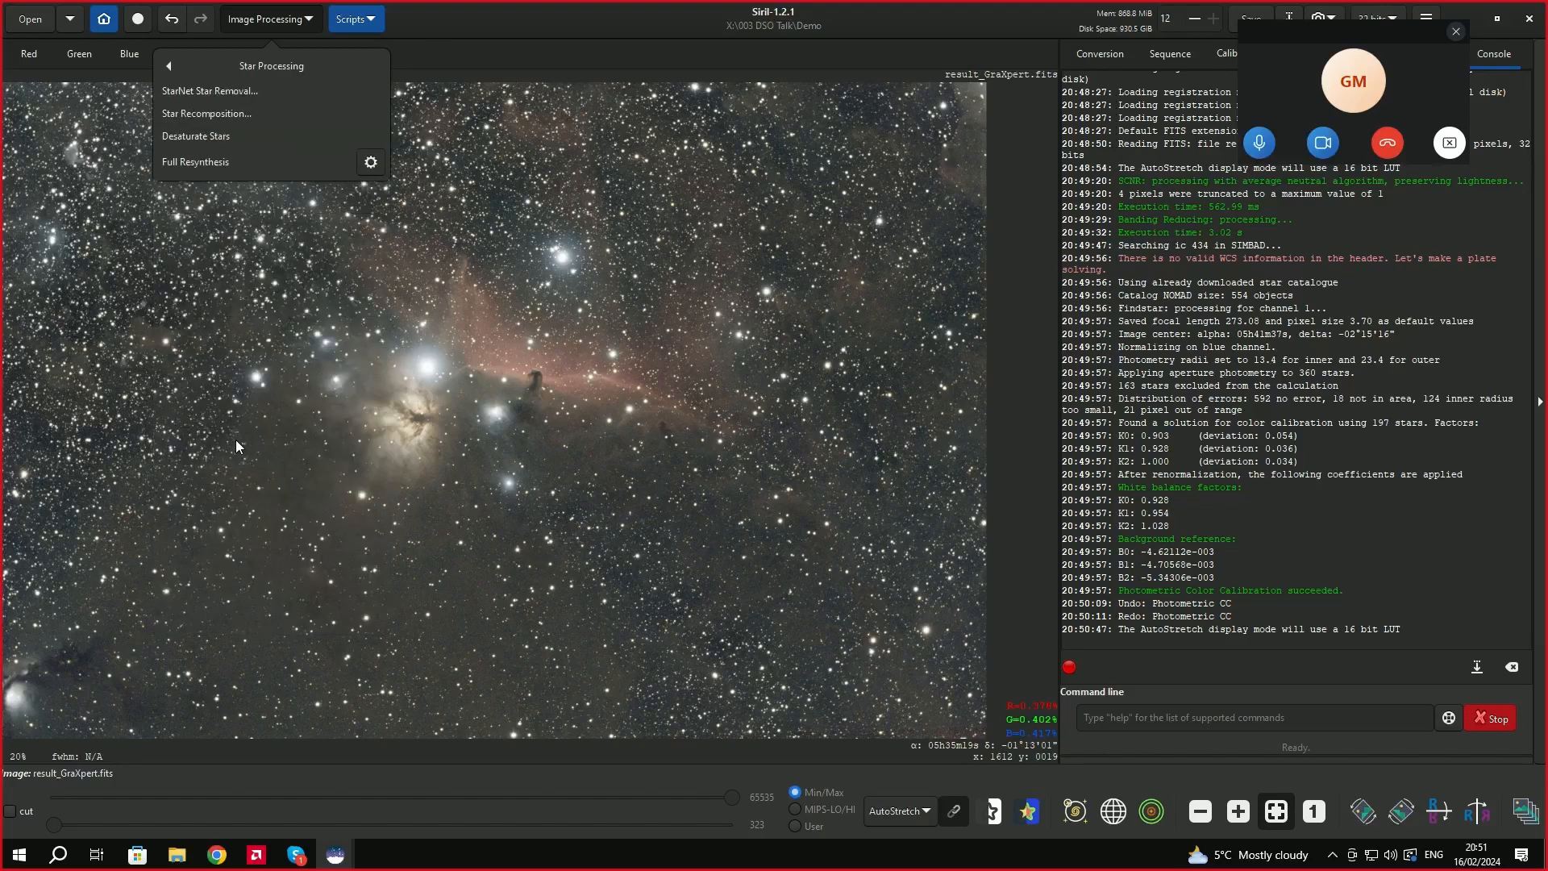
click(225, 90)
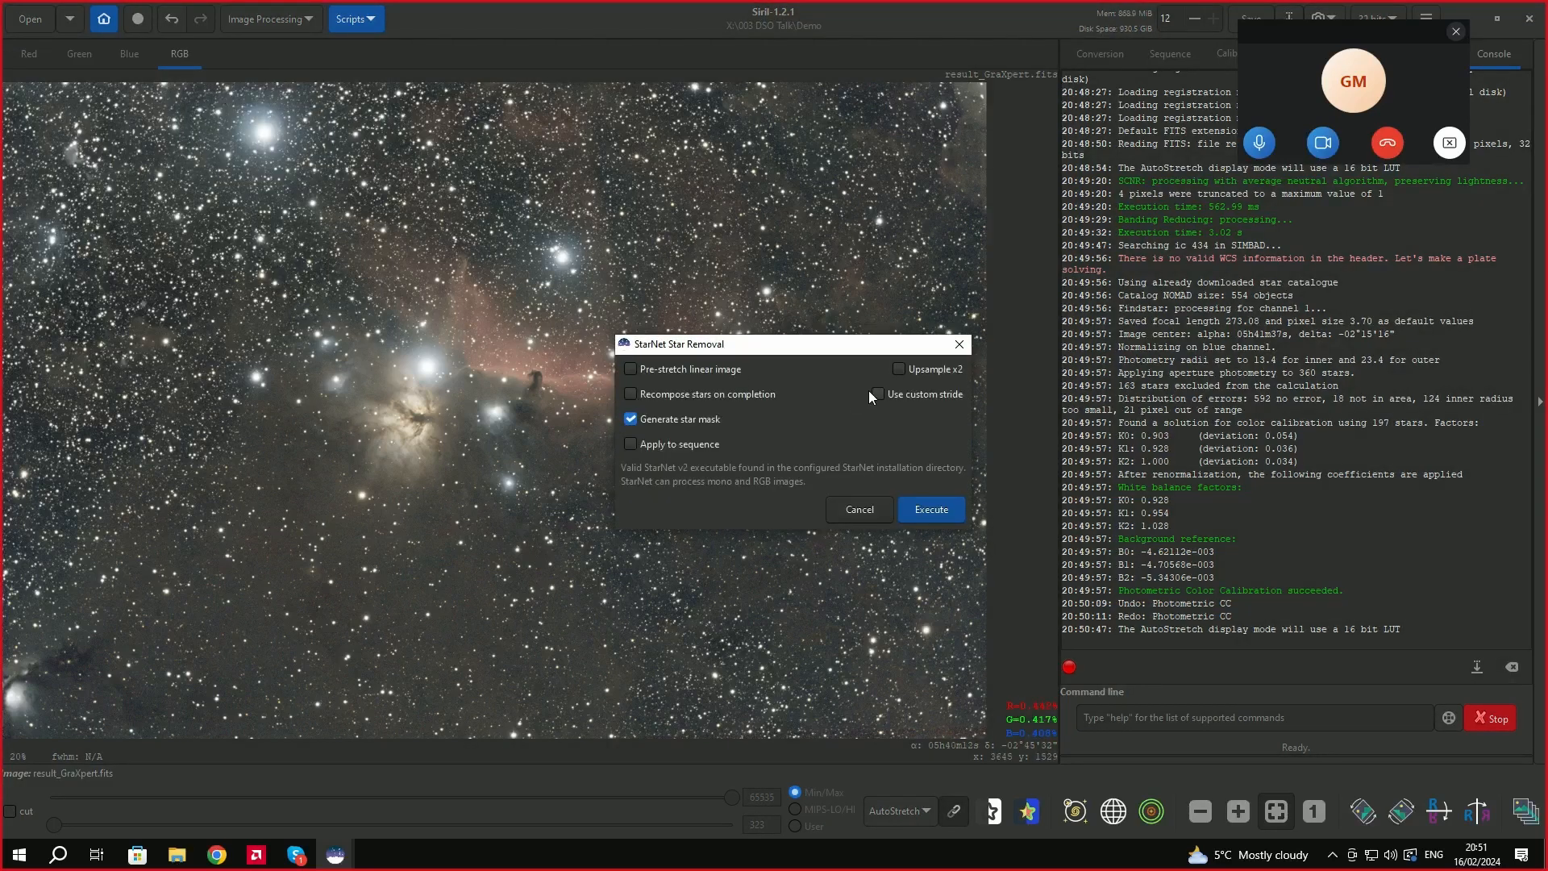
drag(828, 352, 974, 377)
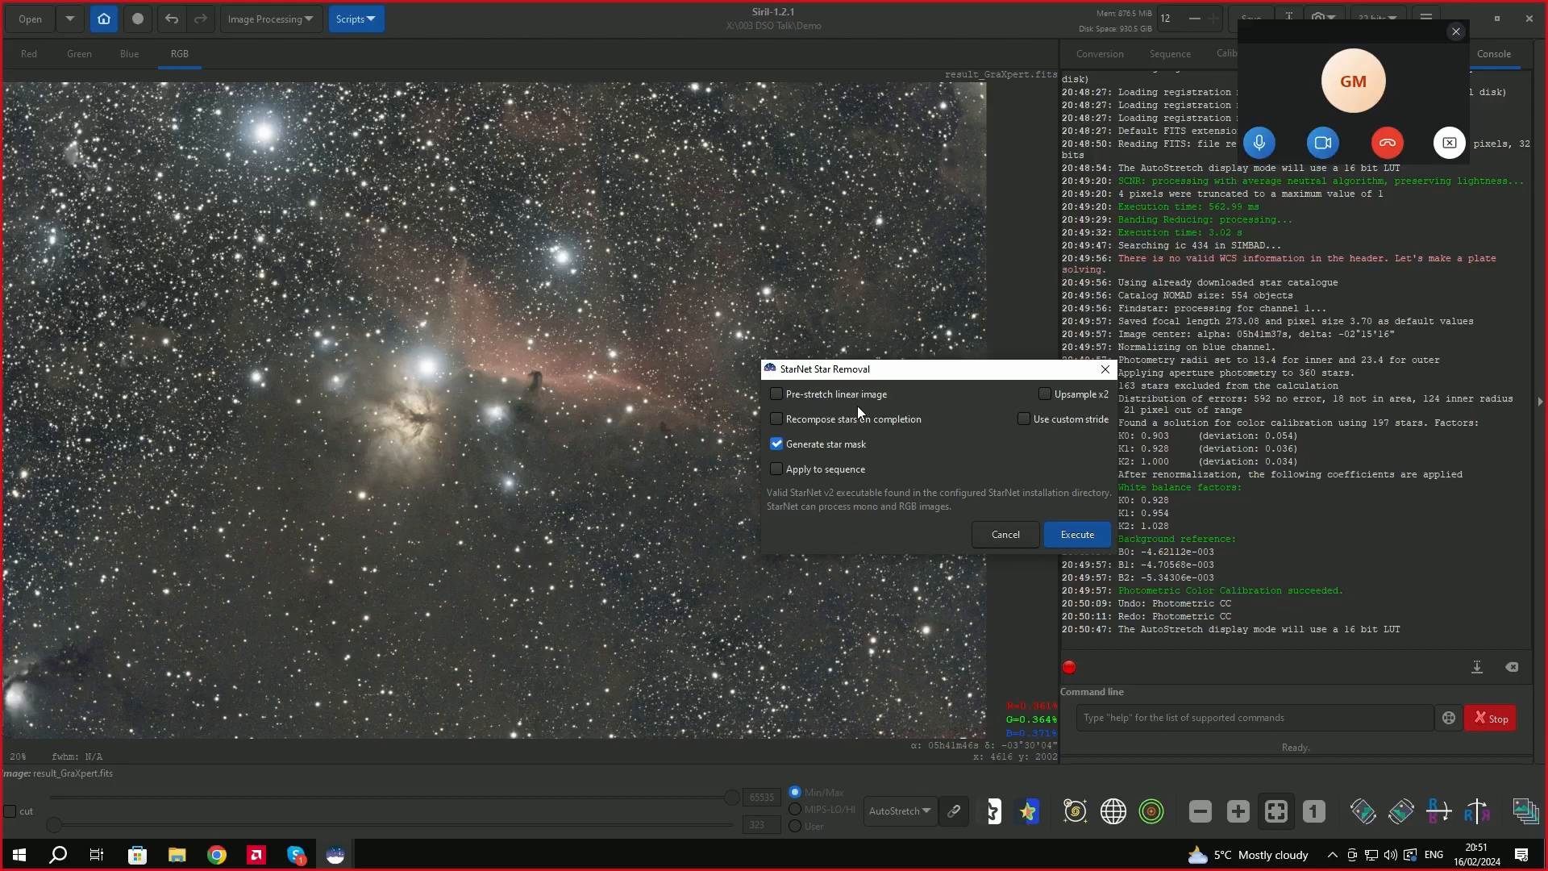
click(775, 394)
click(776, 394)
click(1078, 534)
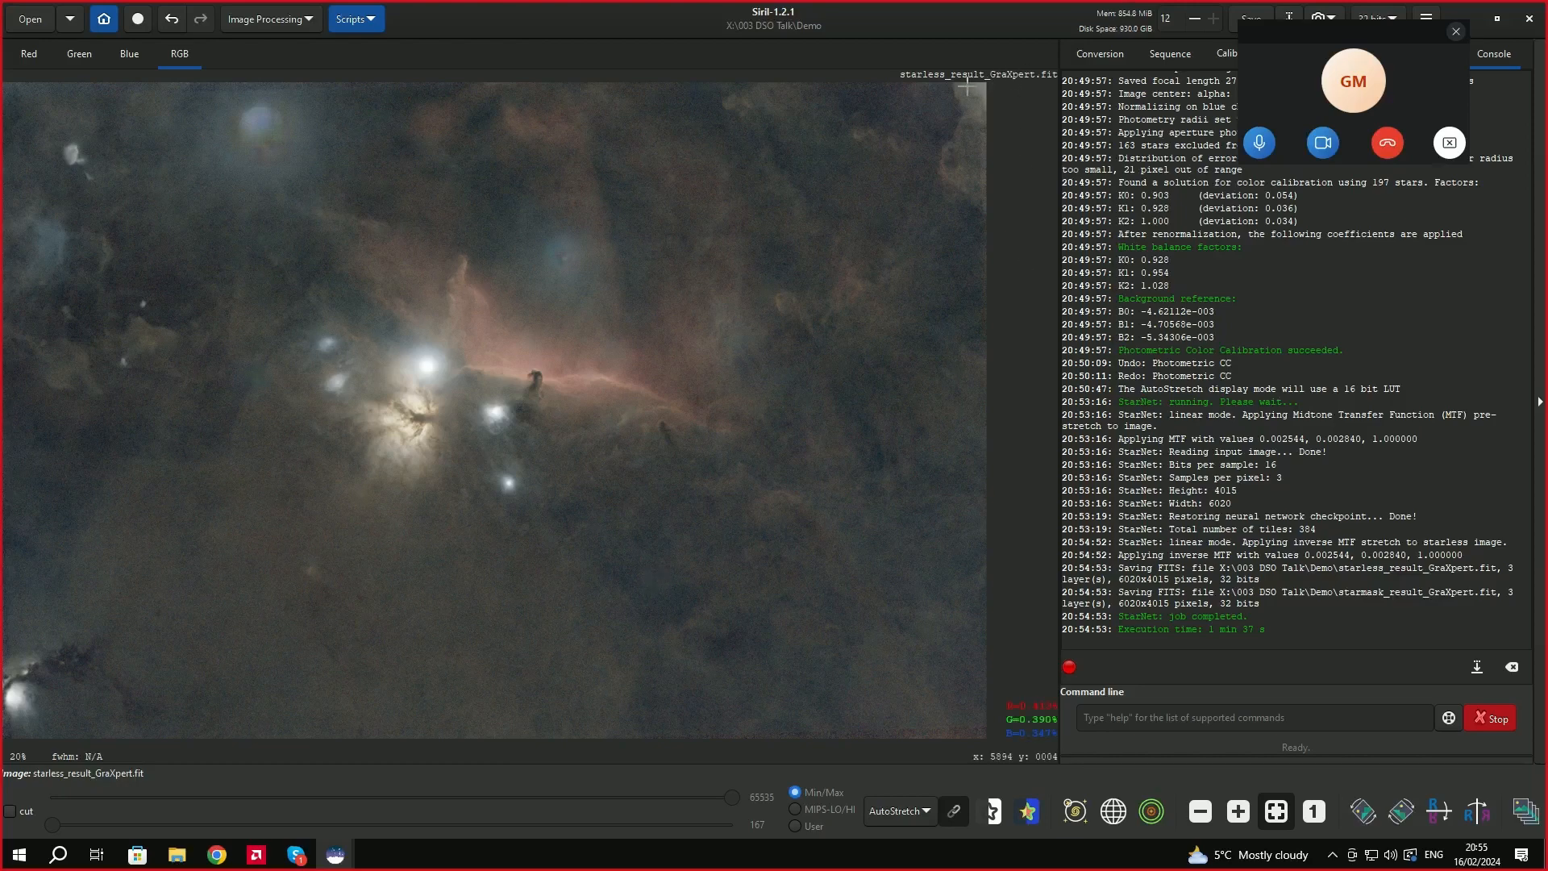
Examine the generated starless and star mask files in the Demo folder of 003 DSO Talk on drive X: in File Explorer.
click(177, 855)
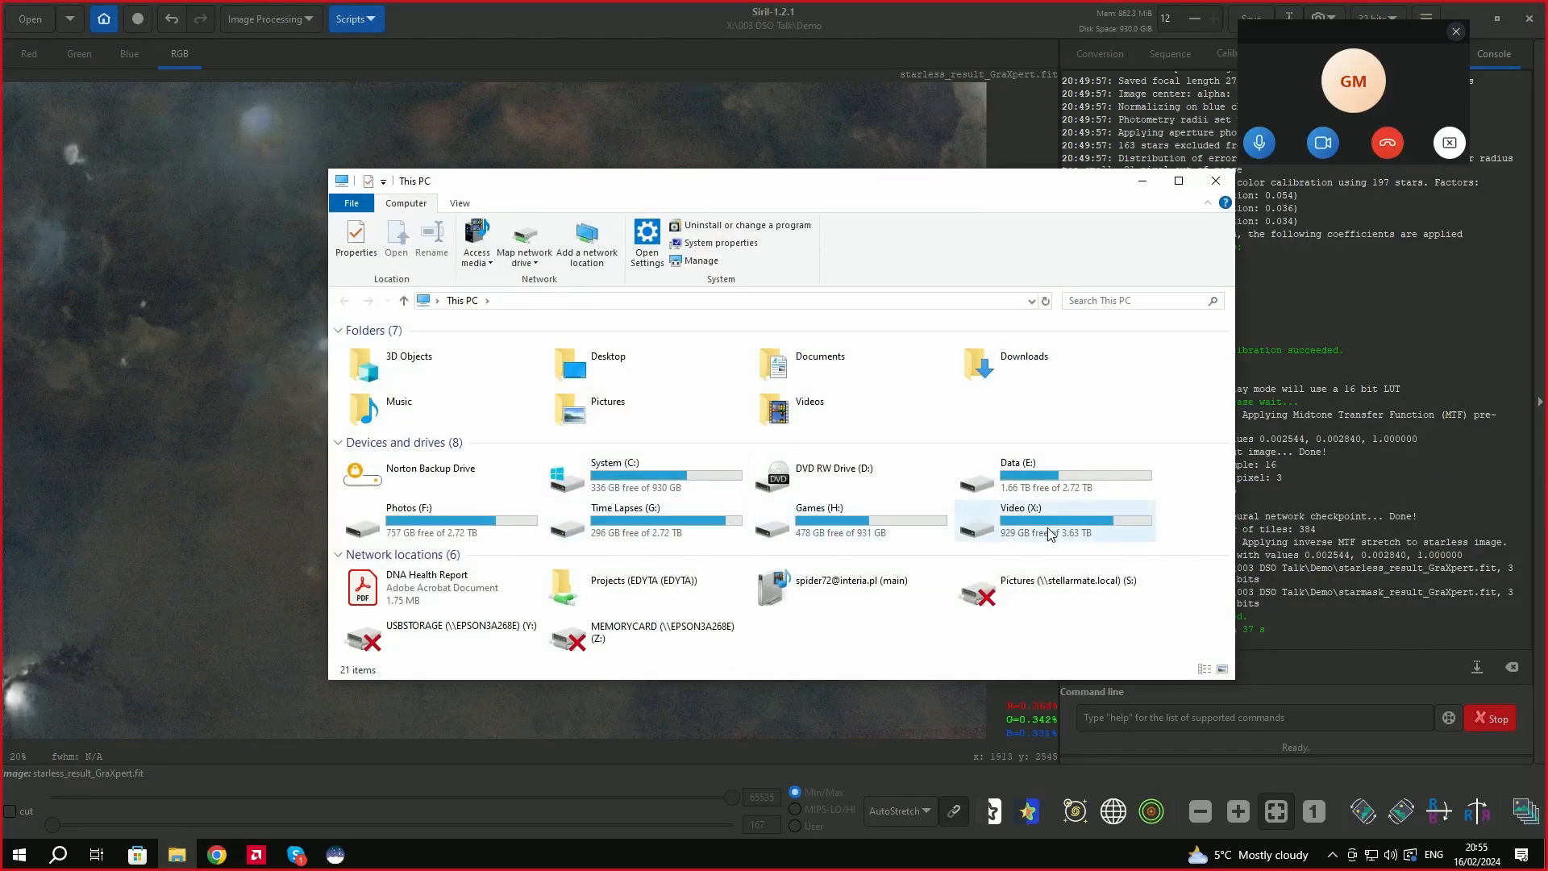
double_click(1047, 526)
double_click(410, 385)
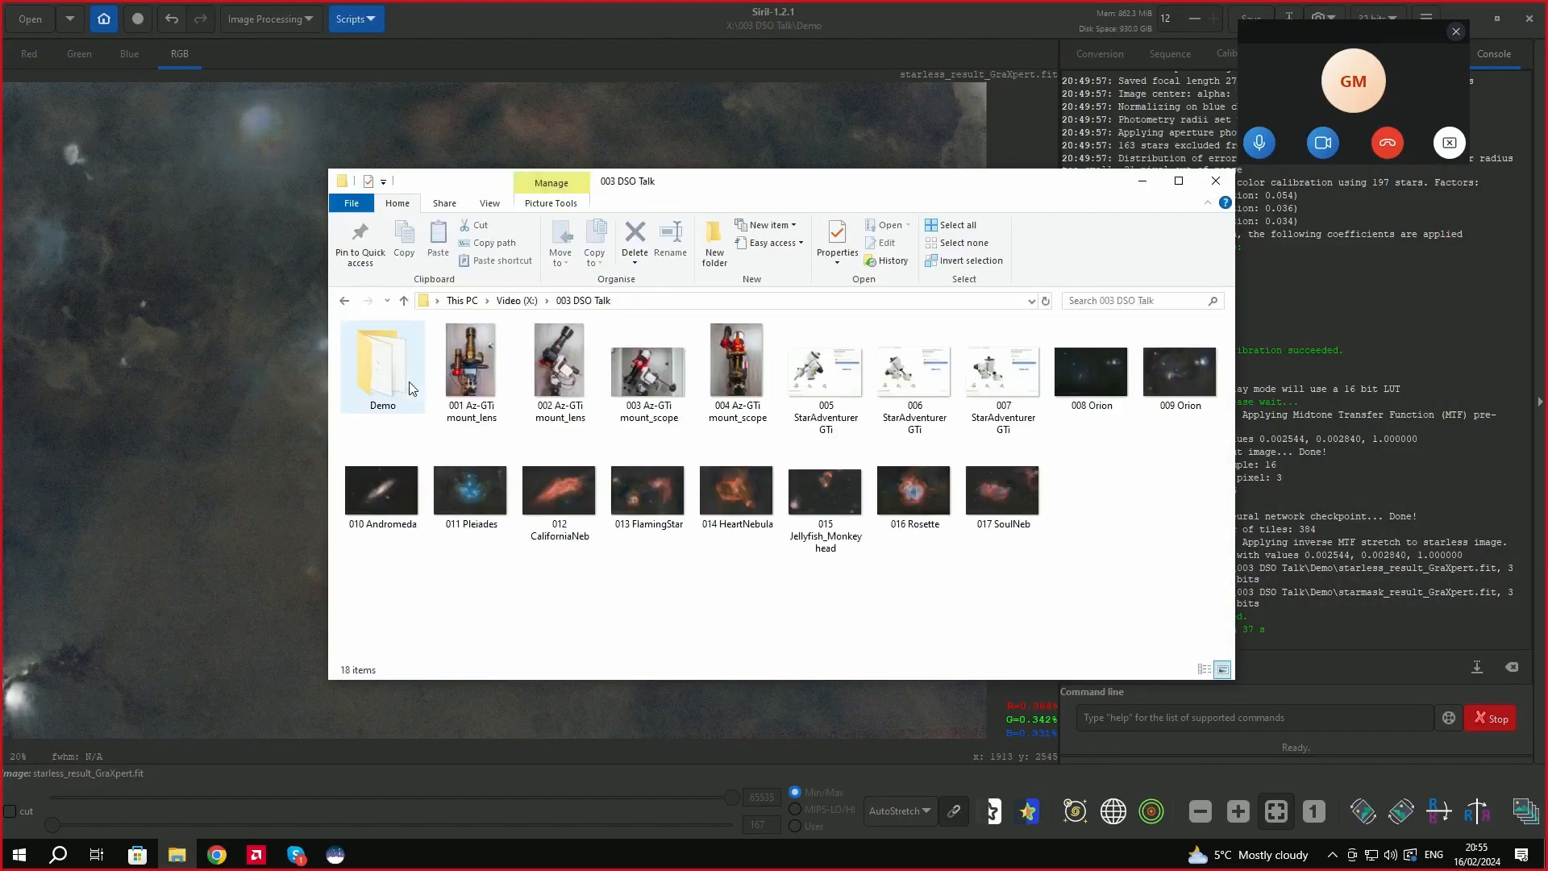
click(403, 365)
double_click(403, 366)
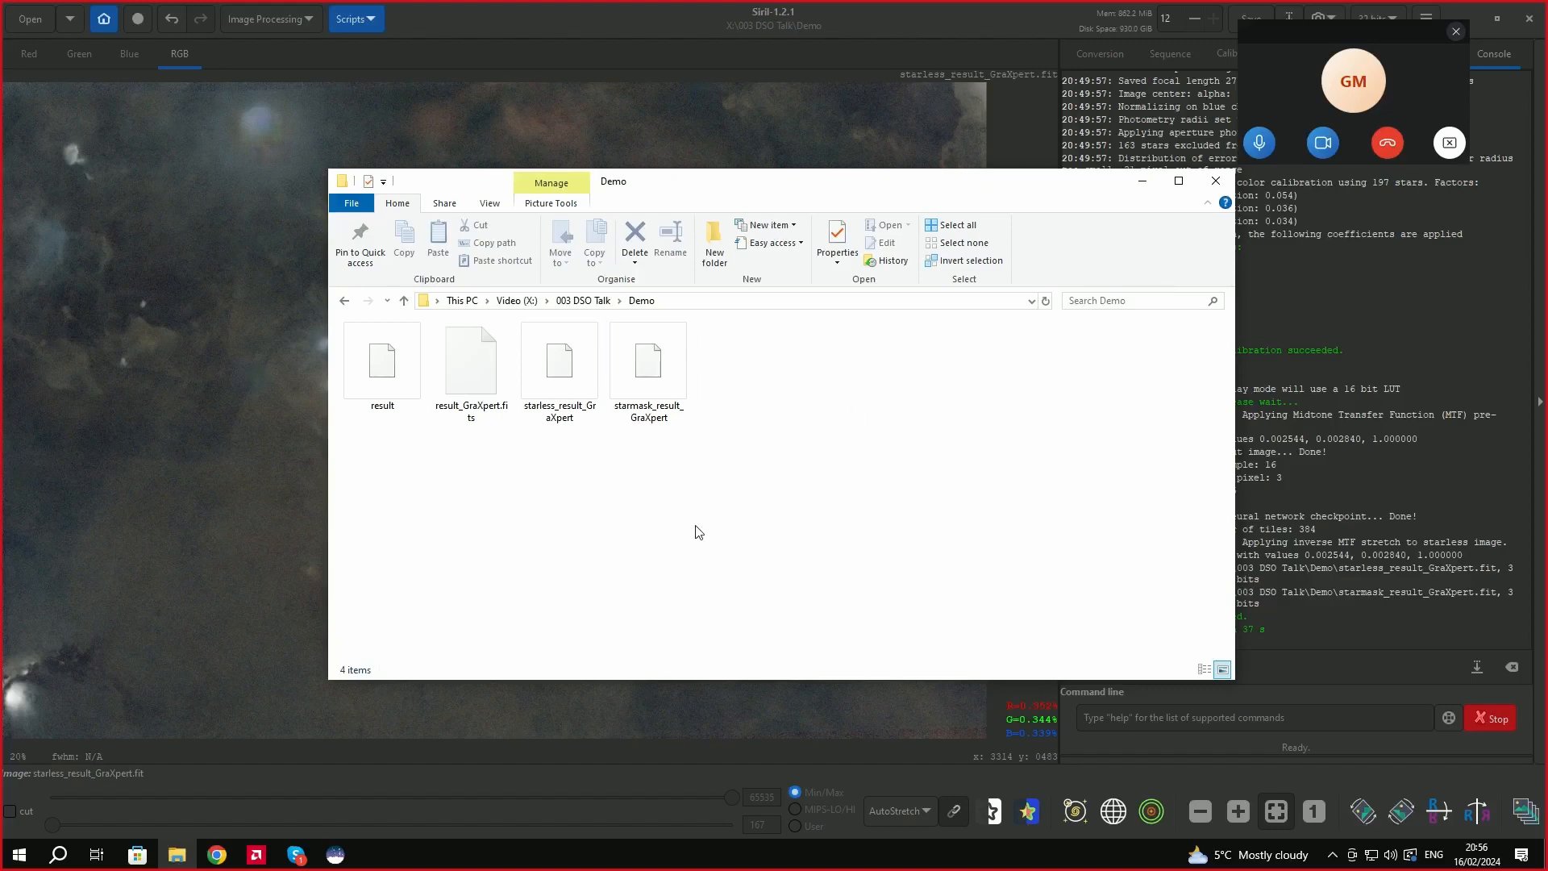
drag(861, 183, 833, 185)
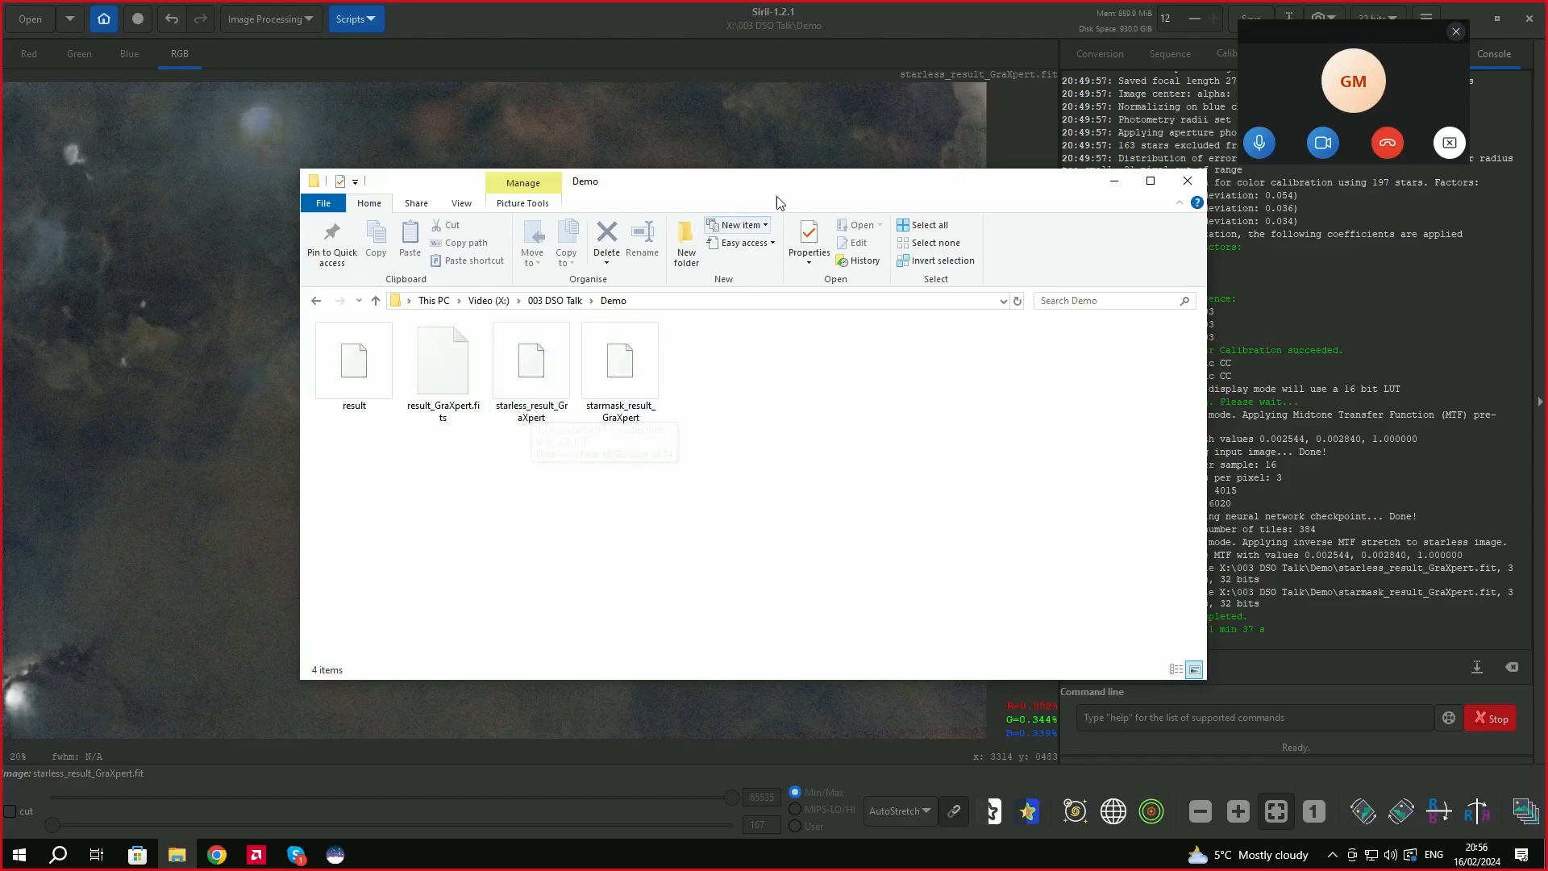
drag(775, 182, 1008, 208)
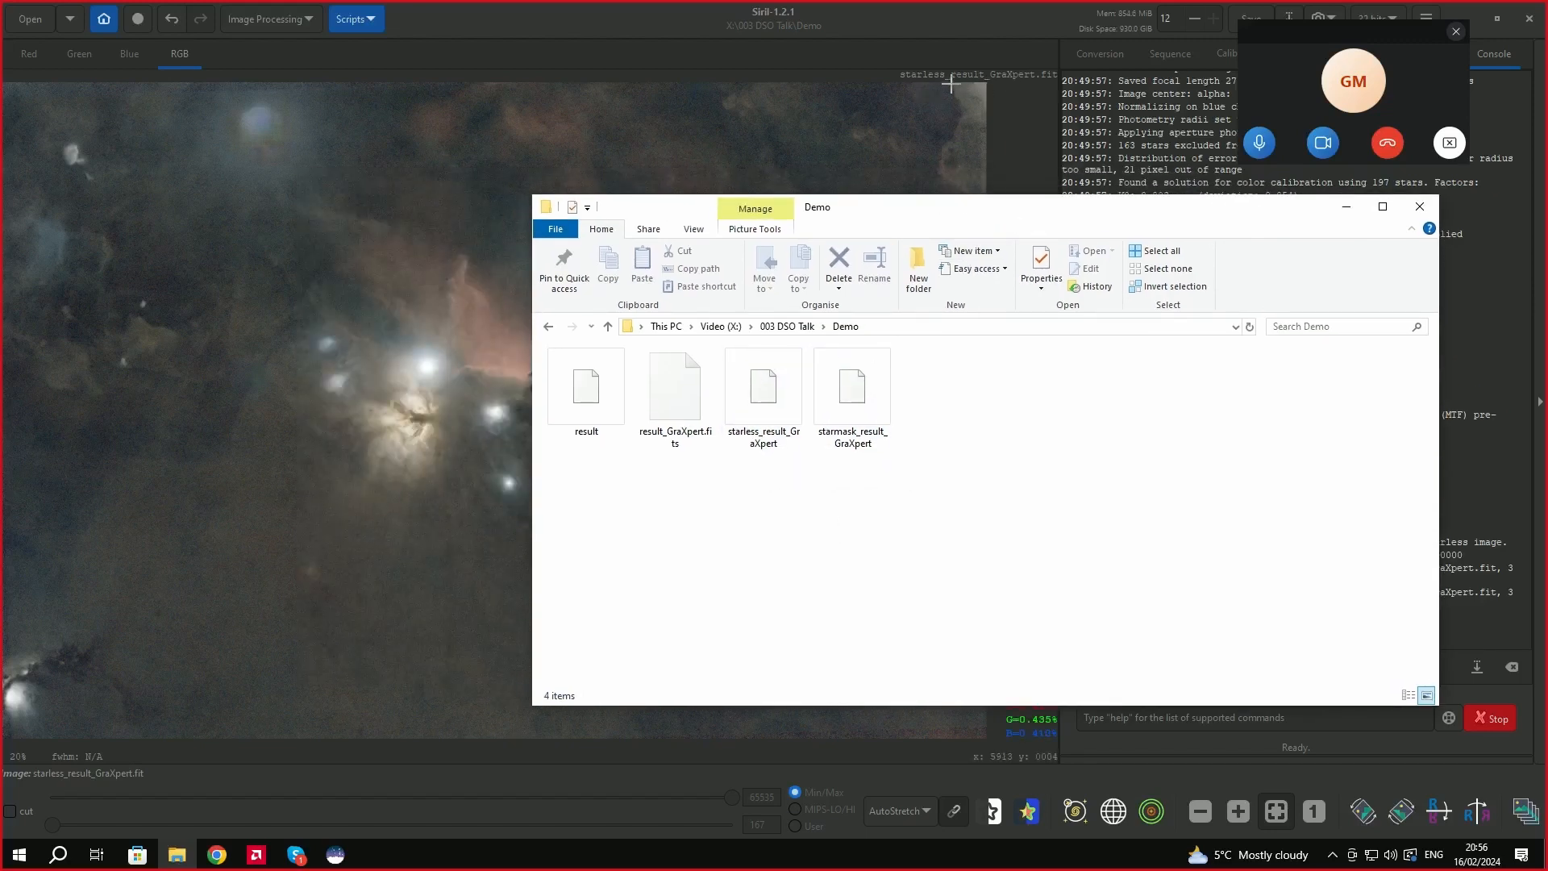
drag(883, 219, 730, 175)
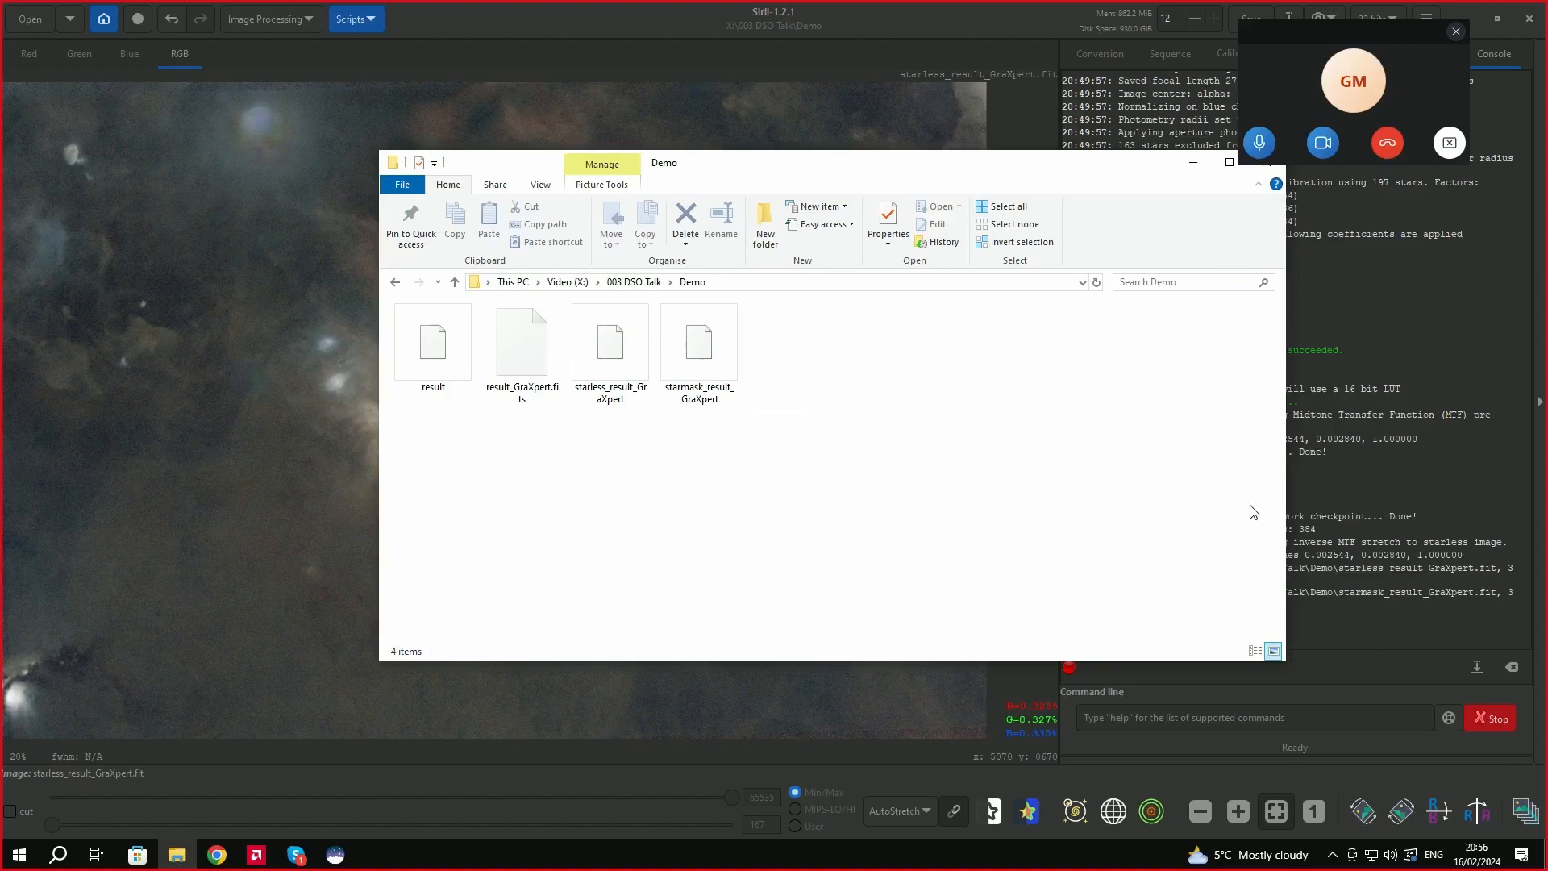
drag(1169, 168, 1133, 177)
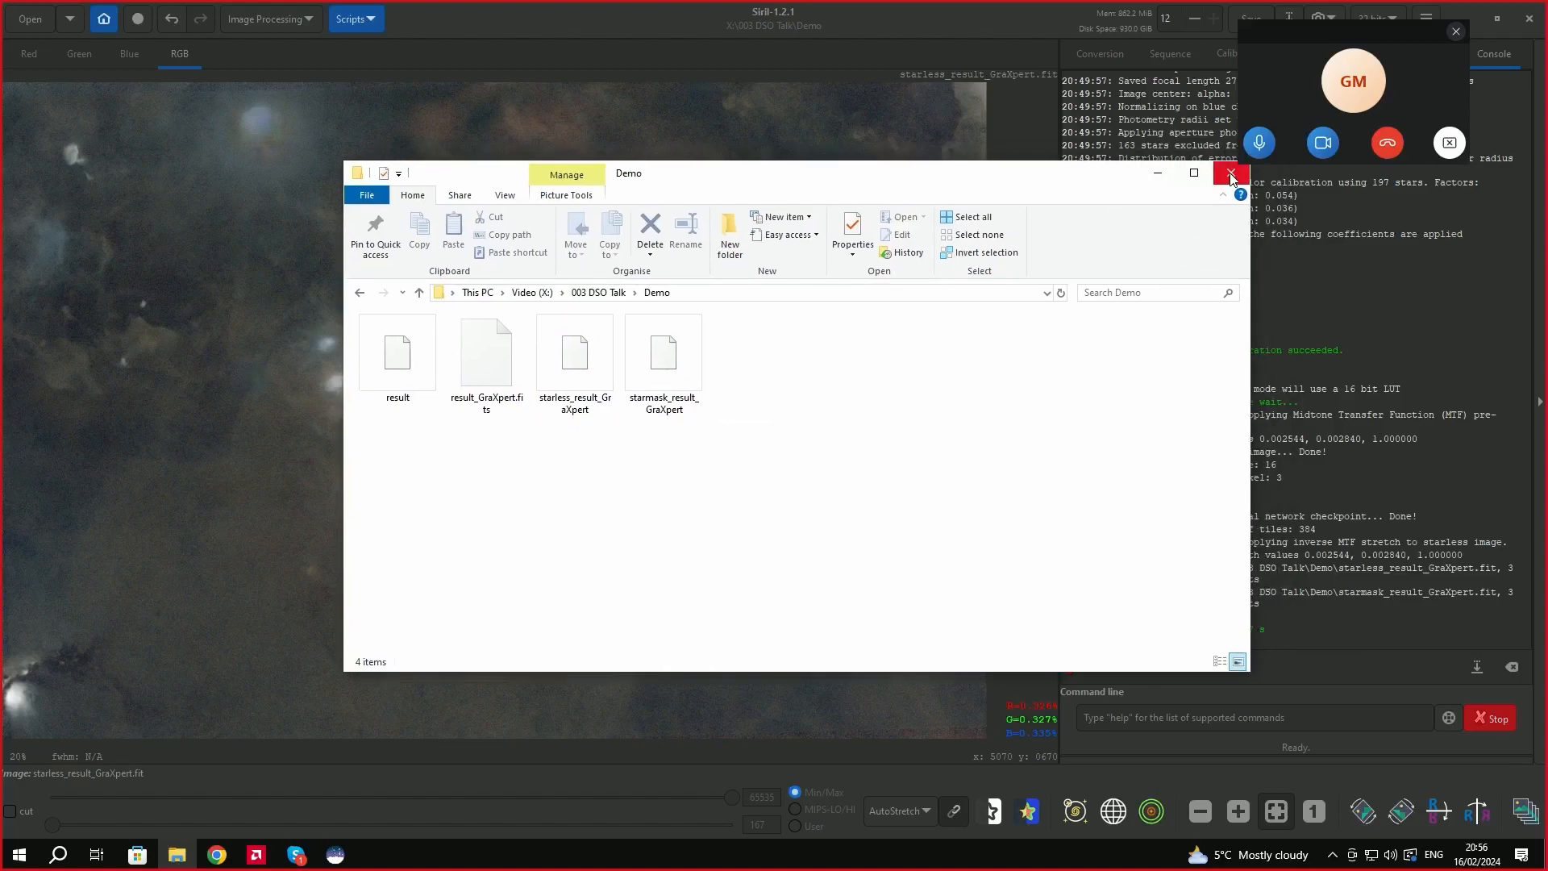
click(1231, 177)
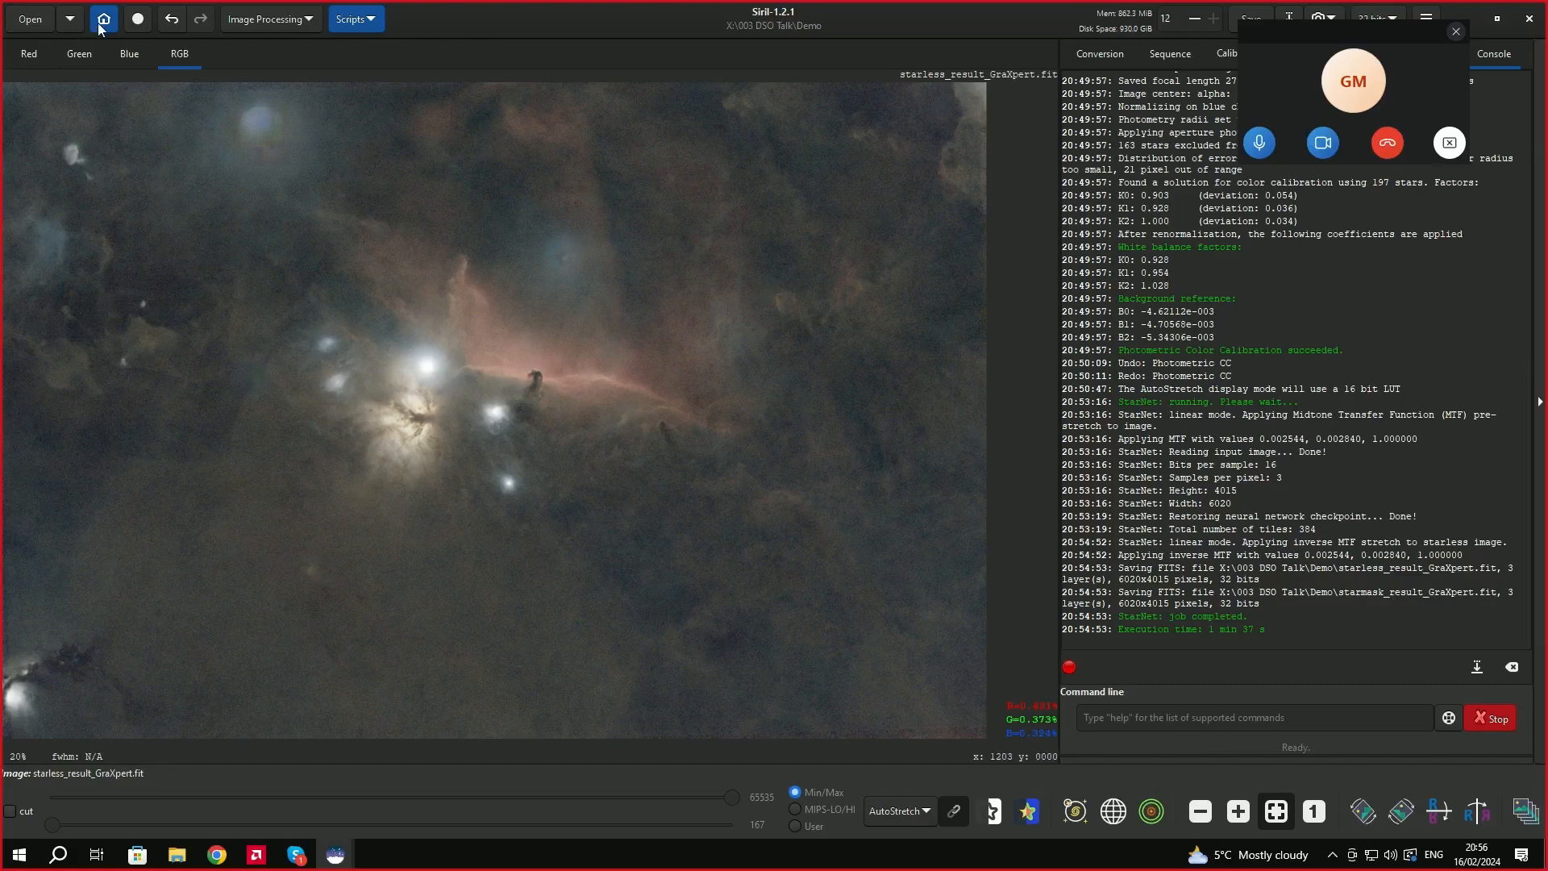
Open starmask_result_GraXpert.fit and switch its display mode to Asinh to inspect the extracted stars.
click(37, 16)
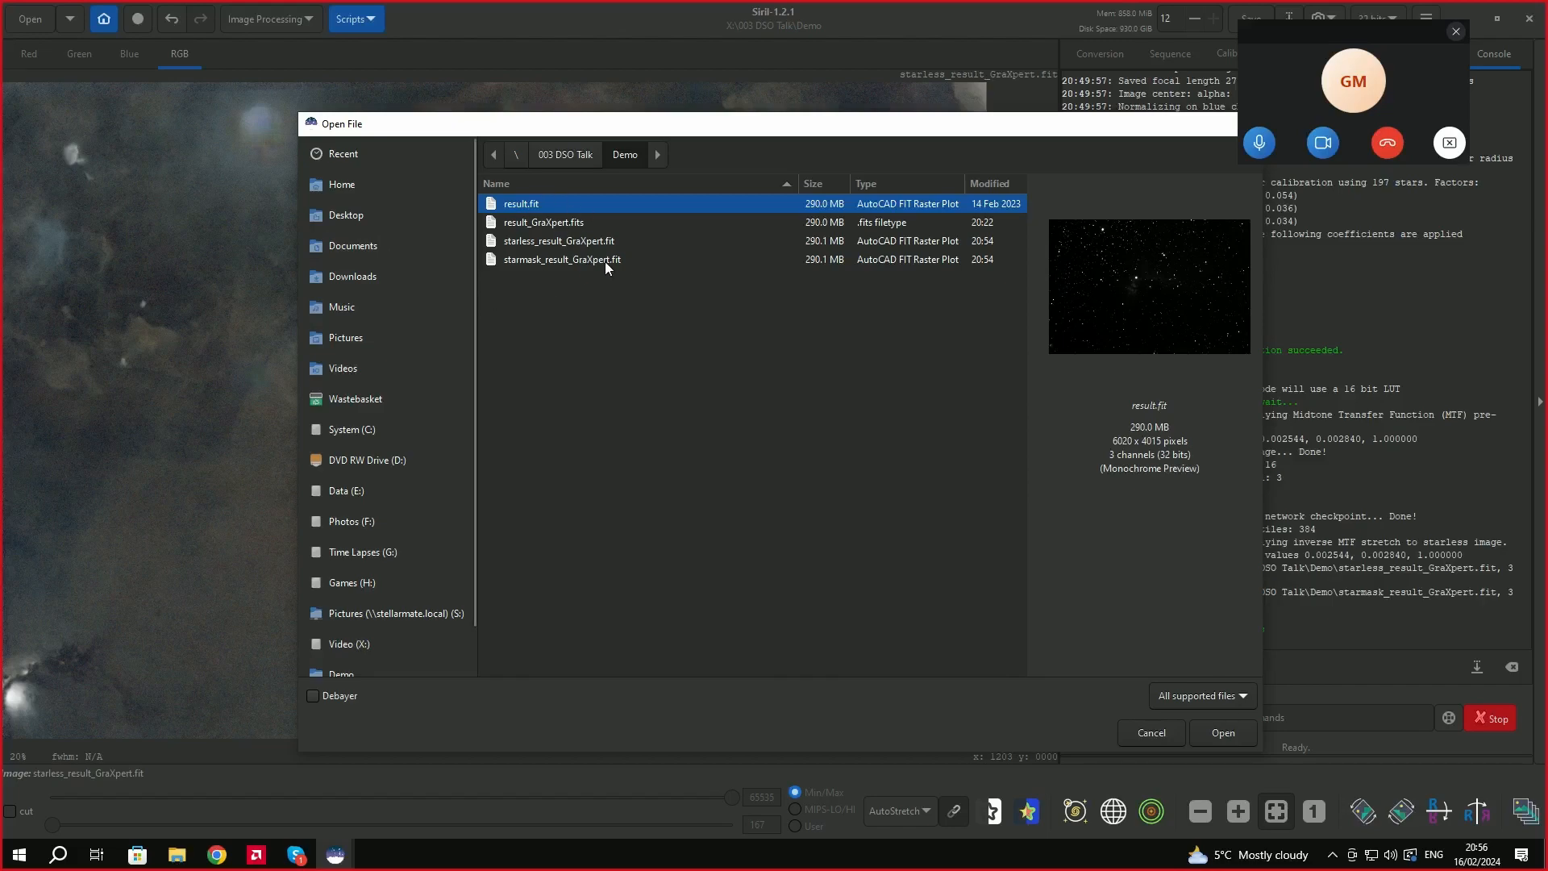
click(545, 259)
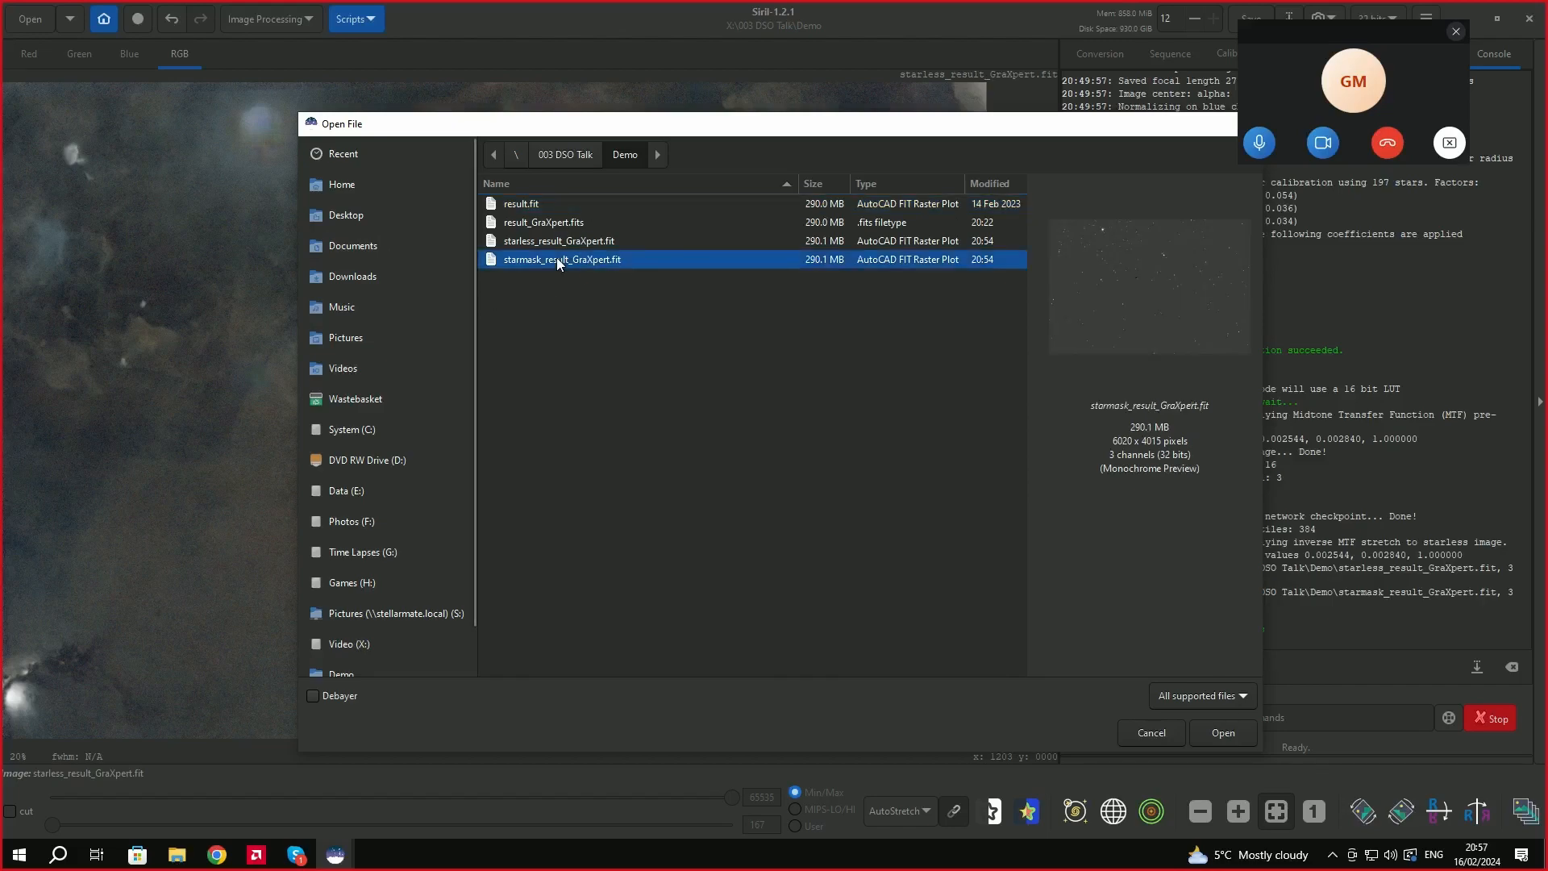
click(1235, 732)
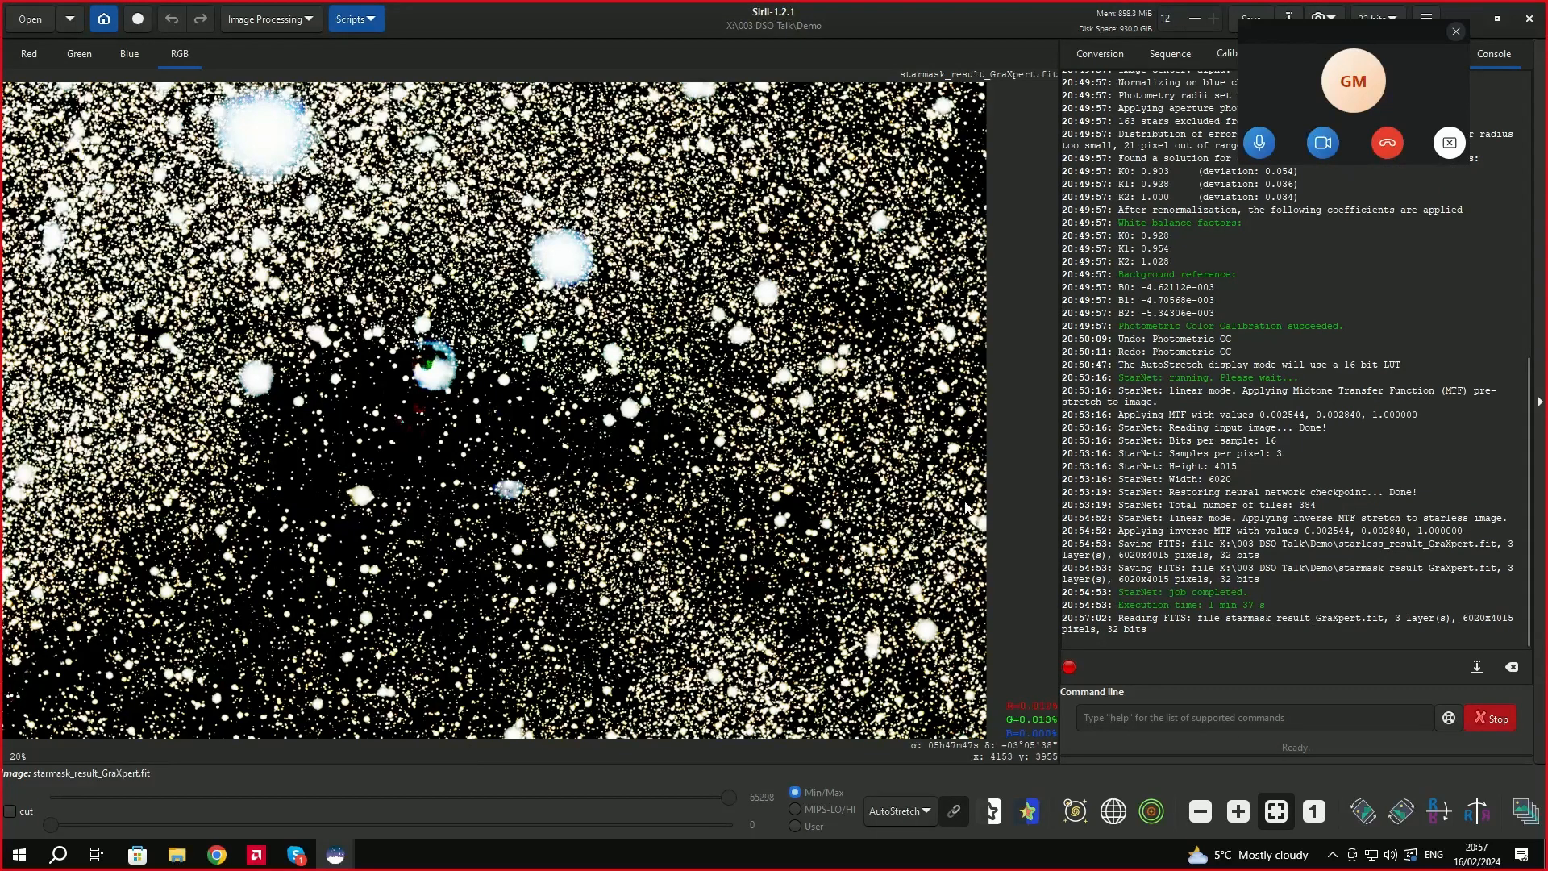
click(929, 811)
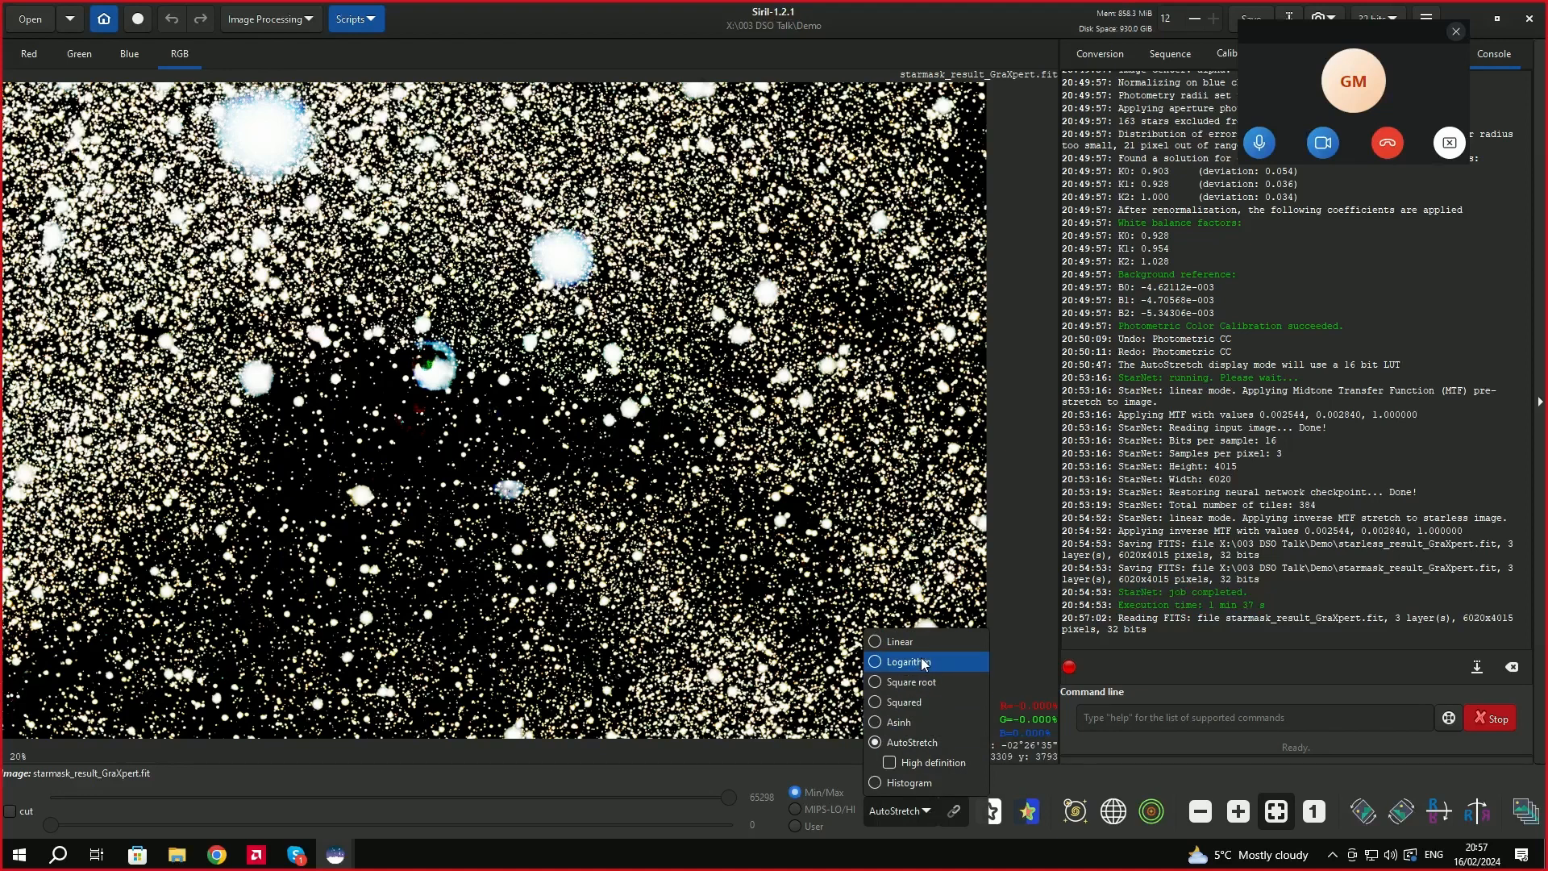
click(911, 722)
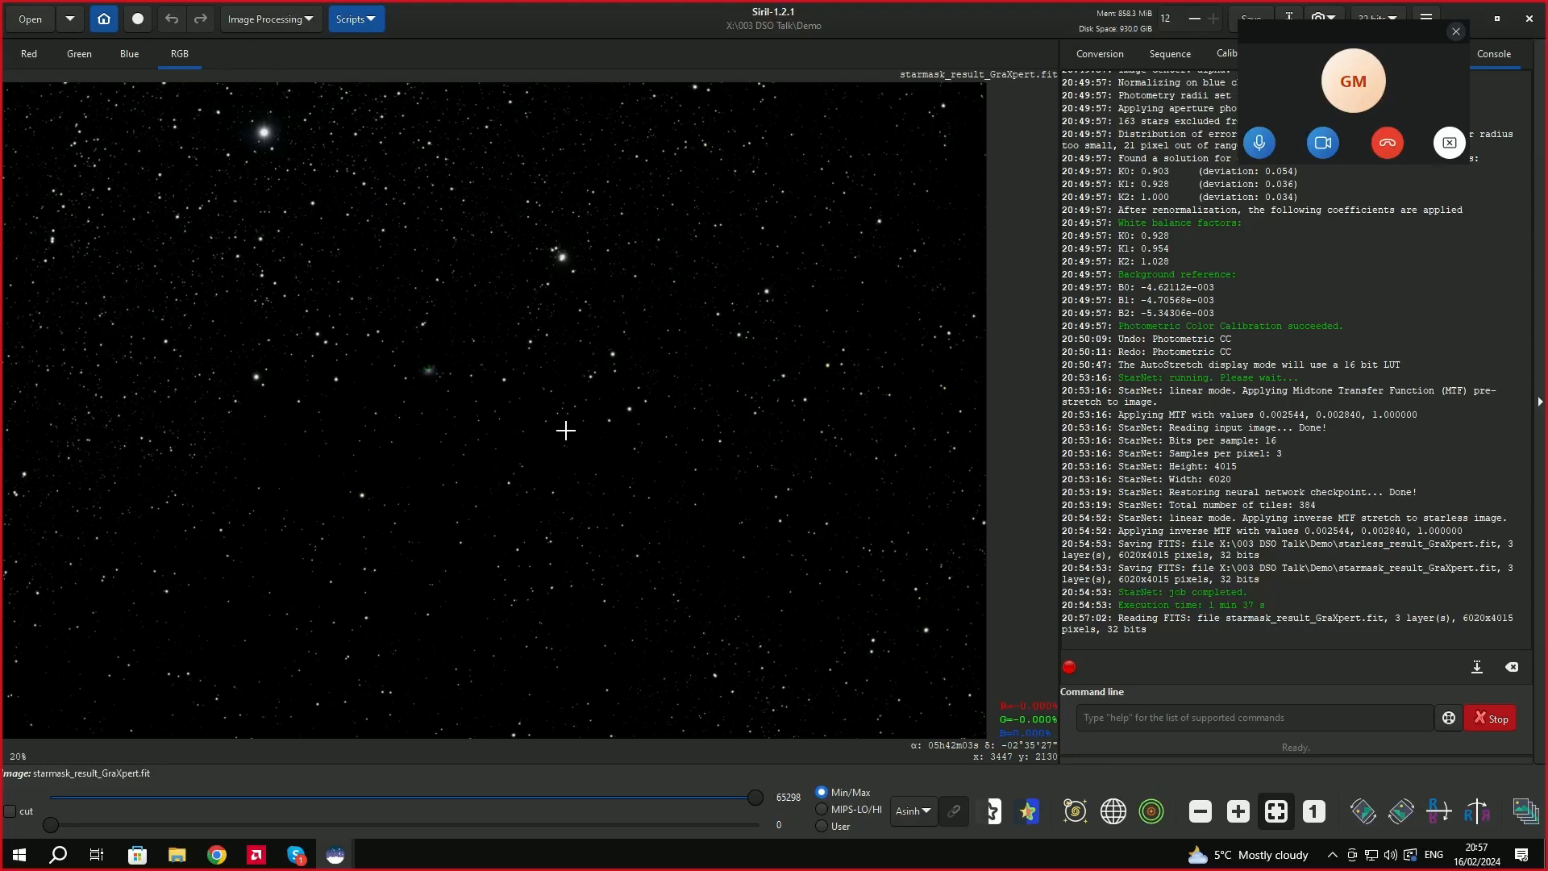
Reopen starless_result_GraXpert.fit, view it in AutoStretch, and set its display mode to Linear.
click(24, 21)
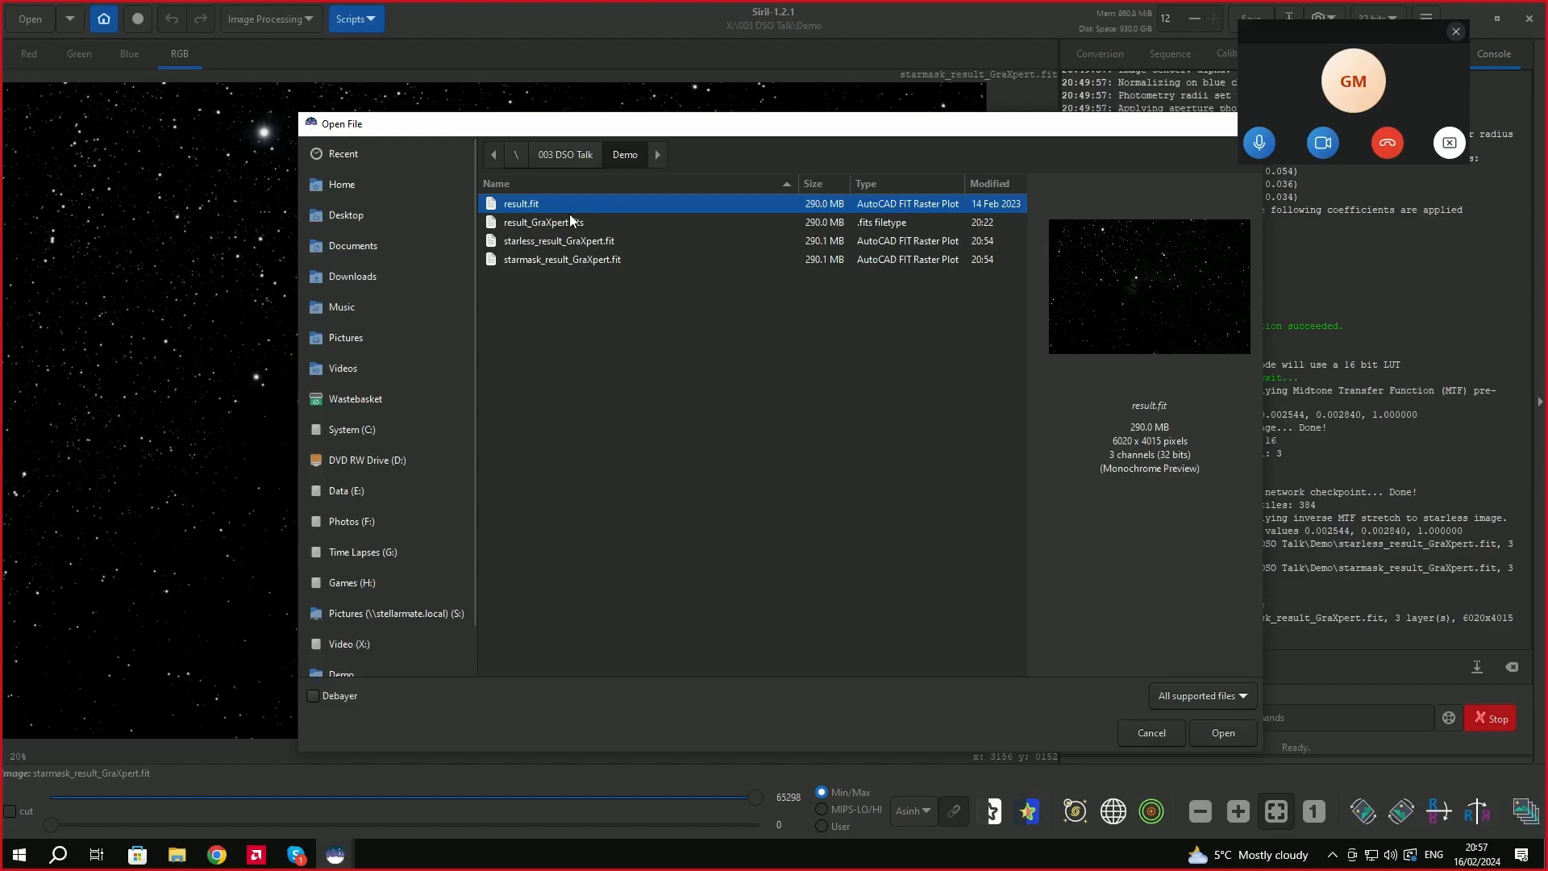
click(549, 239)
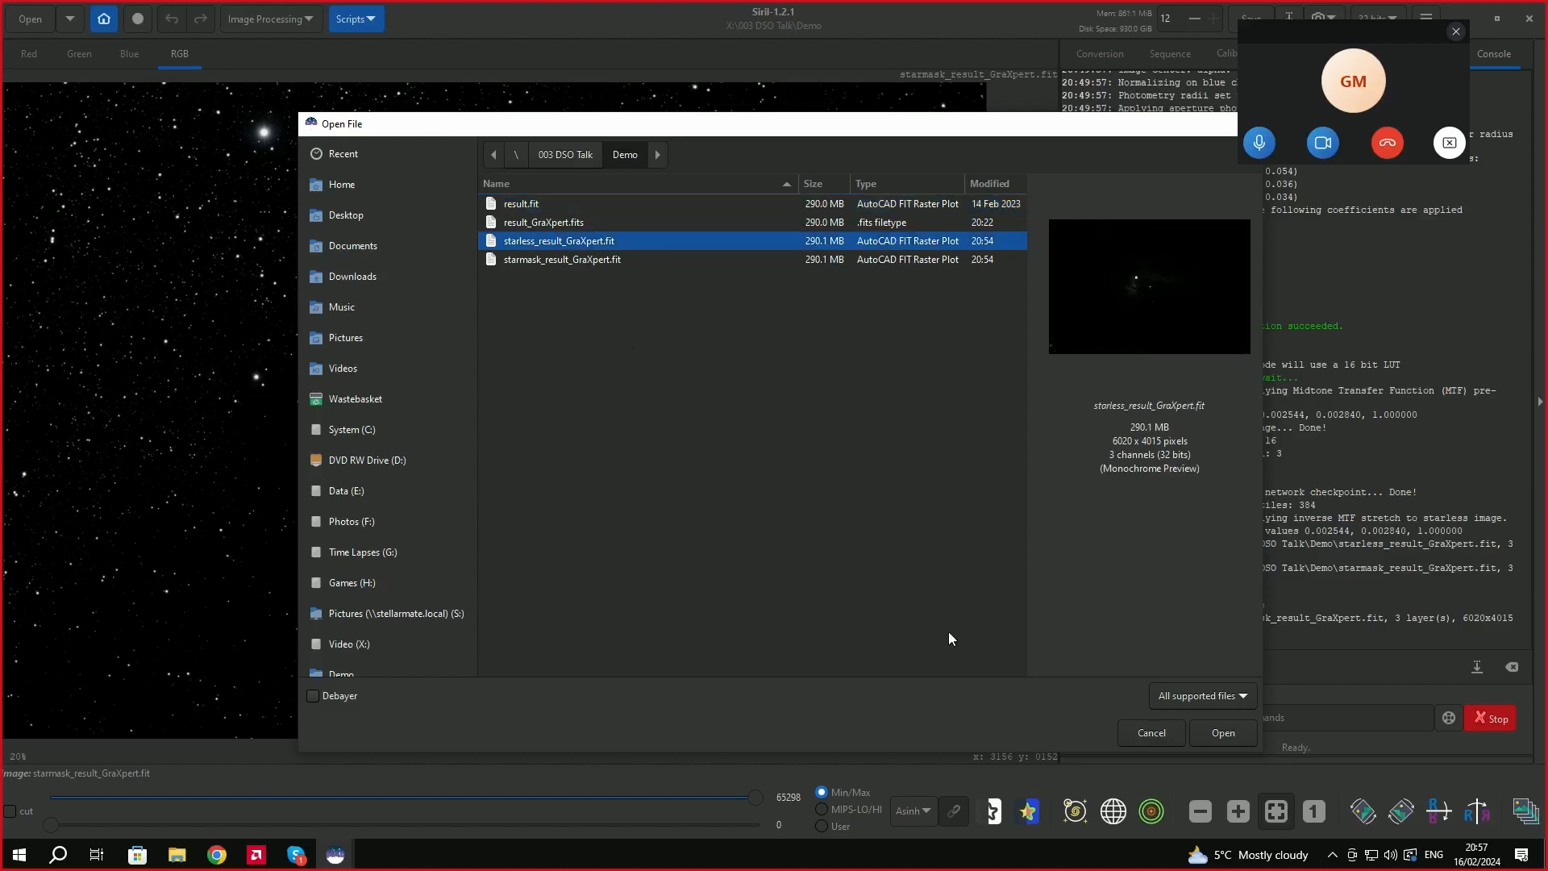
click(1223, 732)
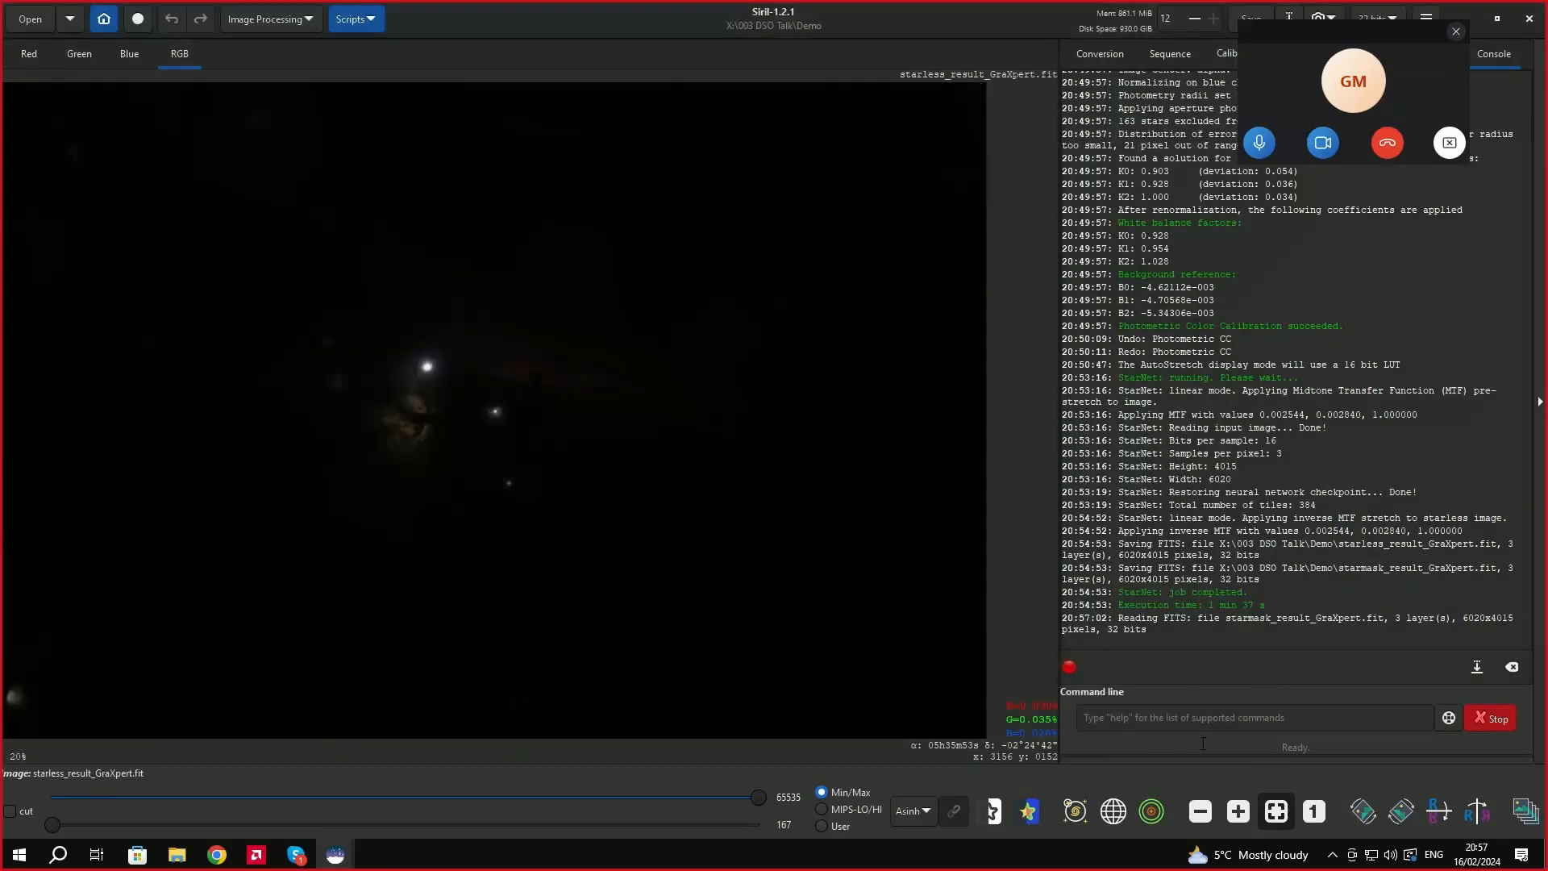
click(927, 813)
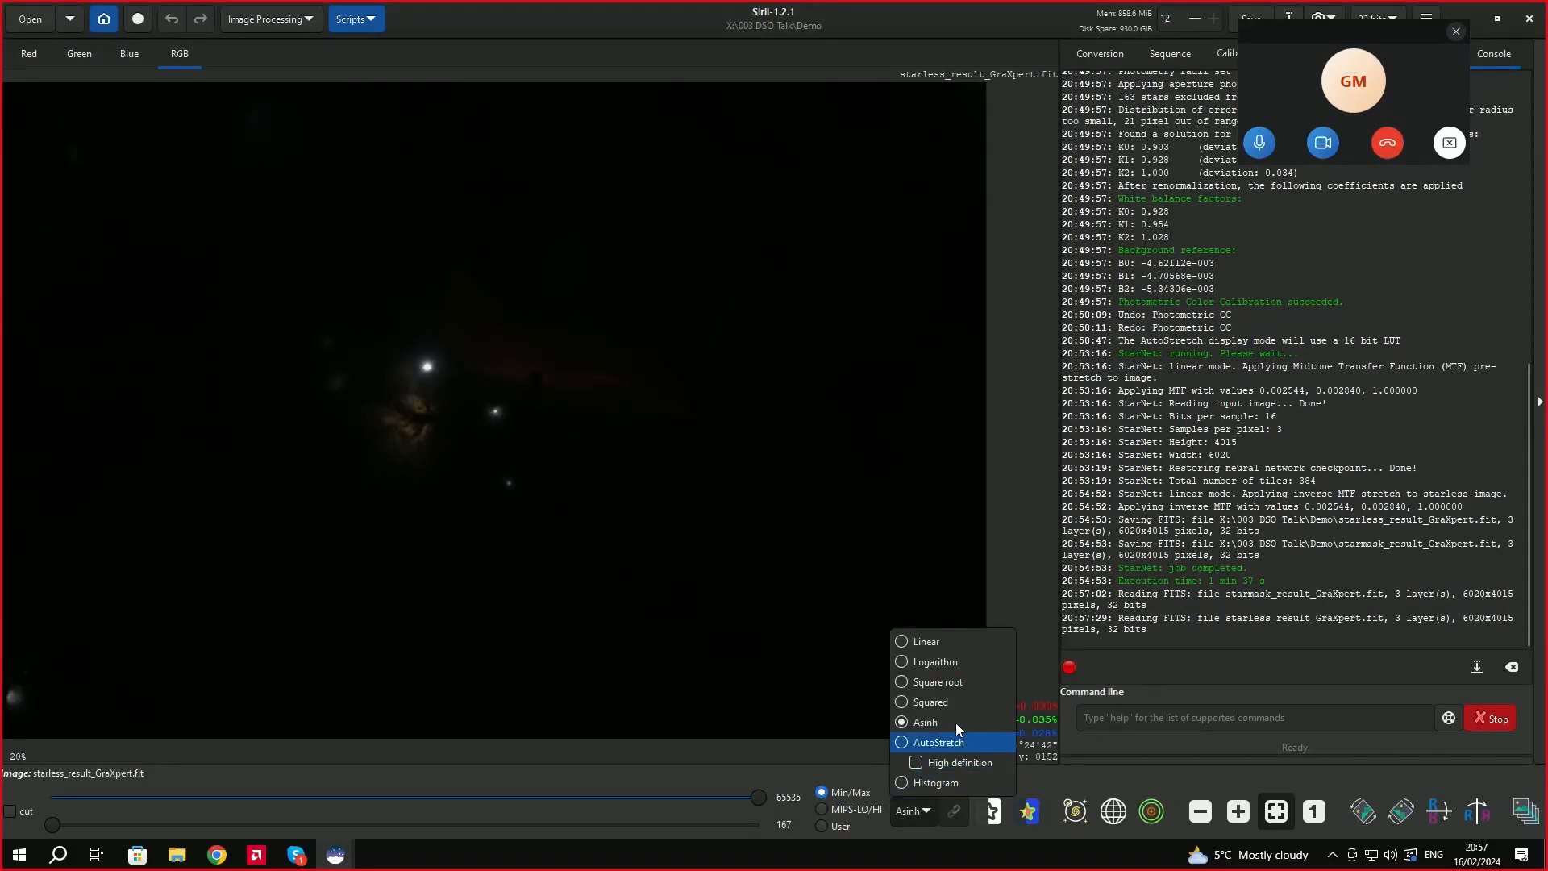
click(941, 740)
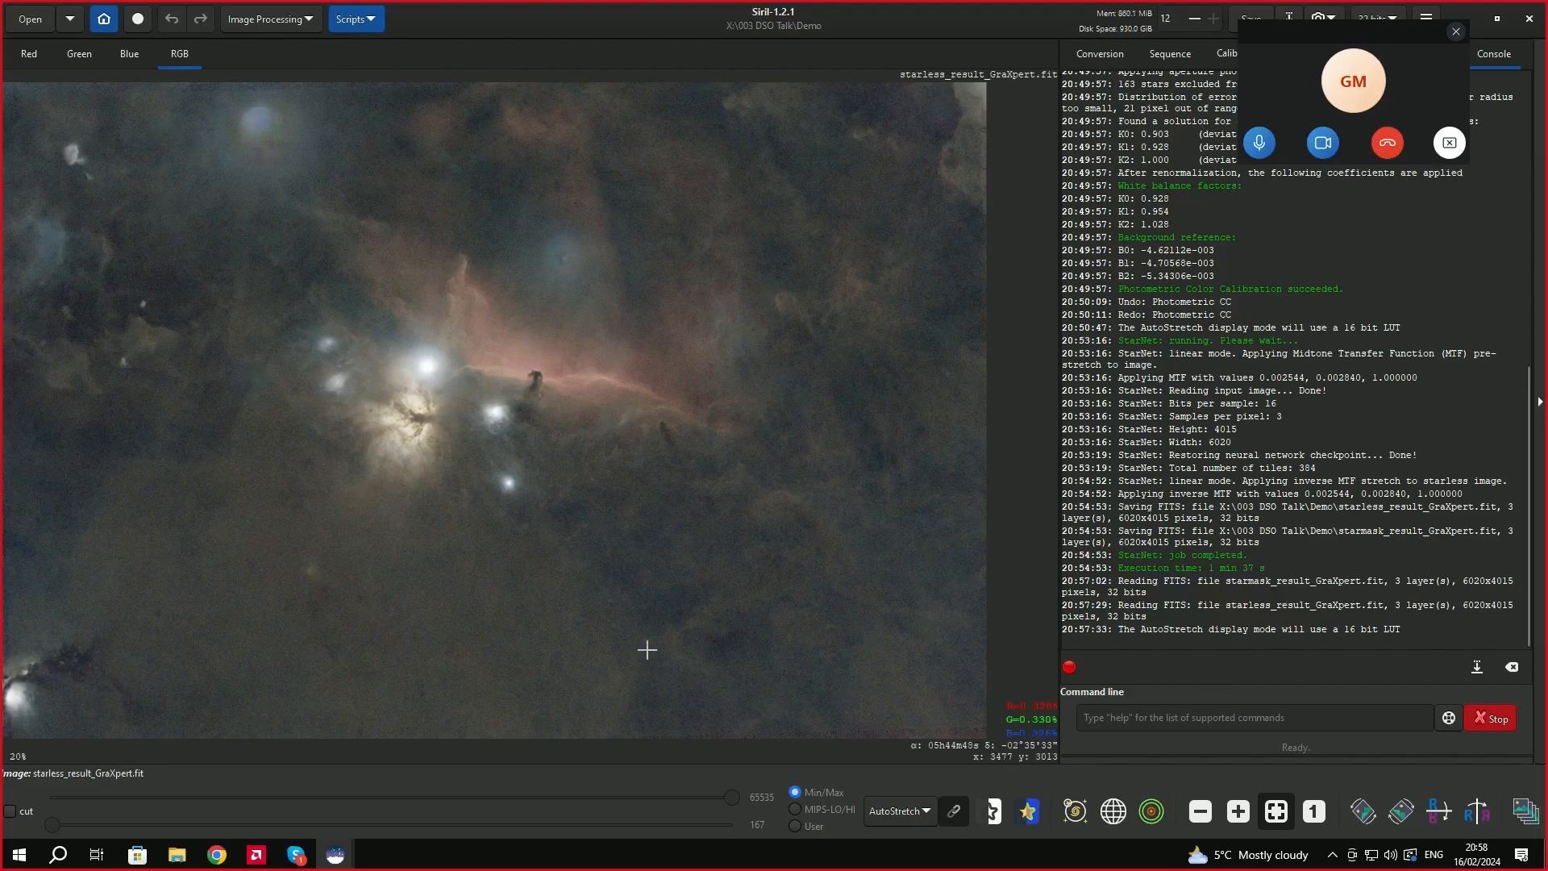
click(925, 810)
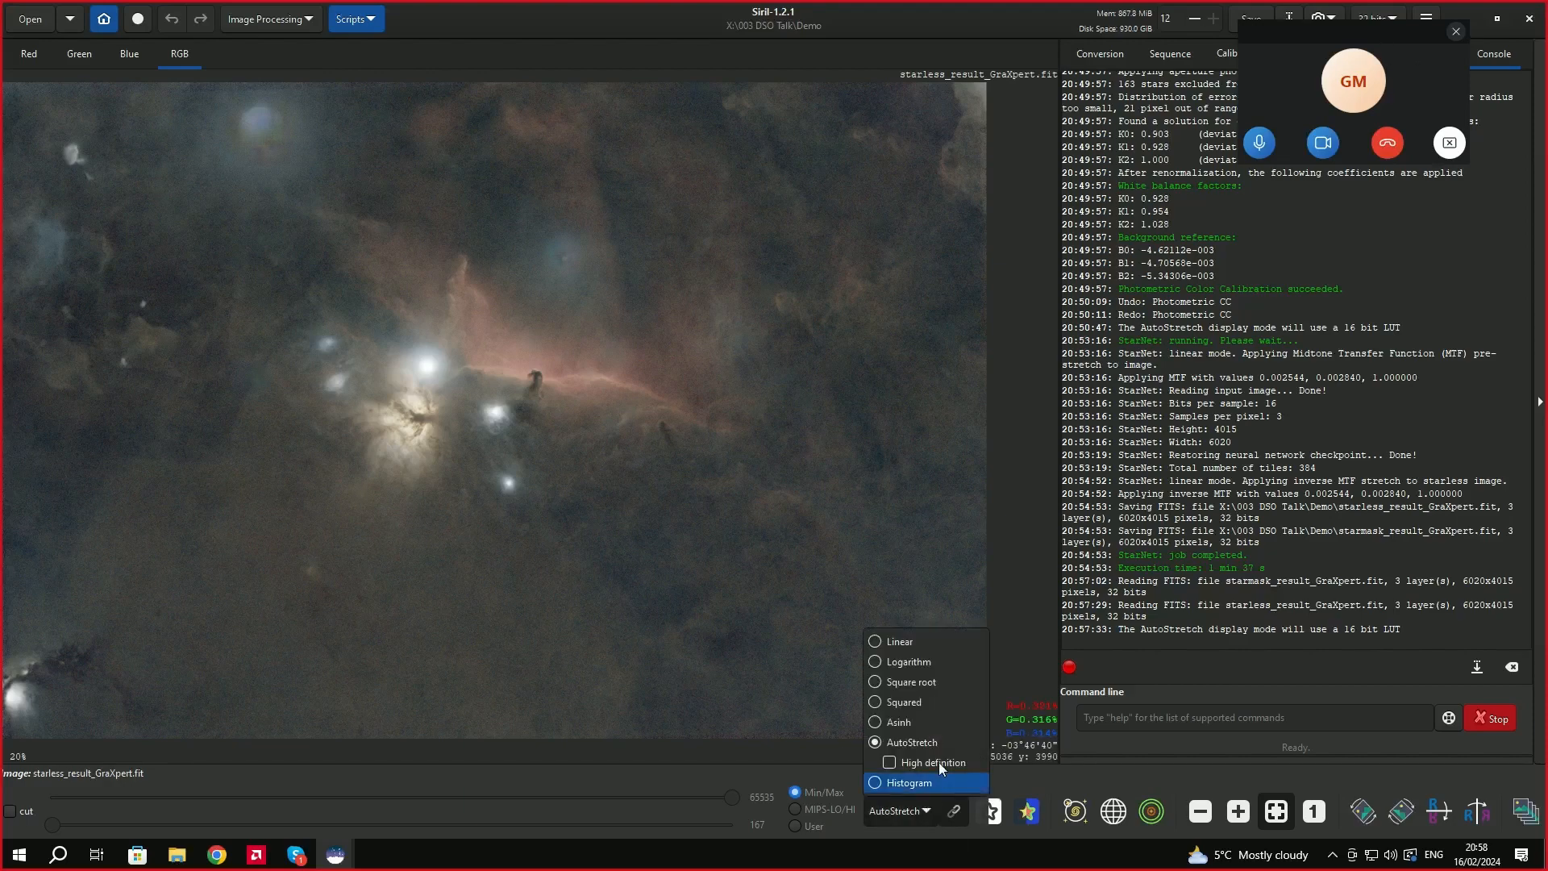
click(917, 642)
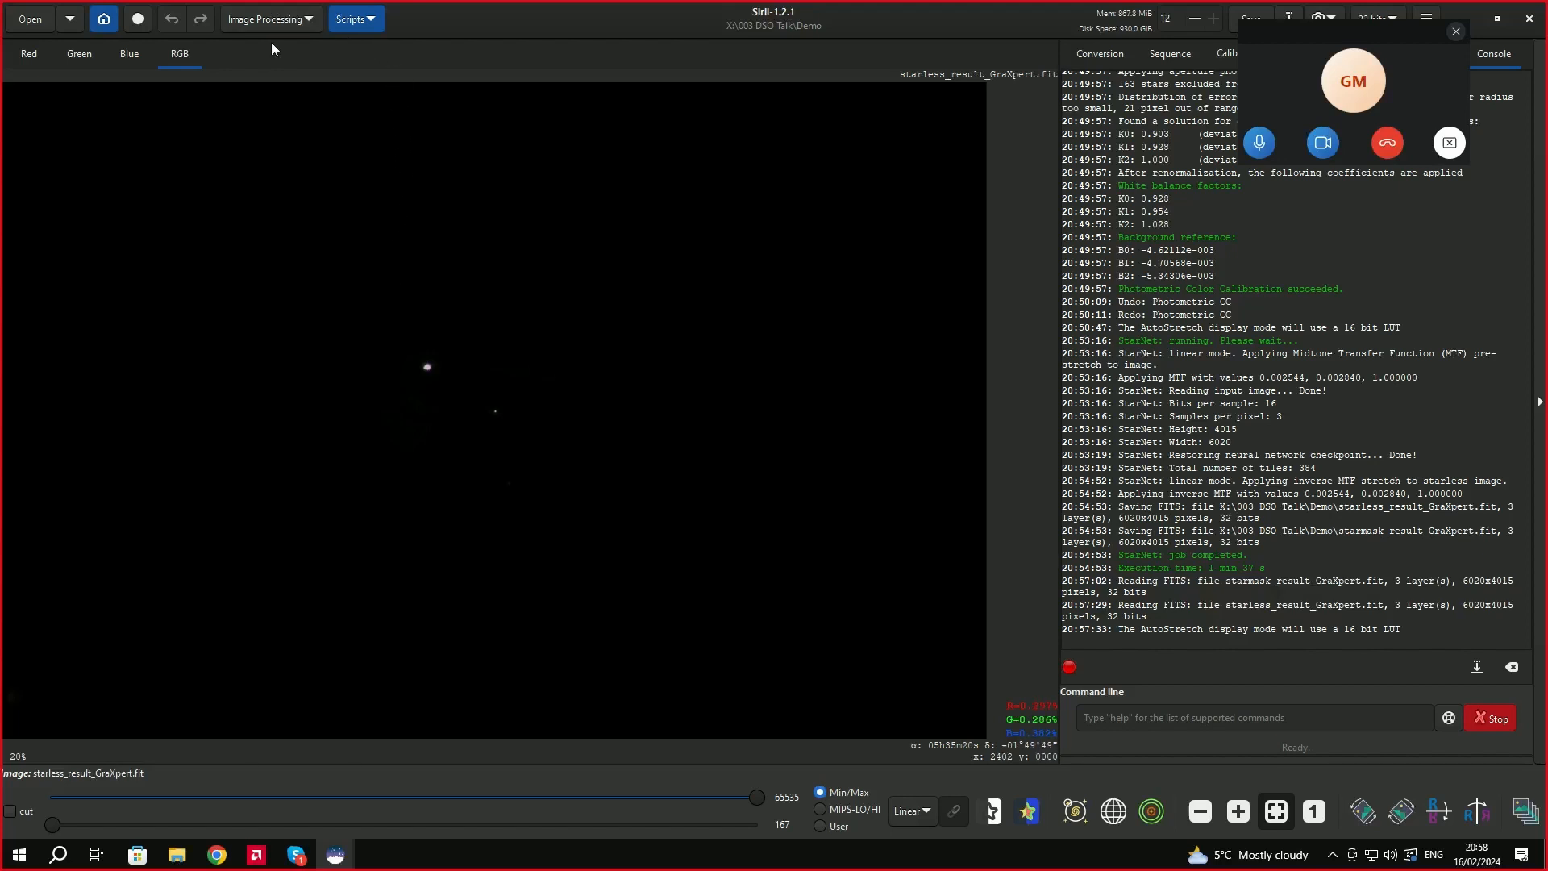
click(308, 21)
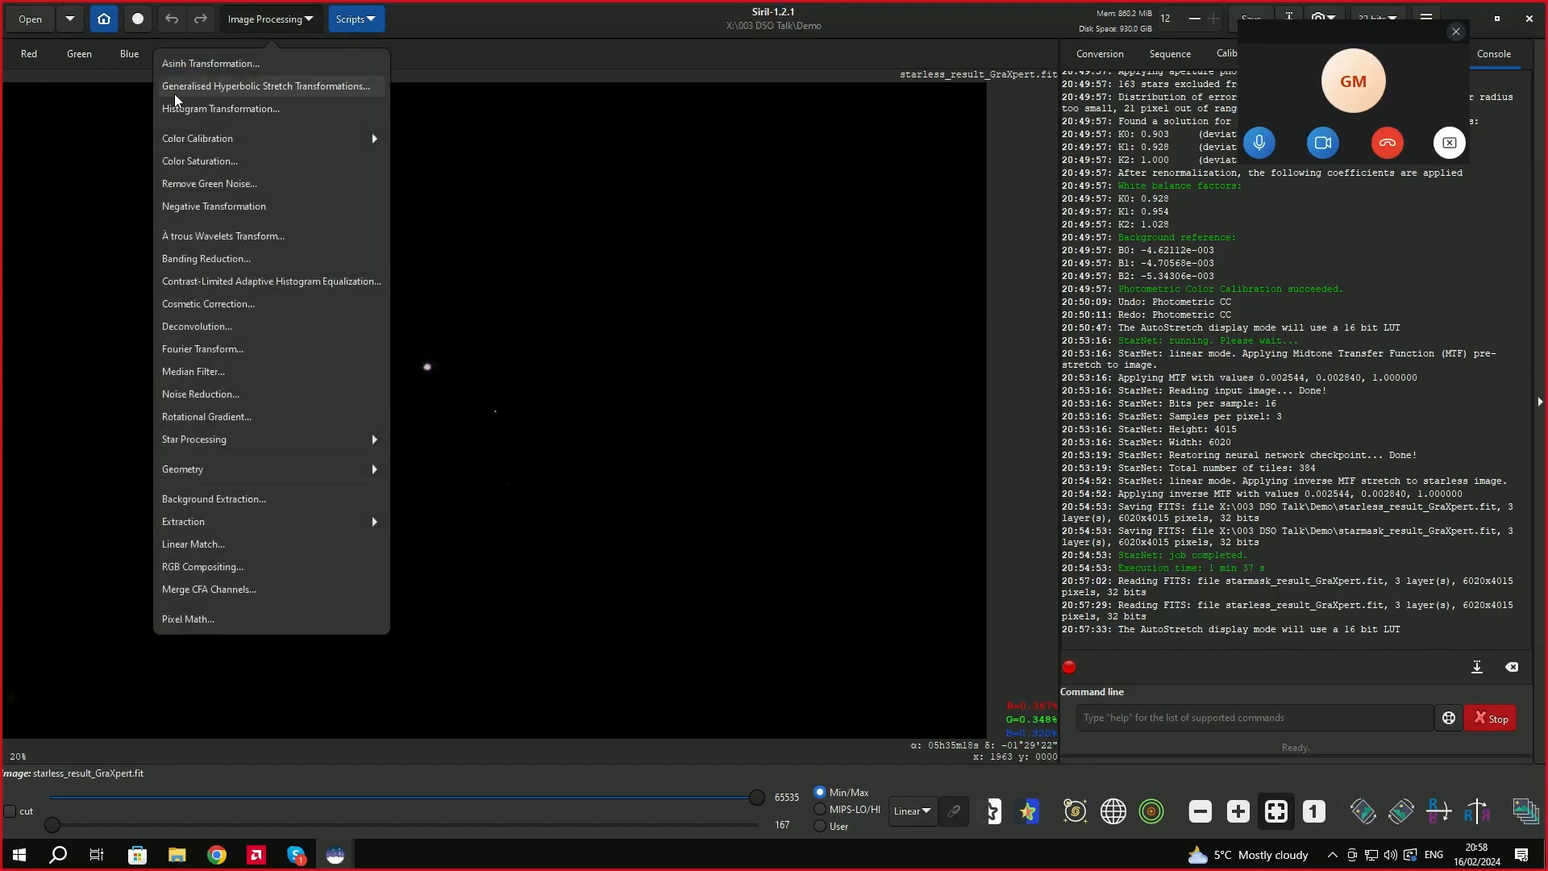
click(294, 90)
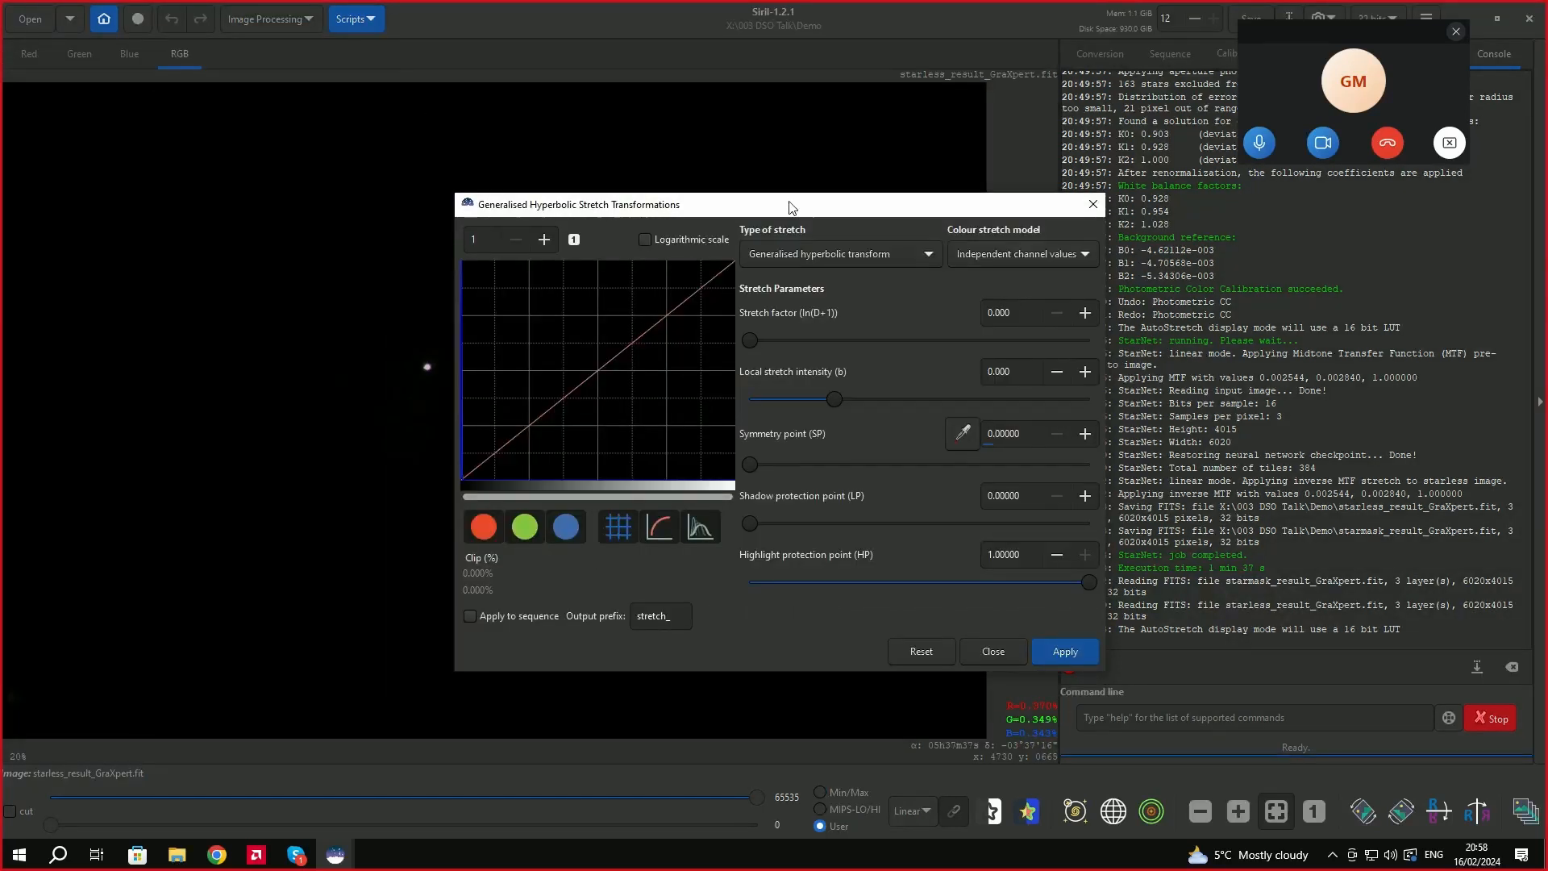
drag(788, 208, 1211, 191)
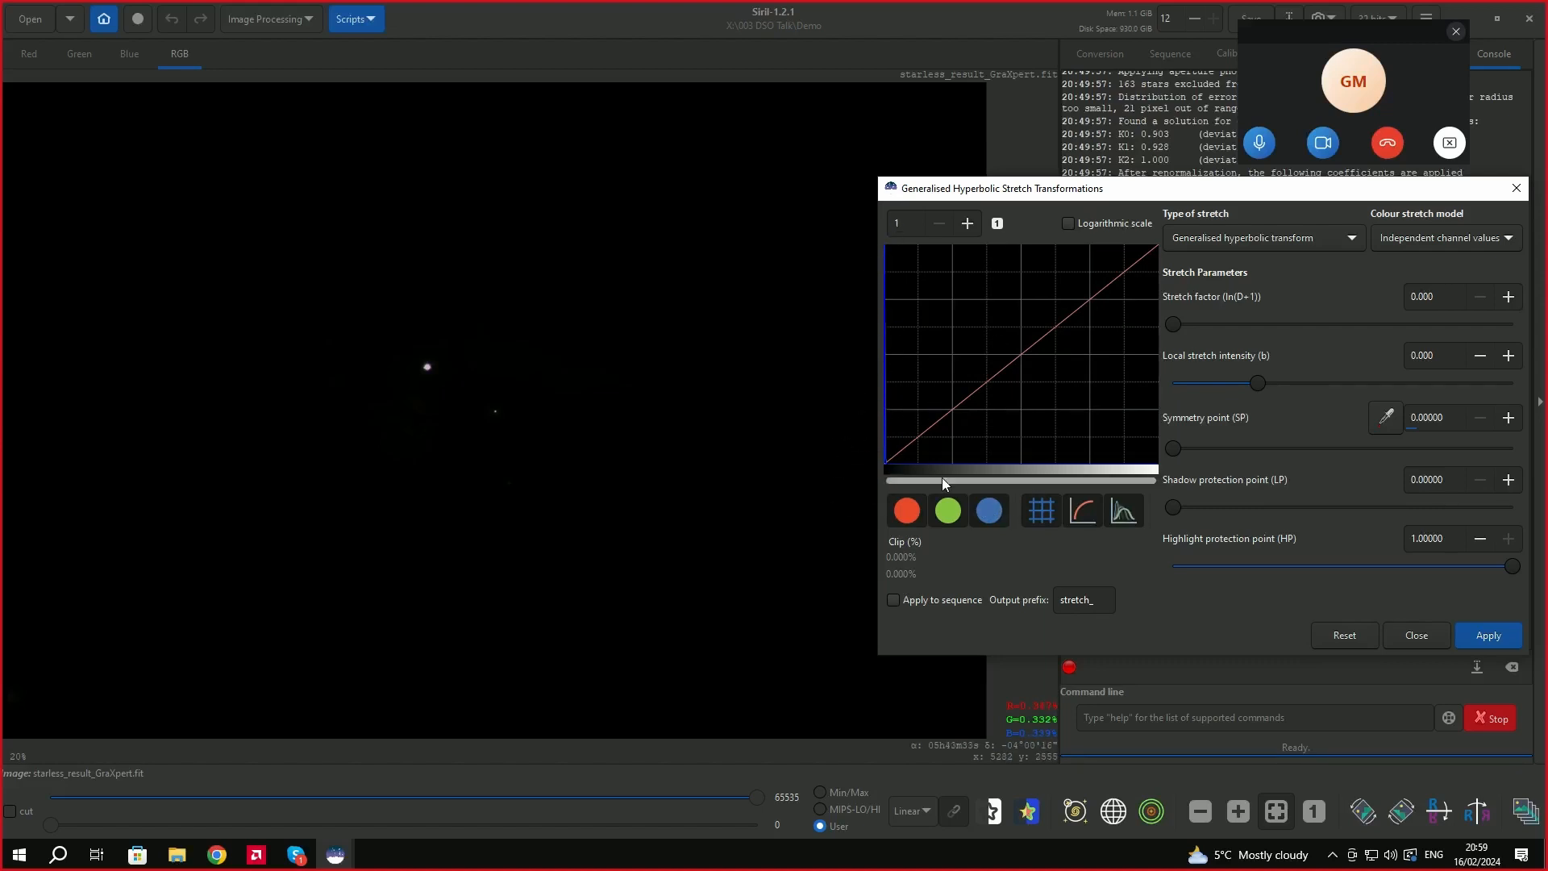
drag(1247, 196, 1103, 201)
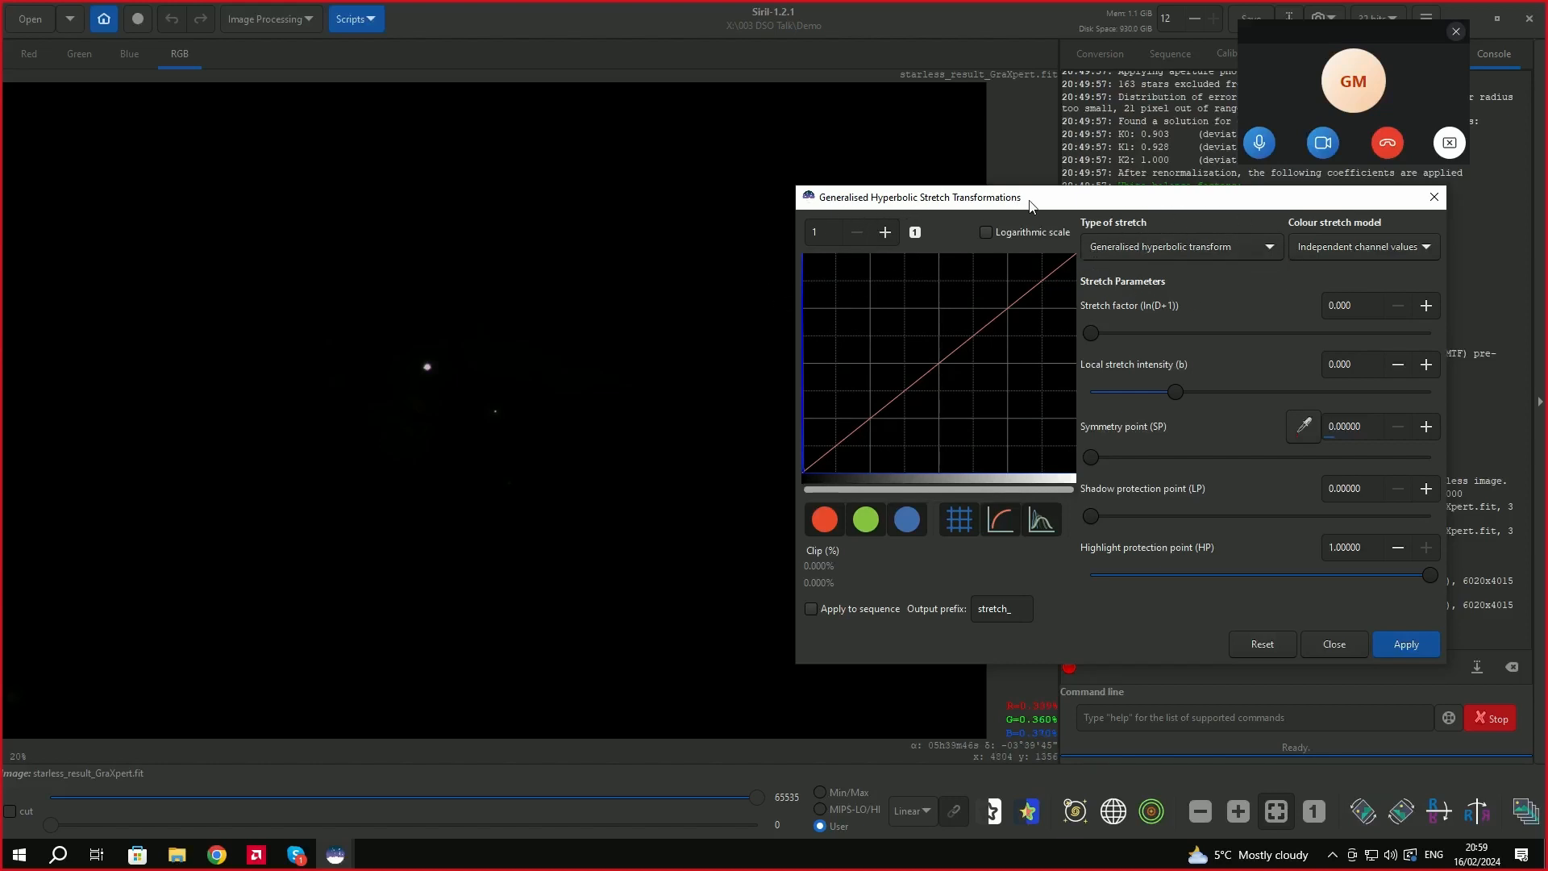
click(1264, 251)
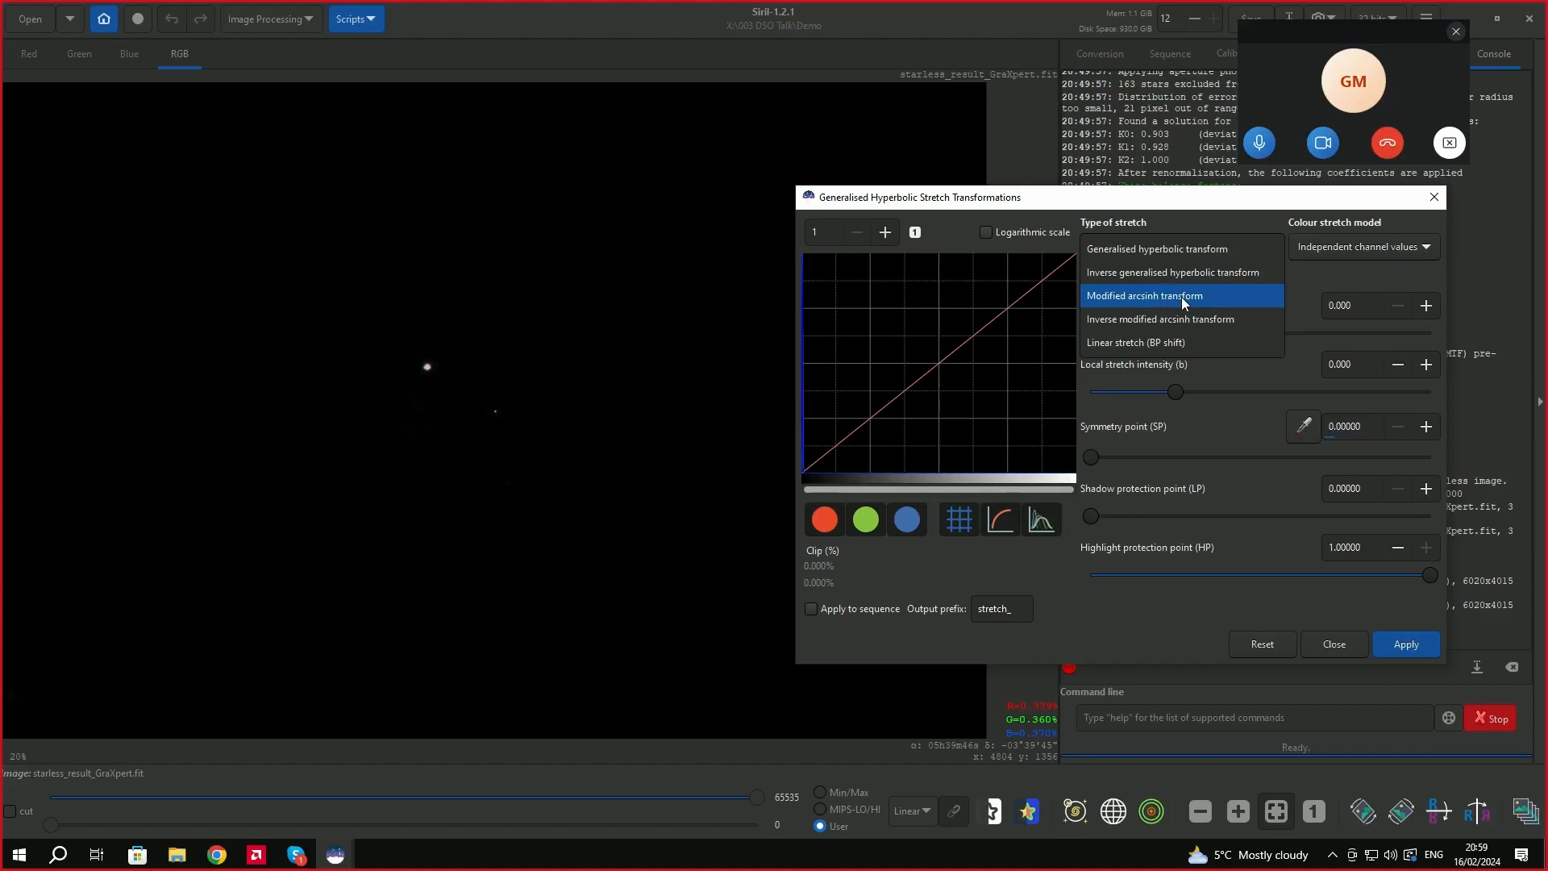
click(1337, 643)
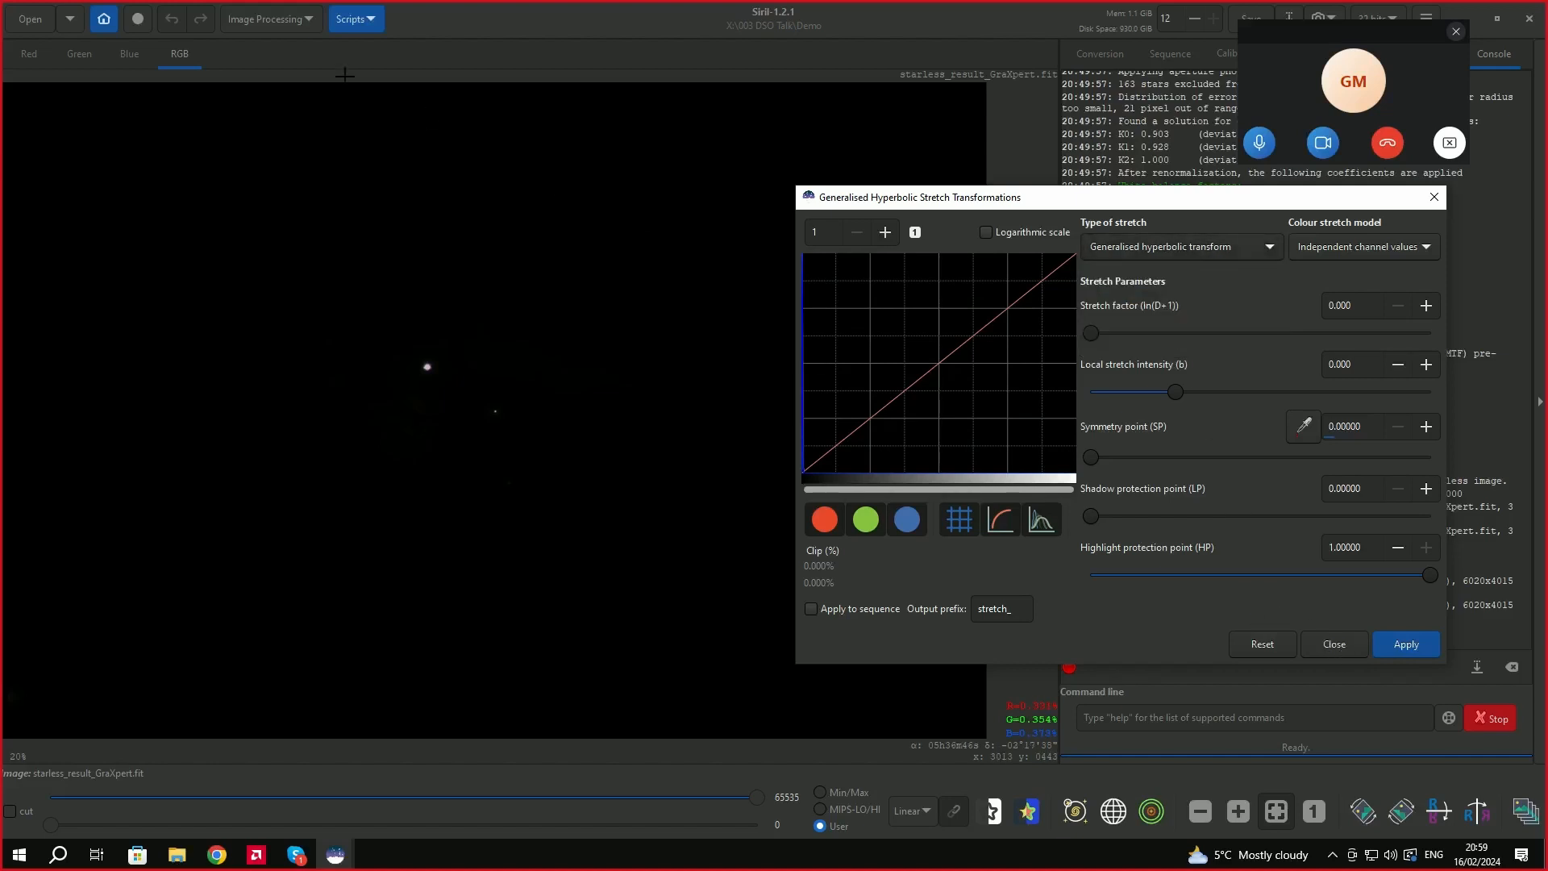
click(1334, 644)
Open Generalised Hyperbolic Stretch Transformations for the starless image with Generalised hyperbolic transform as the stretch type.
click(307, 19)
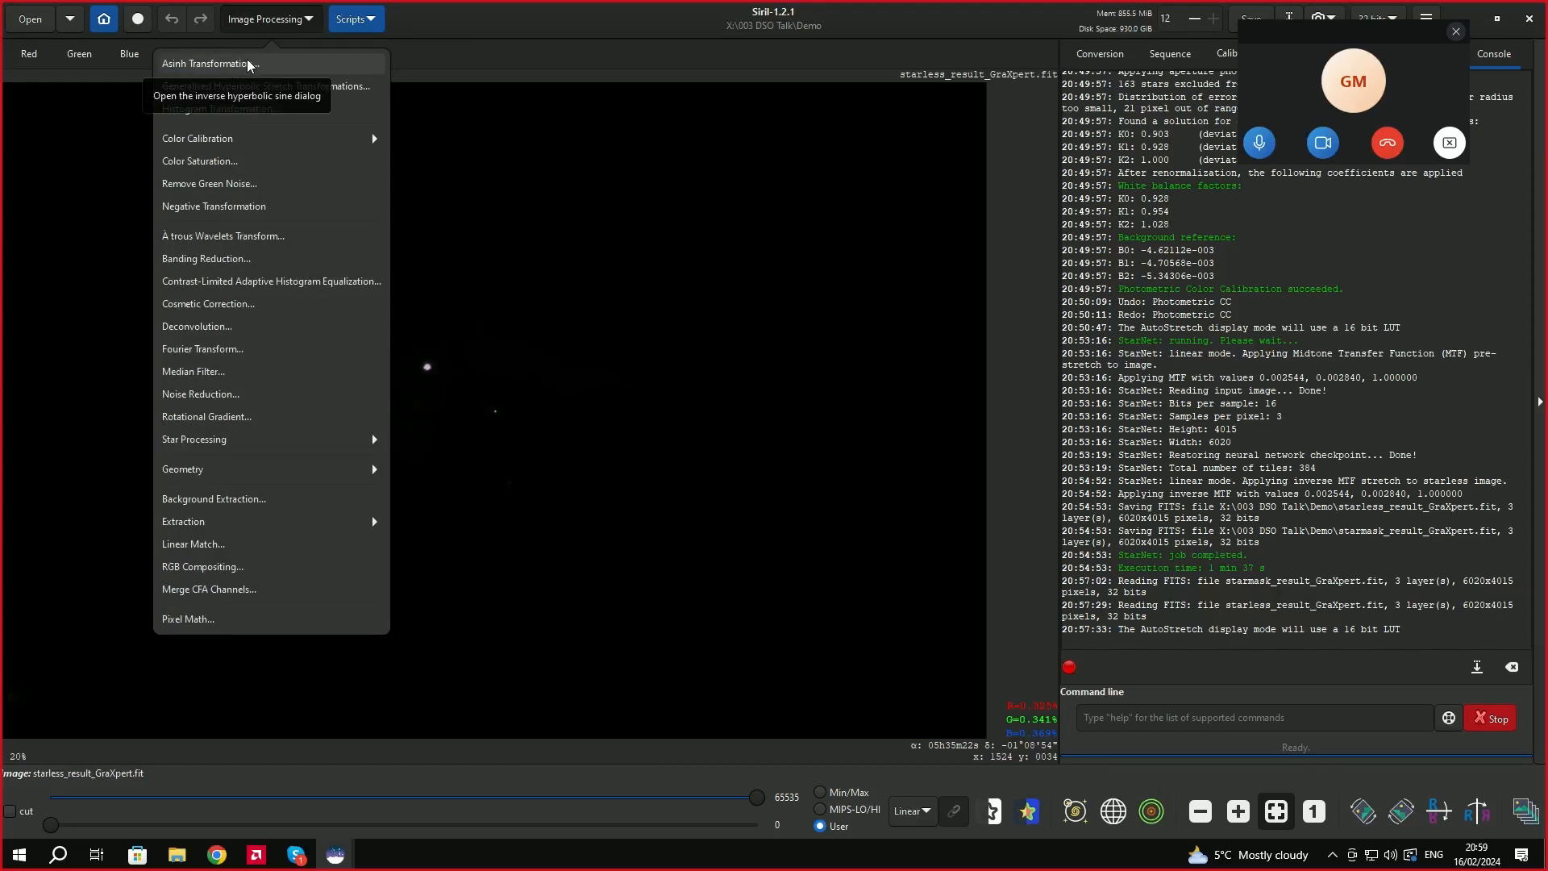
click(303, 87)
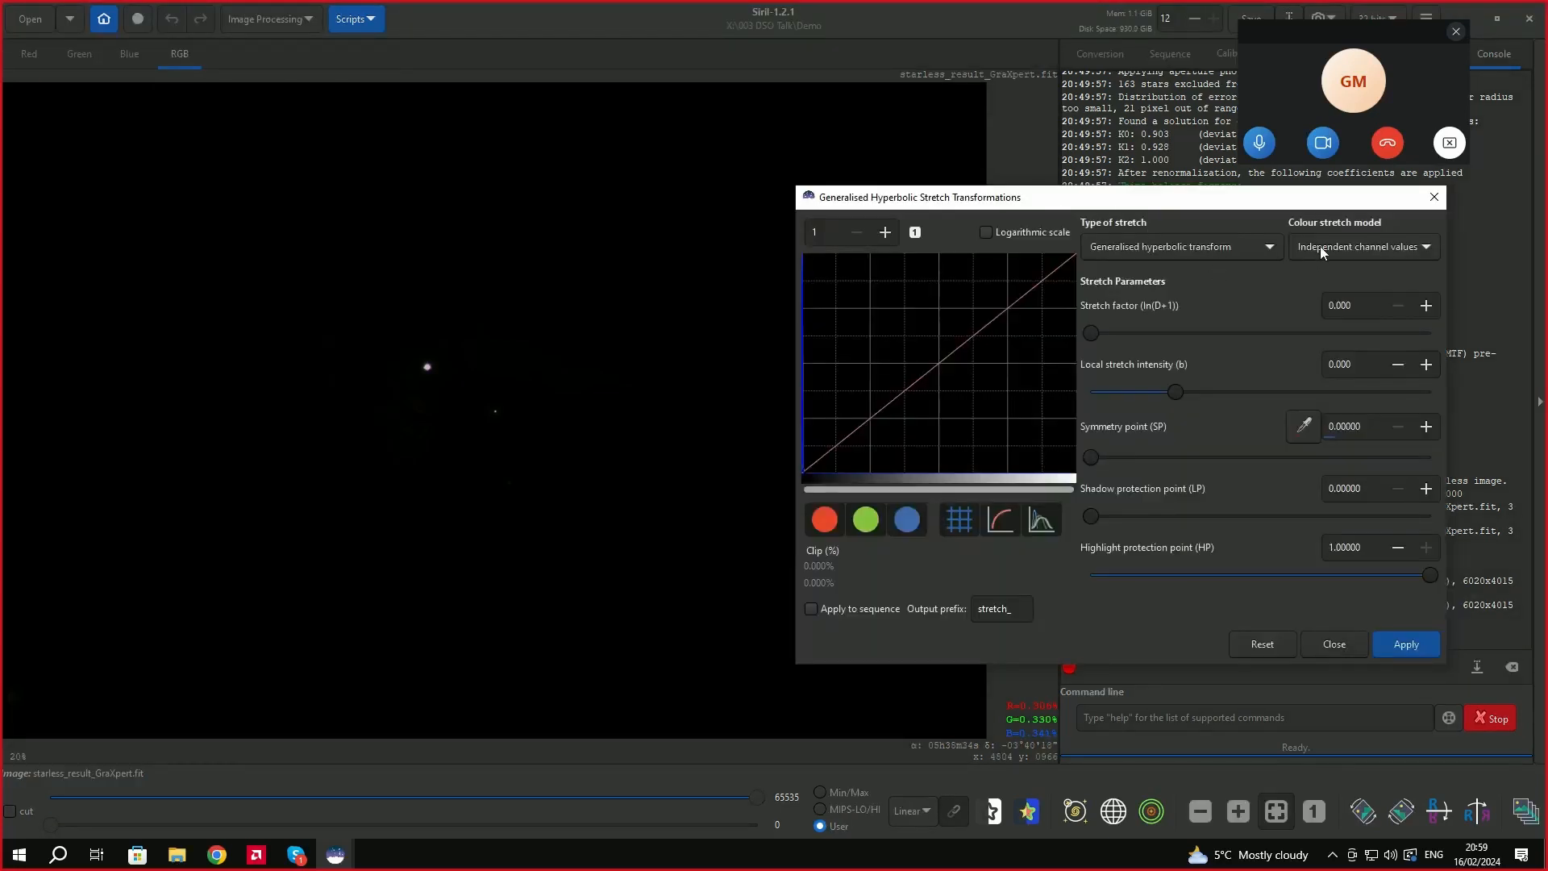
click(1276, 250)
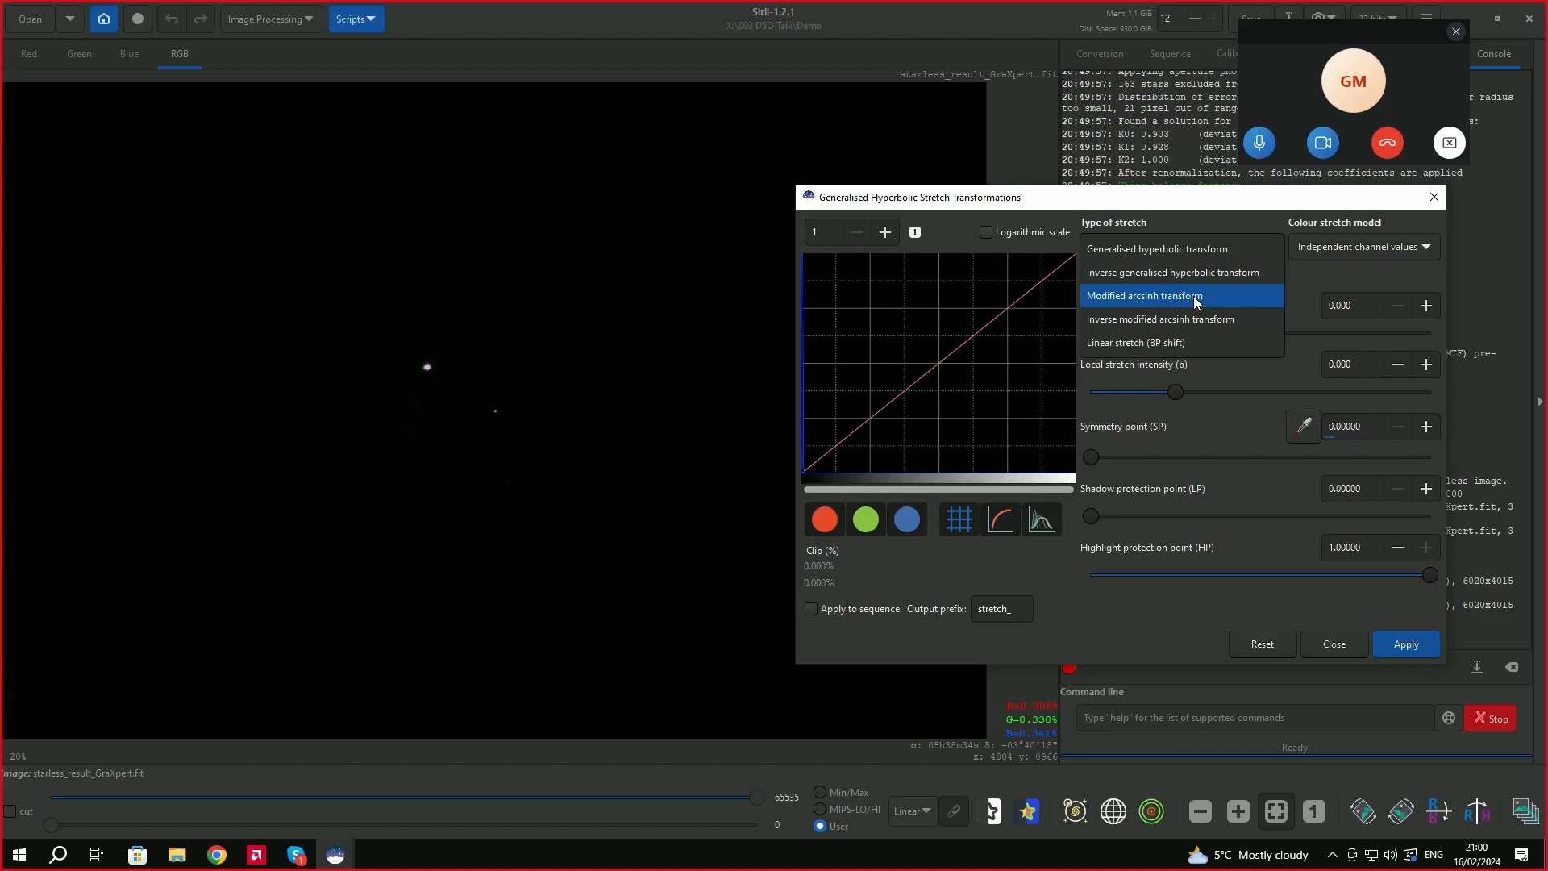
click(1201, 249)
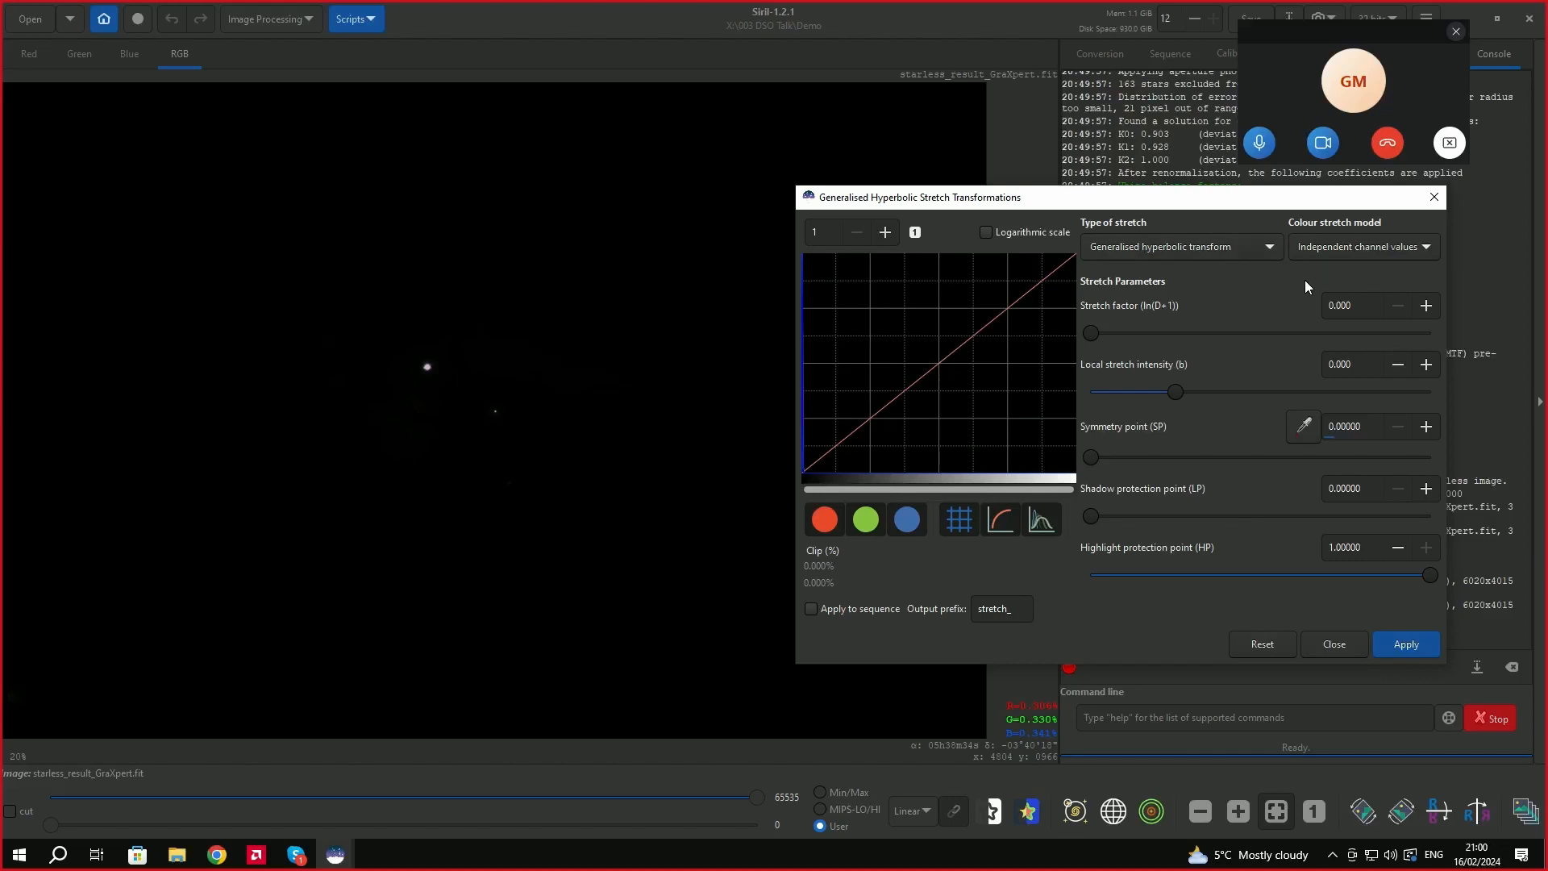
Set the colour stretch model to Human weighted luminance.
click(1429, 250)
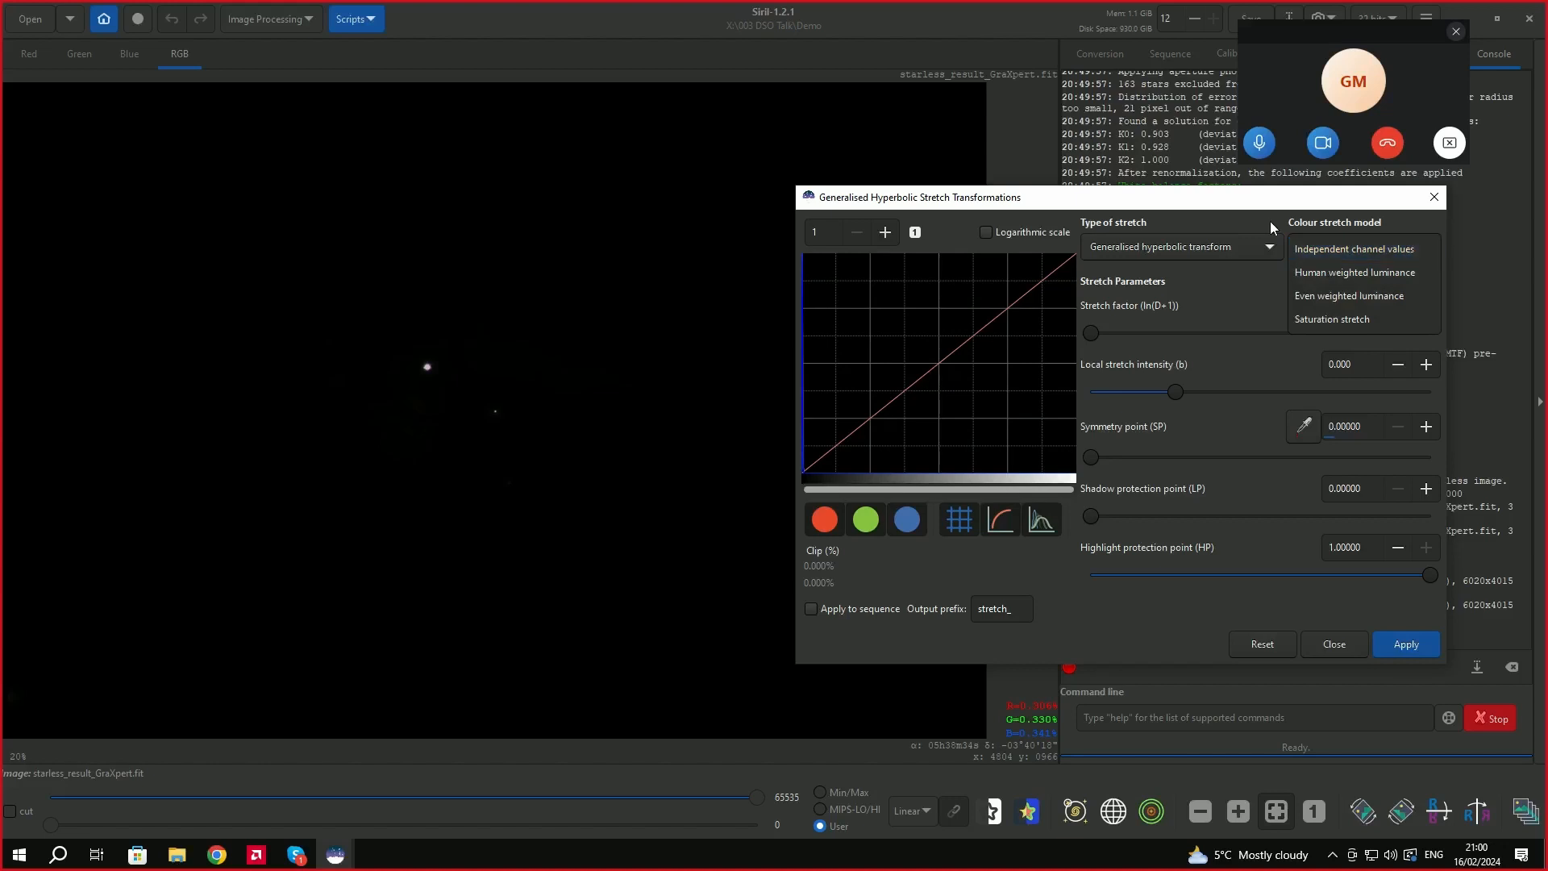
click(1222, 287)
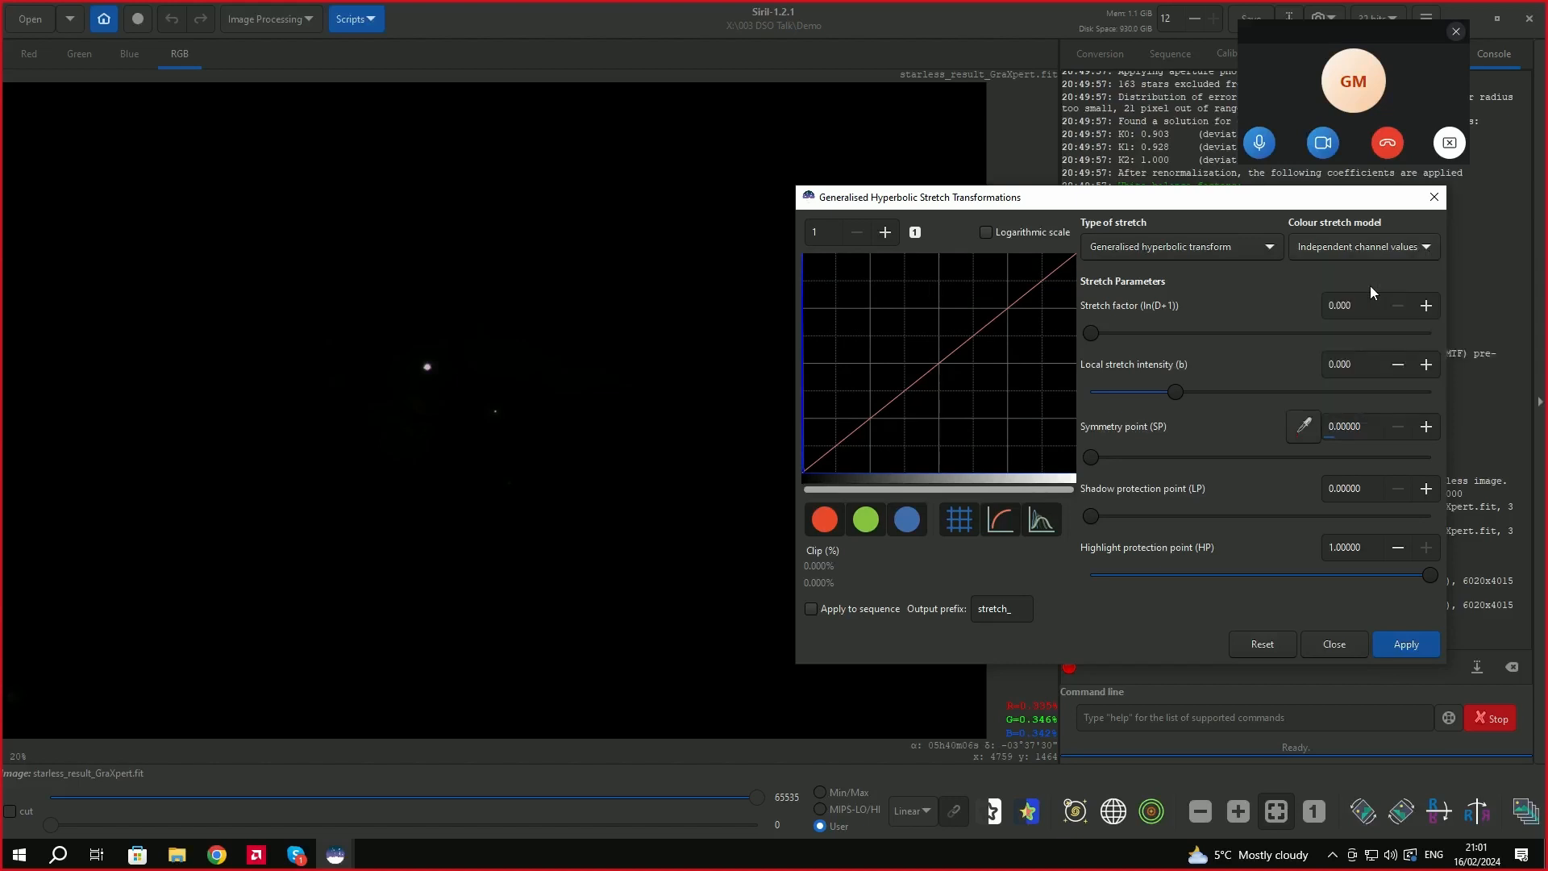
click(1428, 252)
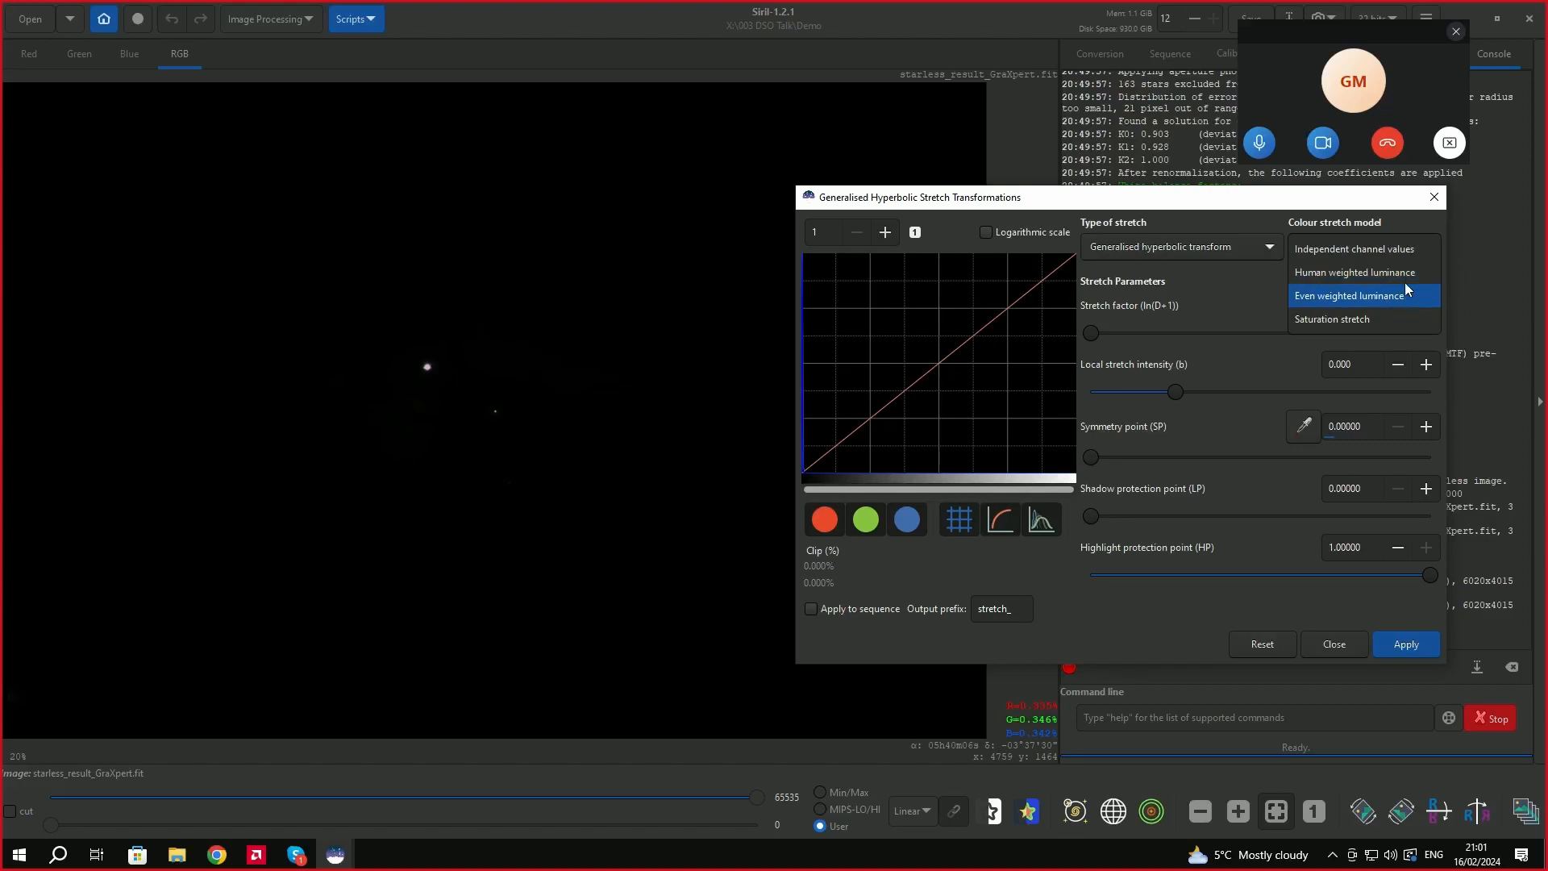
click(1330, 274)
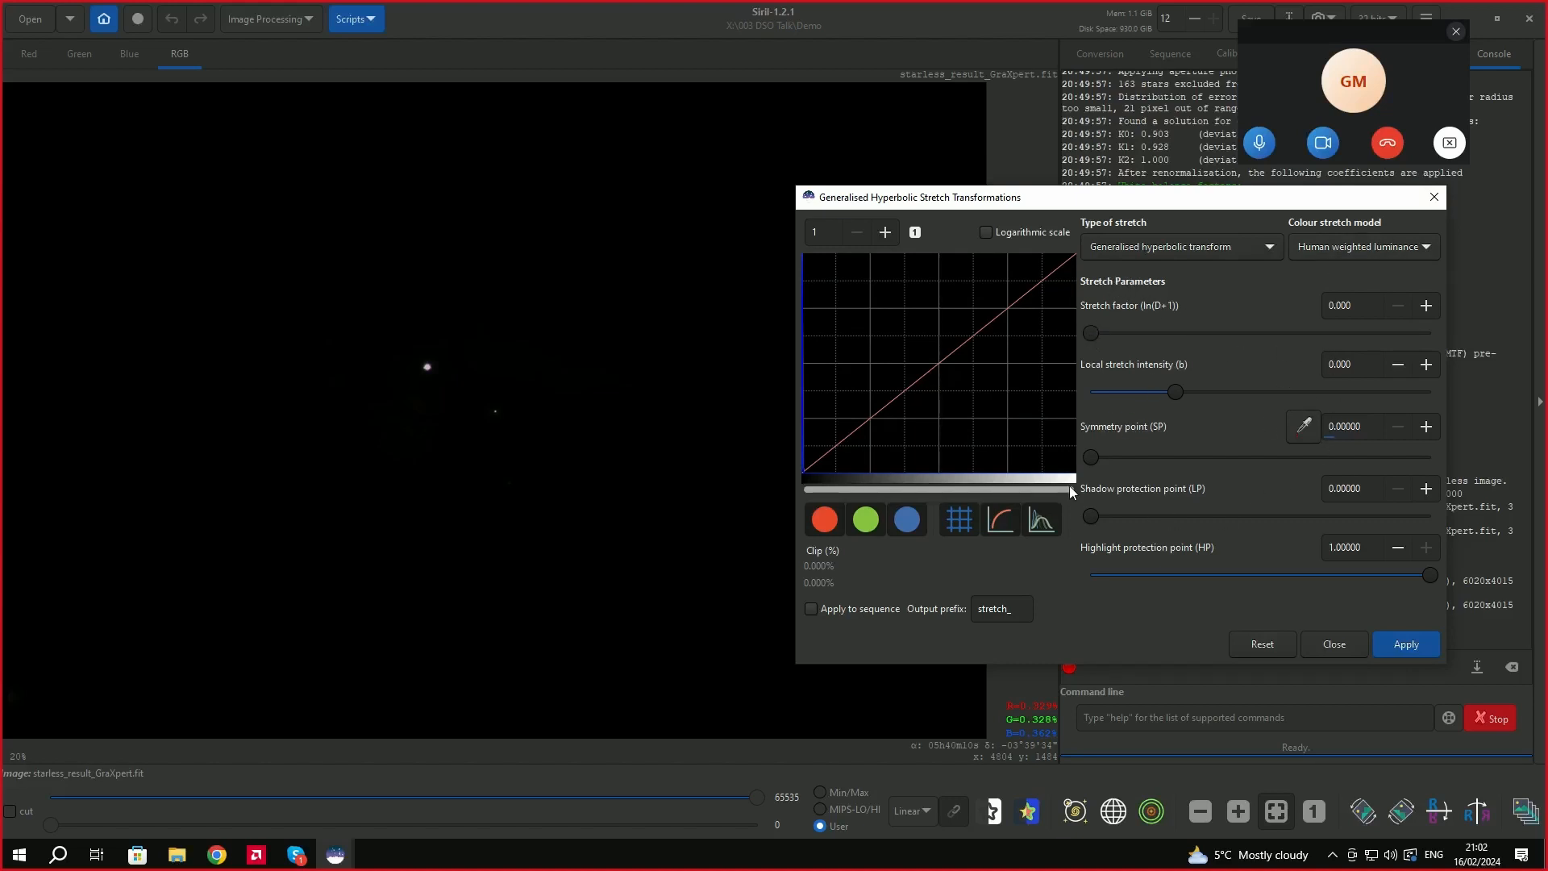
Raise the stretch factor gradually to about 4.511 to preview the stretch on the starless image.
drag(1091, 334, 1148, 335)
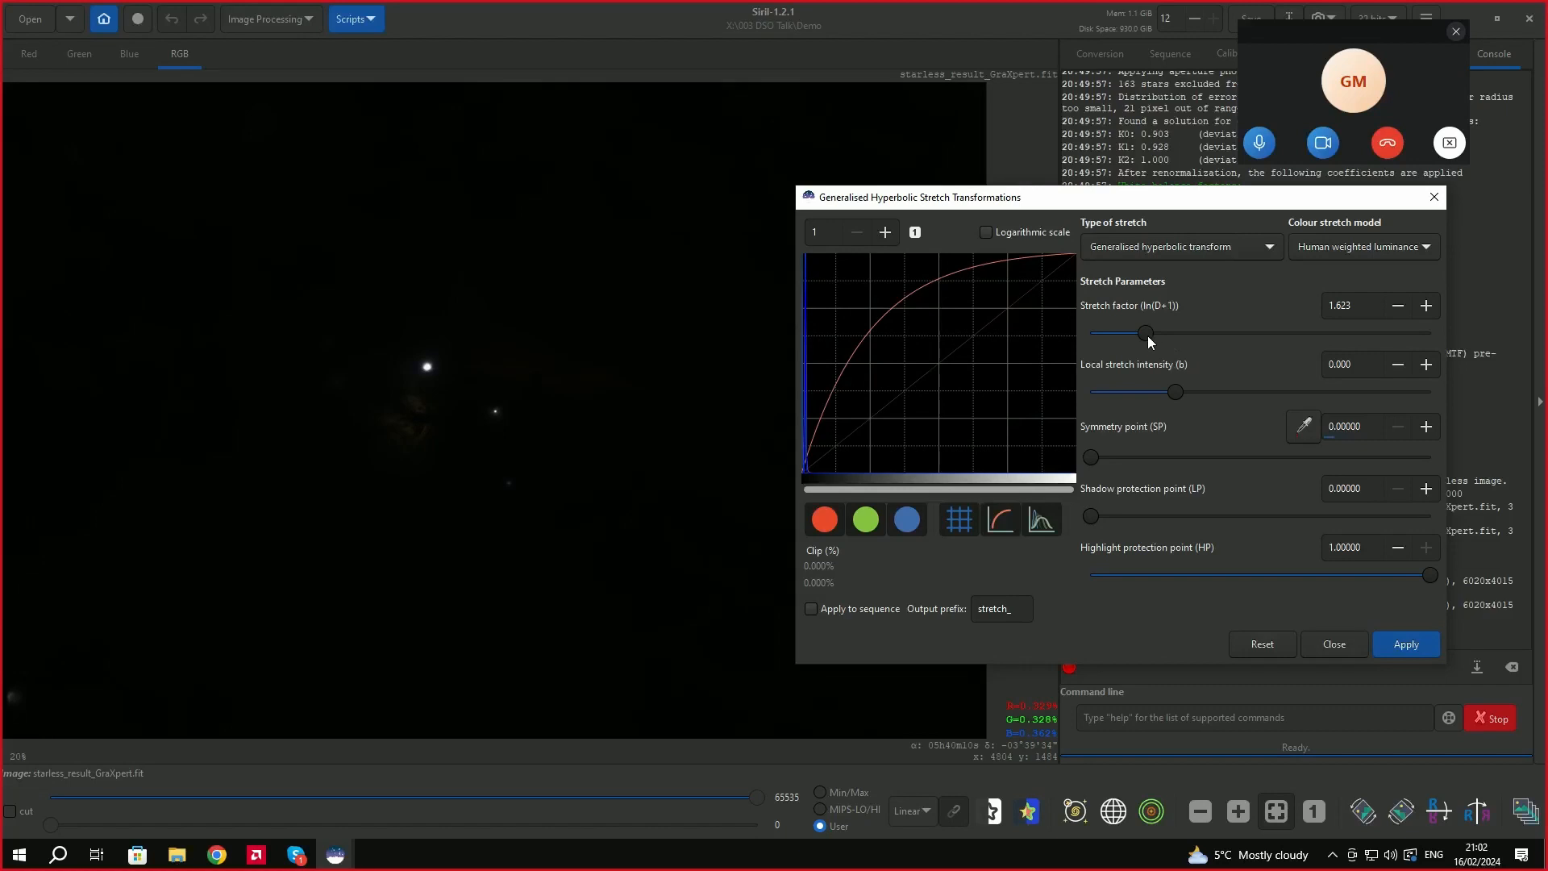
drag(1147, 331, 1201, 331)
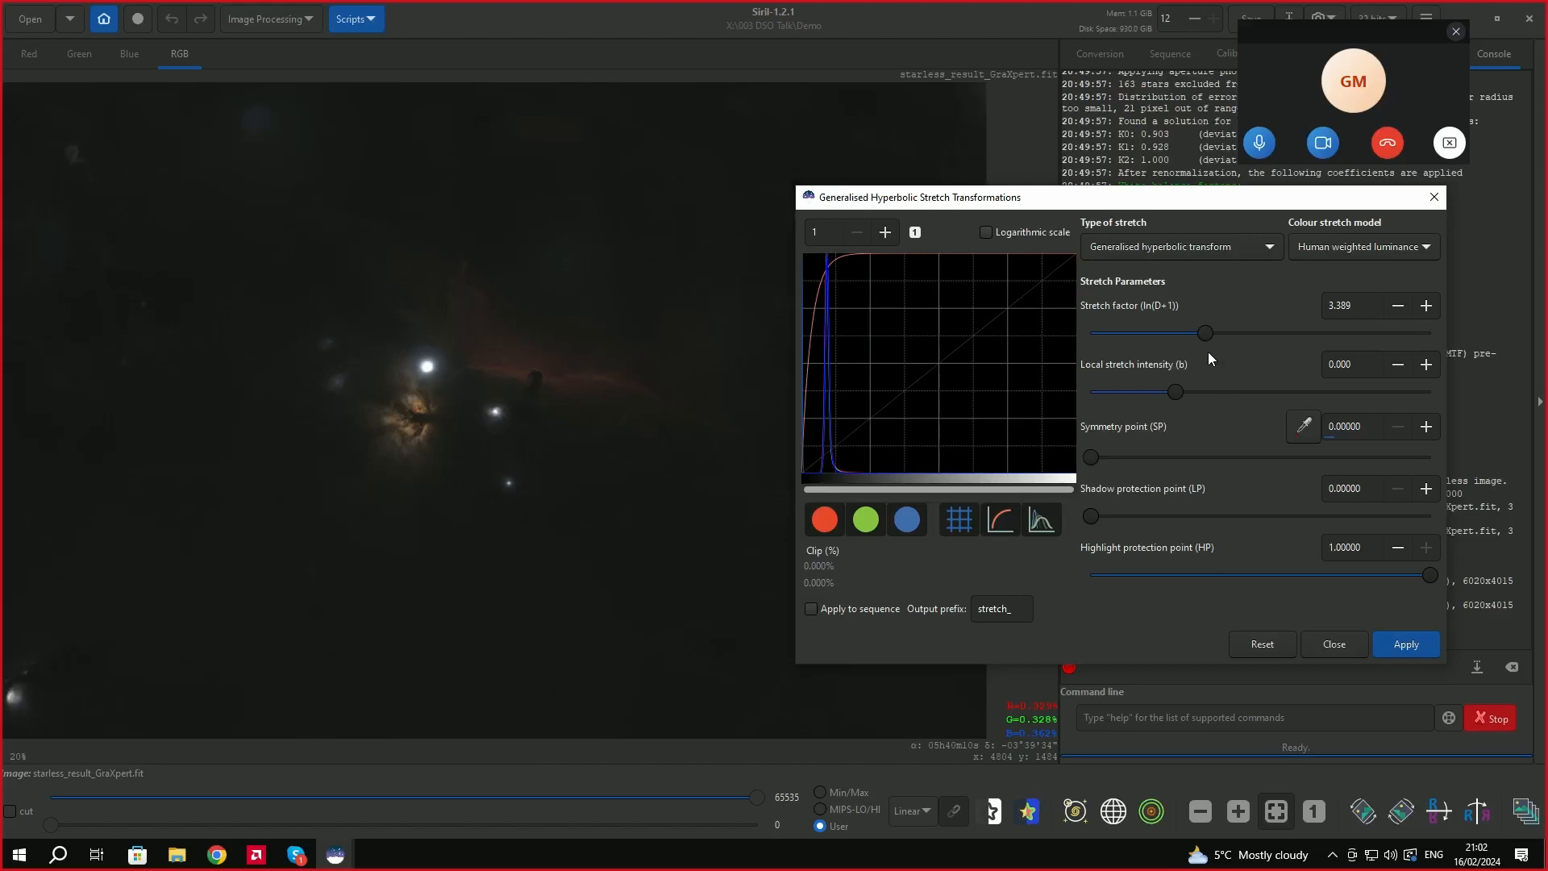
drag(1211, 336, 1247, 332)
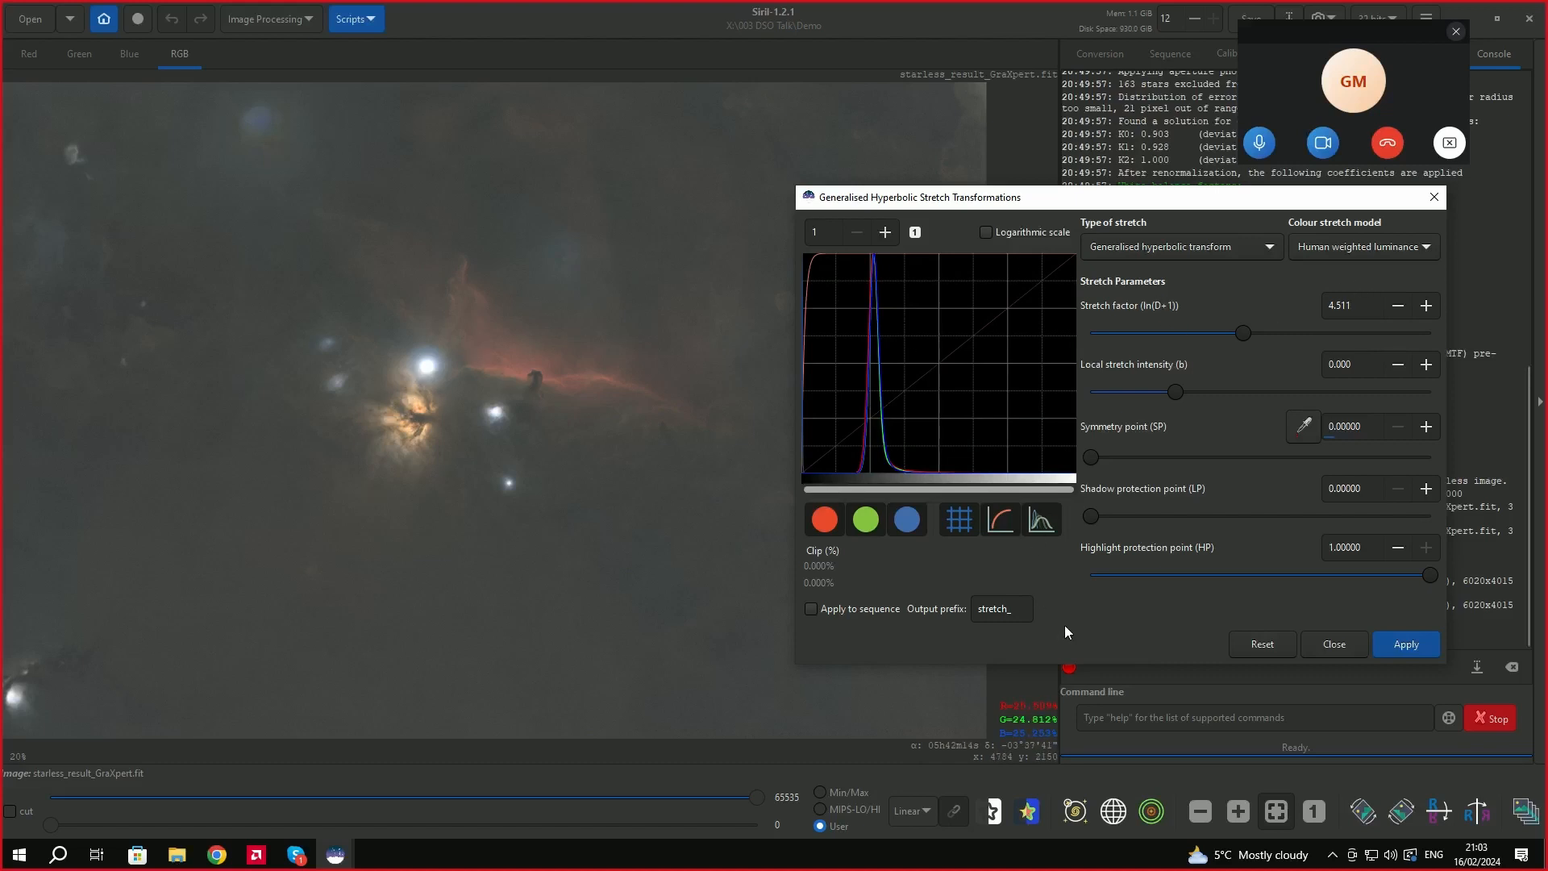
Compare the preview under the Independent channel values, Human weighted luminance and Even weighted luminance models, ending on Human weighted luminance.
click(1435, 253)
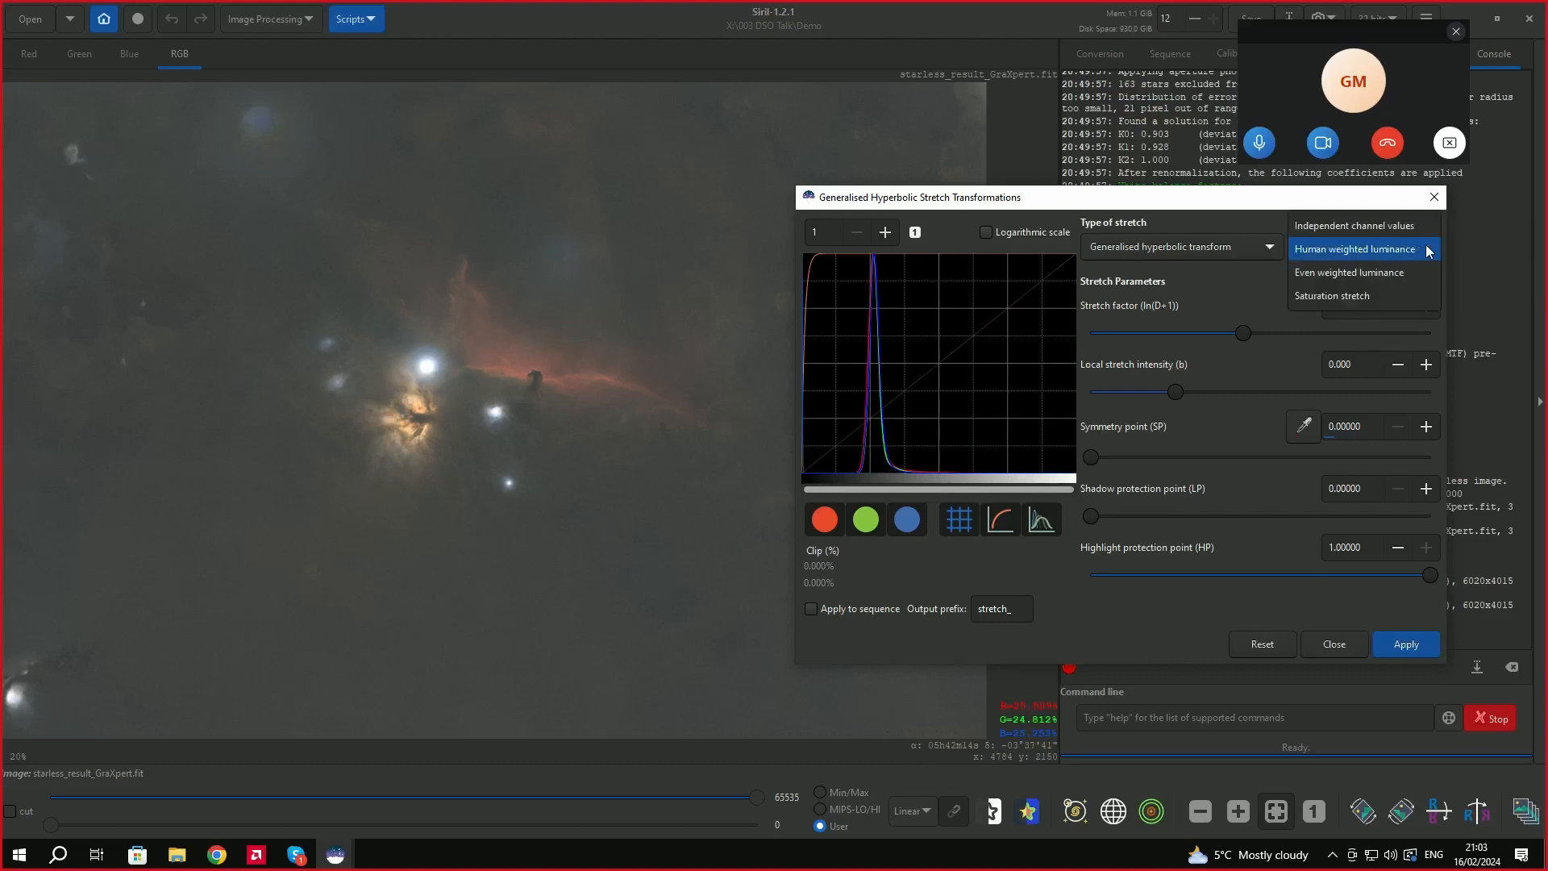
click(1409, 229)
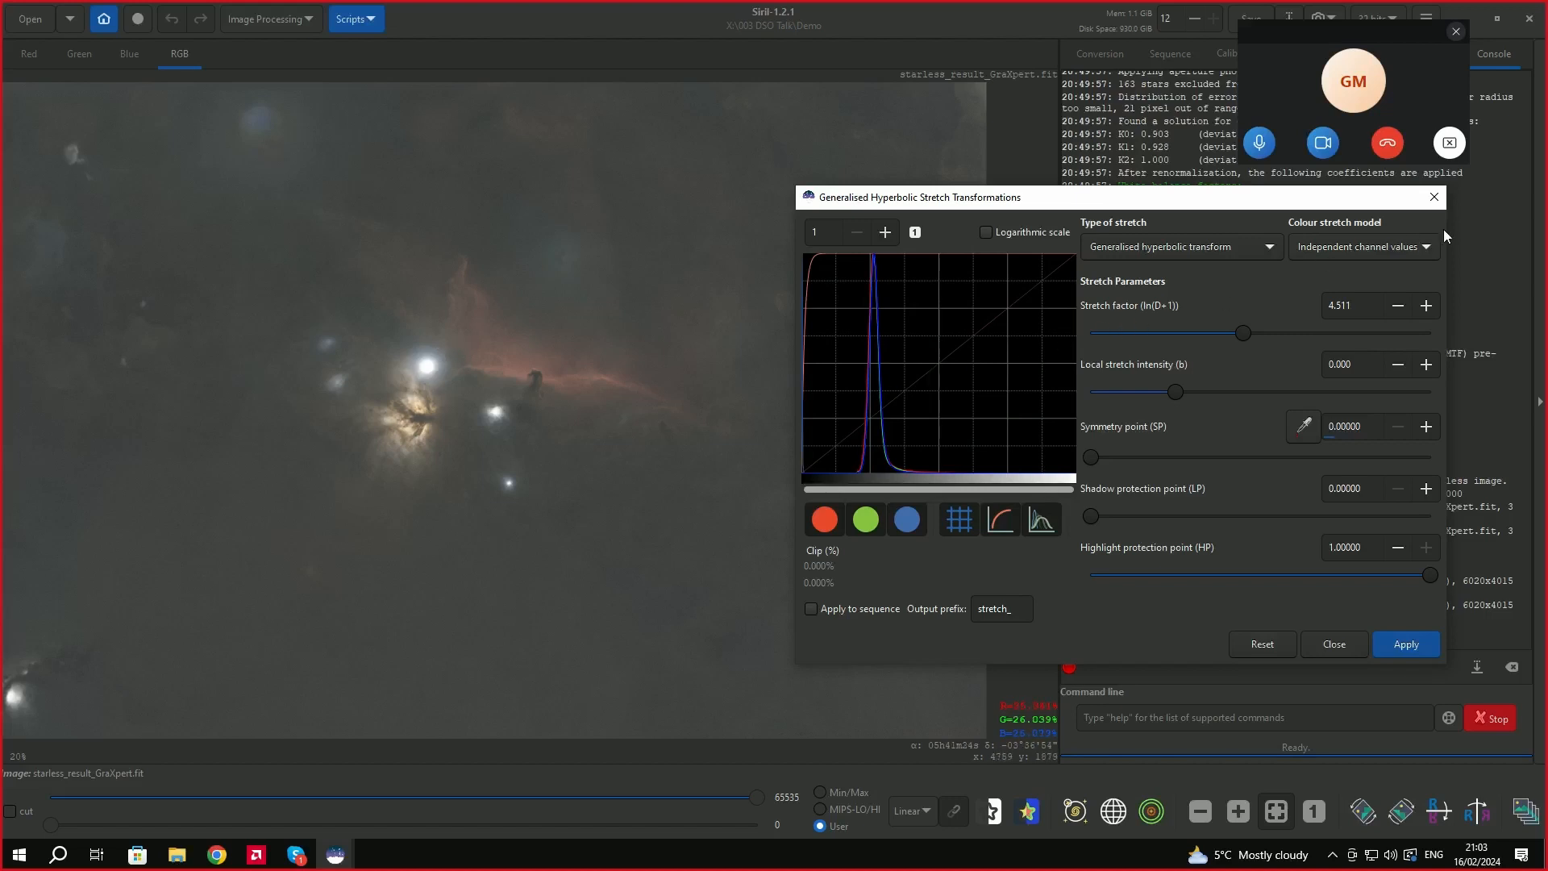
click(1427, 248)
click(1380, 275)
click(1429, 253)
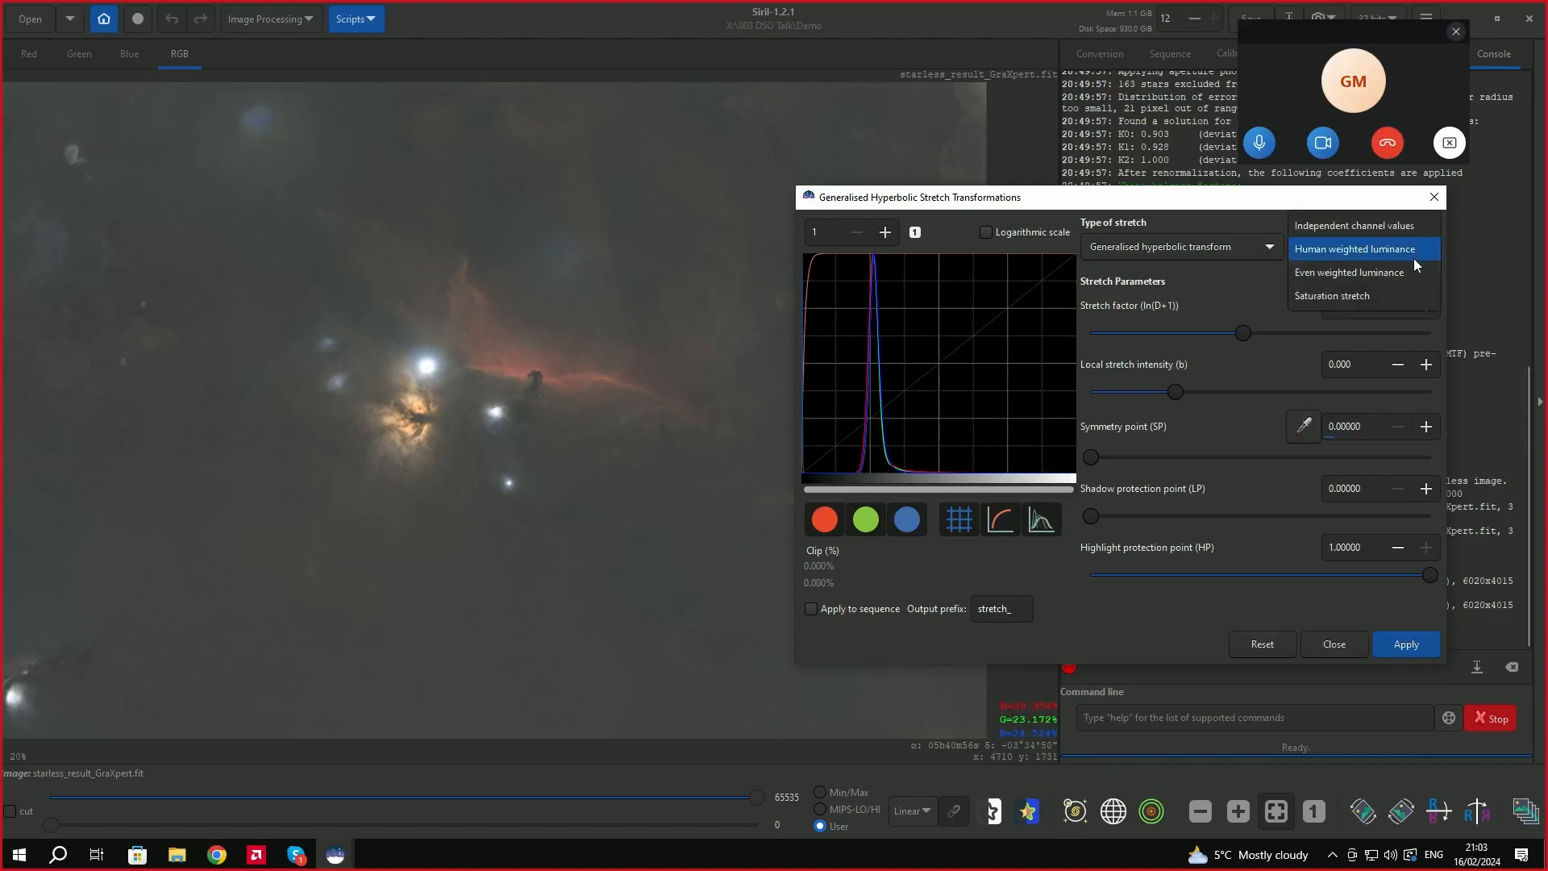
click(1385, 274)
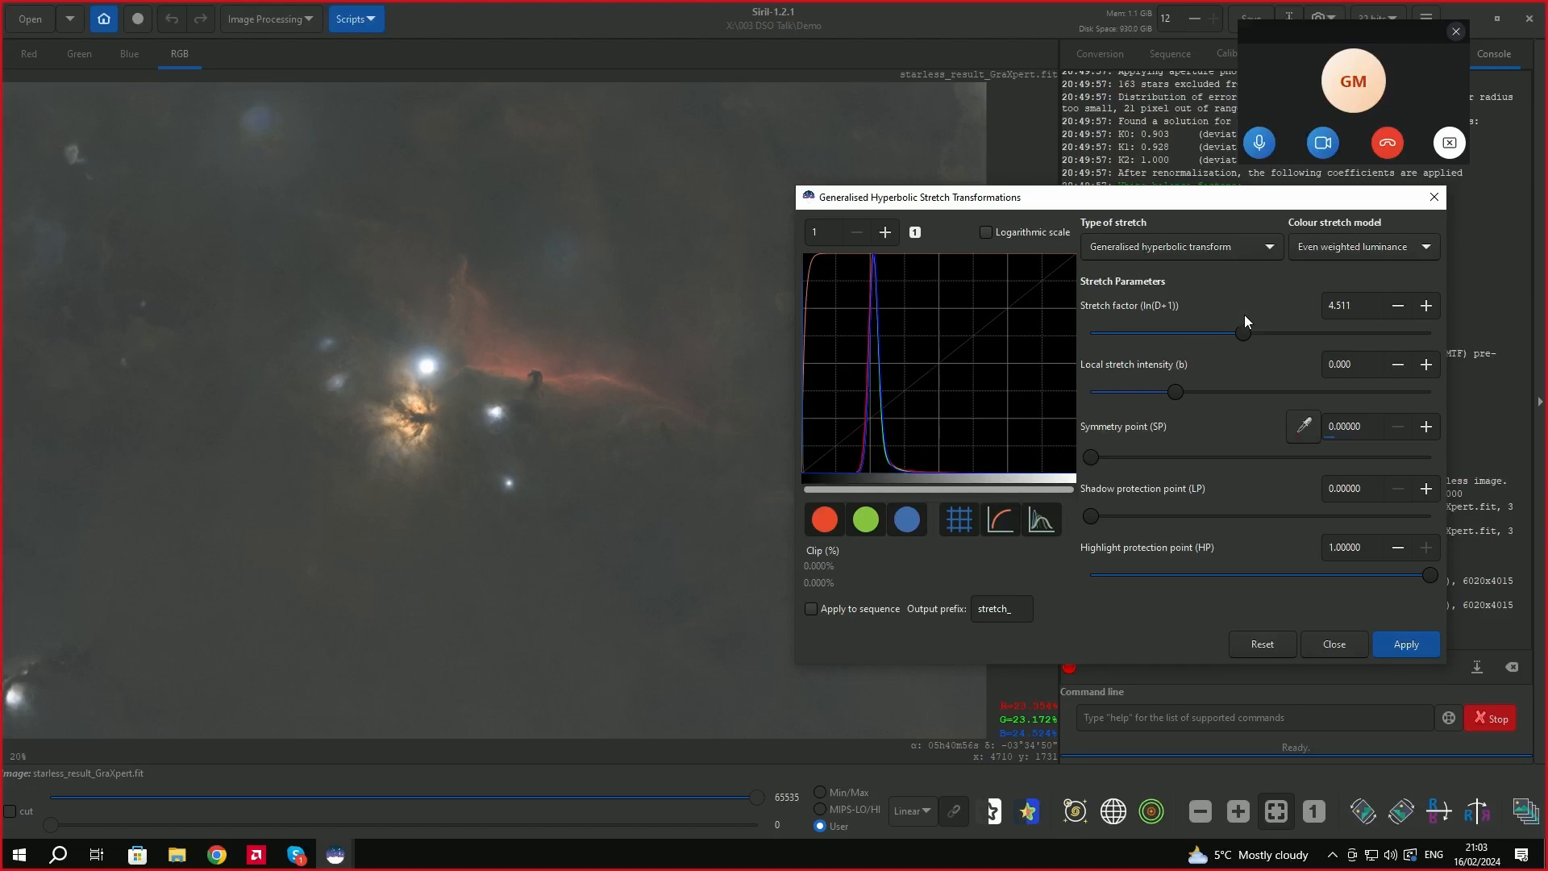
click(1425, 247)
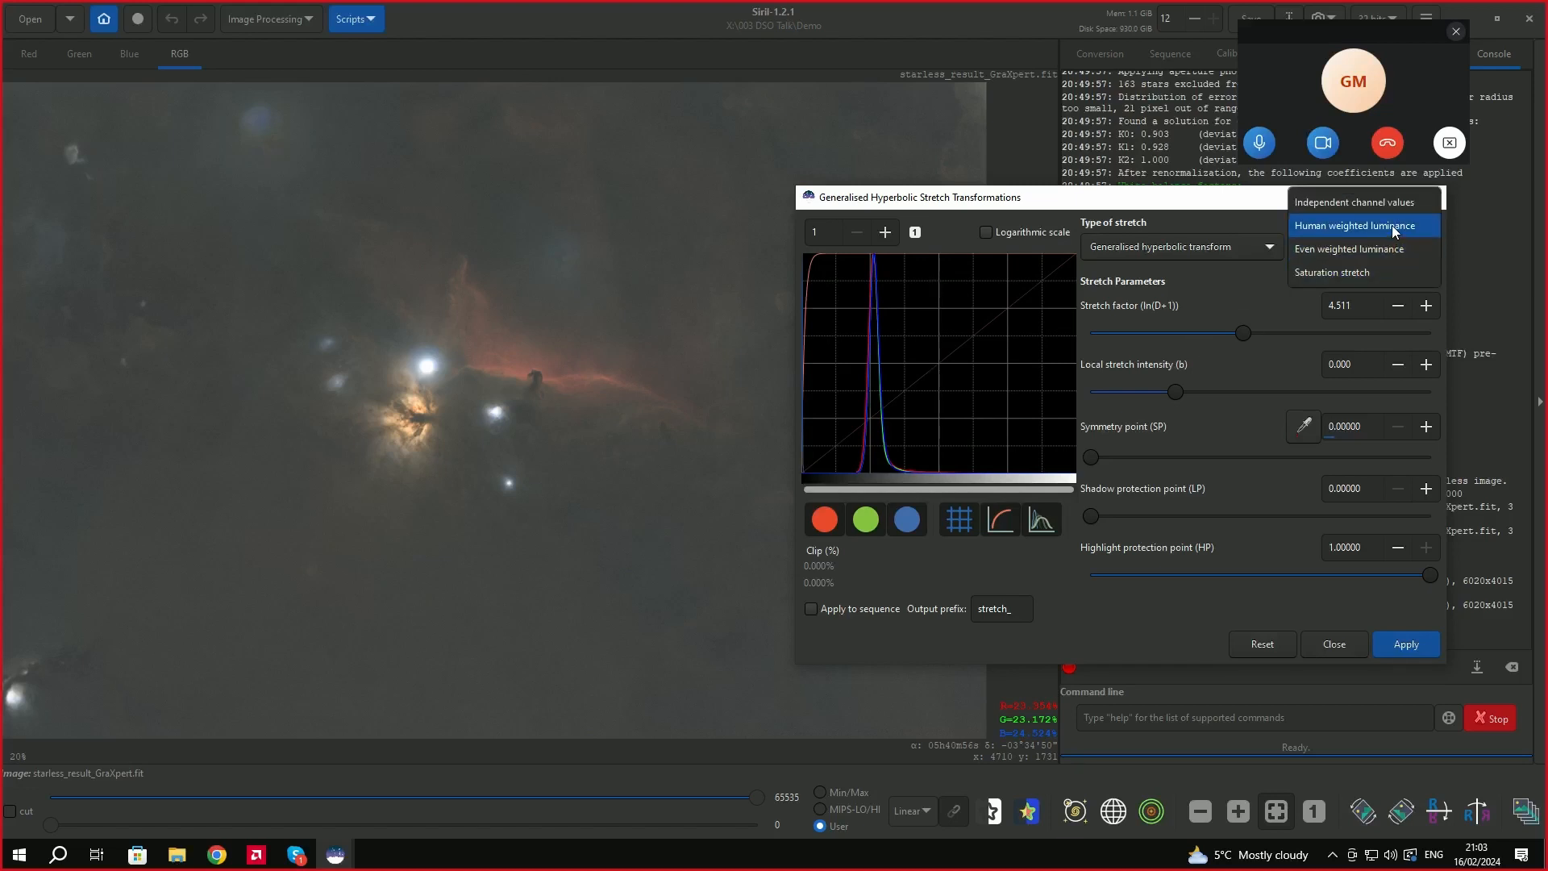
click(1362, 224)
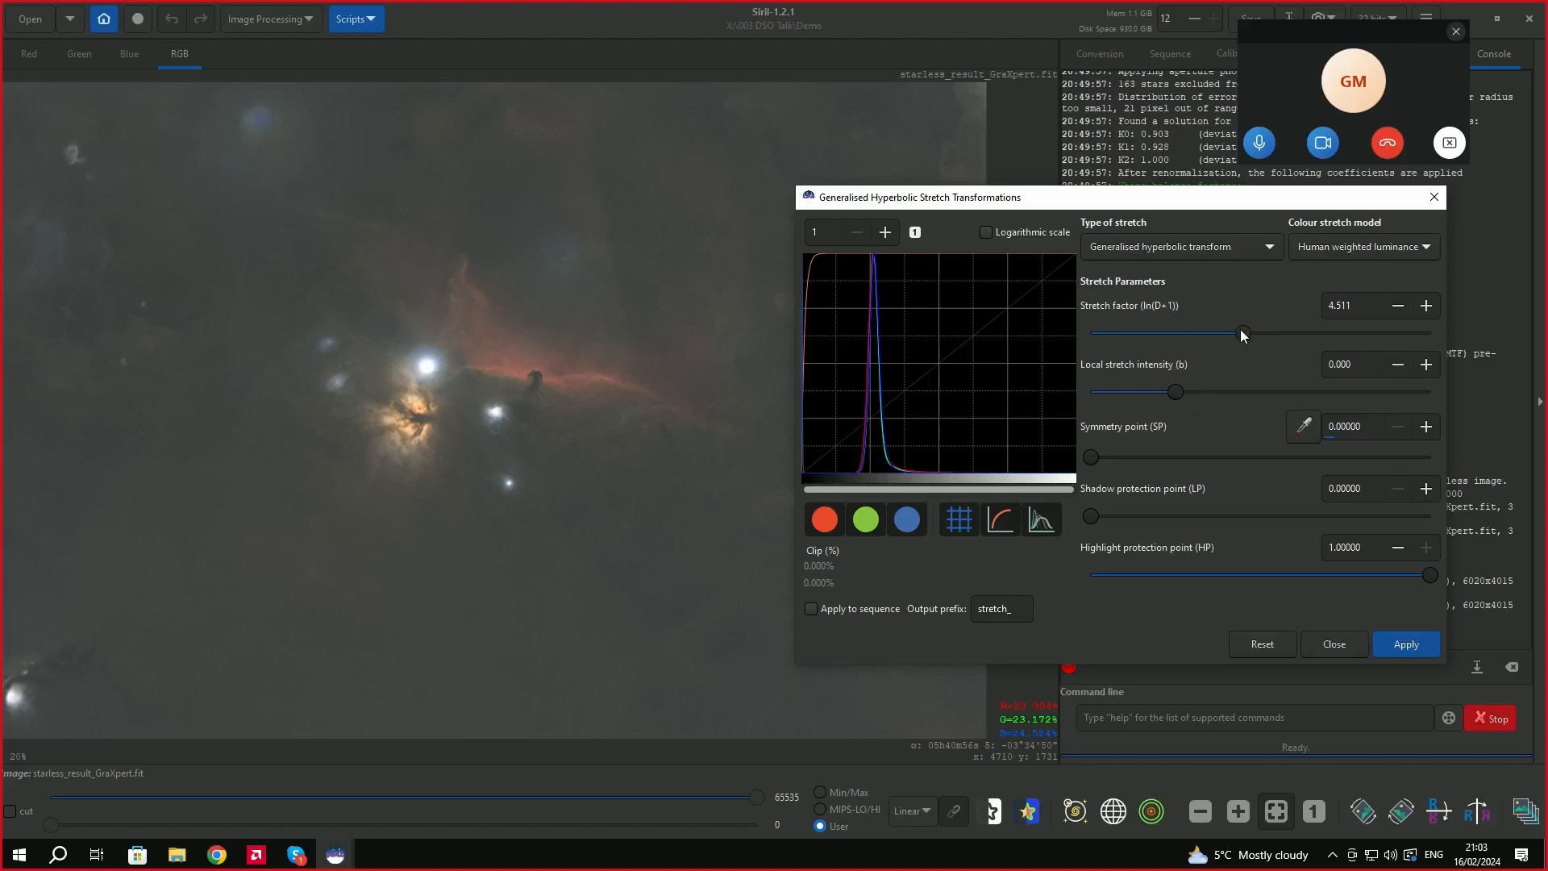
Return the stretch factor to 0 and raise it again in stages to about 3.819.
drag(1242, 332, 1083, 342)
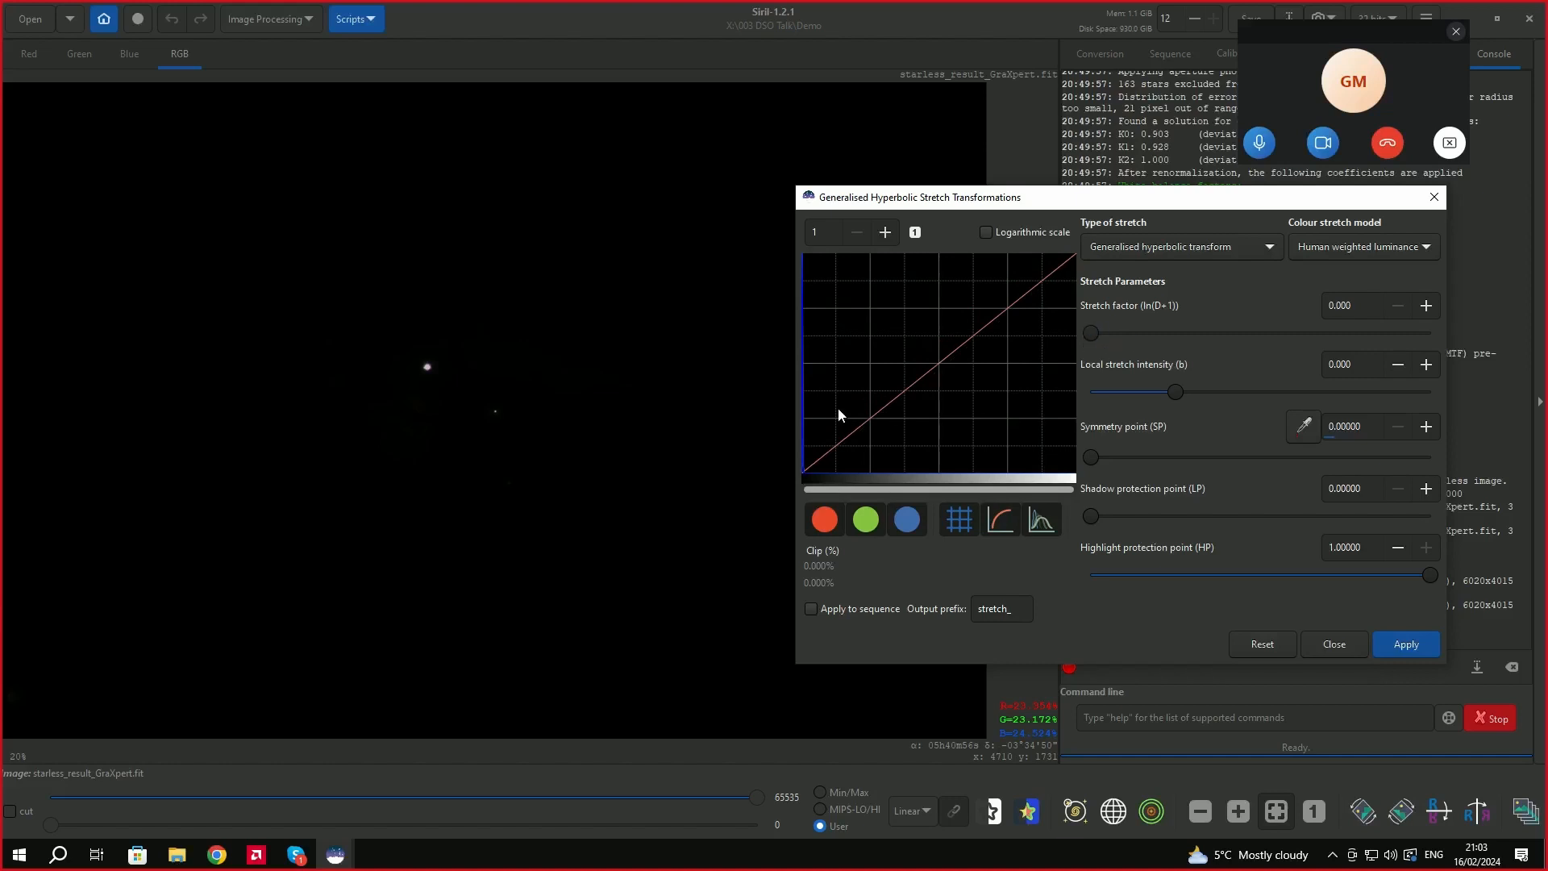
drag(1095, 332, 1158, 331)
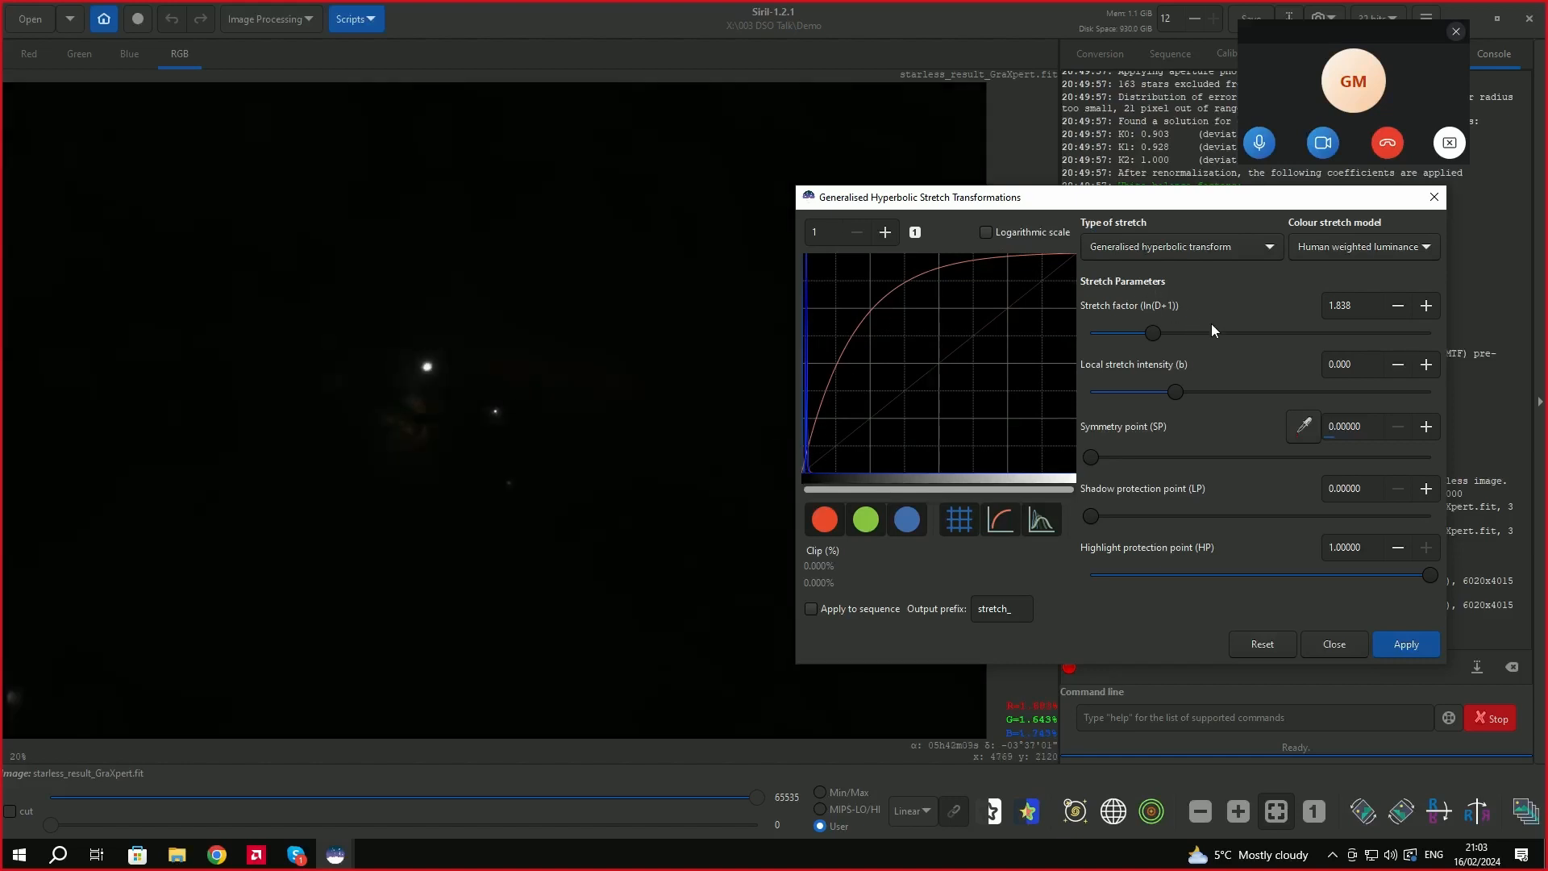
drag(1158, 332, 1200, 333)
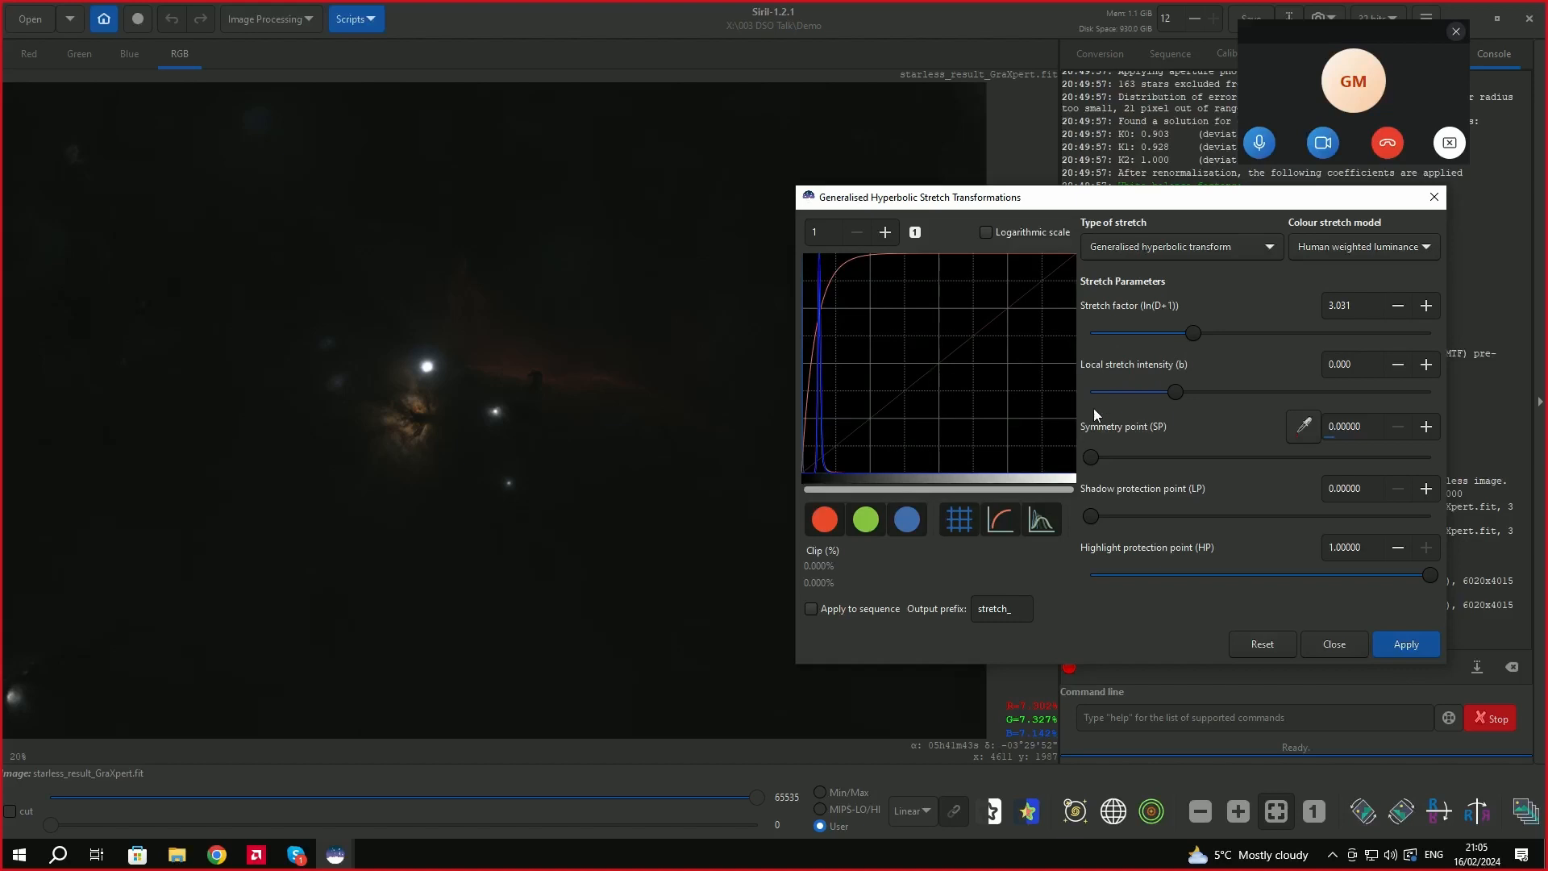
drag(1193, 332, 1224, 345)
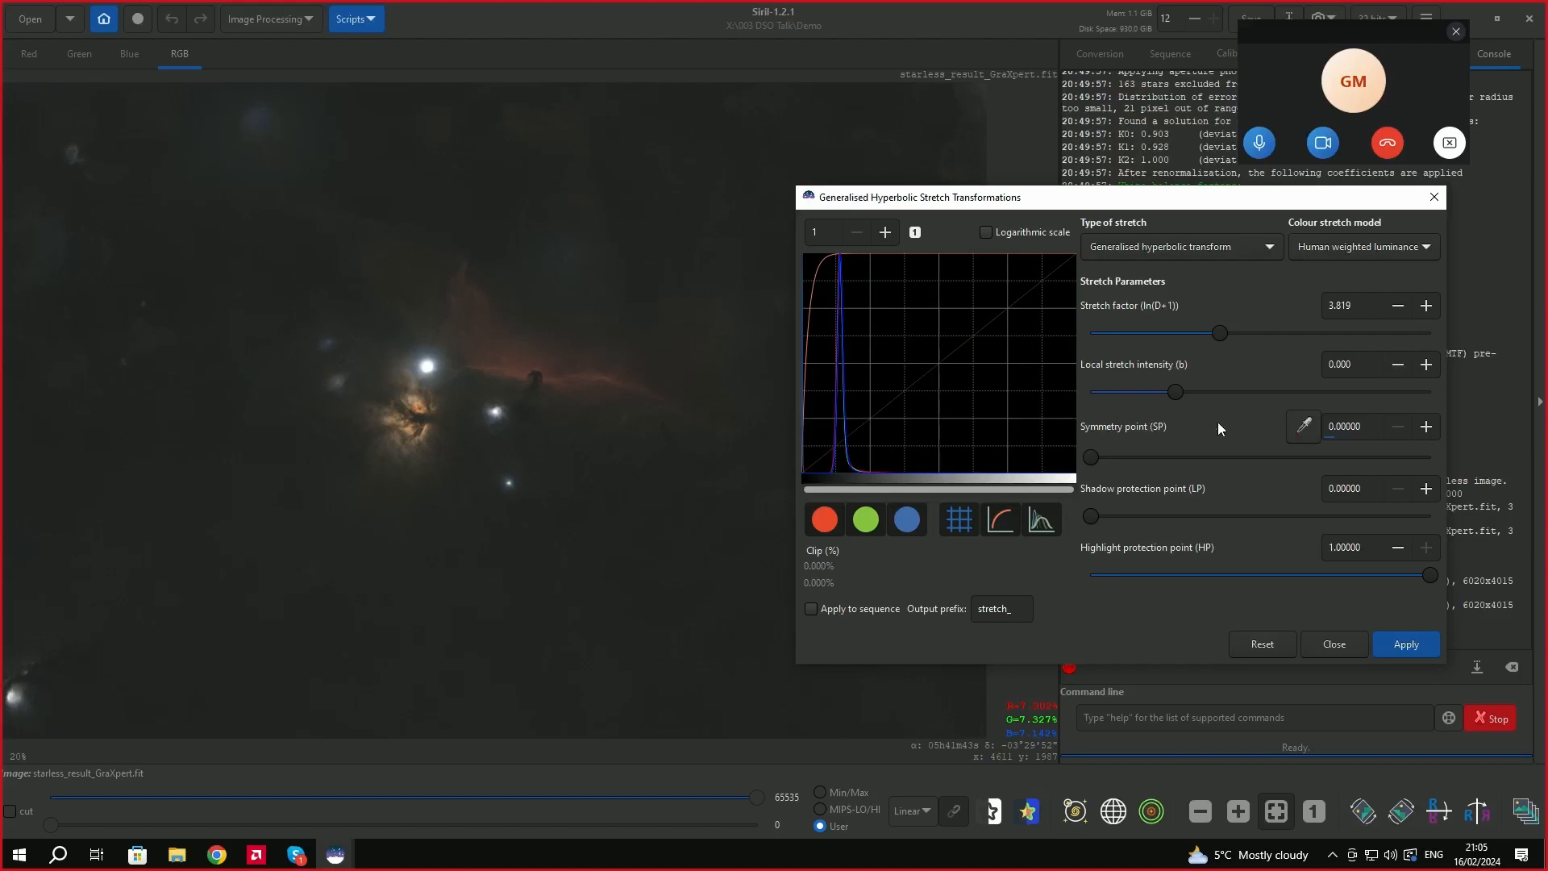
Try a symmetry point of about 0.02119 with the stretch factor lowered to about 1.718.
click(902, 364)
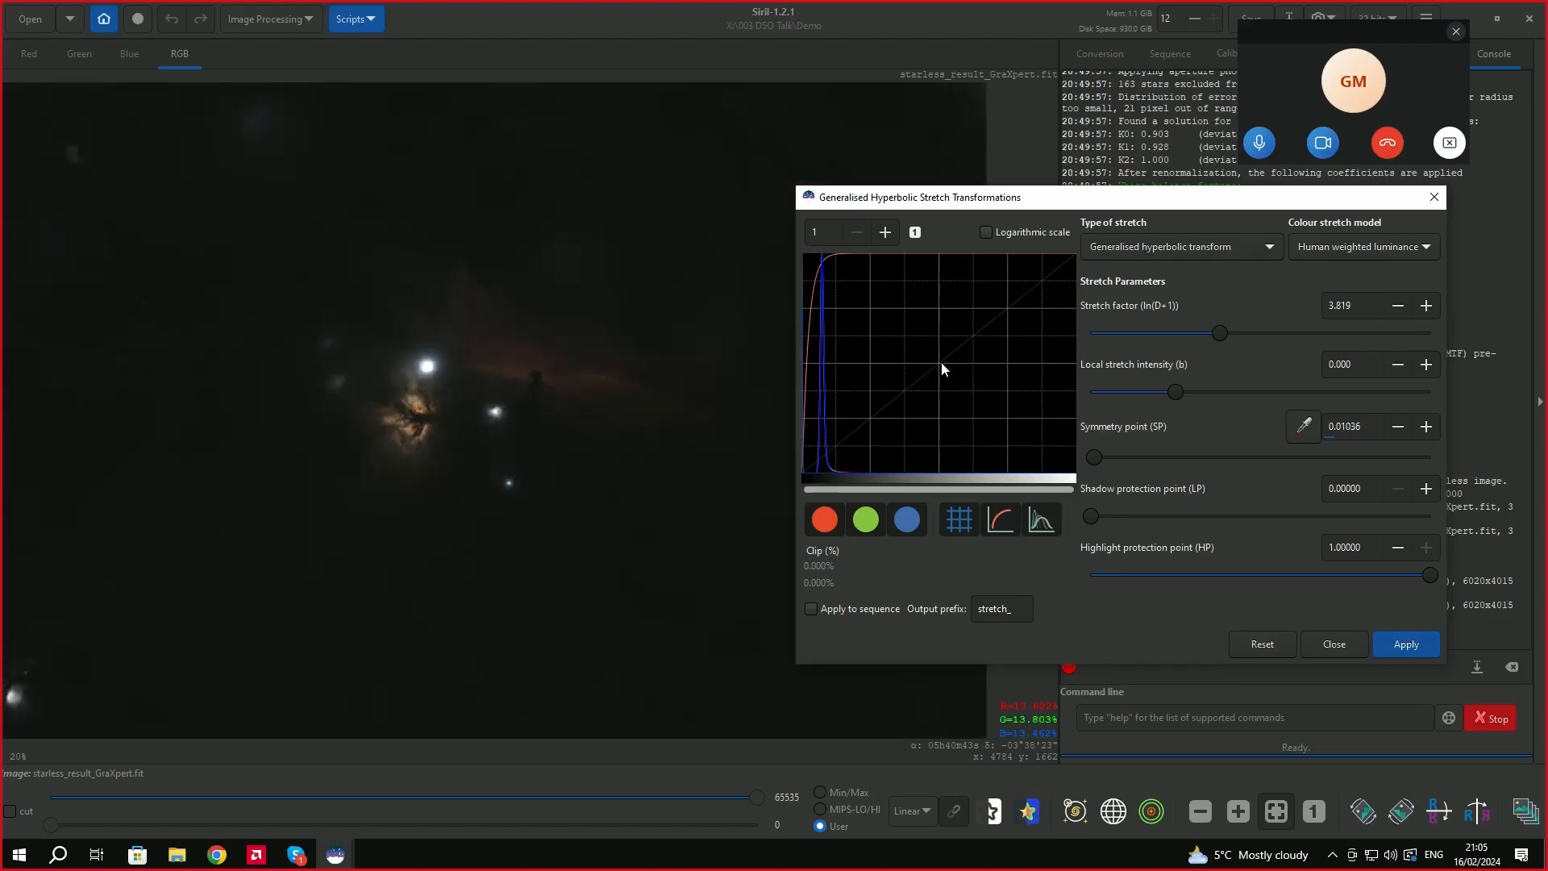
click(941, 361)
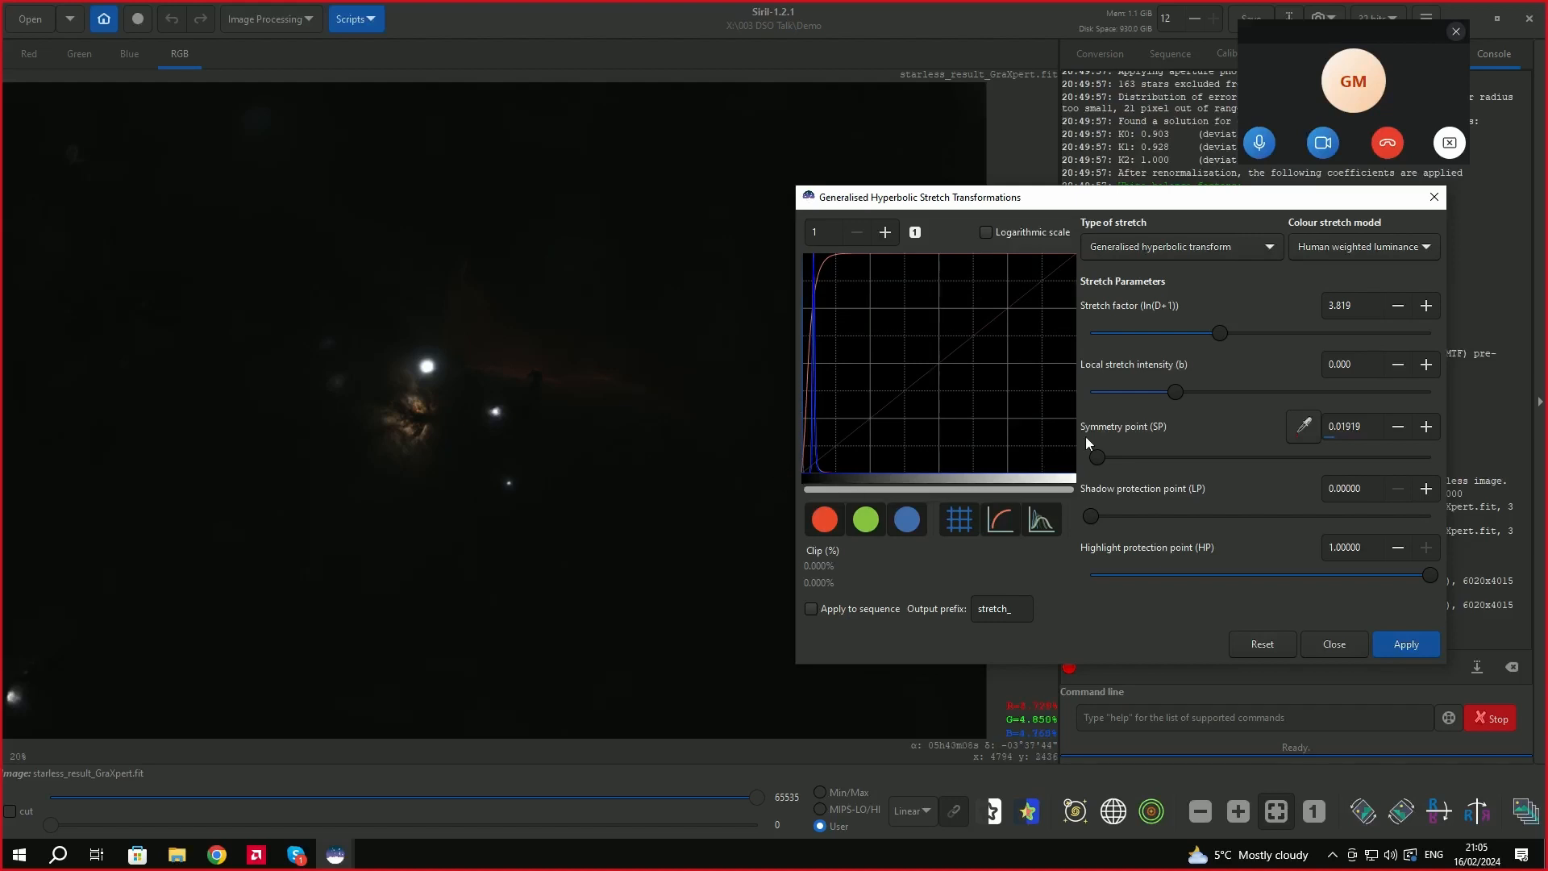
drag(1219, 337, 1148, 350)
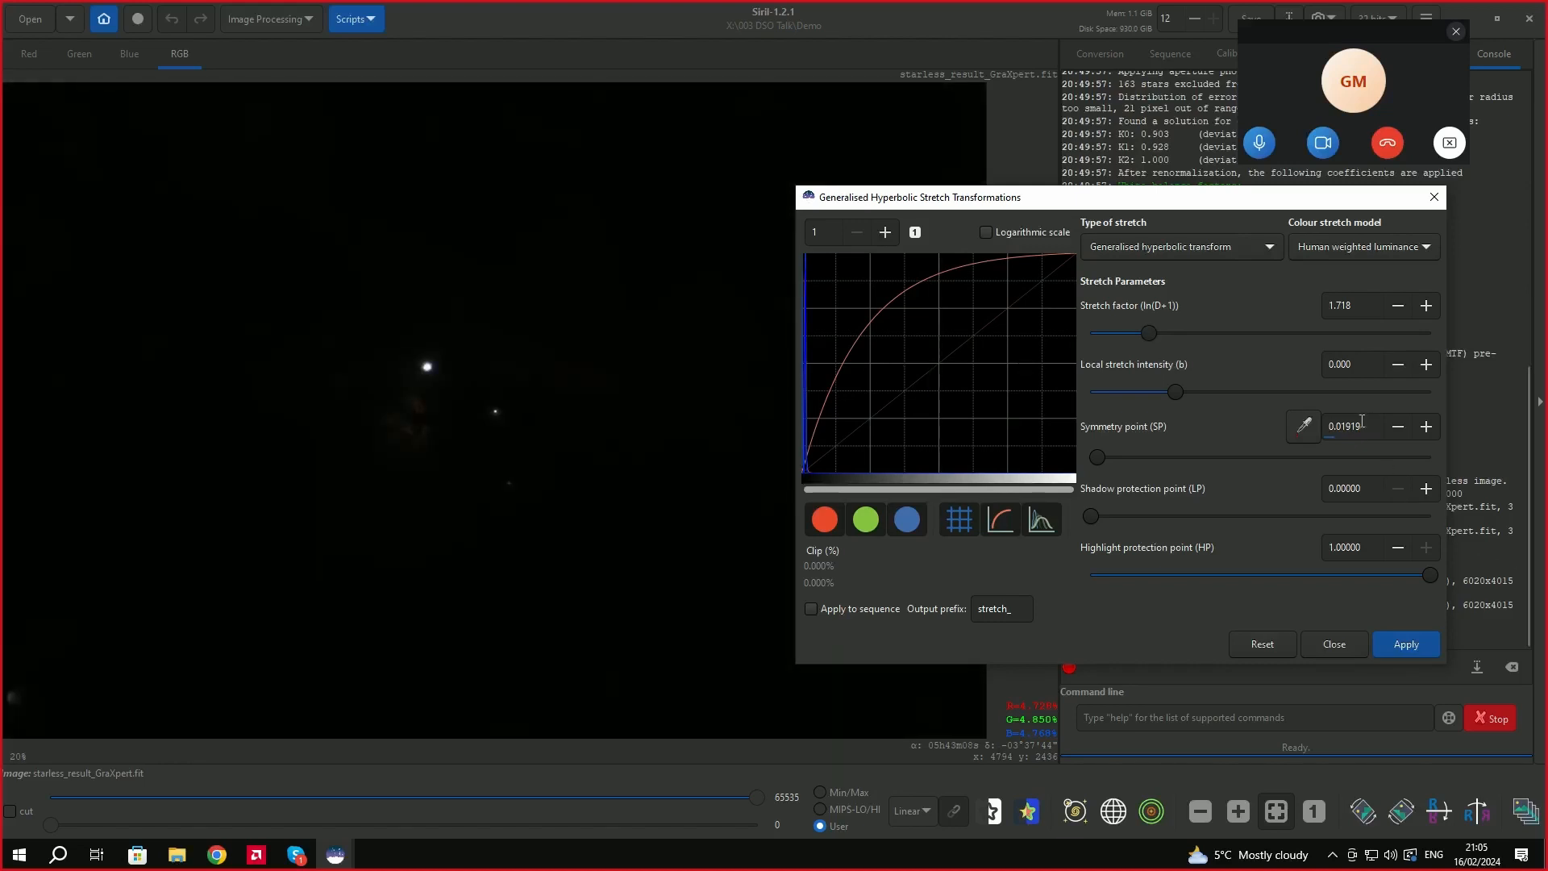
click(1426, 426)
click(1426, 426)
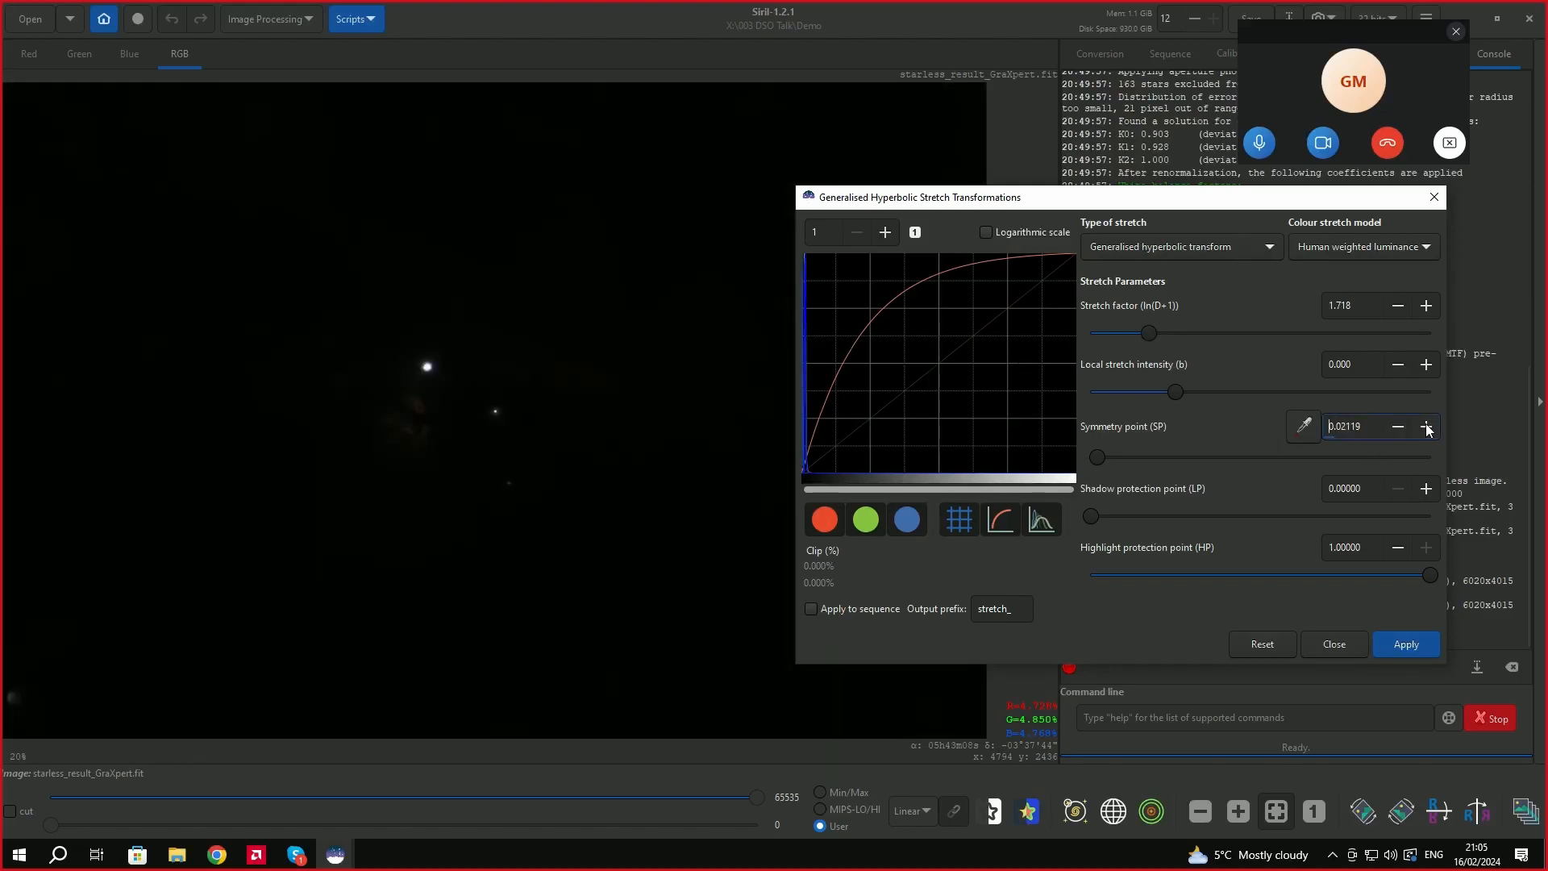
Set the symmetry point to 1 and then to 0.6 to try different curve shapes.
drag(1371, 425, 1330, 426)
text(1)
key(Return)
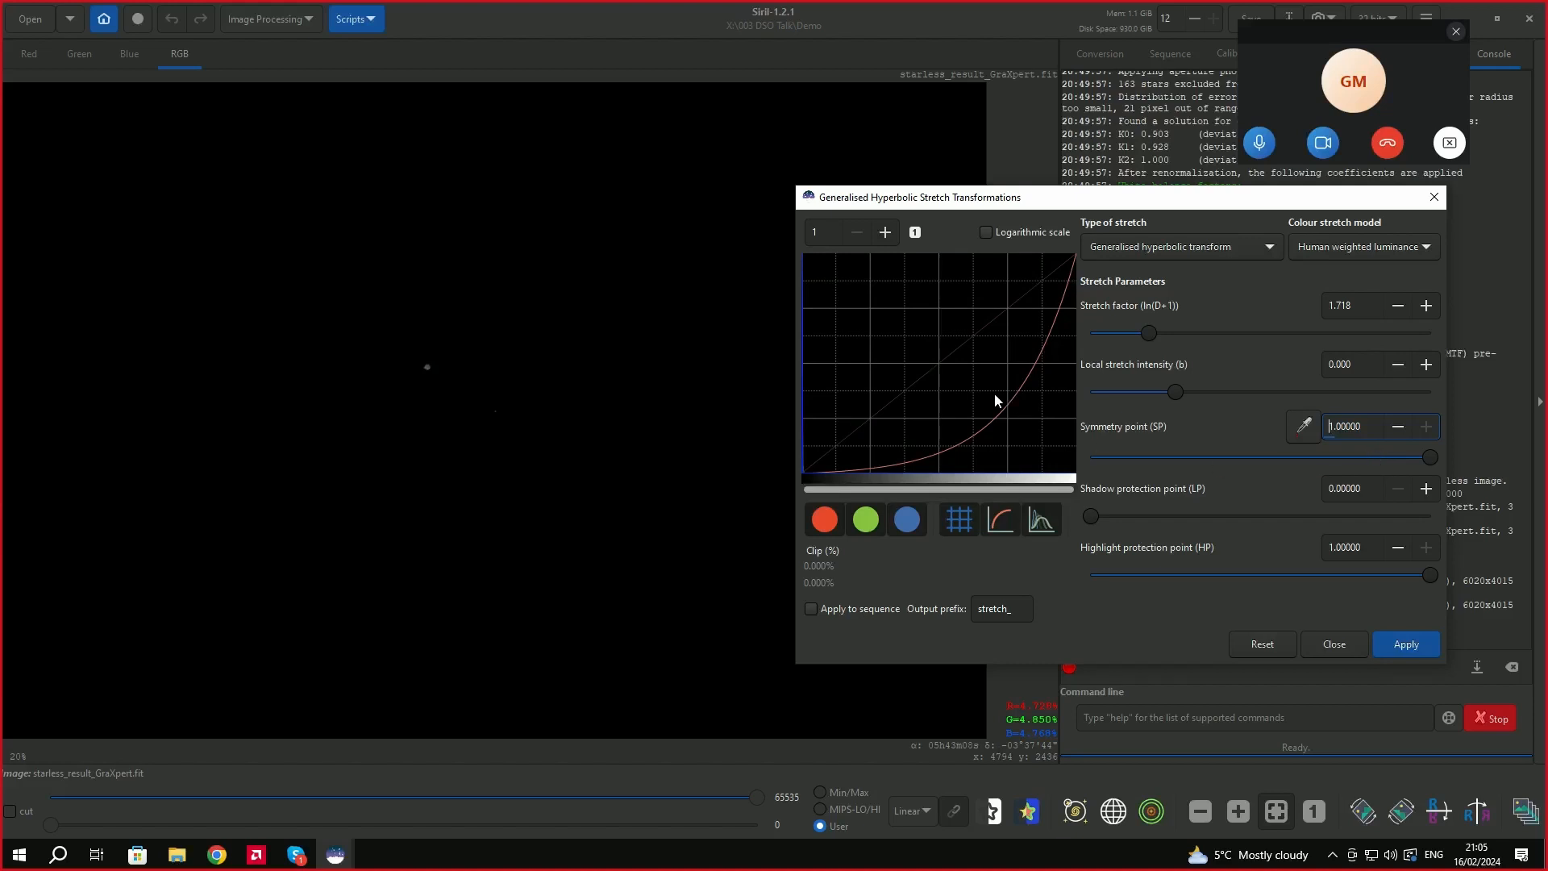
click(1398, 426)
click(1398, 427)
click(1398, 426)
drag(1370, 426, 1335, 425)
text(6)
key(Return)
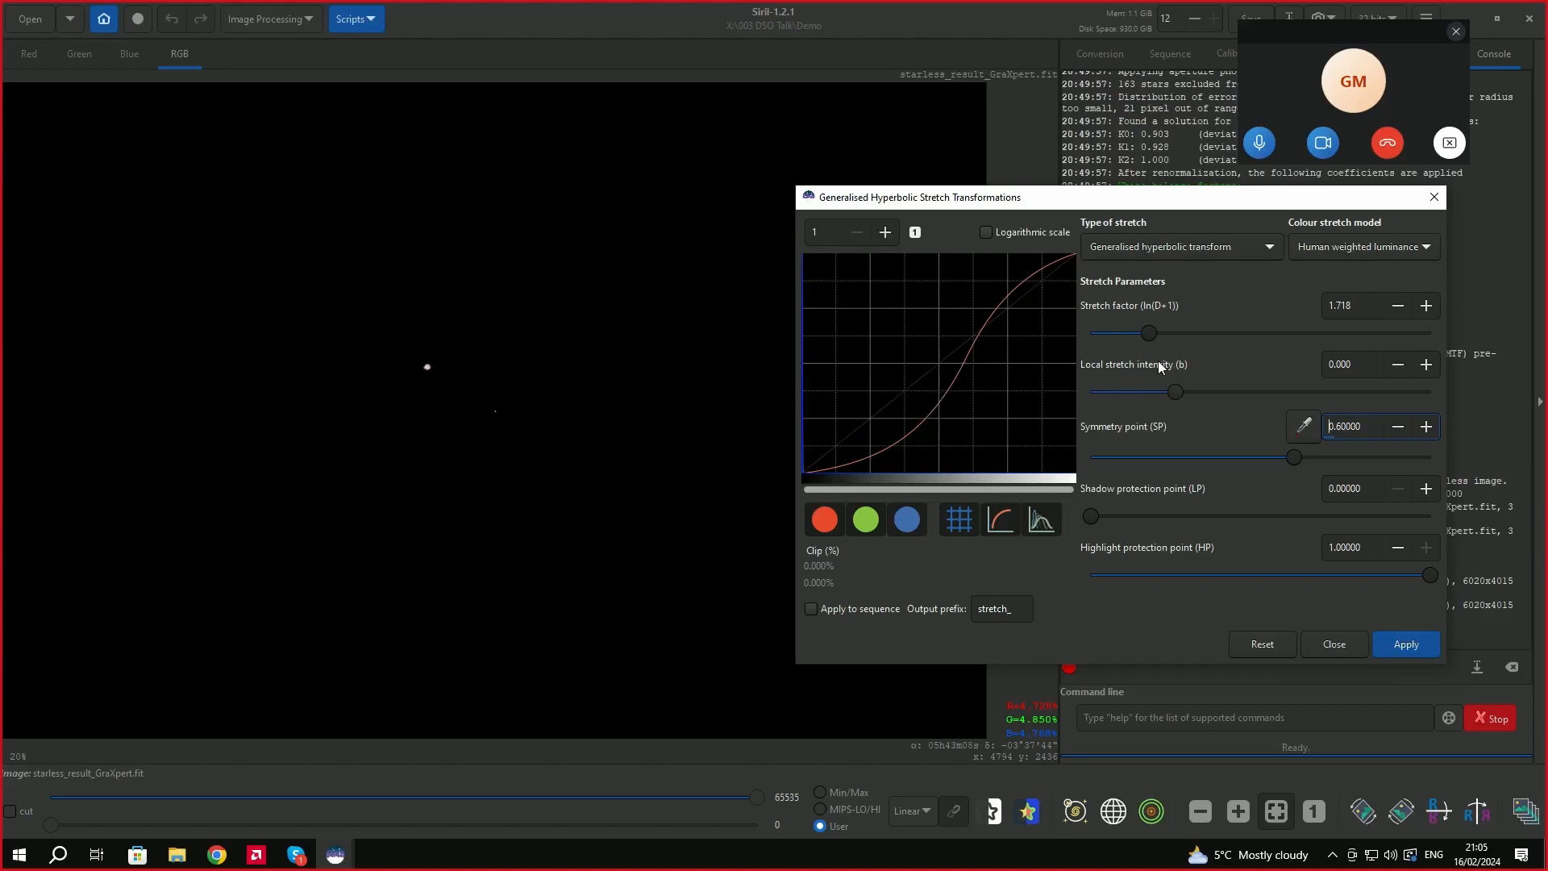
Try local stretch intensities of about 2.637 and -1.516, and set the value back to 0.
mouse_move(1175, 393)
mouse_down()
mouse_move(1249, 392)
mouse_move(1140, 393)
mouse_move(1269, 393)
mouse_move(1160, 393)
mouse_move(1203, 394)
mouse_move(1191, 389)
mouse_up()
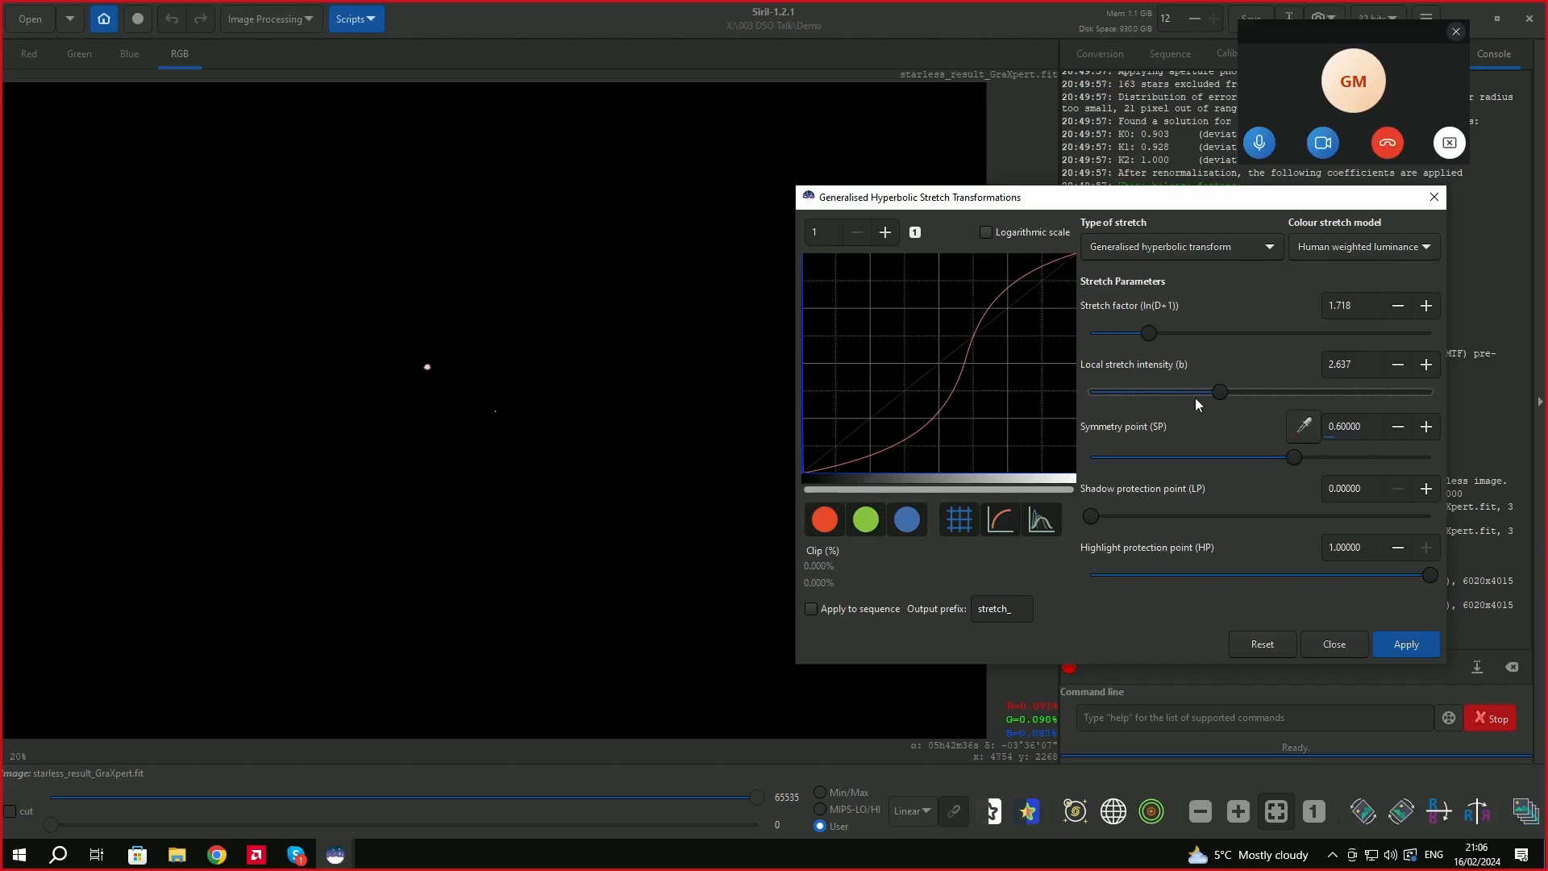
drag(1221, 392, 1152, 394)
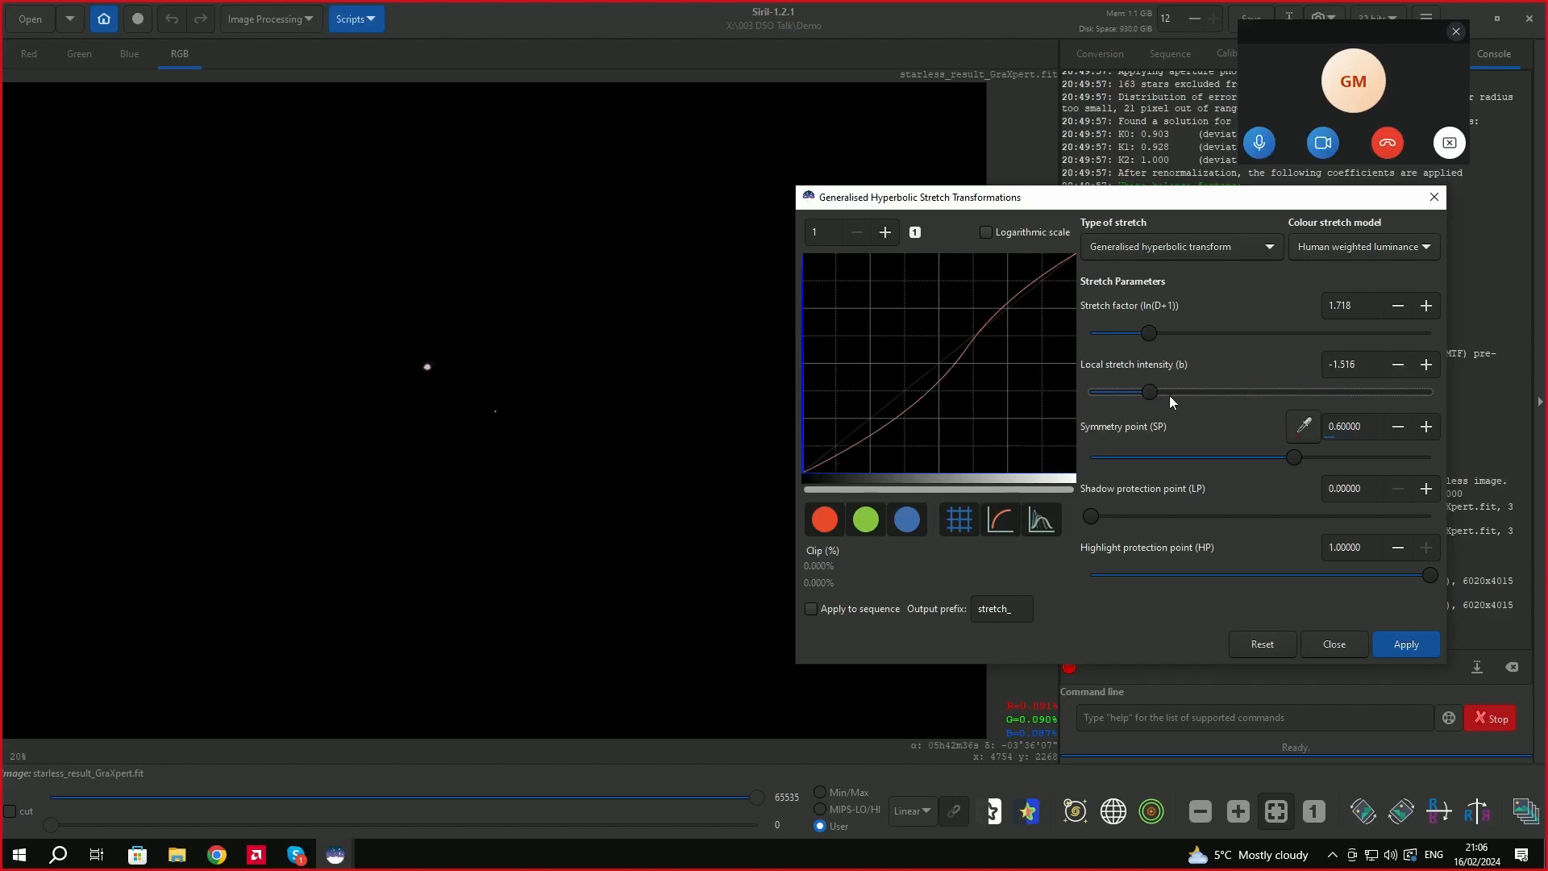
drag(1364, 364, 1242, 380)
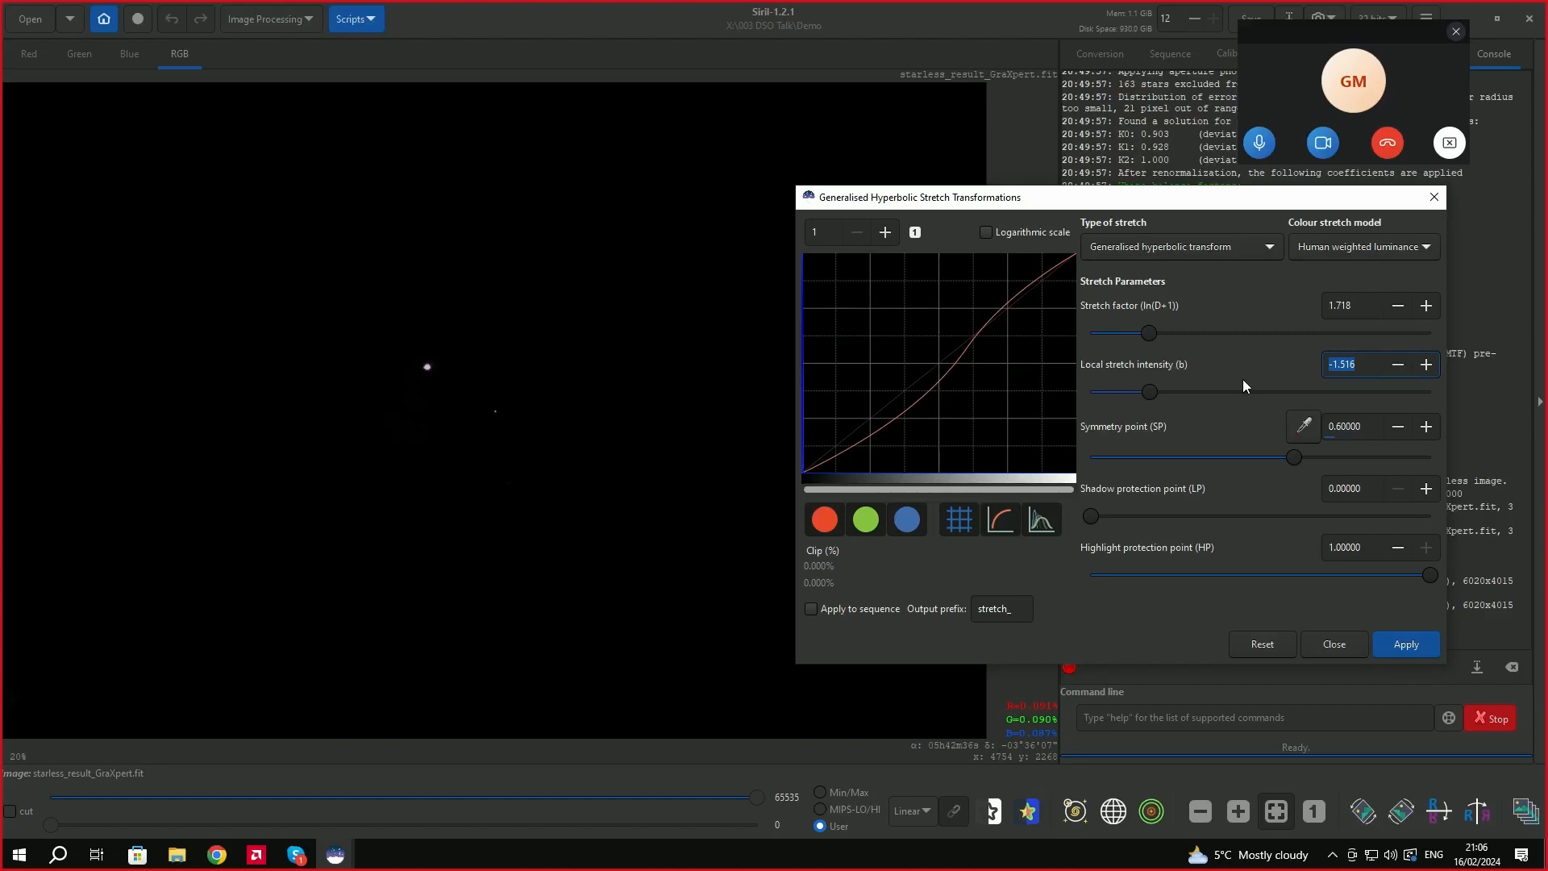
text(0)
key(Return)
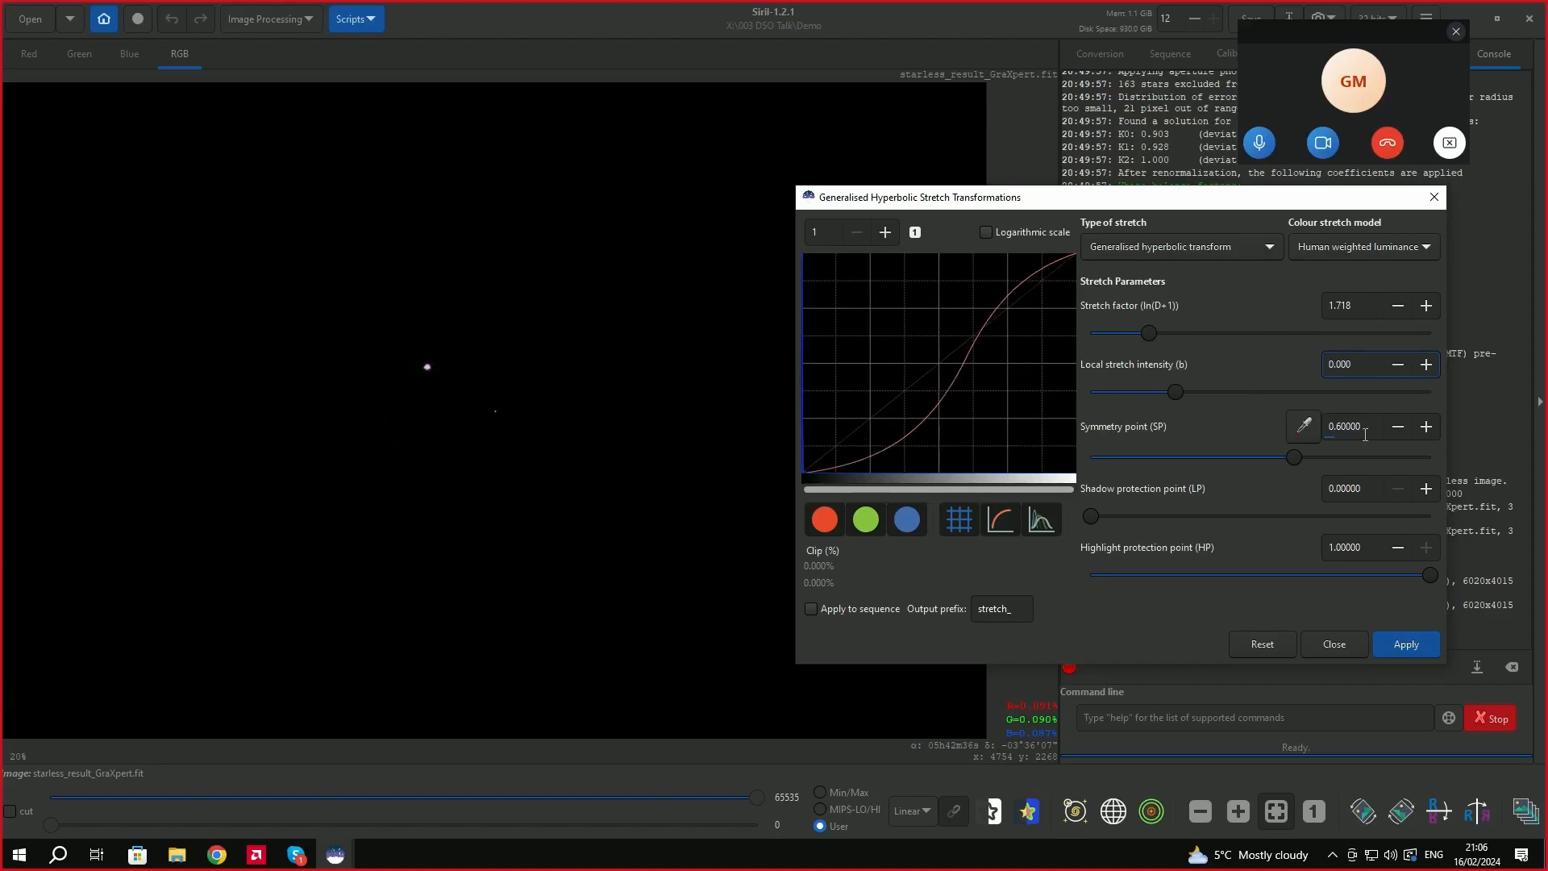
Set the symmetry point to 0 and reset all stretch parameters to their defaults.
drag(1371, 427, 1313, 474)
key(Return)
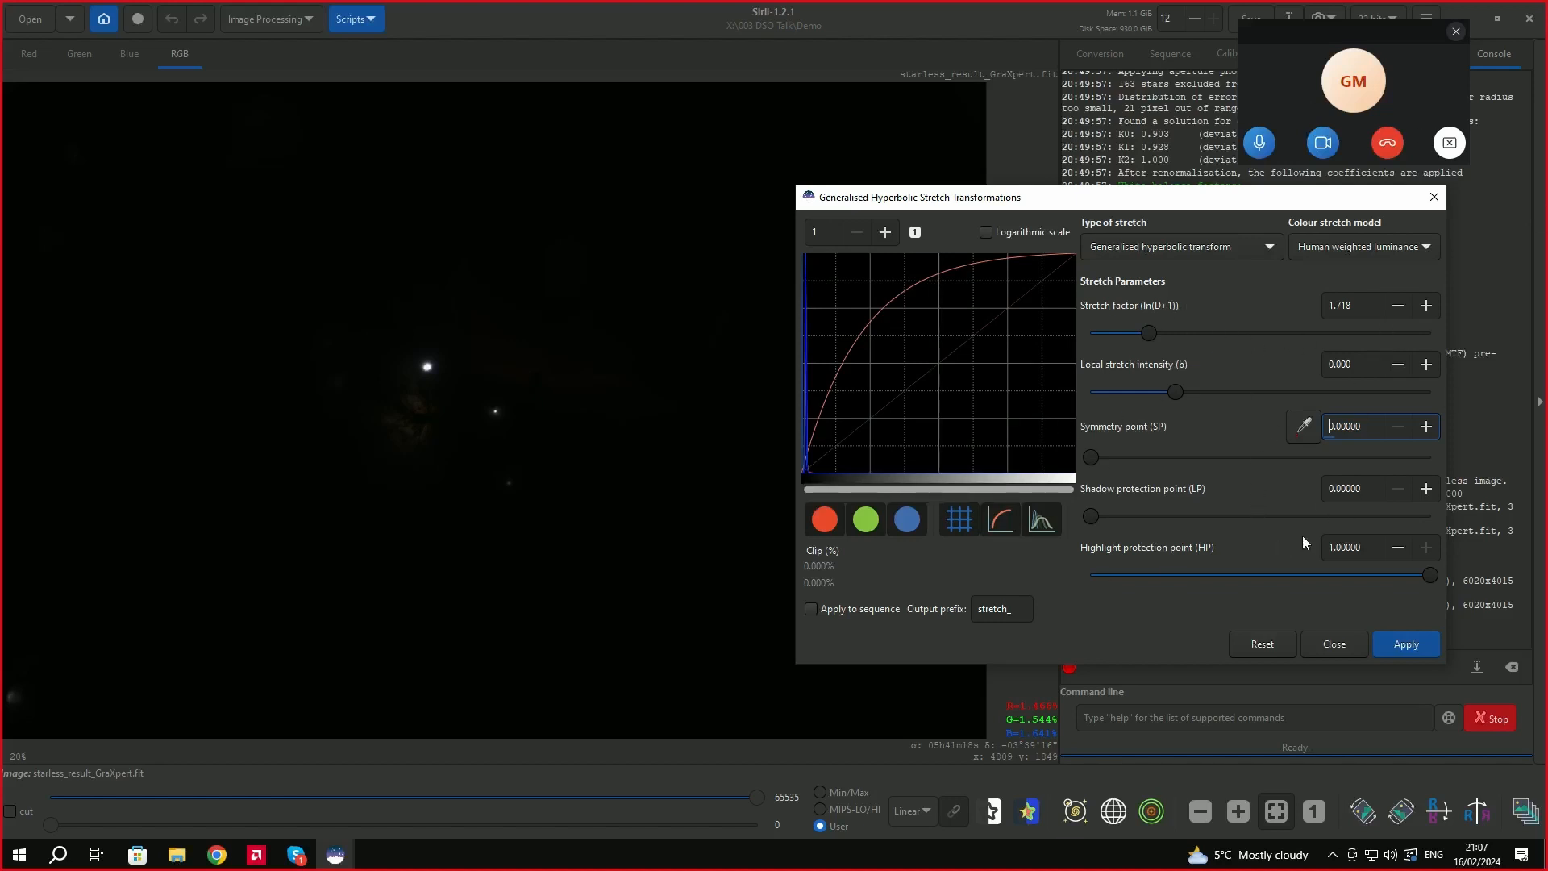
click(1279, 643)
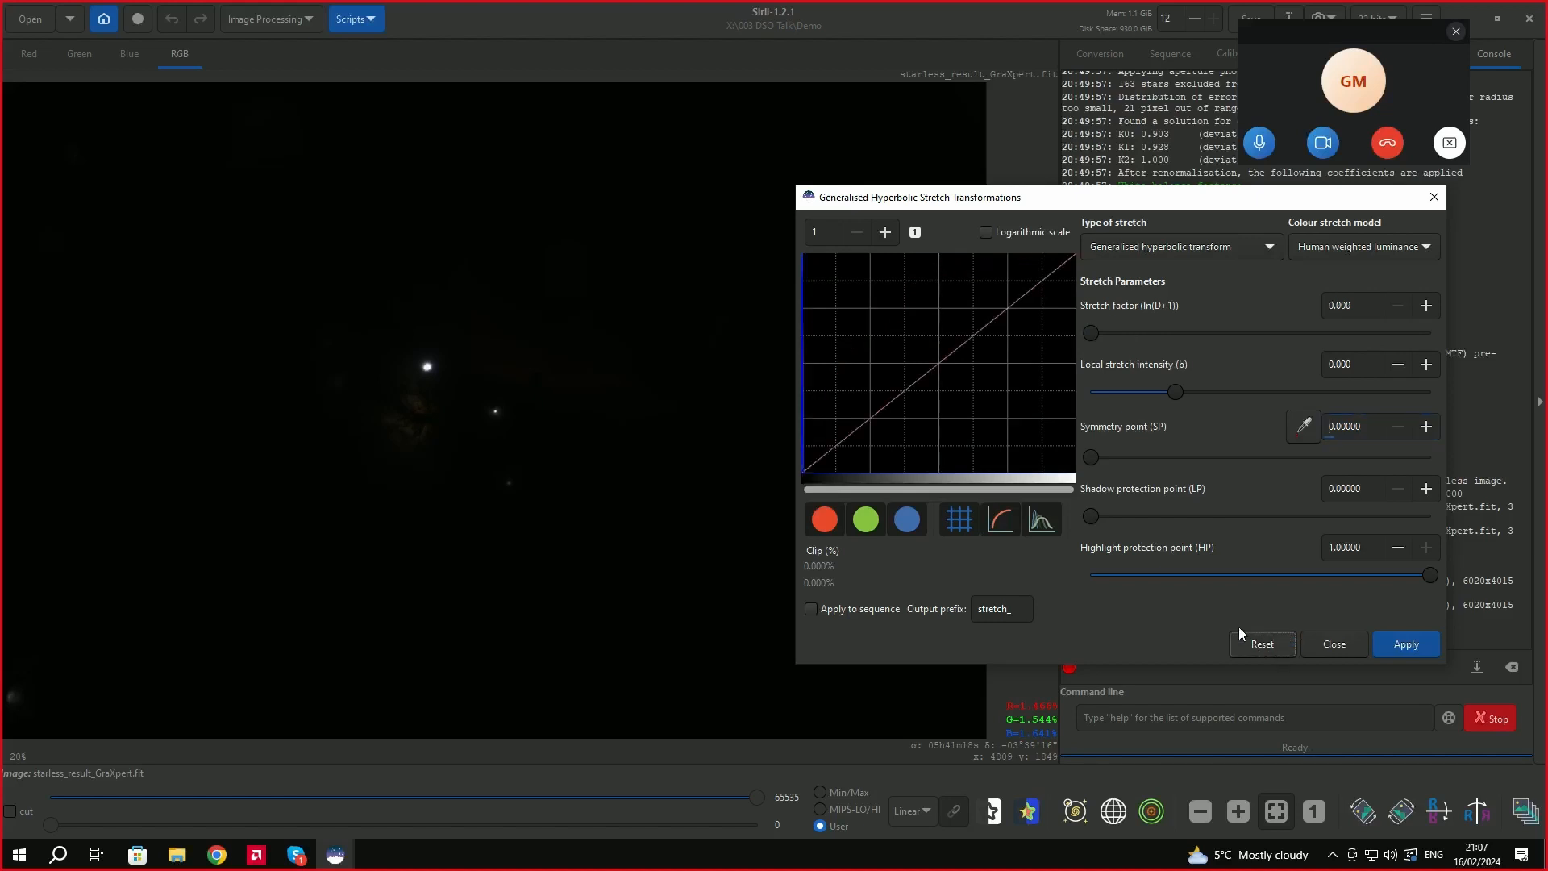
Move the stretch dialog further off the image and keep Human weighted luminance as the colour stretch model.
drag(1228, 201, 1282, 157)
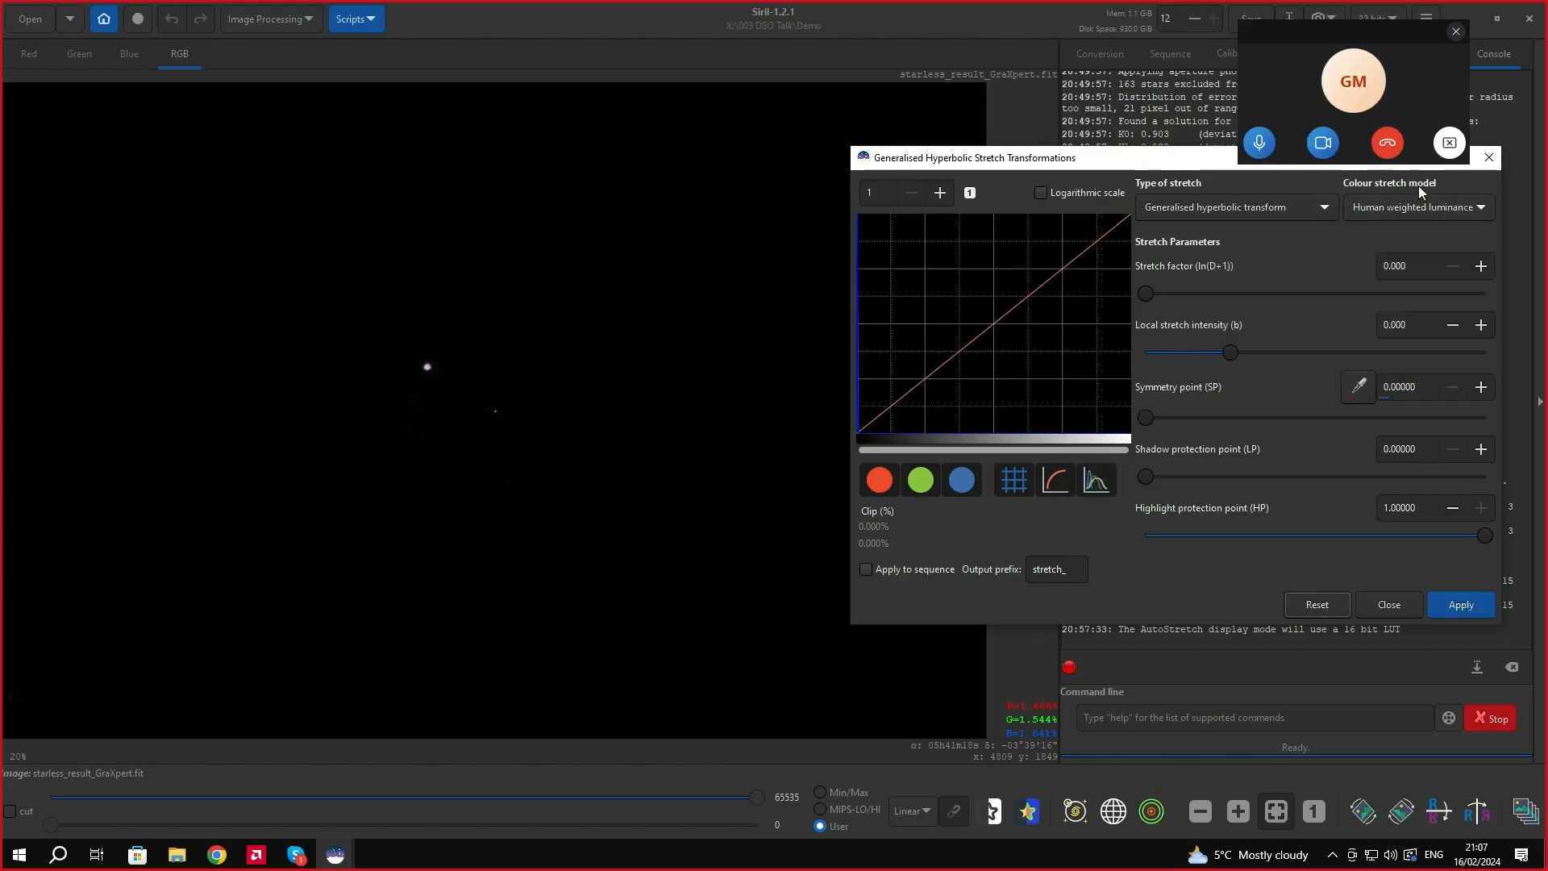
click(1469, 214)
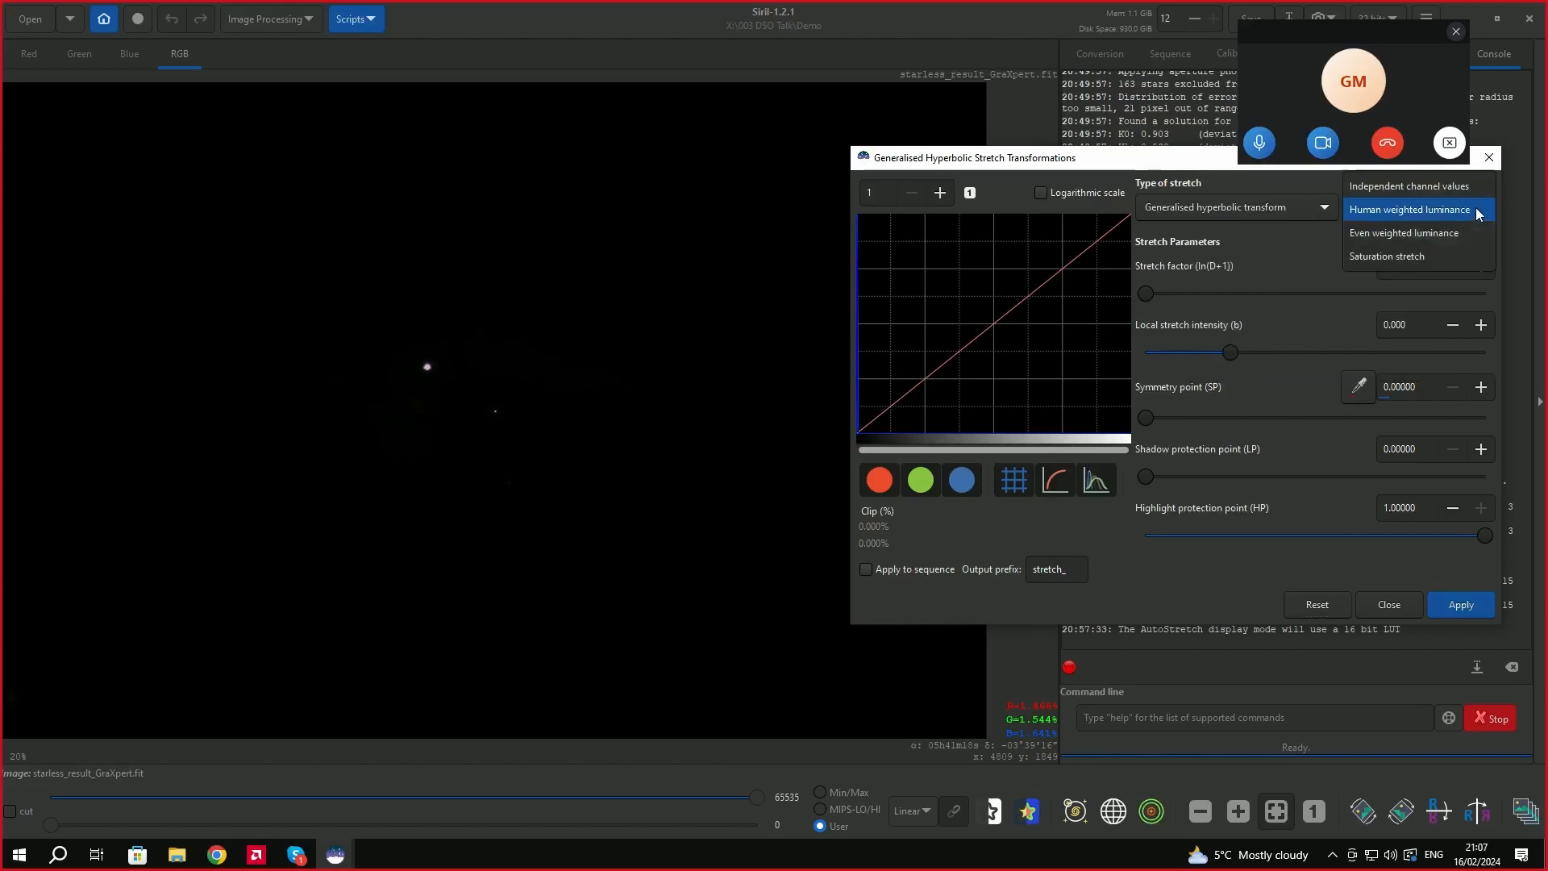
click(1406, 210)
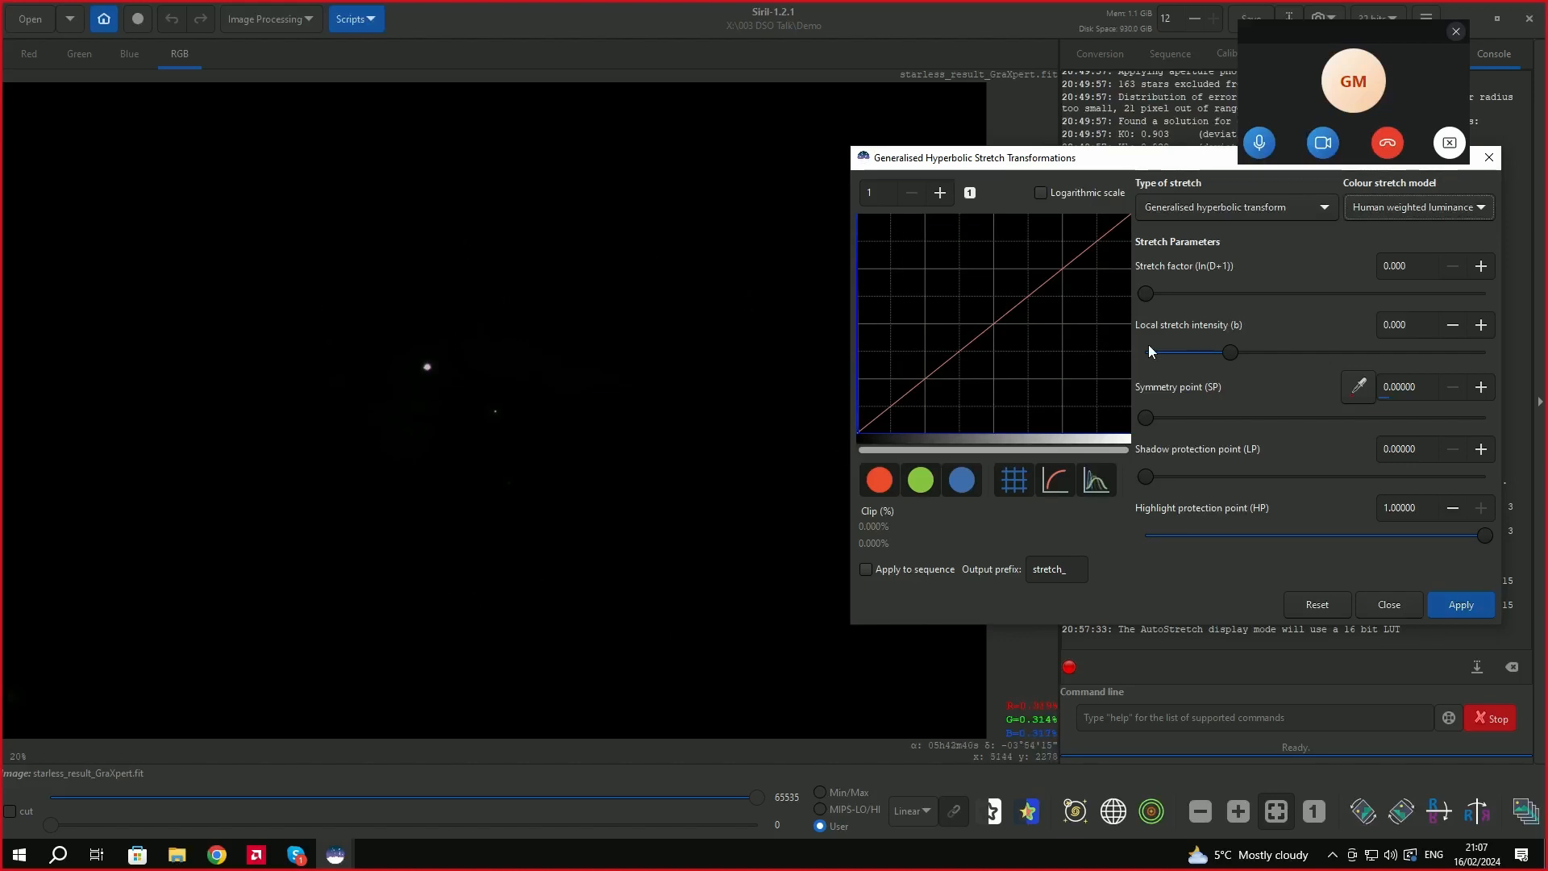
Increase the histogram zoom to 20 in the stretch dialog.
click(942, 192)
click(941, 193)
click(940, 193)
click(940, 193)
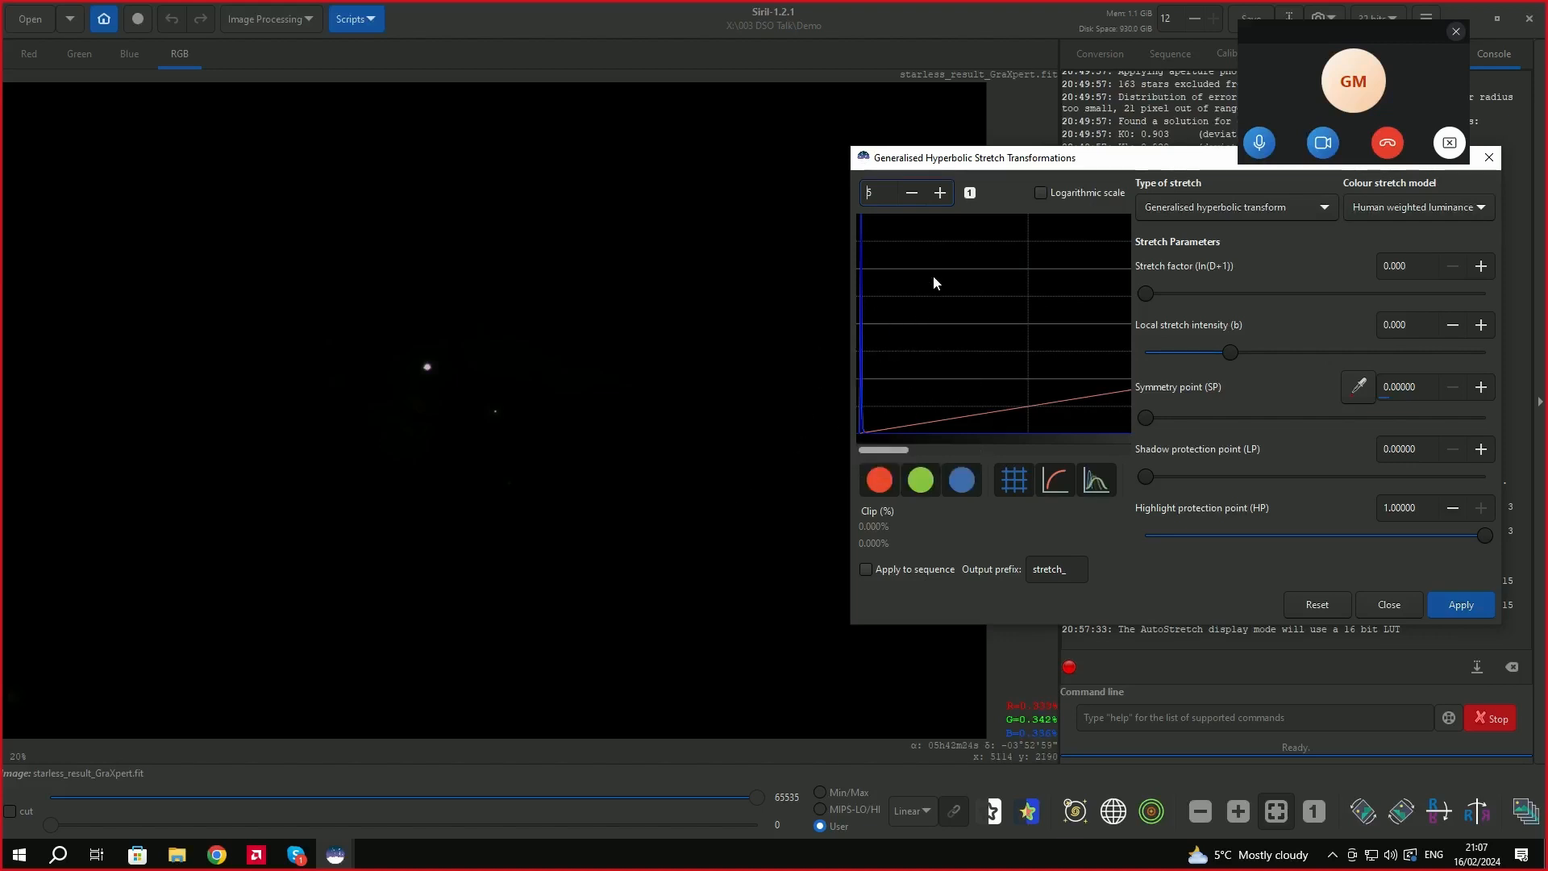
click(940, 193)
click(940, 193)
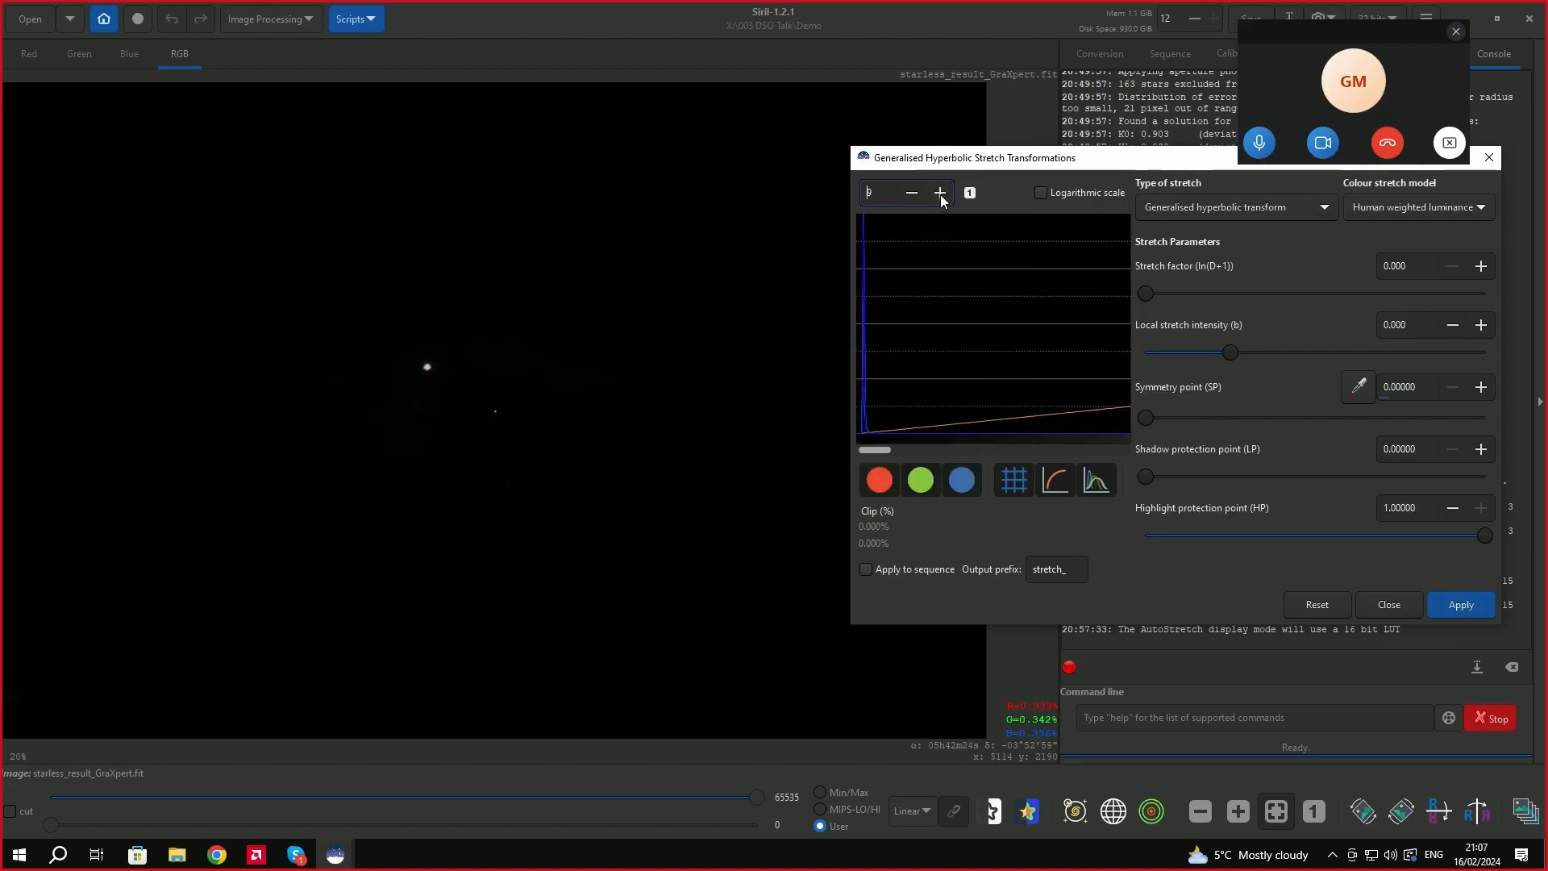
click(940, 193)
click(940, 192)
click(940, 193)
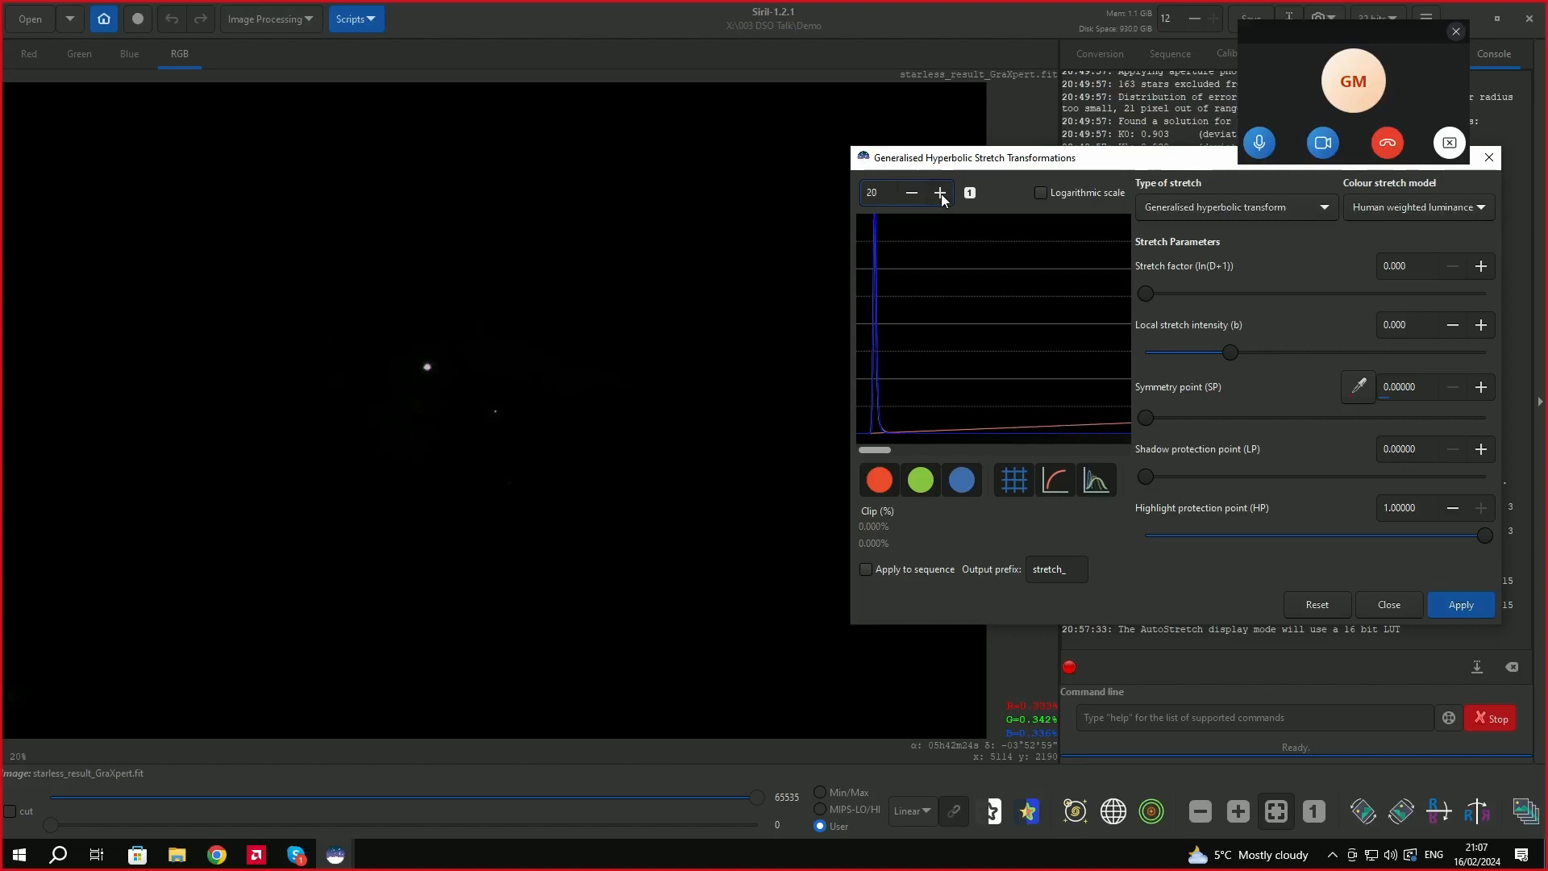
Try increasing the histogram zoom in the stretch dialog to 36 and then entering 580.
click(940, 192)
click(940, 193)
click(940, 193)
click(940, 193)
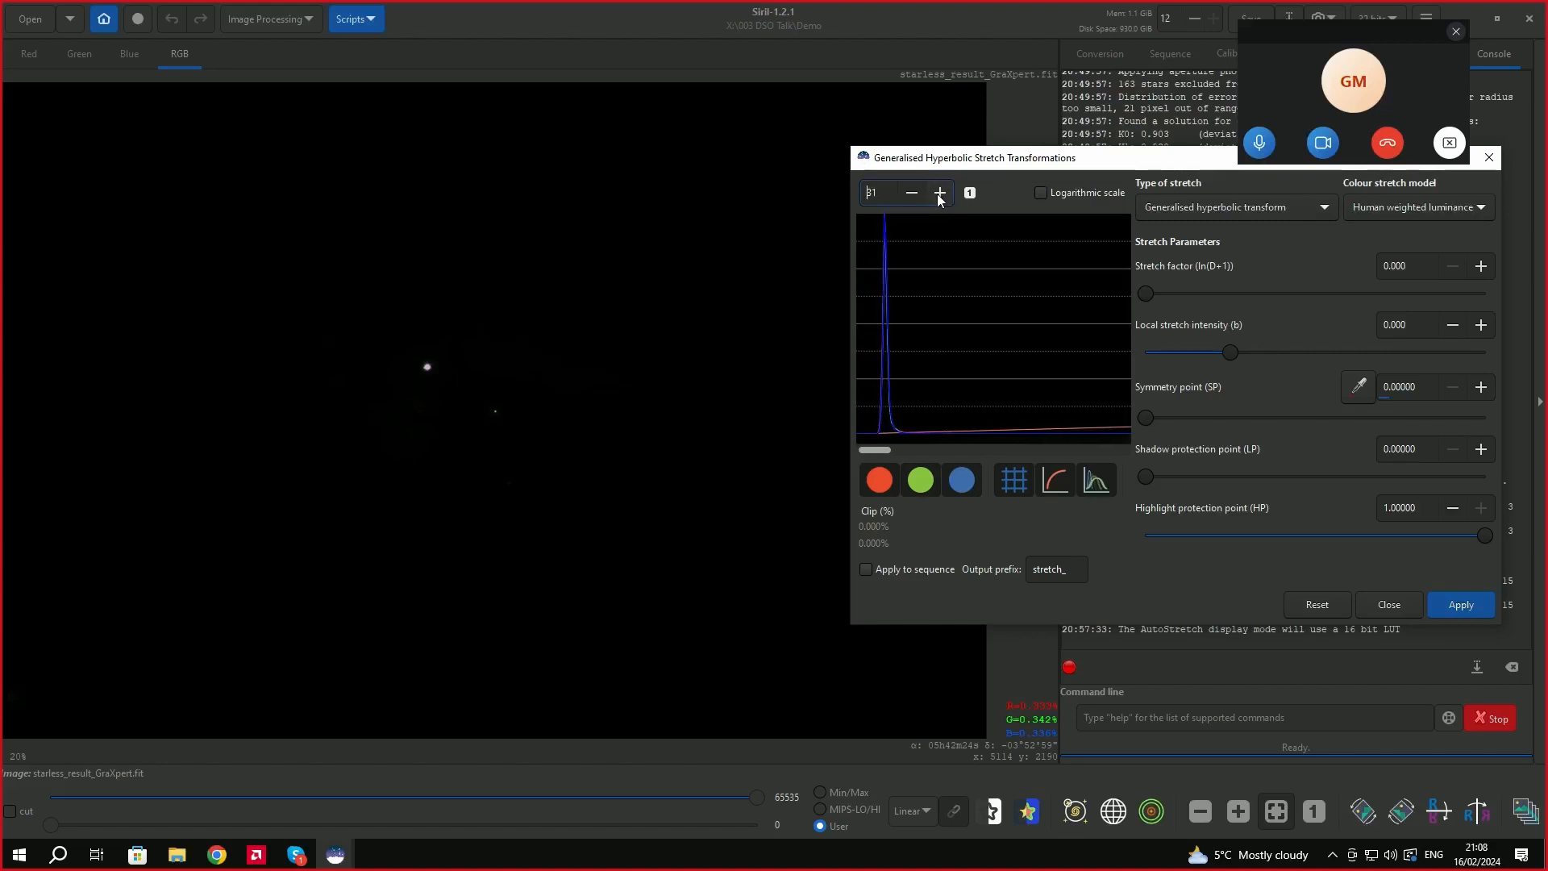
click(940, 193)
click(940, 192)
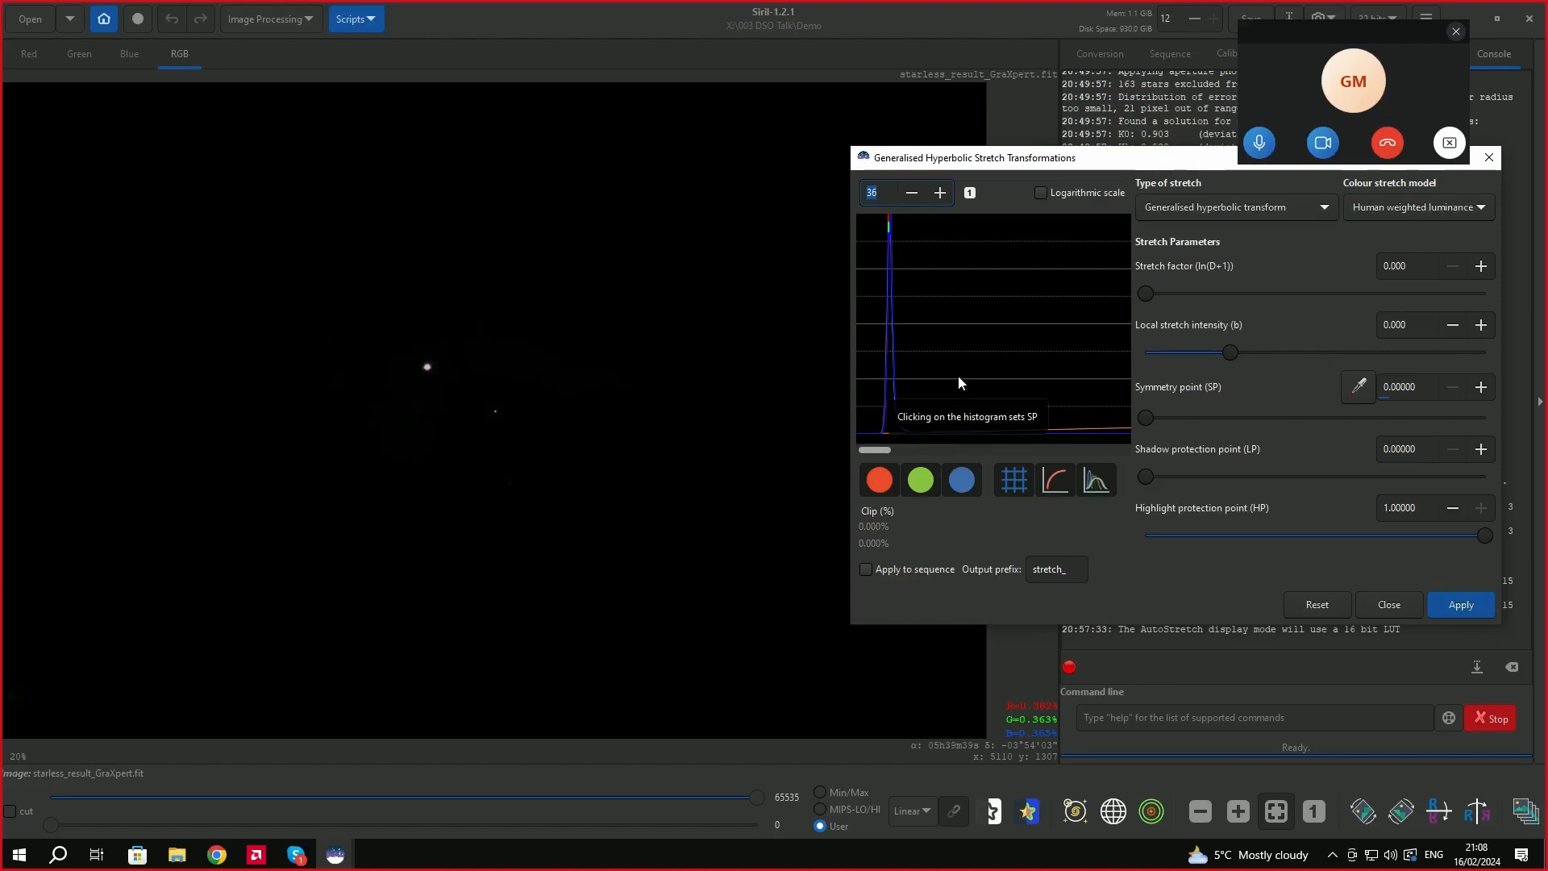
text(580)
key(Return)
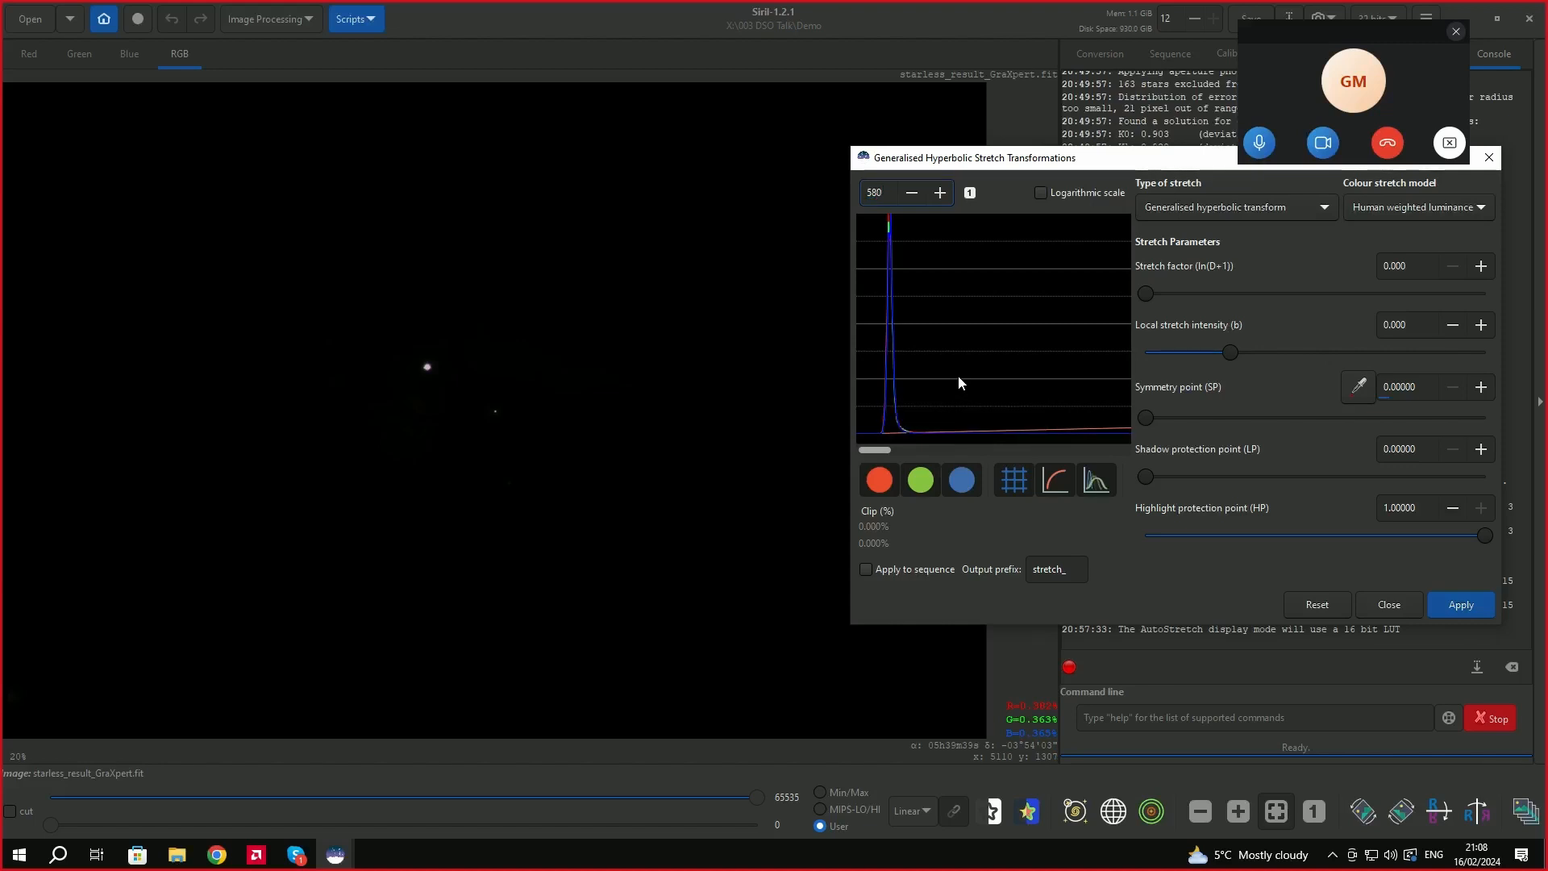
Set the histogram zoom to 80 and raise it to 84 to spread out the narrow peak.
key(BackSpace)
key(BackSpace)
key(BackSpace)
text(80)
key(Return)
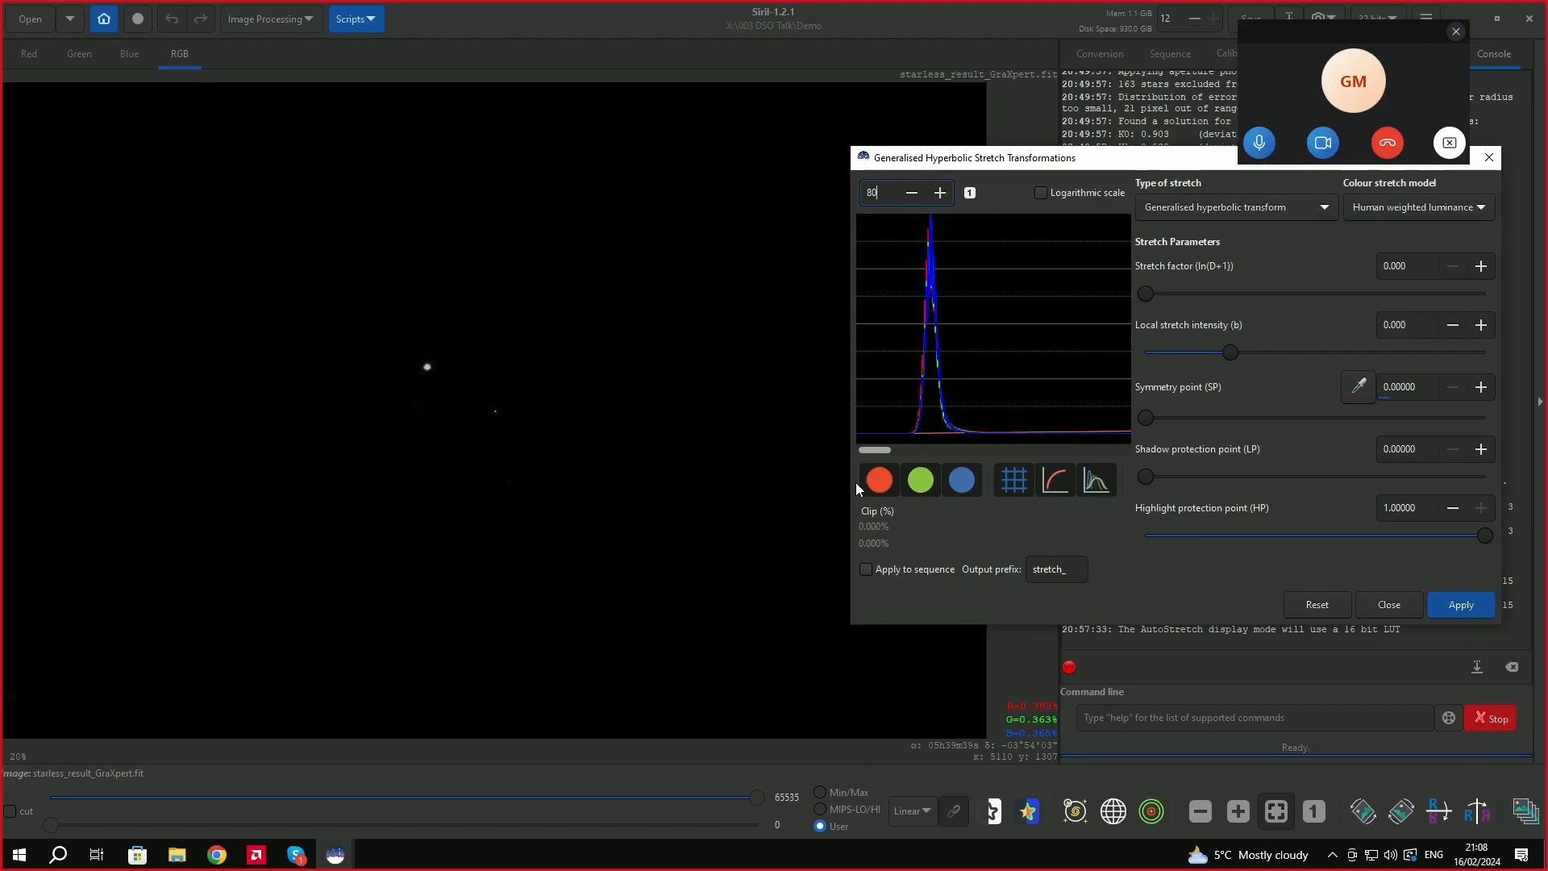
click(944, 194)
click(945, 194)
click(944, 195)
click(944, 194)
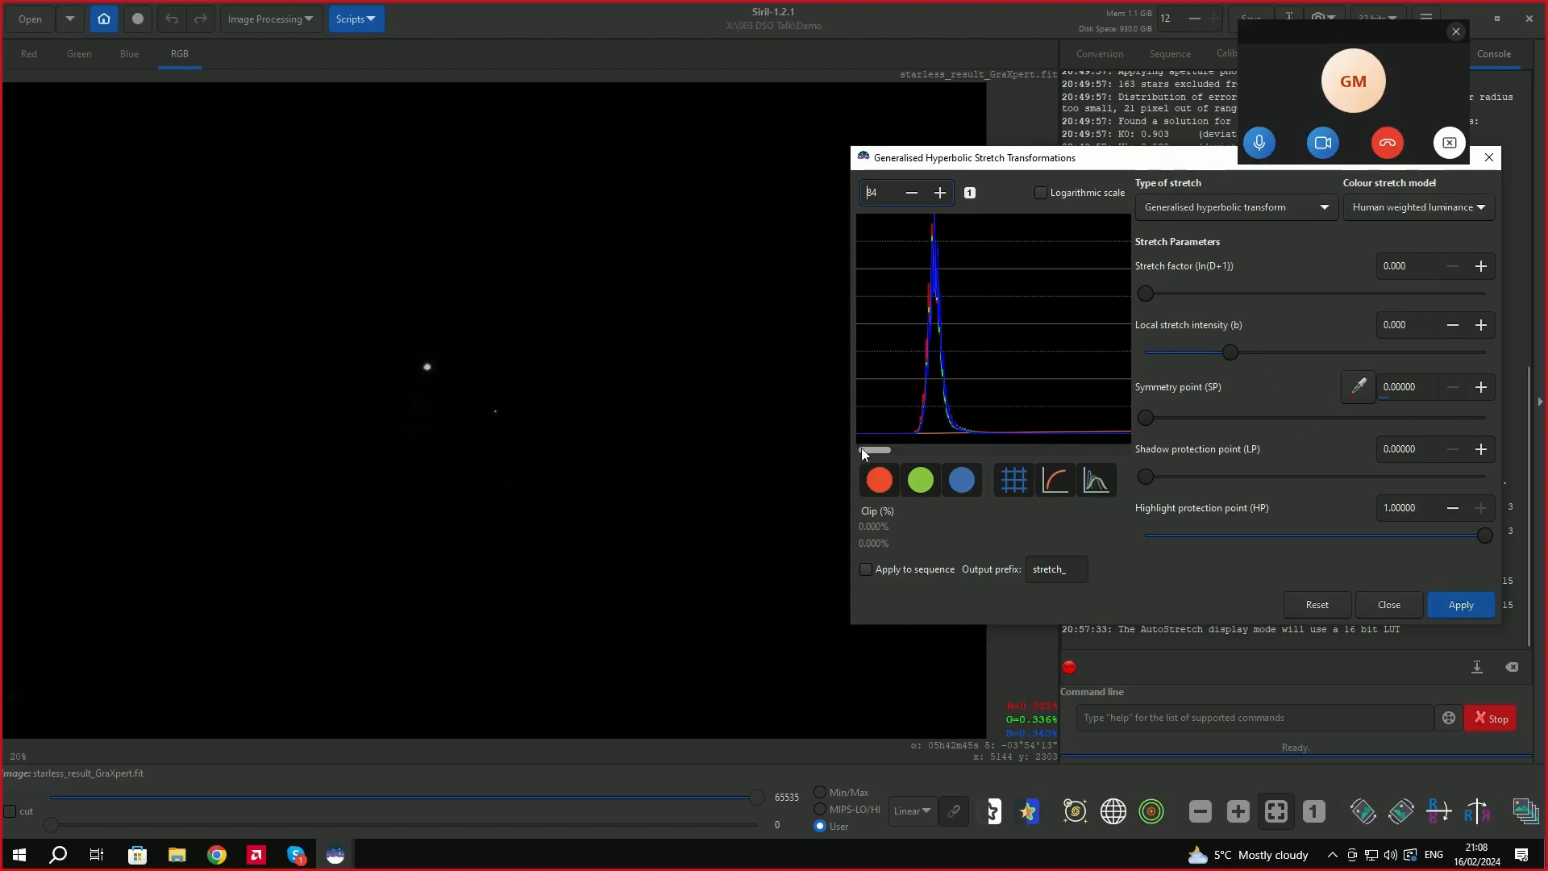
mouse_move(861, 447)
mouse_down()
mouse_move(950, 452)
mouse_move(861, 450)
mouse_up()
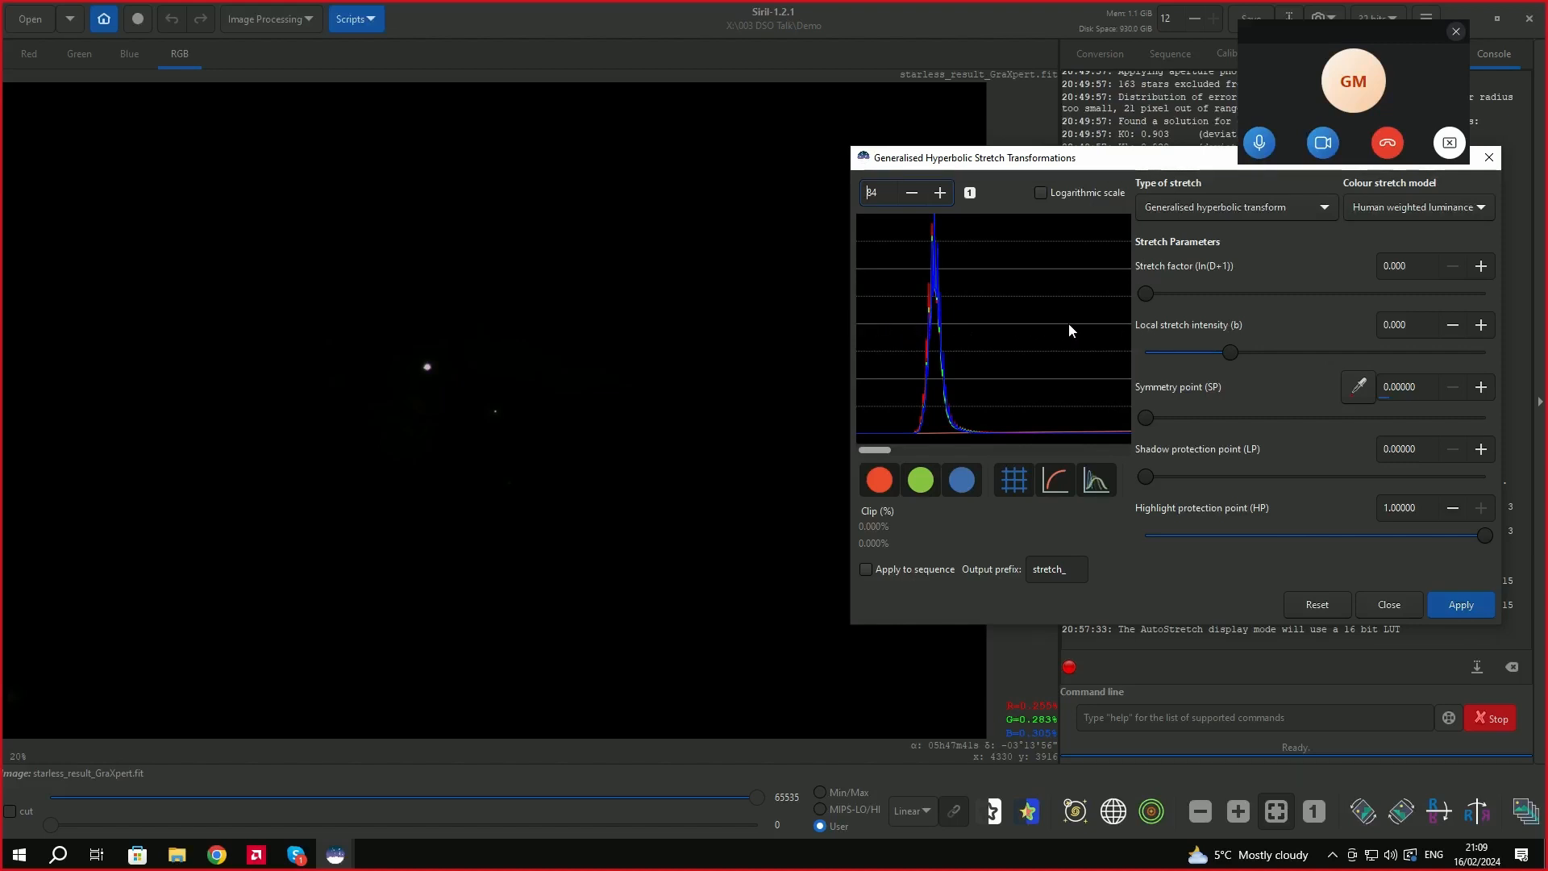
Set the symmetry point to 0.00314 at the histogram peak, with local stretch intensity 15 and stretch factor about 0.191.
click(931, 328)
drag(1230, 351, 1383, 353)
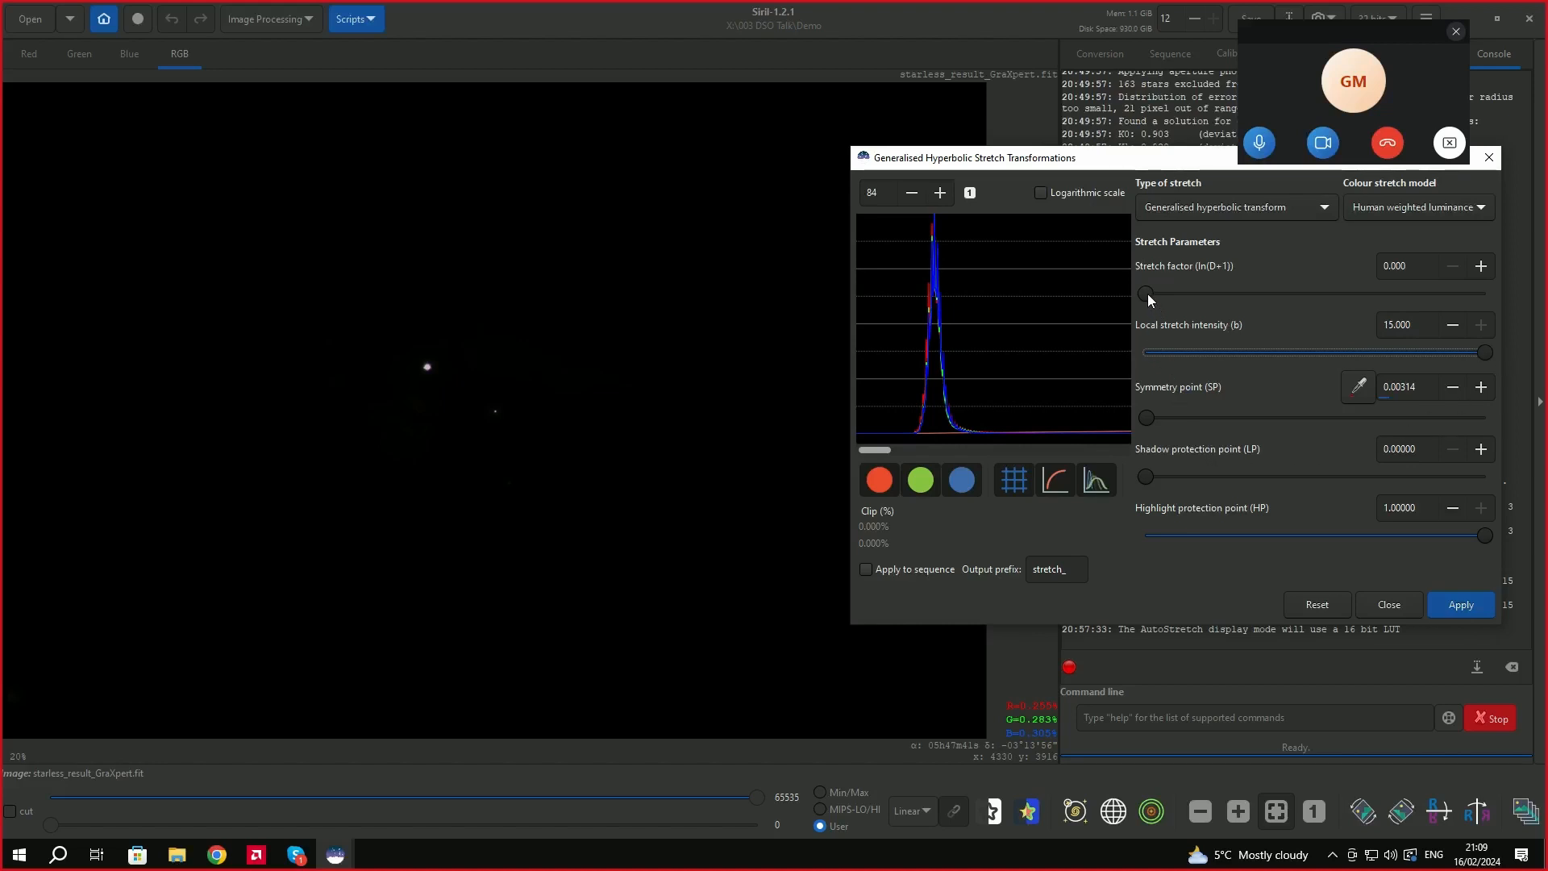
drag(1148, 294, 1157, 296)
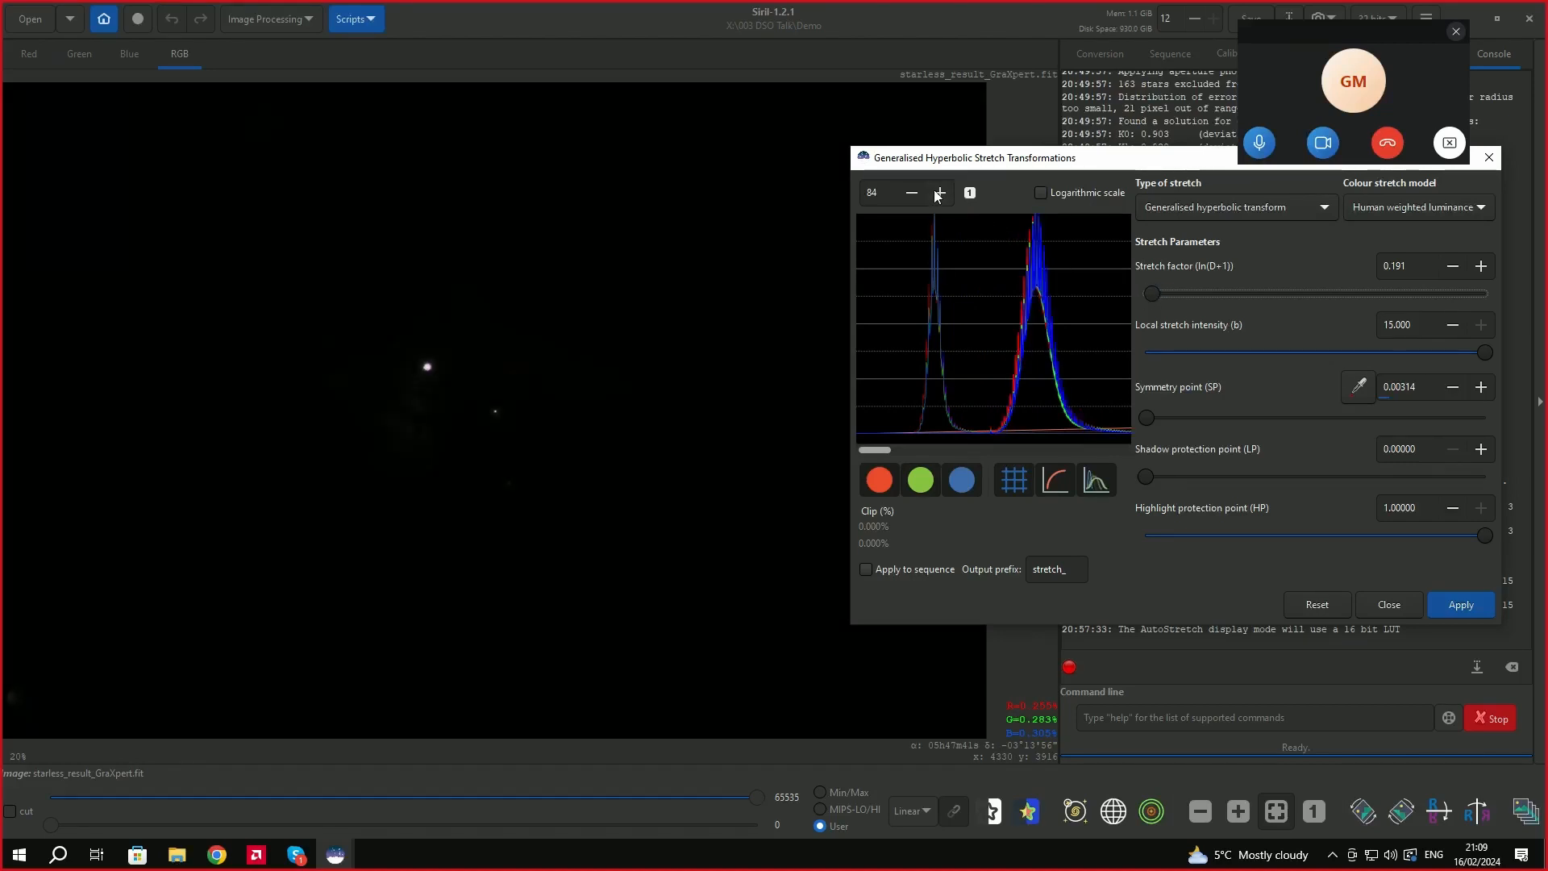
Set the histogram zoom back to 1 to show the full range and the stretch curve.
mouse_move(892, 194)
mouse_down()
mouse_move(774, 191)
mouse_move(916, 182)
mouse_move(871, 192)
mouse_up()
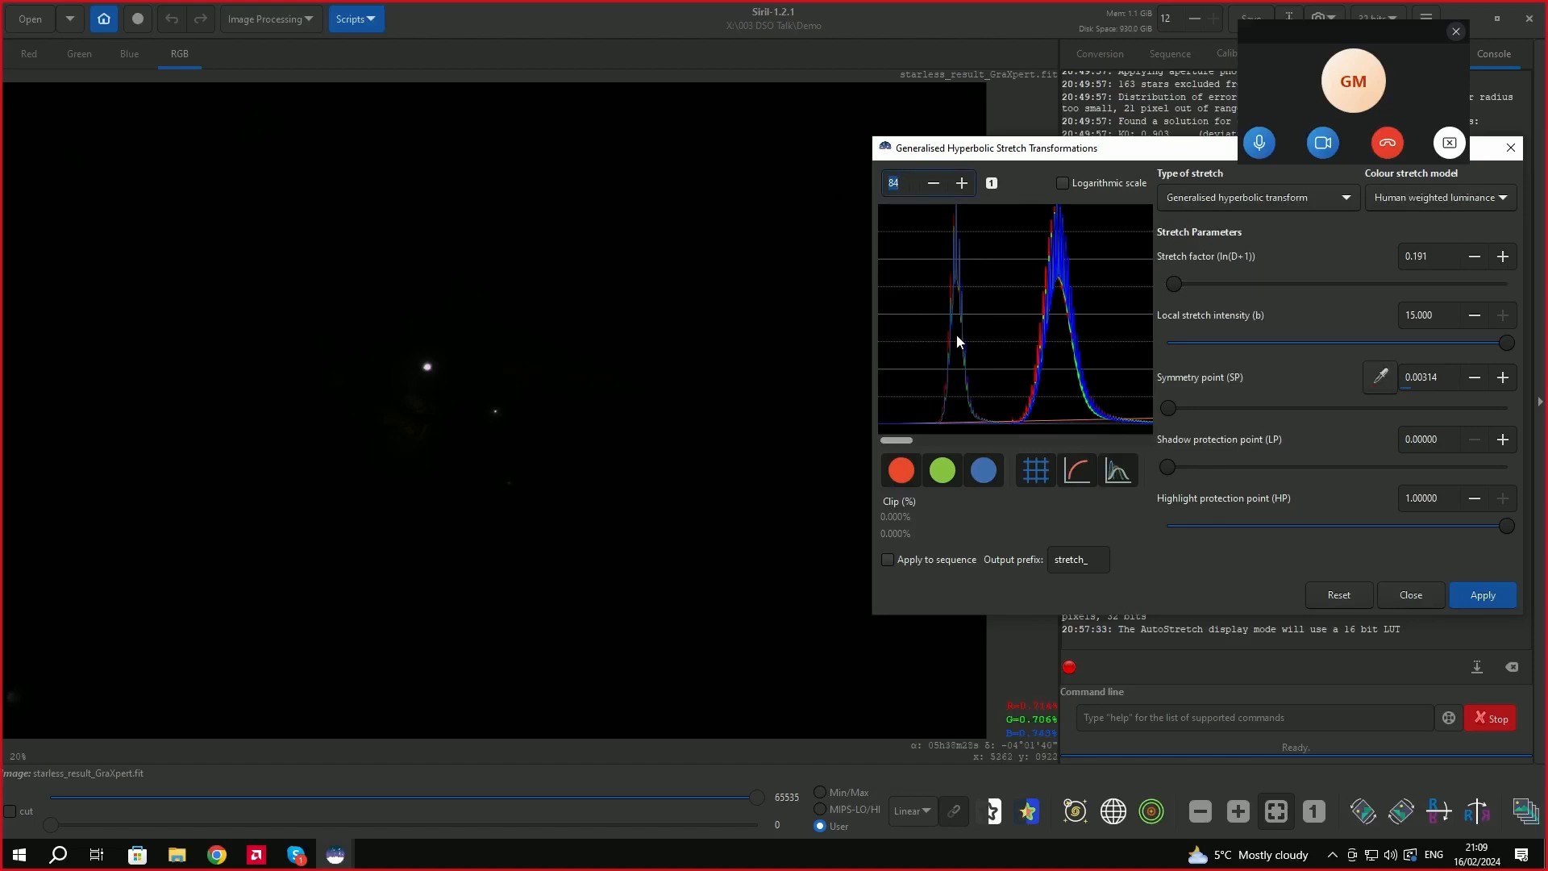
text(1)
key(Return)
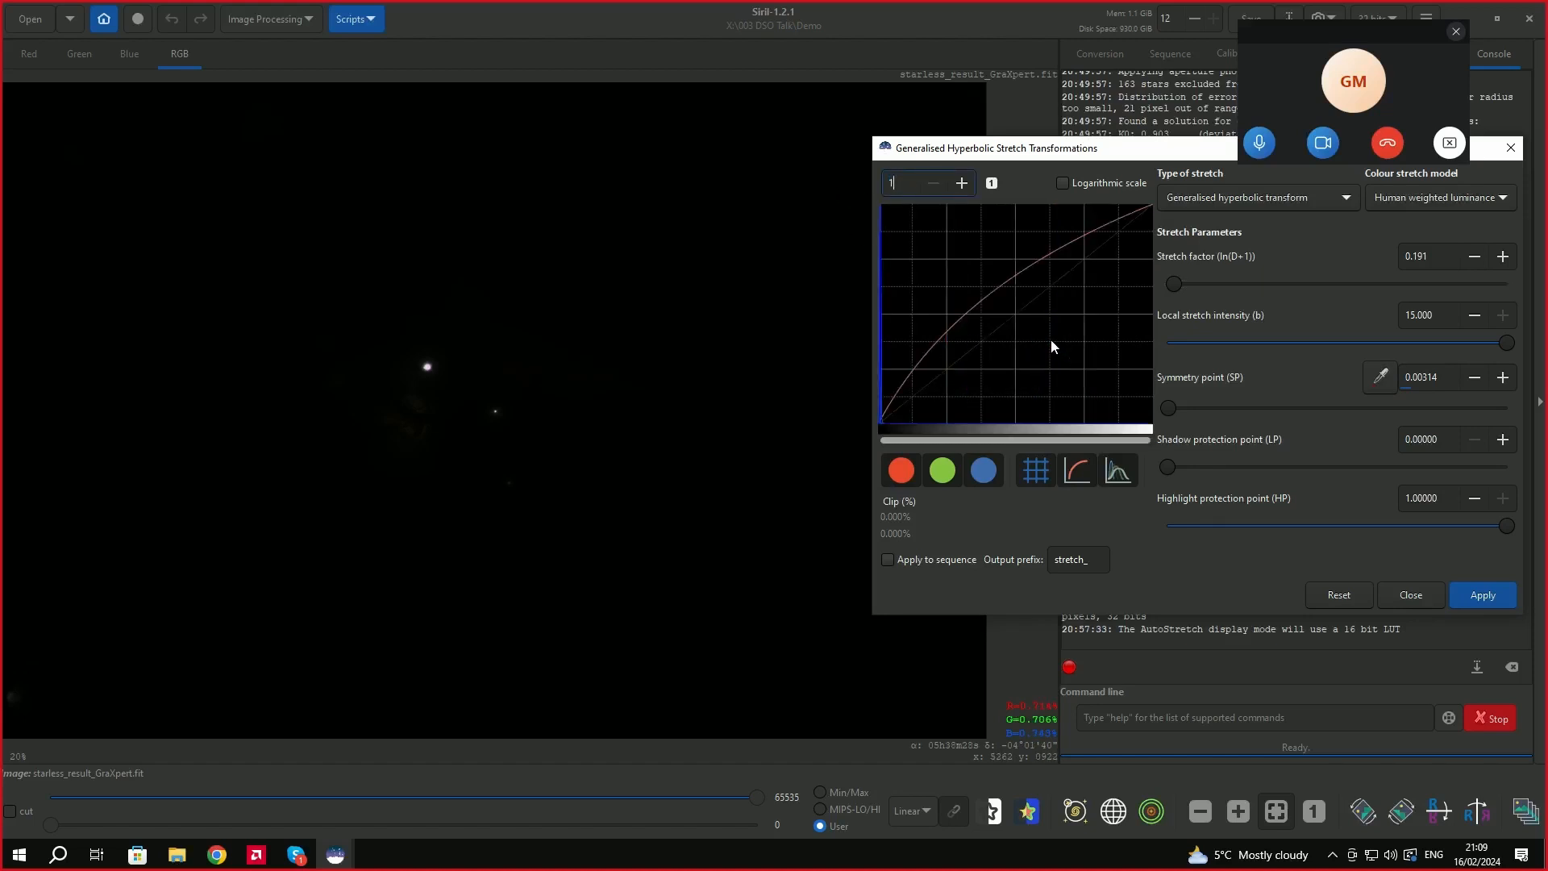
Try stretch factors of about 1.575, 2.029, 4.940 and 3.866 on the starless image.
drag(1173, 287, 1226, 282)
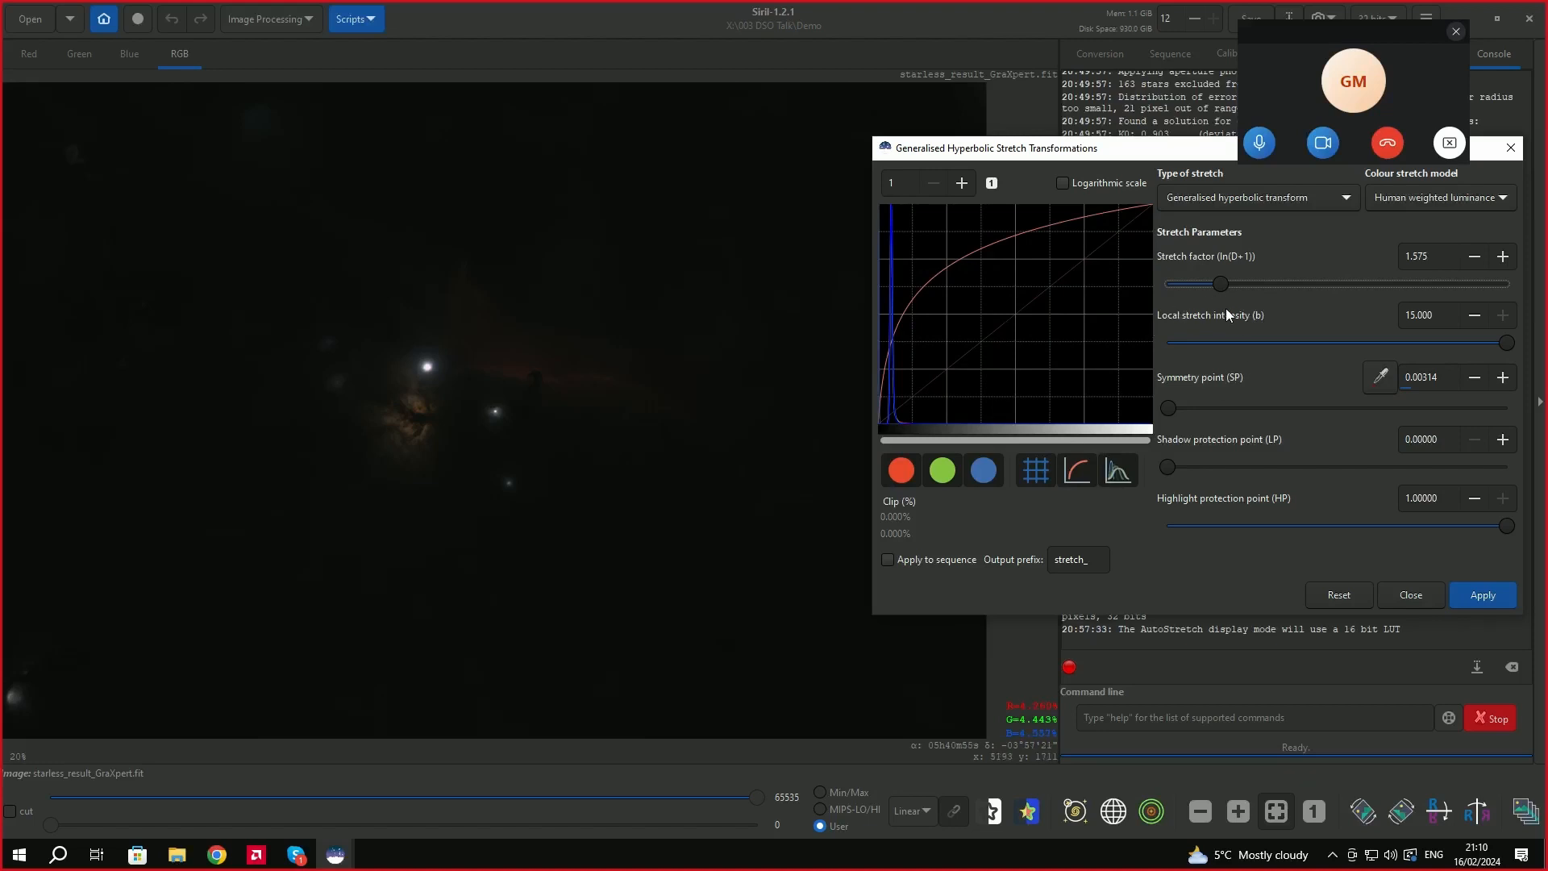
drag(1226, 284, 1241, 284)
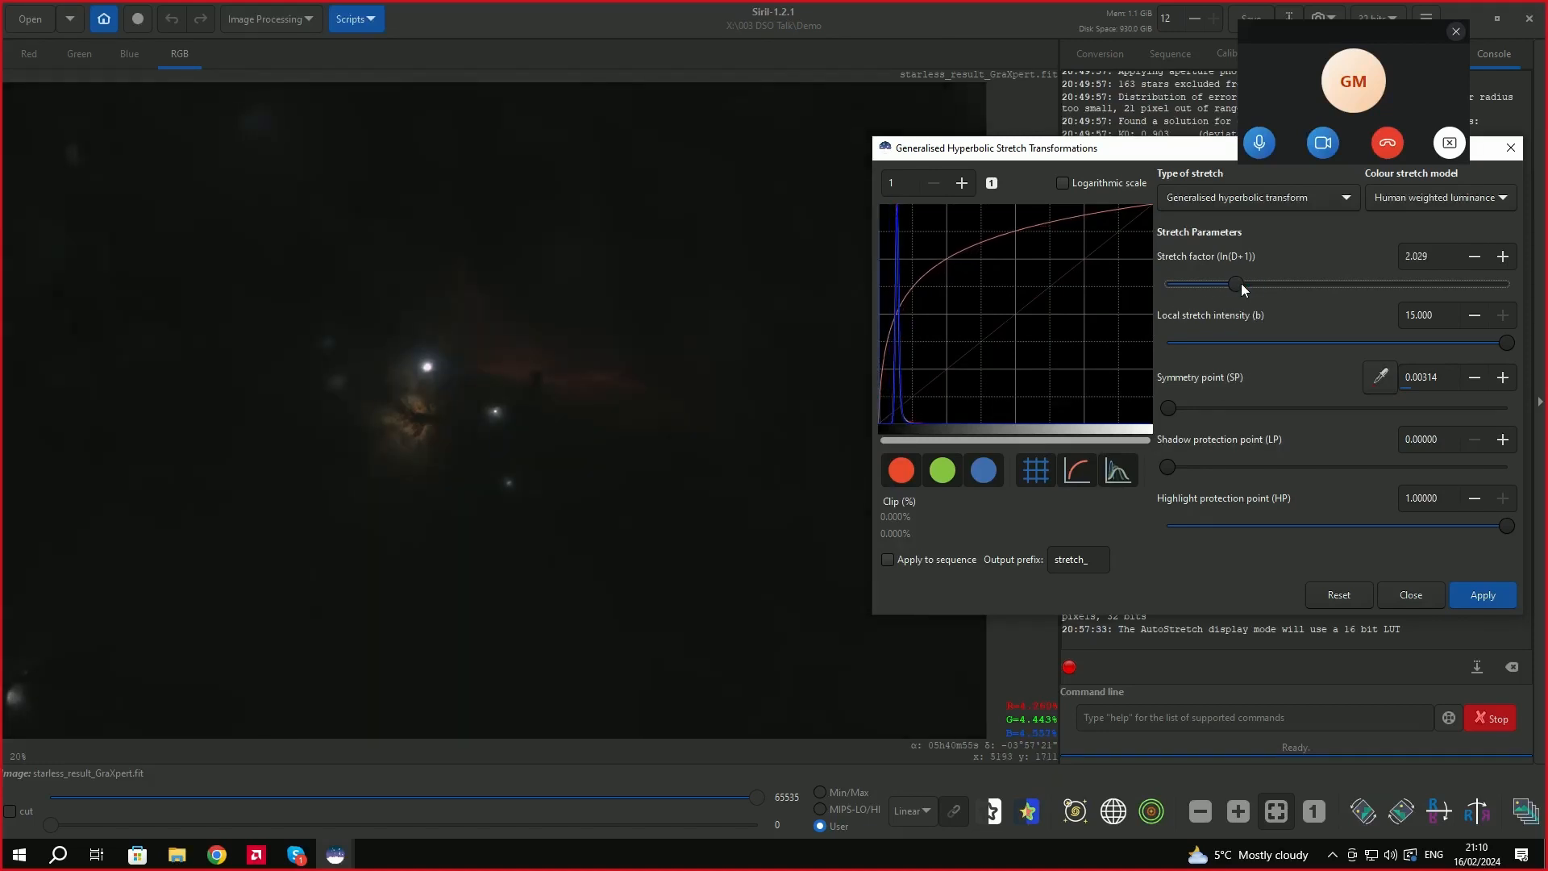
drag(1240, 283, 1338, 287)
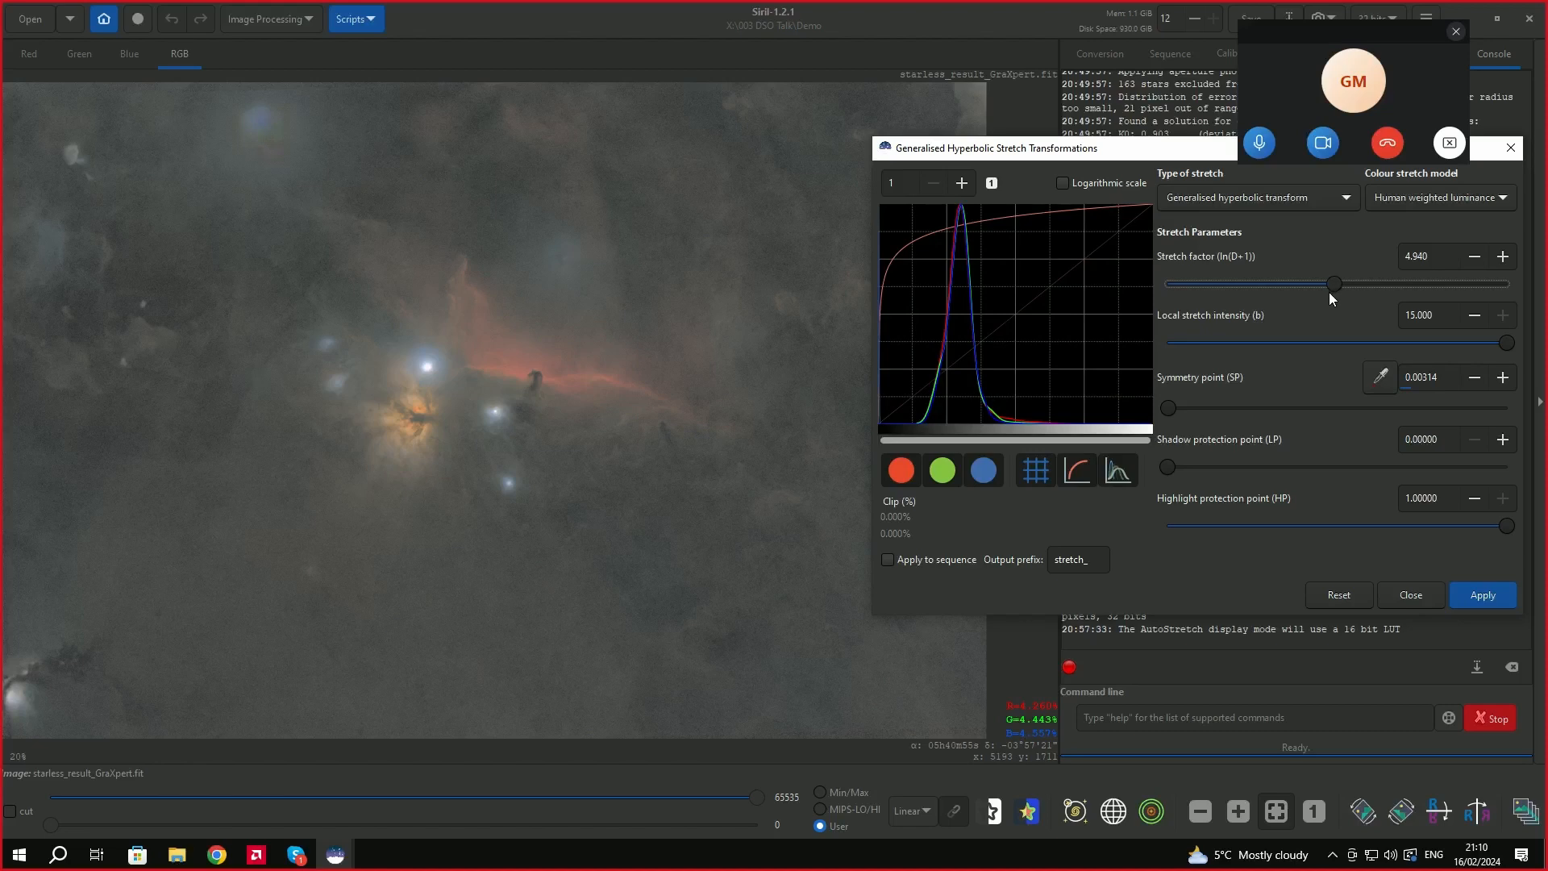
drag(1325, 282, 1294, 282)
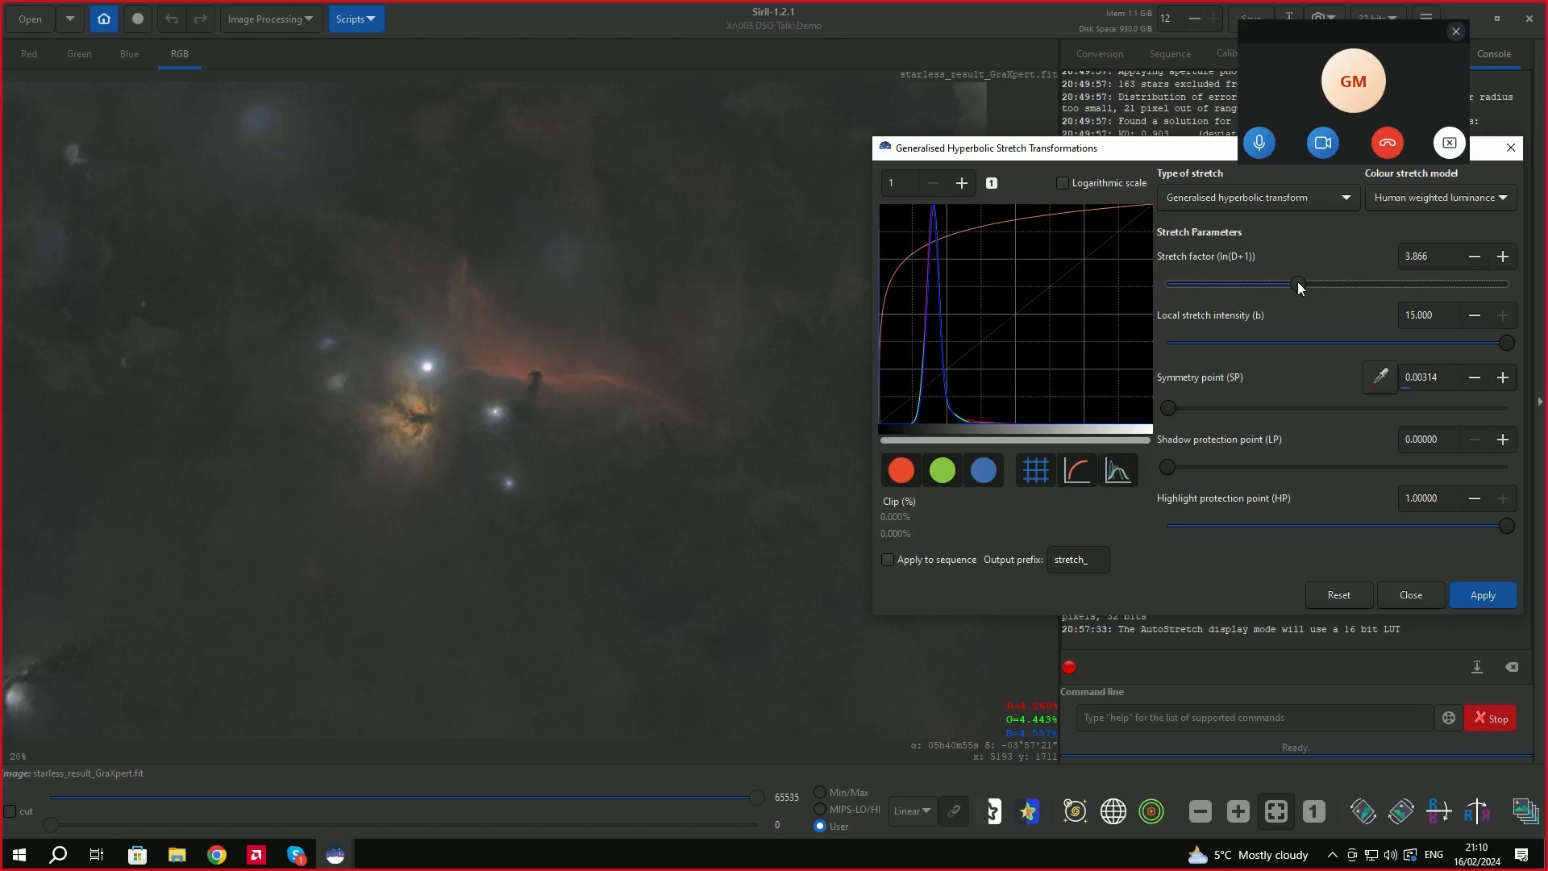
Reduce the stretch factor to about 1.862 and apply the stretch to the starless image.
drag(1298, 282, 1240, 282)
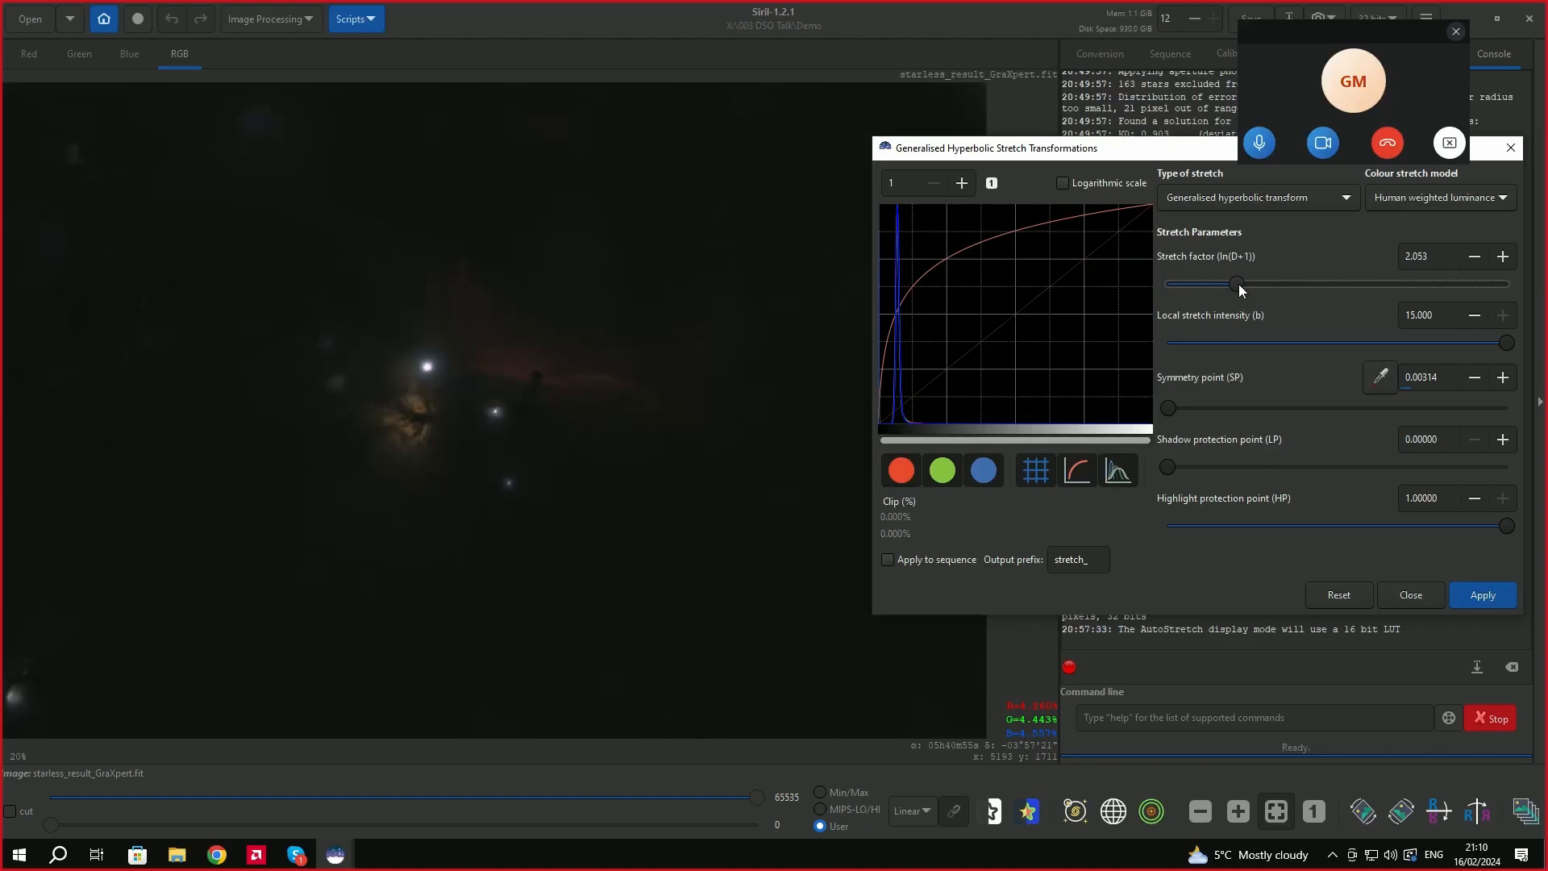
drag(1239, 283, 1235, 284)
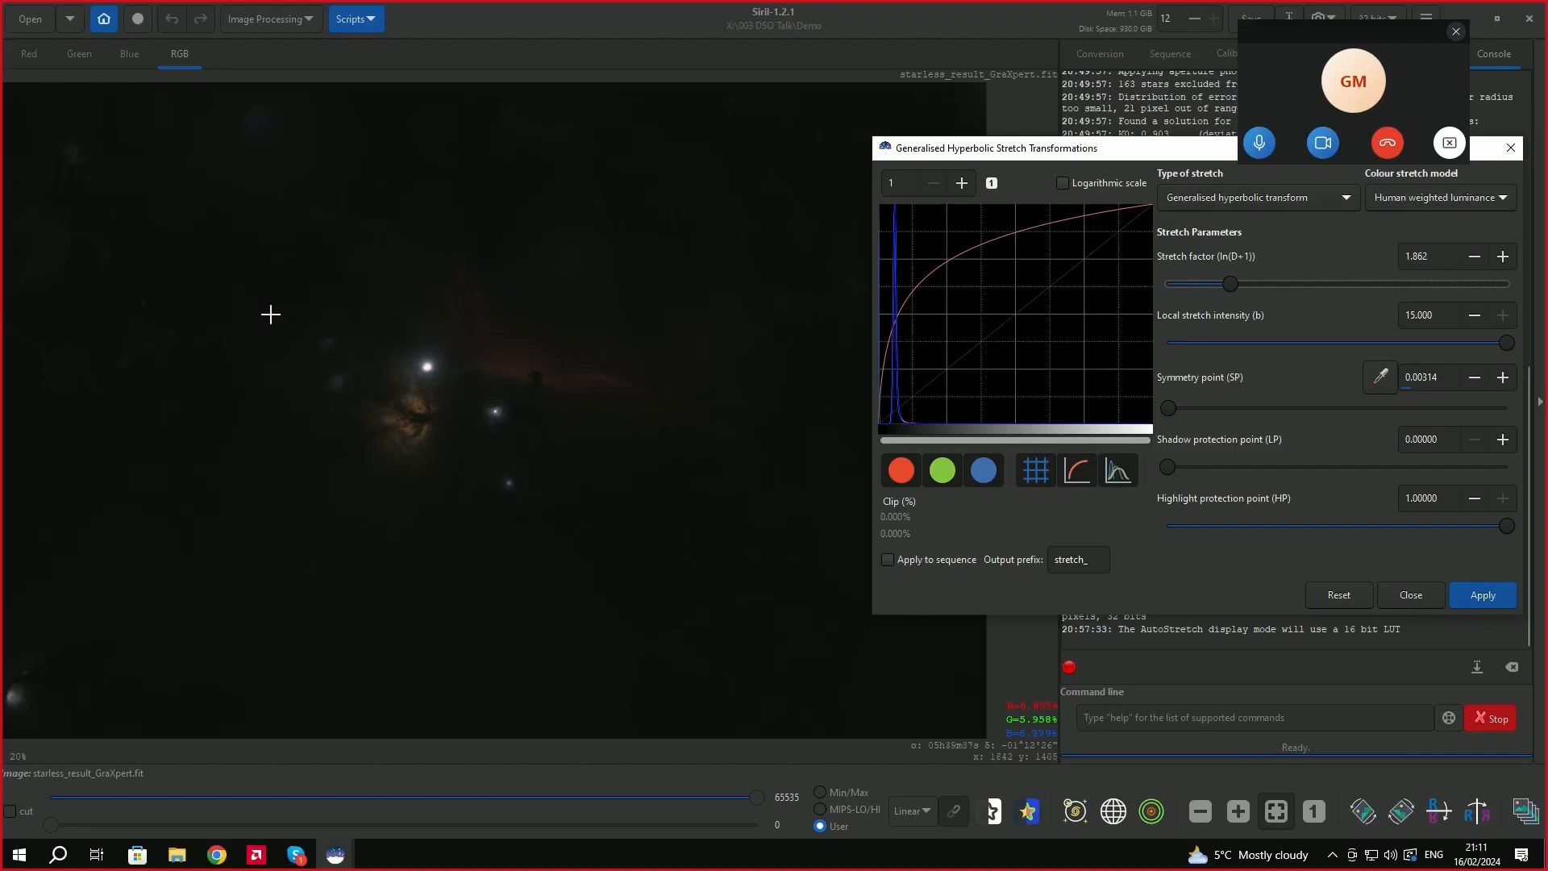
click(1488, 596)
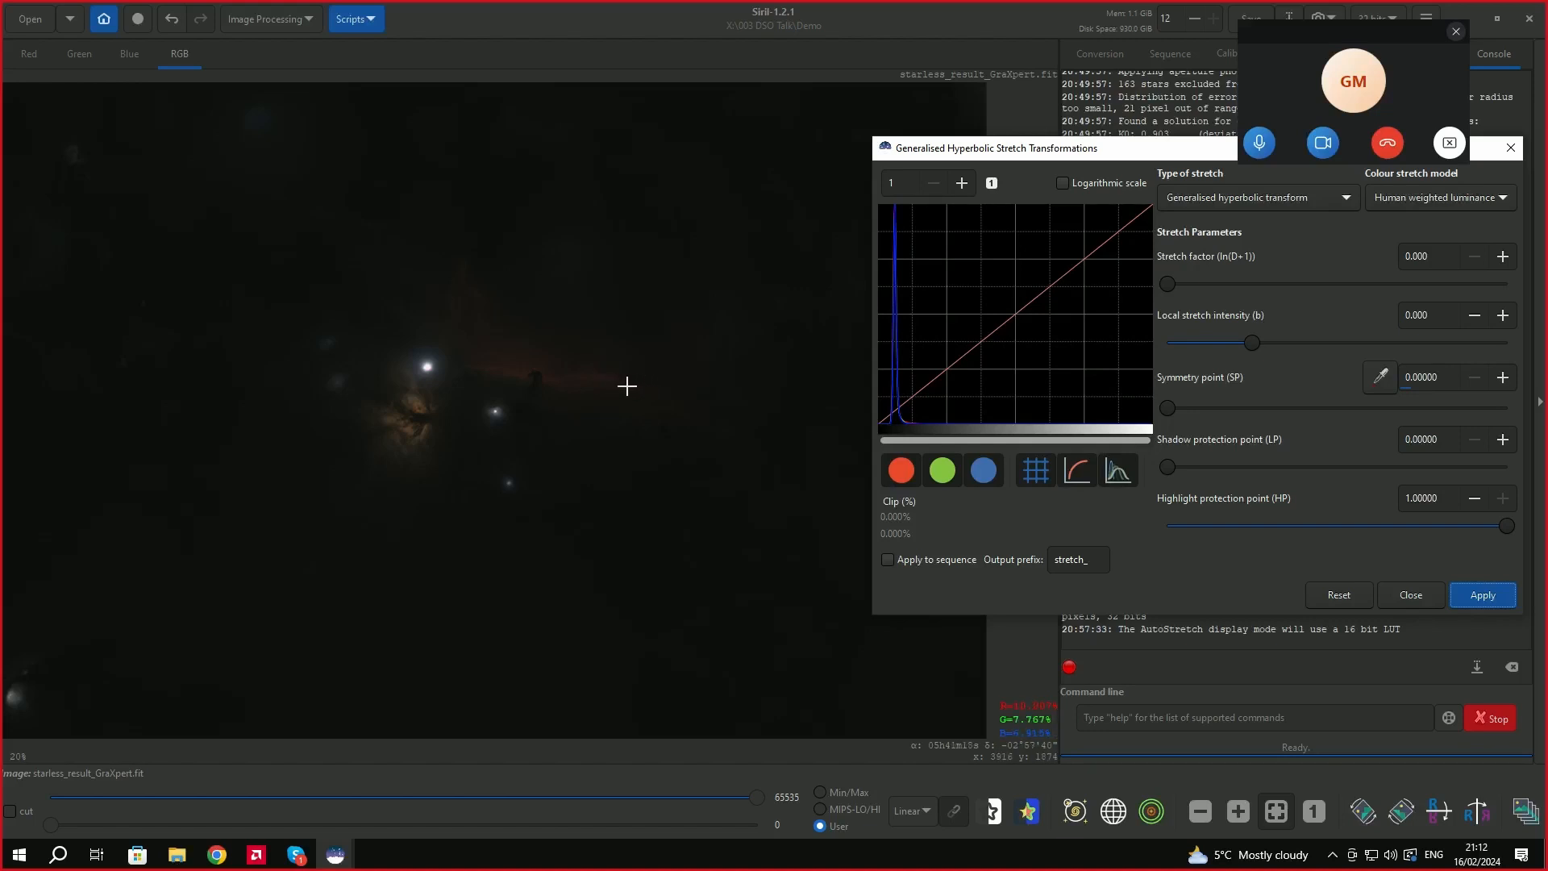
Set the symmetry point from a small selection on the red nebulosity beside the Horsehead, with local stretch intensity about 6.885.
drag(602, 371, 625, 394)
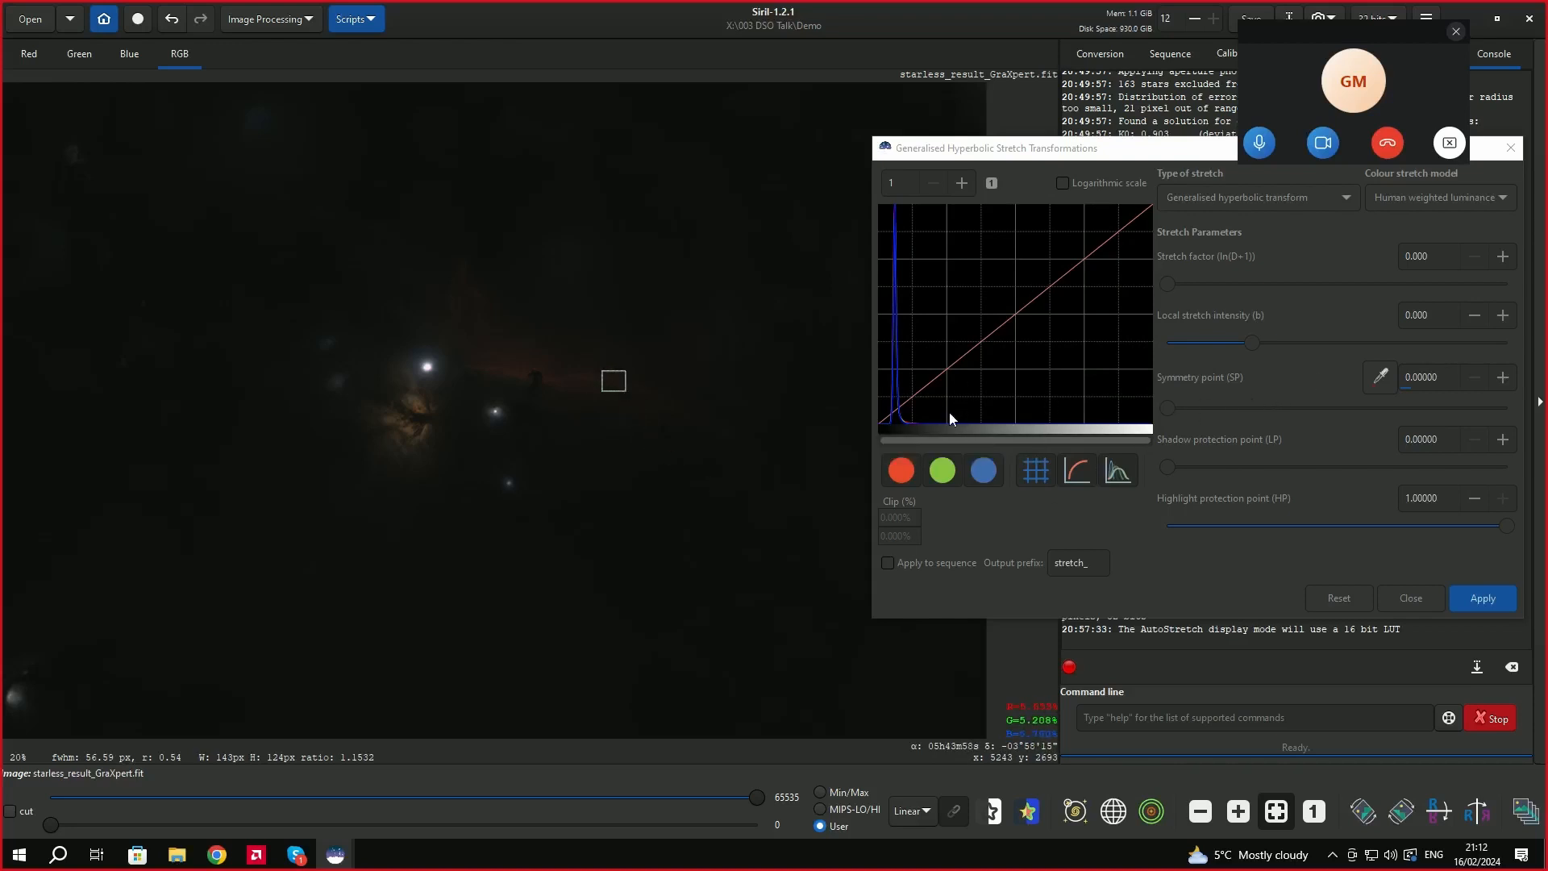
click(1375, 380)
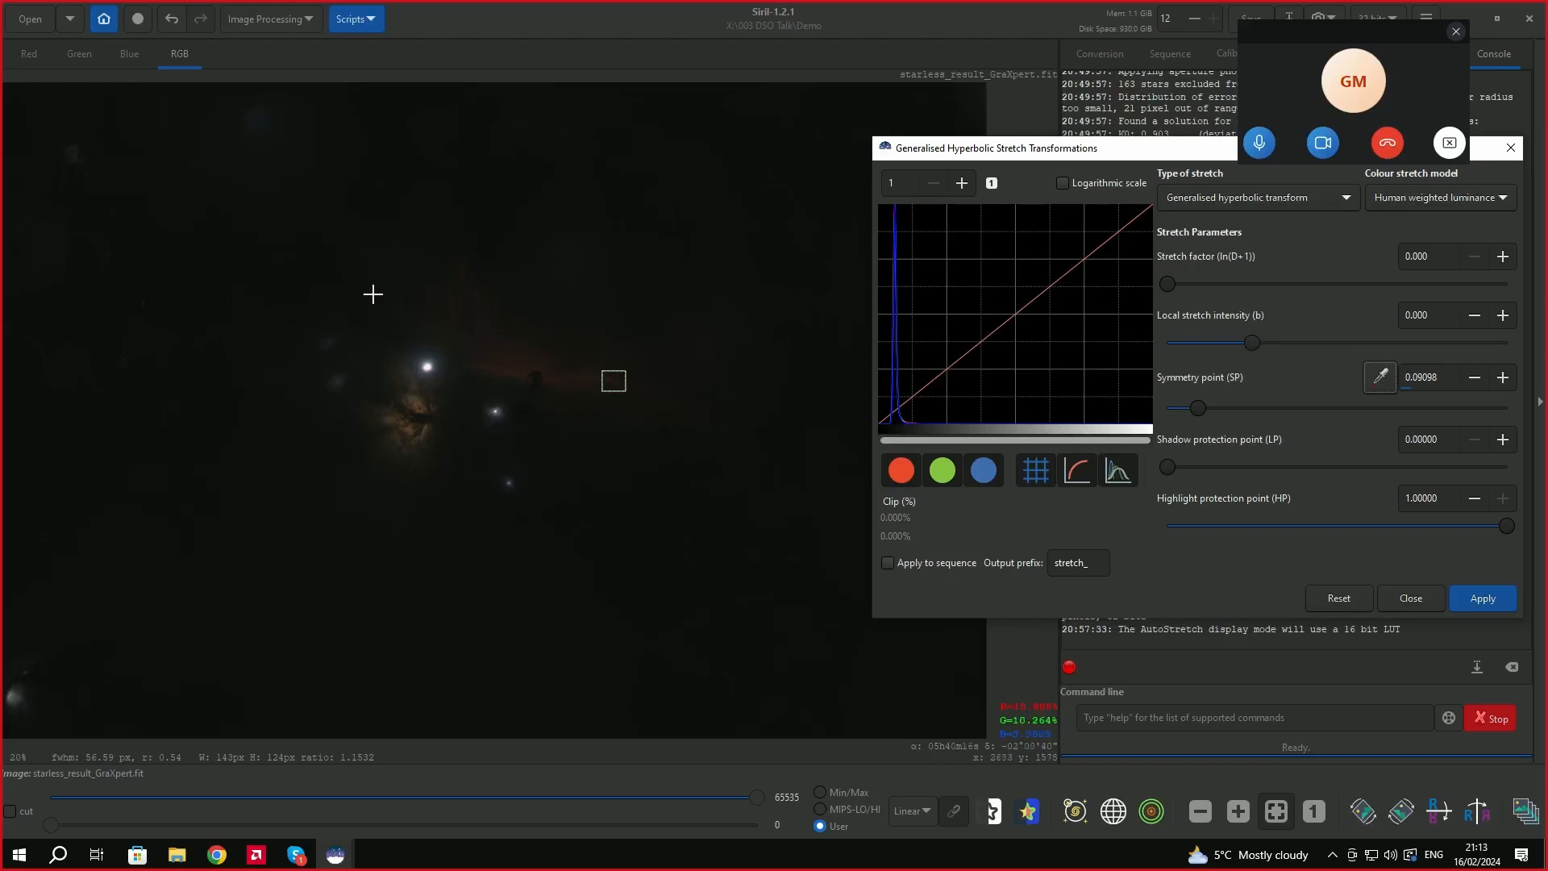
drag(1247, 350, 1384, 340)
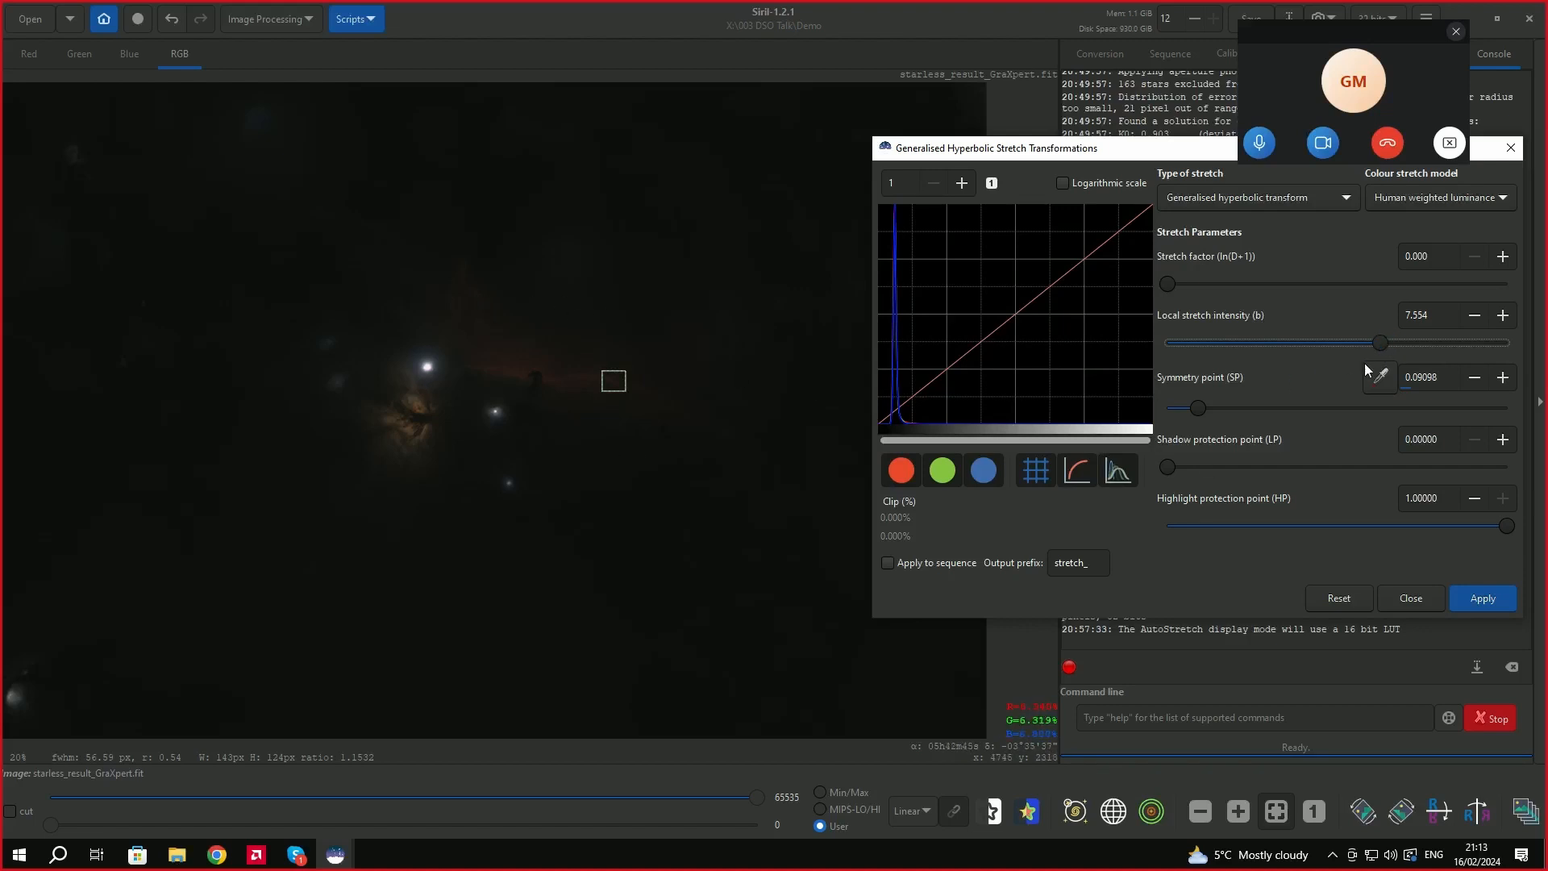
drag(1381, 347, 1532, 348)
drag(1506, 345, 1361, 343)
drag(1361, 343, 1368, 339)
Try stretch factors of about 0.406, 0.263 and 0.310 for the second stretch.
drag(1169, 282, 1185, 284)
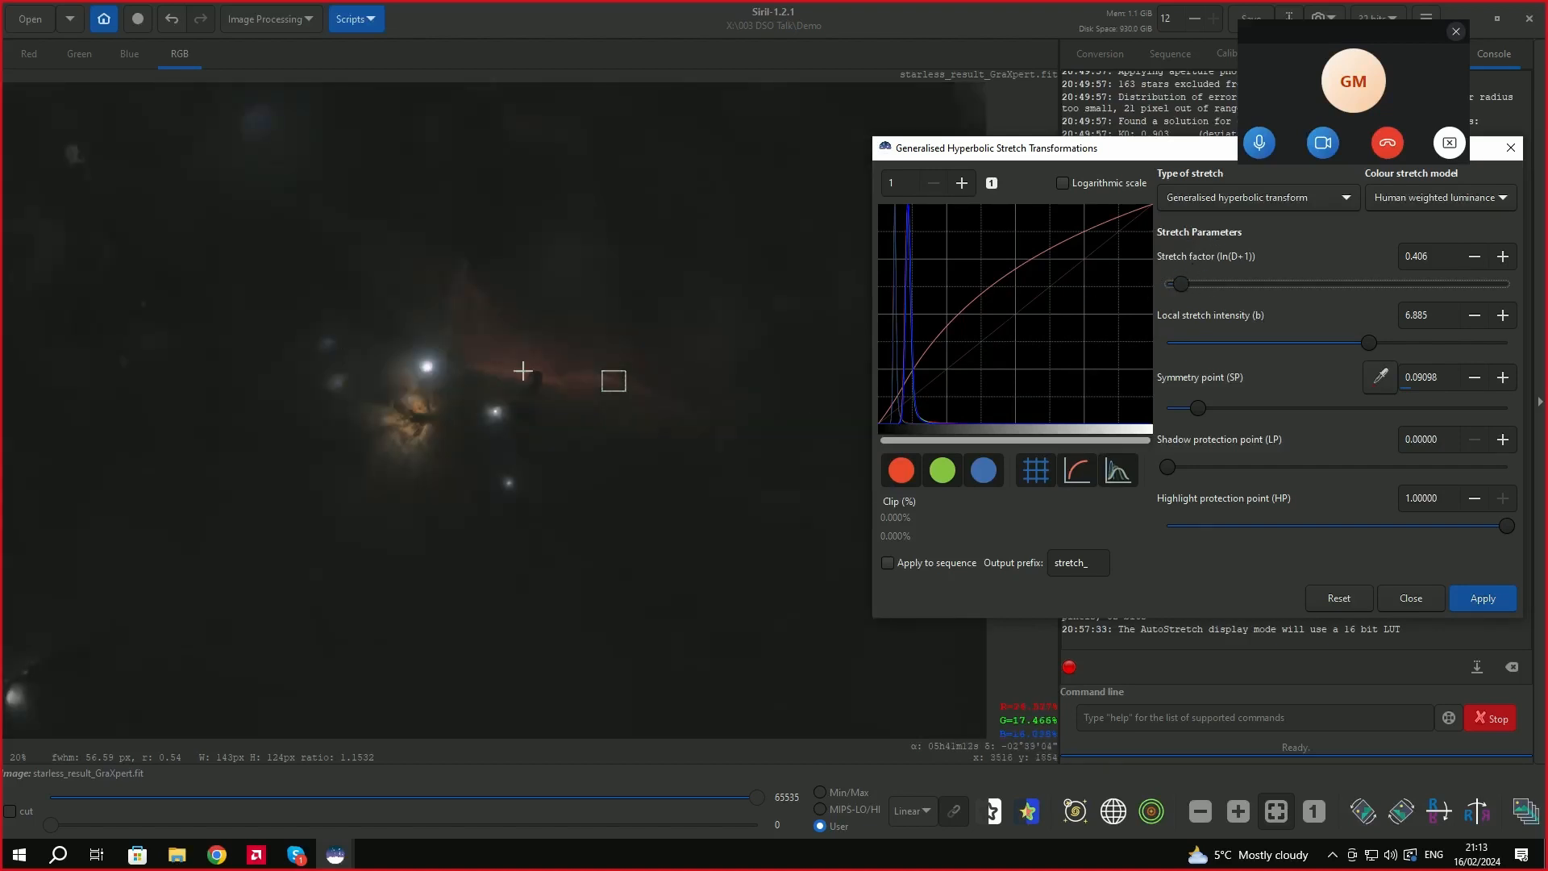
click(1178, 282)
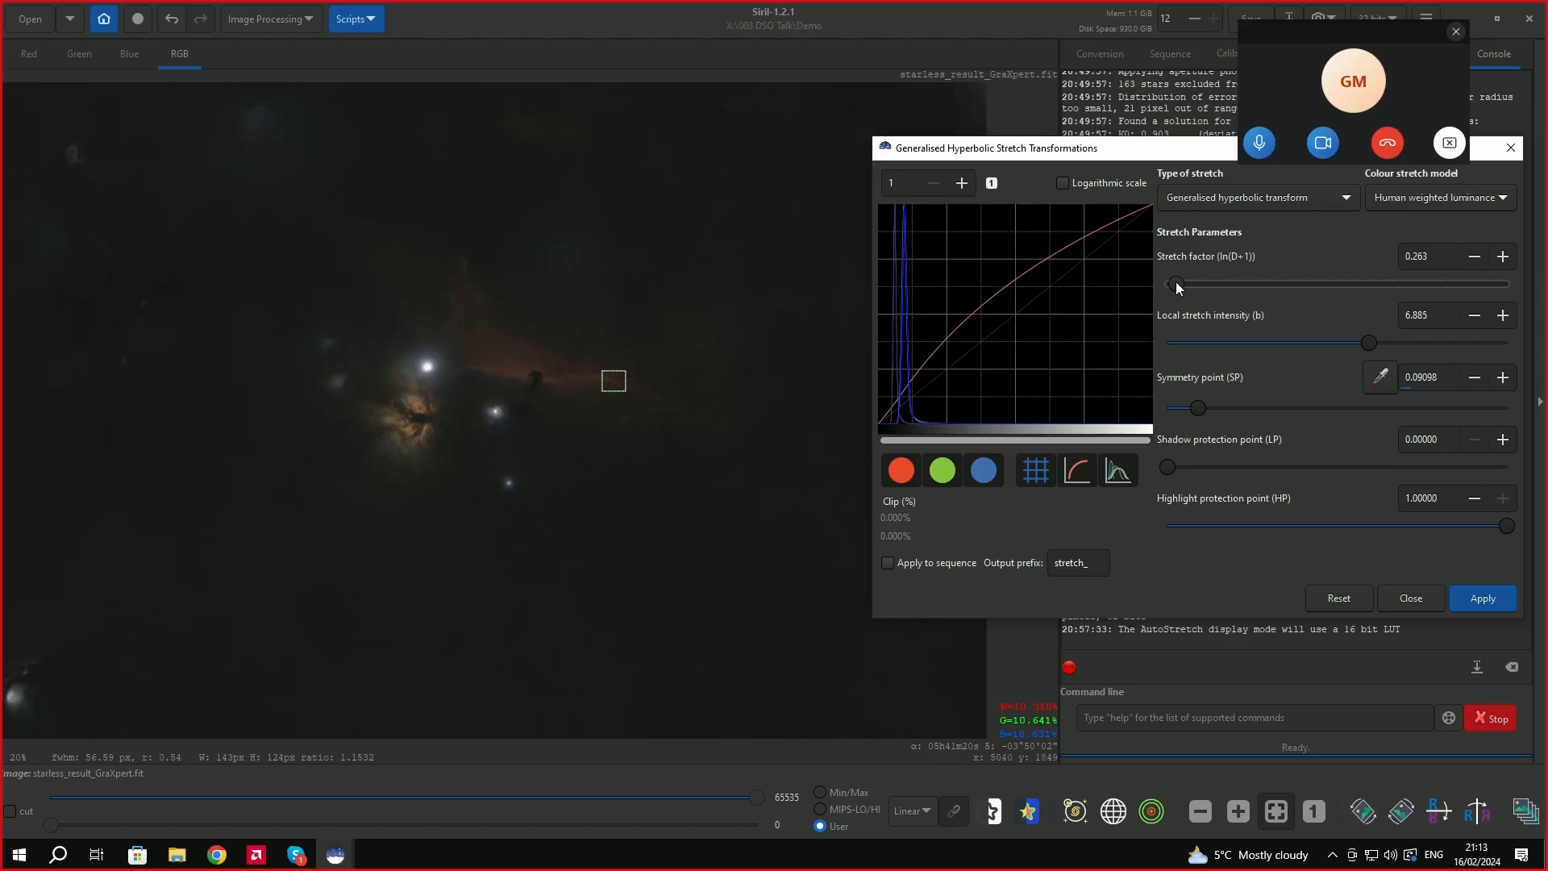
click(1177, 283)
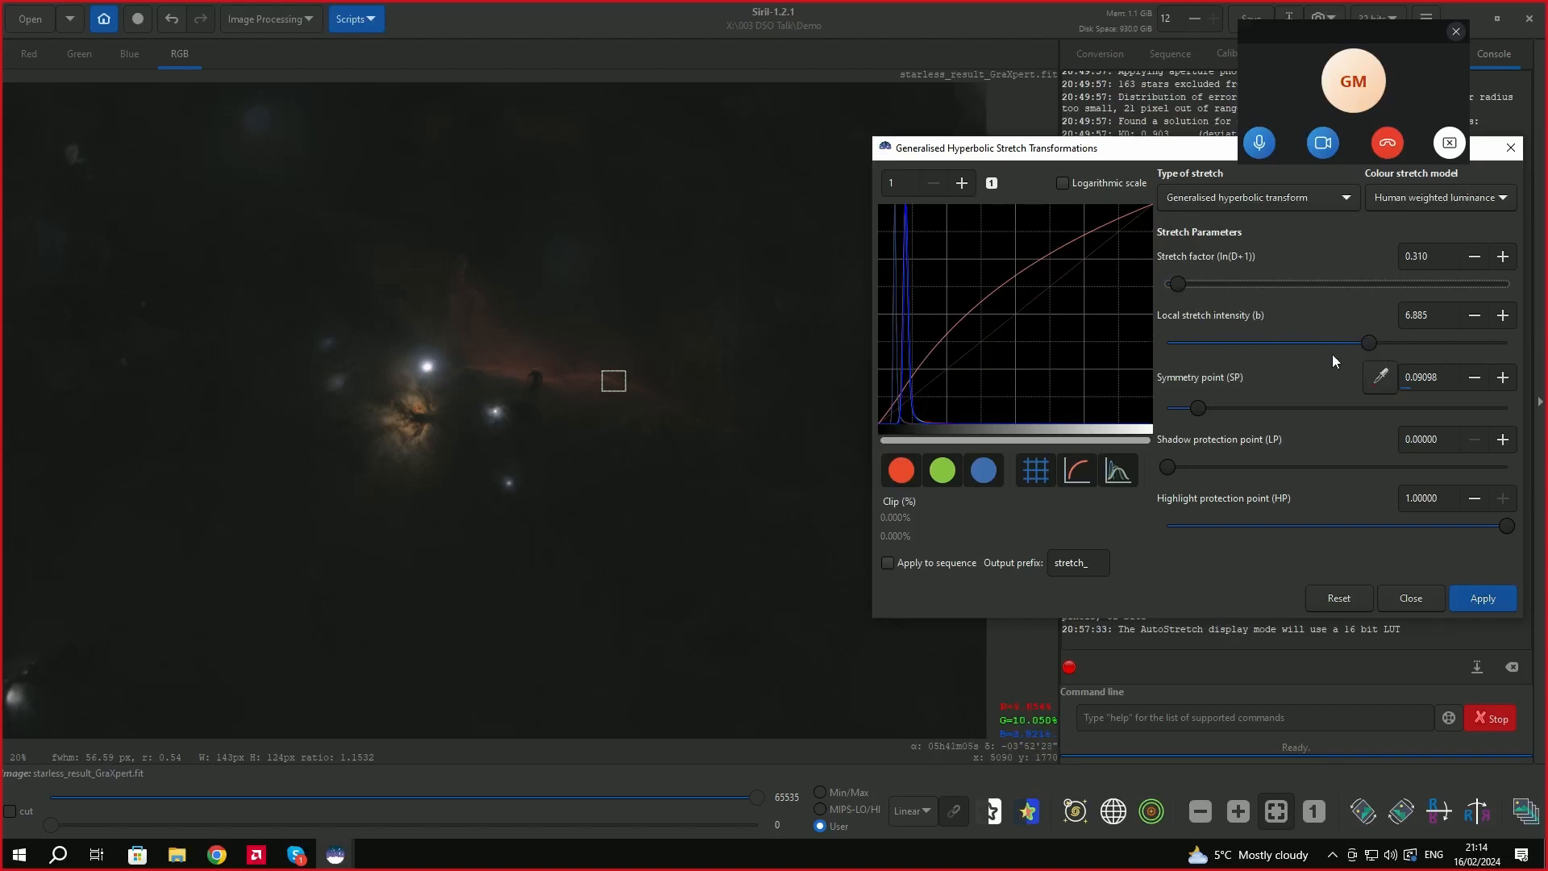
Try local stretch intensities of about 9.797 and 7.458, and settle on about 6.981.
drag(1363, 338, 1415, 339)
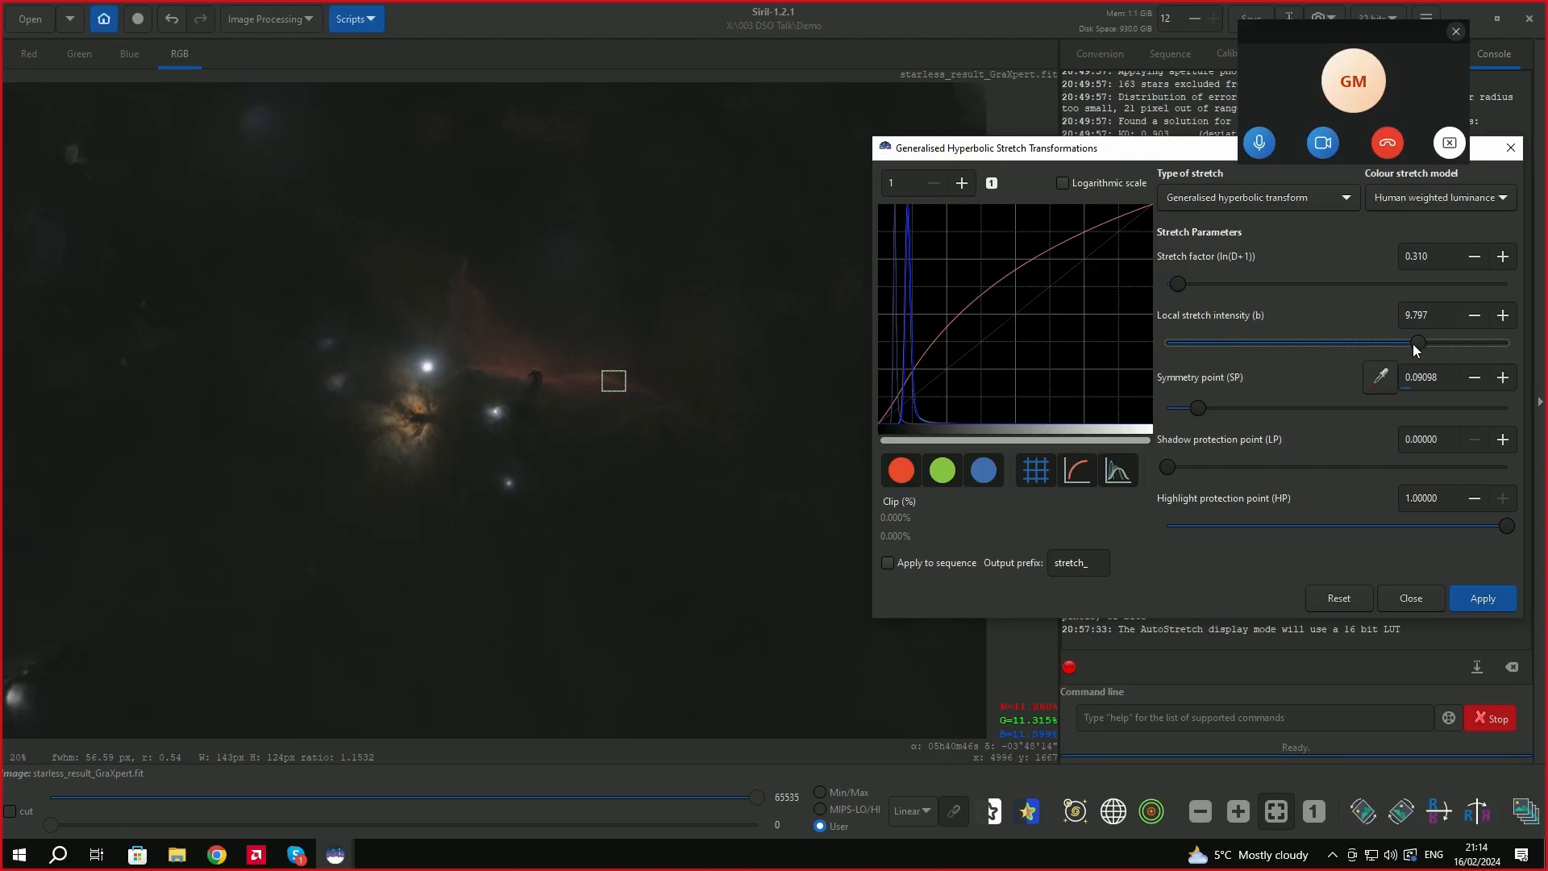
drag(1417, 345, 1372, 342)
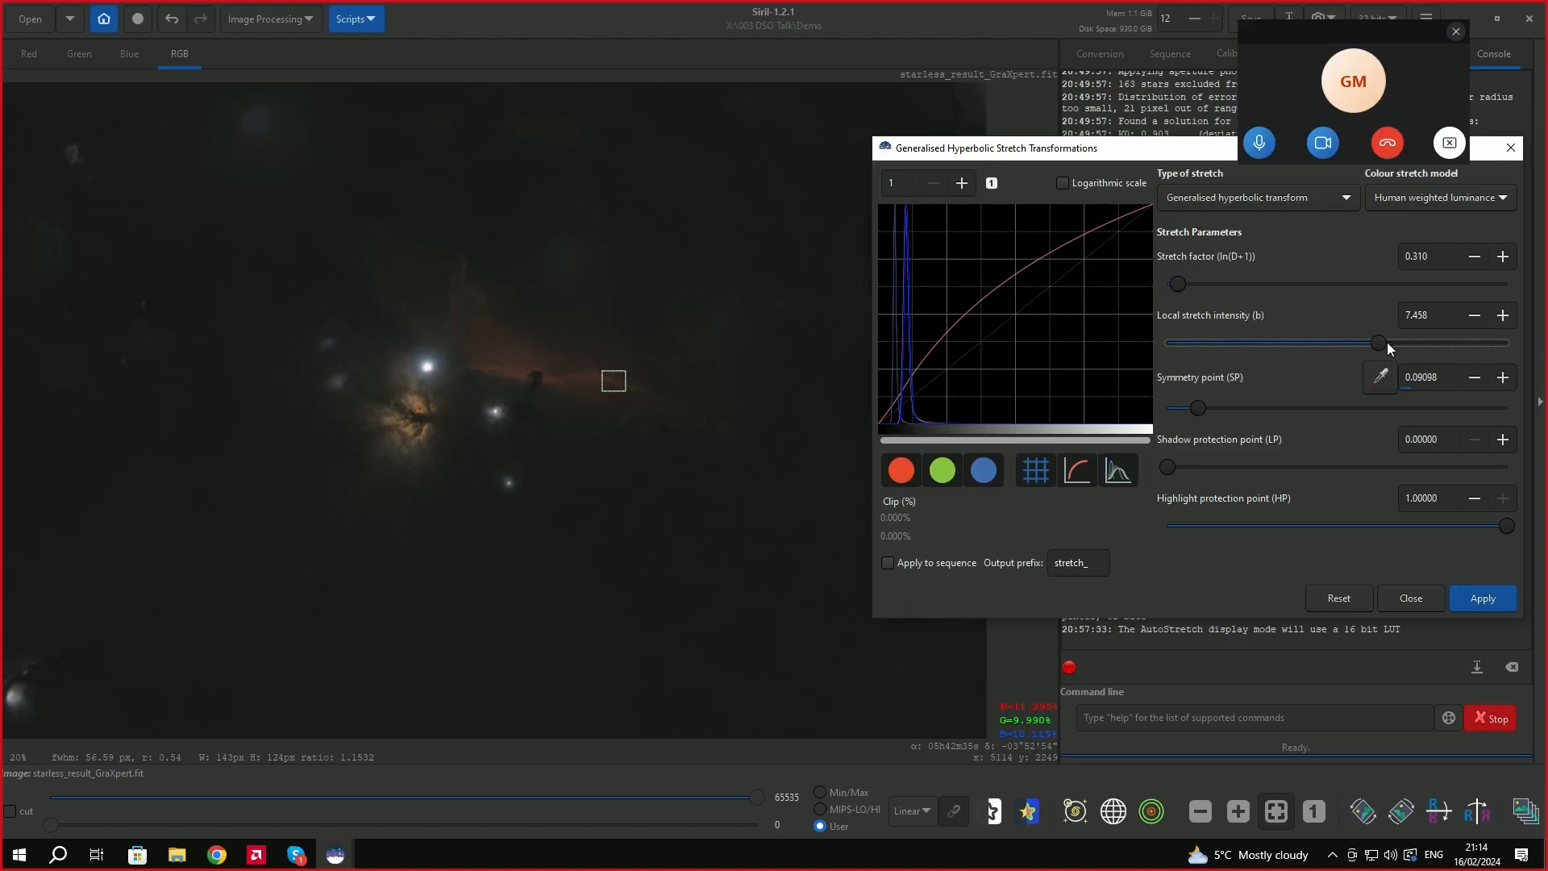
drag(1379, 341, 1373, 343)
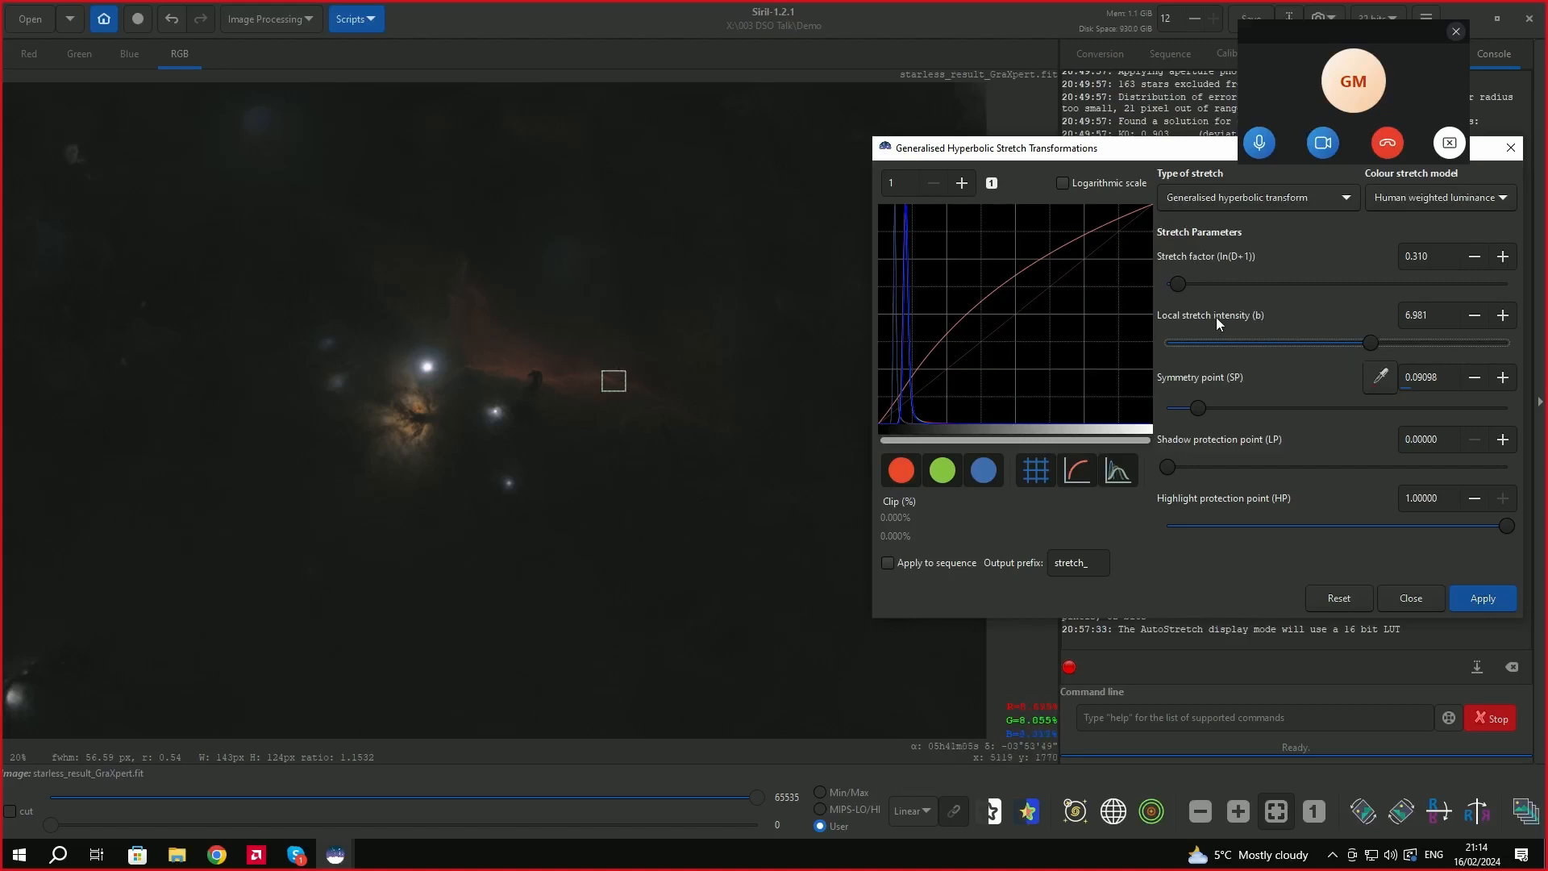
Compare the image at stretch factor 0, set the factor to about 0.286, and apply the second stretch.
drag(1182, 292, 1149, 295)
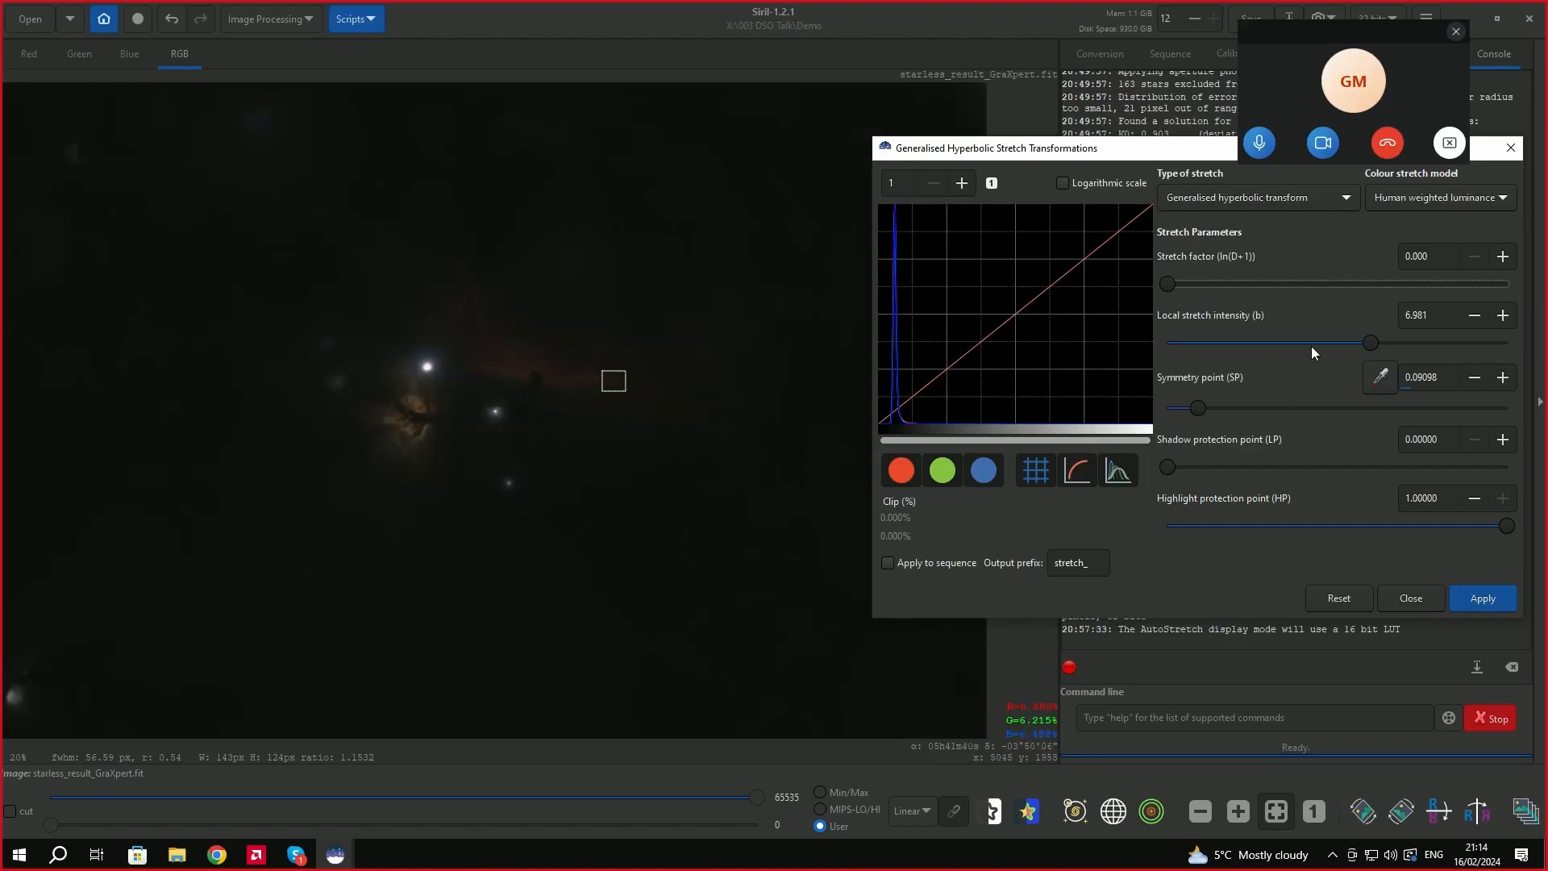
drag(1166, 284, 1182, 301)
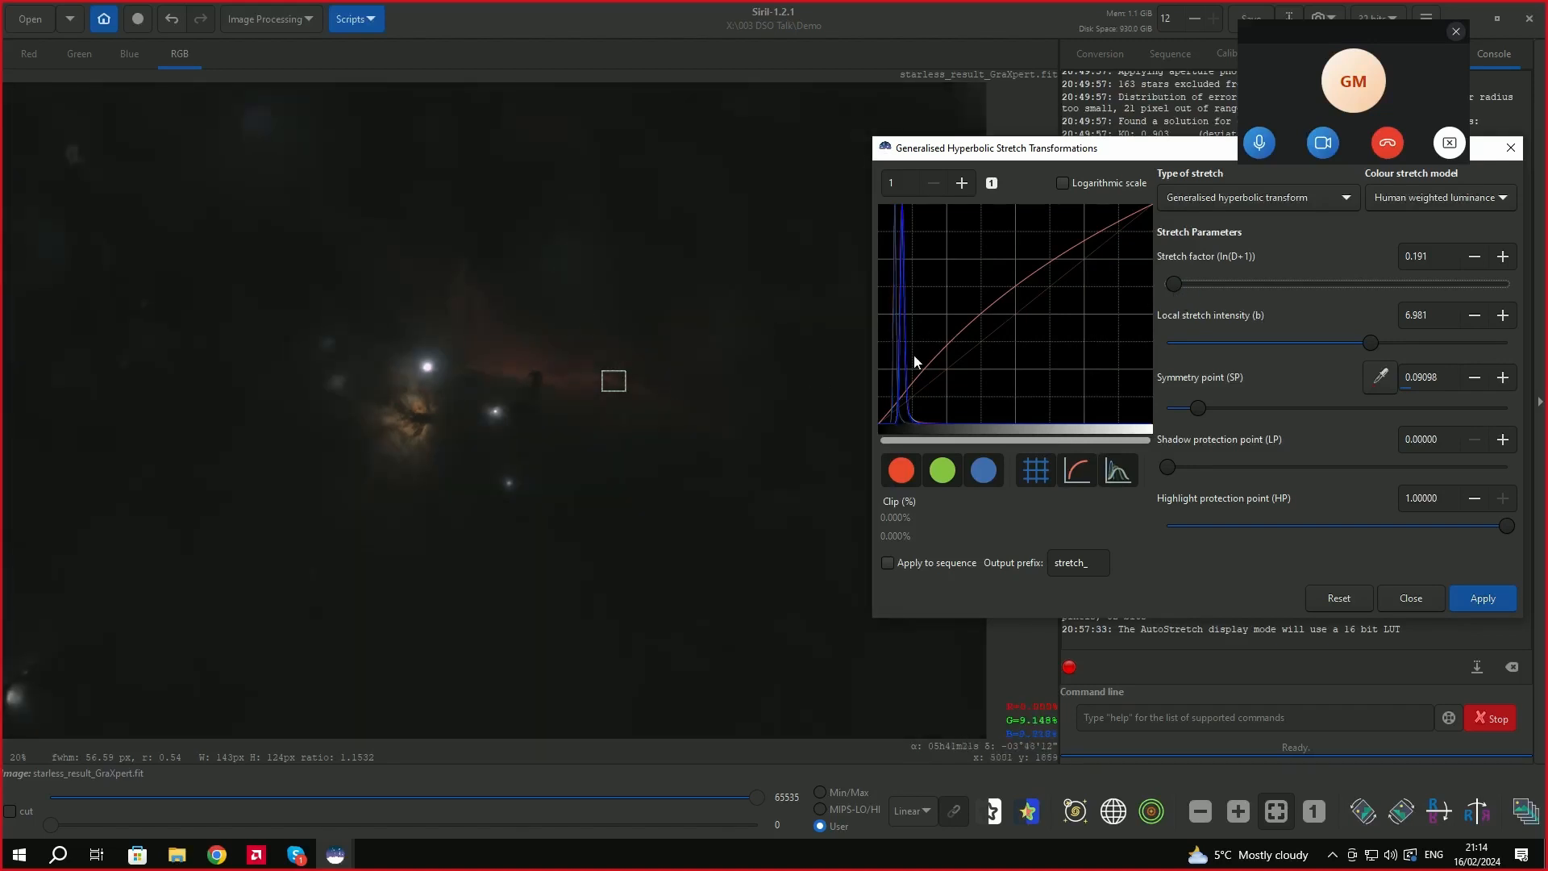
drag(1169, 285, 1173, 289)
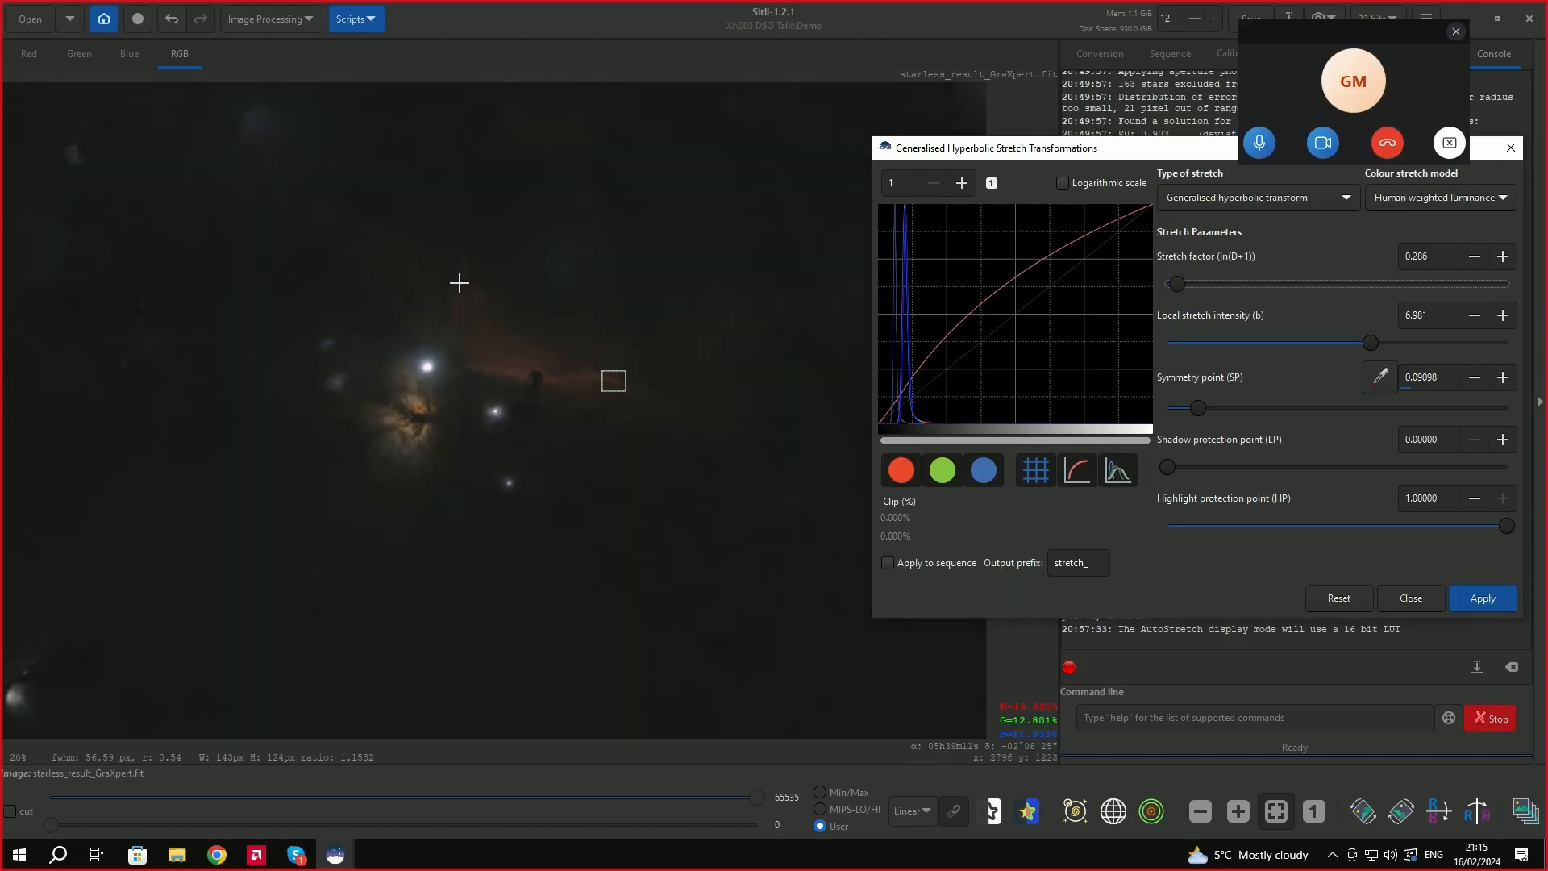
click(1487, 601)
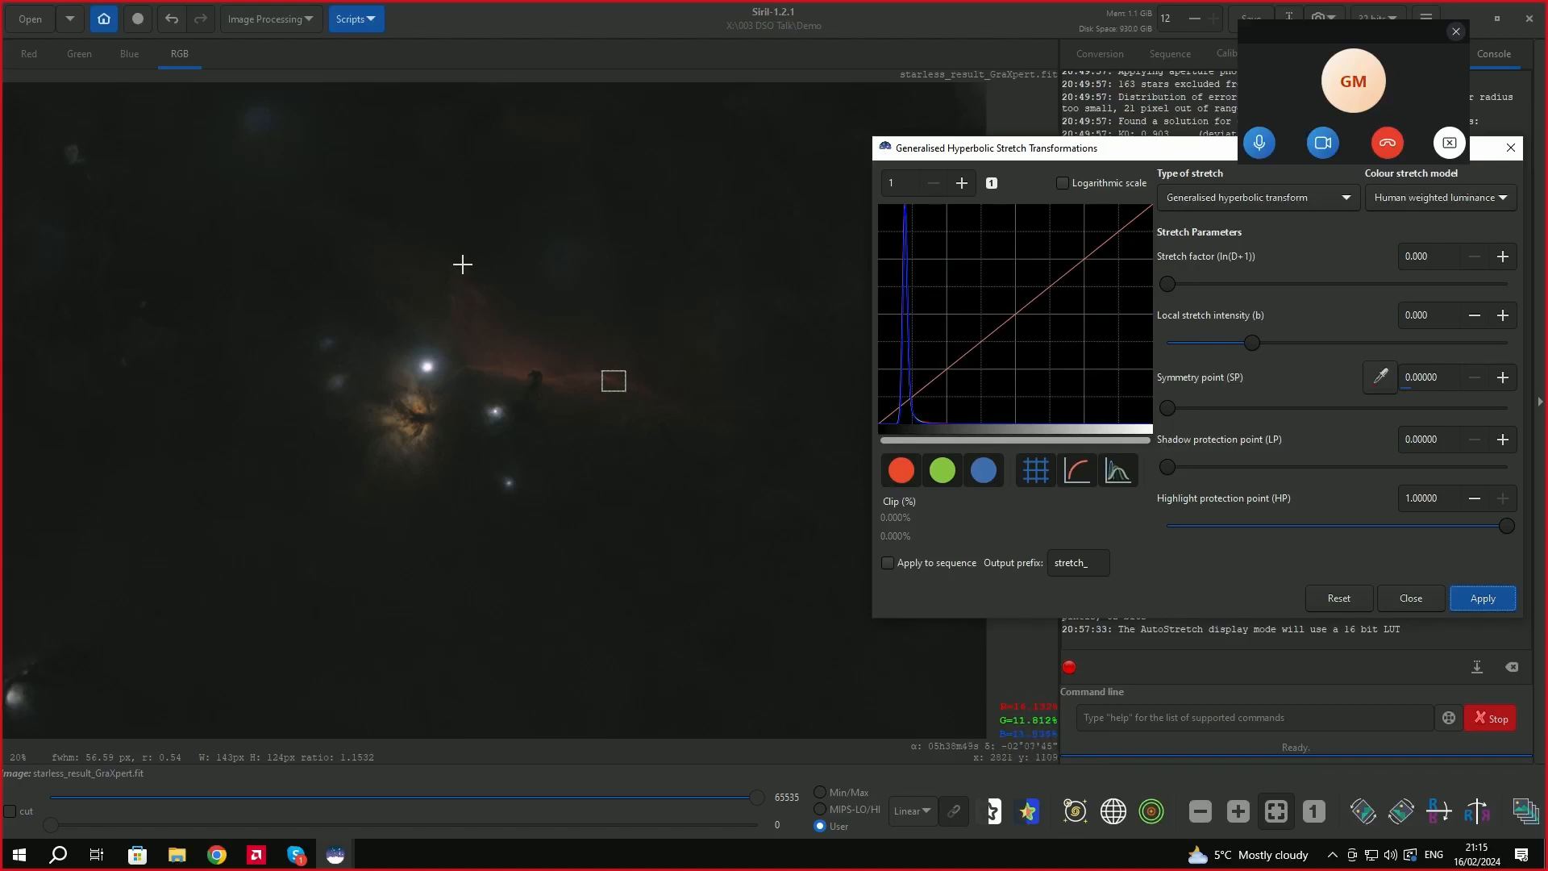
Set the symmetry point from a small selection on the faint red nebulosity above the brightest star.
click(450, 264)
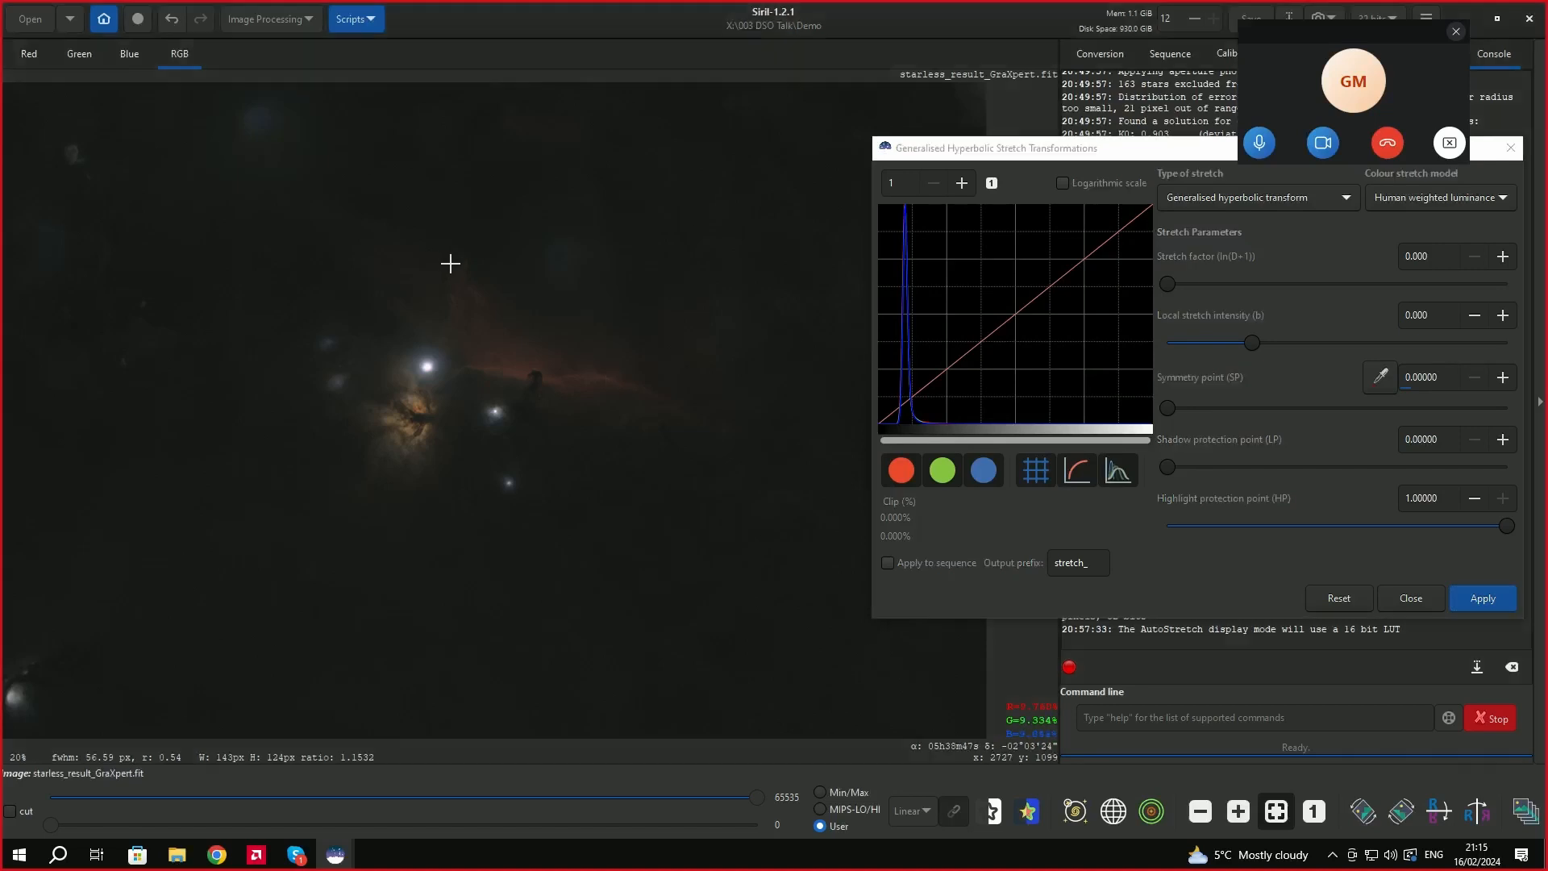
drag(450, 264, 477, 288)
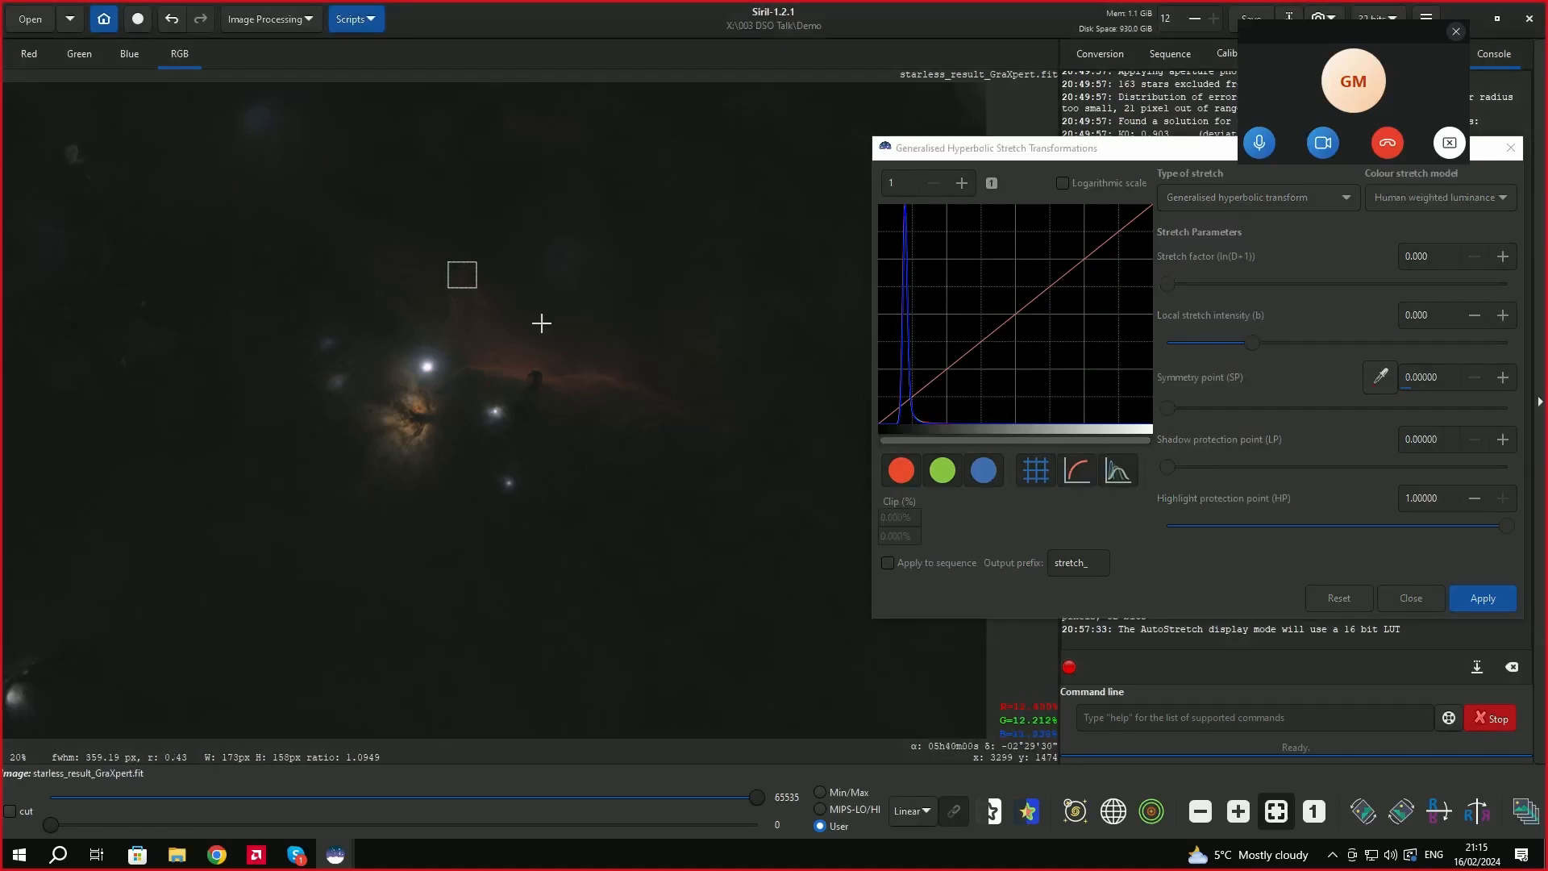
click(1381, 382)
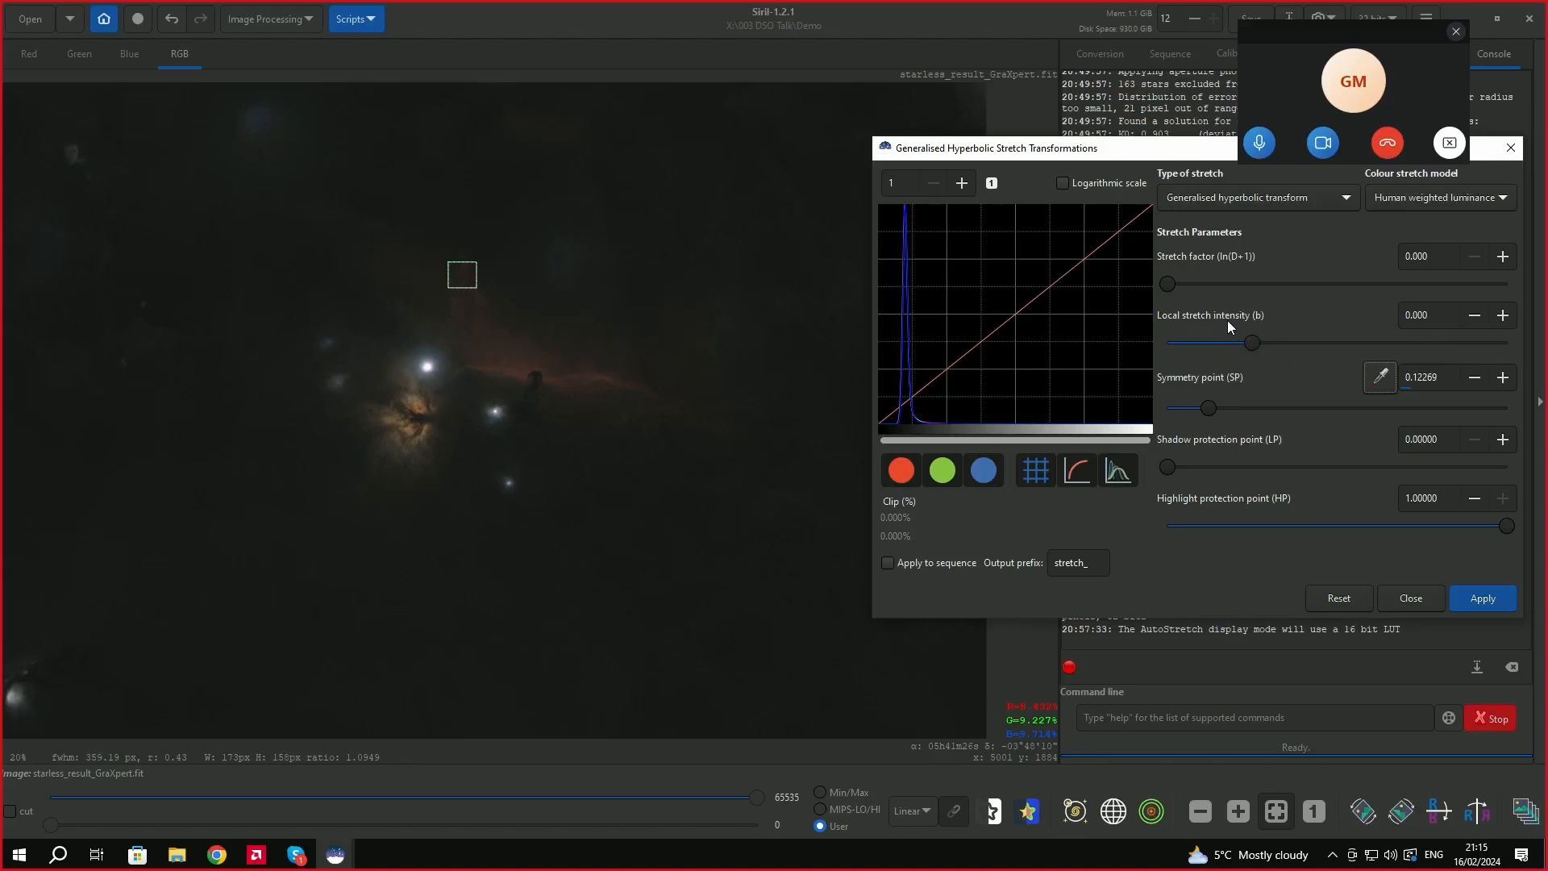
Set the local stretch intensity to about 3.258 and raise the stretch factor to about 0.310 for the third stretch.
drag(1251, 343, 1306, 345)
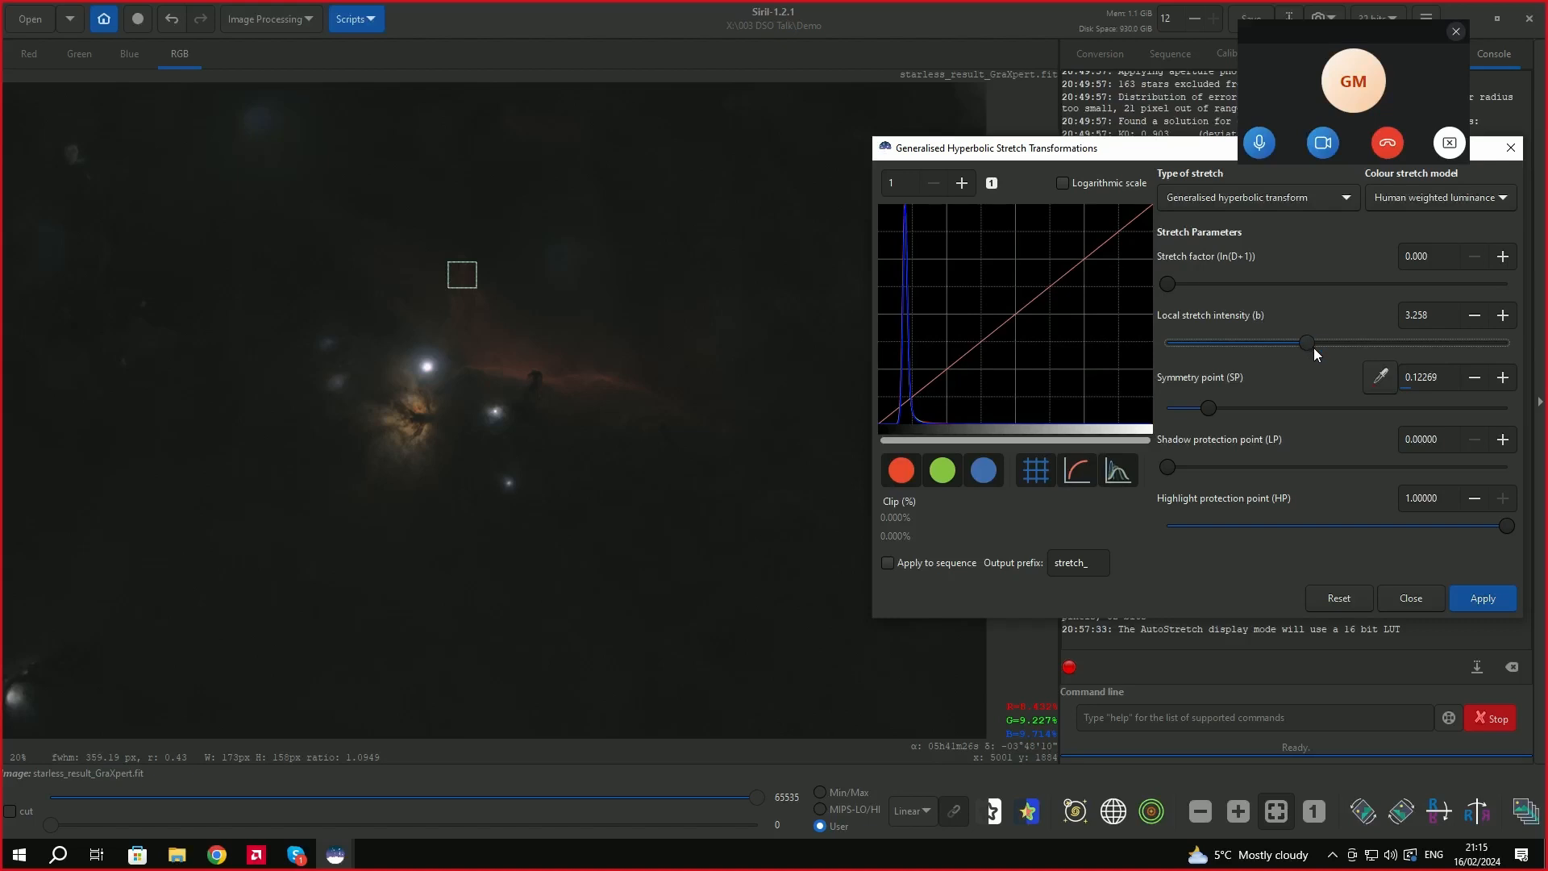
drag(1173, 284, 1181, 284)
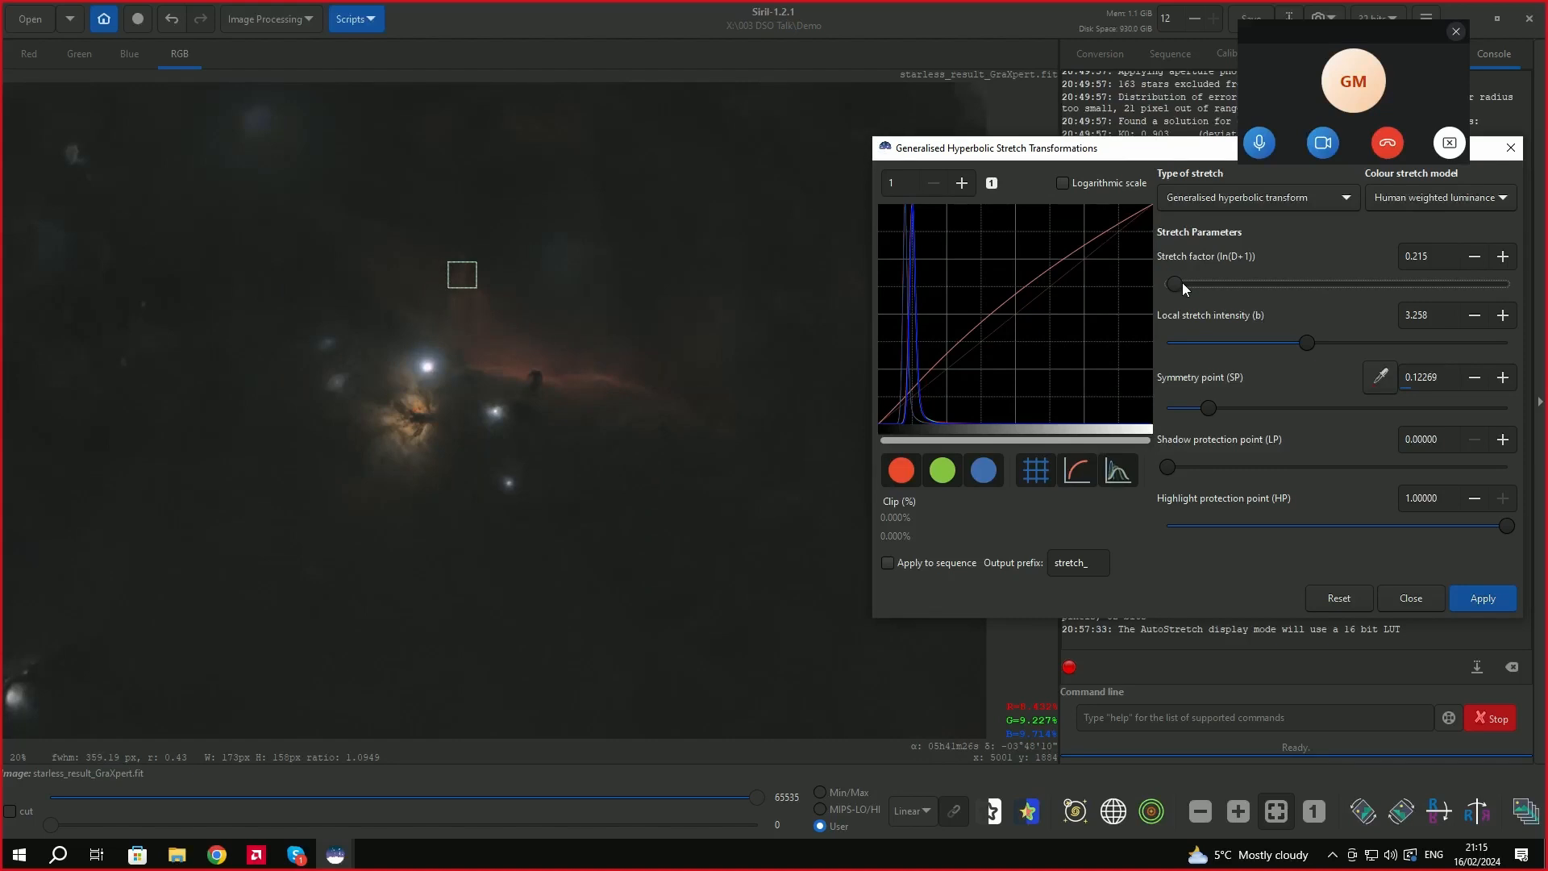
click(1181, 285)
drag(1176, 283, 1180, 276)
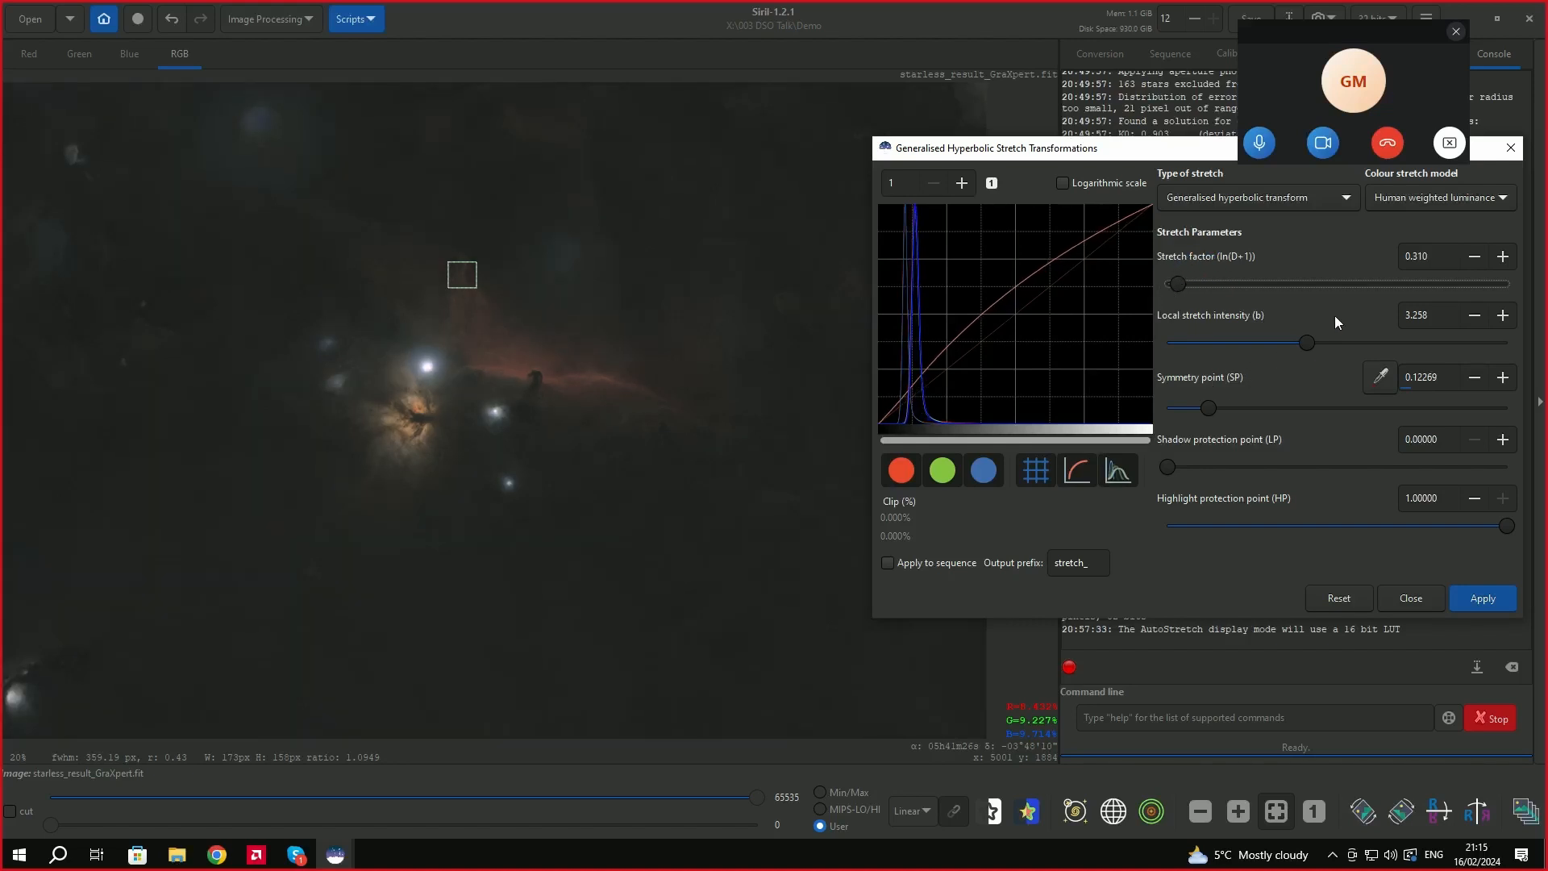
Fine-tune the stretch factor through 0.340 to about 0.352 and apply the third stretch.
click(1502, 256)
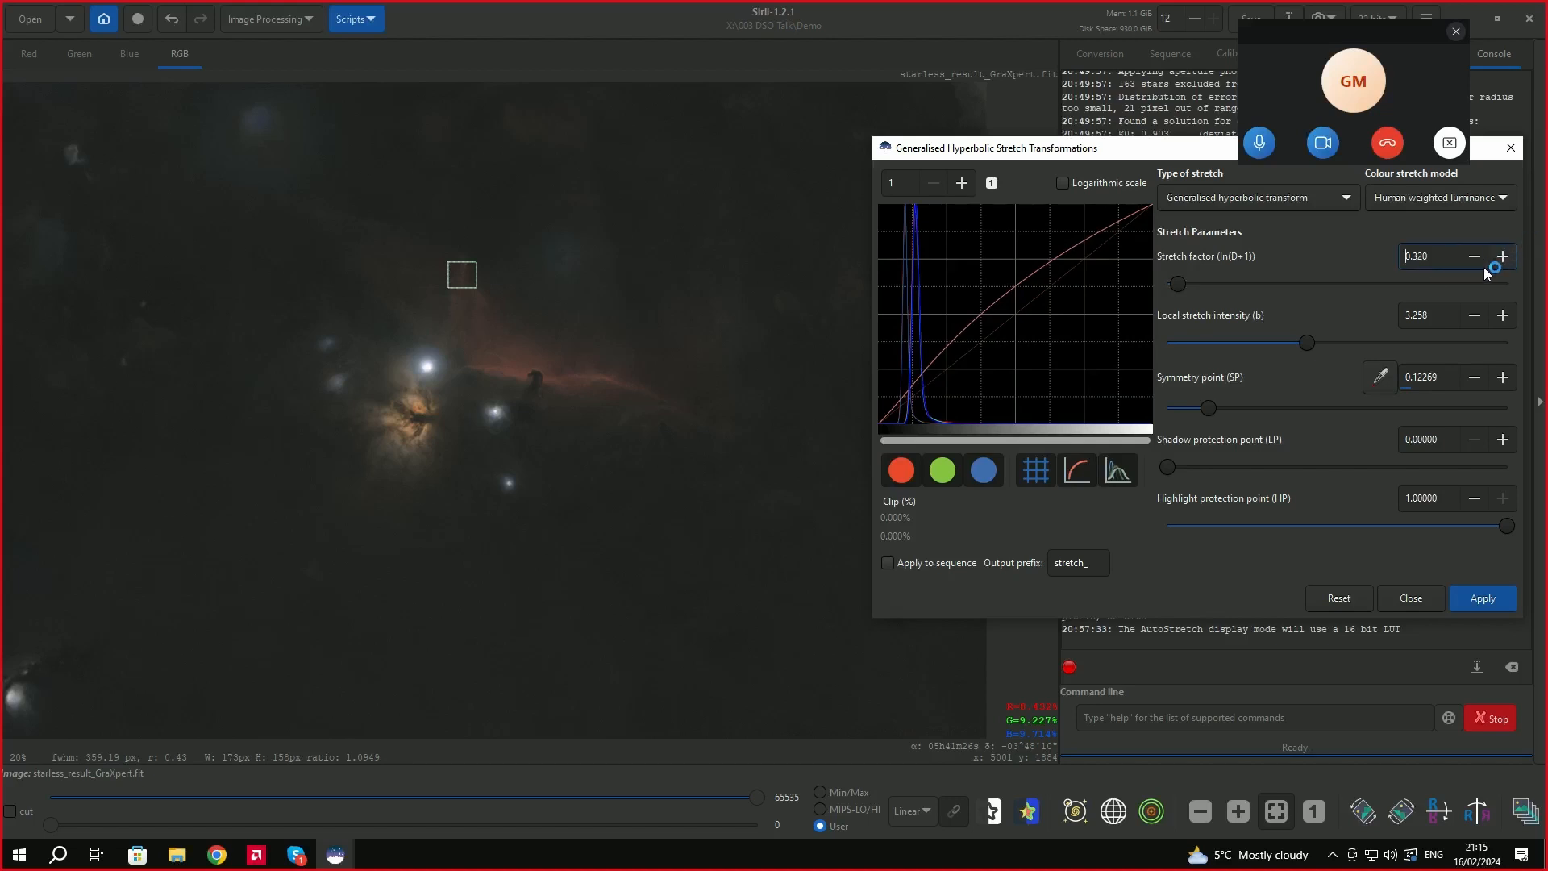
click(1503, 257)
click(1502, 256)
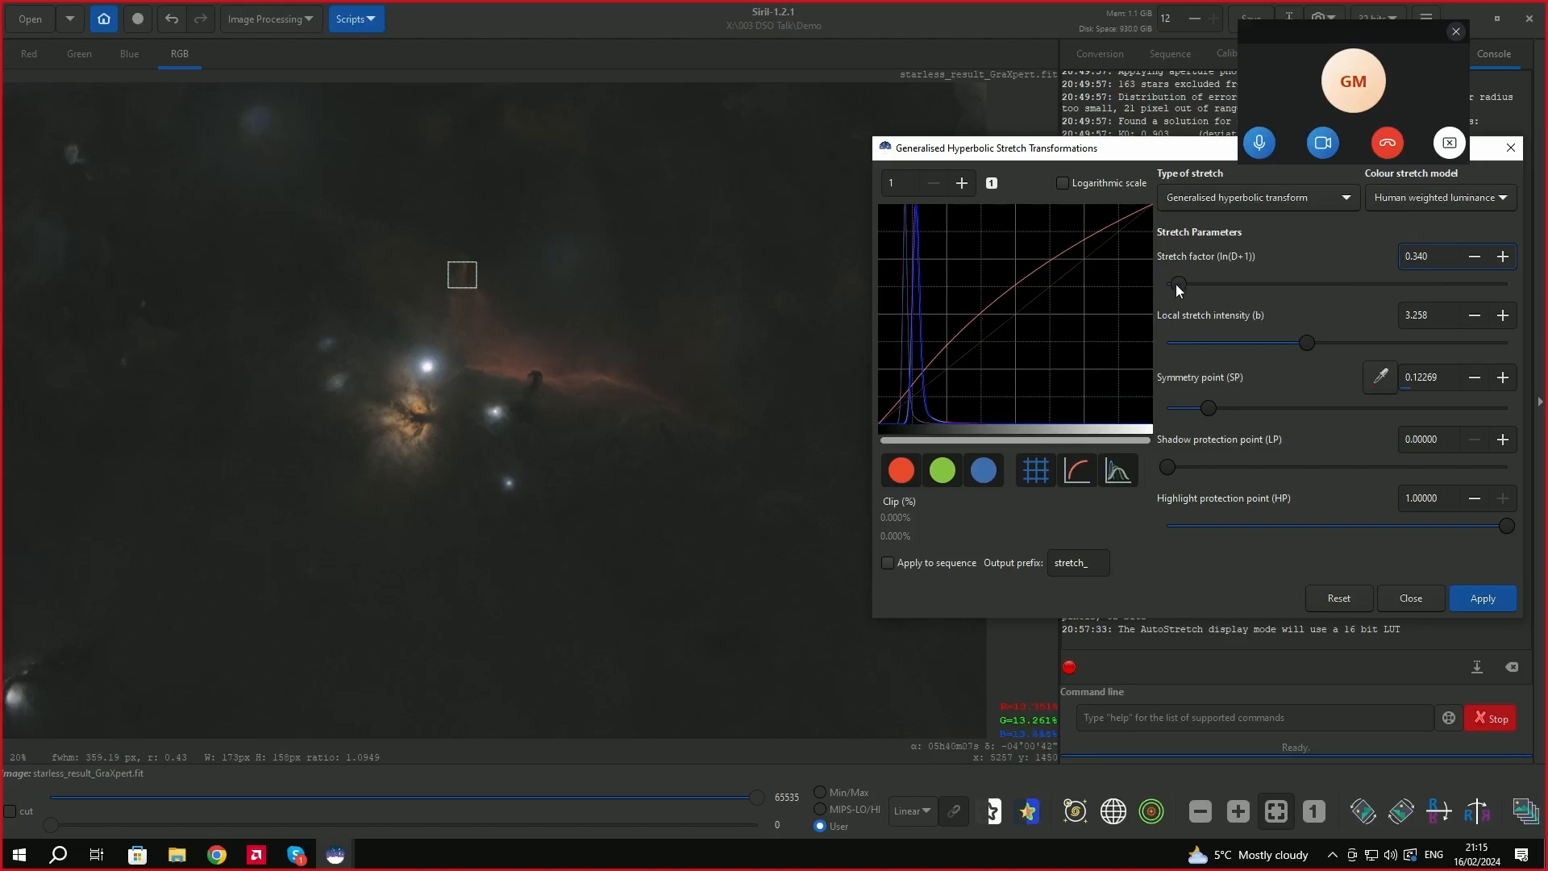
click(1178, 288)
drag(1177, 288, 1179, 292)
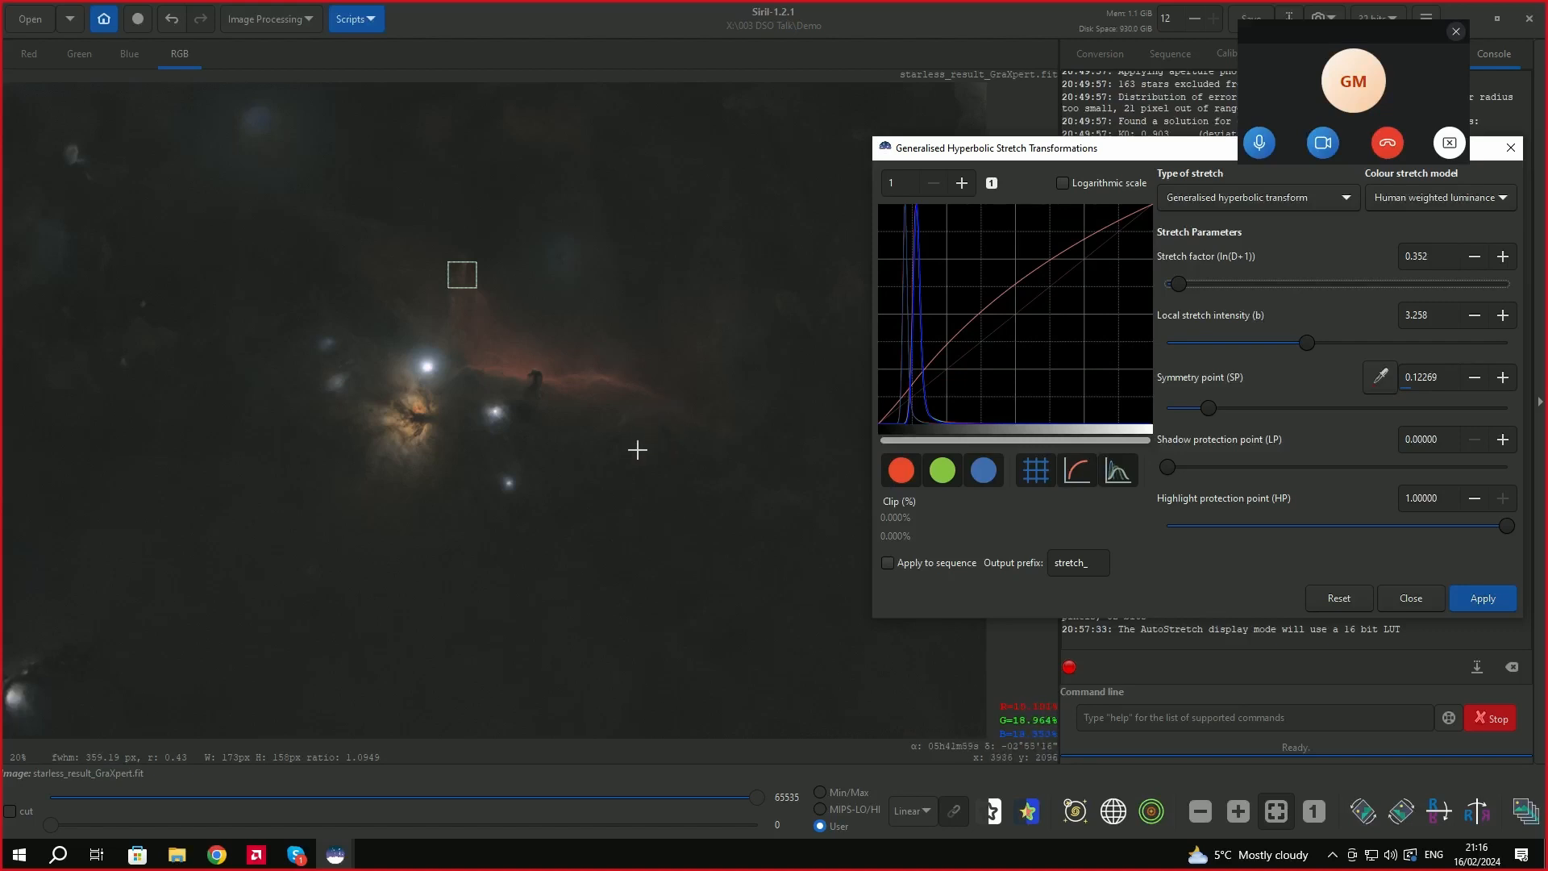
click(1508, 598)
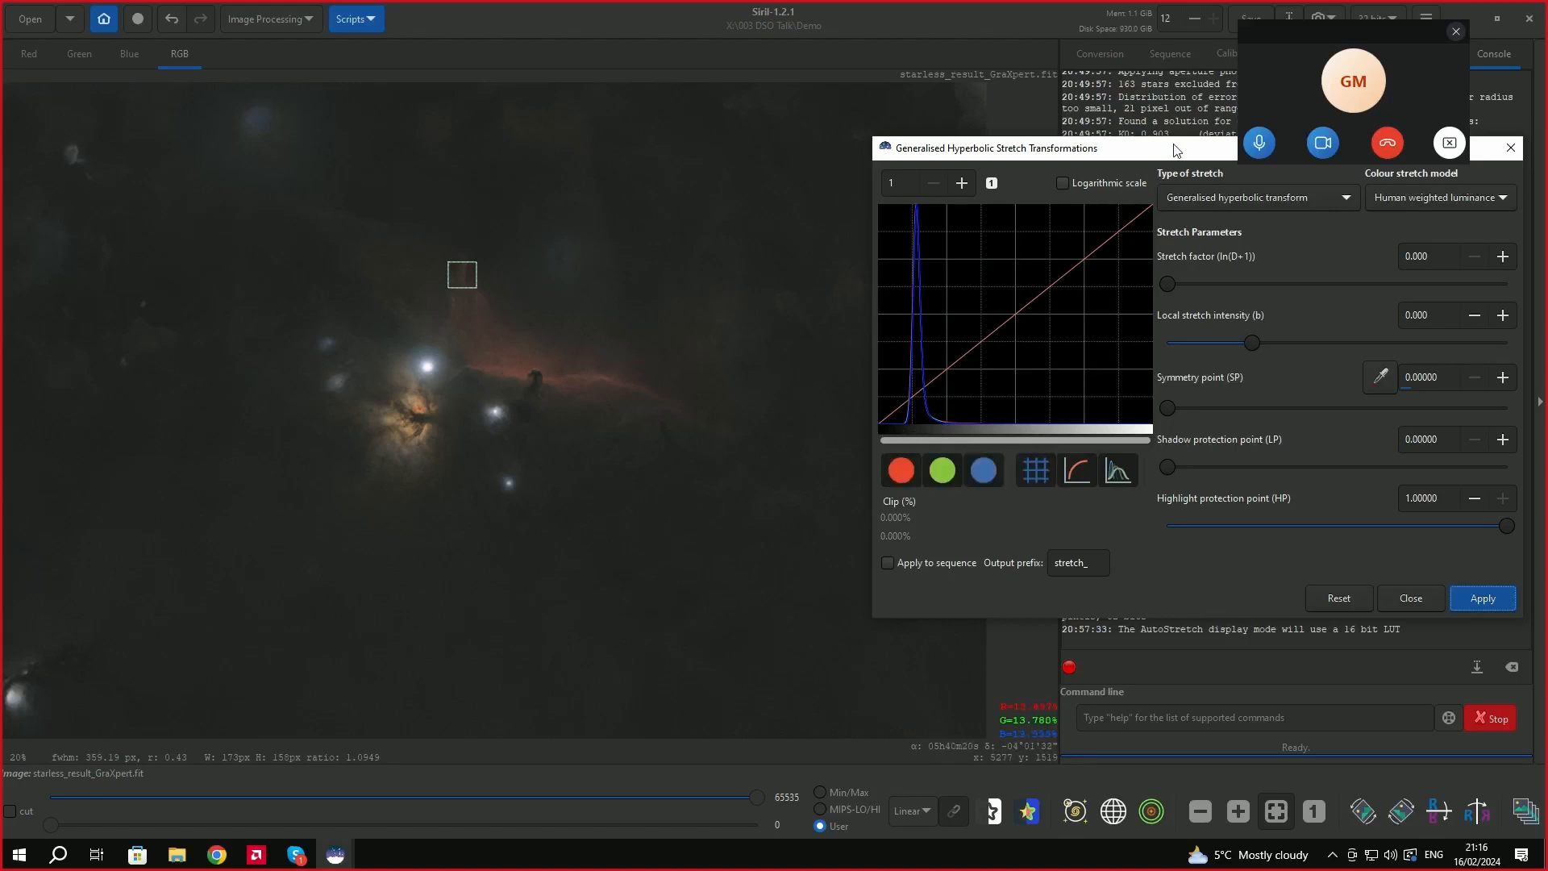
Switch the stretch type to Linear stretch (BP shift) and set an initial black point of about 0.02845.
drag(1173, 150, 1008, 186)
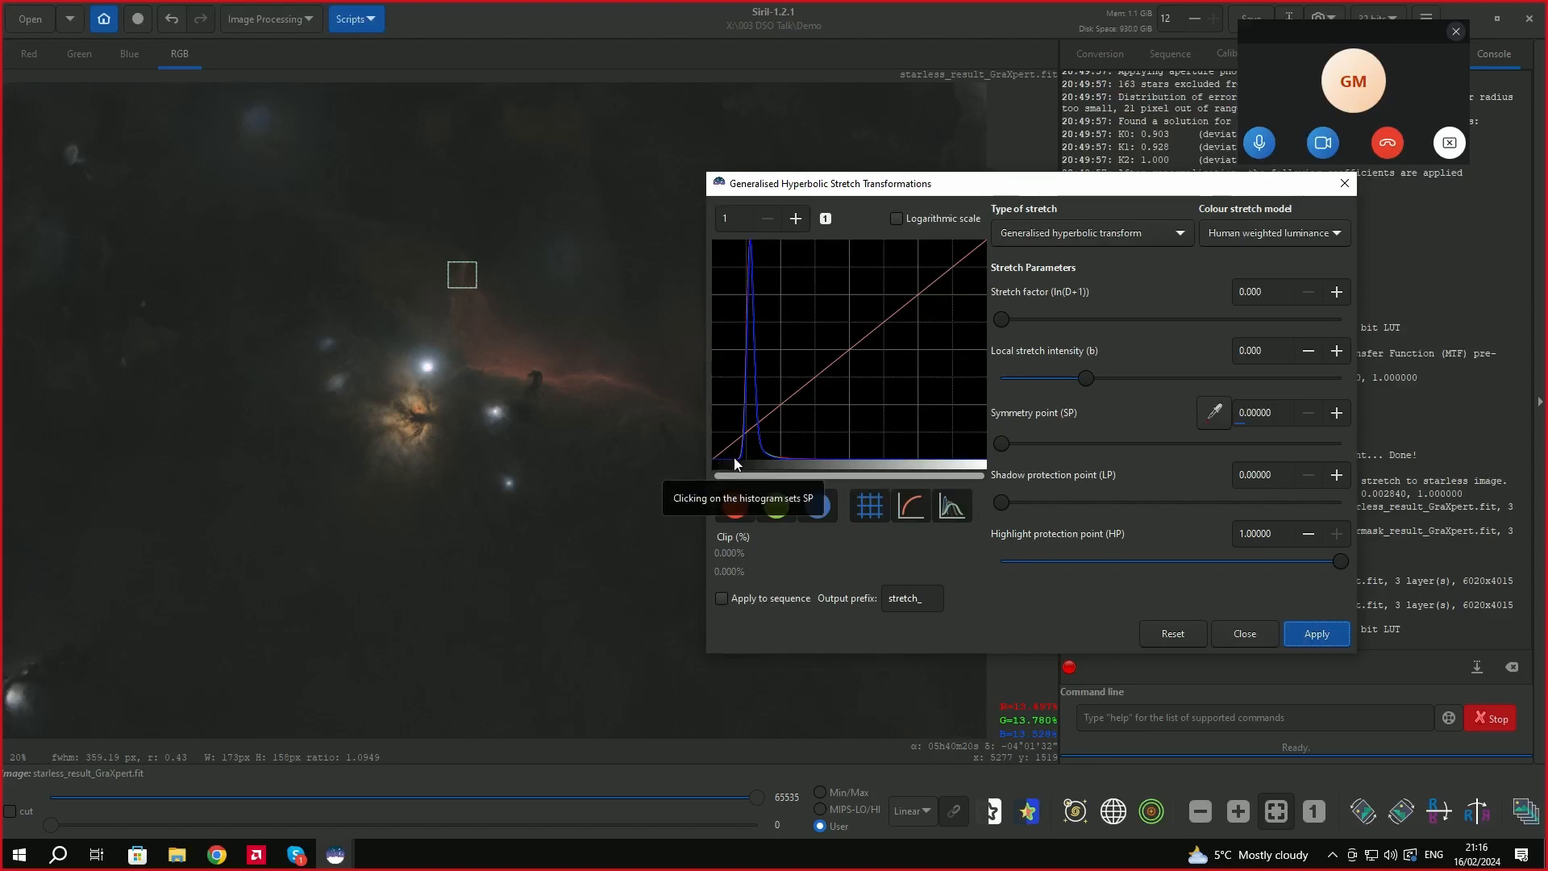
click(1178, 233)
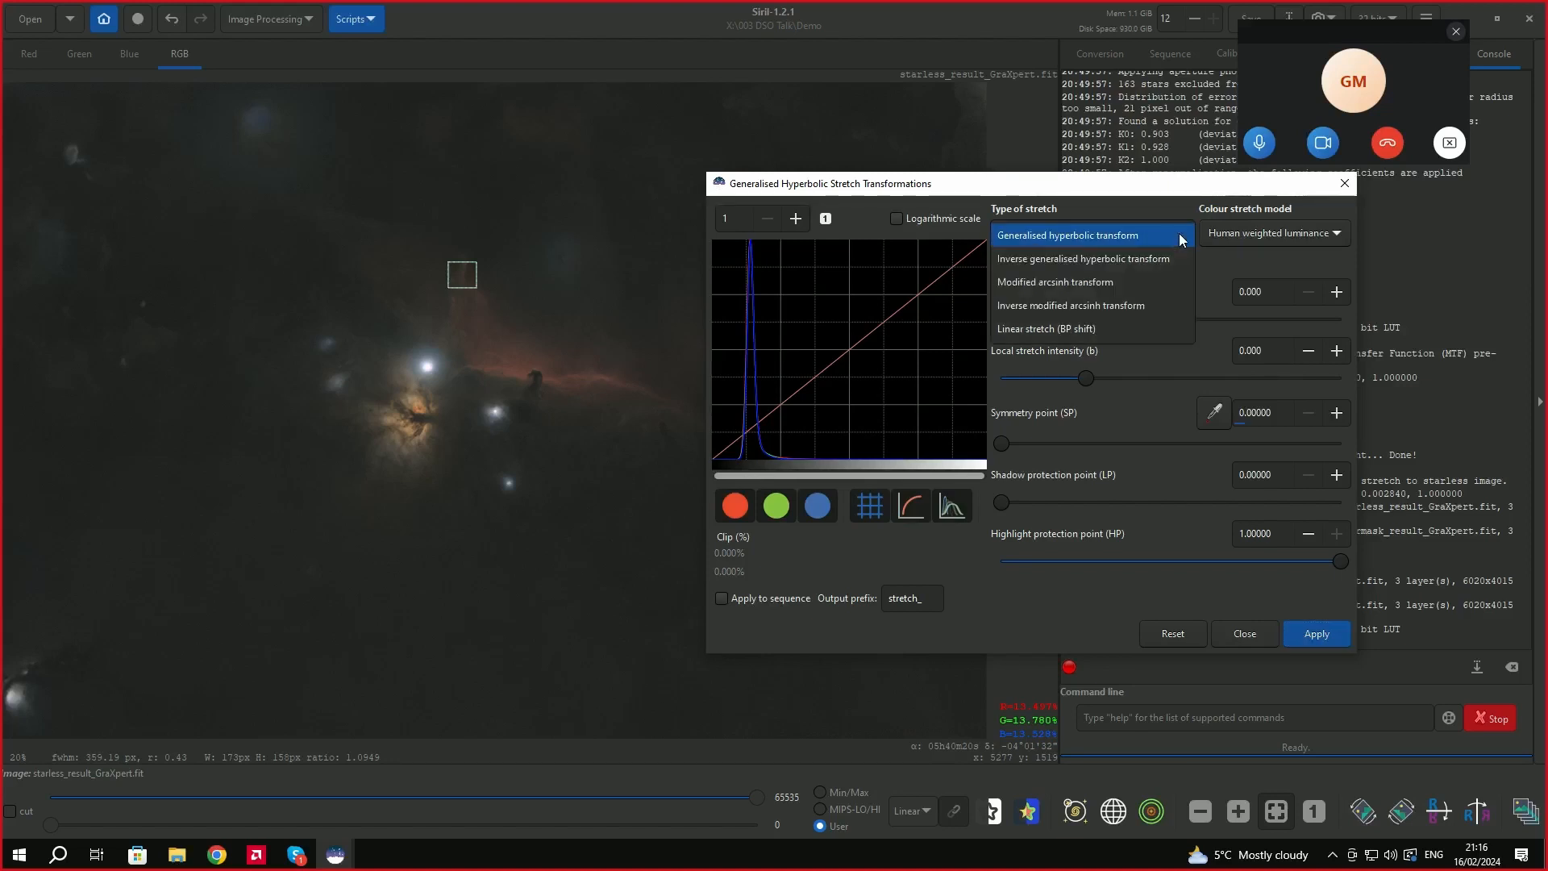
click(1075, 329)
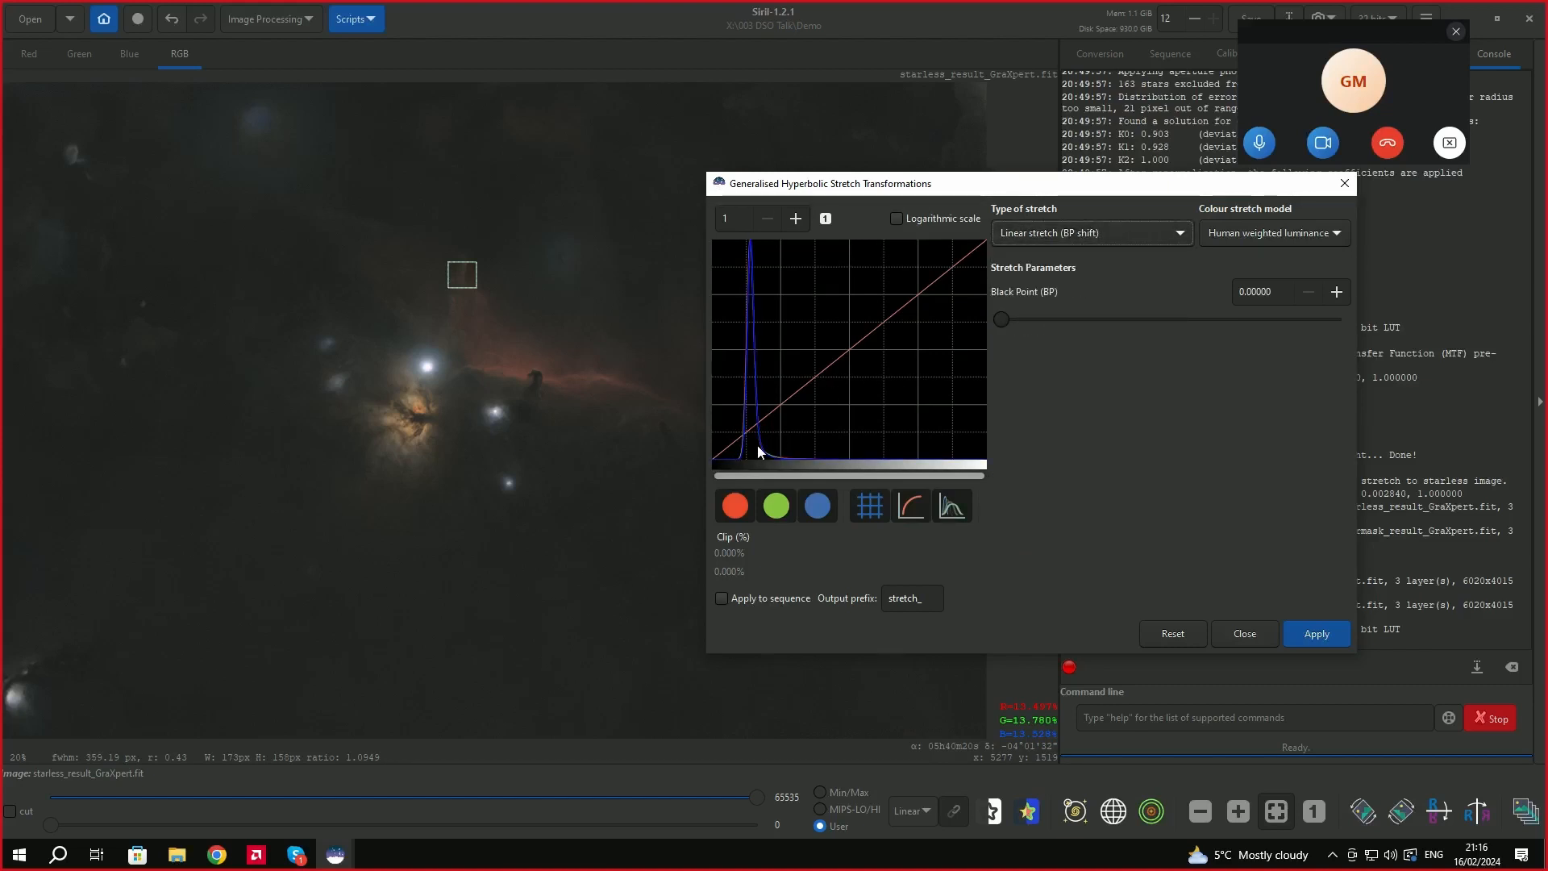
drag(1002, 323, 1011, 320)
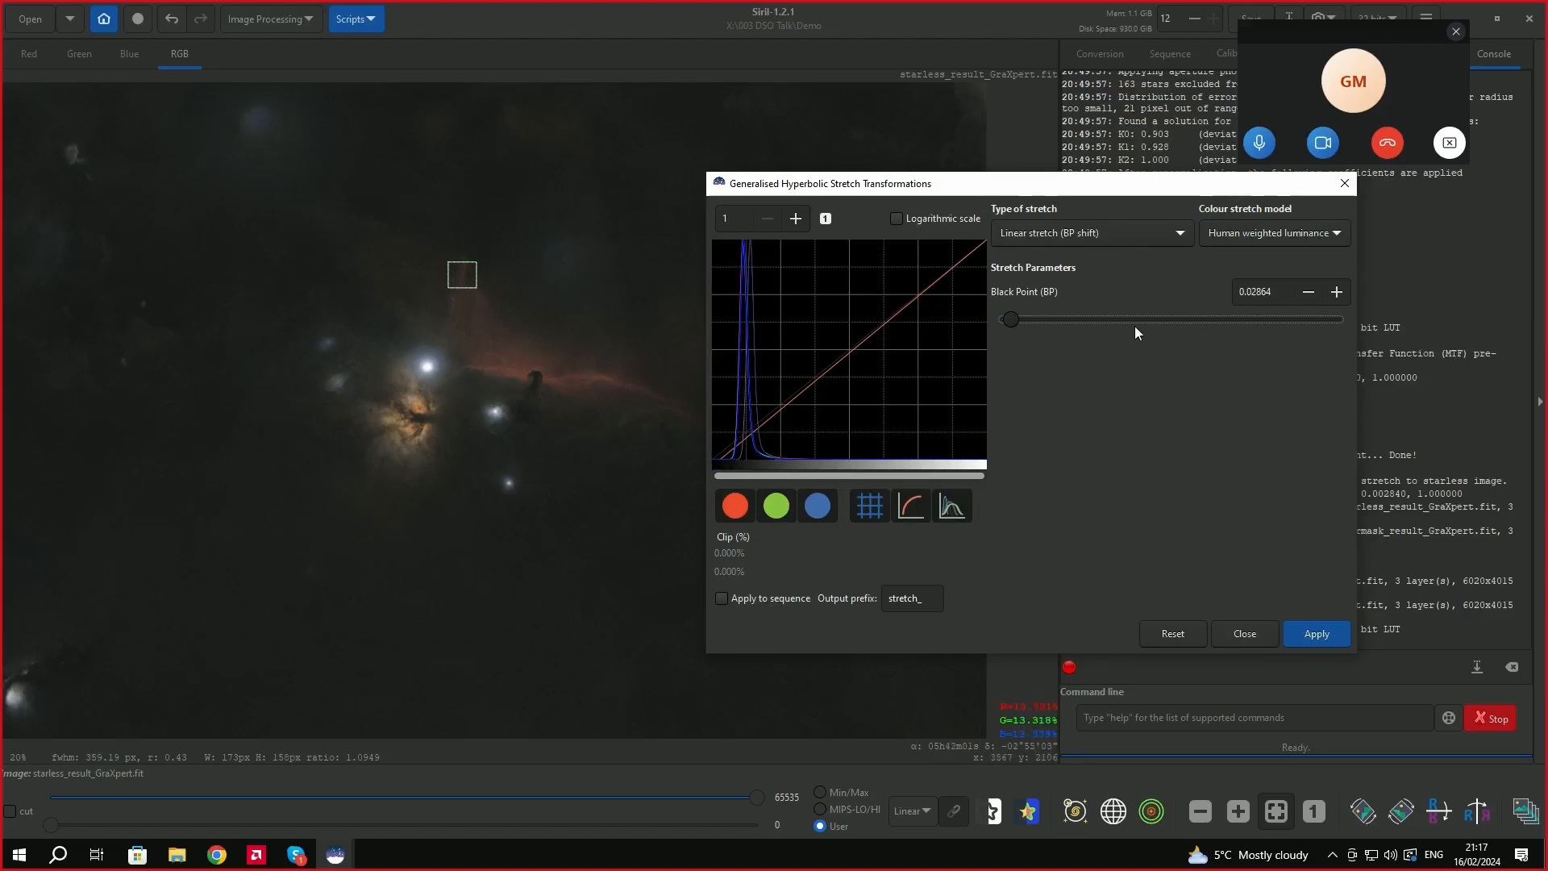
drag(1092, 191, 1182, 207)
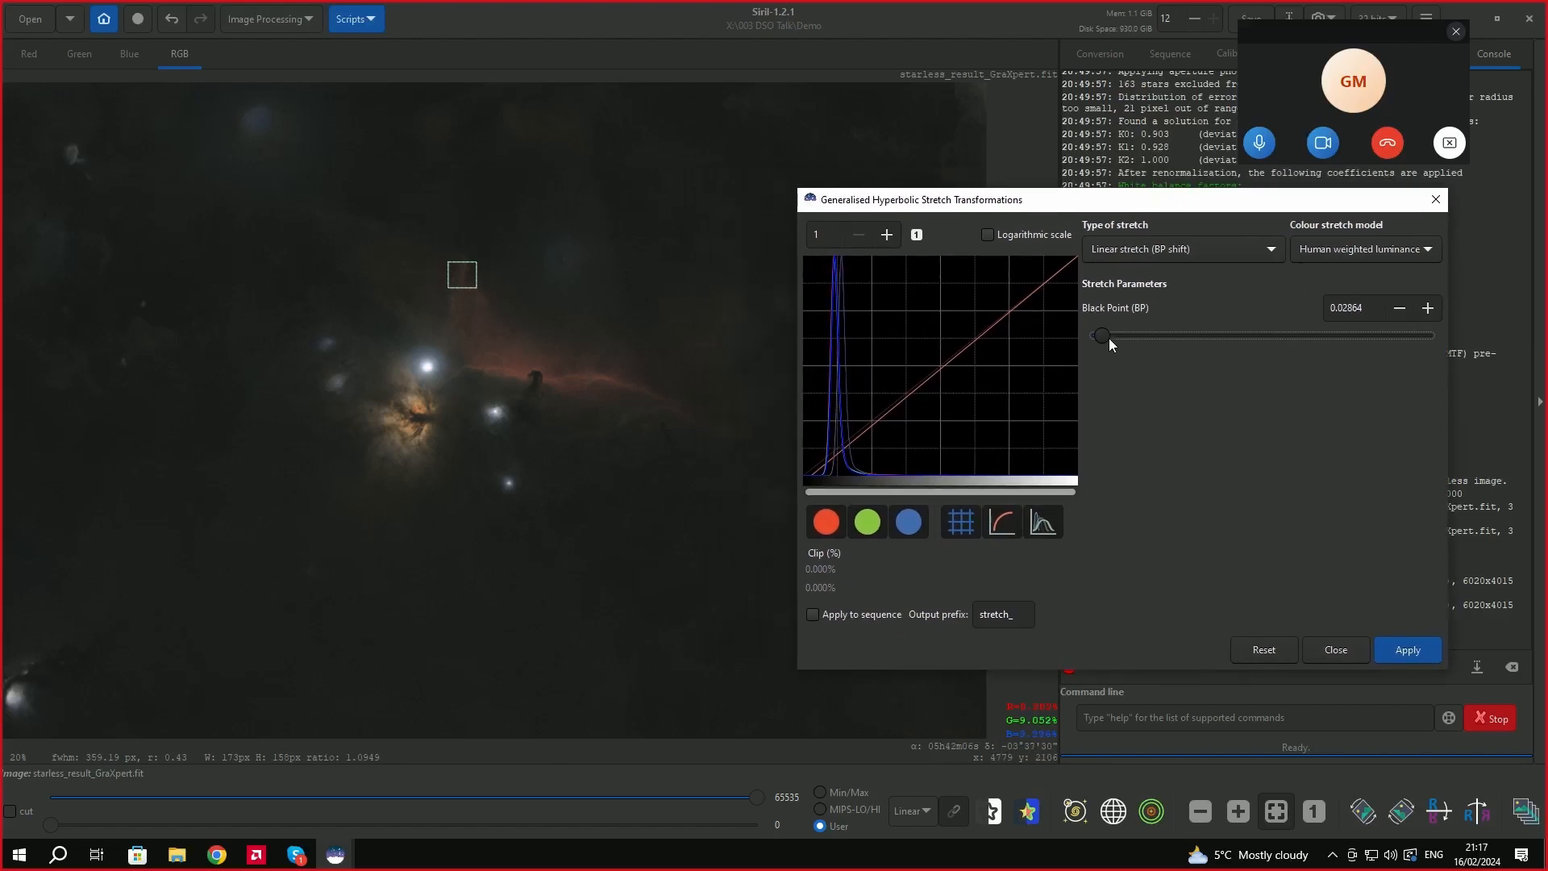
drag(1108, 336, 1118, 338)
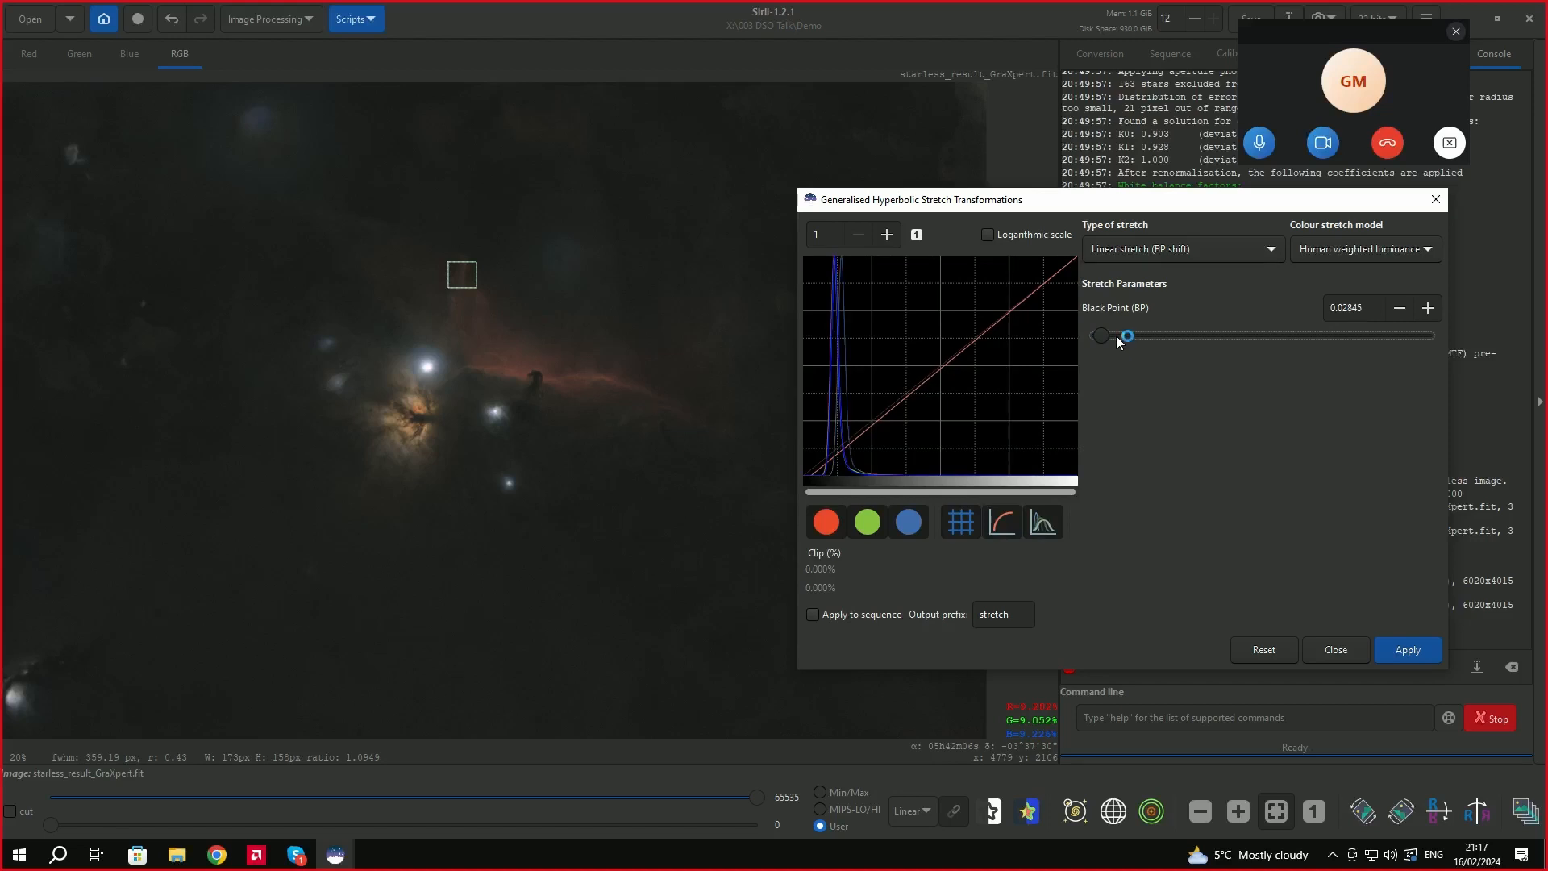
Magnify the histogram to 7 and raise the black point in stages to about 0.09785.
click(886, 235)
click(887, 235)
click(887, 235)
click(886, 235)
click(887, 235)
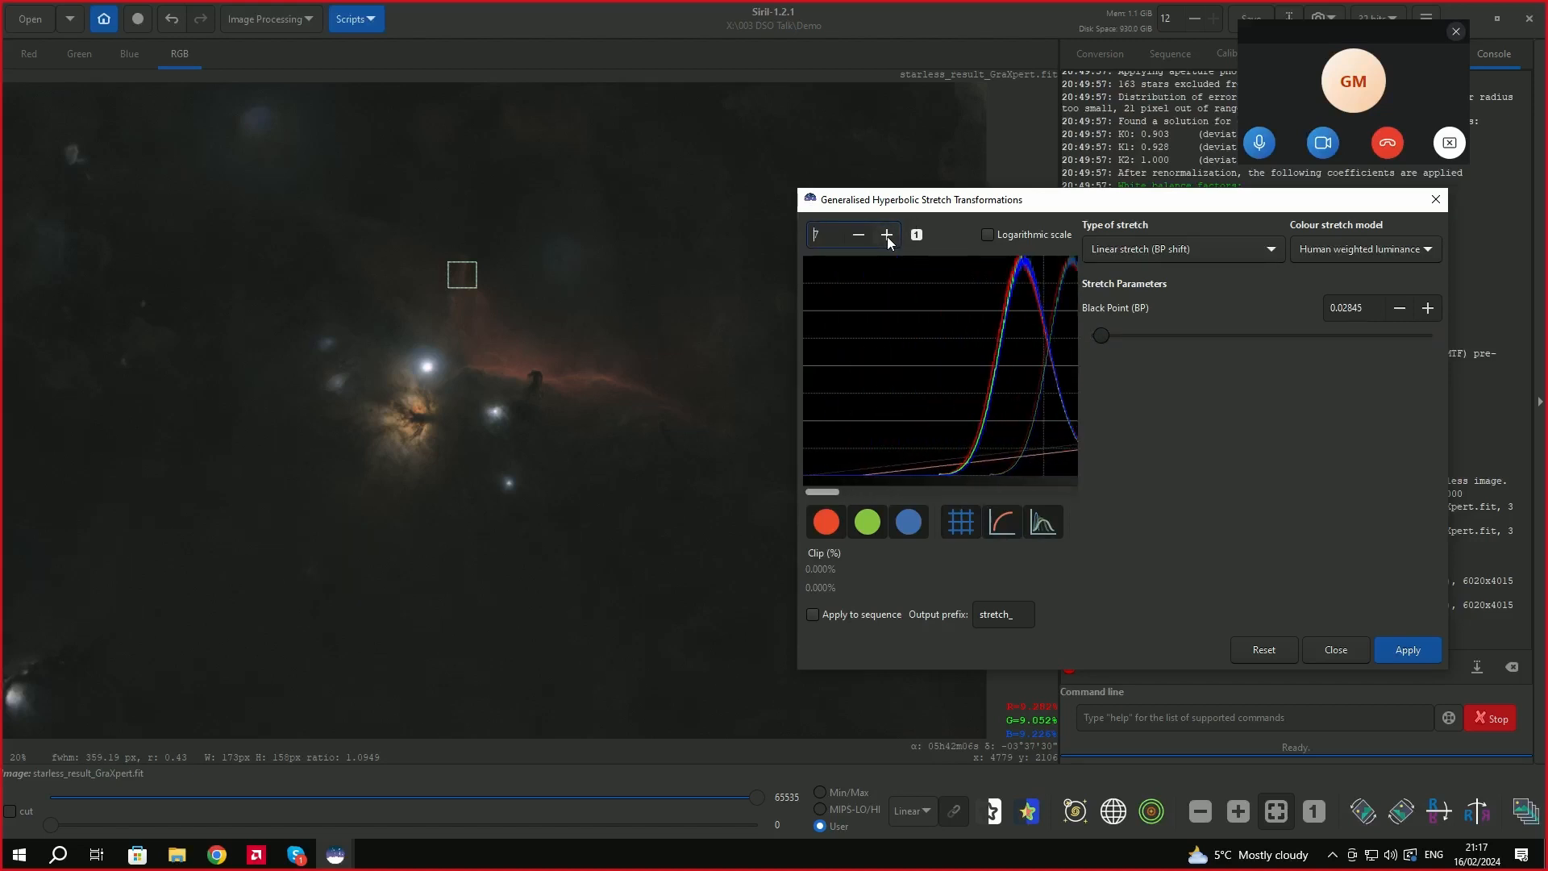
drag(1105, 335, 1117, 335)
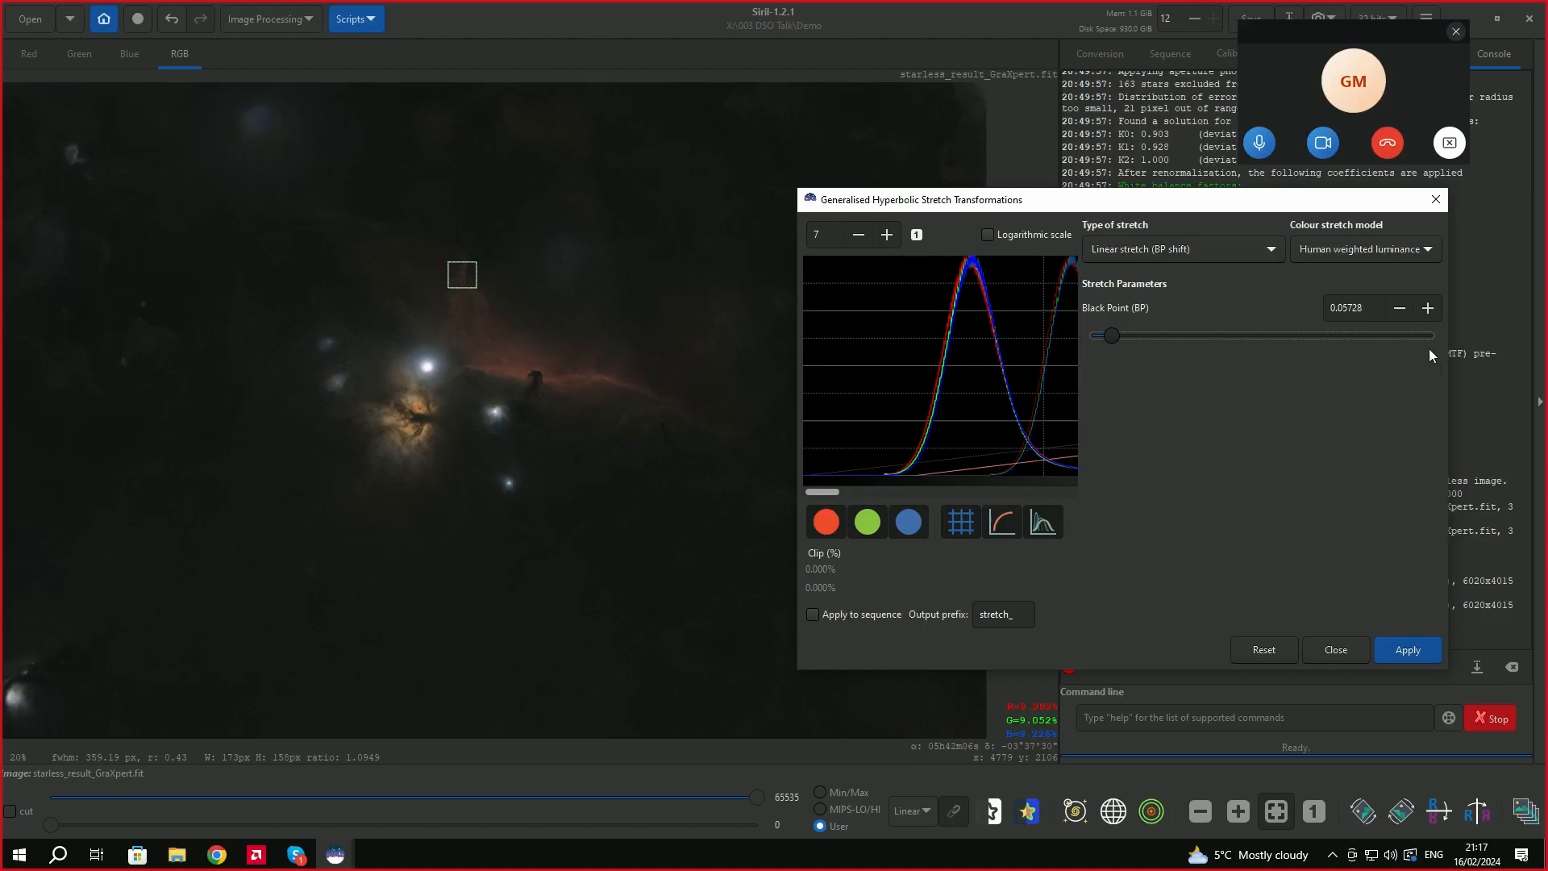
drag(1116, 339, 1126, 340)
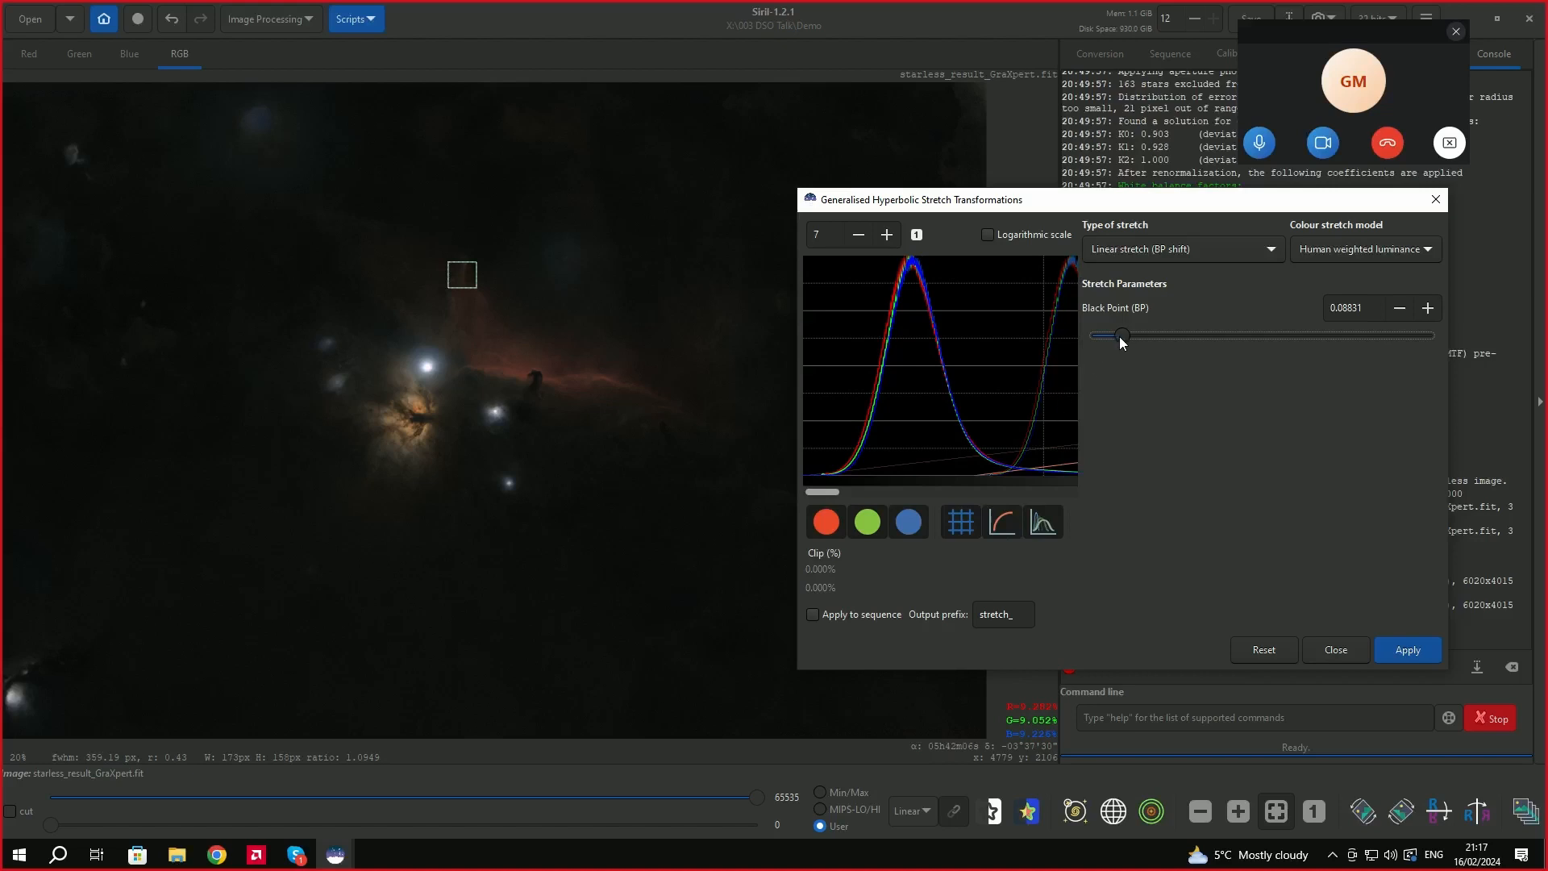
drag(1119, 337, 1125, 336)
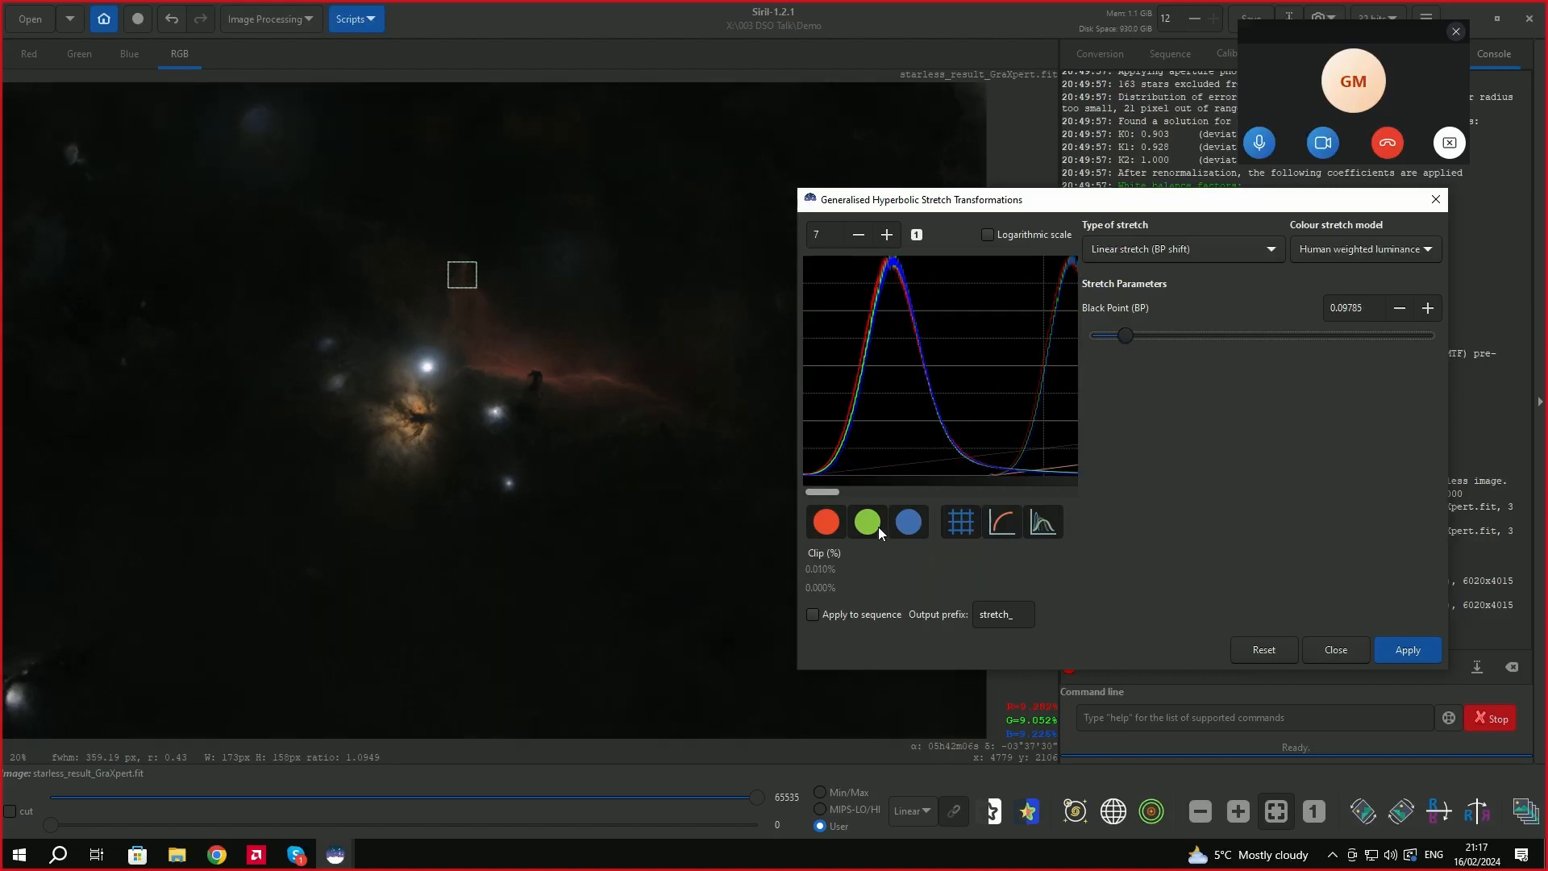
Magnify the histogram to 37 to check shadow clipping, lower the black point to 0.09685, and apply the linear stretch.
click(891, 234)
click(890, 234)
click(890, 234)
click(892, 234)
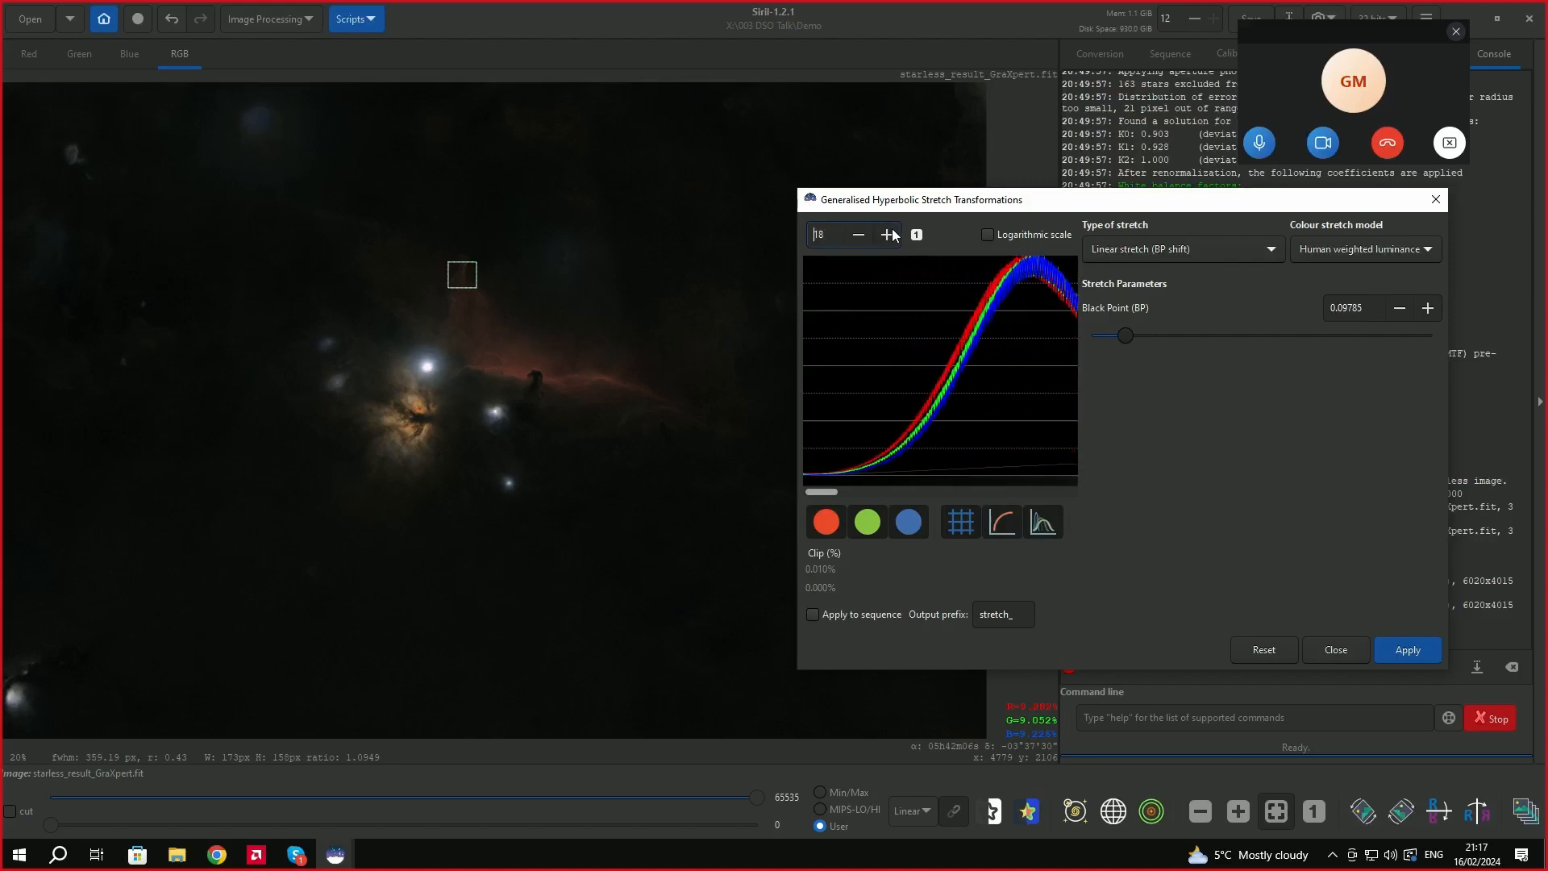
click(892, 234)
click(892, 234)
click(892, 234)
click(890, 234)
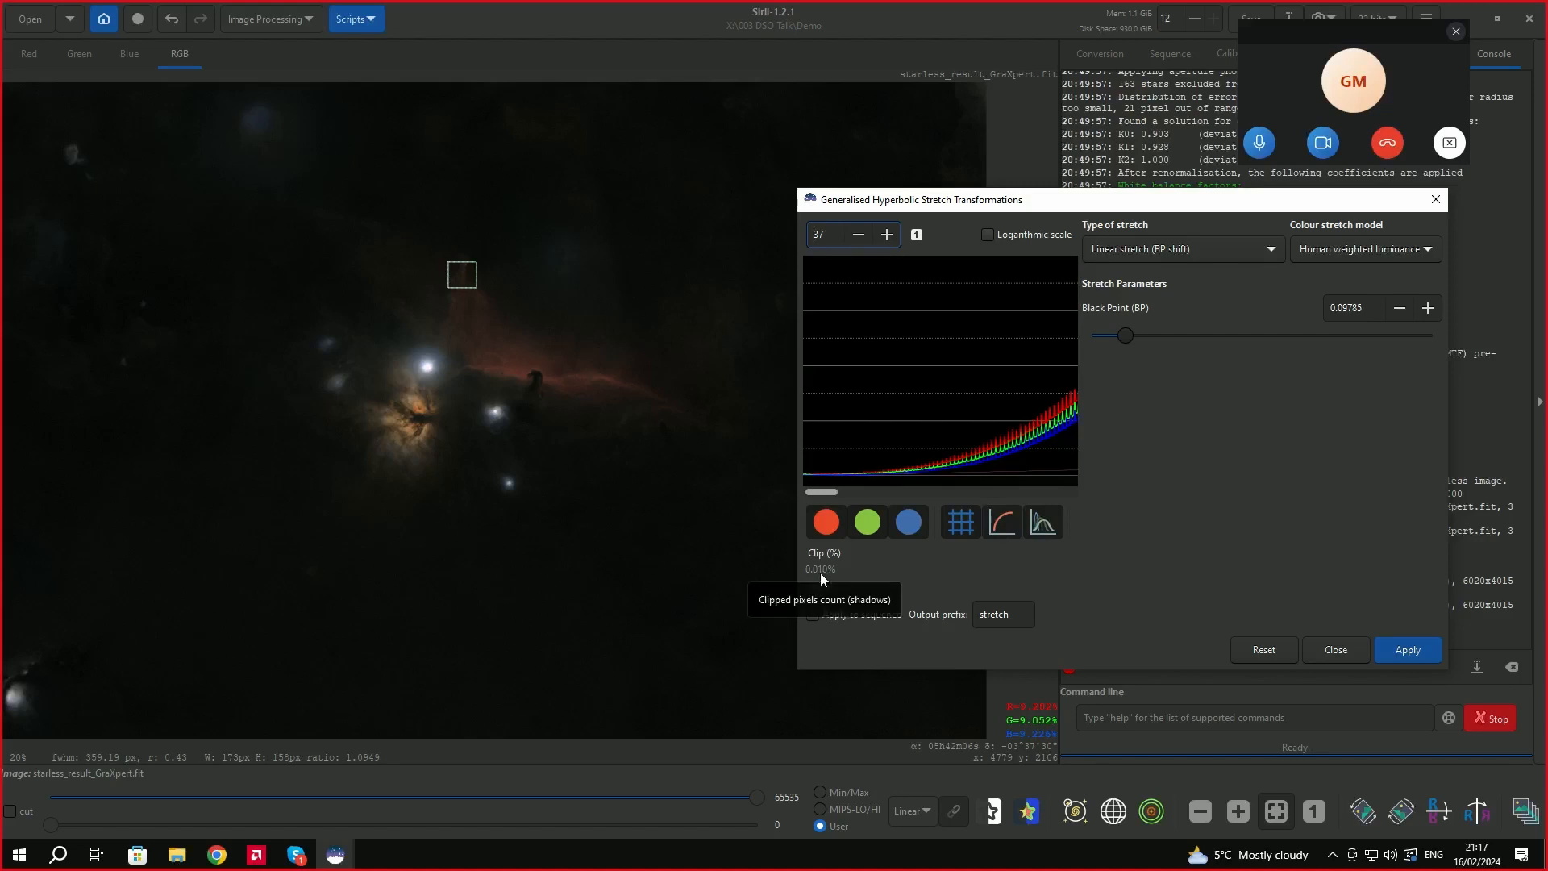
click(1398, 311)
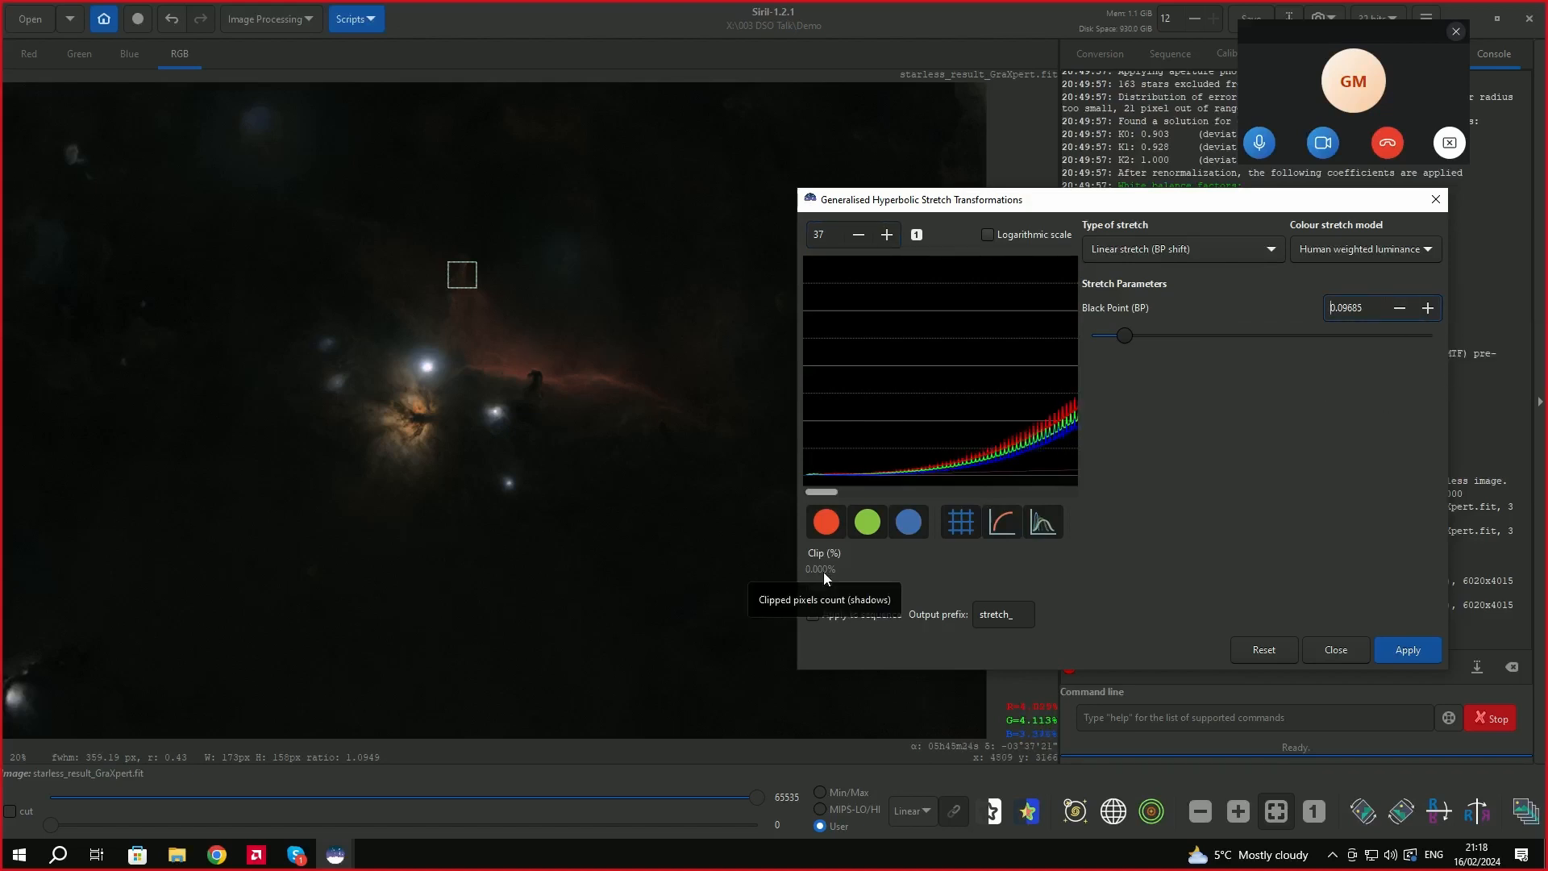
click(1422, 650)
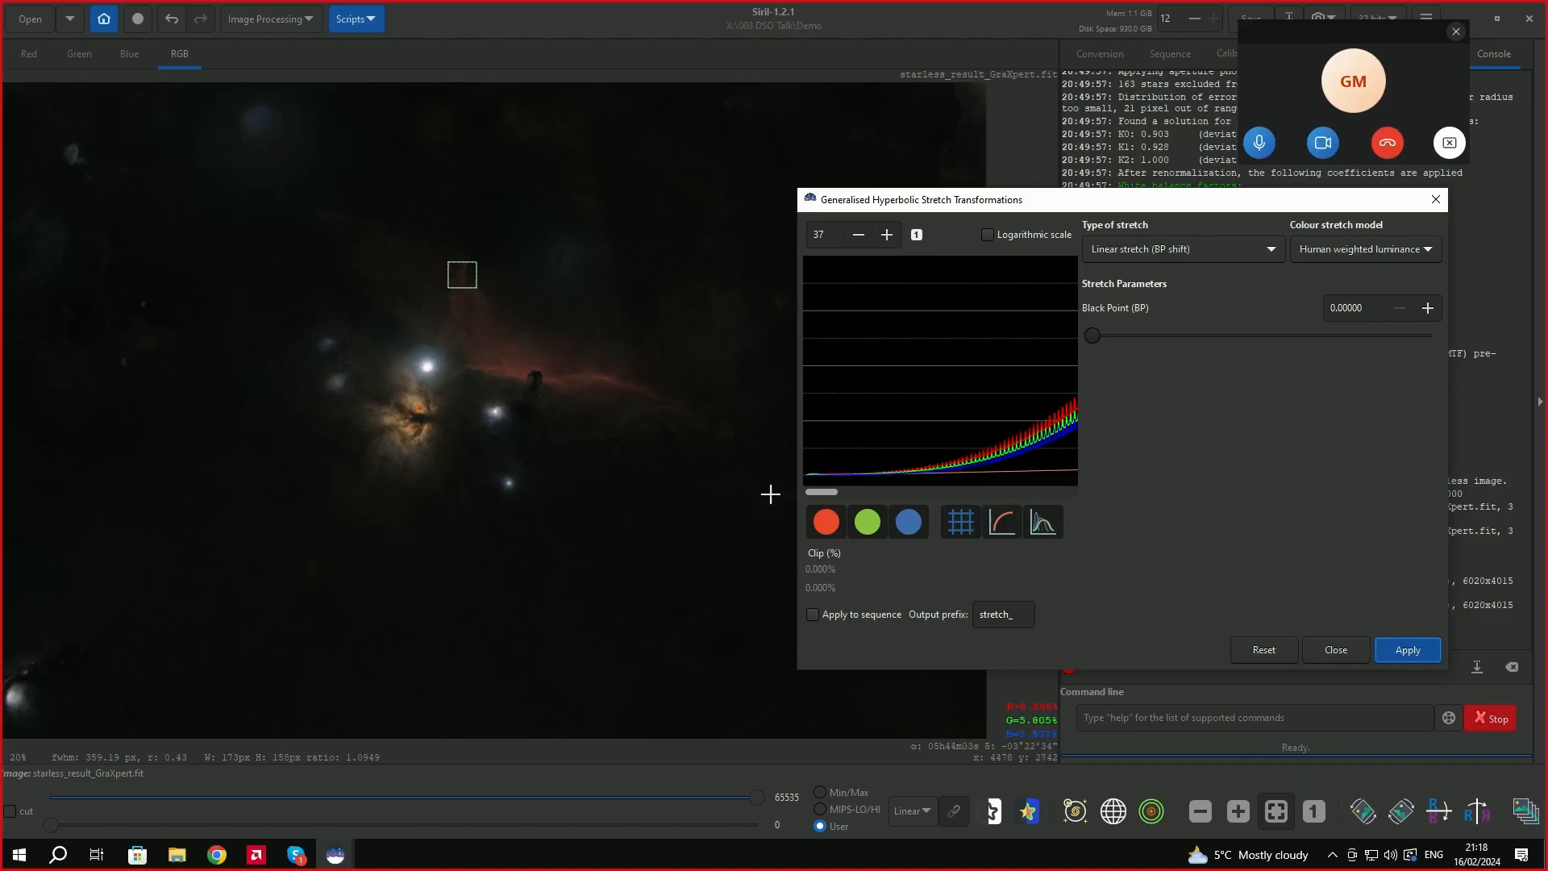
Switch the stretch type back to Generalised hyperbolic transform and reset the histogram magnification to 1.
click(1269, 251)
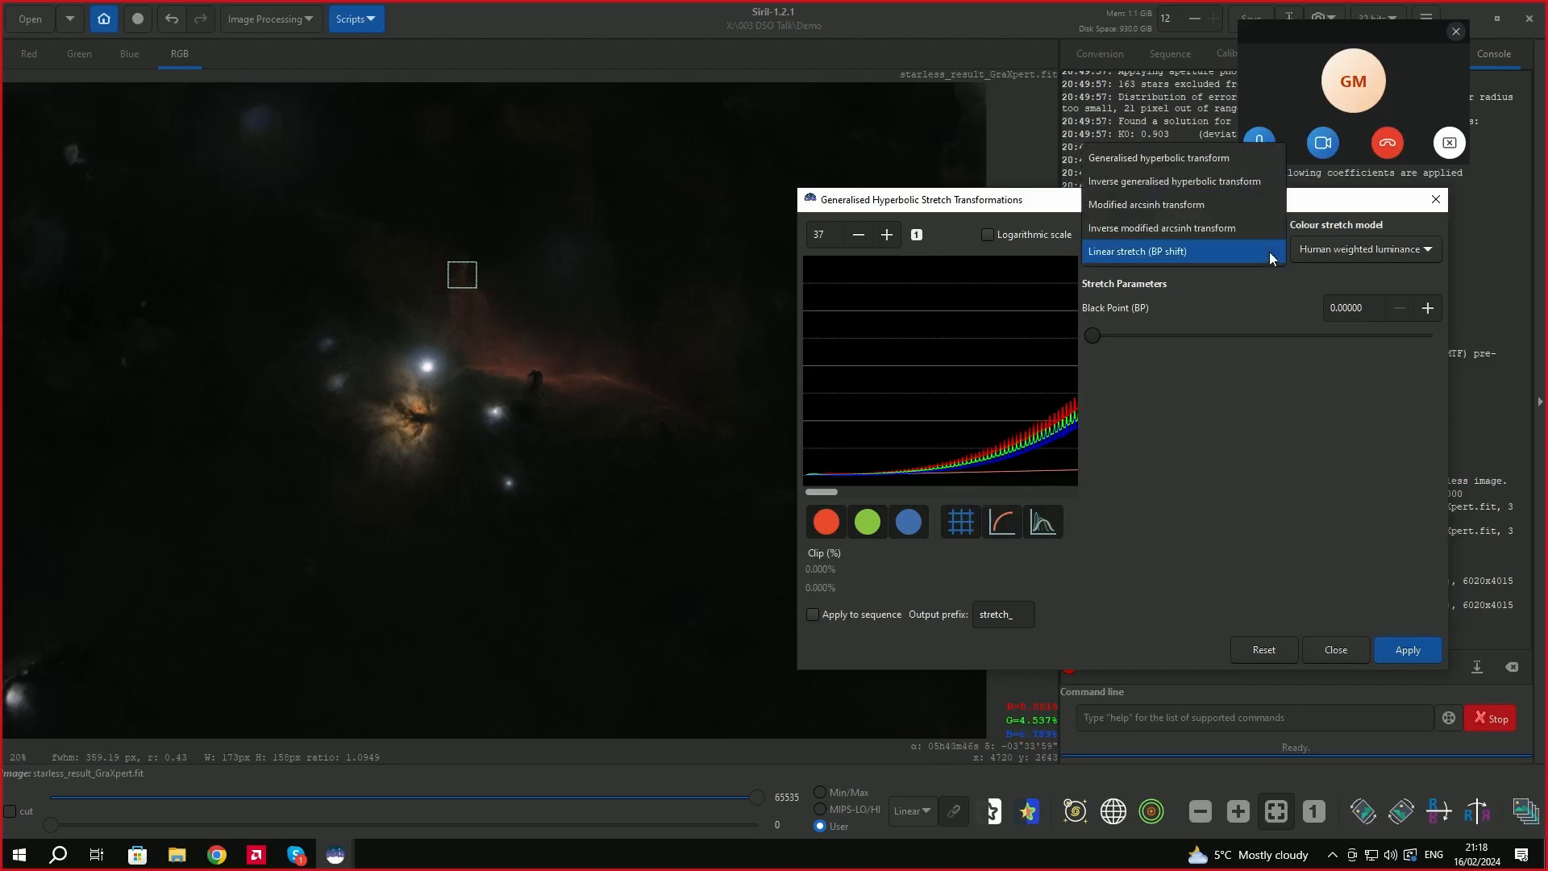
click(1190, 158)
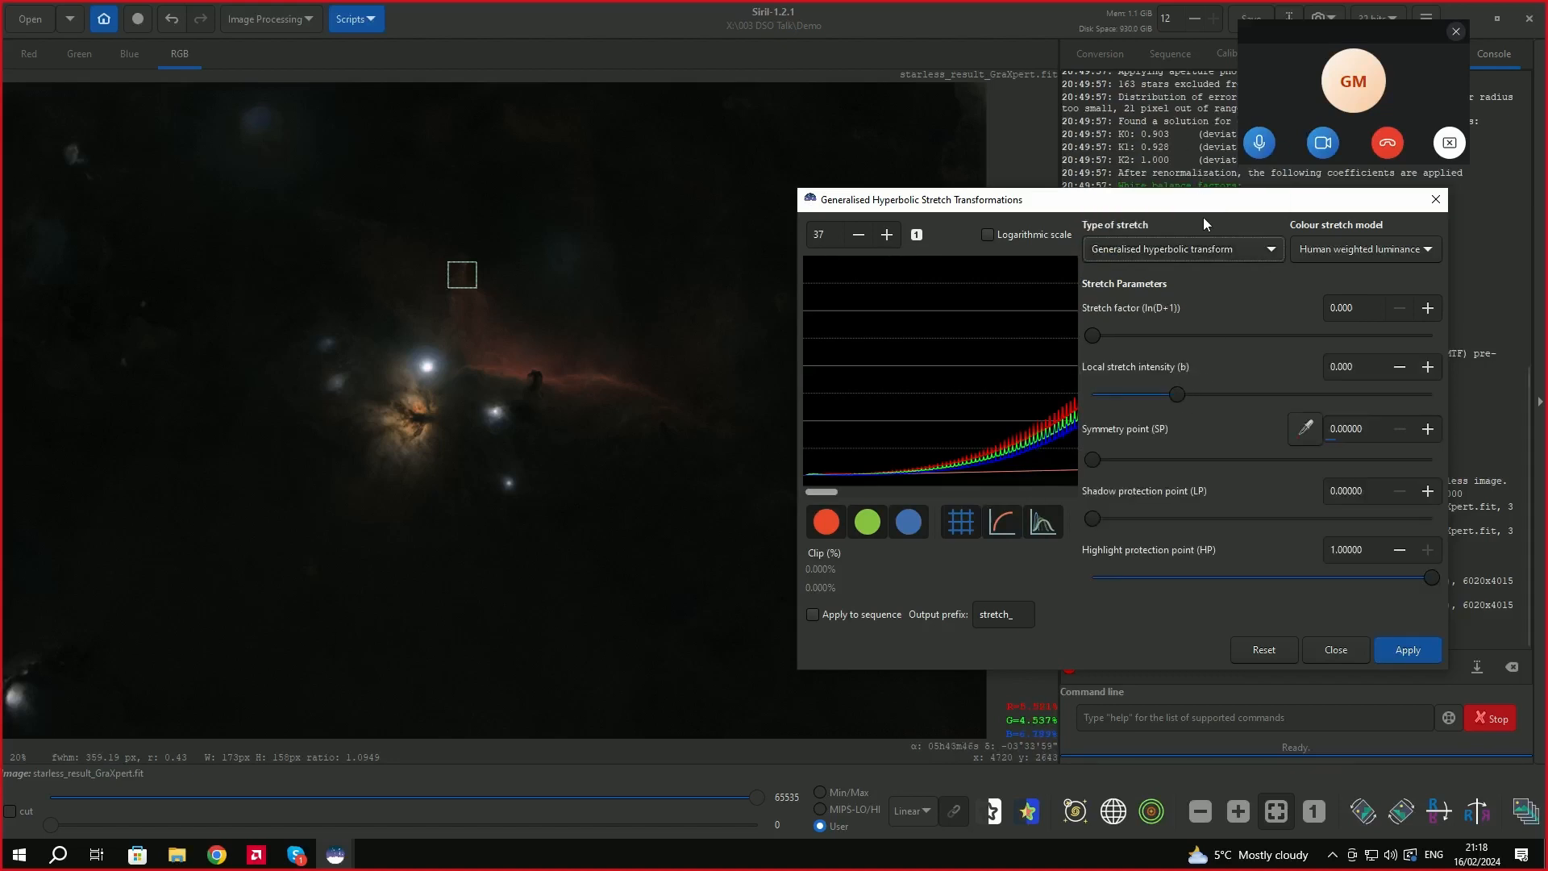
drag(1213, 206, 1140, 167)
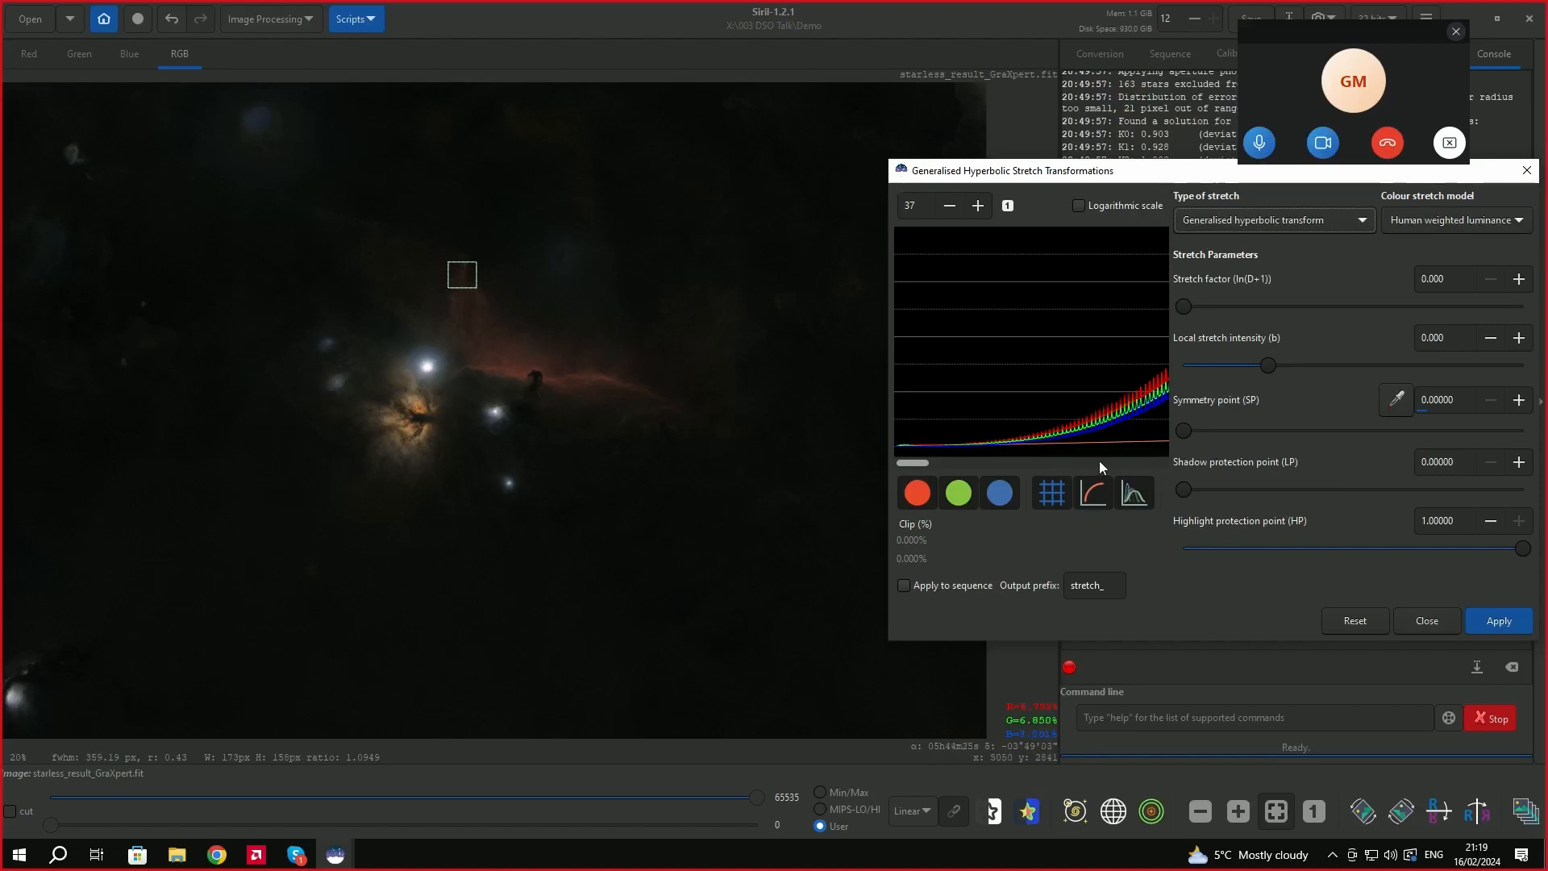
click(926, 207)
text(1)
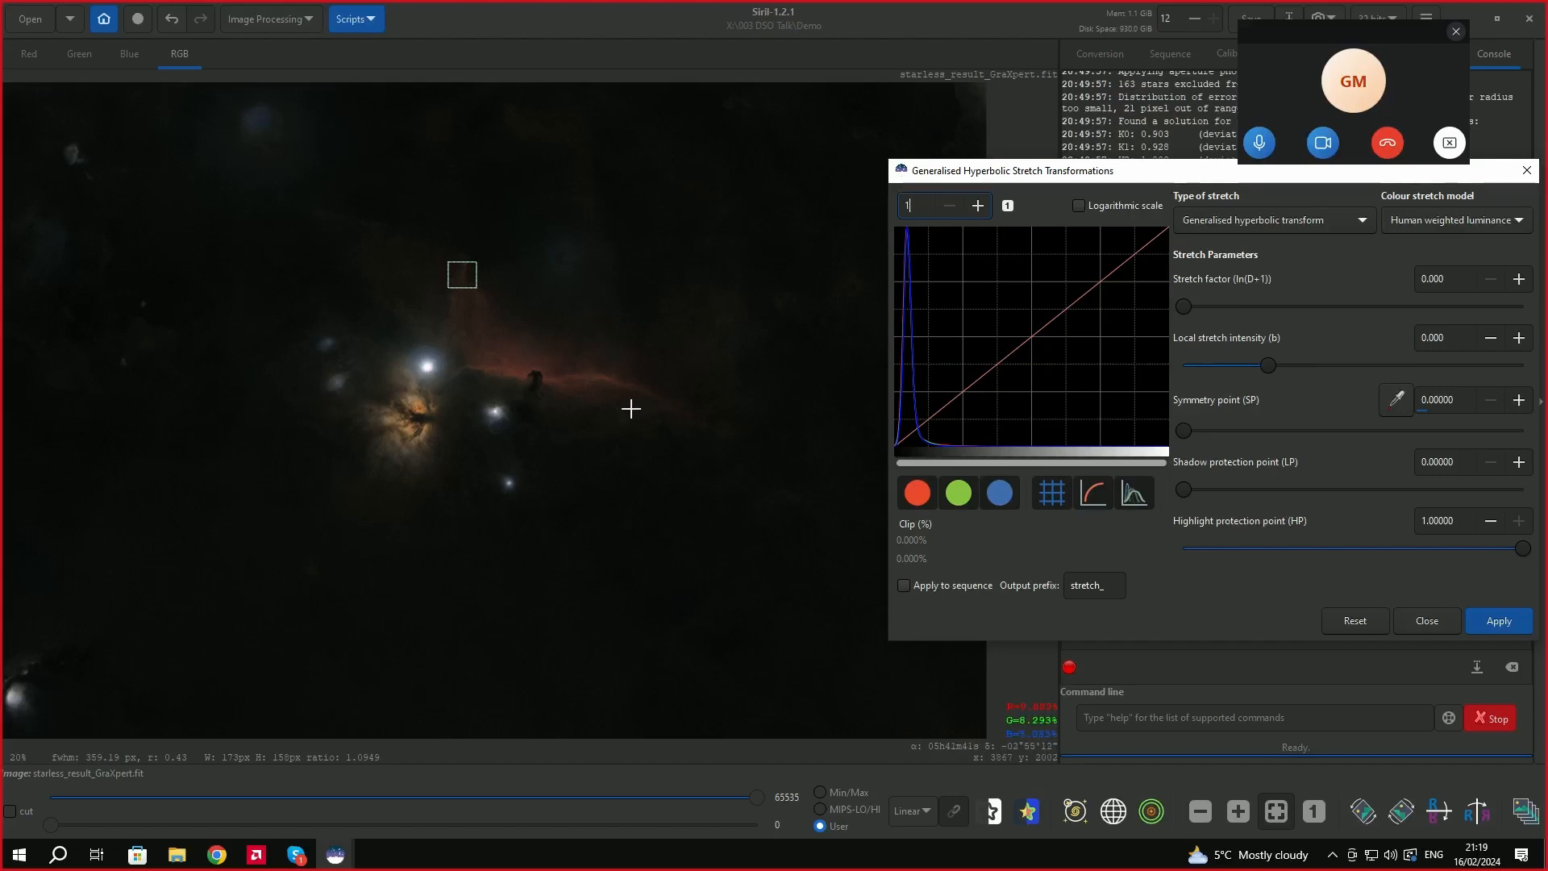
Sample the symmetry point from a small dark area just below the red band's right end, and set local stretch intensity to about 1.444.
drag(621, 409, 667, 440)
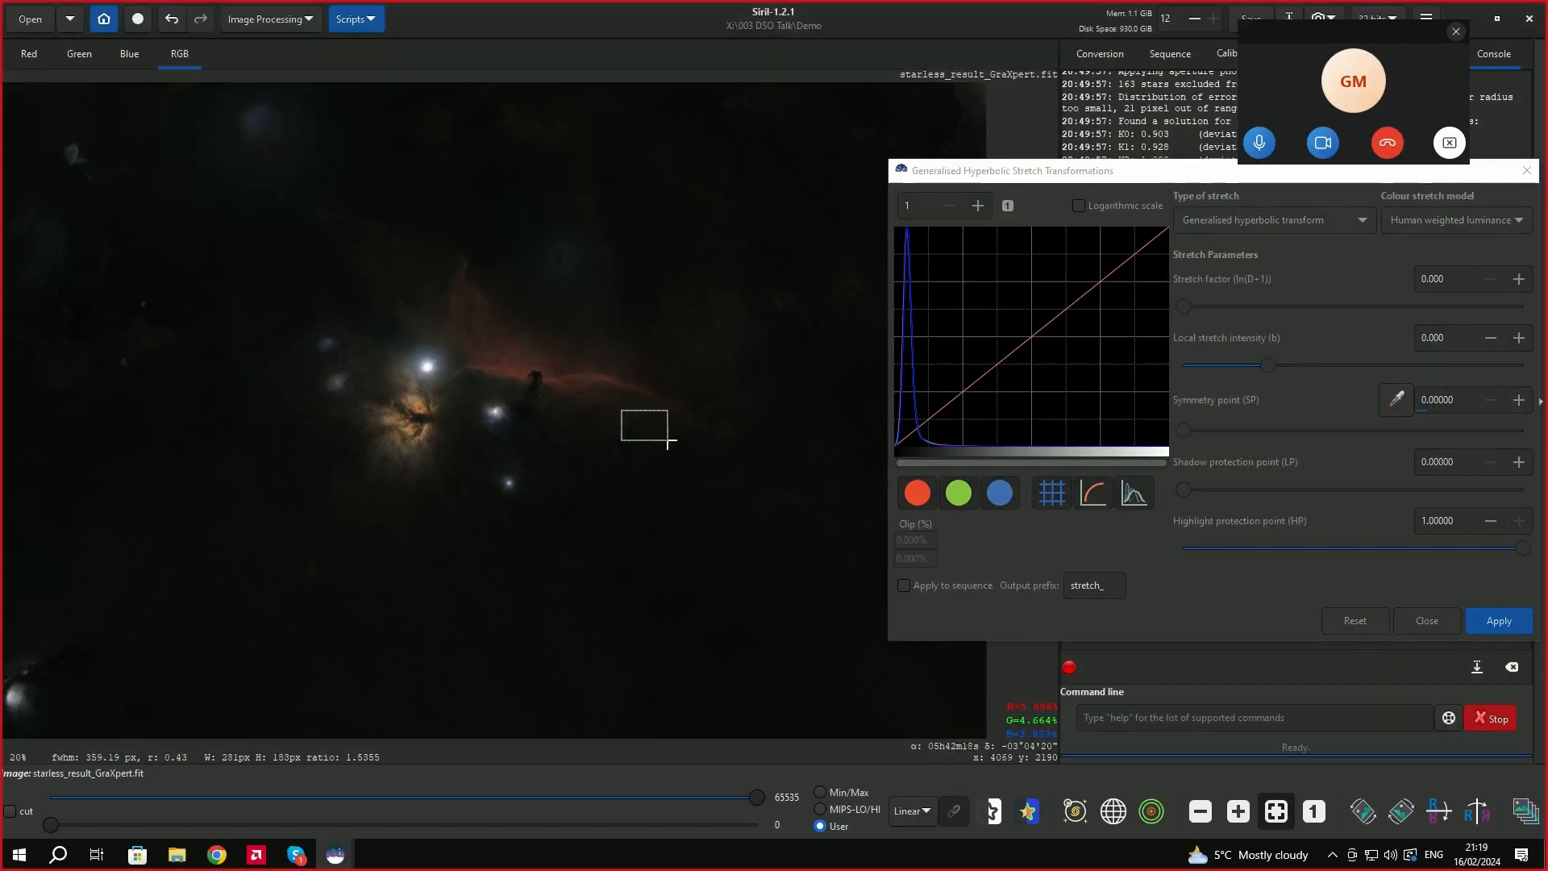
click(1399, 399)
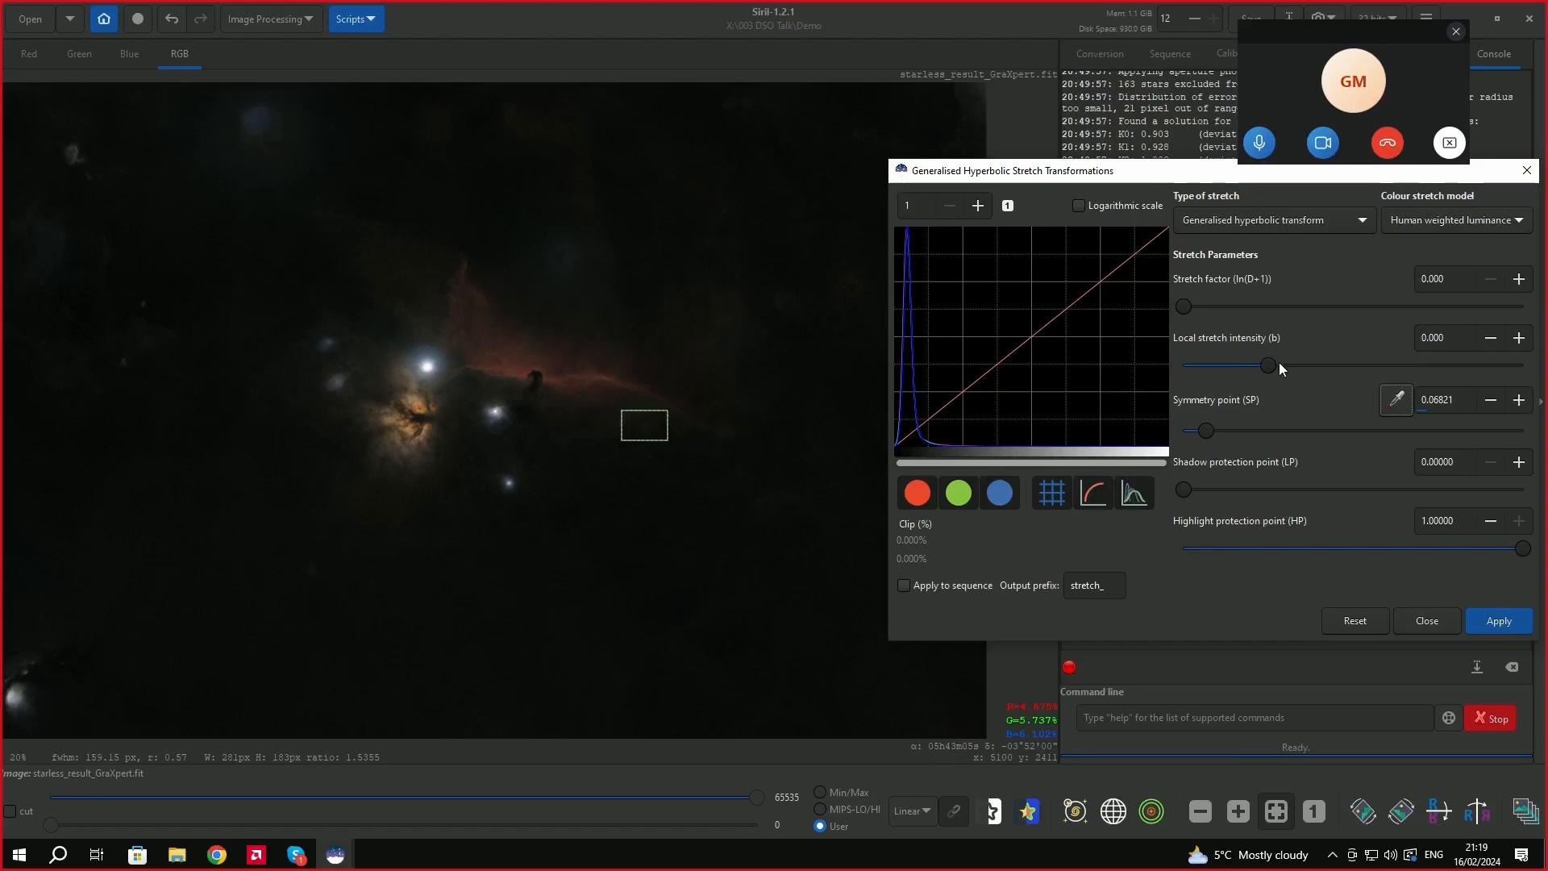
drag(1274, 368, 1295, 366)
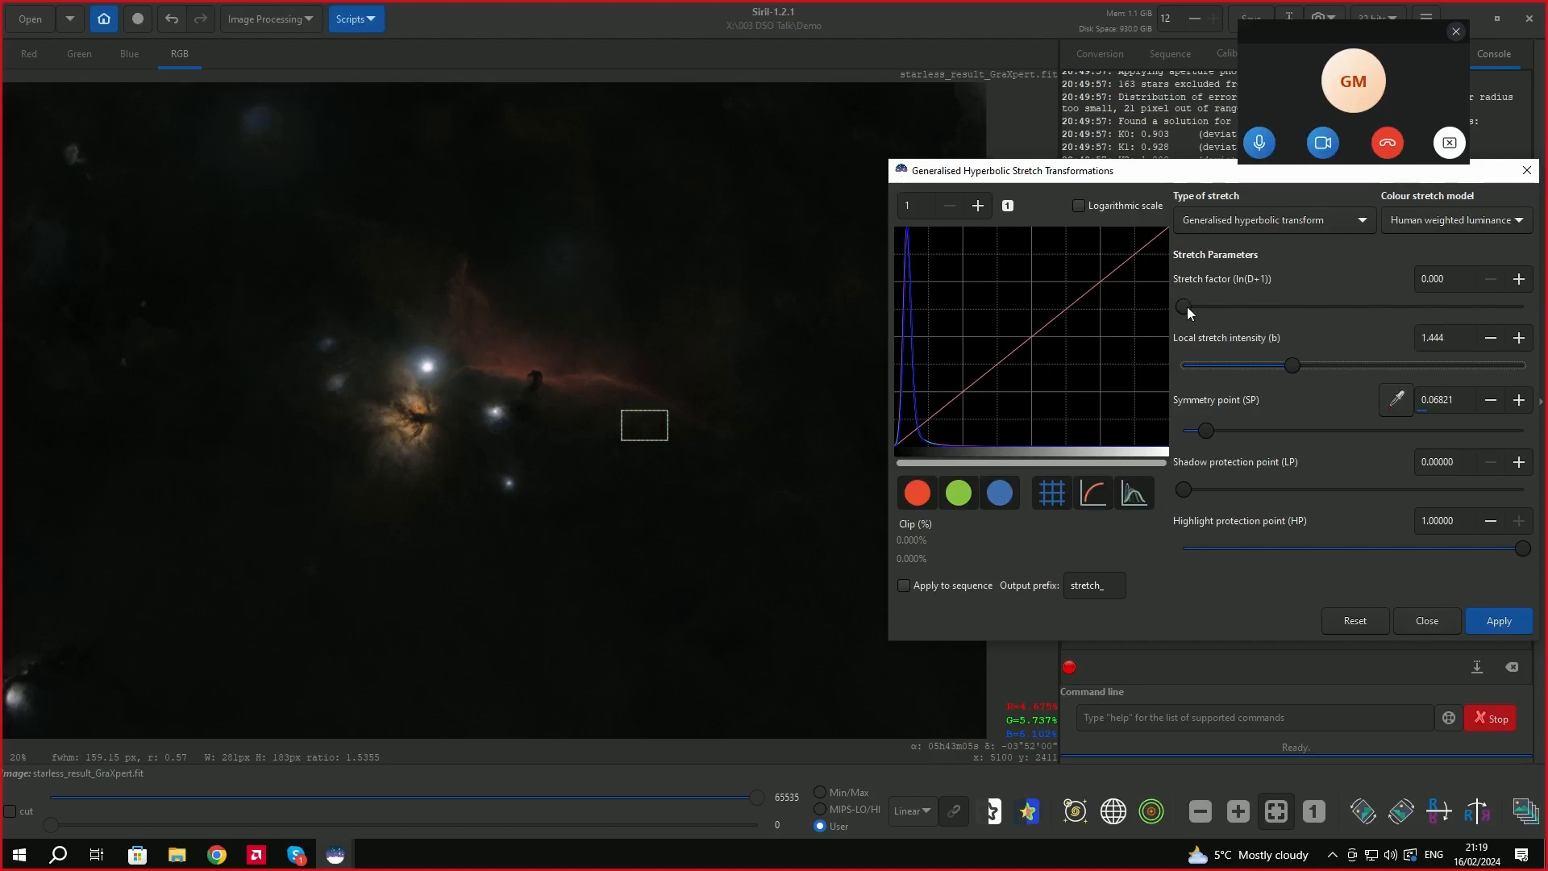
Raise the stretch factor to about 0.764, uncover the image to judge it, and apply the stretch.
drag(1186, 306, 1212, 328)
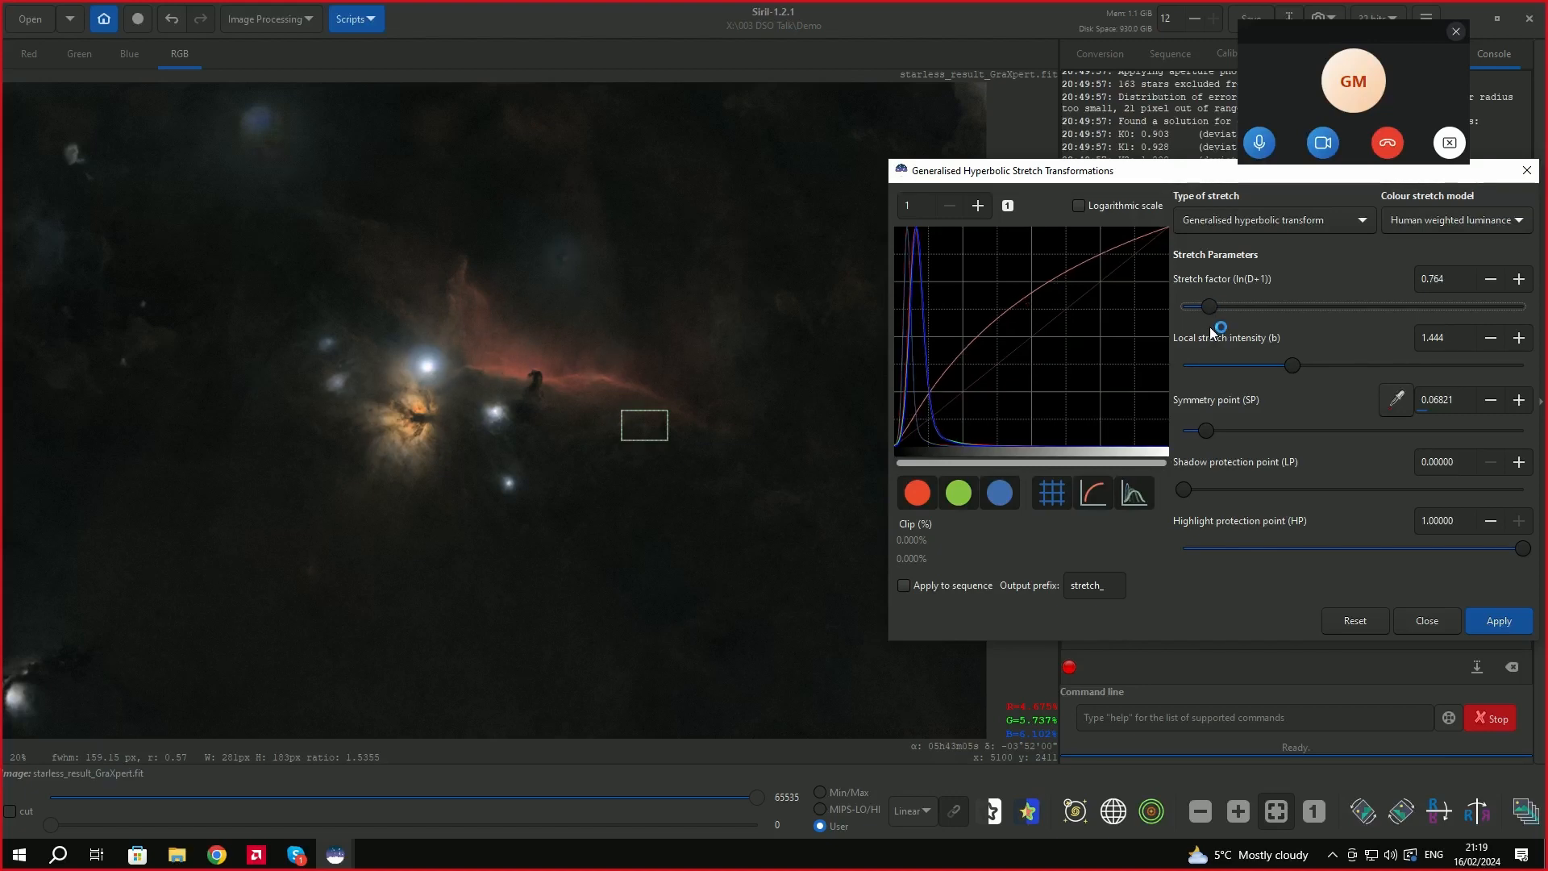
drag(1193, 185, 1273, 209)
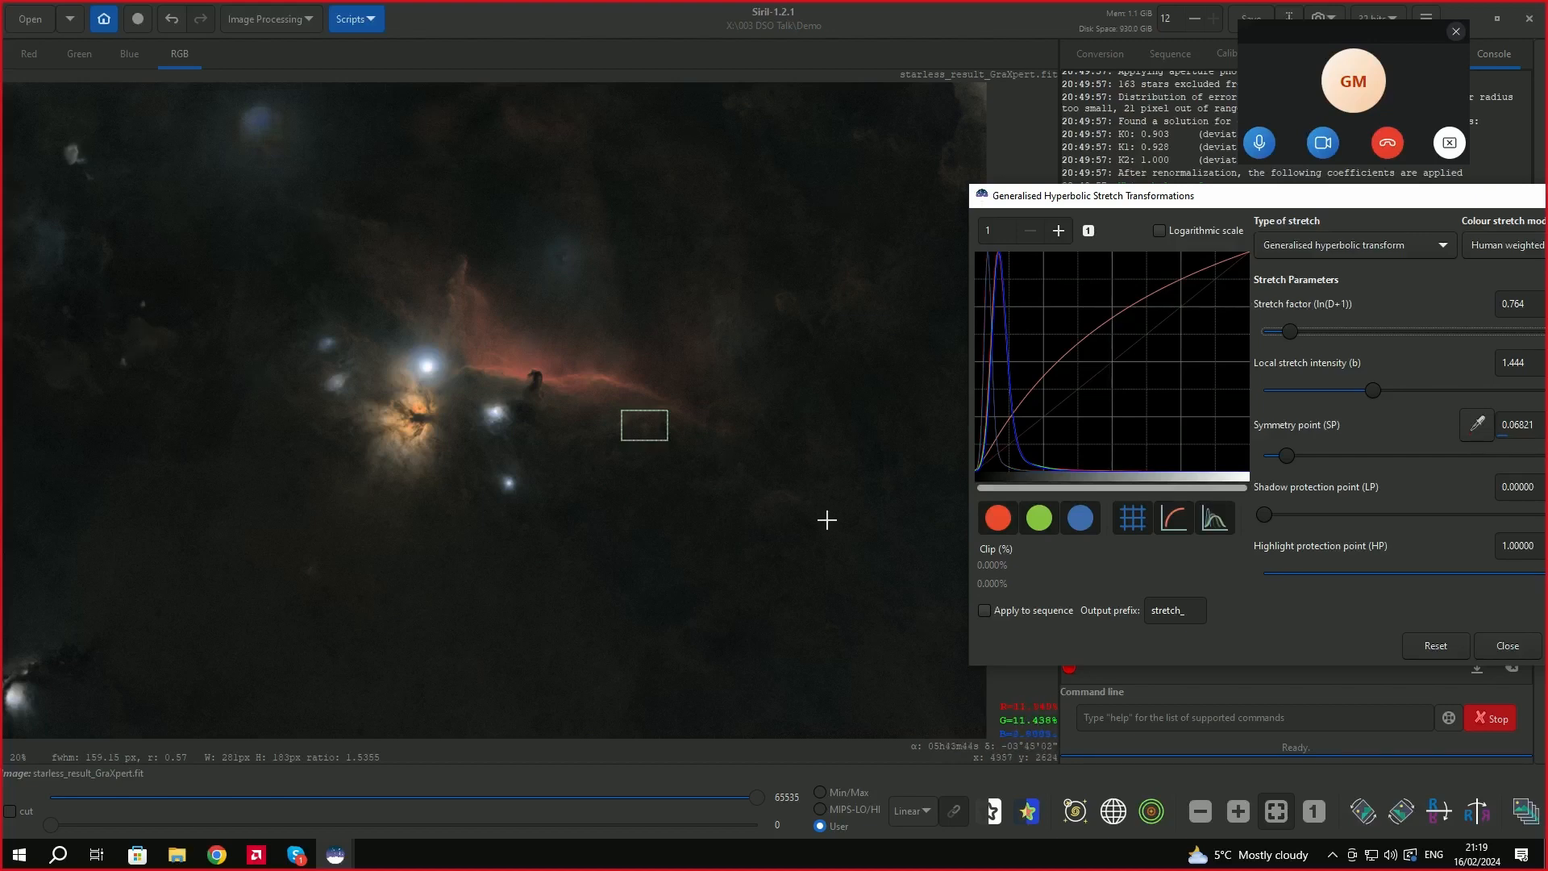
drag(1181, 195, 1170, 196)
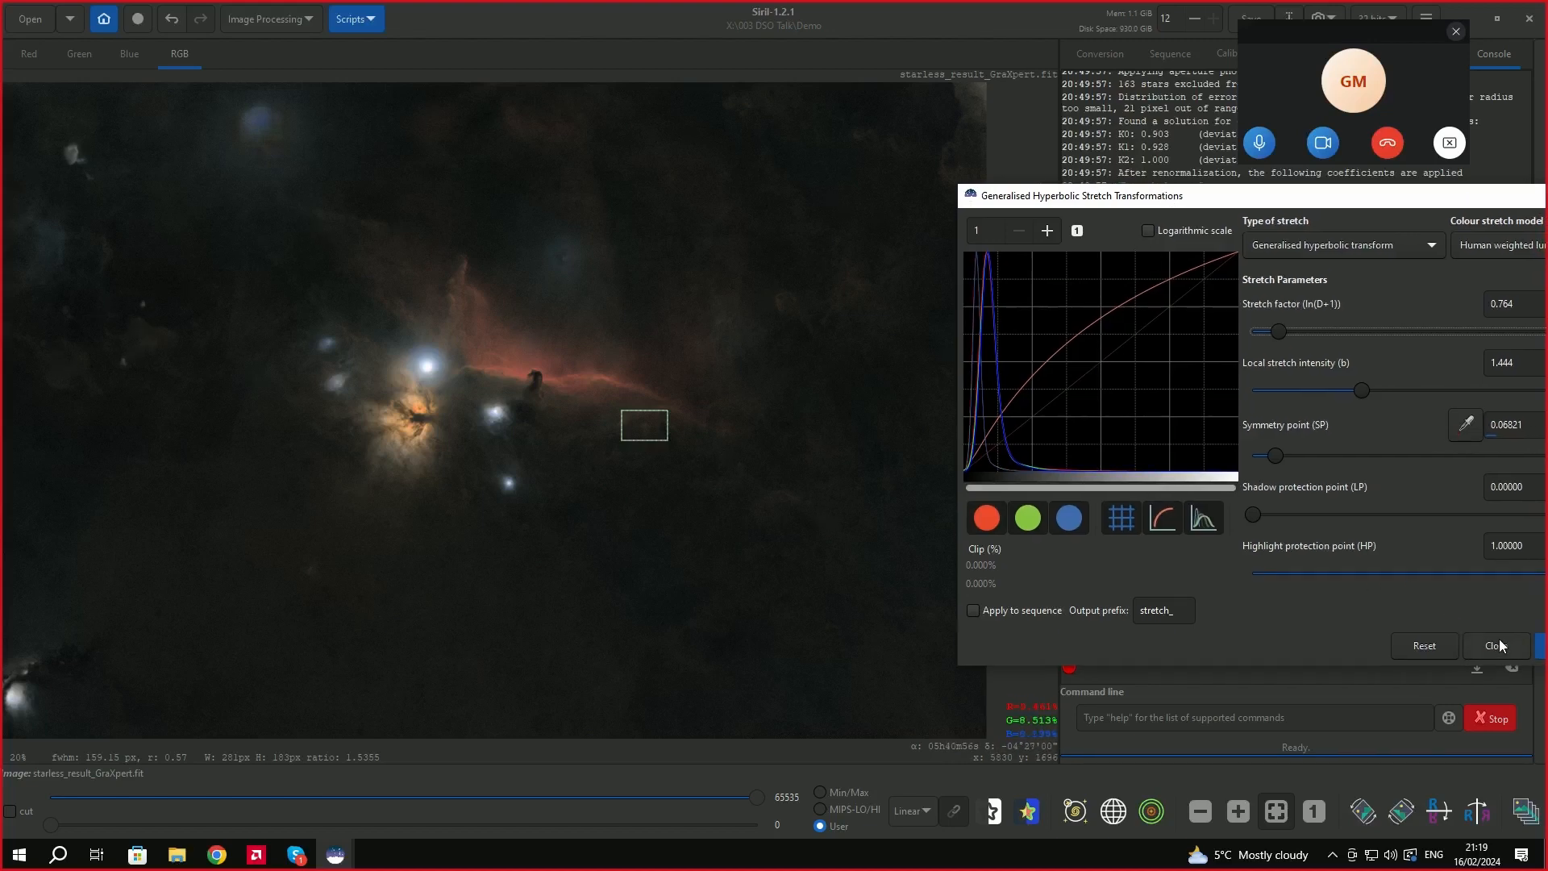
drag(1353, 198, 1257, 196)
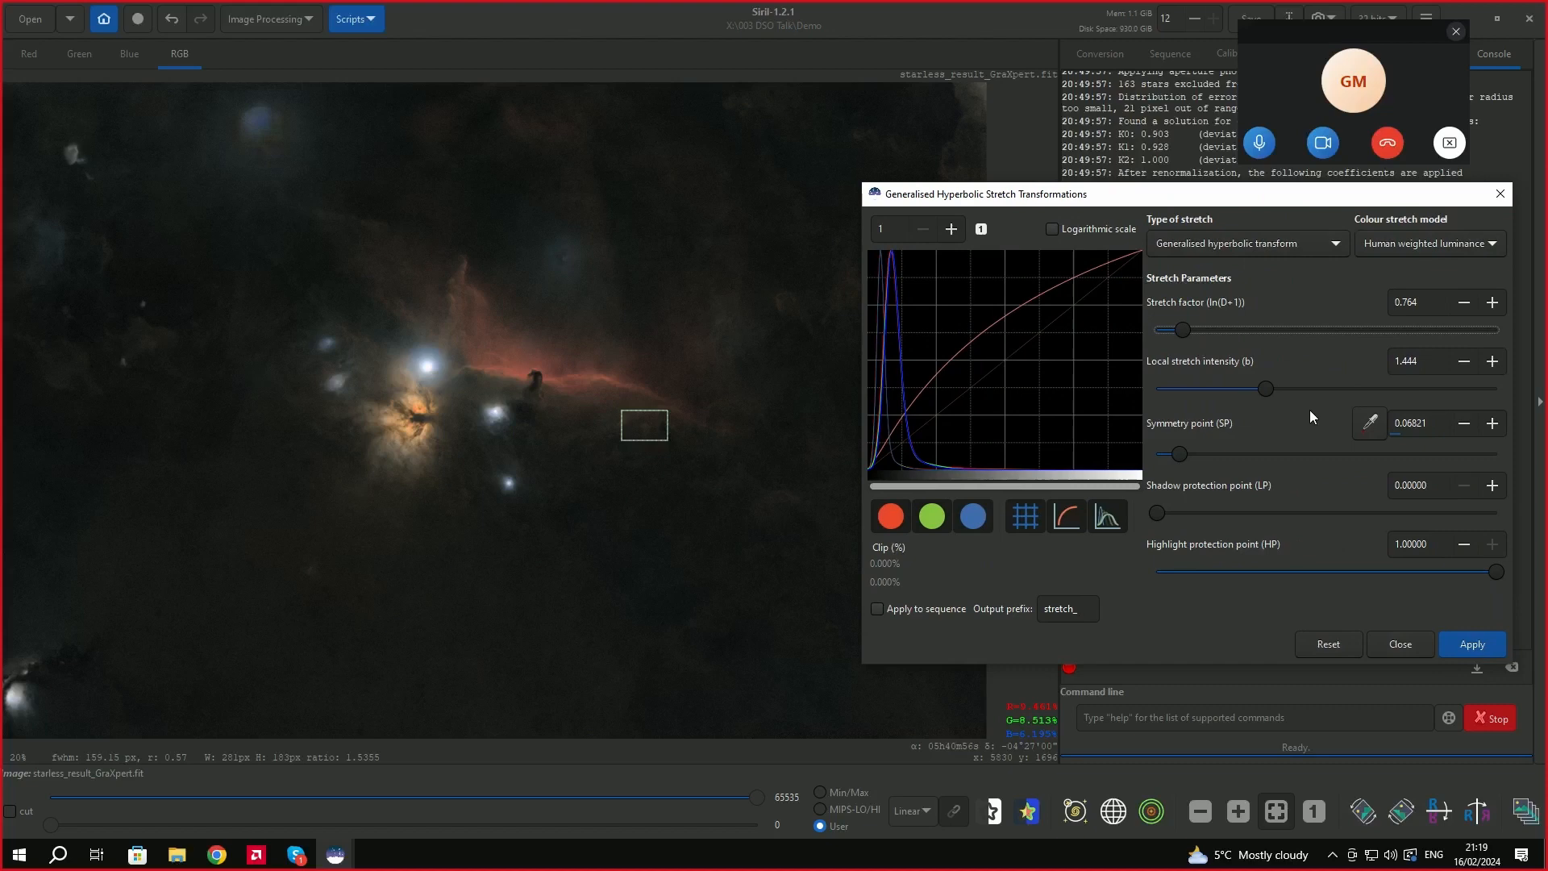
click(1472, 643)
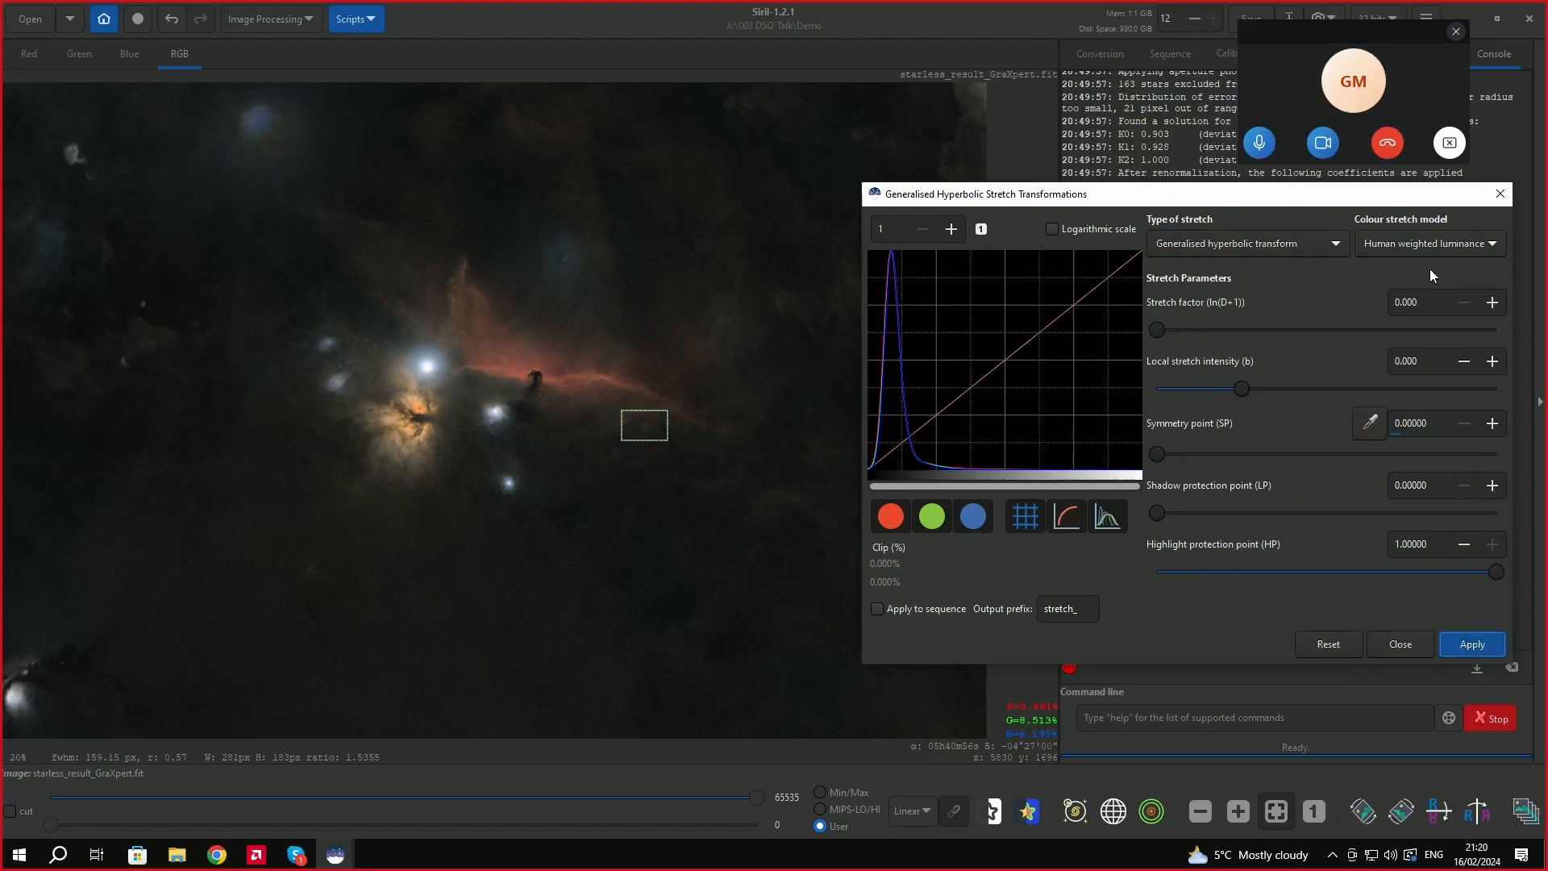
Change the colour stretch model to Independent channel values.
click(1497, 243)
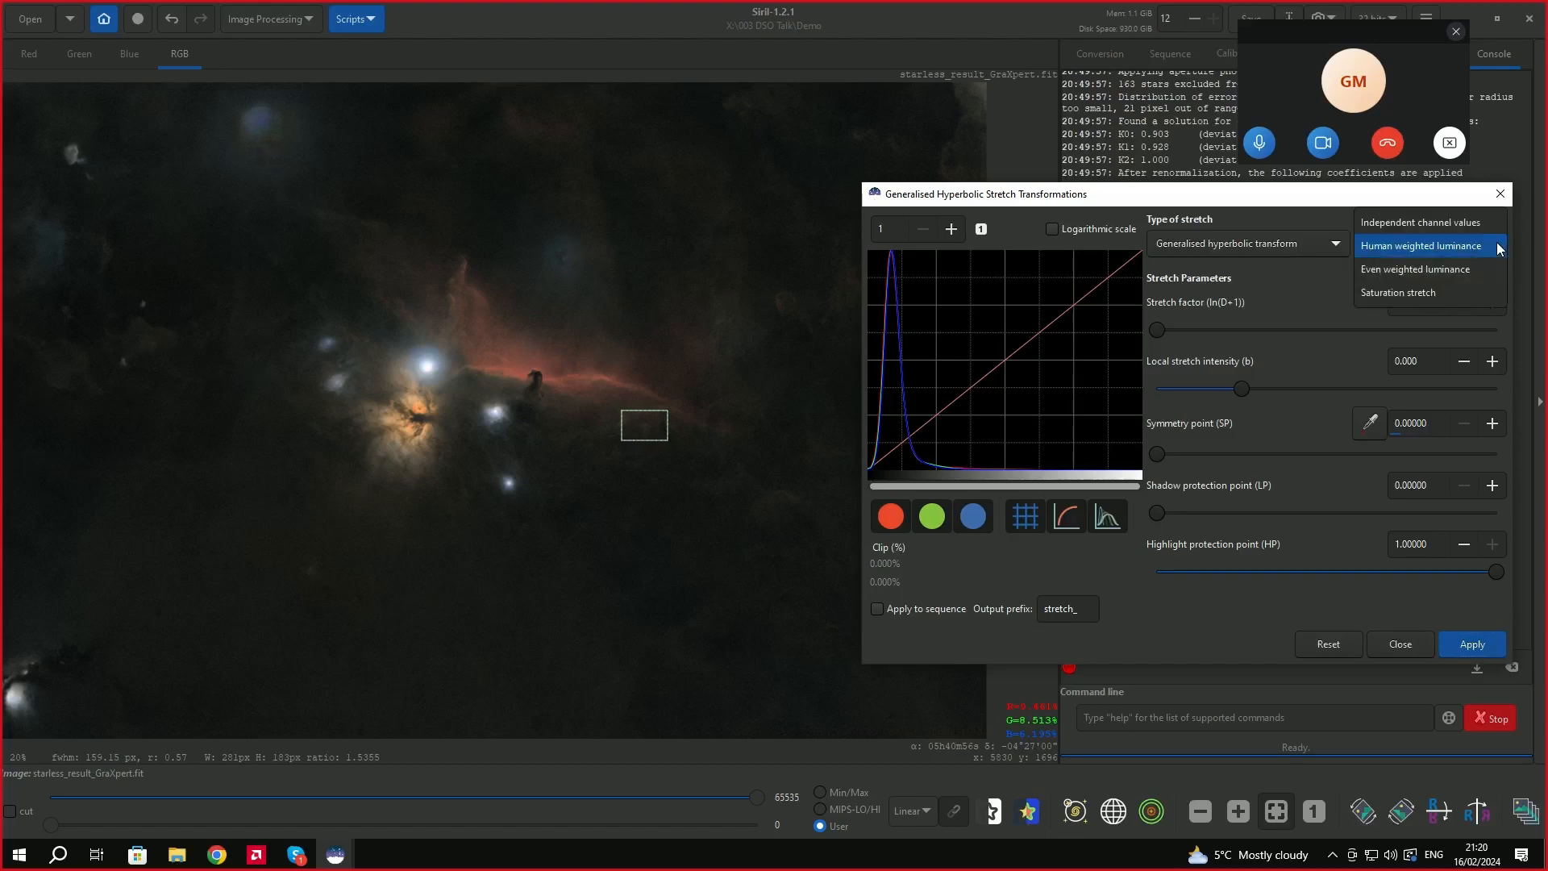
click(1437, 226)
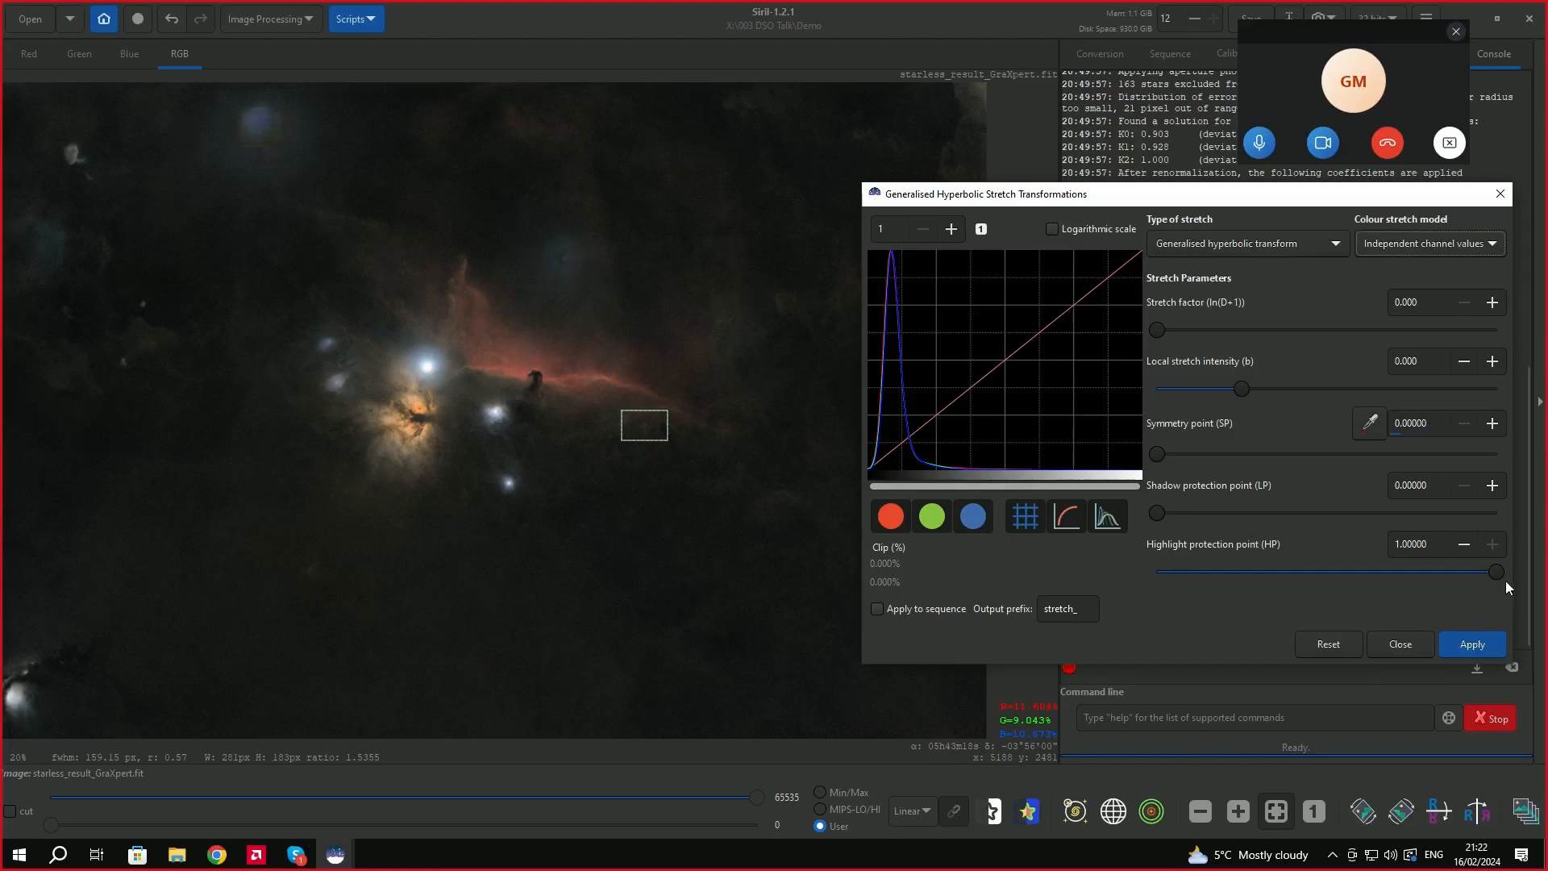
Lower the highlight protection point to about 0.802 and sample the symmetry point from a small area in the image's upper-right dust.
drag(1496, 571, 1430, 569)
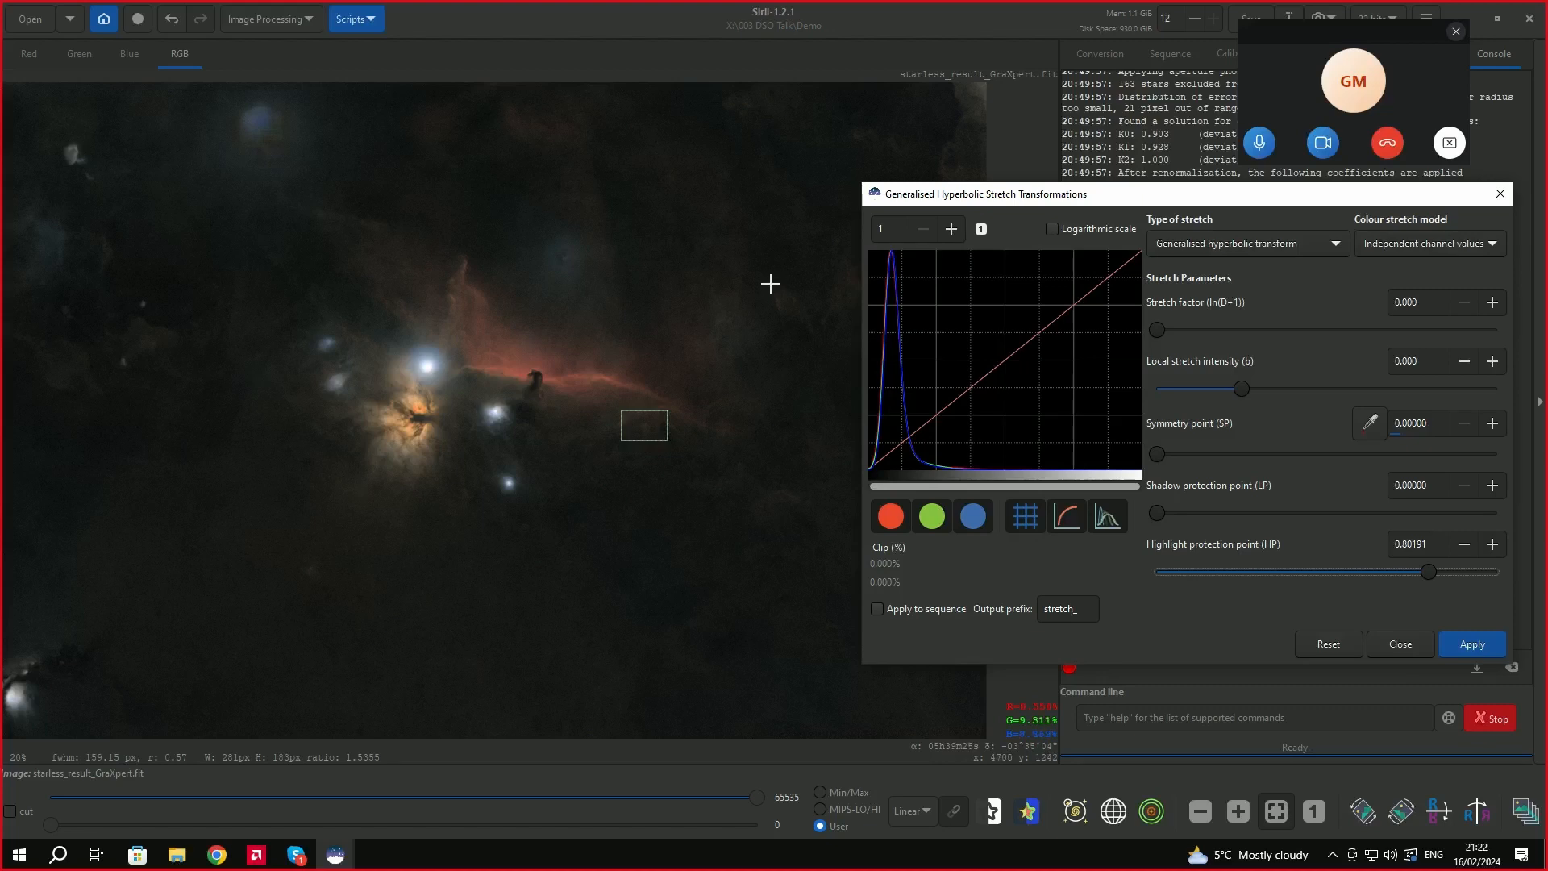
drag(770, 284, 799, 320)
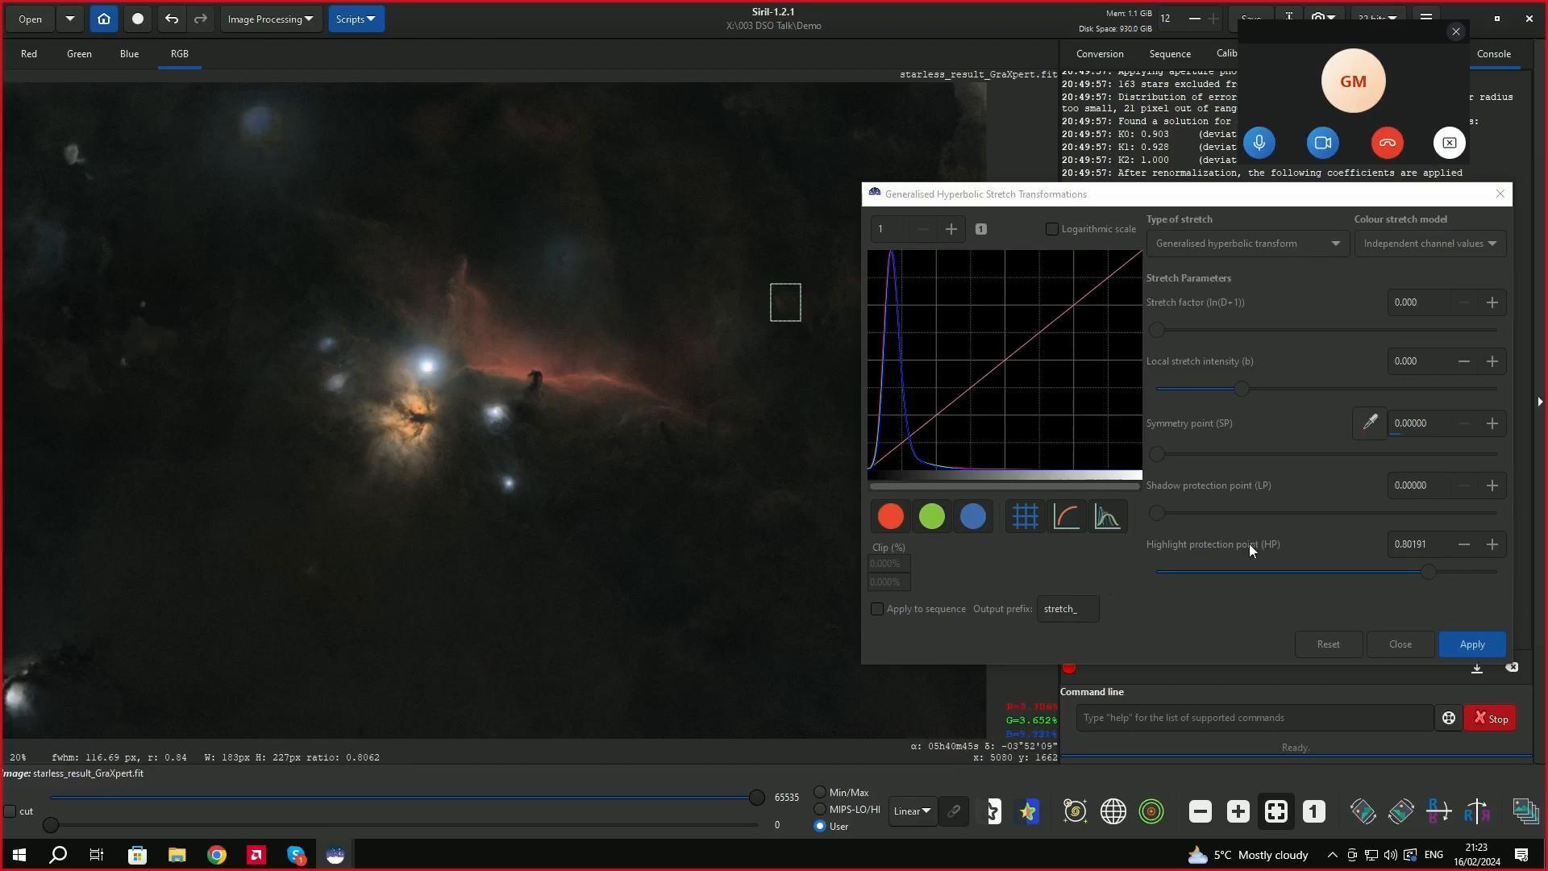
click(1371, 428)
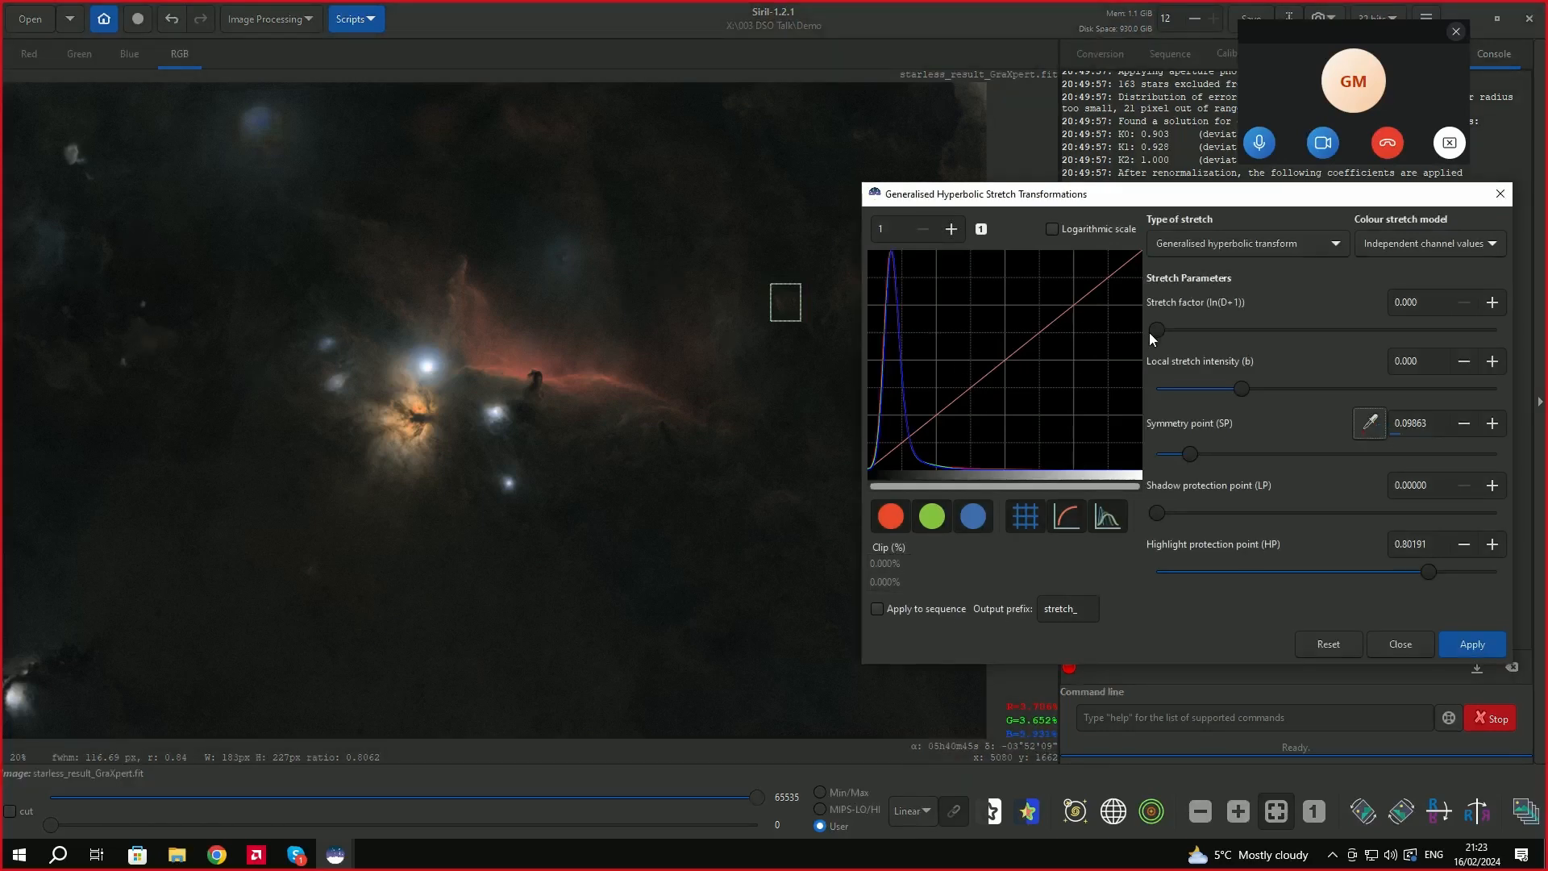
Set local stretch intensity to about 1.110 and stretch factor to about 0.549, and apply the stretch.
drag(1240, 389, 1256, 379)
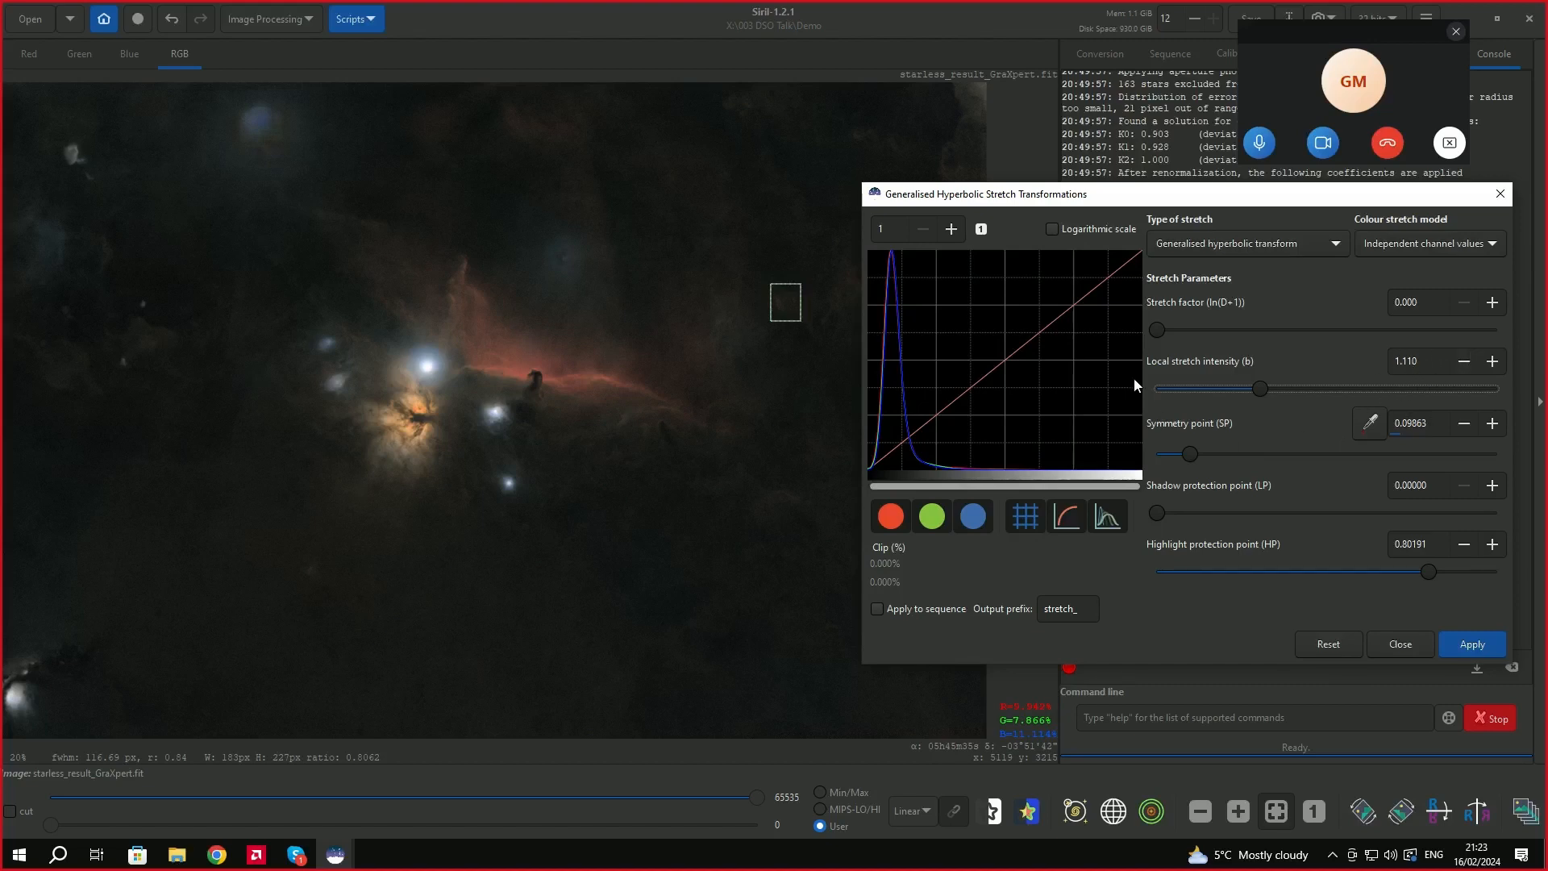
drag(1155, 330, 1177, 330)
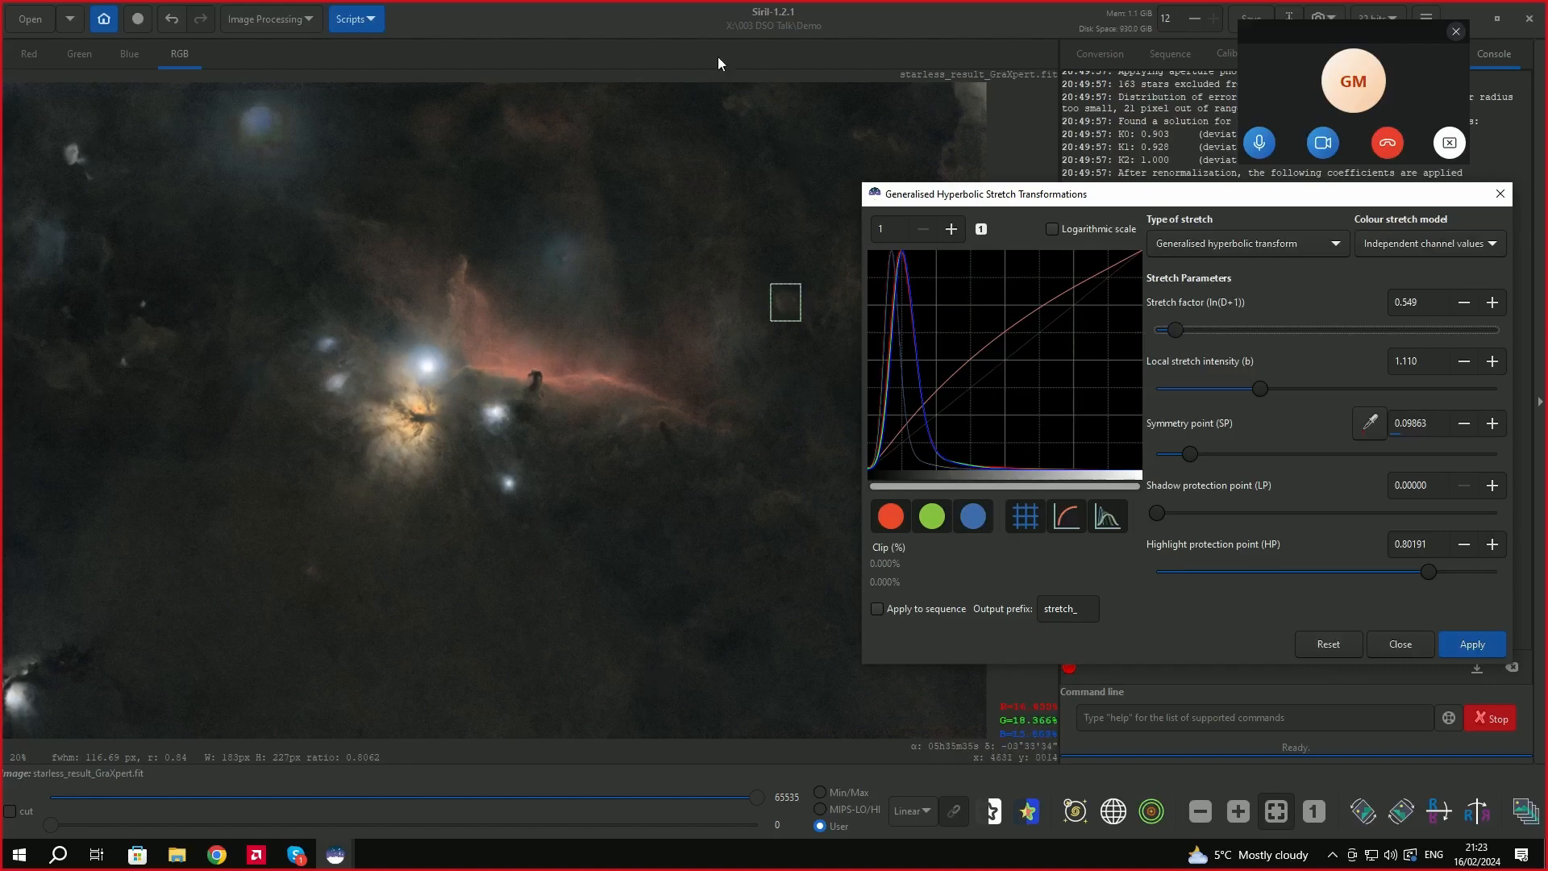
click(1472, 645)
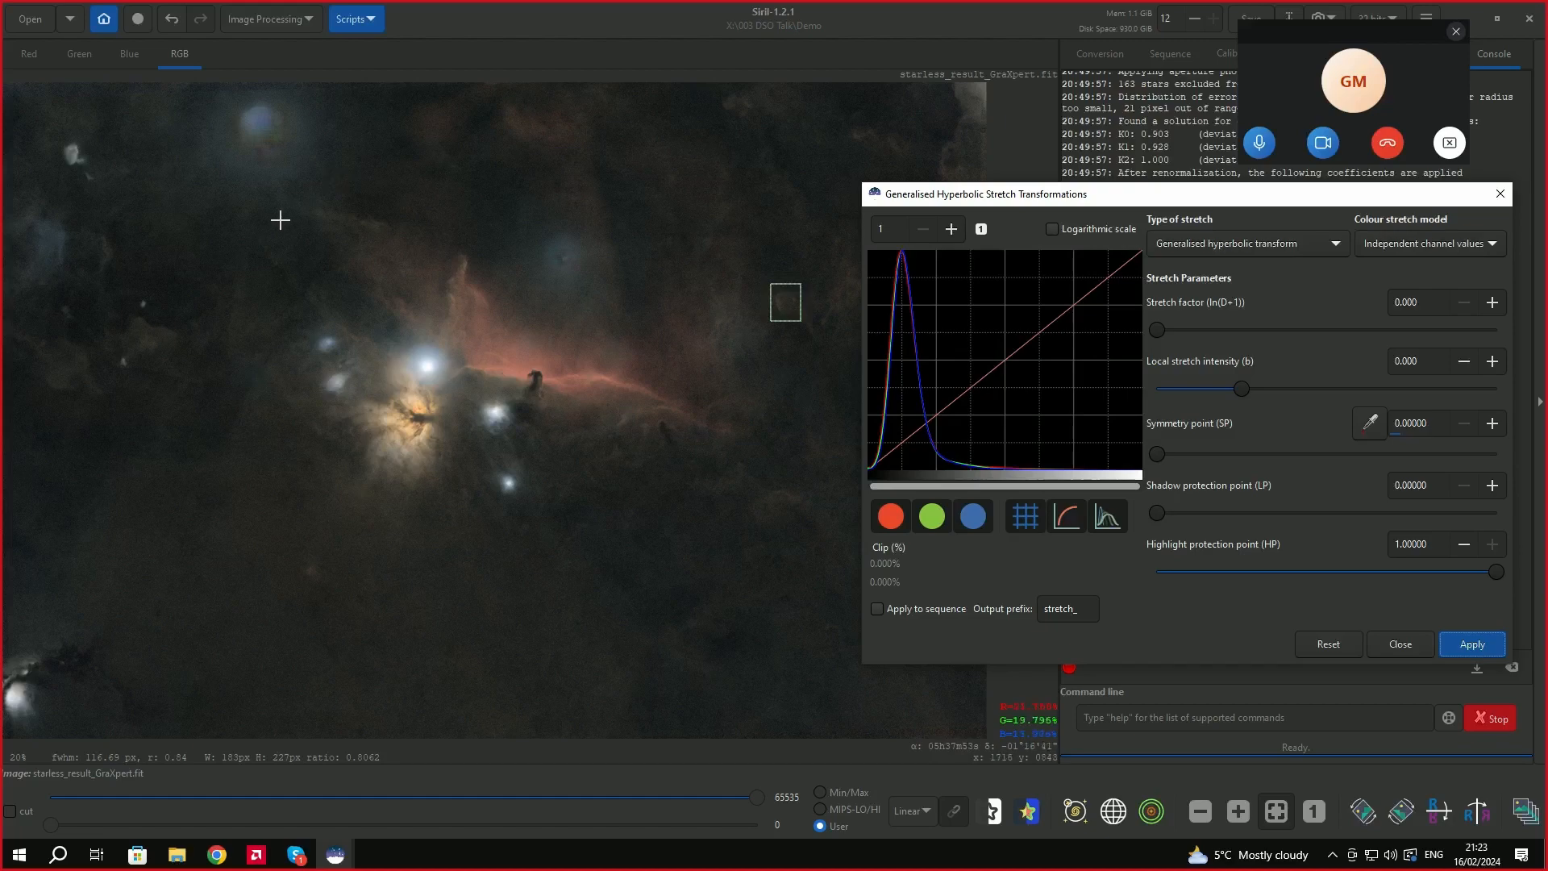
Sample the symmetry point from a small dark area in the image's upper left, and set local stretch intensity to about 1.062.
click(265, 249)
drag(265, 249, 287, 270)
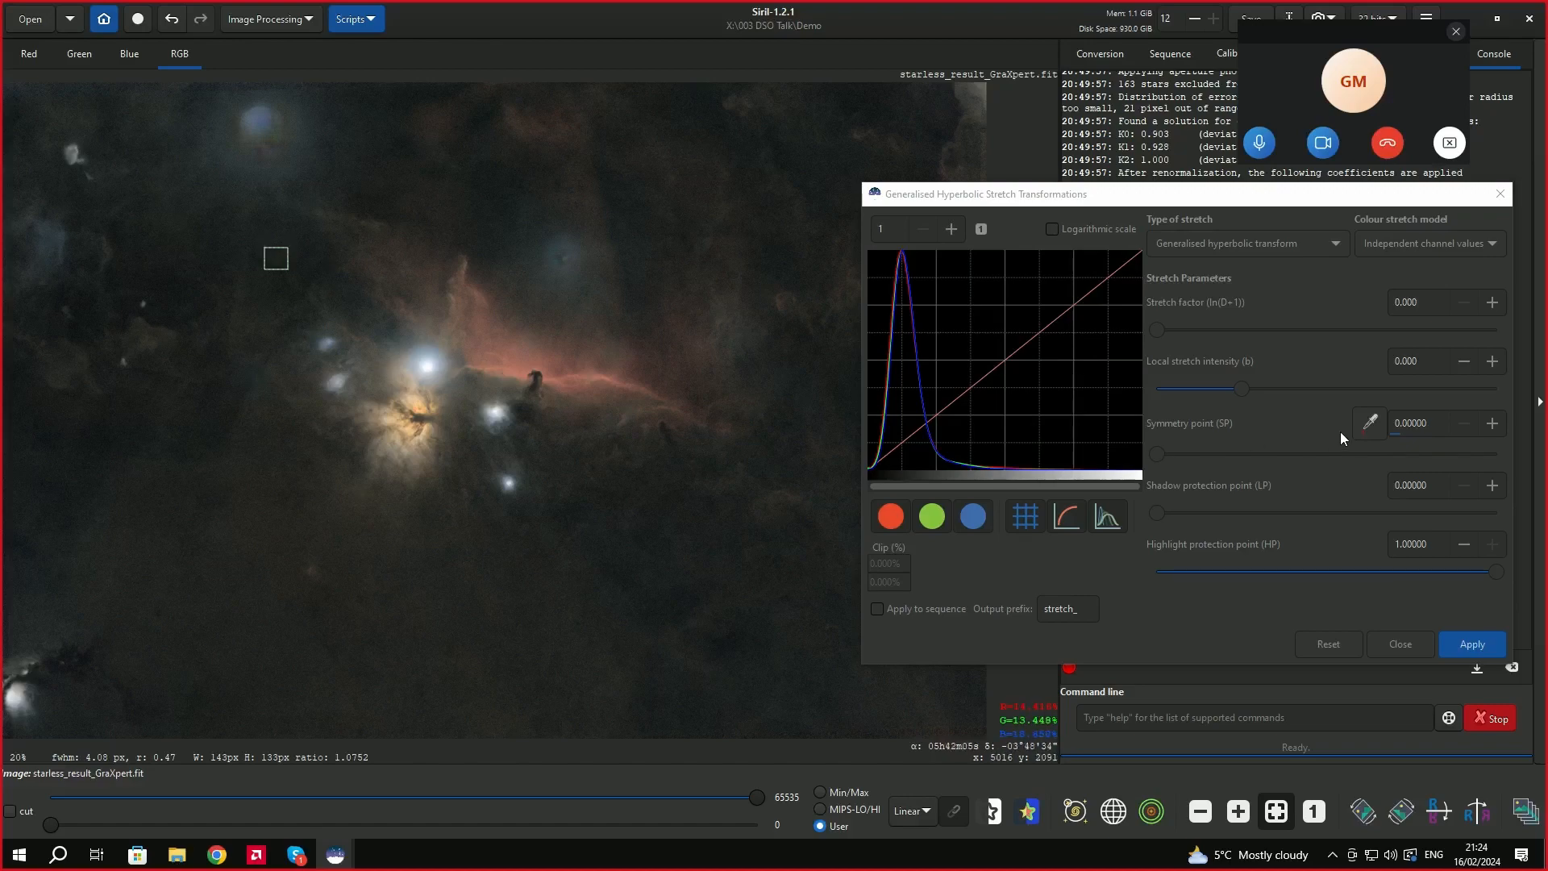
click(1368, 423)
click(1368, 424)
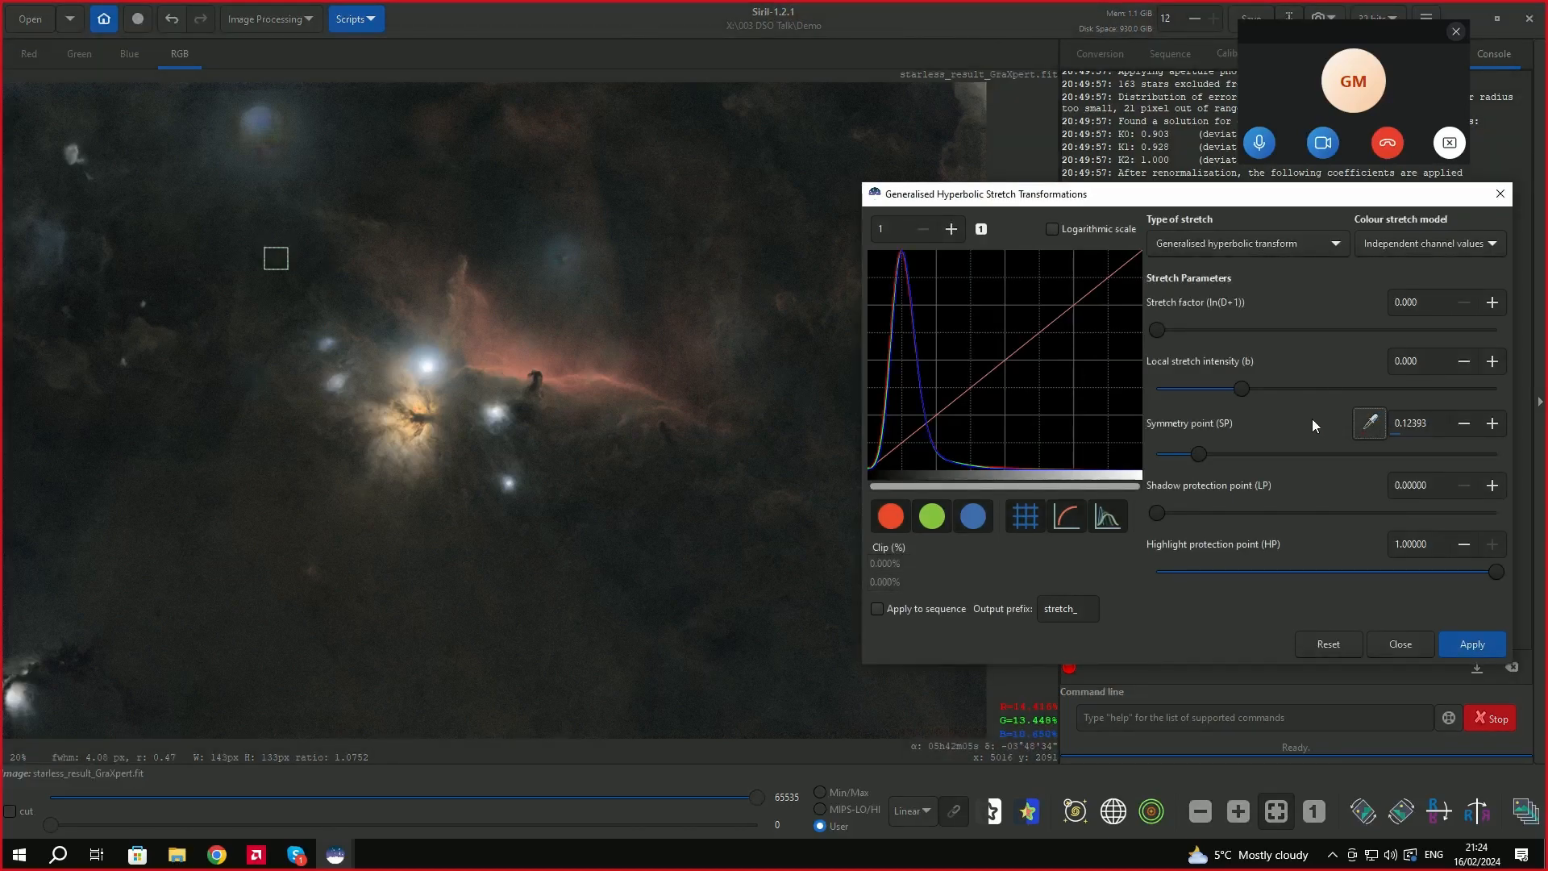
drag(1245, 389, 1238, 407)
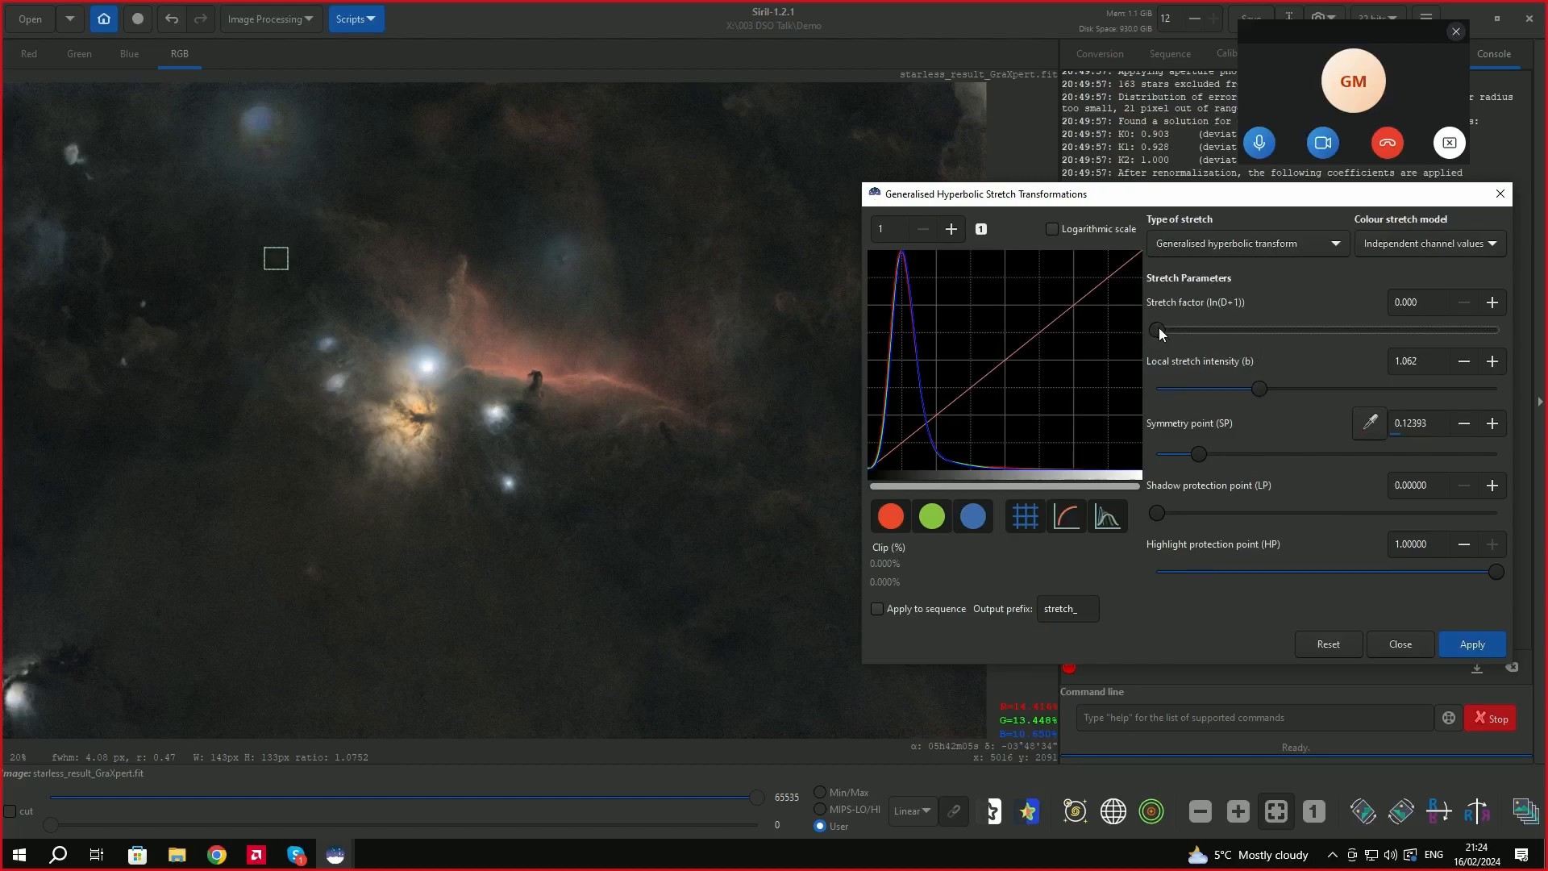
Set stretch factor to about 0.143 and highlight protection point to about 0.797, apply the stretch, and close the stretch dialog.
drag(1159, 327, 1166, 330)
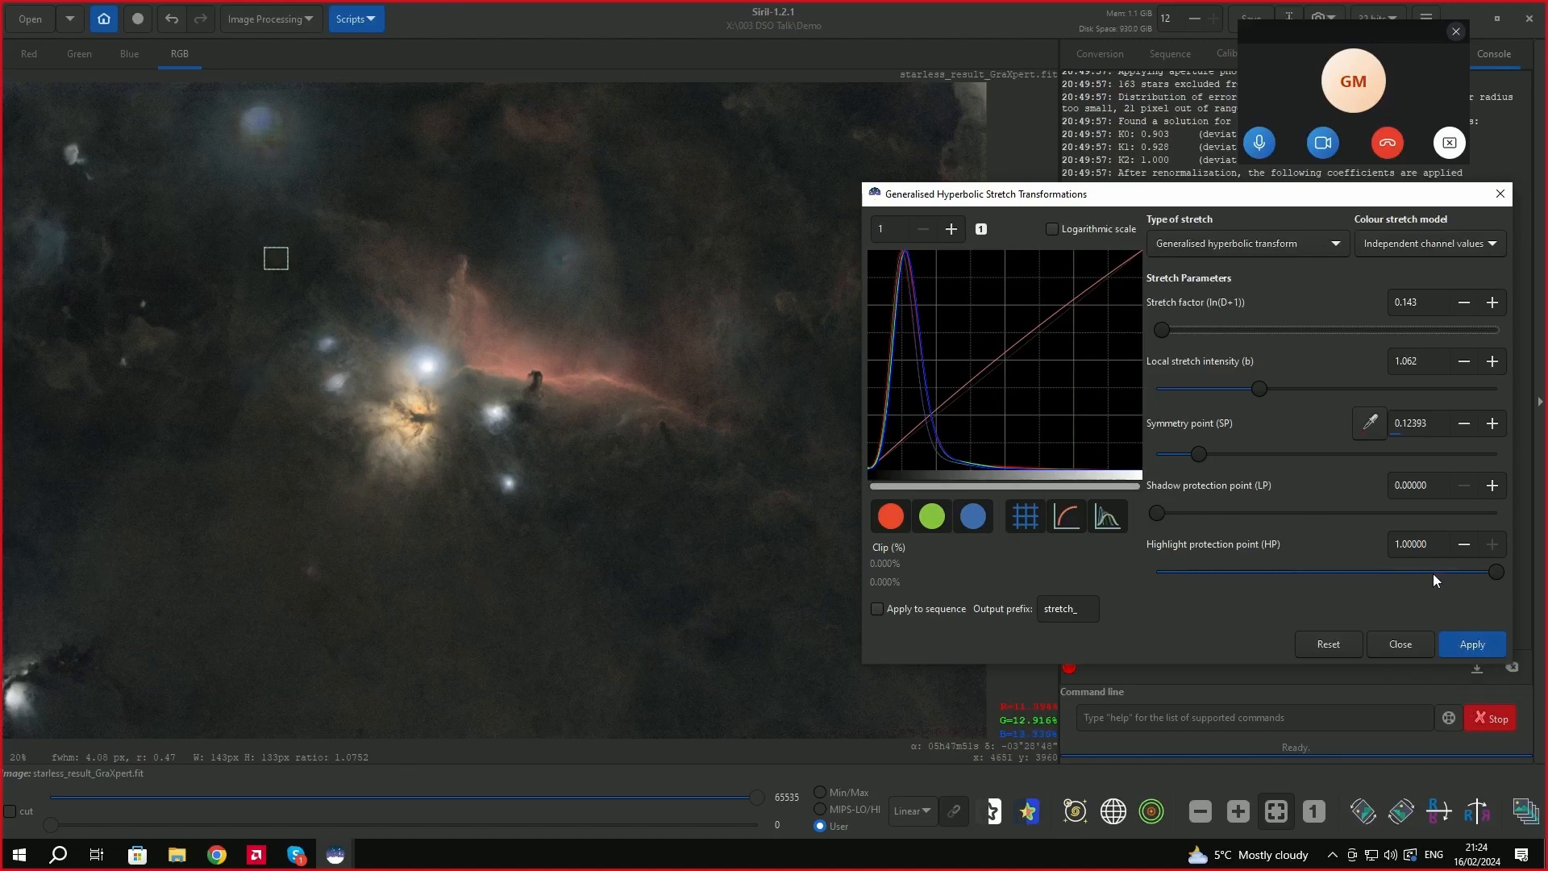
drag(1497, 573, 1437, 577)
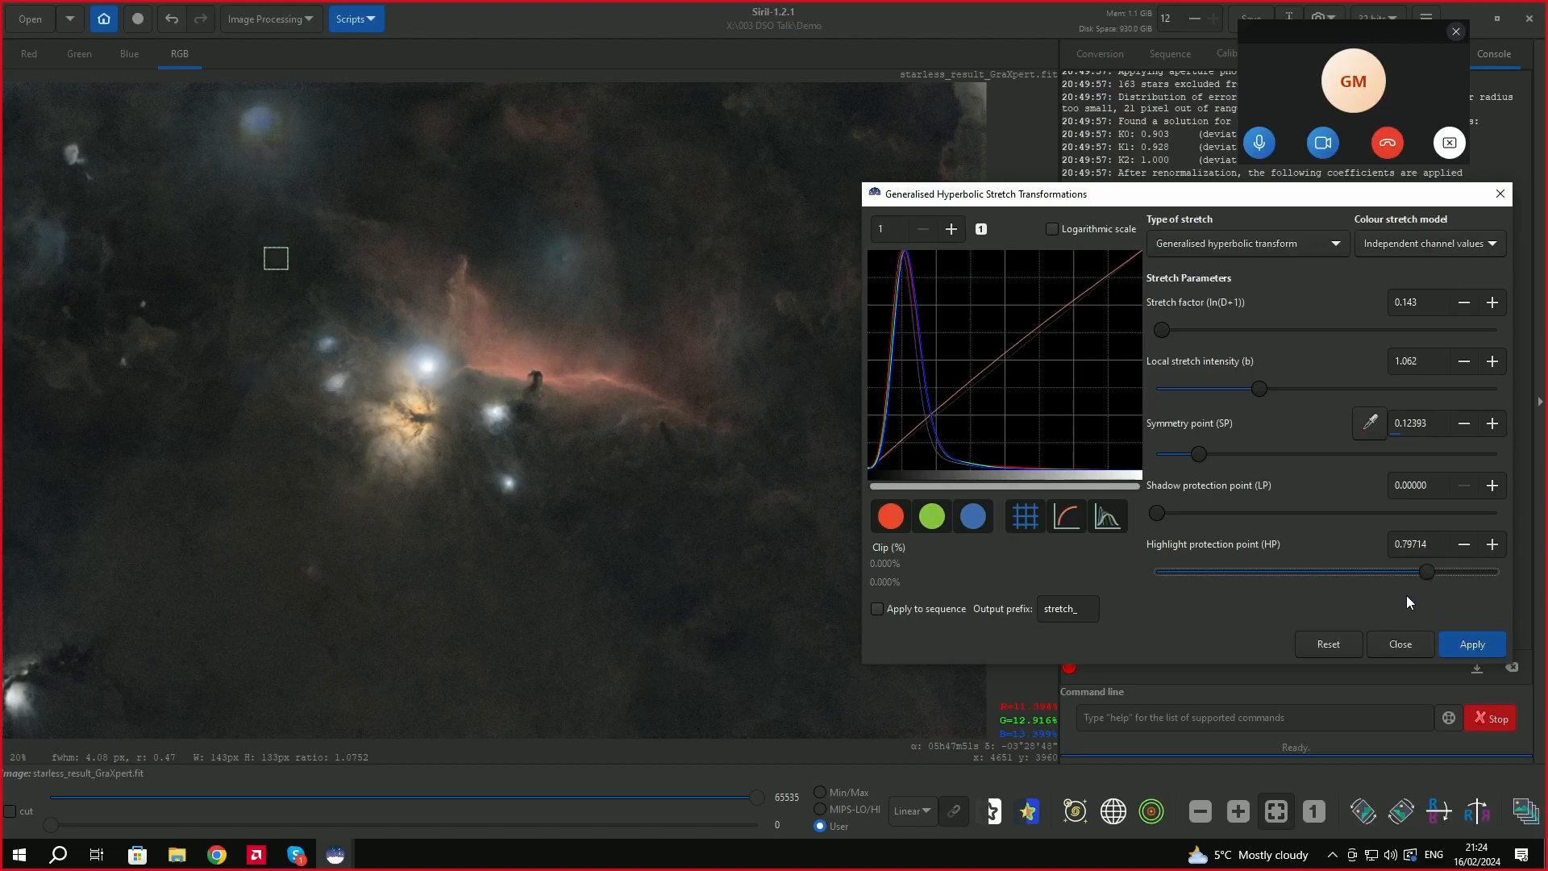
click(1474, 646)
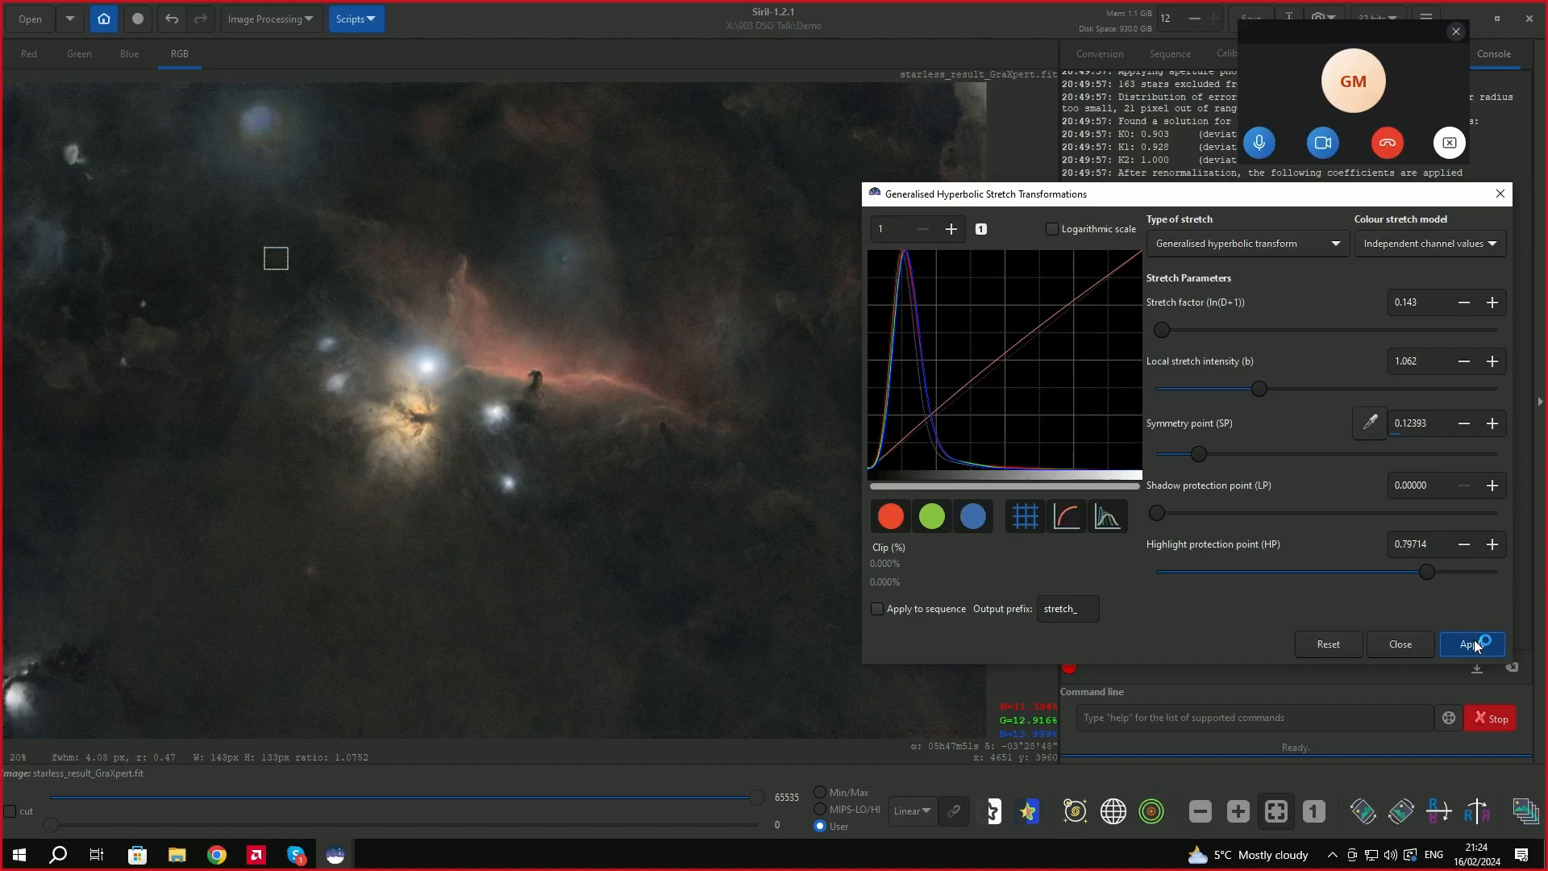
click(1394, 644)
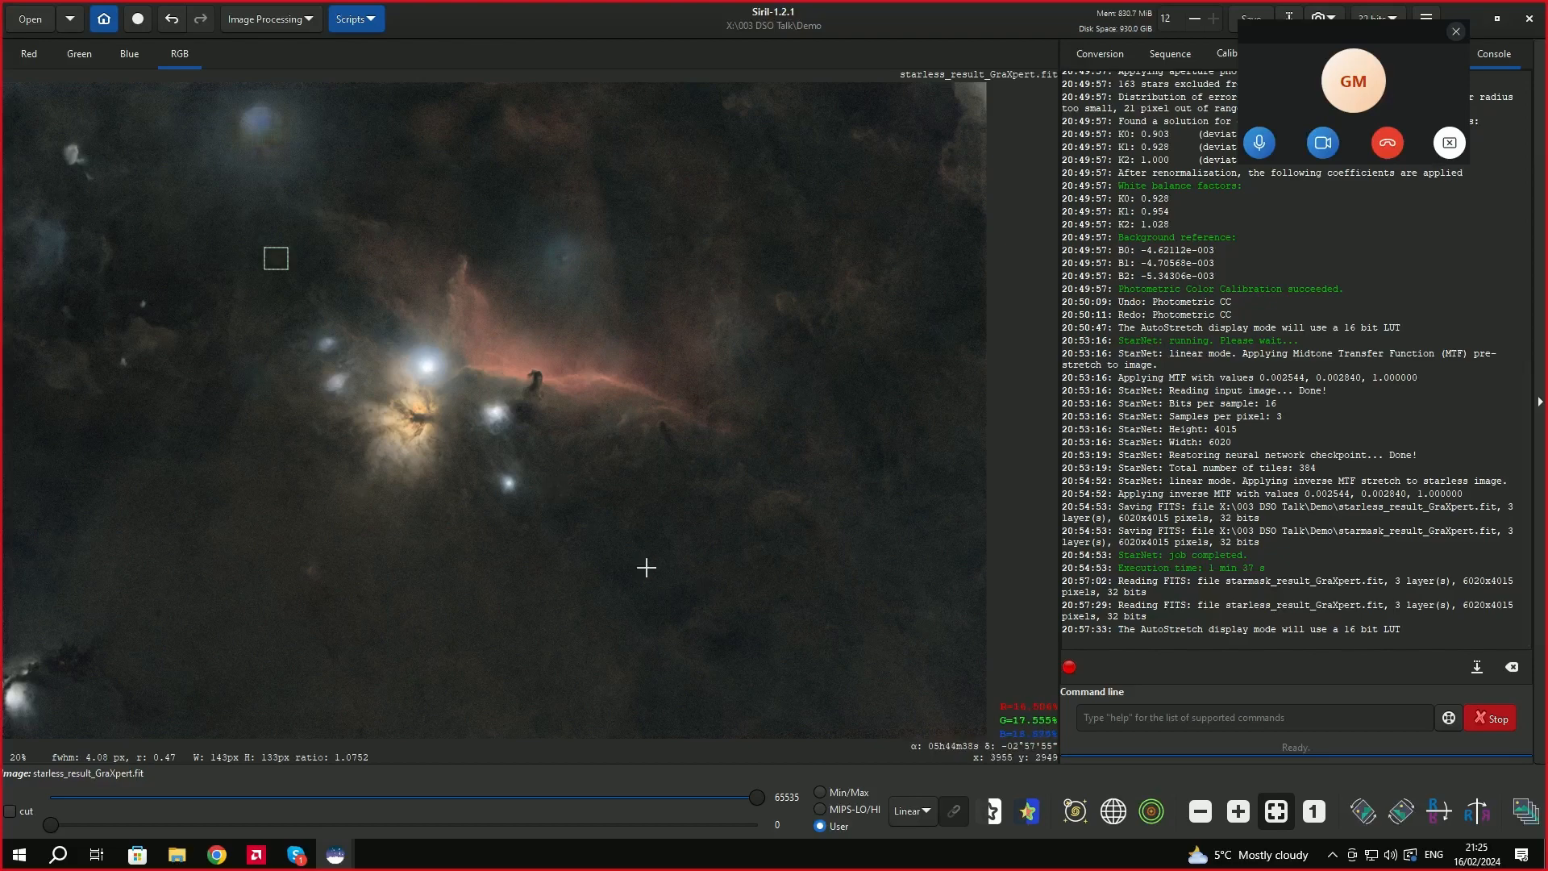
click(274, 22)
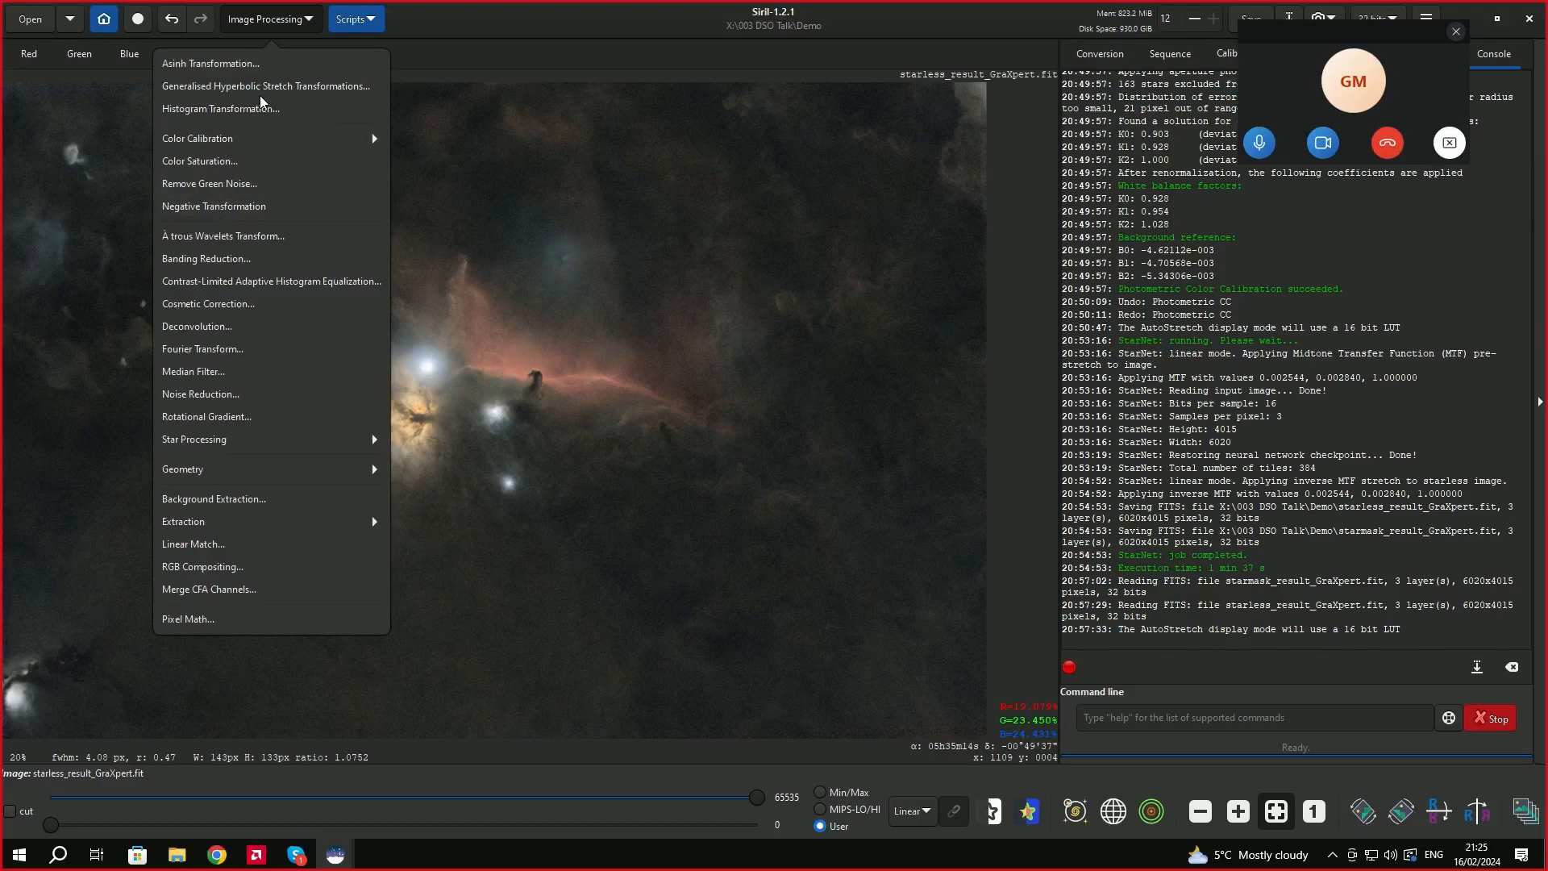
click(282, 86)
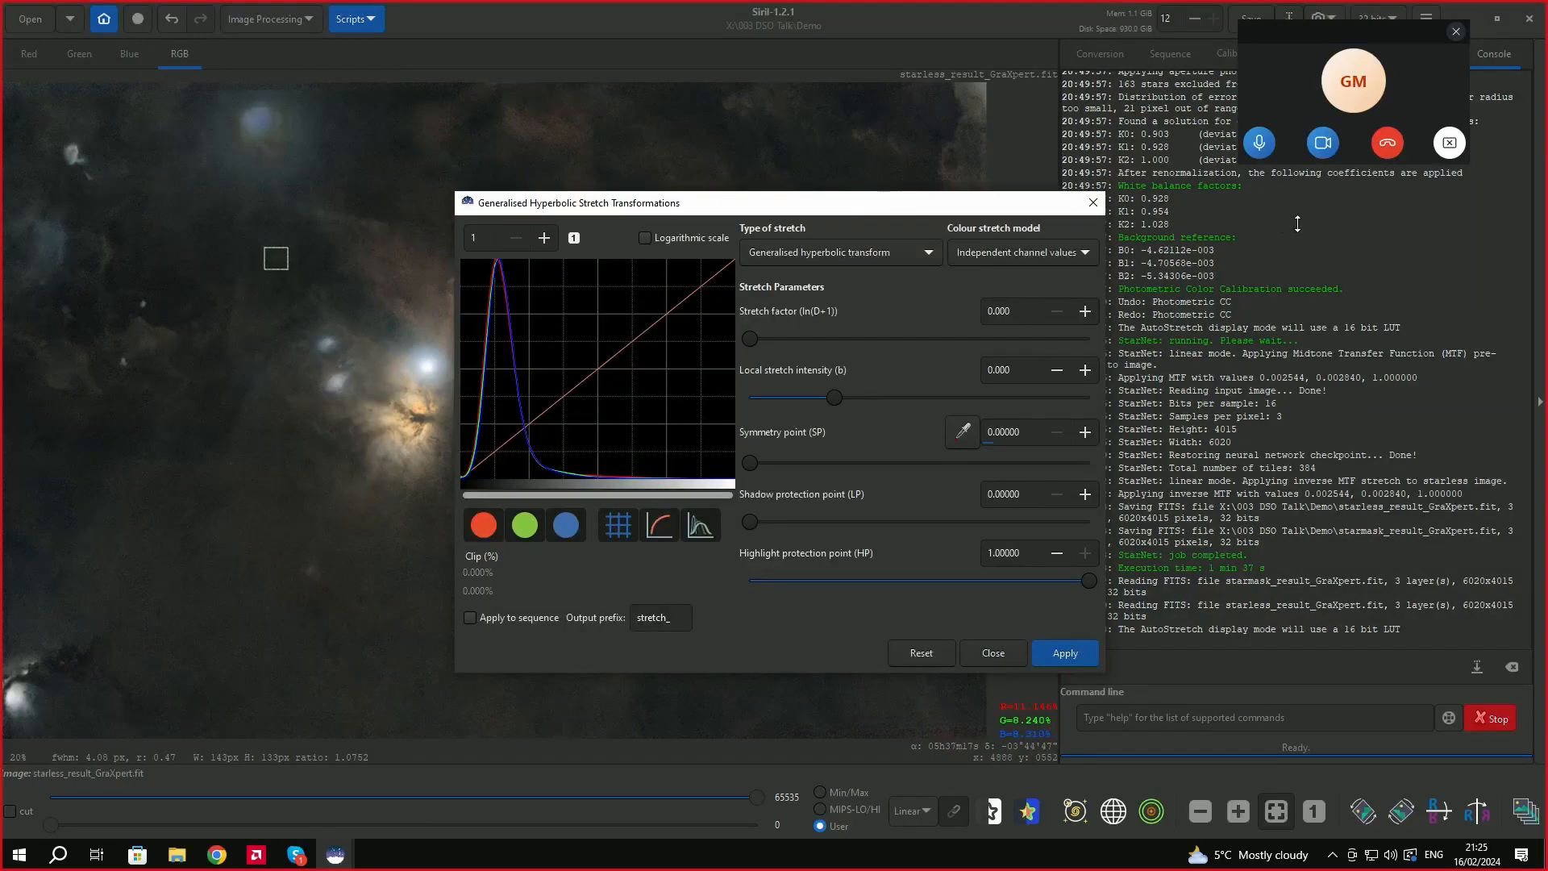
drag(852, 209, 1286, 221)
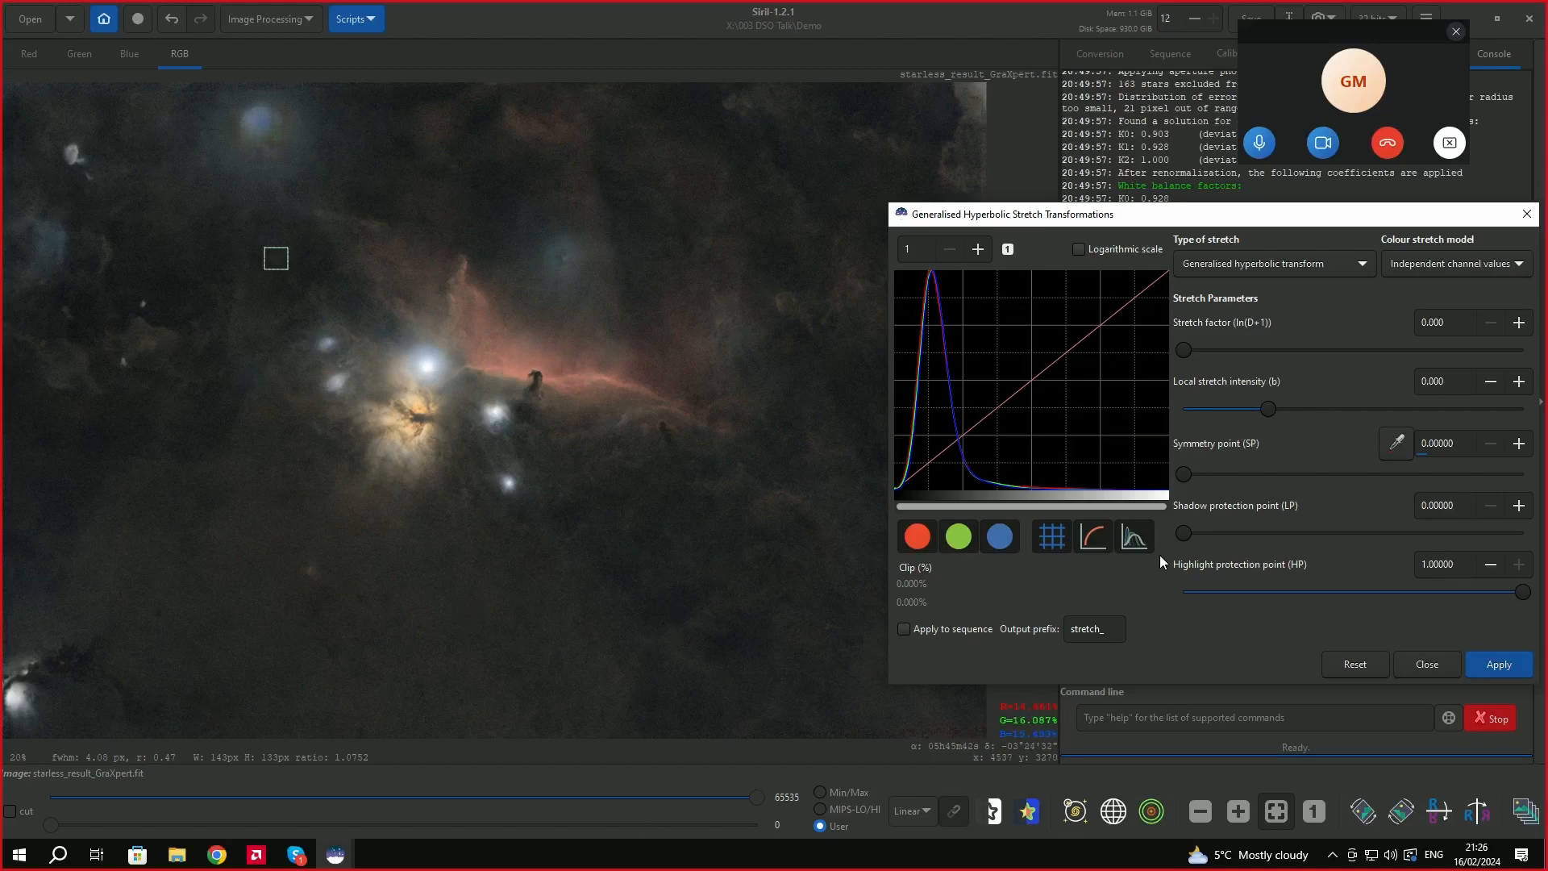
click(1425, 665)
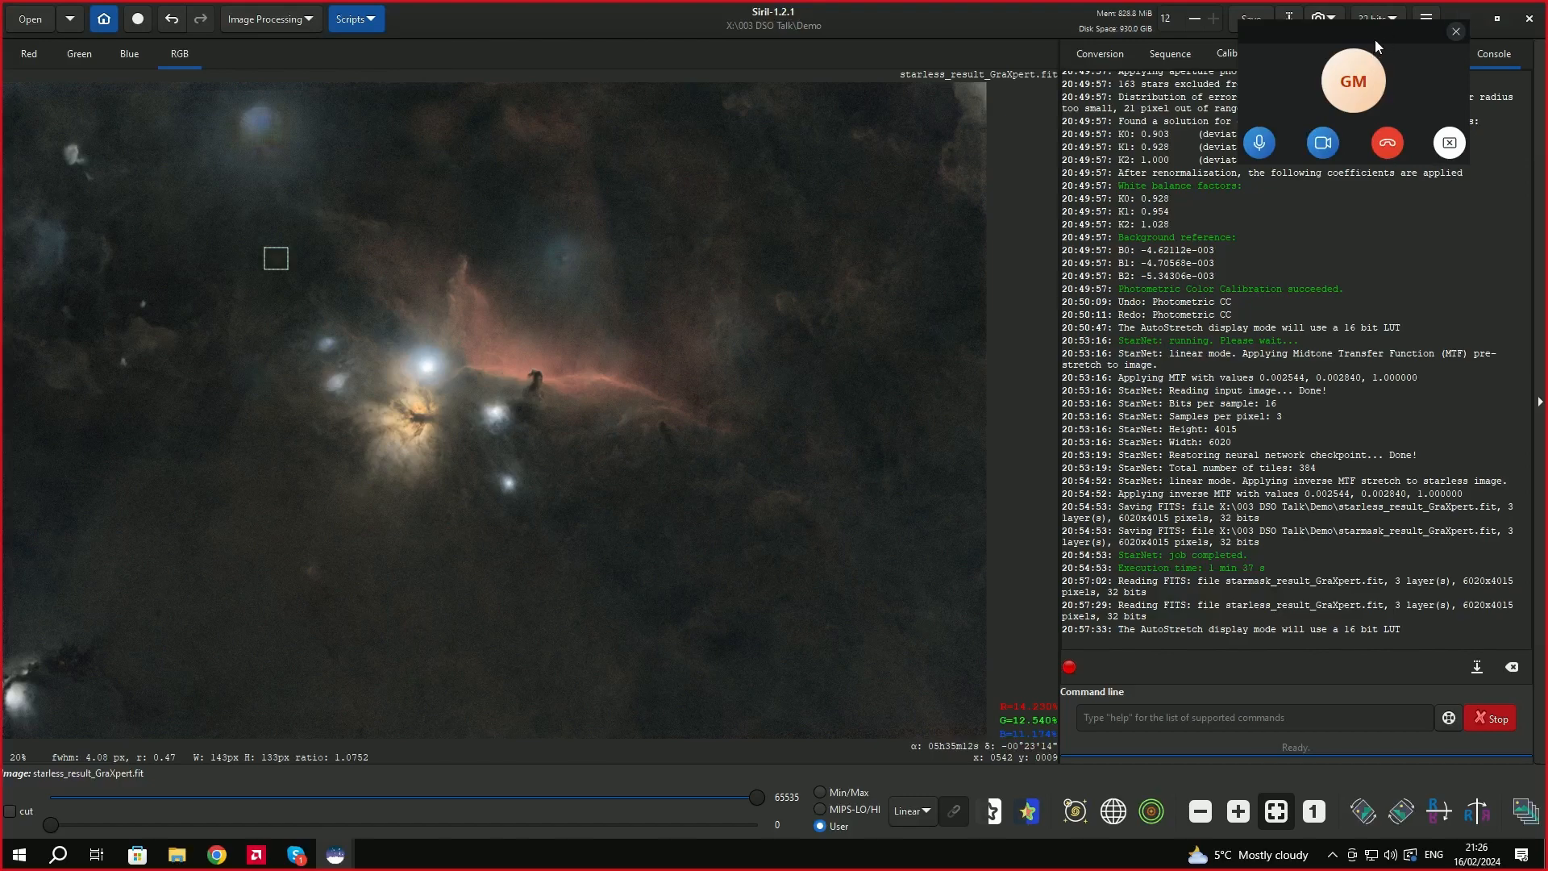
Save the stretched starless image under the new name starless_result_GraXpert_stretched.fit in the Demo folder.
drag(1375, 41, 1410, 128)
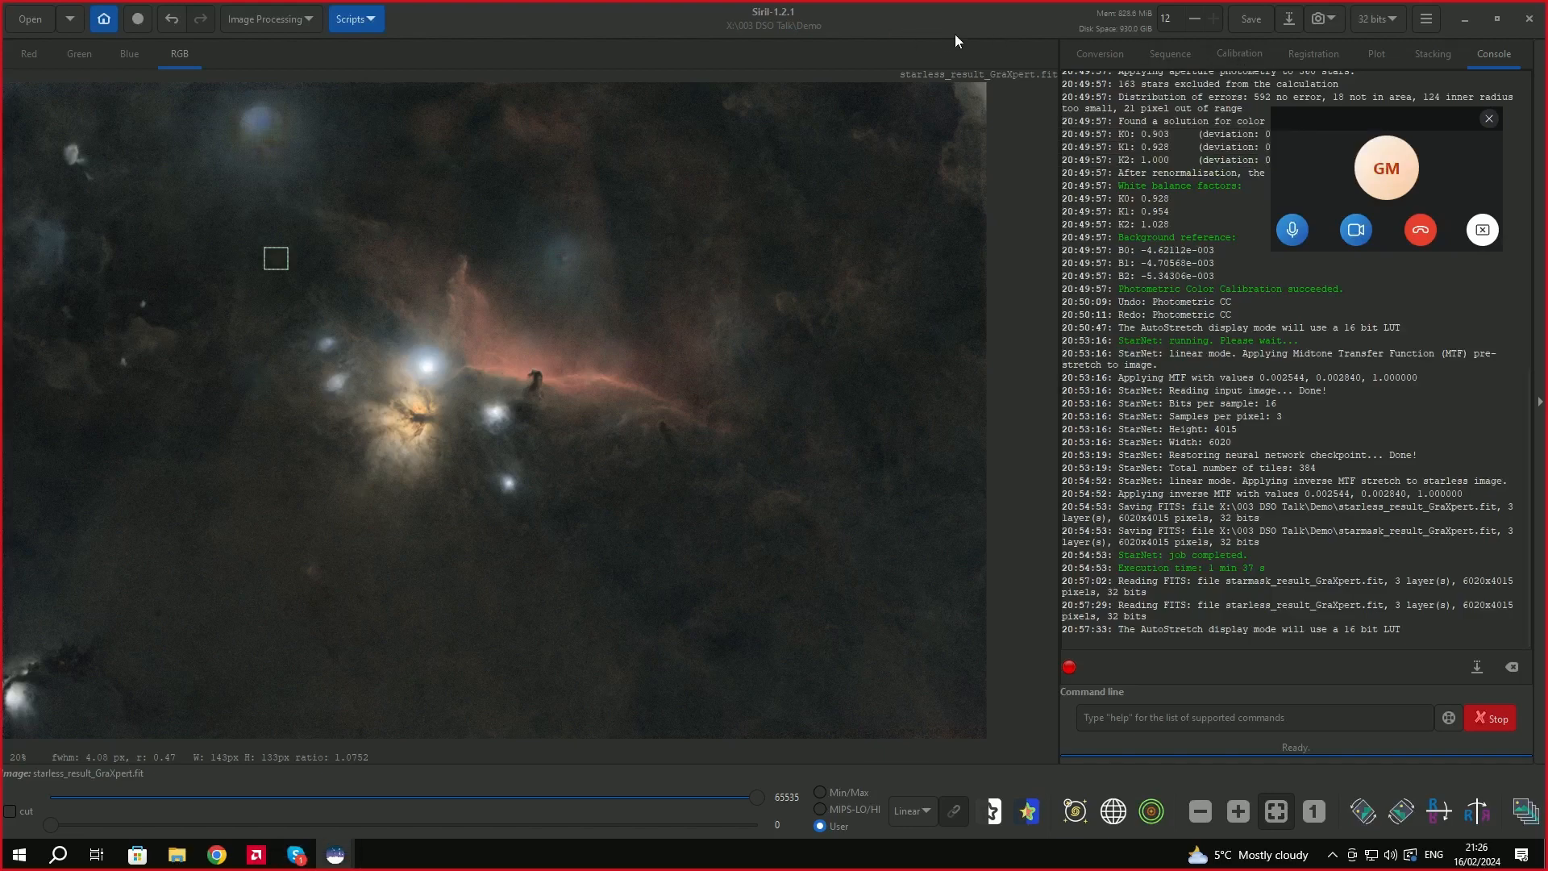
click(1290, 20)
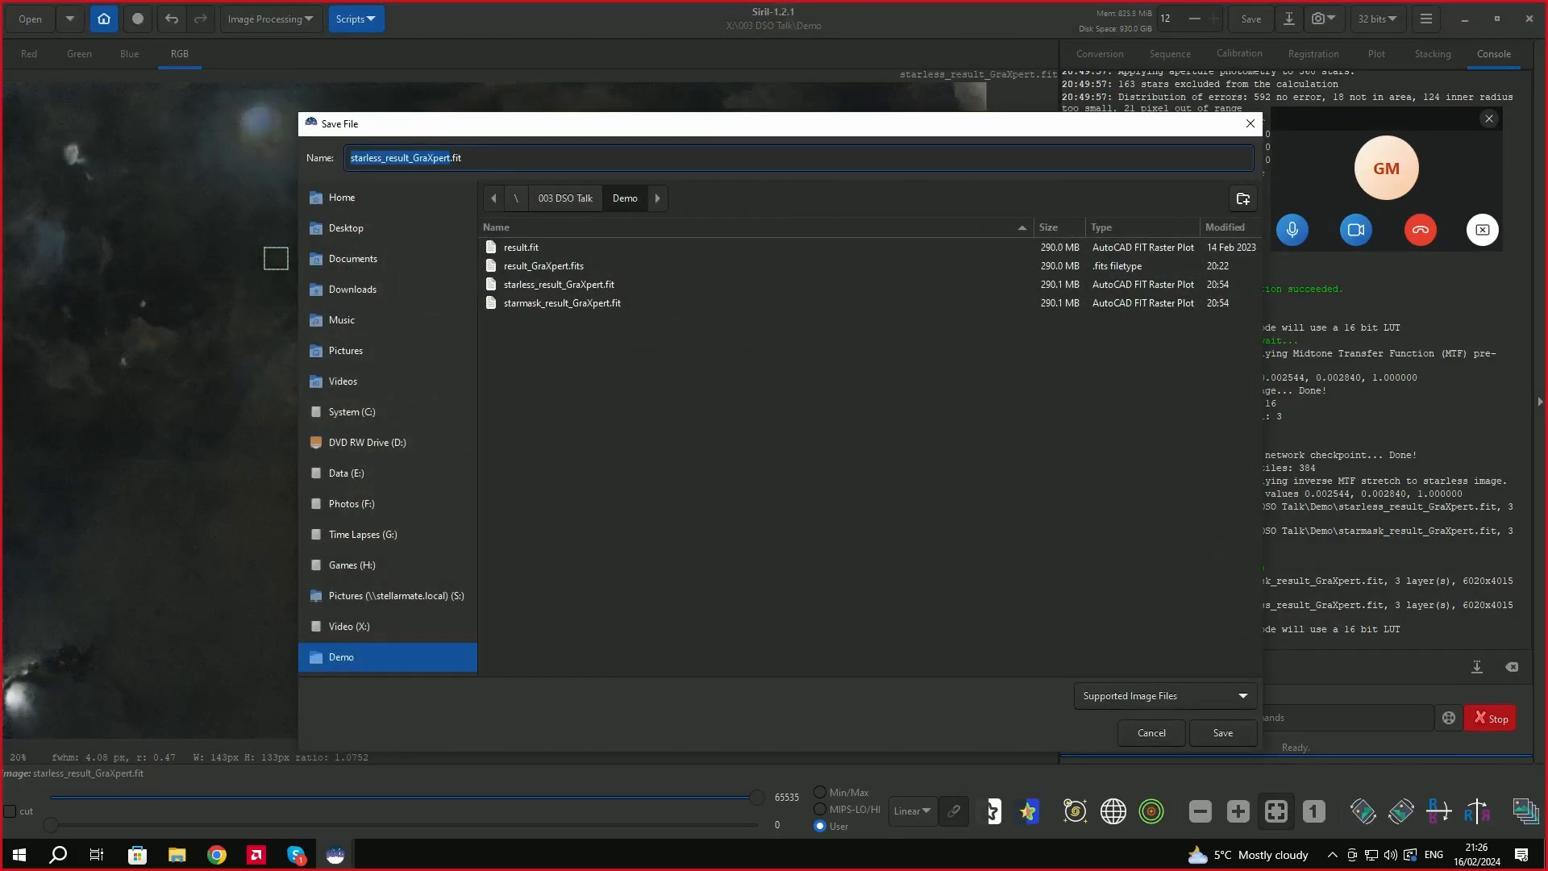
click(1151, 733)
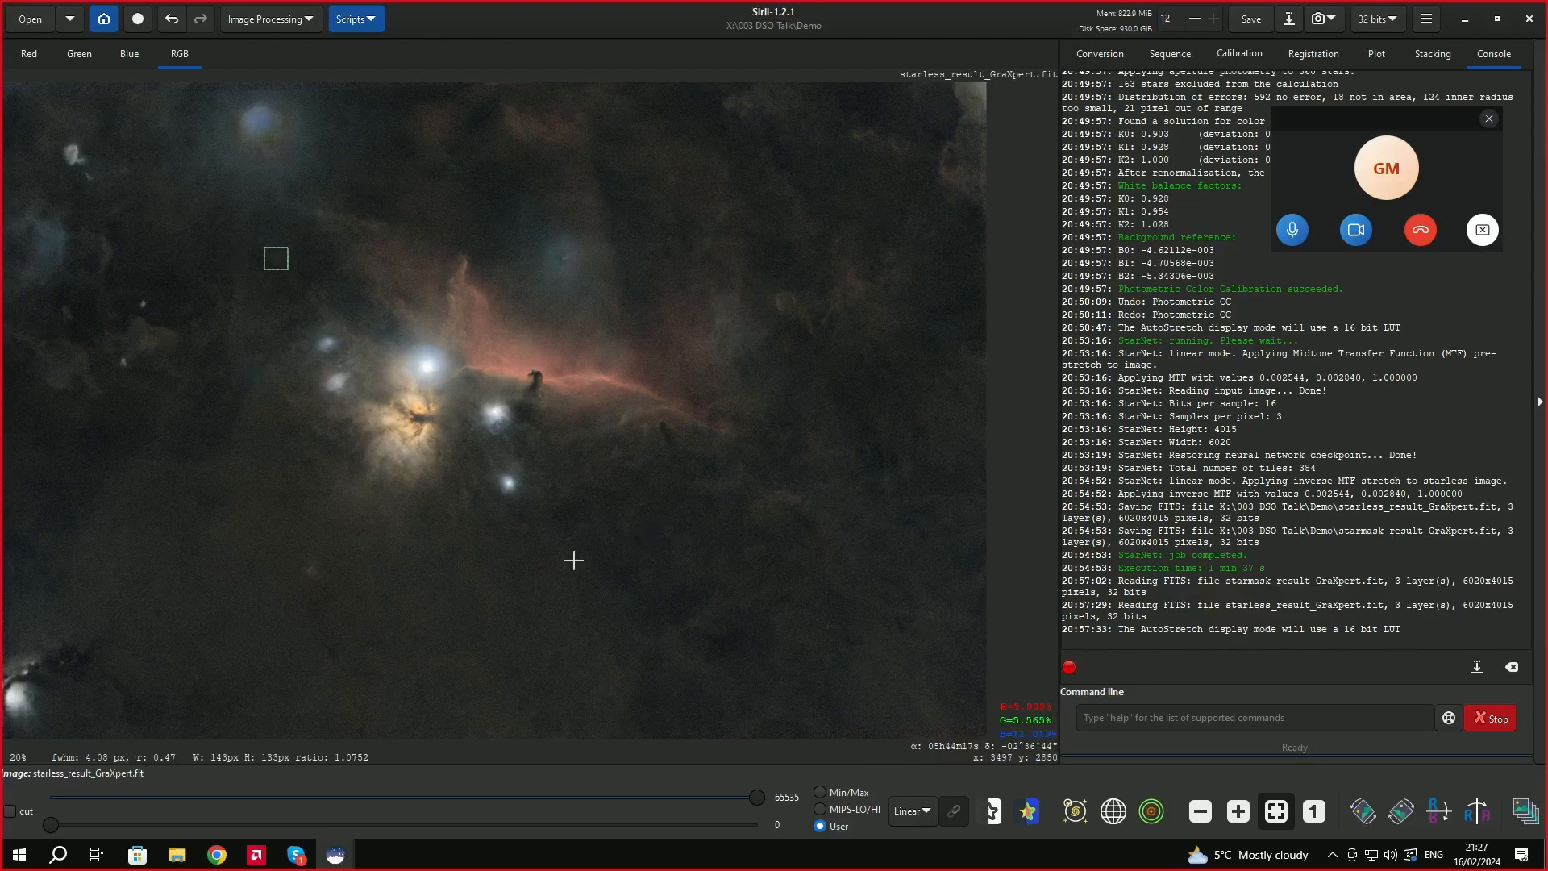
click(1288, 18)
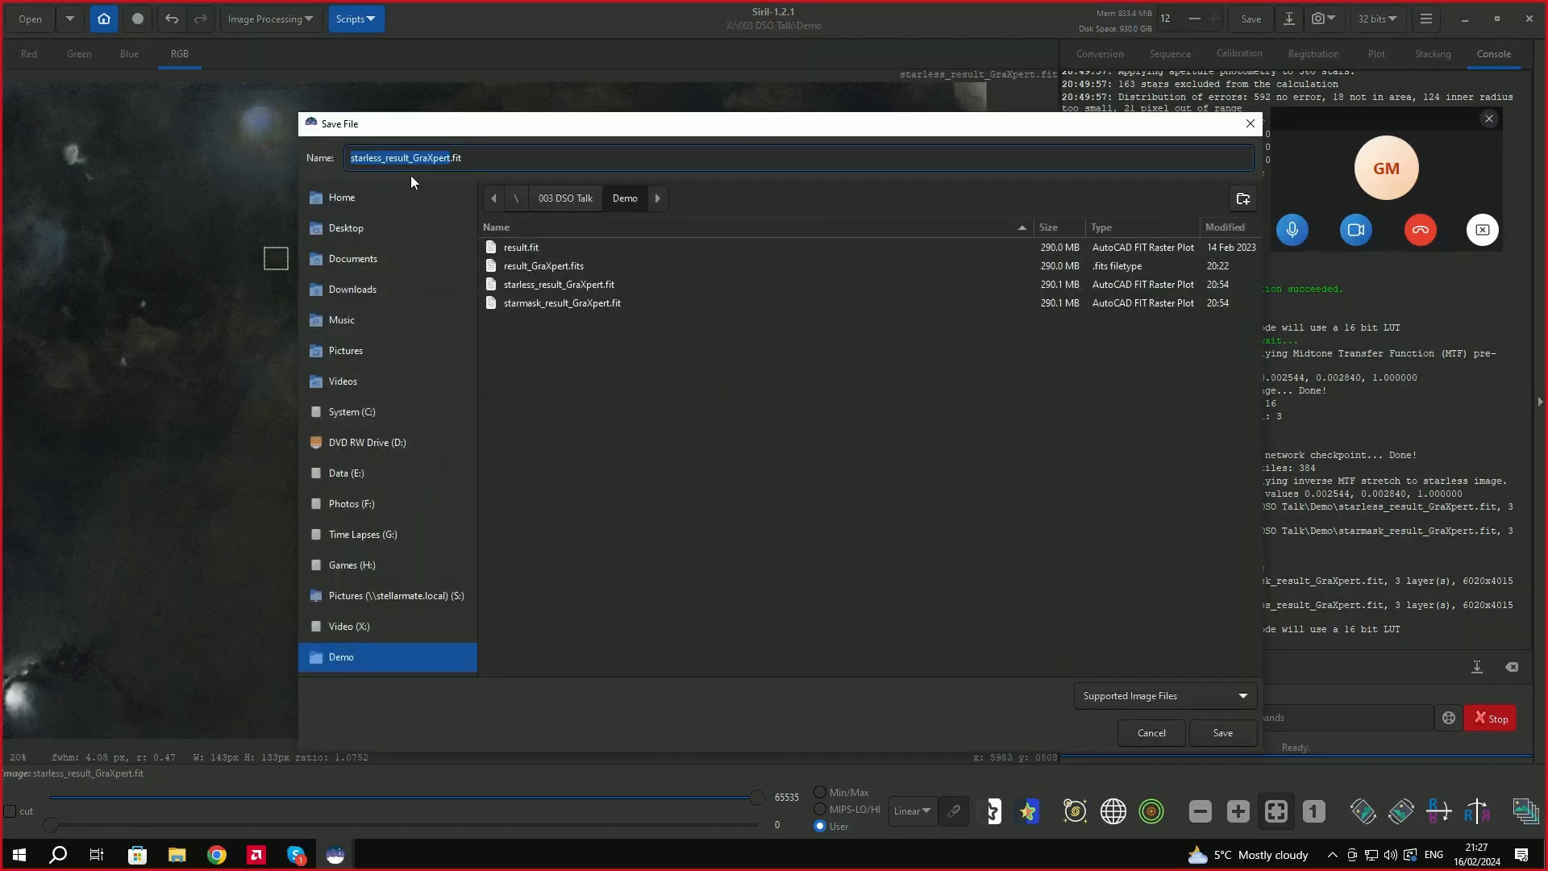
click(453, 158)
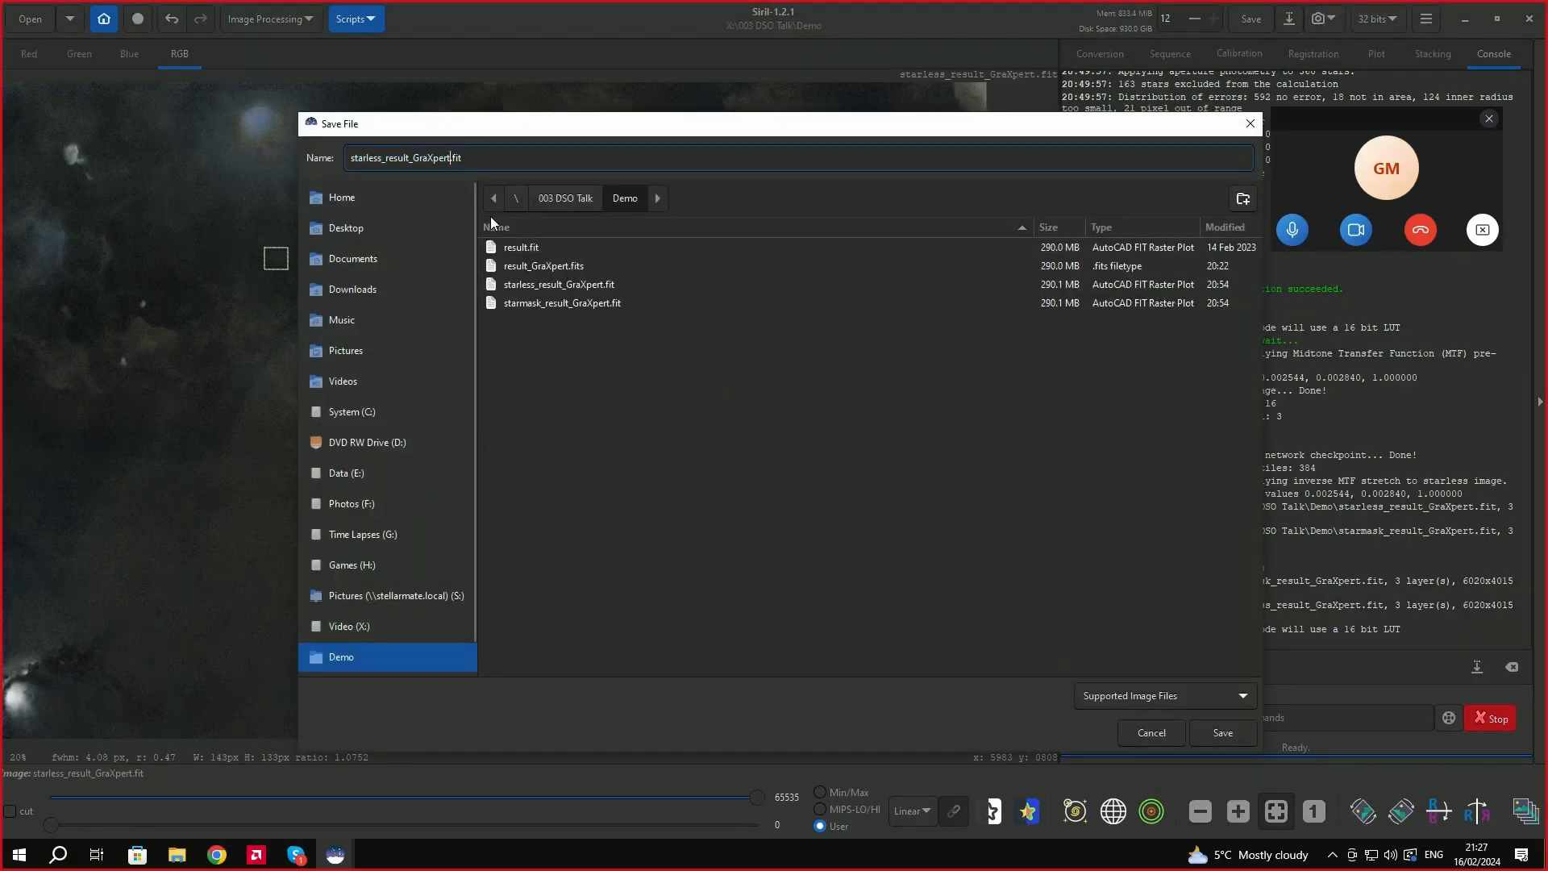
text(_stretched)
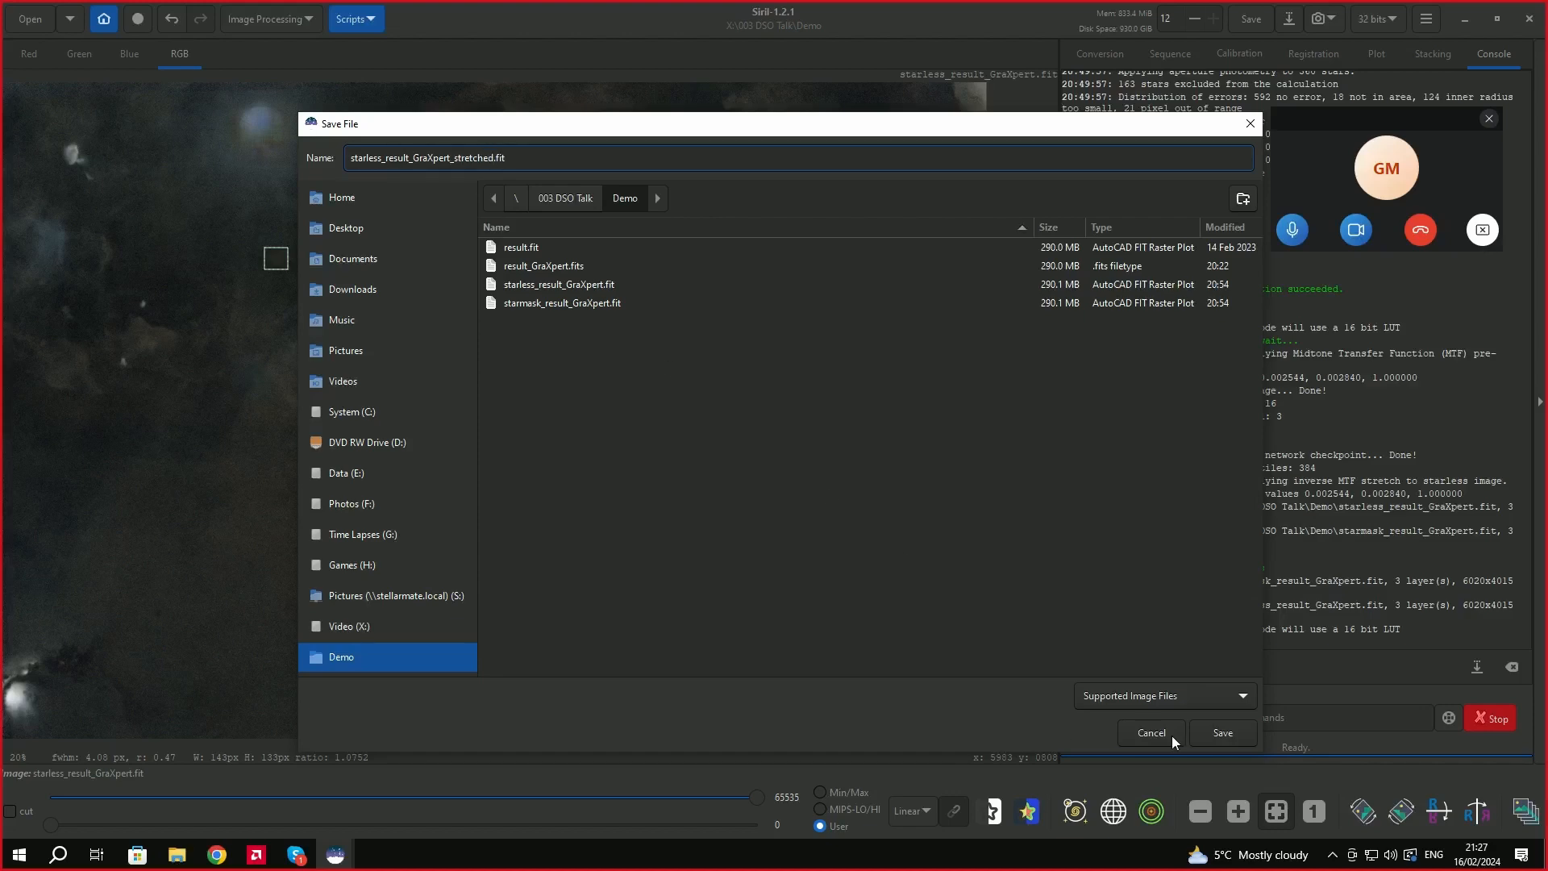
click(1231, 730)
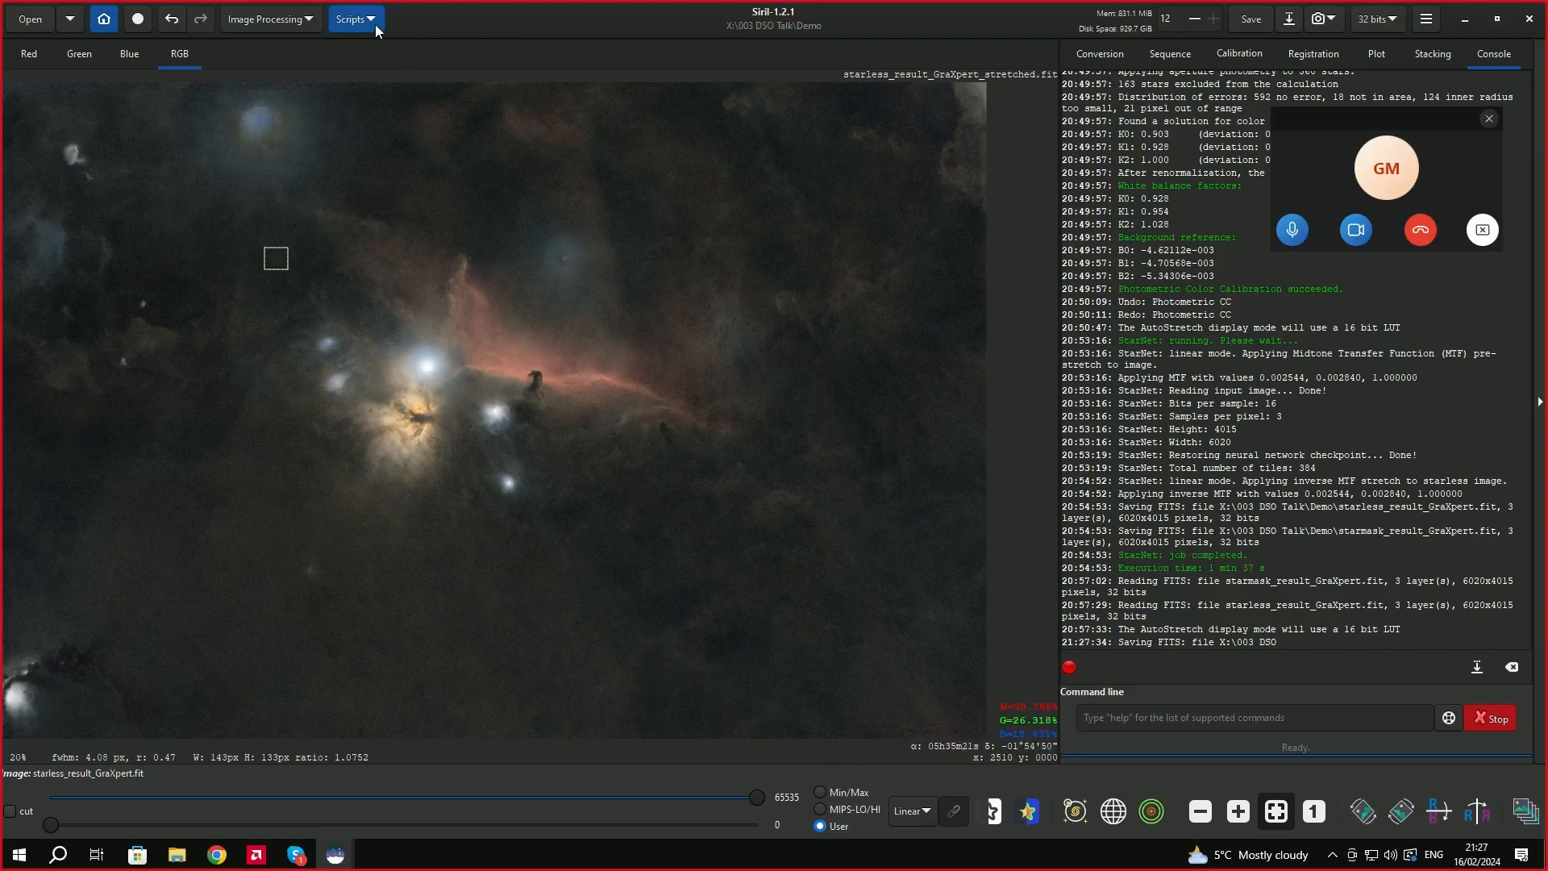
Open the star mask image starmask_result_GraXpert.fit from the Demo folder.
click(29, 22)
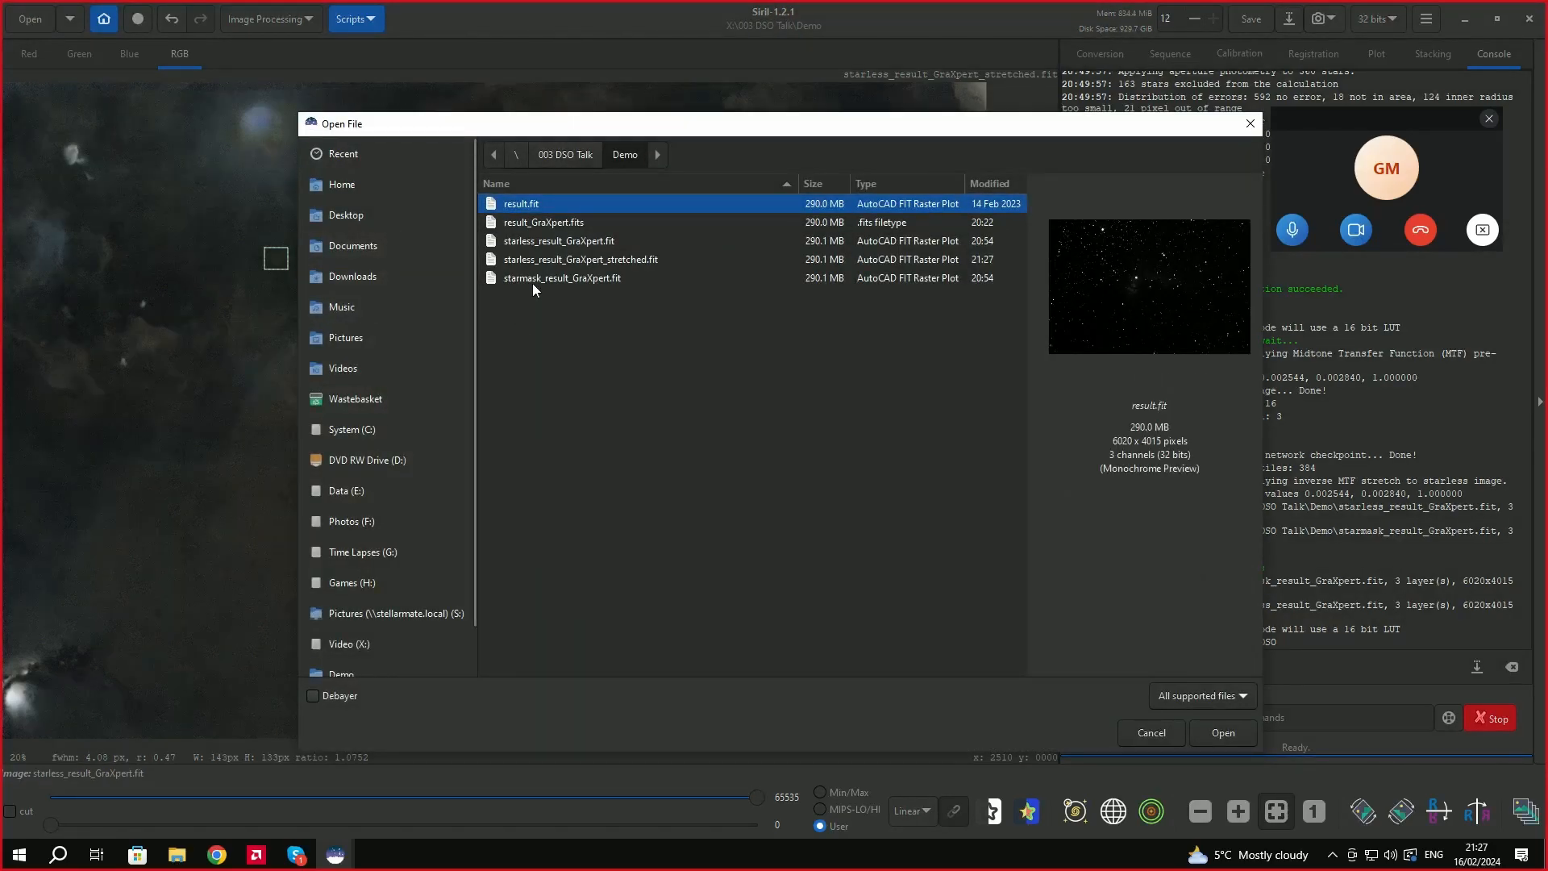
click(568, 279)
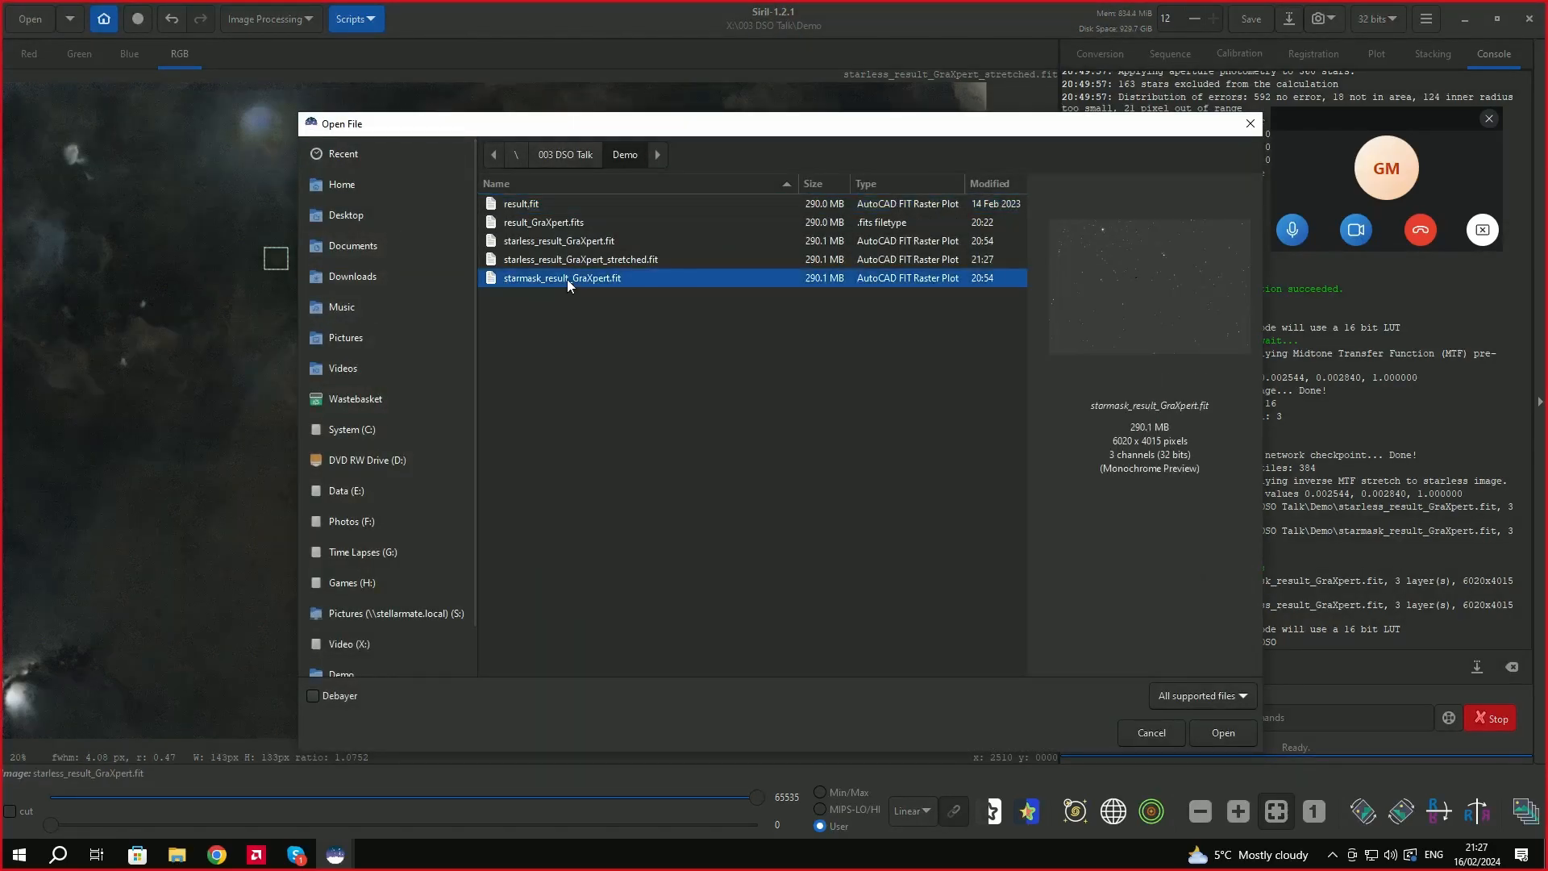
click(1215, 727)
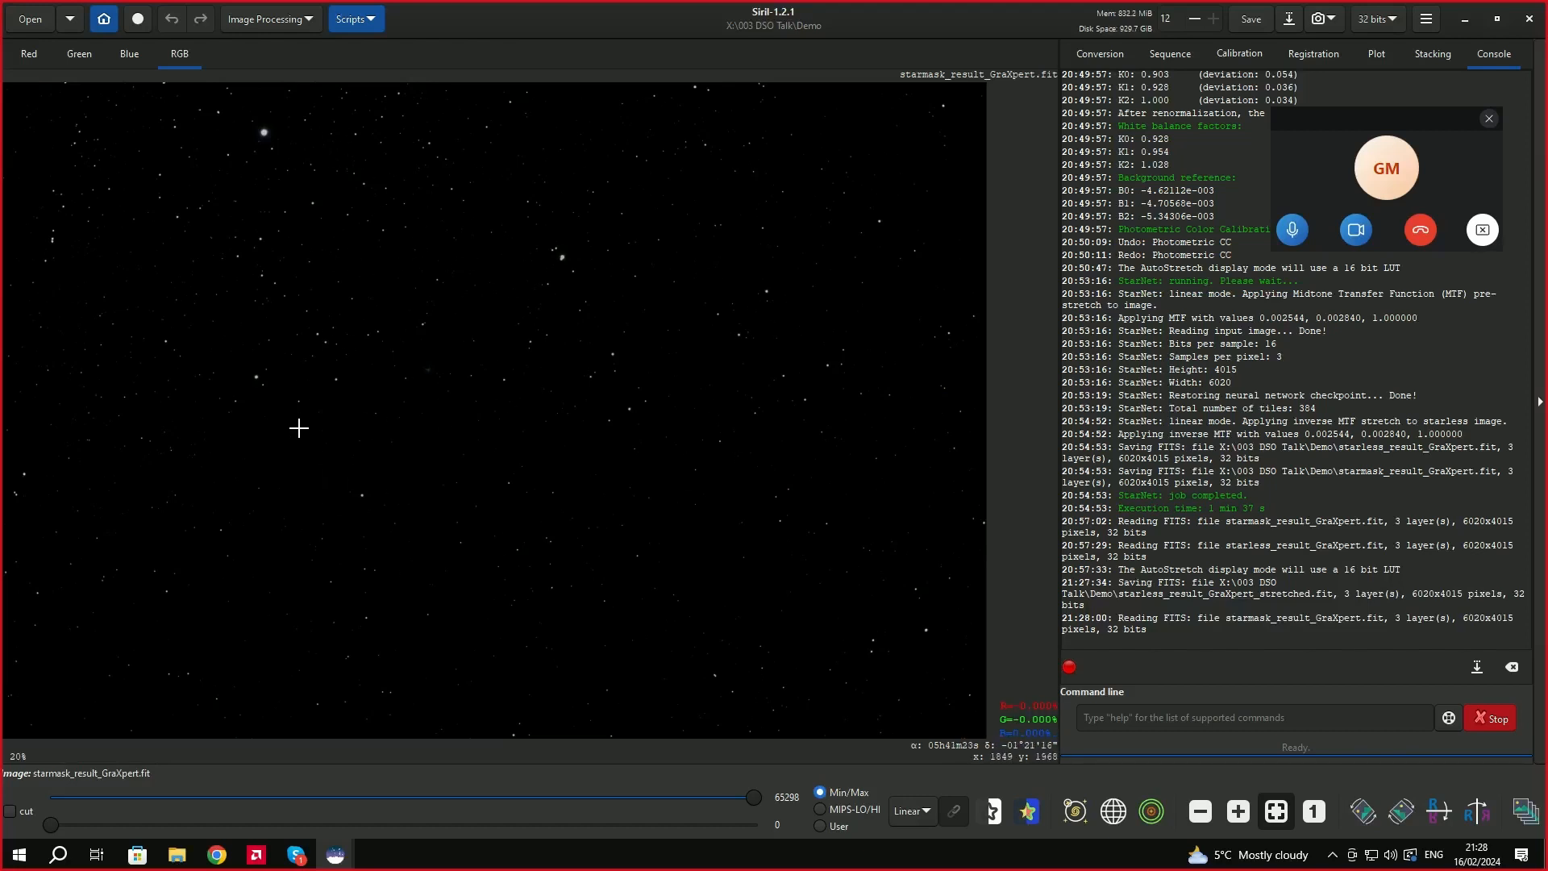
Start Star Recomposition, move its window clear of the image, and load starless_result_GraXpert_stretched as the background image.
click(310, 22)
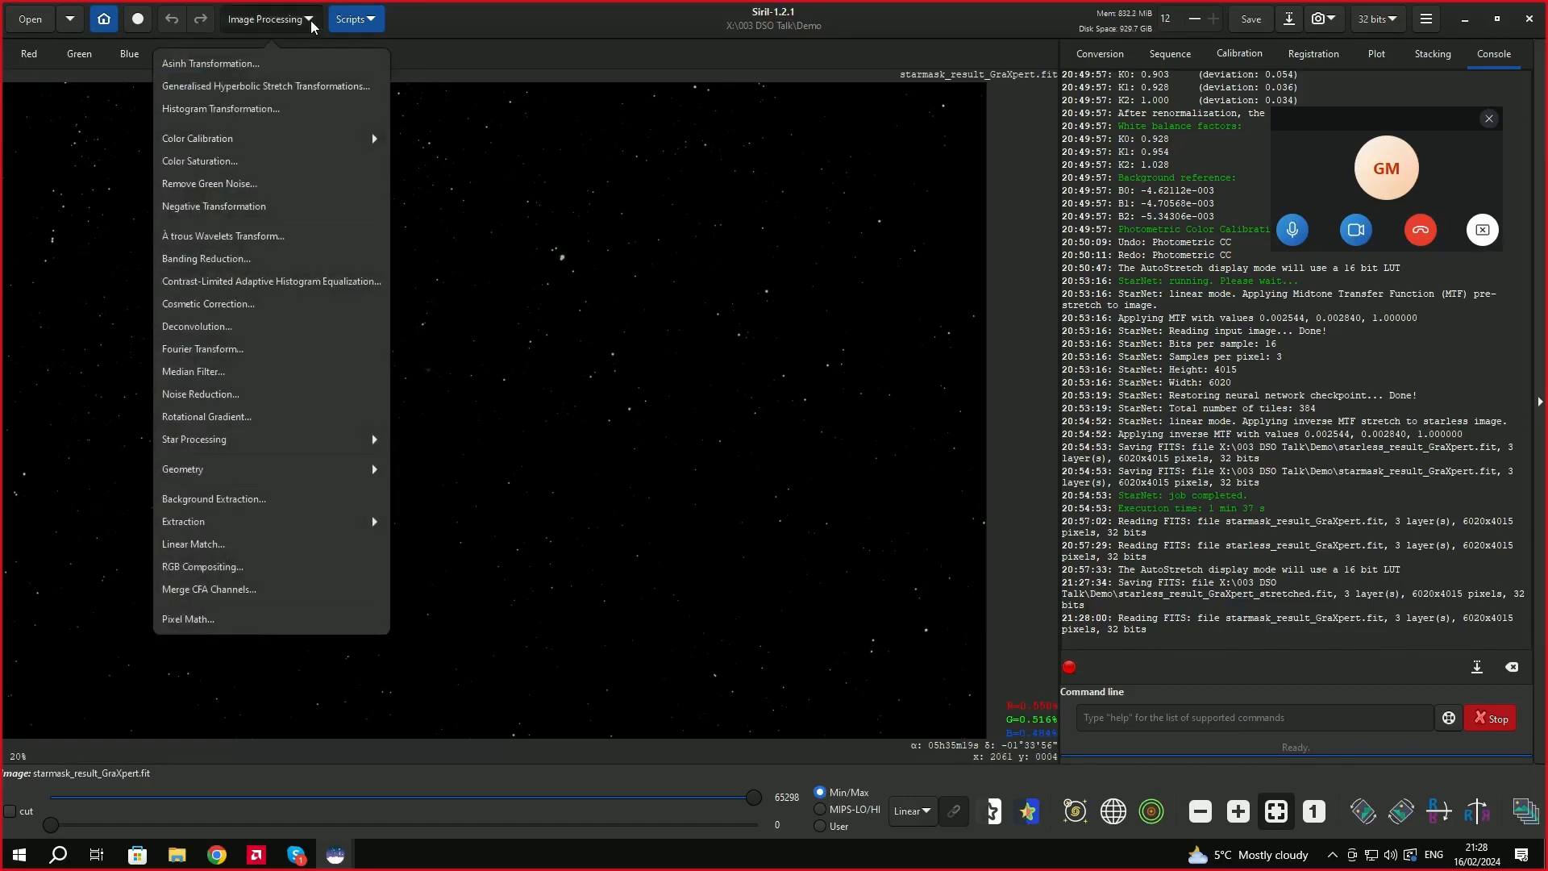
click(235, 442)
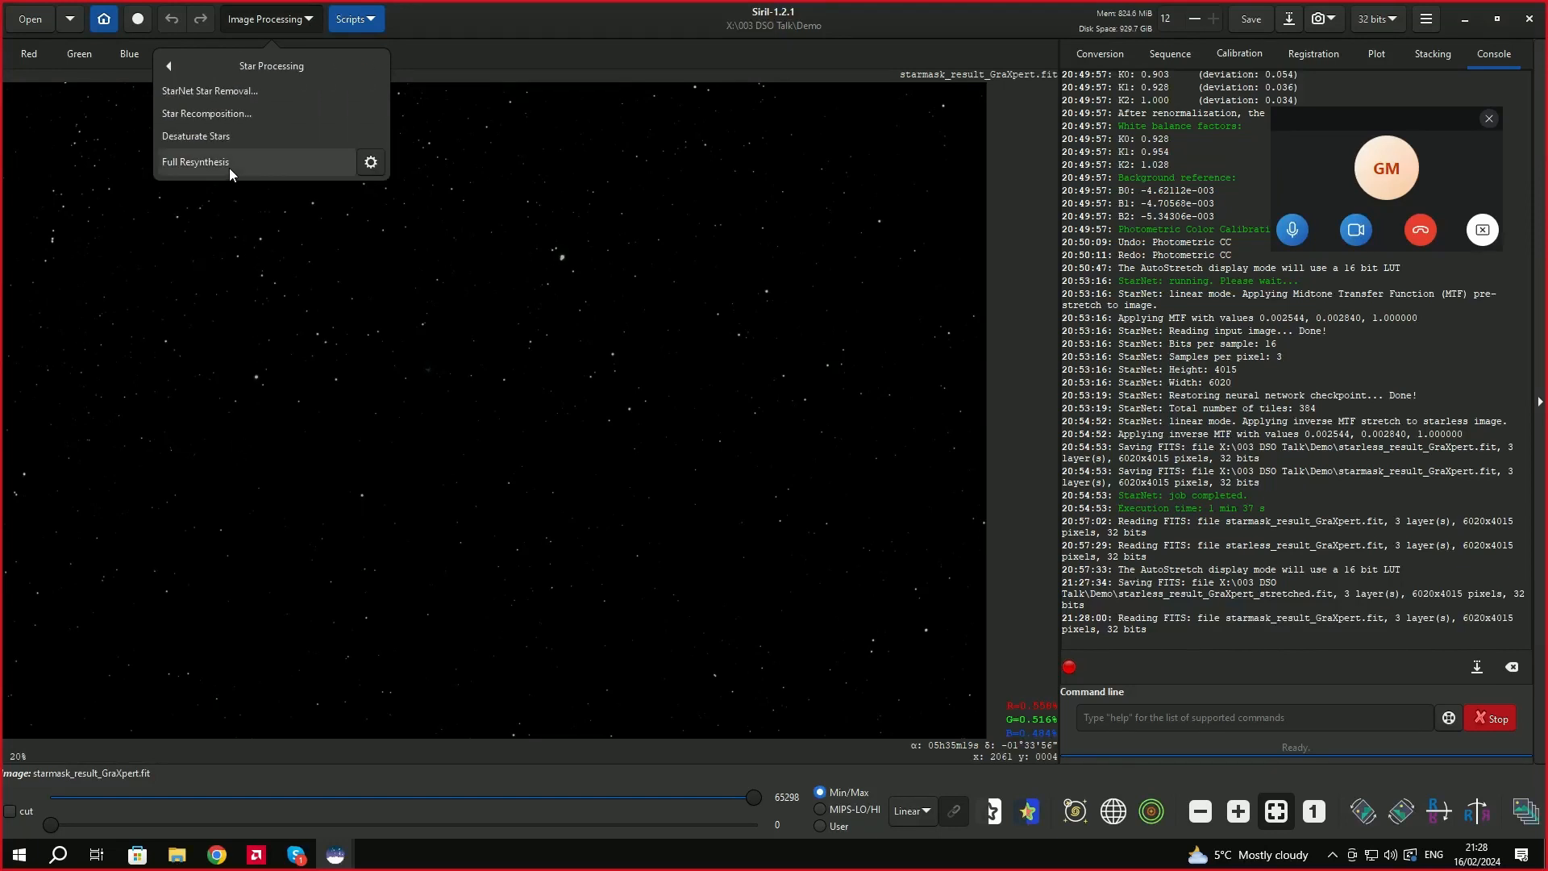
click(212, 114)
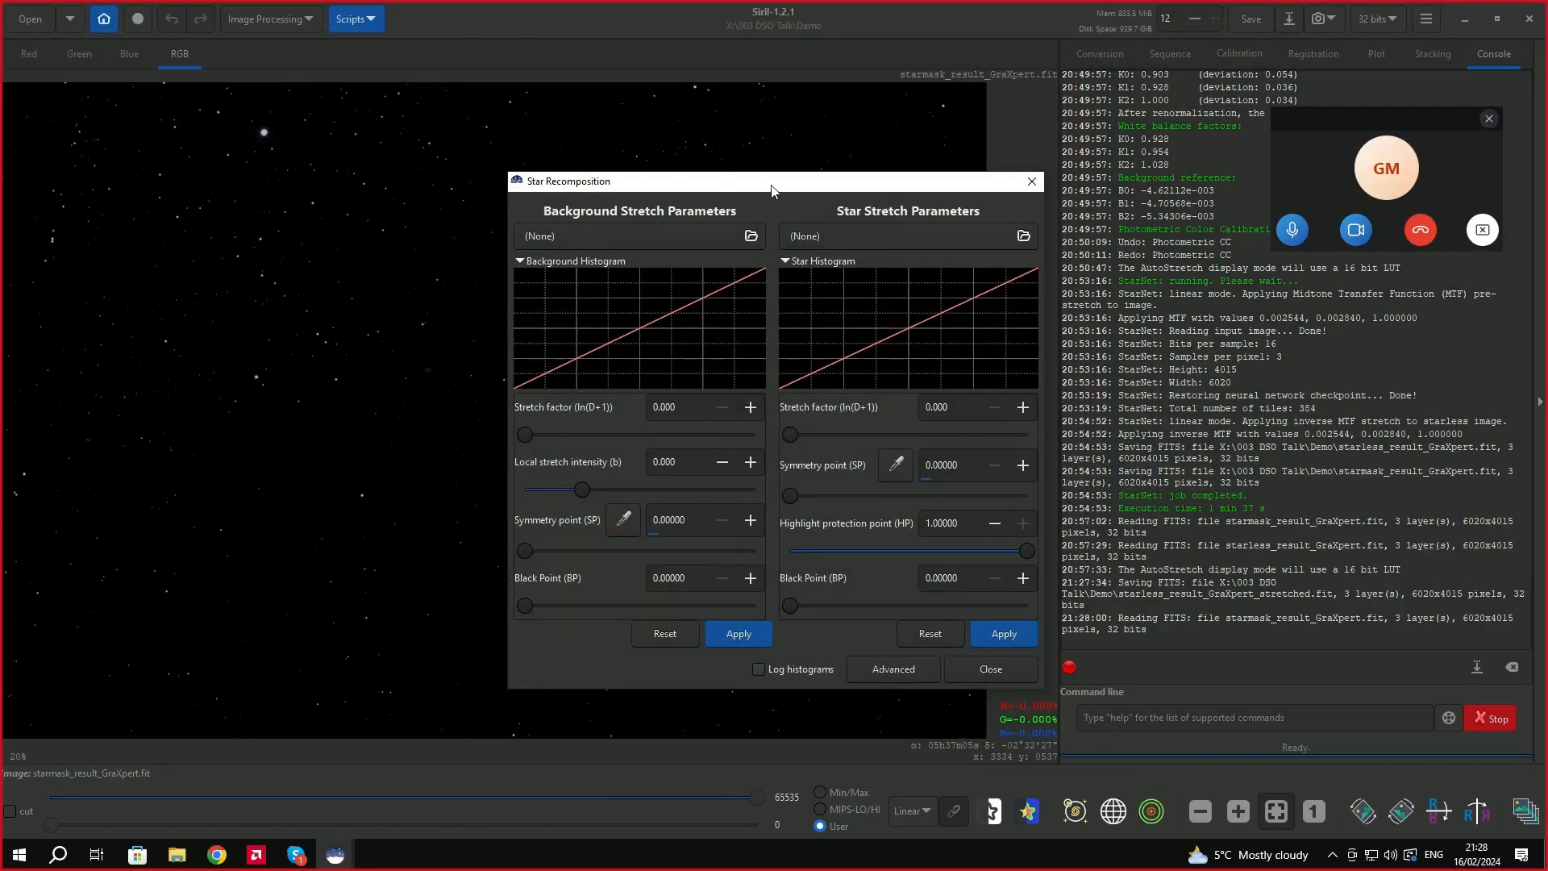
drag(771, 190, 942, 158)
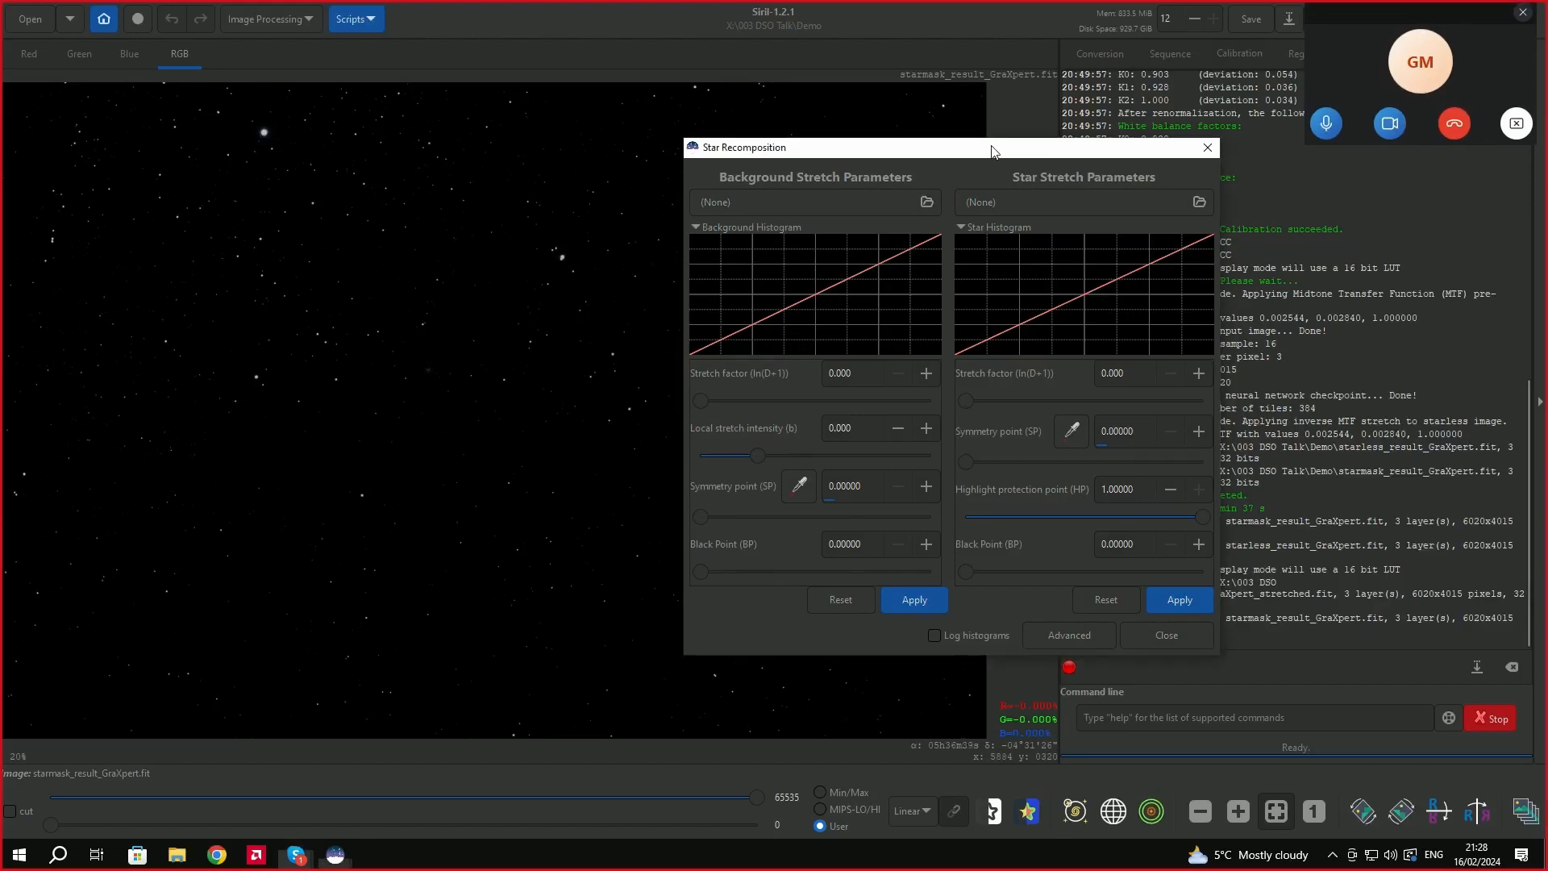
drag(992, 152, 1164, 230)
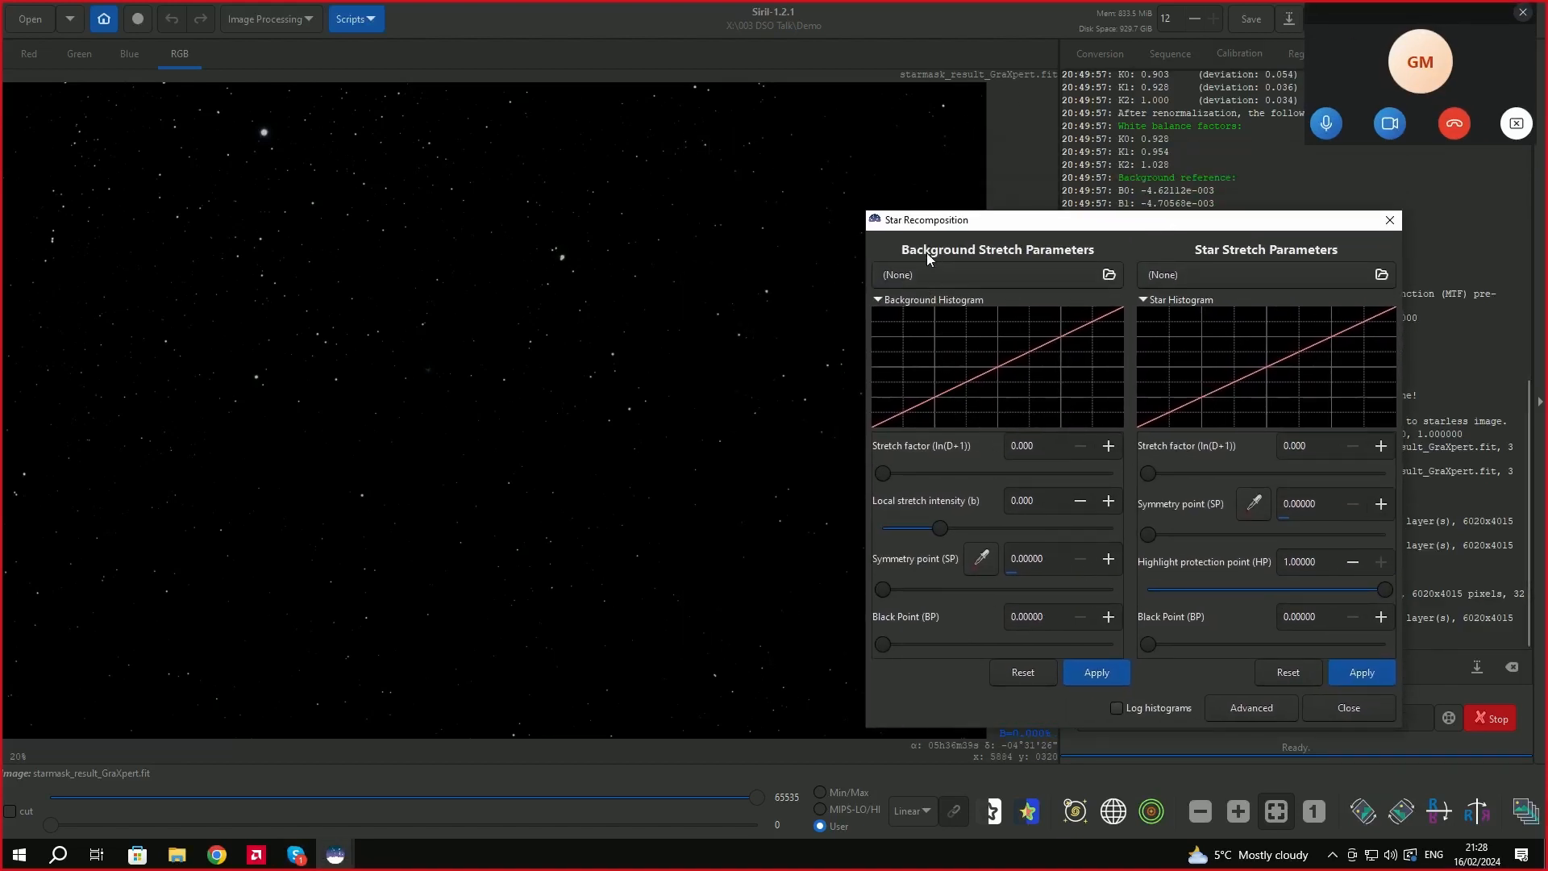
click(985, 274)
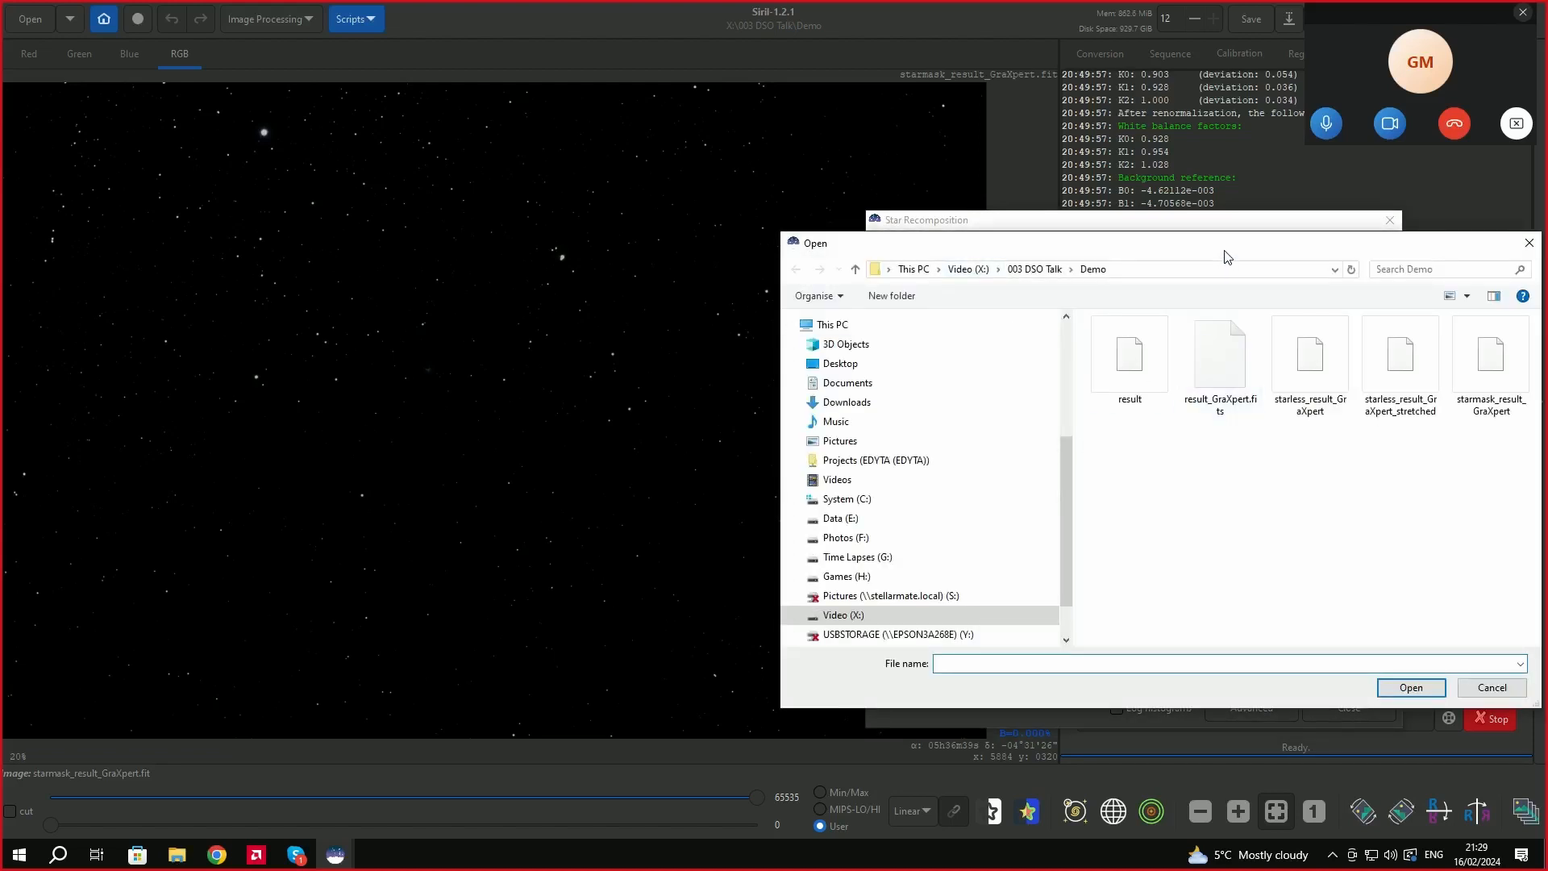
drag(1223, 250, 1081, 236)
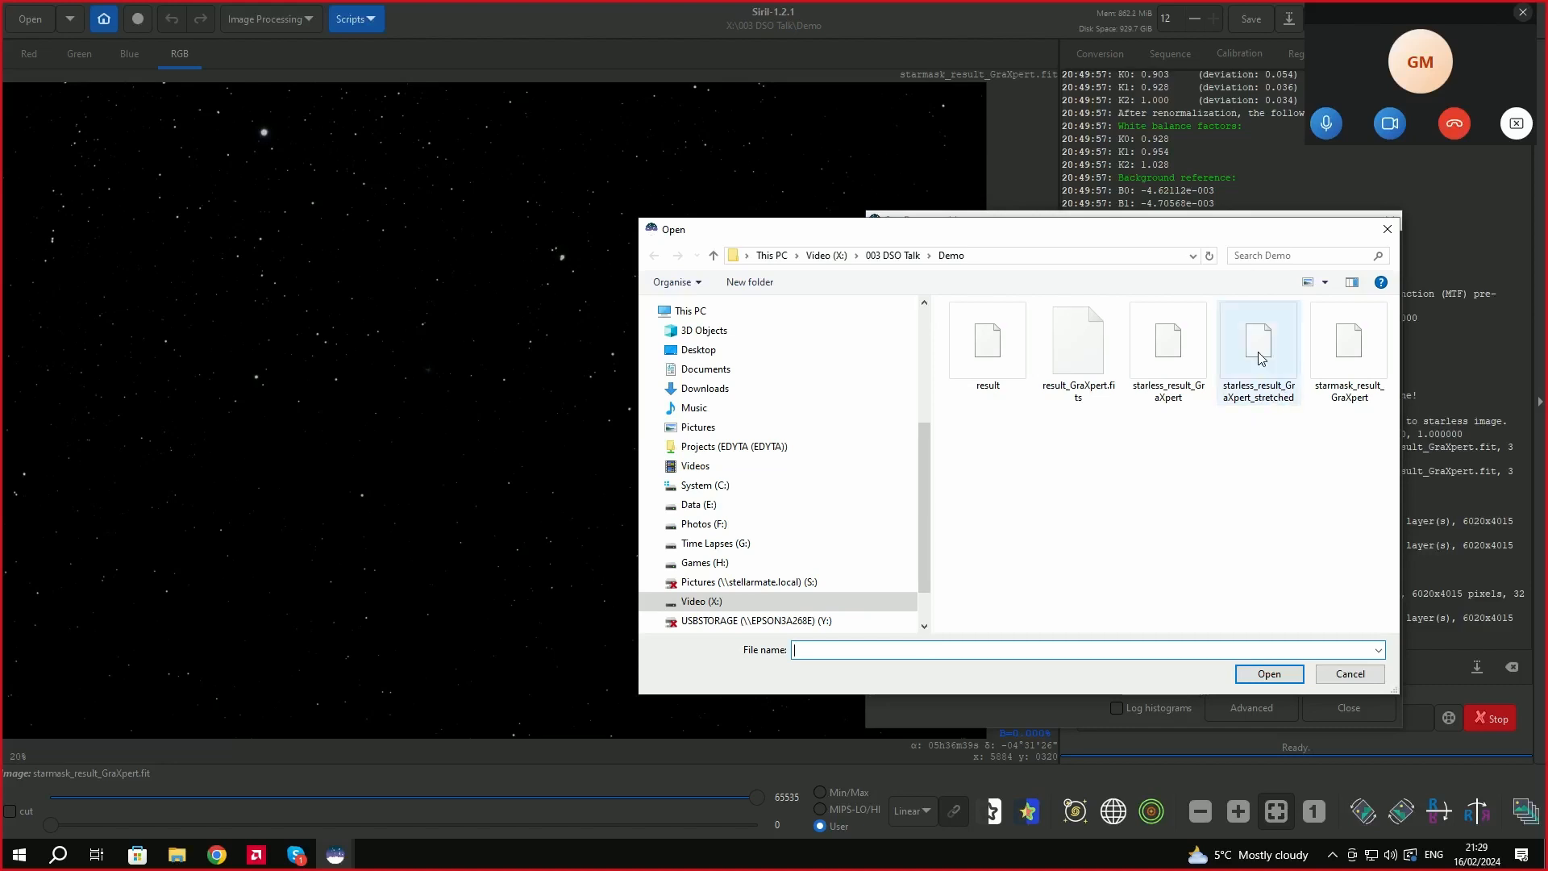
click(1279, 401)
click(1285, 673)
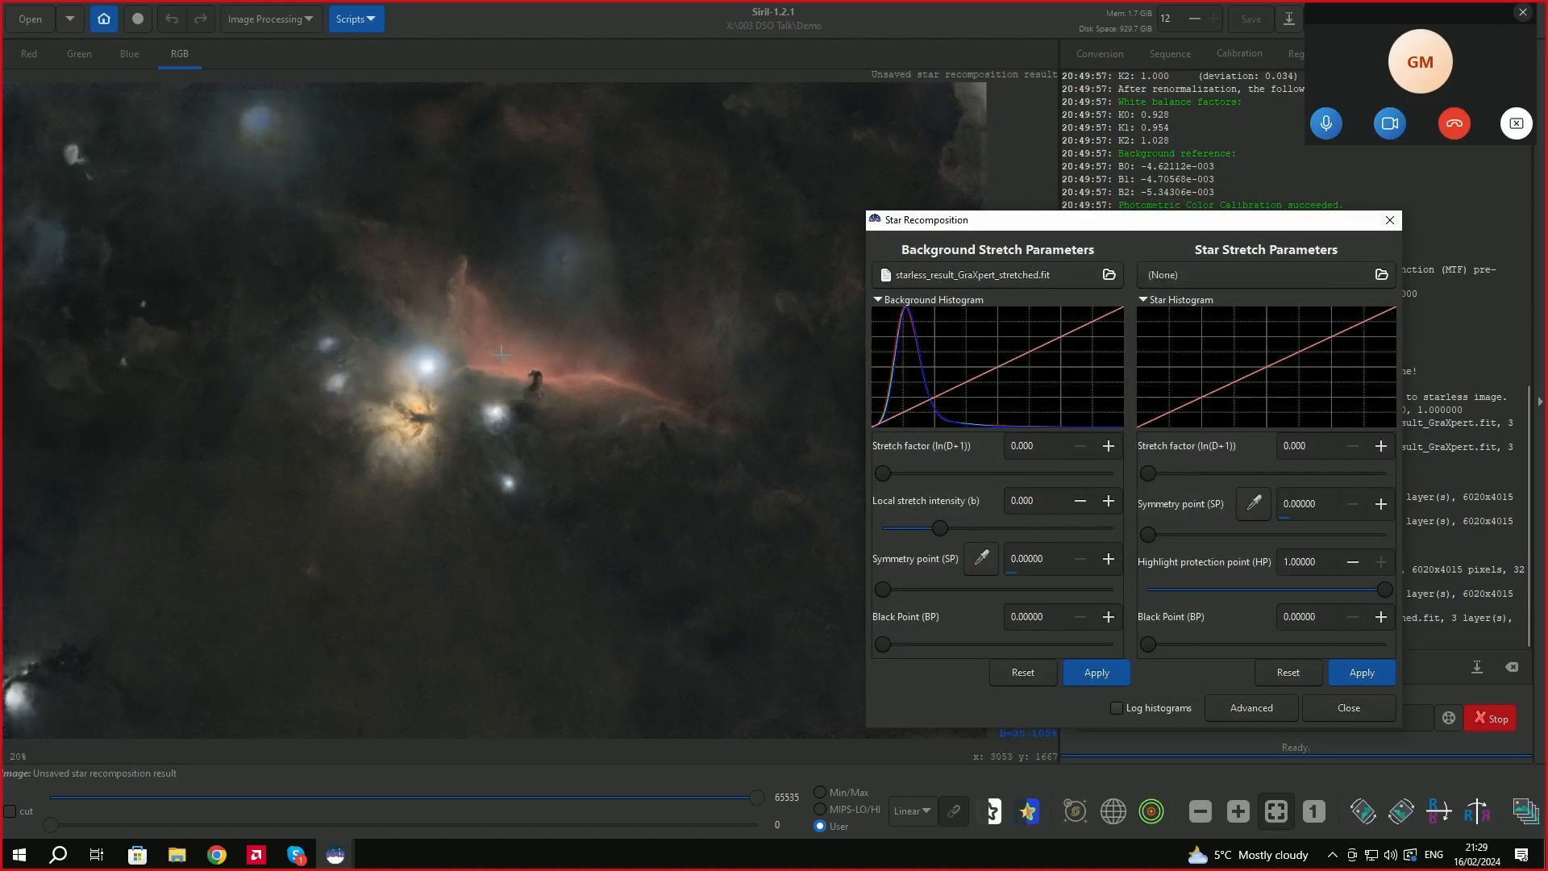
Load starmask_result_GraXpert as the star image, show the advanced stretch parameters, and close Star Recomposition.
click(1263, 280)
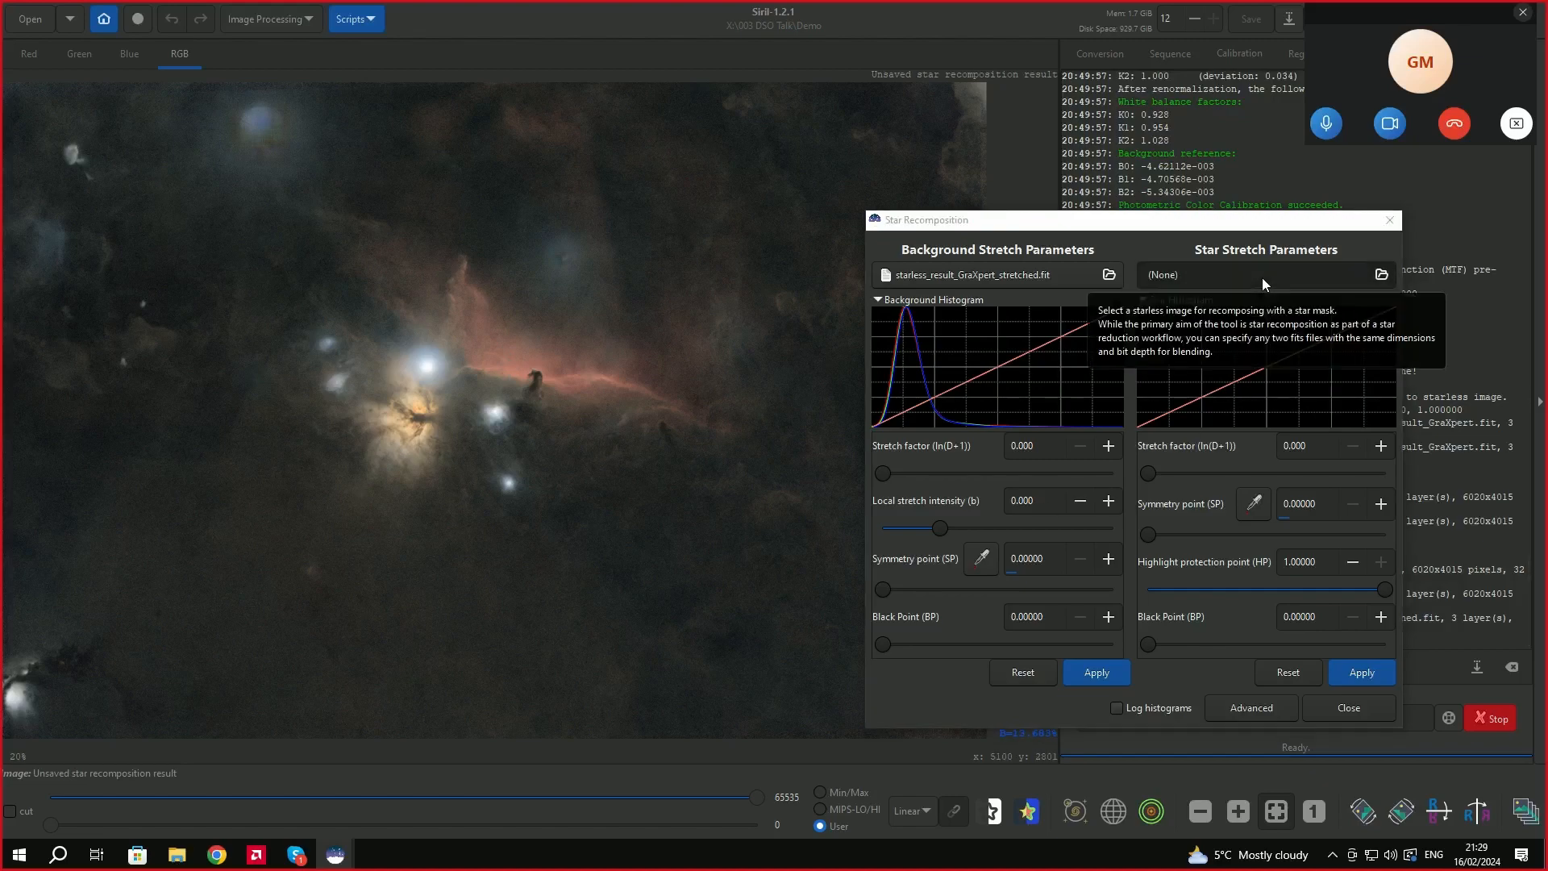
click(1347, 366)
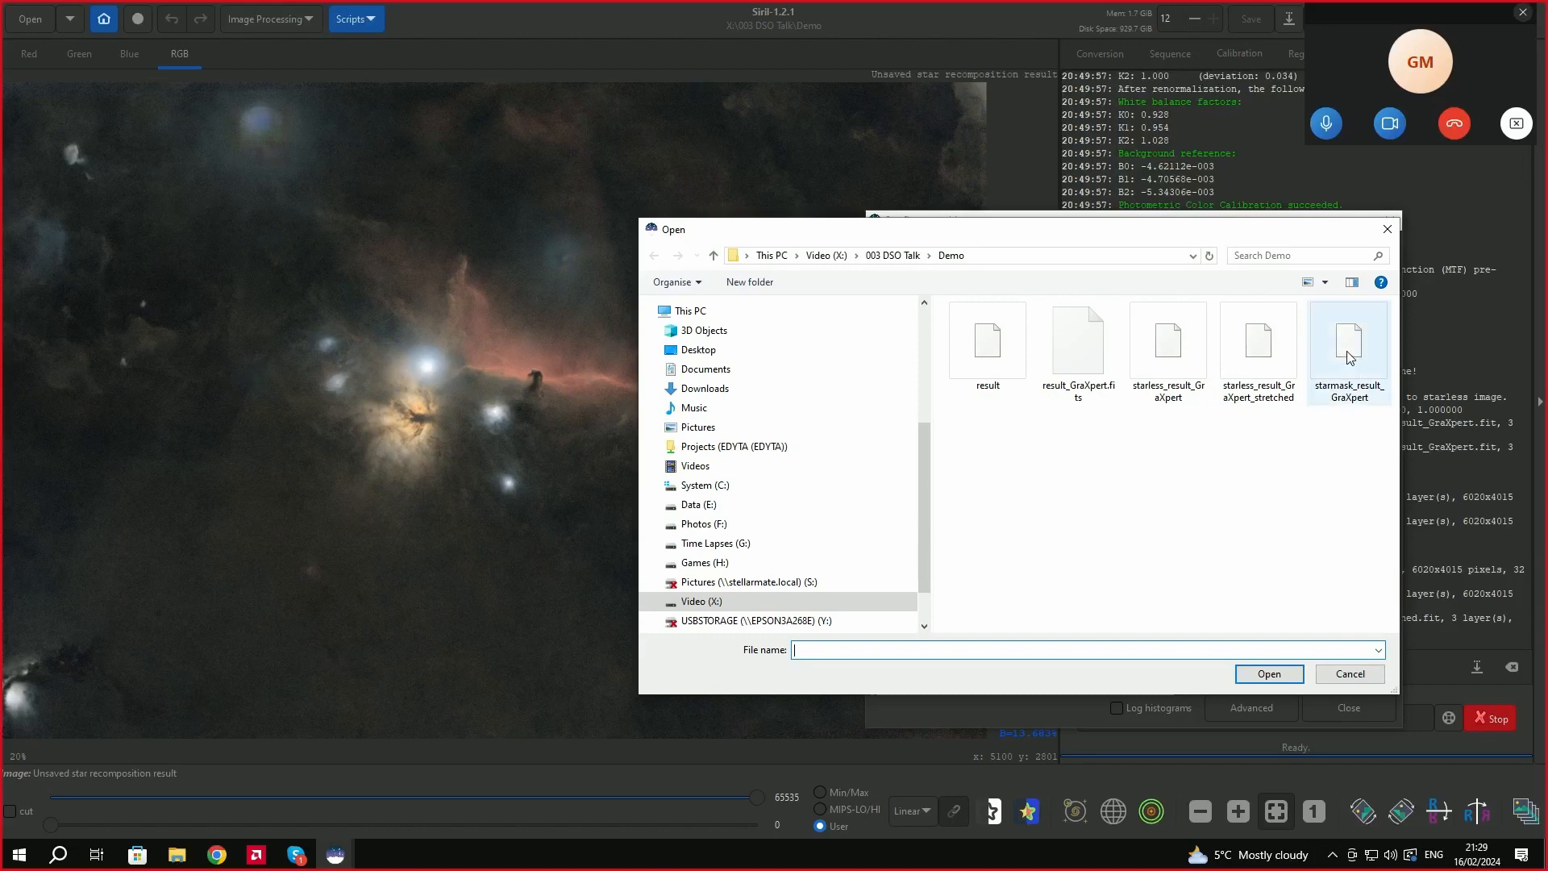
click(1271, 674)
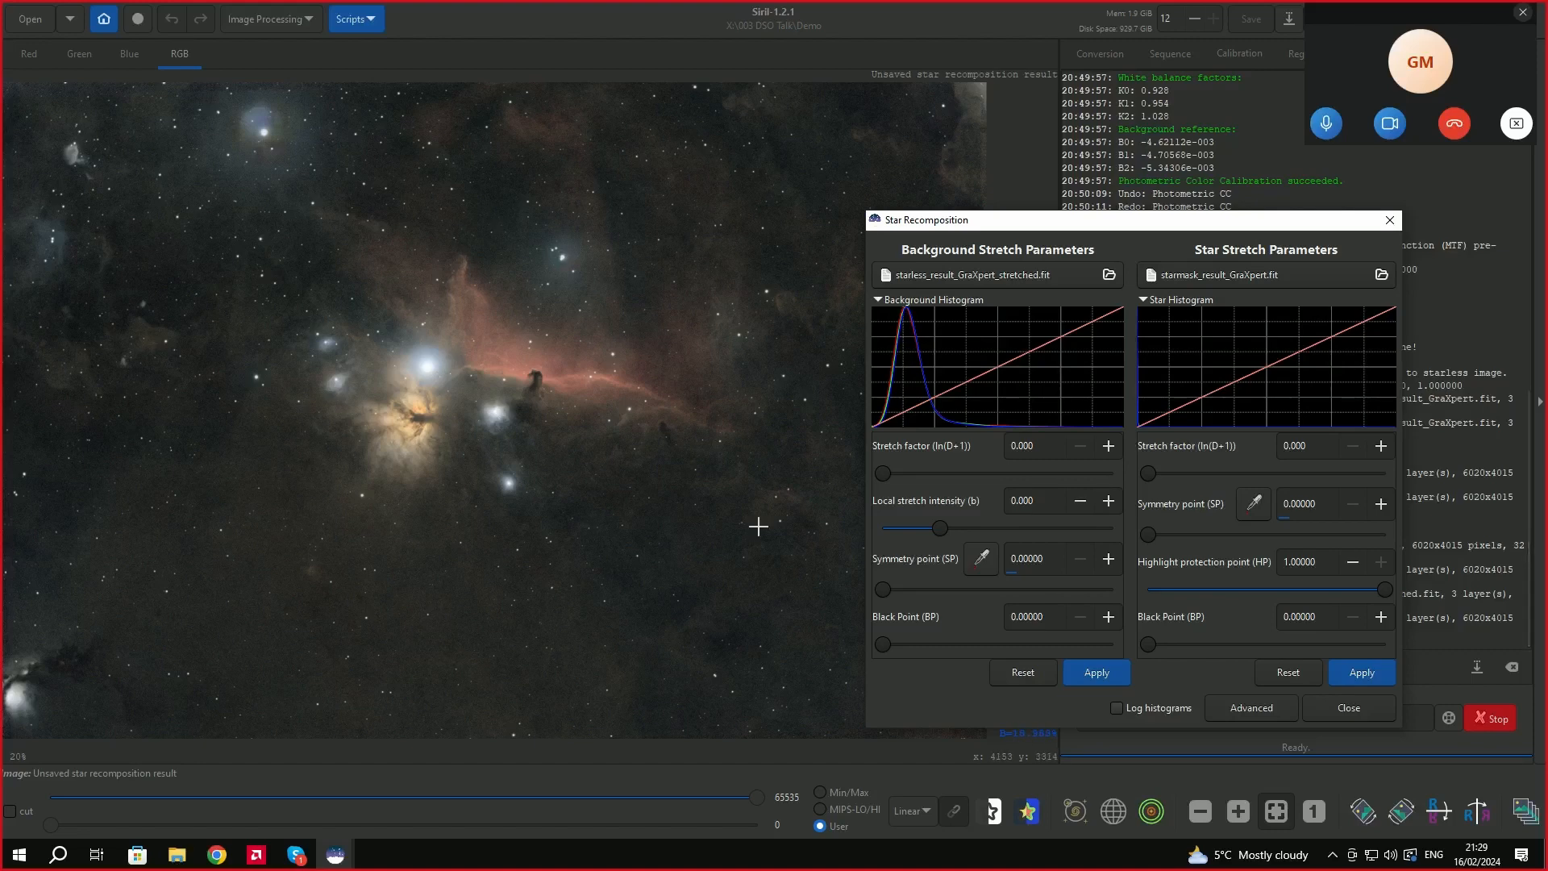
drag(1150, 234, 1246, 178)
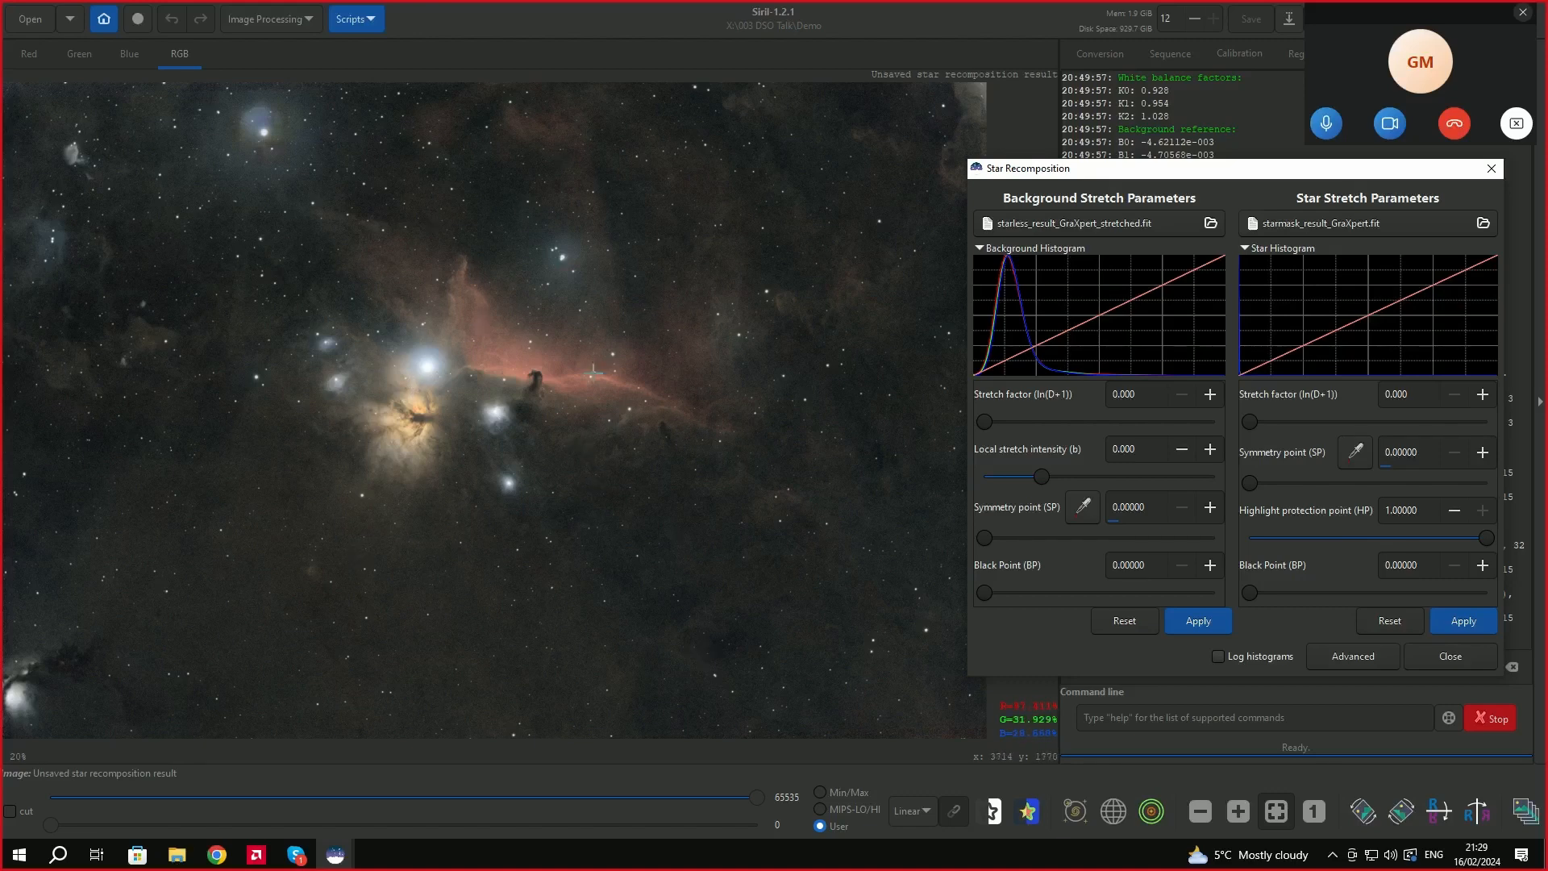
drag(1243, 178, 1236, 176)
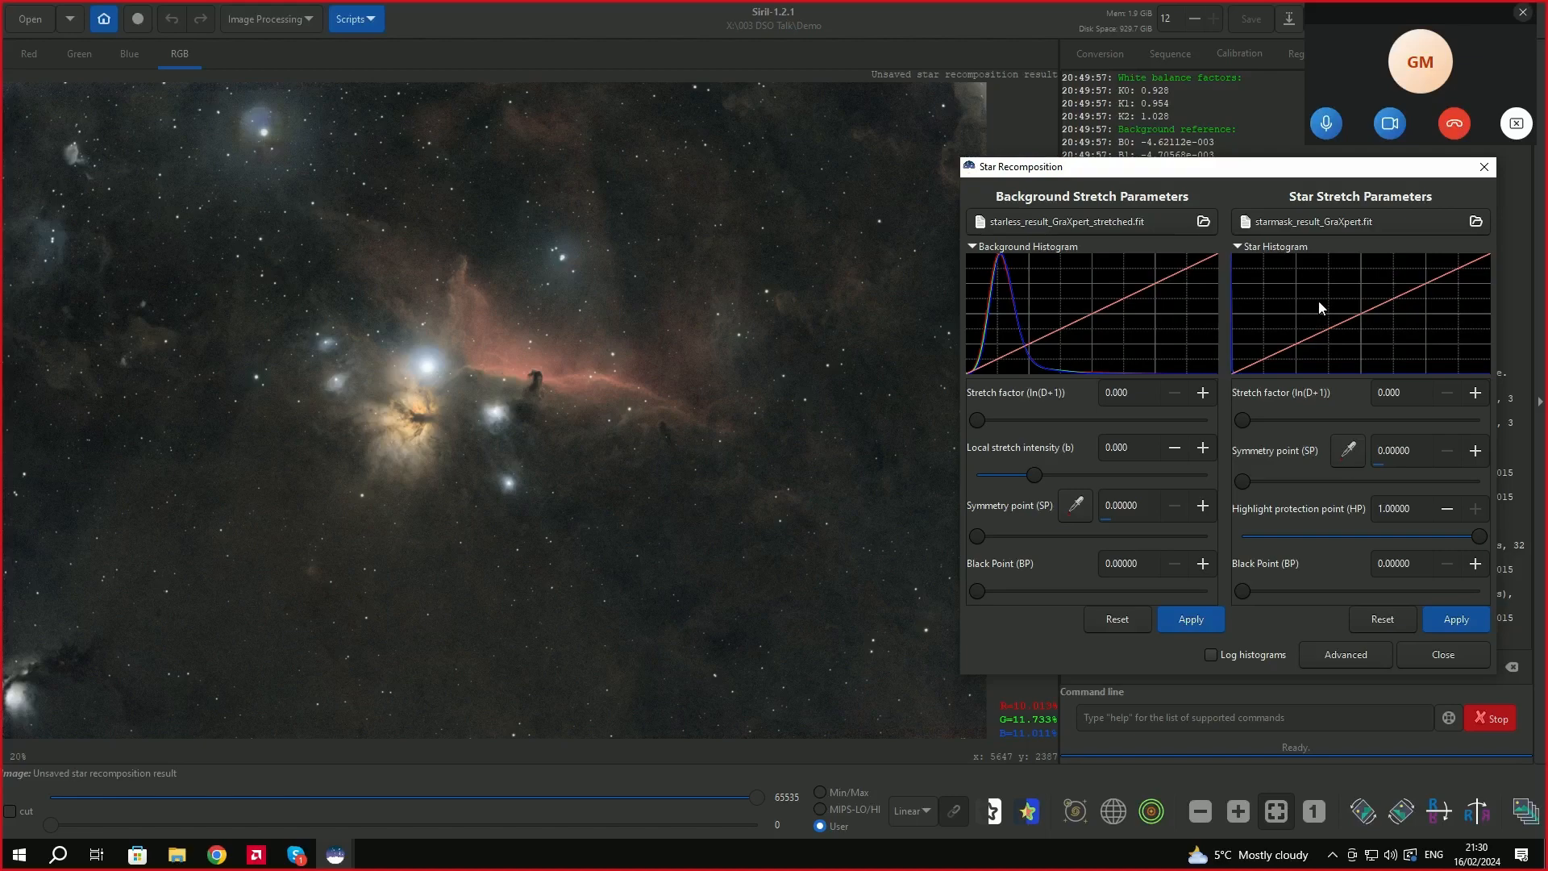
click(1345, 654)
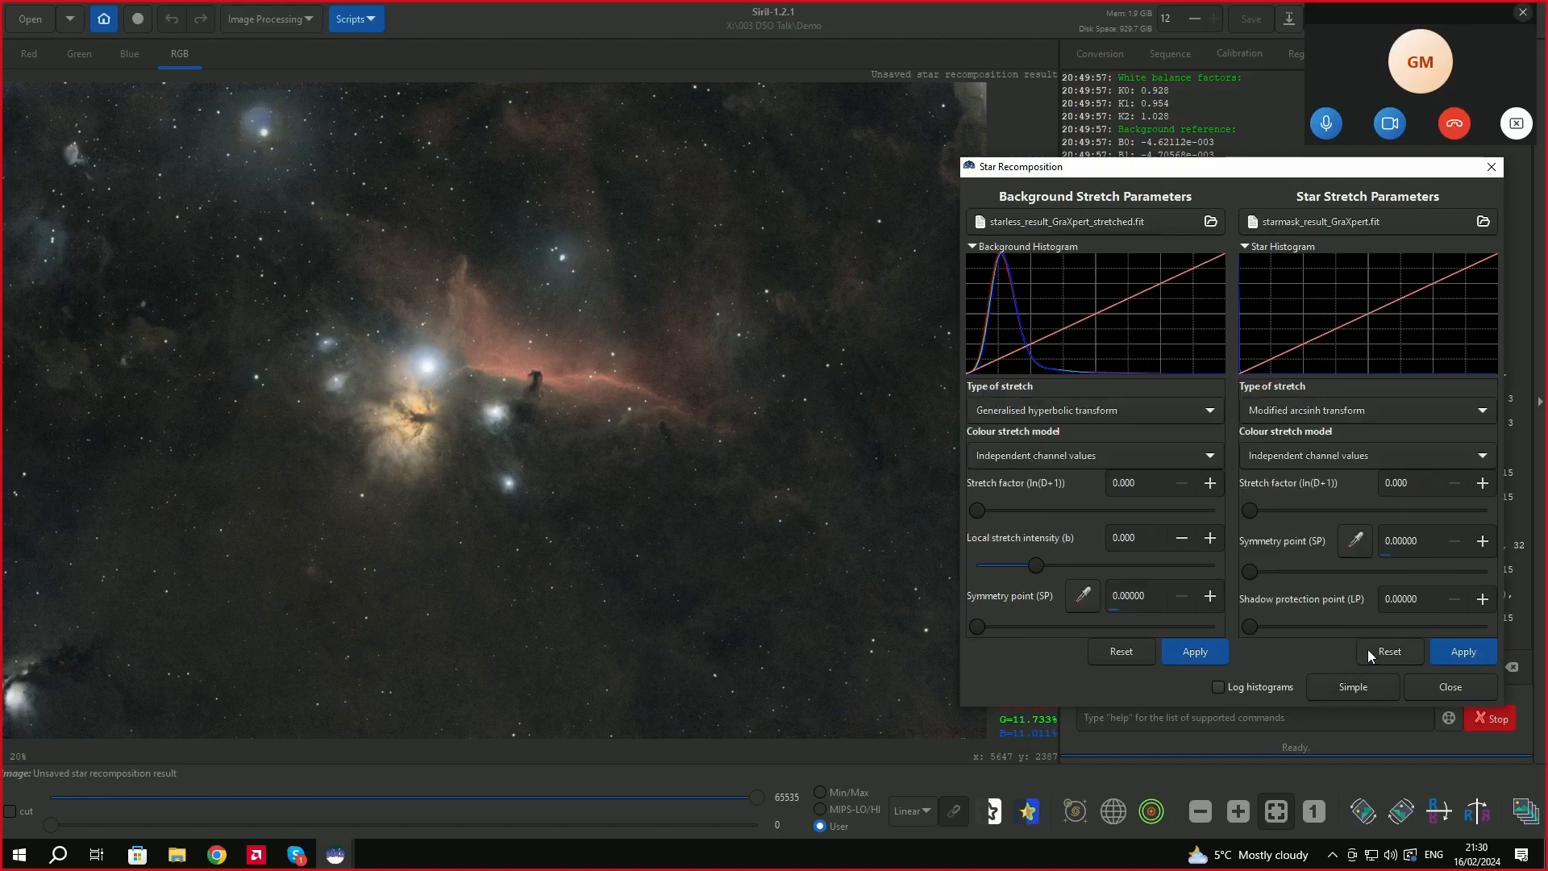
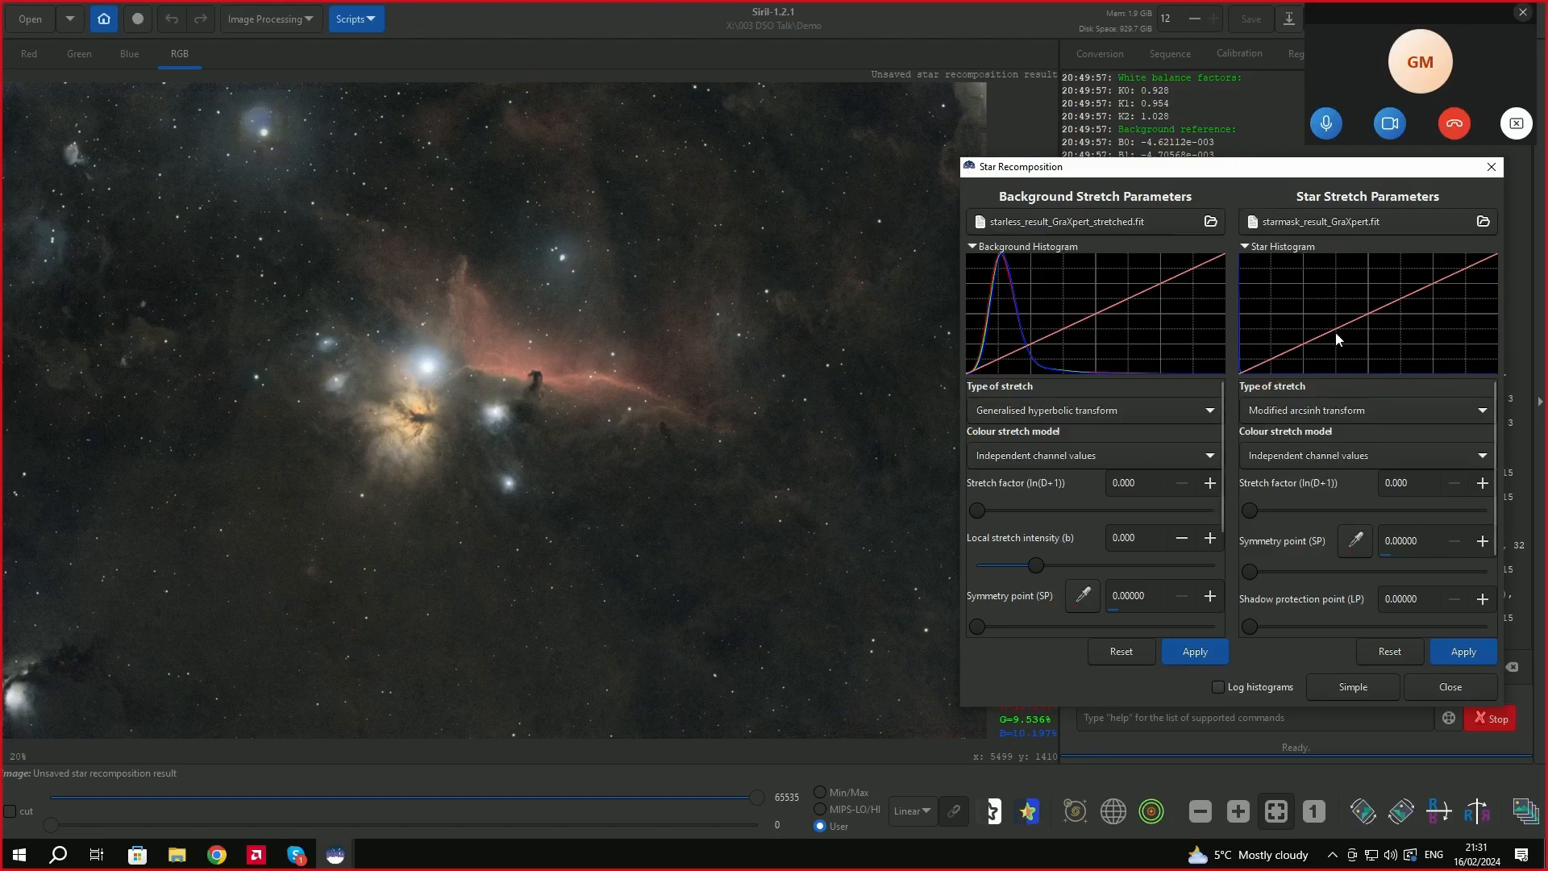
click(1457, 686)
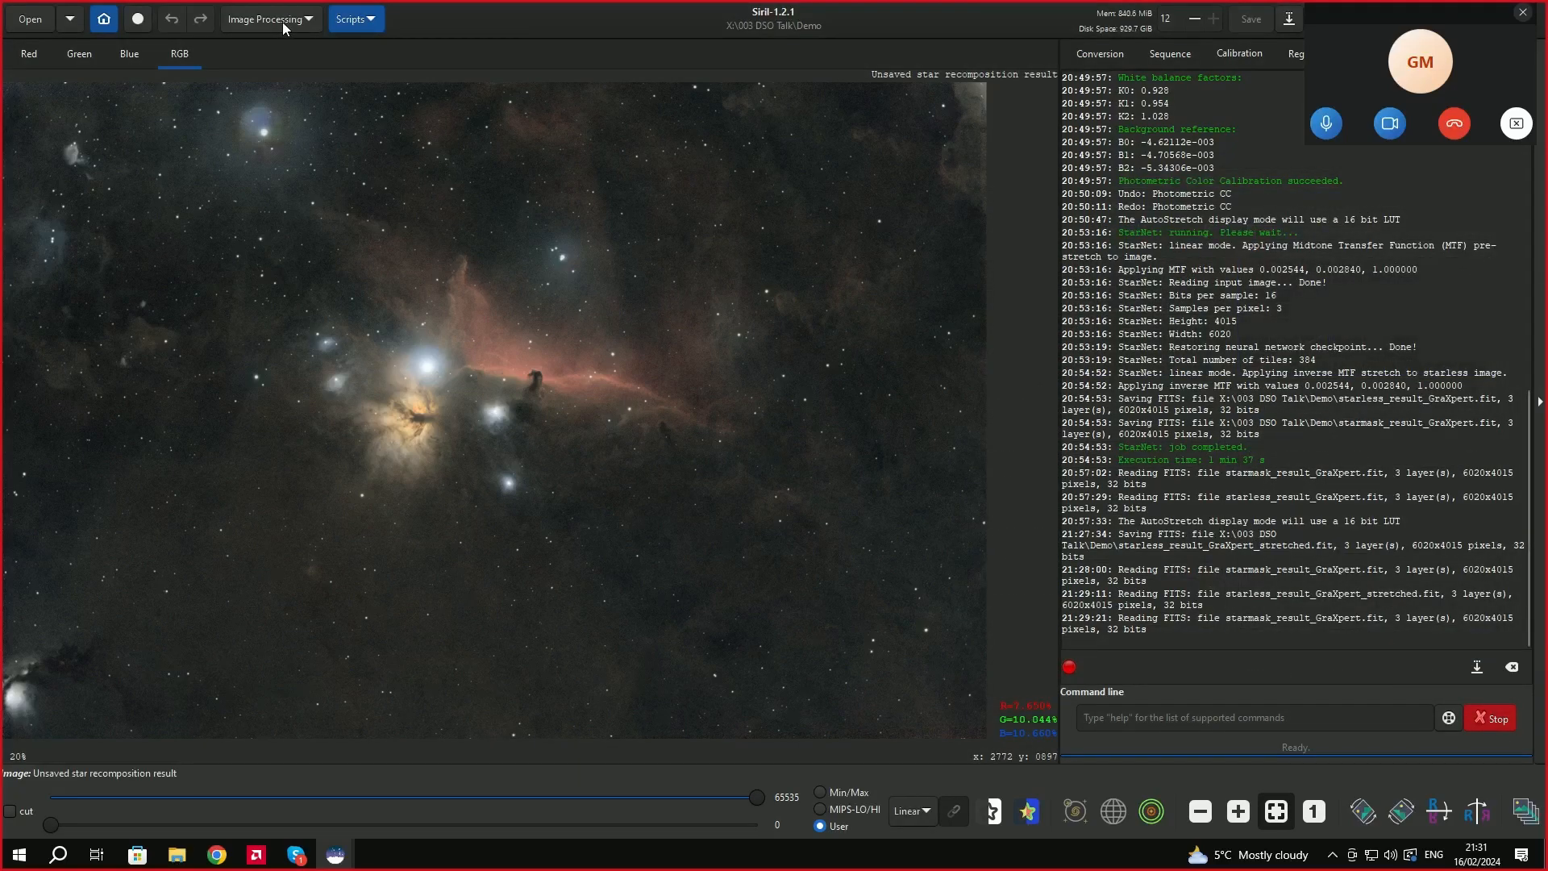
click(284, 25)
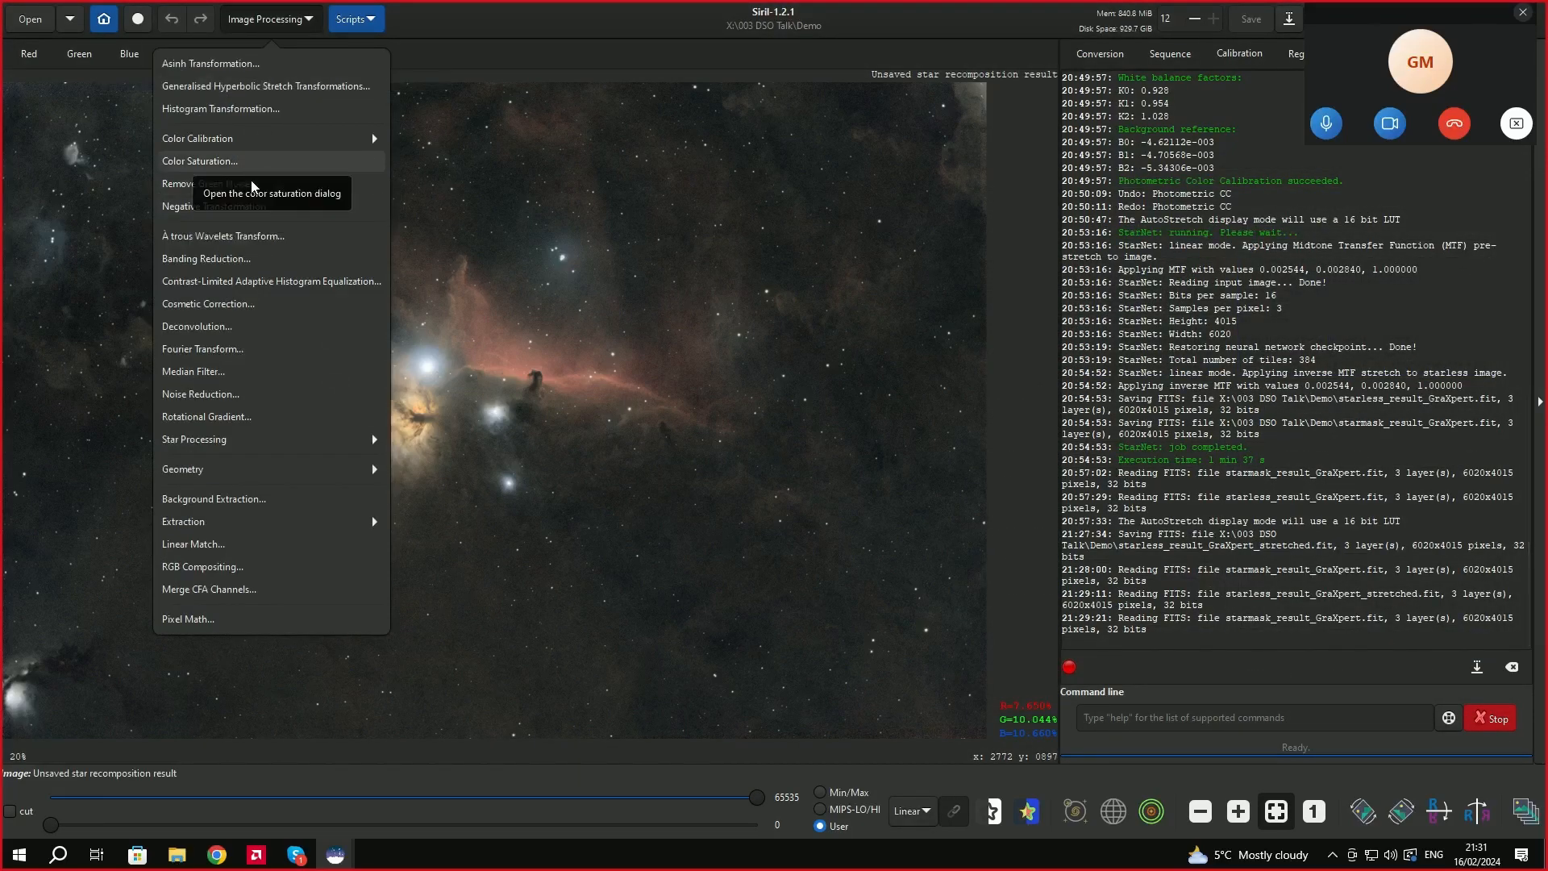
click(269, 438)
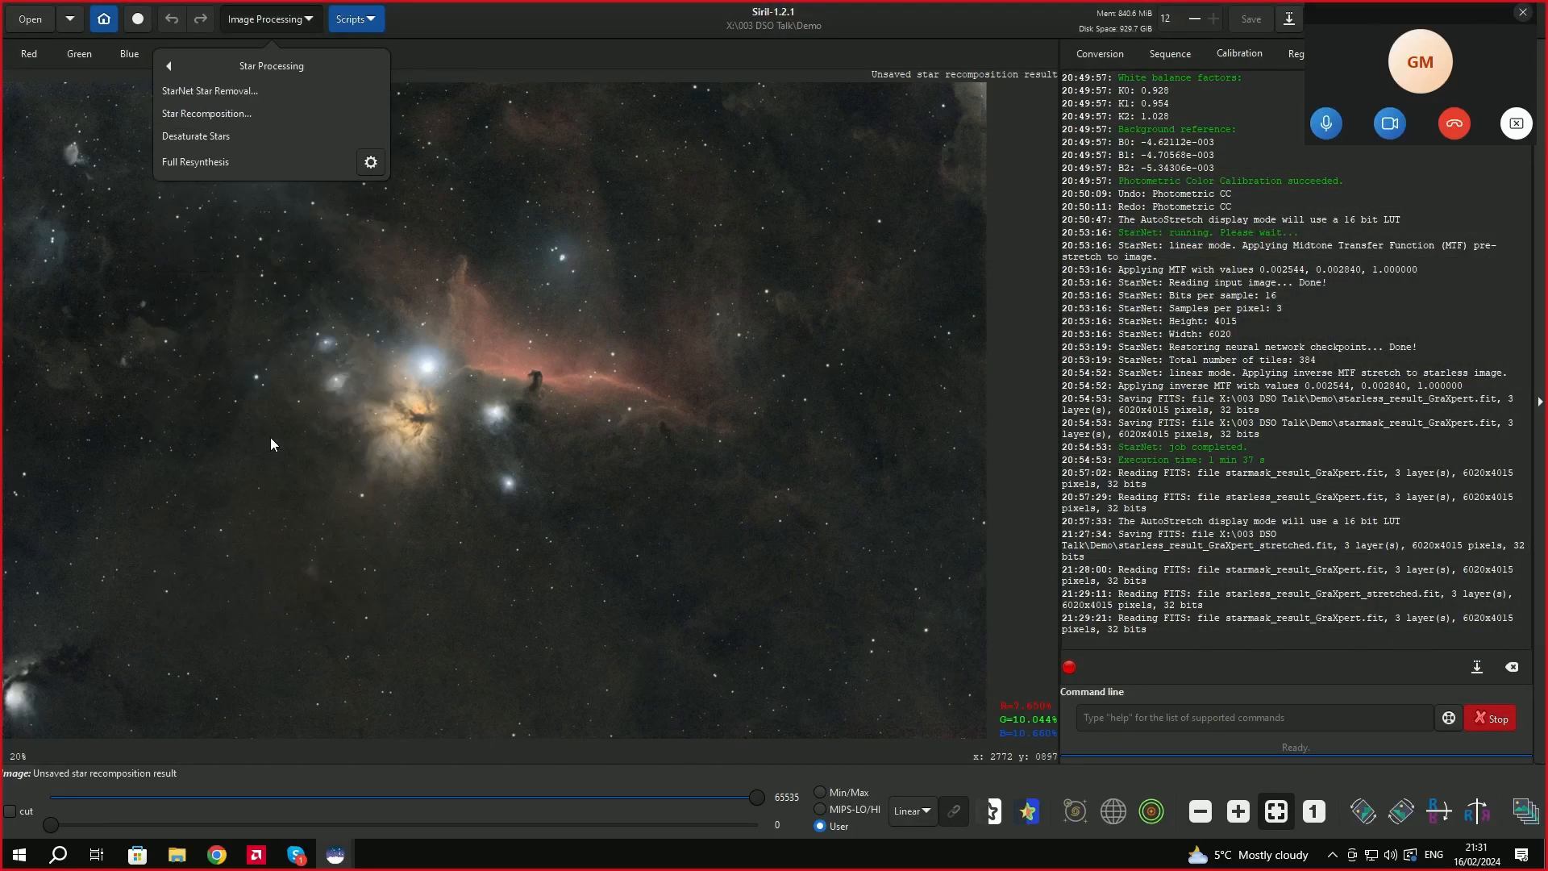
click(244, 93)
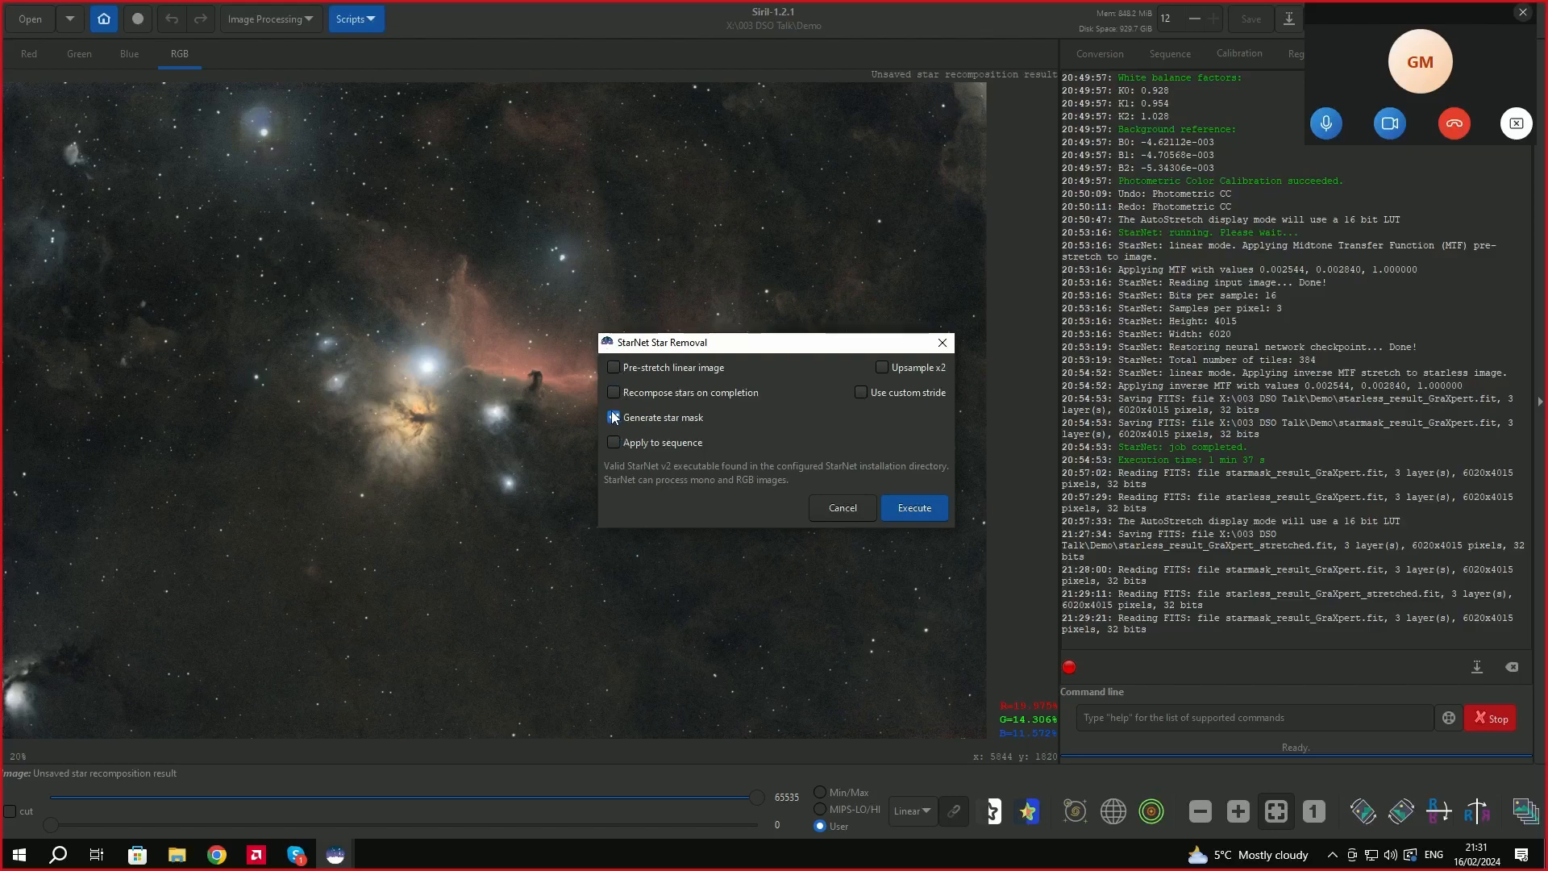
click(613, 367)
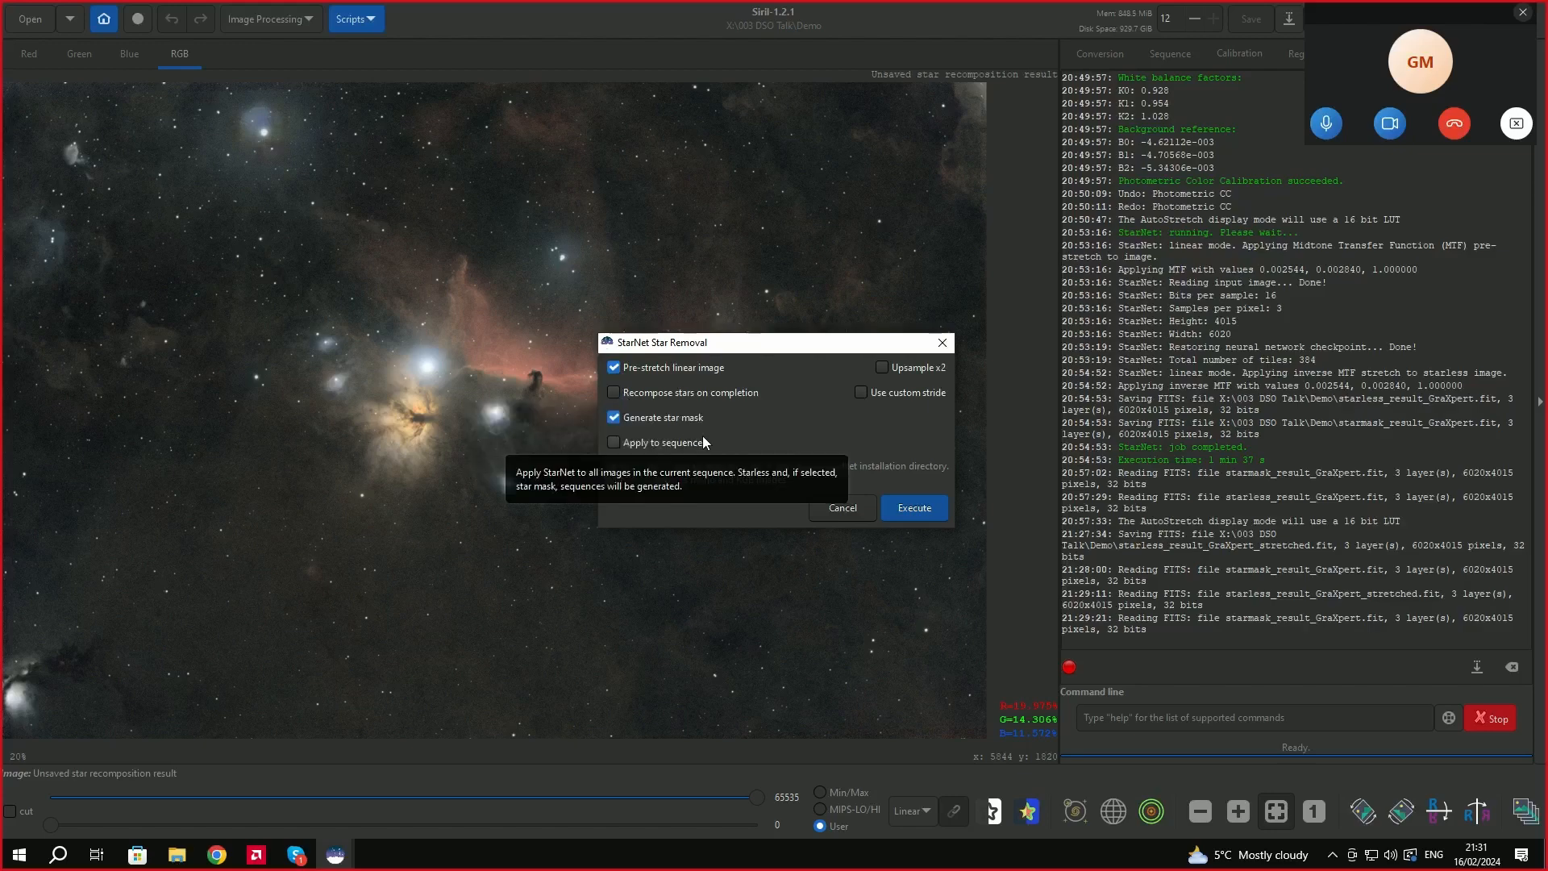
click(841, 507)
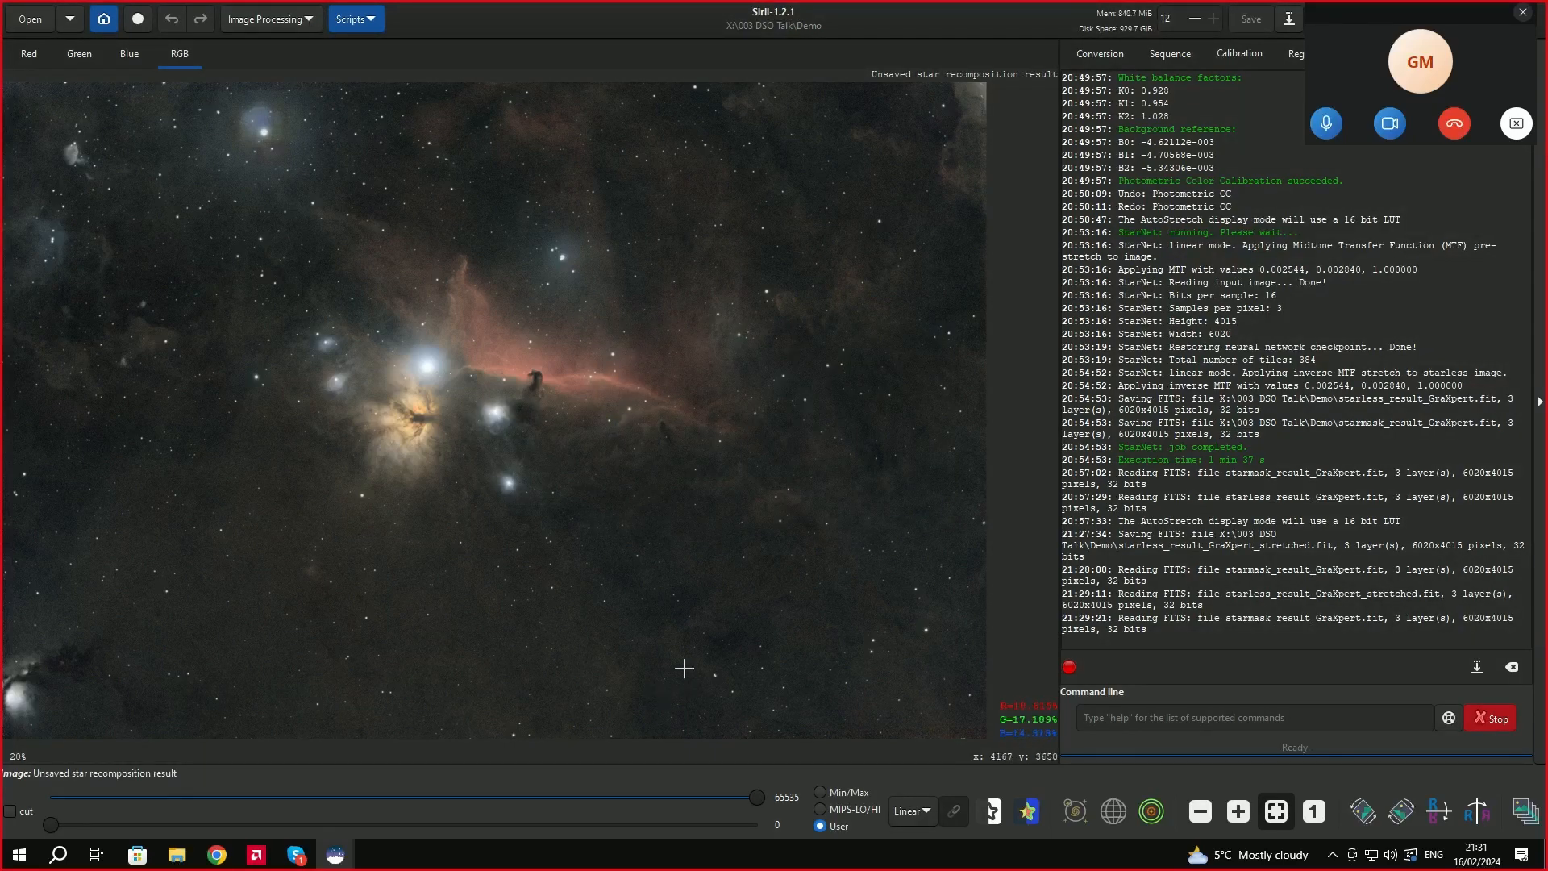
Start Star Recomposition again and load starless_result_GraXpert_stretched from the Demo folder as the background image.
click(294, 25)
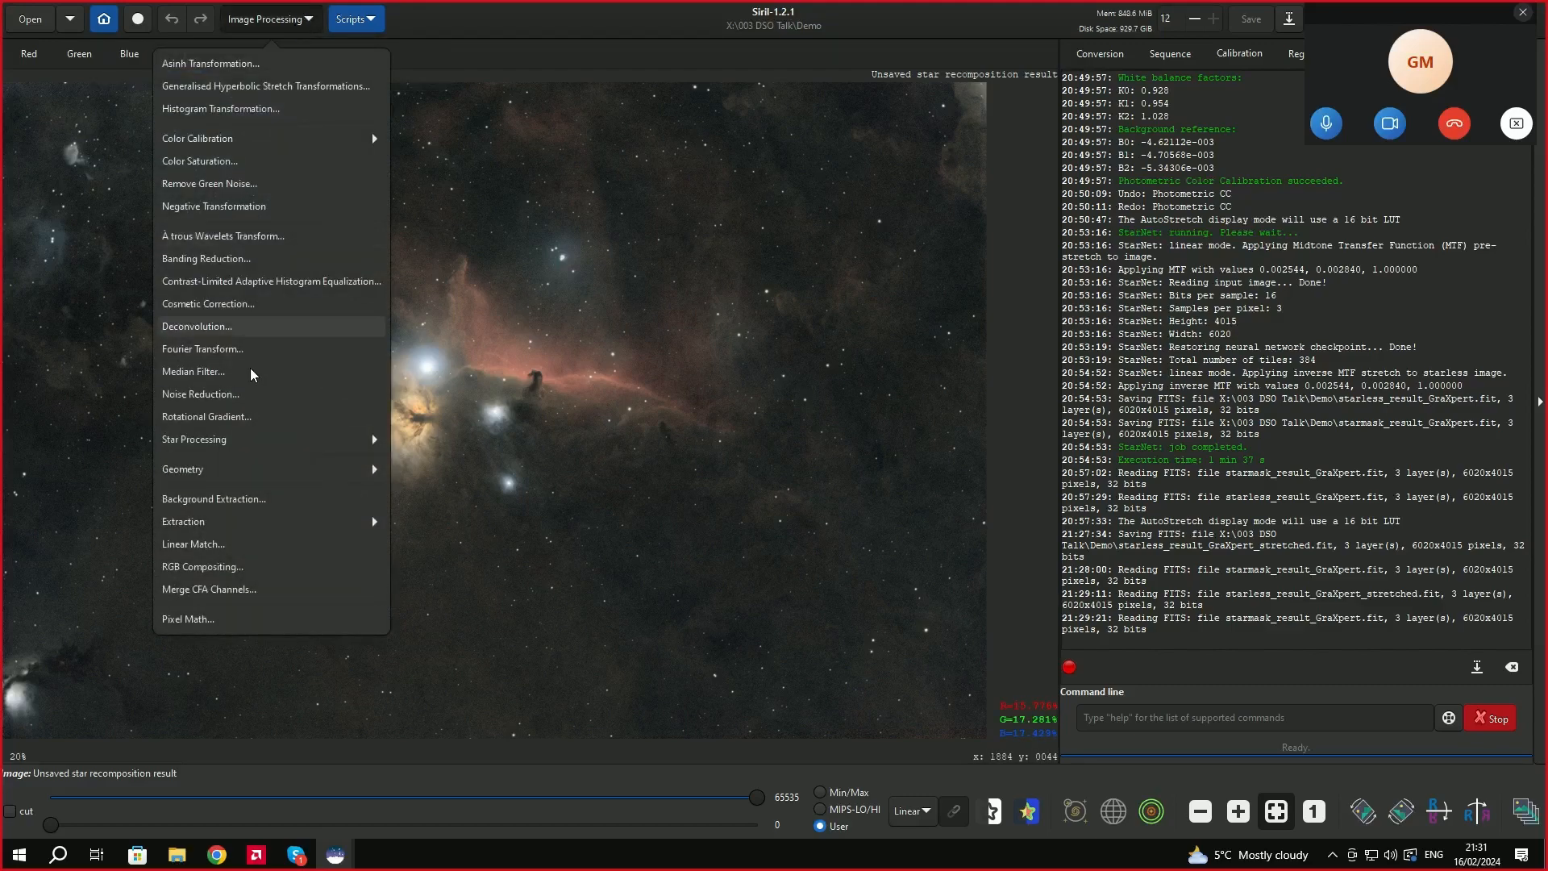
click(252, 441)
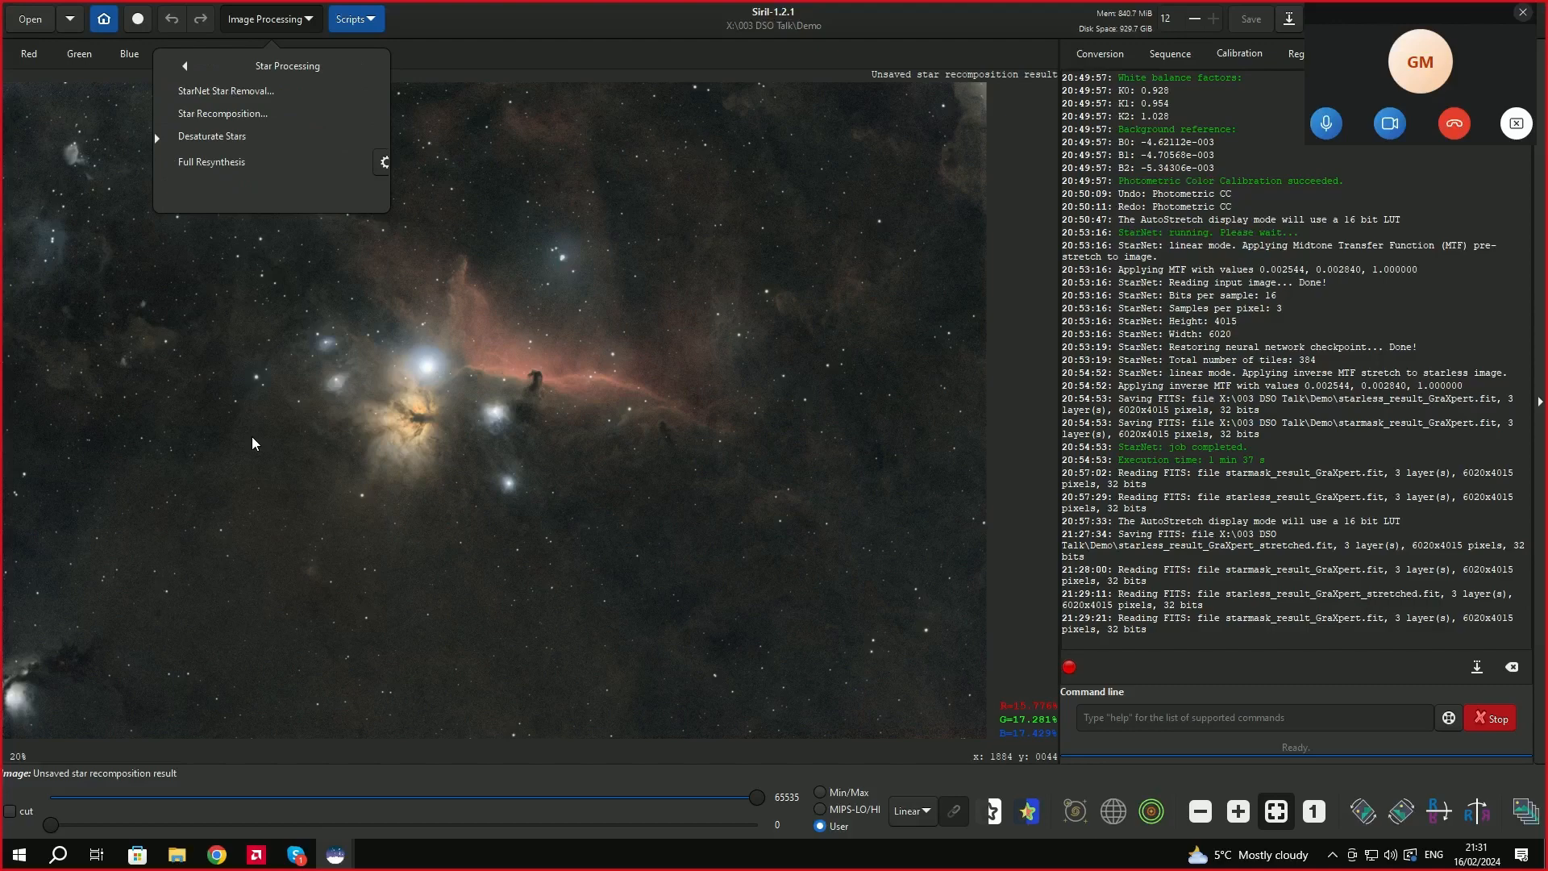
click(219, 115)
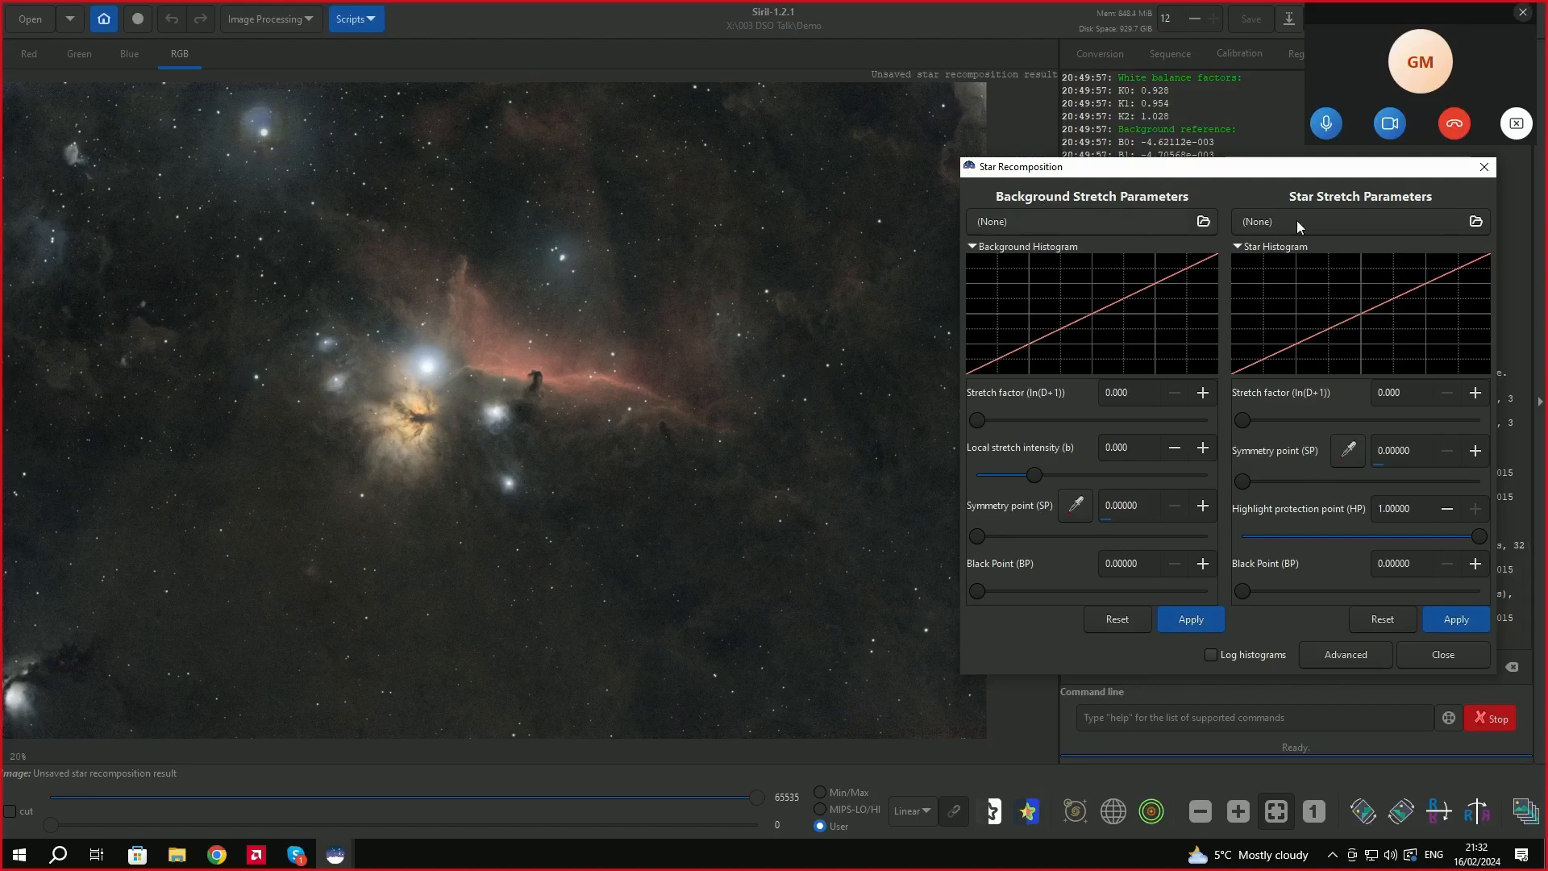
click(1106, 219)
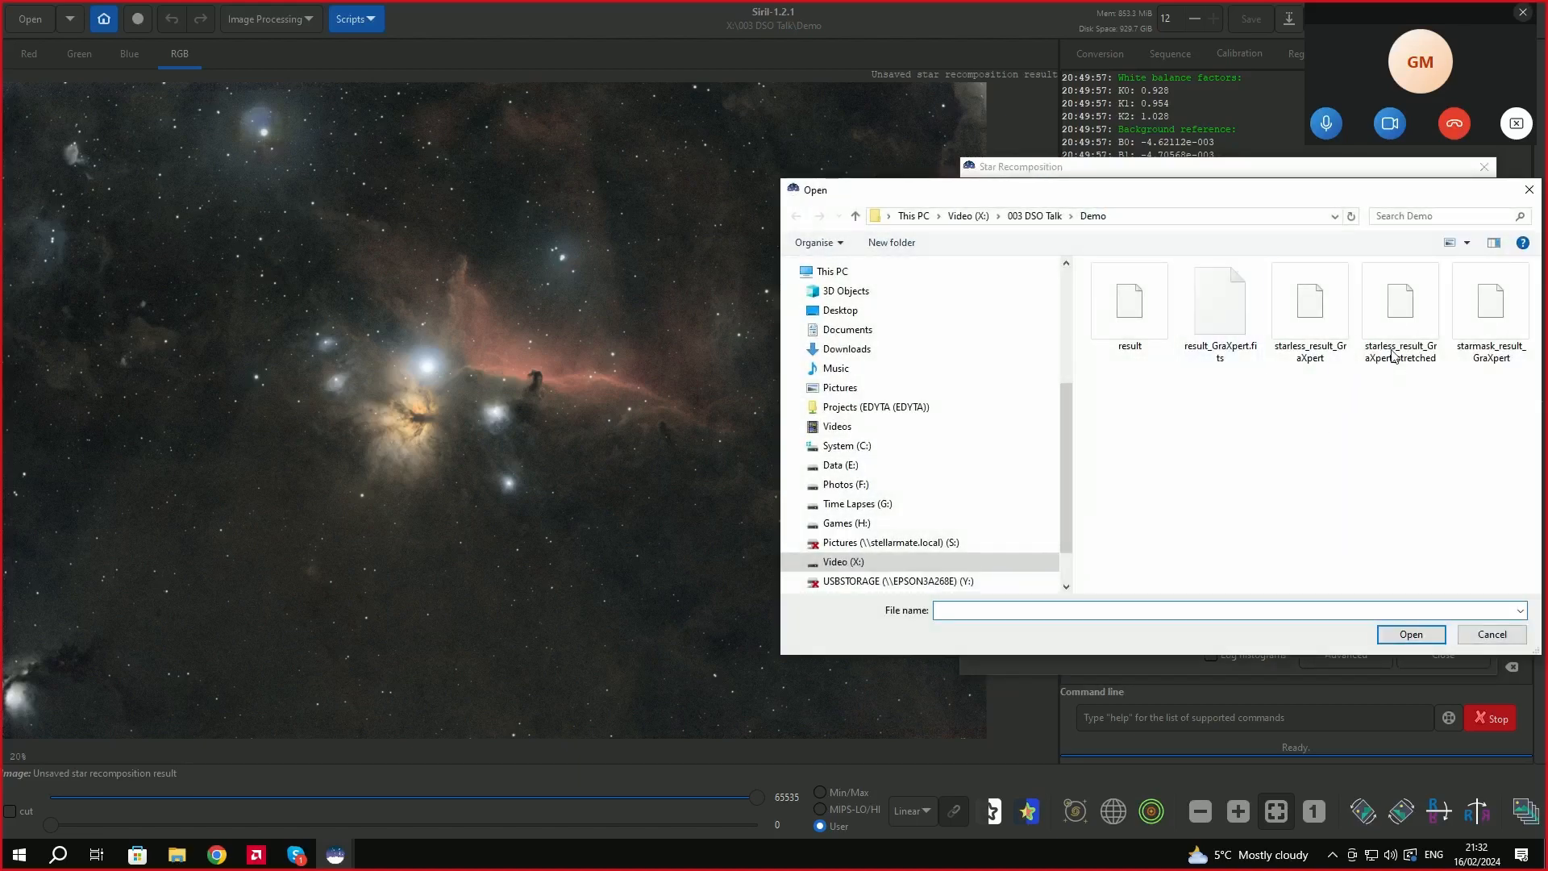
drag(1306, 202, 1115, 597)
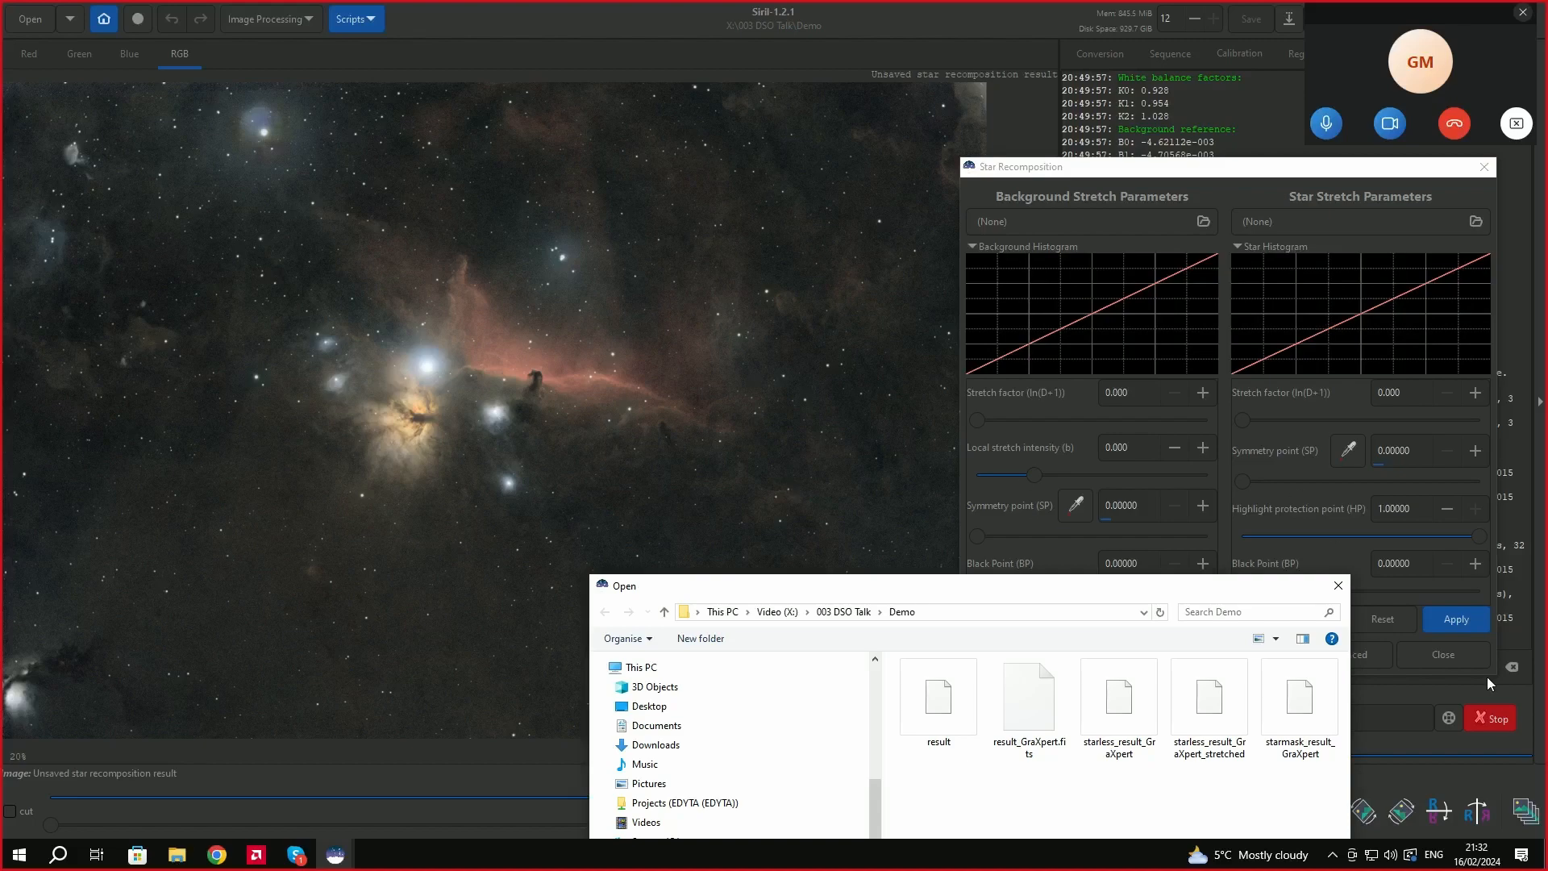
click(1295, 596)
drag(977, 369, 472, 247)
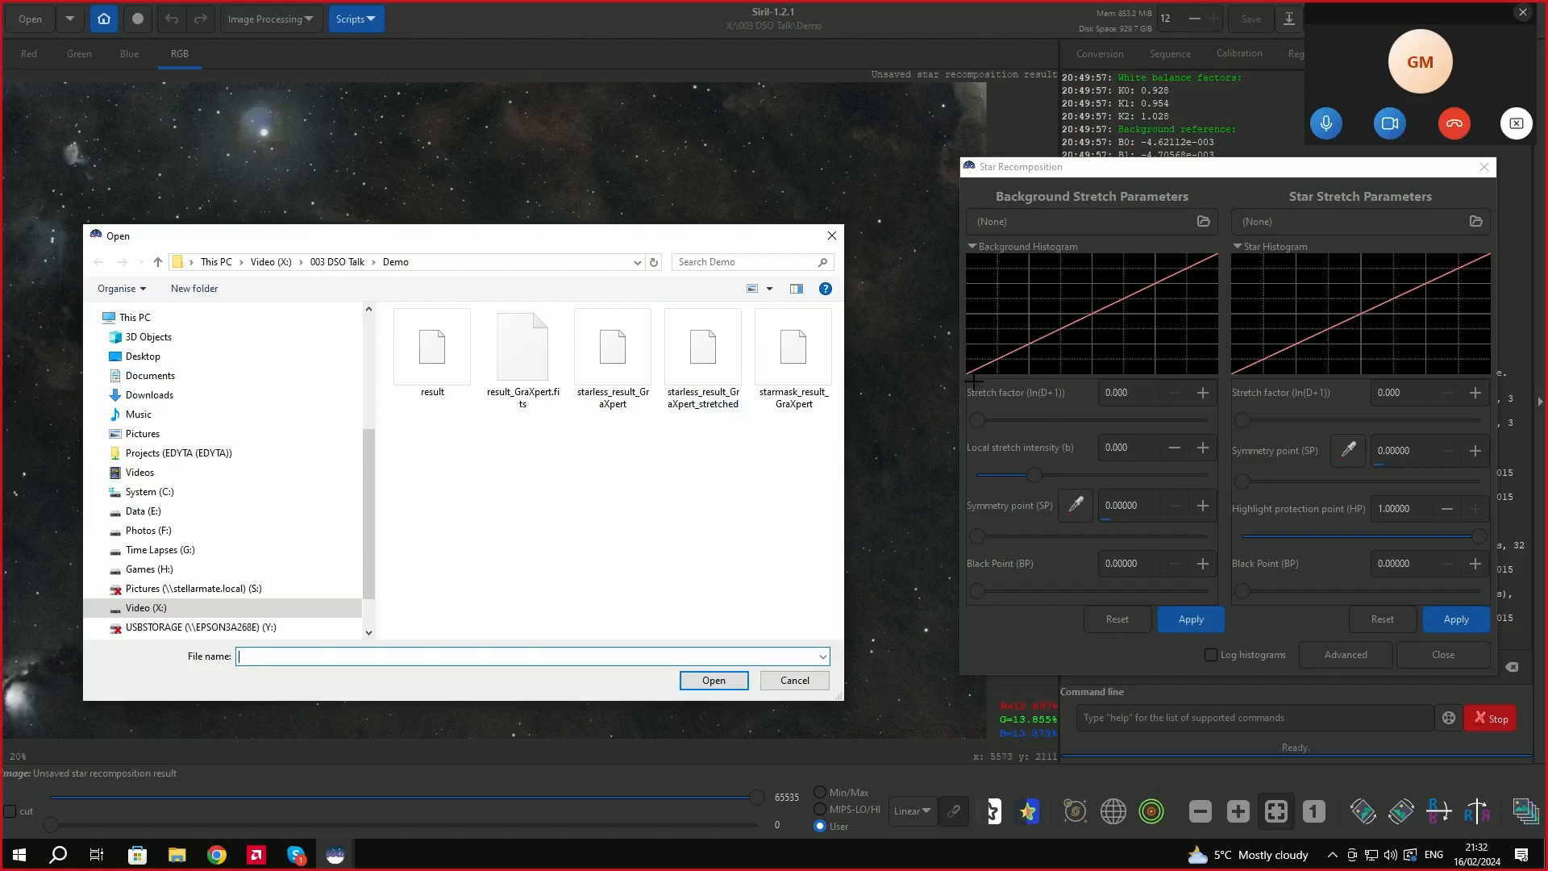
click(695, 367)
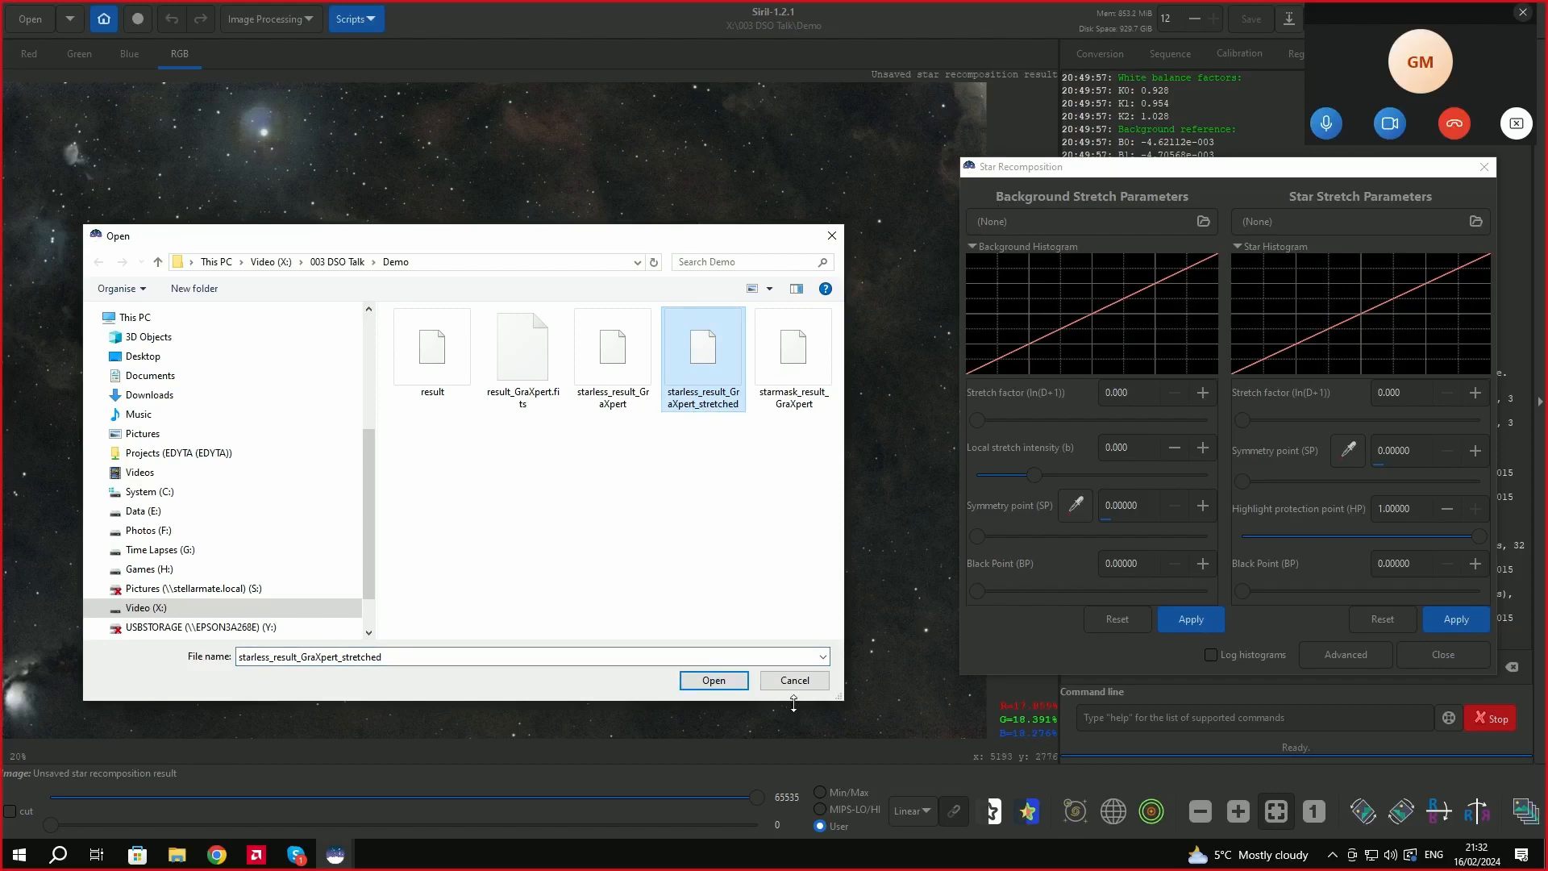
click(725, 677)
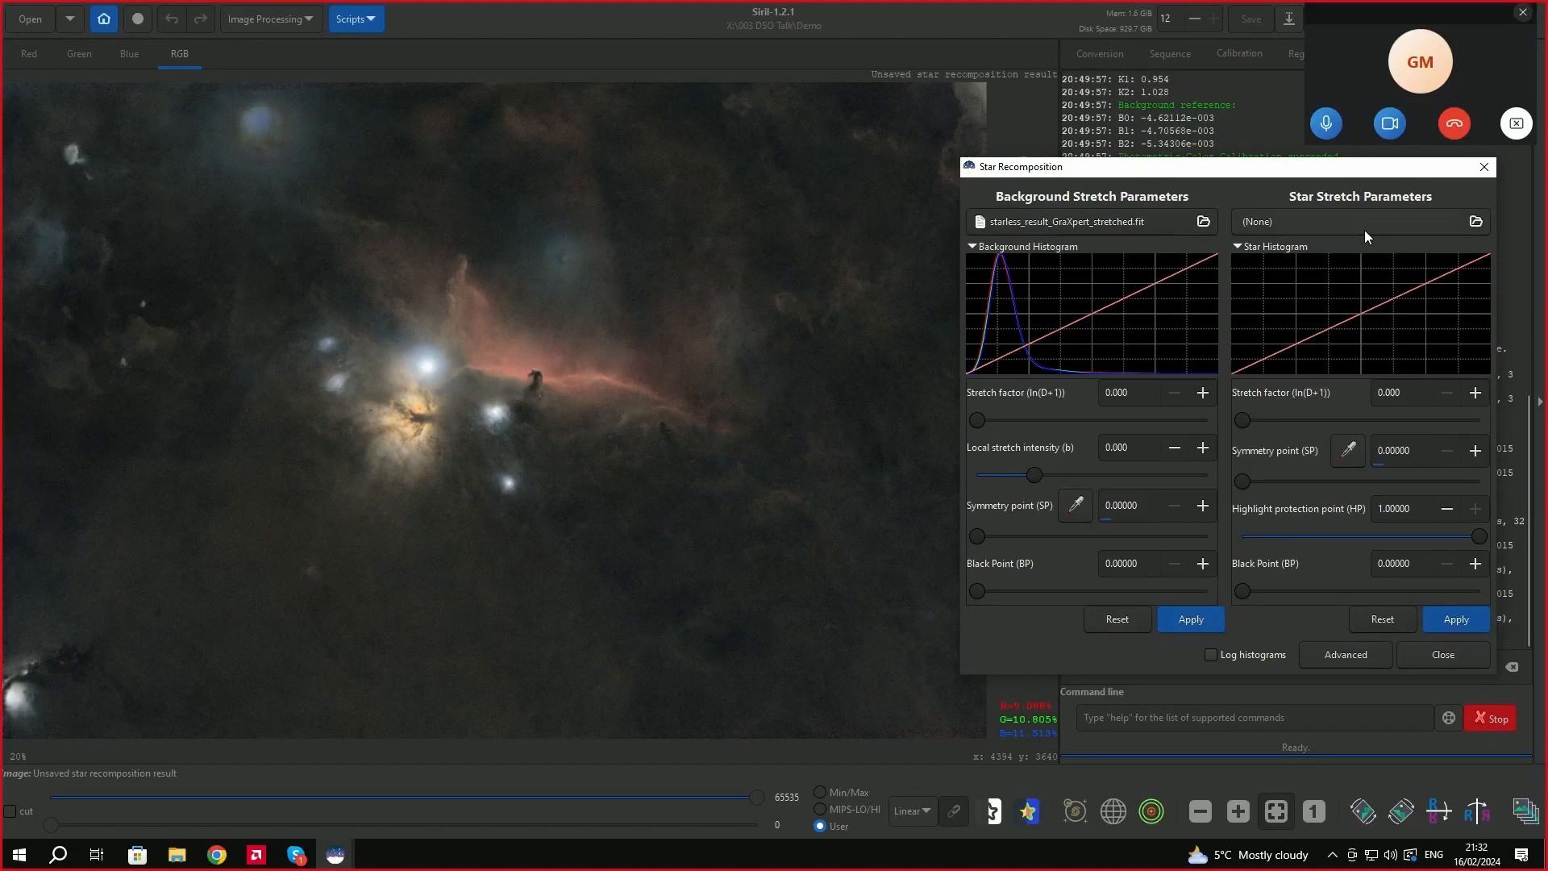
Load starmask_result_GraXpert from the Demo folder as the star image for the recomposition.
click(1366, 229)
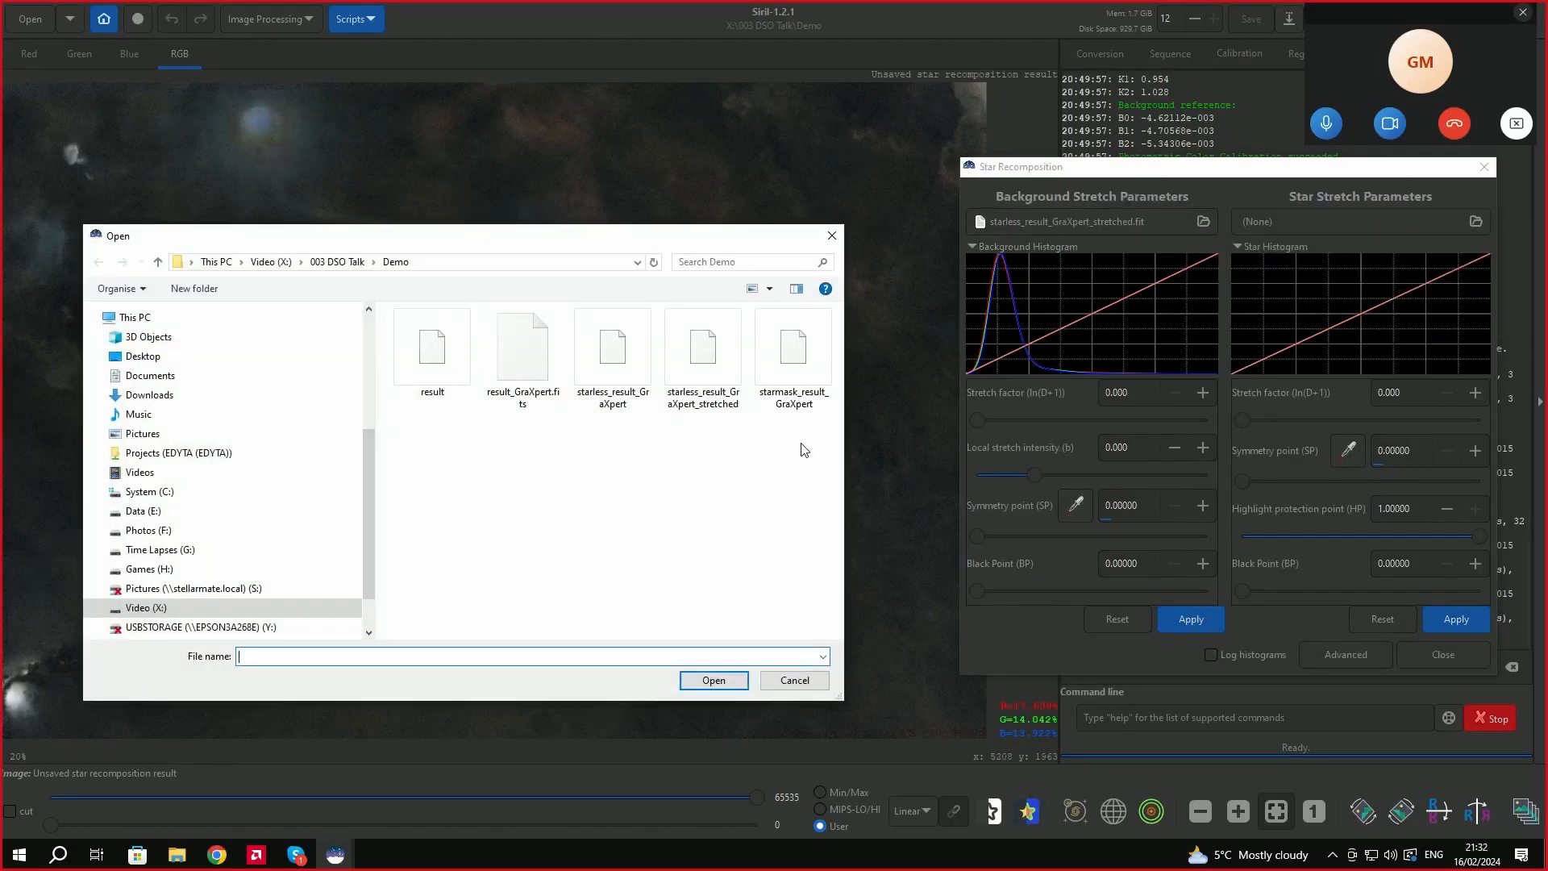
click(803, 361)
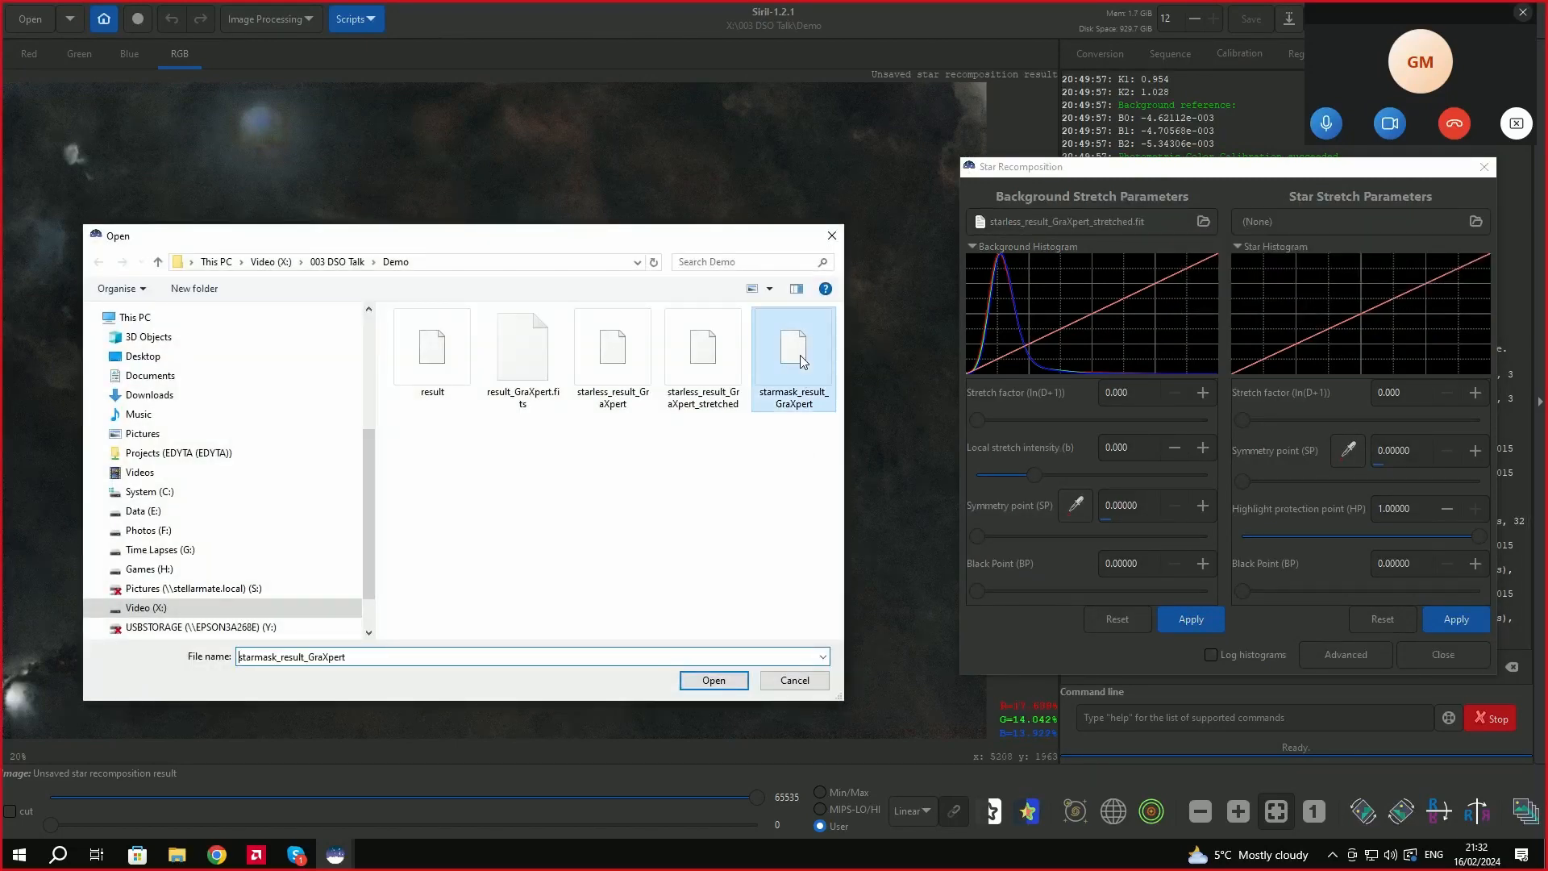
click(711, 682)
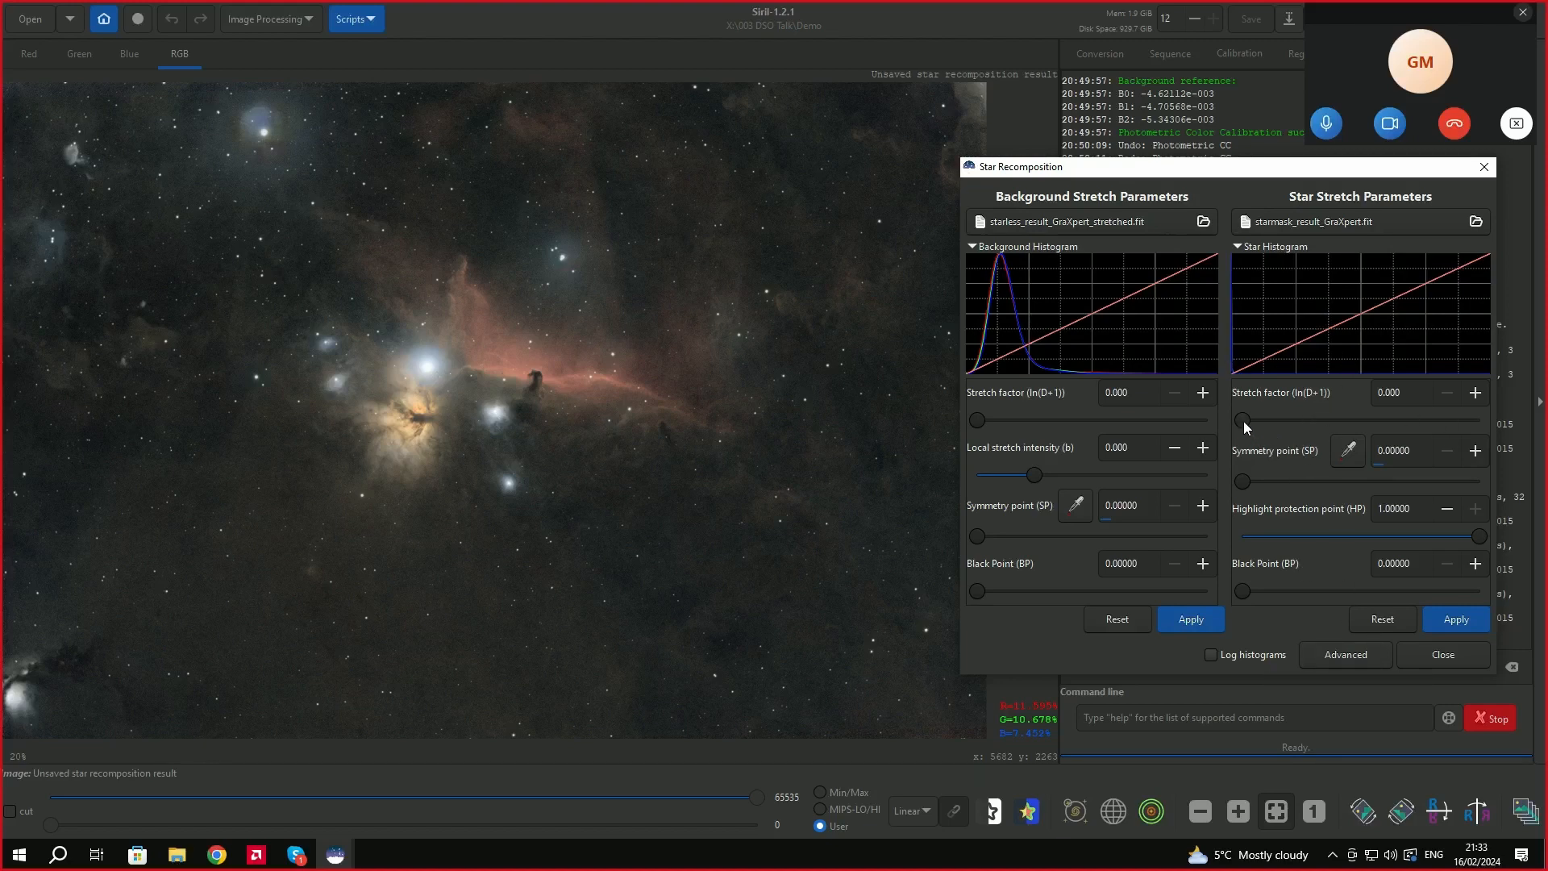
Raise the star stretch factor to about 3.493 to brighten the stars in the recomposed image.
drag(1243, 419, 1280, 420)
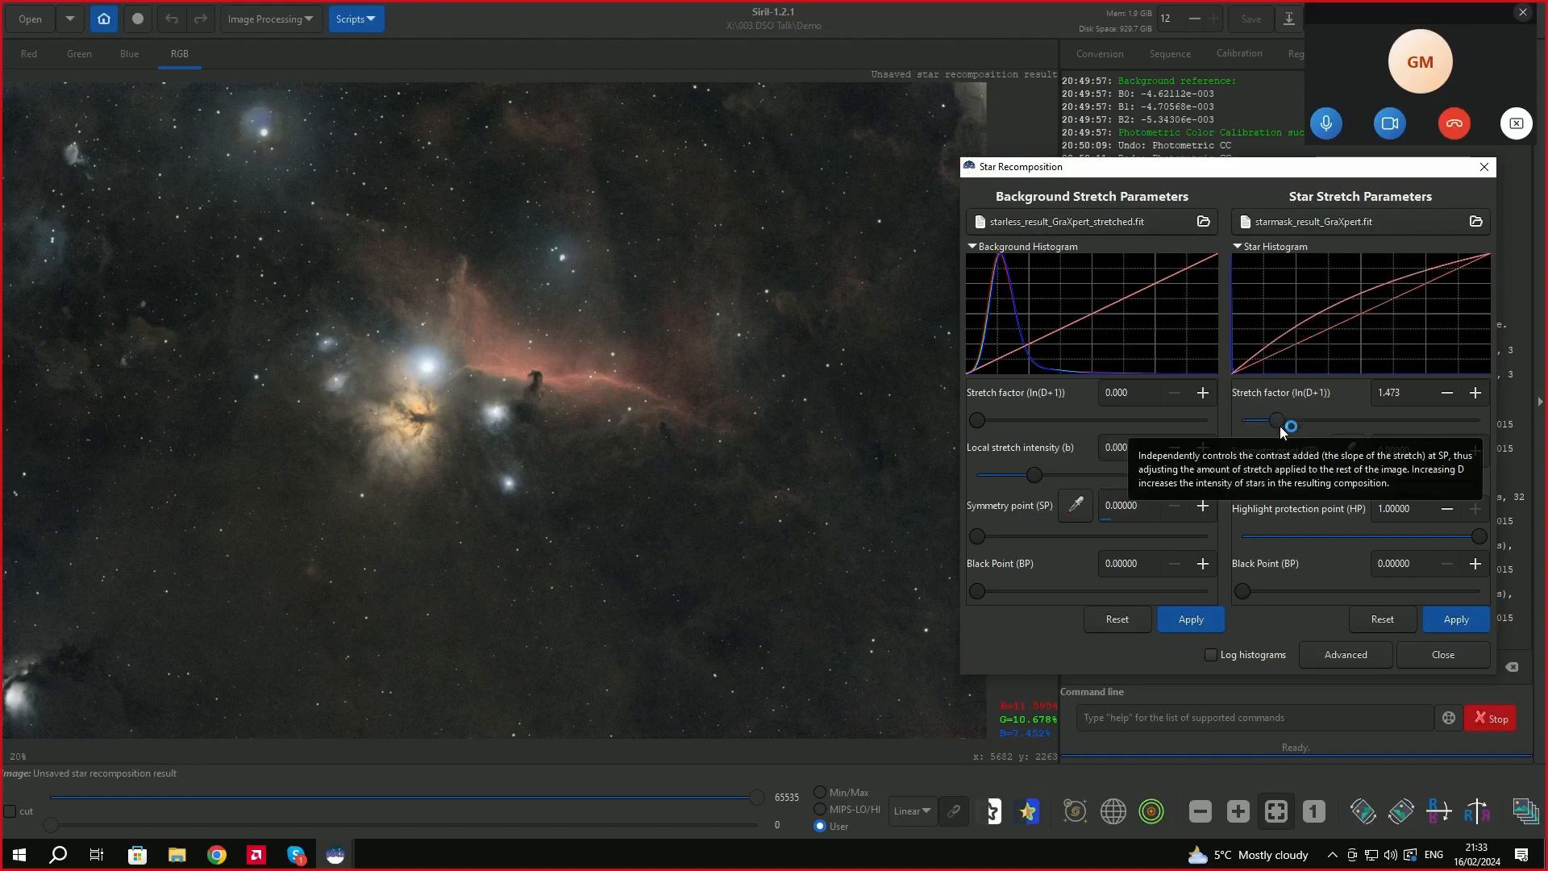
drag(1281, 420, 1326, 421)
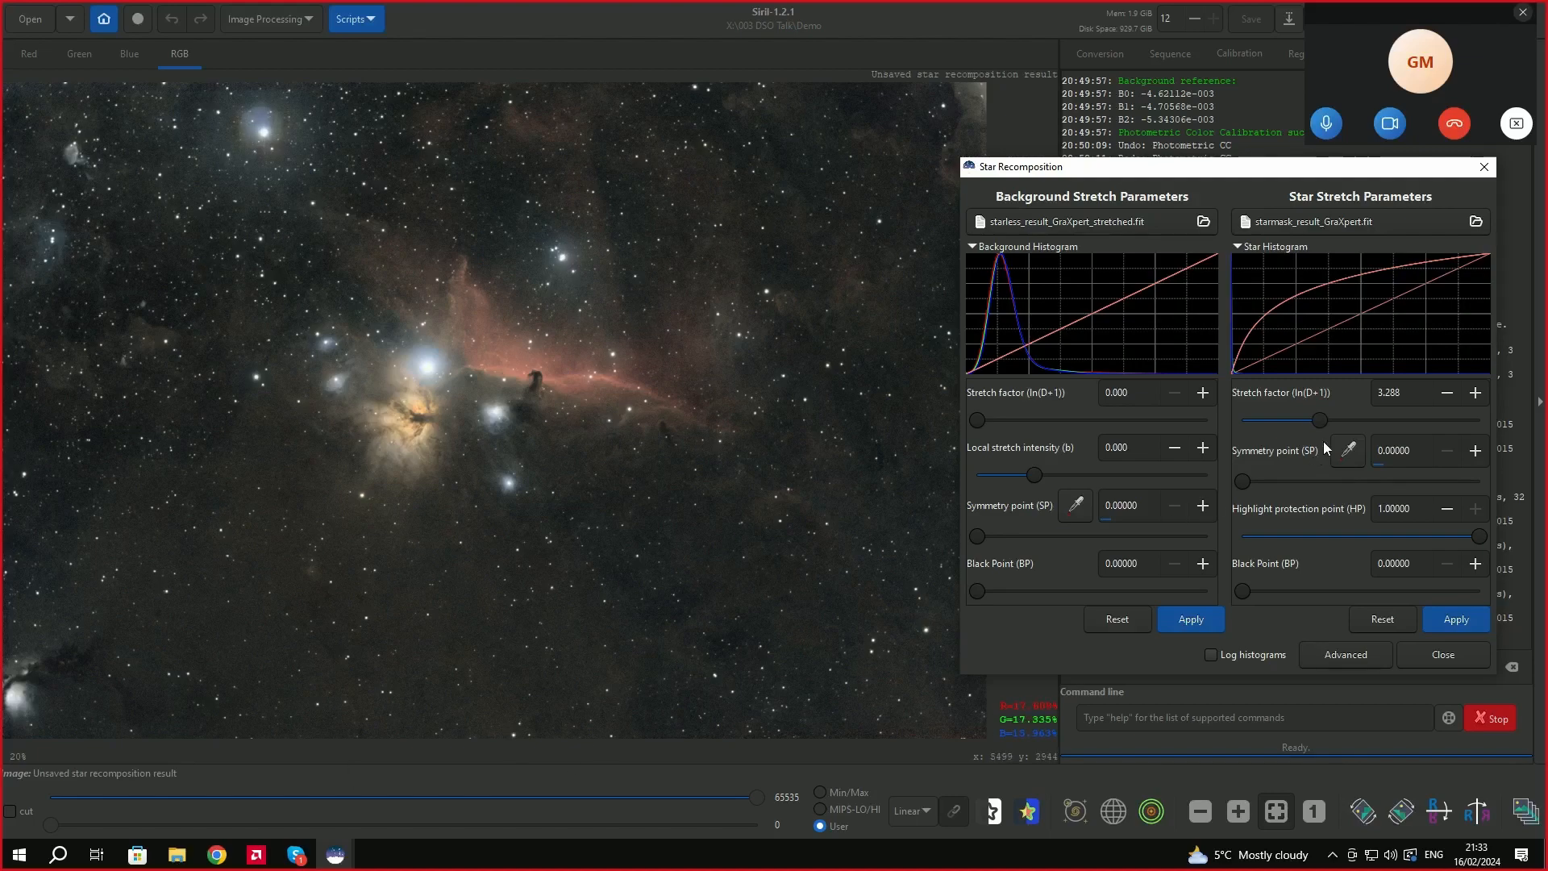
drag(1319, 421, 1326, 421)
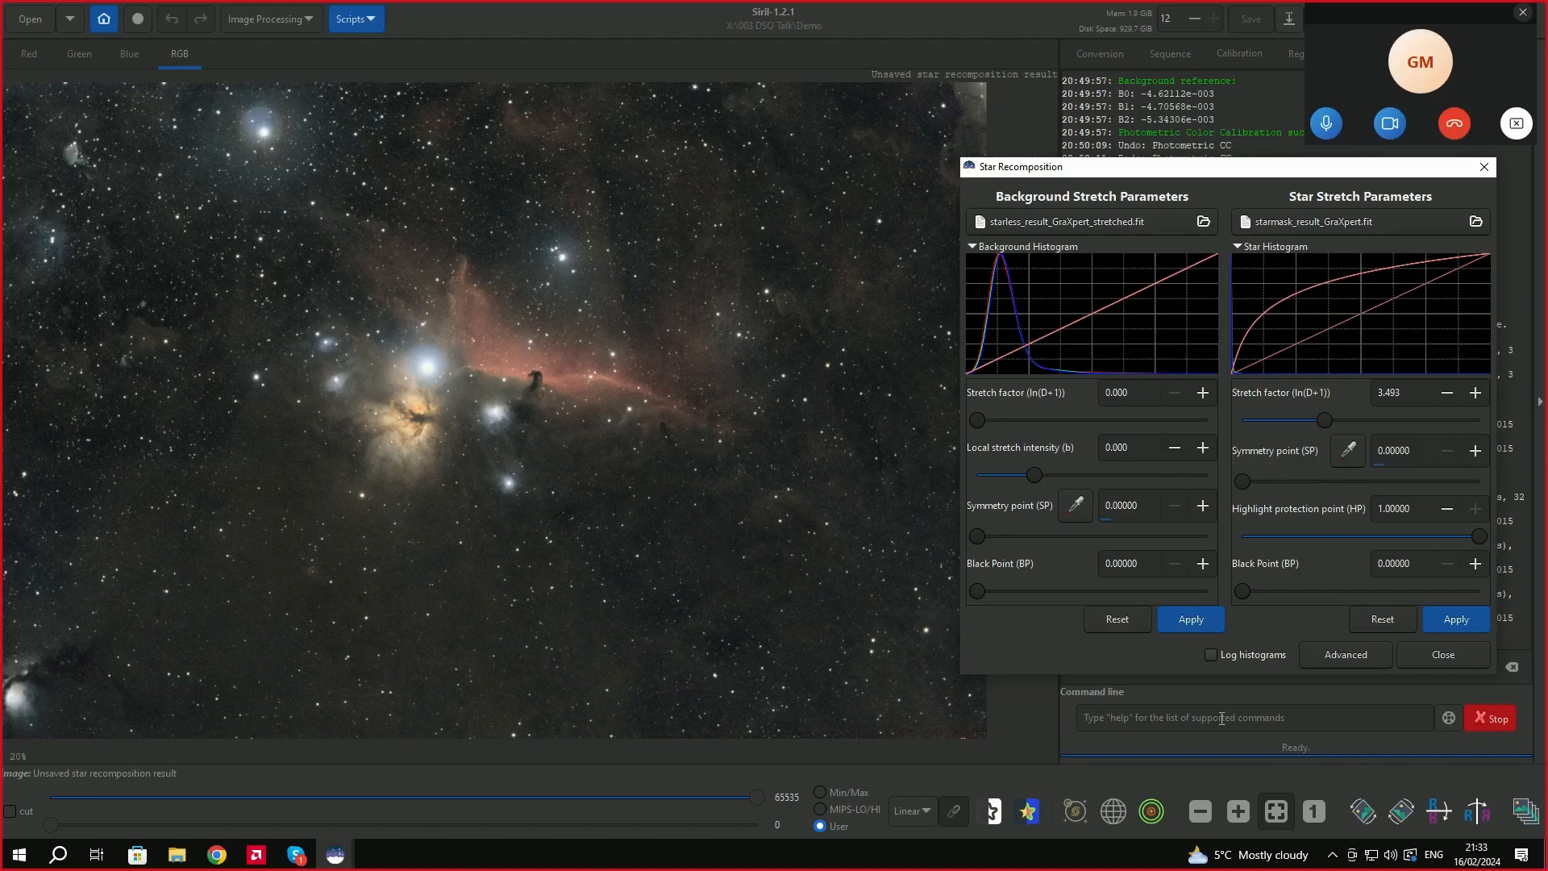
Show the advanced recomposition parameters and set the star highlight protection point to about 0.716.
click(1354, 657)
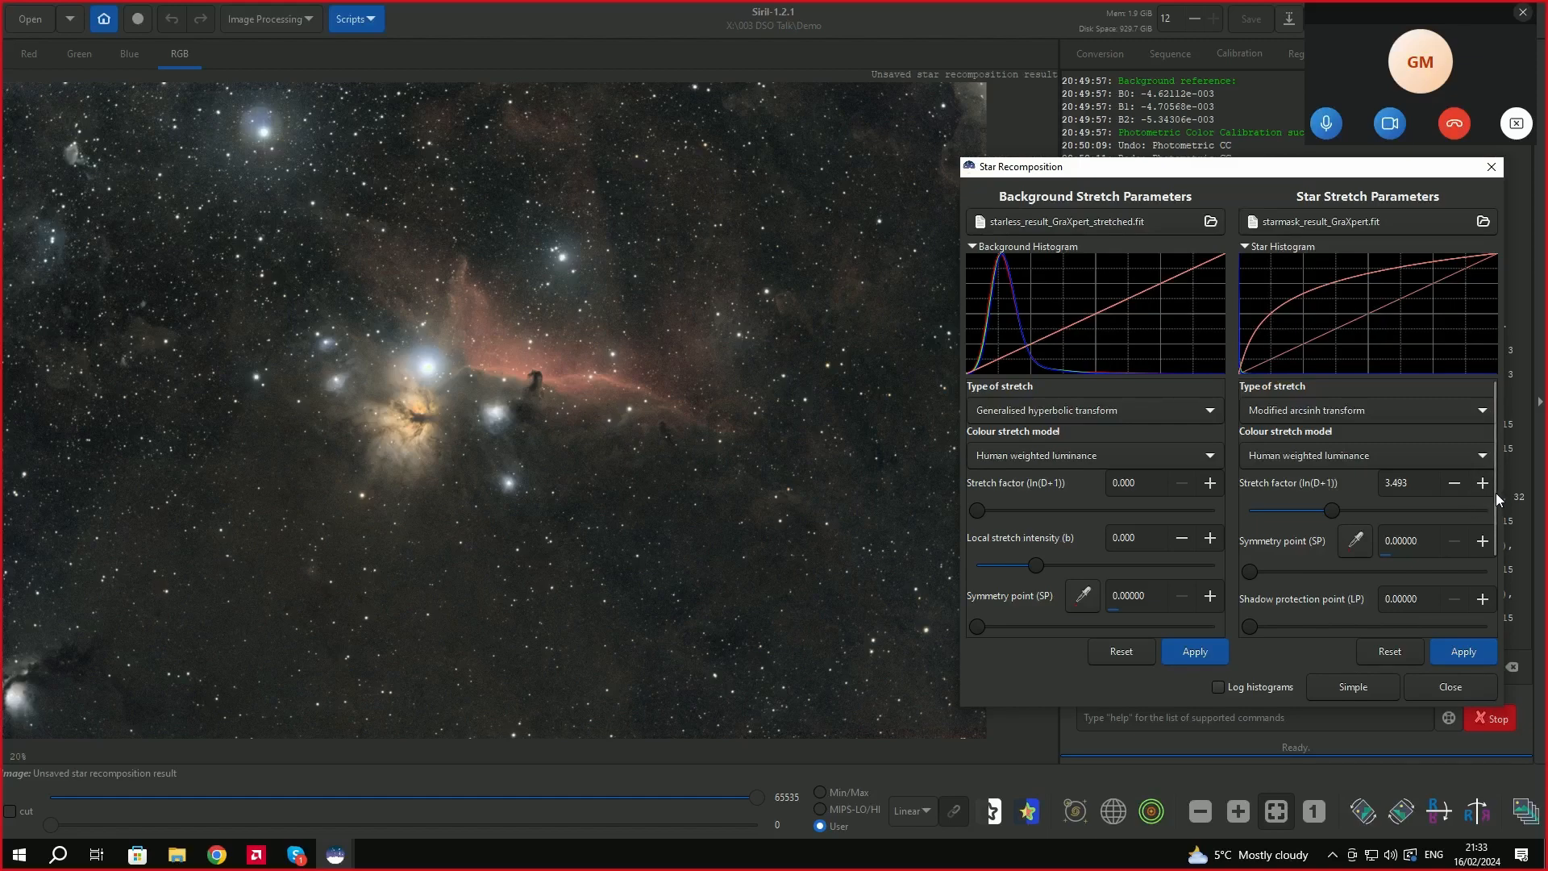
scroll(1496, 498, down, 2)
scroll(1500, 556, down, 2)
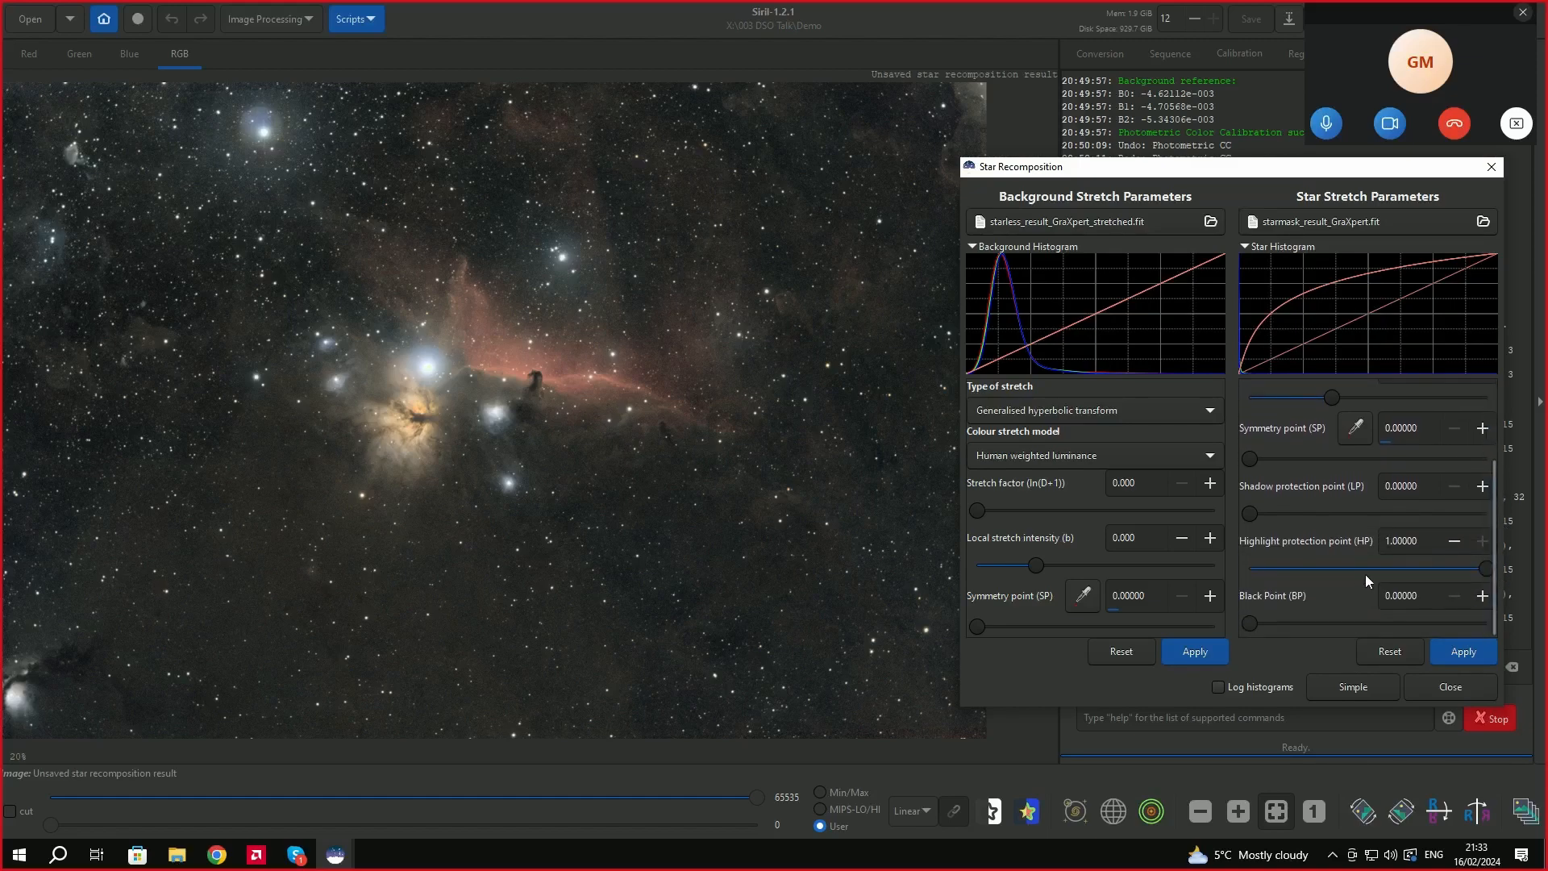
drag(1465, 570, 1421, 576)
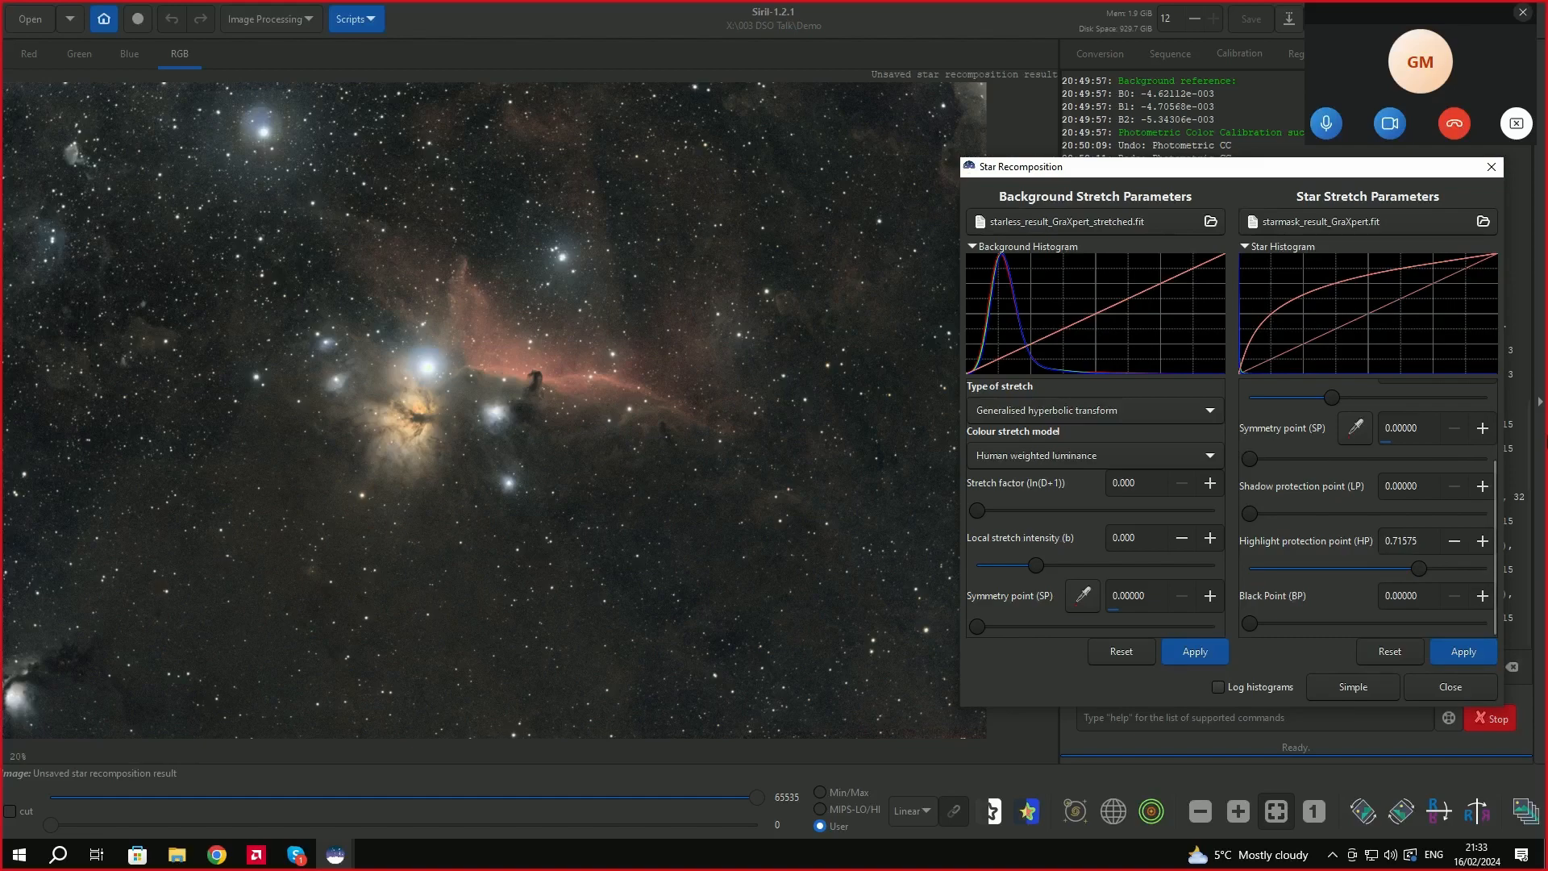
scroll(1496, 478, up, 1)
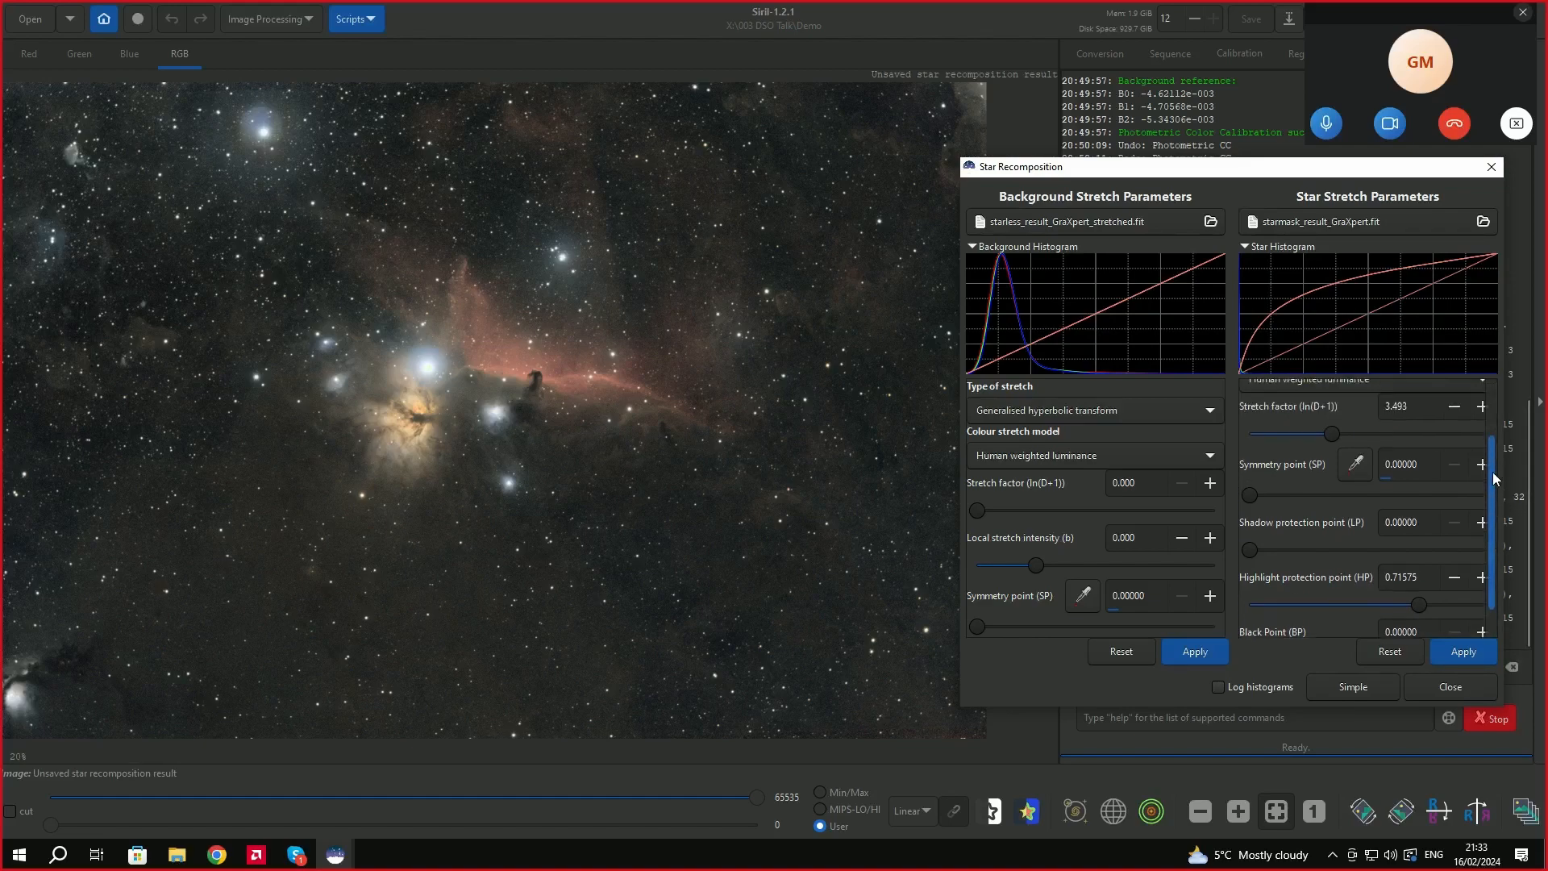
drag(1496, 478, 1503, 412)
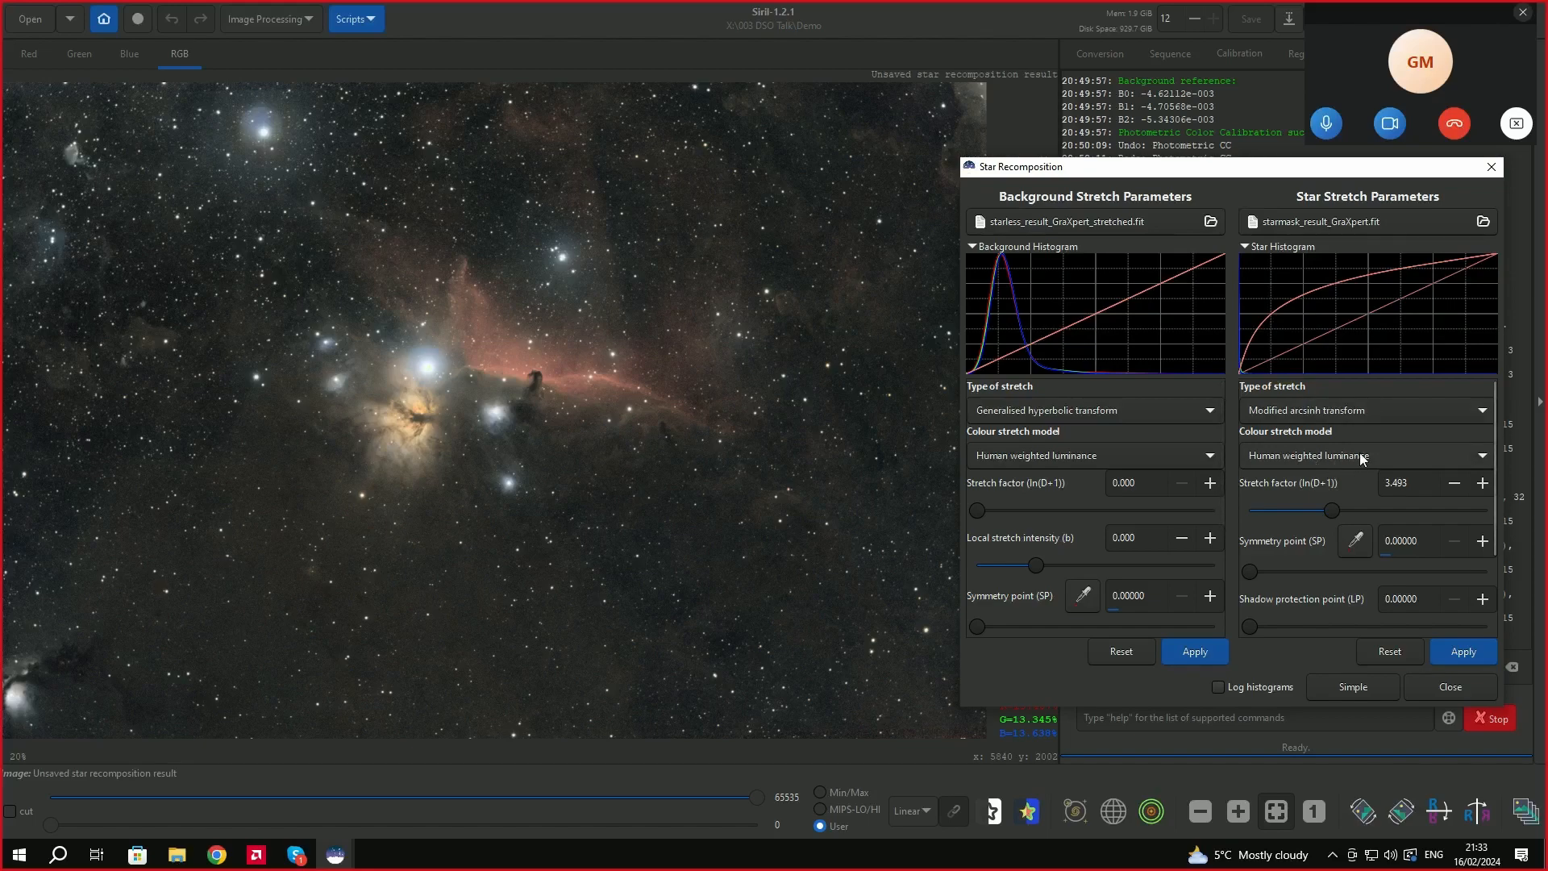
Reduce the star stretch factor to about 2.5 and apply the star stretch.
mouse_move(1360, 457)
drag(1331, 513, 1306, 513)
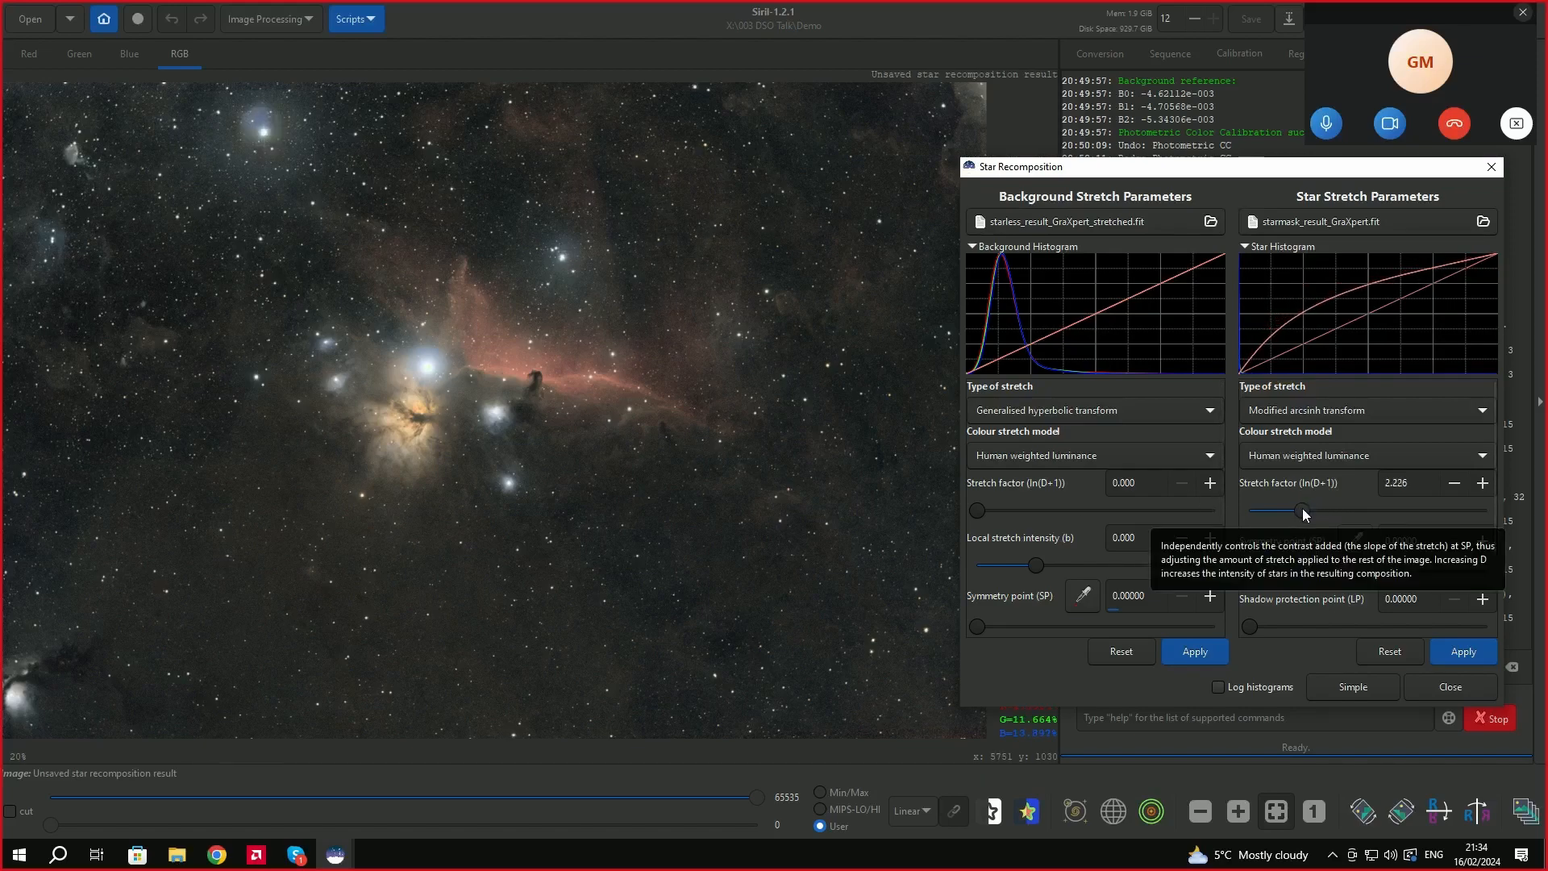
drag(1304, 514, 1311, 515)
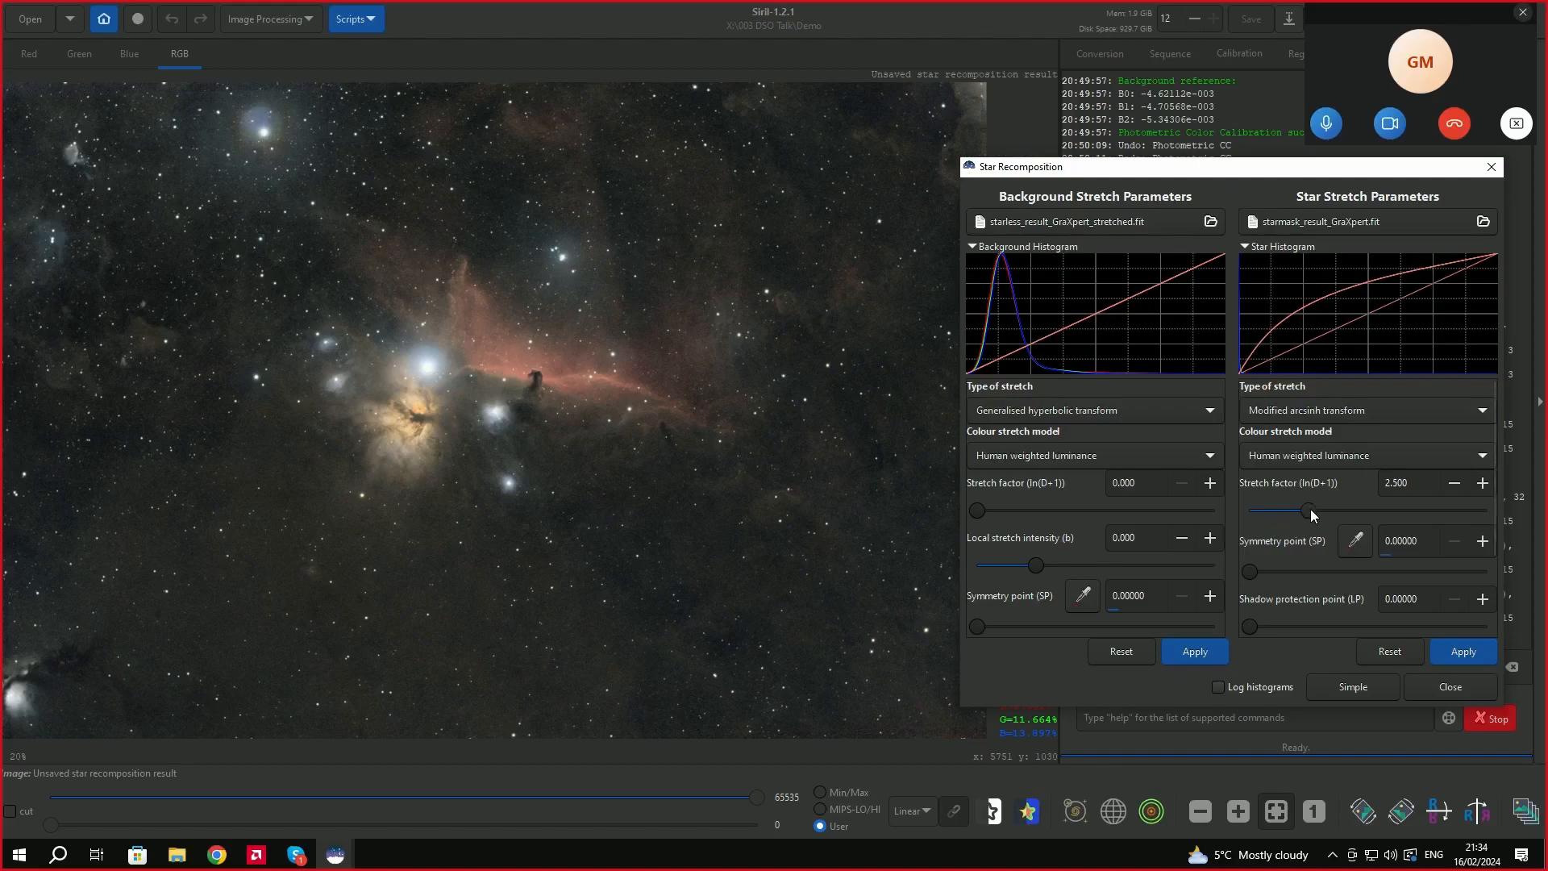
drag(1310, 515, 1312, 514)
click(1463, 652)
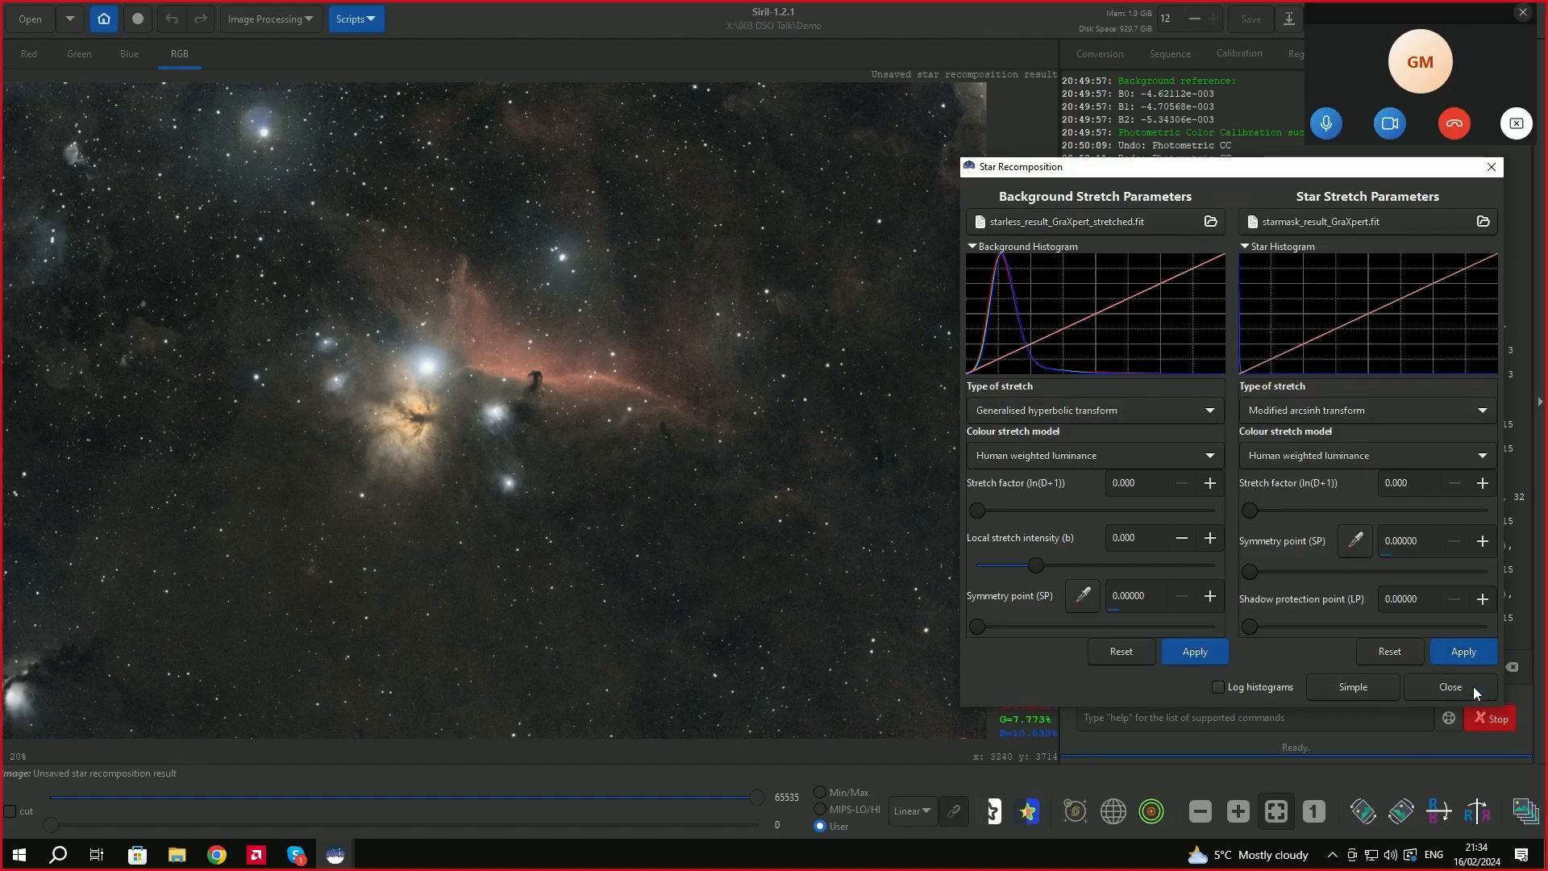
Close the star recomposition tool and save its result as recomposed.fit in the Demo folder, in 32-bit floating point format.
click(1450, 687)
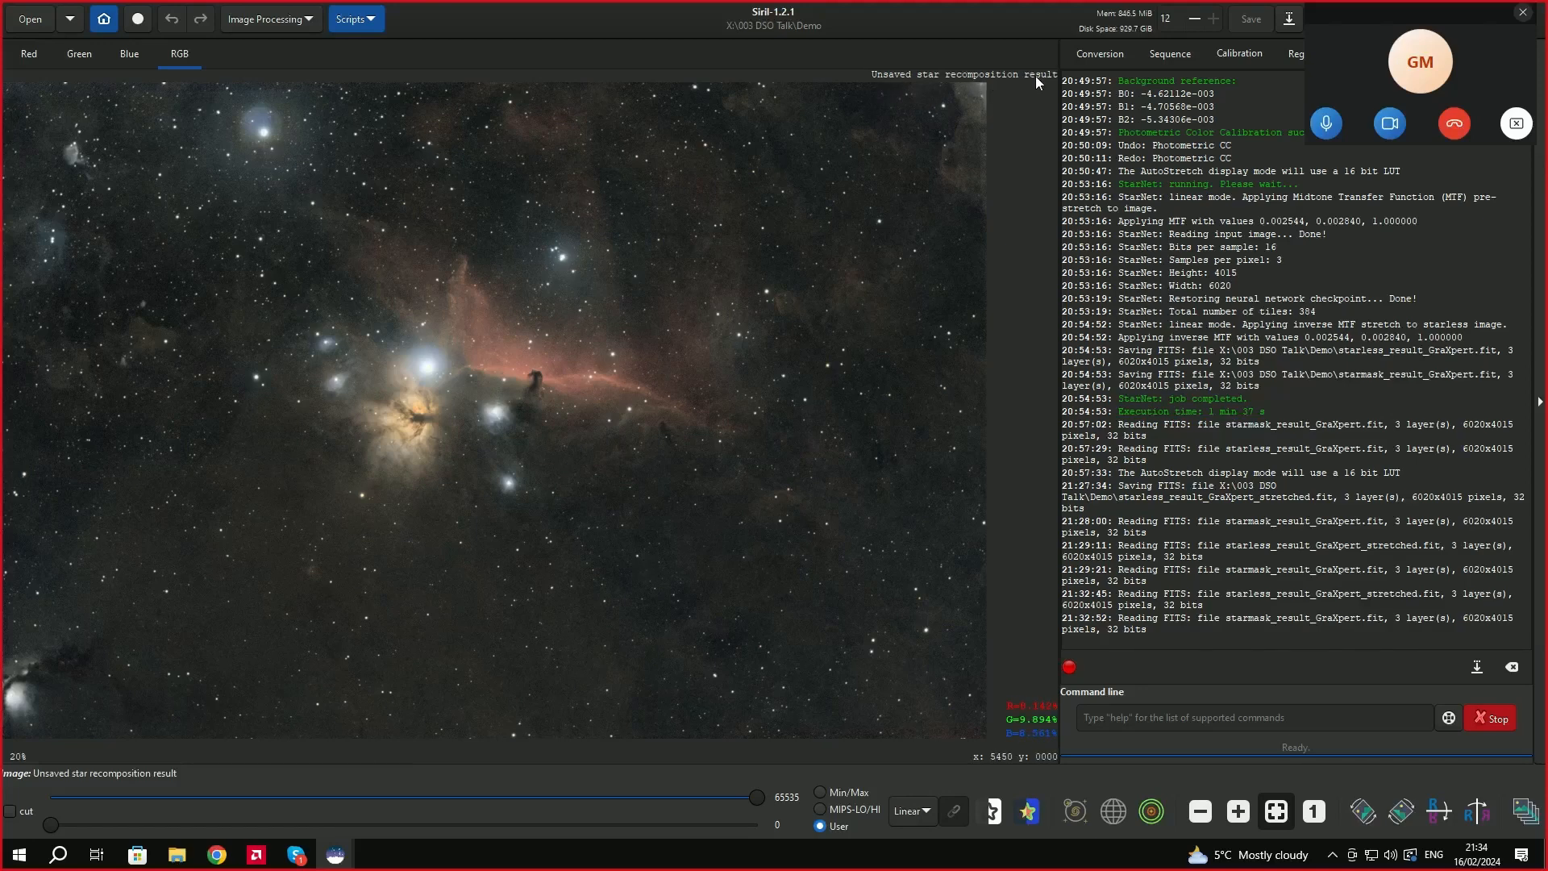
click(1290, 21)
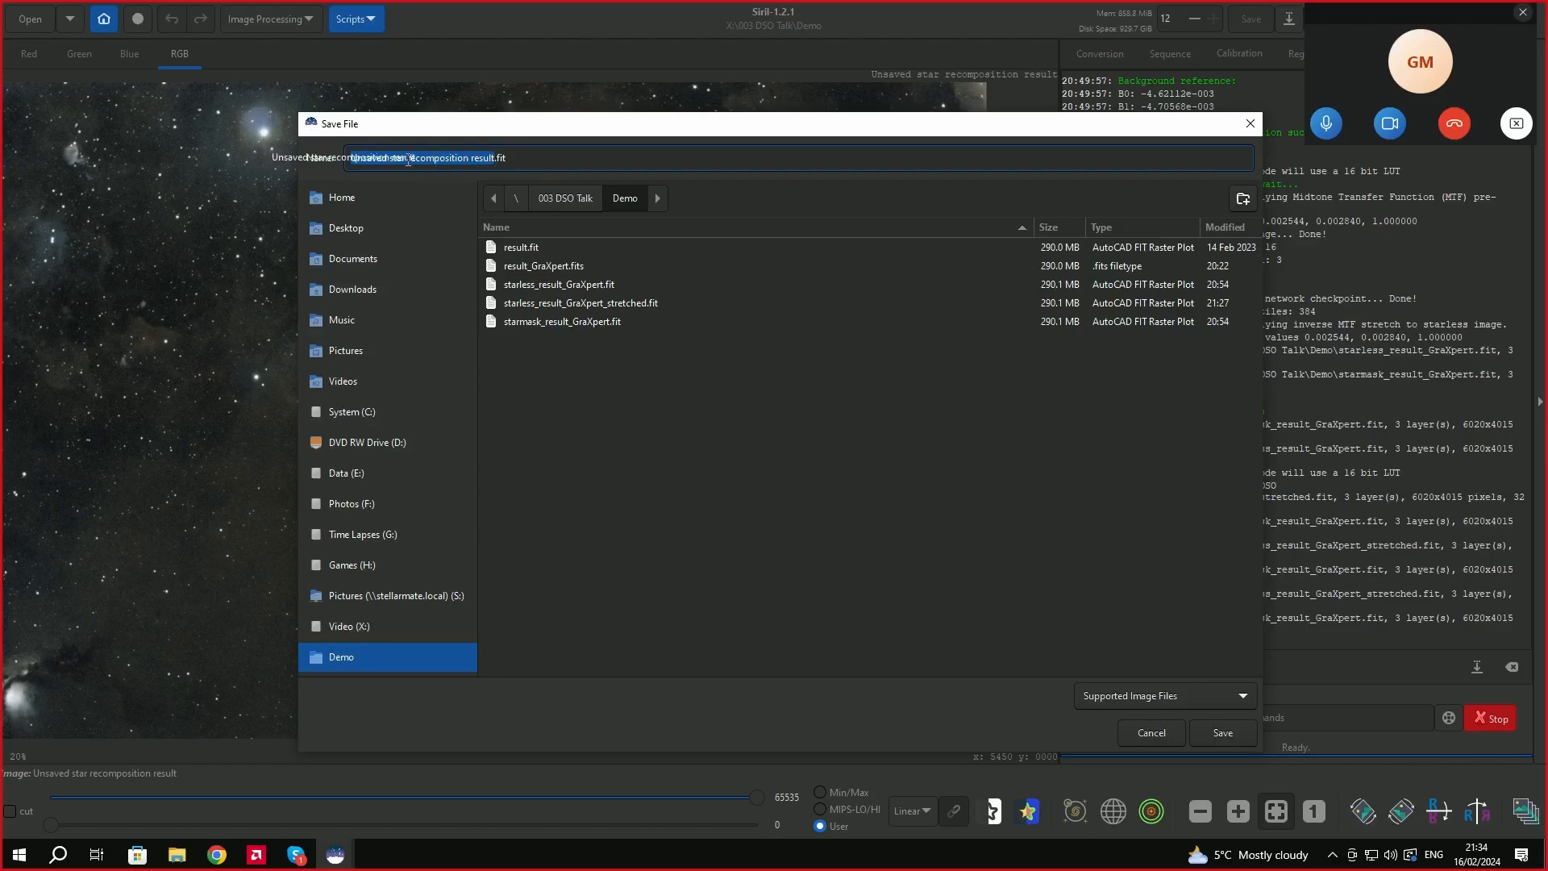
click(474, 158)
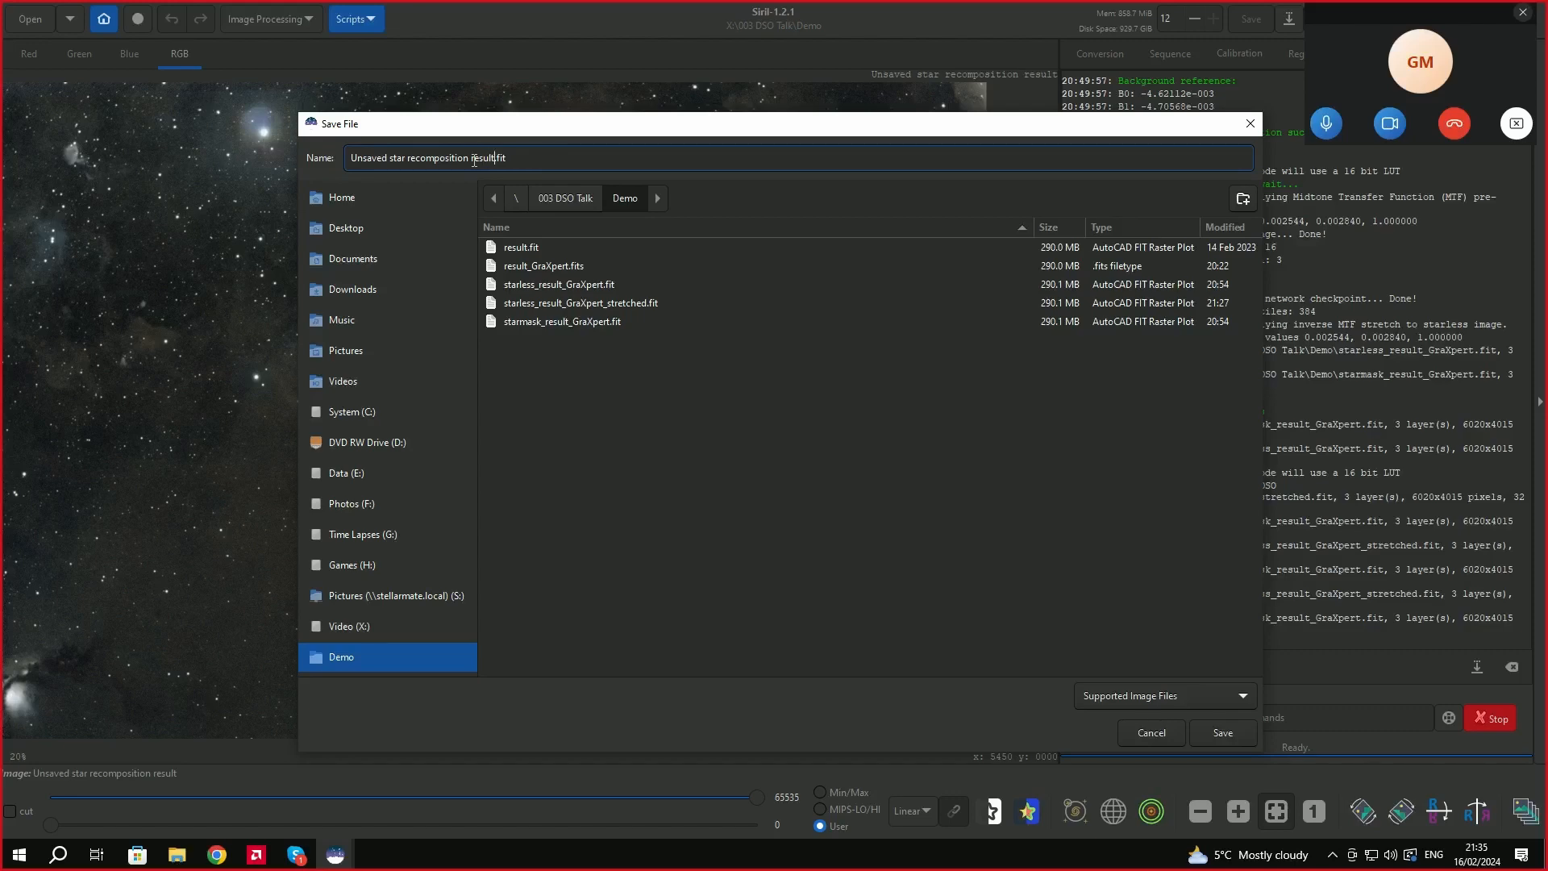
key(BackSpace)
key(BackSpace)
key(BackSpace)
key(BackSpace)
key(BackSpace)
key(BackSpace)
key(BackSpace)
key(BackSpace)
key(BackSpace)
key(BackSpace)
key(BackSpace)
key(BackSpace)
key(BackSpace)
key(BackSpace)
key(BackSpace)
key(BackSpace)
key(BackSpace)
key(BackSpace)
key(BackSpace)
key(BackSpace)
text(recomposed)
click(1235, 735)
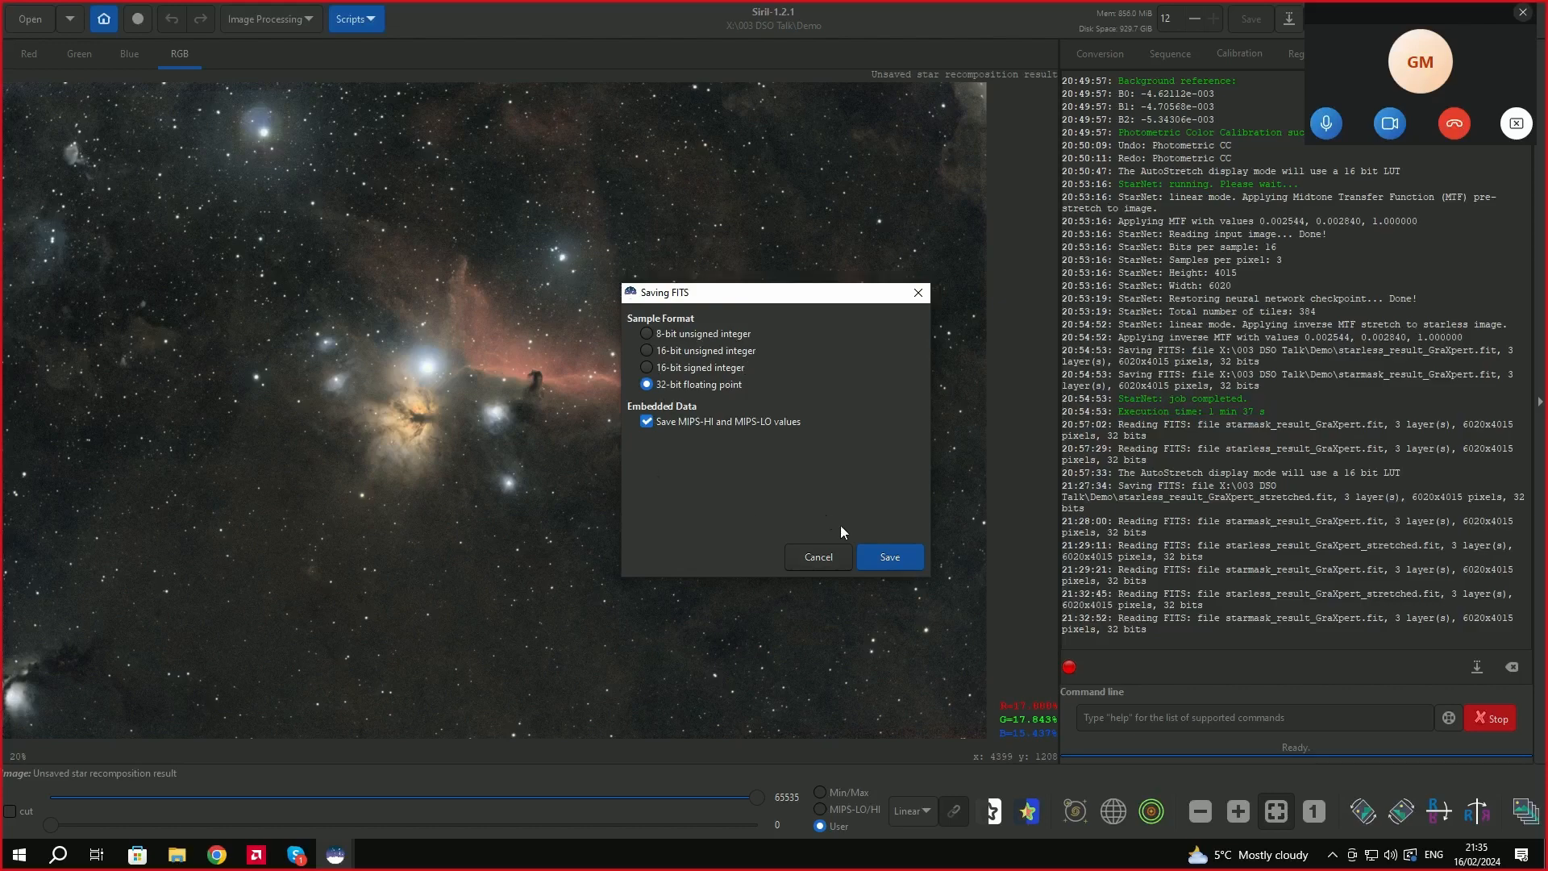
click(895, 558)
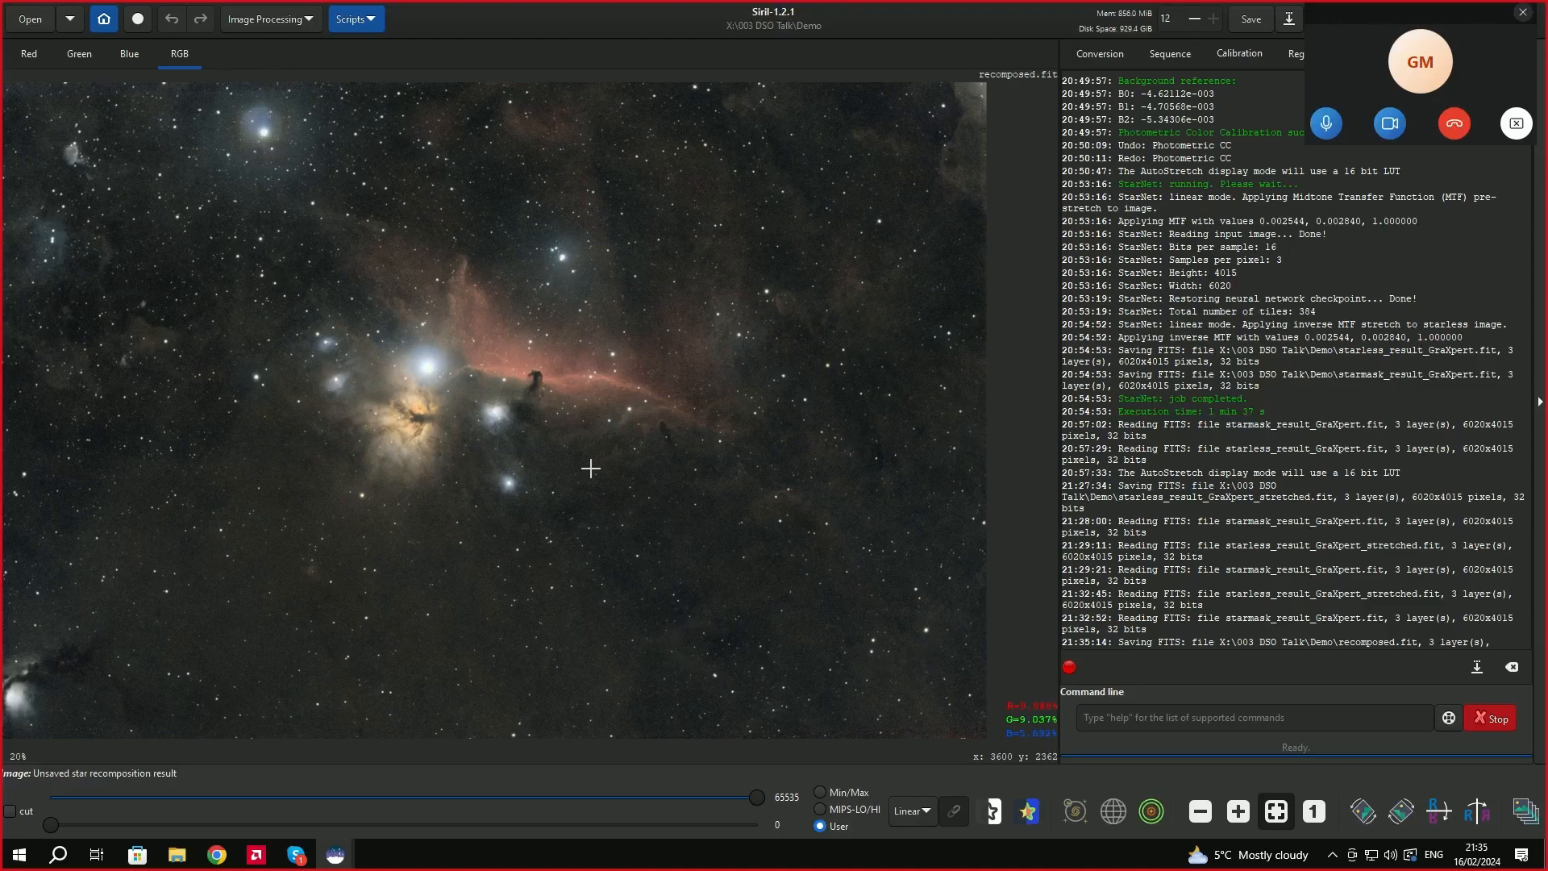
Open the unstretched star mask starmask_result_GraXpert.fit from the Demo folder.
click(299, 19)
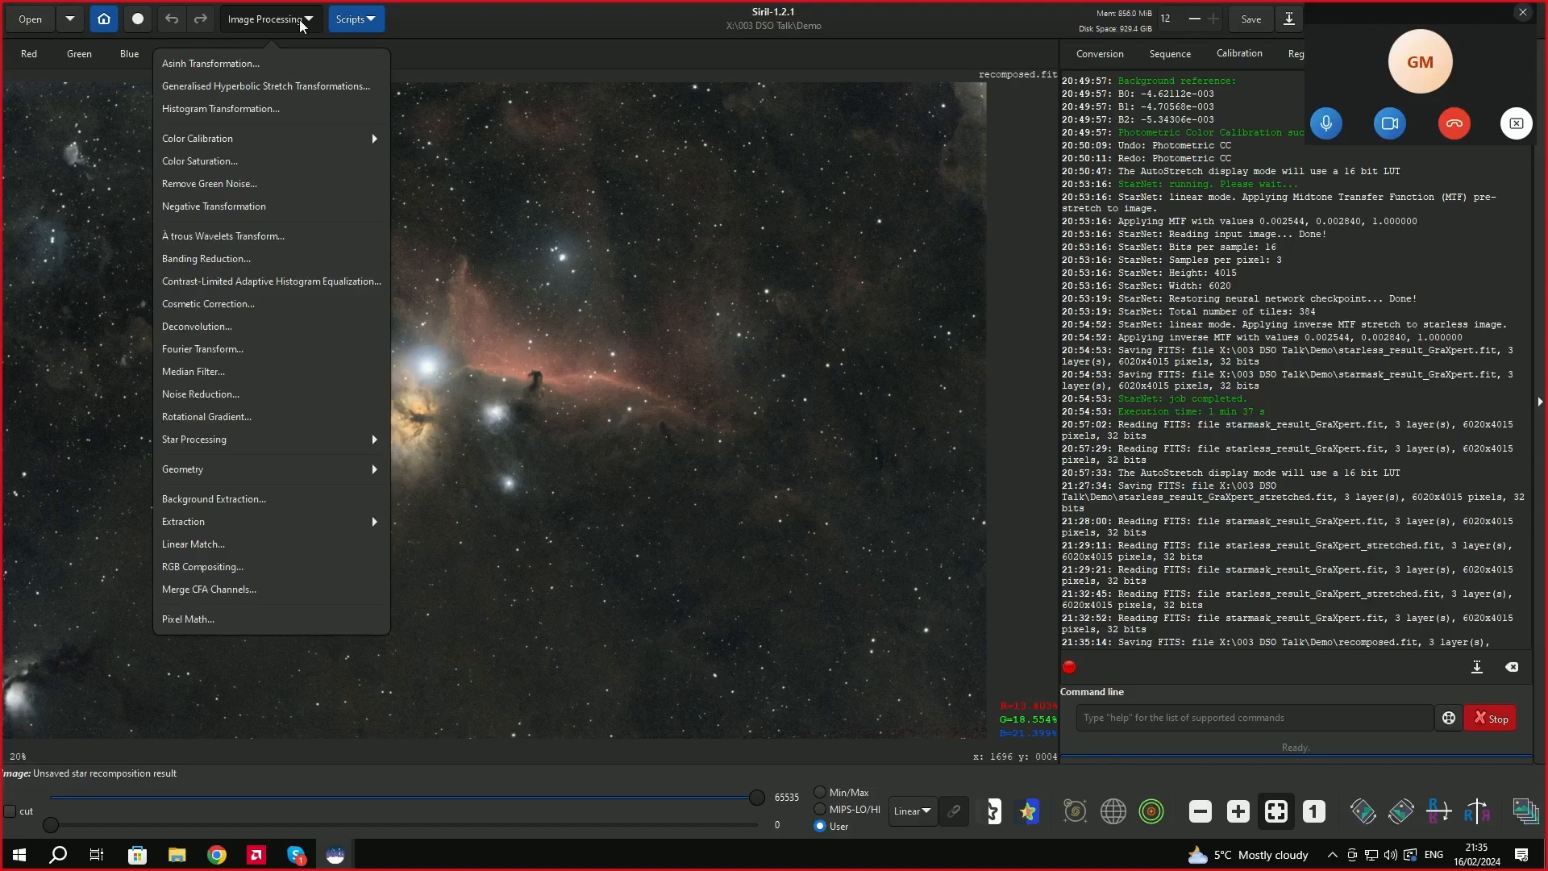
click(300, 20)
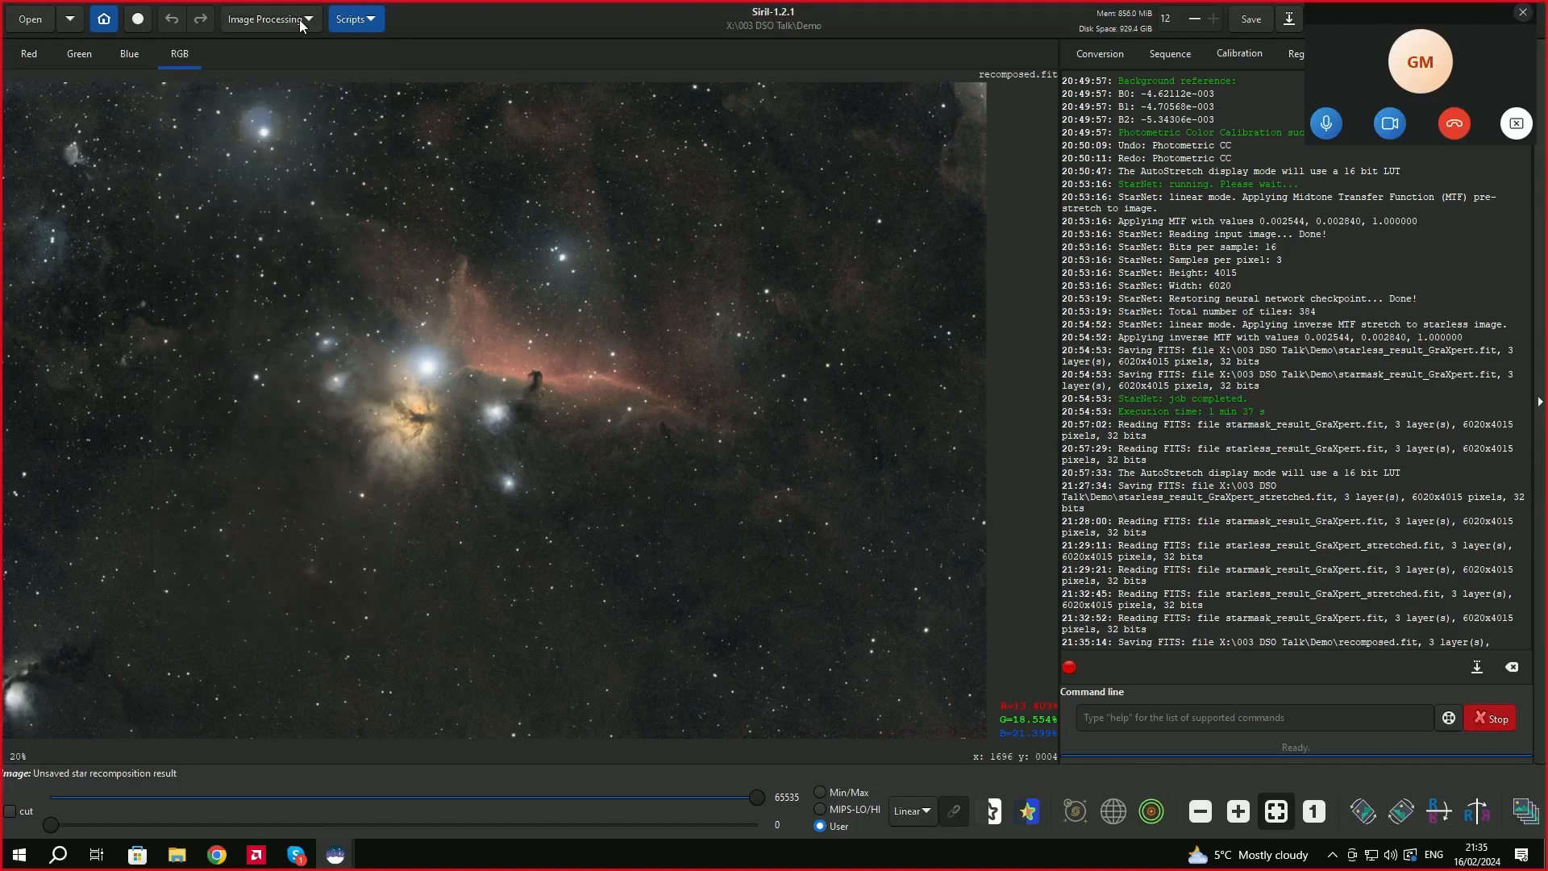
click(29, 22)
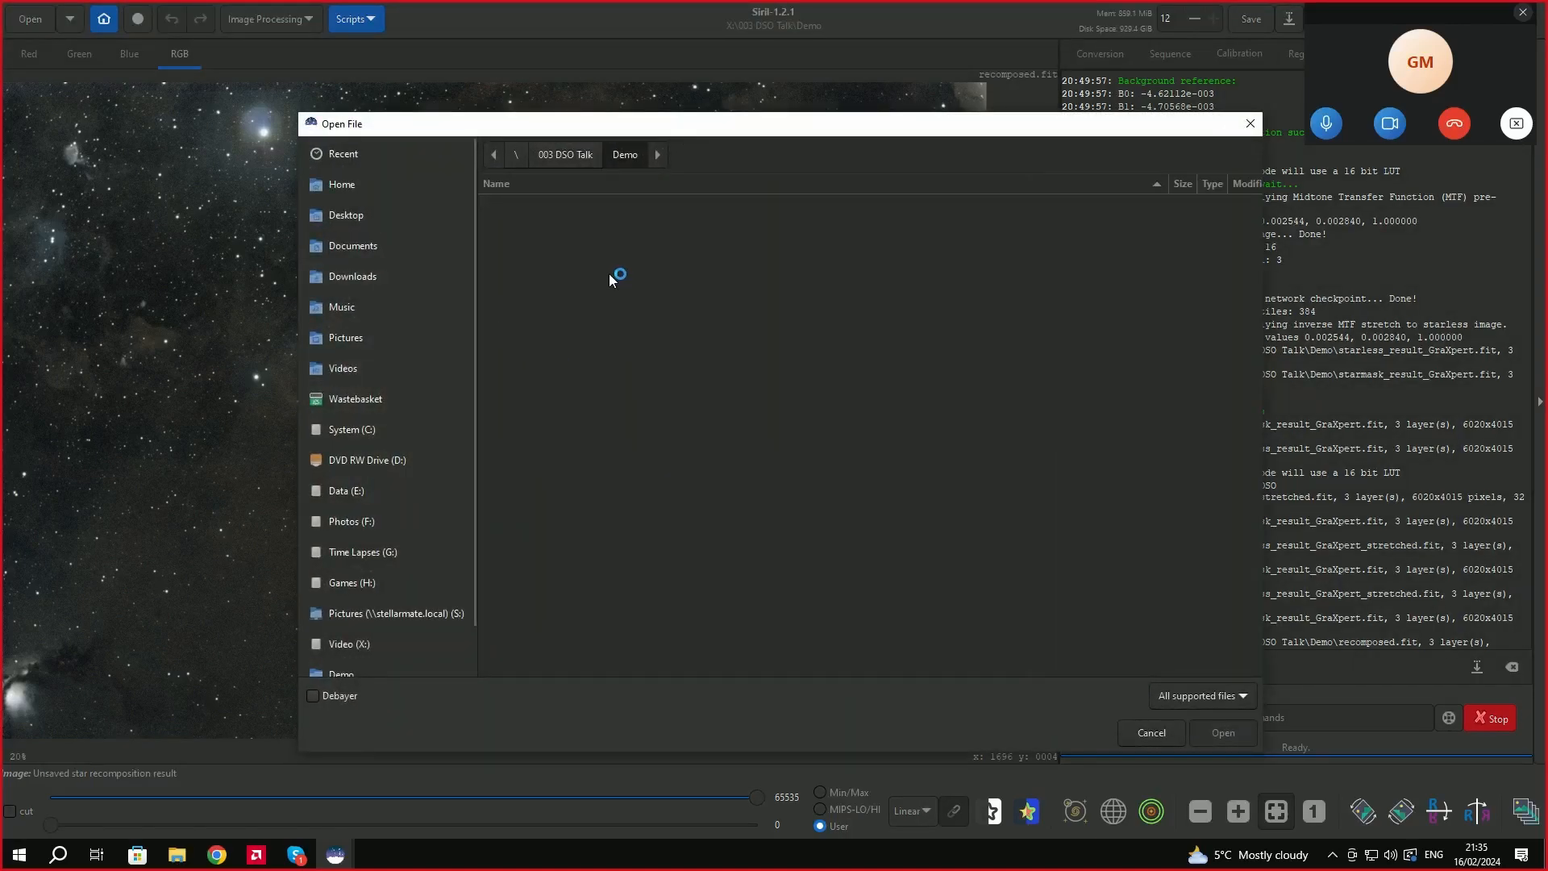
click(577, 297)
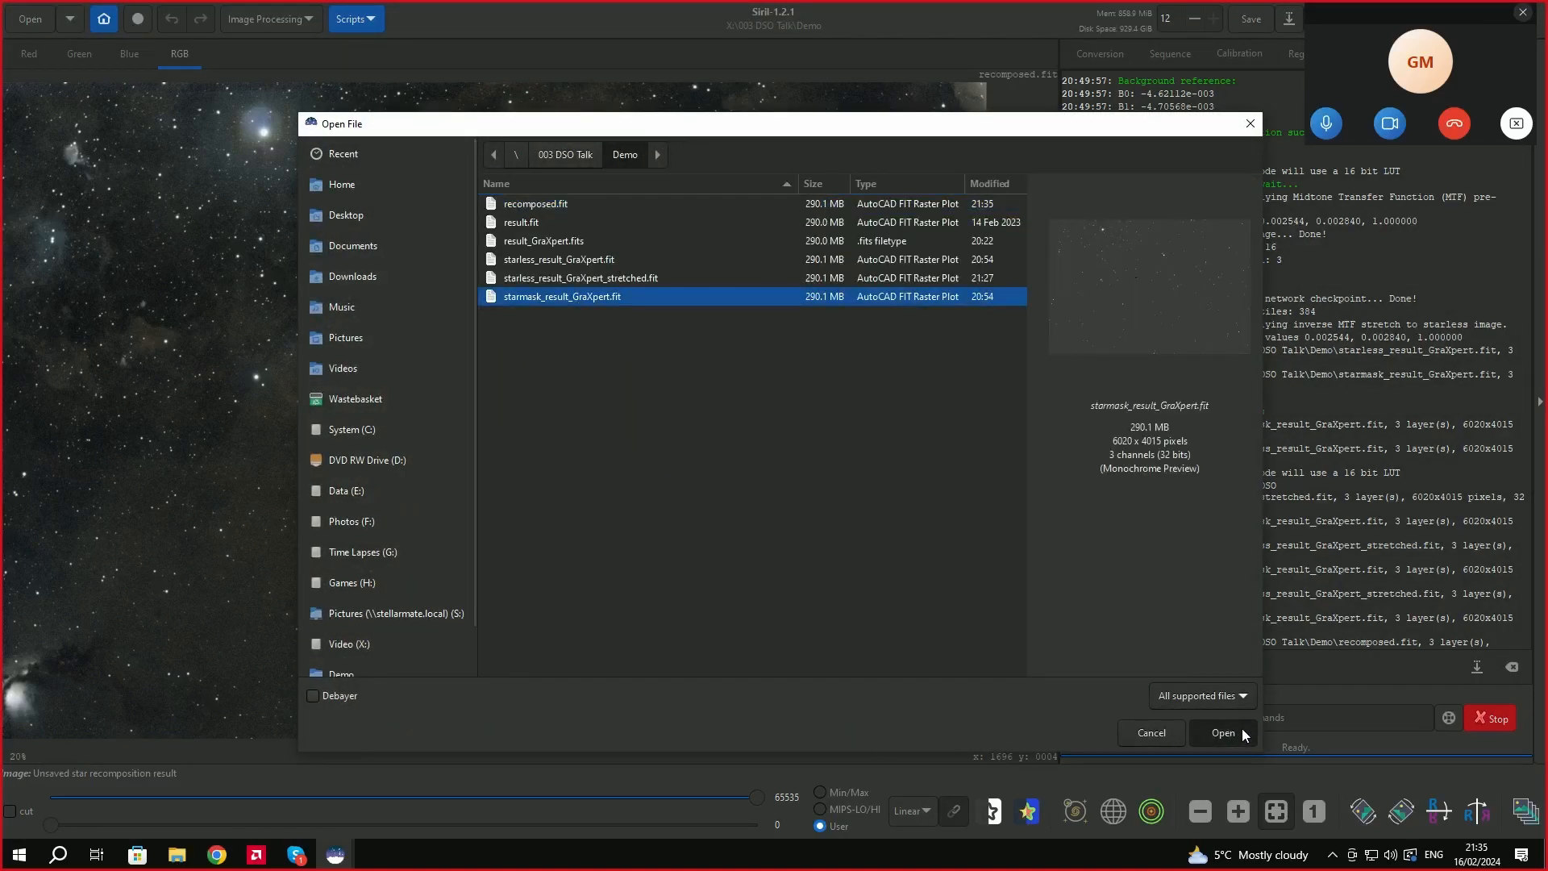
click(1241, 730)
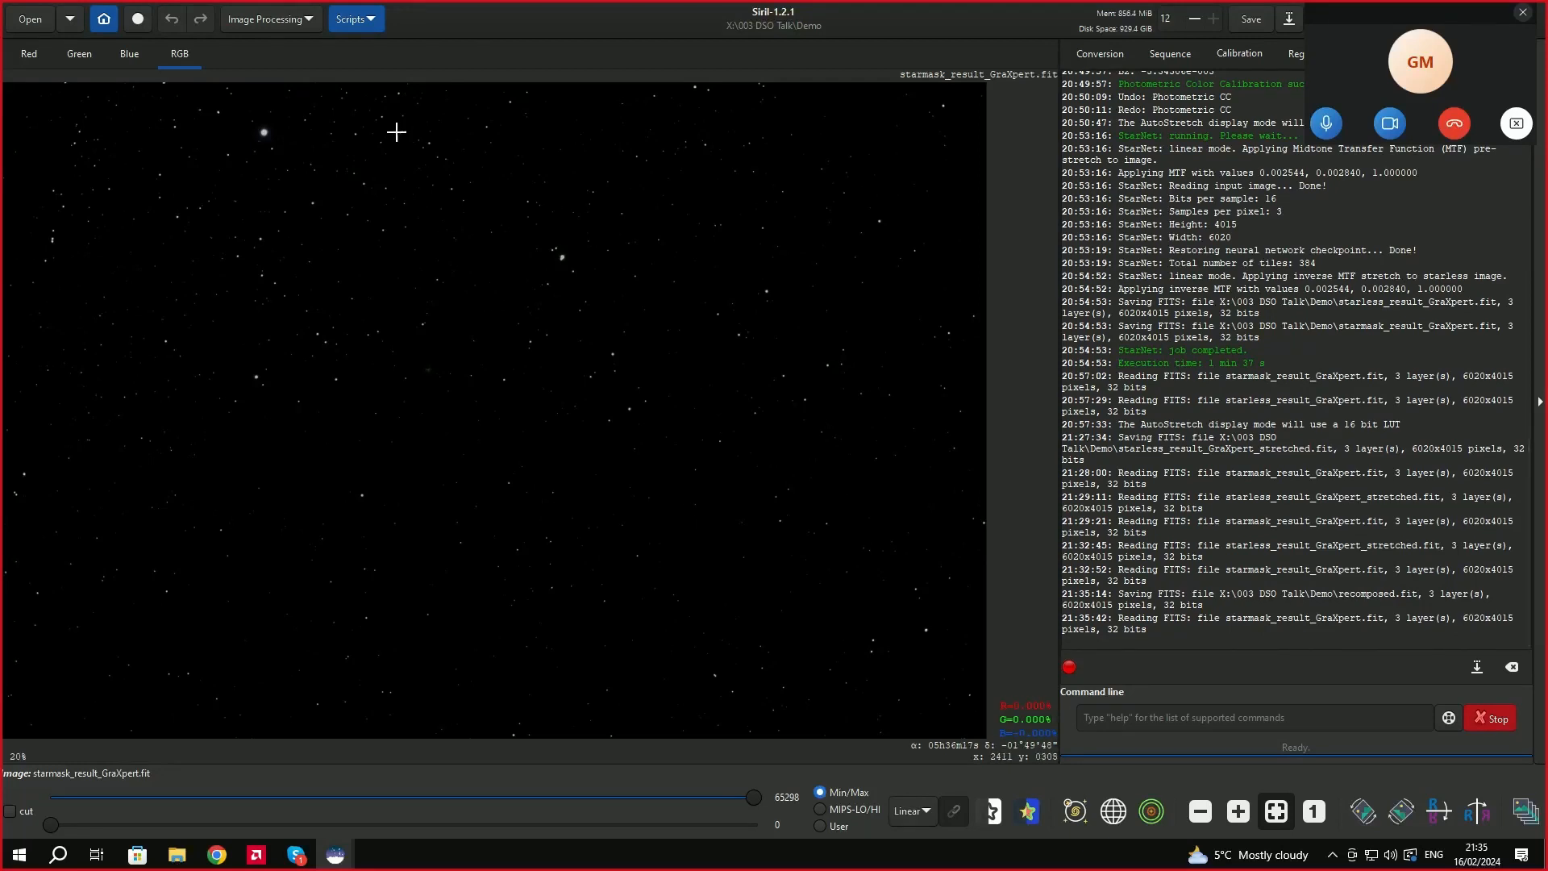
Apply an Asinh Transformation to the star mask with a stretch factor of 150 and human-weighted luminance.
click(310, 21)
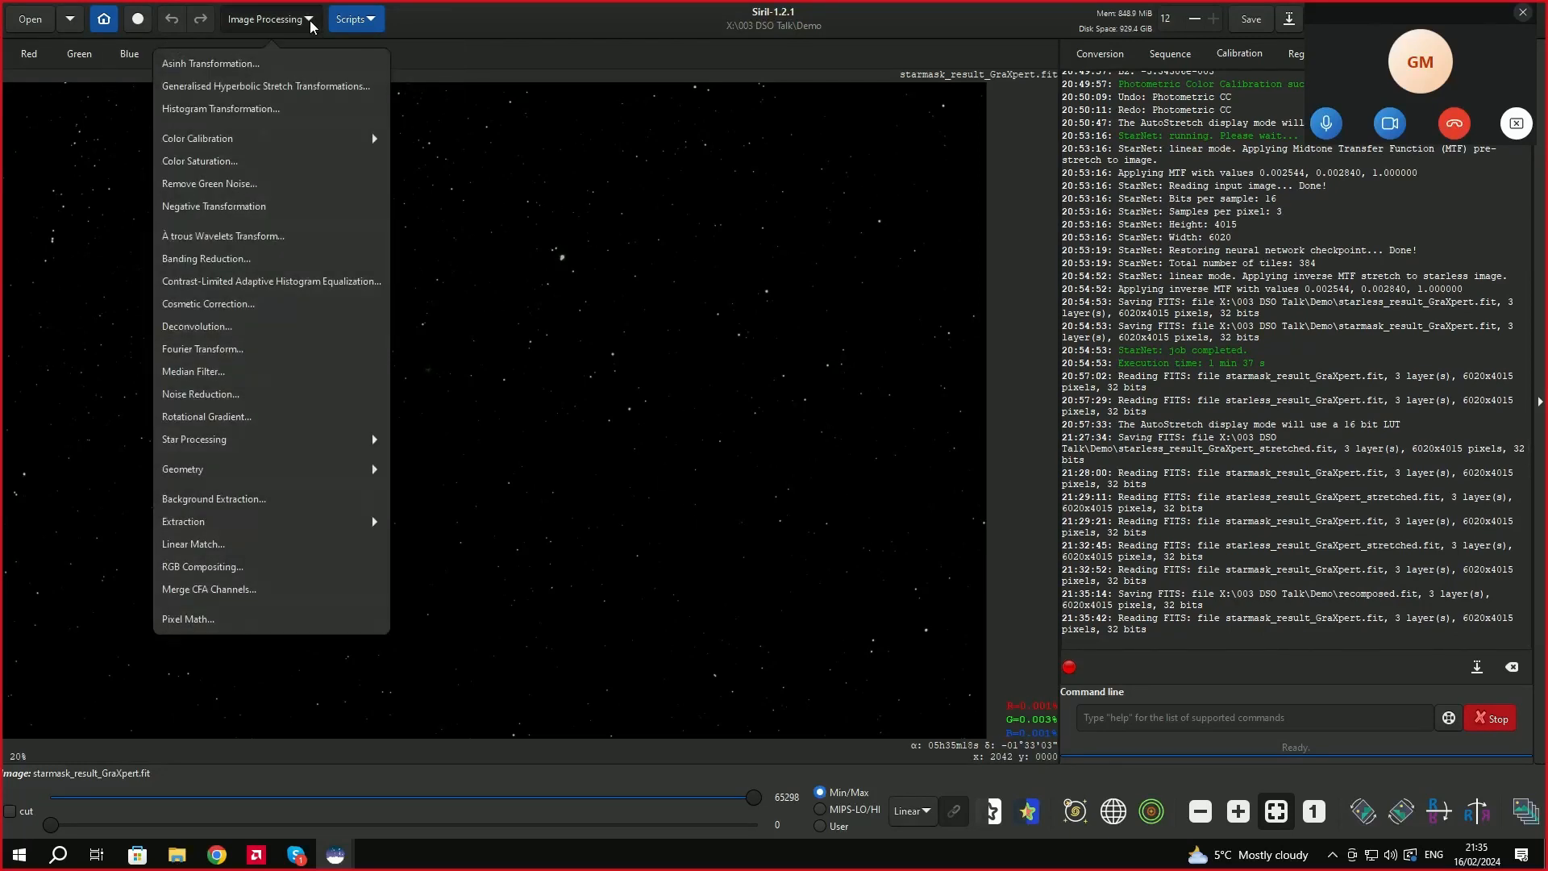
click(225, 68)
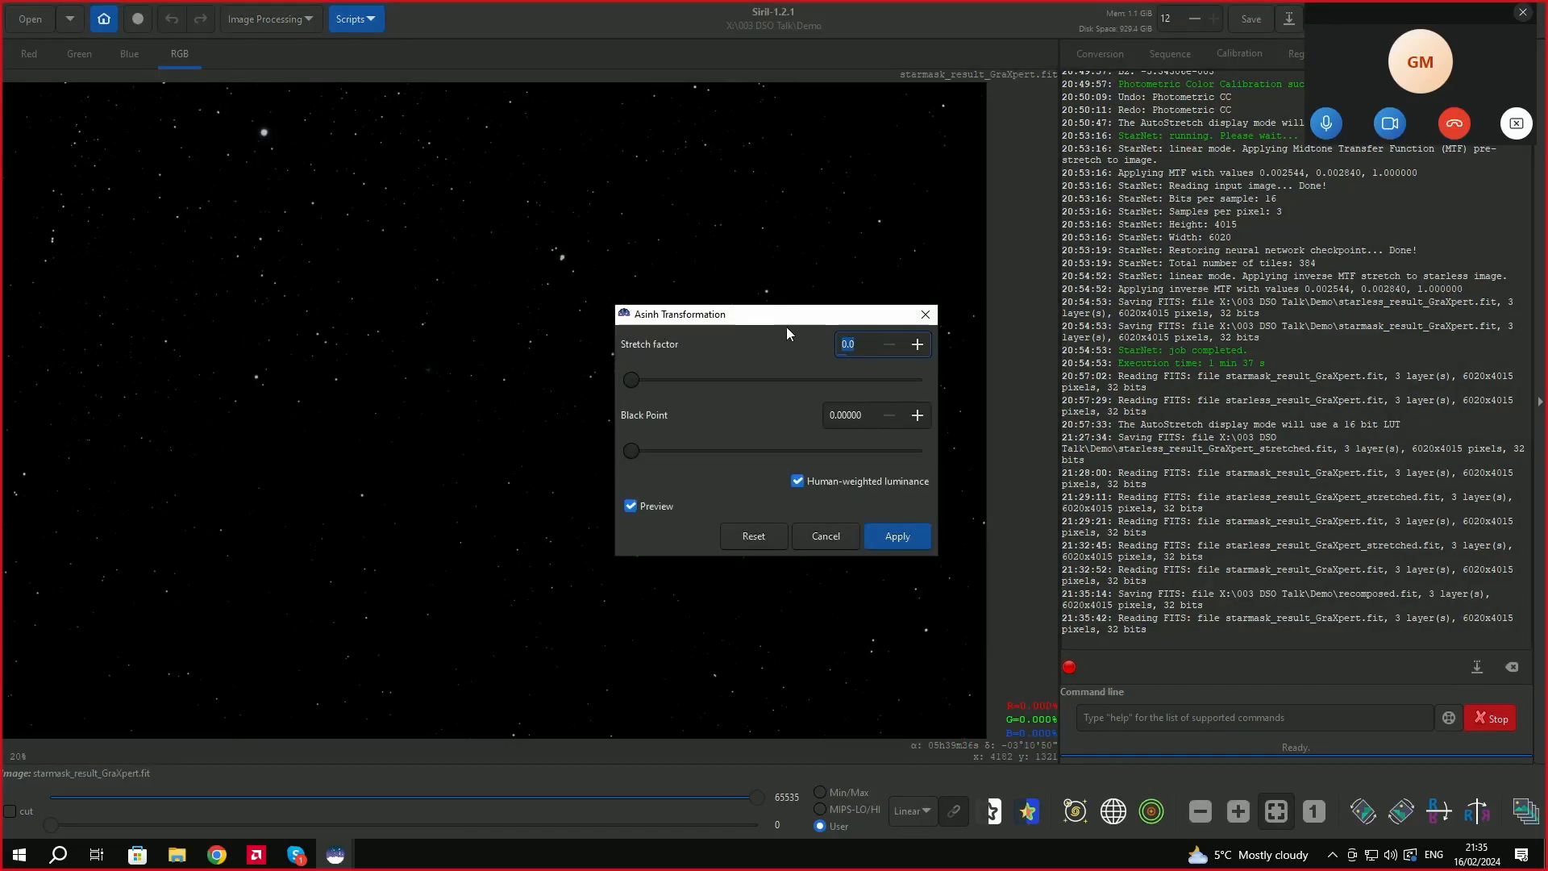
drag(796, 316, 1238, 271)
click(1300, 296)
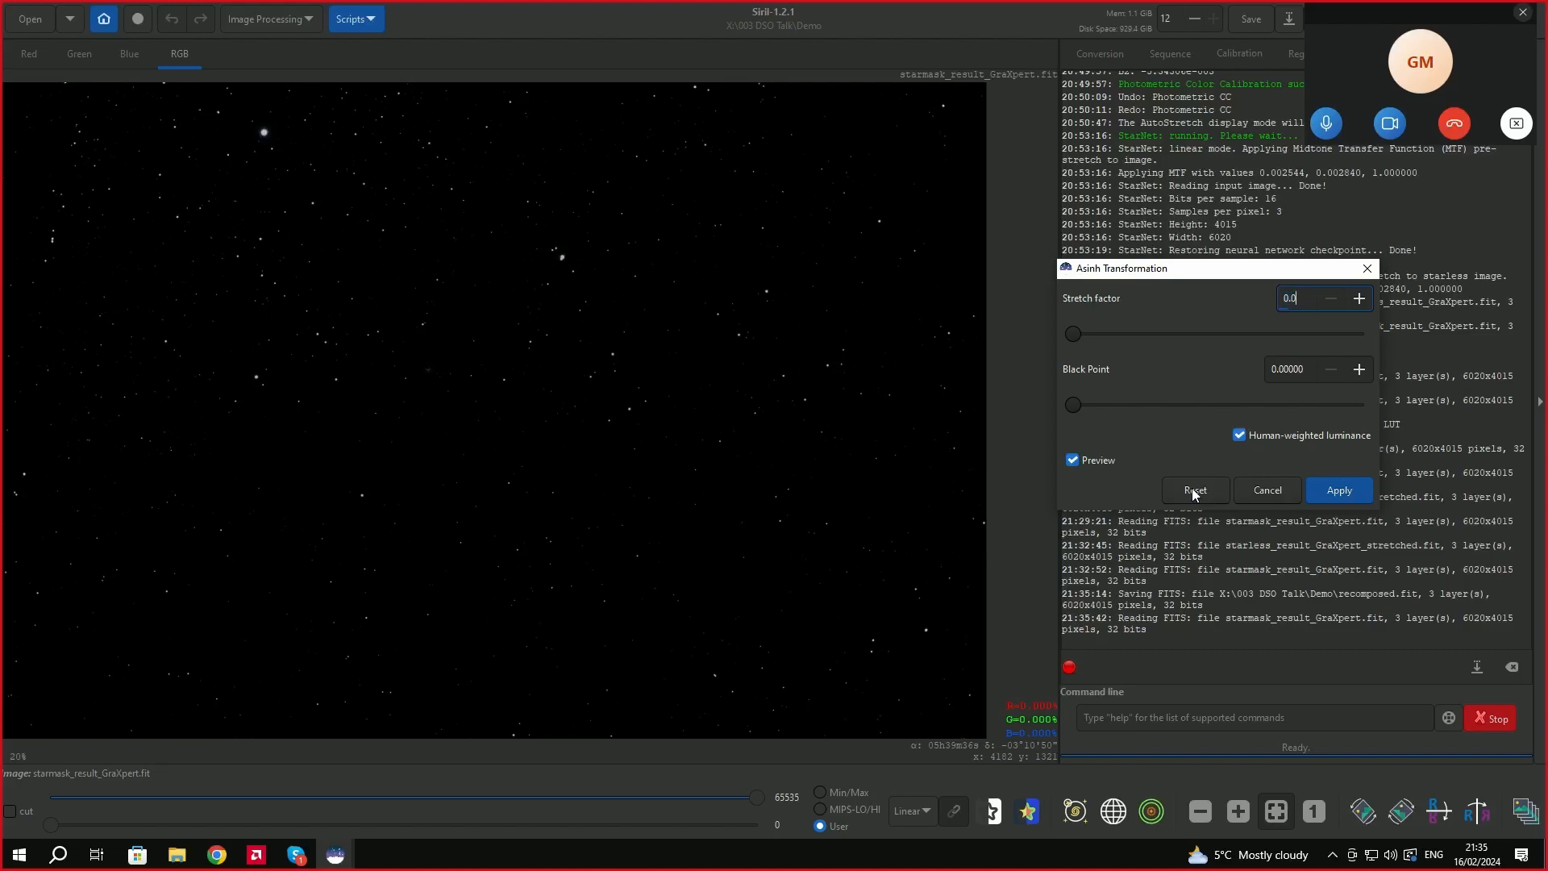
drag(1300, 295, 1260, 306)
key(Return)
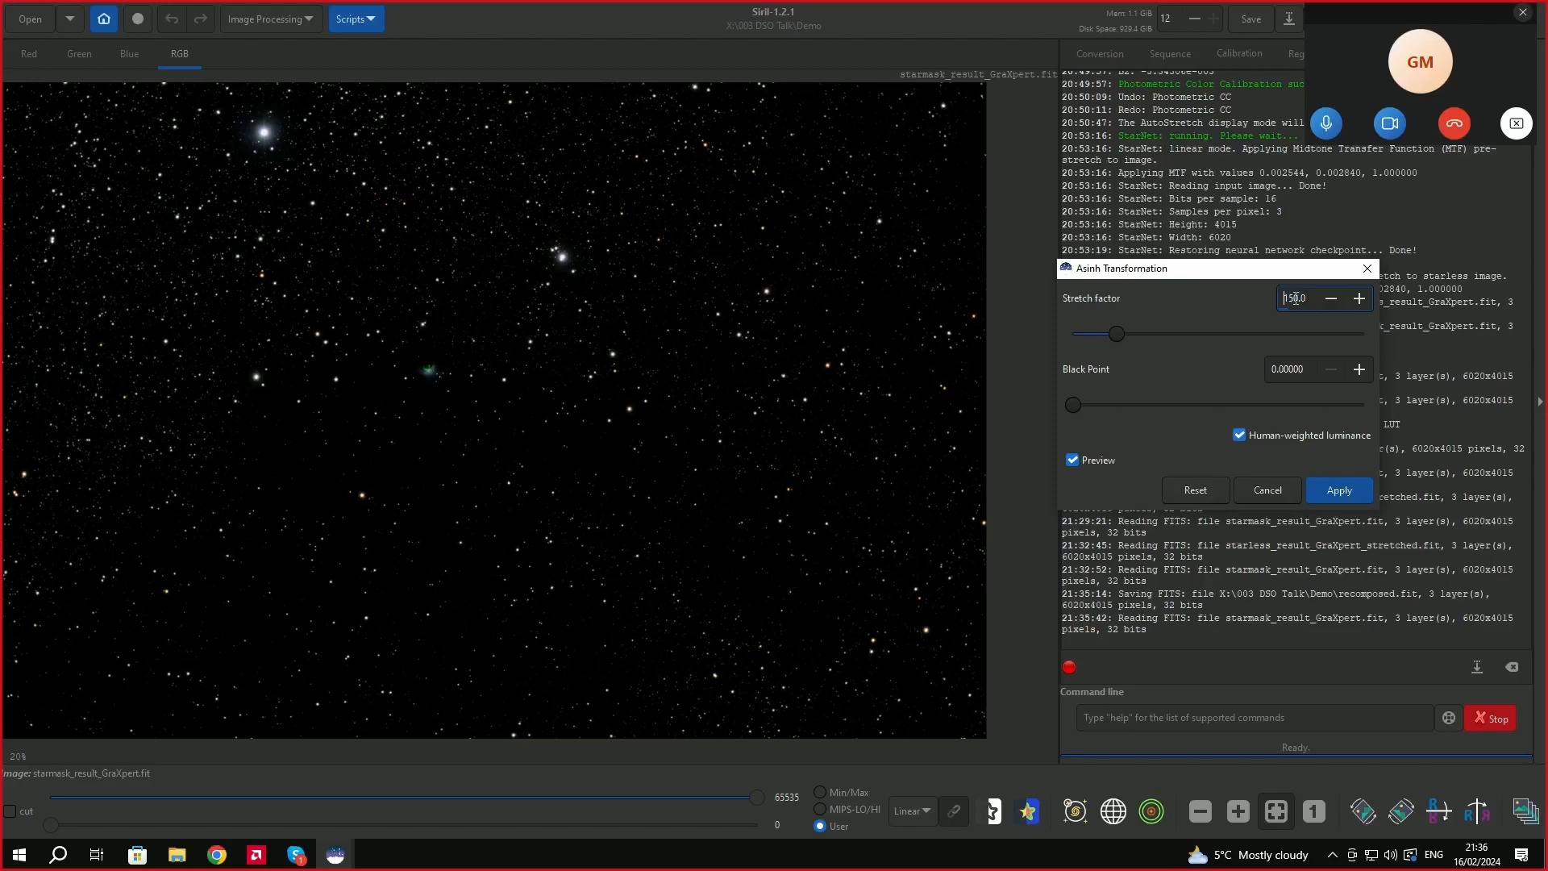
click(1336, 489)
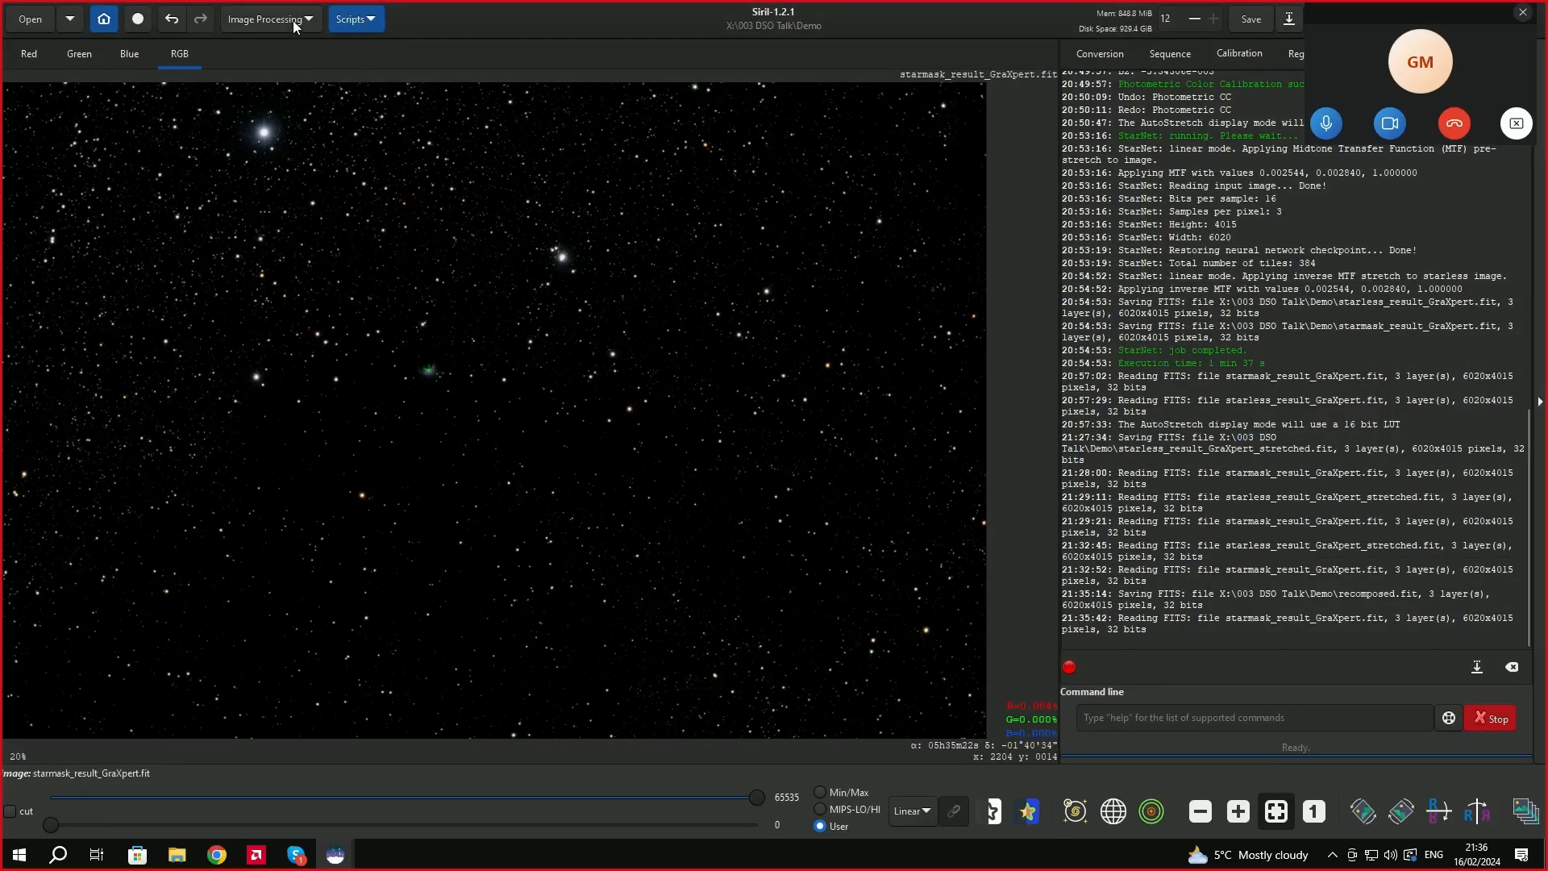
Apply a second Asinh Transformation to the star mask with a stretch factor of 10.
click(295, 26)
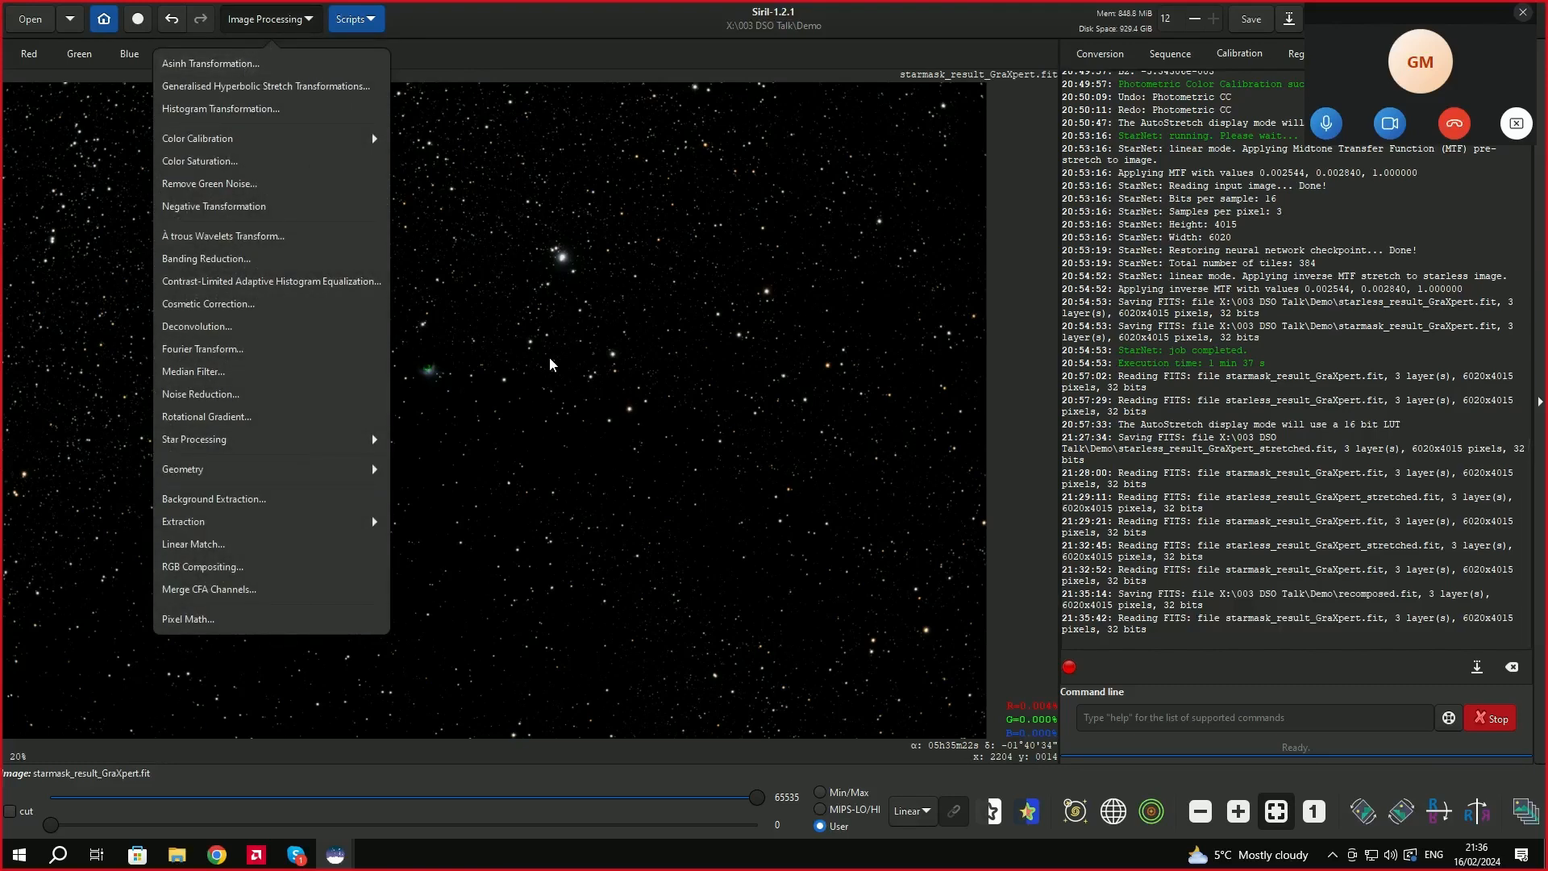
click(212, 68)
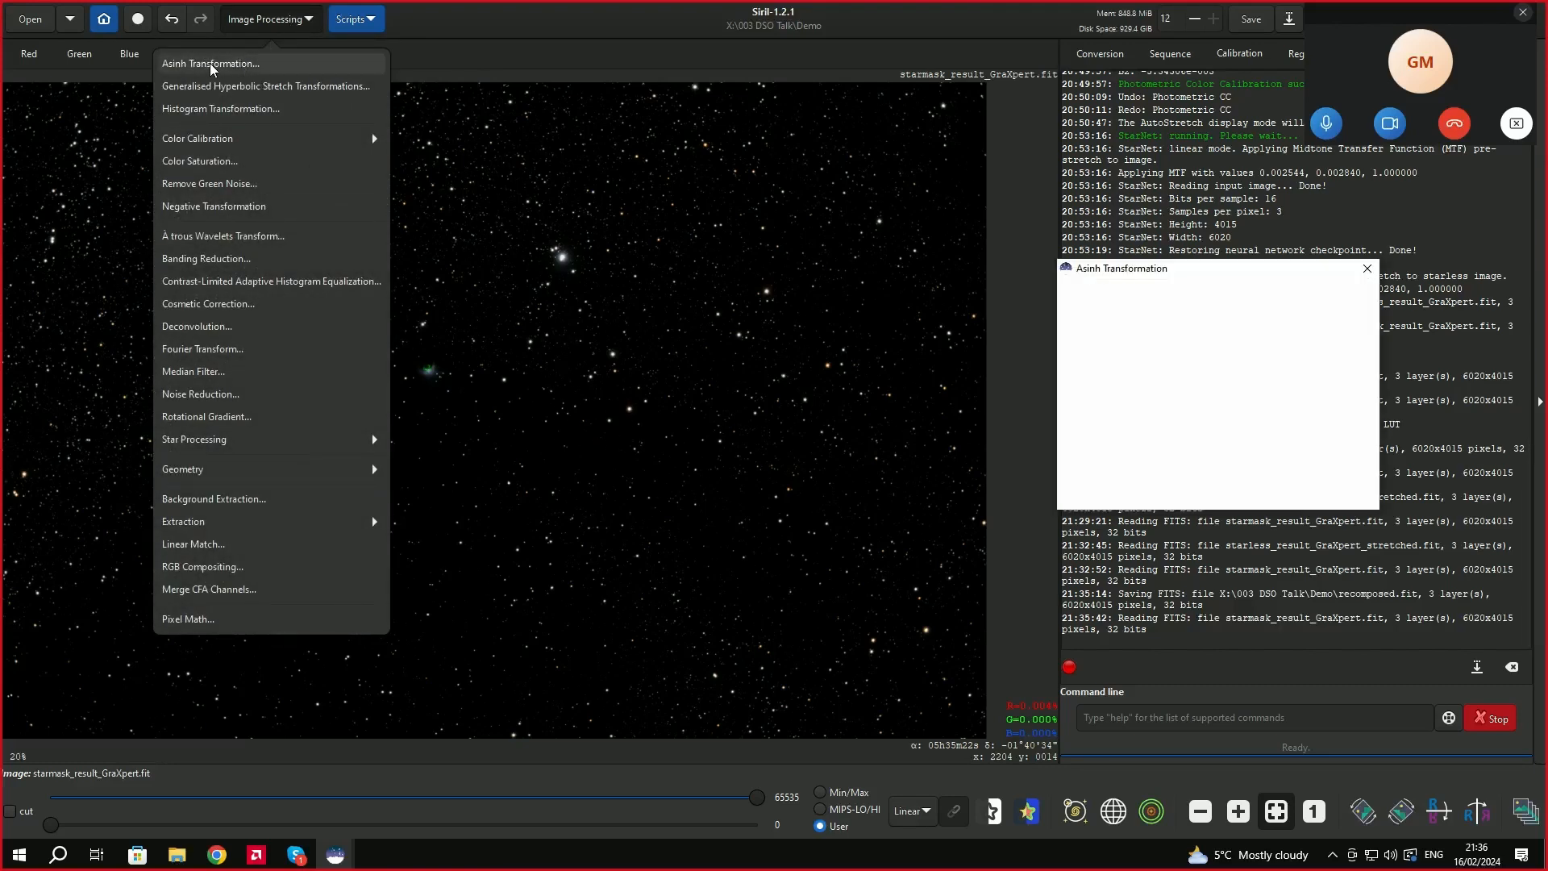
drag(1231, 278, 1249, 289)
drag(1099, 350, 1110, 352)
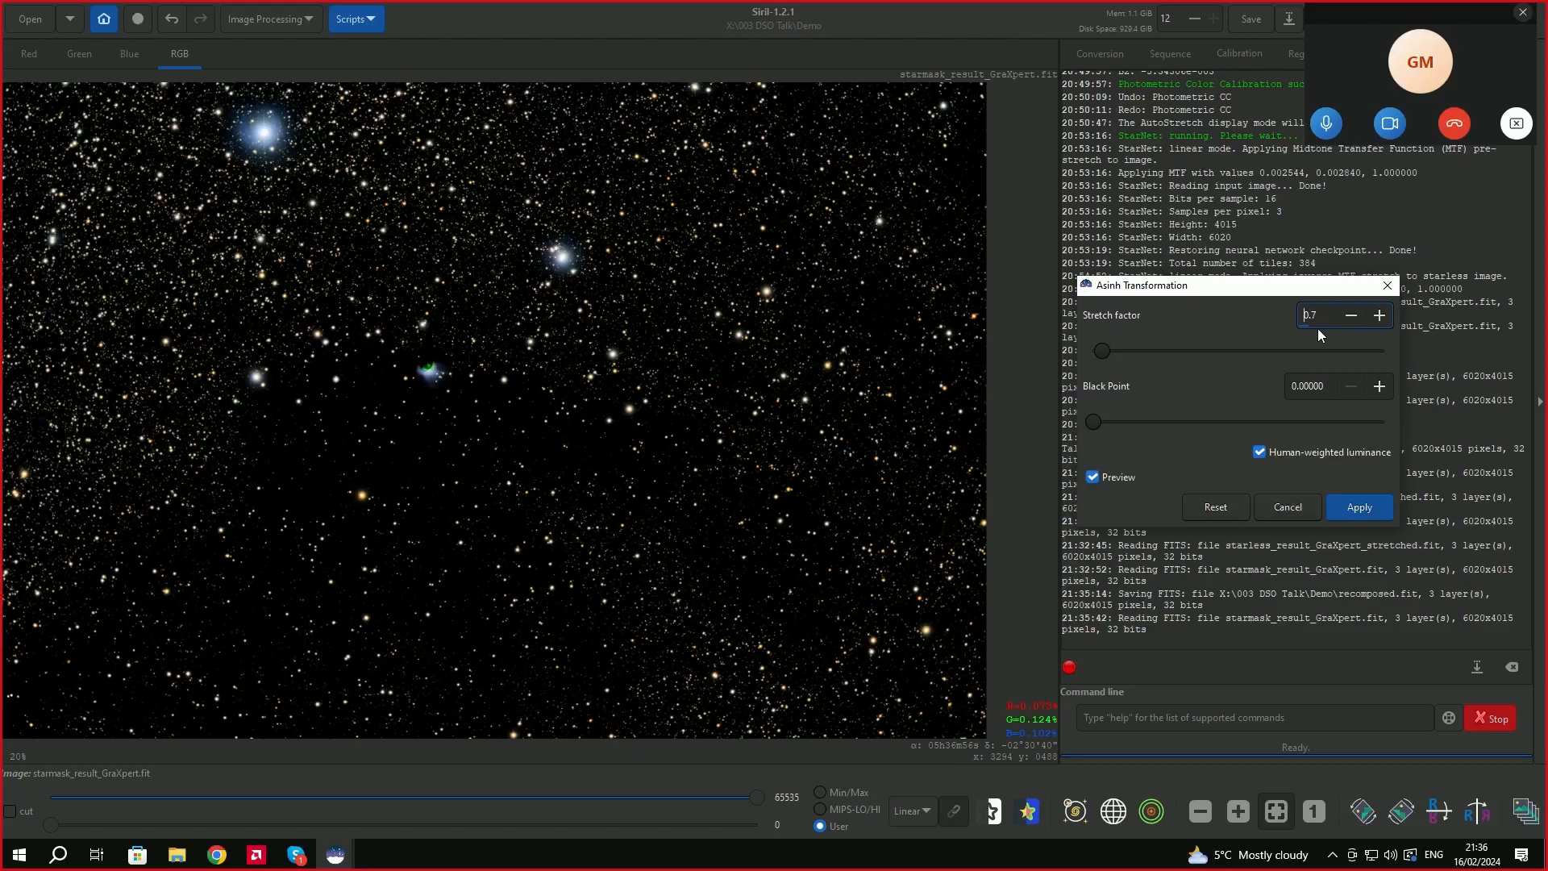
text(0)
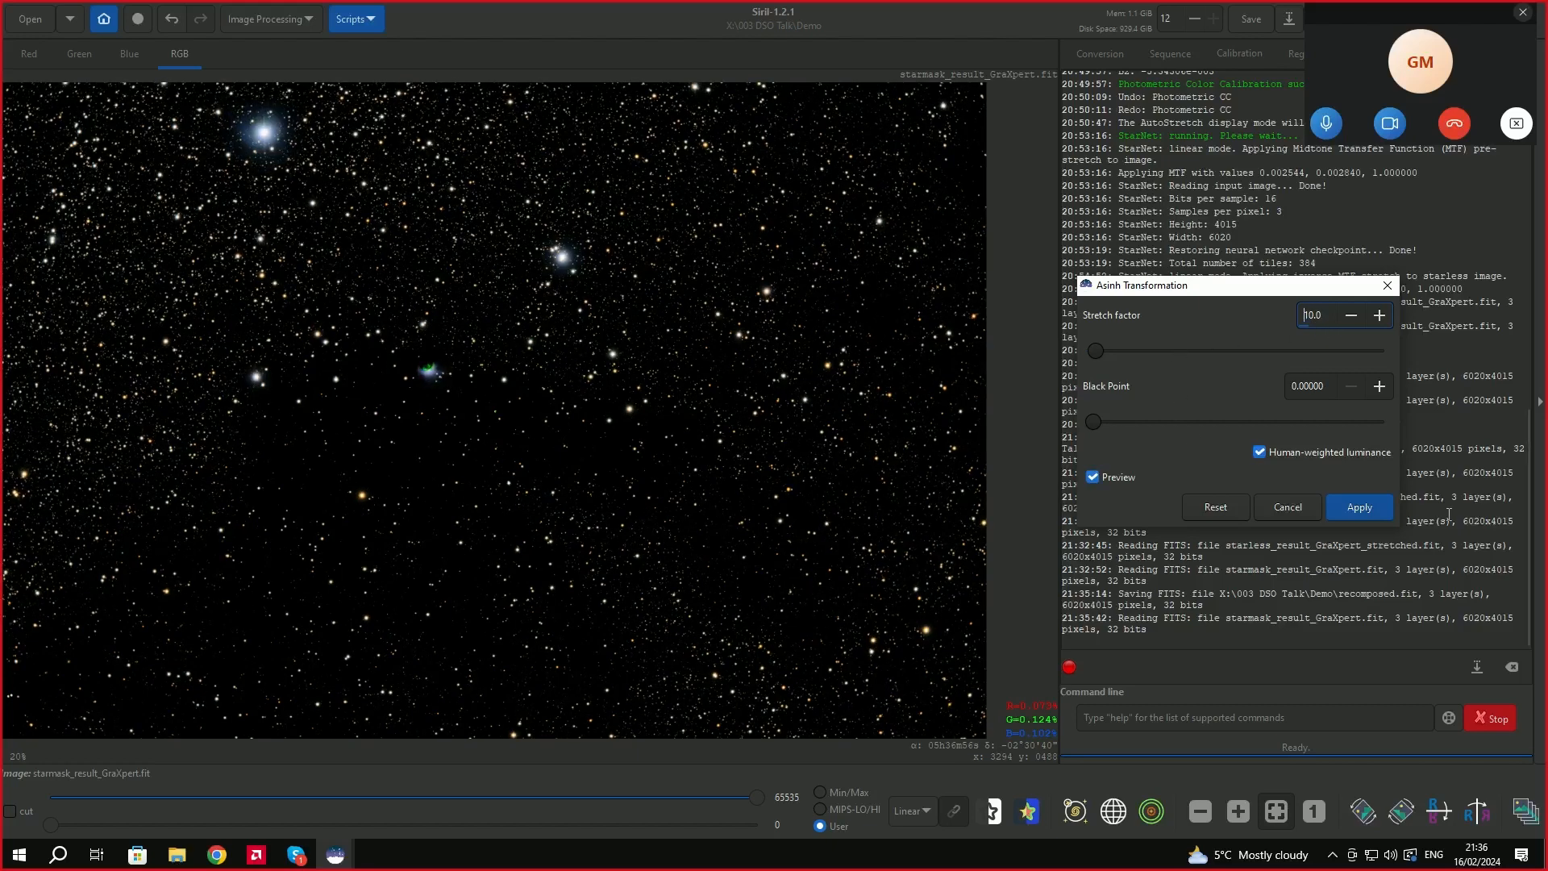
click(1370, 512)
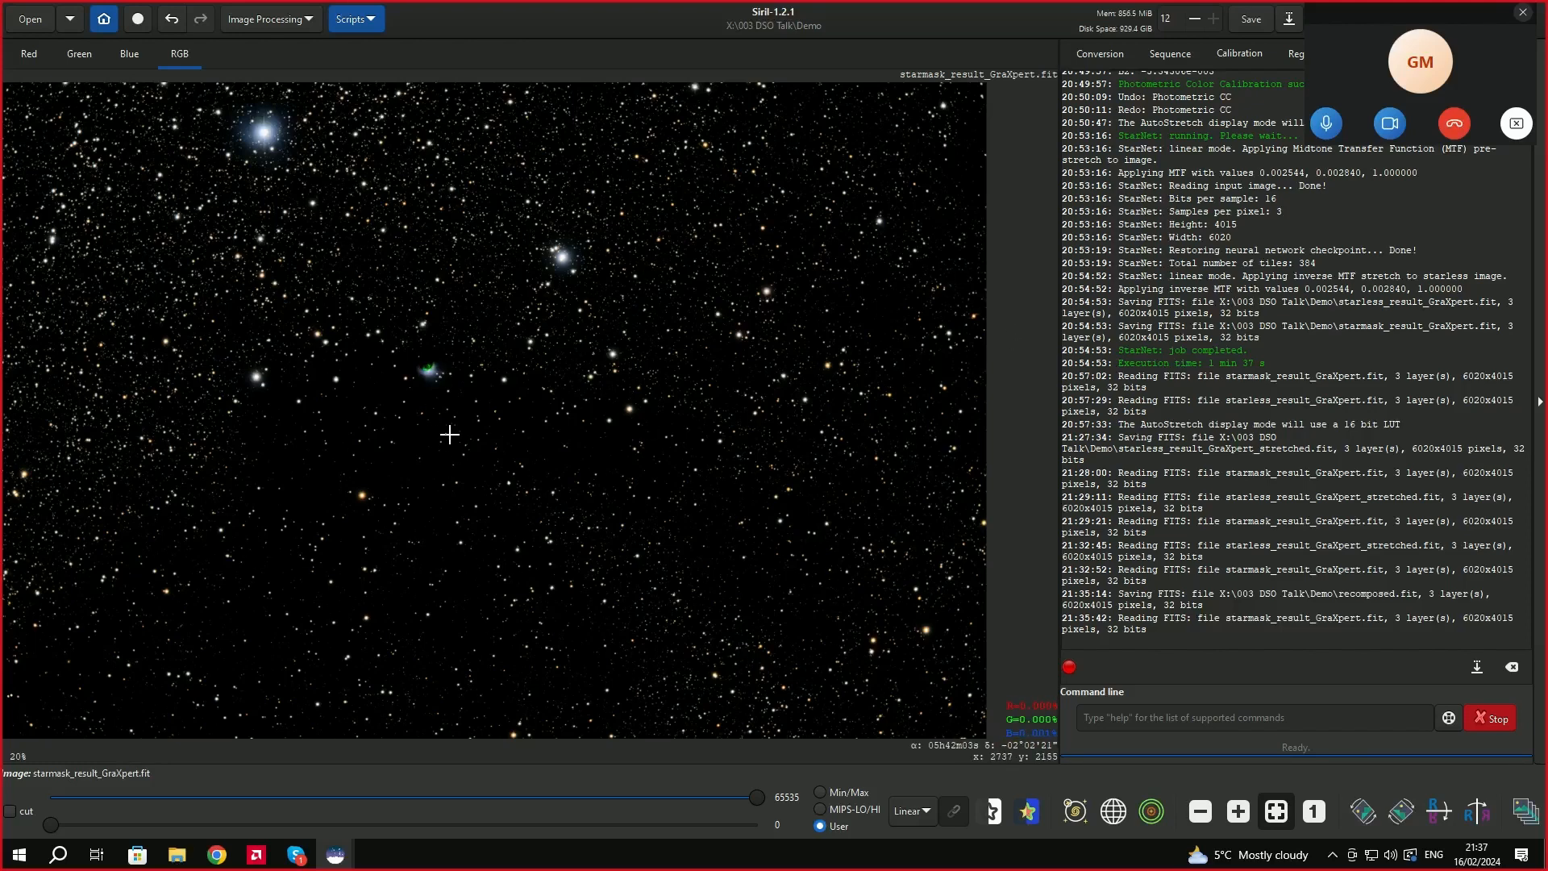
Save the stretched star mask as starmask_stretched.fit in the Demo folder, in 32-bit floating point format.
click(1289, 20)
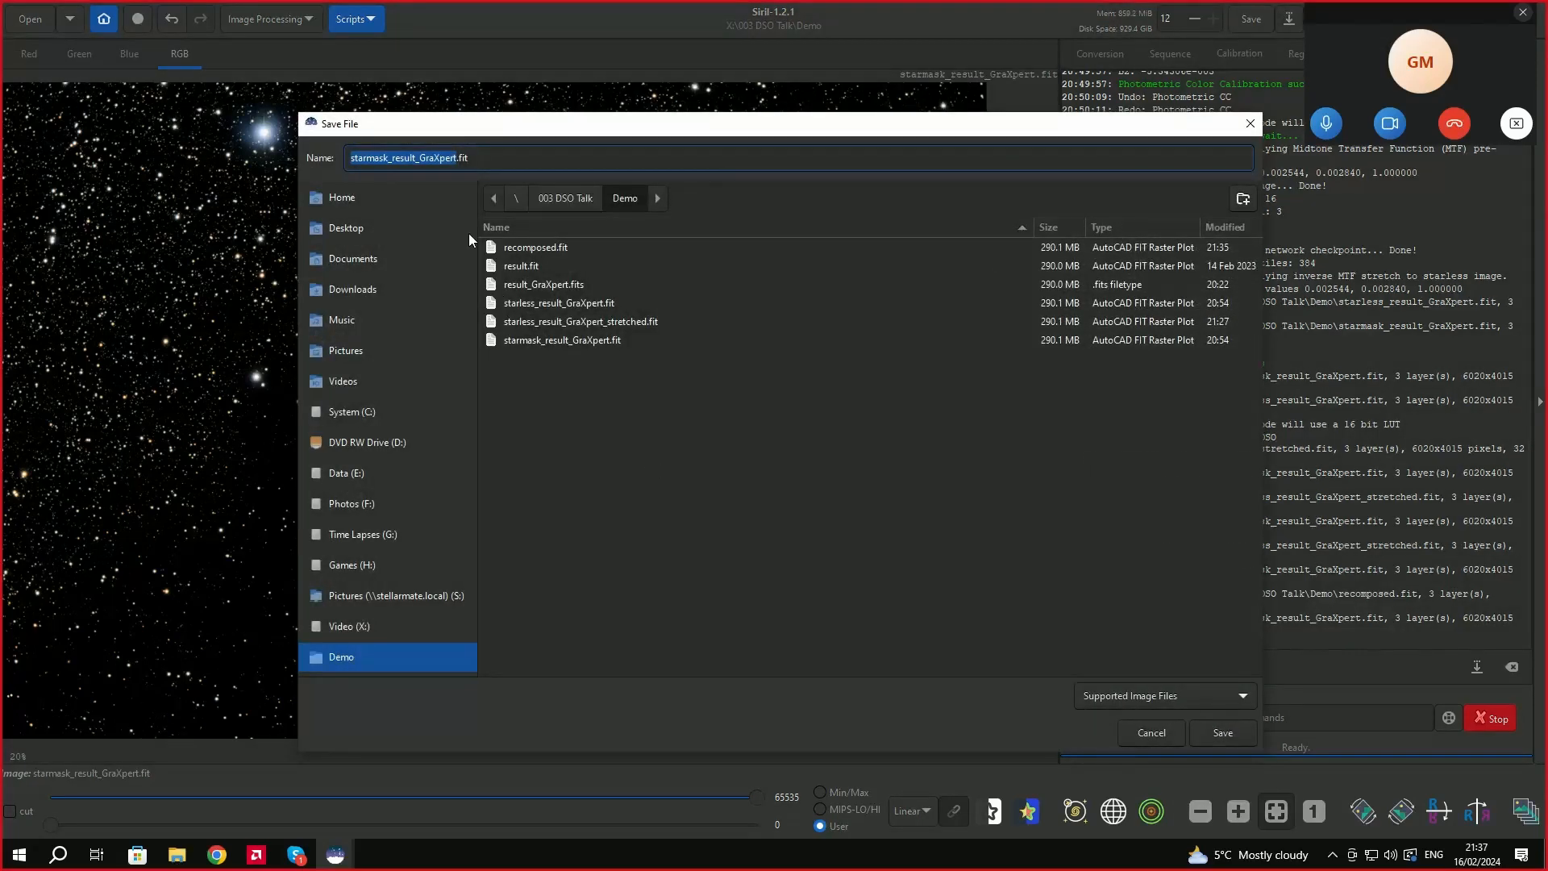
click(457, 159)
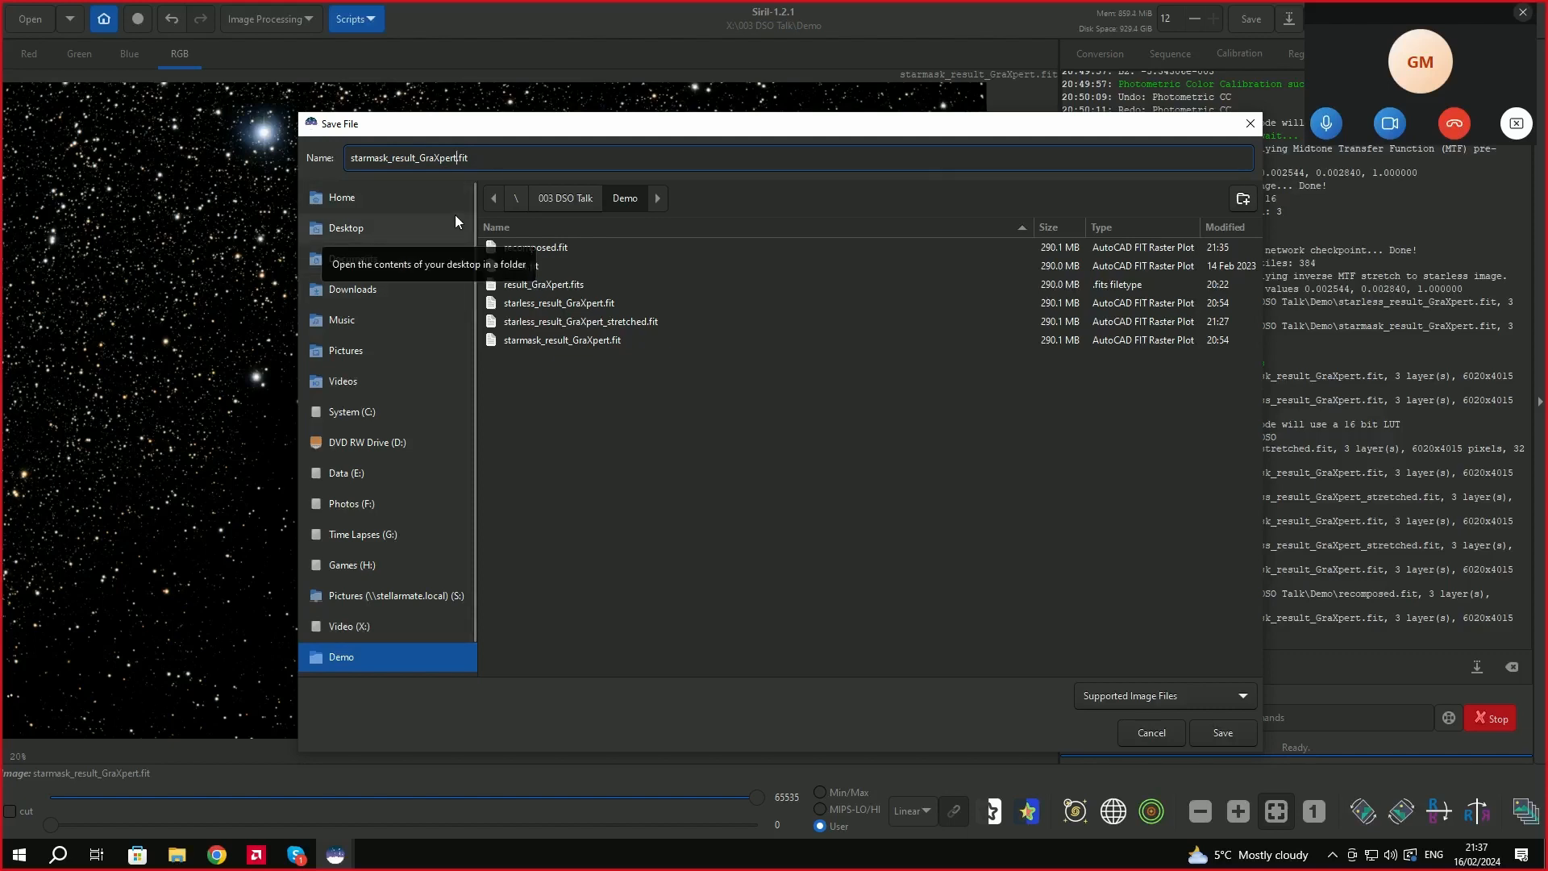
key(BackSpace)
key(BackSpace)
key(BackSpace)
key(BackSpace)
key(BackSpace)
key(BackSpace)
key(BackSpace)
key(BackSpace)
key(BackSpace)
key(BackSpace)
key(BackSpace)
key(BackSpace)
key(BackSpace)
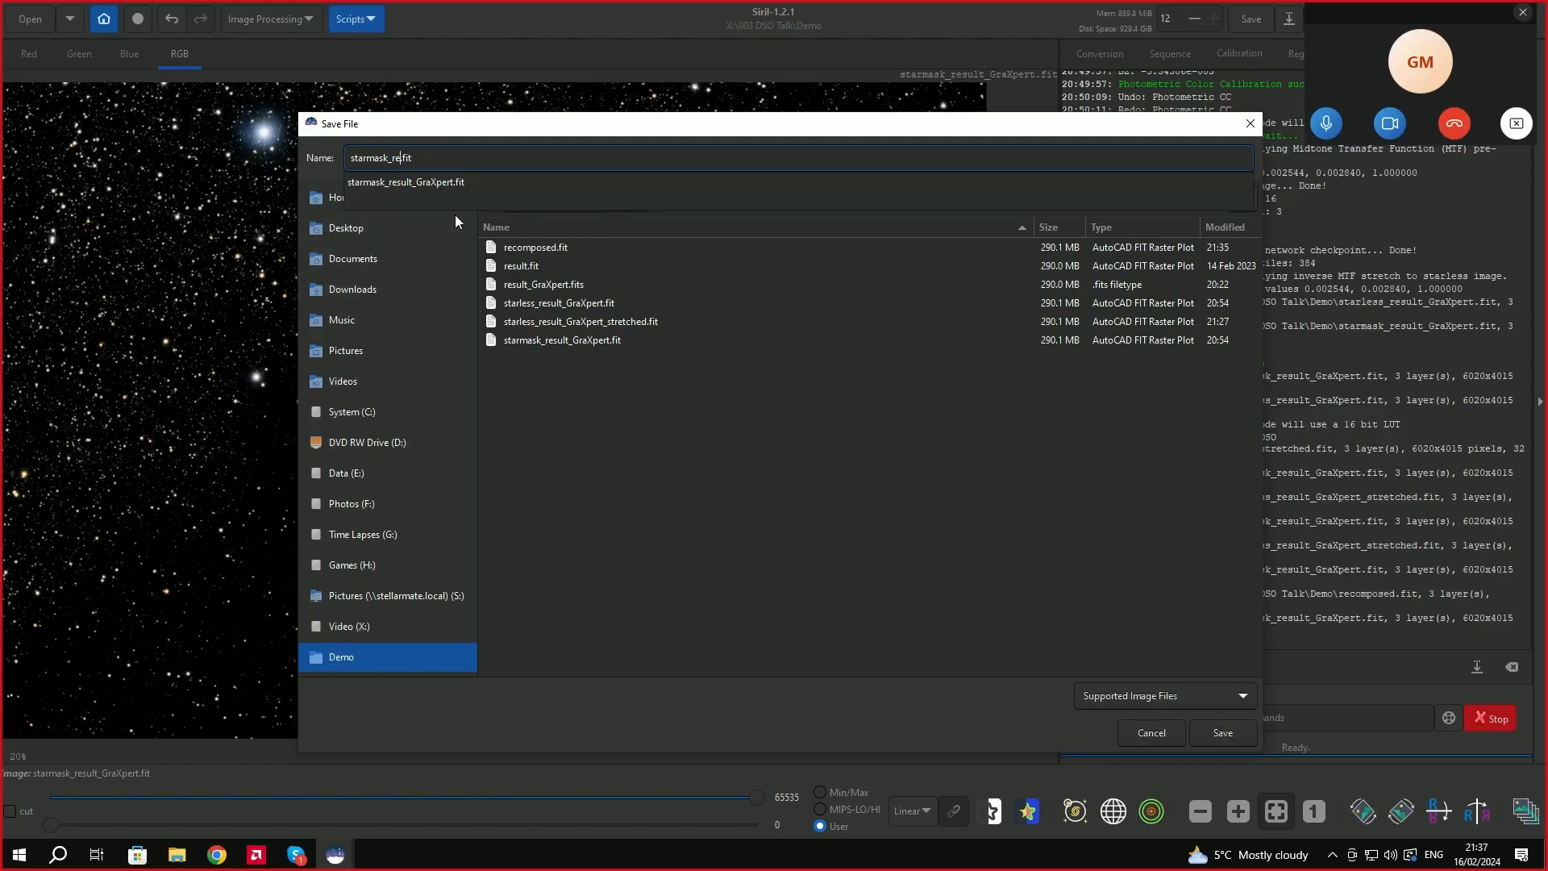
key(BackSpace)
key(BackSpace)
text(stretch)
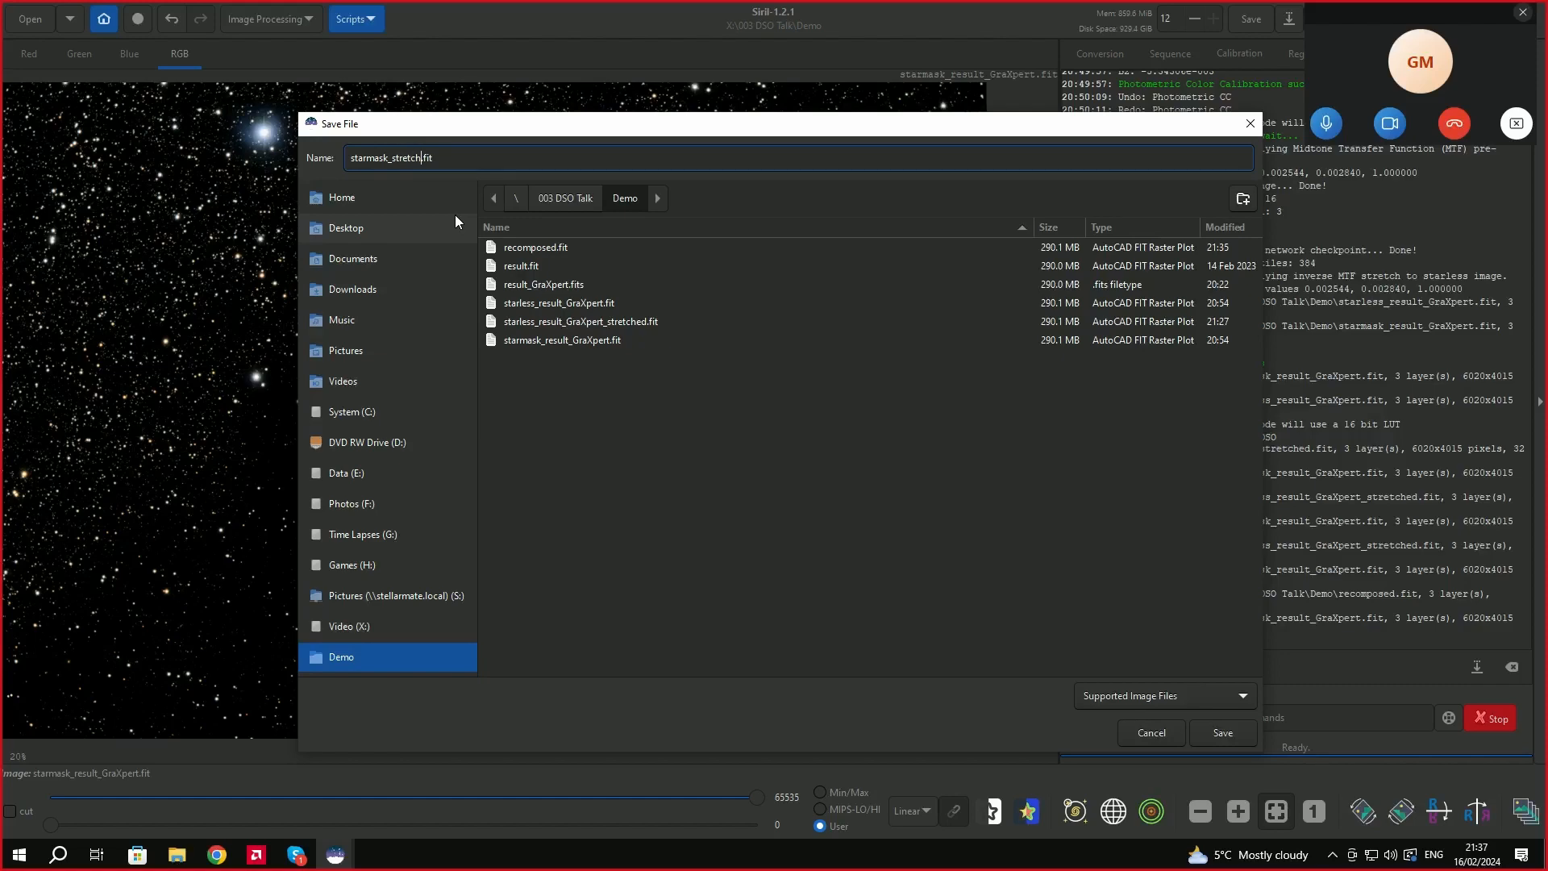
text(ed)
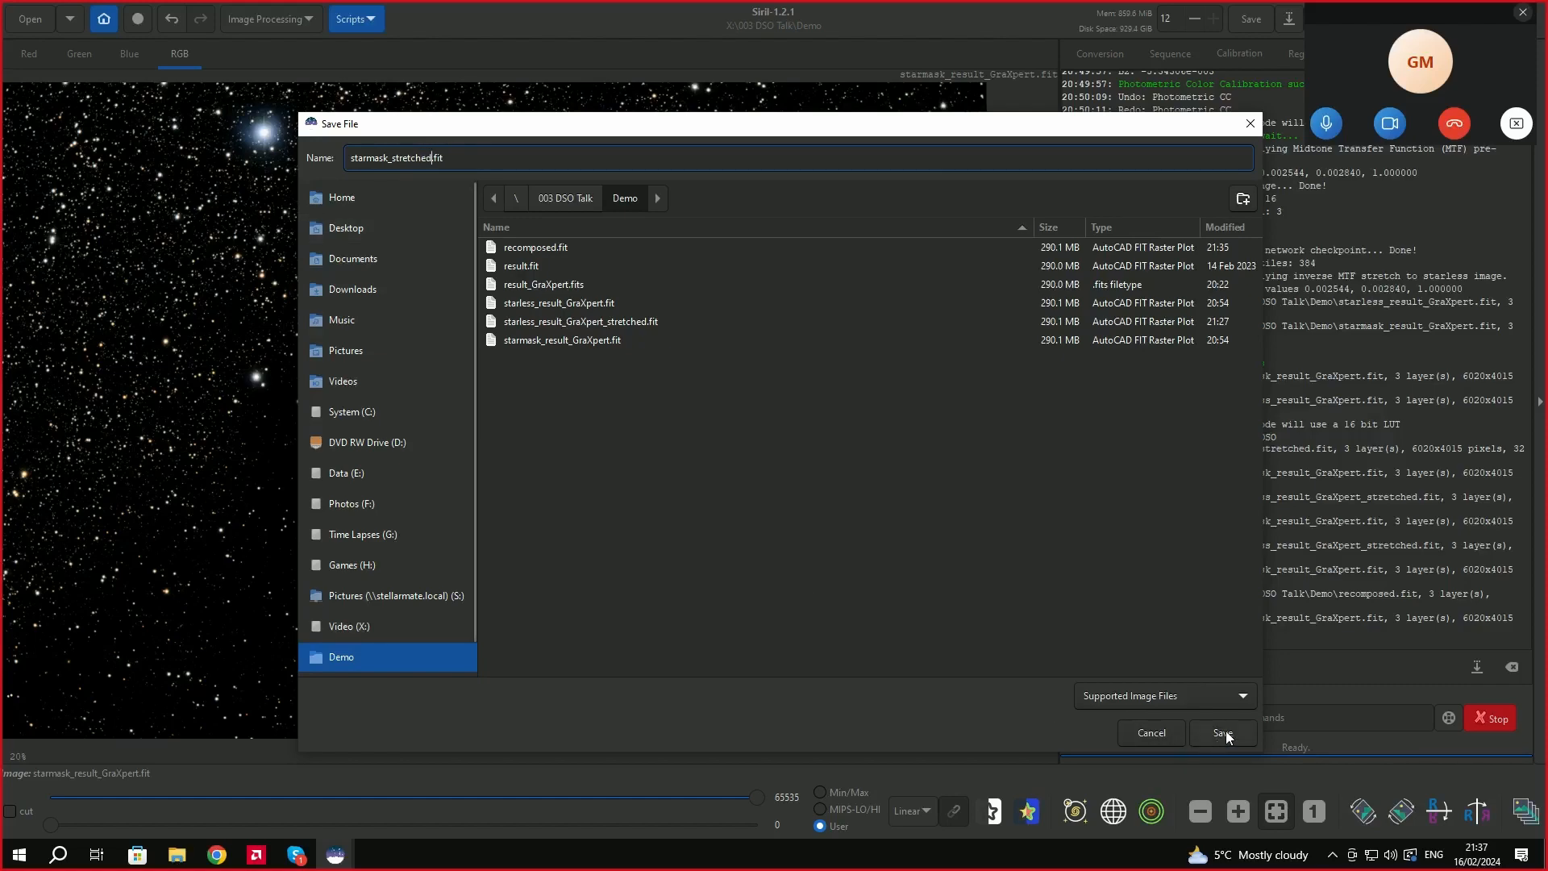
click(1223, 732)
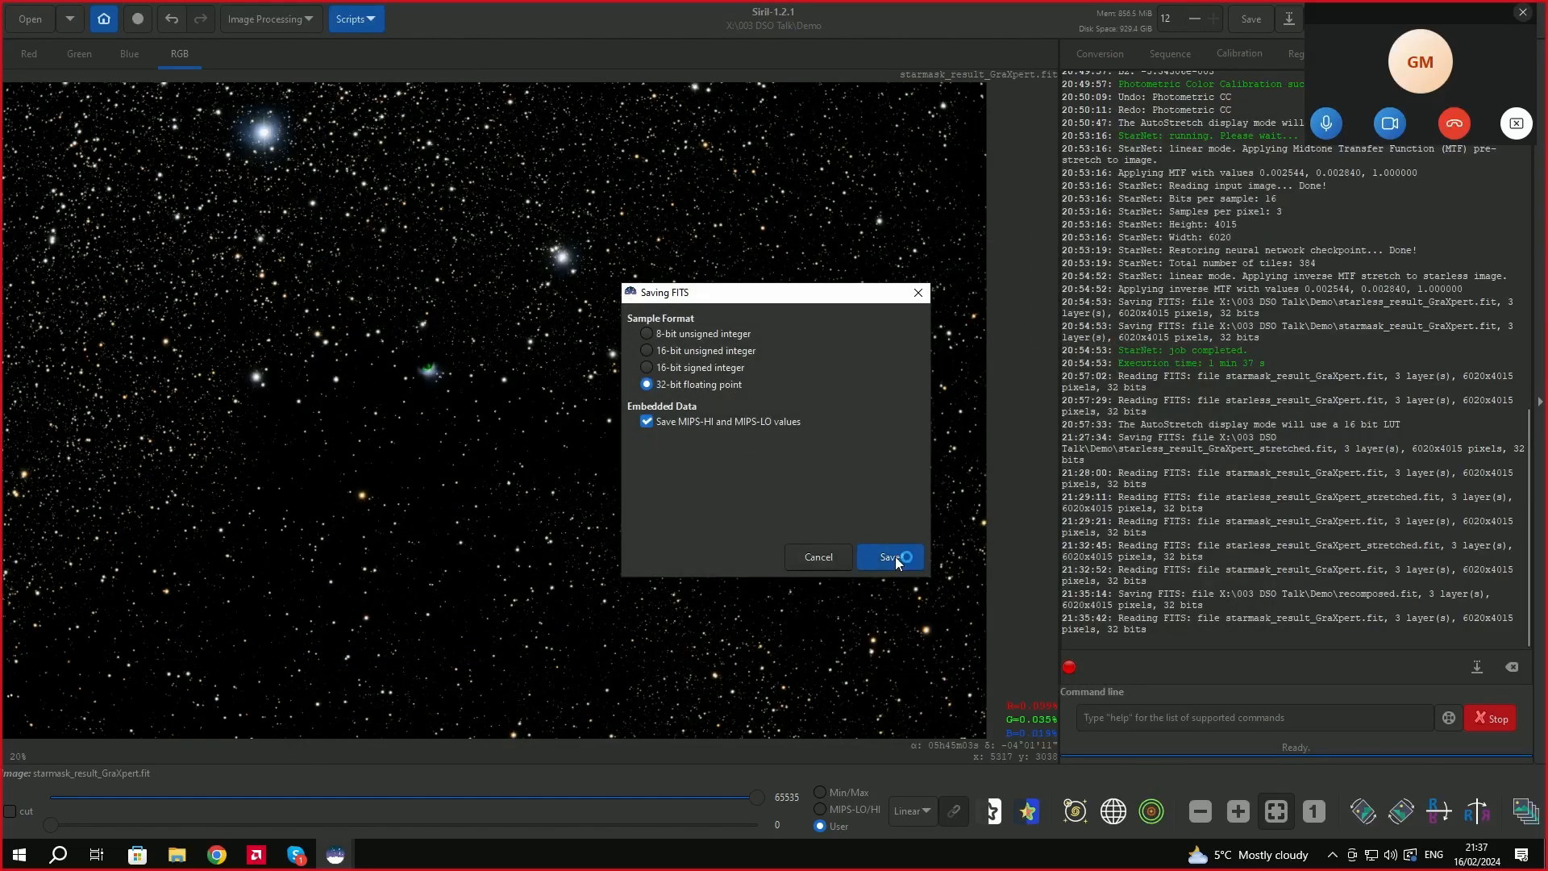
click(890, 556)
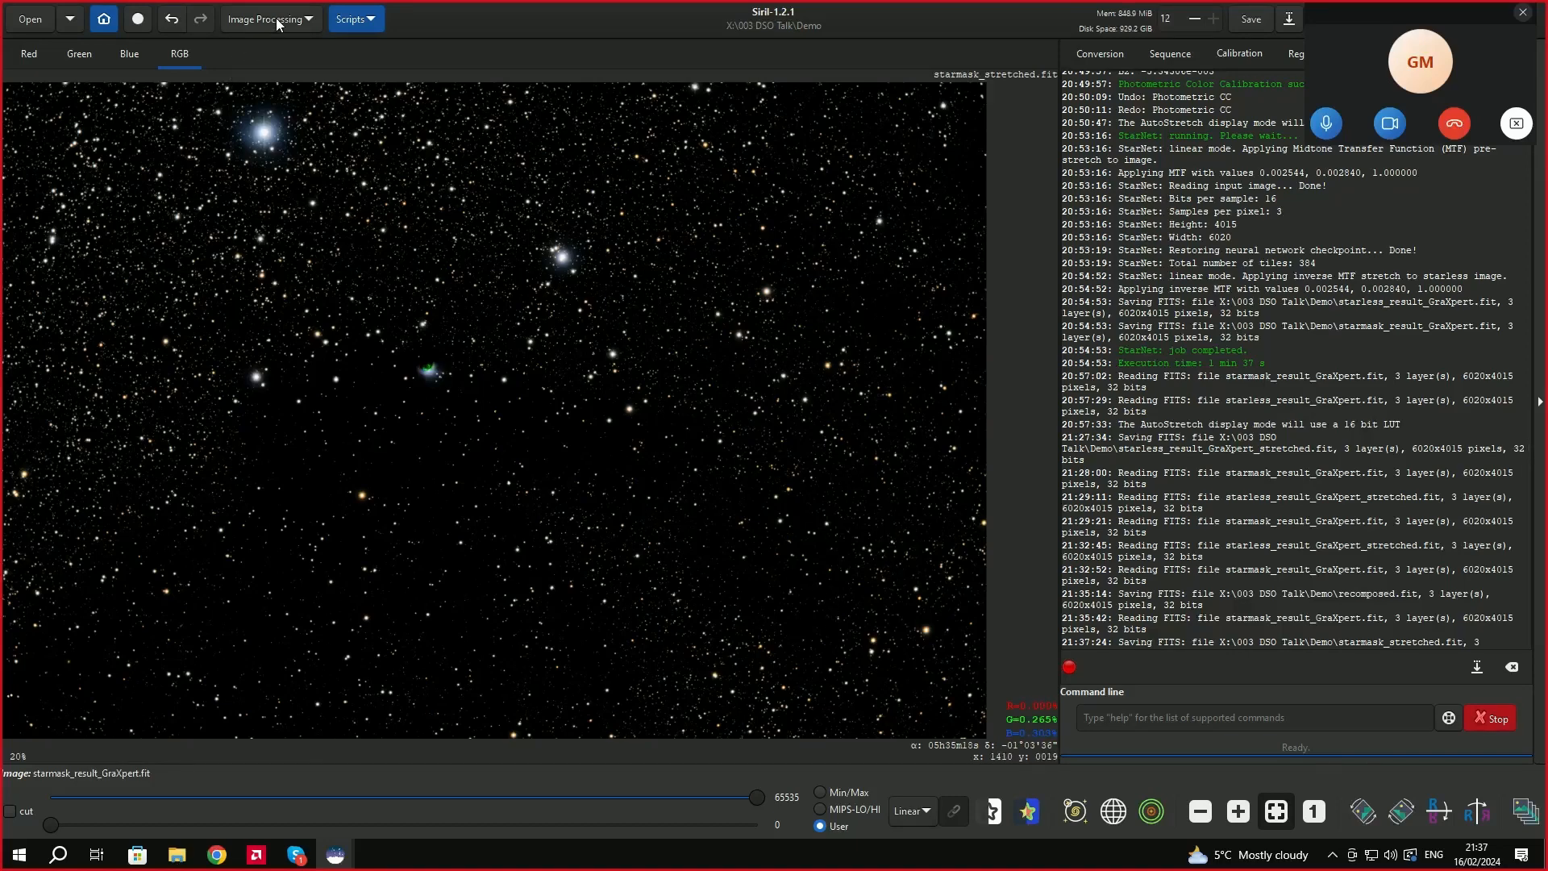
Start a new Star Recomposition and load starless_result_GraXpert_stretched from the Demo folder as the background image.
click(279, 21)
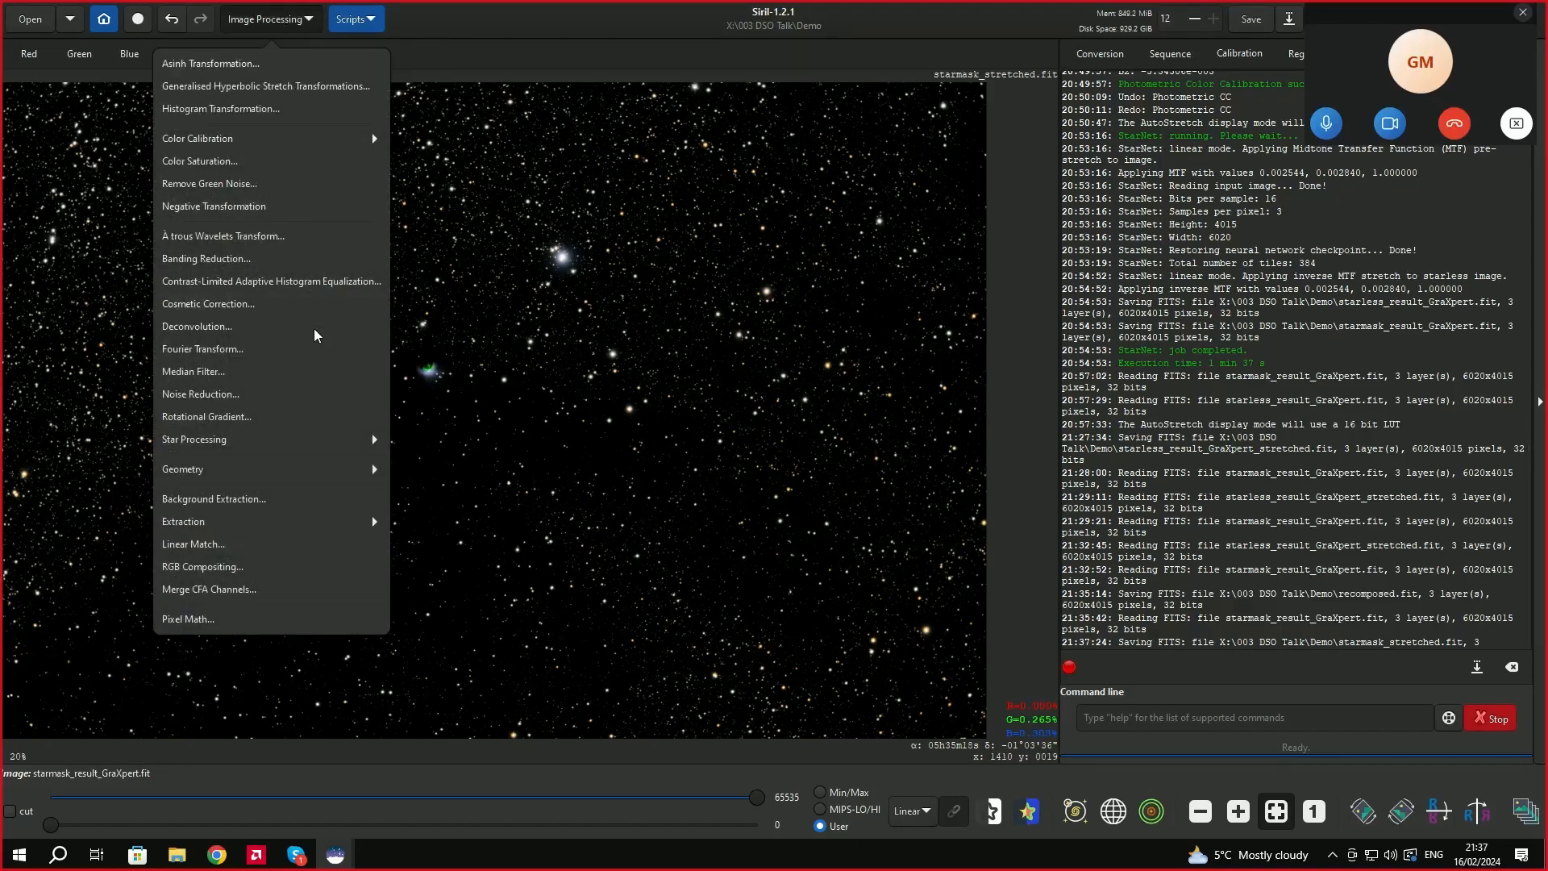
click(244, 443)
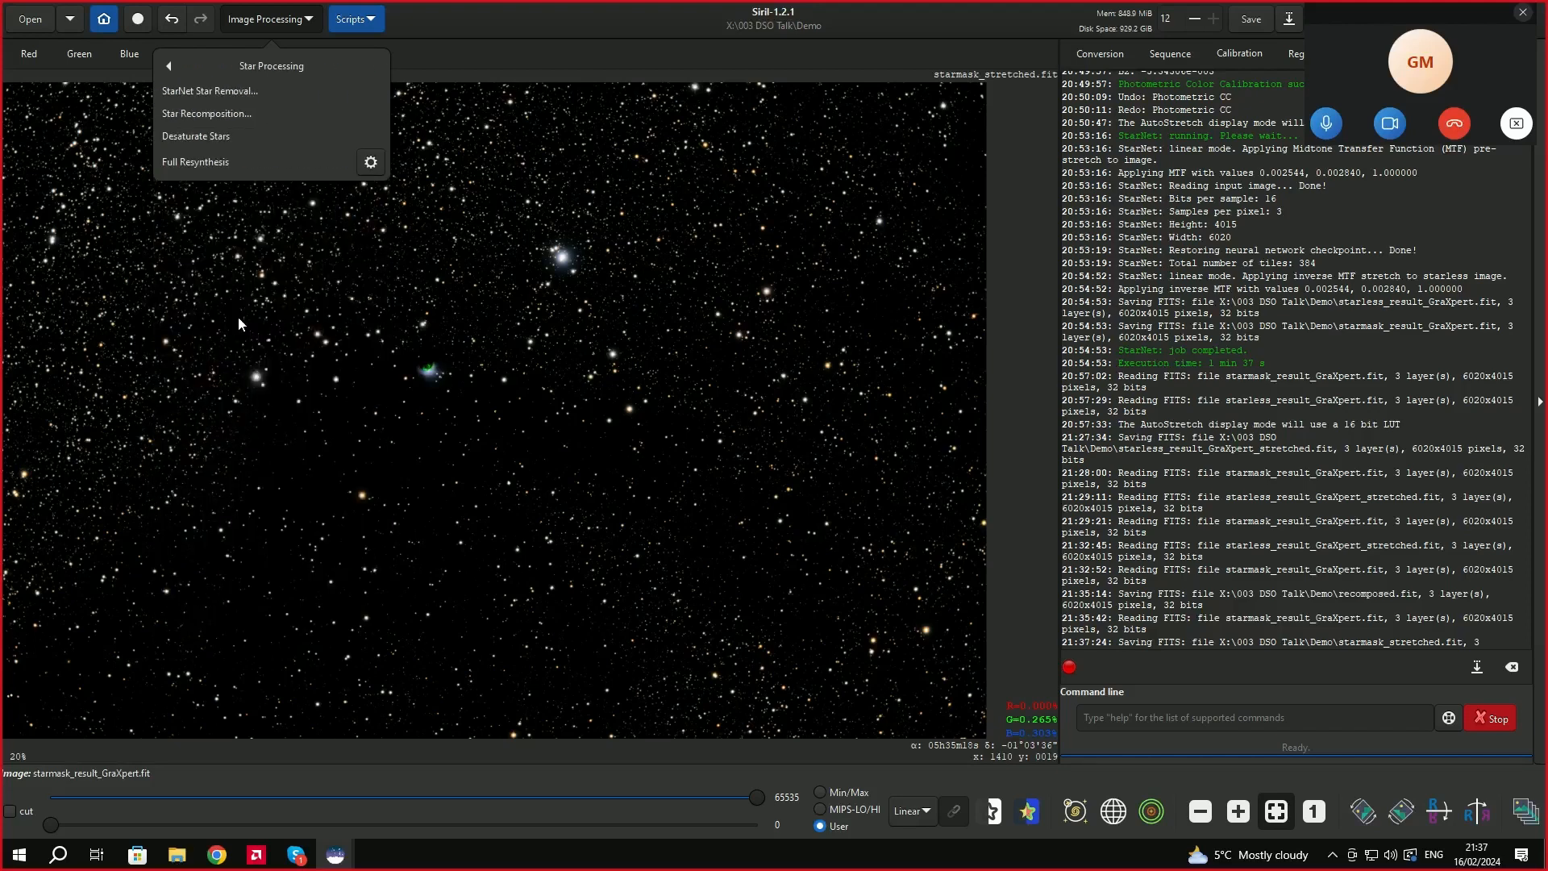
click(224, 113)
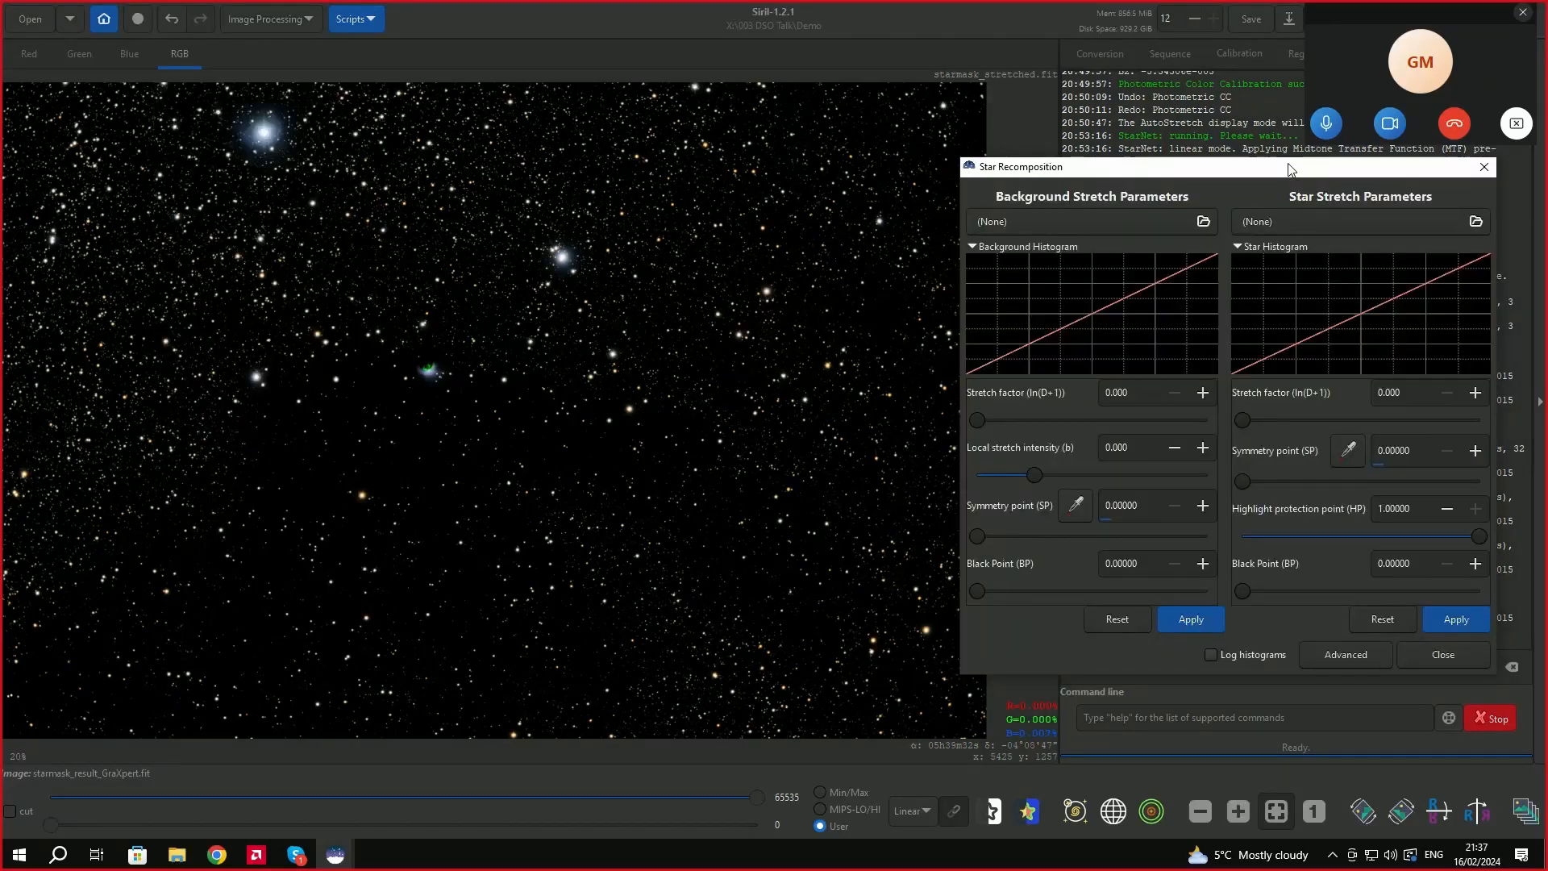
drag(1288, 165, 1217, 181)
click(991, 239)
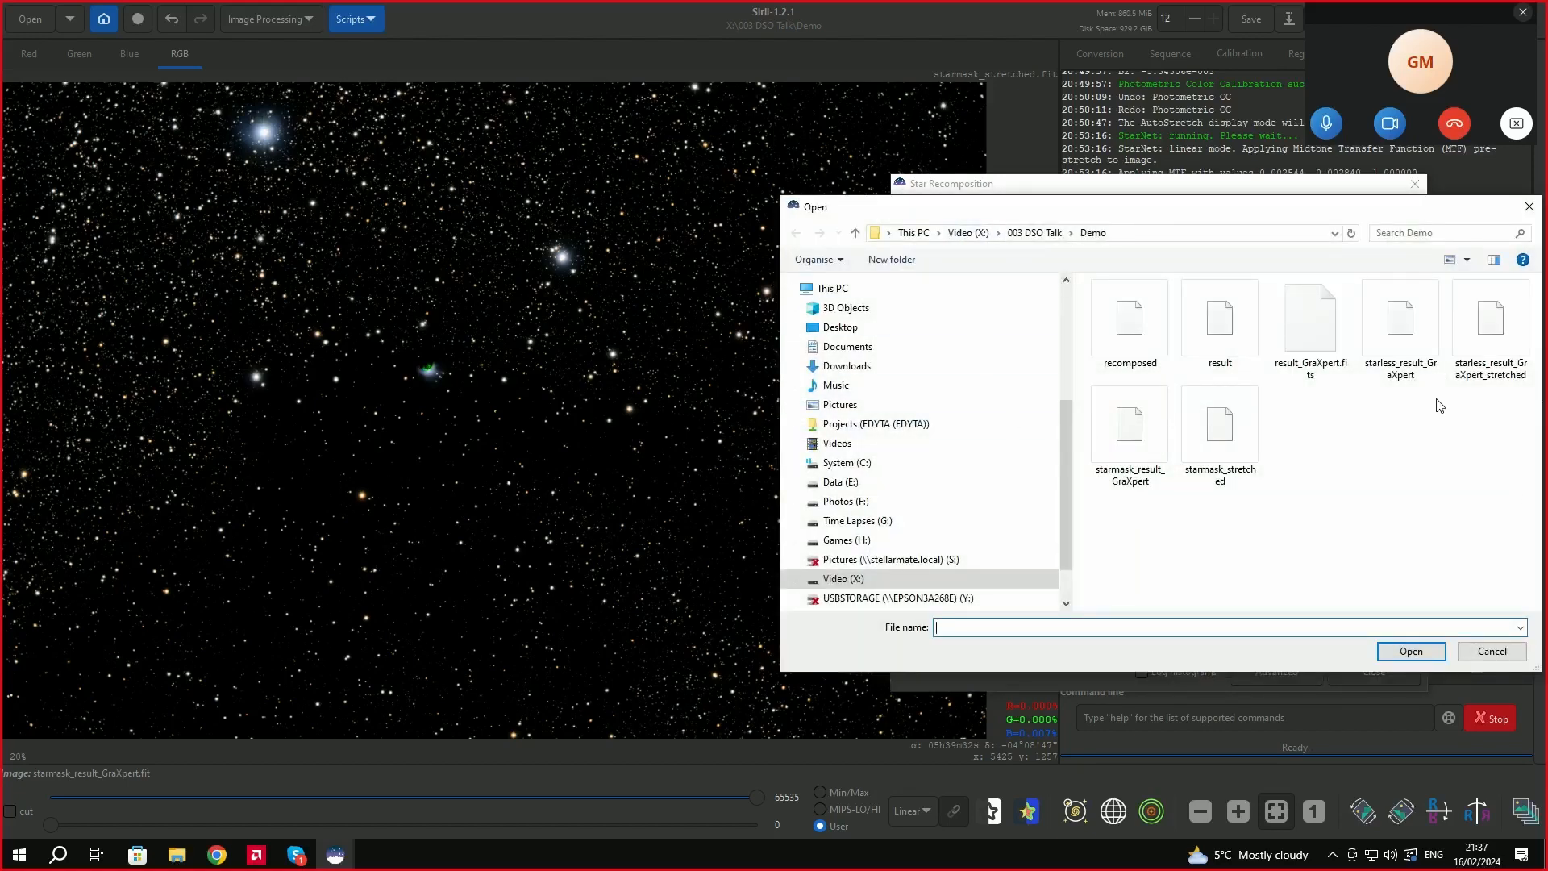
click(1491, 330)
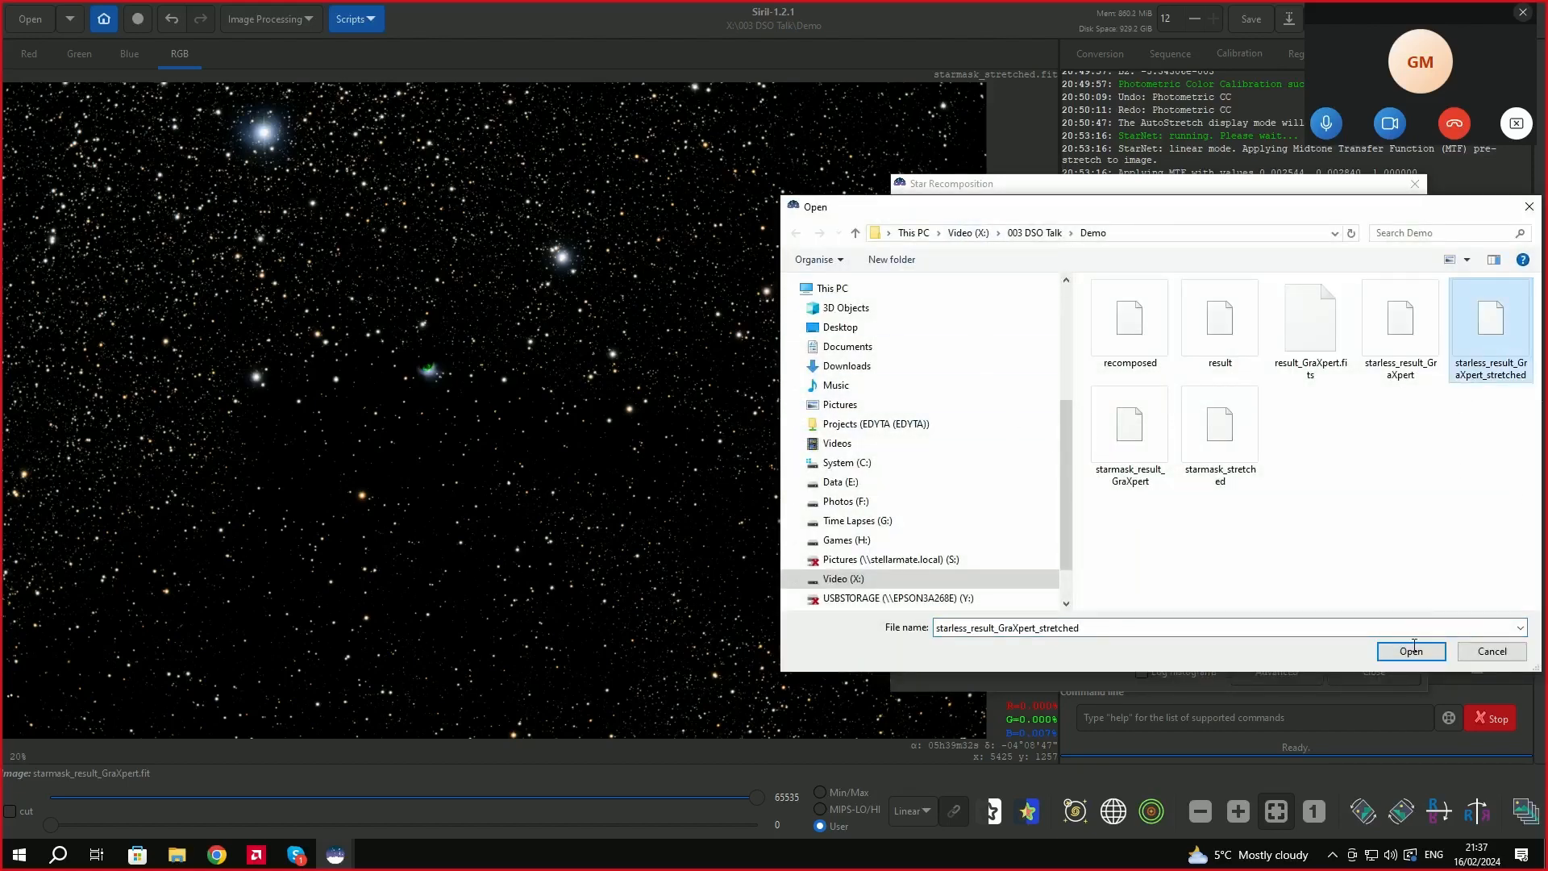
click(1410, 650)
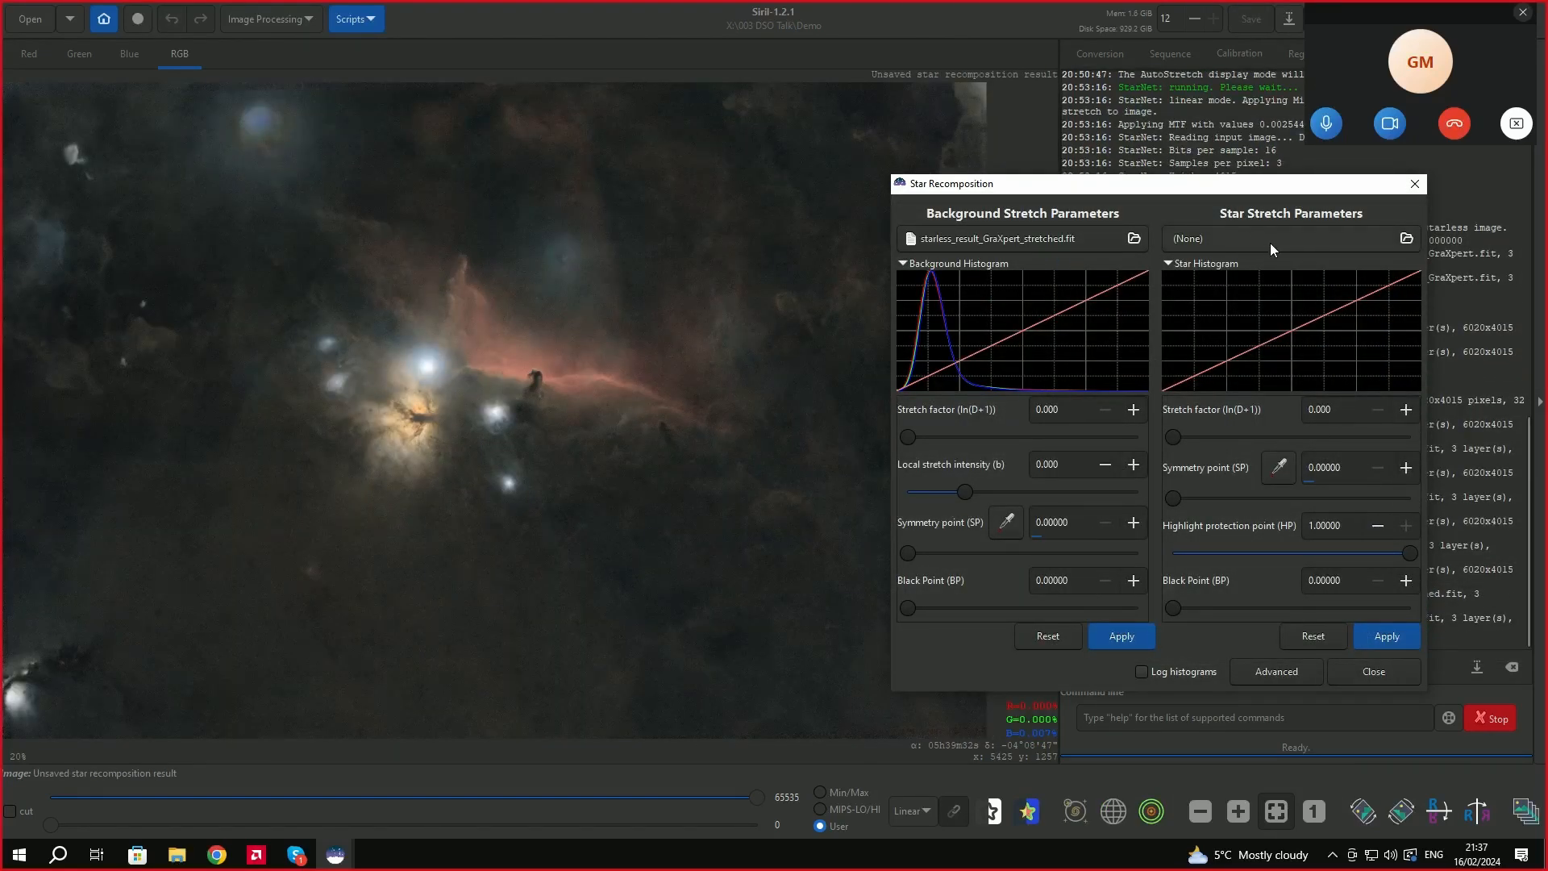
Load starmask_stretched from the Demo folder as the star image of the Star Recomposition, keeping the dialog clear of the nebula.
click(1272, 239)
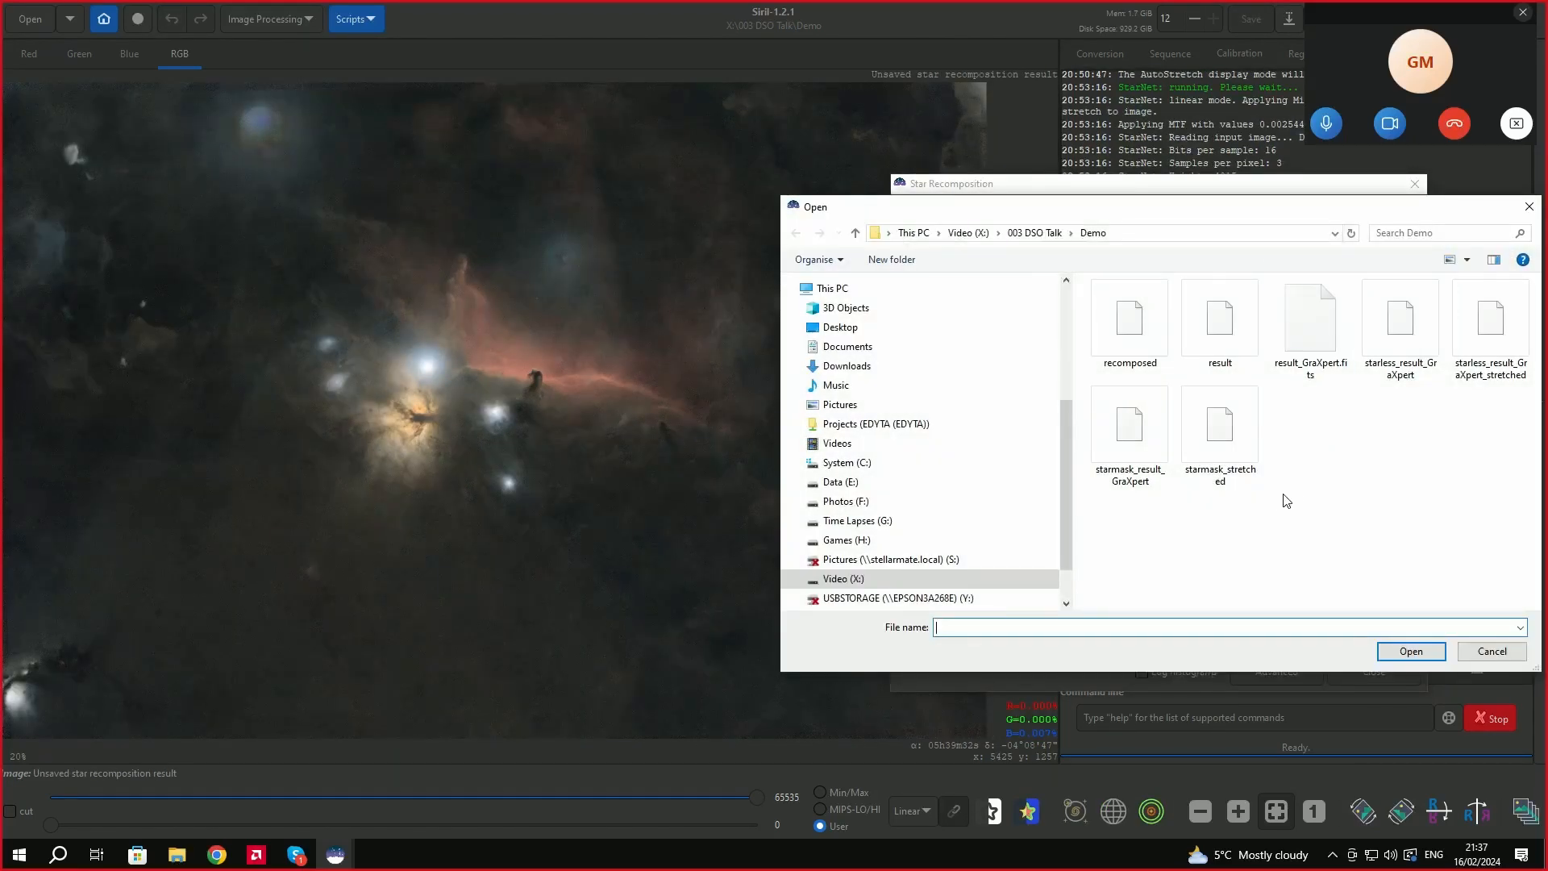
click(1231, 437)
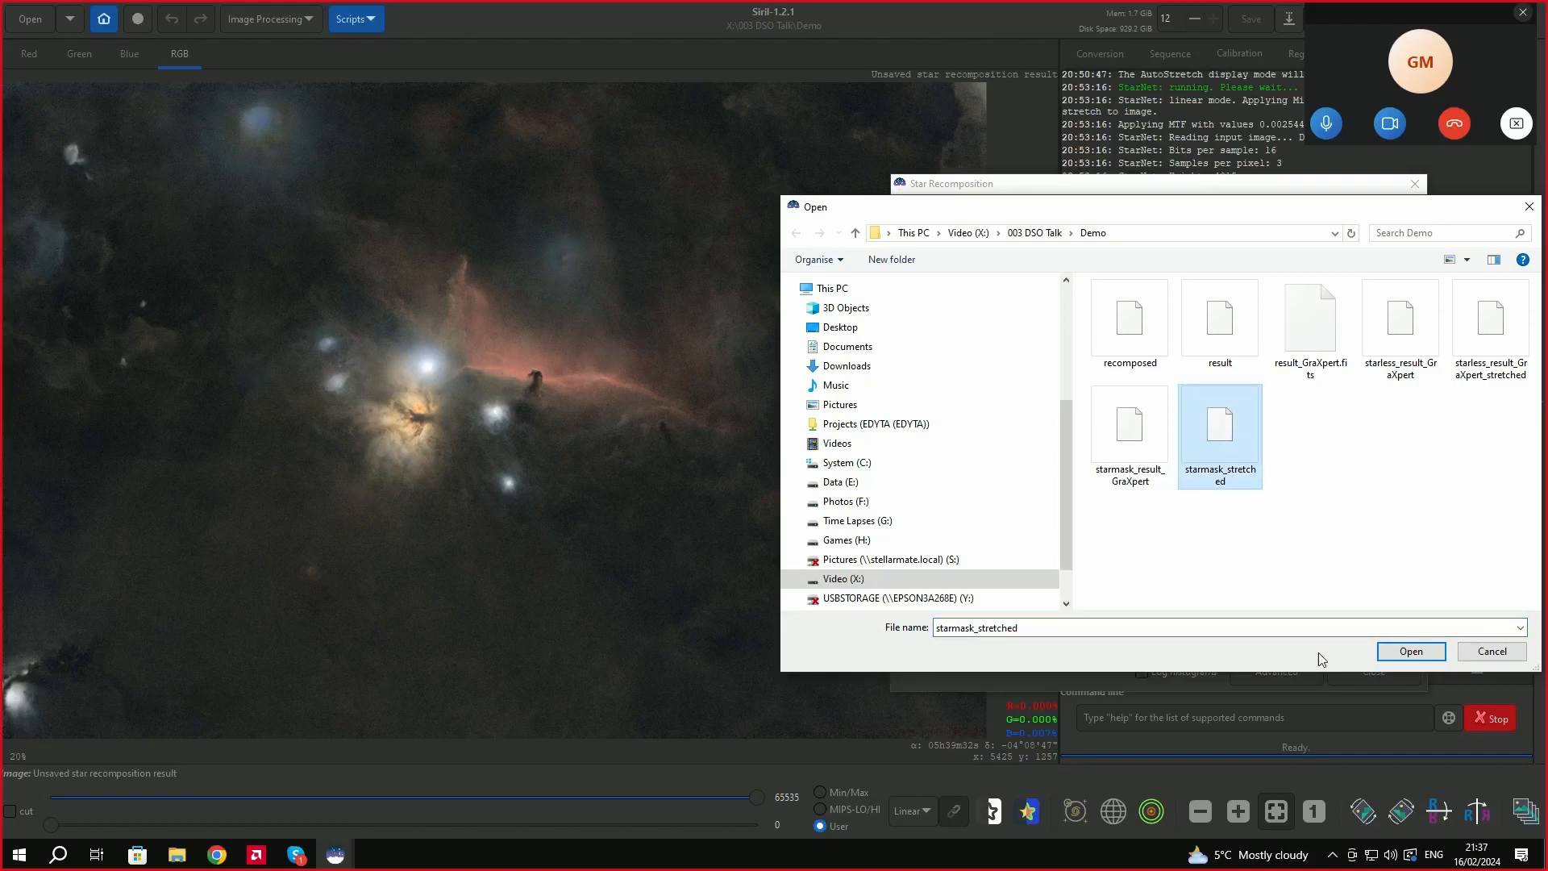
click(1400, 653)
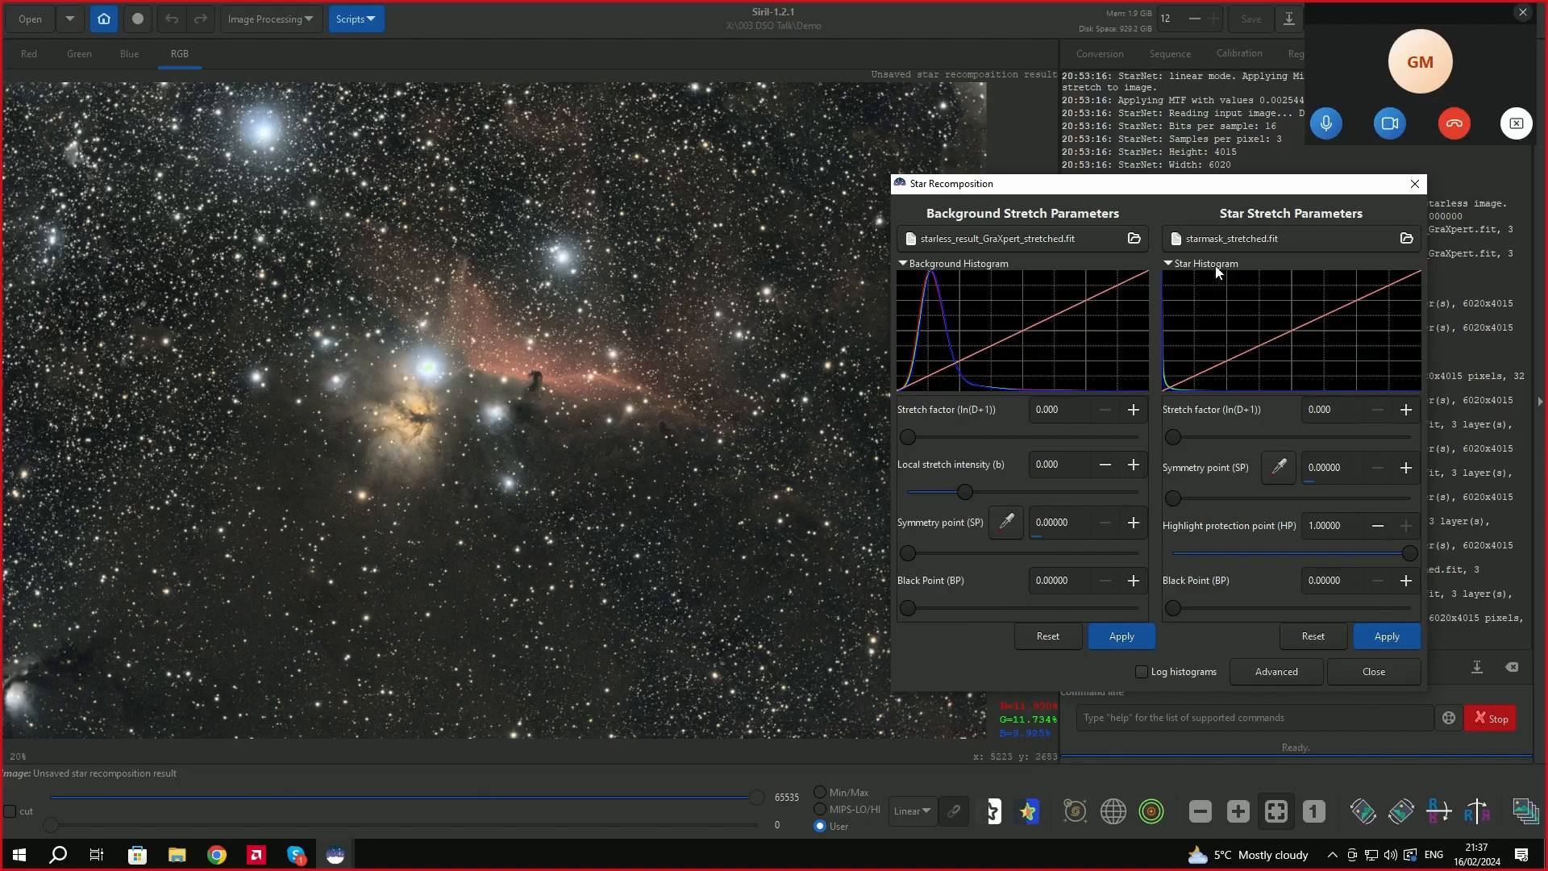
drag(1235, 190, 1348, 176)
drag(1342, 181, 1332, 182)
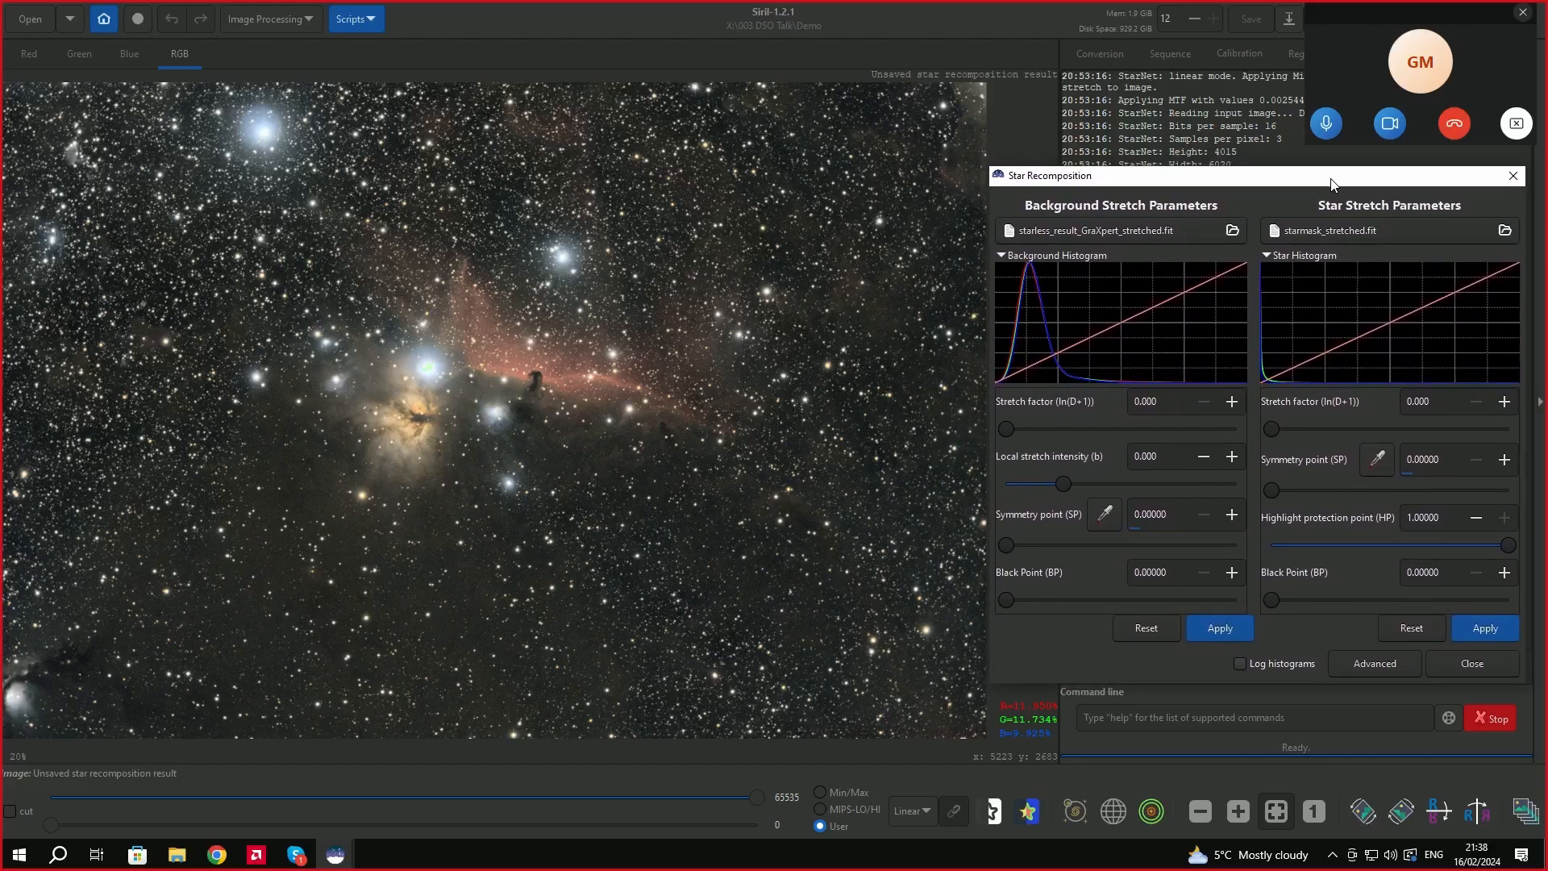
Apply an inverse modified arcsinh transform to the stars with a stretch factor of about 3.05, and finish the recomposition.
click(1391, 663)
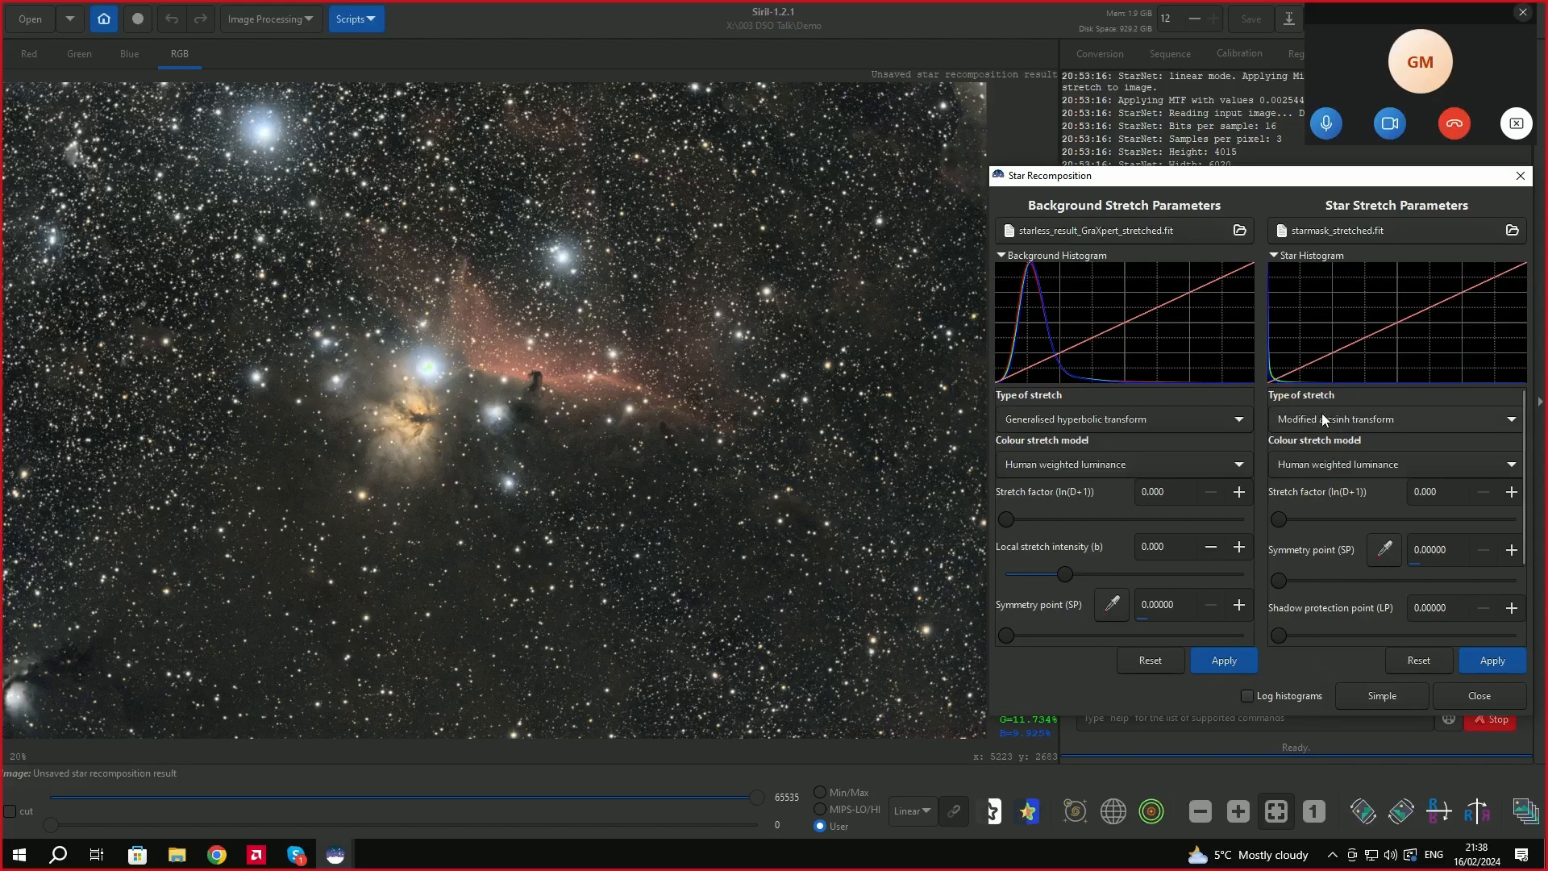
click(1510, 422)
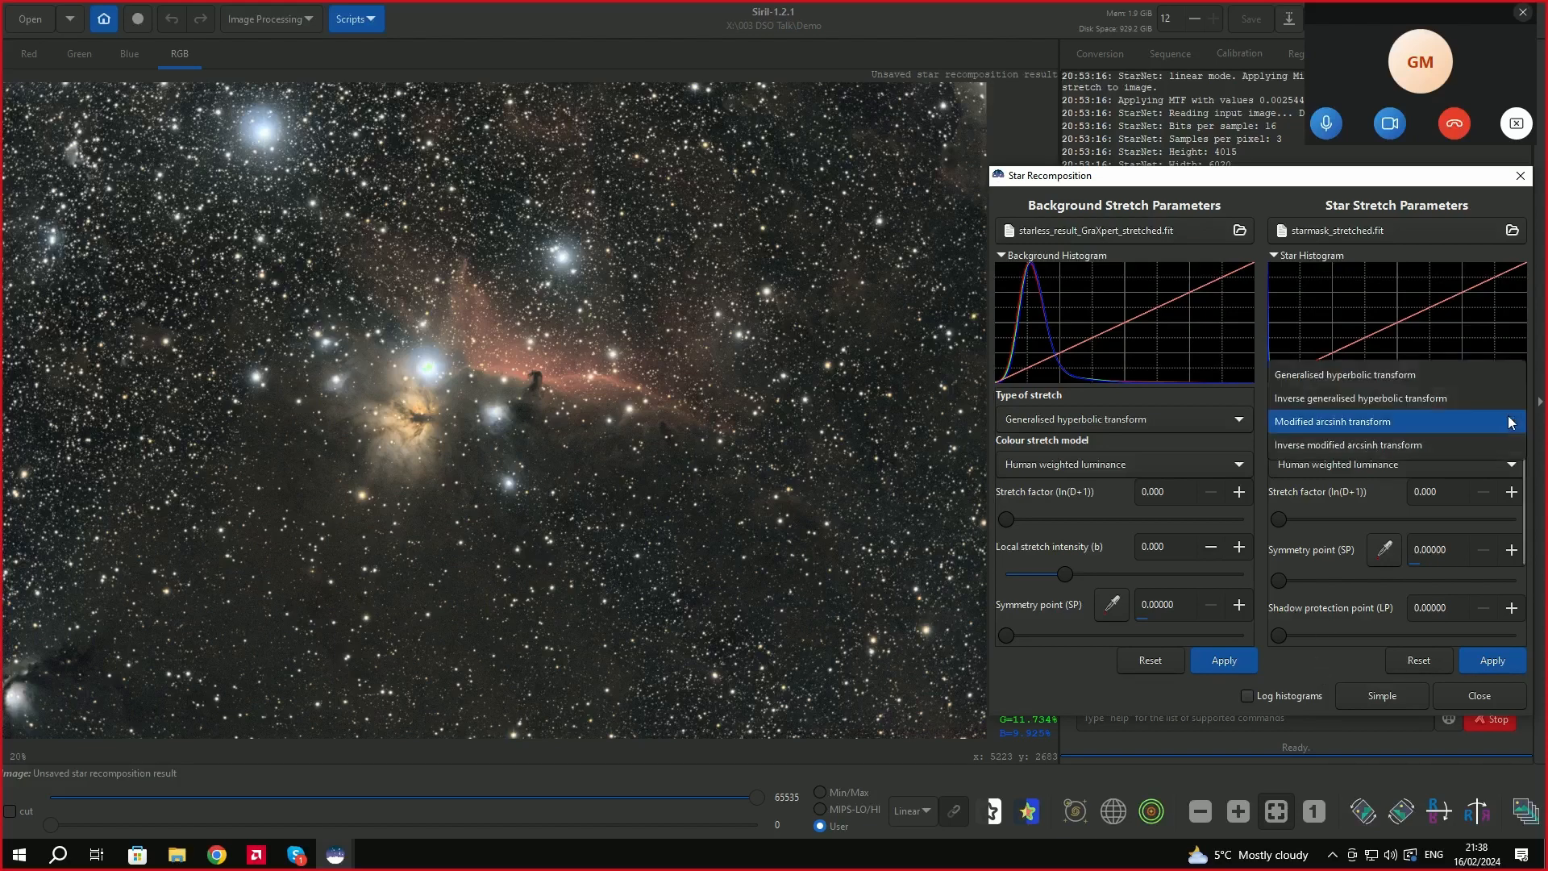
click(1334, 446)
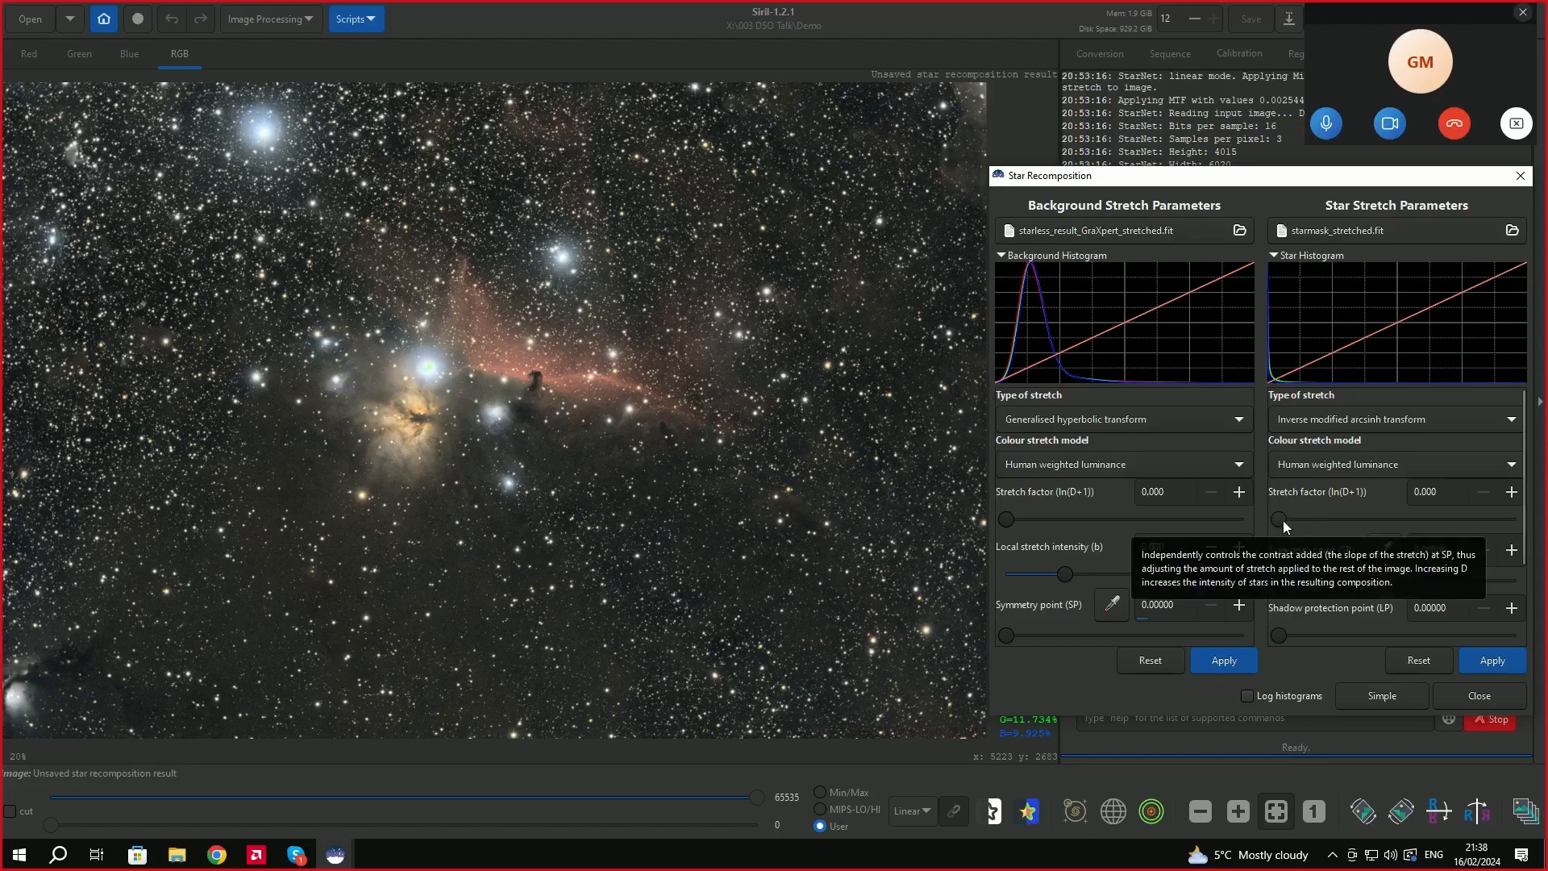
drag(1286, 519, 1327, 518)
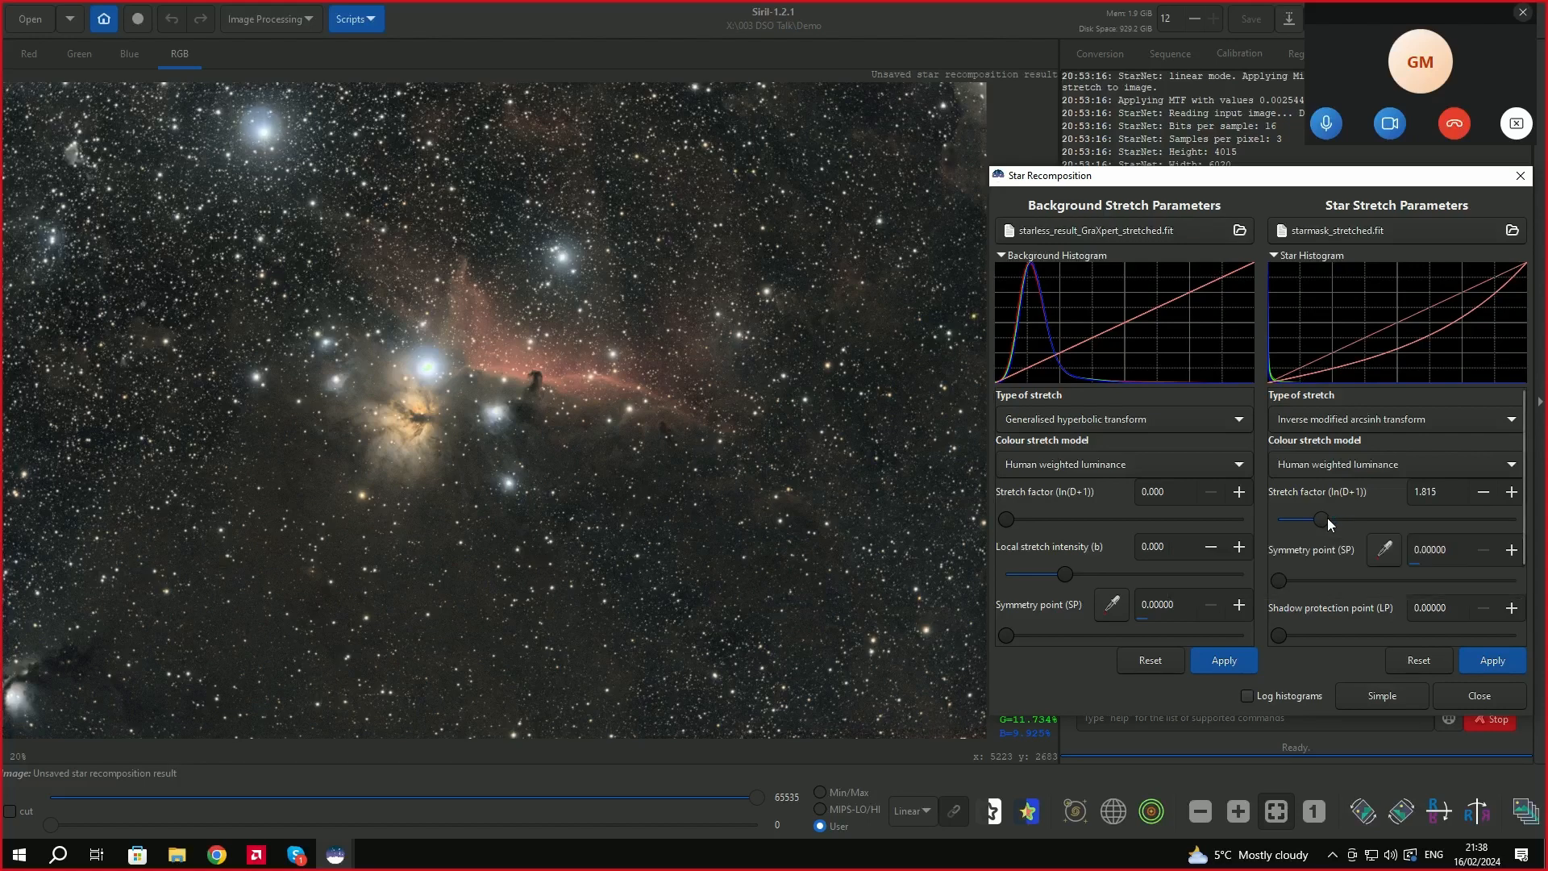
drag(1327, 518, 1334, 518)
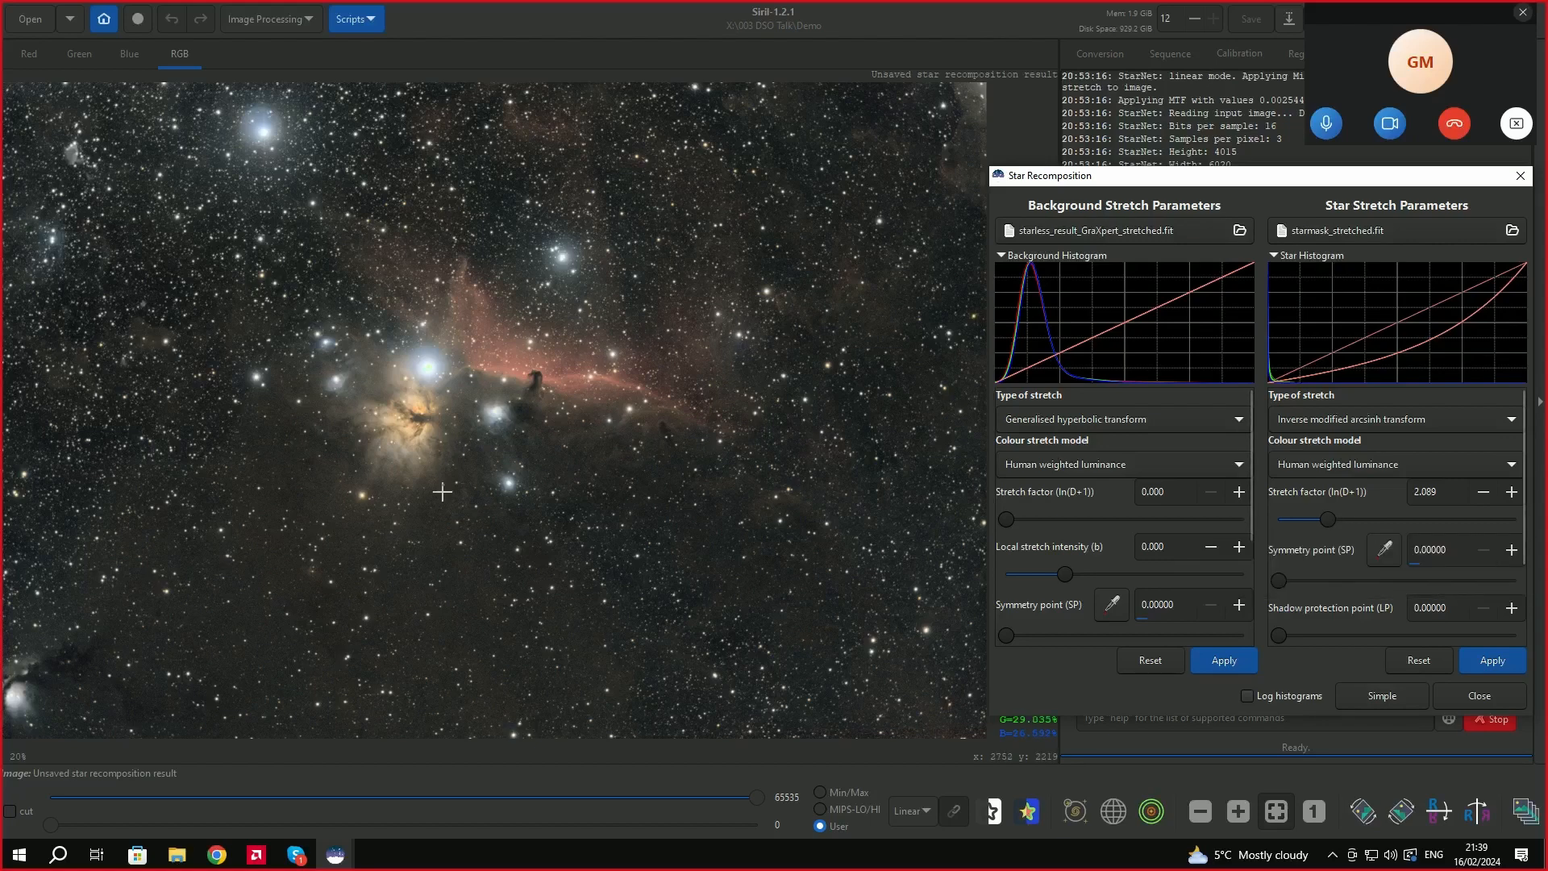
drag(1329, 526, 1352, 525)
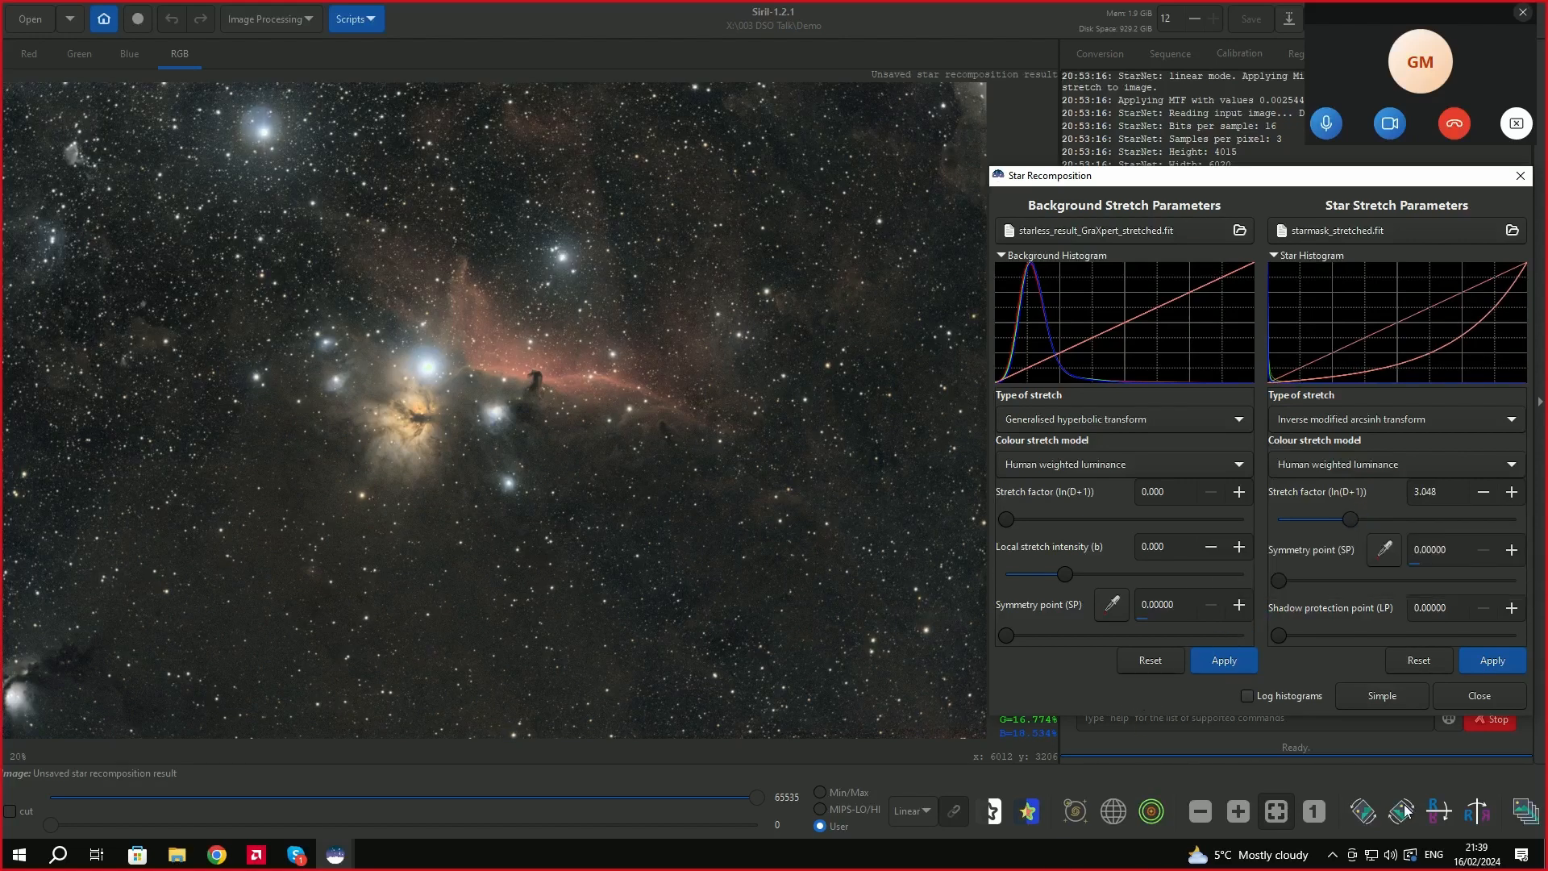
click(1492, 661)
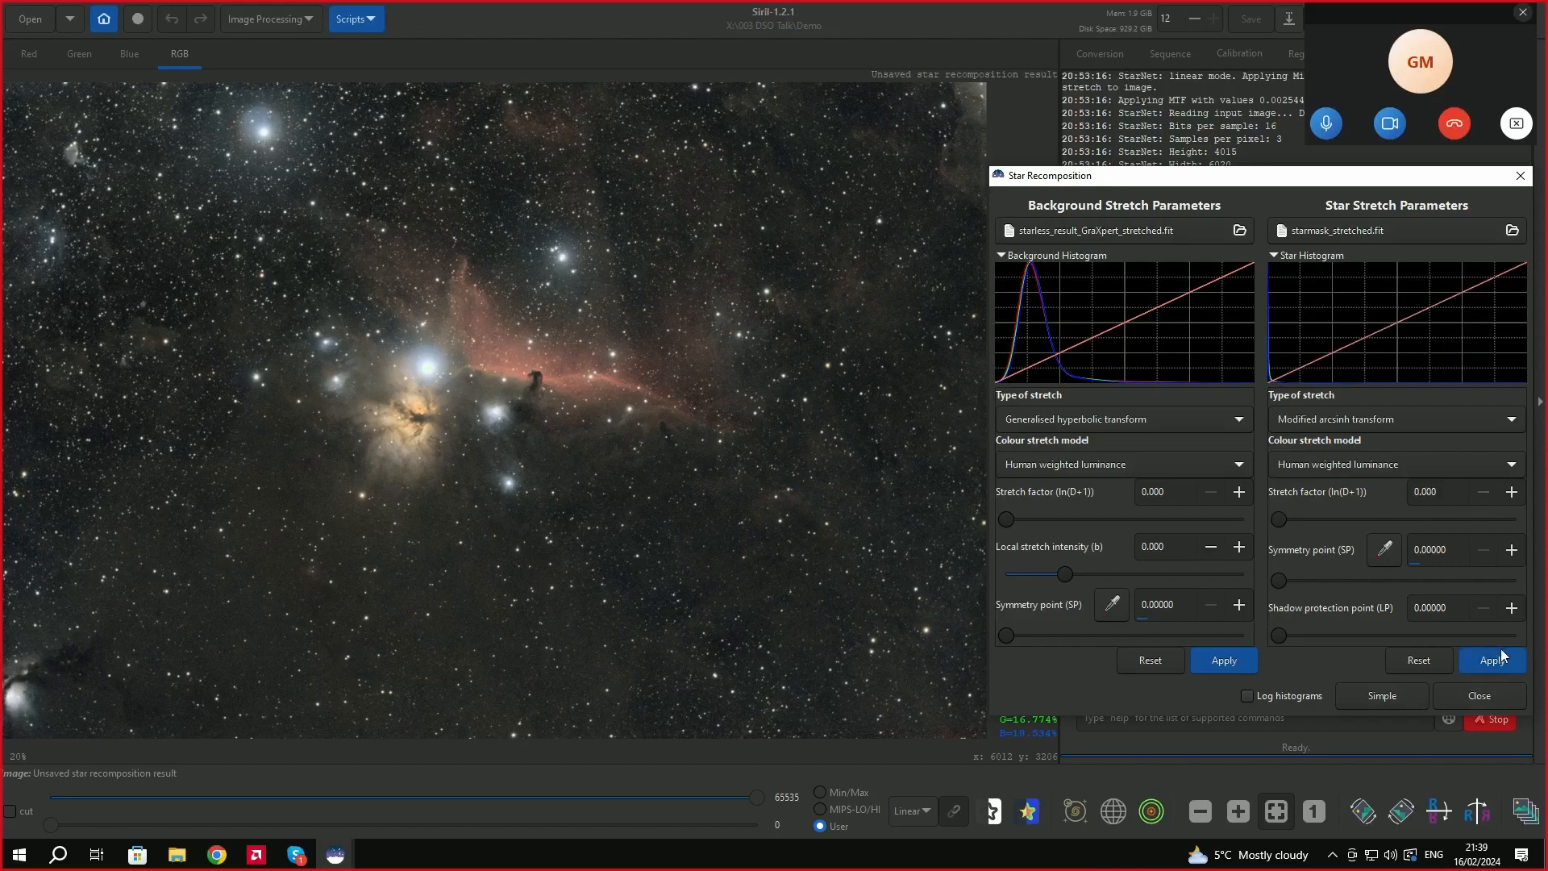
click(1491, 699)
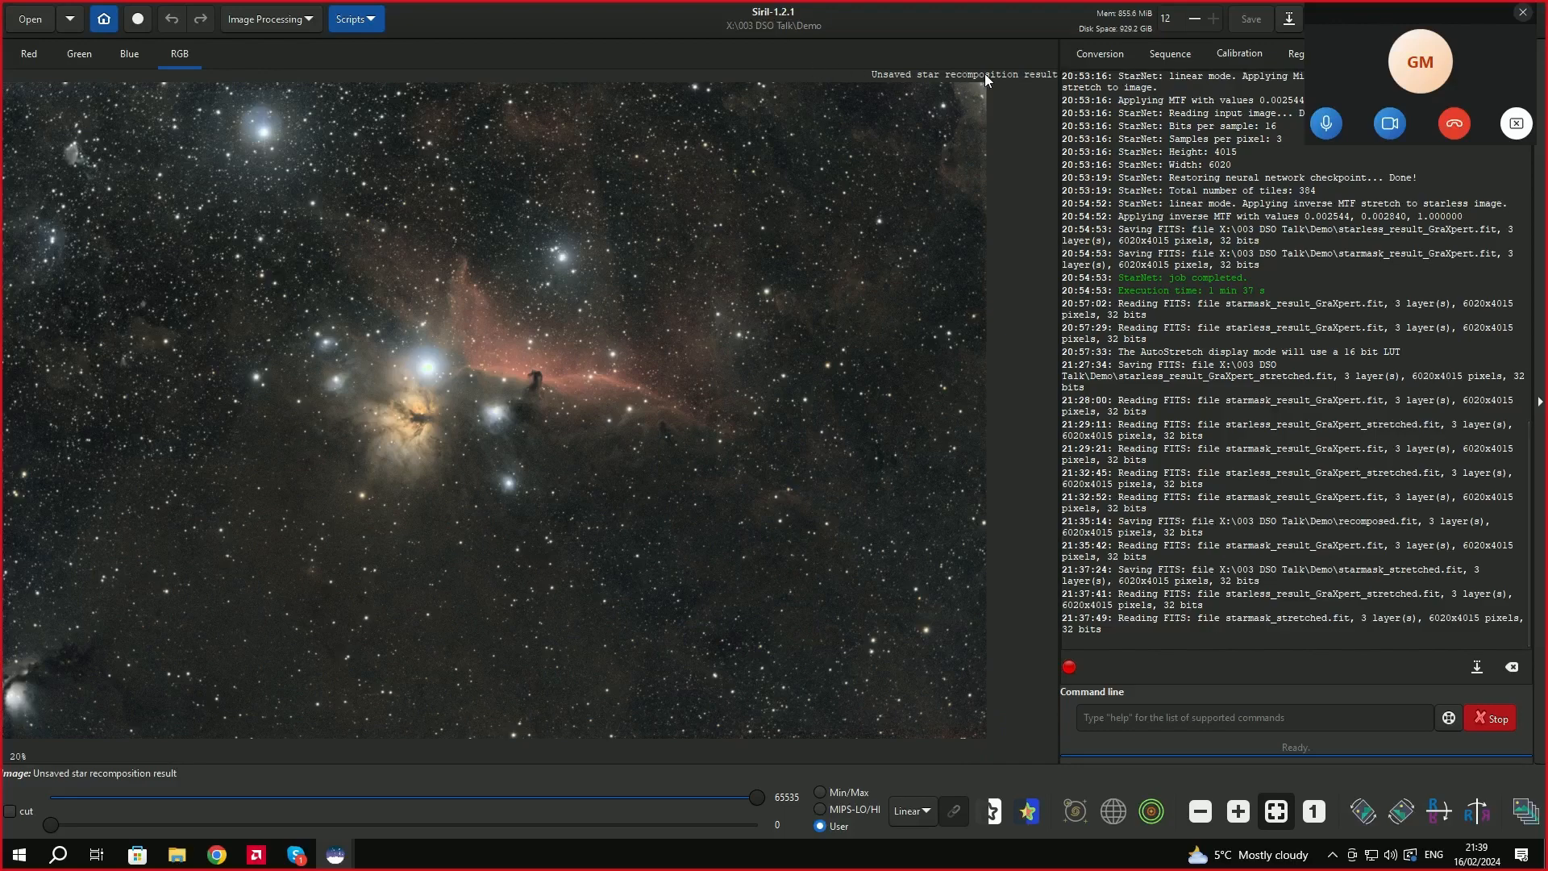
Save the recombined image as recomposed2.fit in the Demo folder, in 32-bit floating point format.
click(1289, 22)
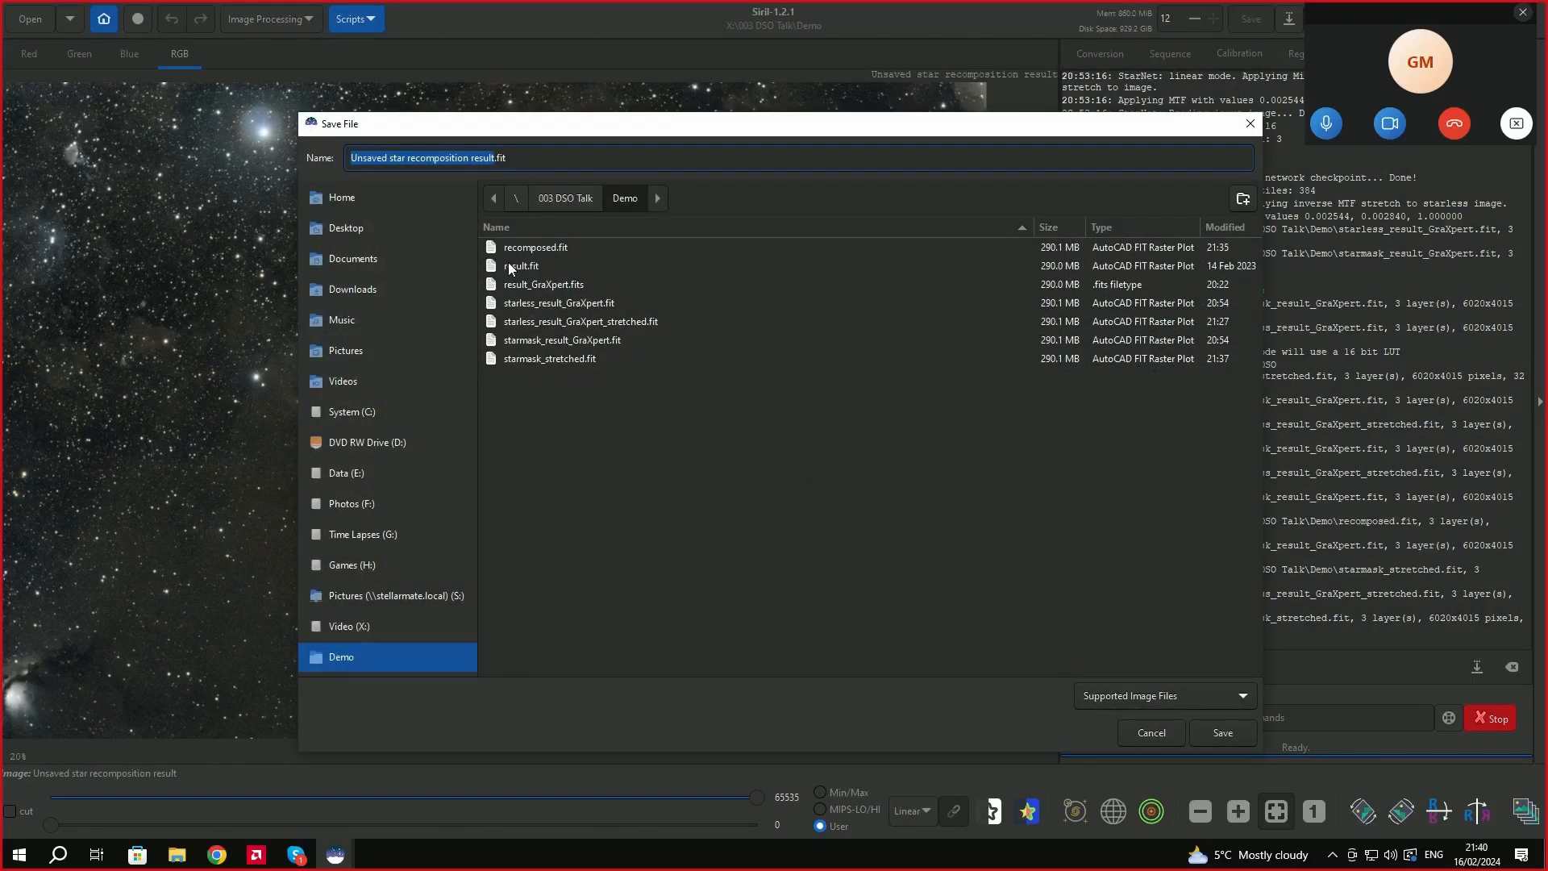
click(537, 247)
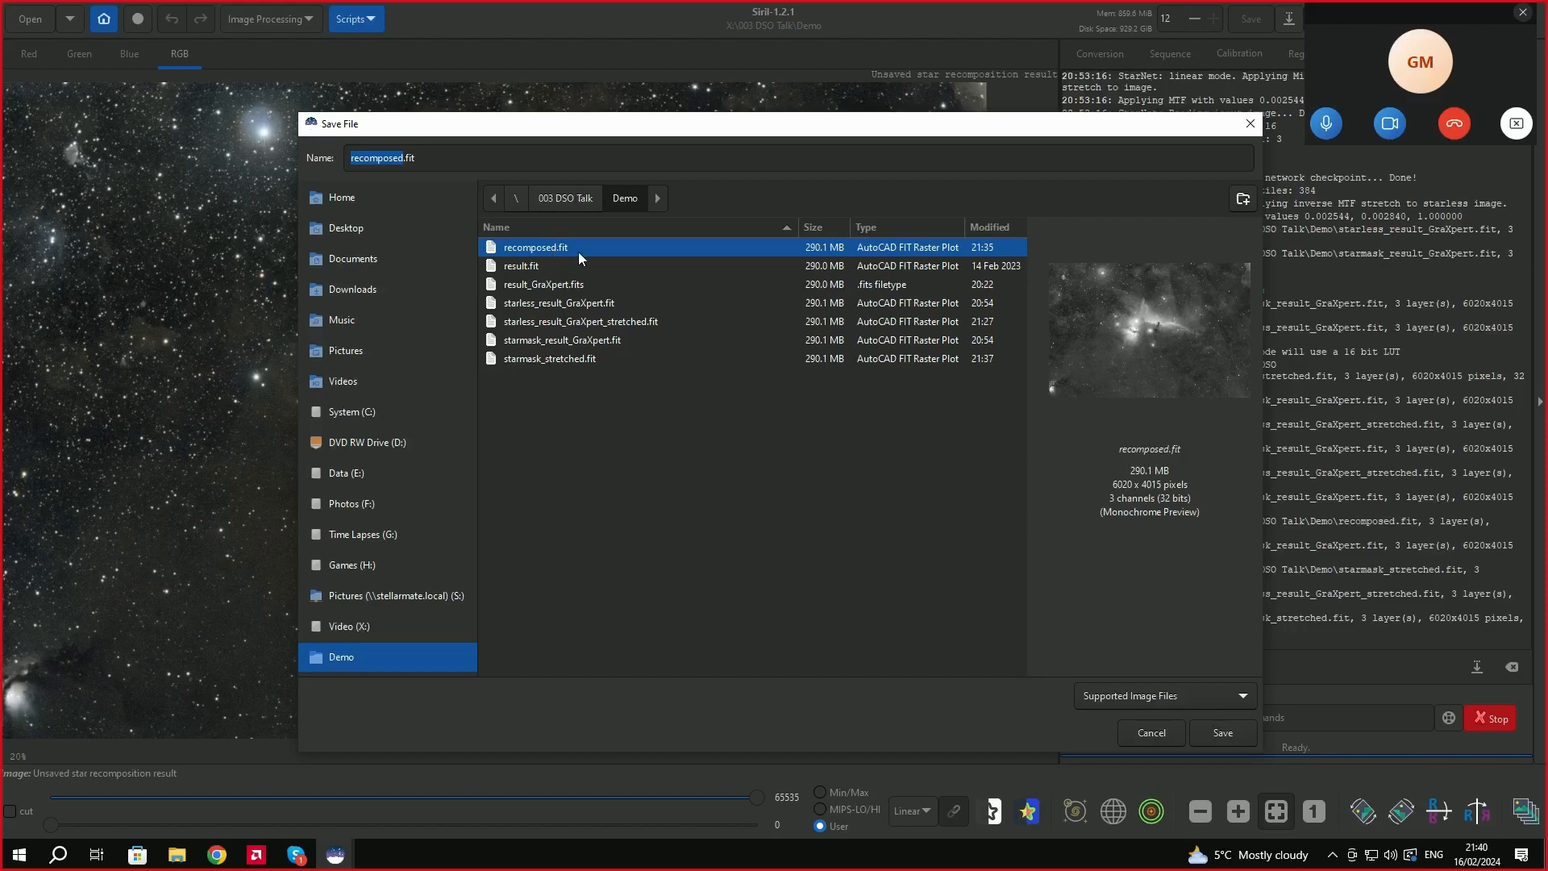
click(404, 158)
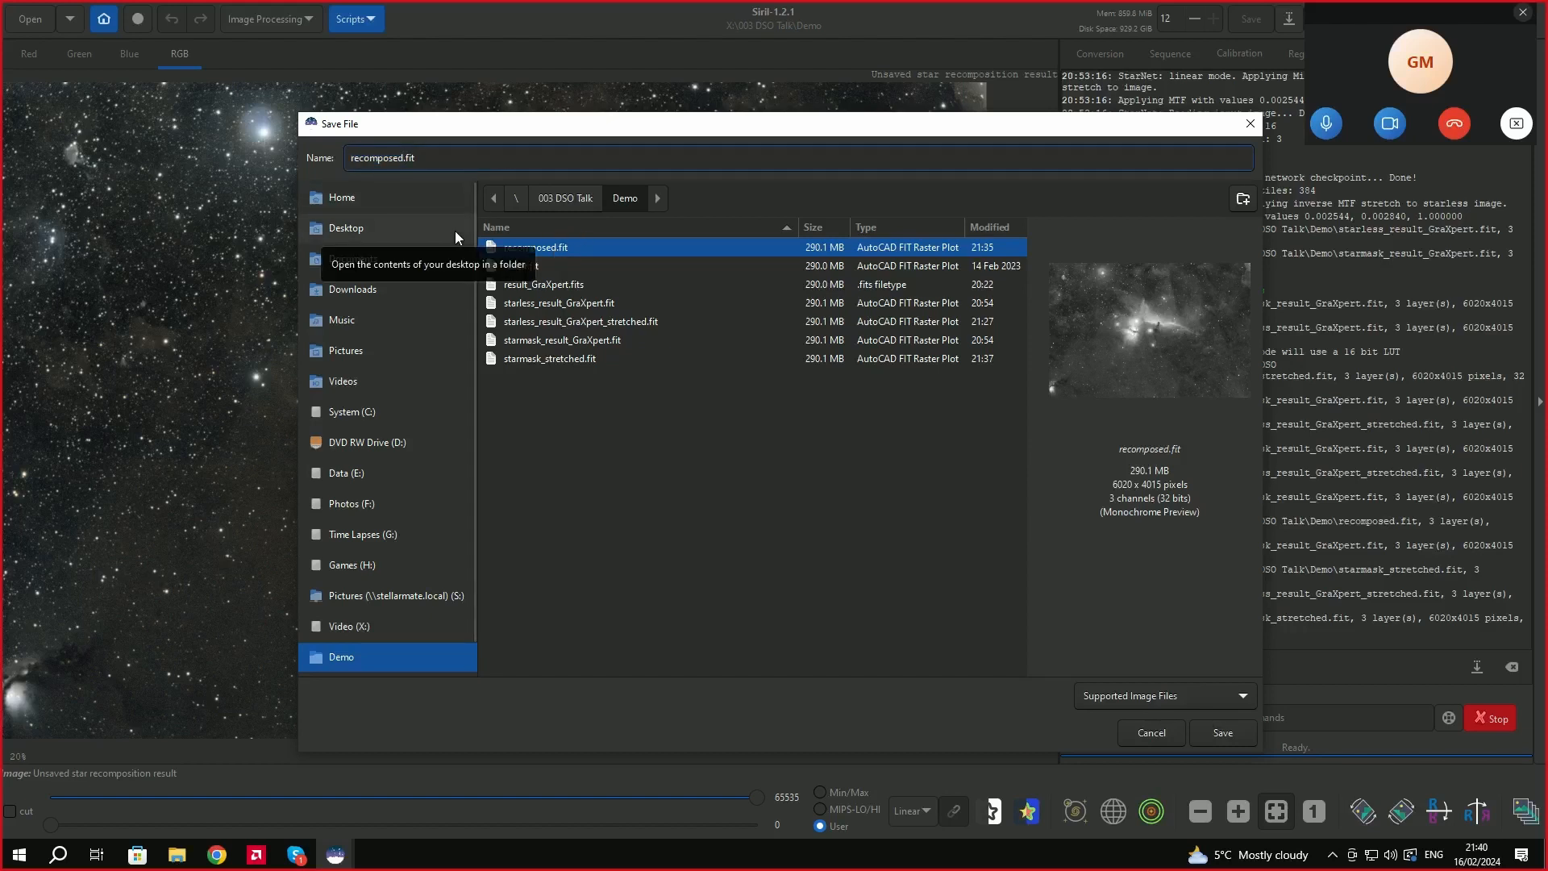
text(2)
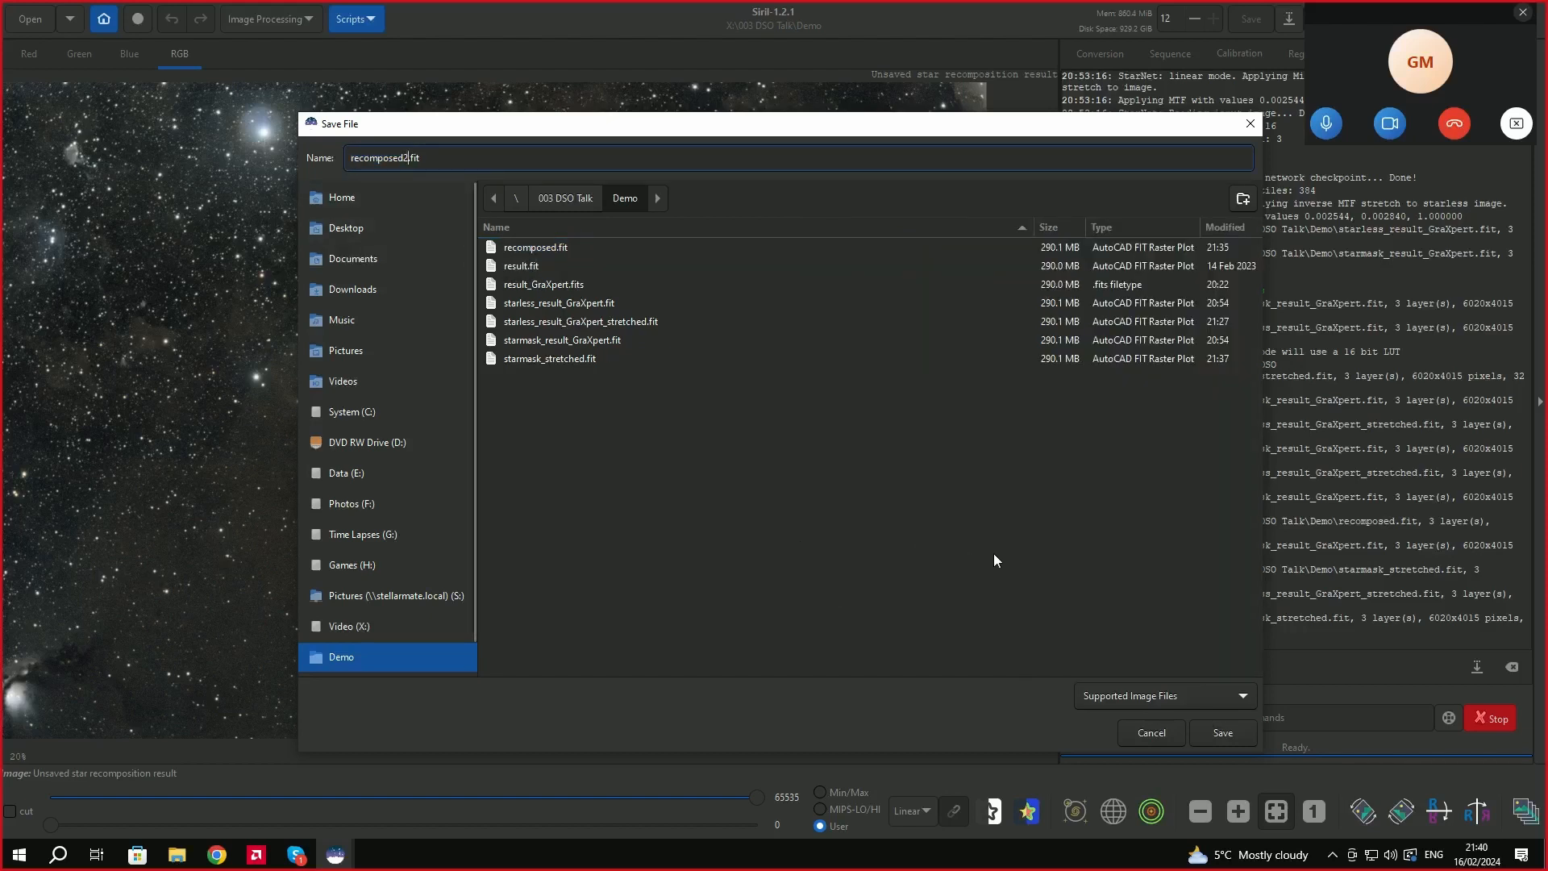
click(1226, 731)
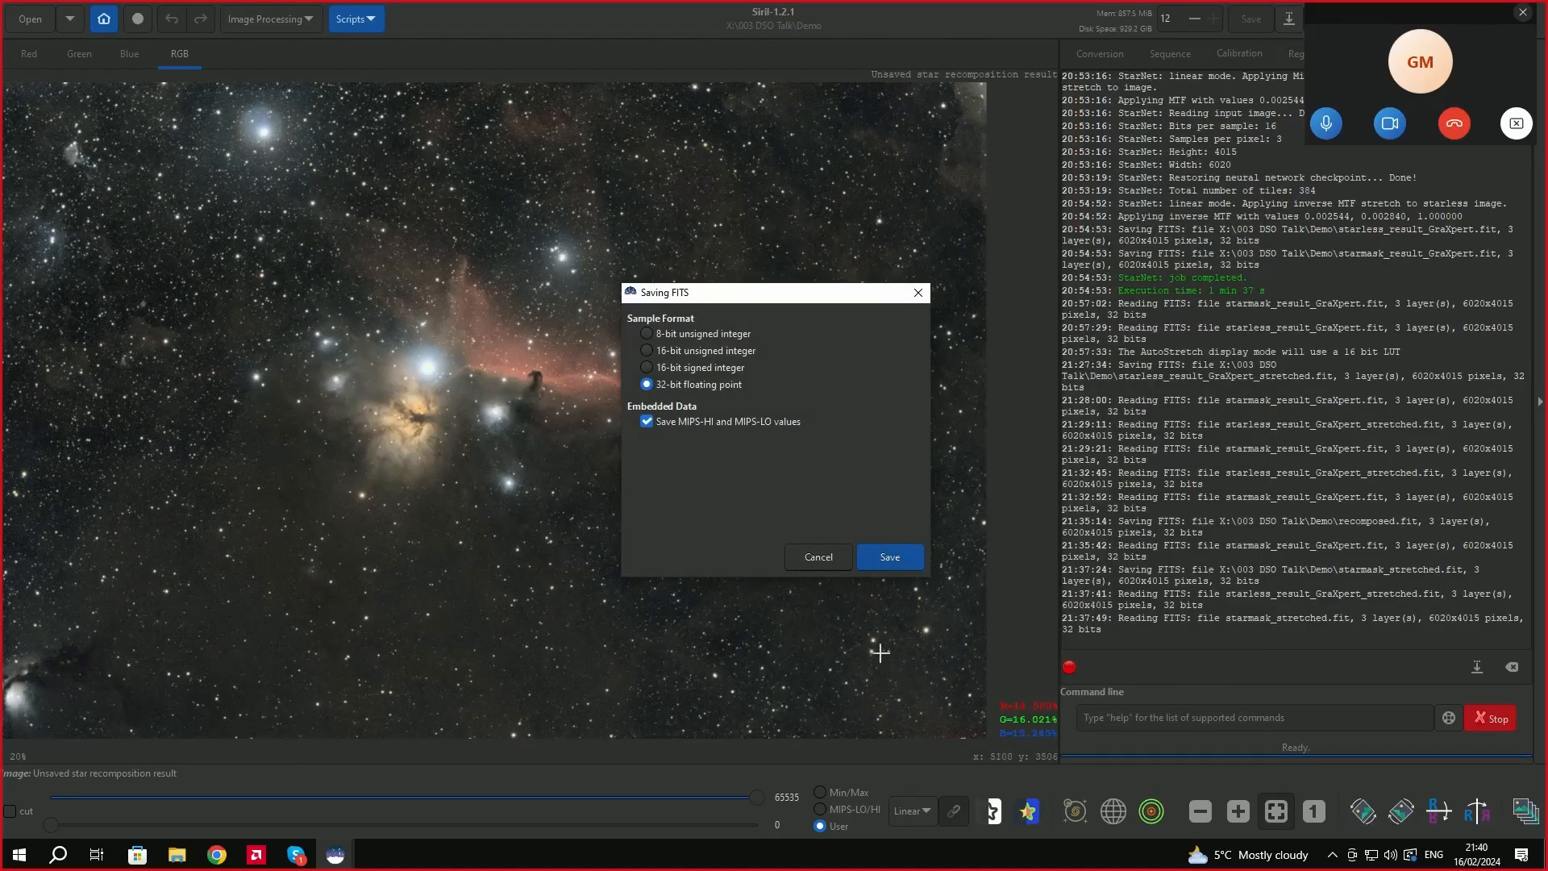
click(890, 557)
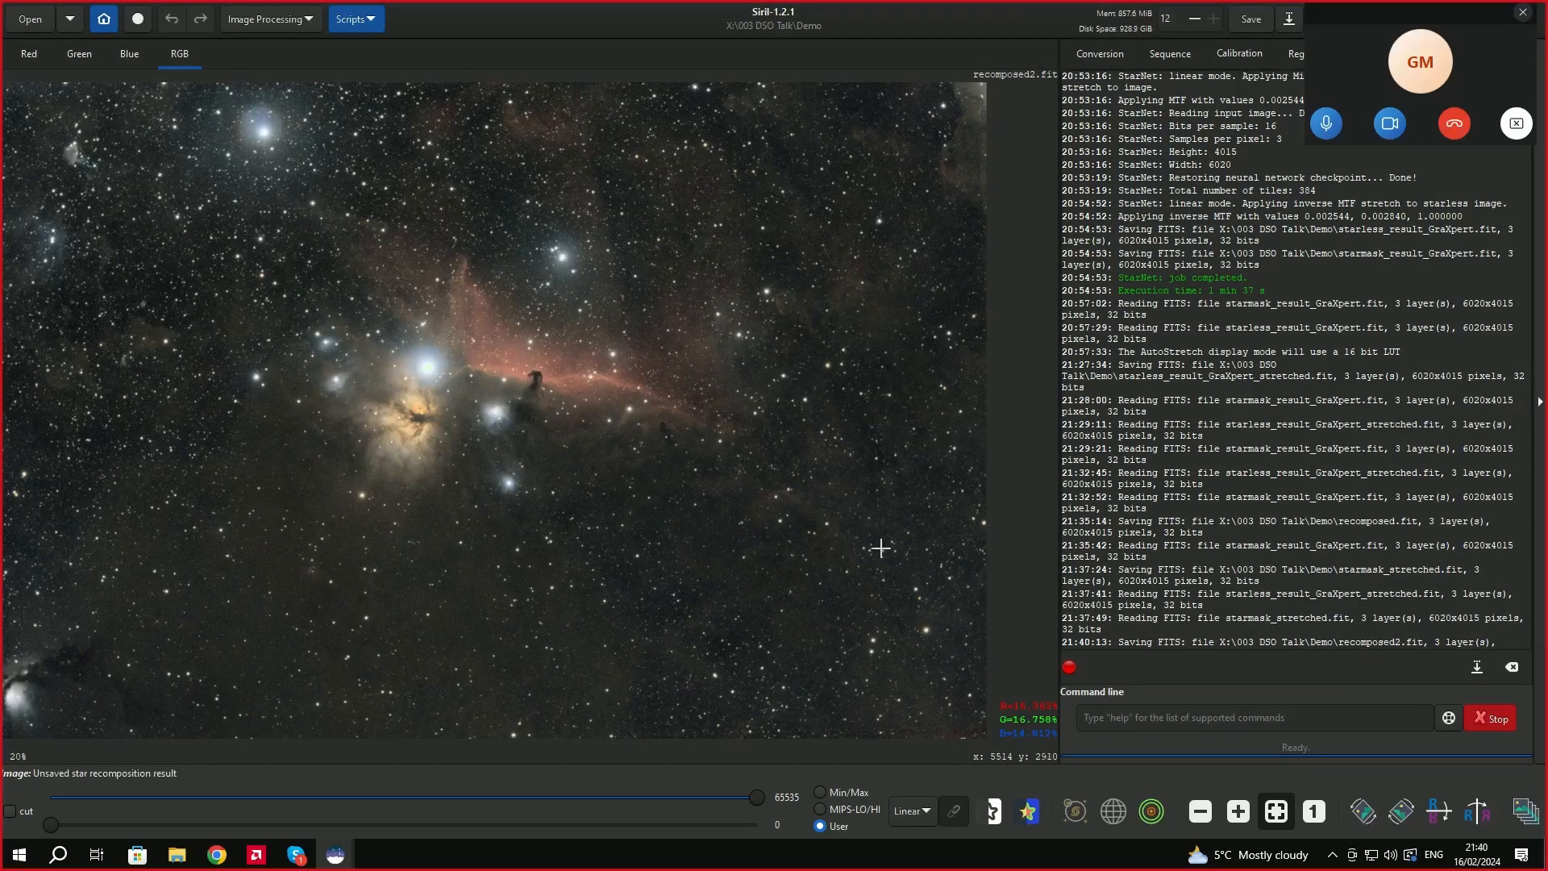
Open recomposed.fit from the Demo folder to compare its stars with the new recomposition.
click(30, 20)
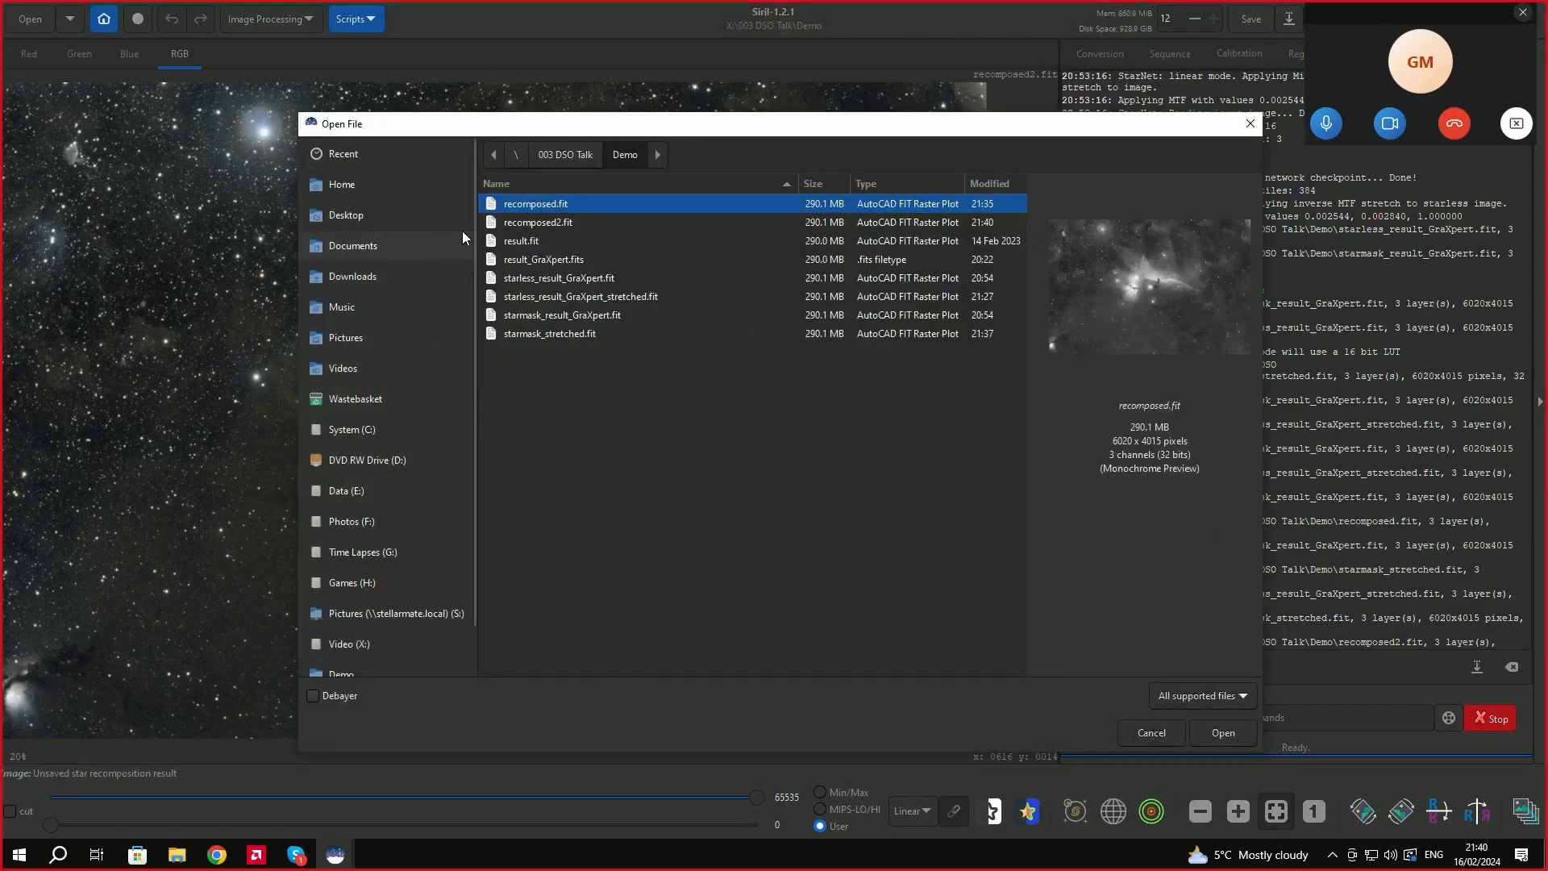
click(1225, 734)
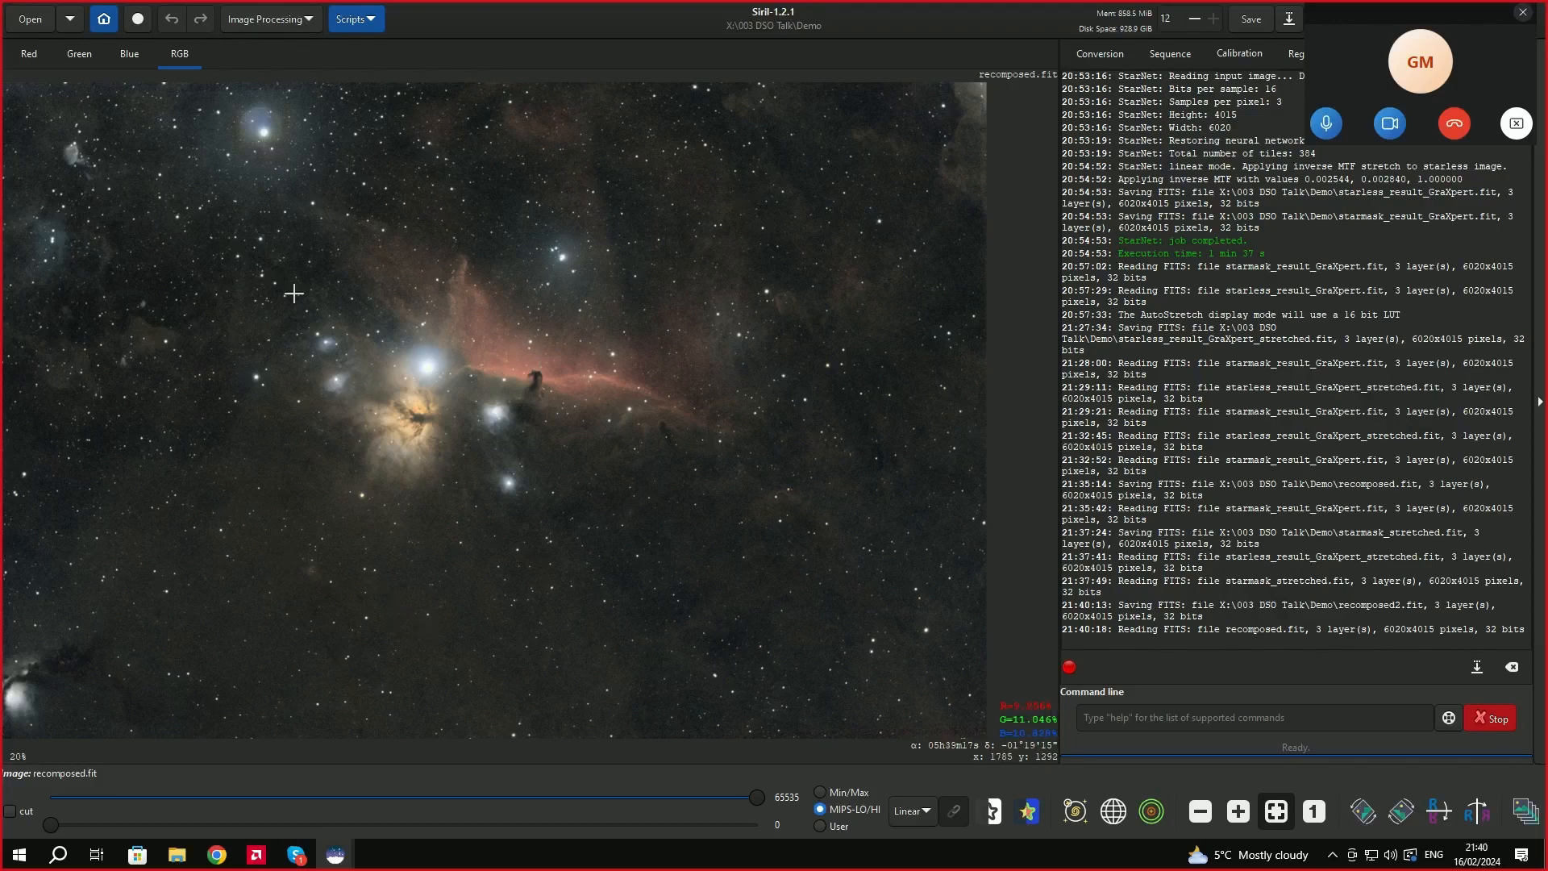
click(309, 20)
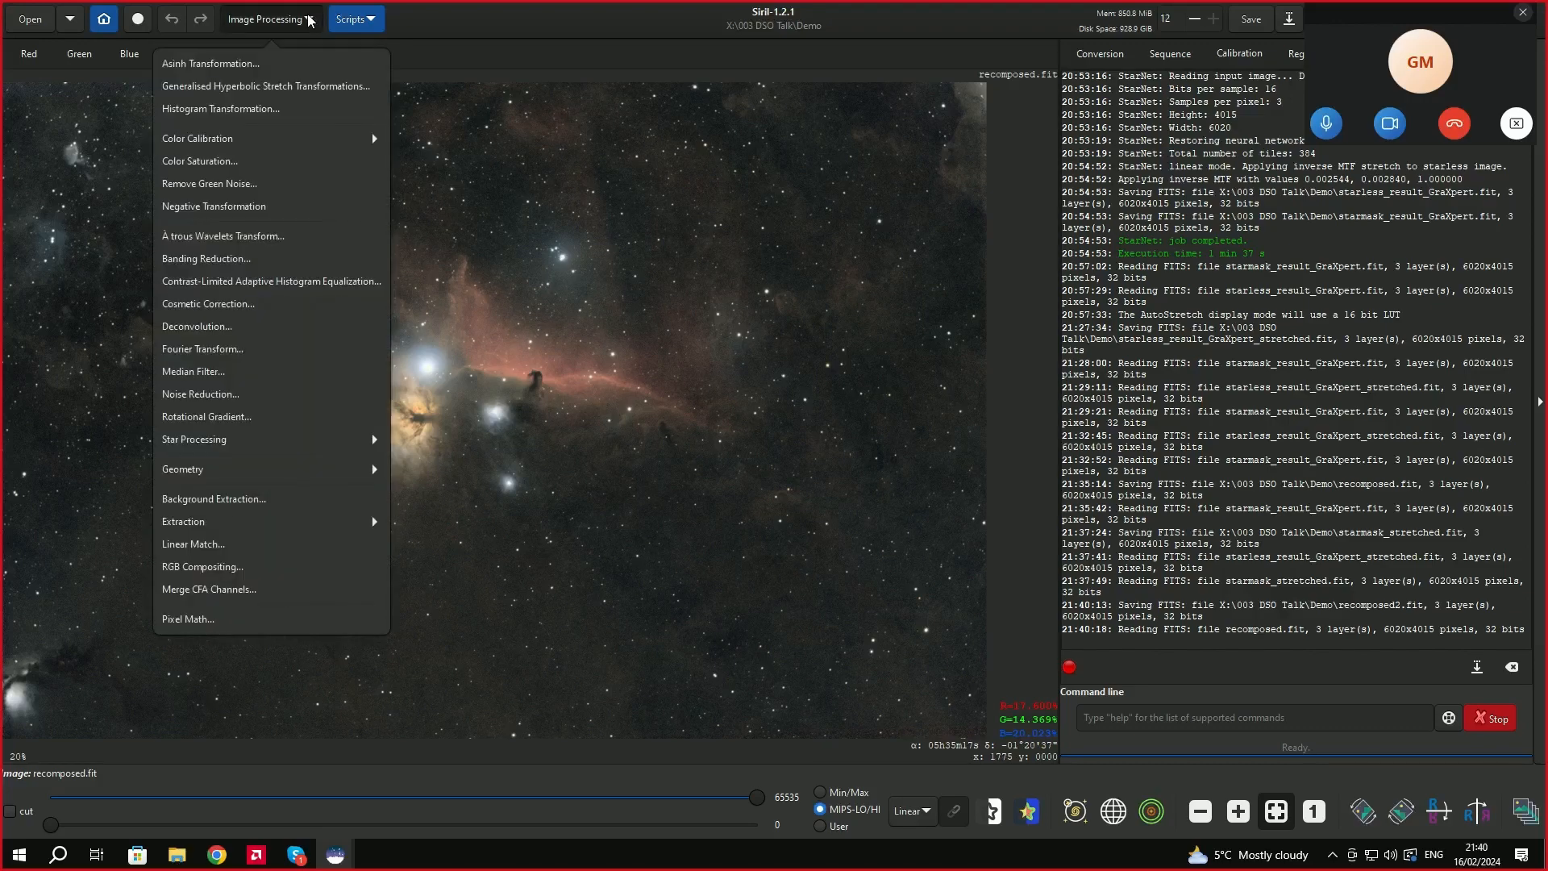
click(309, 21)
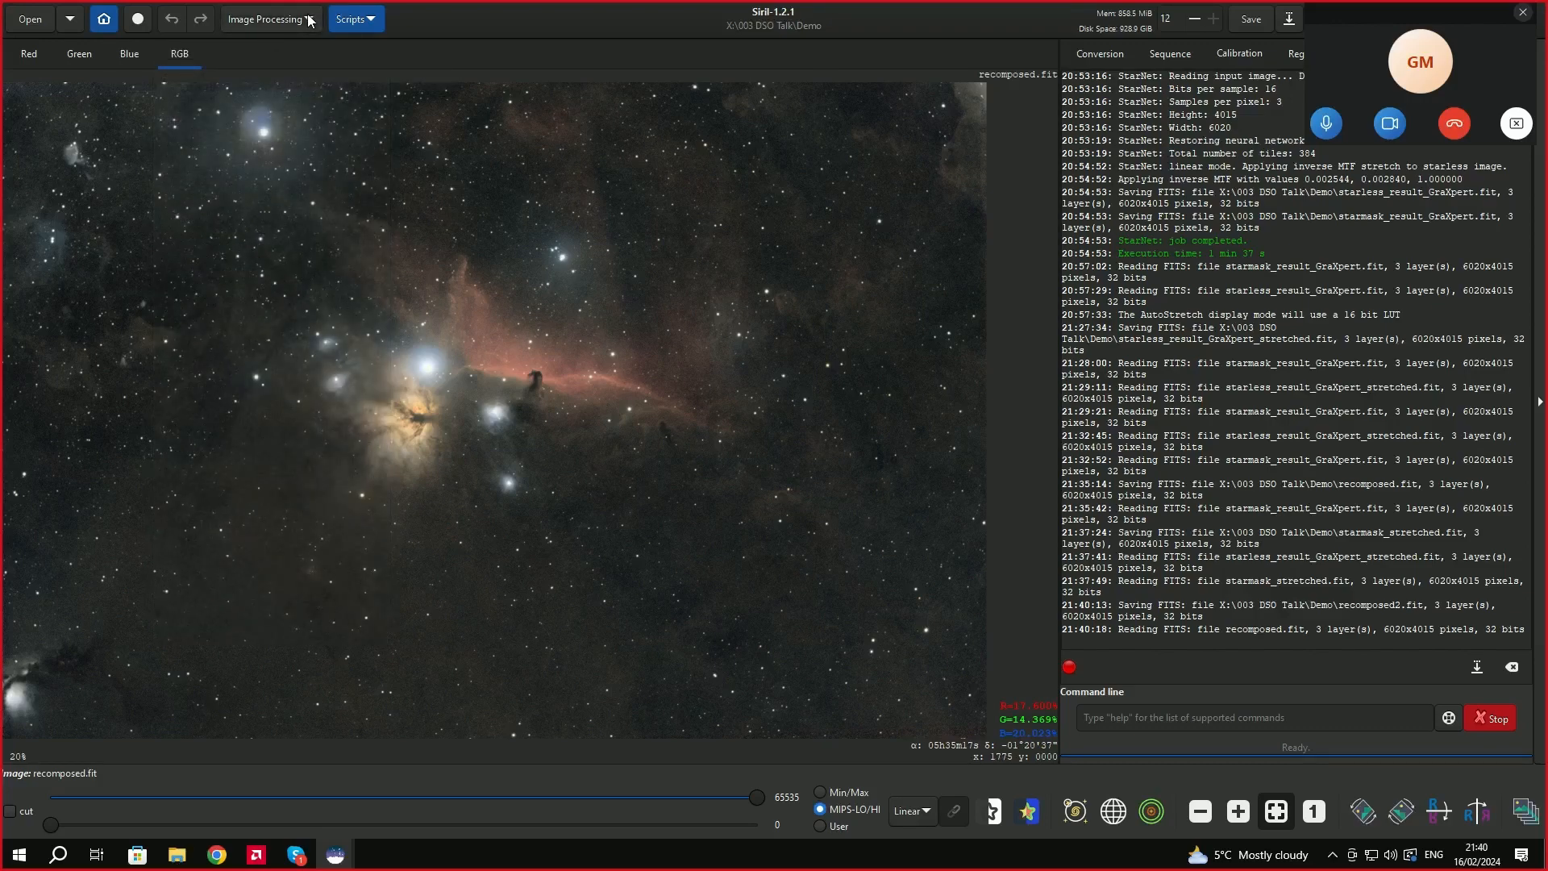
click(309, 20)
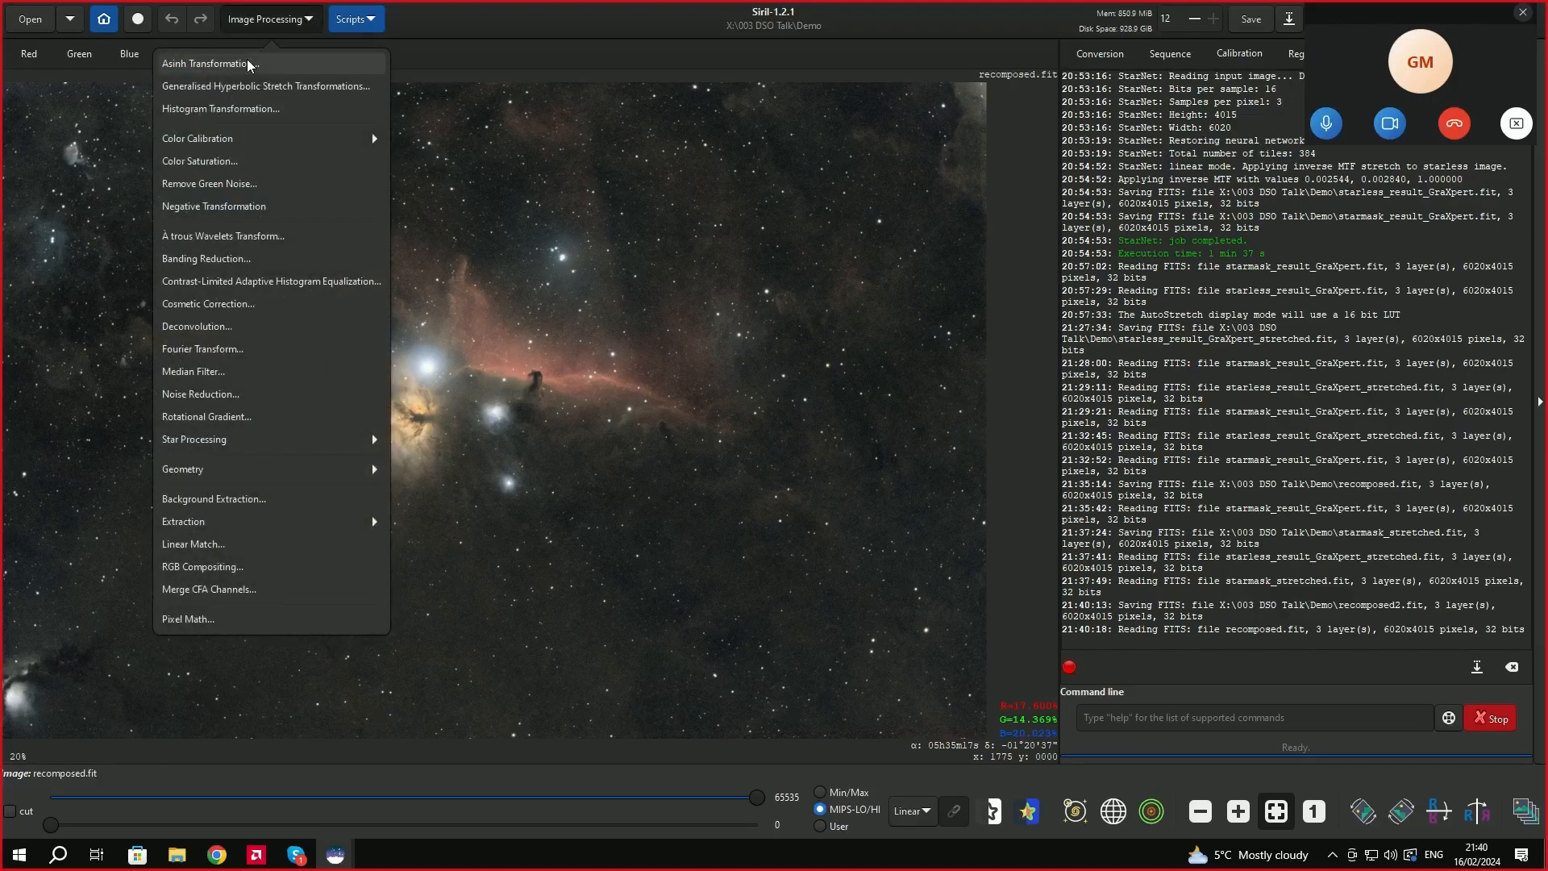
click(308, 23)
Reopen recomposed2.fit and examine the stars and dark background around the Horsehead and Flame nebulae up close.
click(33, 17)
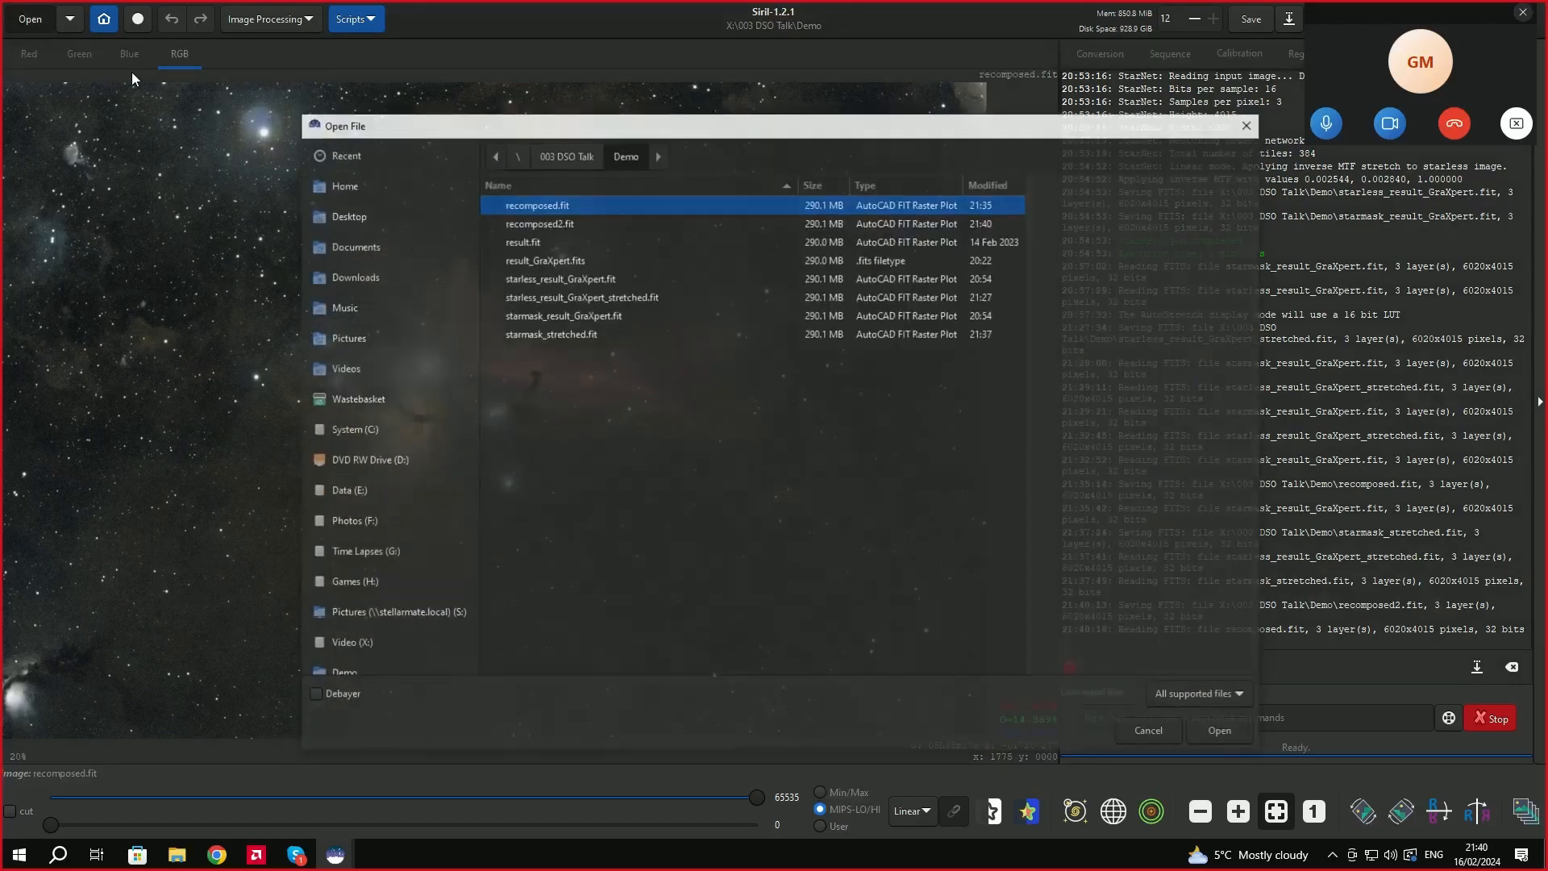
click(555, 221)
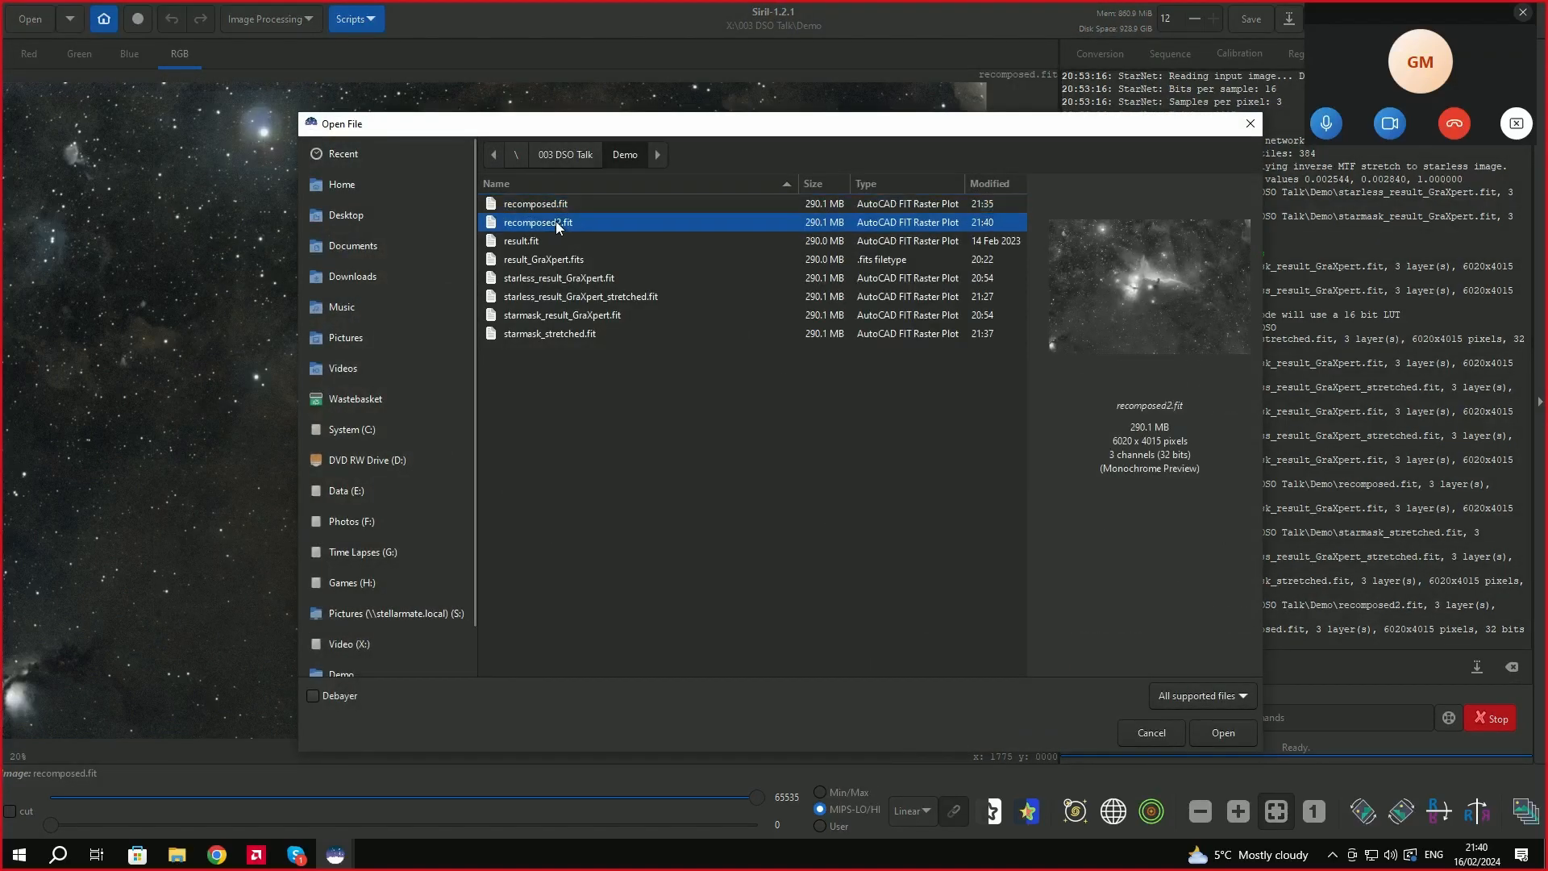
click(1219, 732)
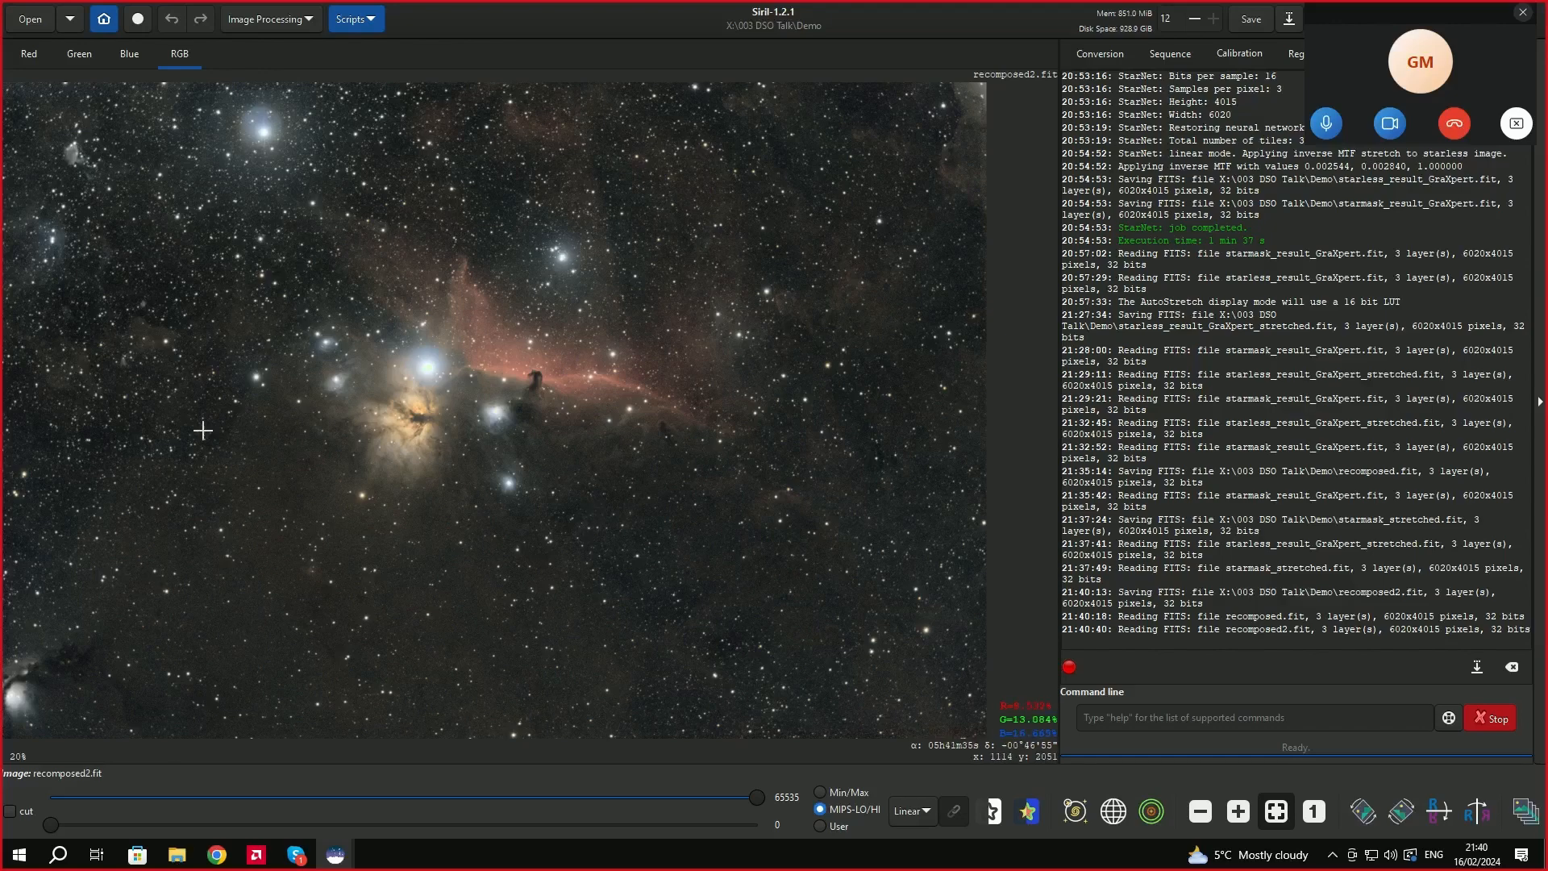
scroll(503, 449, up, 1)
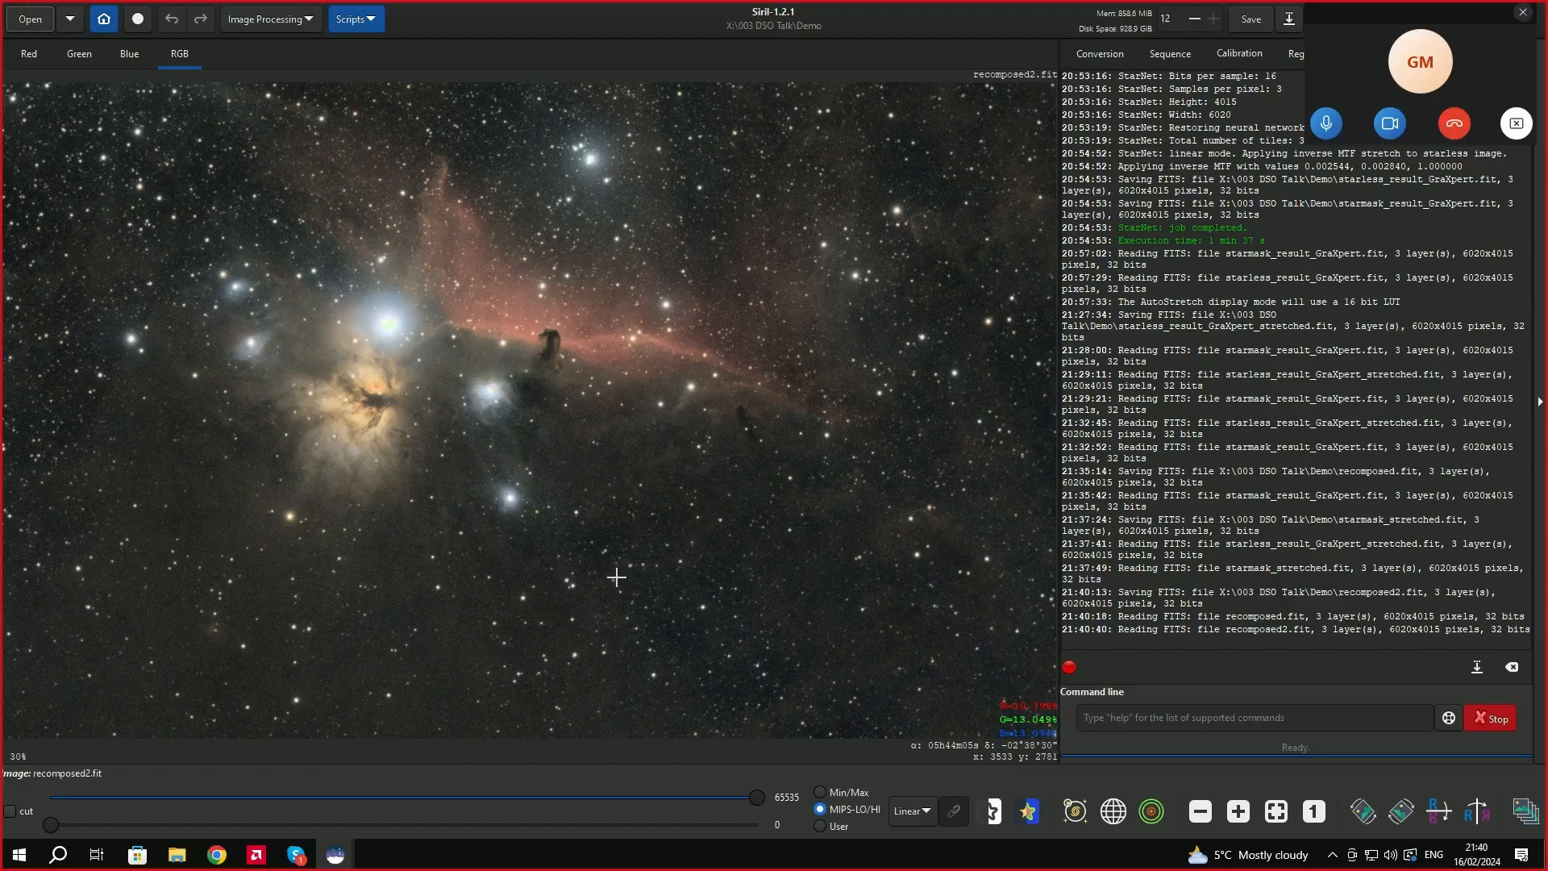
scroll(616, 577, up, 1)
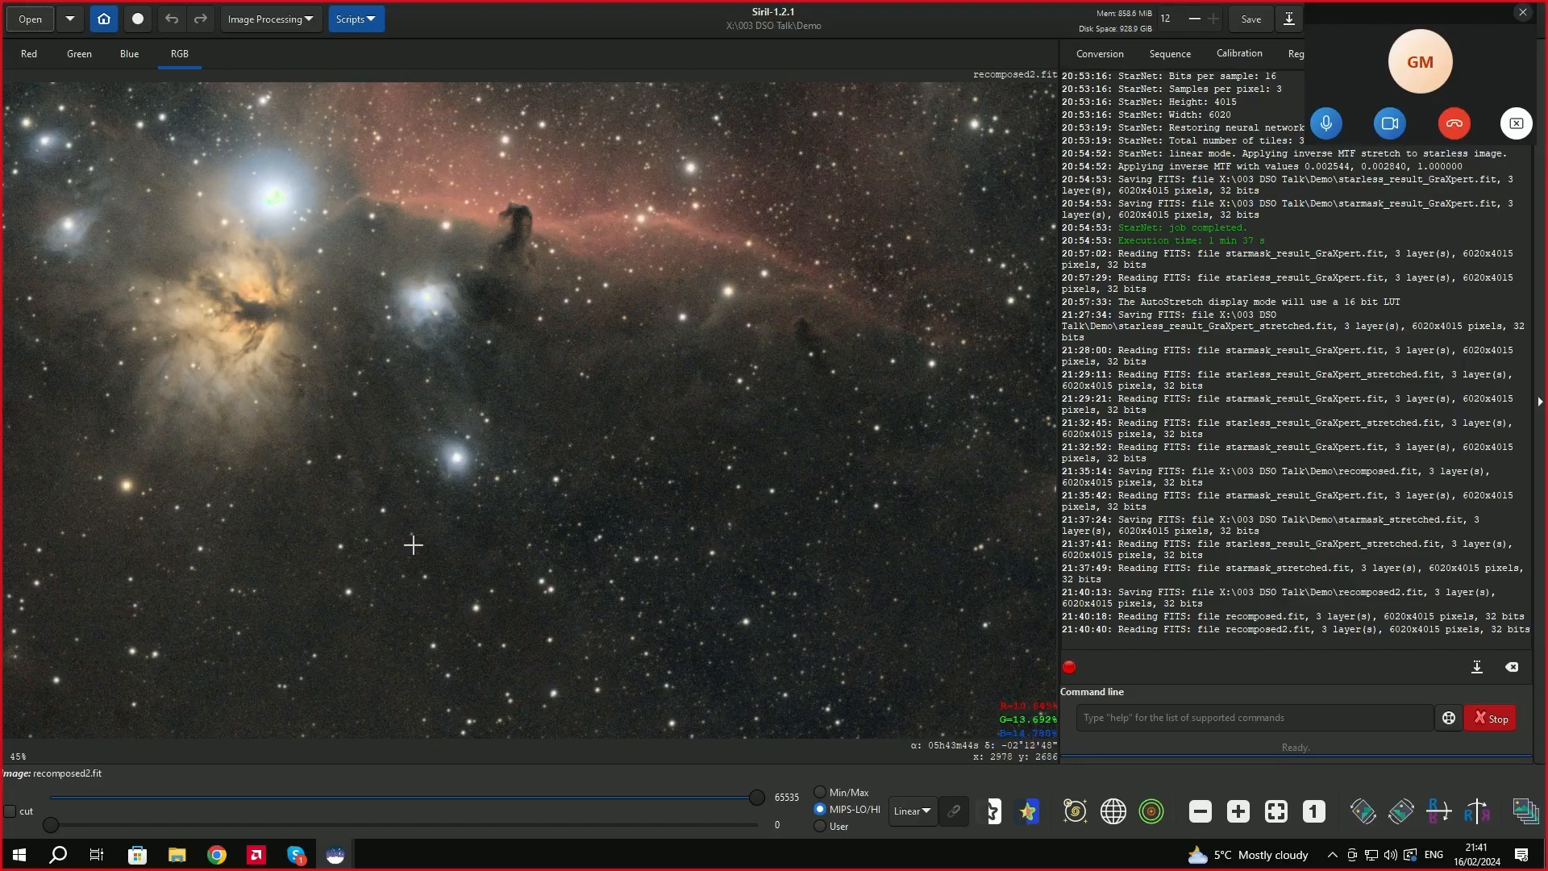
scroll(608, 567, up, 1)
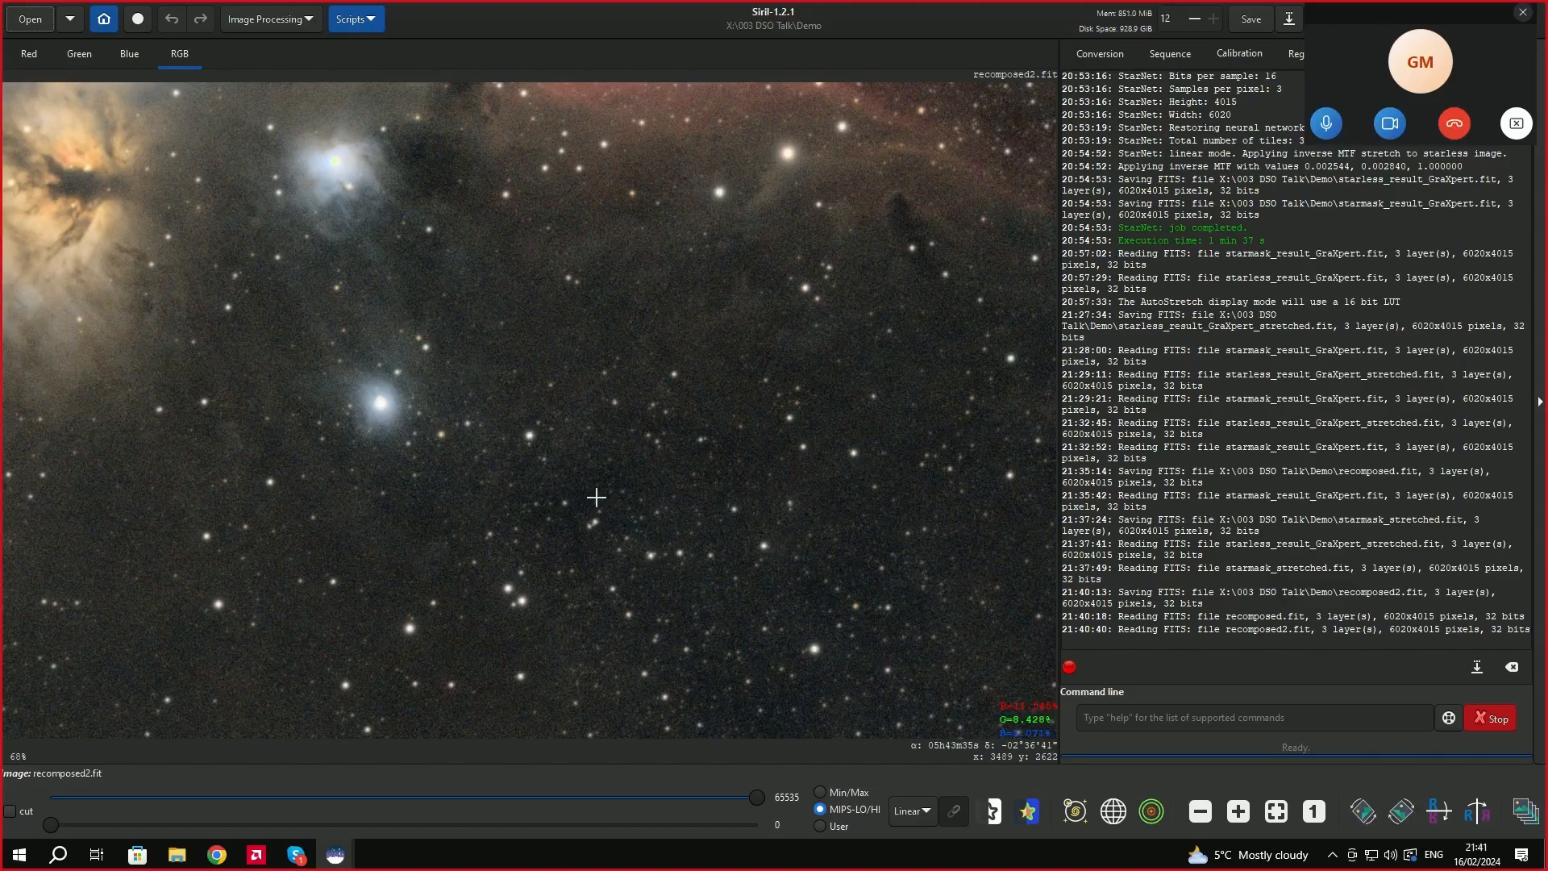
scroll(595, 497, down, 1)
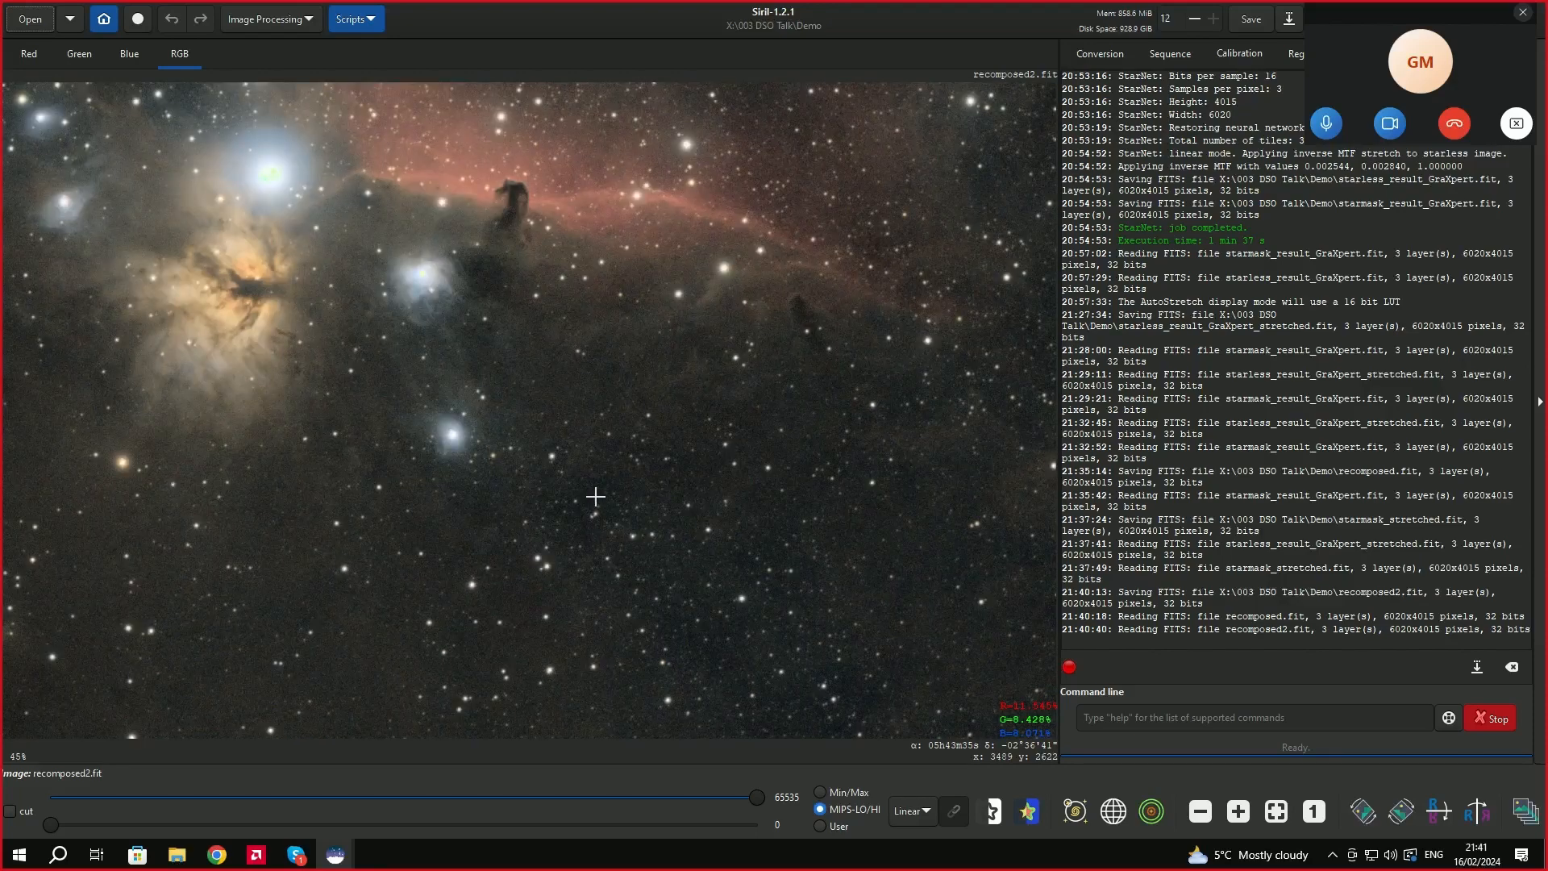
scroll(596, 496, up, 1)
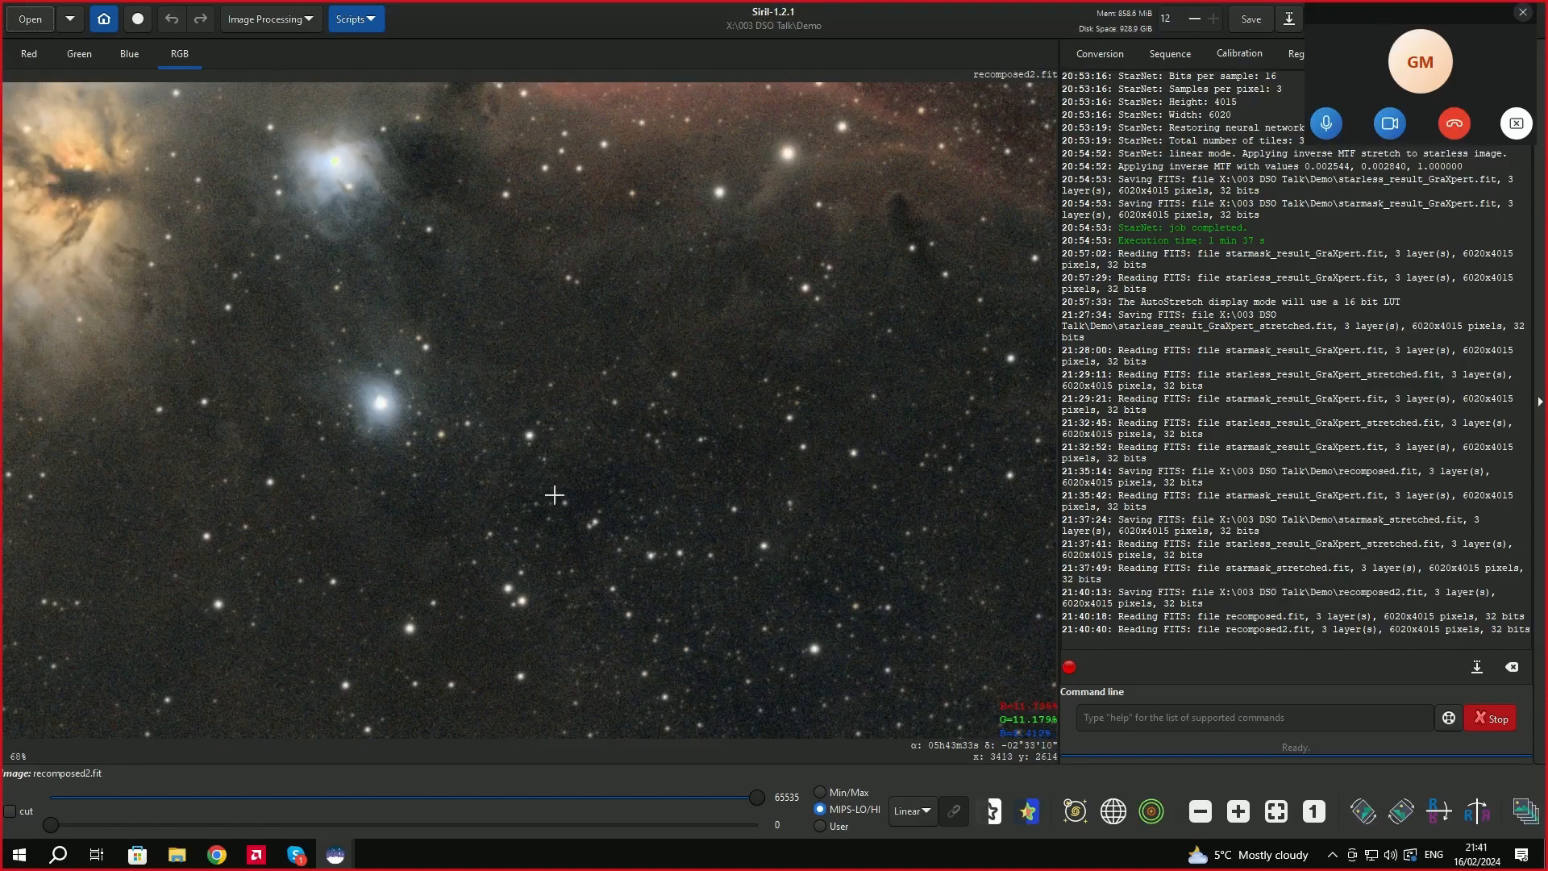
scroll(576, 509, down, 1)
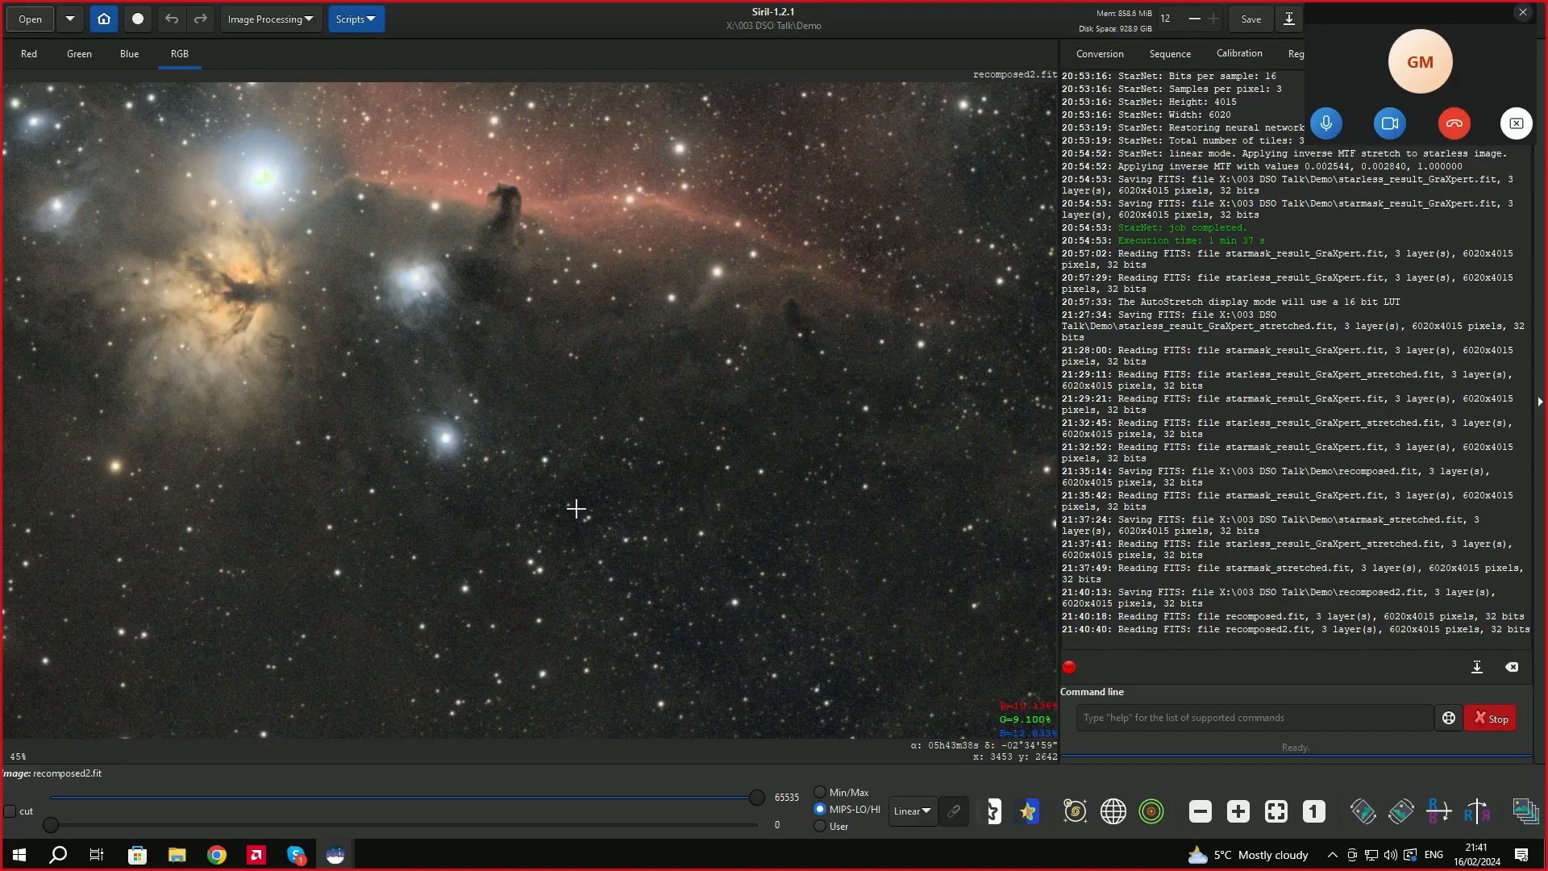
click(303, 22)
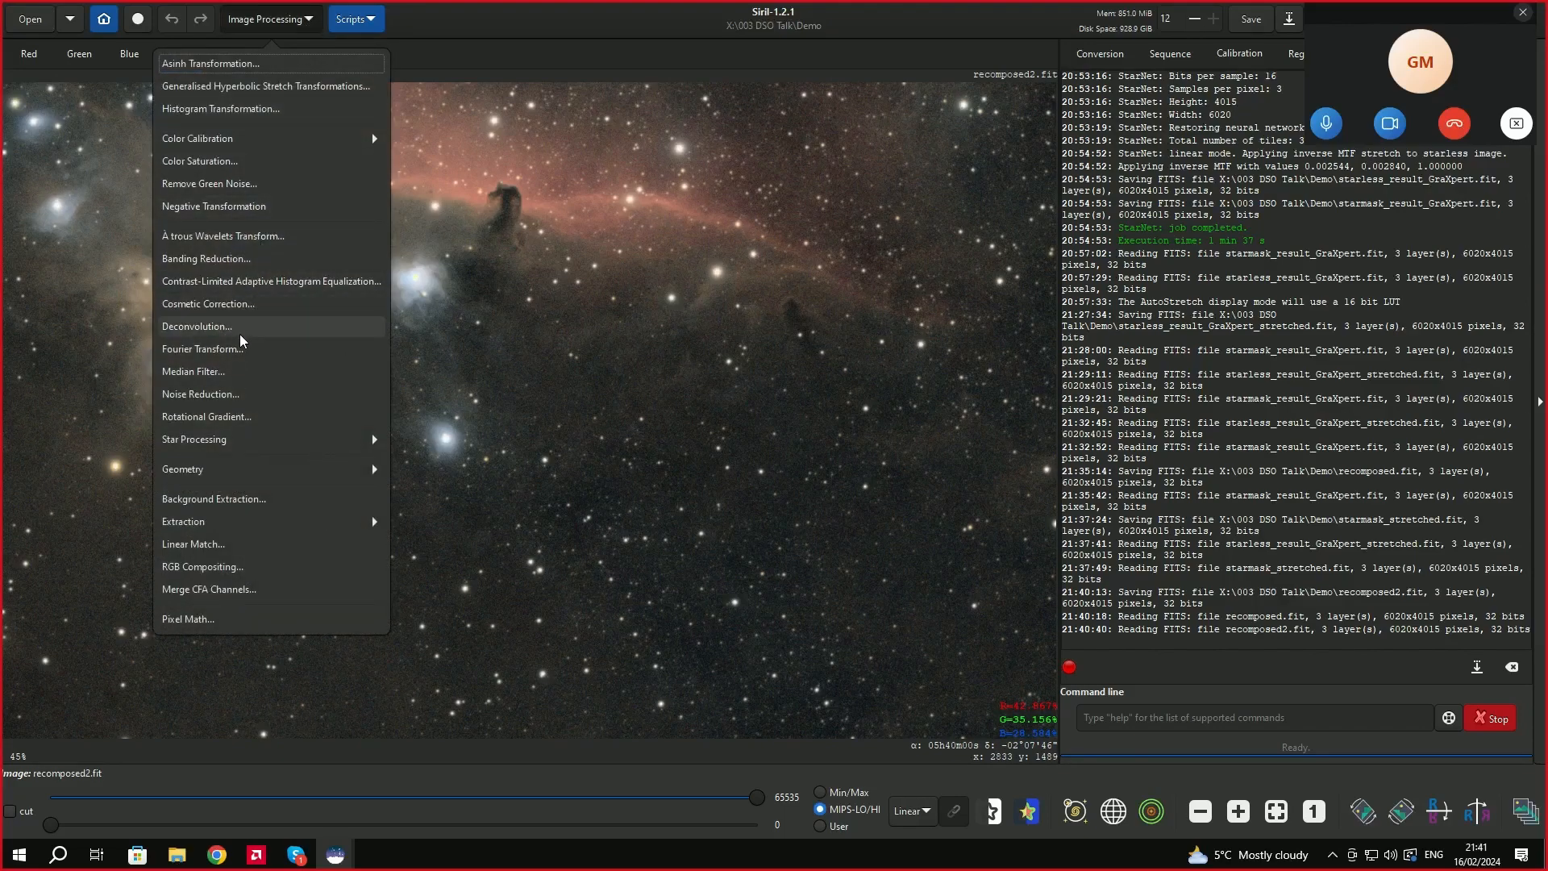
click(215, 394)
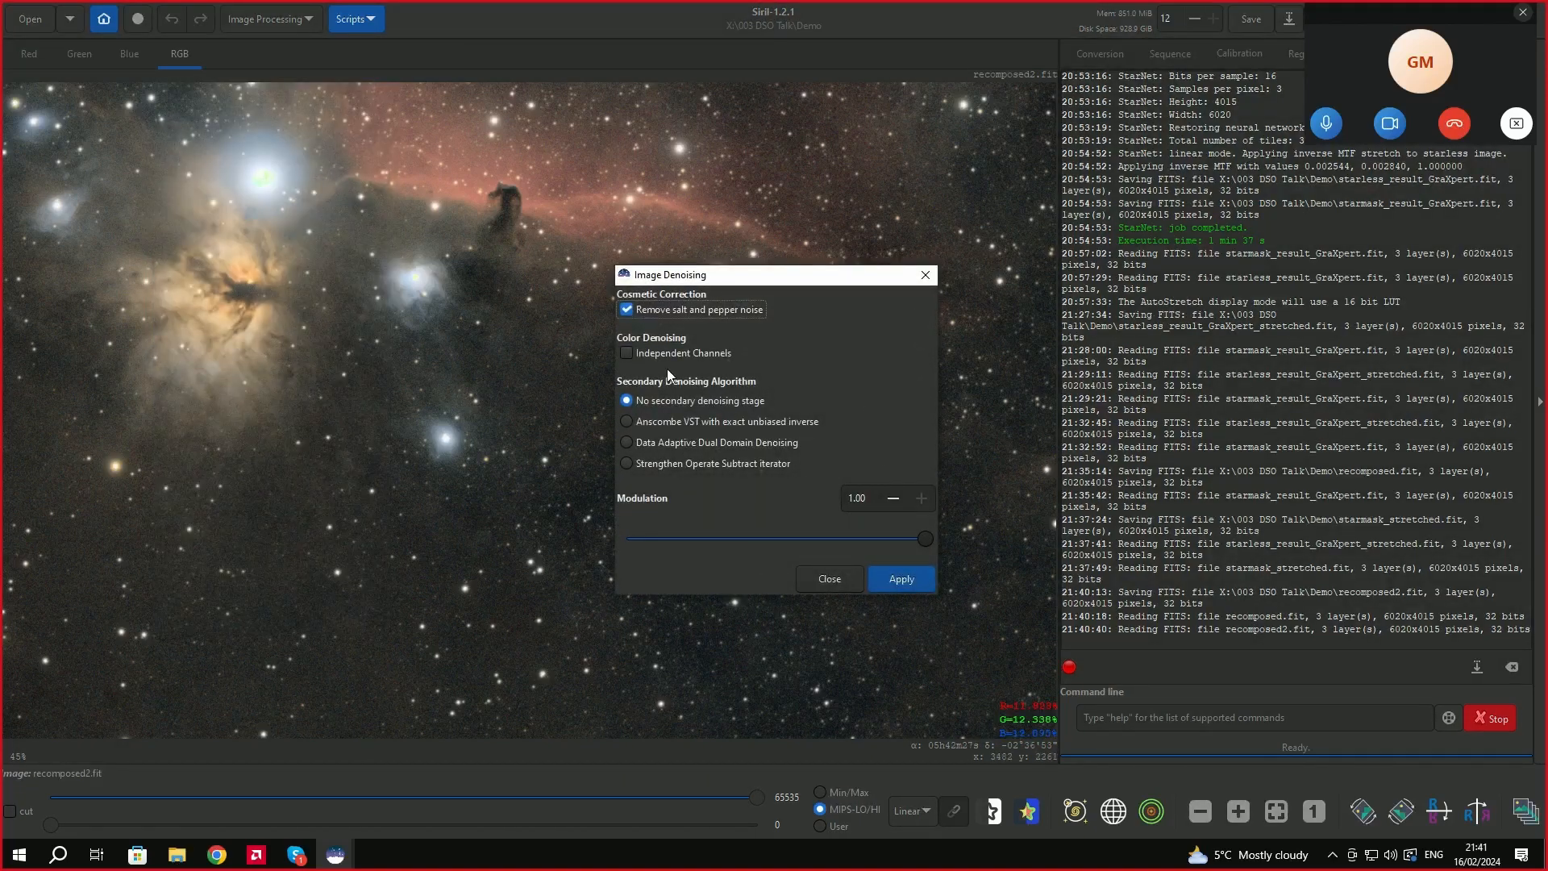
drag(790, 278, 1047, 227)
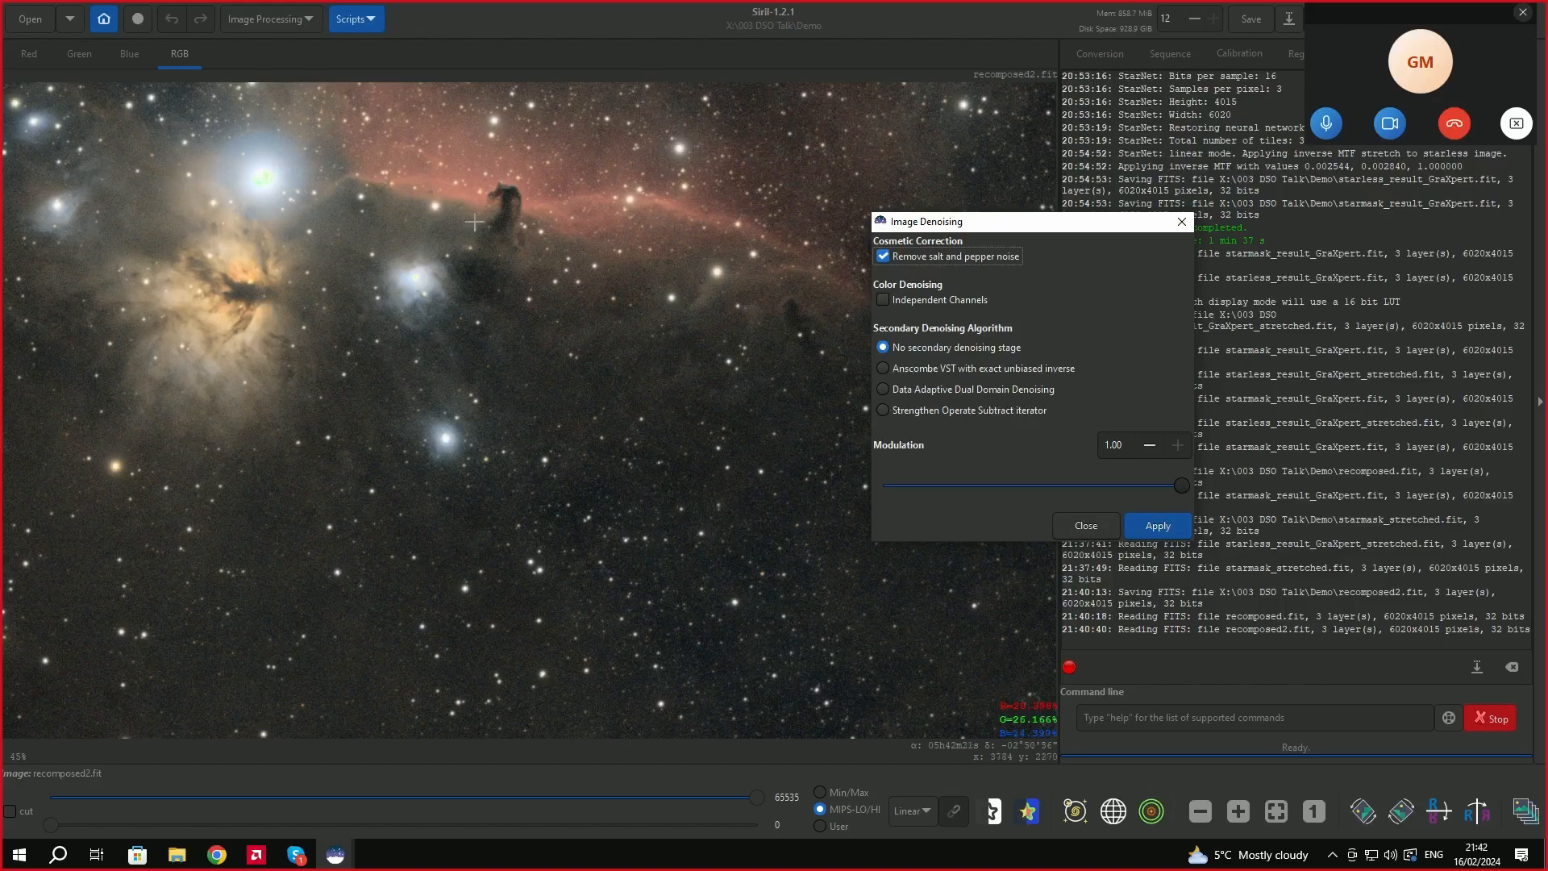
click(1079, 523)
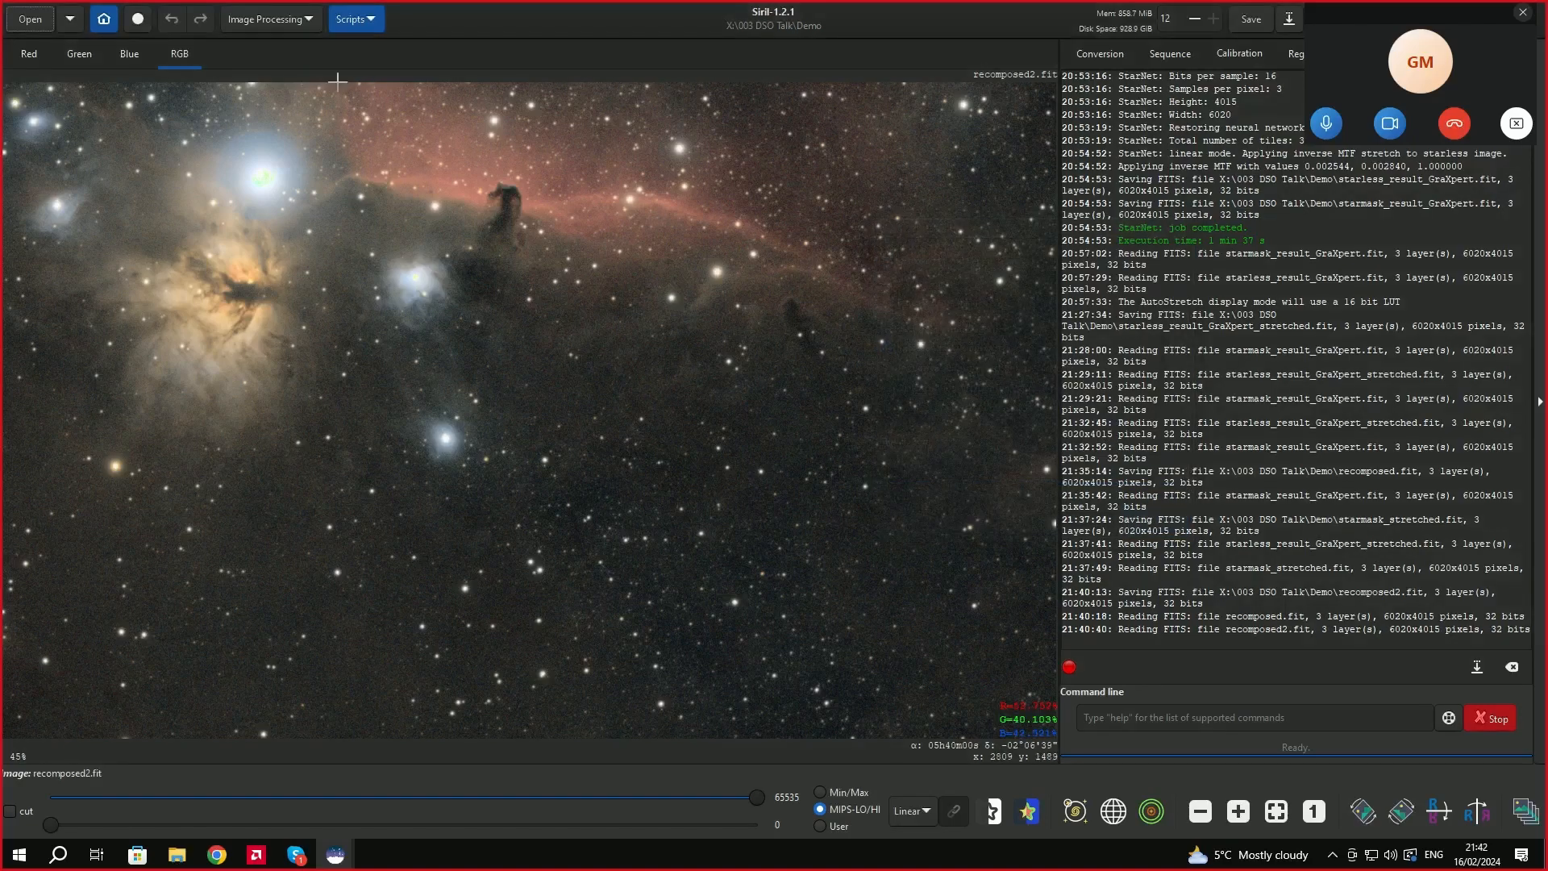
click(296, 20)
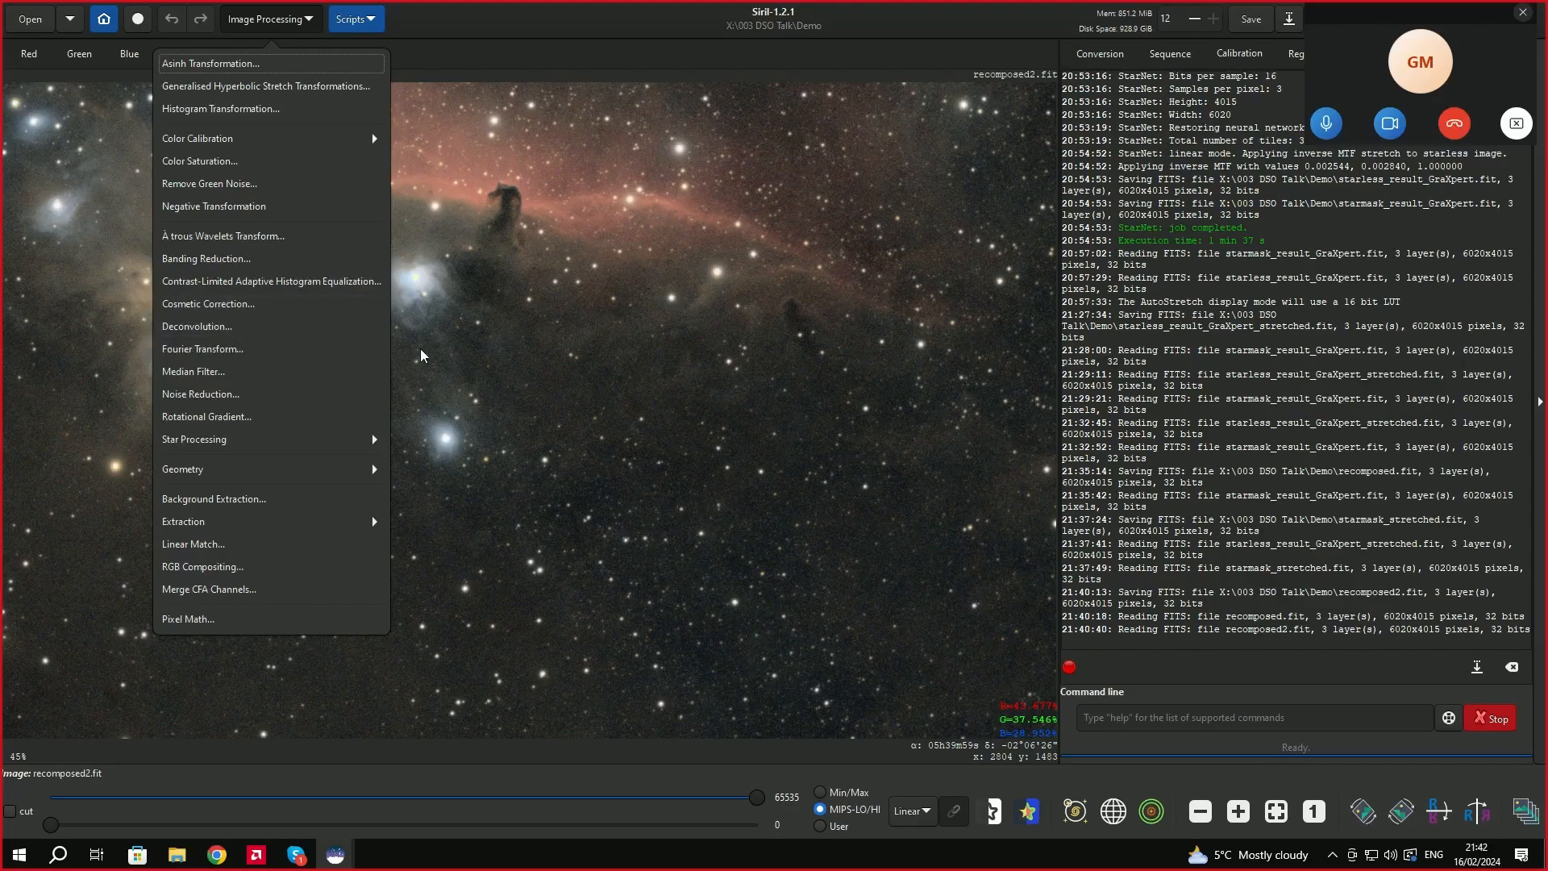
click(304, 24)
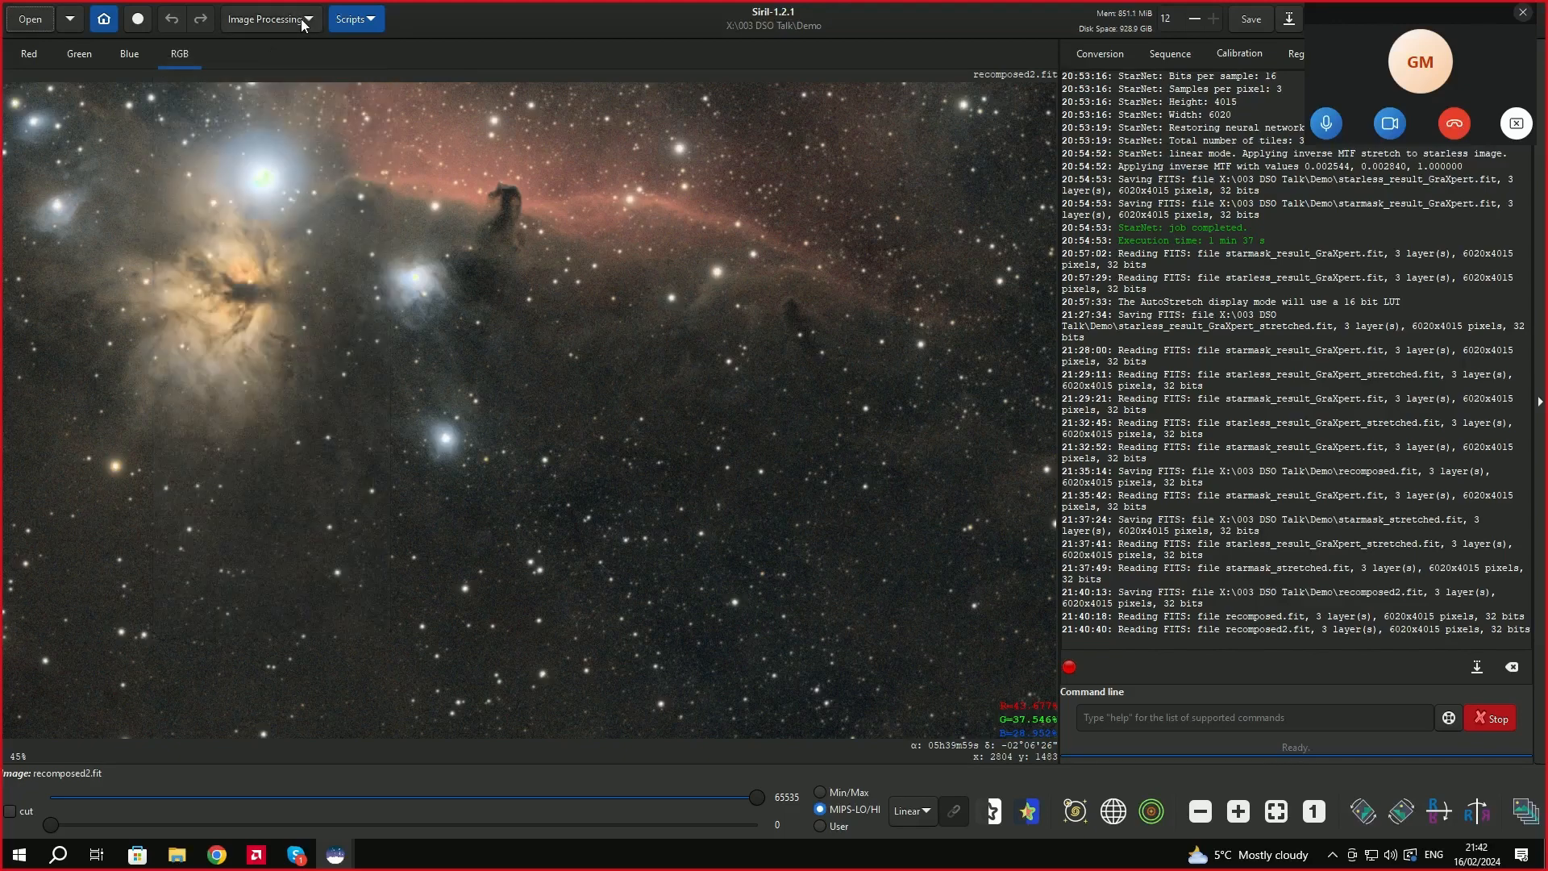
click(355, 23)
click(354, 23)
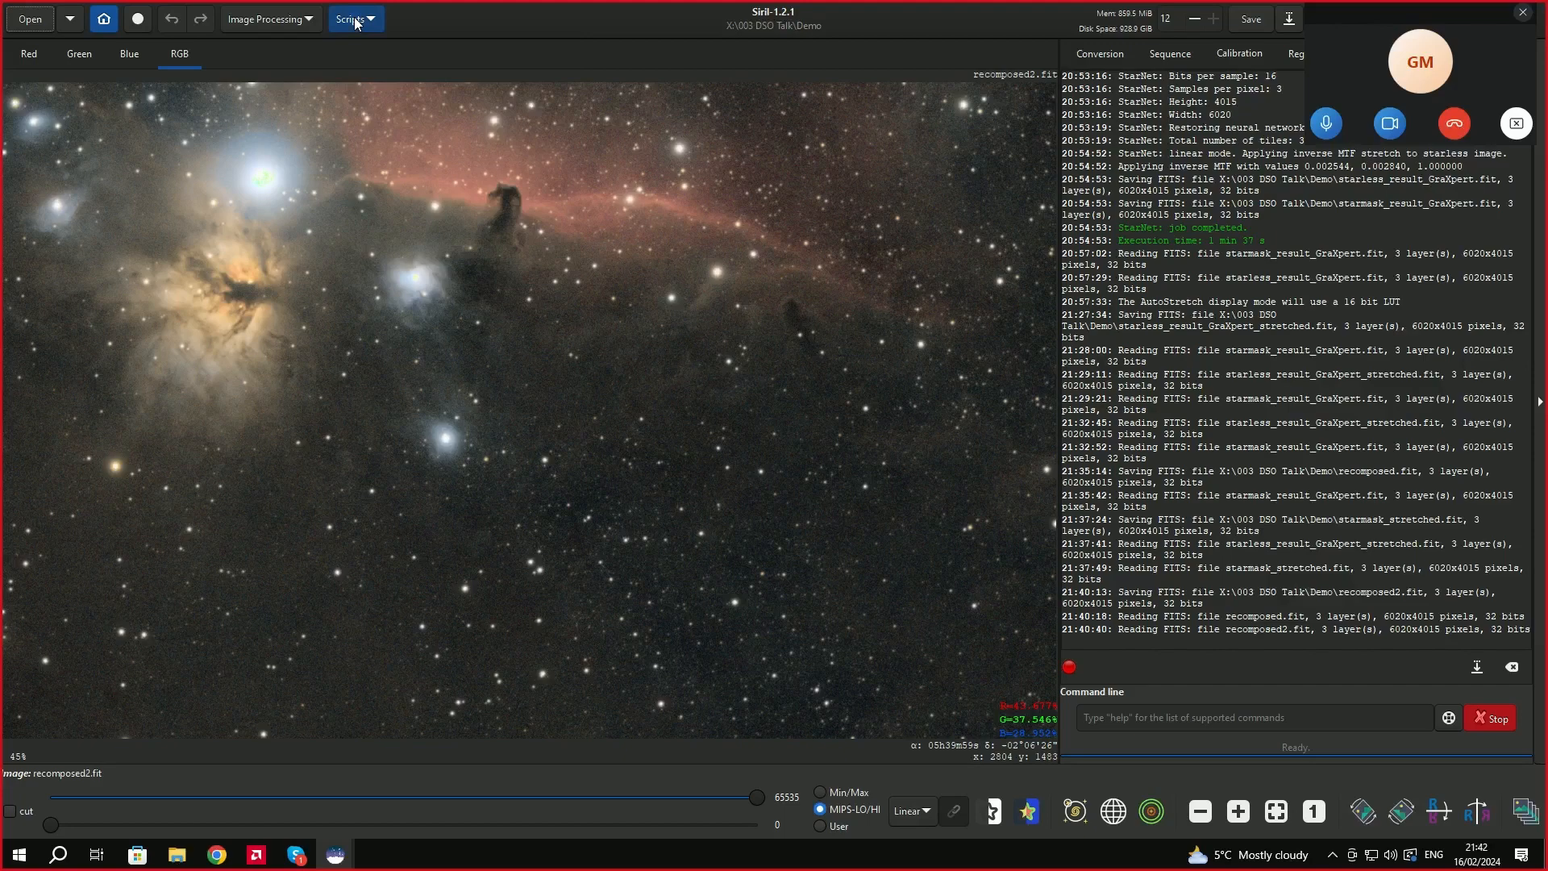
Denoise the recomposed image with salt and pepper removal, the Strengthen Operate Subtract iterator (3 iterations, rho 0.20) and modulation 0.66.
click(307, 22)
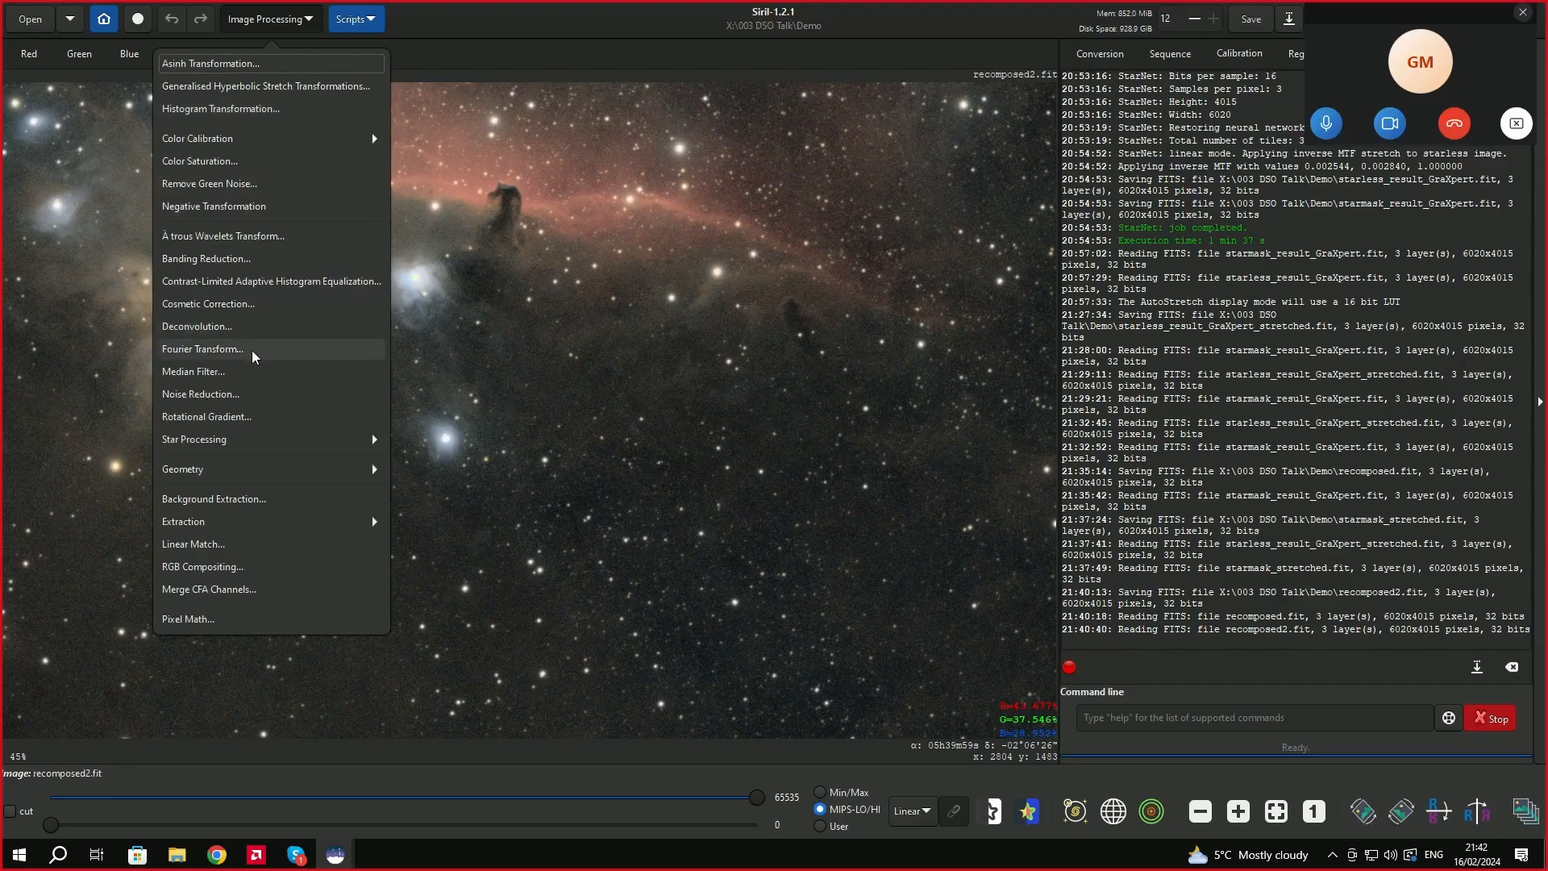
click(242, 397)
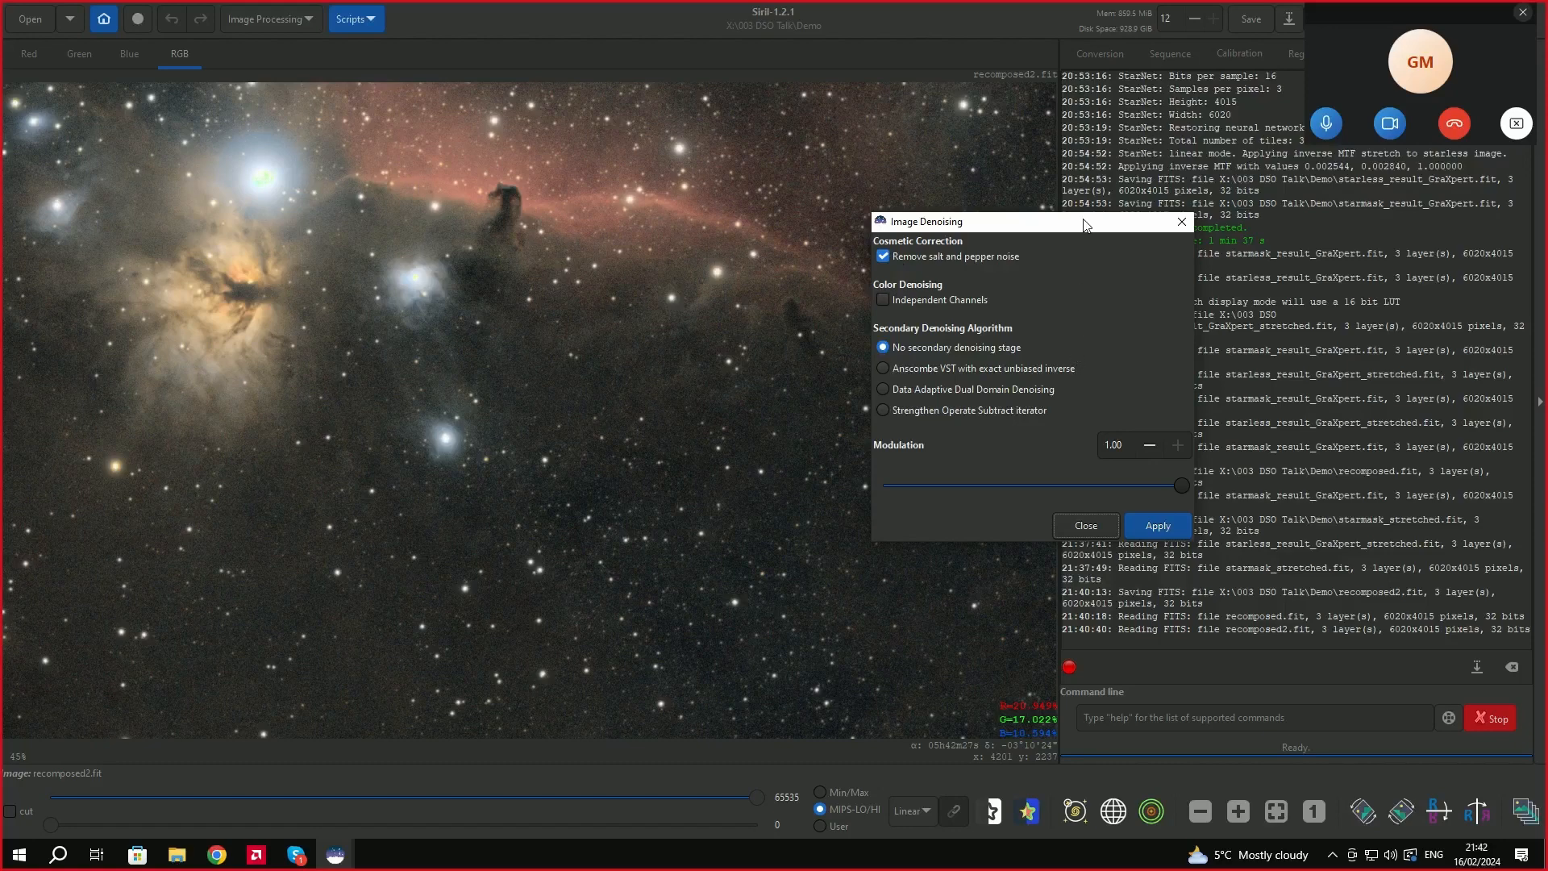
drag(1084, 224, 1209, 250)
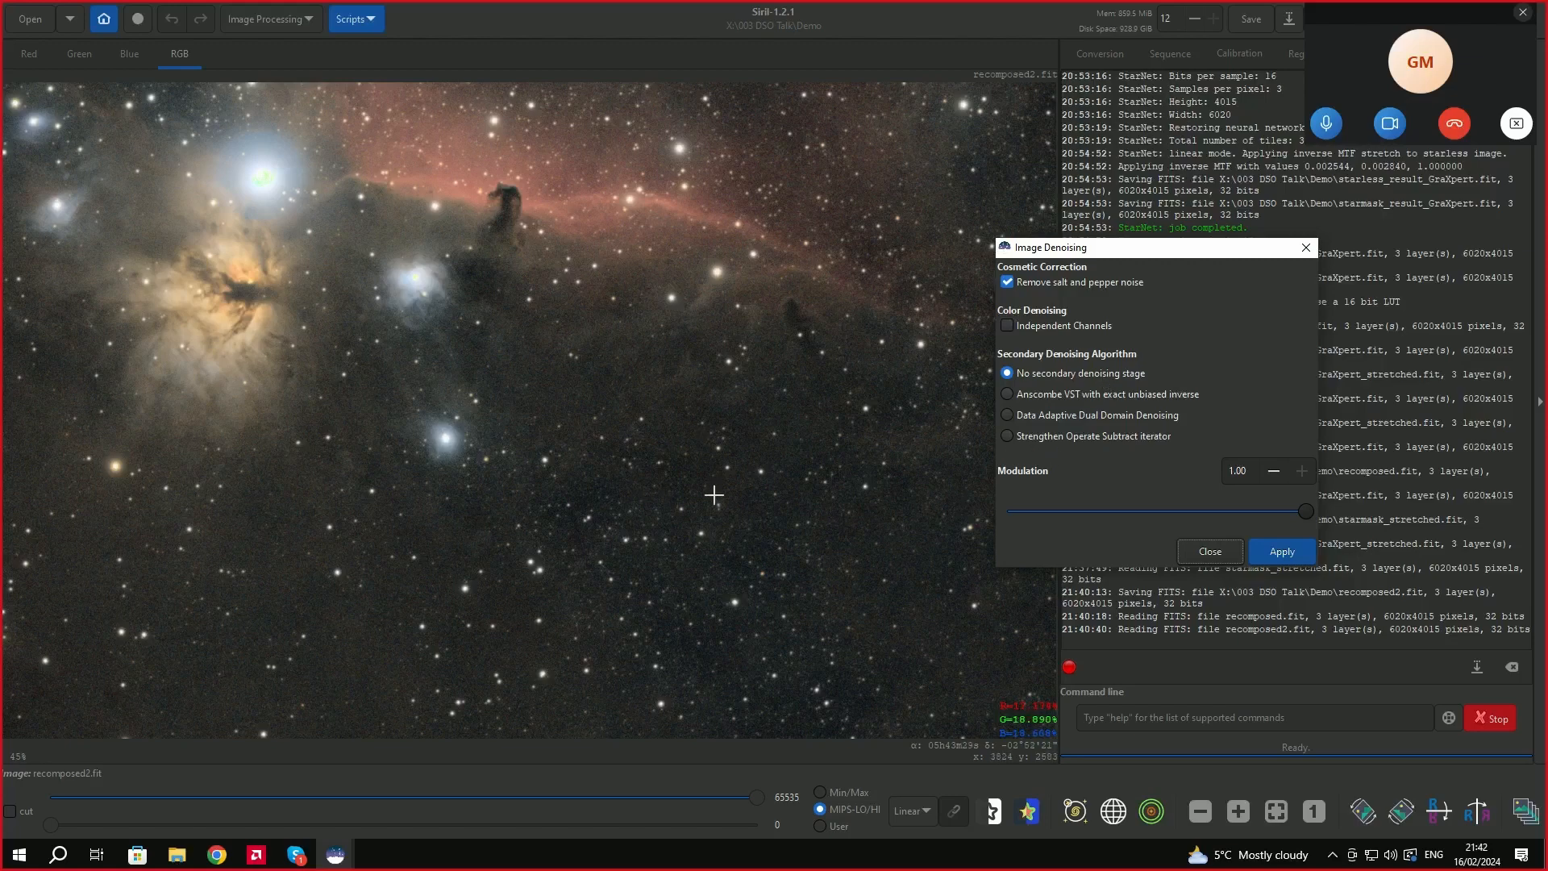
click(1008, 437)
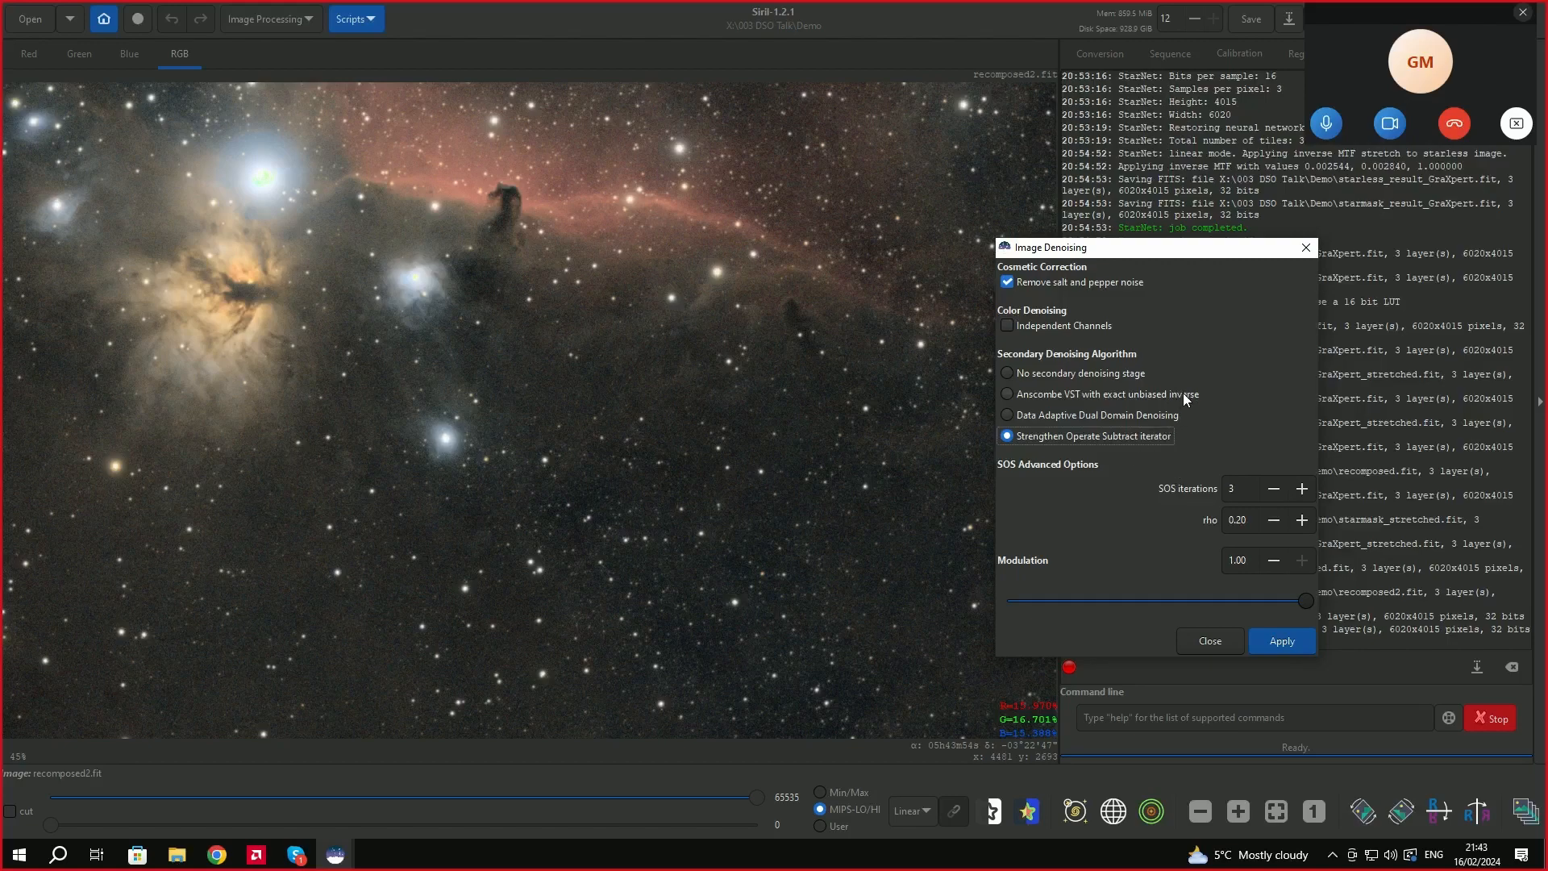
mouse_move(1183, 393)
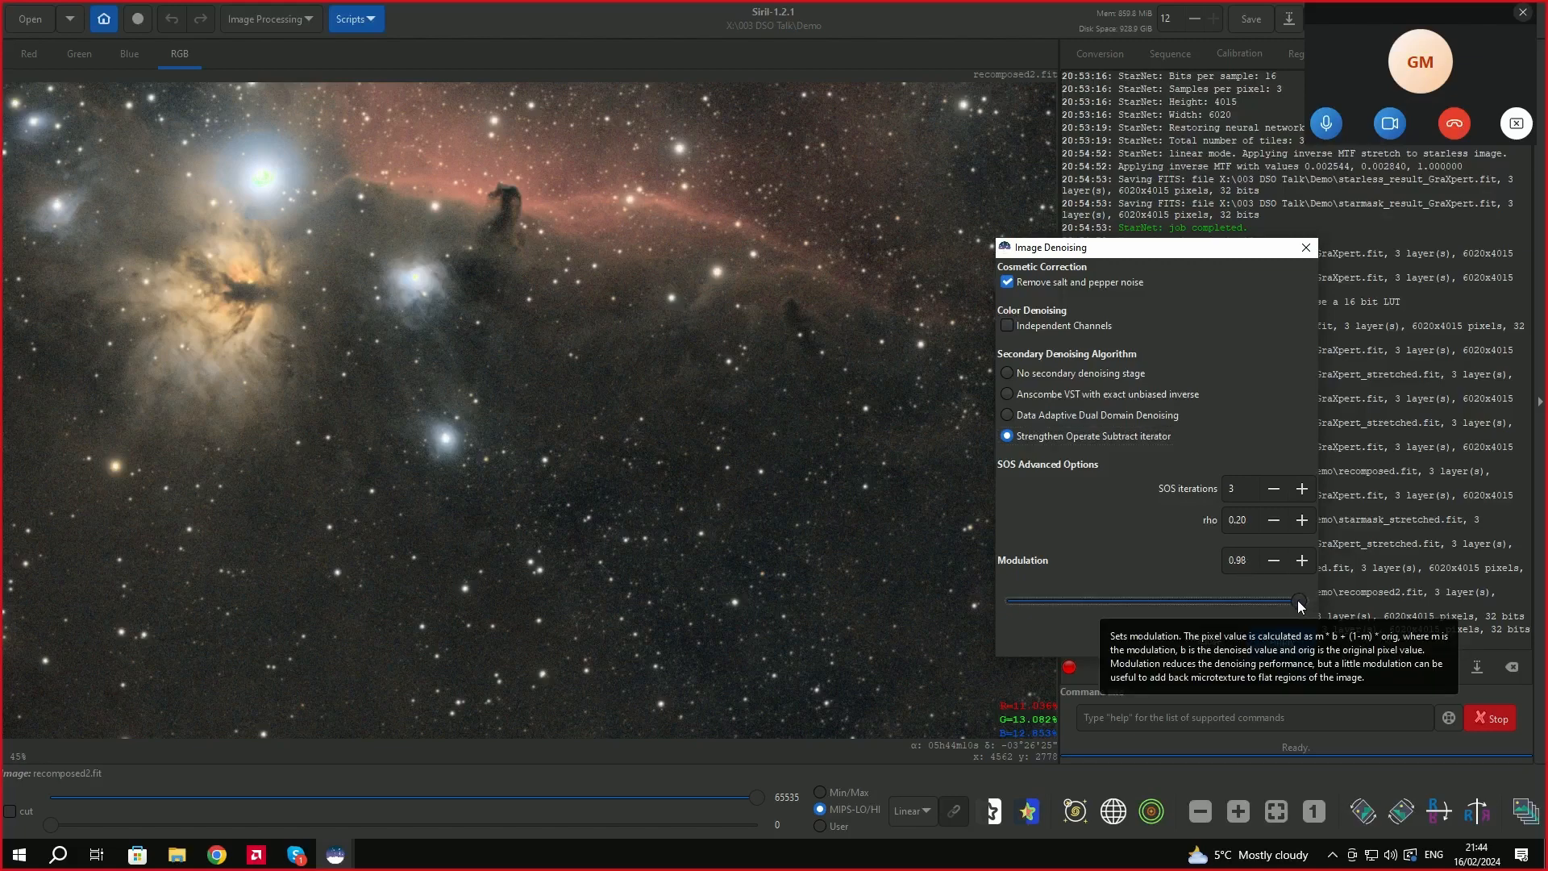
drag(1283, 603, 1282, 603)
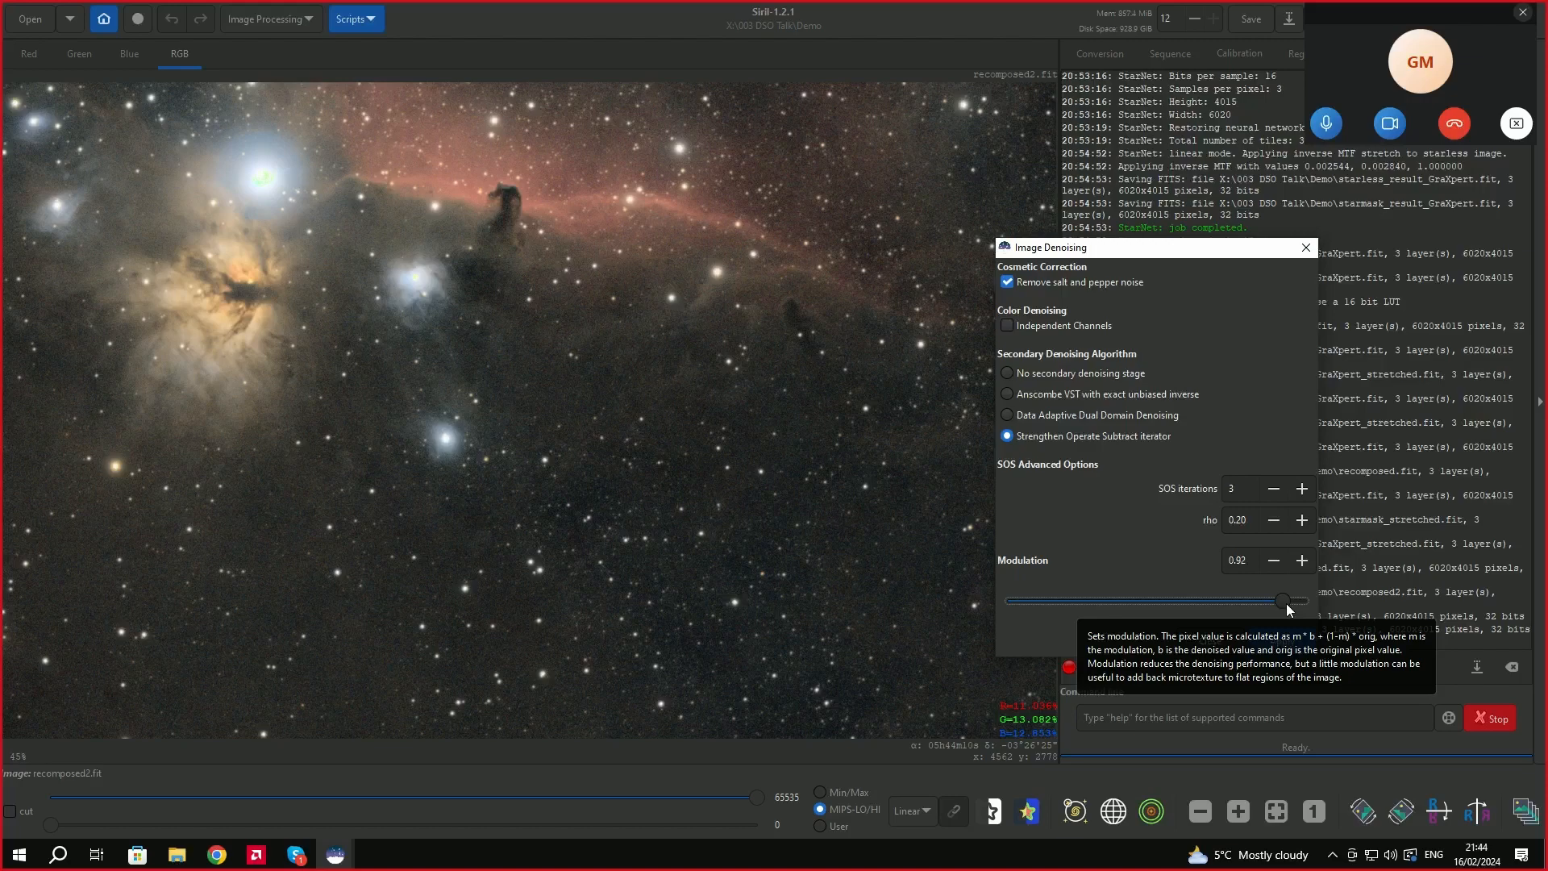
drag(1285, 603, 1312, 599)
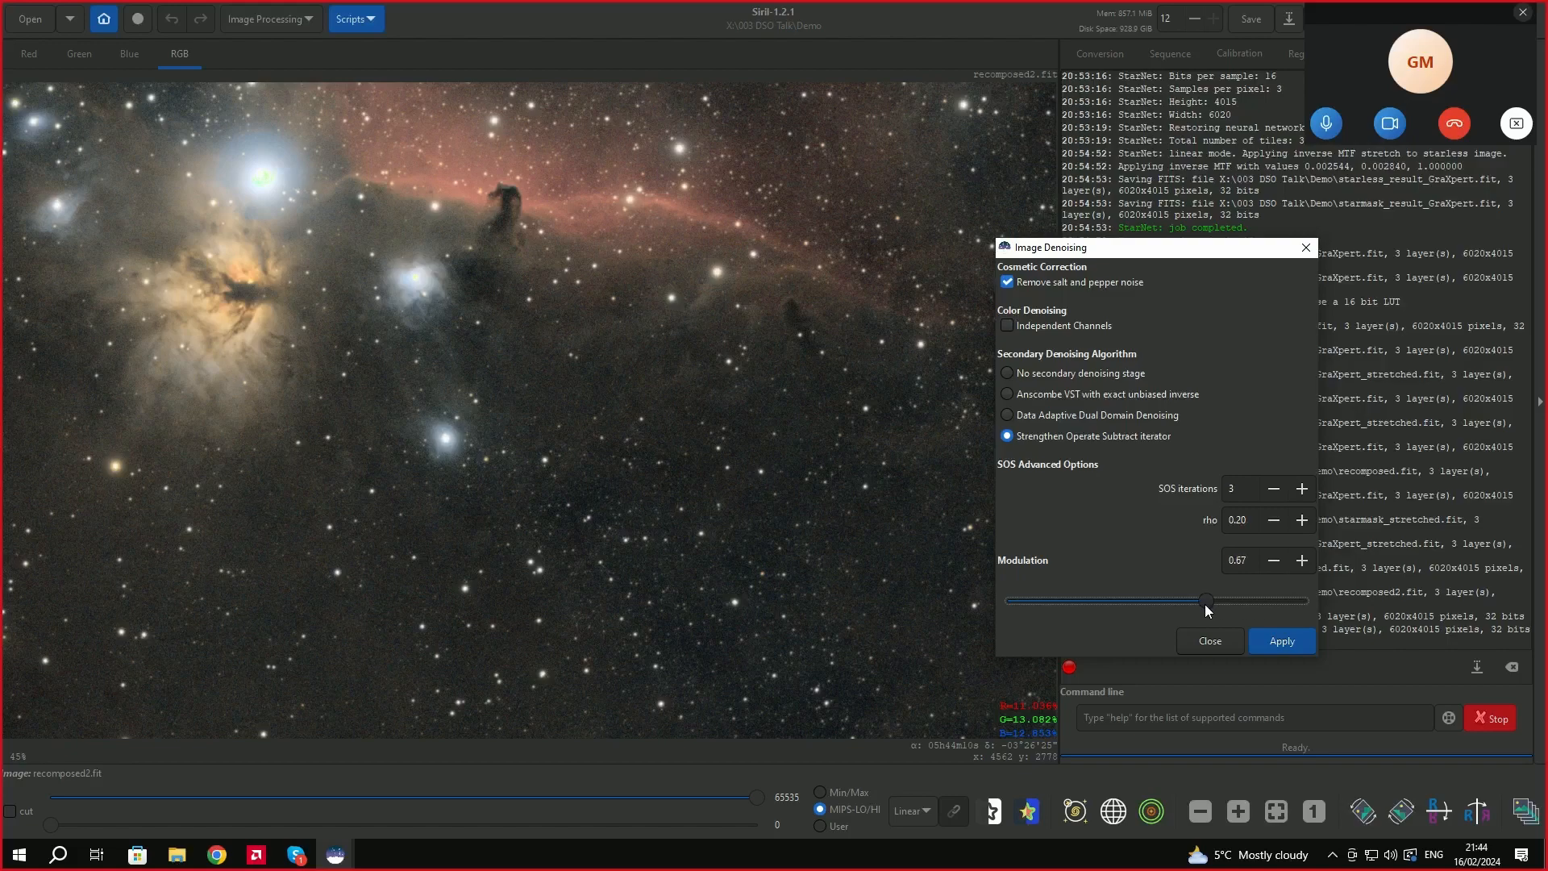
drag(1204, 603, 1201, 603)
drag(1178, 249, 1141, 154)
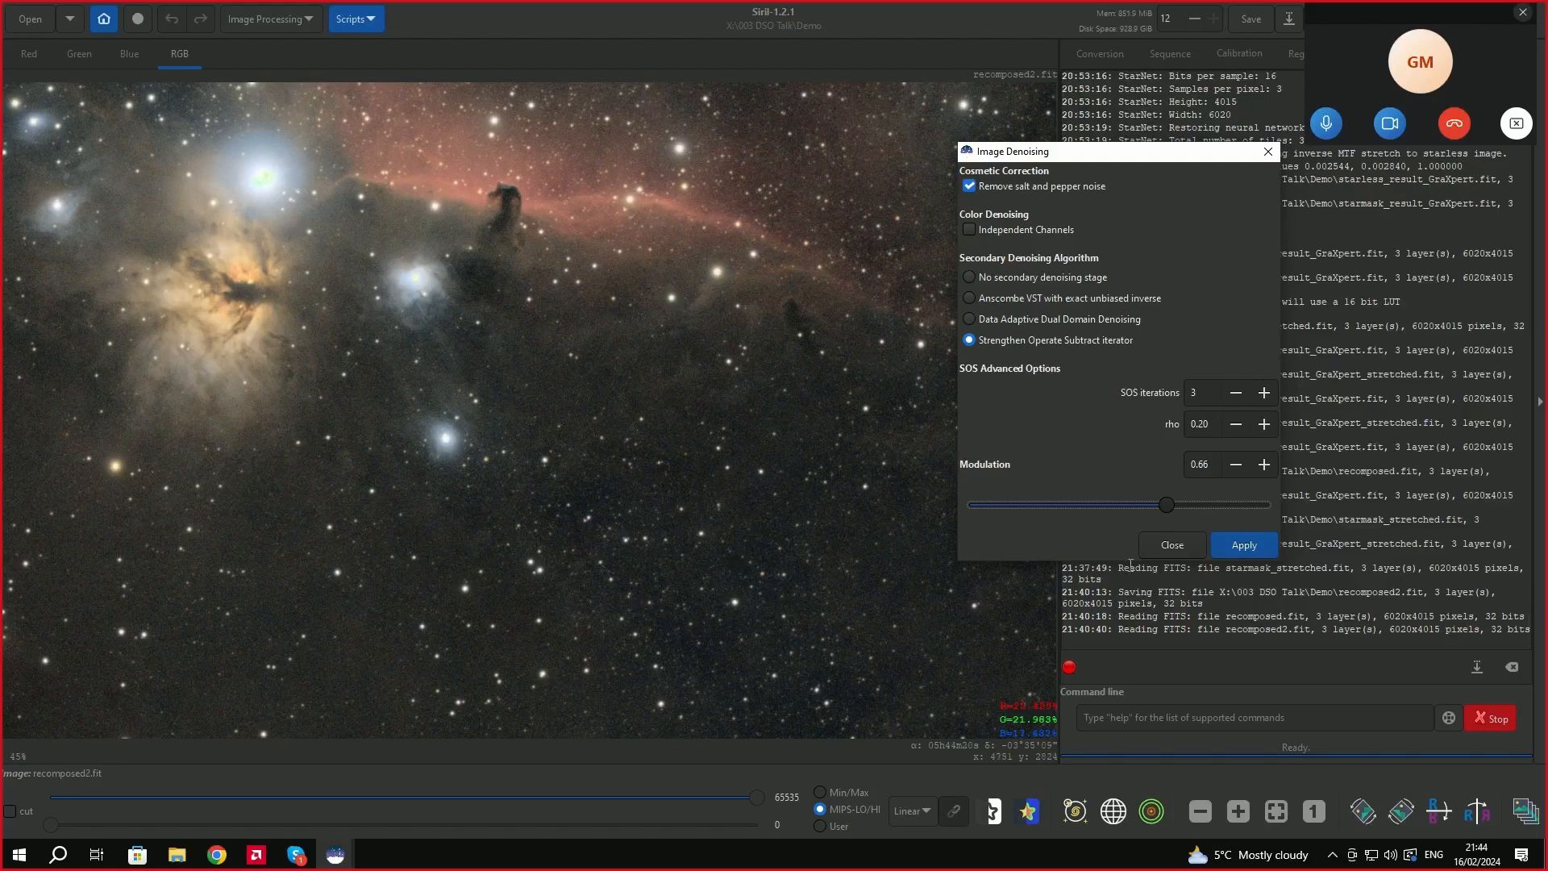
click(1246, 548)
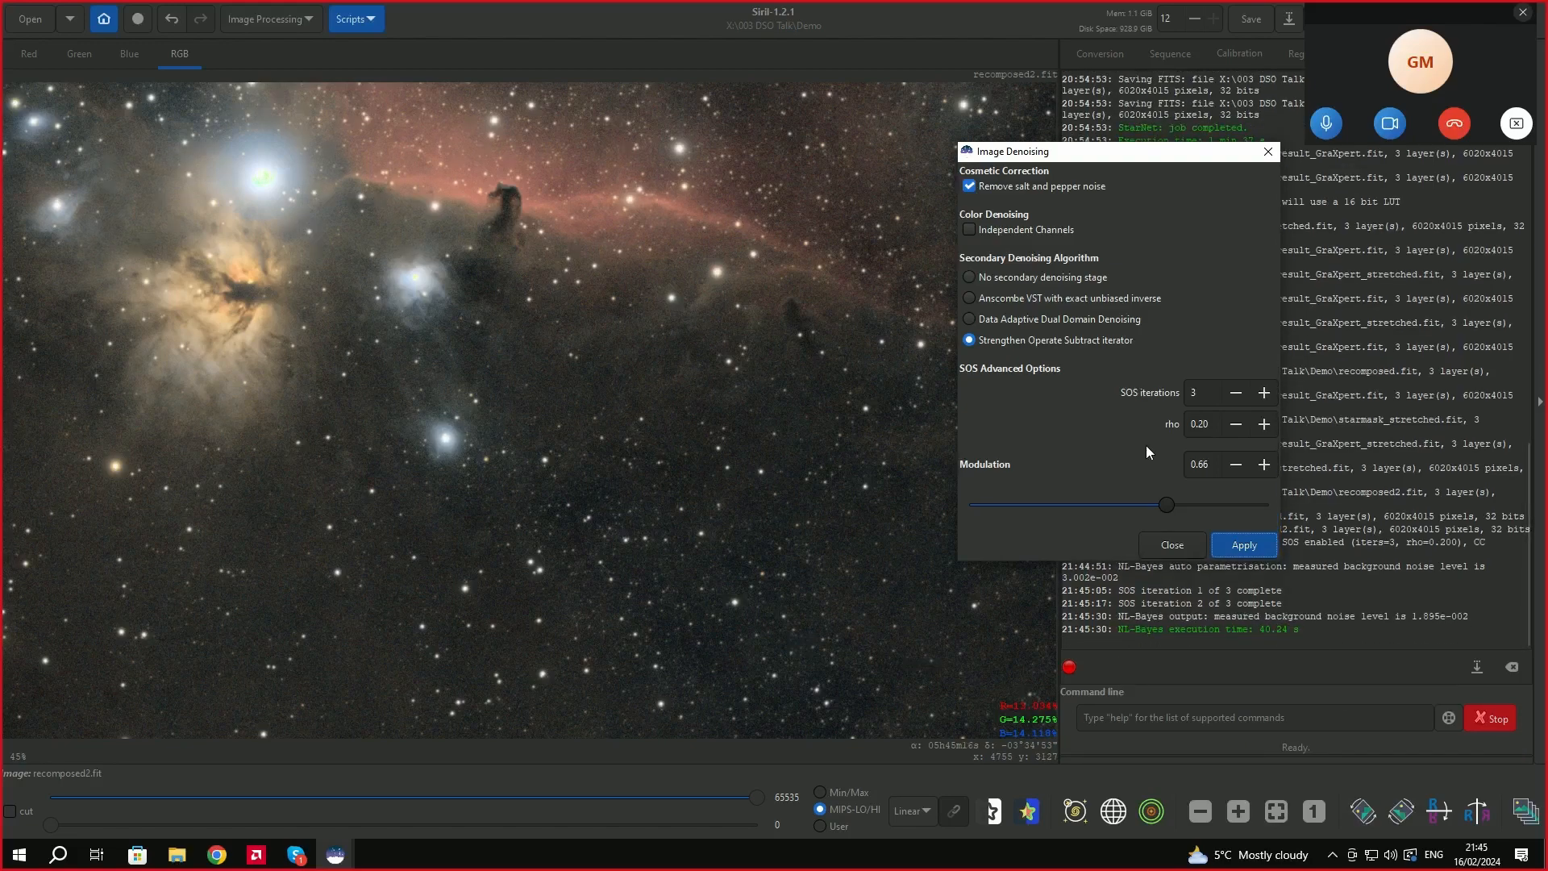
click(1177, 545)
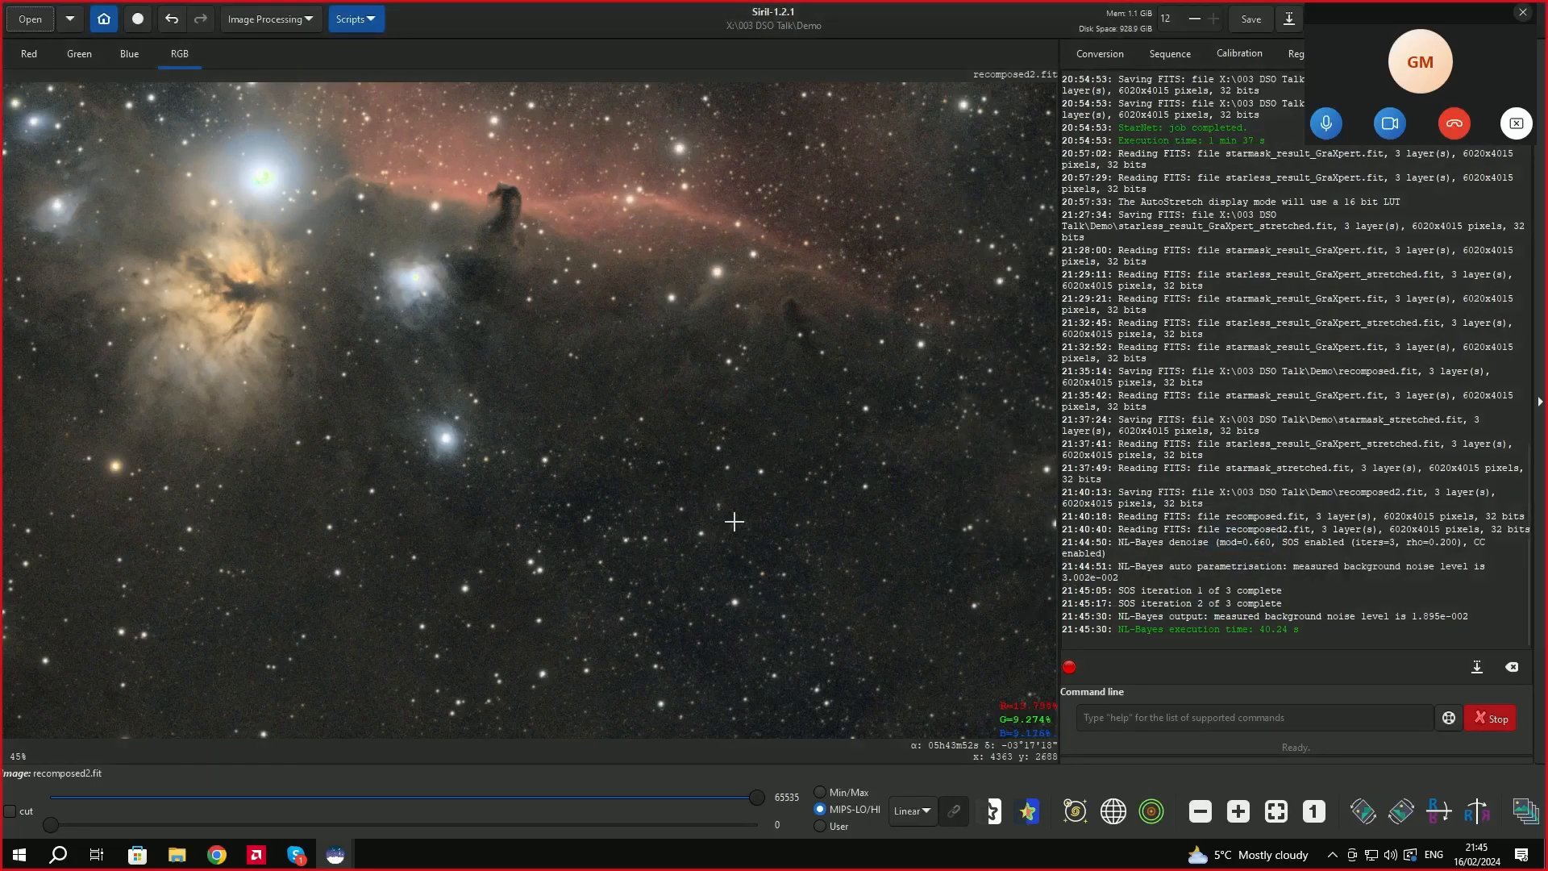
Undo and redo the denoising repeatedly to compare the background noise around the Horsehead Nebula up close, ending with it undone.
click(172, 16)
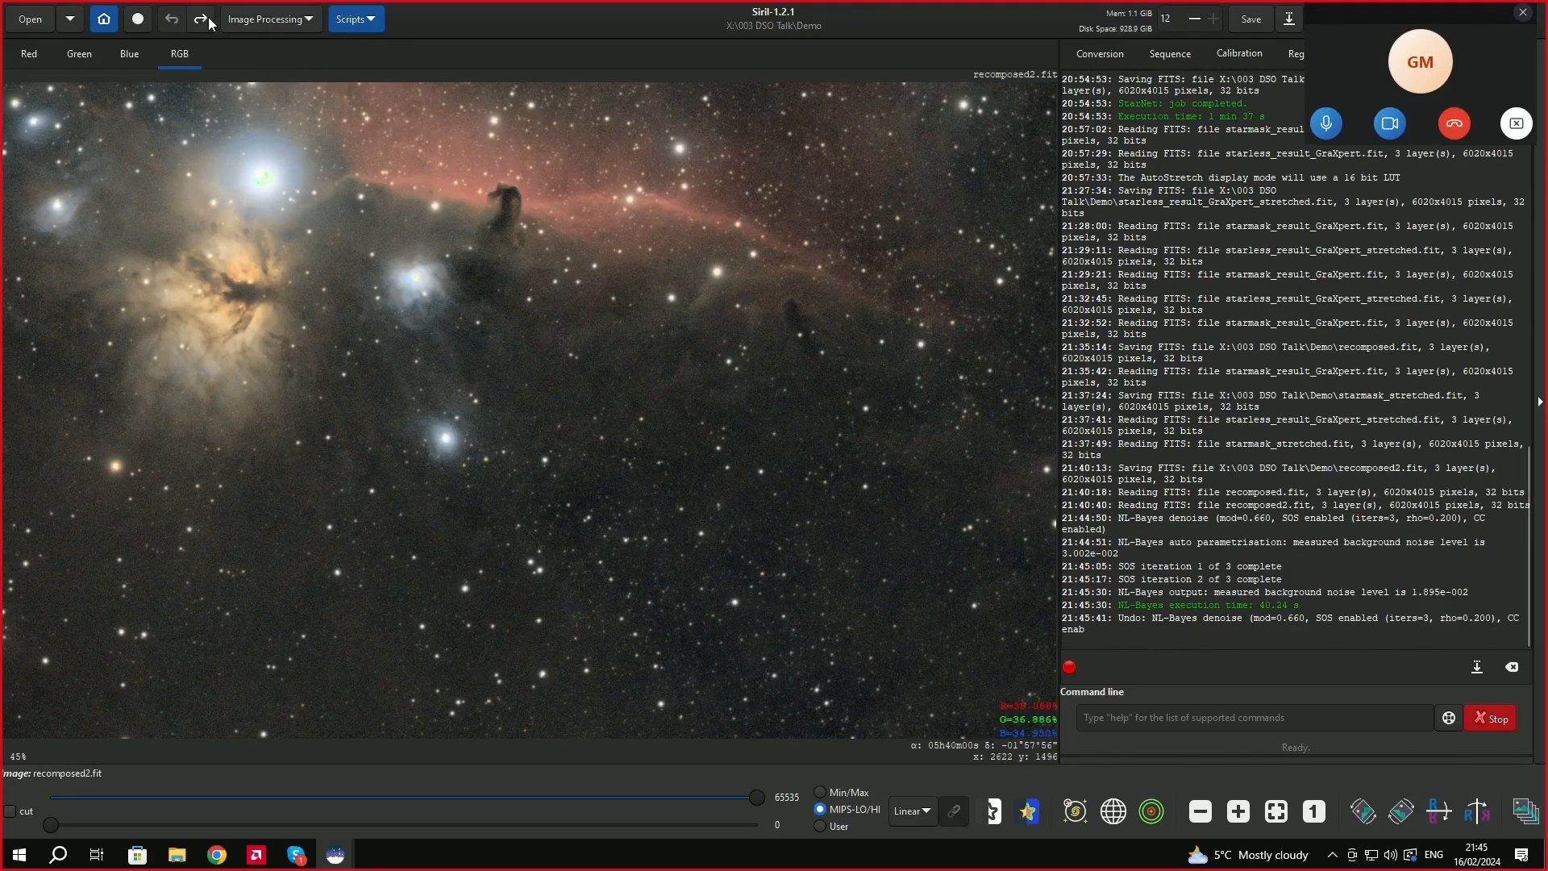
click(209, 17)
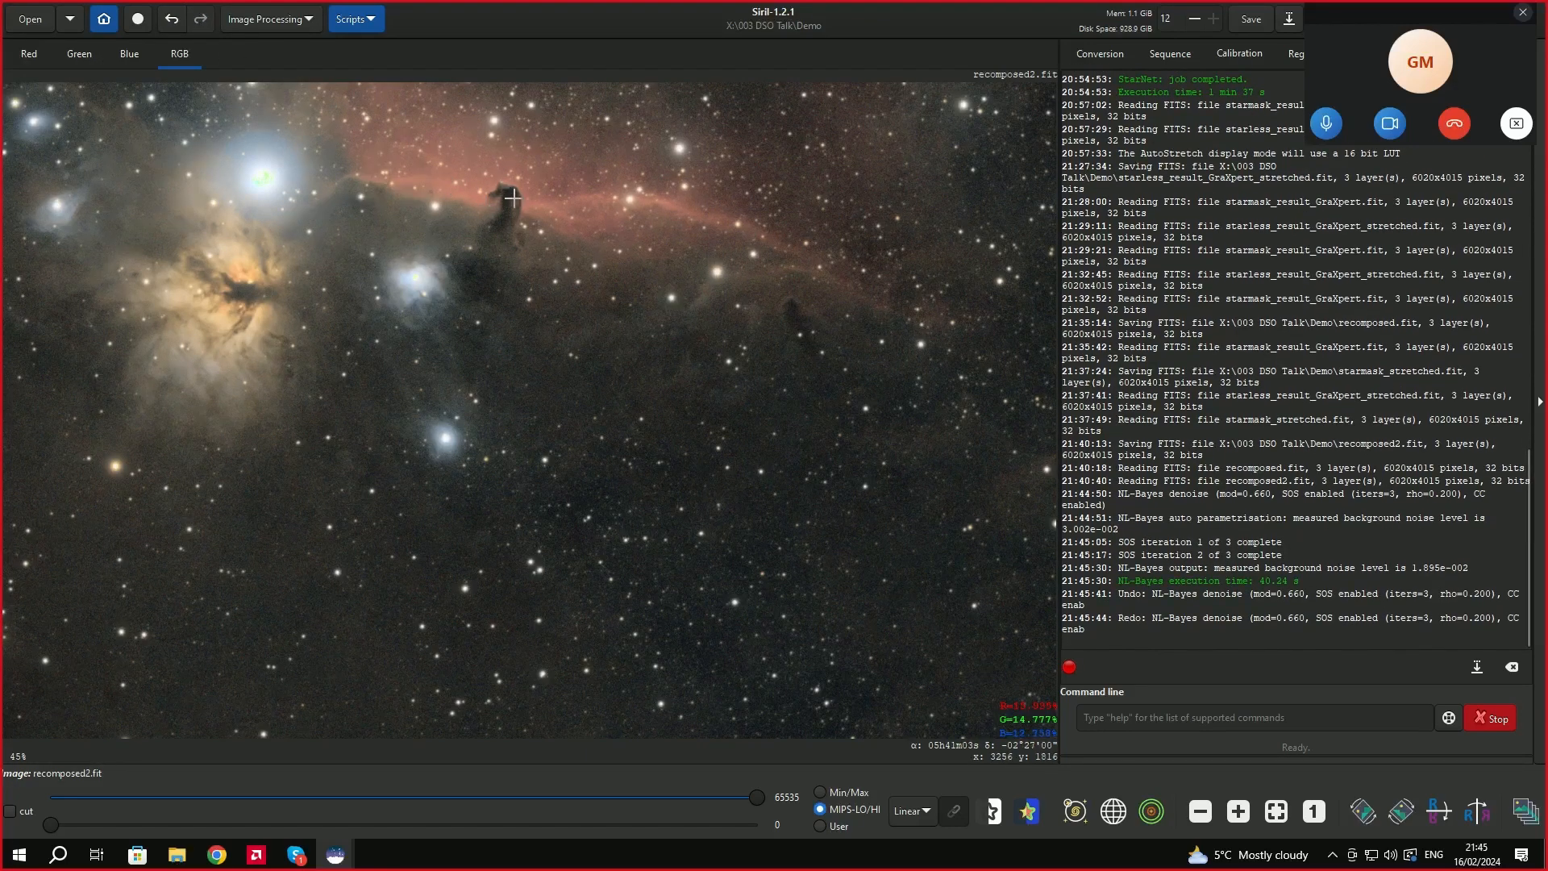
scroll(505, 191, up, 1)
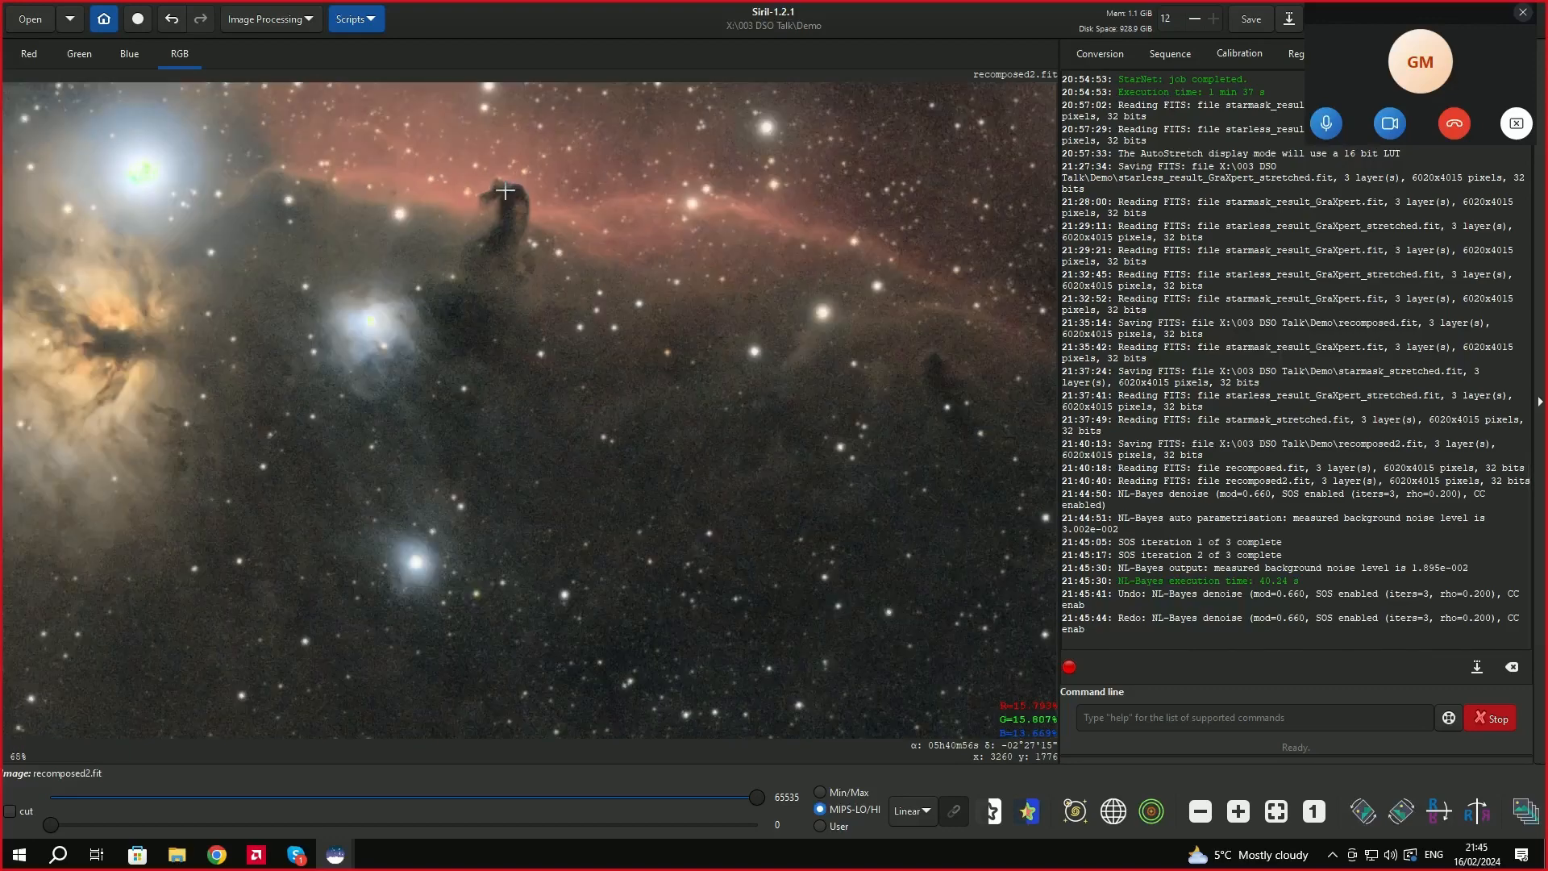
scroll(506, 191, up, 1)
scroll(496, 221, down, 1)
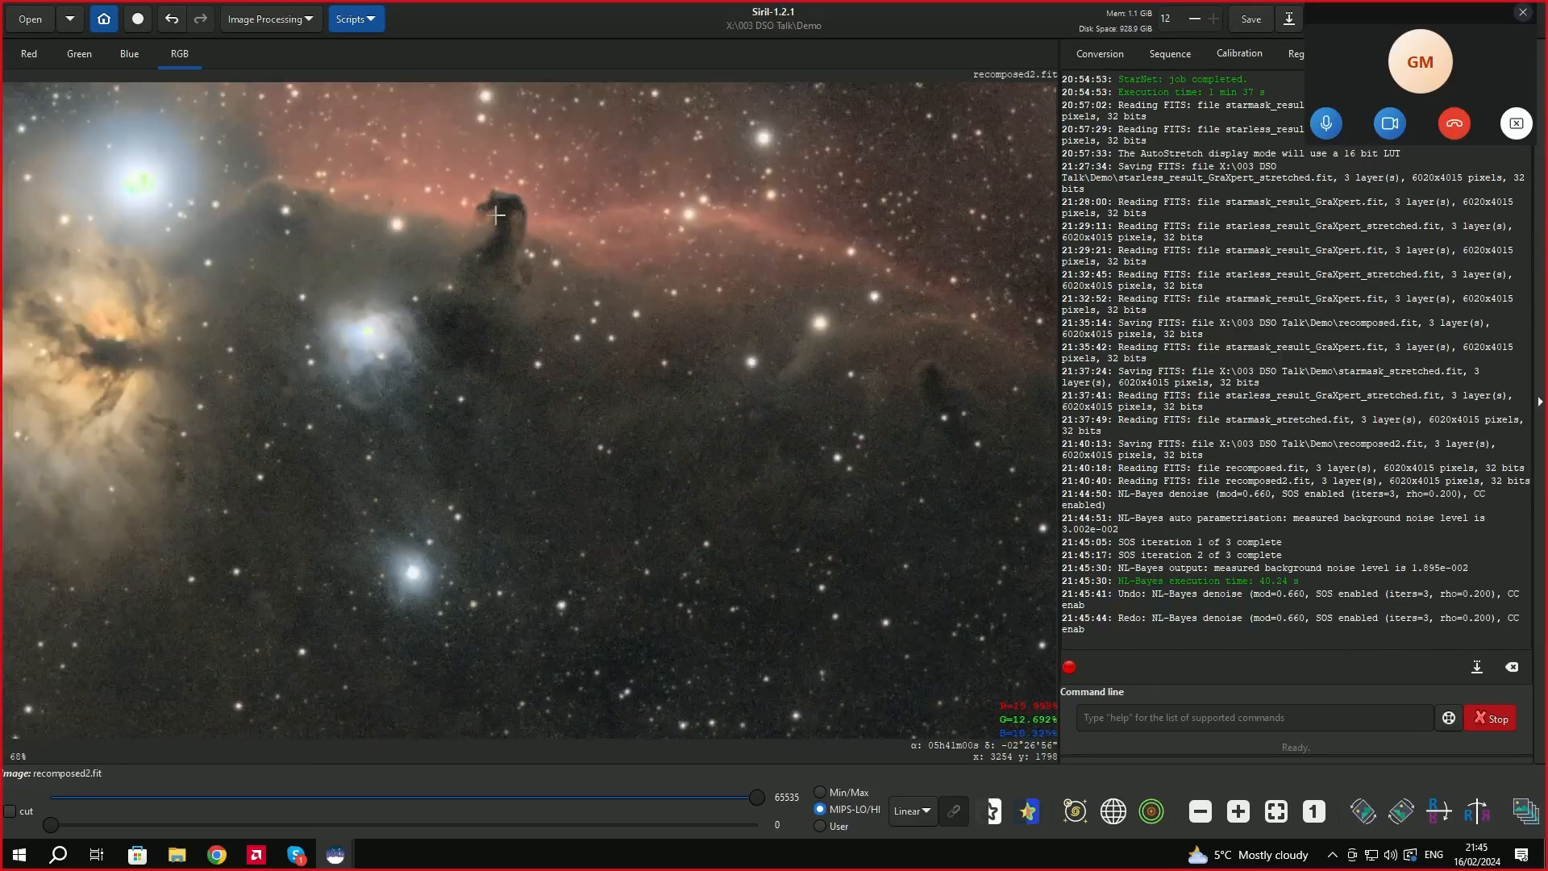
click(173, 21)
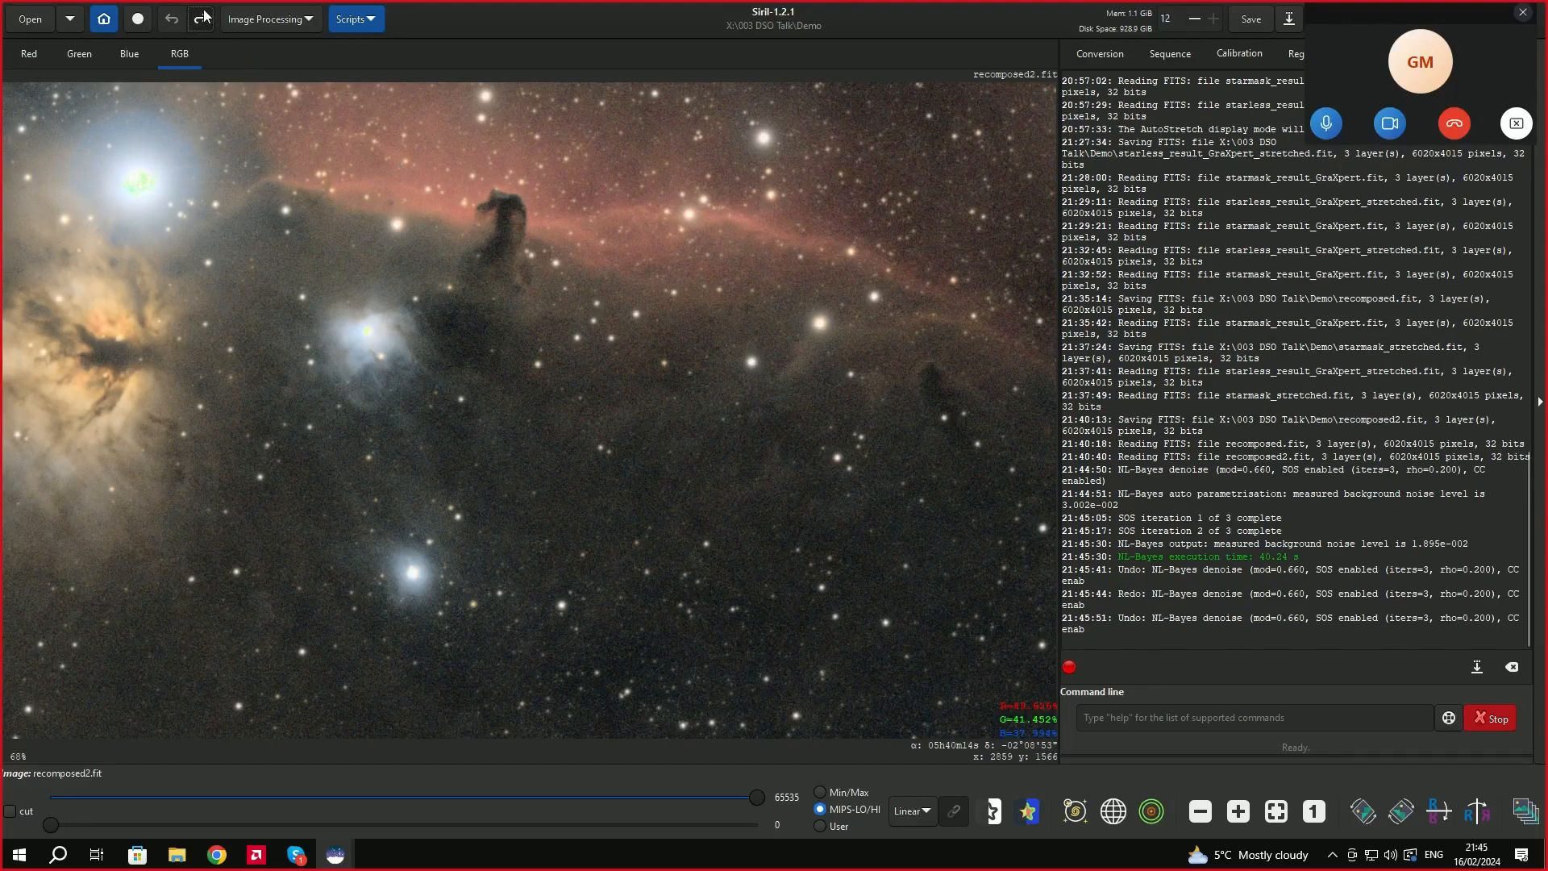
click(200, 18)
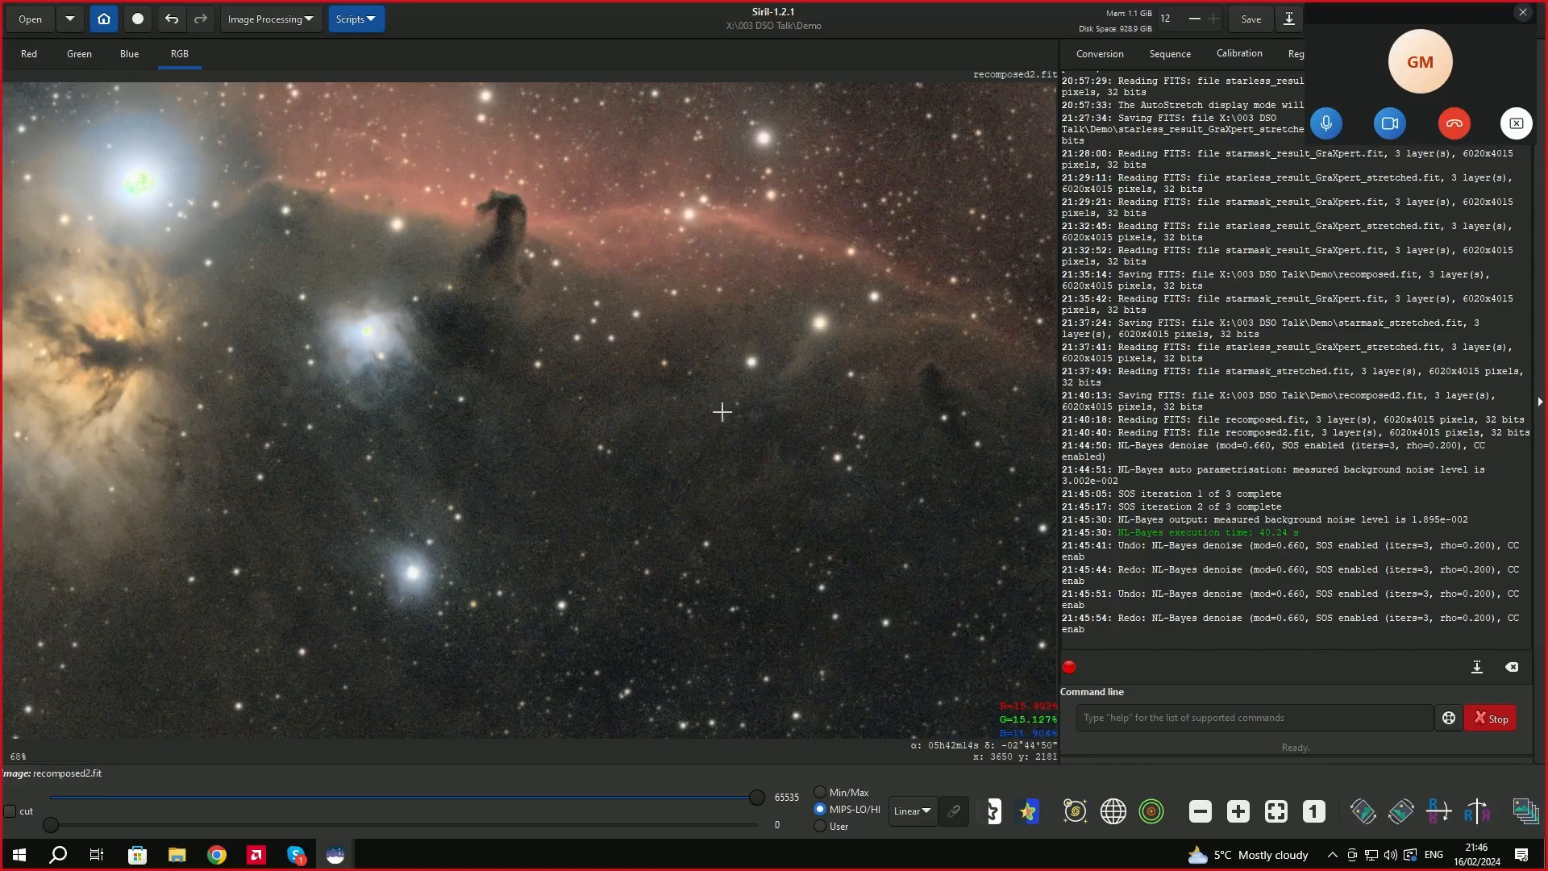
click(171, 21)
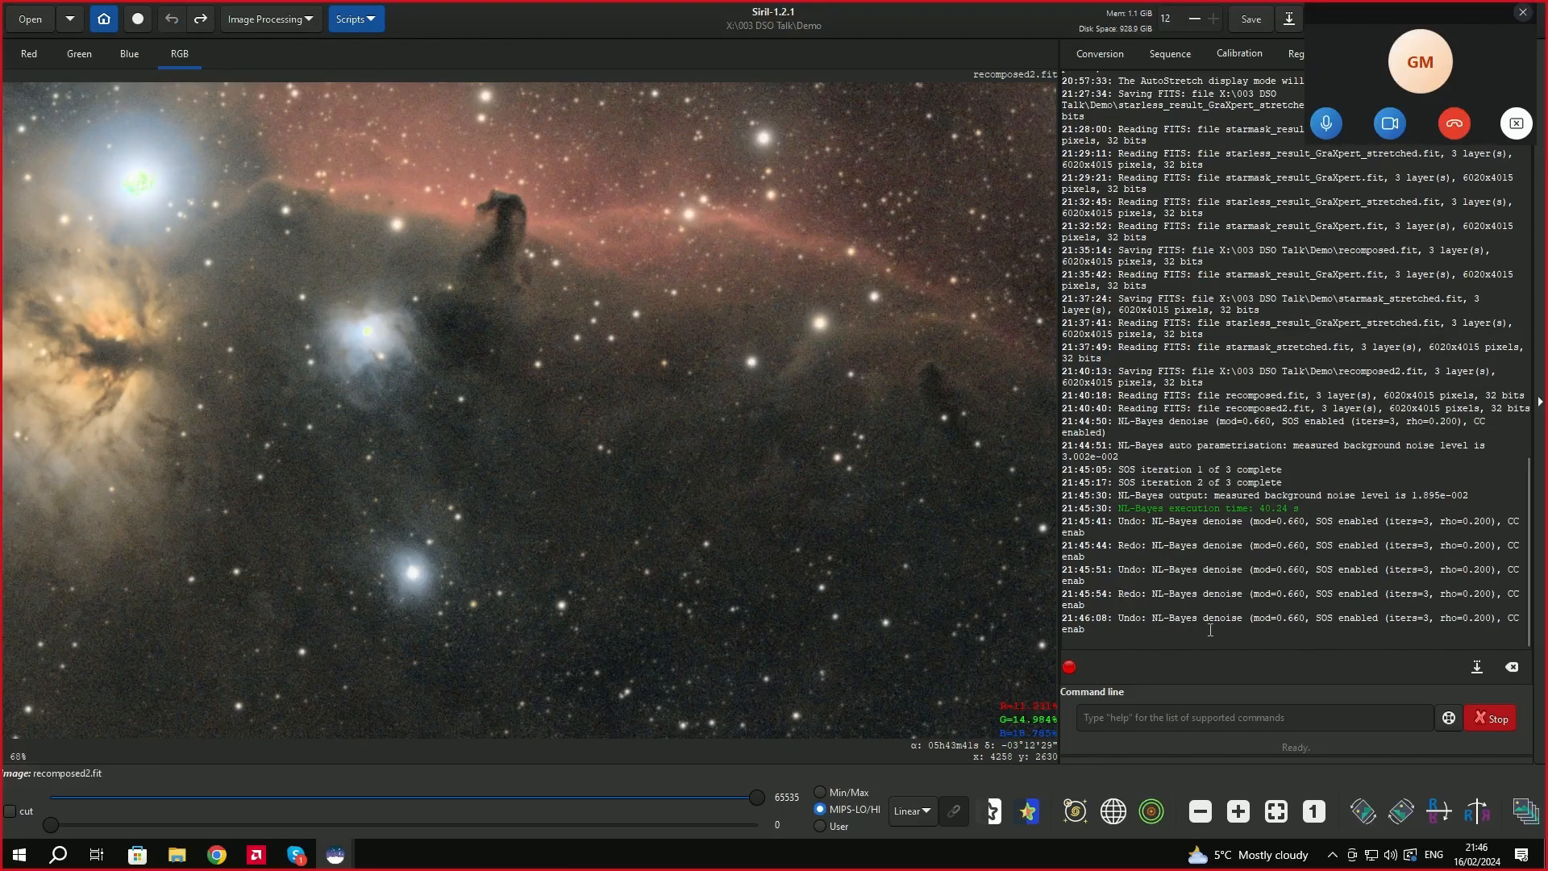
click(305, 19)
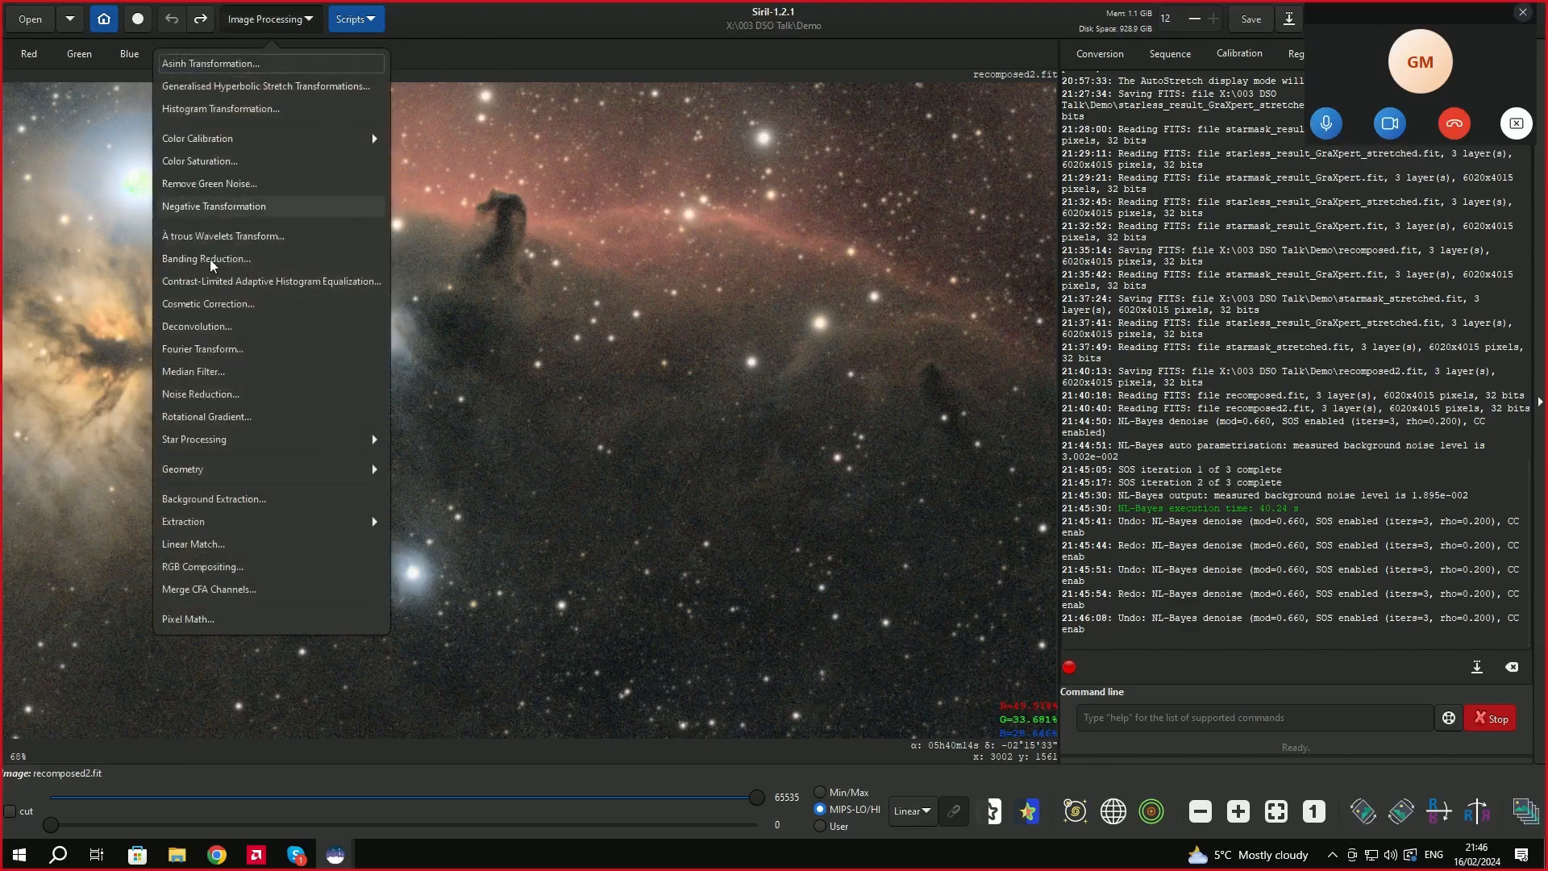
click(245, 395)
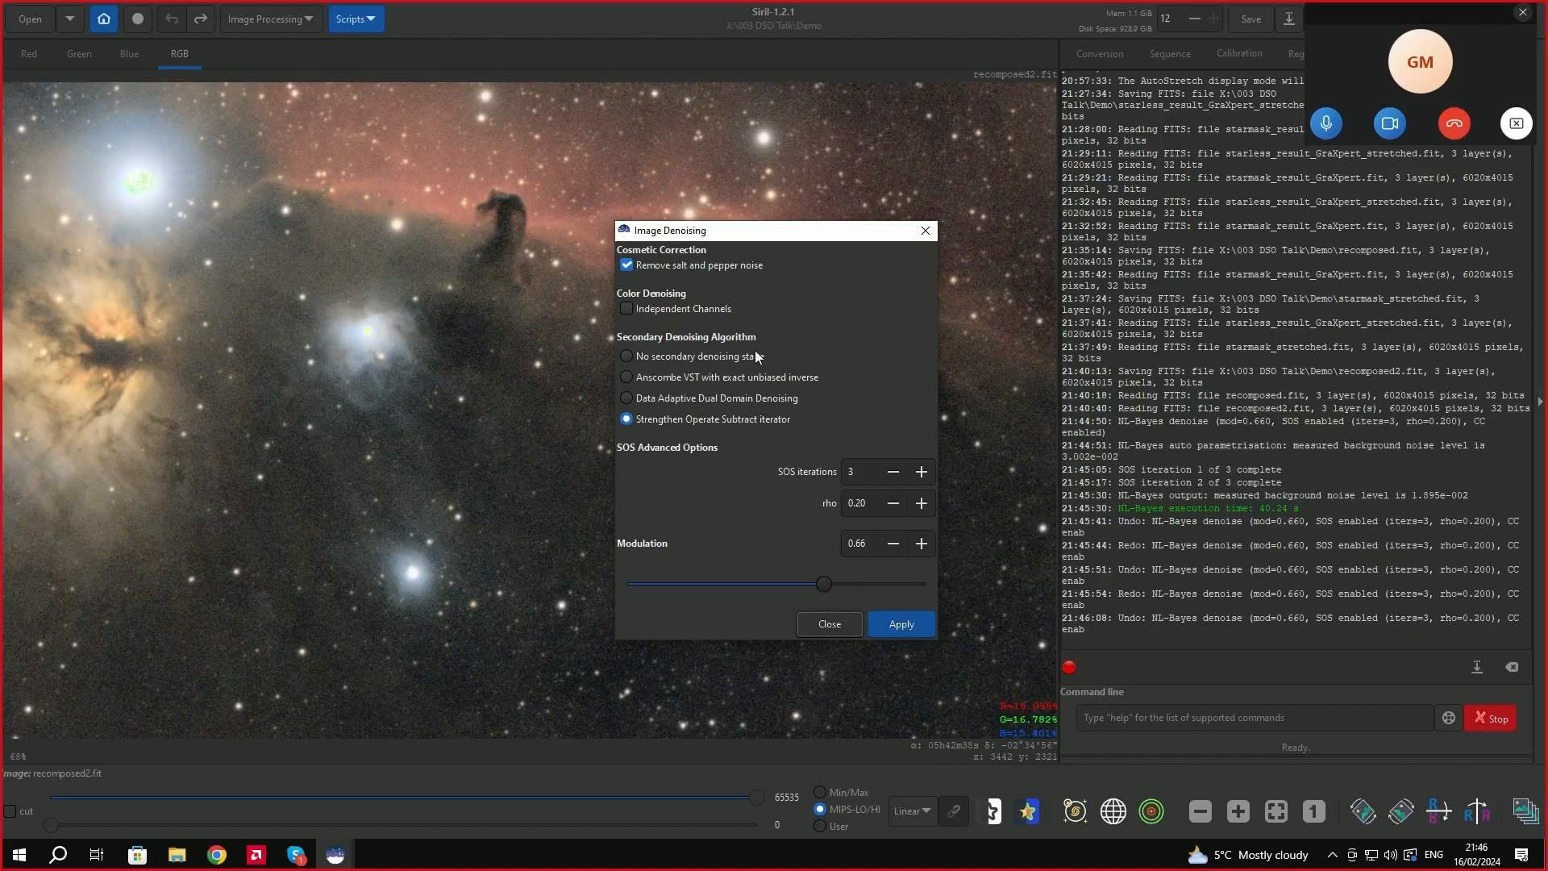
drag(780, 239, 1091, 284)
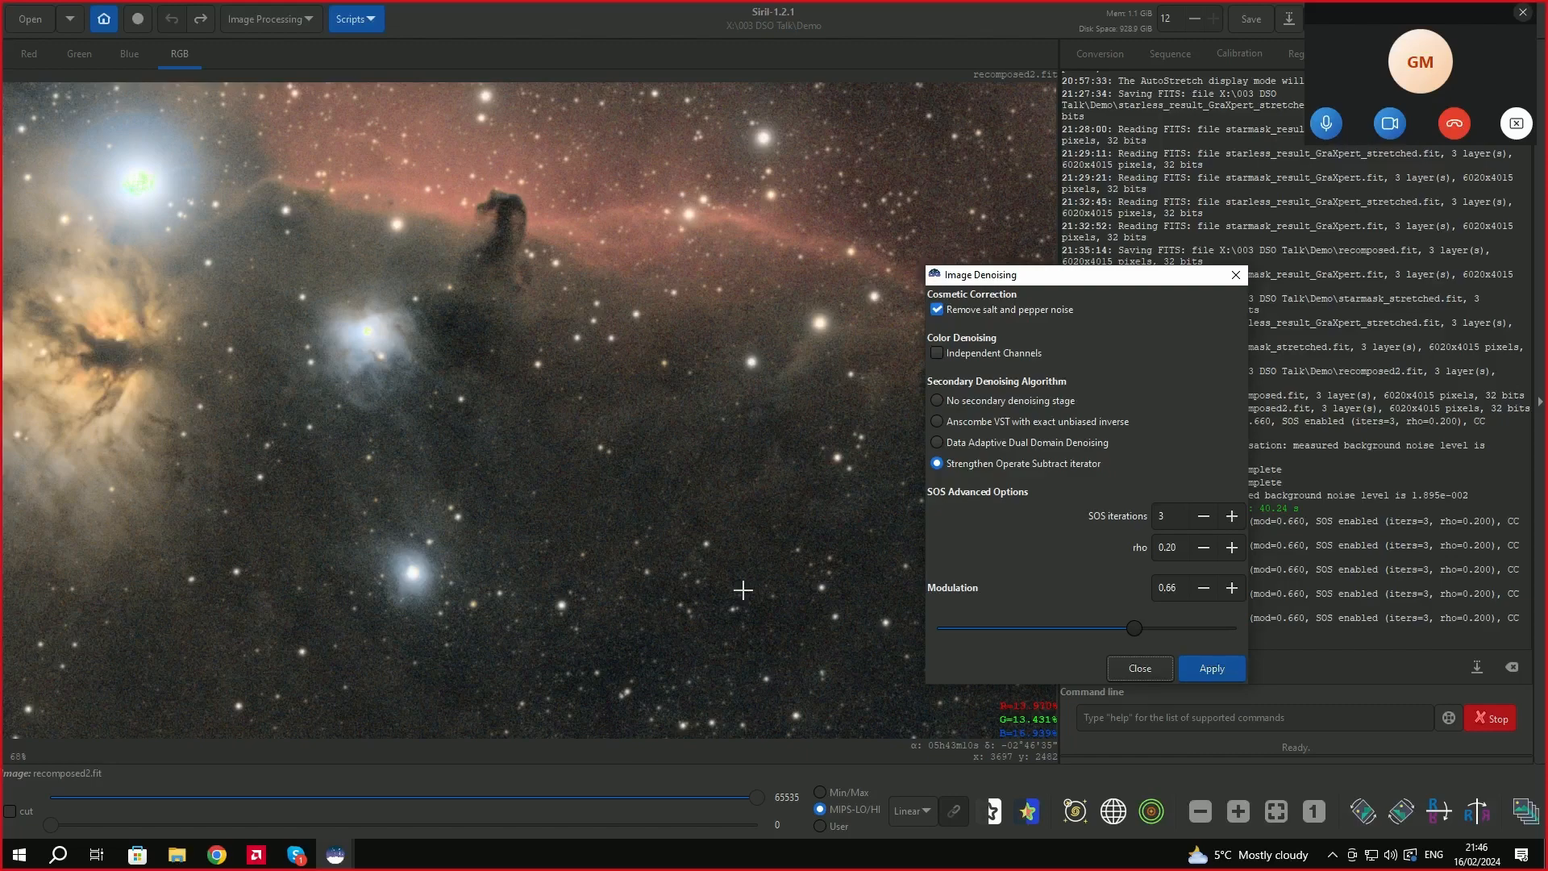
click(1139, 669)
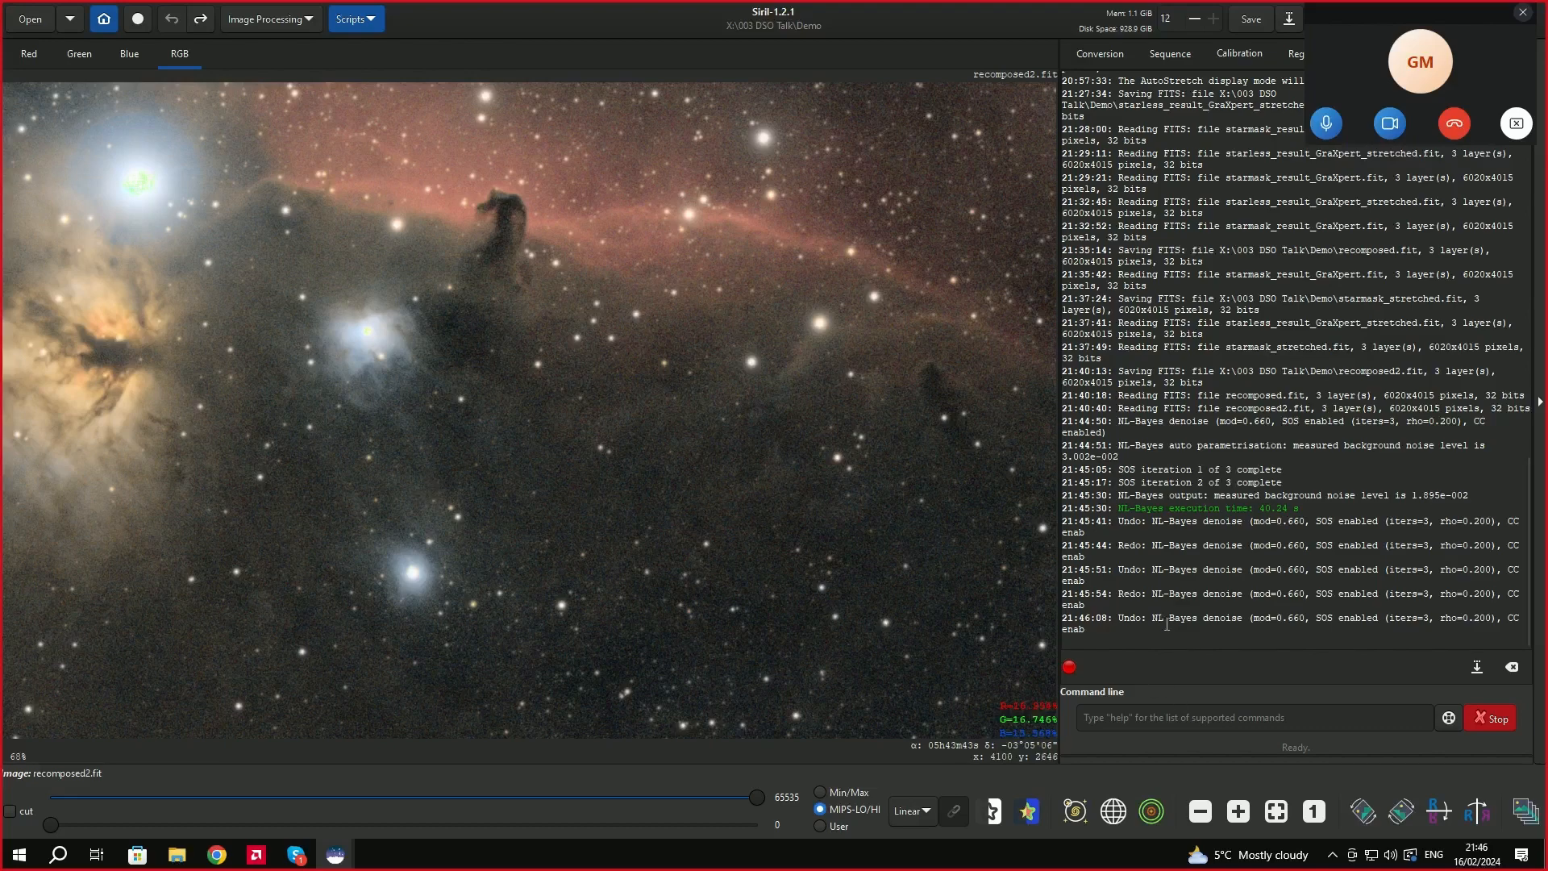
Redo the denoising and check the result across the whole image.
click(201, 18)
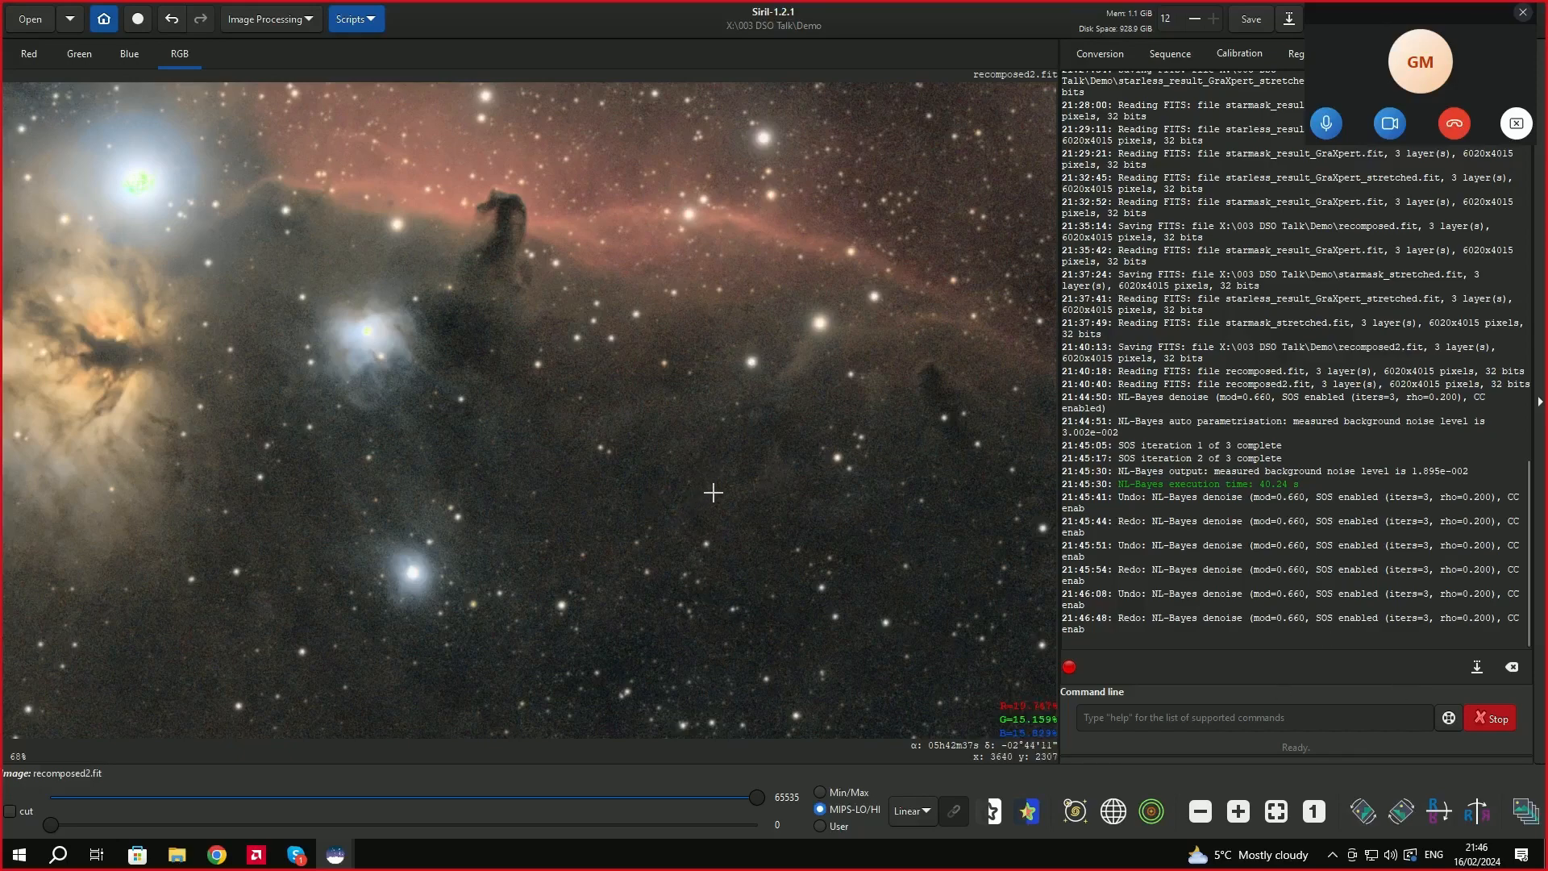
scroll(506, 467, down, 3)
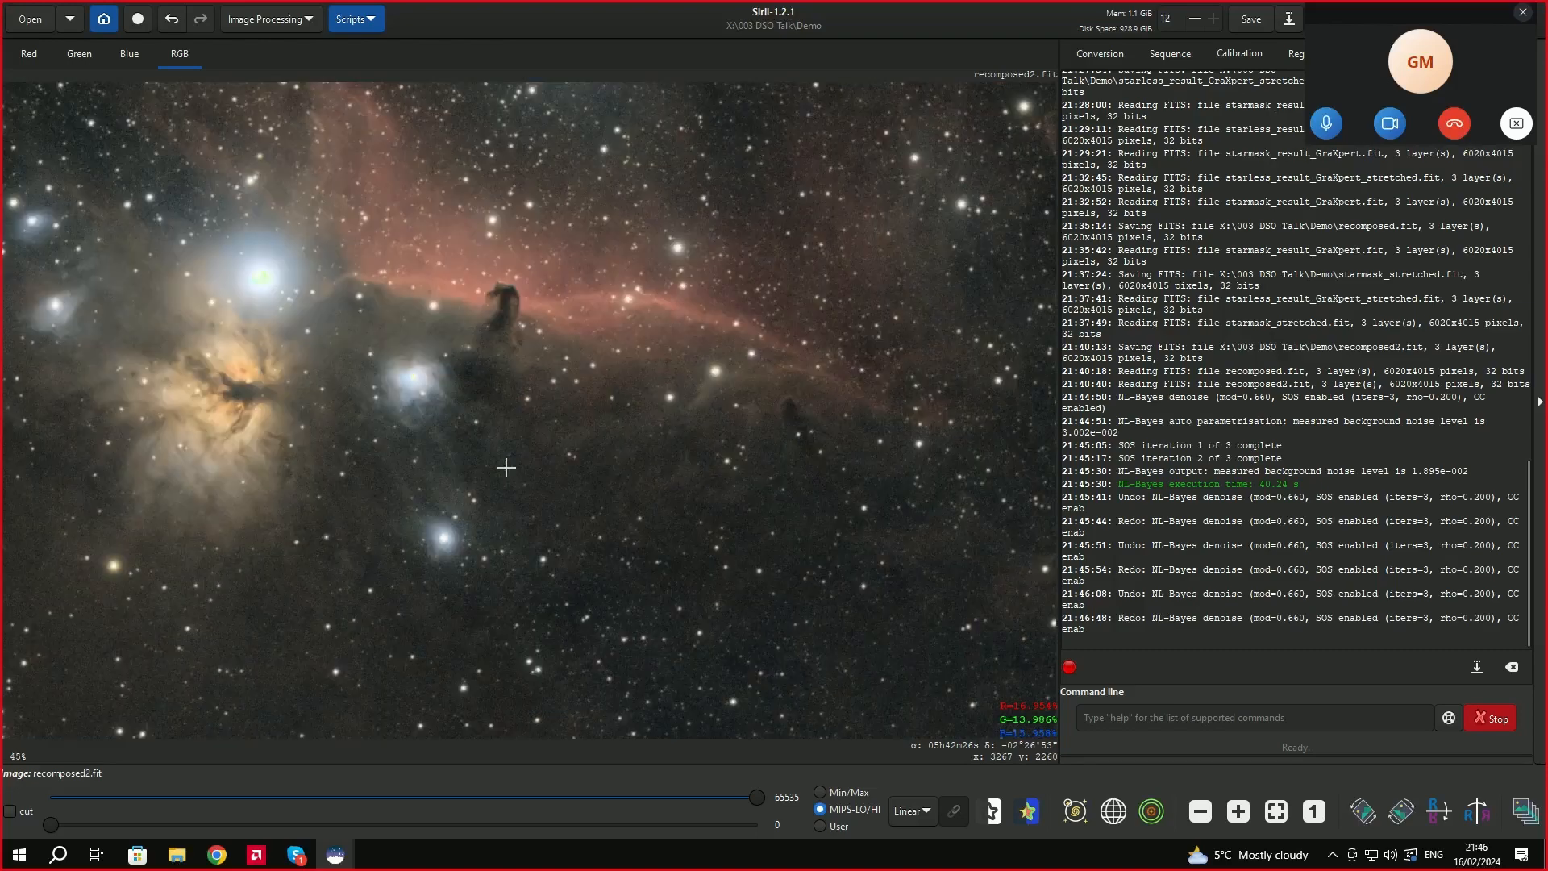
scroll(505, 466, down, 1)
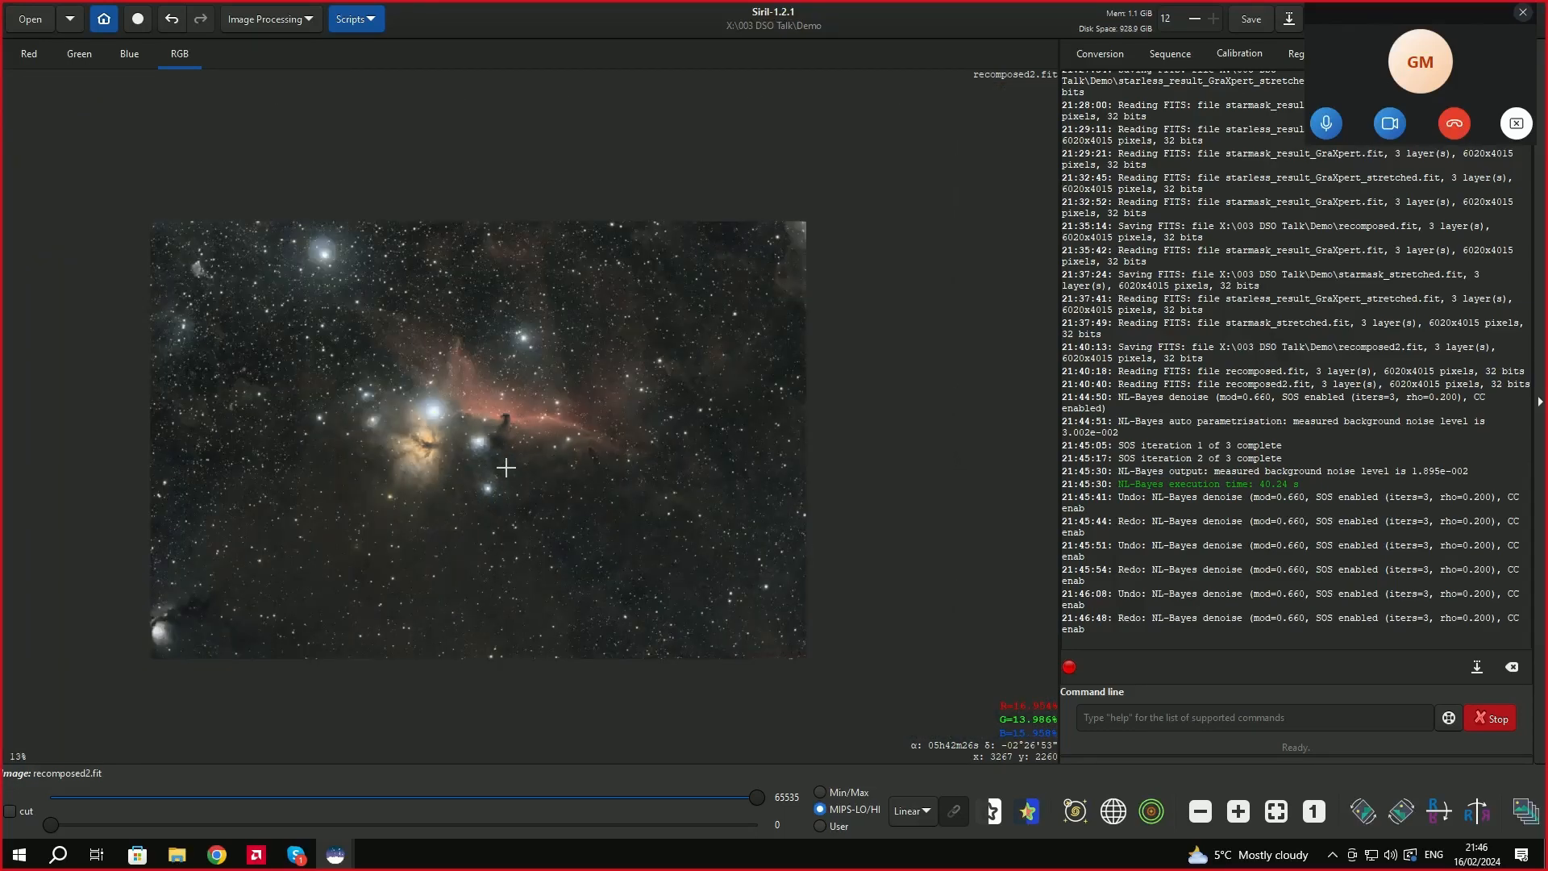
scroll(405, 452, up, 1)
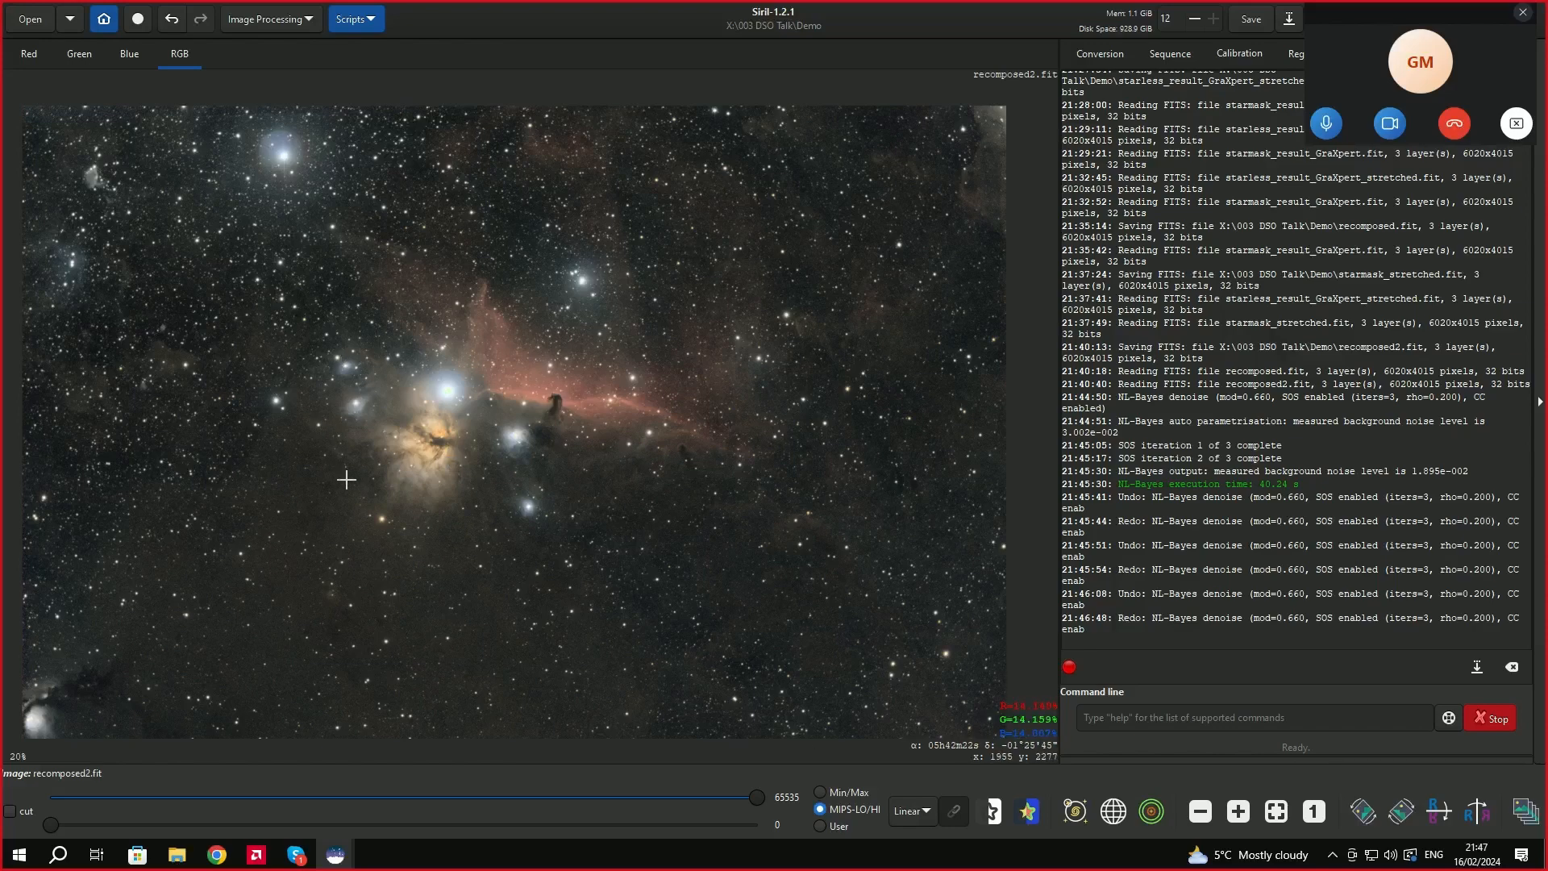
Open Color Saturation for the denoised image and set the Global hue amount to 0.32.
click(310, 19)
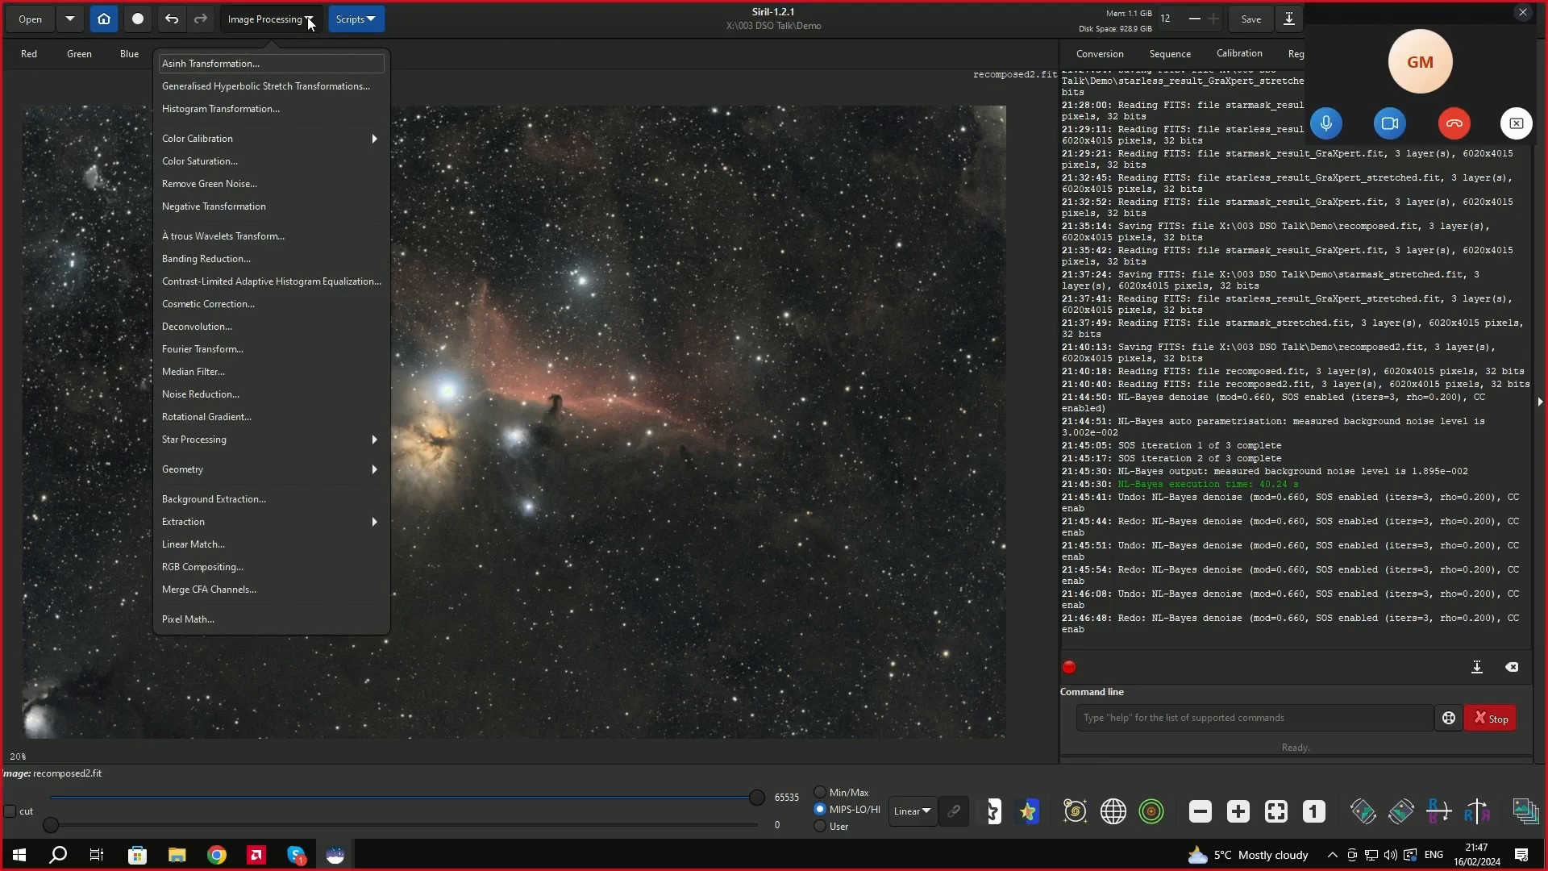
click(310, 22)
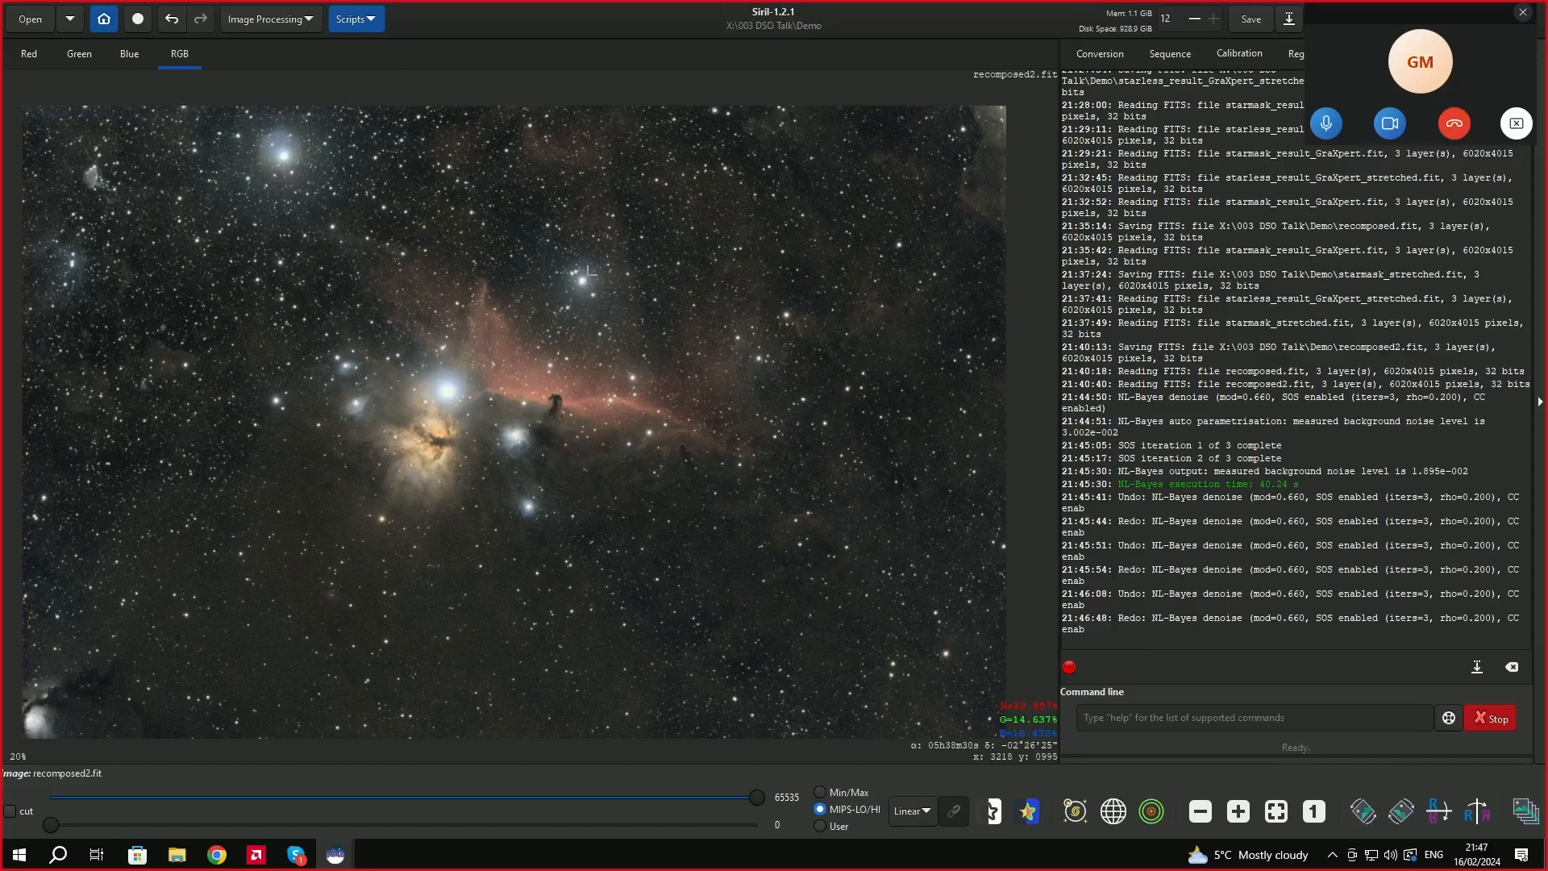
click(307, 18)
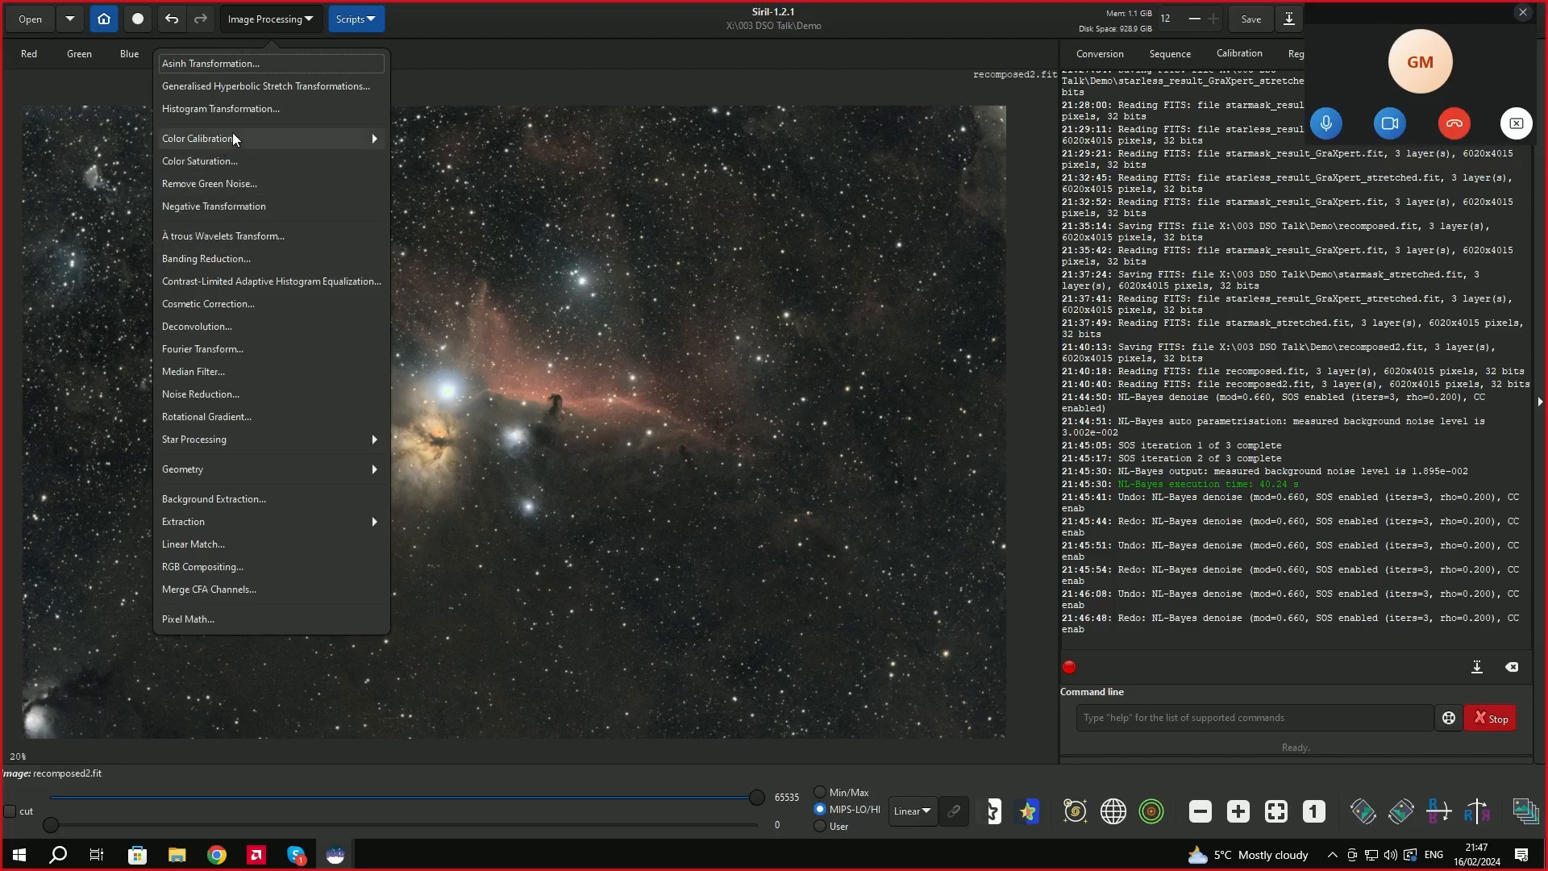
click(226, 161)
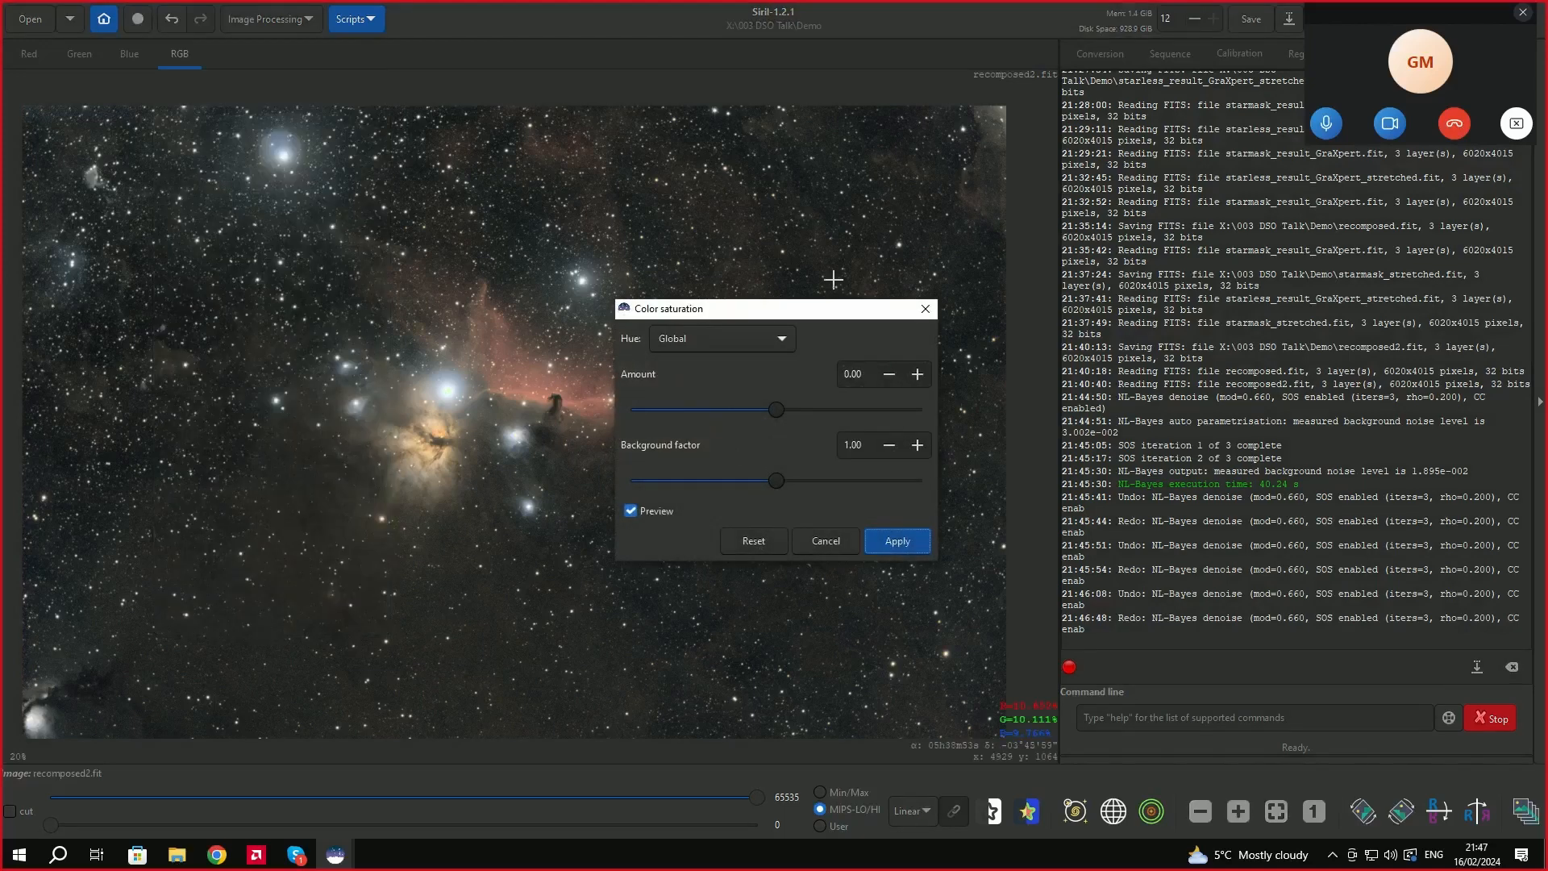
drag(798, 318, 1214, 254)
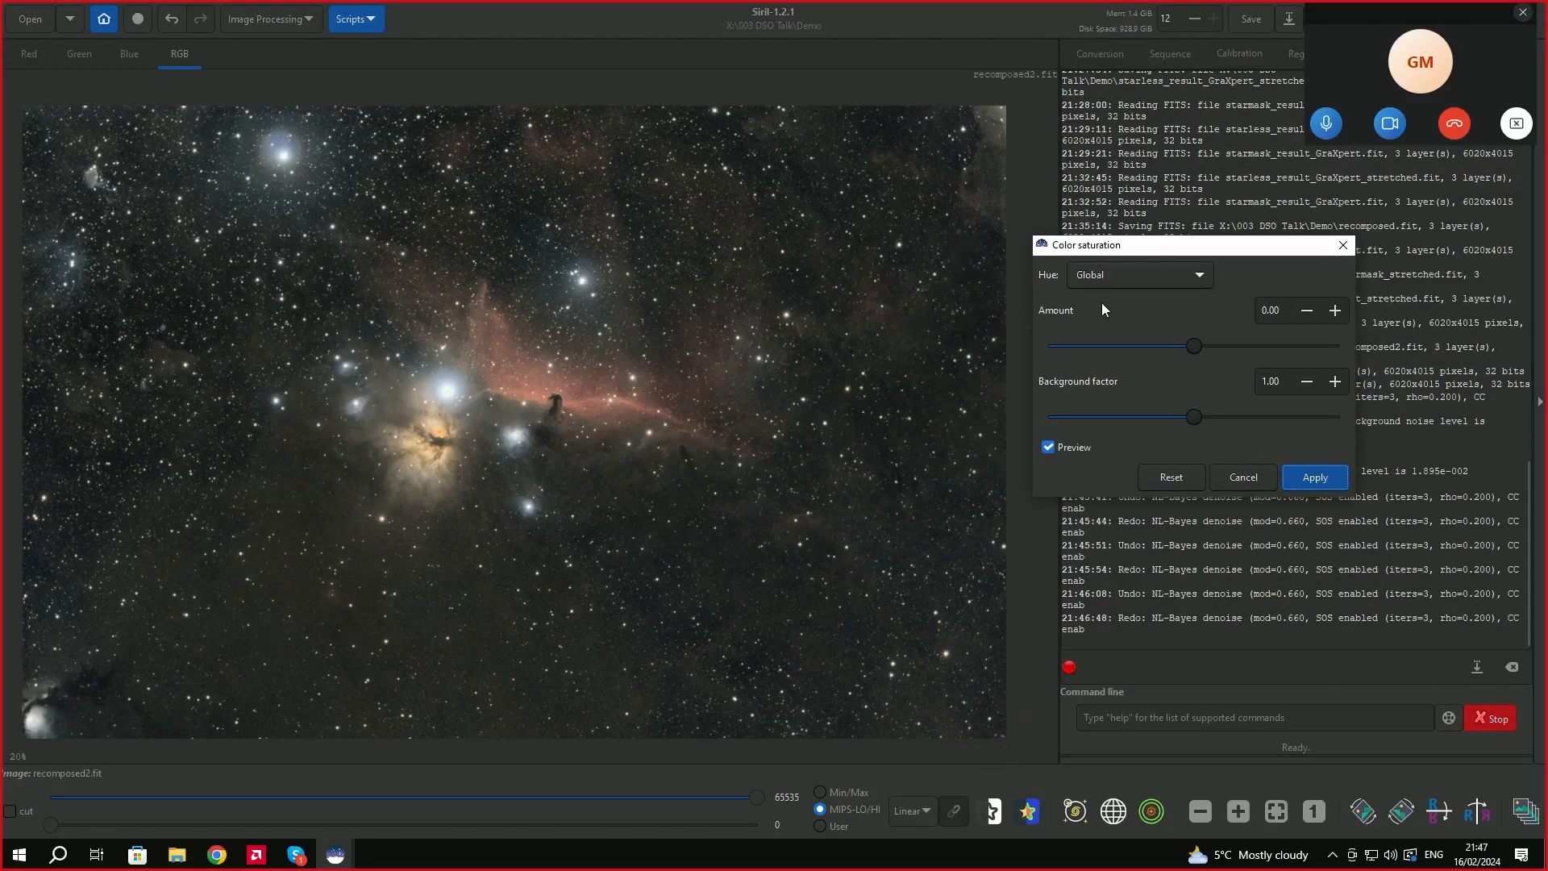
click(1189, 282)
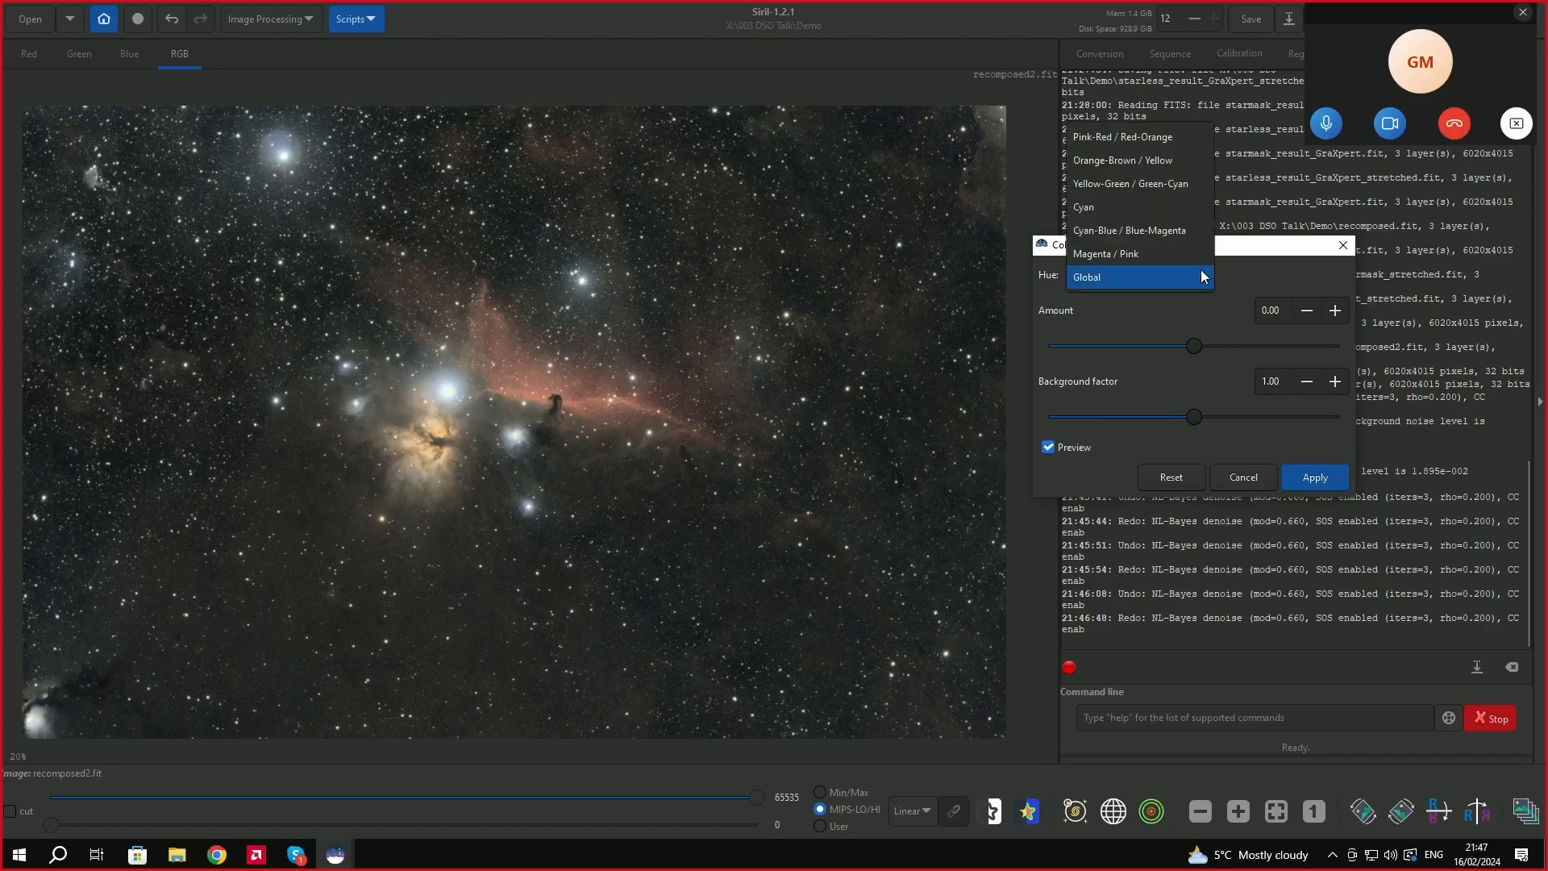
click(1193, 282)
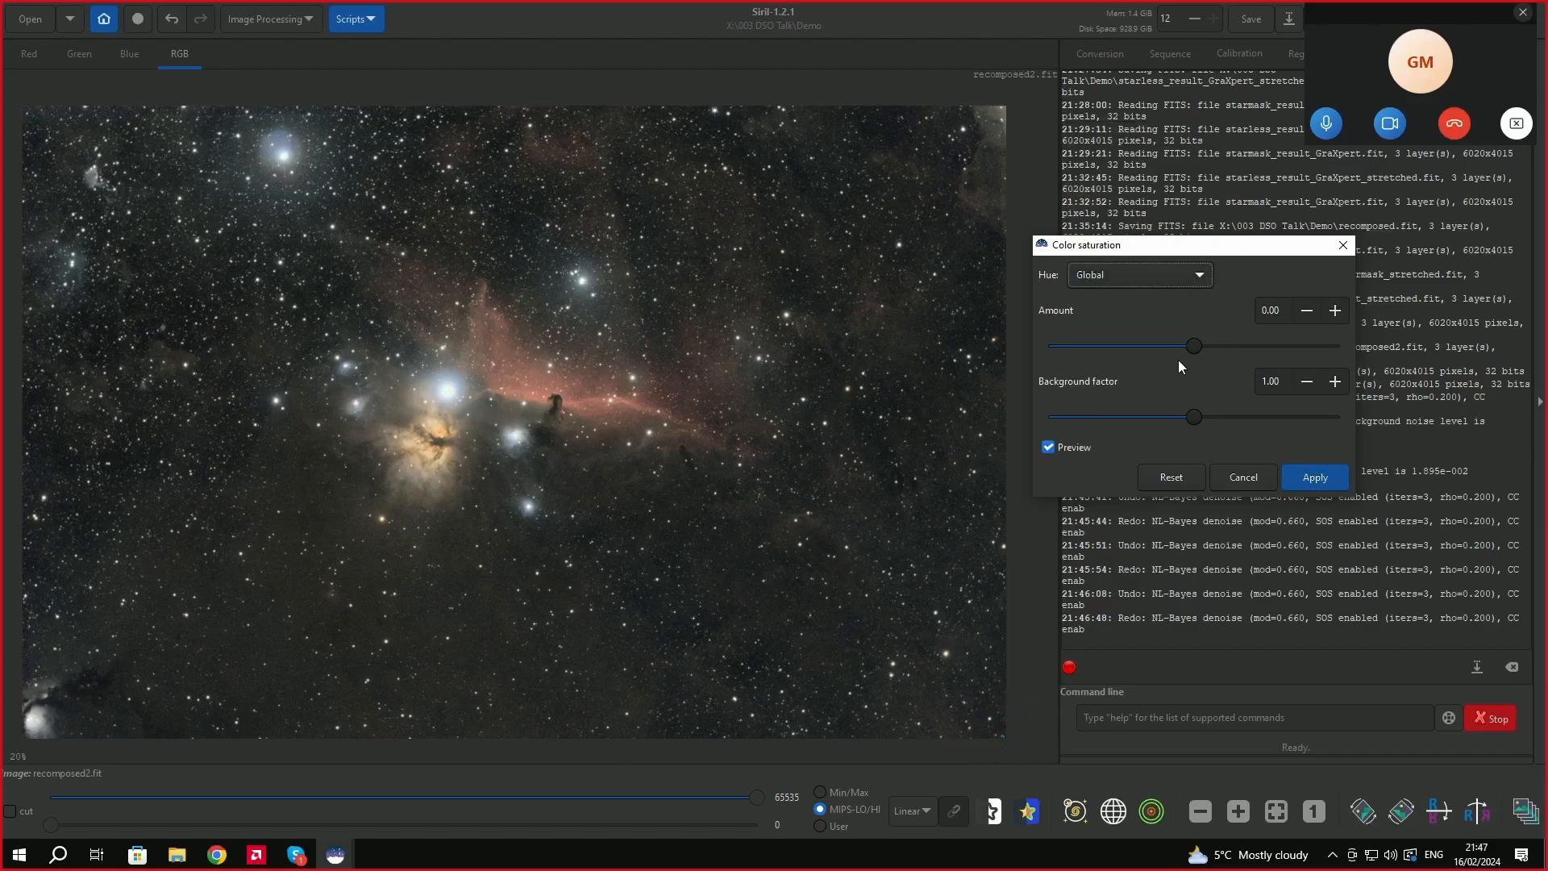
drag(1194, 347, 1244, 353)
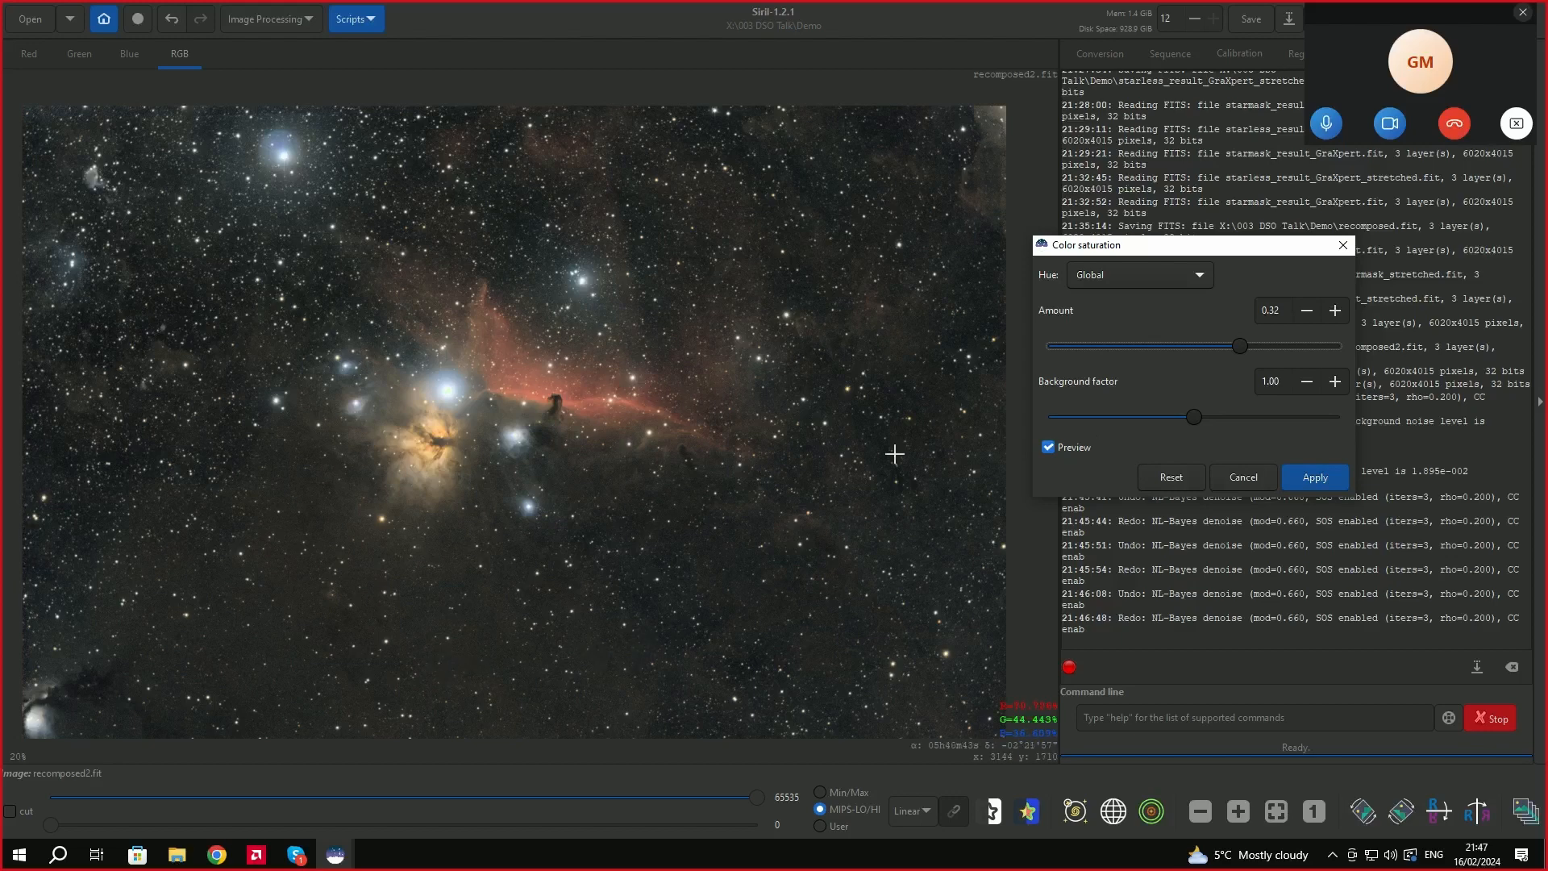
Compare the nebula colours with and without the saturation preview, leaving the preview enabled.
click(1051, 448)
click(1052, 447)
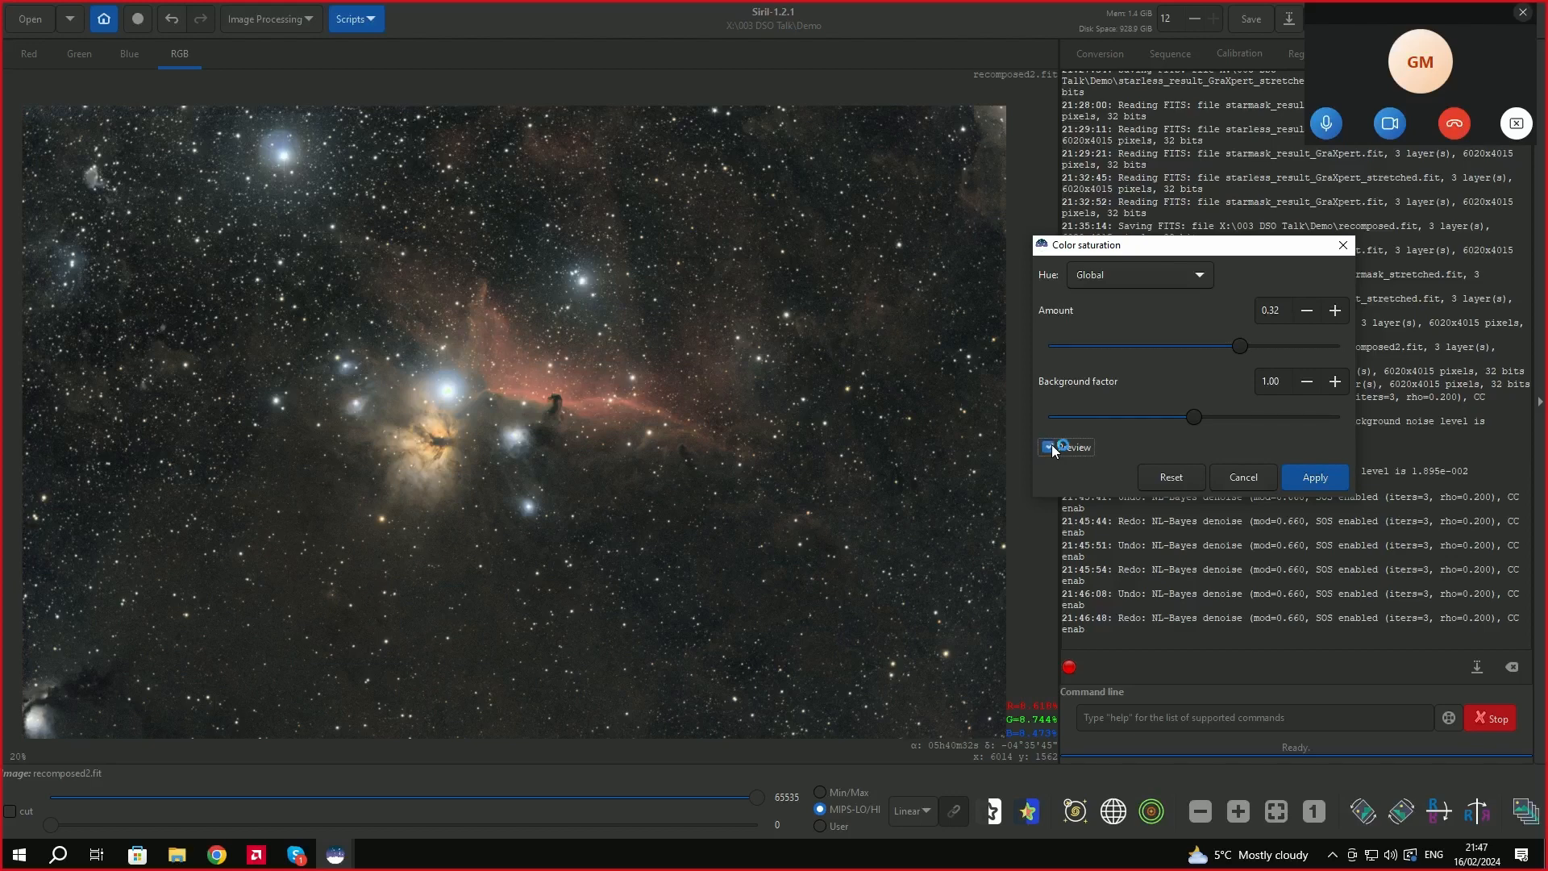
click(1052, 447)
click(1052, 446)
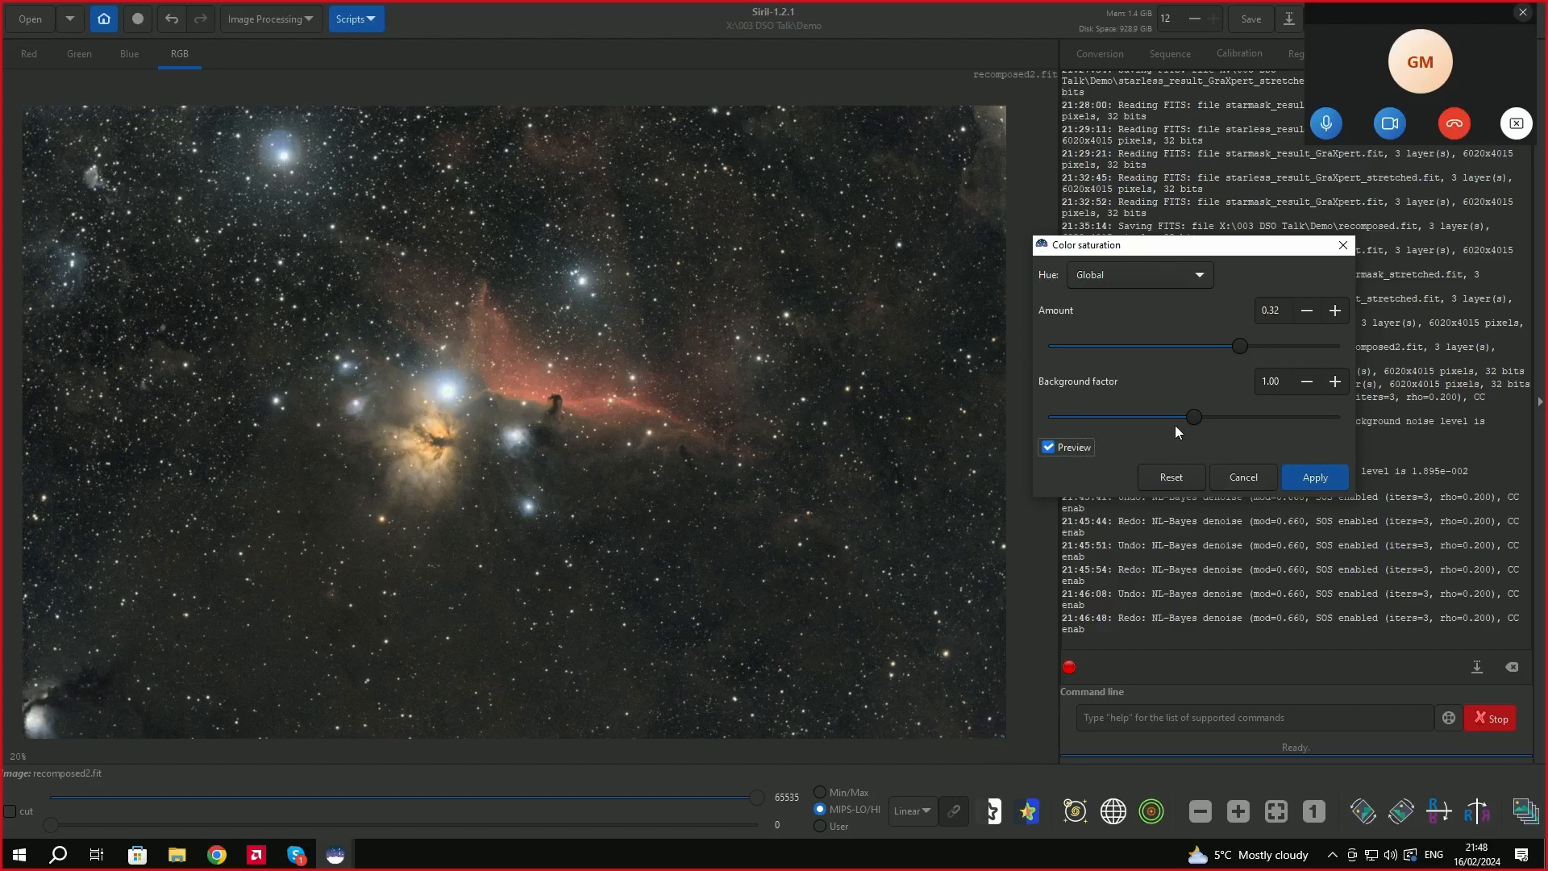
Try a saturation background factor of 0.08, then set it to 1.65.
drag(1194, 417, 1071, 409)
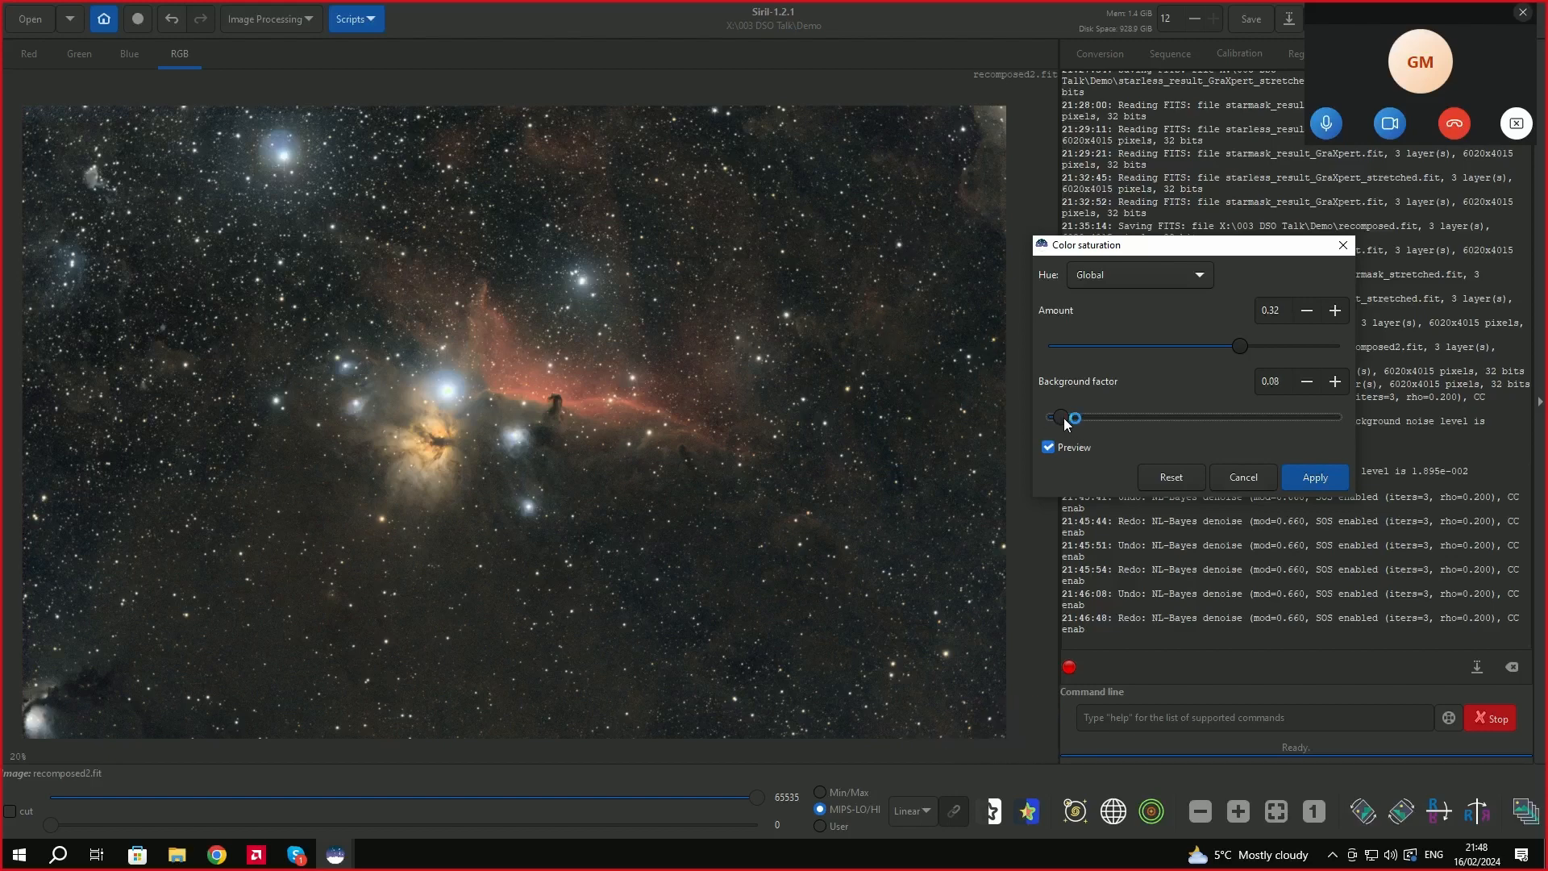
drag(1062, 417, 1191, 415)
click(1197, 416)
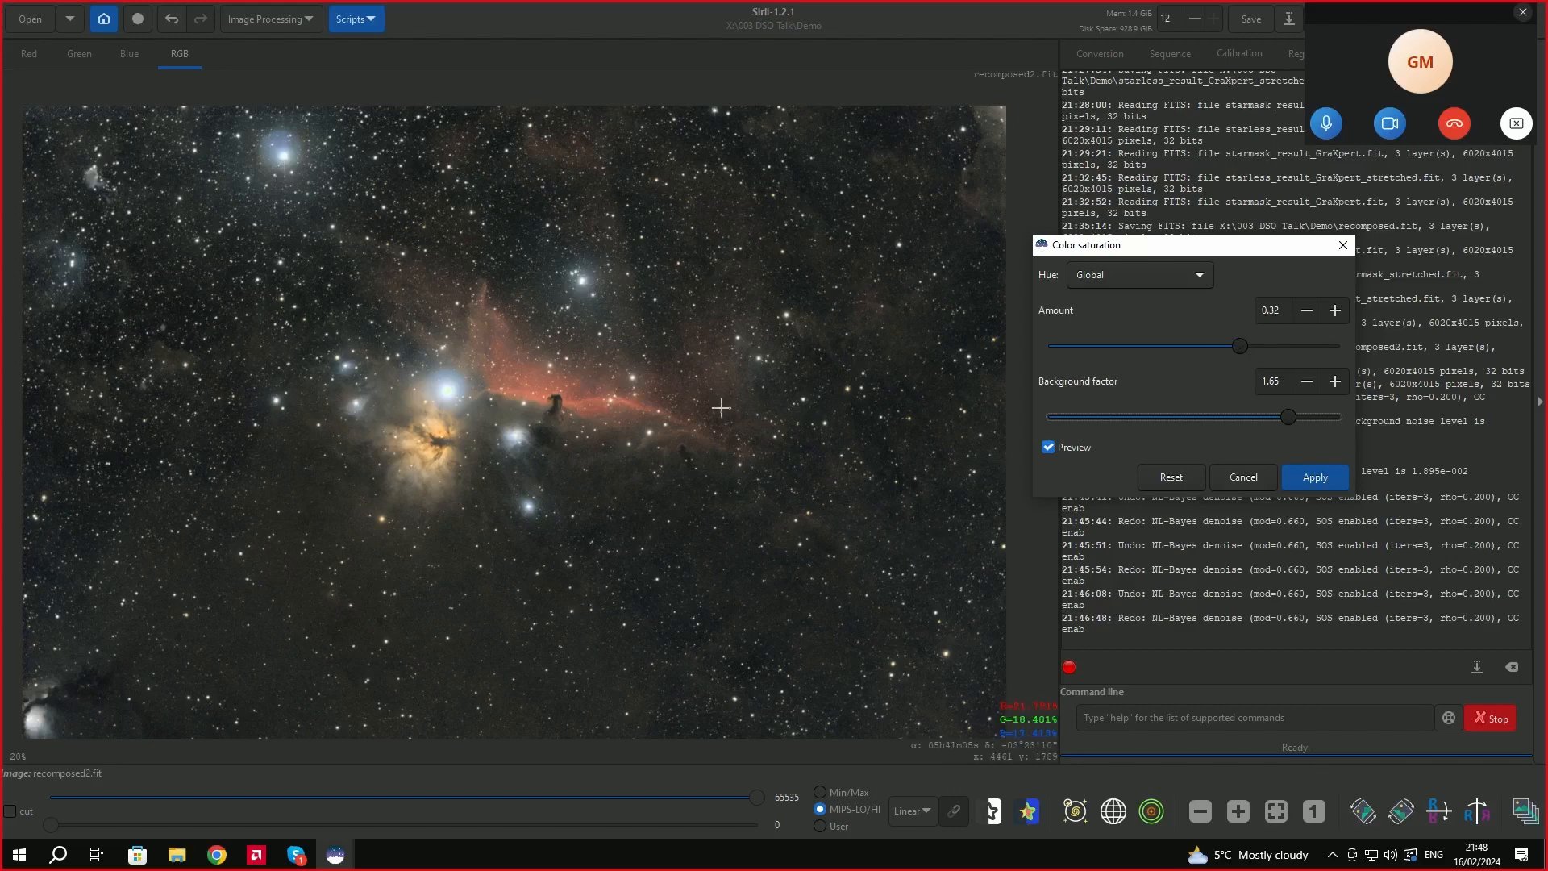
Restrict the saturation boost to the Pink-Red / Red-Orange hue, set the amount to 0.29 and apply it.
click(1202, 277)
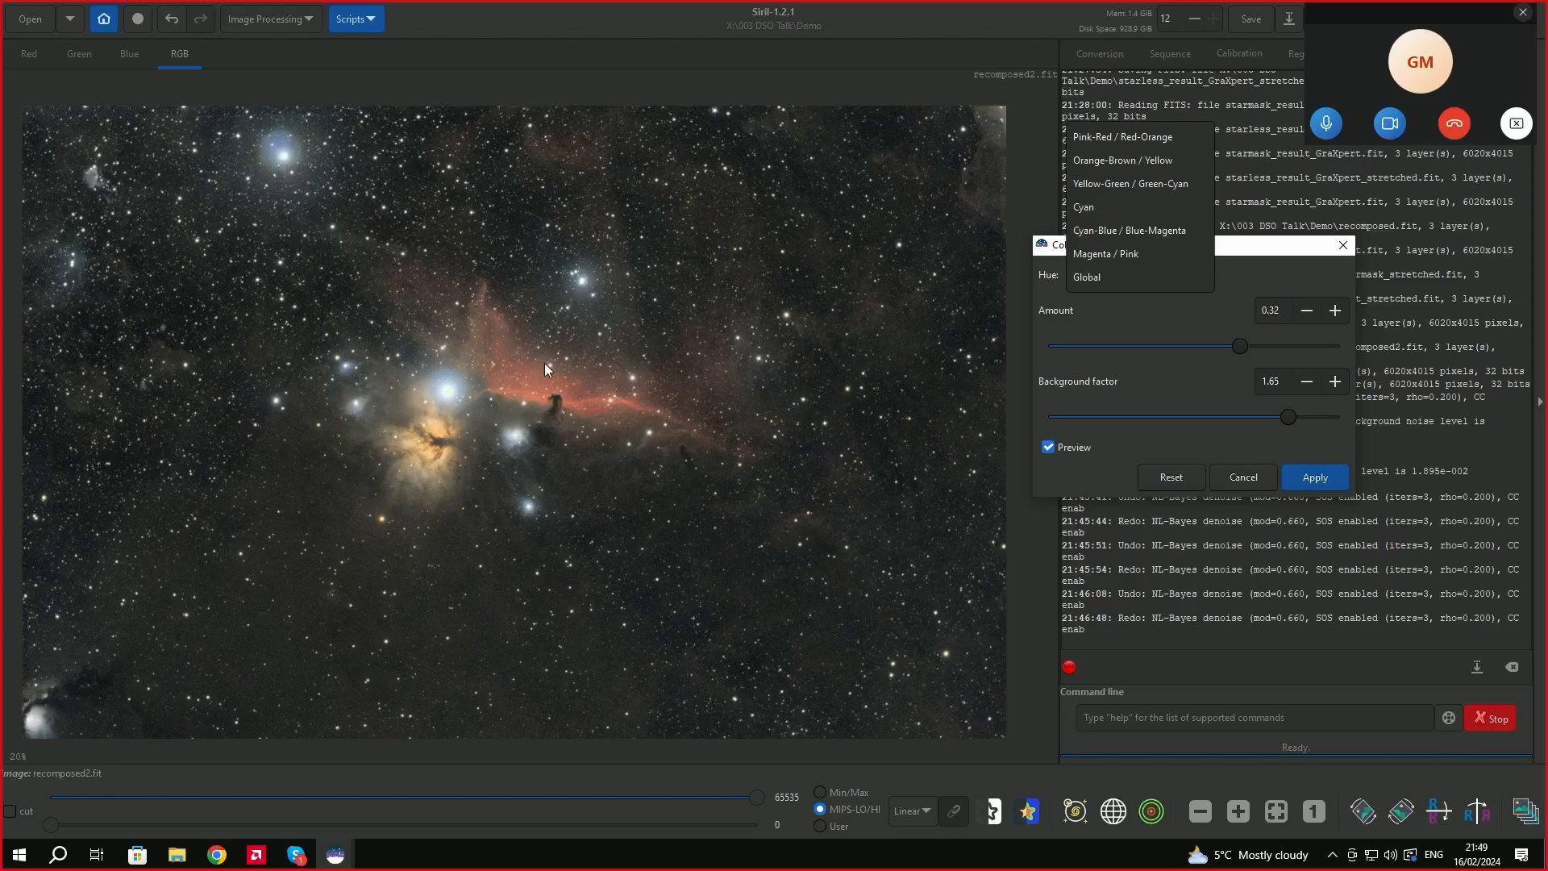
click(1133, 139)
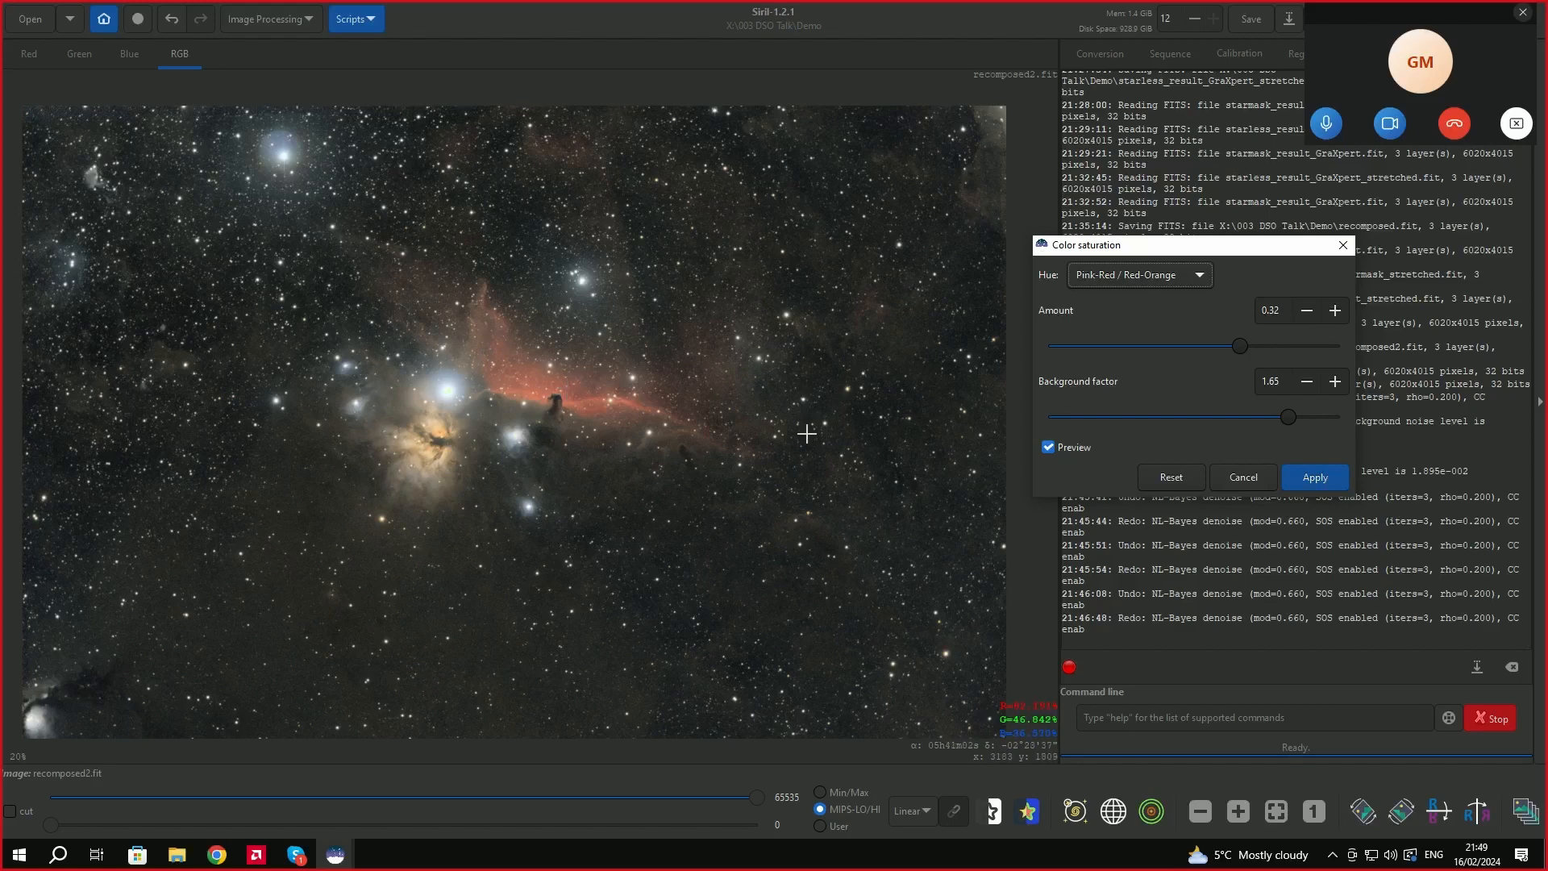
drag(1241, 350, 1255, 348)
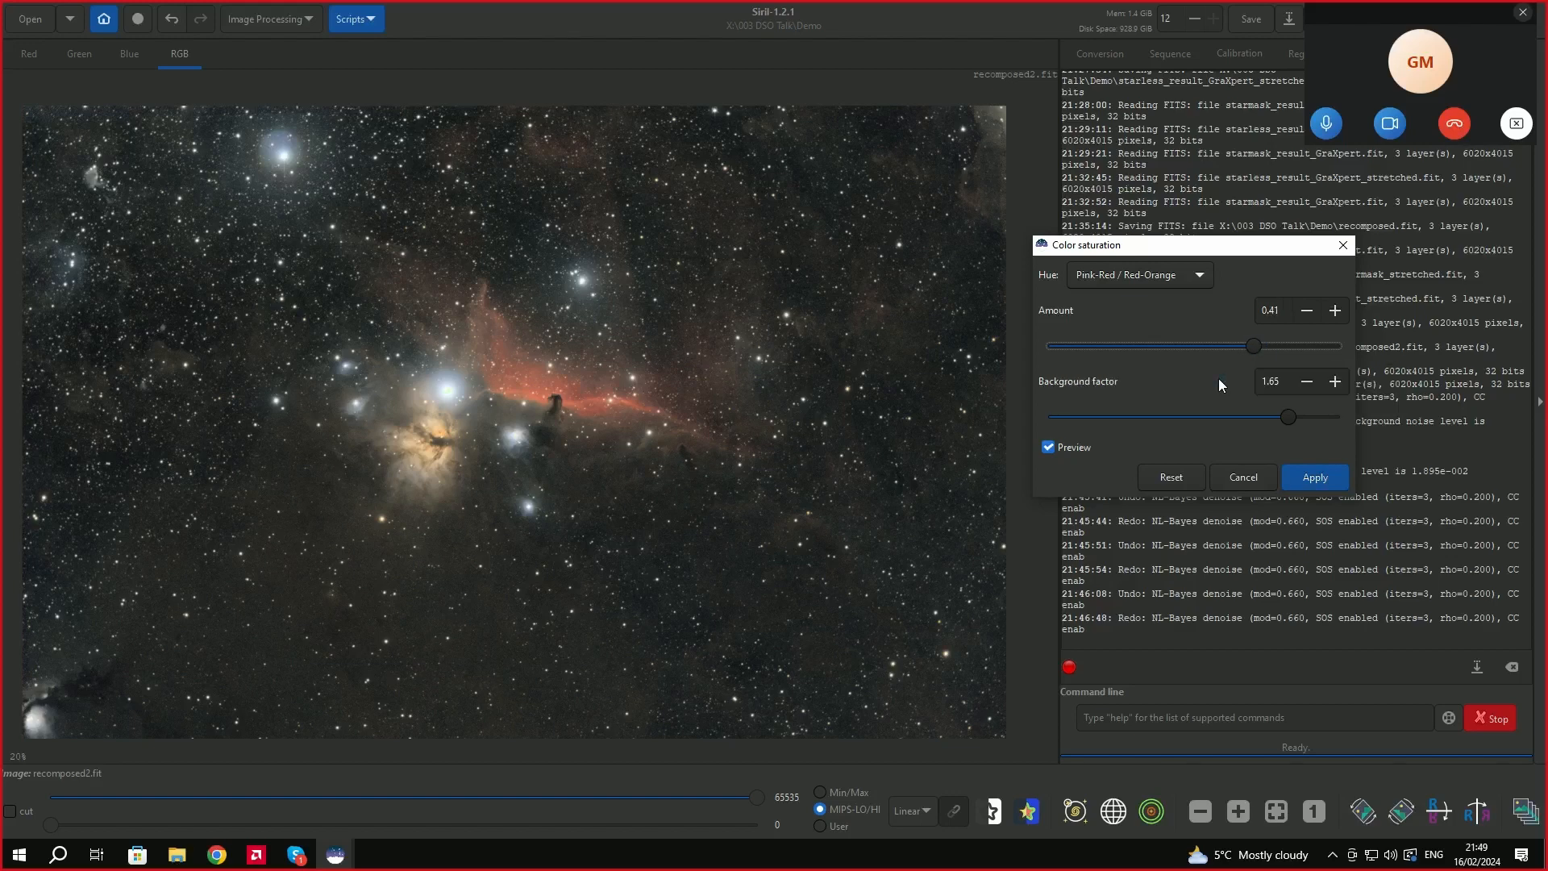
click(1241, 346)
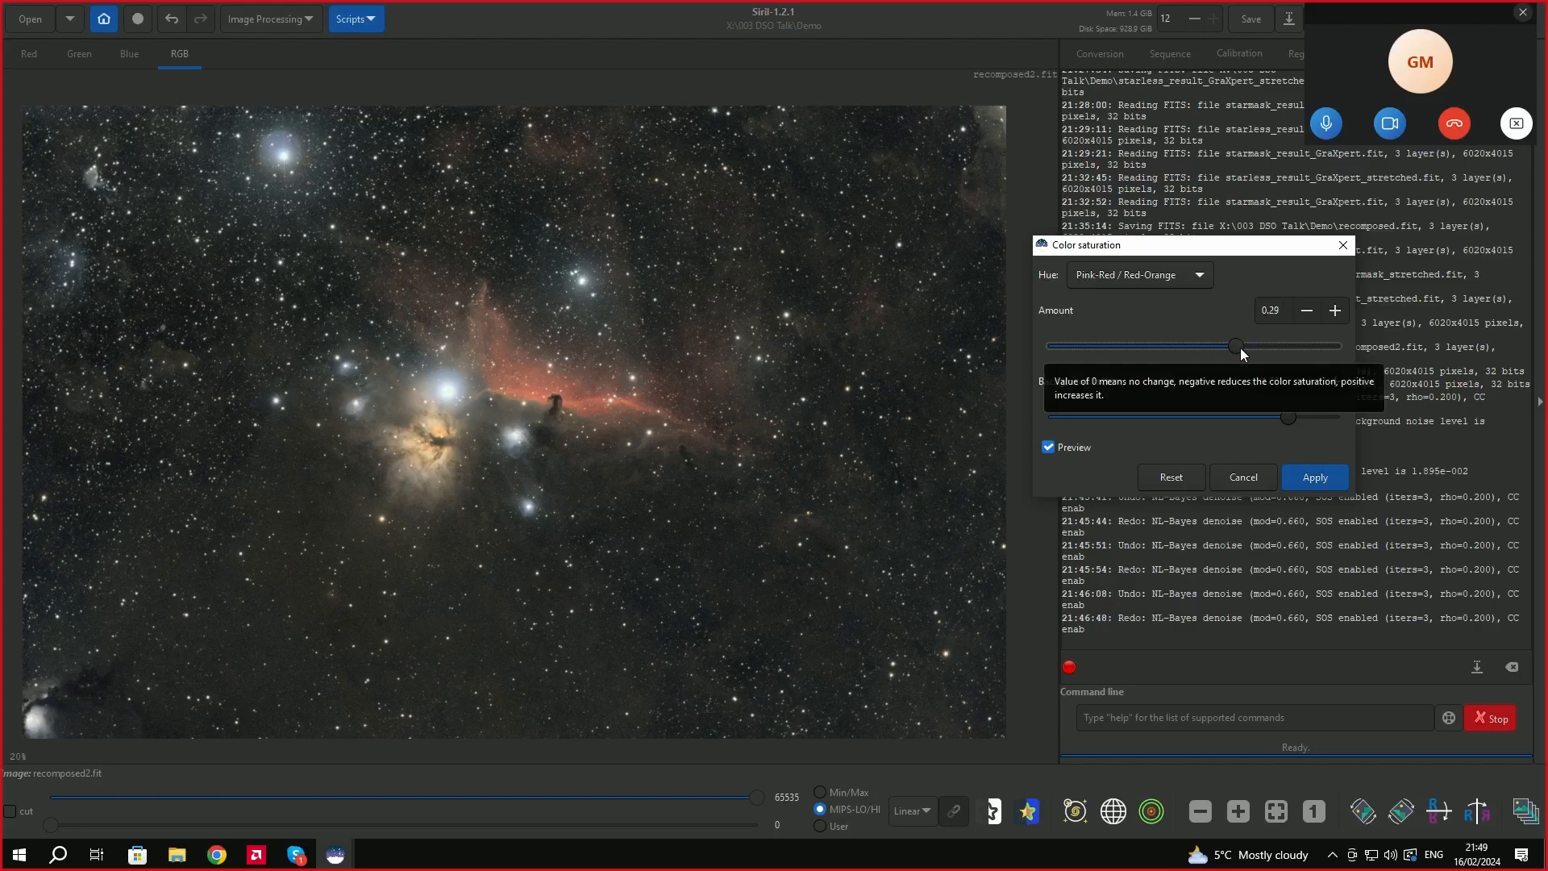
drag(1241, 348, 1238, 349)
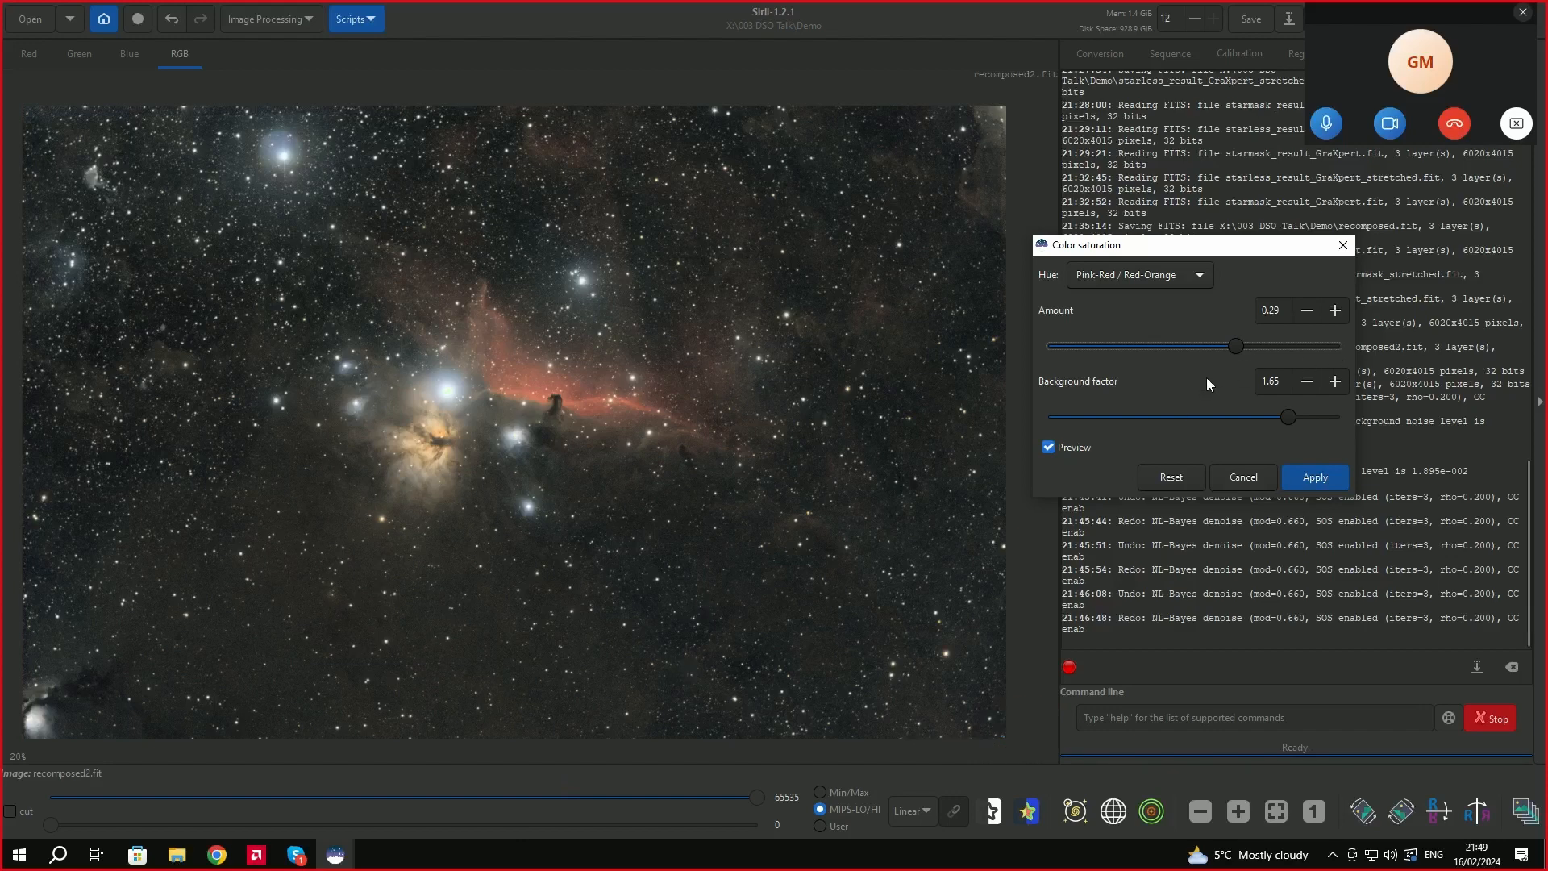
click(1312, 476)
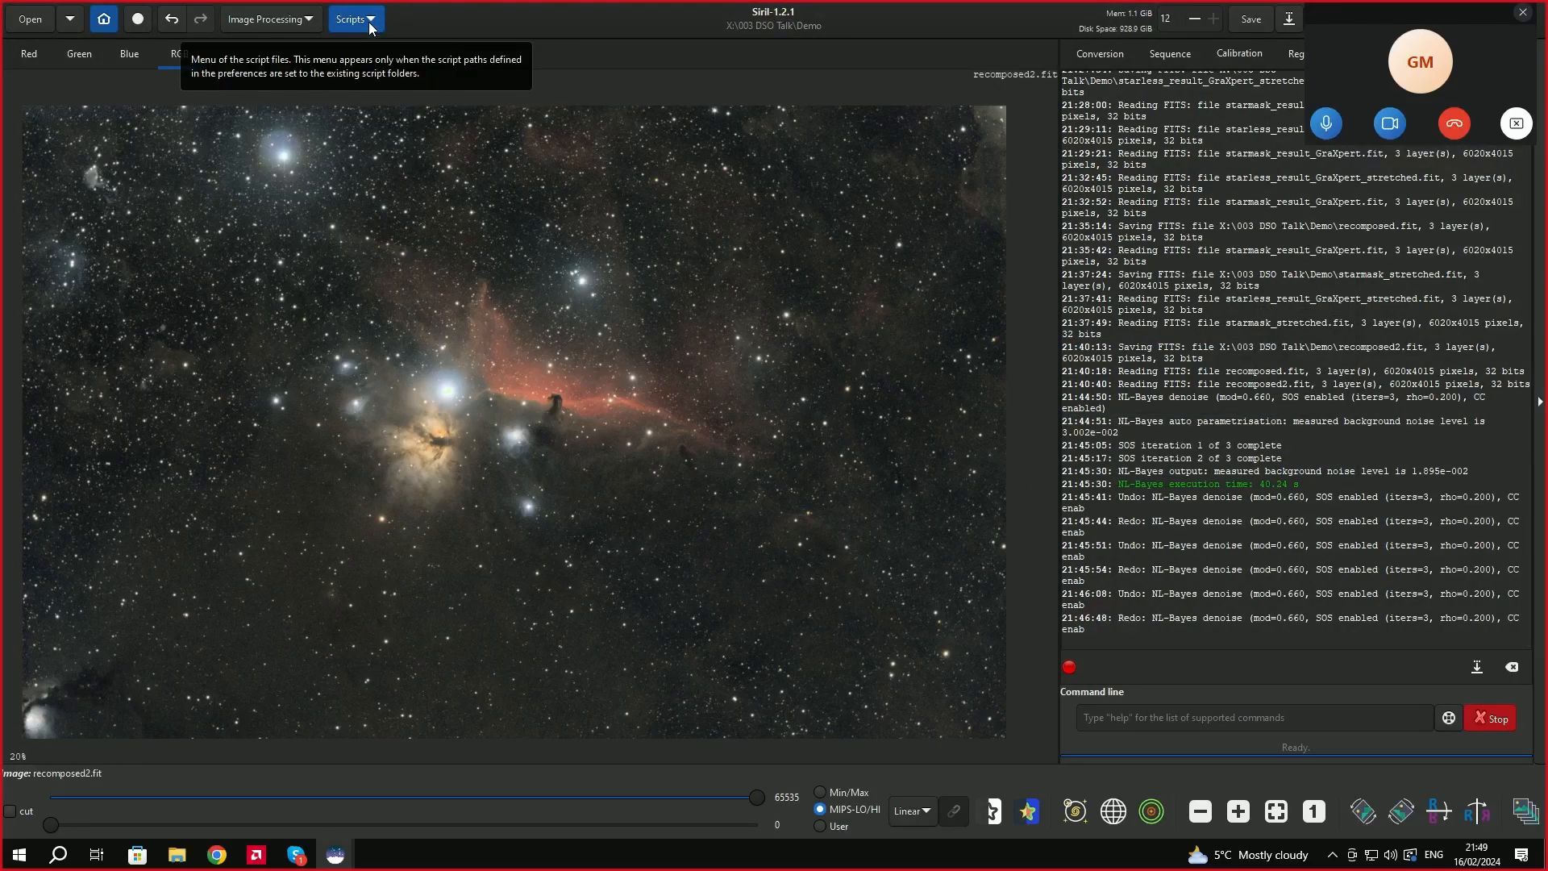
Apply a second colour saturation boost to the Global hue with amount 0.19 and background factor 1.67.
click(305, 20)
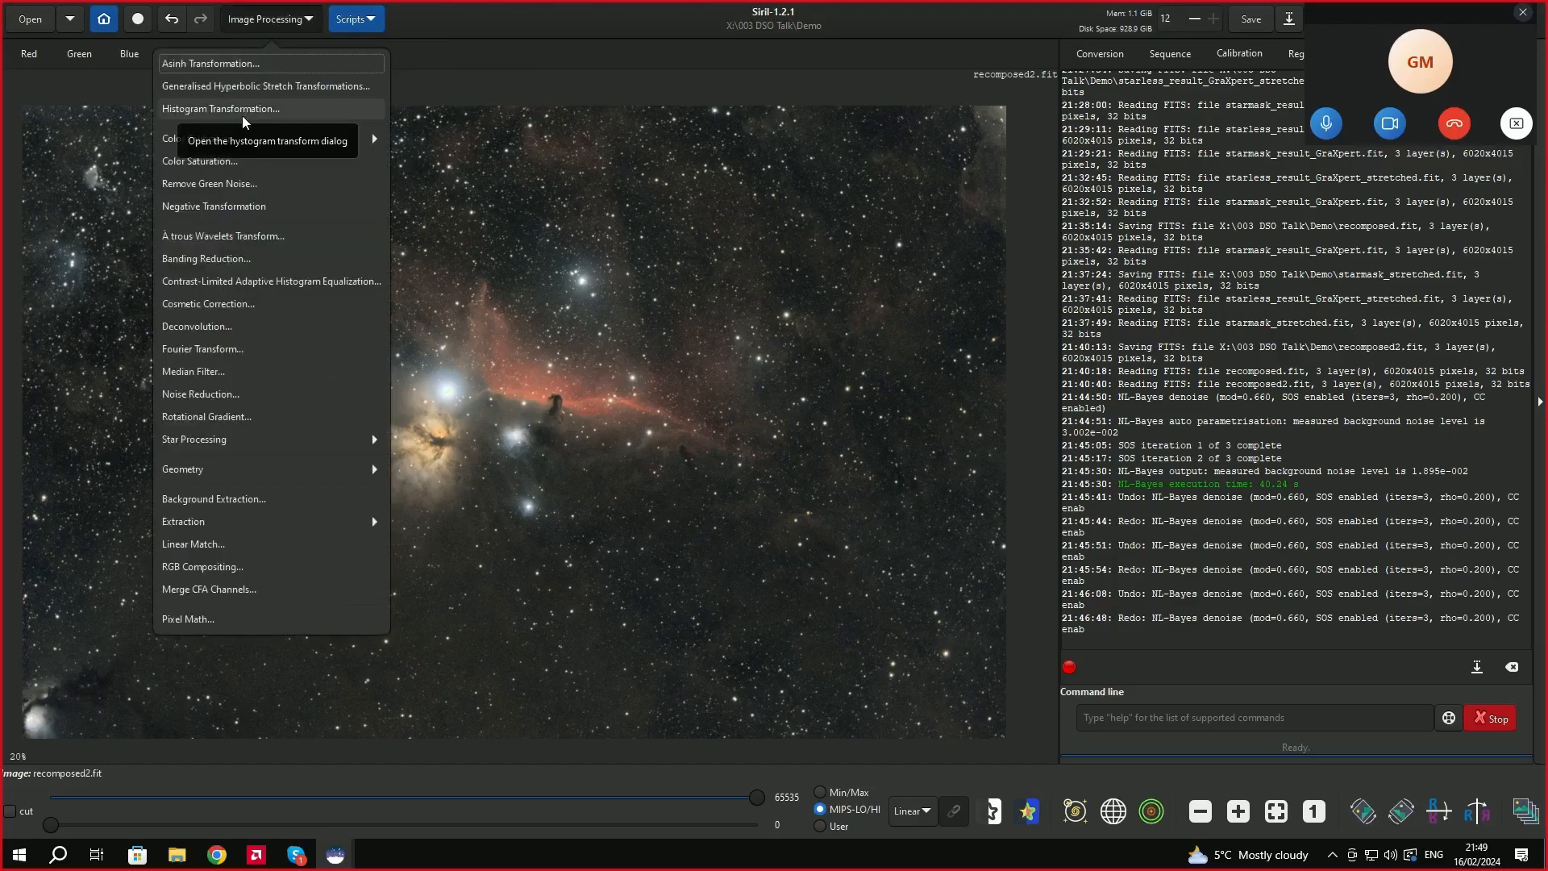
click(240, 162)
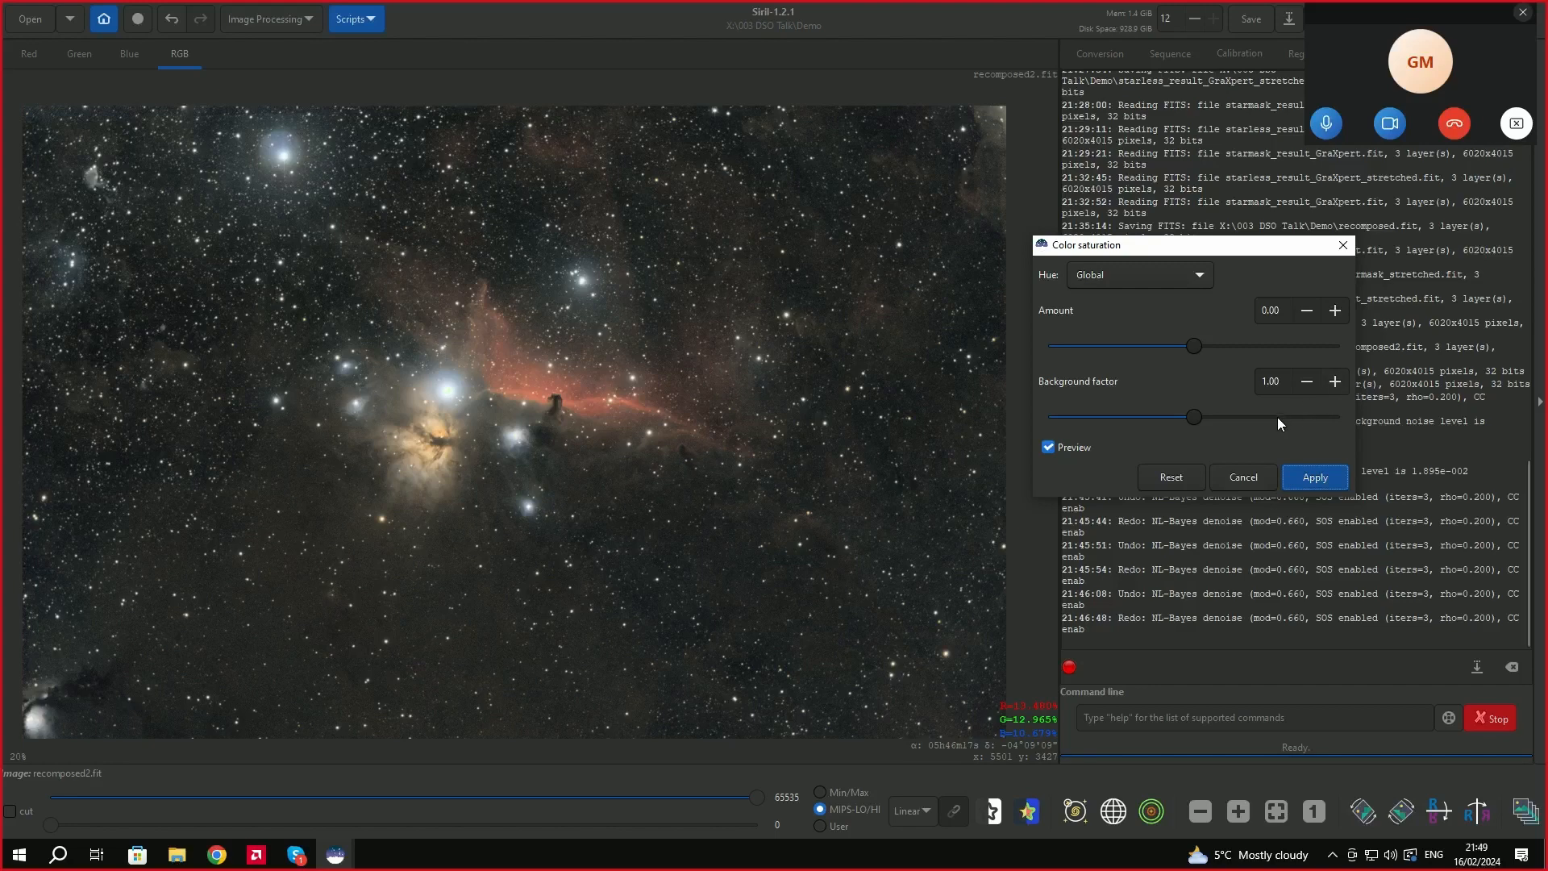
drag(1197, 419, 1292, 419)
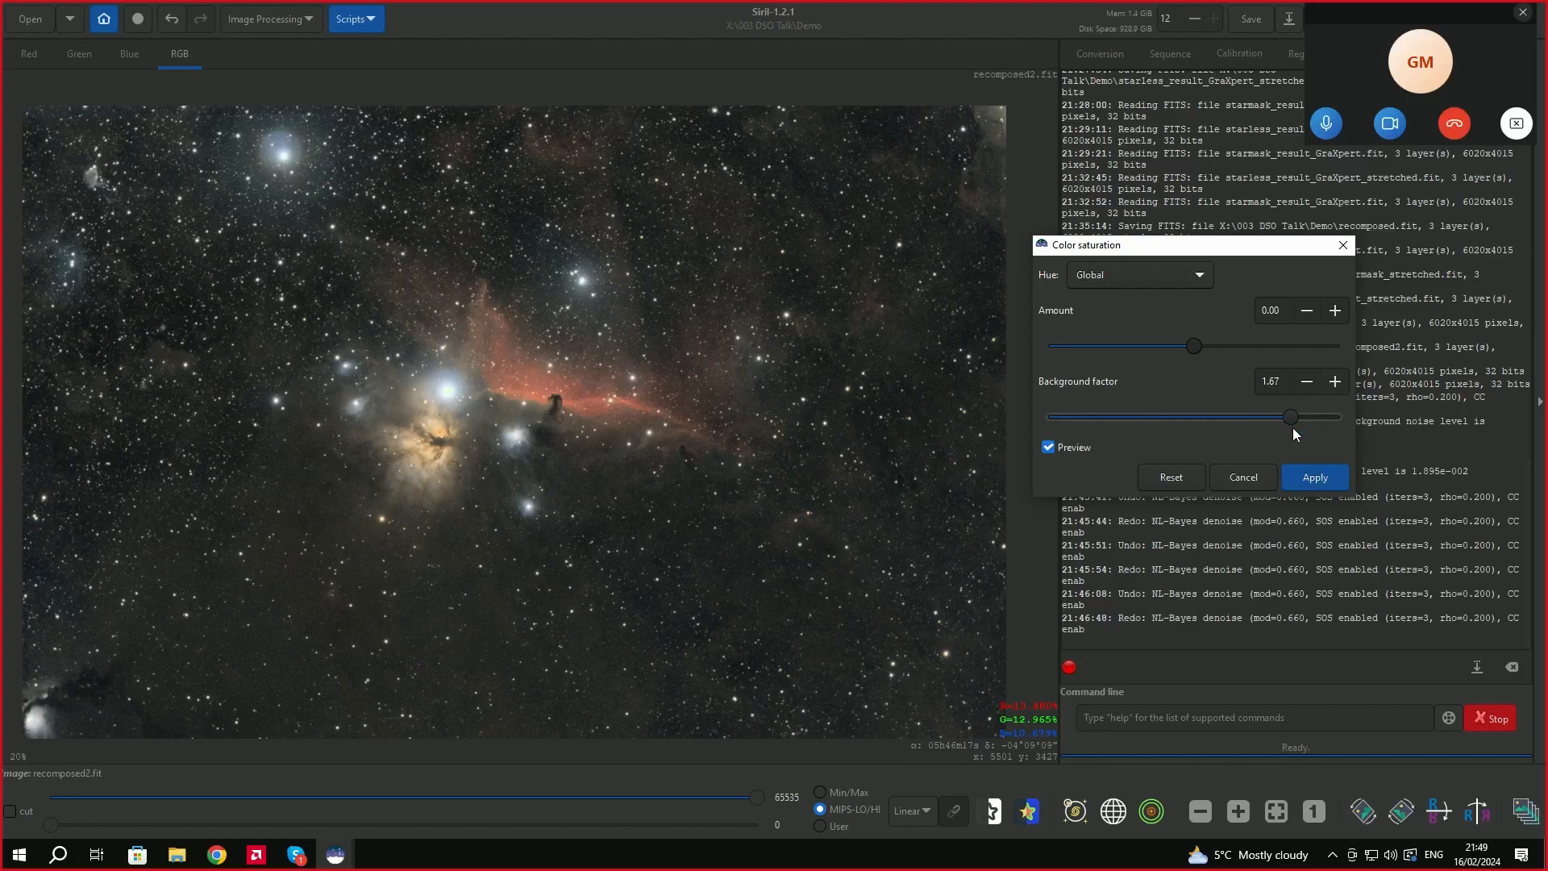
drag(1197, 342, 1216, 343)
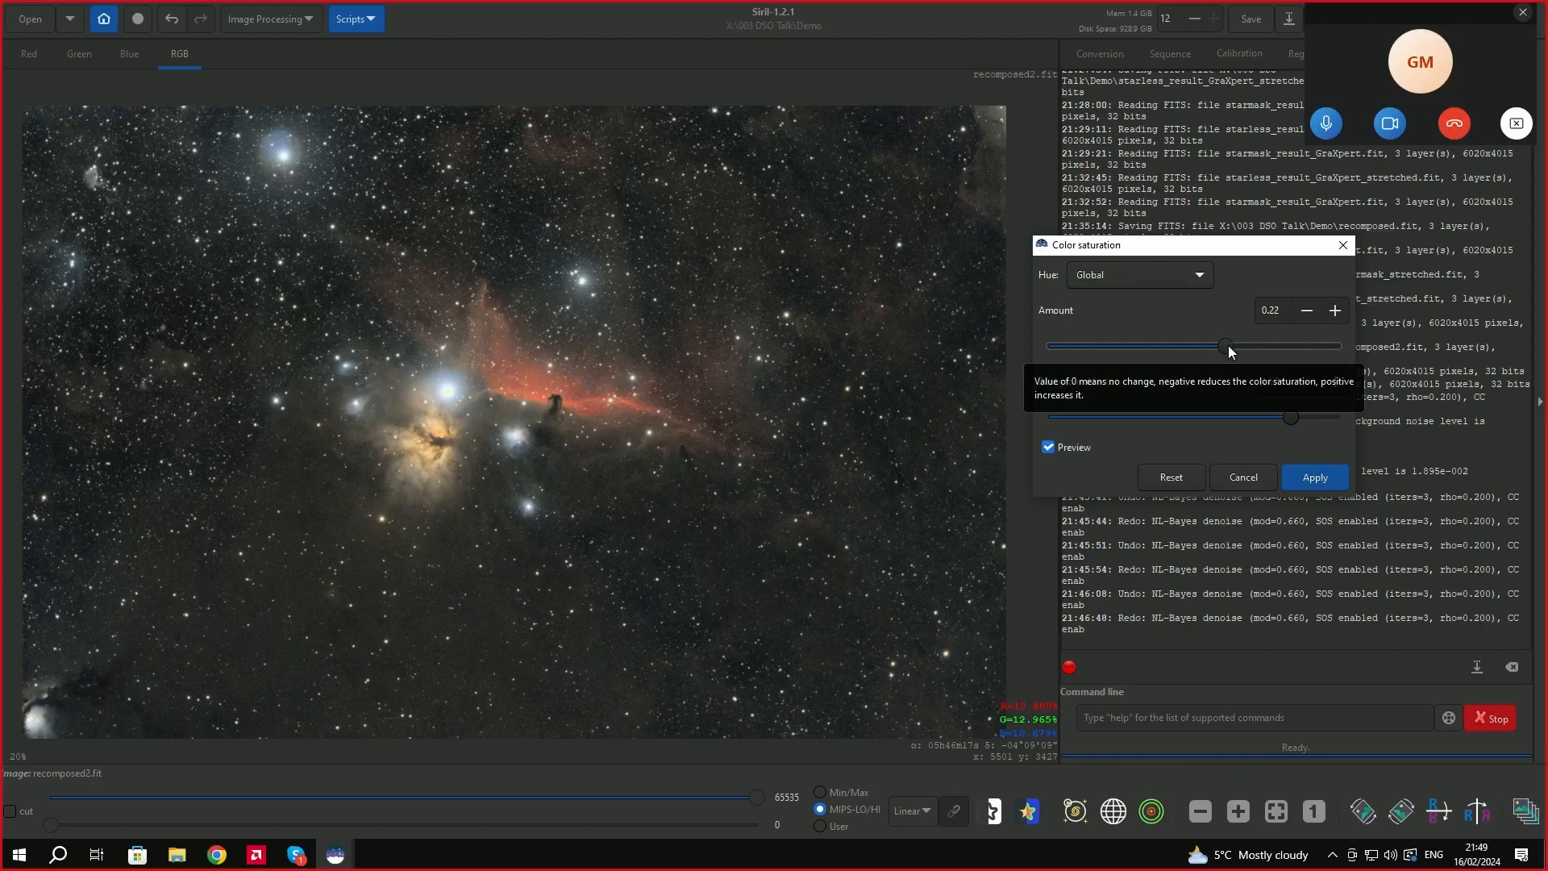
mouse_move(1227, 345)
mouse_down()
mouse_move(1206, 345)
mouse_move(1223, 346)
mouse_up()
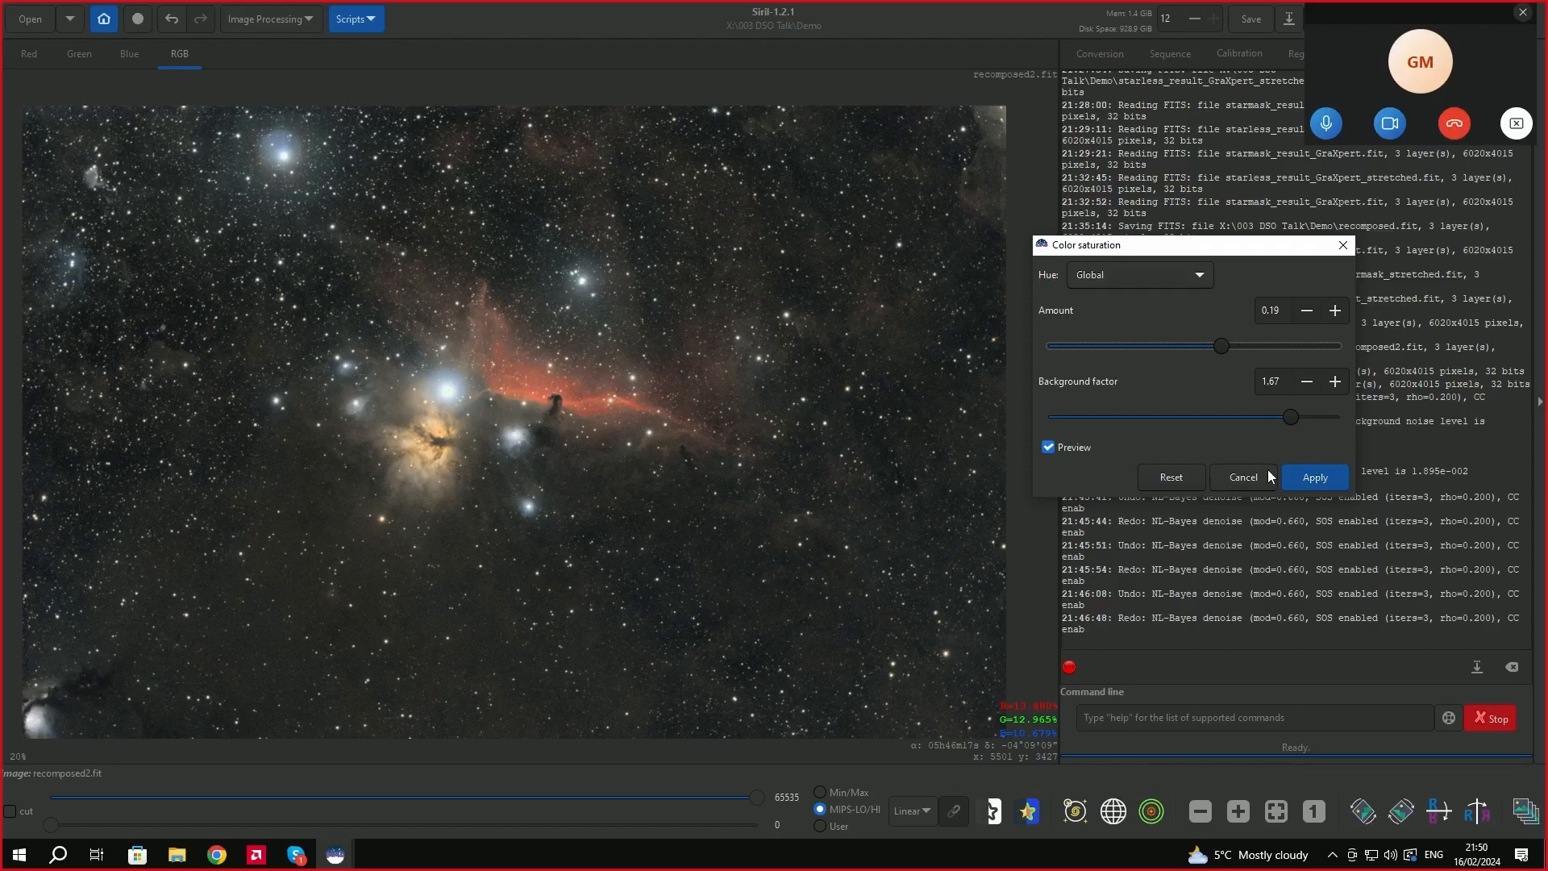
click(1314, 477)
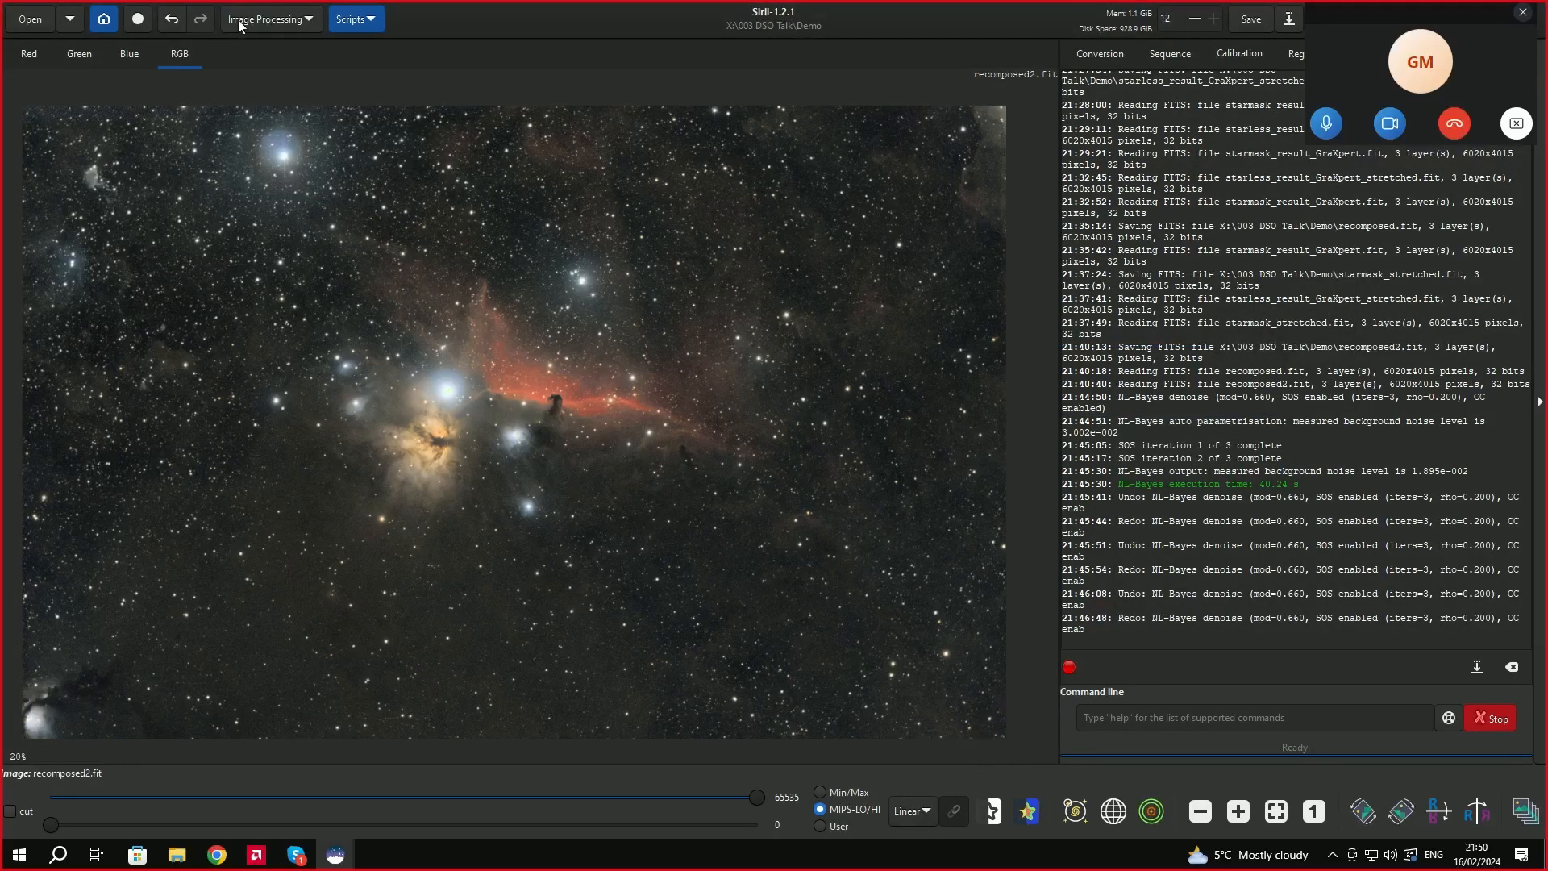
Reduce the saturation of the Pink-Red / Red-Orange hue by applying an amount of -0.12 with background factor 1.00.
click(287, 19)
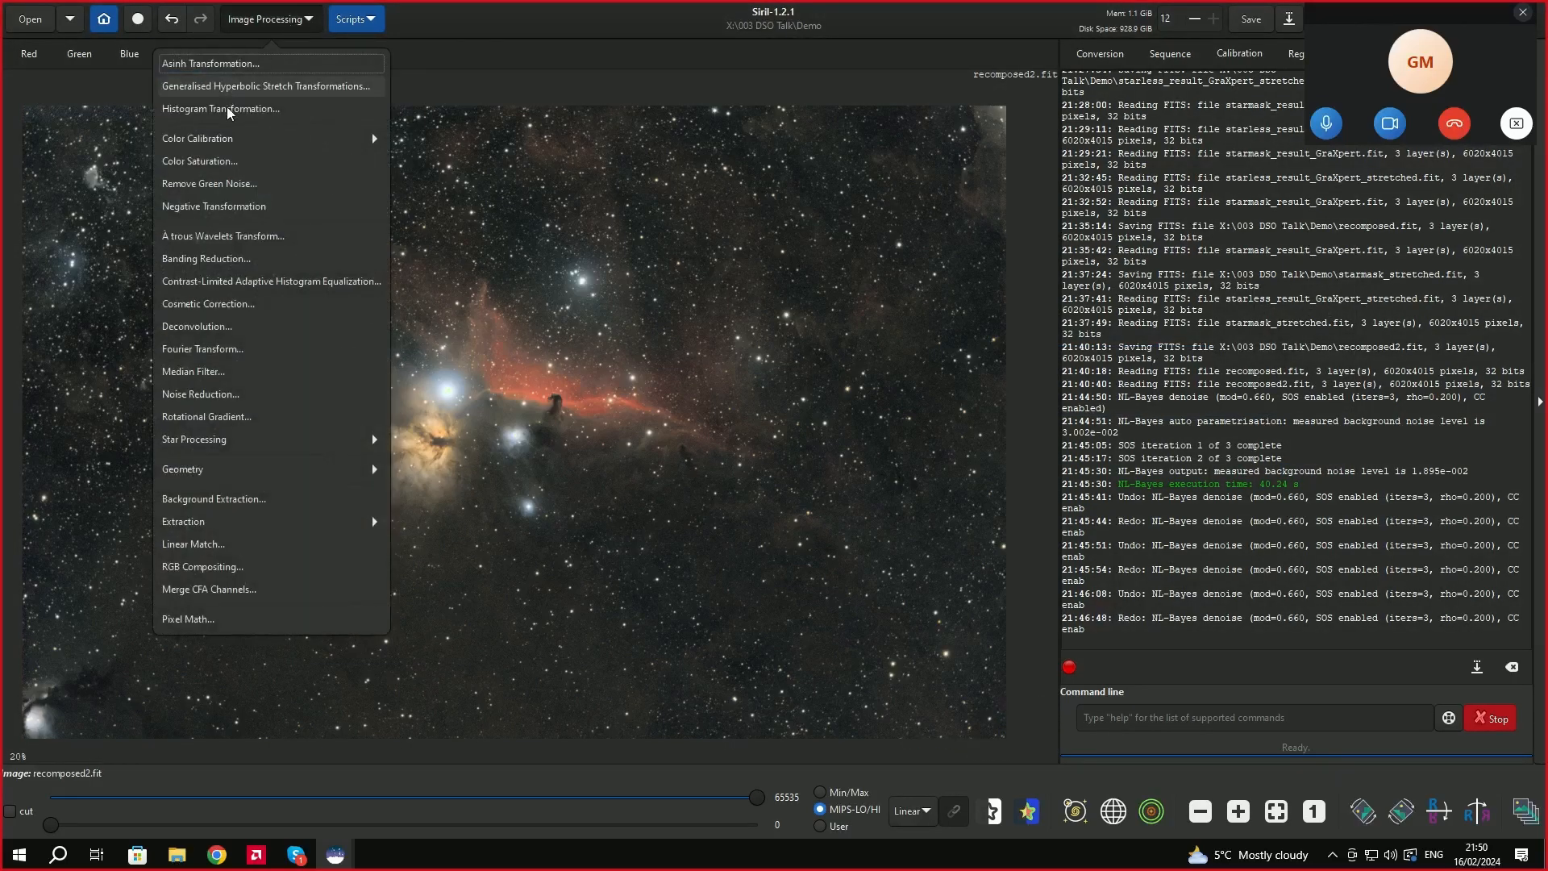
click(226, 161)
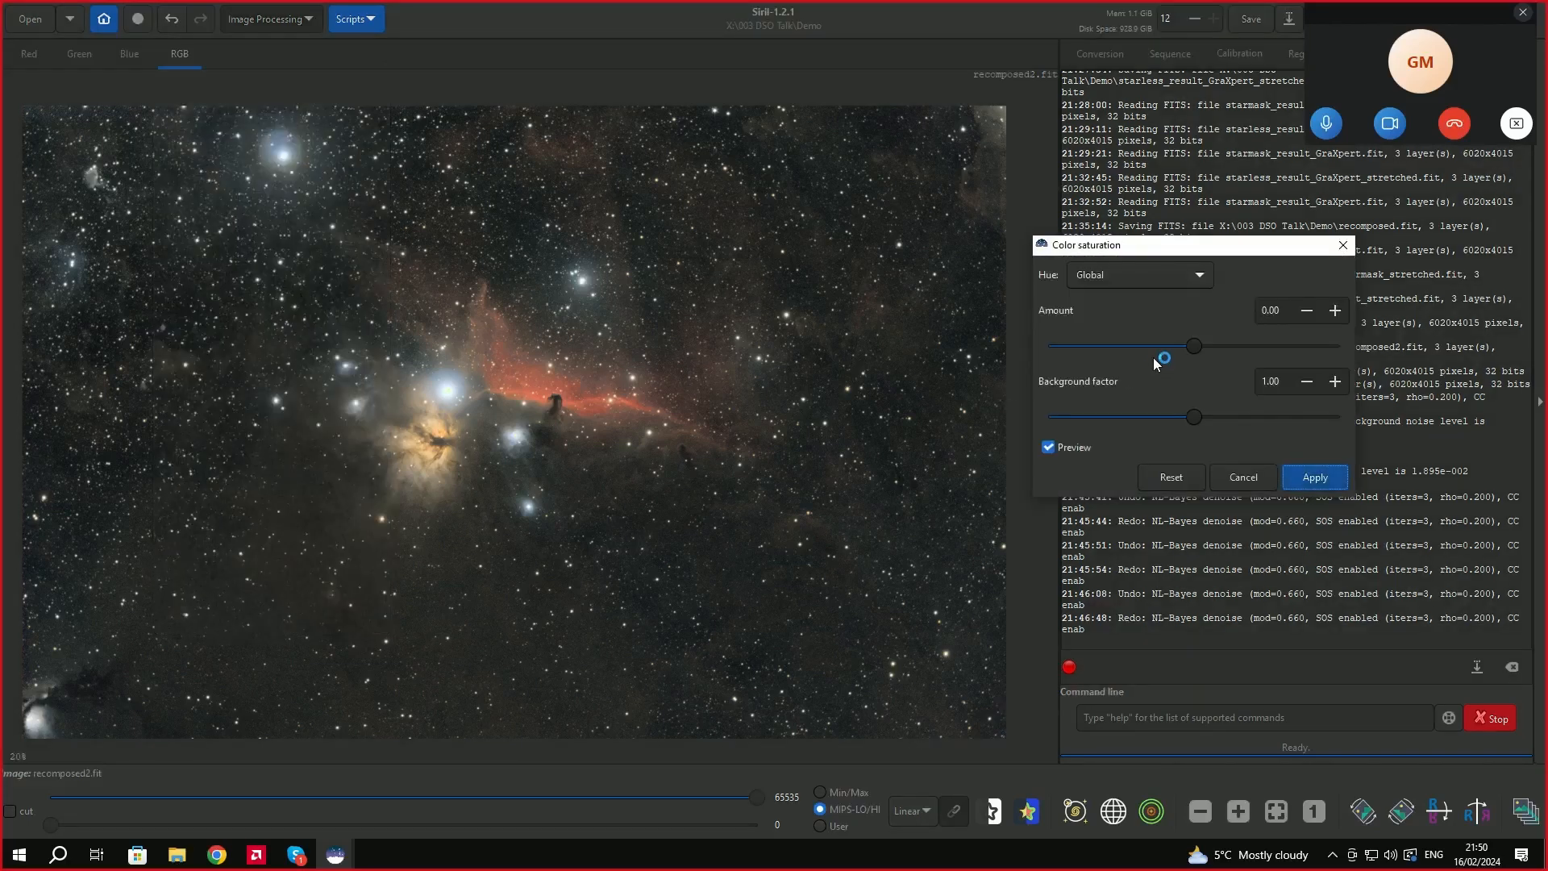
click(1199, 275)
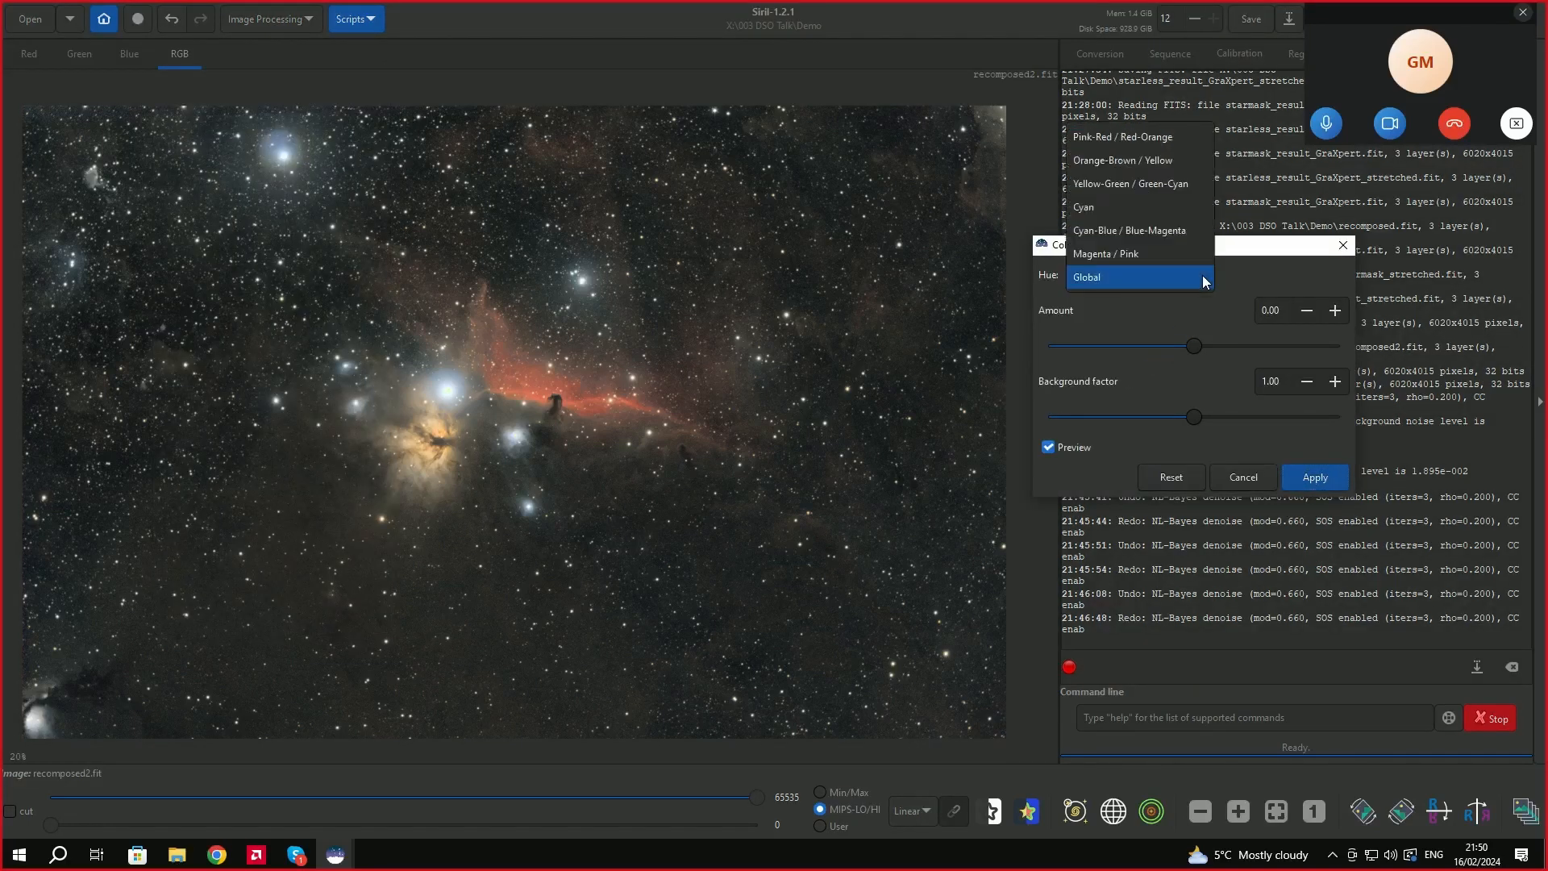
click(1154, 136)
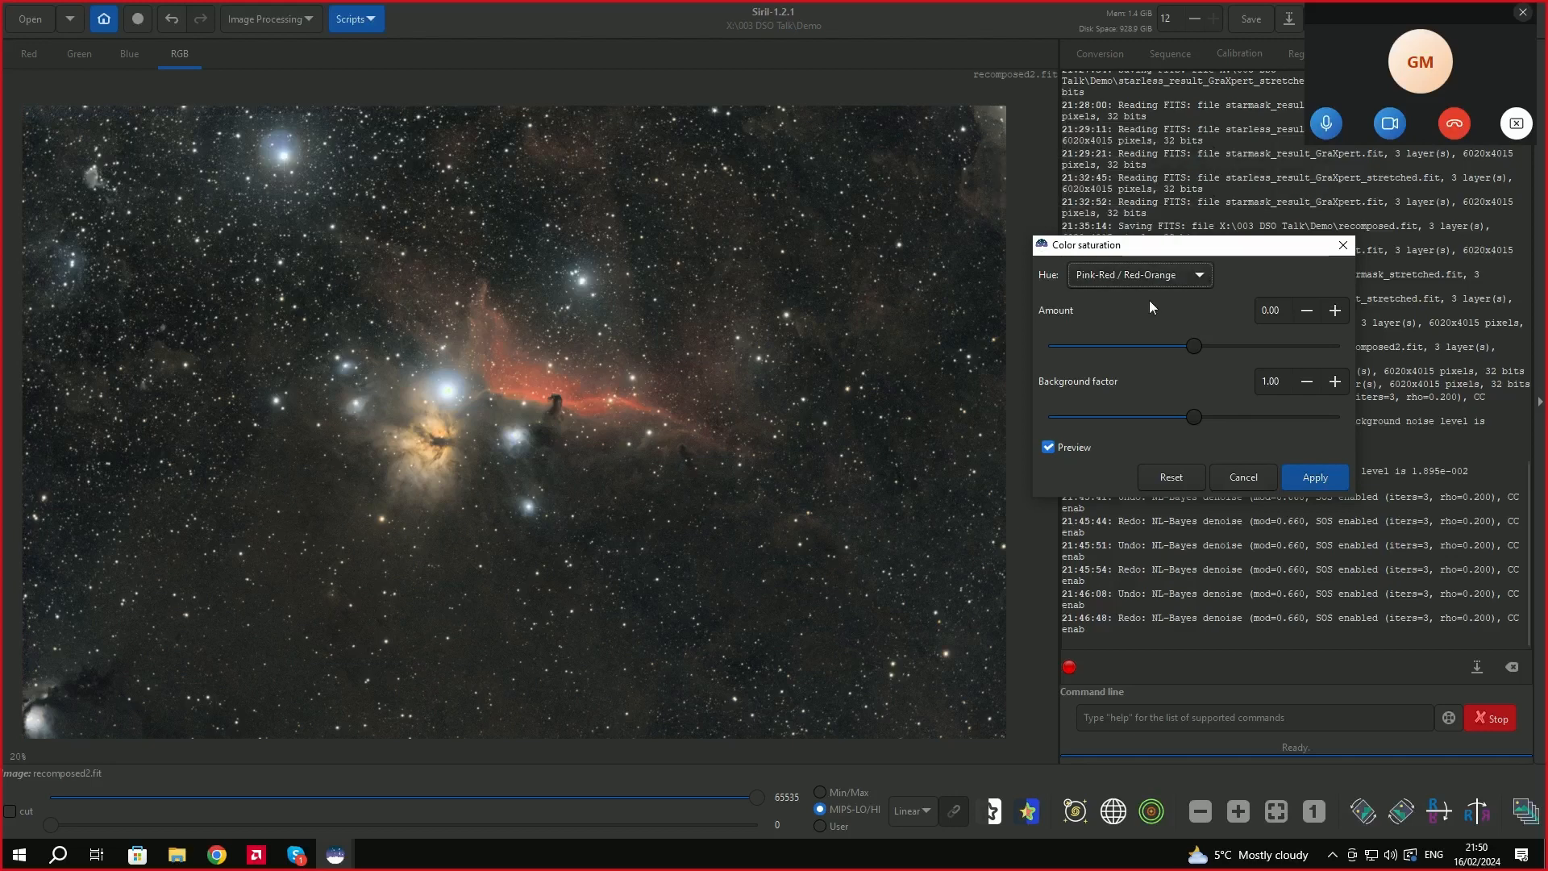
drag(1194, 347, 1167, 349)
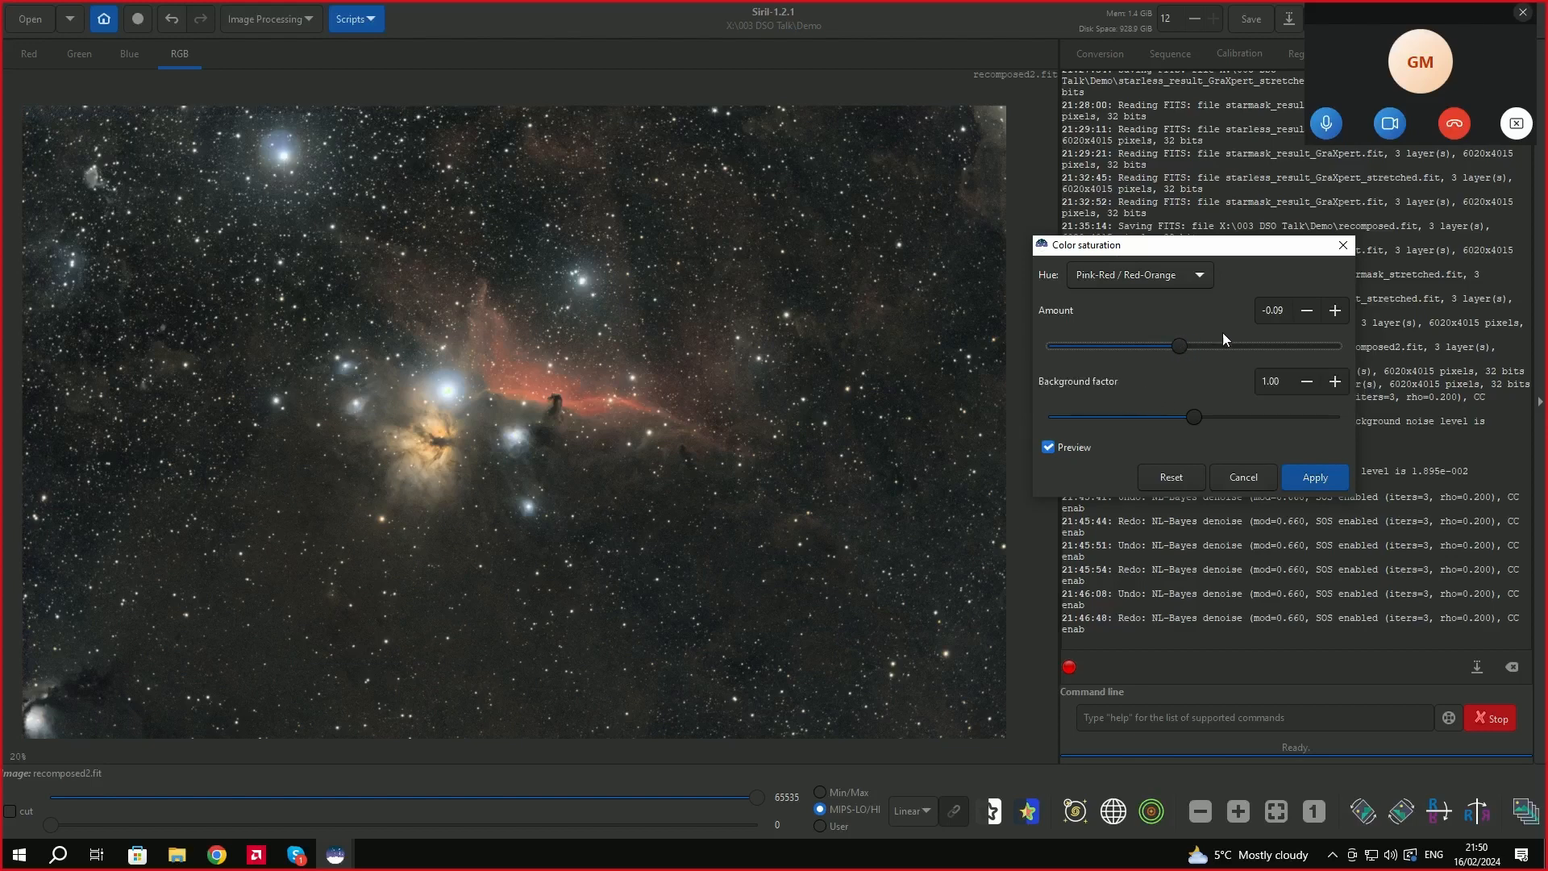
drag(1180, 346, 1176, 346)
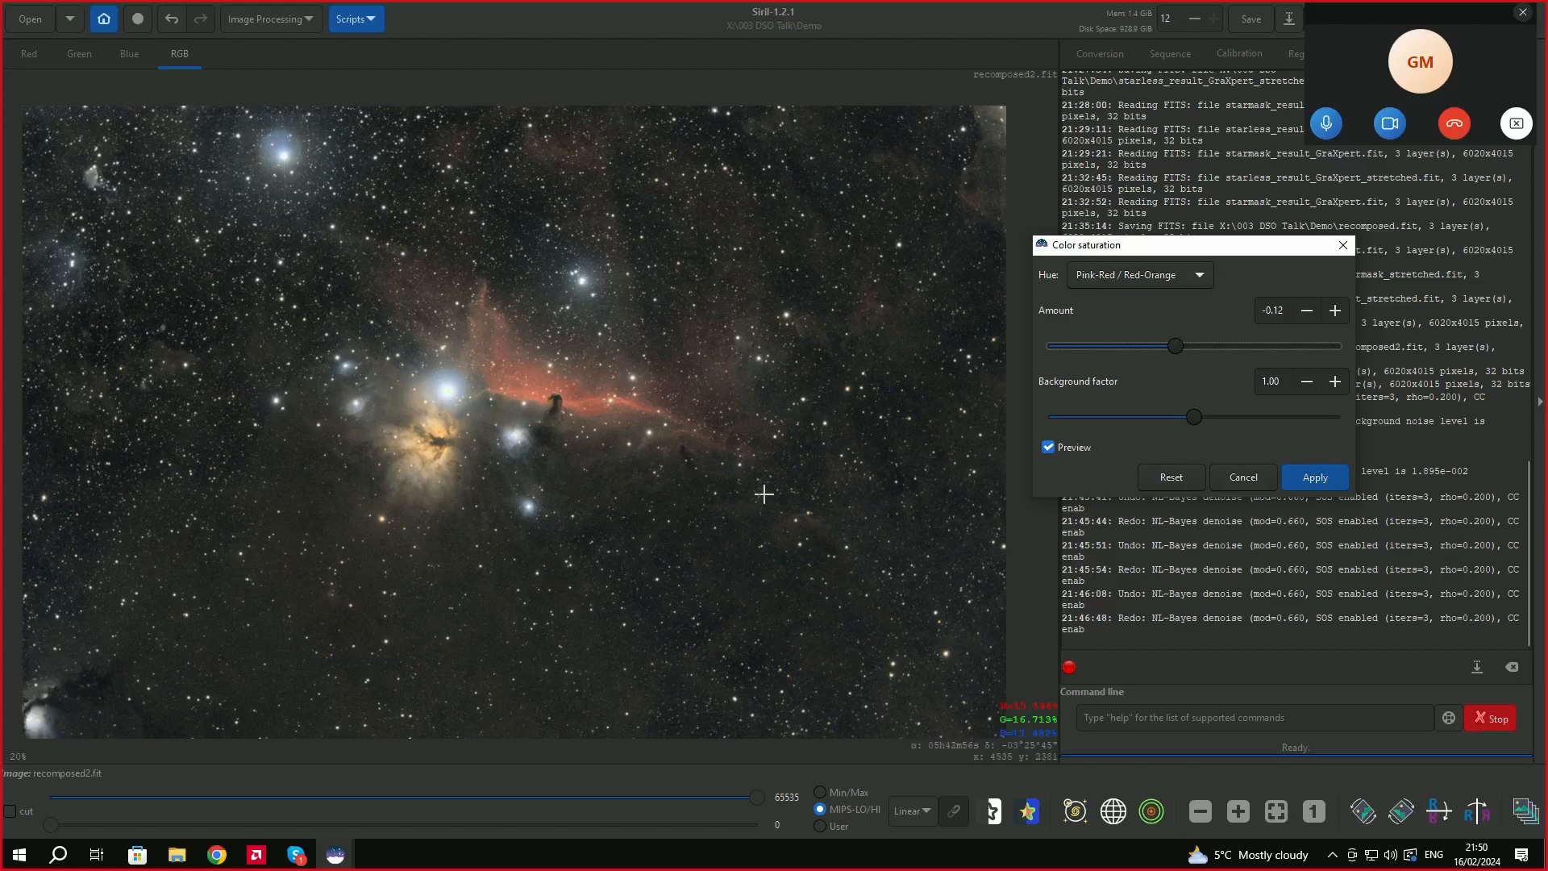
click(1312, 475)
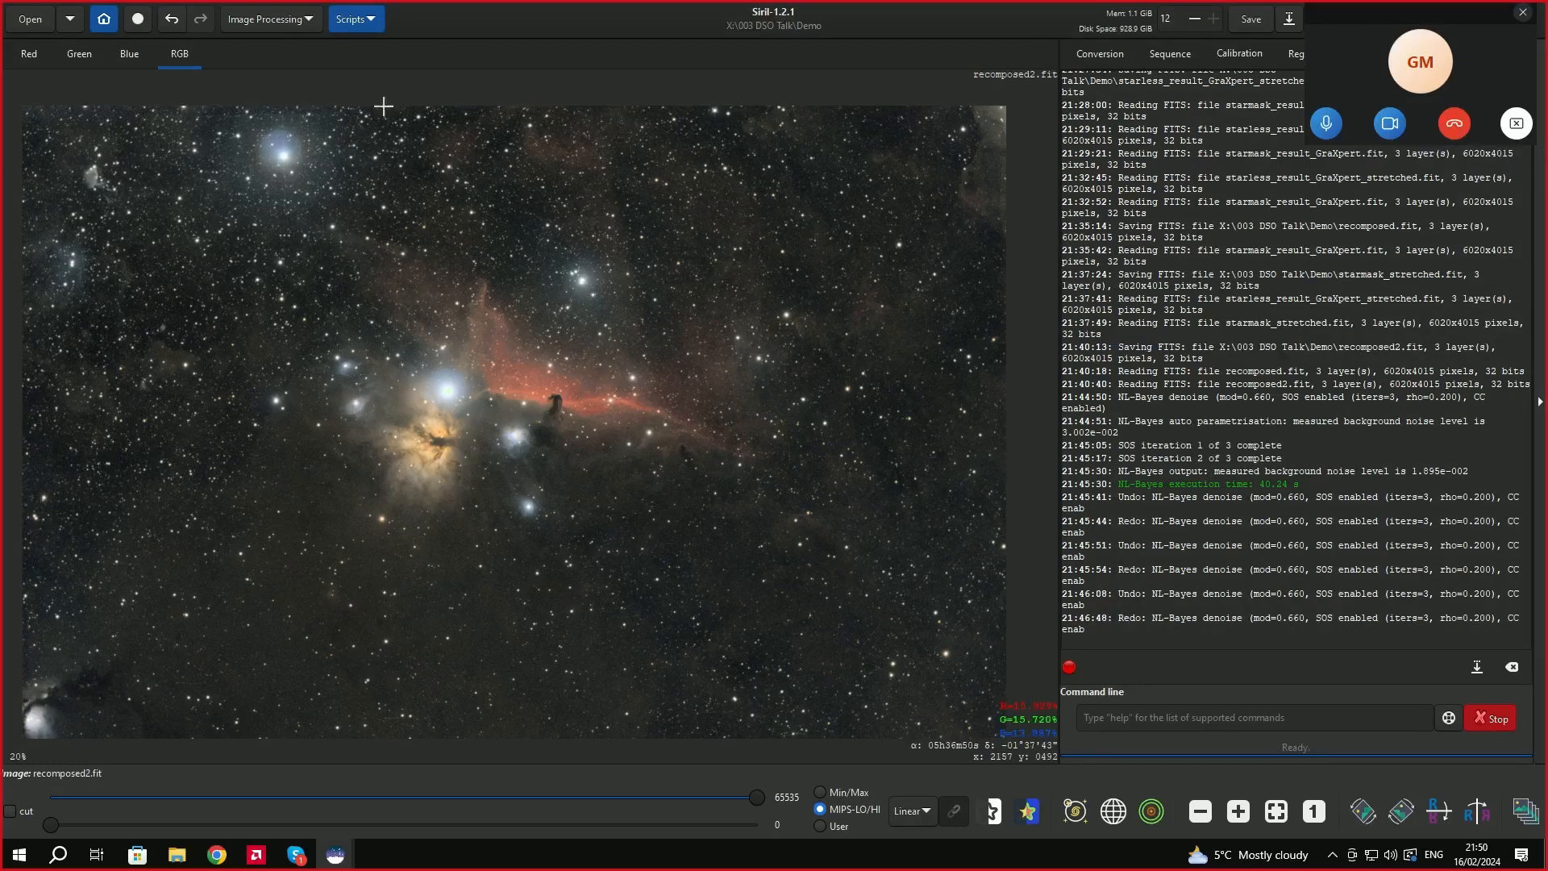
Apply Contrast-Limited Adaptive Histogram Equalization with tiles grid size 8 and clip limit 2.00, checking the preview beforehand.
click(311, 18)
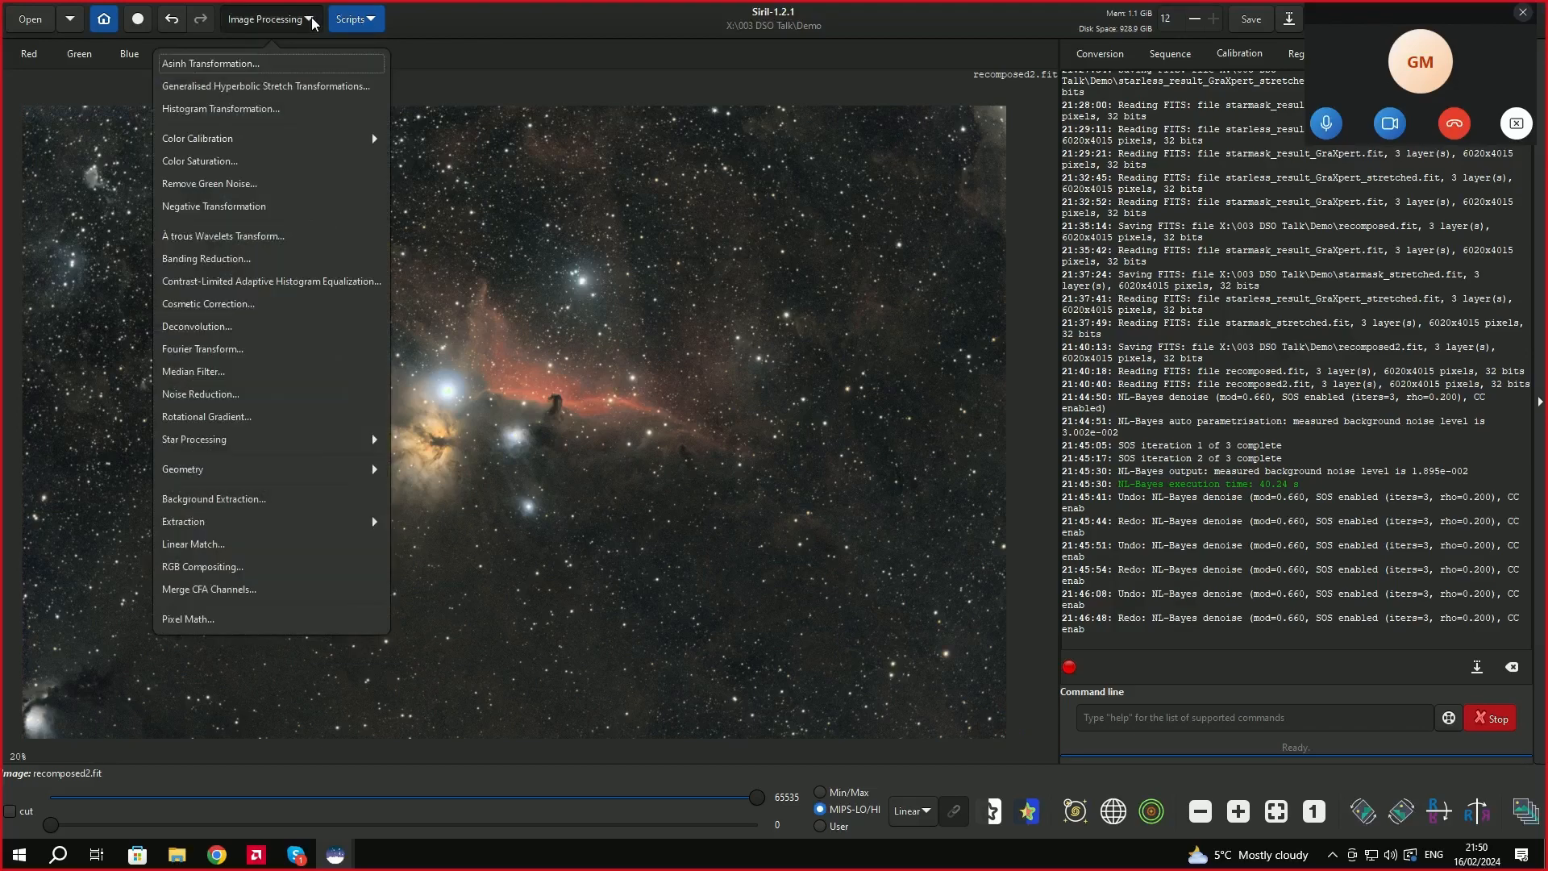
click(307, 284)
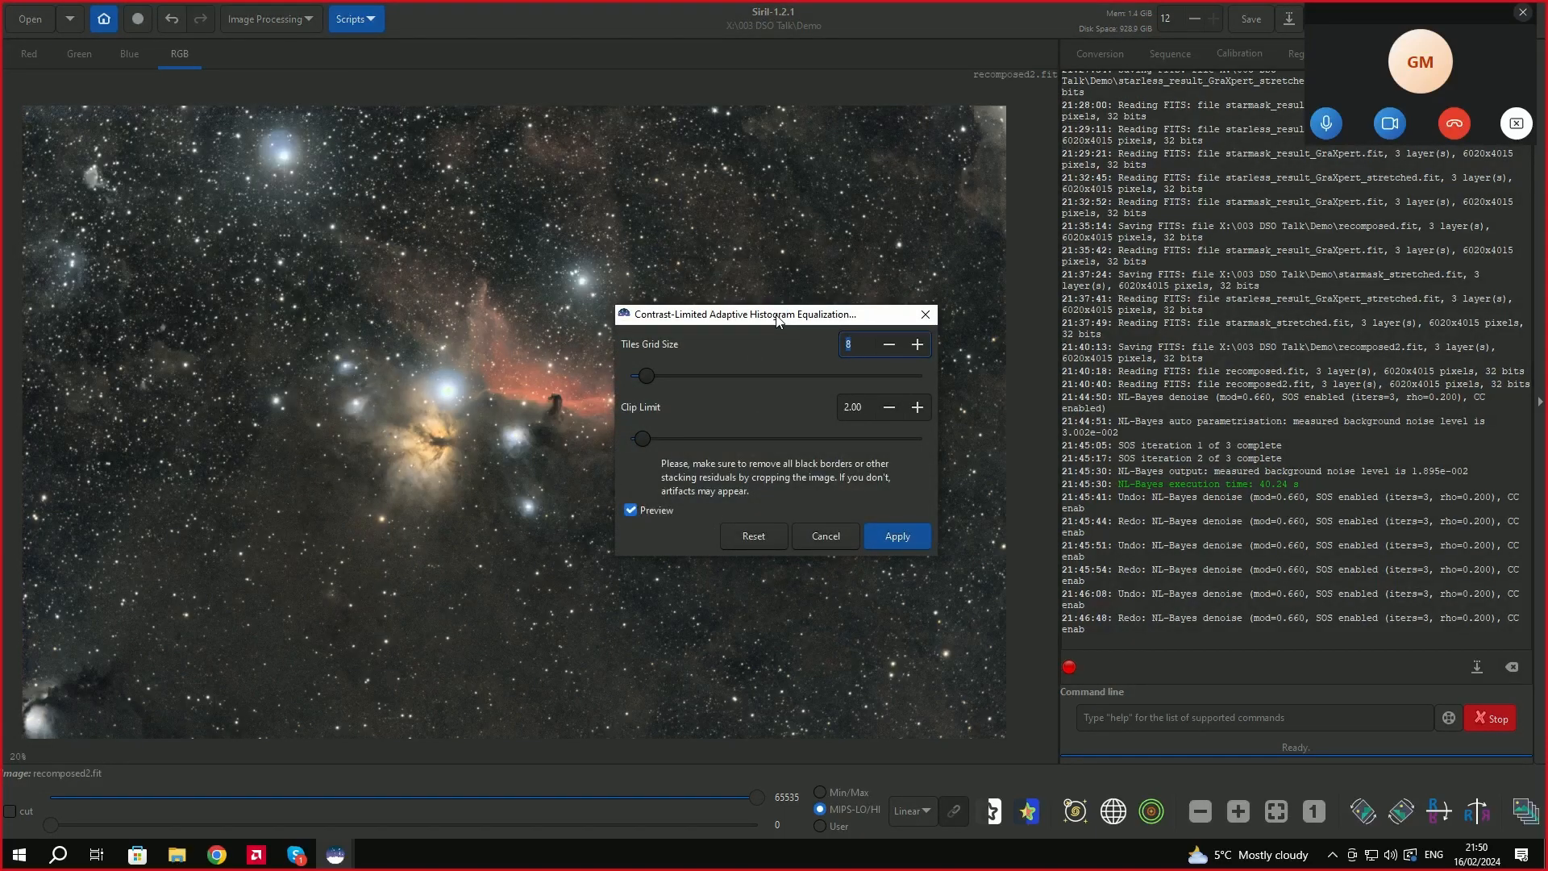
drag(776, 318, 1266, 252)
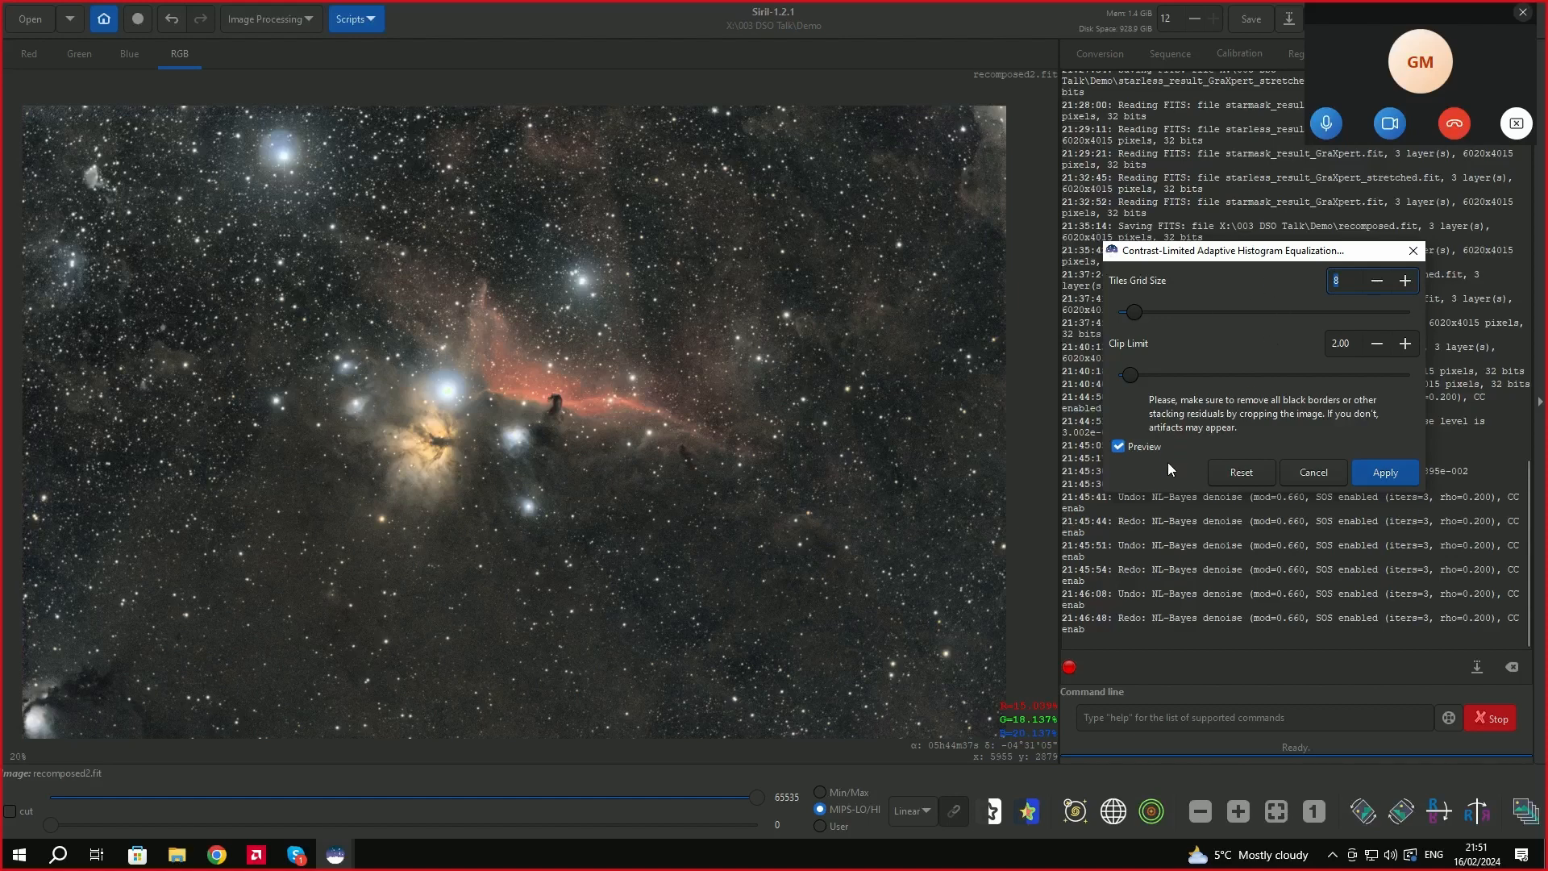
click(1118, 447)
click(1399, 479)
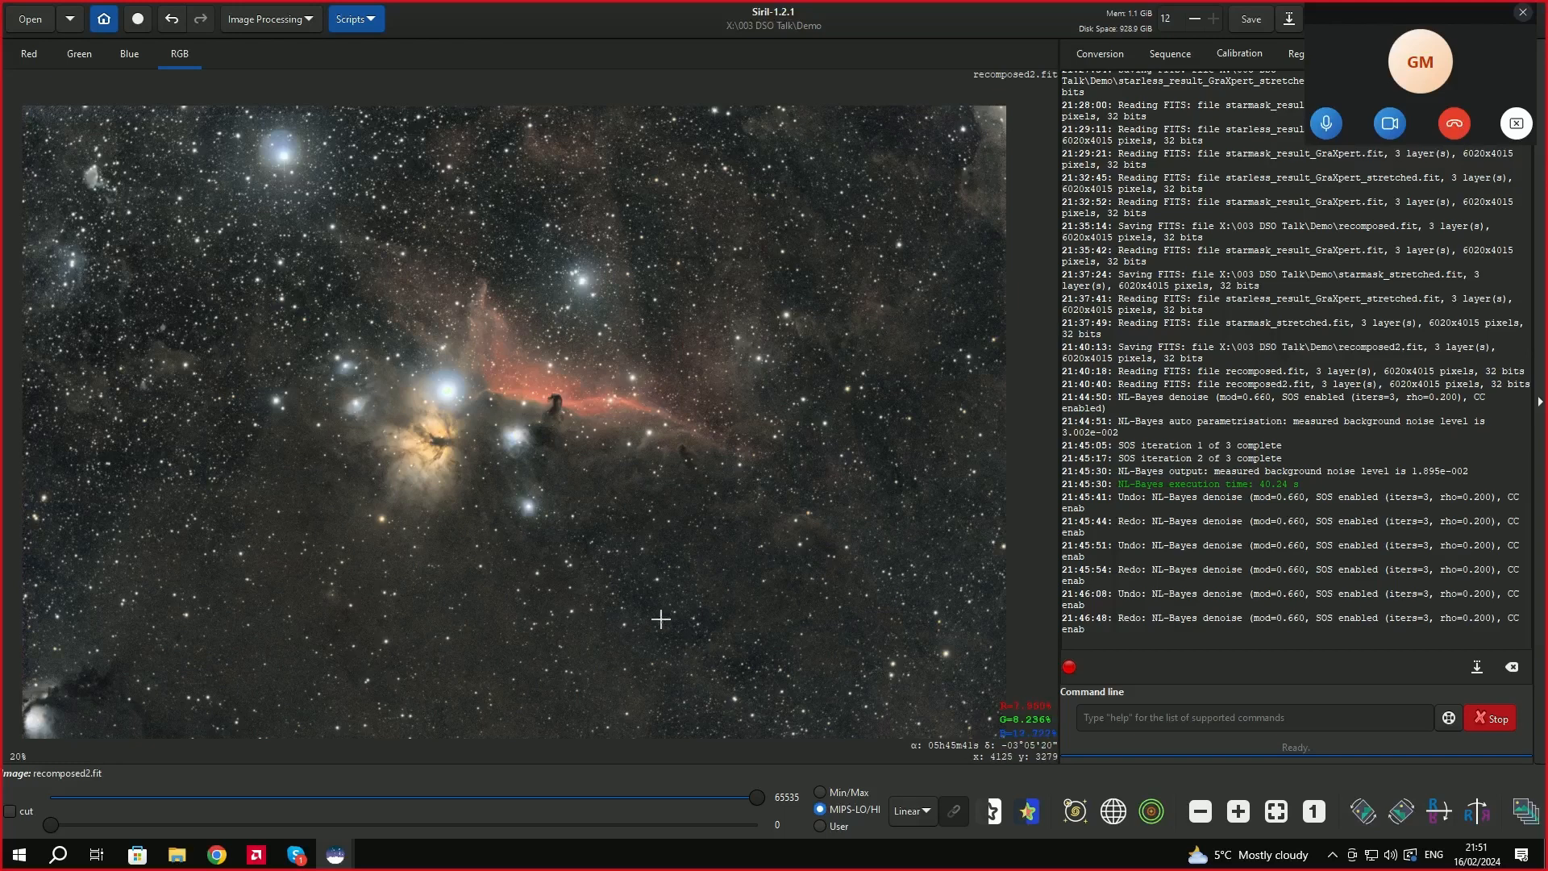
Darken the image slightly with a Histogram Transformation, applying midtones of about 0.533 with shadows at 0 and highlights at 1.
click(307, 20)
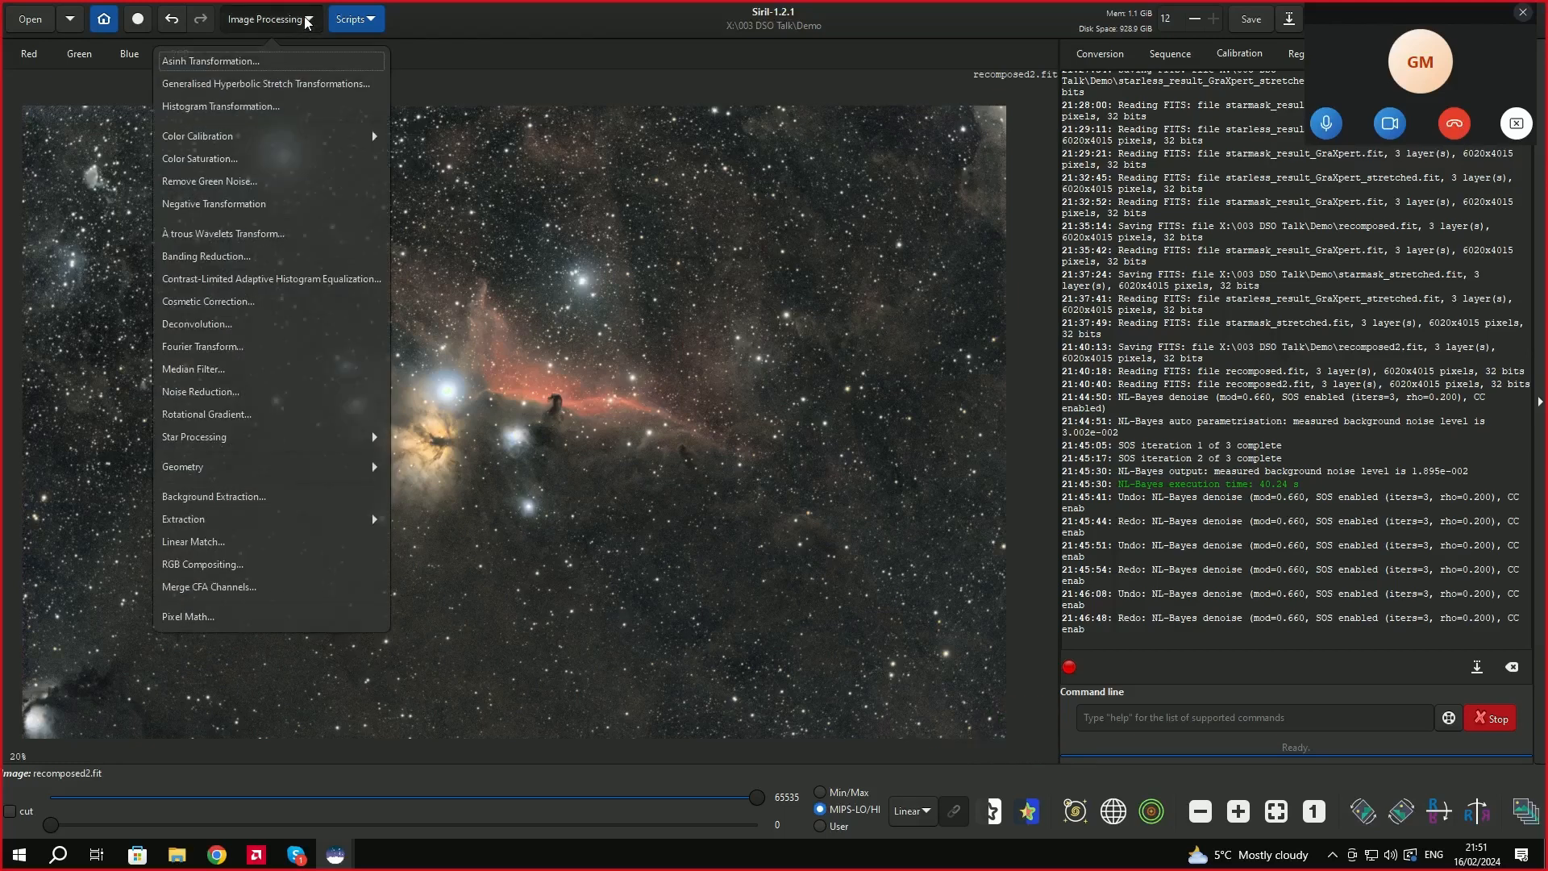
click(242, 117)
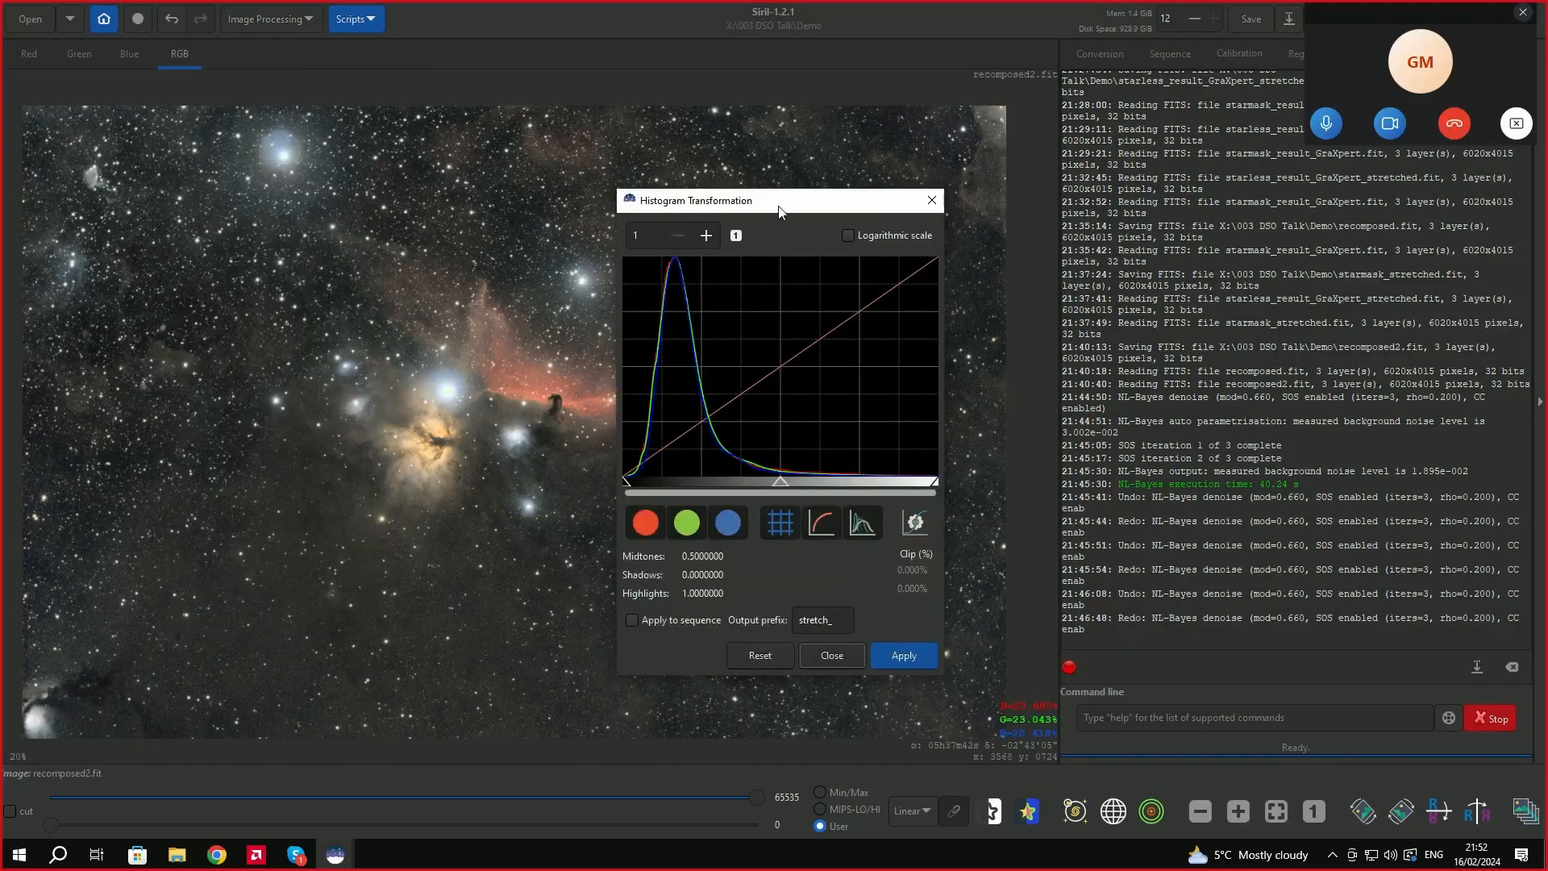
drag(780, 211, 1256, 234)
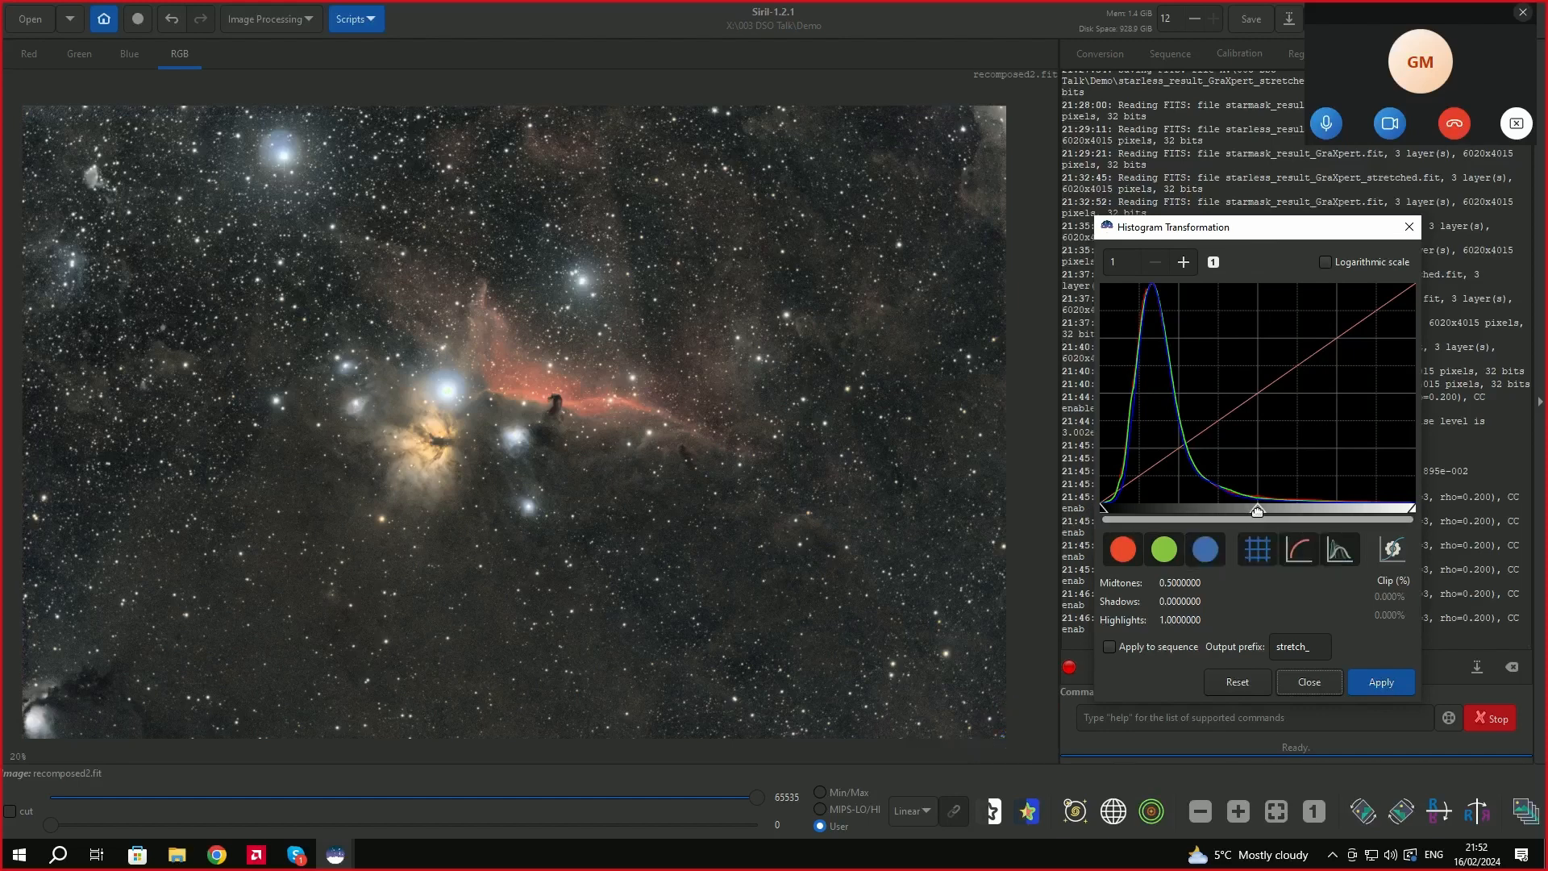
drag(1255, 514, 1269, 513)
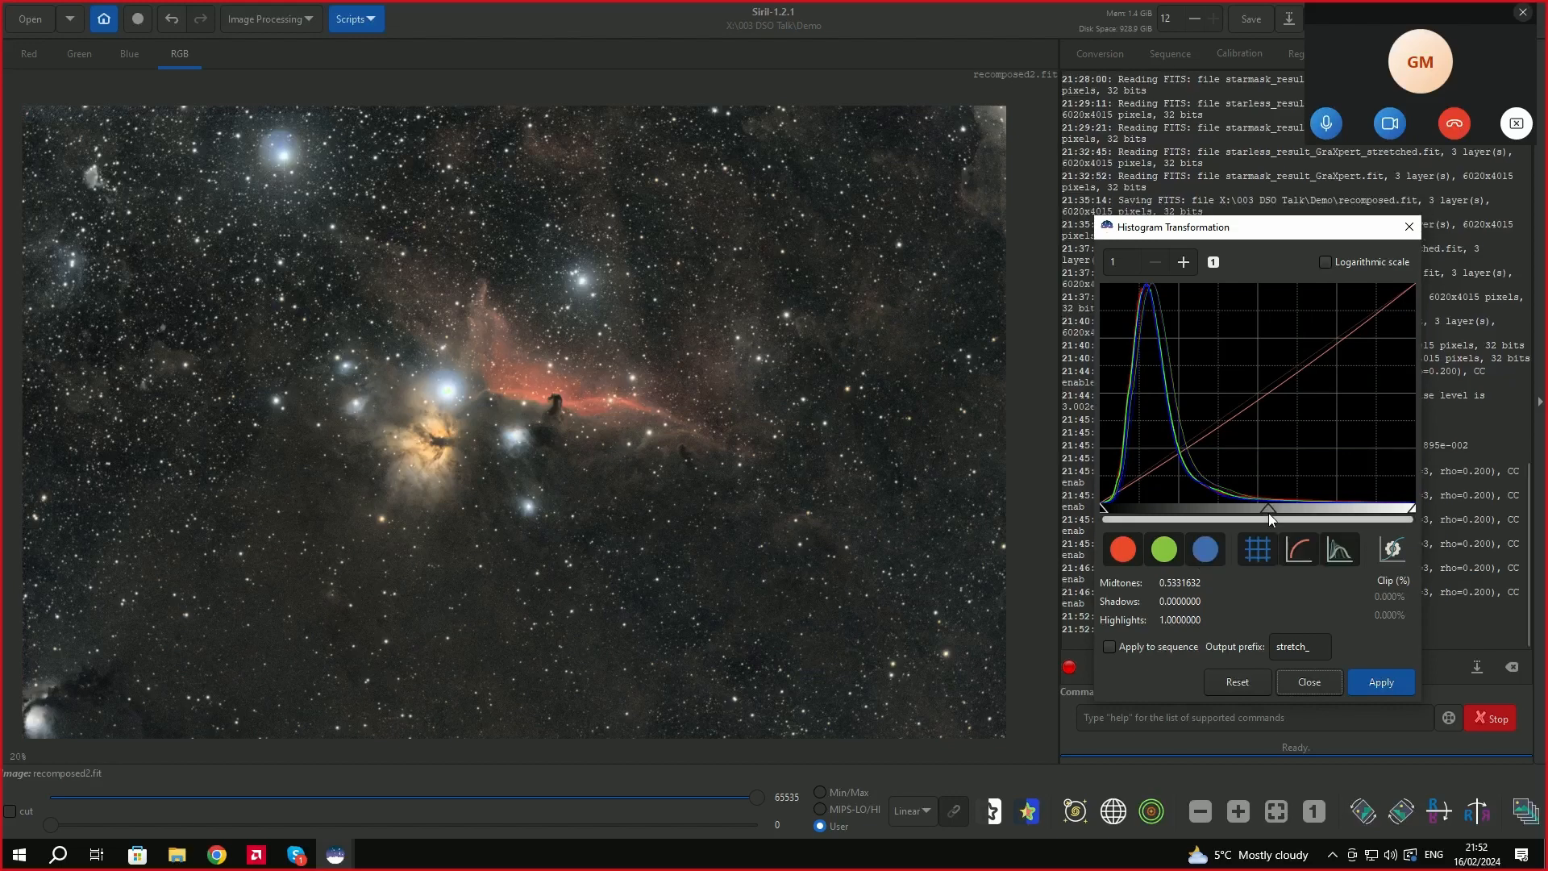
click(1378, 682)
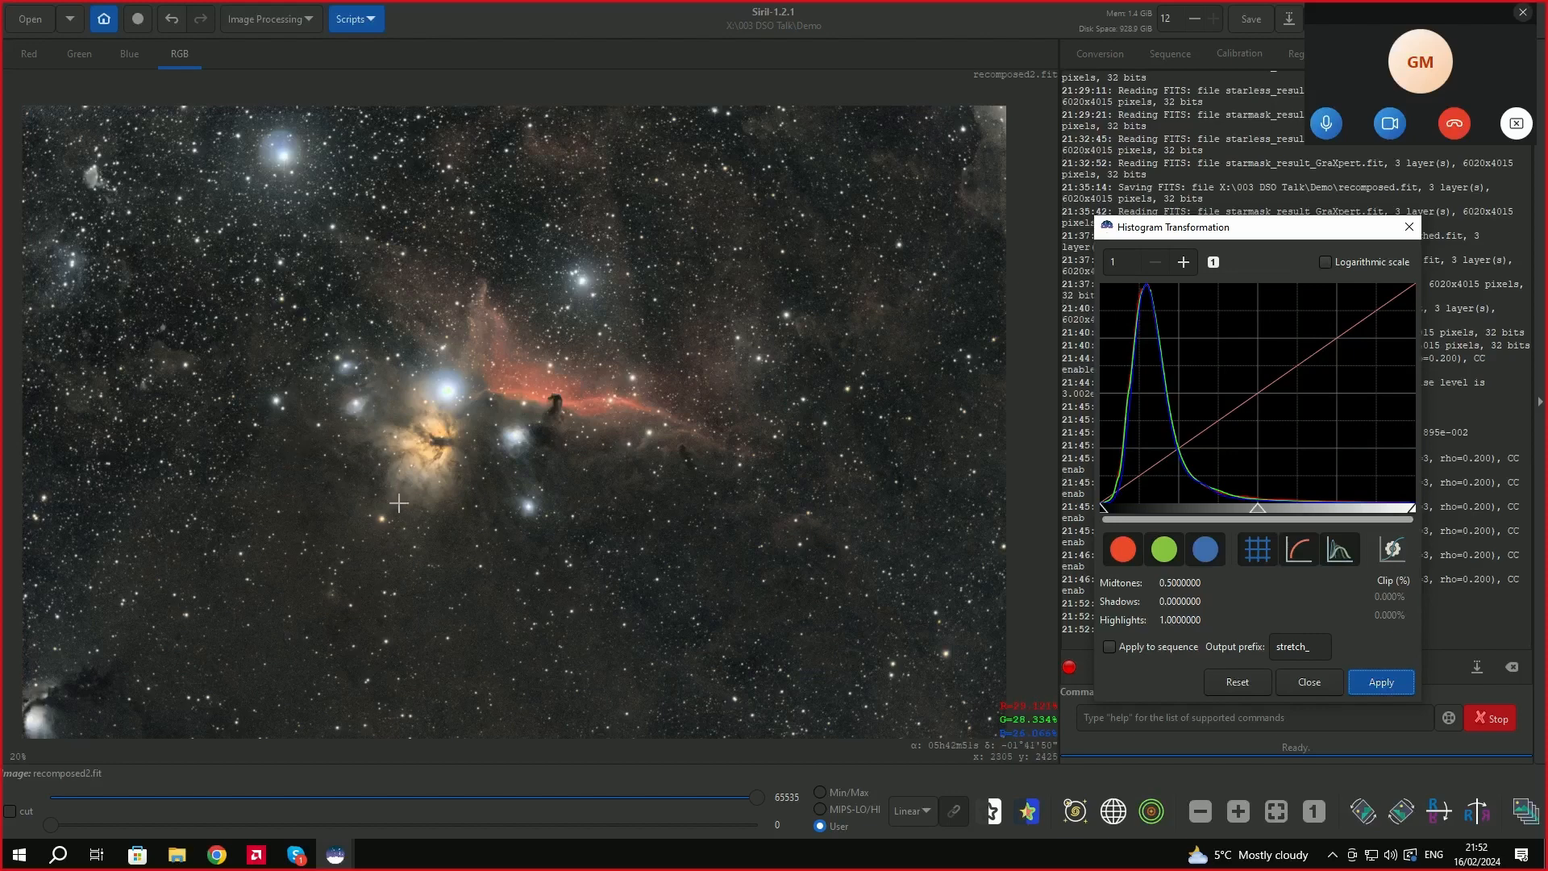
click(1309, 682)
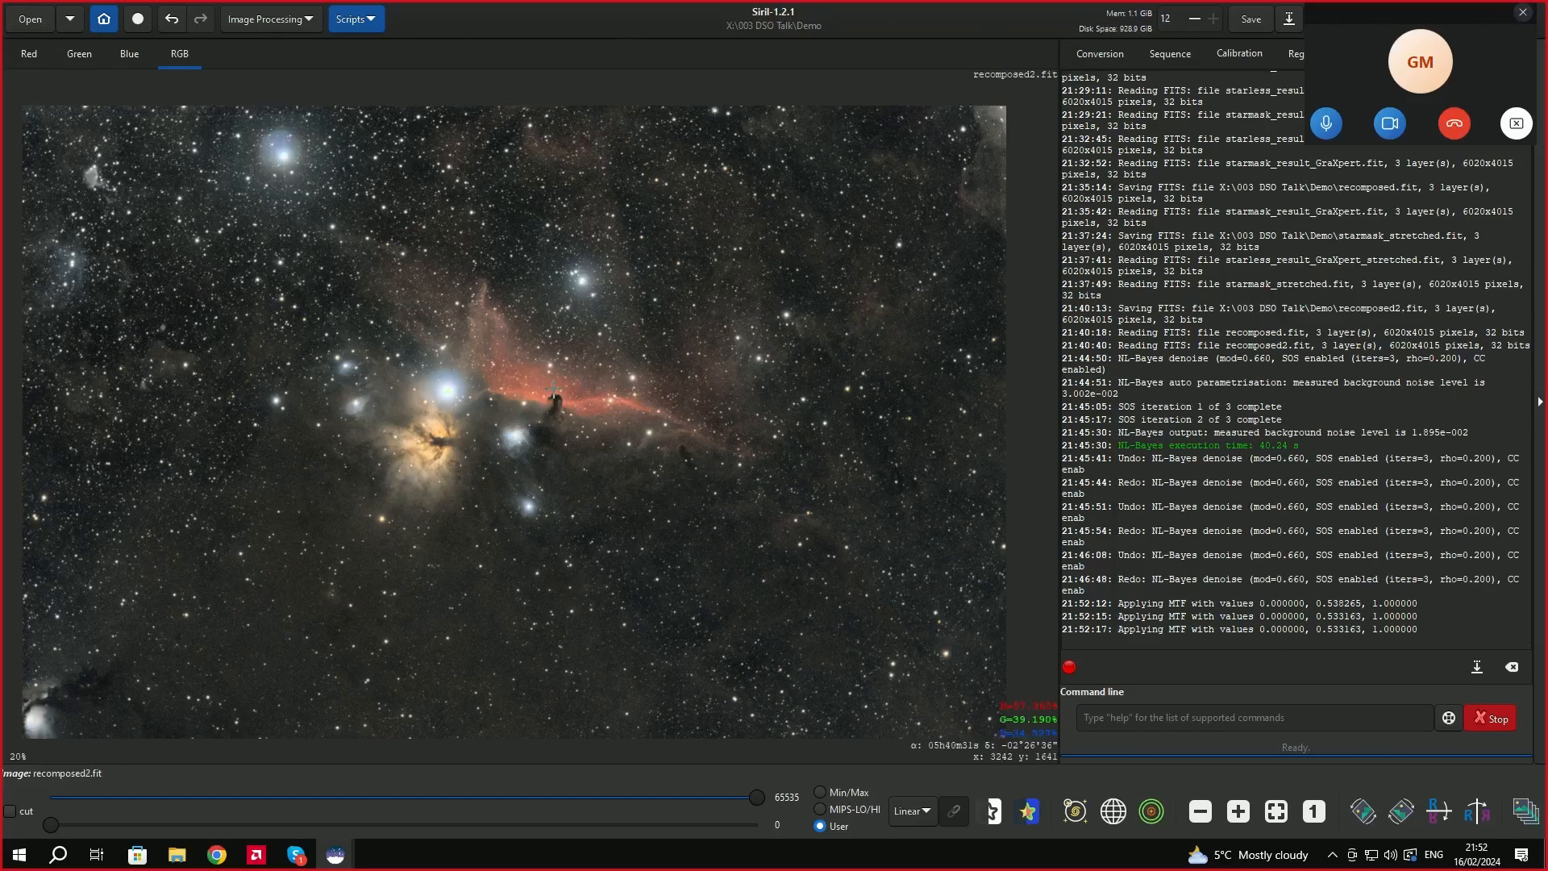
mouse_move(337, 855)
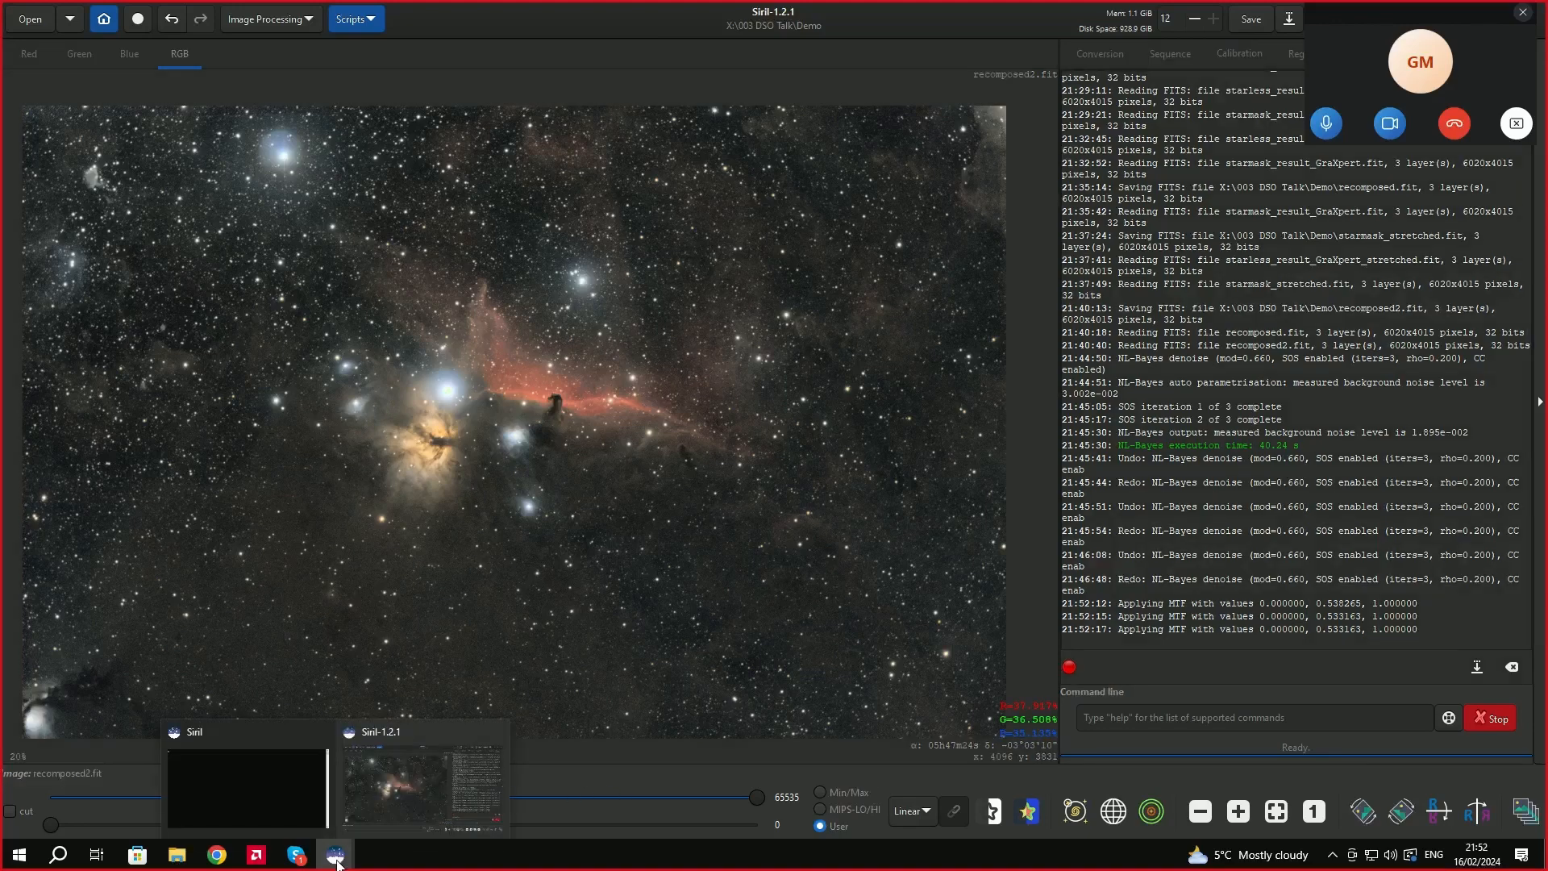
mouse_move(402, 801)
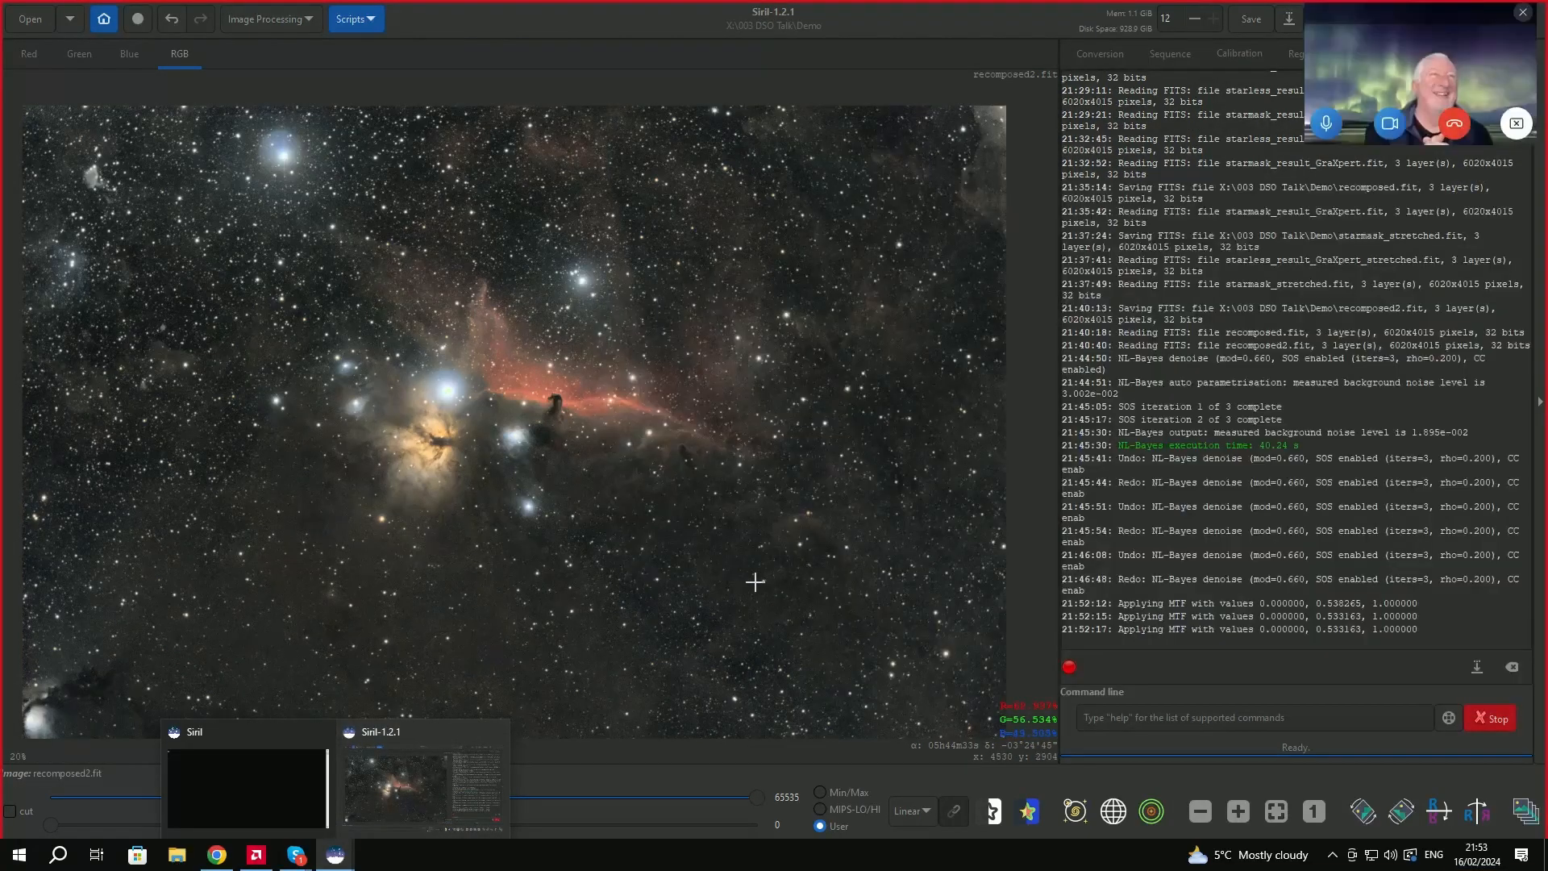